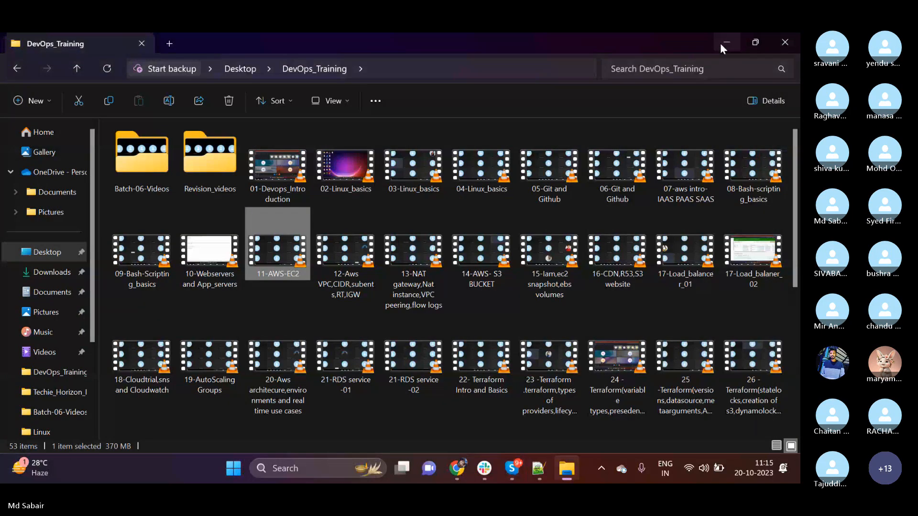
# Minimize the DevOps_Training folder window and refresh the desktop.
pyautogui.click(721, 42)
pyautogui.rightClick(383, 163)
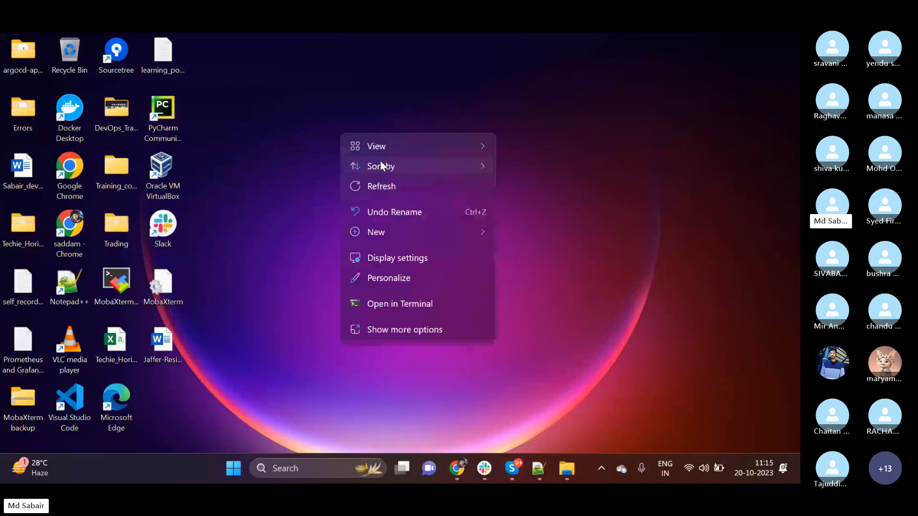
pyautogui.click(384, 187)
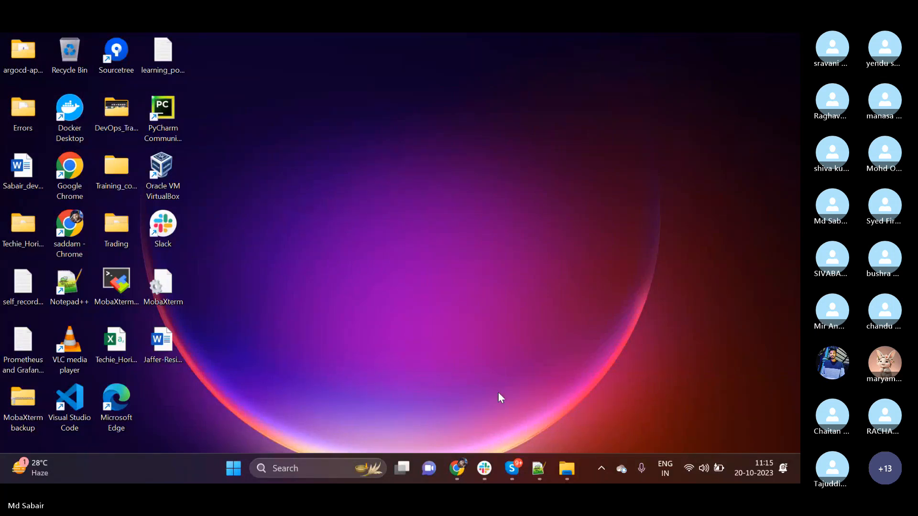
# Switch to Notepad++ and start a new document with the heading "Ec2 in aws:".
pyautogui.click(539, 469)
pyautogui.scroll(6, 124, 182)
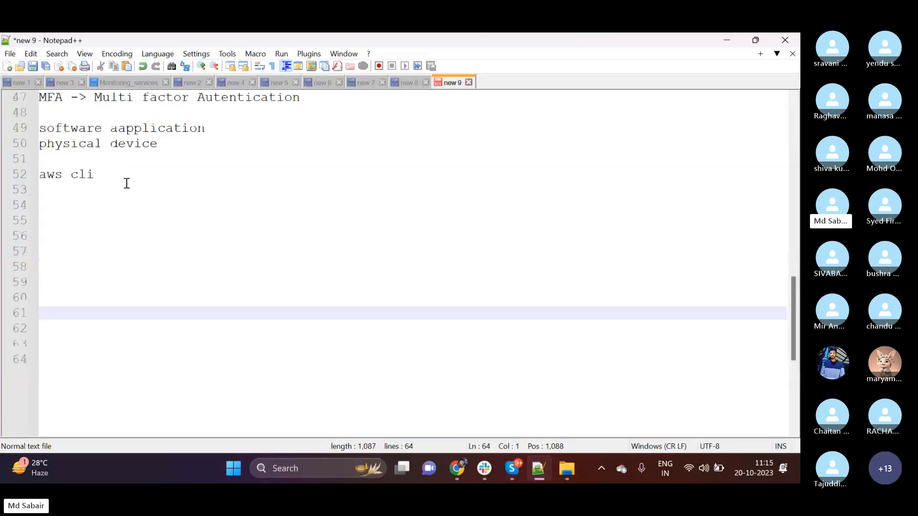
pyautogui.hotkey('ctrl', 'n')
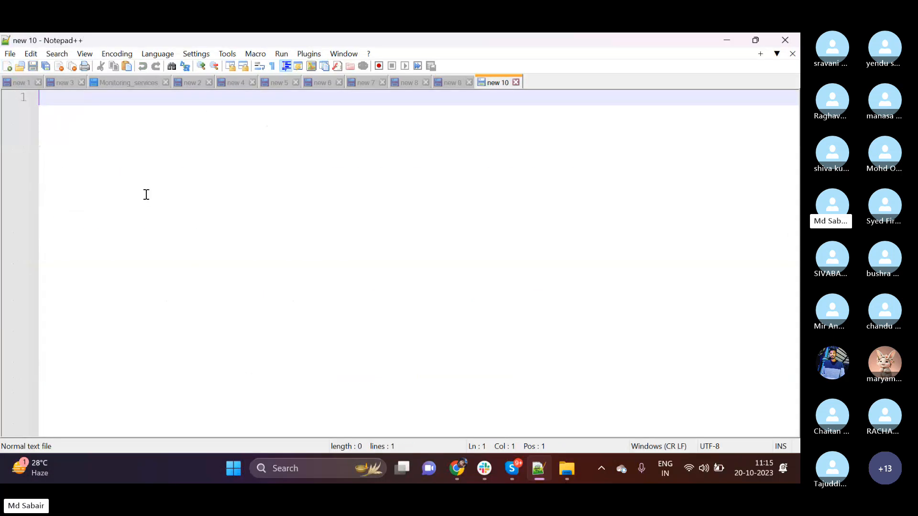
pyautogui.write('Ec2 ')
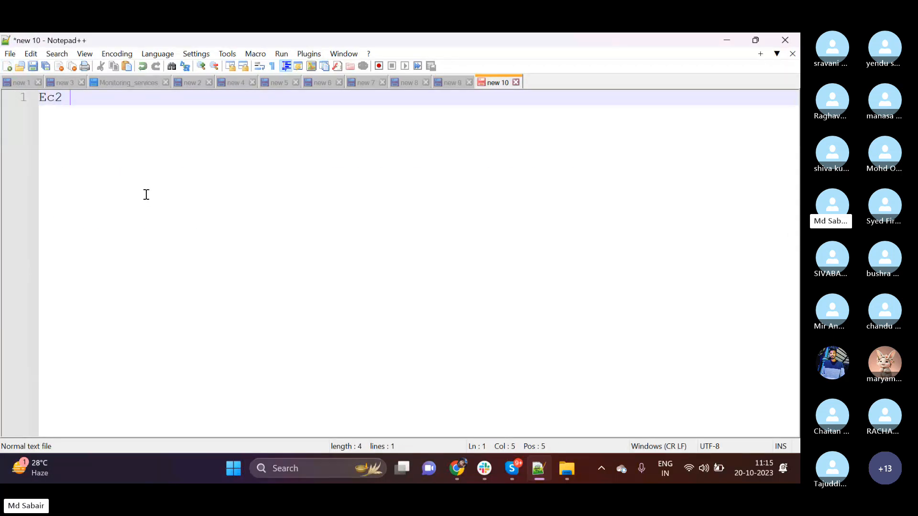
pyautogui.write('in aws:')
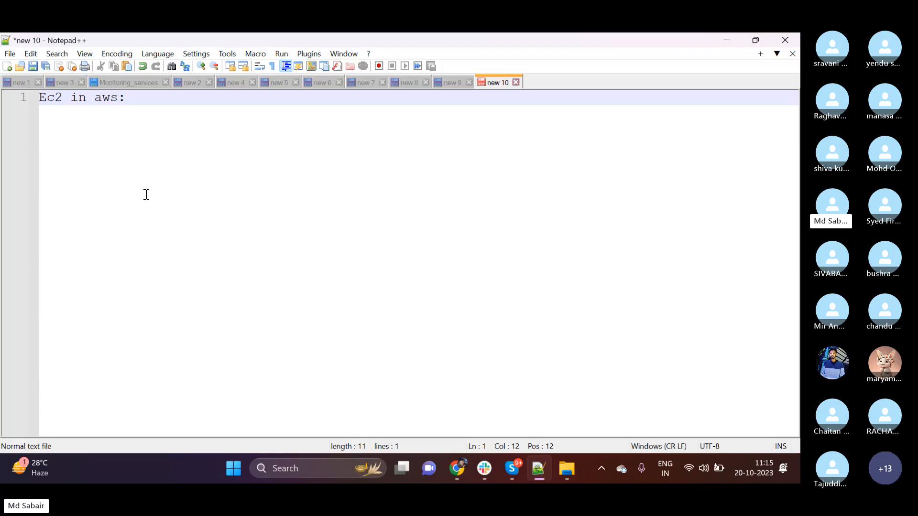
# Add a second heading "VM in azure:" on the line below the Ec2 heading.
pyautogui.press('Return')
pyautogui.write('vm')
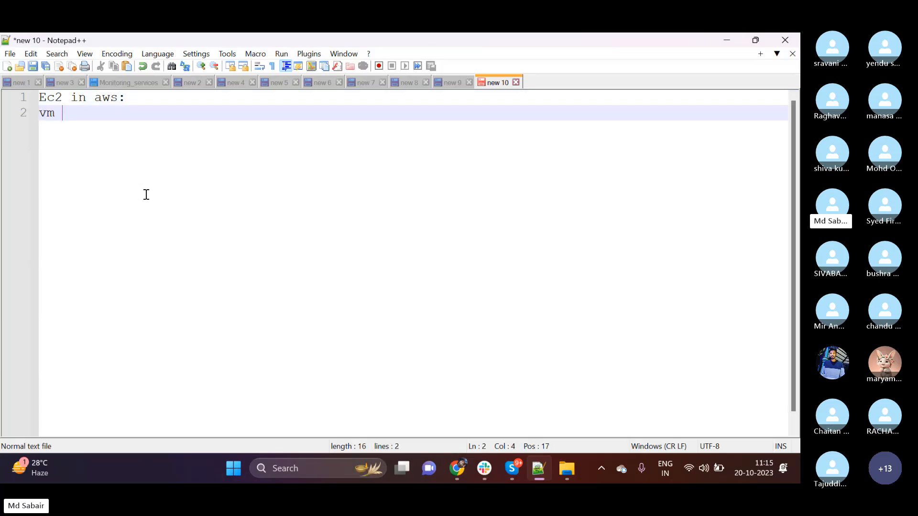
pyautogui.press('BackSpace')
pyautogui.press('BackSpace')
pyautogui.press('BackSpace')
pyautogui.write('VM in a')
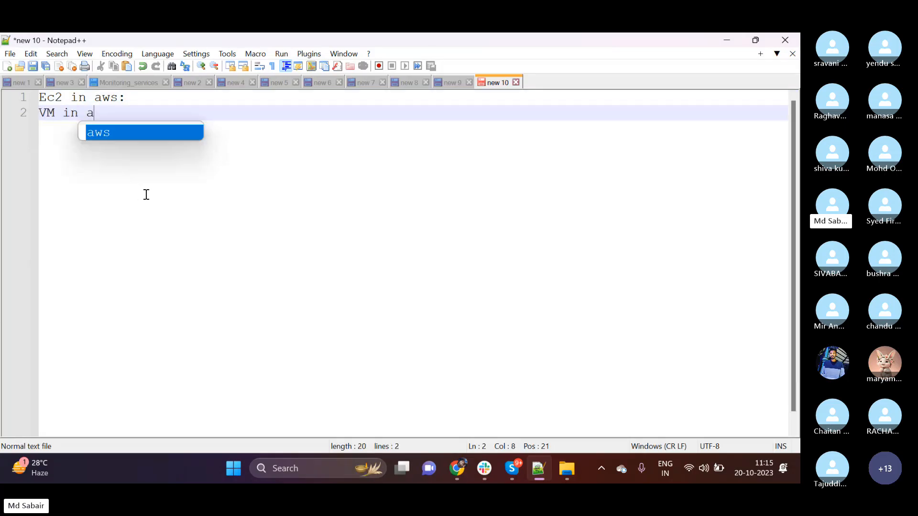
pyautogui.write('zure:')
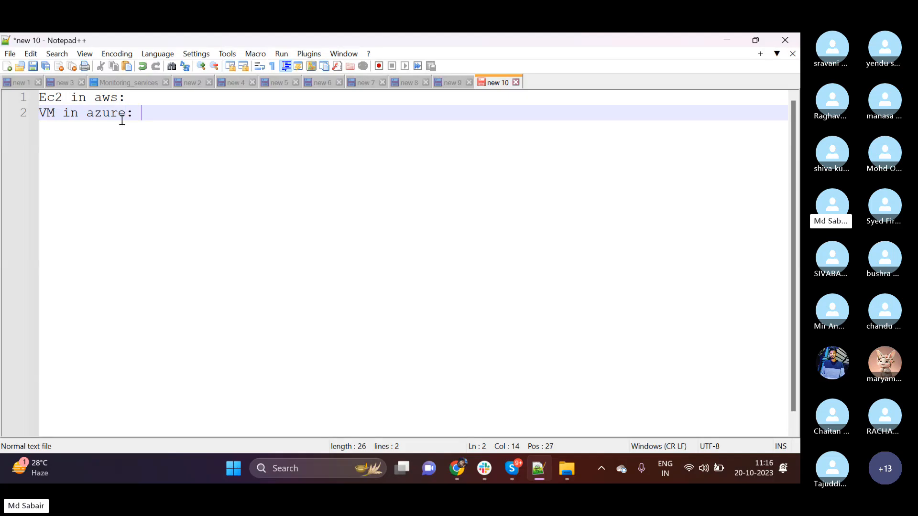
# Insert blank lines between the two headings and underline "Ec2 in aws:" with a row of equals signs.
pyautogui.click(135, 97)
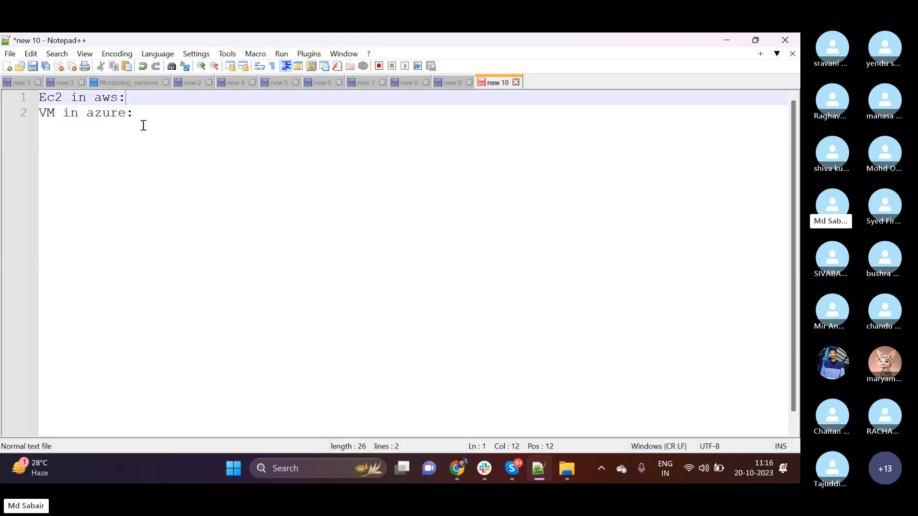
pyautogui.press('Return')
pyautogui.press('Return')
pyautogui.press('Return')
pyautogui.press('Return')
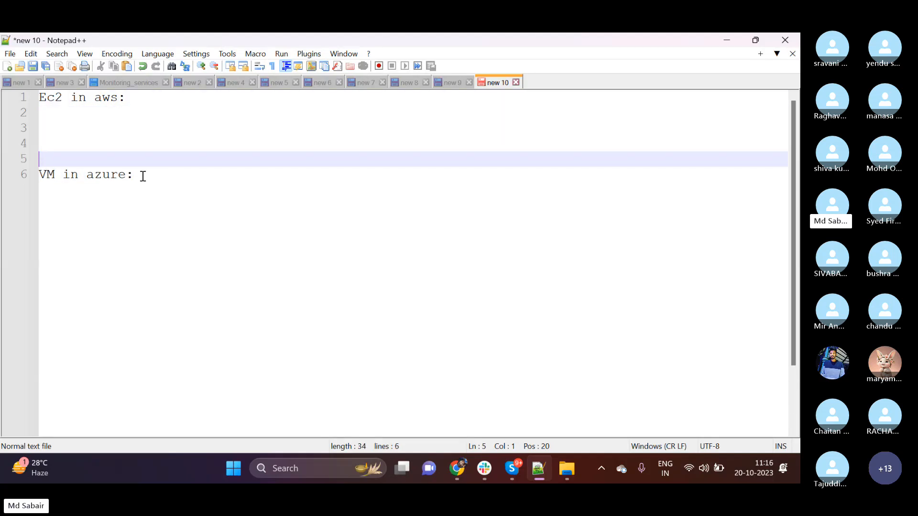
pyautogui.press('Up')
pyautogui.press('Up')
pyautogui.press('Up')
pyautogui.write('===========')
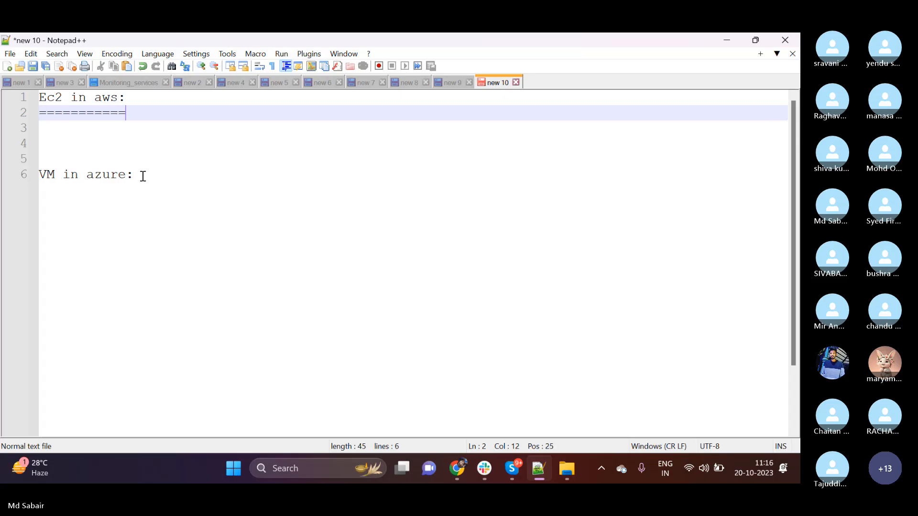
pyautogui.press('Return')
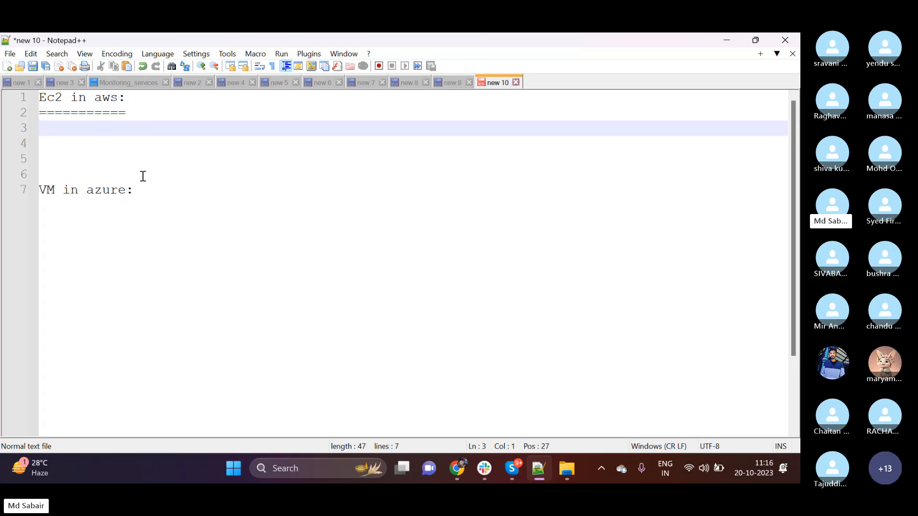
# Write the definition "Ec2 : Elastic Cloud Compute" below the underlined Ec2 heading.
pyautogui.write('Ec2 : ')
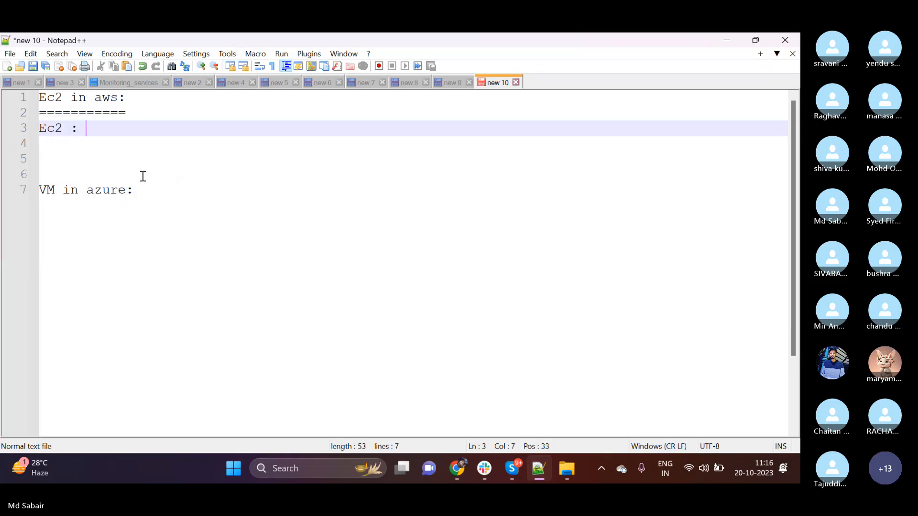
pyautogui.write('Elastic ')
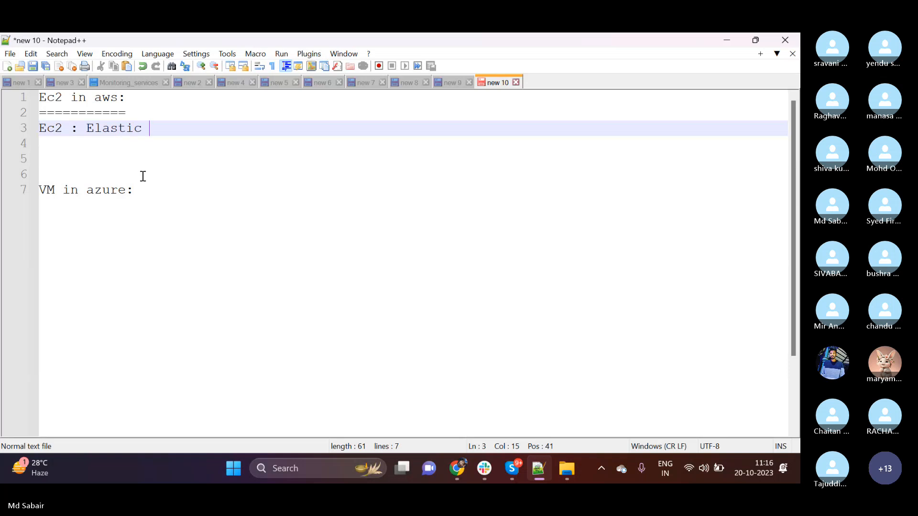
pyautogui.write('Cloud Compute')
# Write the definition "VM : Virtual Machine" below the "VM in azure:" heading and highlight it.
pyautogui.click(148, 189)
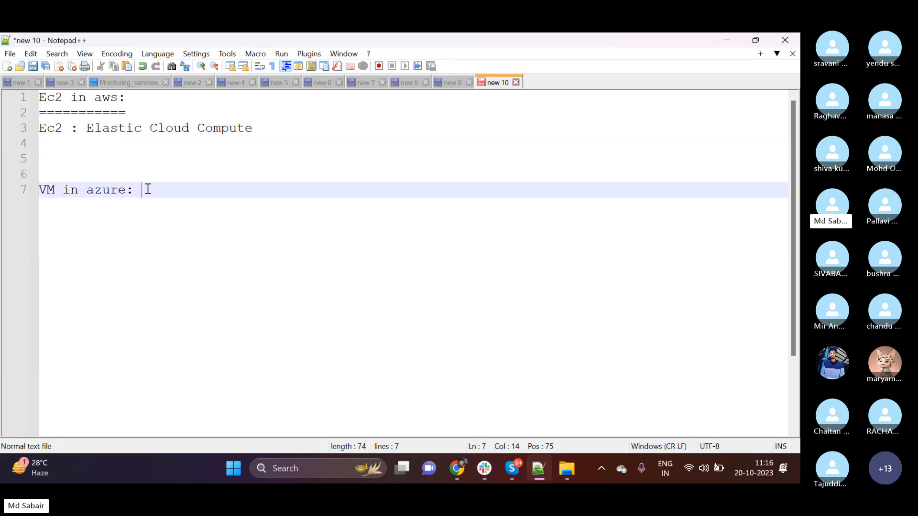
pyautogui.press('Return')
pyautogui.write('VM :')
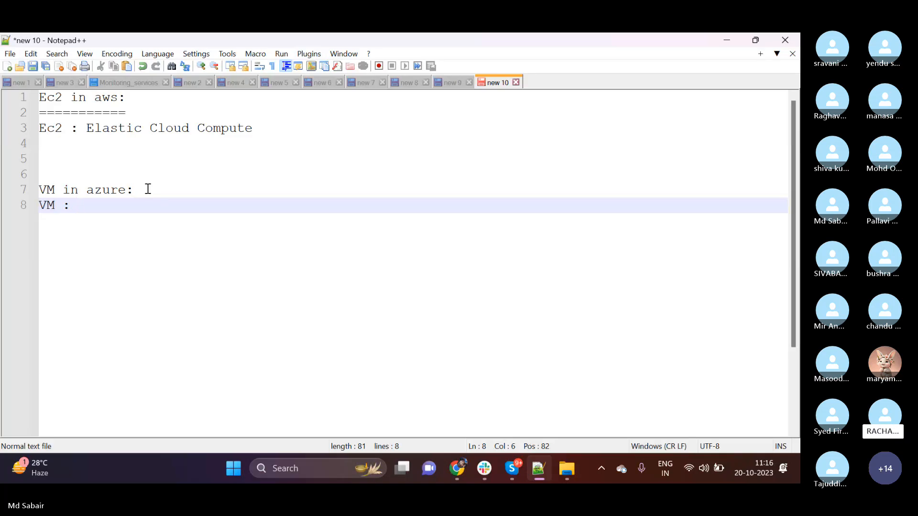
pyautogui.write('Vir')
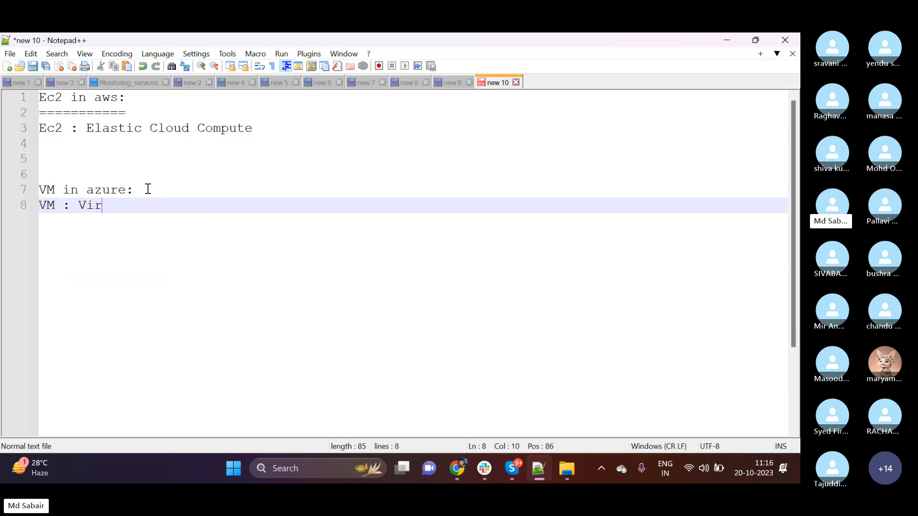
pyautogui.write('tual Machine')
pyautogui.moveTo(209, 204); pyautogui.dragTo(48, 209)
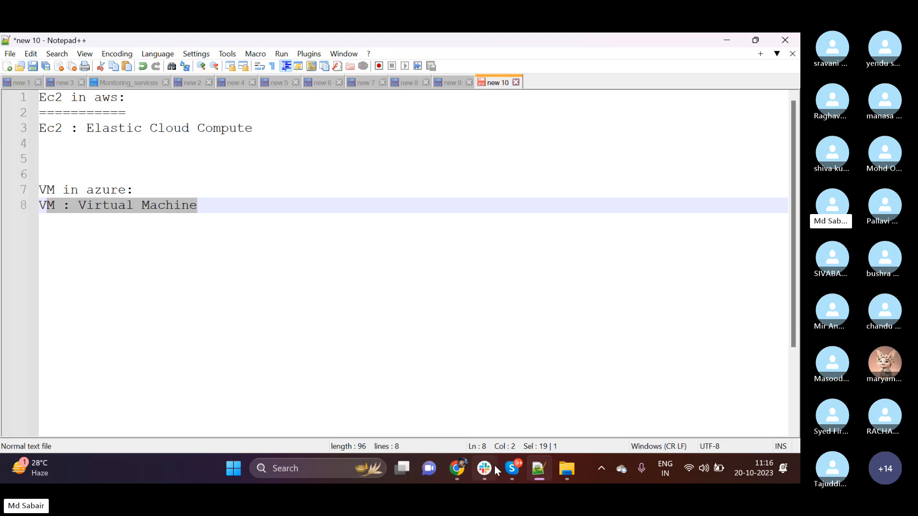
# Switch to the AWS console in Chrome, open the EC2 Dashboard and show the list of regions.
pyautogui.click(462, 471)
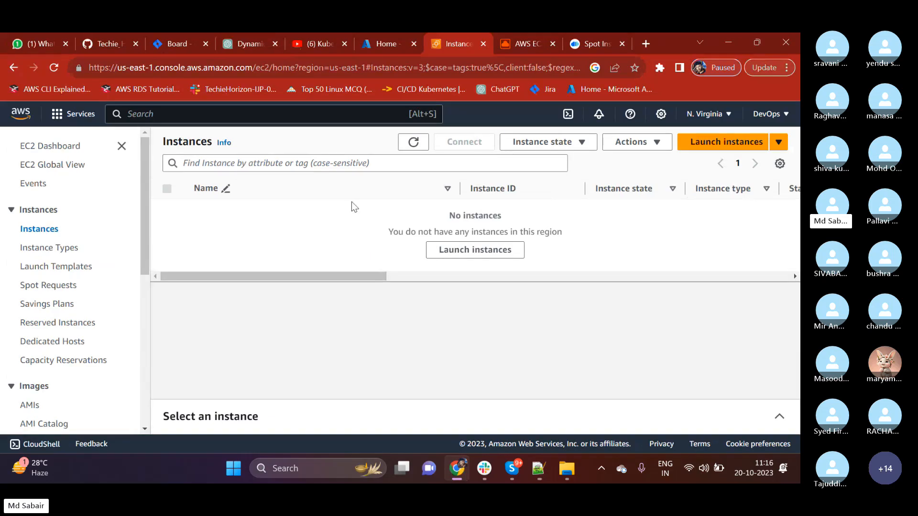
pyautogui.click(66, 149)
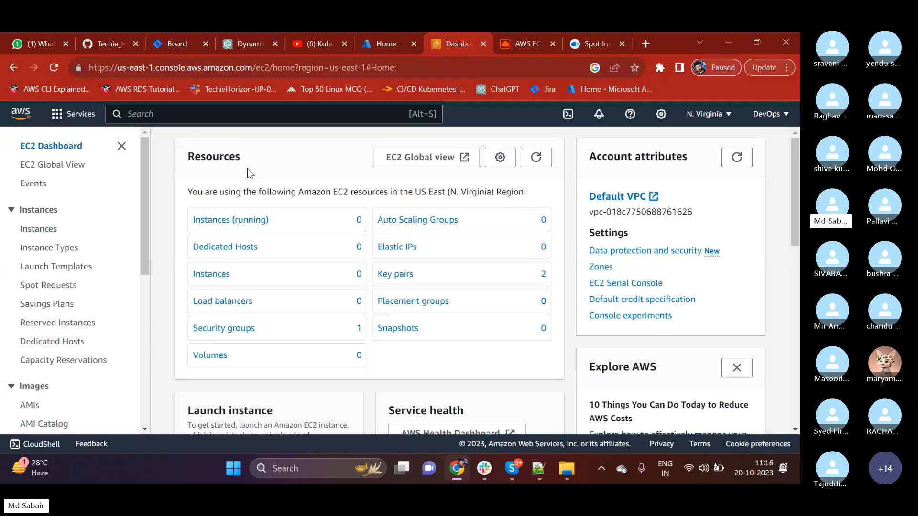
pyautogui.click(711, 117)
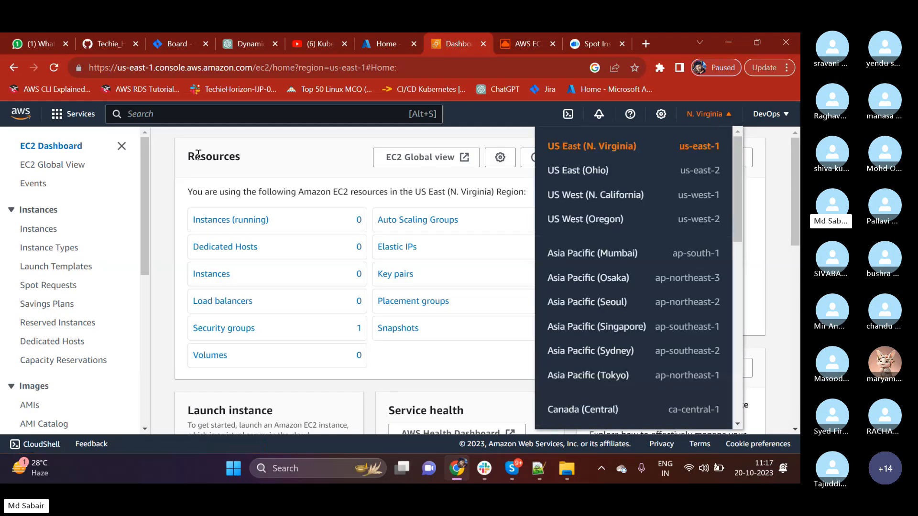
# Search the AWS console for "ec2" and open the EC2 service.
pyautogui.click(159, 117)
pyautogui.write('ec2')
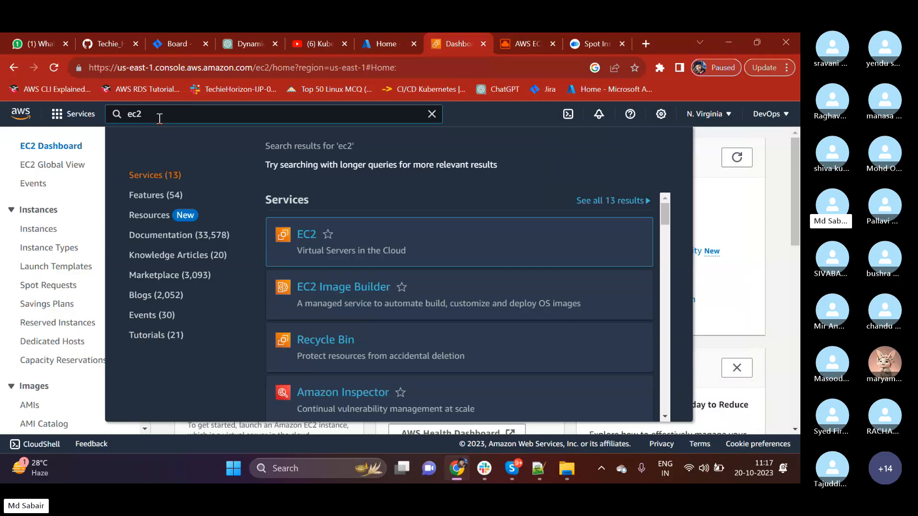
pyautogui.moveTo(291, 242)
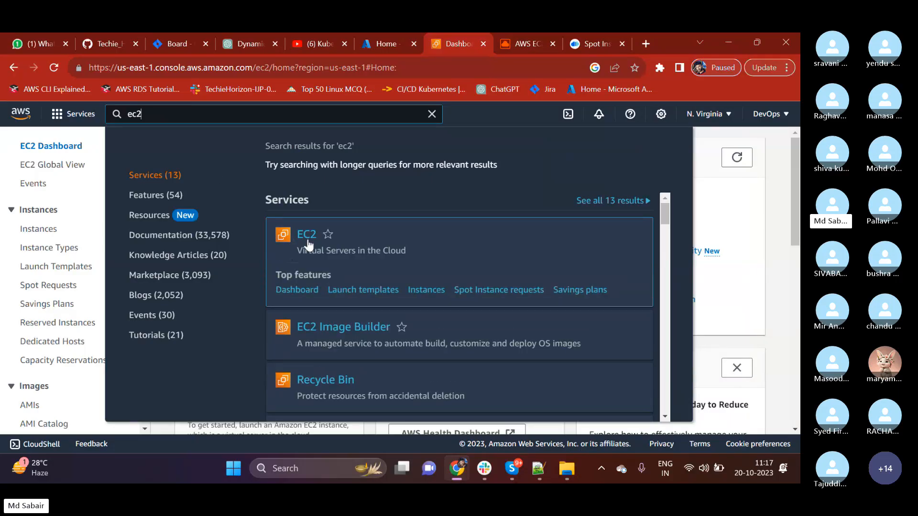
pyautogui.moveTo(309, 254); pyautogui.dragTo(406, 247)
pyautogui.click(422, 250)
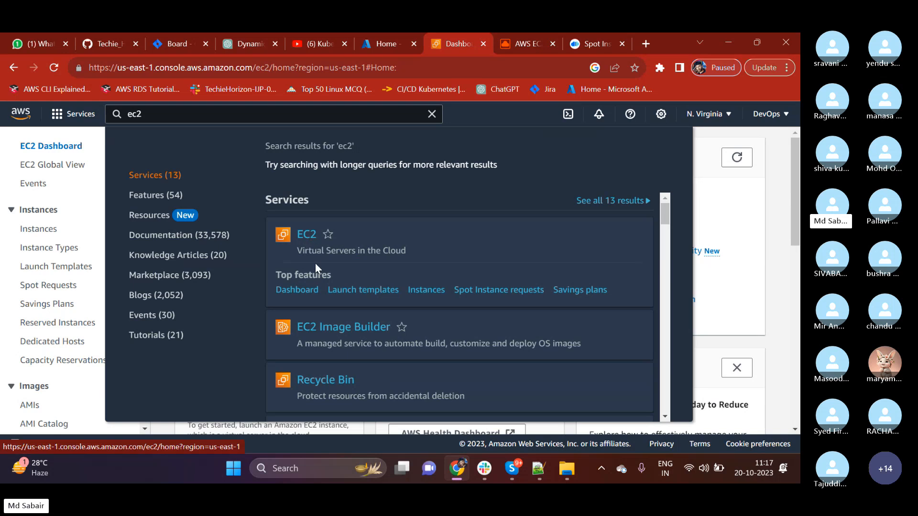
pyautogui.moveTo(294, 251); pyautogui.dragTo(399, 244)
pyautogui.click(400, 243)
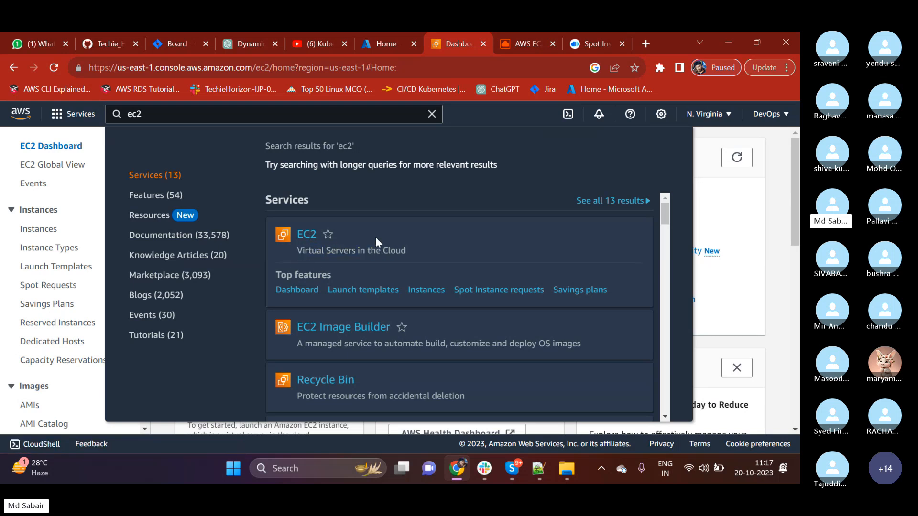
pyautogui.click(306, 239)
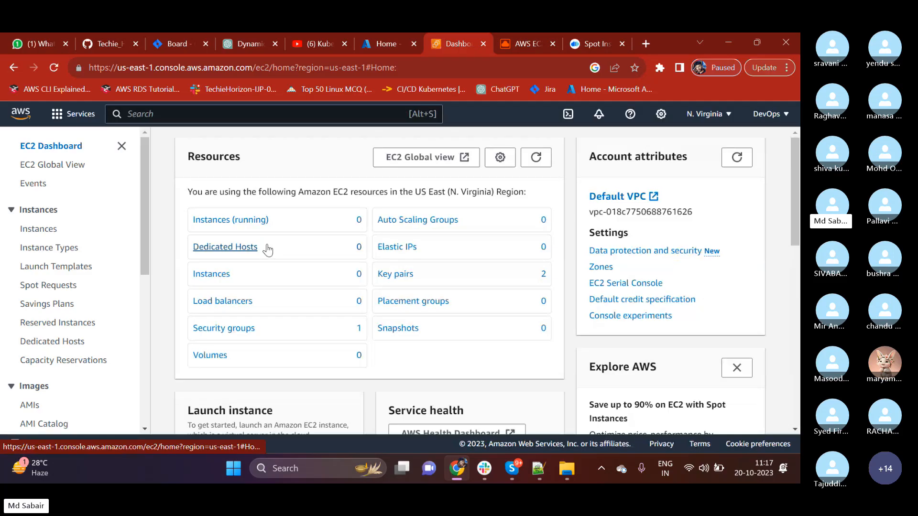
# Start launching a new instance from the EC2 Dashboard.
pyautogui.scroll(-3, 267, 249)
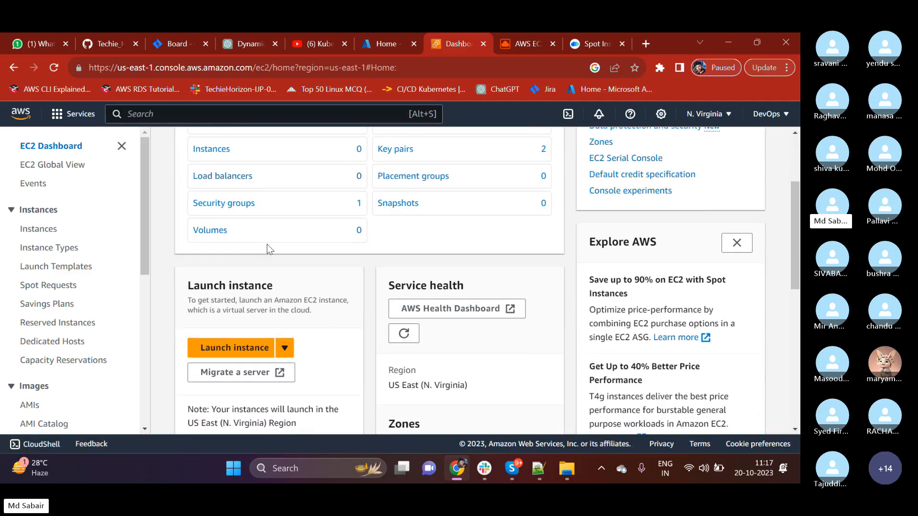
pyautogui.scroll(-1, 267, 248)
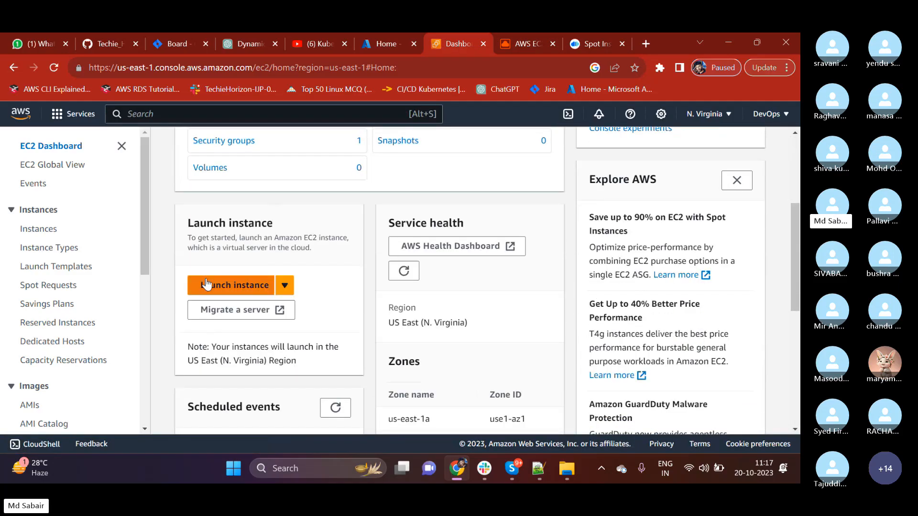
pyautogui.click(243, 290)
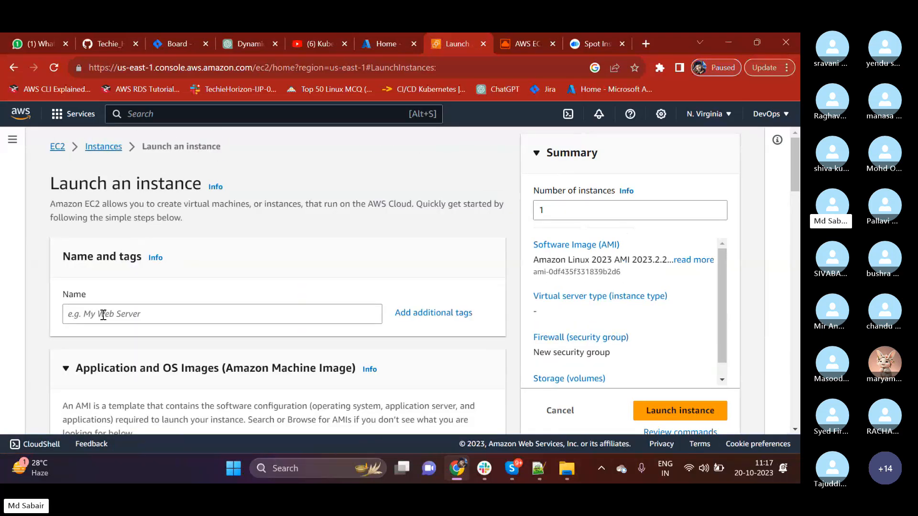
# Name the new instance "First-Server" and bring the Application and OS Images section into view.
pyautogui.moveTo(78, 298); pyautogui.dragTo(91, 292)
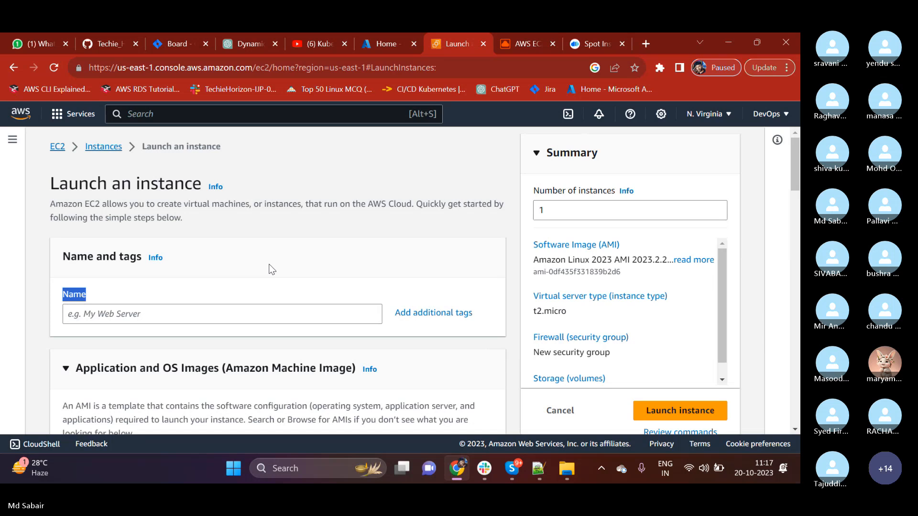
pyautogui.click(131, 321)
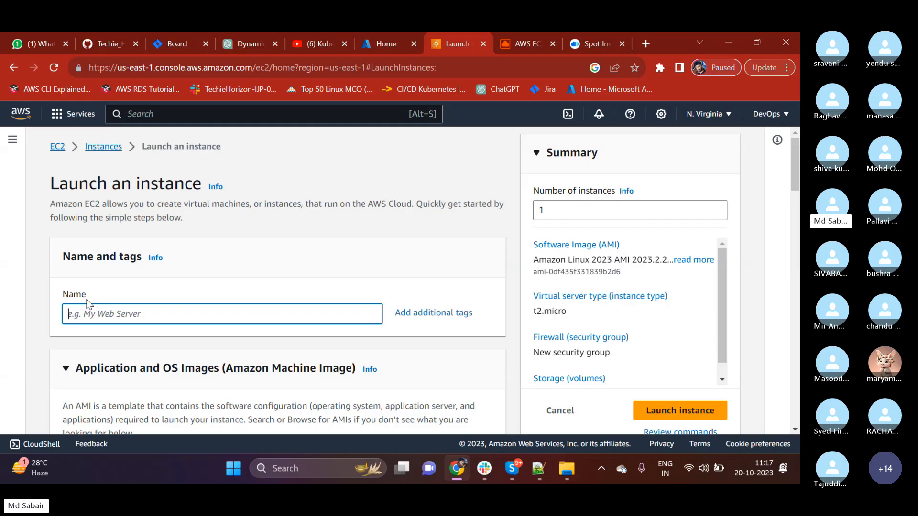
pyautogui.write('First-Server')
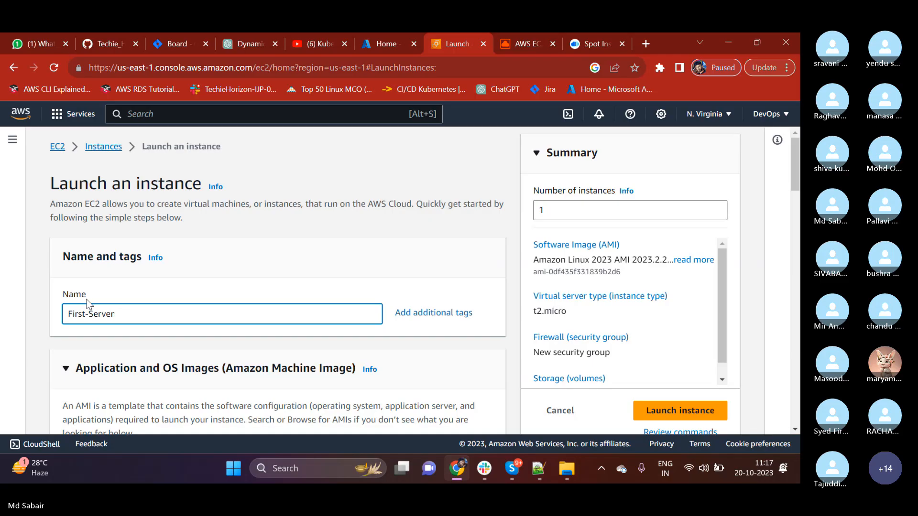
pyautogui.scroll(-3, 199, 225)
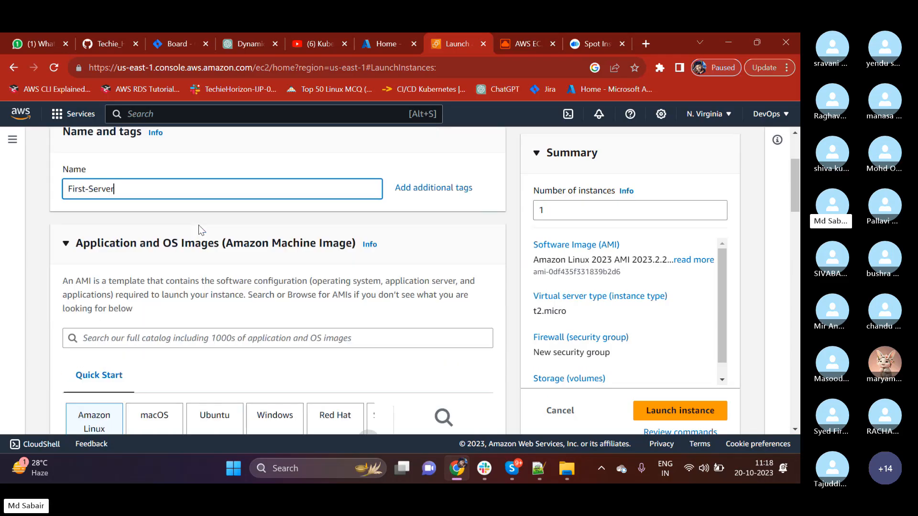
pyautogui.scroll(-2, 198, 224)
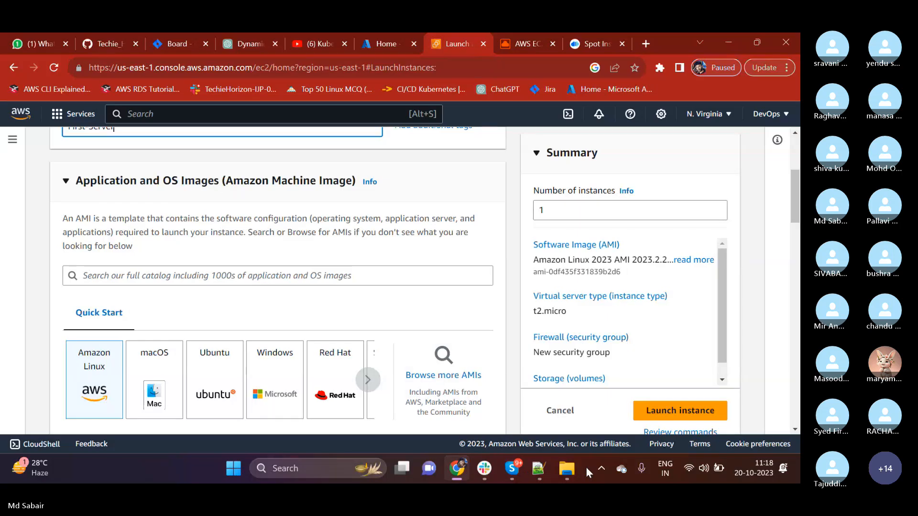
# In the Notepad++ notes, add the line "AMI : Amazon Machine Images." under the Ec2 entry and end the Ec2 line with a period.
pyautogui.click(539, 471)
pyautogui.click(222, 218)
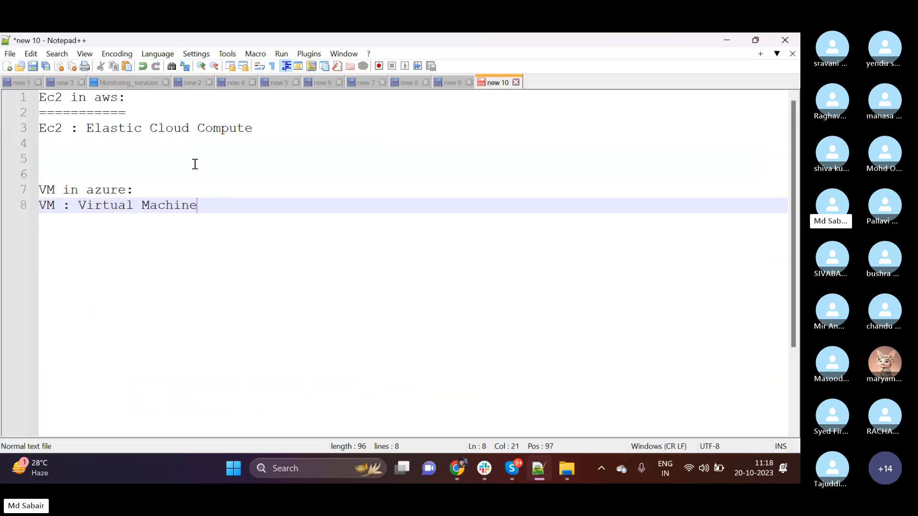
pyautogui.click(96, 159)
pyautogui.press('Up')
pyautogui.write('AMI ')
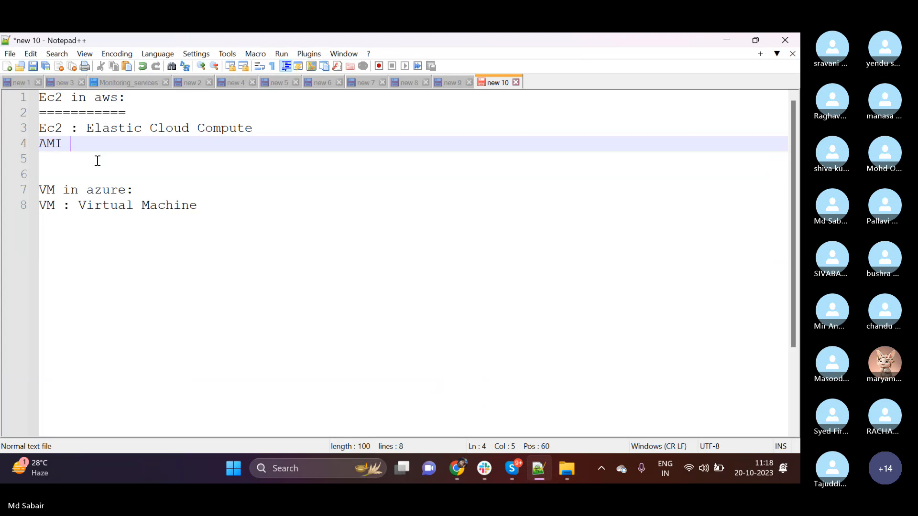
pyautogui.write(': Amazon ')
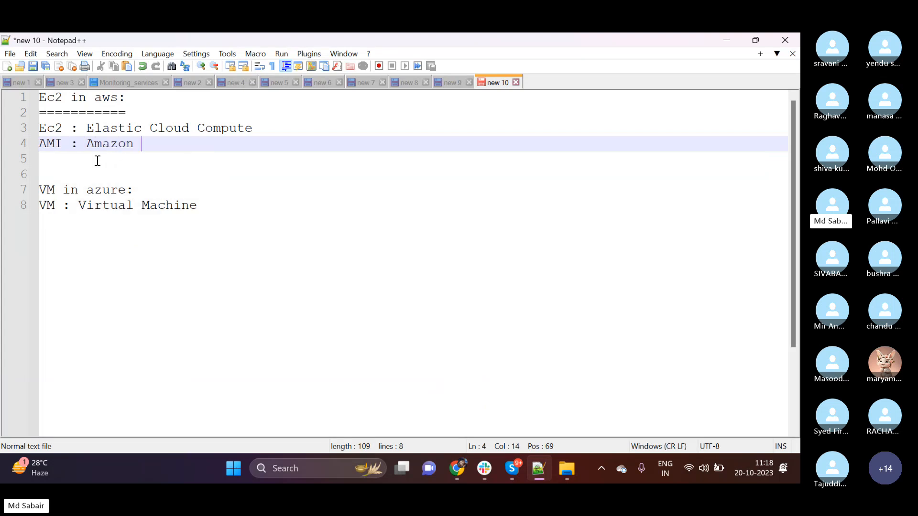
pyautogui.write('Machine Images.')
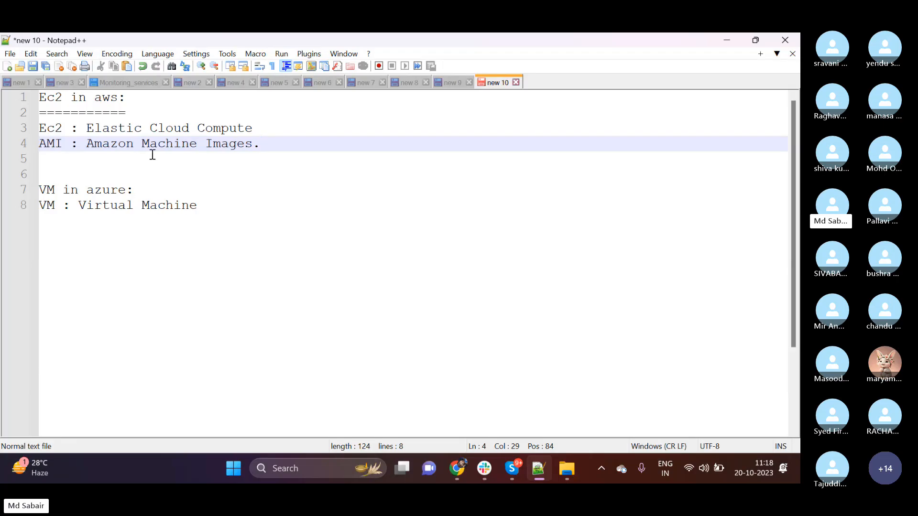
pyautogui.click(259, 131)
pyautogui.write('.')
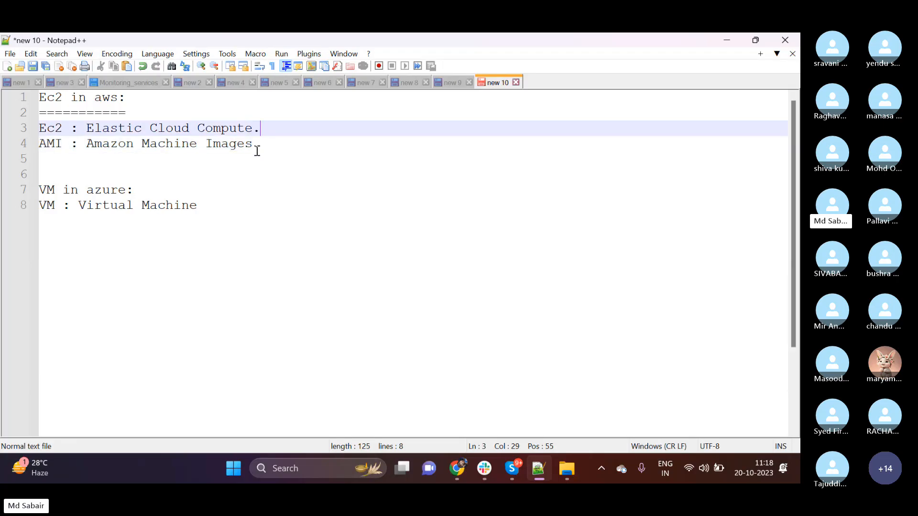
pyautogui.click(727, 40)
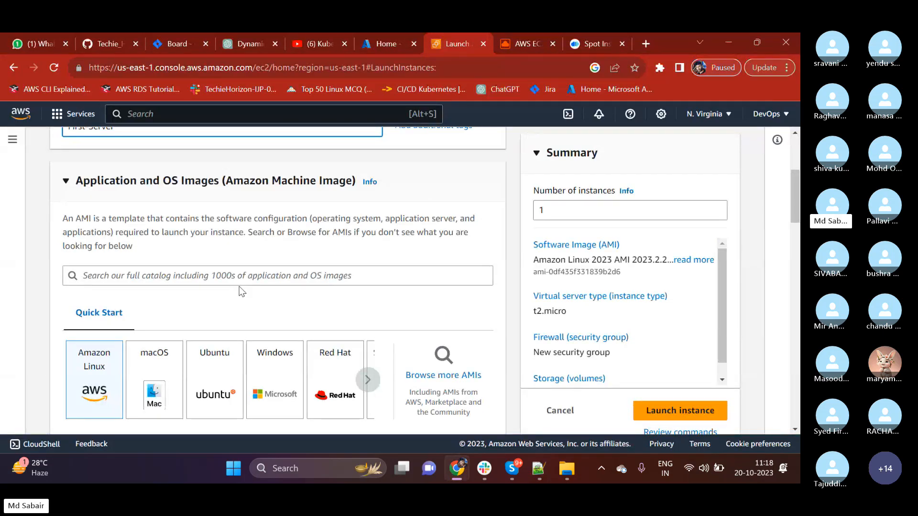
# Back on the launch page in Chrome, collapse the Instance type section and leave Application and OS Images expanded.
pyautogui.scroll(3, 241, 292)
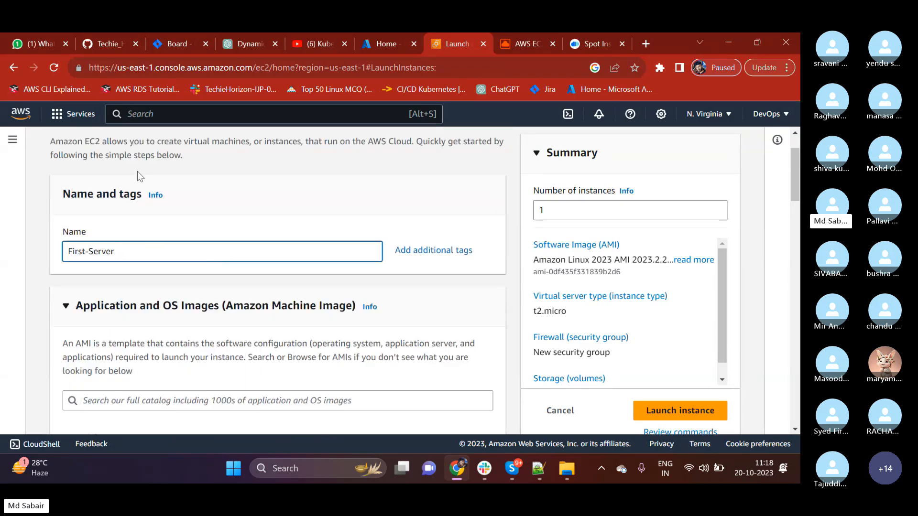
pyautogui.scroll(1, 168, 208)
pyautogui.scroll(-1, 185, 236)
pyautogui.scroll(-3, 185, 236)
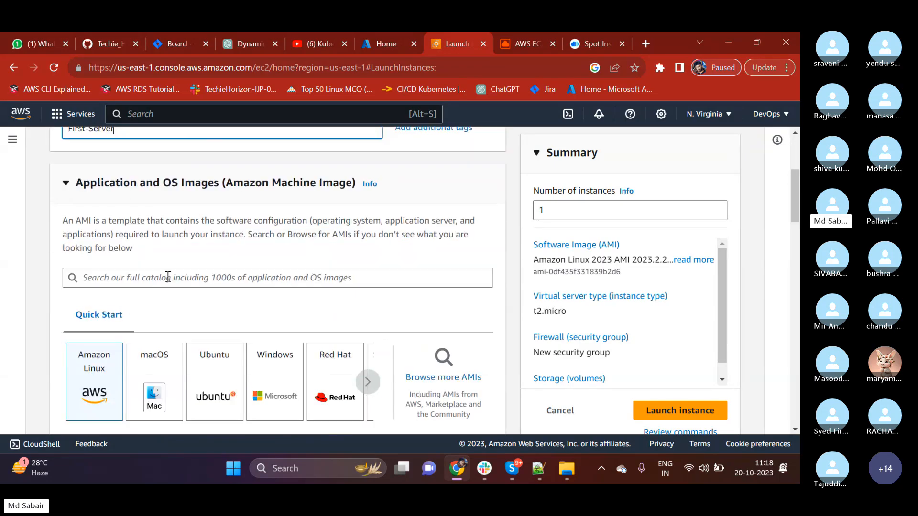
pyautogui.moveTo(90, 181); pyautogui.dragTo(100, 181)
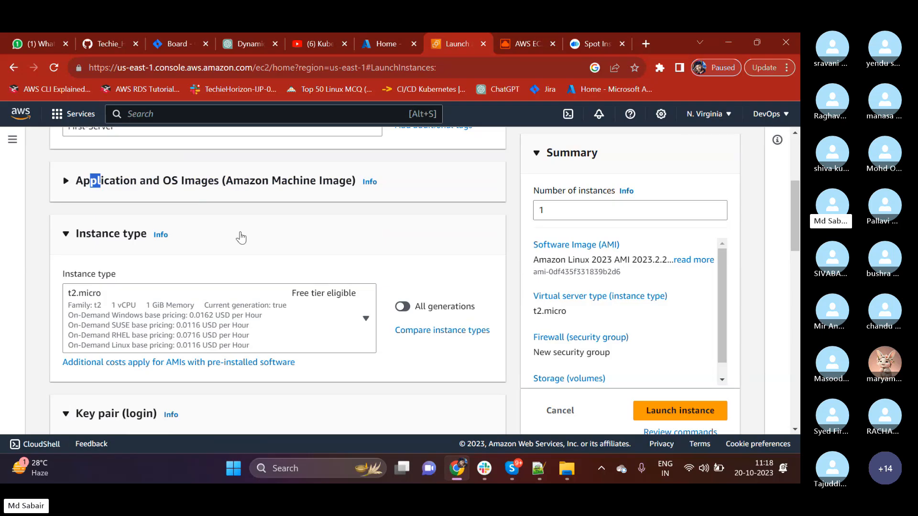
pyautogui.click(200, 244)
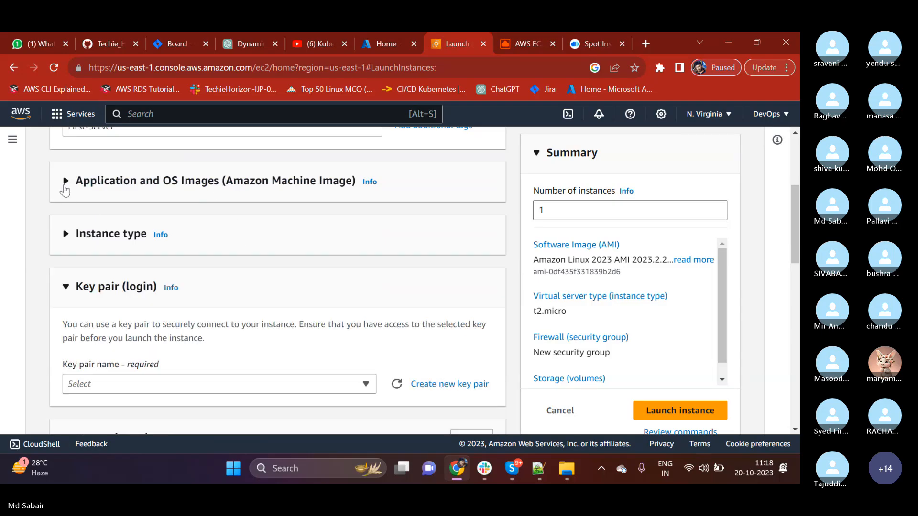
pyautogui.click(66, 189)
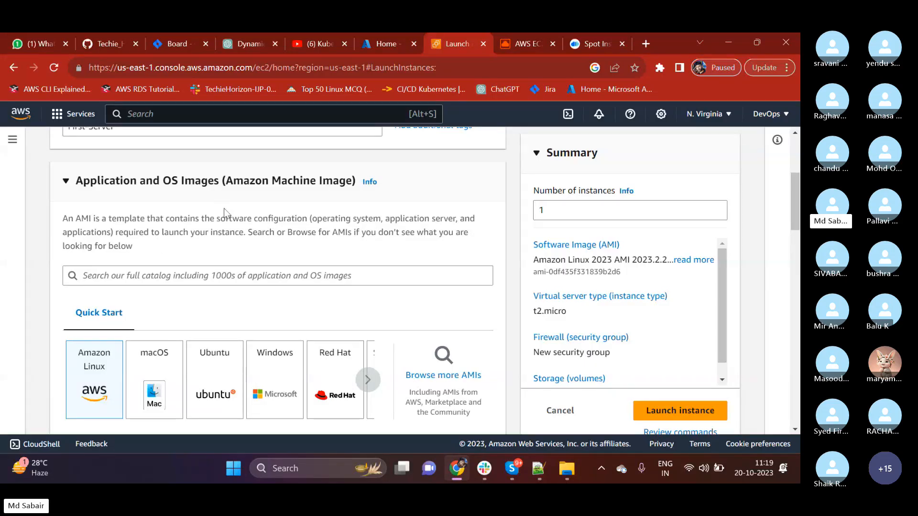
# Review the AMI description and the Quick Start operating systems, and open the full AMI catalog.
pyautogui.scroll(4, 224, 214)
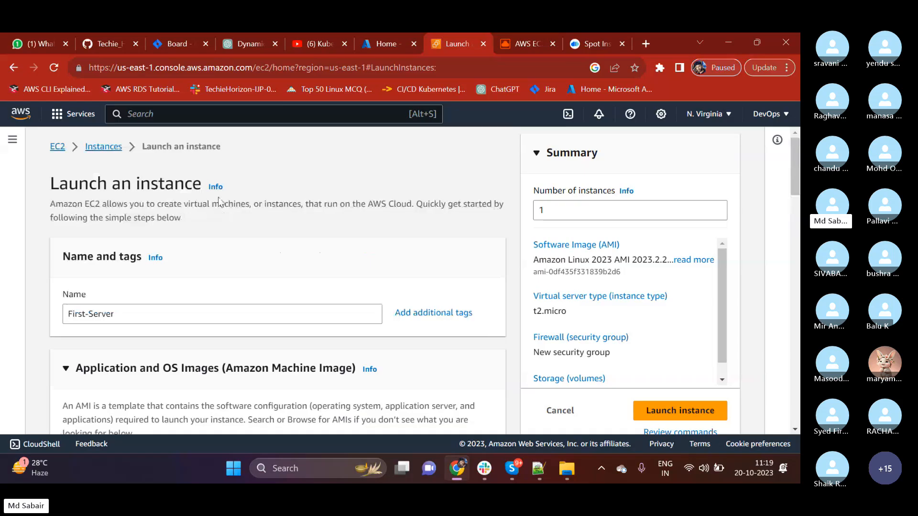
pyautogui.scroll(-4, 222, 210)
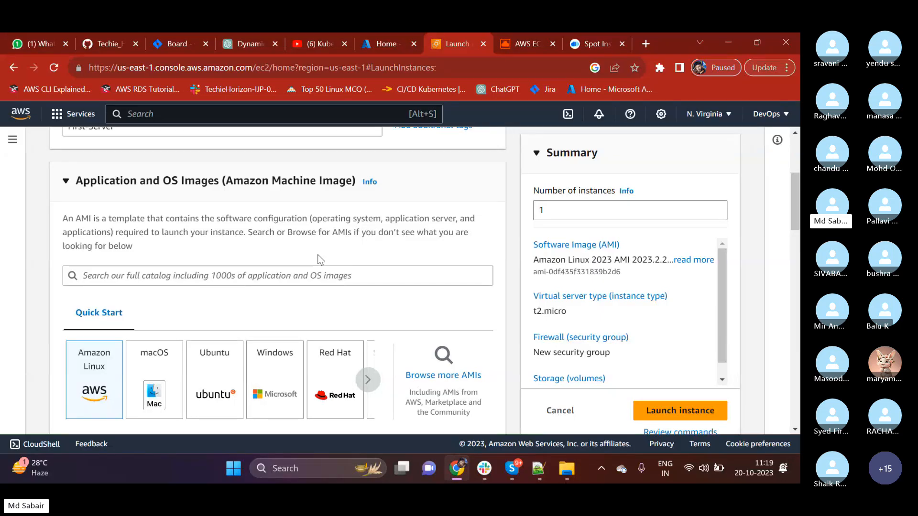
pyautogui.moveTo(318, 218); pyautogui.dragTo(362, 218)
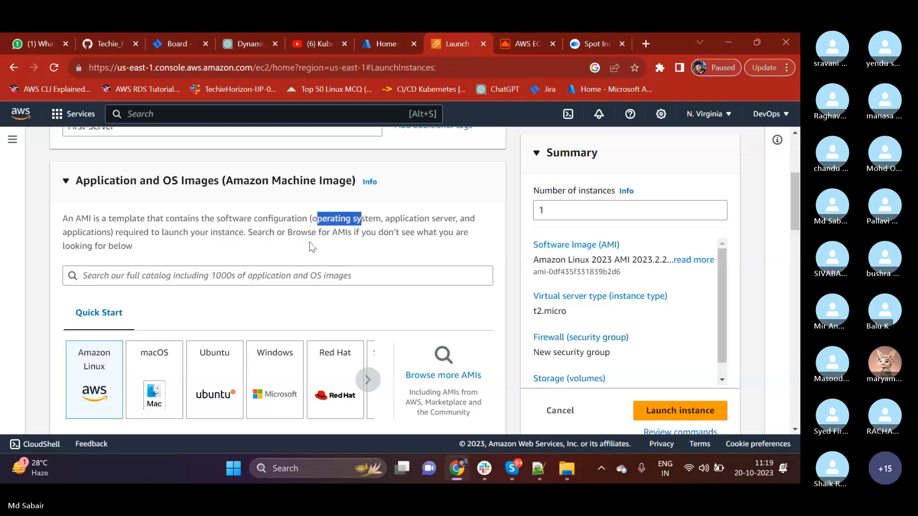
pyautogui.scroll(-1, 187, 252)
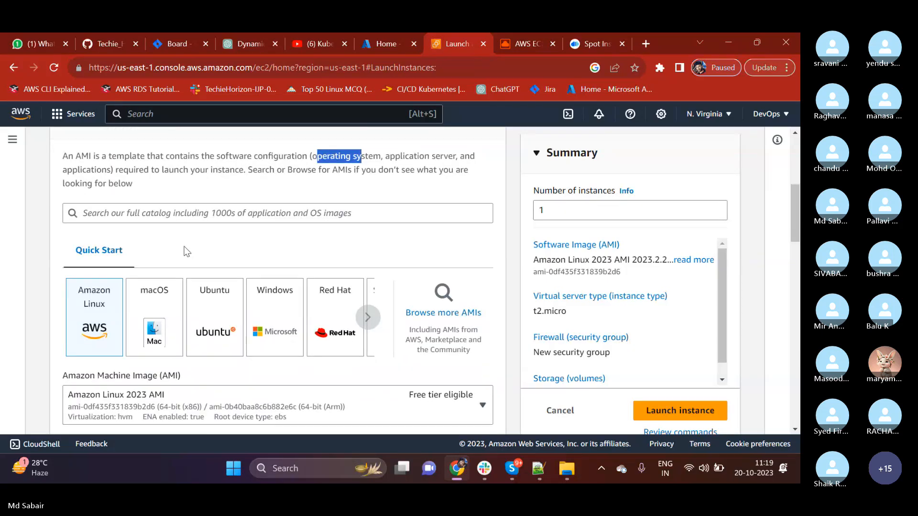
pyautogui.scroll(-1, 186, 252)
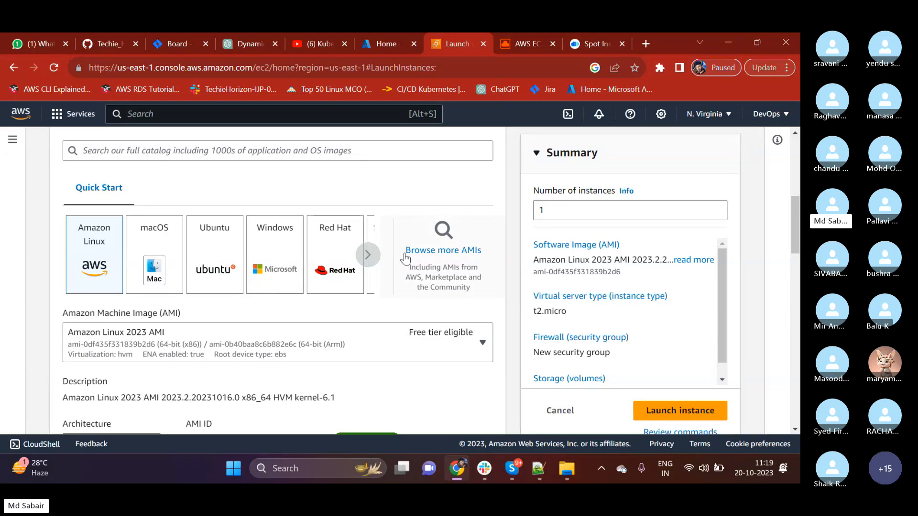
pyautogui.click(442, 235)
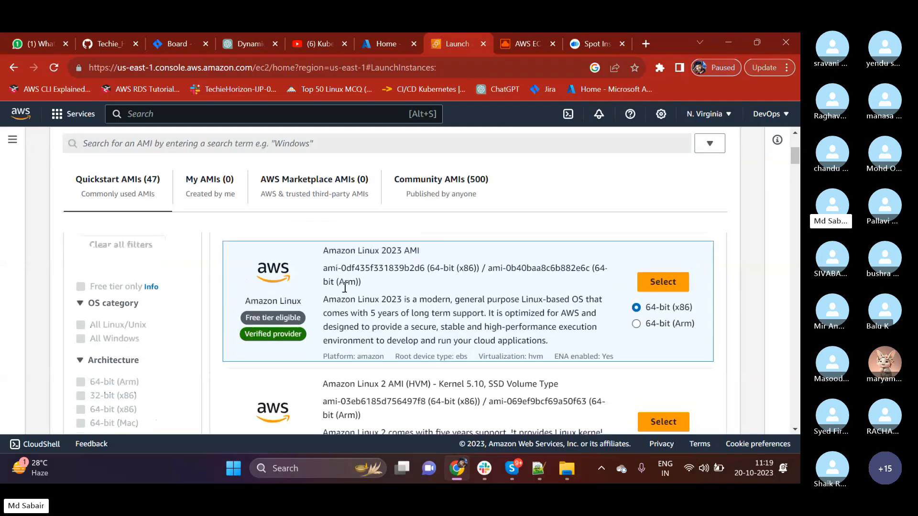
# Examine the Quickstart AMIs for Amazon Linux, macOS, Red Hat, SUSE Linux, Ubuntu and Microsoft Windows.
pyautogui.moveTo(330, 295); pyautogui.dragTo(413, 295)
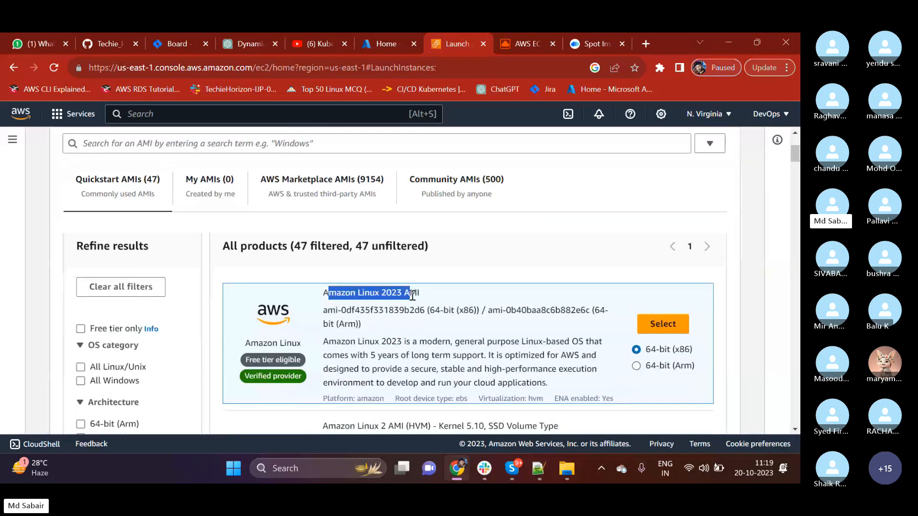
pyautogui.click(406, 310)
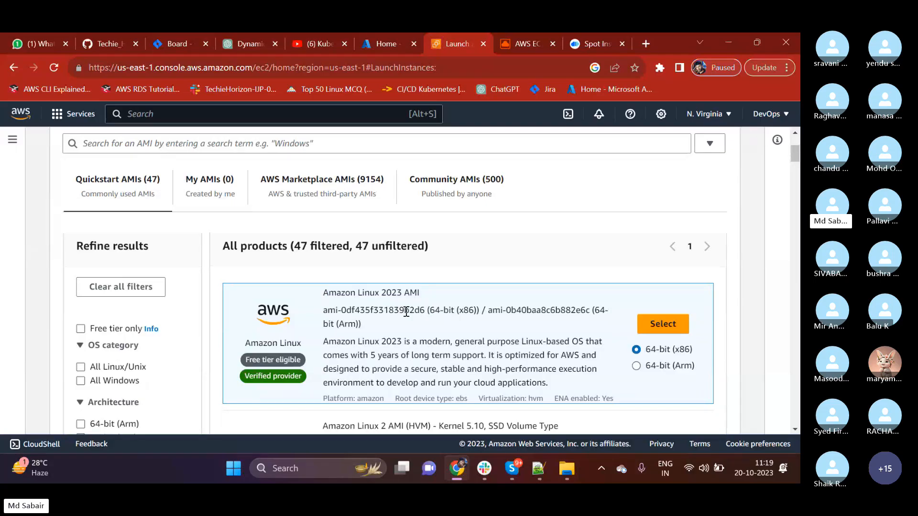
pyautogui.moveTo(381, 293)
pyautogui.mouseDown()
pyautogui.moveTo(404, 293)
pyautogui.moveTo(359, 293)
pyautogui.moveTo(368, 297)
pyautogui.mouseUp()
pyautogui.scroll(-3, 386, 336)
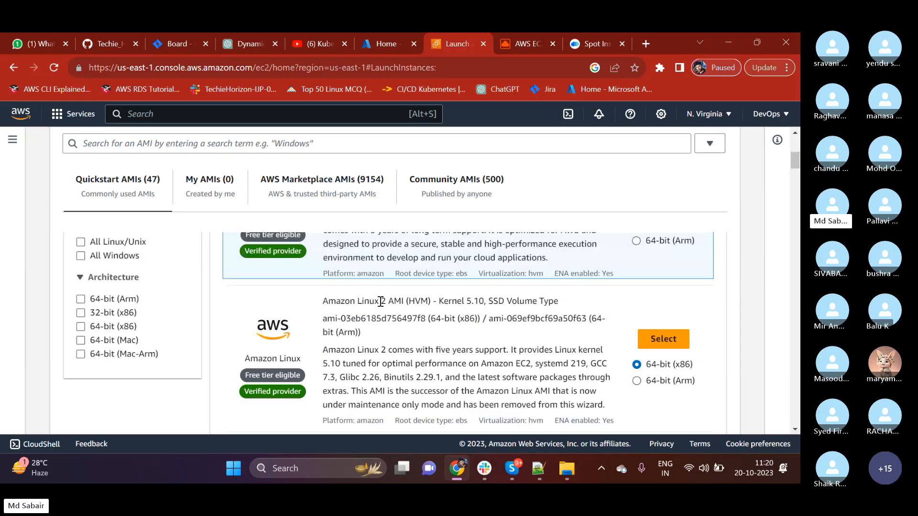
pyautogui.moveTo(379, 301); pyautogui.dragTo(403, 301)
pyautogui.scroll(-4, 385, 353)
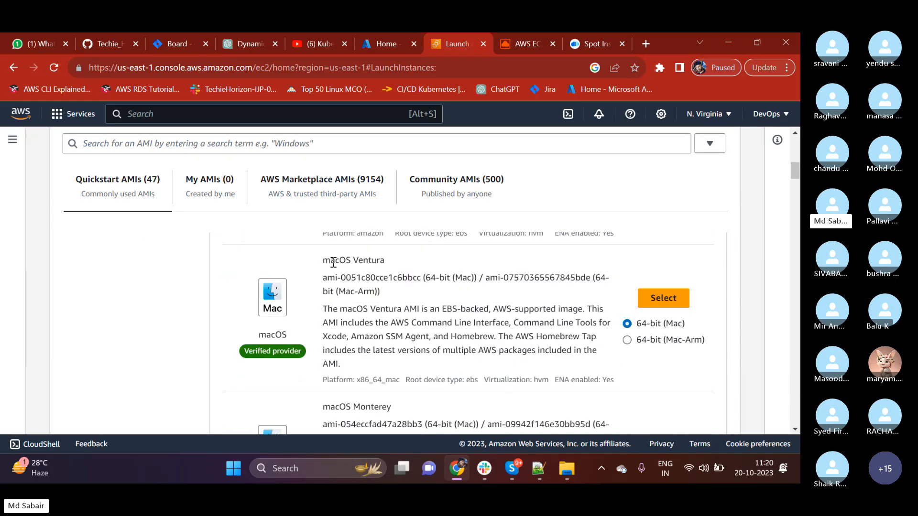
pyautogui.doubleClick(333, 263)
pyautogui.scroll(-4, 333, 263)
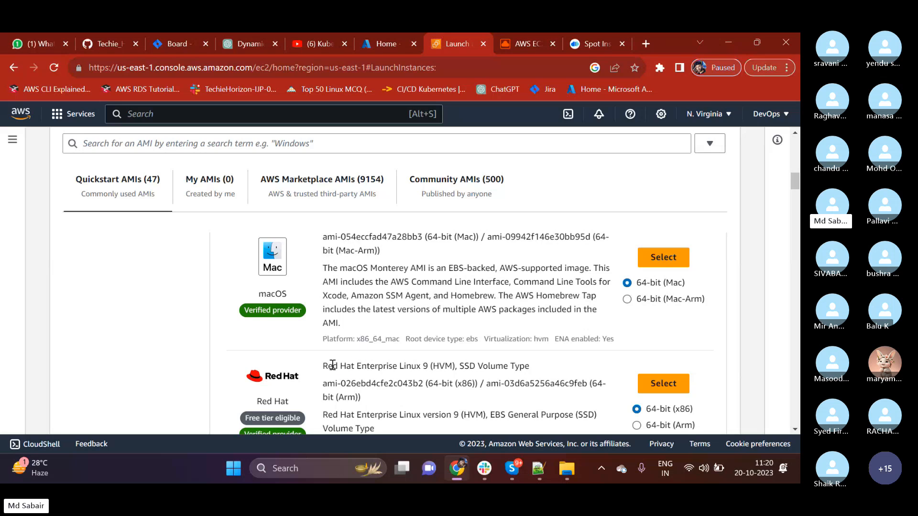
pyautogui.moveTo(333, 365); pyautogui.dragTo(385, 366)
pyautogui.scroll(-5, 355, 359)
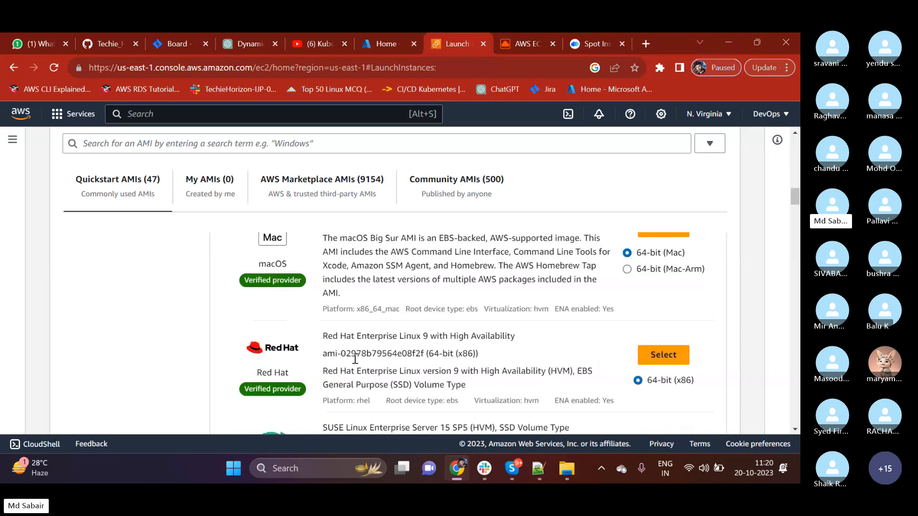
pyautogui.moveTo(357, 336); pyautogui.dragTo(411, 337)
pyautogui.scroll(-2, 355, 335)
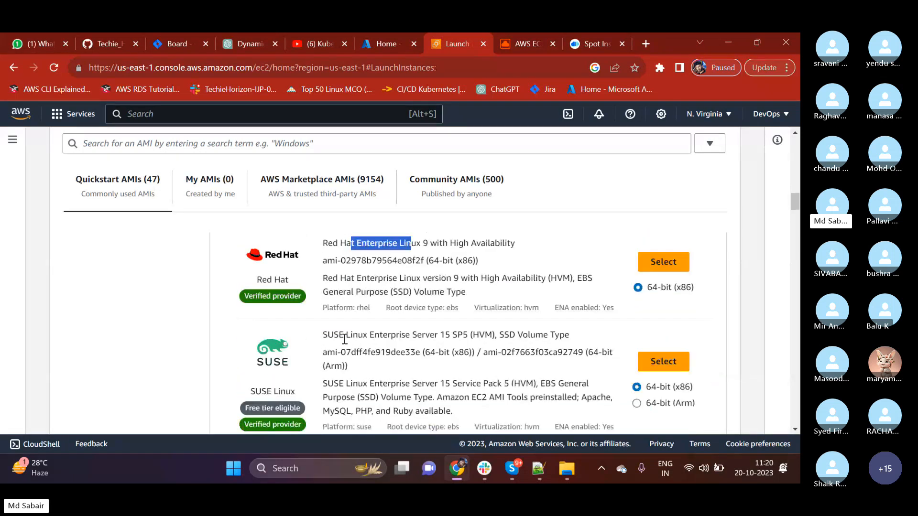
pyautogui.doubleClick(356, 331)
pyautogui.scroll(-3, 376, 347)
pyautogui.moveTo(334, 268); pyautogui.dragTo(371, 268)
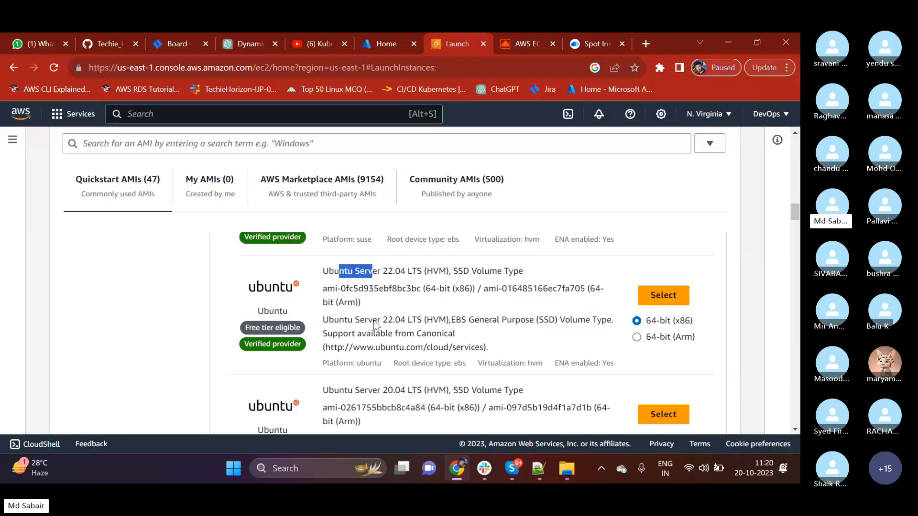
pyautogui.scroll(-3, 373, 341)
pyautogui.moveTo(340, 321); pyautogui.dragTo(404, 323)
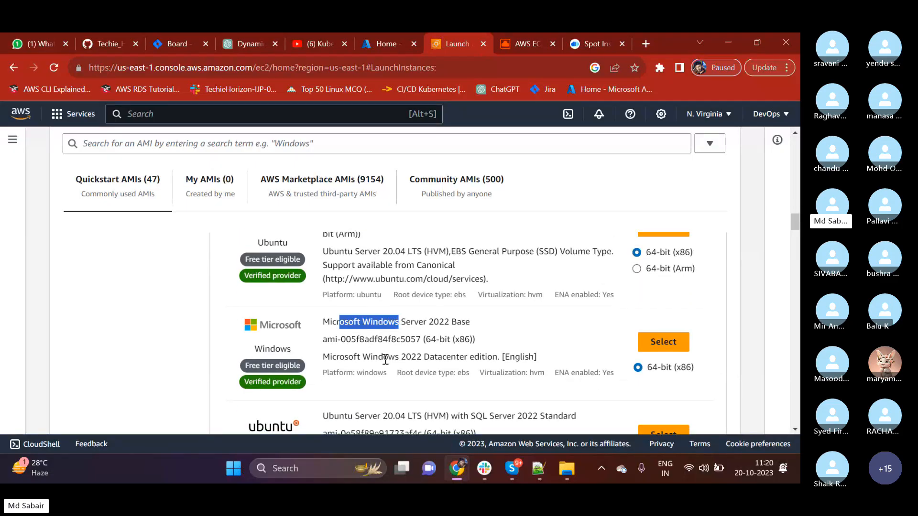
# Highlight AMI in the catalog page's heading and return to the Launch an instance page.
pyautogui.scroll(5, 385, 360)
pyautogui.scroll(10, 386, 360)
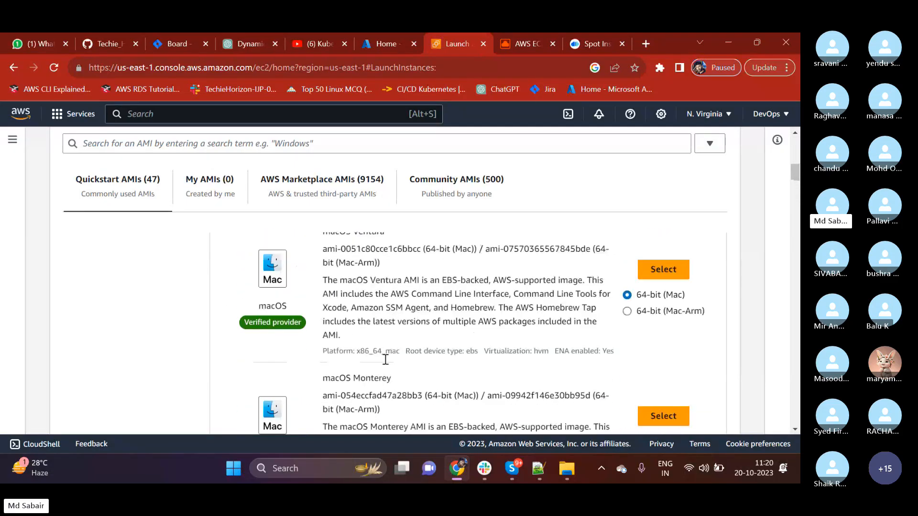
pyautogui.scroll(3, 386, 360)
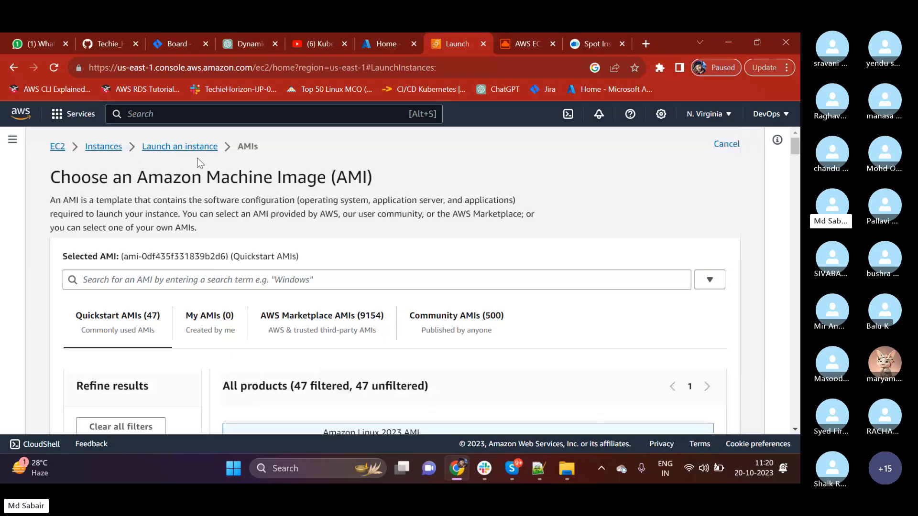
pyautogui.moveTo(336, 178); pyautogui.dragTo(368, 177)
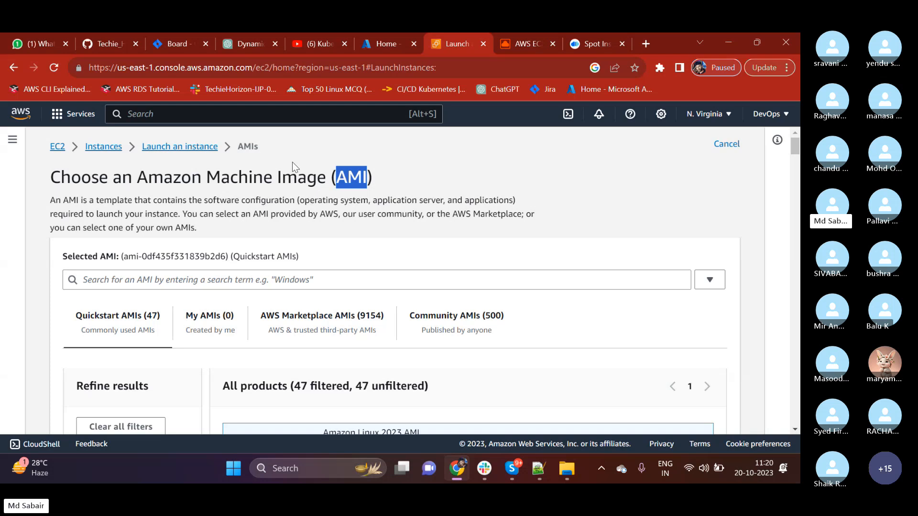
pyautogui.click(191, 148)
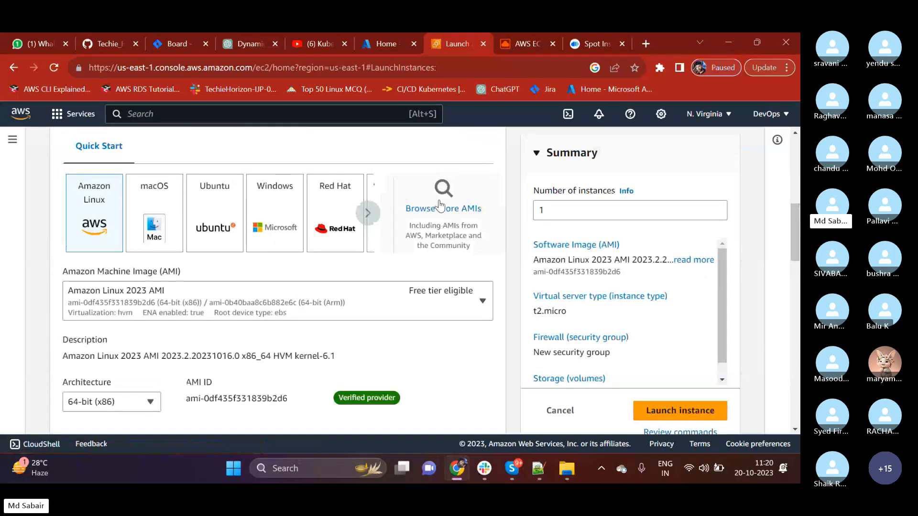
# Reopen the full AMI catalog and switch from the Quickstart AMIs to My AMIs.
pyautogui.click(443, 196)
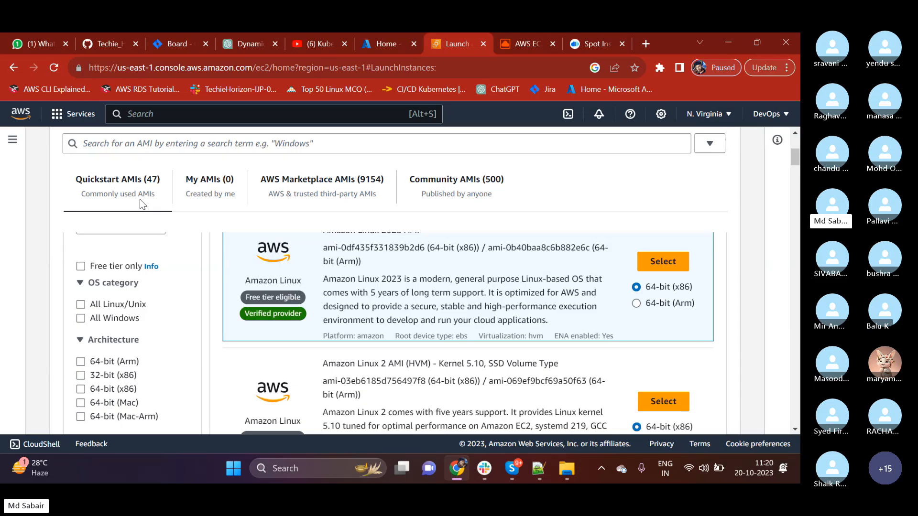
pyautogui.scroll(1, 141, 199)
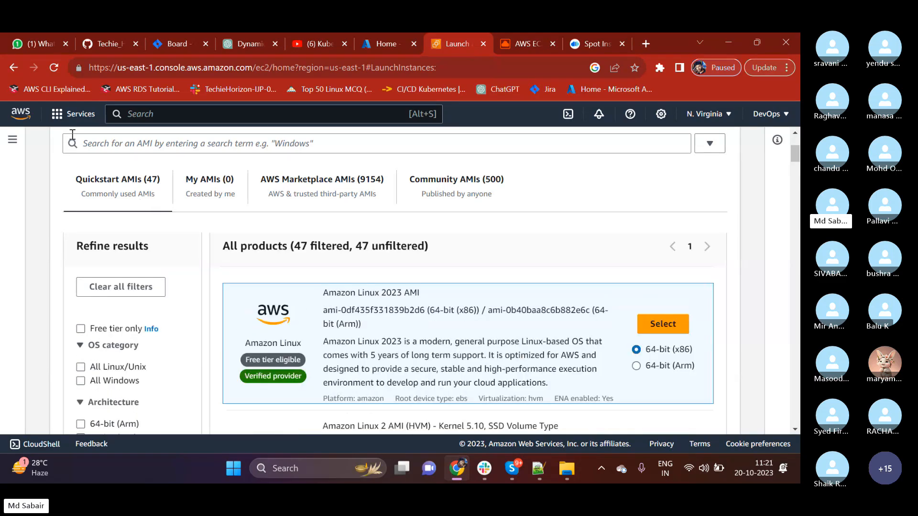
pyautogui.click(88, 145)
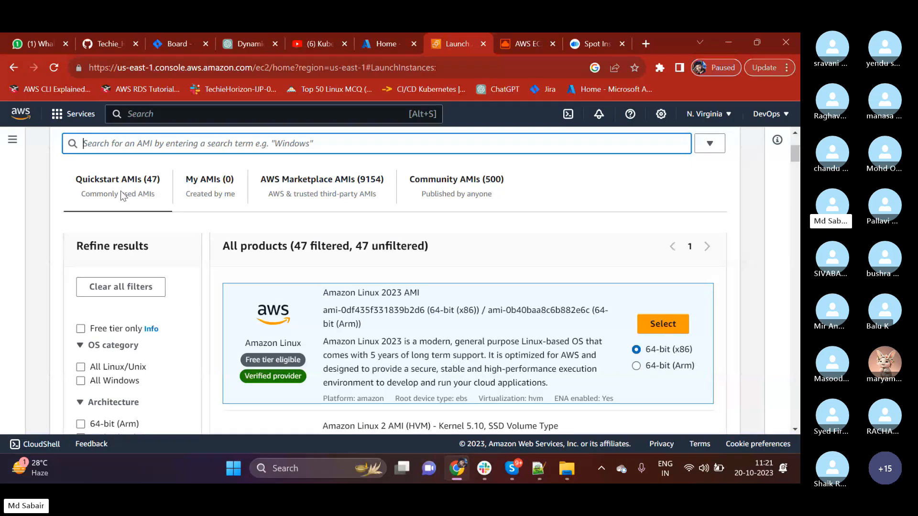
pyautogui.click(147, 184)
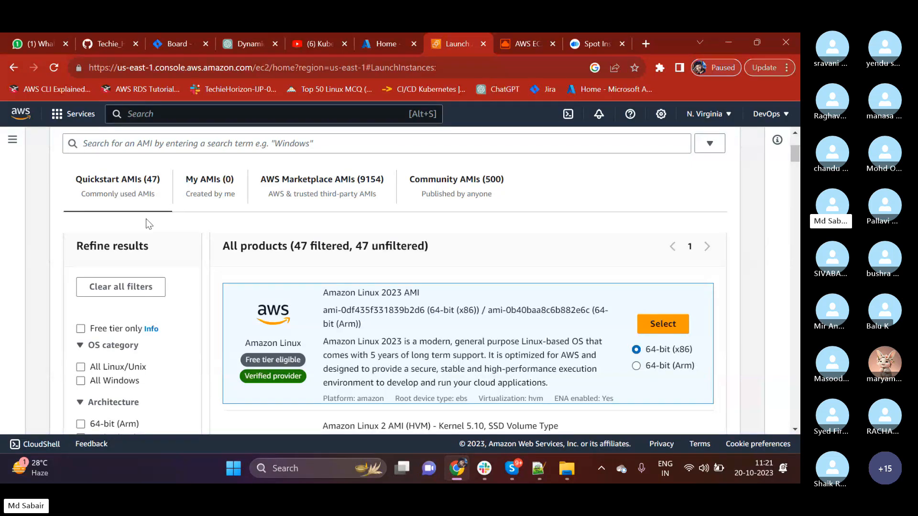
pyautogui.click(205, 178)
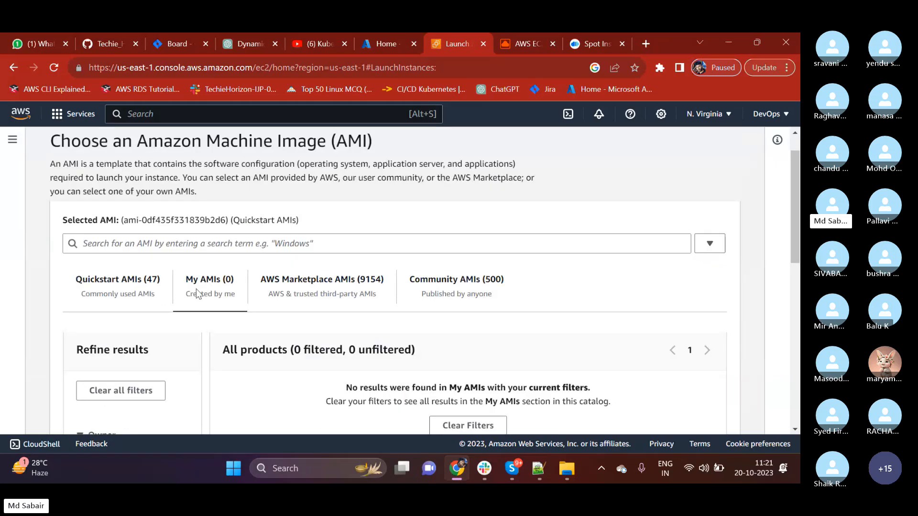
# Switch the catalog to AWS Marketplace AMIs and look over the categories and first listings.
pyautogui.scroll(-1, 249, 306)
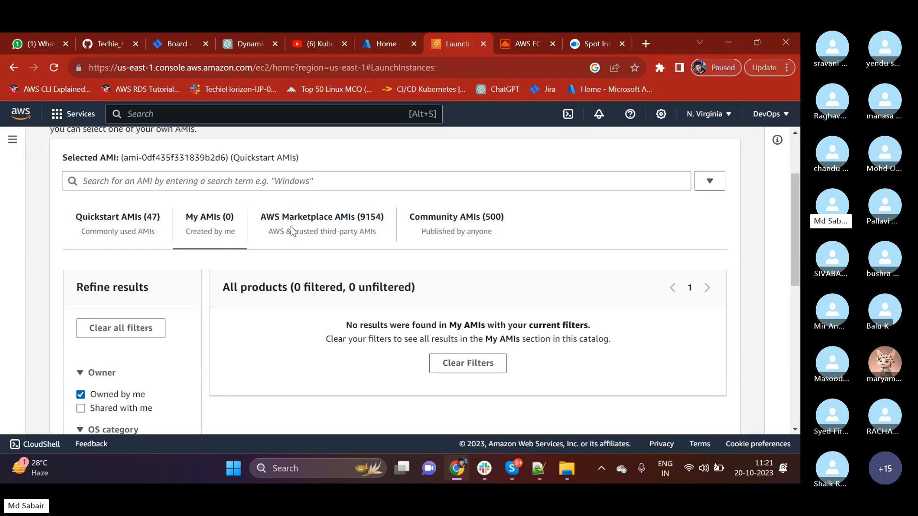
pyautogui.click(310, 221)
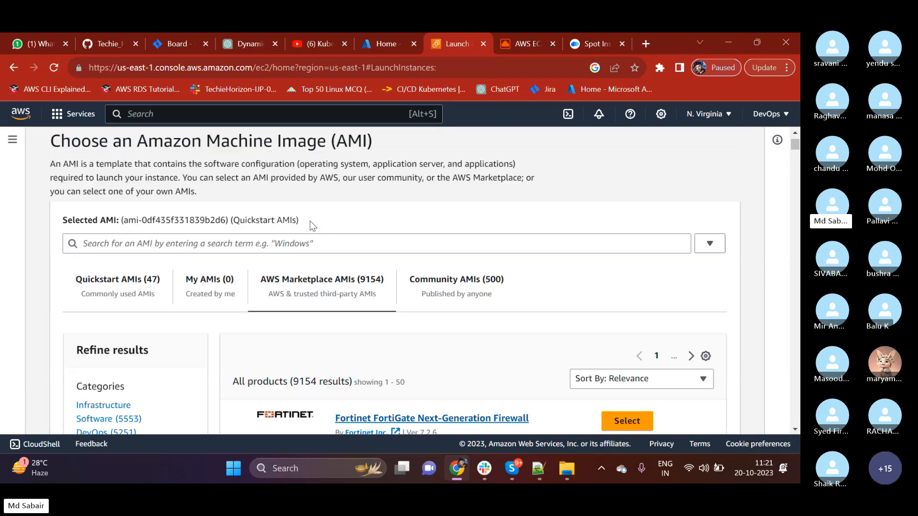
pyautogui.scroll(-2, 335, 215)
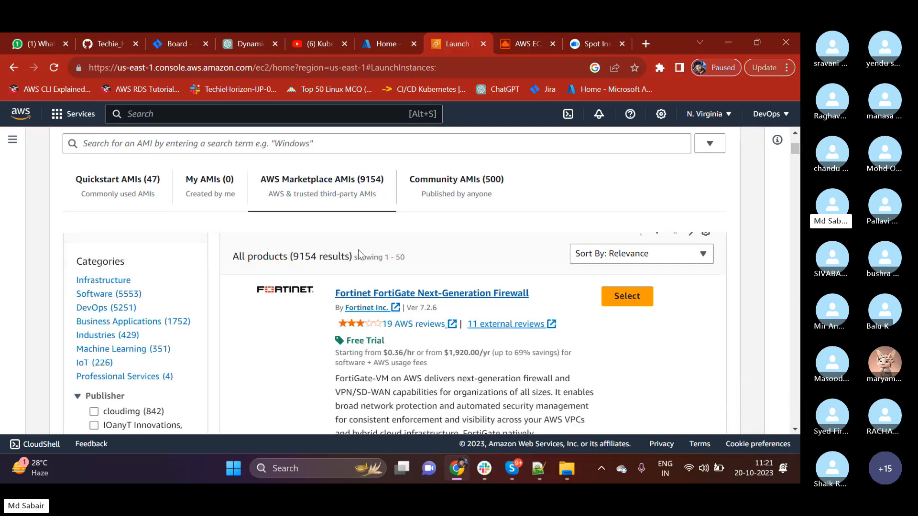
pyautogui.scroll(1, 288, 328)
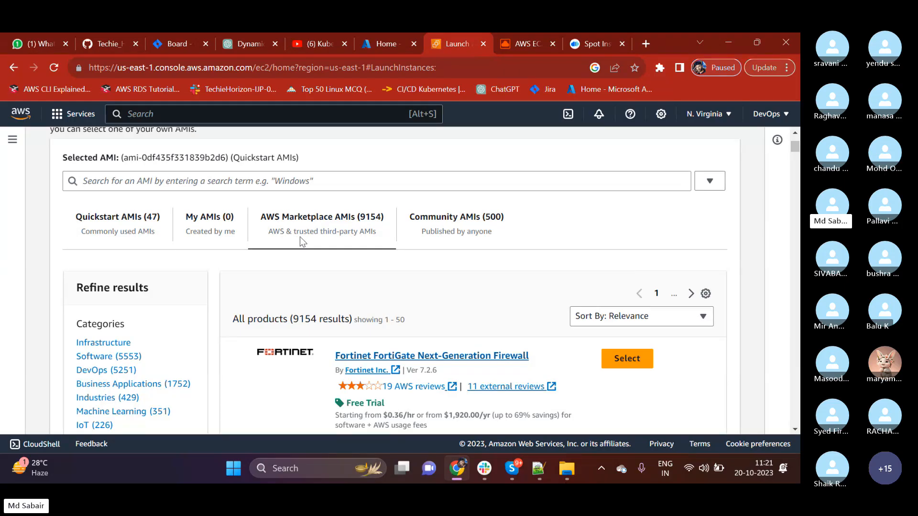
# Search the AMI catalog for tomcat, review the Marketplace results and switch to the Community AMIs.
pyautogui.click(253, 186)
pyautogui.write('tomcat')
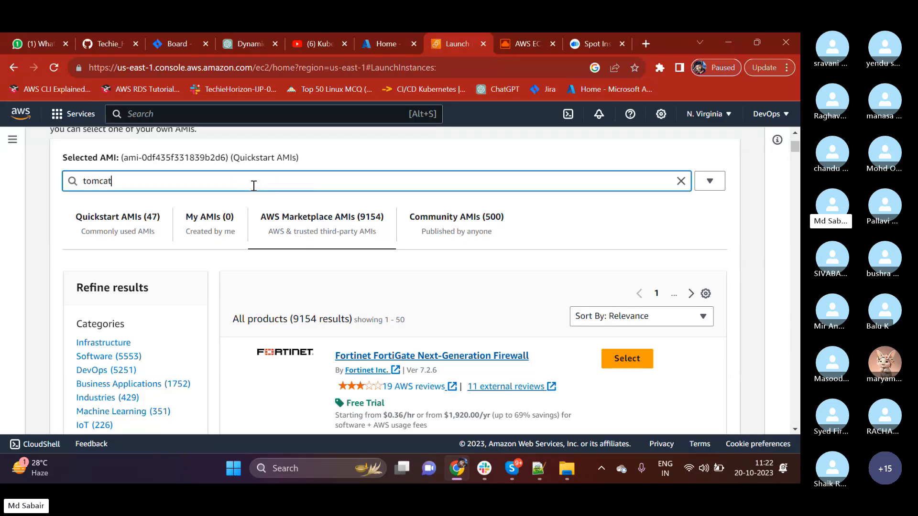
pyautogui.press('Return')
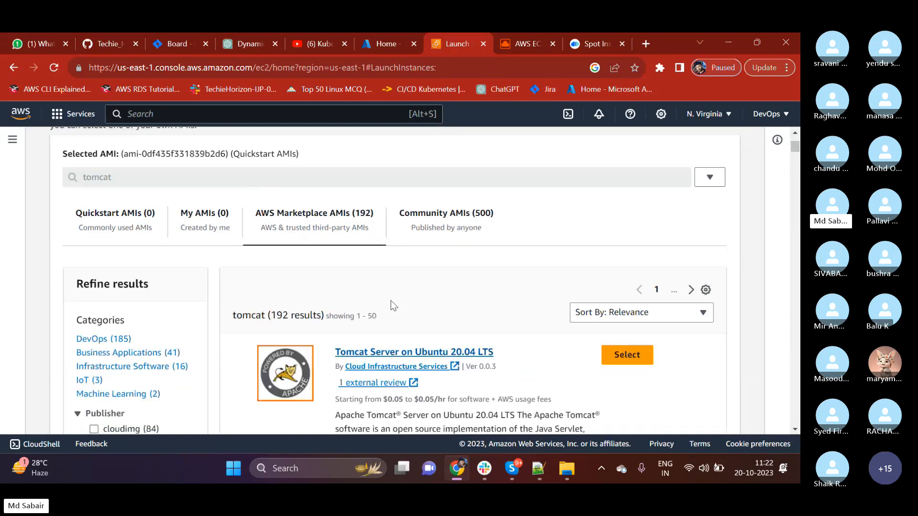
pyautogui.scroll(-1, 391, 300)
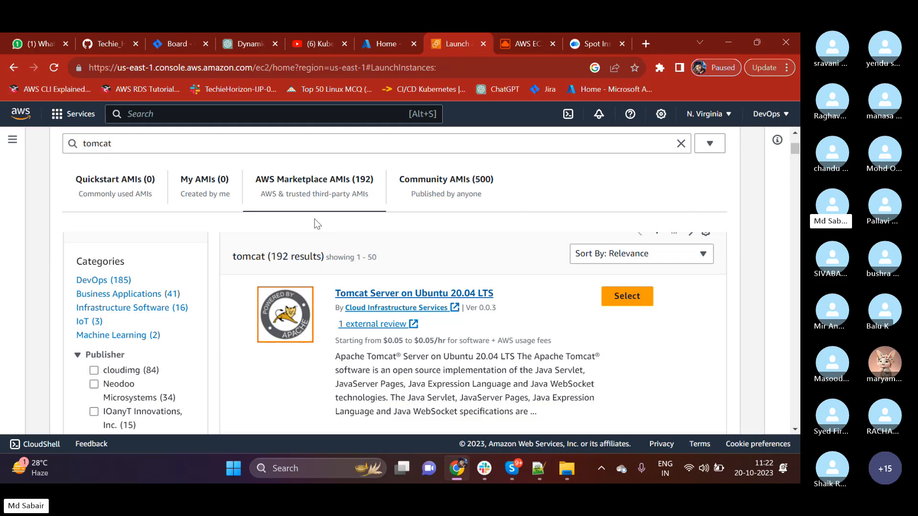
pyautogui.click(440, 184)
pyautogui.scroll(-1, 419, 246)
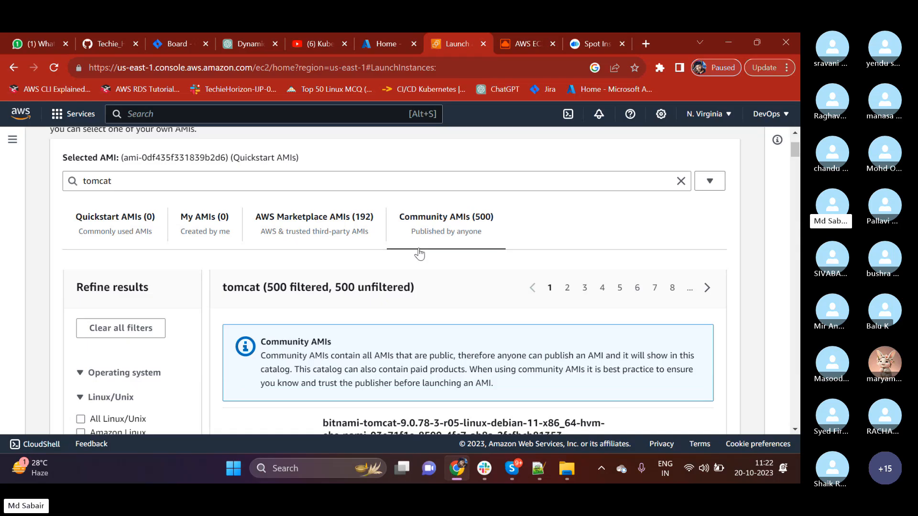
# Search Google in a new browser tab for "iunable to launch ec2" and look through the results.
pyautogui.click(646, 43)
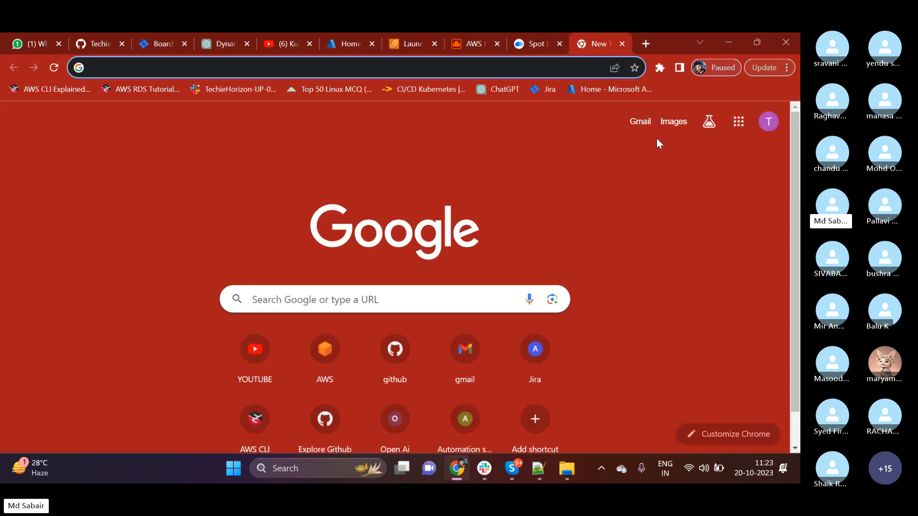
pyautogui.write('iunable to')
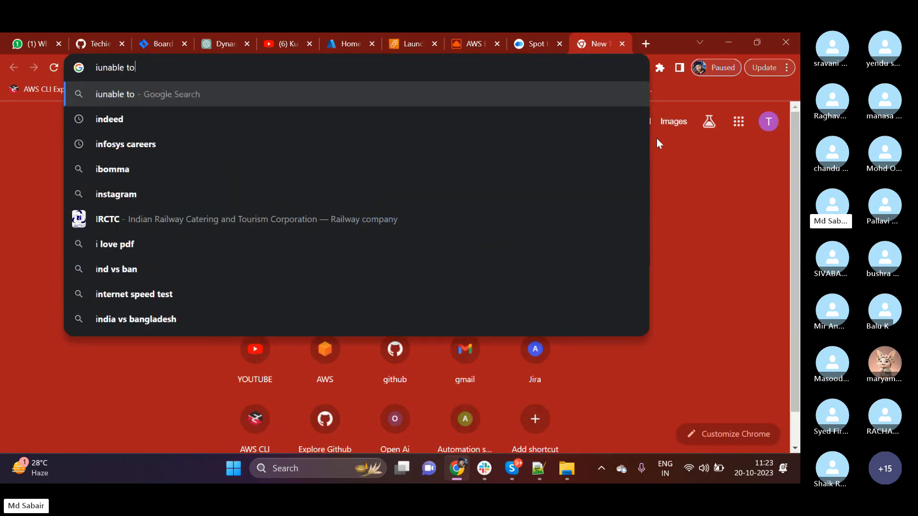
pyautogui.write(' launch ec2')
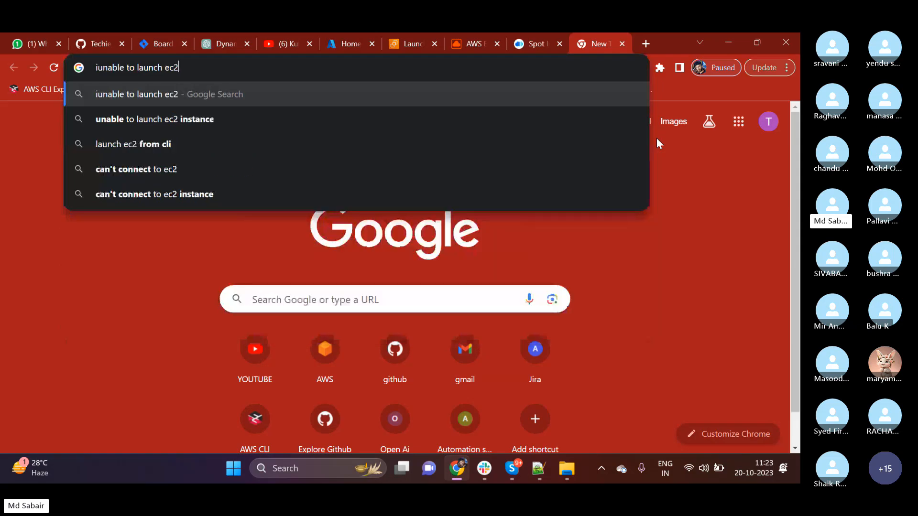
pyautogui.press('Return')
pyautogui.scroll(-2, 275, 339)
pyautogui.scroll(-12, 275, 338)
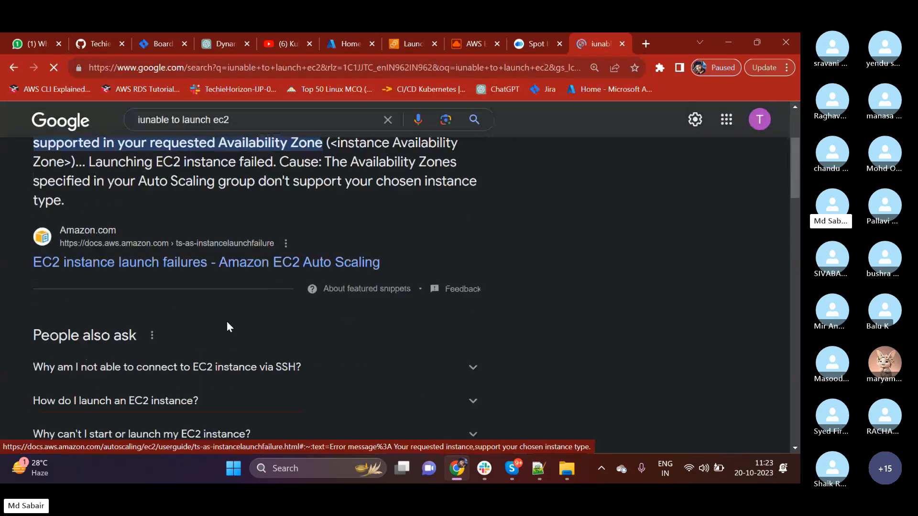
pyautogui.scroll(-2, 106, 285)
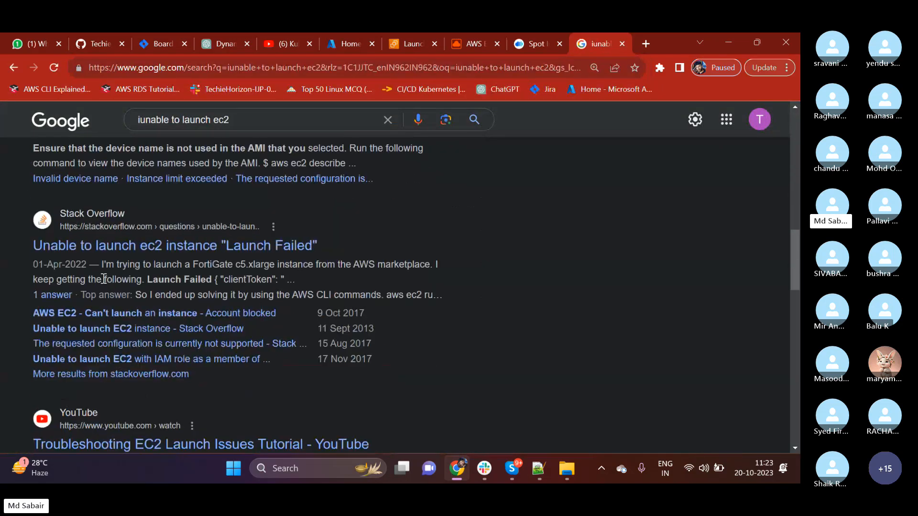
# Read the Stack Overflow question Unable to launch ec2 instance "Launch Failed" and return to the AMI catalog.
pyautogui.click(113, 246)
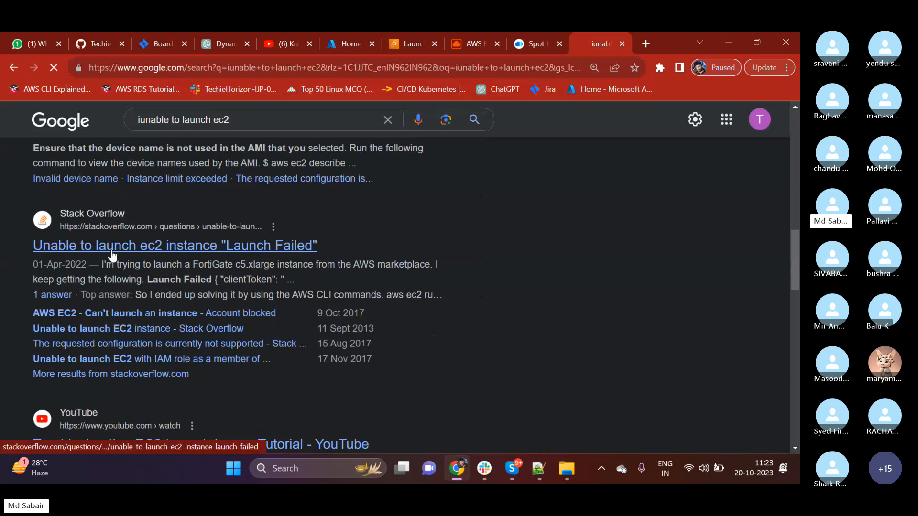
pyautogui.scroll(-10, 199, 245)
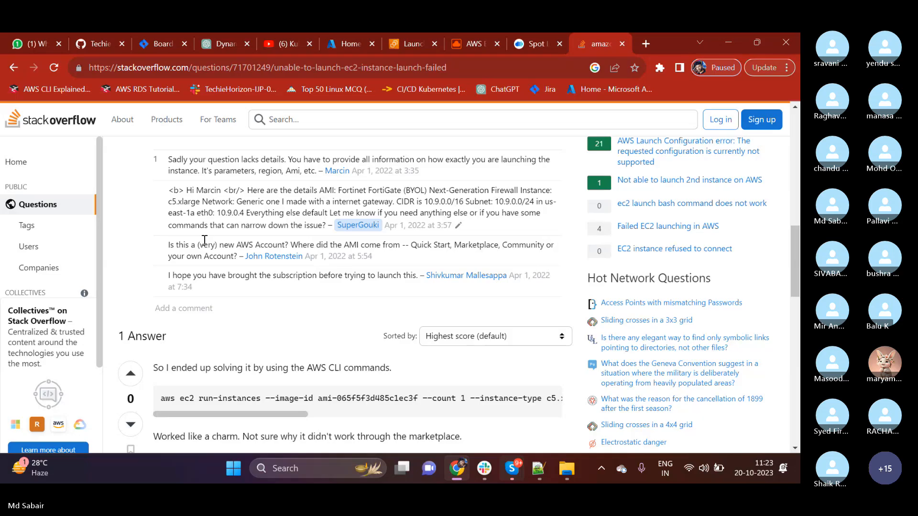
pyautogui.click(406, 45)
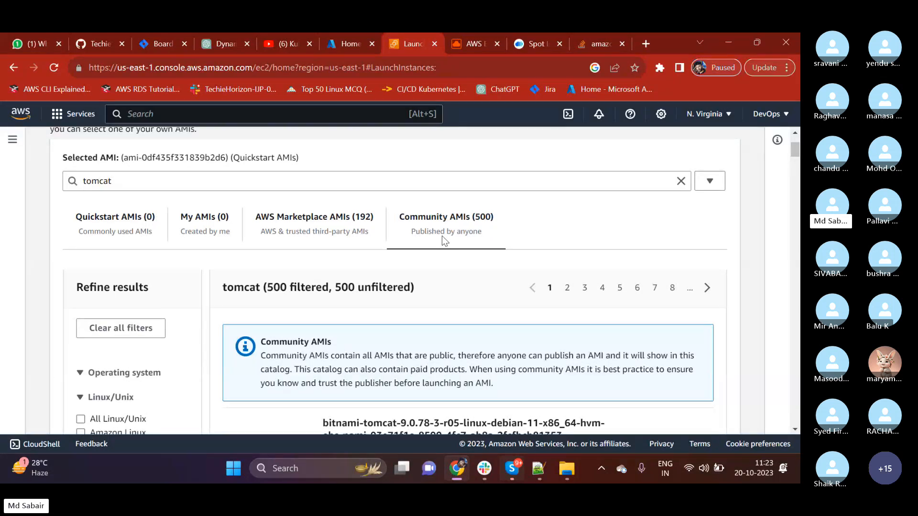
# Examine the tomcat Community AMIs and highlight the tomcat part of the bitnami-tomcat-9.0.78 image name.
pyautogui.scroll(-3, 436, 300)
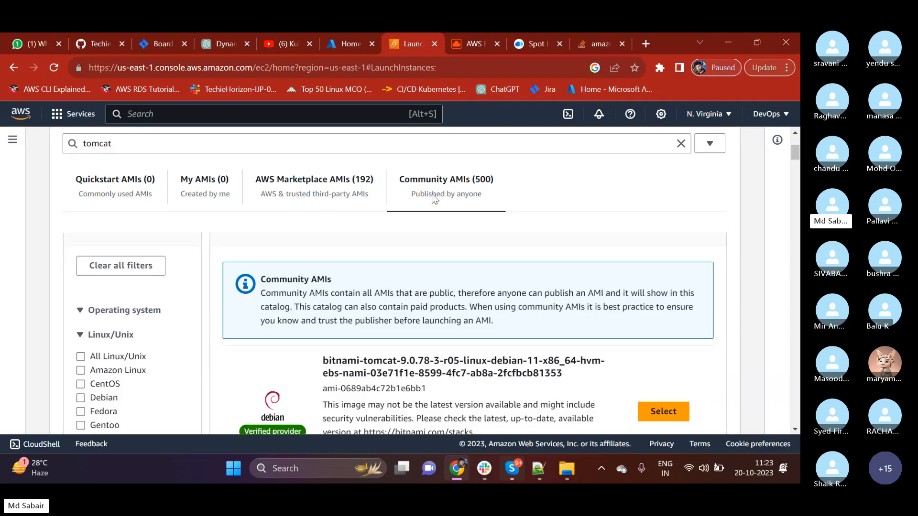
pyautogui.scroll(-1, 377, 341)
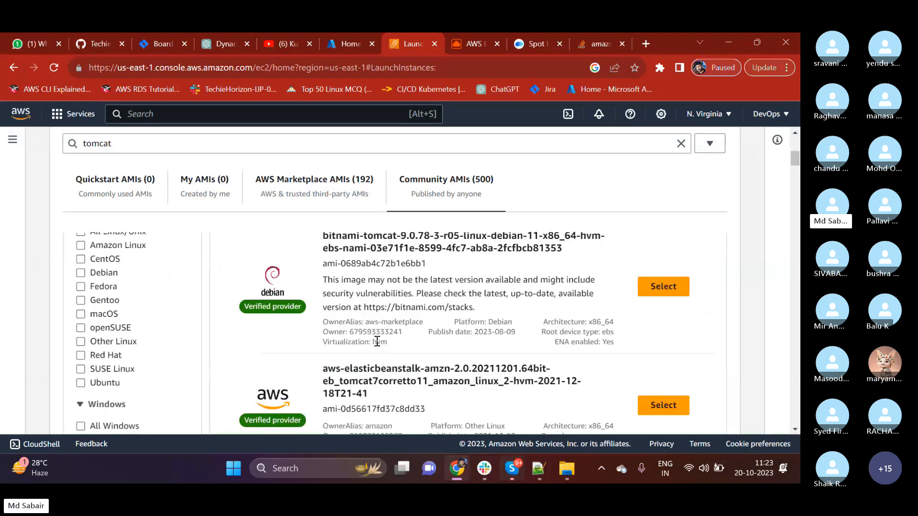
pyautogui.scroll(-2, 377, 341)
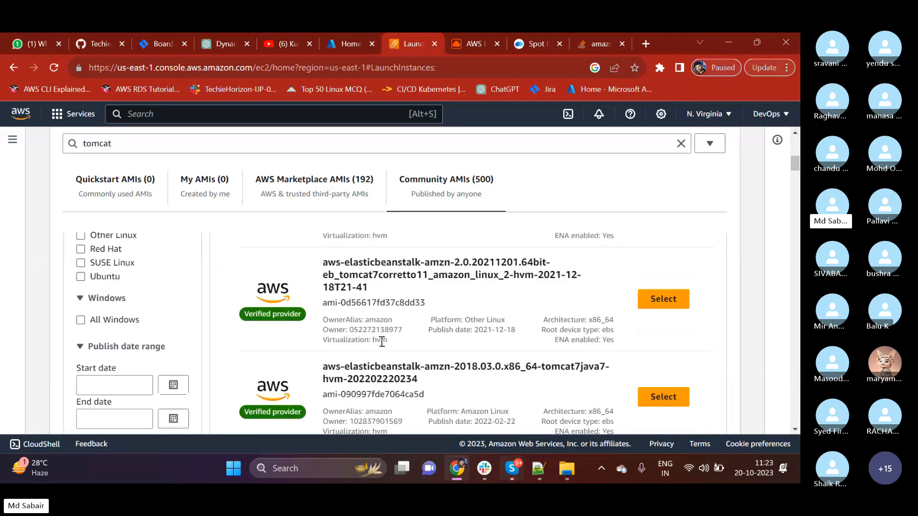
pyautogui.scroll(4, 382, 342)
pyautogui.scroll(-2, 364, 356)
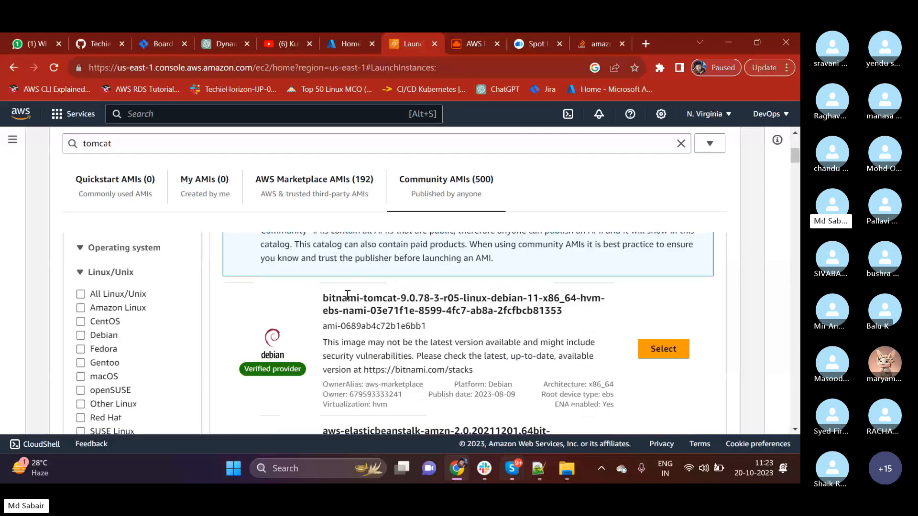
pyautogui.moveTo(373, 298); pyautogui.dragTo(433, 298)
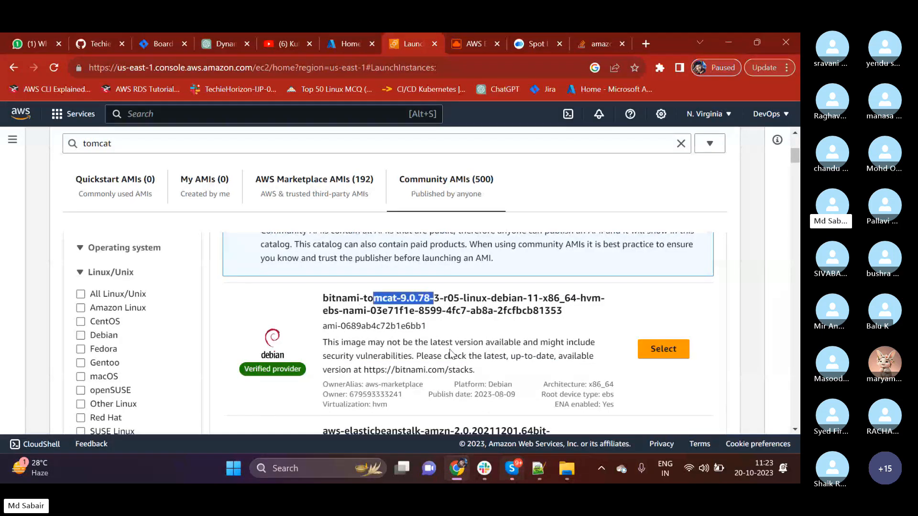
pyautogui.click(441, 325)
pyautogui.moveTo(367, 298); pyautogui.dragTo(403, 299)
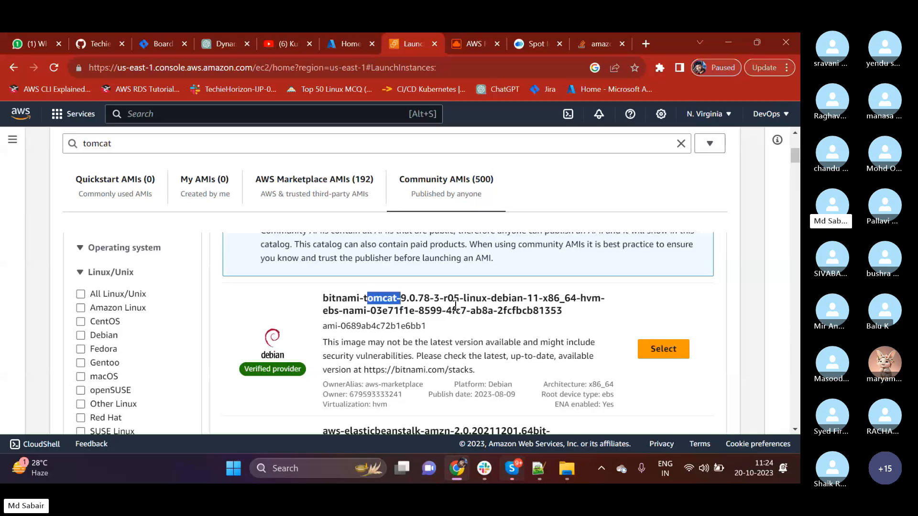
pyautogui.click(458, 325)
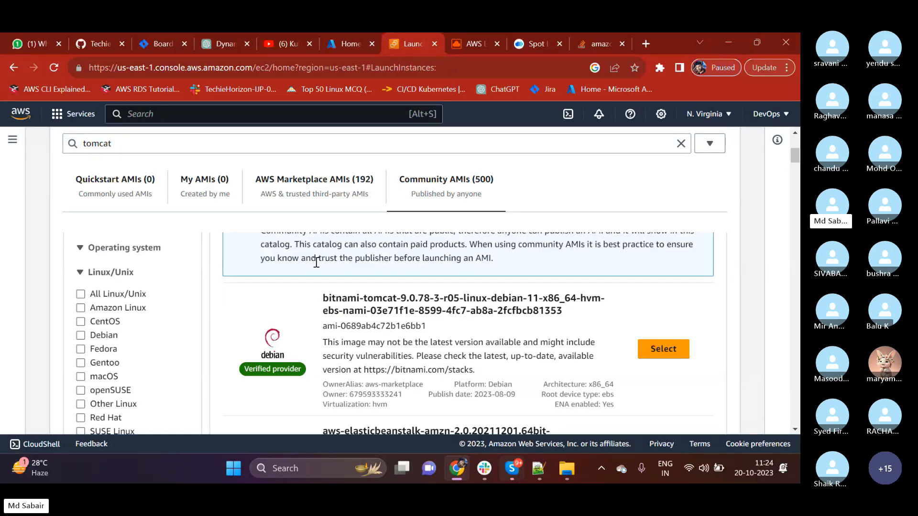
# Switch to the Quickstart AMIs, return to the Launch an instance page and clear the tomcat search term.
pyautogui.click(126, 191)
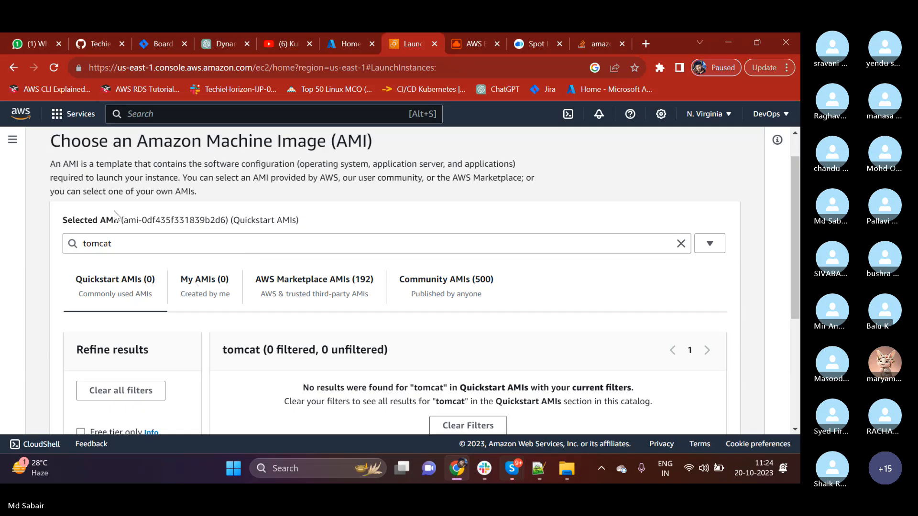
pyautogui.scroll(1, 160, 230)
pyautogui.scroll(1, 161, 229)
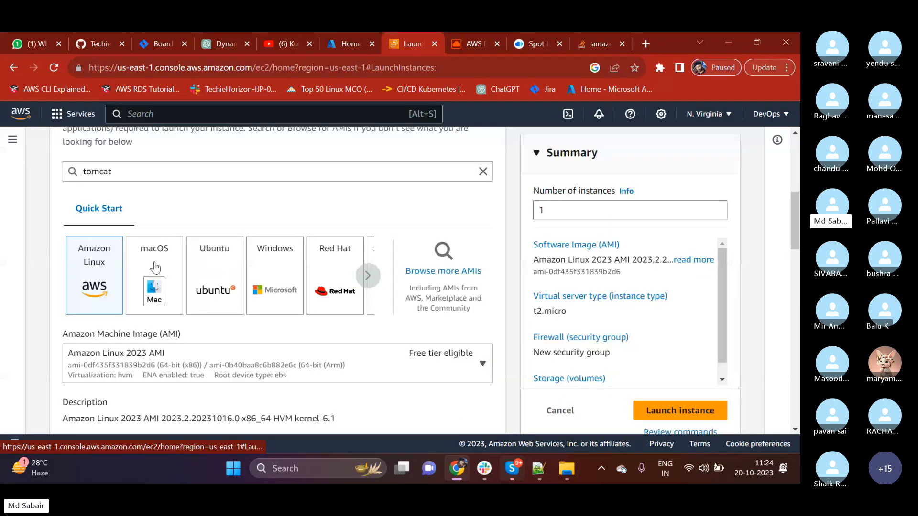
pyautogui.scroll(1, 139, 255)
pyautogui.scroll(1, 125, 234)
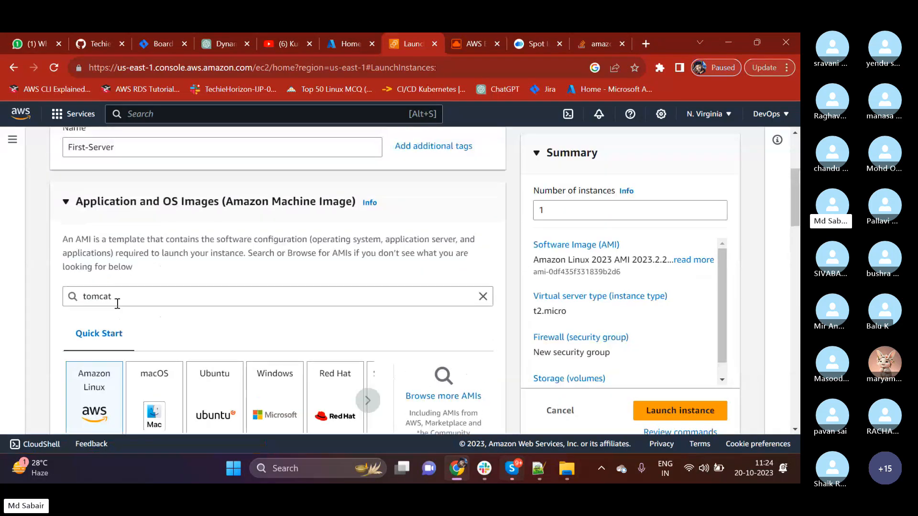
pyautogui.moveTo(117, 302); pyautogui.dragTo(70, 300)
pyautogui.press('BackSpace')
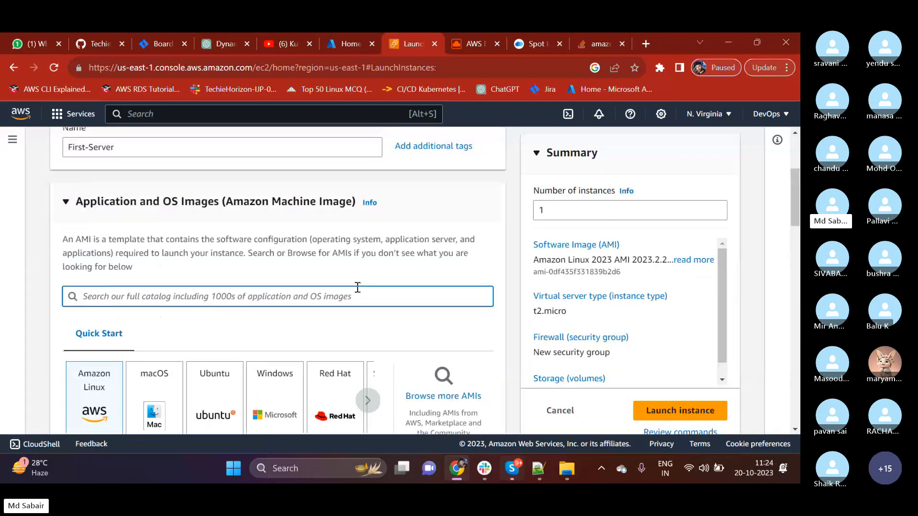
# Choose Amazon Linux 2 AMI (HVM) - Kernel 5.10, SSD Volume Type as the machine image.
pyautogui.scroll(-2, 70, 300)
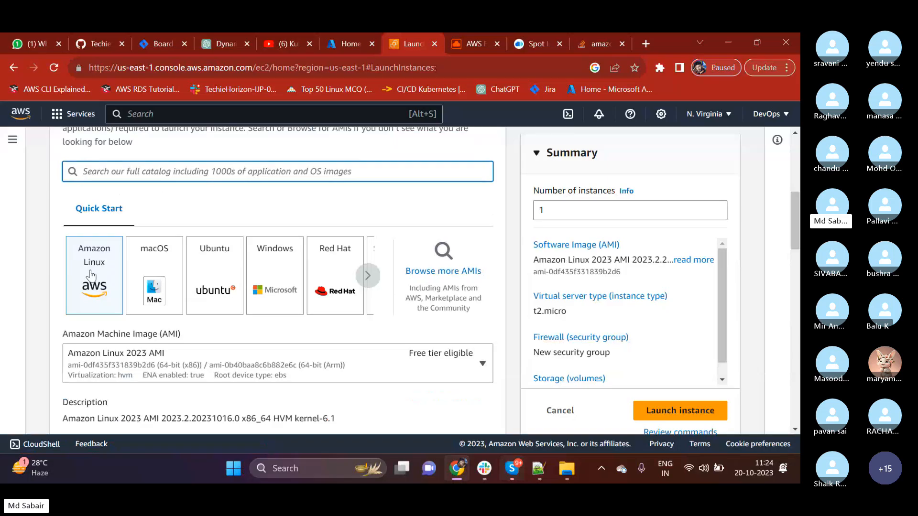
pyautogui.click(185, 358)
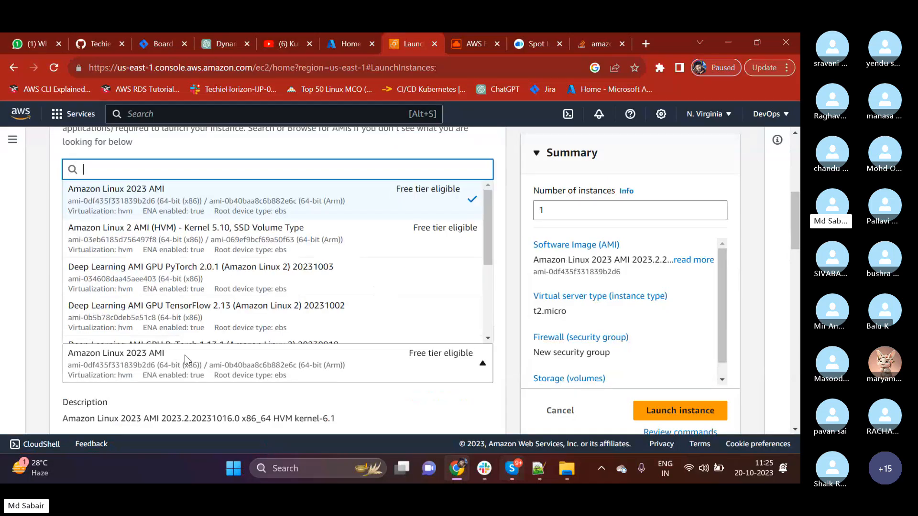
pyautogui.click(140, 237)
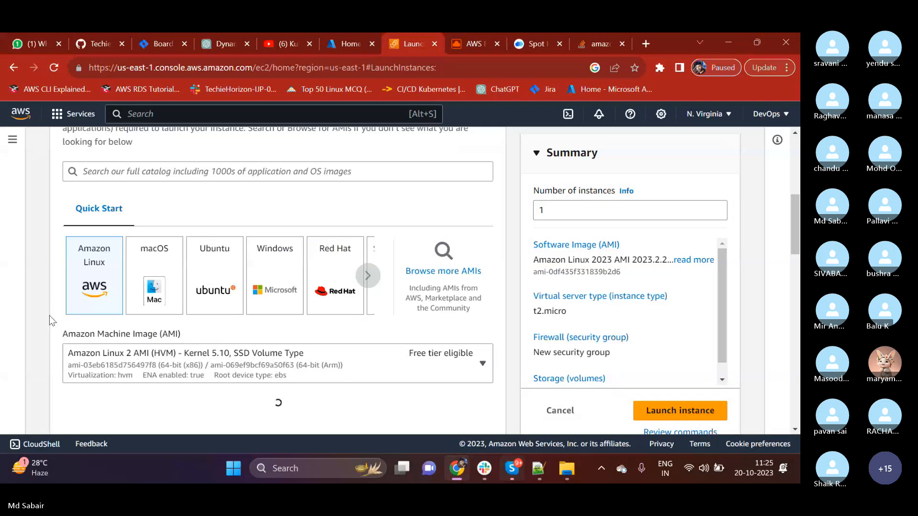
pyautogui.scroll(-2, 50, 315)
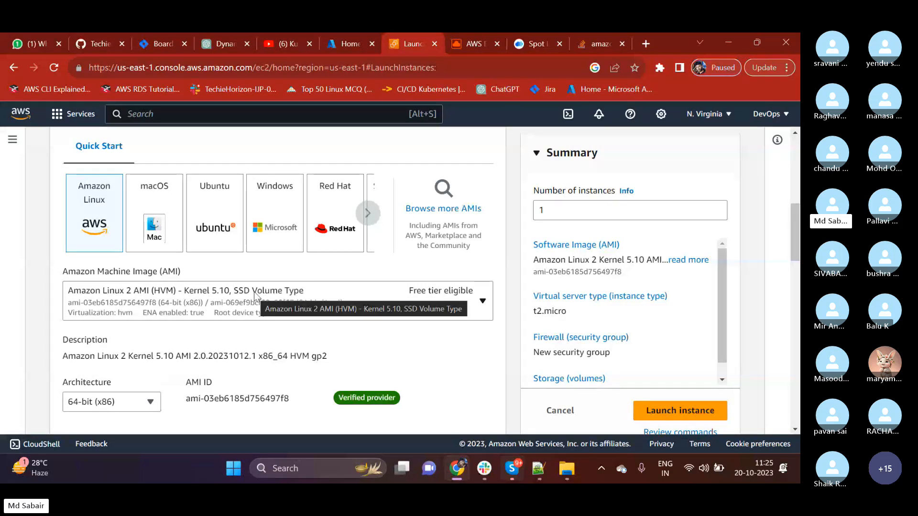
# Expand the Instance type section and look over the available Amazon Linux AMIs once more.
pyautogui.scroll(-4, 192, 322)
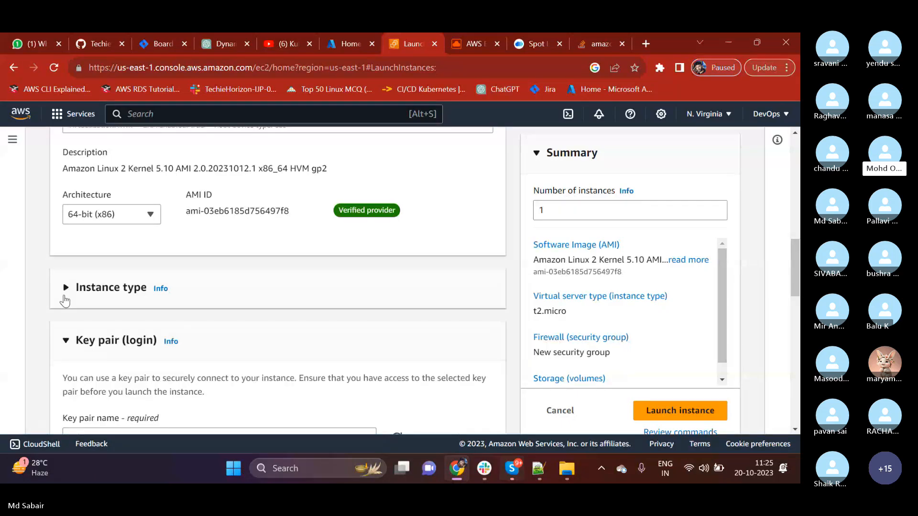
pyautogui.click(65, 301)
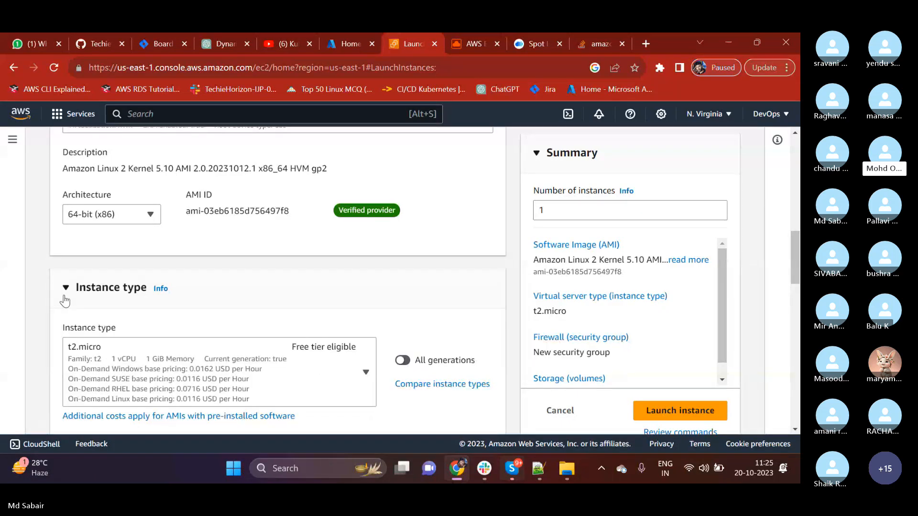
pyautogui.scroll(3, 65, 301)
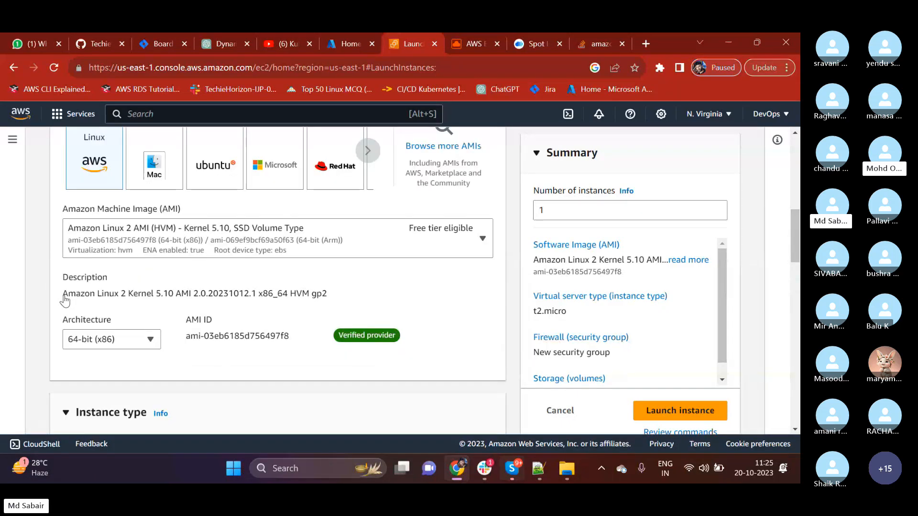
pyautogui.click(108, 242)
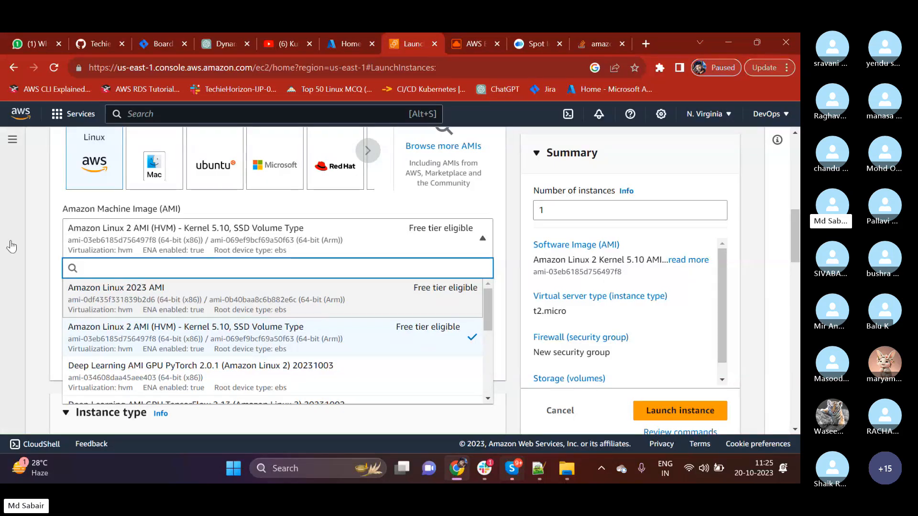
pyautogui.click(43, 219)
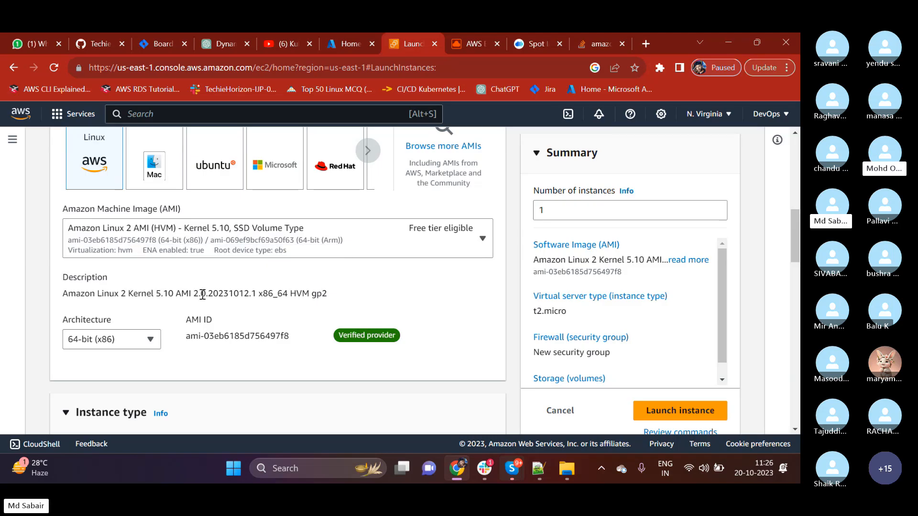
# Open the instance type comparison and highlight the total count in the Instance types heading.
pyautogui.scroll(-1, 204, 299)
pyautogui.scroll(-2, 202, 294)
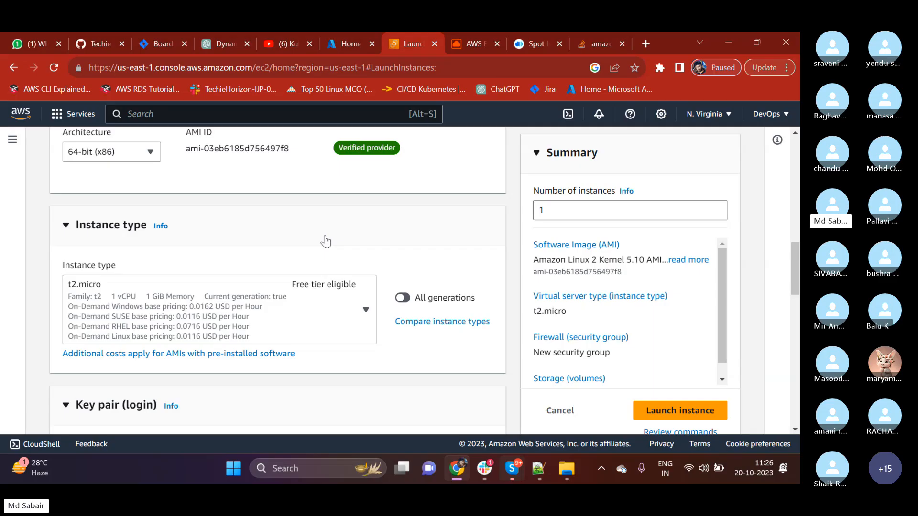
pyautogui.click(425, 325)
pyautogui.scroll(-2, 297, 238)
pyautogui.scroll(1, 274, 274)
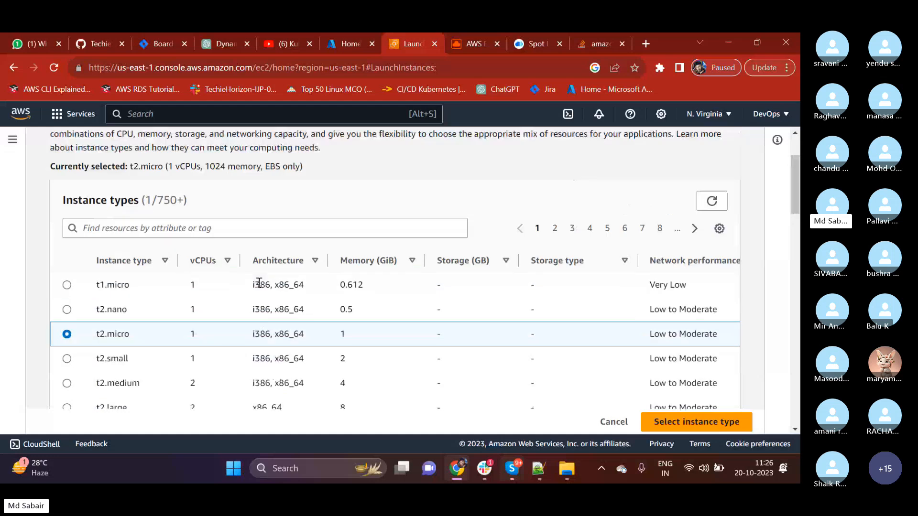
pyautogui.moveTo(156, 212); pyautogui.dragTo(201, 215)
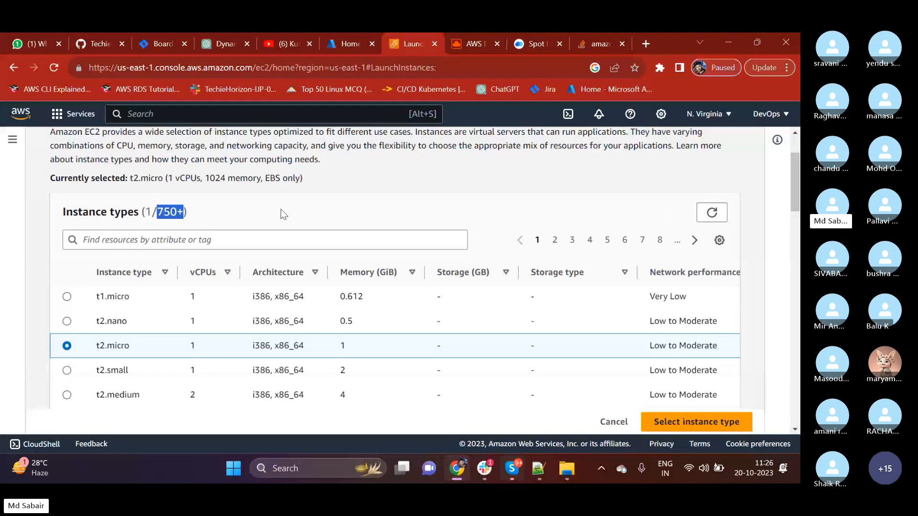
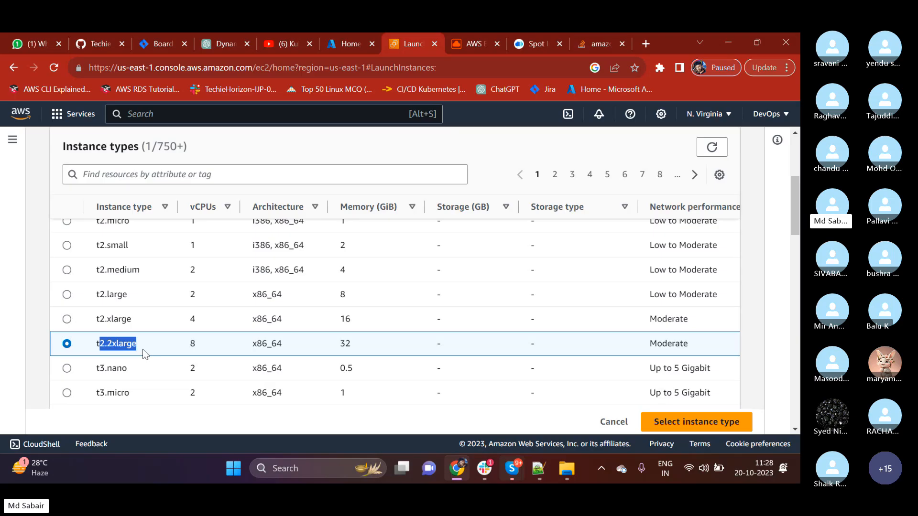
# Examine the first page of instance types, highlighting the t1, a1 and c1 family prefixes and comparing sizes within the families.
pyautogui.scroll(5, 119, 358)
pyautogui.doubleClick(99, 359)
pyautogui.scroll(-1, 98, 358)
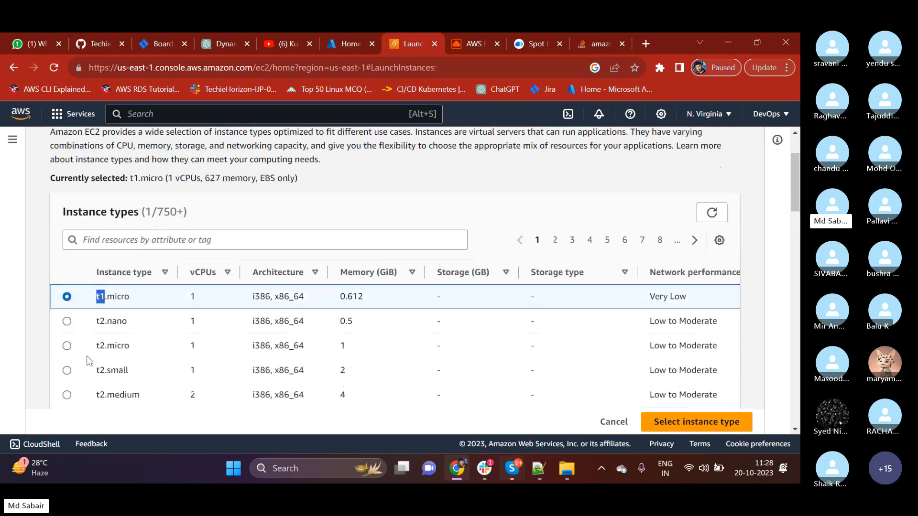
pyautogui.scroll(-4, 131, 328)
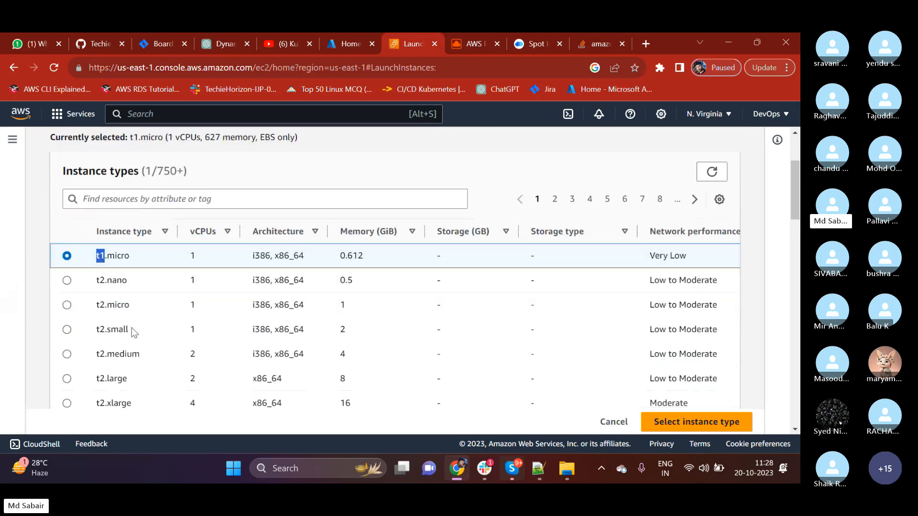
pyautogui.scroll(-6, 131, 328)
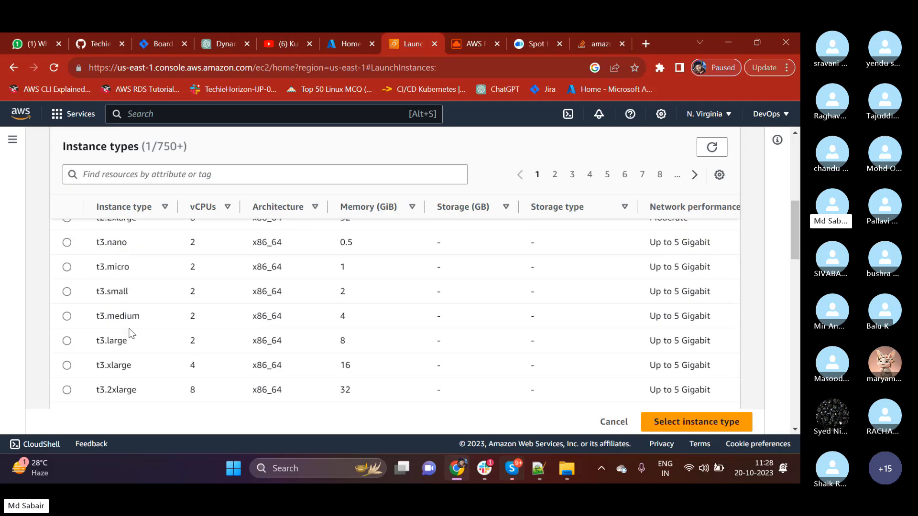
pyautogui.scroll(1, 125, 333)
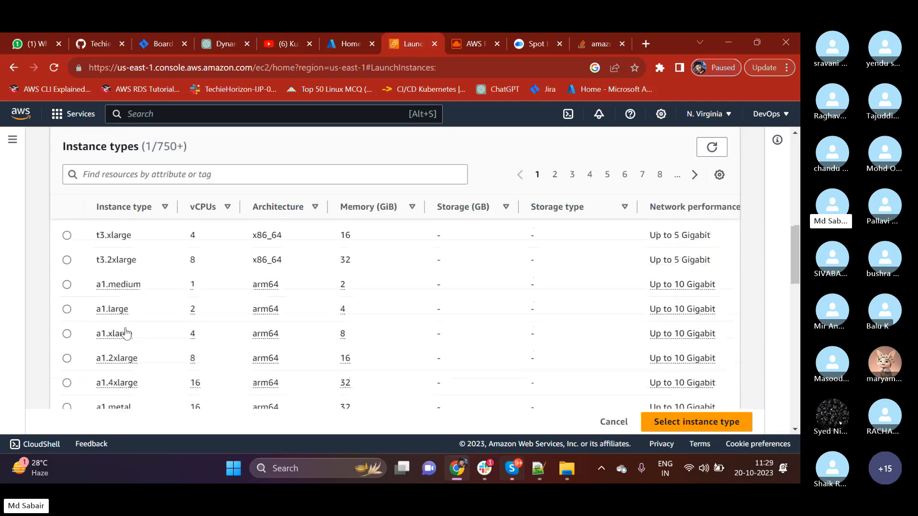
pyautogui.doubleClick(100, 290)
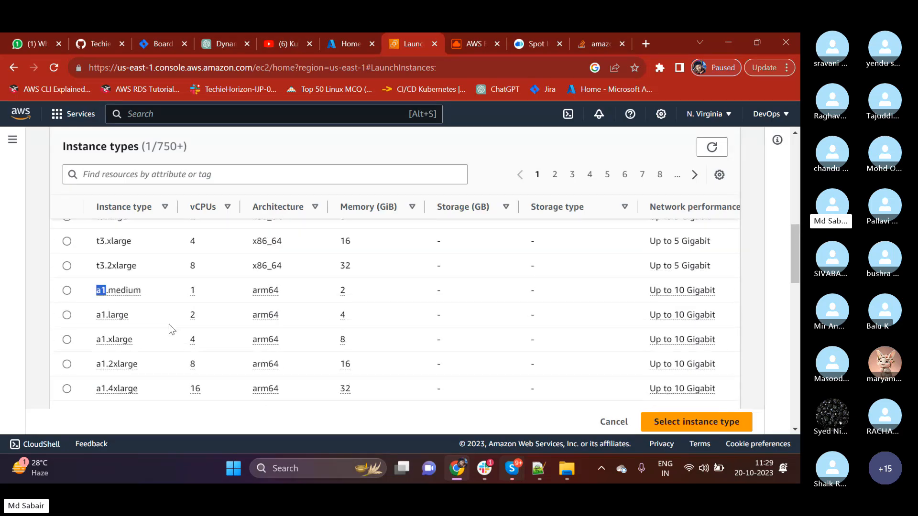
pyautogui.scroll(-3, 103, 317)
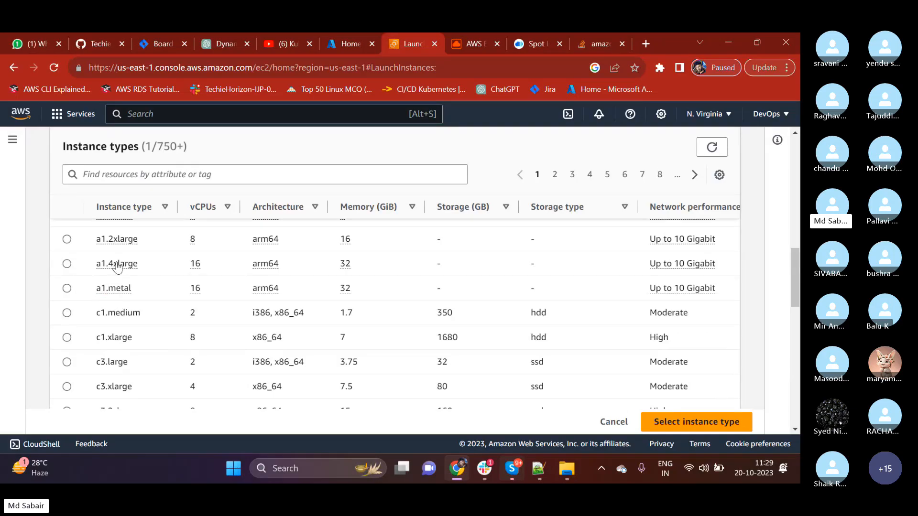
pyautogui.doubleClick(102, 313)
pyautogui.scroll(-5, 133, 327)
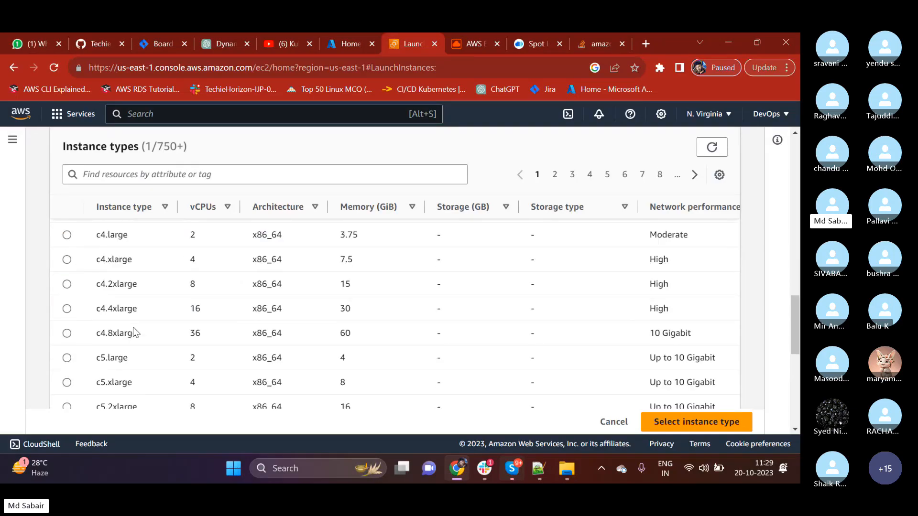
pyautogui.scroll(-8, 133, 327)
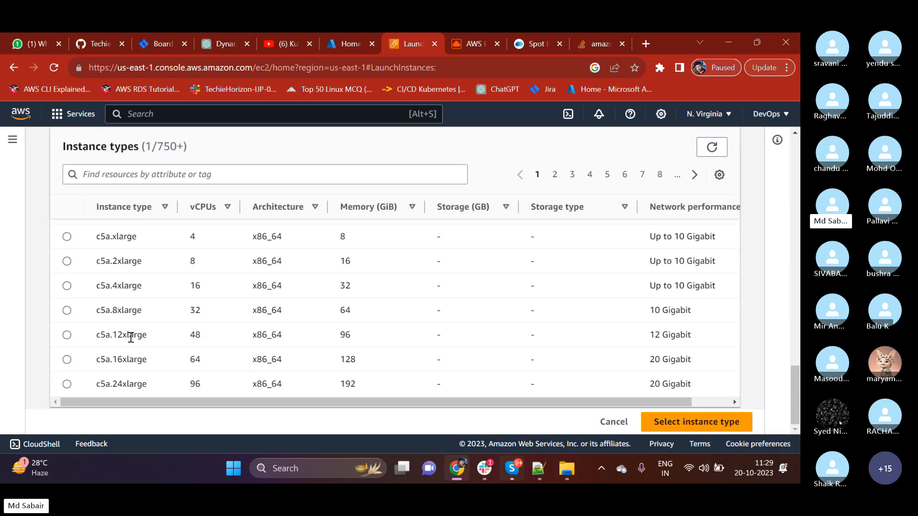
pyautogui.scroll(3, 130, 337)
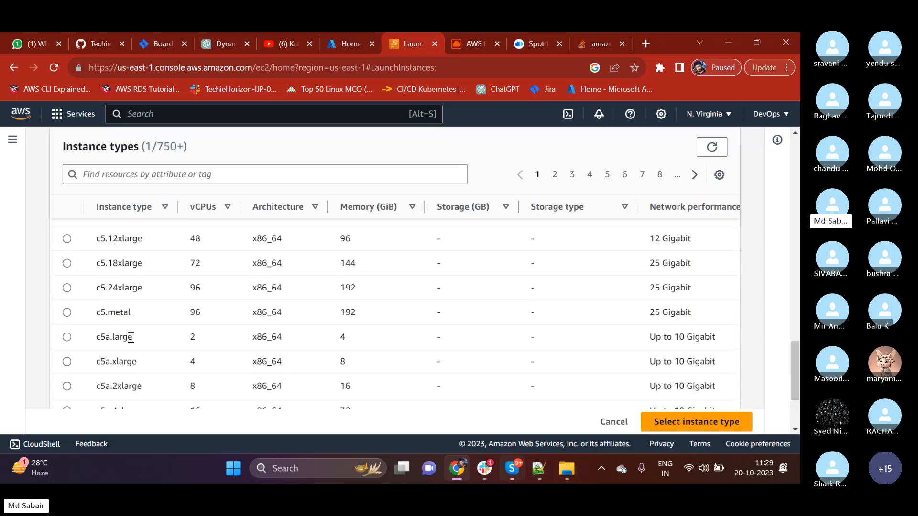
pyautogui.scroll(-3, 130, 338)
# Browse pages 2 to 4 of the instance types and look over the c7i and d2 to d3en entries.
pyautogui.click(555, 183)
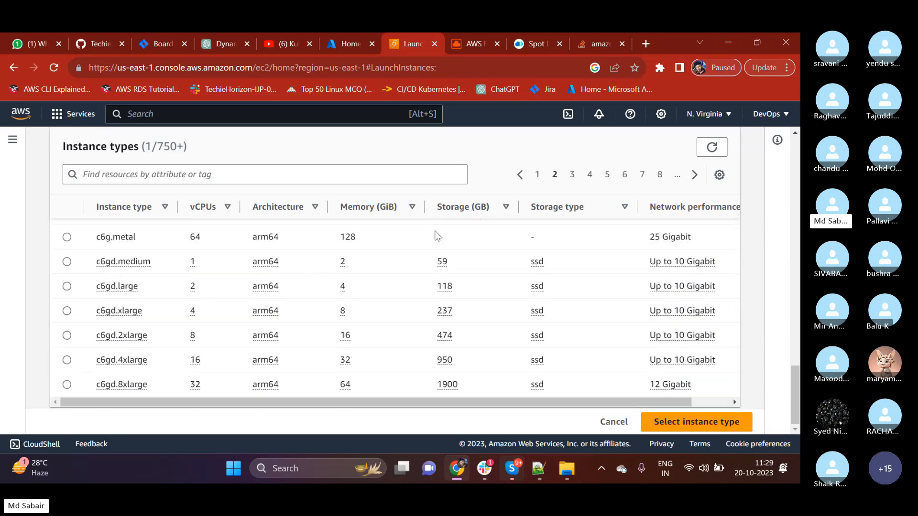
pyautogui.click(573, 176)
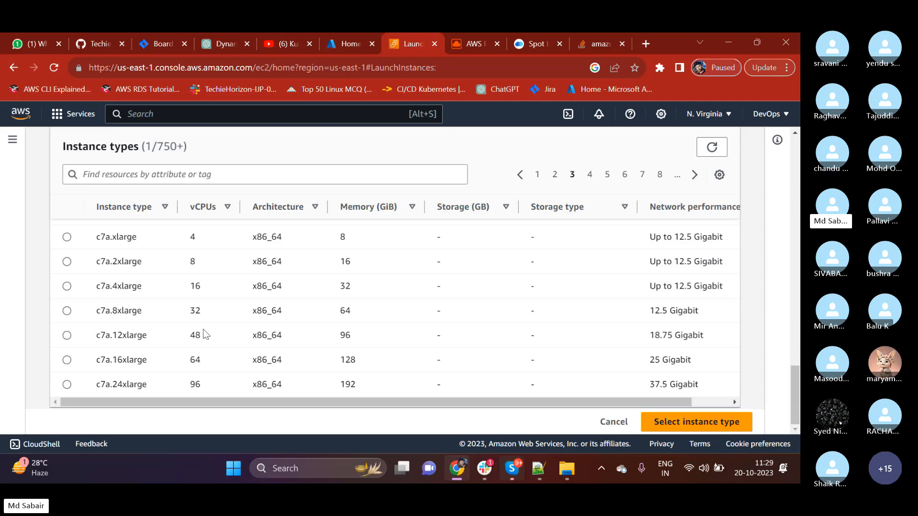
pyautogui.click(587, 175)
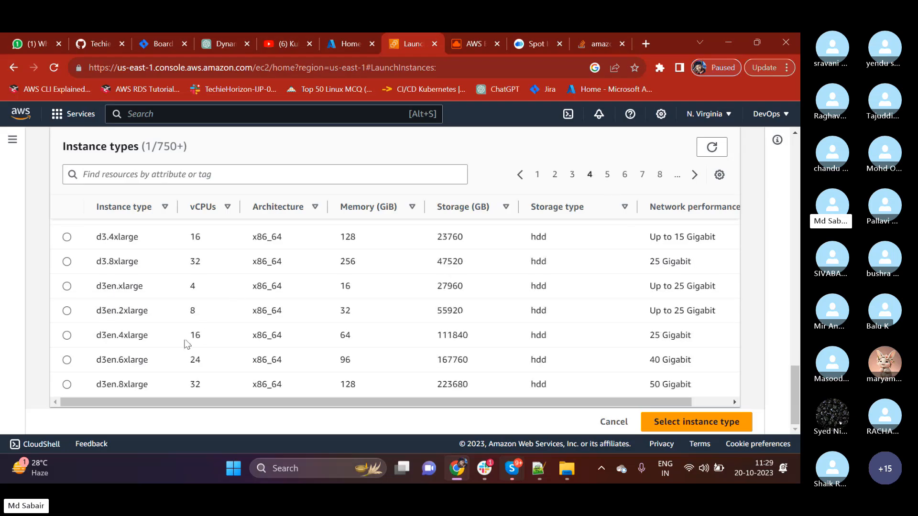
pyautogui.click(139, 382)
pyautogui.scroll(3, 114, 345)
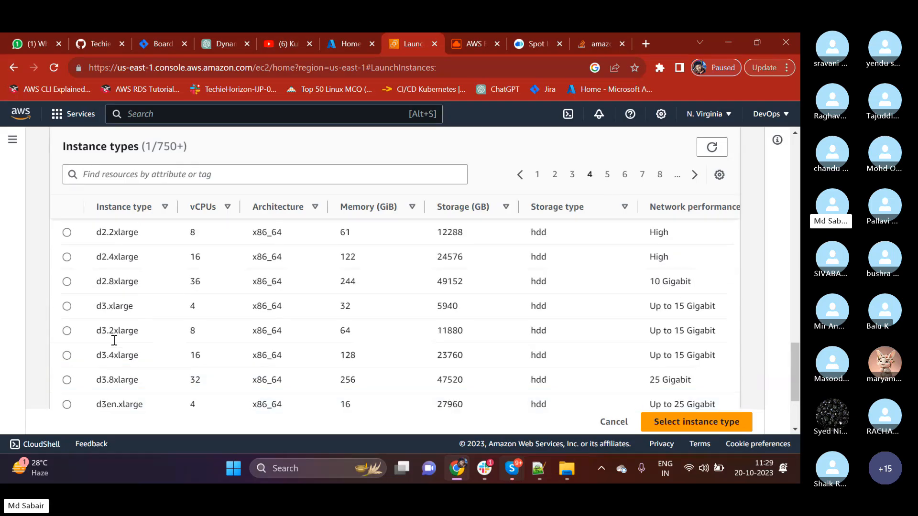
pyautogui.scroll(2, 107, 330)
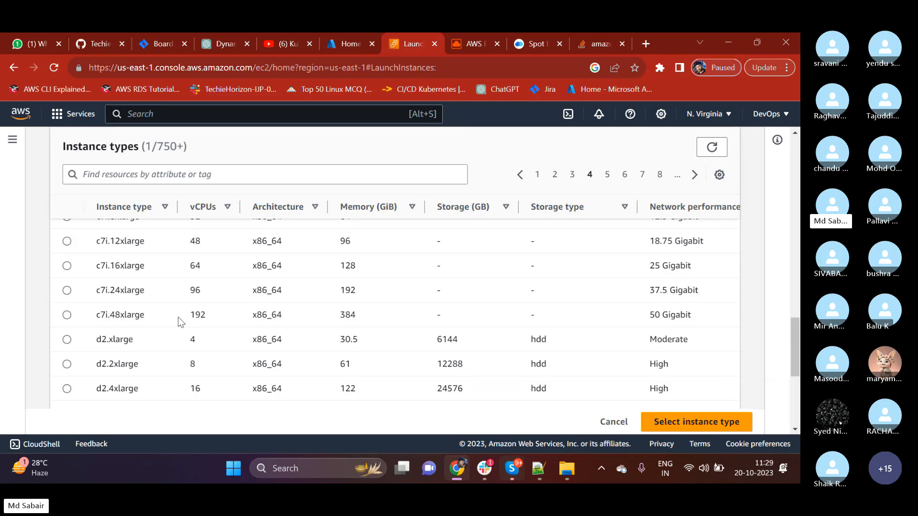
# Select the c7i.48xlarge row and highlight its vCPU, memory and network performance values.
pyautogui.moveTo(115, 315); pyautogui.dragTo(137, 315)
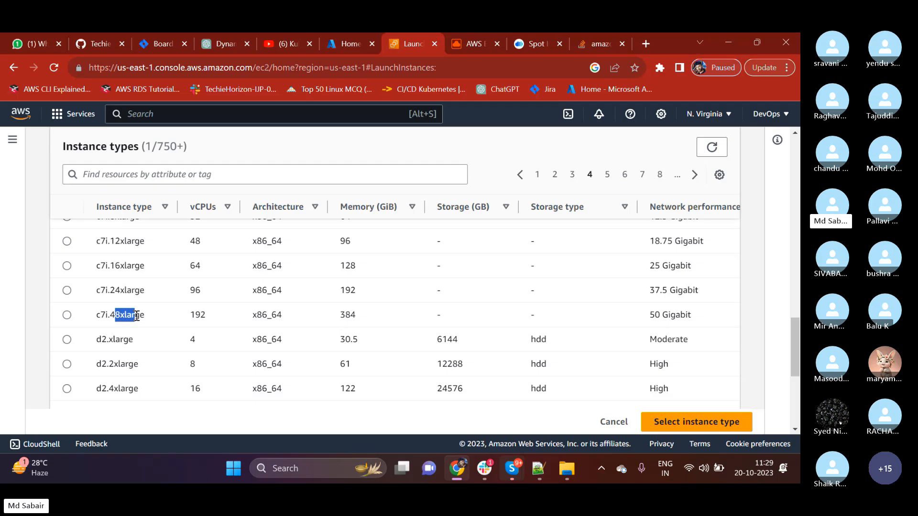
pyautogui.doubleClick(195, 315)
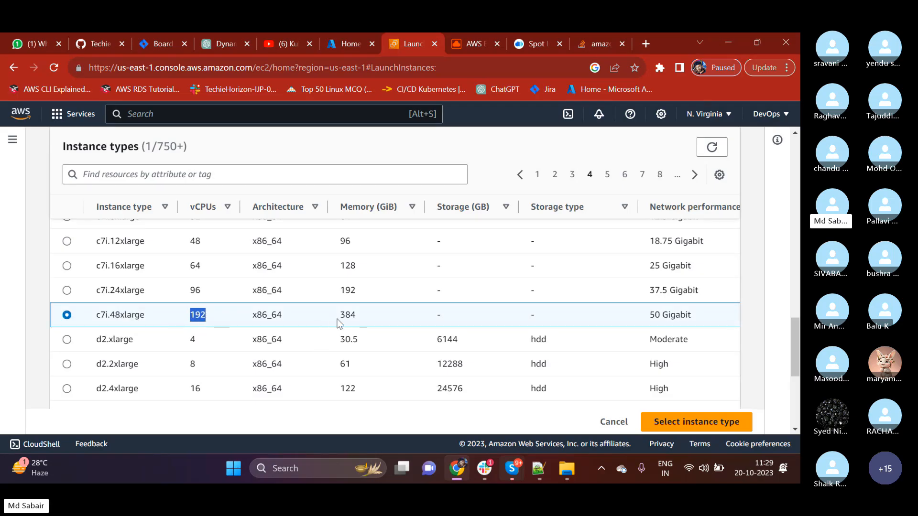
pyautogui.moveTo(339, 319); pyautogui.dragTo(357, 319)
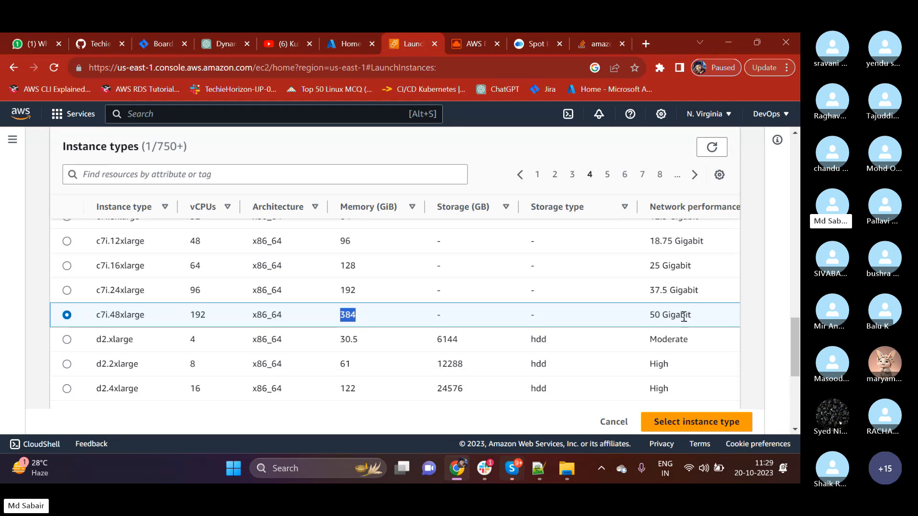
pyautogui.moveTo(649, 317); pyautogui.dragTo(695, 322)
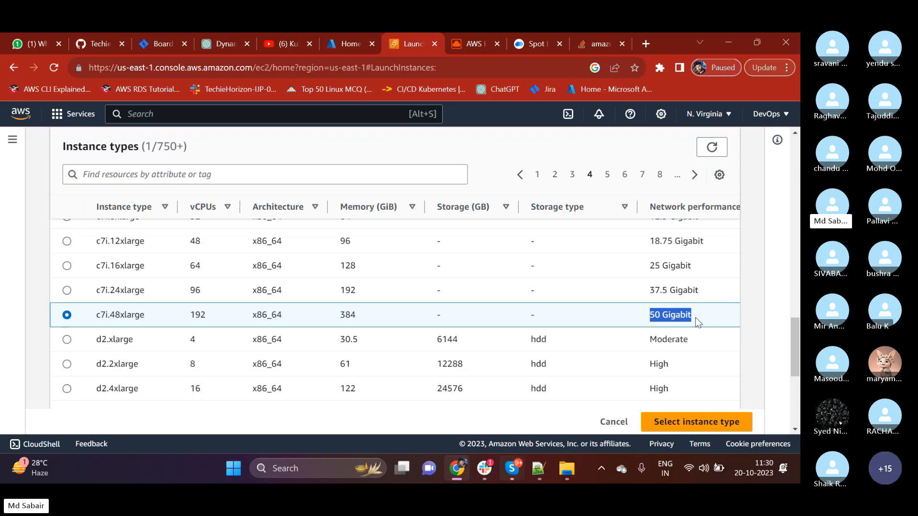
pyautogui.click(697, 323)
pyautogui.moveTo(649, 320); pyautogui.dragTo(678, 318)
# Return to page 1 of the instance types and choose t2.micro as the instance type.
pyautogui.scroll(10, 246, 316)
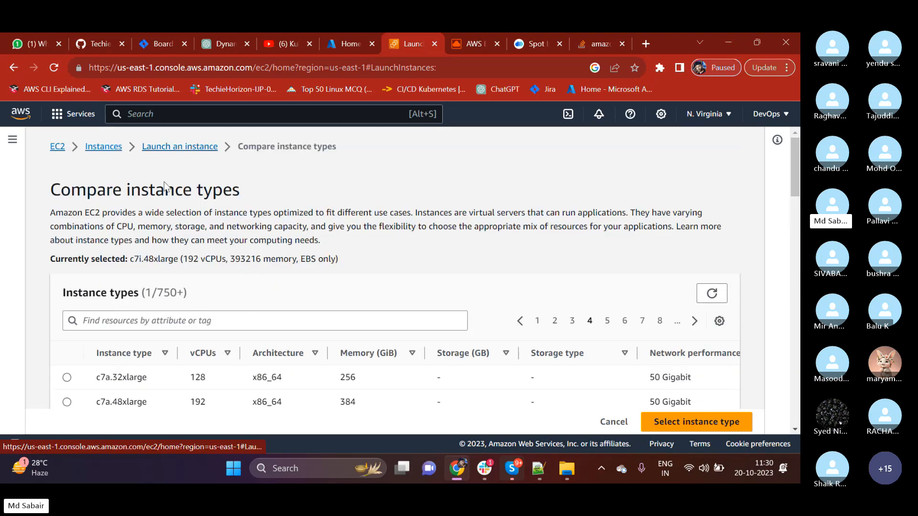
pyautogui.click(538, 320)
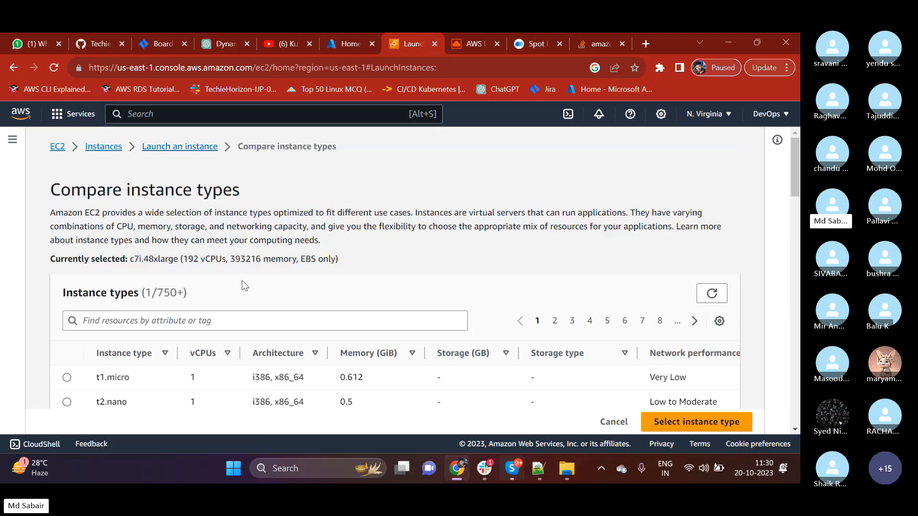
pyautogui.scroll(-3, 211, 276)
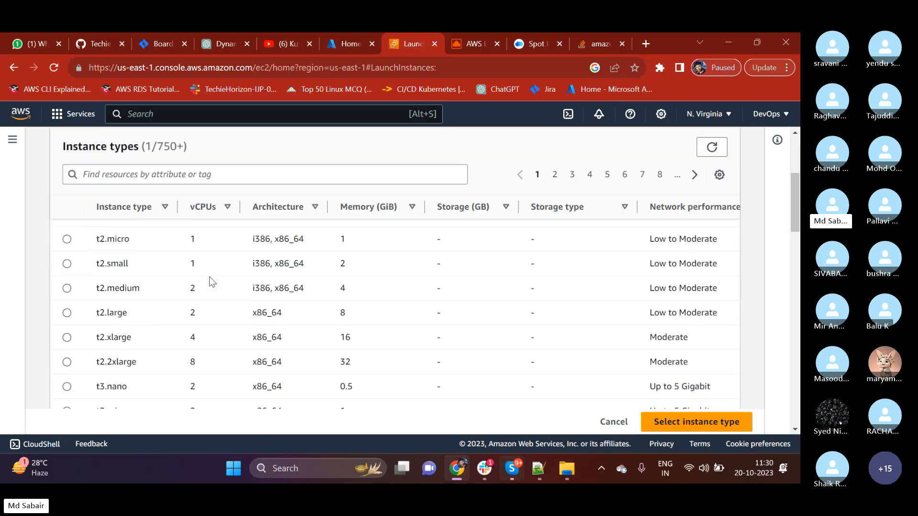
pyautogui.click(67, 239)
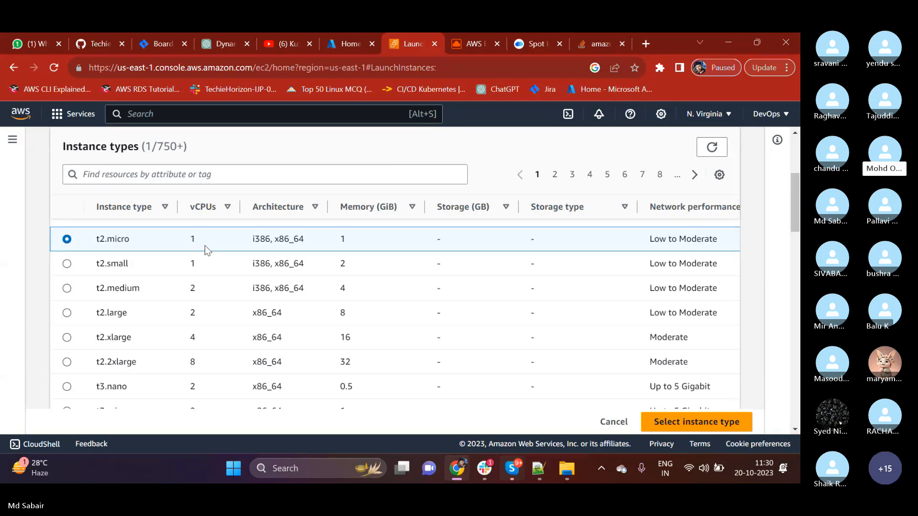
pyautogui.click(662, 431)
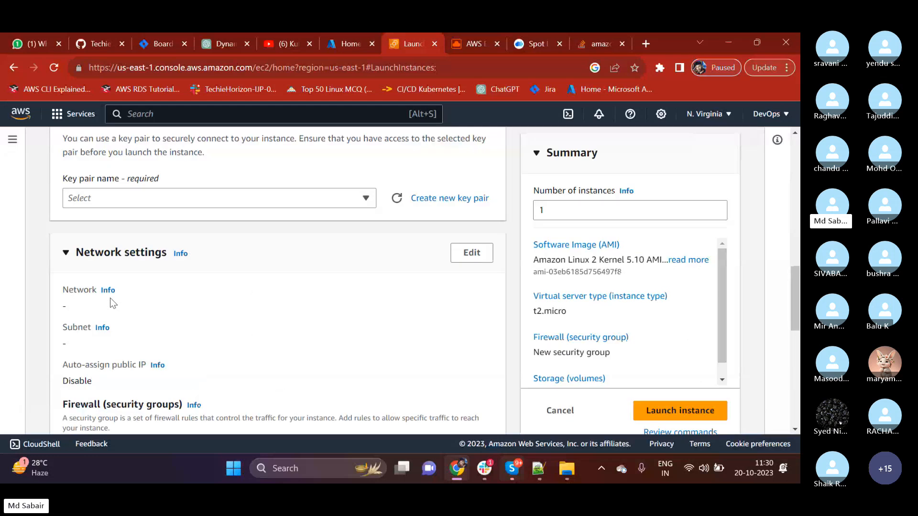
# Review the Instance type and Key pair (login) sections and look over the existing key pairs.
pyautogui.scroll(5, 112, 299)
pyautogui.scroll(-3, 112, 296)
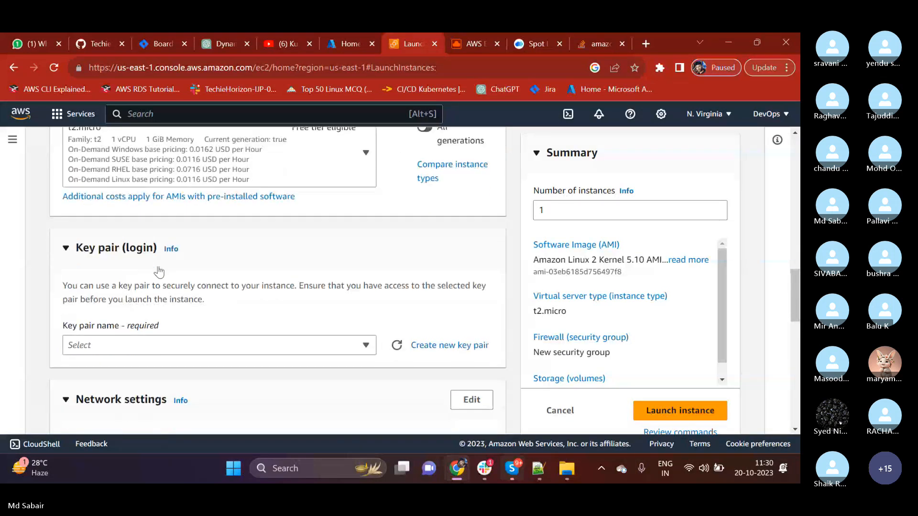
pyautogui.scroll(-1, 159, 272)
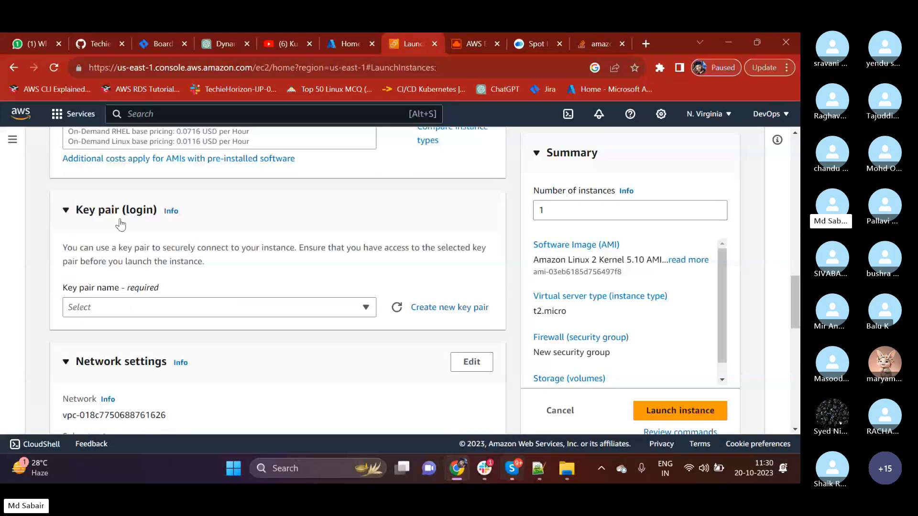
pyautogui.scroll(3, 124, 239)
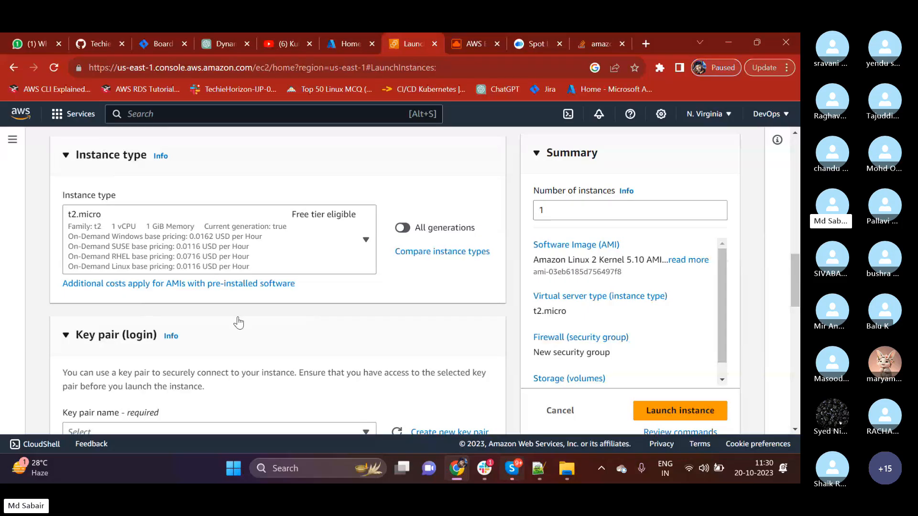
pyautogui.scroll(-1, 239, 323)
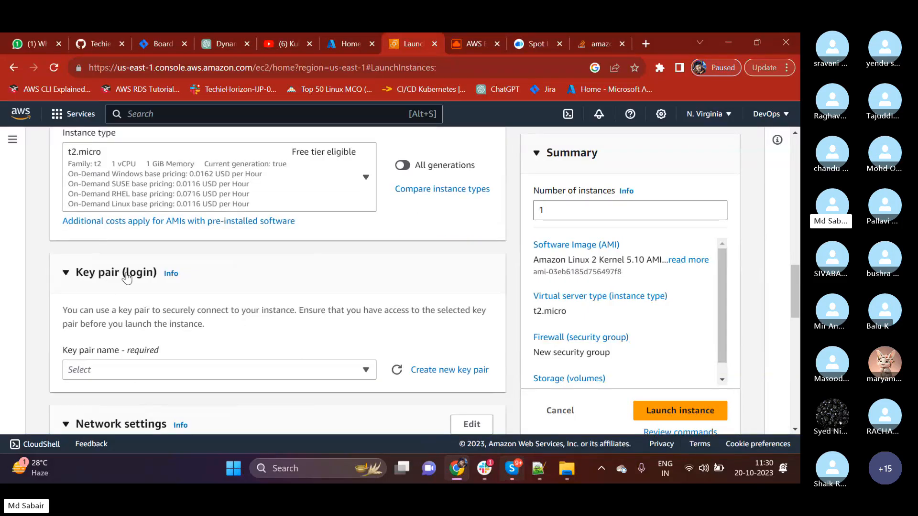
pyautogui.scroll(-2, 244, 265)
pyautogui.click(213, 253)
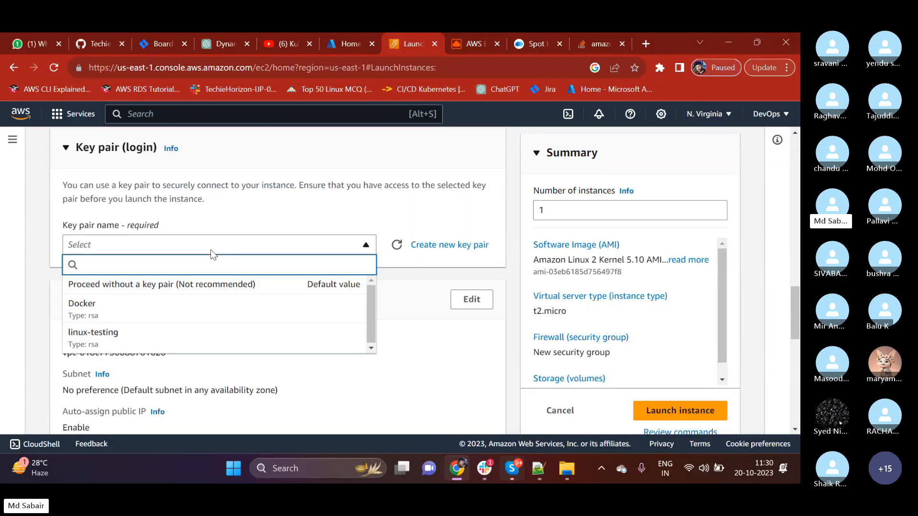
pyautogui.click(213, 254)
pyautogui.click(102, 253)
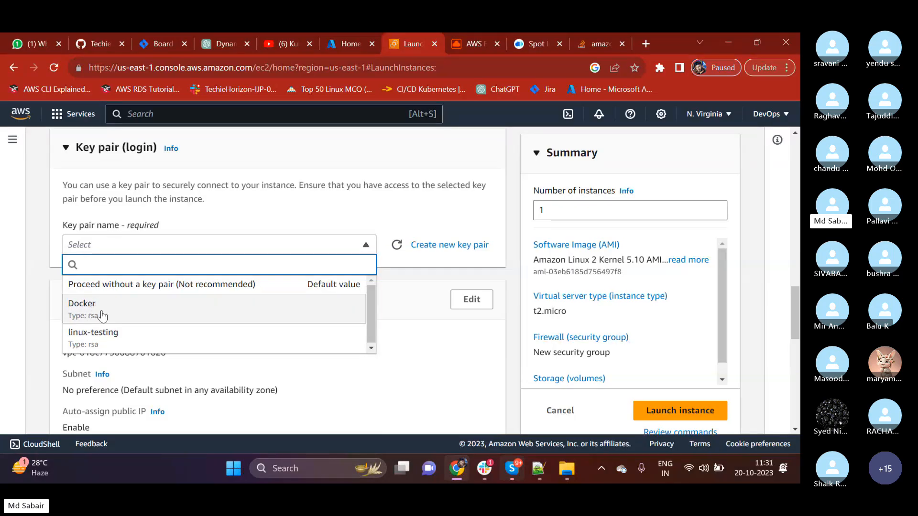
pyautogui.click(239, 222)
# Create a new key pair named first_server with type RSA and the .pem private key format.
pyautogui.click(445, 245)
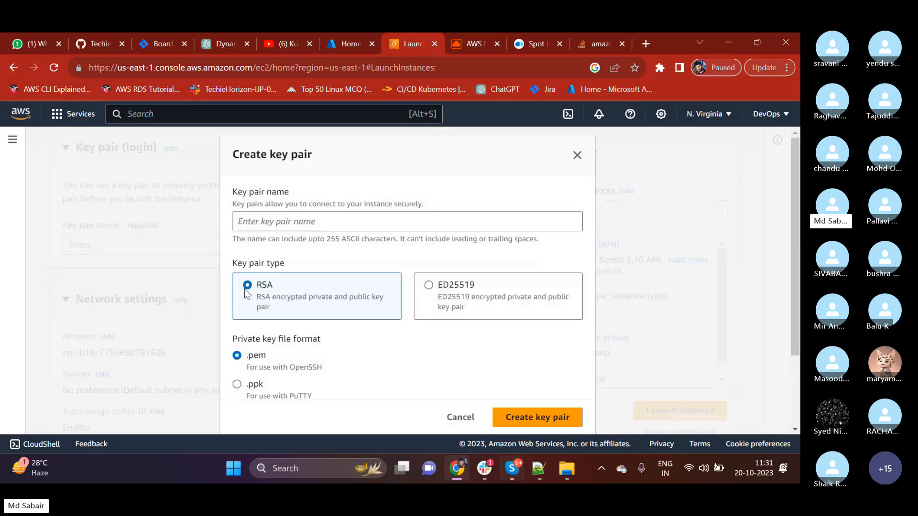
pyautogui.click(265, 225)
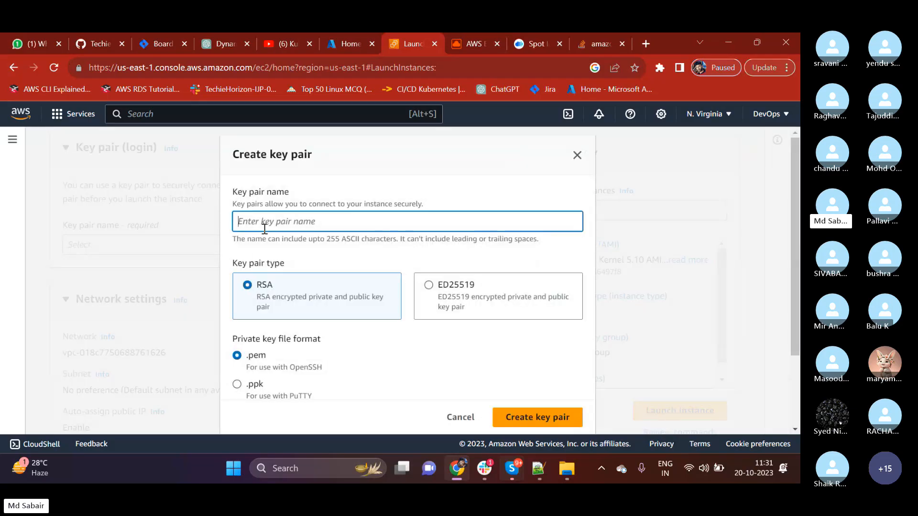
pyautogui.write('first_server')
pyautogui.click(377, 336)
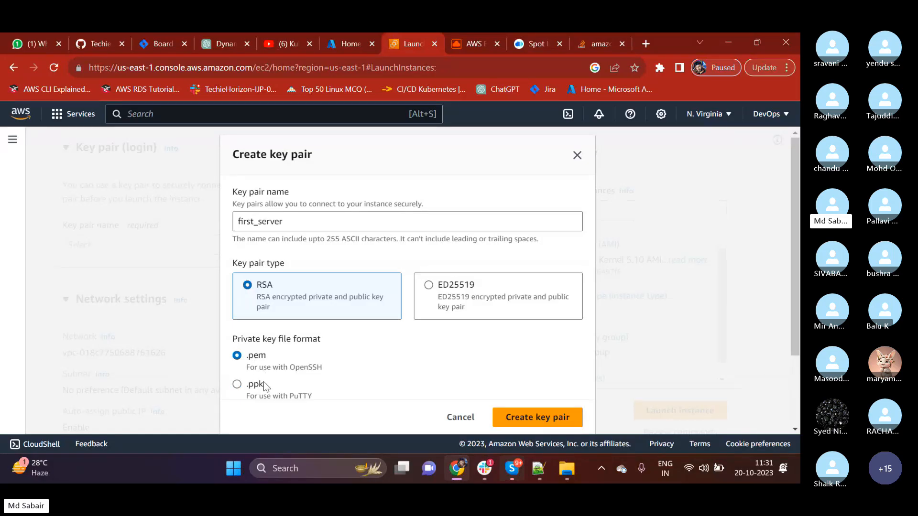
pyautogui.click(546, 417)
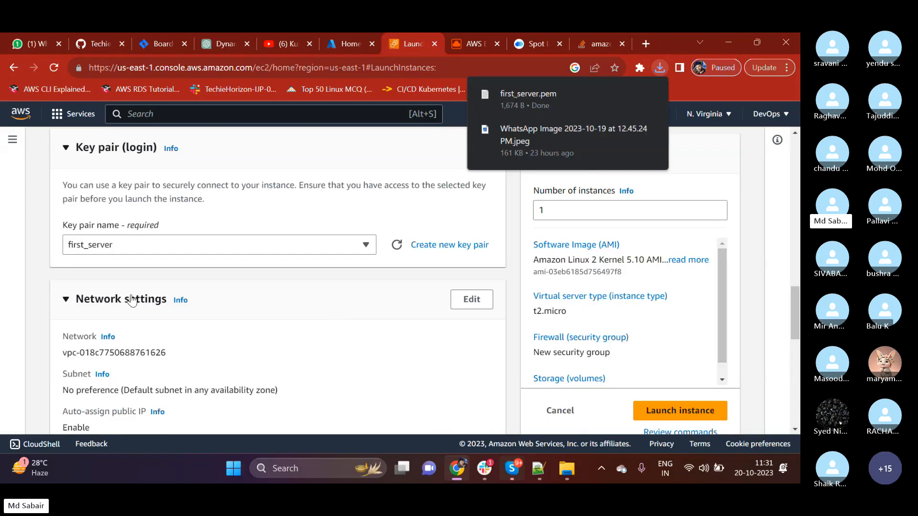
# Show the downloaded first_server.pem in its Downloads folder and open a Git Bash terminal there.
pyautogui.scroll(1, 127, 306)
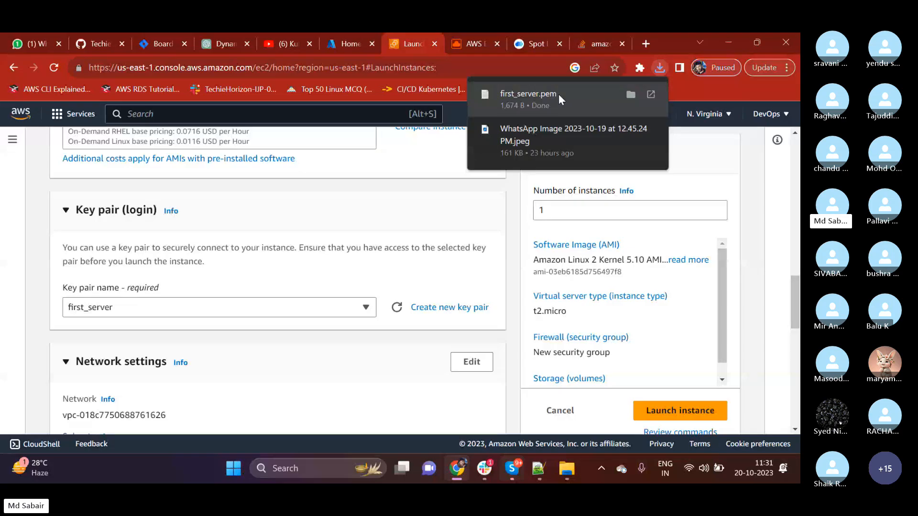
pyautogui.click(630, 94)
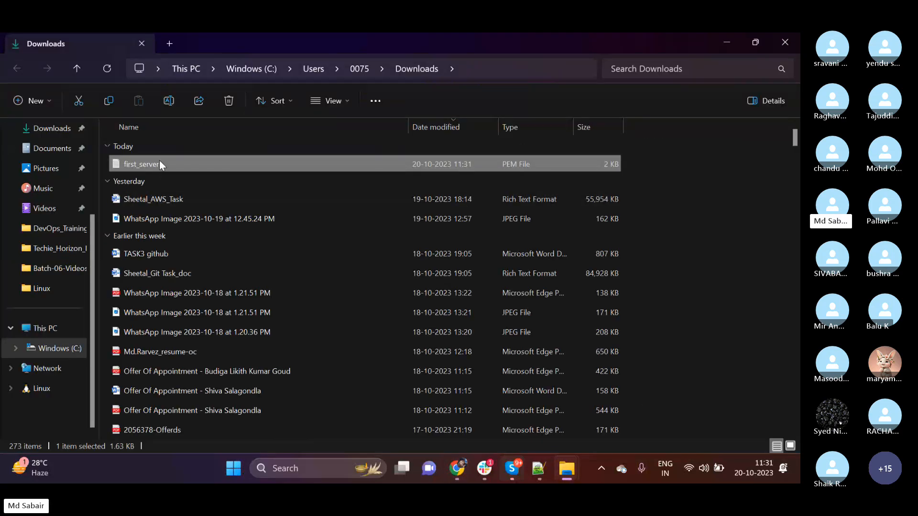
pyautogui.rightClick(161, 165)
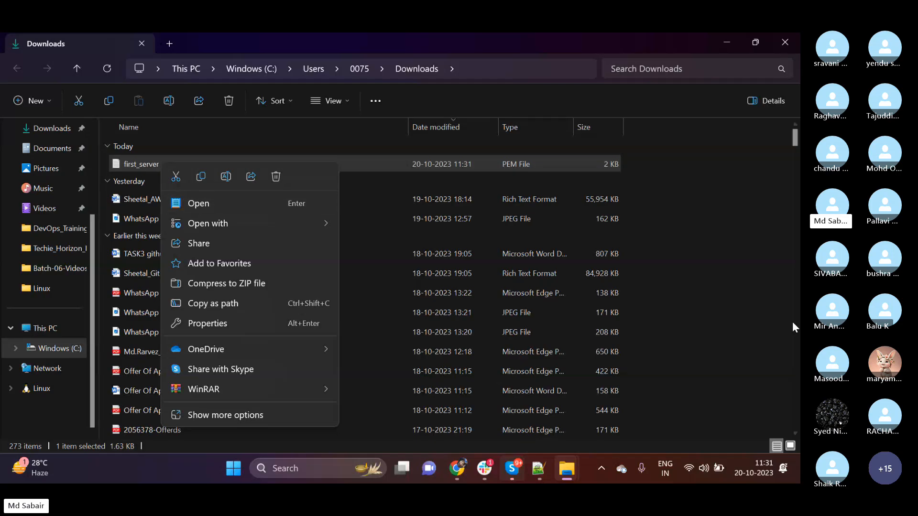
pyautogui.rightClick(734, 352)
pyautogui.click(655, 373)
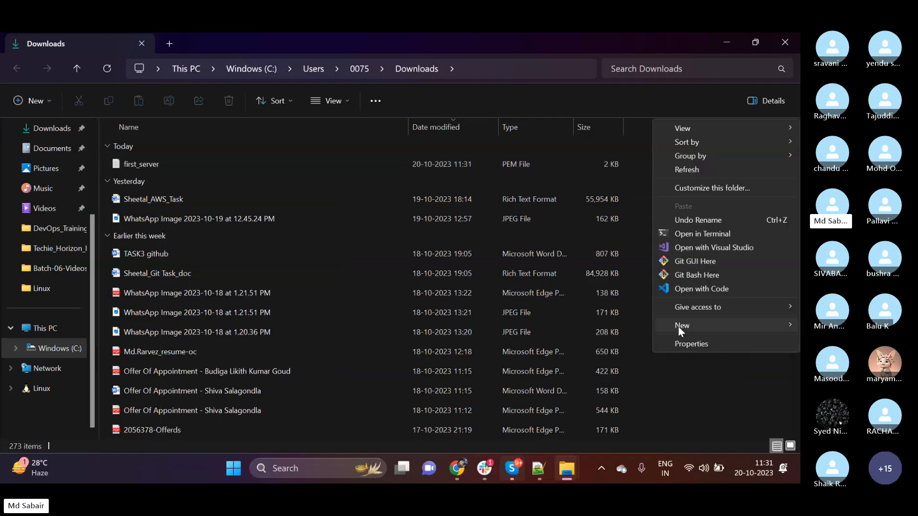
pyautogui.click(684, 275)
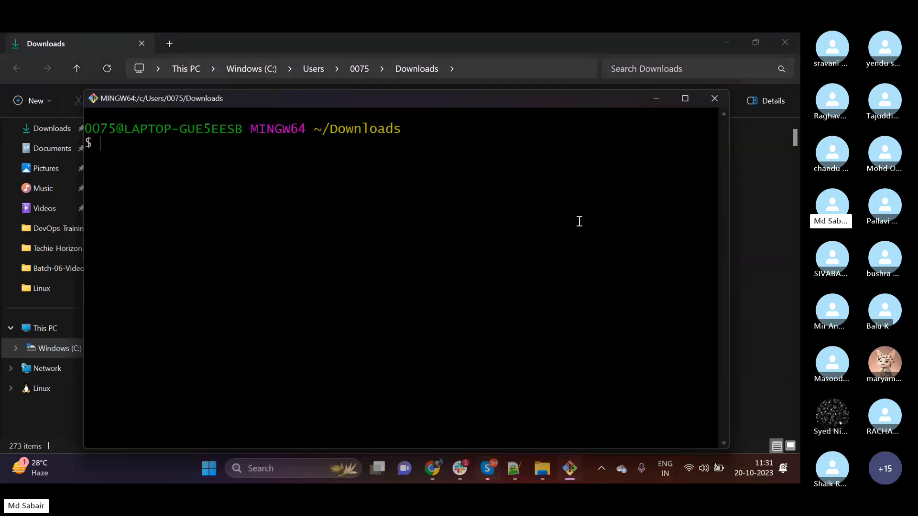
# Print the contents of first_server.pem with cat, look over the private key text, and close the terminal.
pyautogui.write('cat first_server.pem')
pyautogui.press('Return')
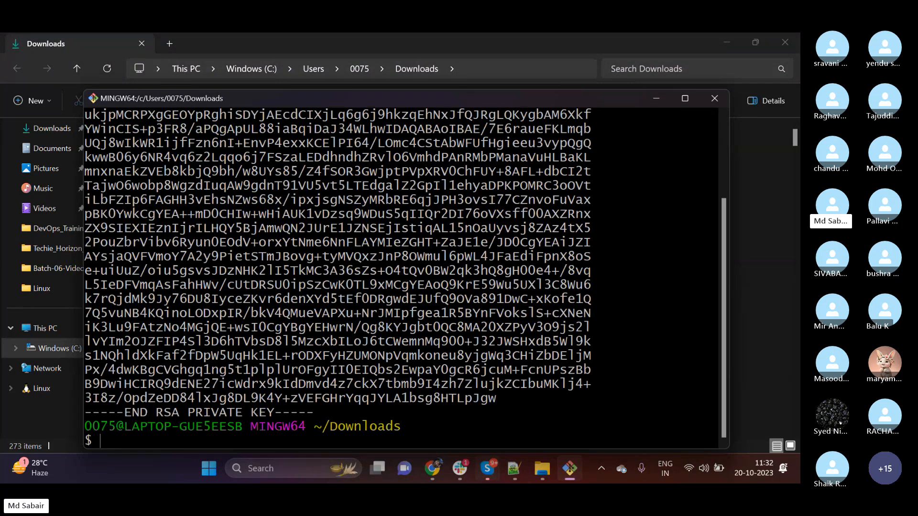
pyautogui.scroll(3, 116, 147)
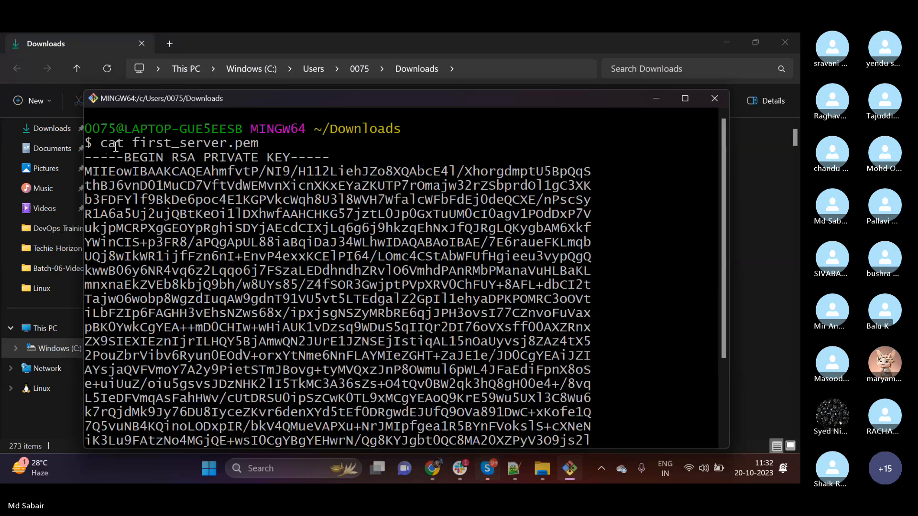
pyautogui.moveTo(131, 143); pyautogui.dragTo(157, 275)
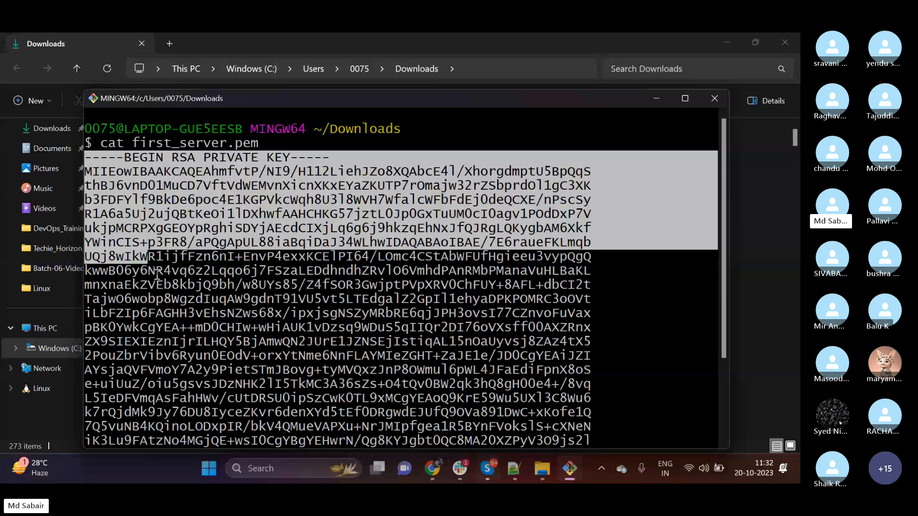
pyautogui.click(546, 308)
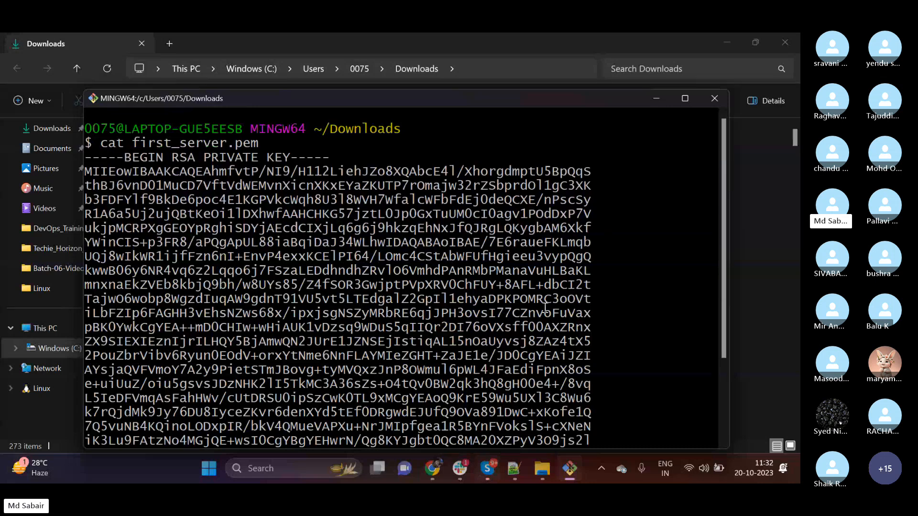
pyautogui.click(709, 105)
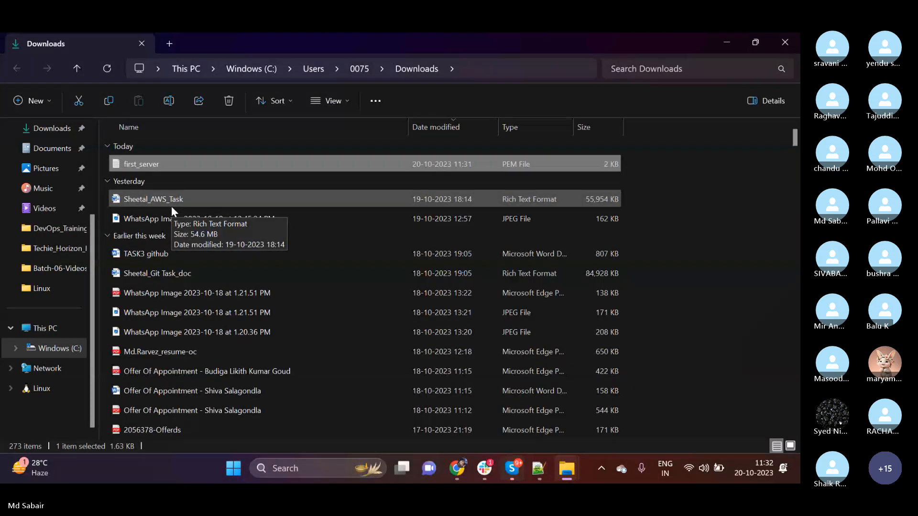
# Switch back to the AWS console in Chrome, look over the key pair list and select first_server.
pyautogui.hotkey('alt', 'Tab')
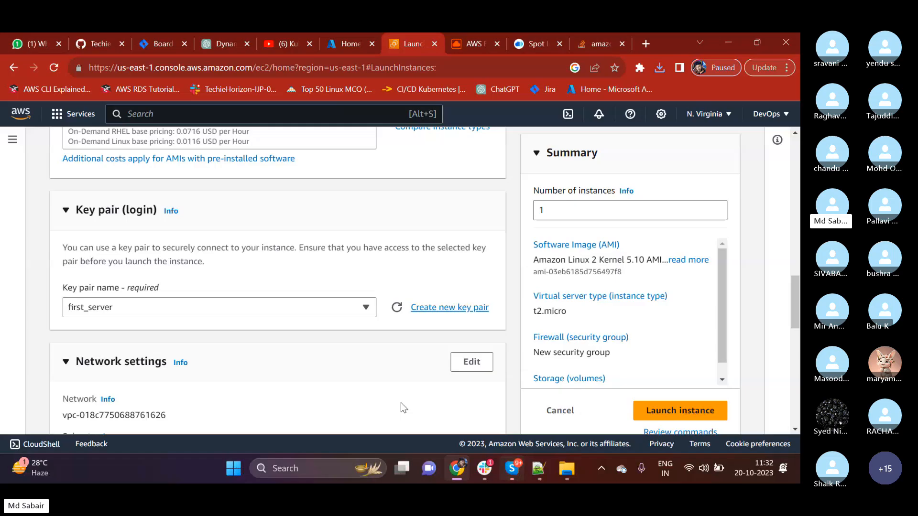
pyautogui.click(173, 310)
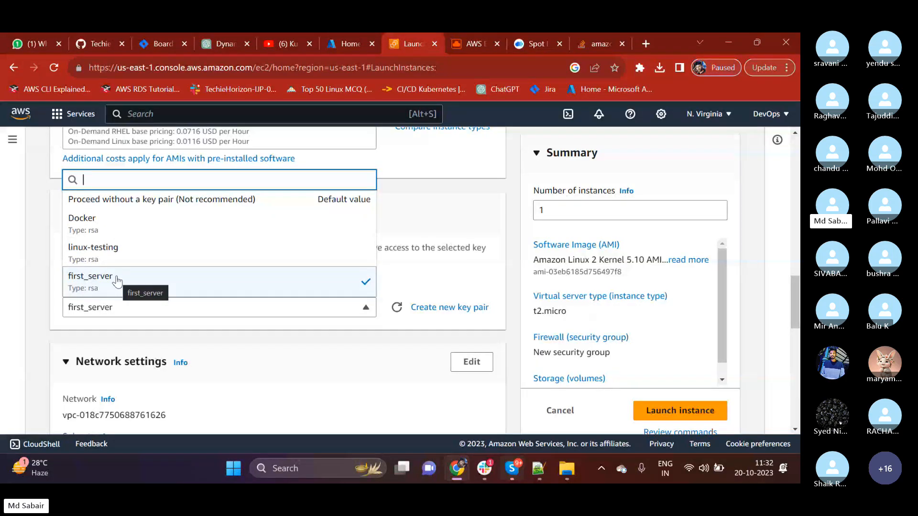
pyautogui.click(36, 309)
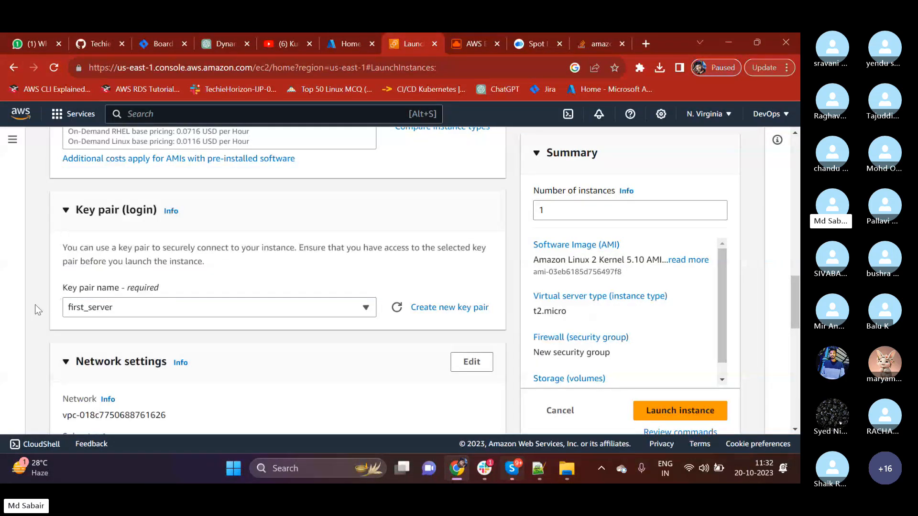
pyautogui.click(96, 309)
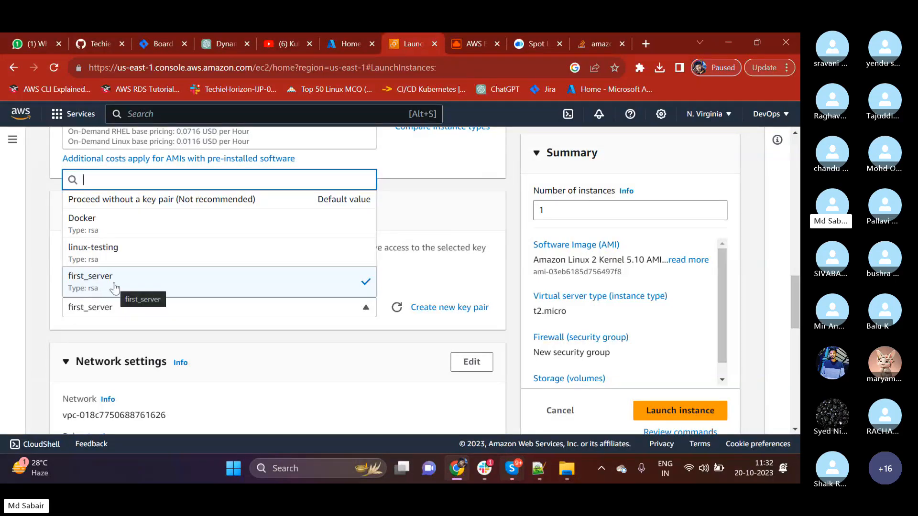
pyautogui.click(41, 284)
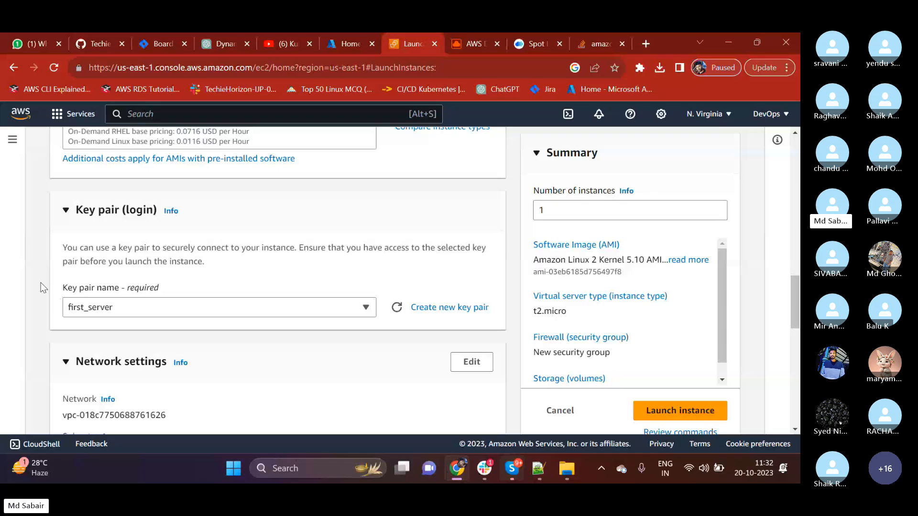
pyautogui.scroll(-1, 99, 275)
pyautogui.scroll(-1, 98, 274)
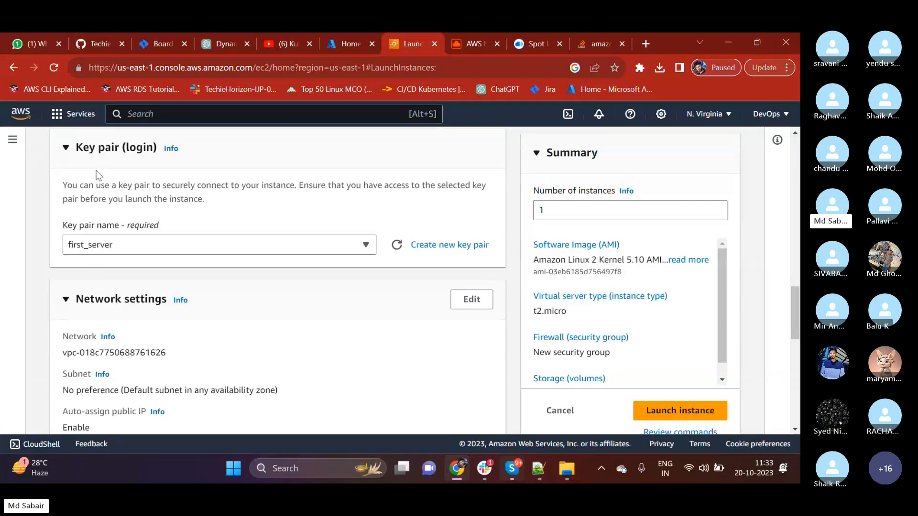
pyautogui.click(126, 251)
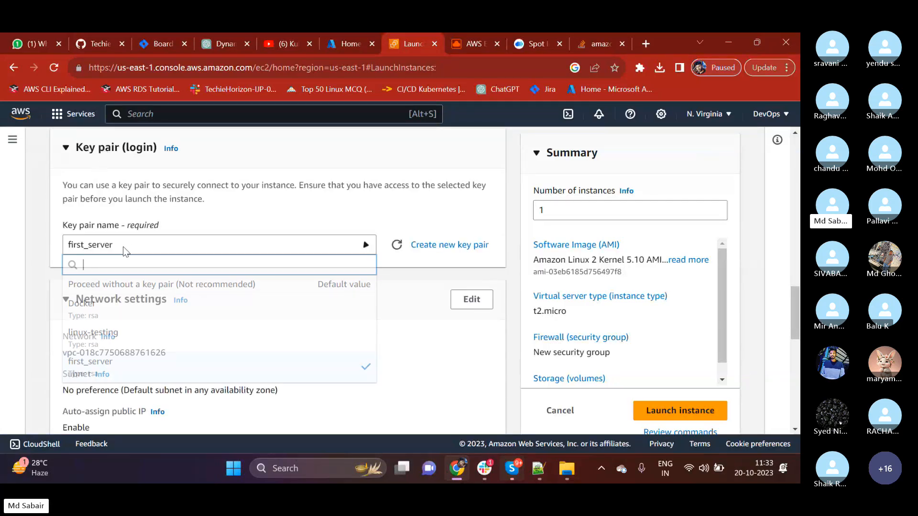
pyautogui.click(97, 371)
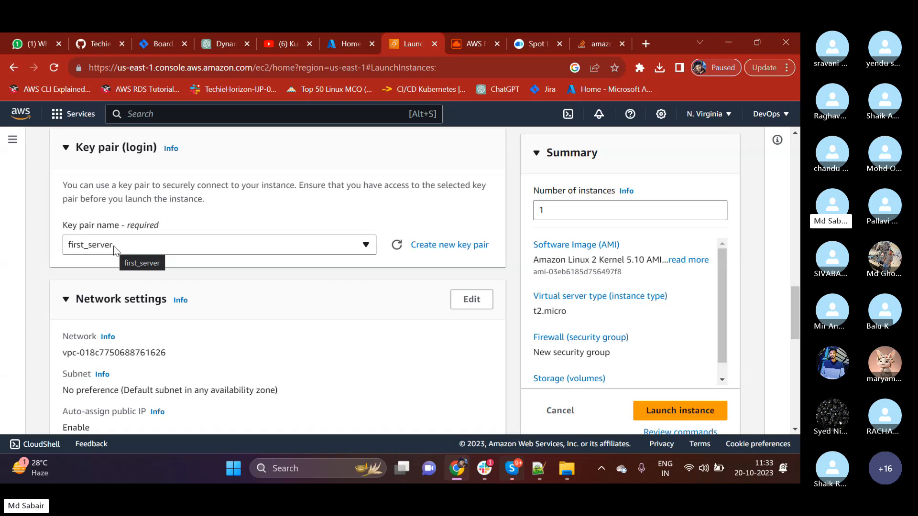
# Examine the Network settings section, highlighting its heading, the network's VPC ID and the default subnet preference.
pyautogui.scroll(-3, 171, 309)
pyautogui.scroll(1, 171, 308)
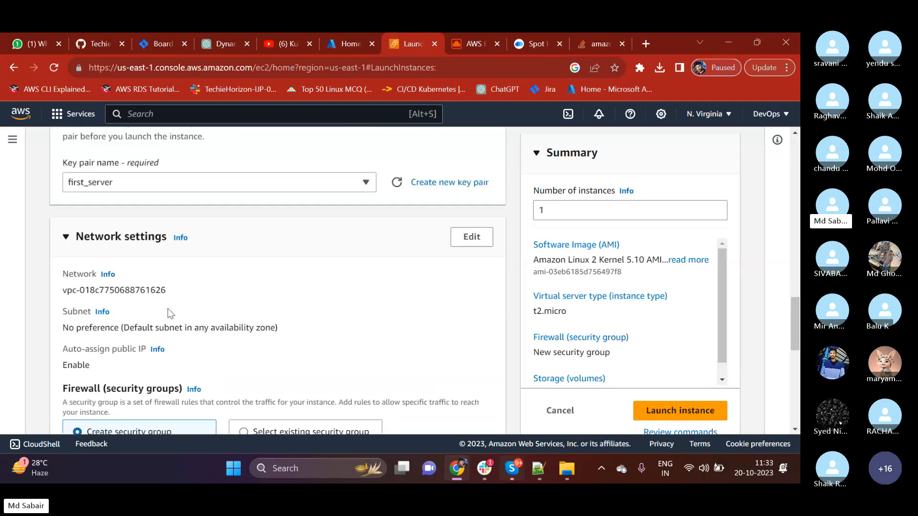
pyautogui.moveTo(76, 237); pyautogui.dragTo(163, 240)
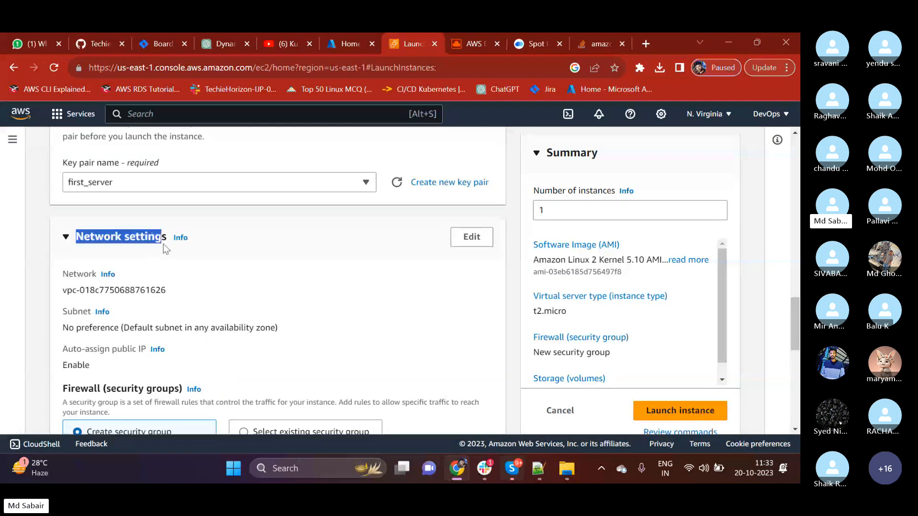
pyautogui.click(194, 292)
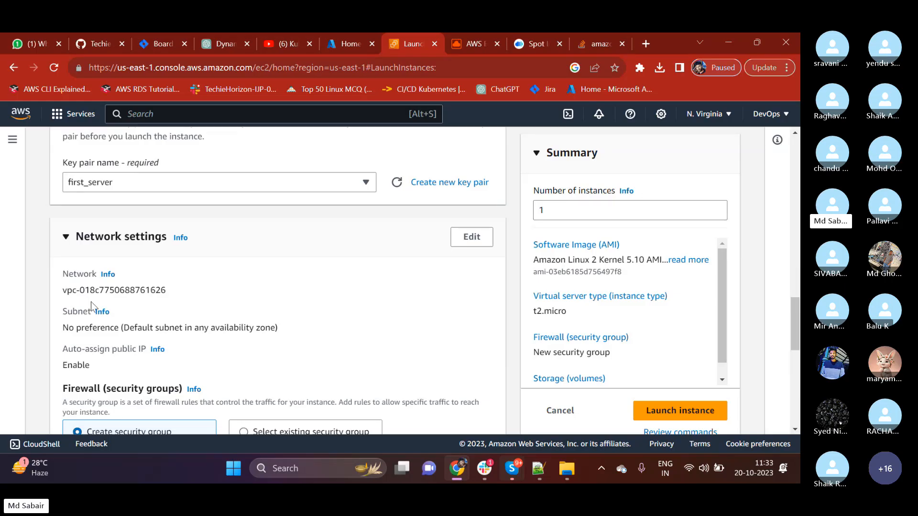
pyautogui.moveTo(66, 295); pyautogui.dragTo(167, 292)
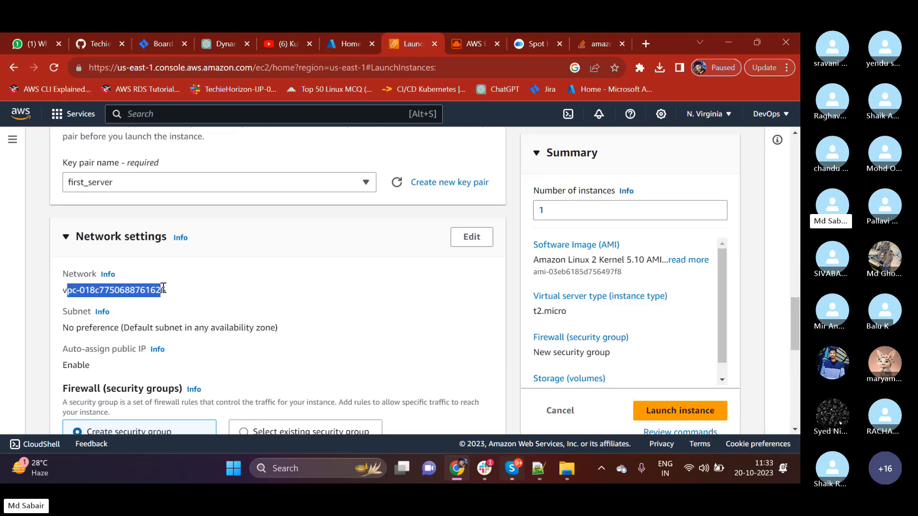
pyautogui.click(238, 300)
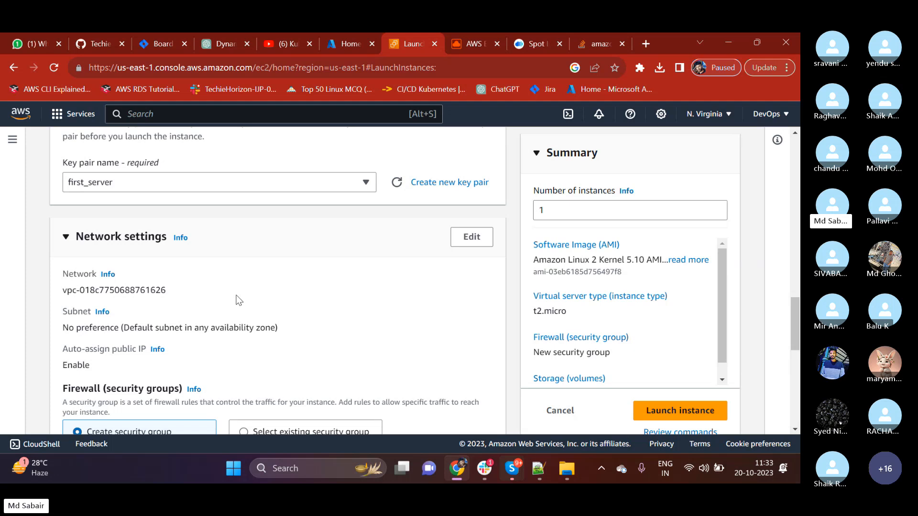
pyautogui.moveTo(62, 292); pyautogui.dragTo(162, 292)
pyautogui.click(212, 296)
pyautogui.moveTo(63, 291); pyautogui.dragTo(81, 292)
pyautogui.moveTo(63, 291); pyautogui.dragTo(142, 294)
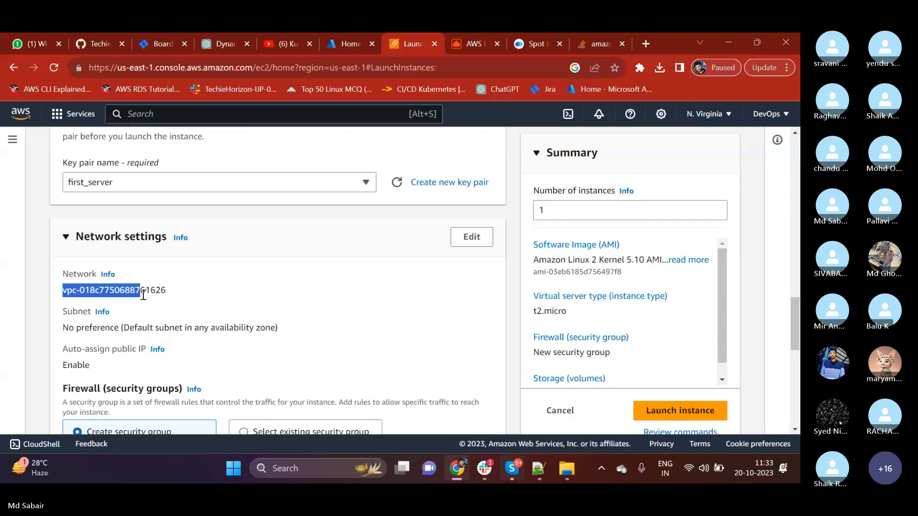
pyautogui.click(208, 293)
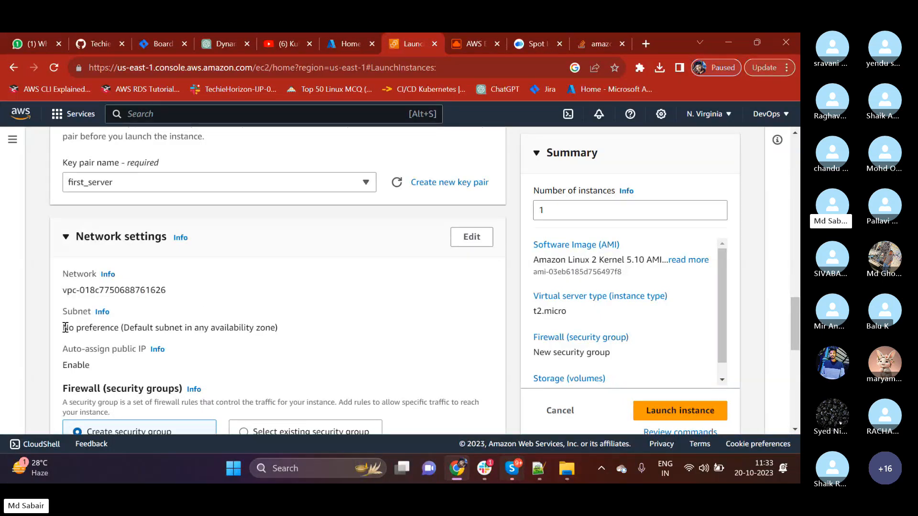
pyautogui.moveTo(63, 328); pyautogui.dragTo(98, 328)
pyautogui.moveTo(175, 328); pyautogui.dragTo(280, 330)
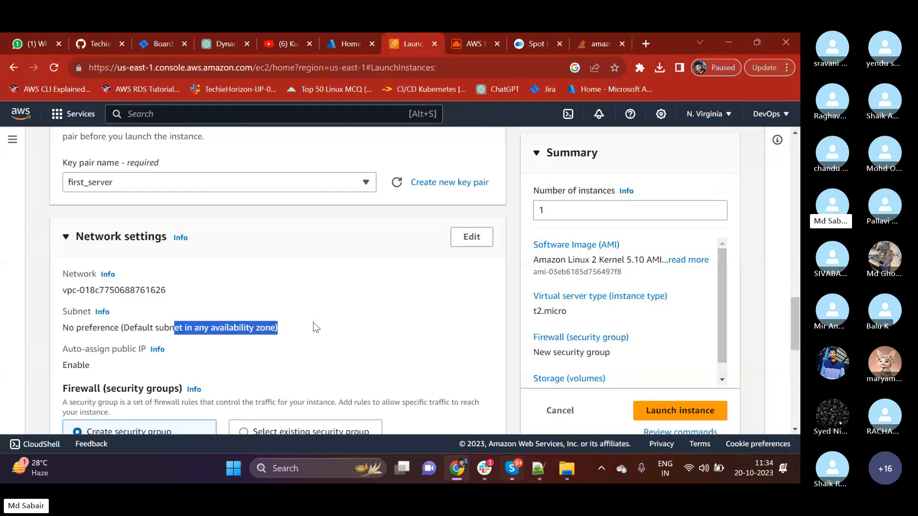
# Make the network settings editable and select the default VPC with the 172.31.0.0/16 range.
pyautogui.click(472, 244)
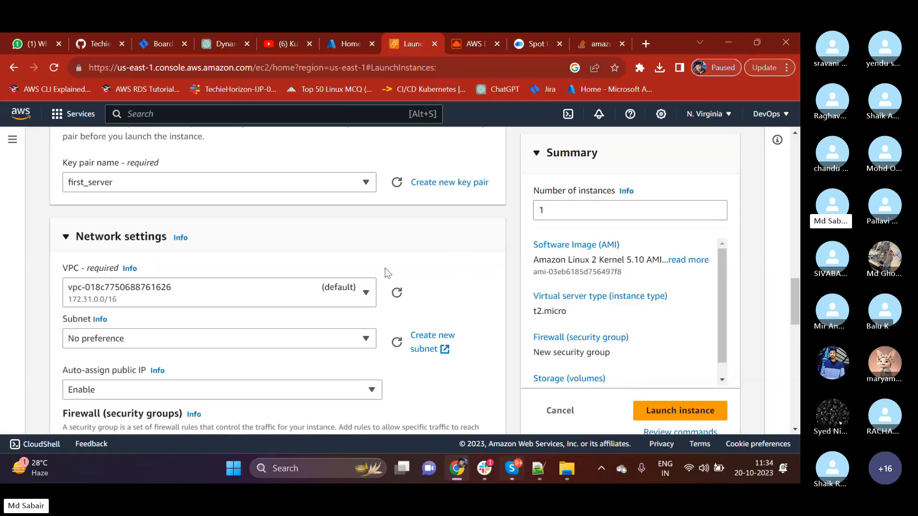
pyautogui.click(197, 235)
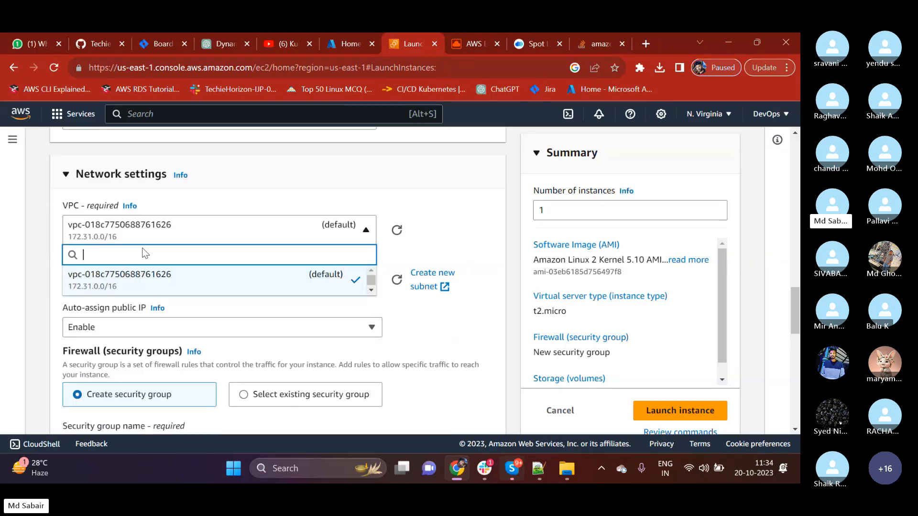
pyautogui.click(94, 275)
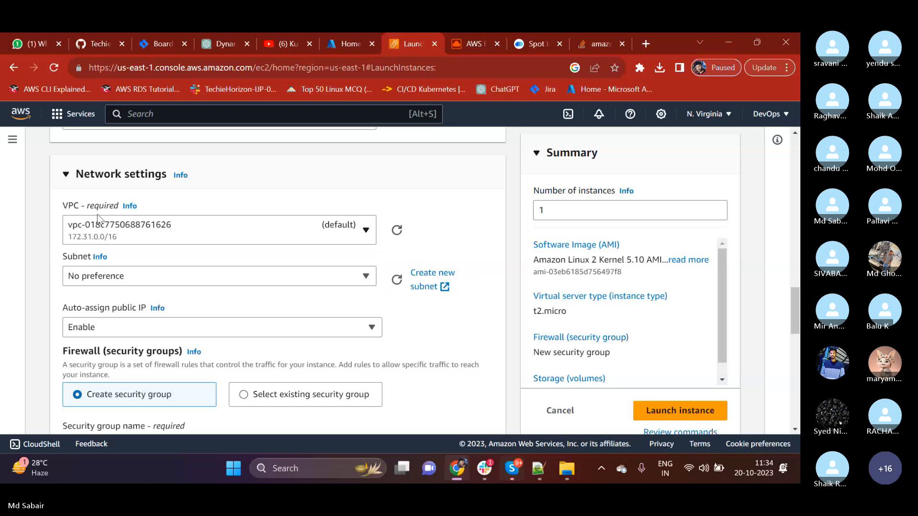
pyautogui.click(130, 230)
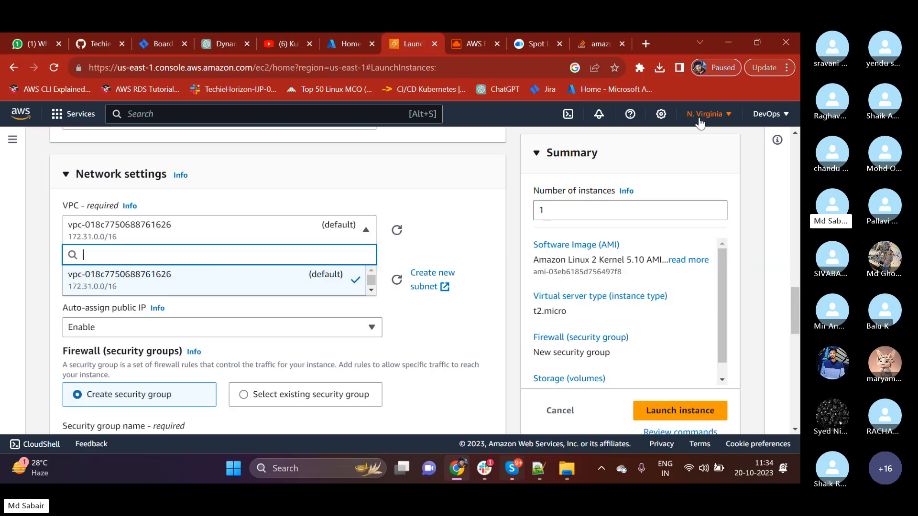
pyautogui.click(196, 281)
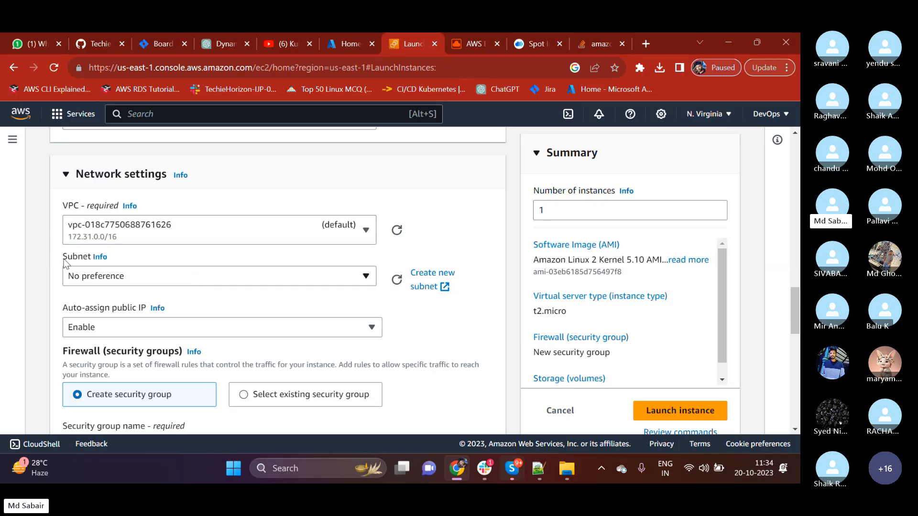
# Highlight the Subnet label and look over the subnets available in the default VPC.
pyautogui.moveTo(63, 260); pyautogui.dragTo(202, 257)
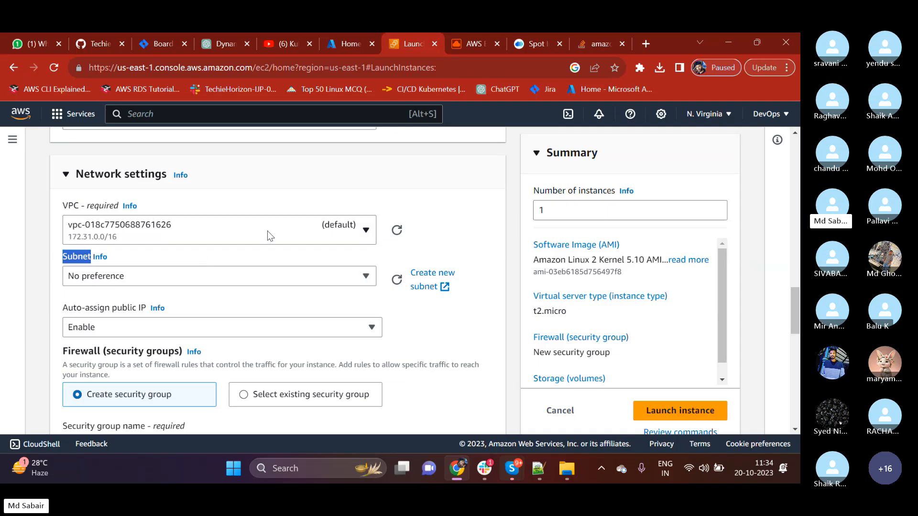
pyautogui.click(263, 276)
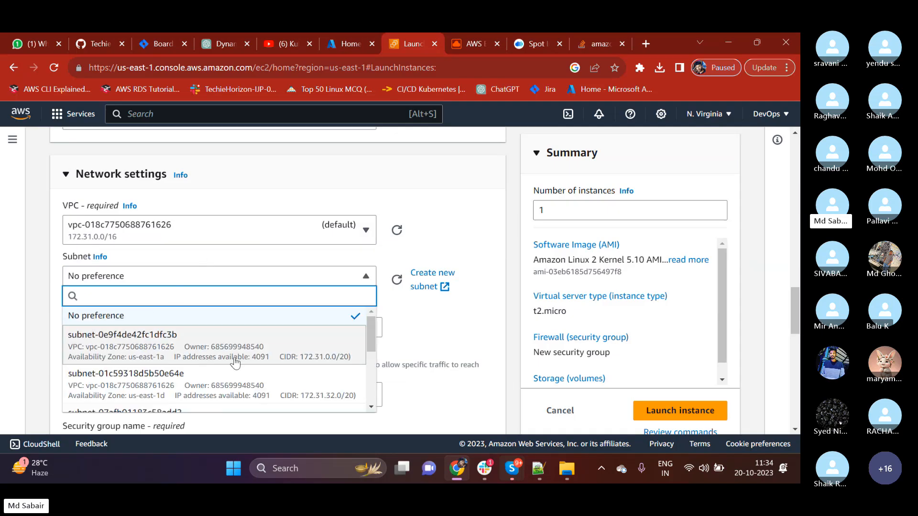
pyautogui.moveTo(373, 323)
pyautogui.mouseDown()
pyautogui.moveTo(374, 385)
pyautogui.moveTo(374, 329)
pyautogui.mouseUp()
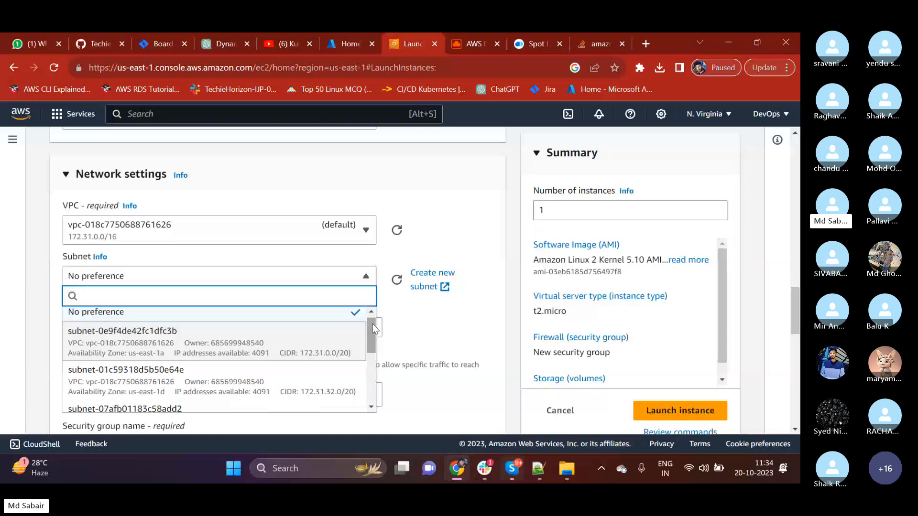
# Open the Paint app with a blank canvas.
pyautogui.press('super')
pyautogui.write('p')
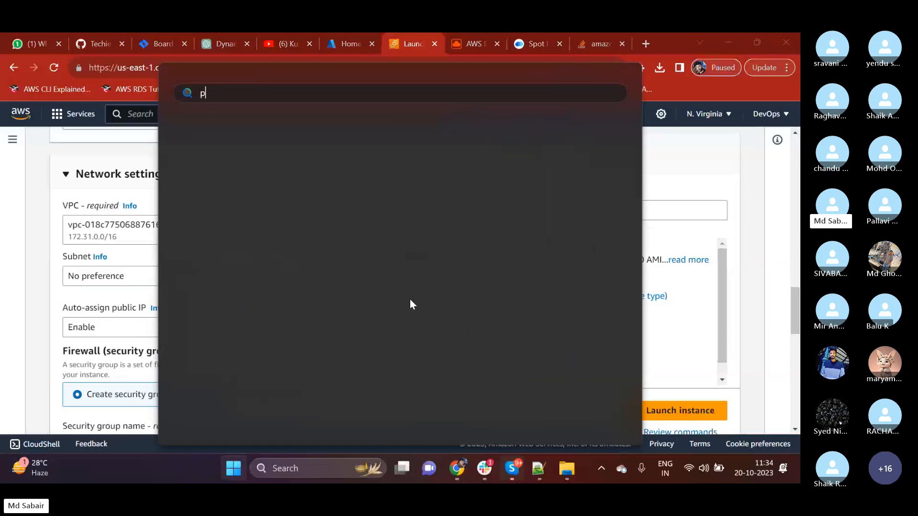
pyautogui.write('aint')
pyautogui.click(277, 197)
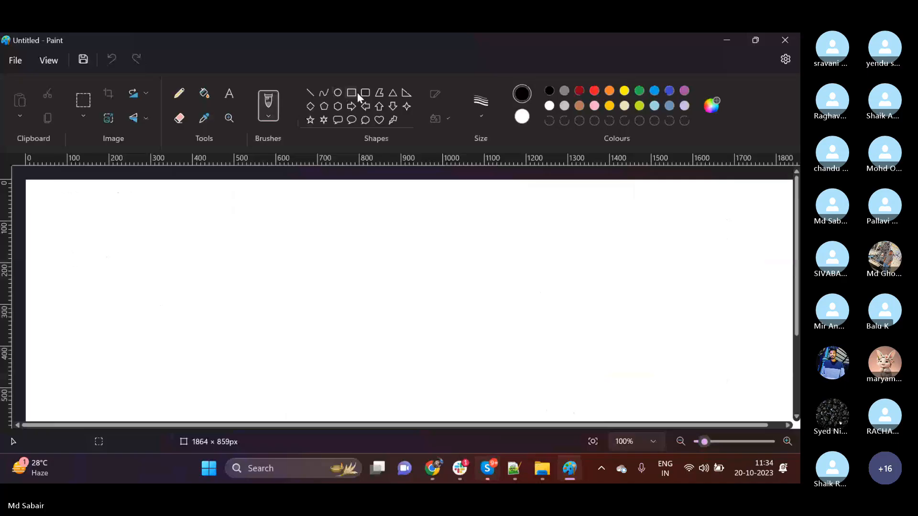
pyautogui.click(365, 93)
pyautogui.moveTo(287, 197)
pyautogui.mouseDown()
pyautogui.moveTo(426, 266)
pyautogui.moveTo(515, 270)
pyautogui.mouseUp()
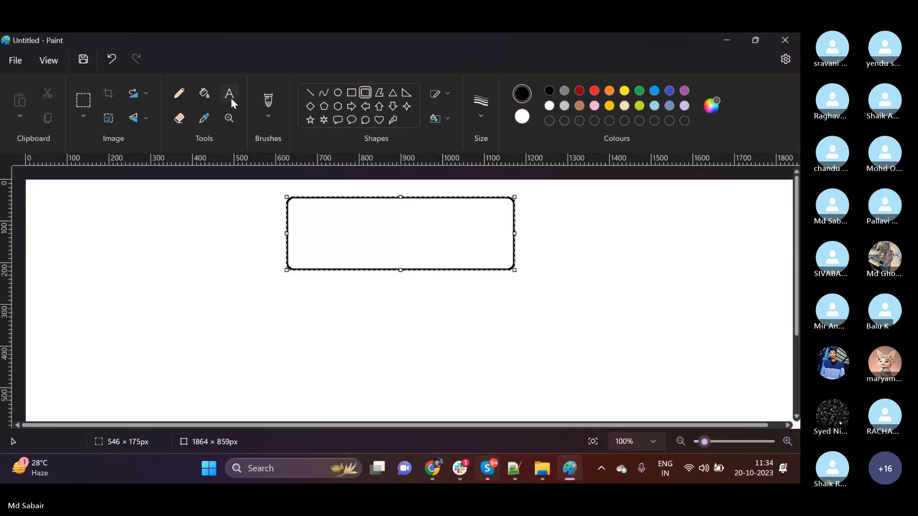
pyautogui.click(231, 98)
pyautogui.click(321, 256)
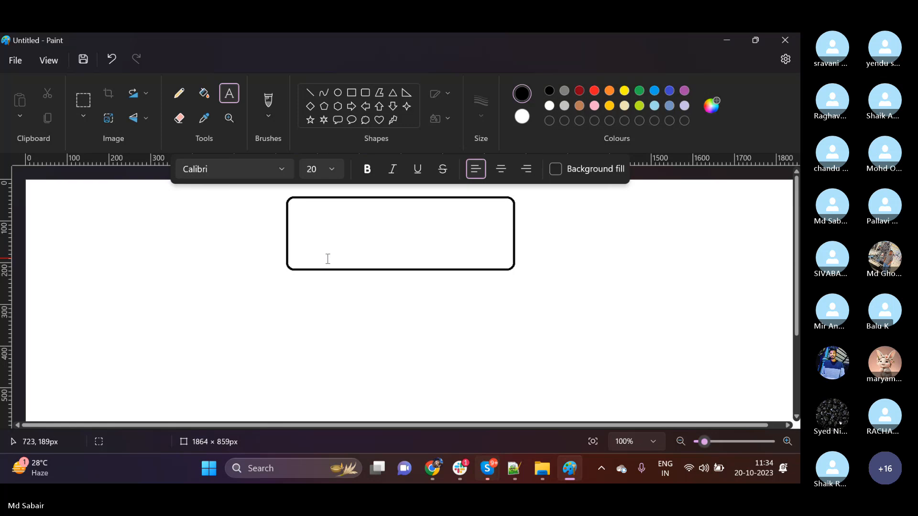
pyautogui.hotkey('ctrl', 'z')
# Draw a large rounded rectangle on the canvas and add the text N.VIRGINIA inside its upper-left corner.
pyautogui.click(364, 92)
pyautogui.moveTo(174, 208); pyautogui.dragTo(193, 221)
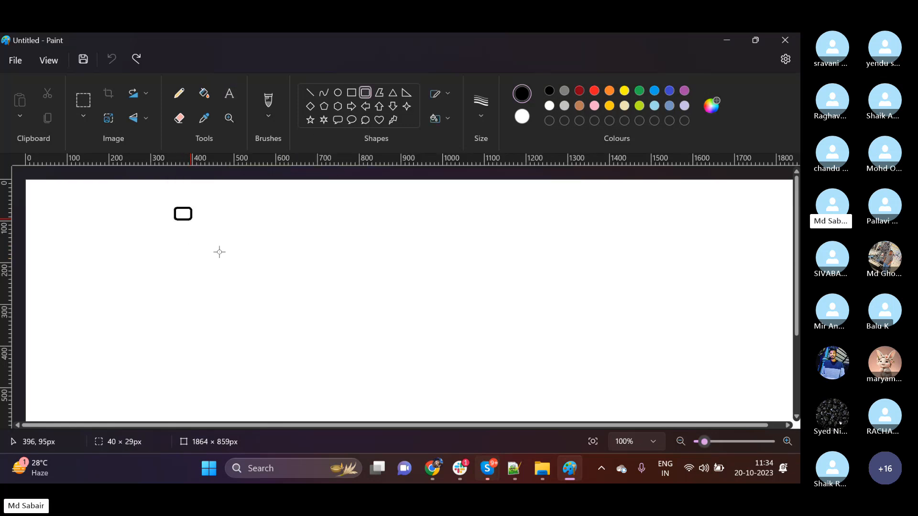
pyautogui.moveTo(220, 252); pyautogui.dragTo(518, 394)
pyautogui.click(230, 93)
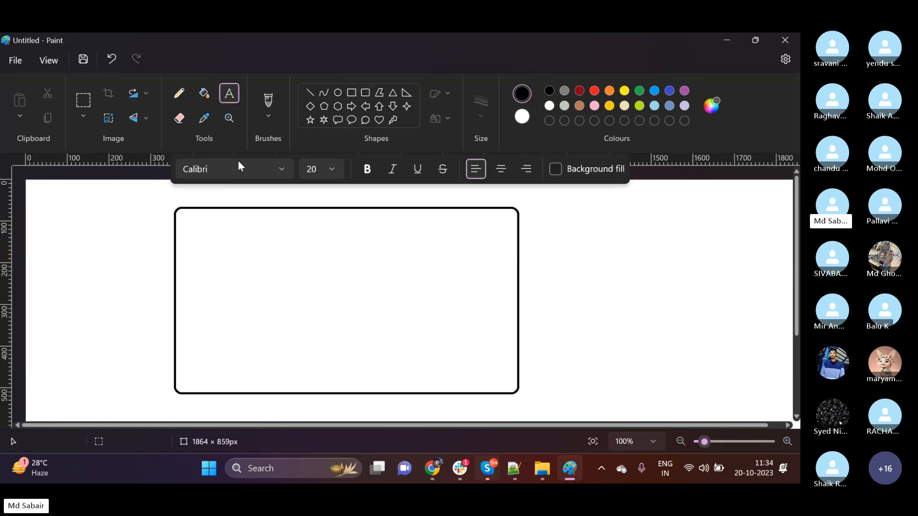
pyautogui.click(195, 228)
pyautogui.write('N')
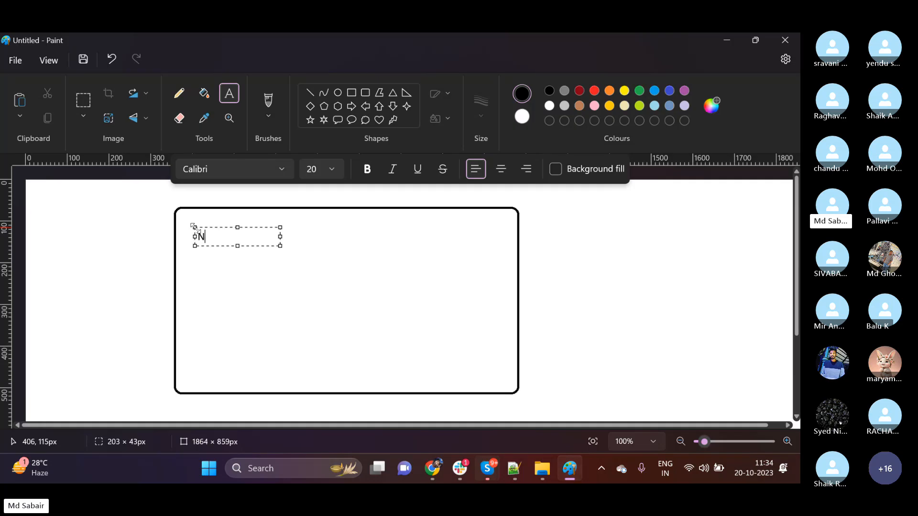
pyautogui.write('.VIRGINIA')
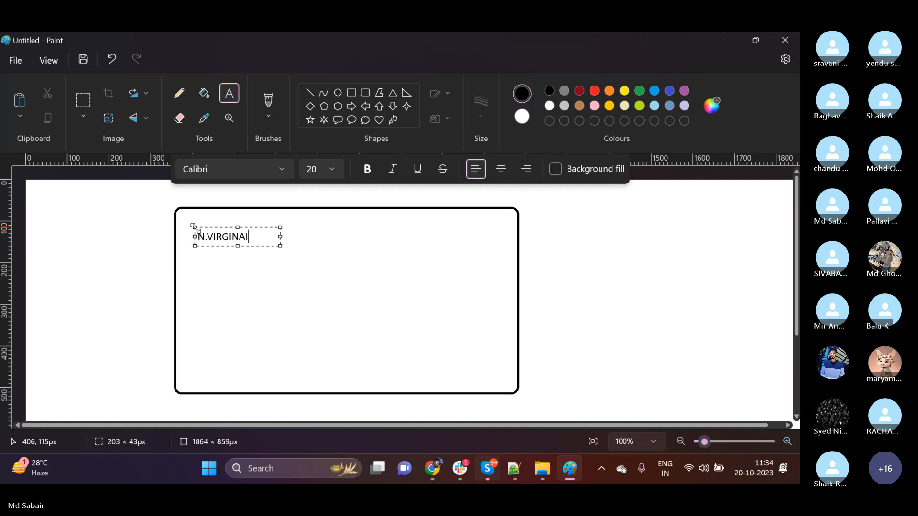
pyautogui.click(285, 285)
# Draw a small rounded box of about 161 × 112 px inside the large rectangle, below the N.VIRGINIA label.
pyautogui.click(365, 93)
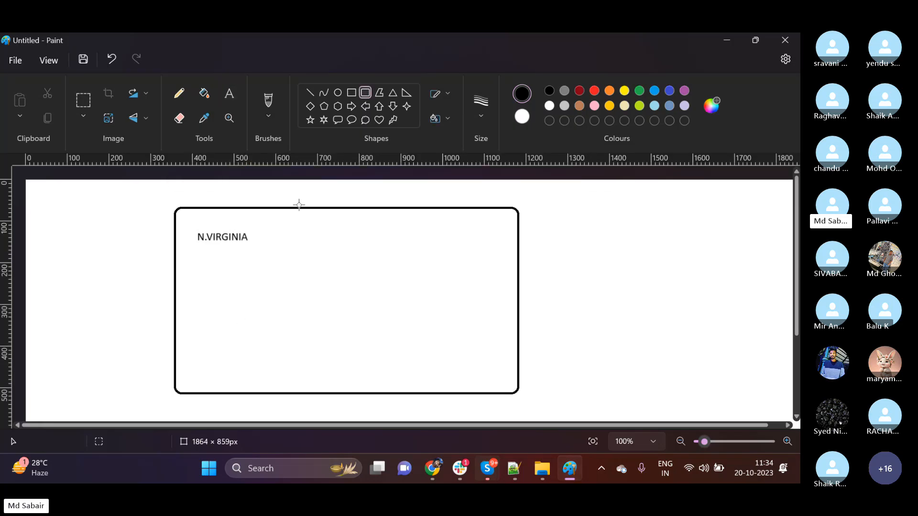
pyautogui.moveTo(195, 271); pyautogui.dragTo(262, 317)
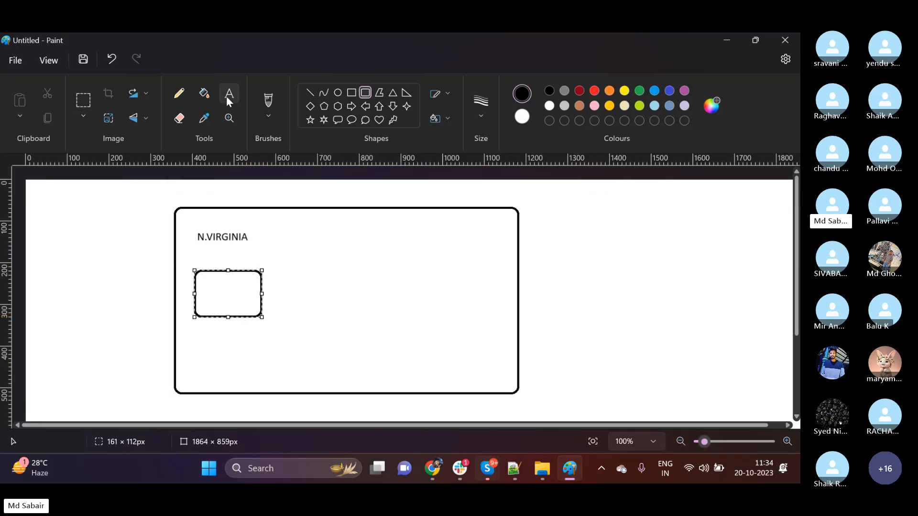
pyautogui.click(229, 94)
# Check the subnets' availability zones in the AWS console in Chrome and label the small box in Paint 1a.
pyautogui.click(433, 468)
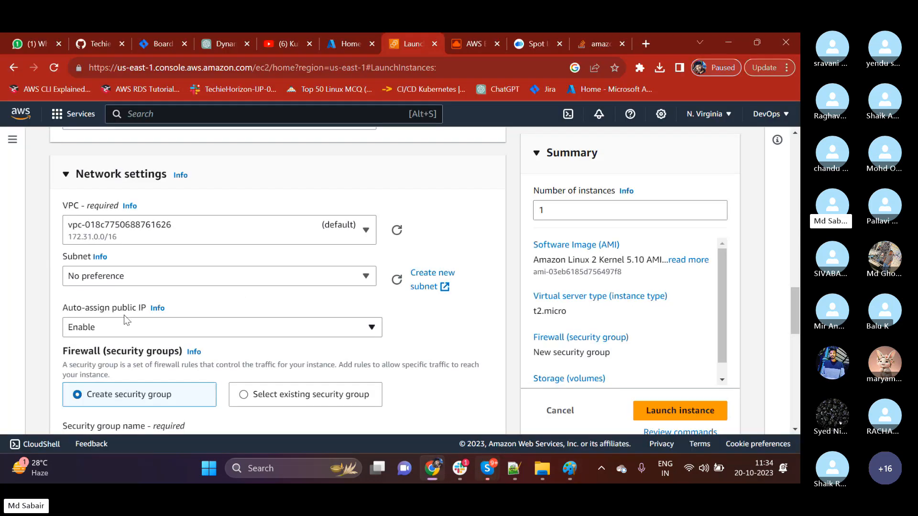
pyautogui.click(117, 276)
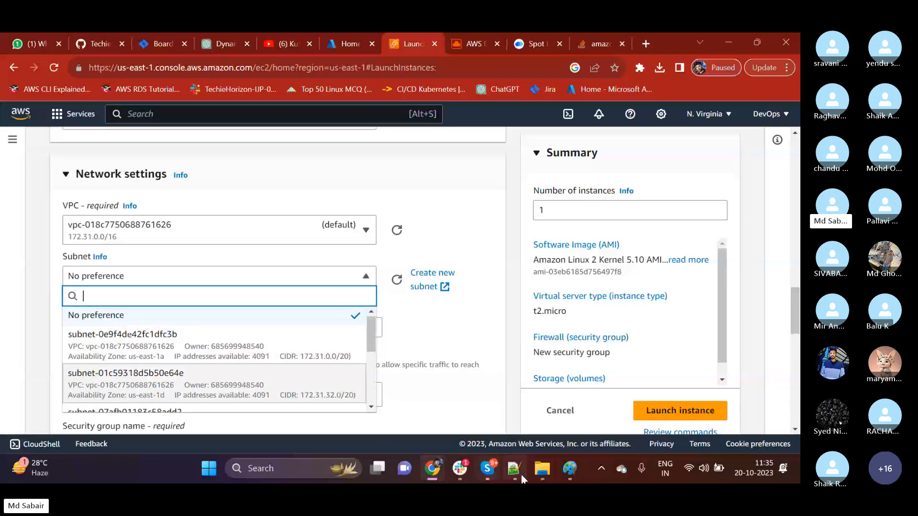
pyautogui.click(570, 469)
pyautogui.click(203, 294)
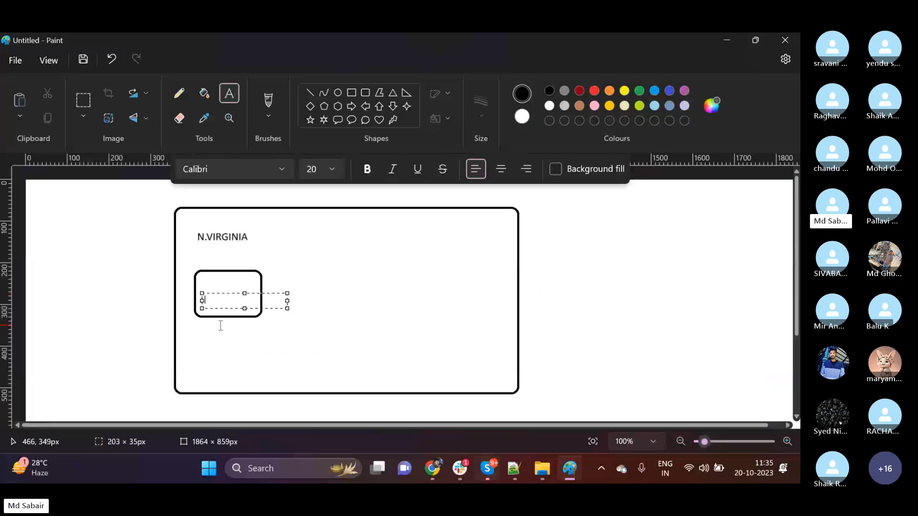
pyautogui.write('1a')
pyautogui.click(231, 345)
# Draw a second rounded box to the upper right of the 1a box and label it 1b.
pyautogui.click(366, 92)
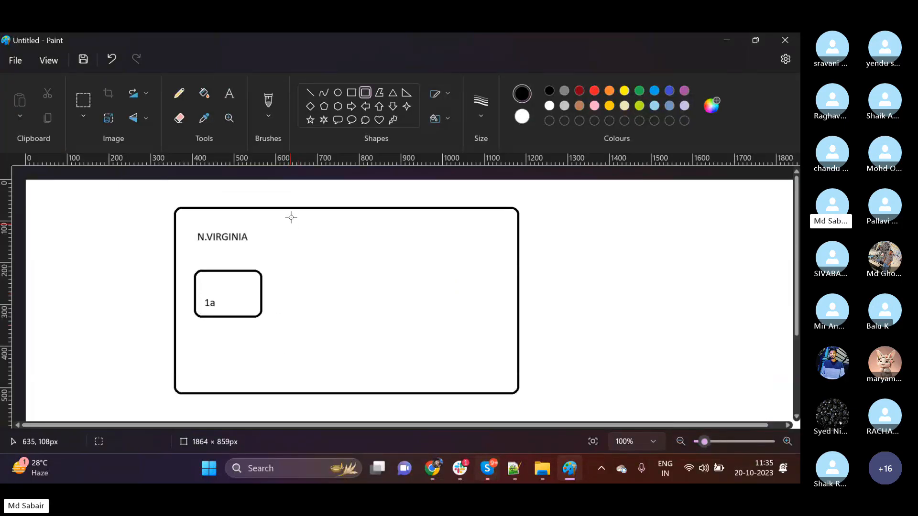
pyautogui.moveTo(292, 215); pyautogui.dragTo(380, 280)
pyautogui.click(237, 96)
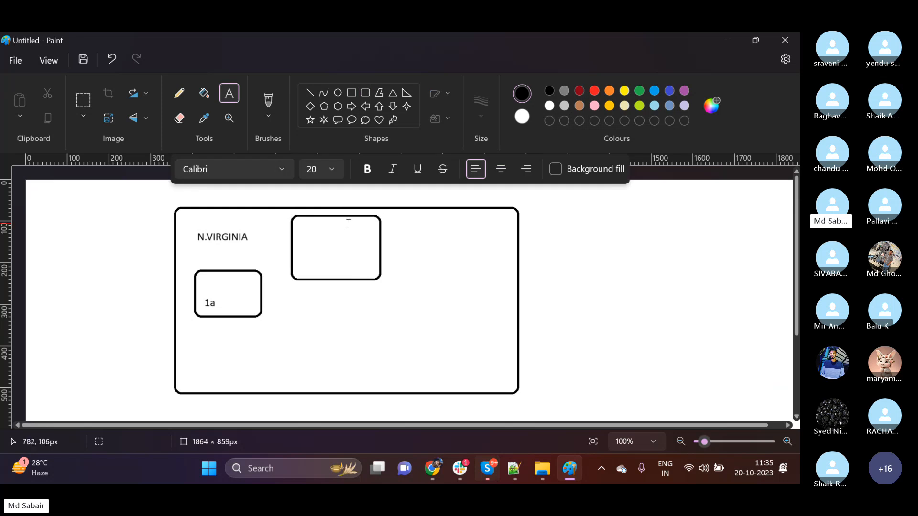
pyautogui.click(305, 235)
pyautogui.write('ab')
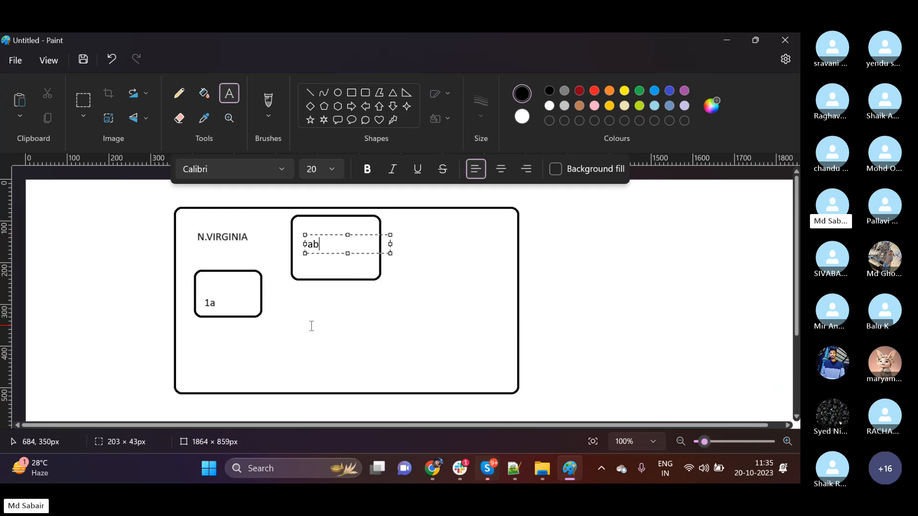
pyautogui.press('BackSpace')
pyautogui.press('BackSpace')
pyautogui.write('1b')
pyautogui.click(296, 307)
# Draw a third rounded box directly below the 1b box and label it 1c.
pyautogui.click(366, 92)
pyautogui.moveTo(292, 293); pyautogui.dragTo(372, 381)
pyautogui.click(229, 93)
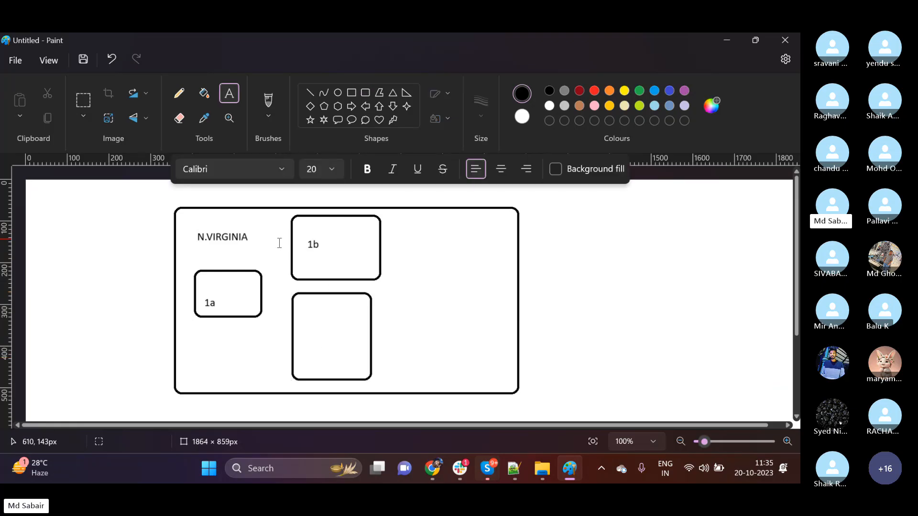
pyautogui.click(301, 319)
pyautogui.write('1c')
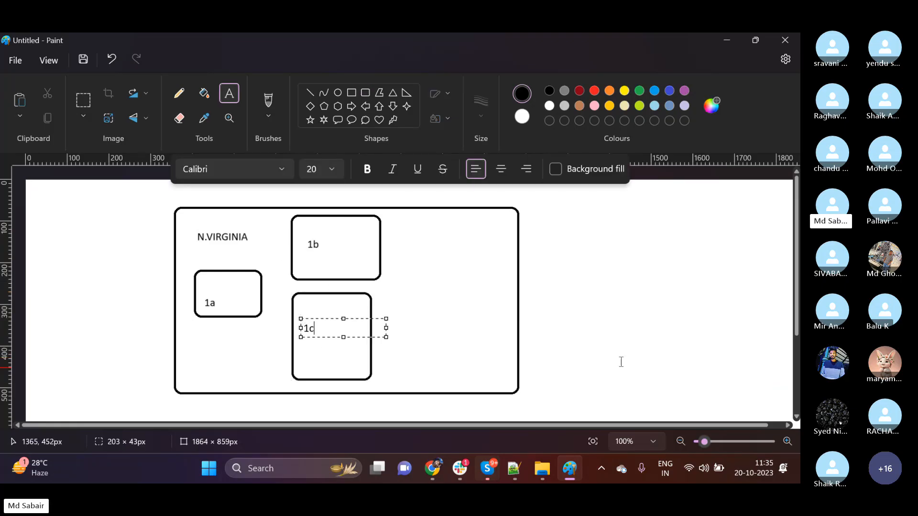
# Switch to the AWS console in Chrome and examine the availability zones in the subnet list.
pyautogui.click(433, 468)
pyautogui.click(215, 276)
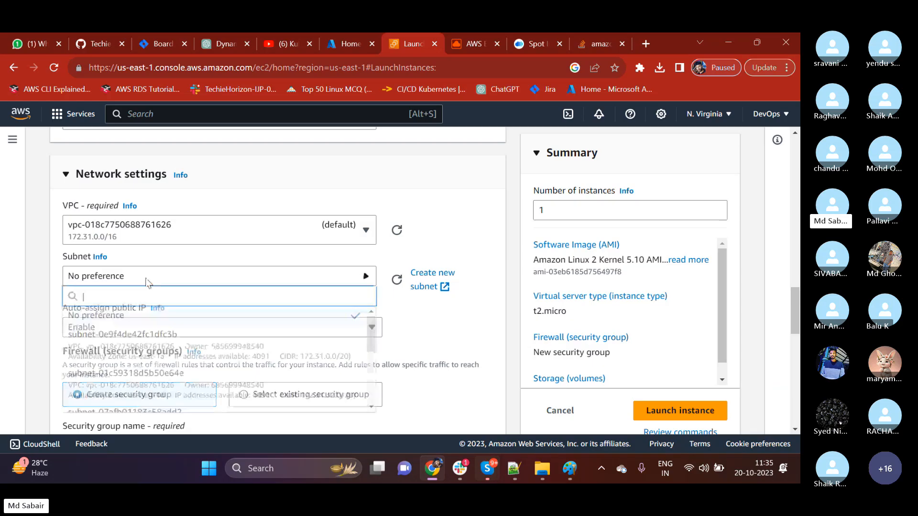
pyautogui.scroll(-5, 132, 358)
pyautogui.scroll(1, 164, 379)
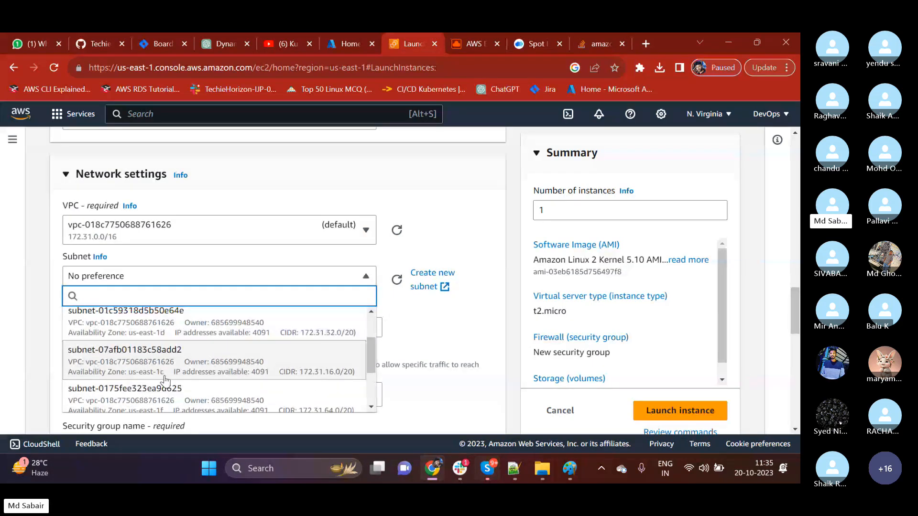
pyautogui.scroll(-1, 165, 377)
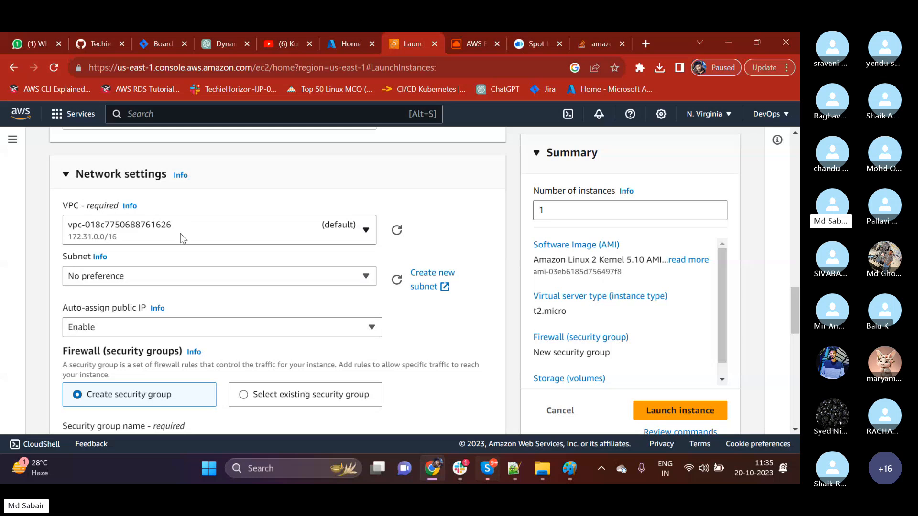
# Try the subnet in availability zone us-east-1a and set the subnet back to No preference.
pyautogui.click(93, 279)
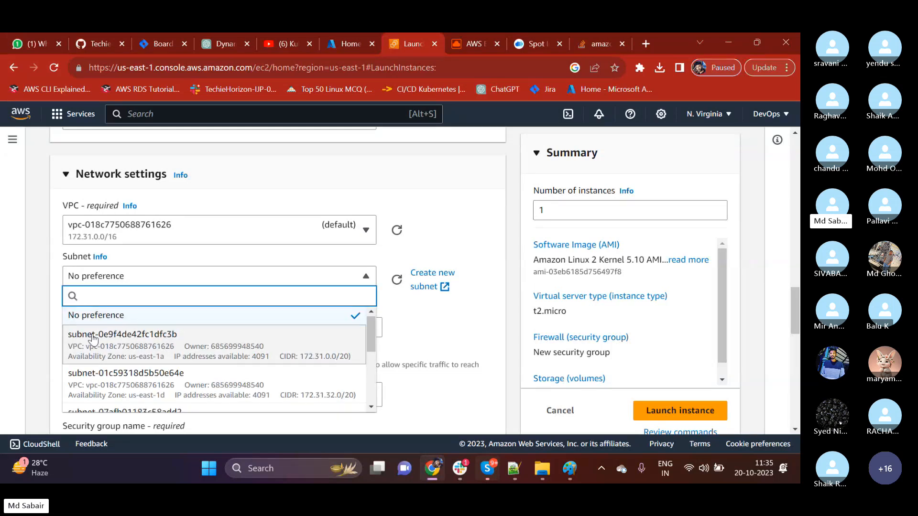
pyautogui.click(136, 358)
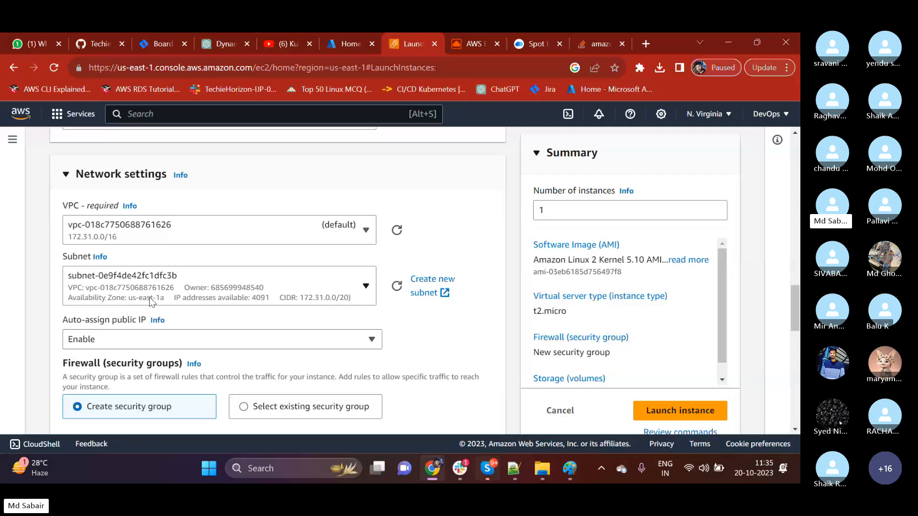
pyautogui.click(148, 298)
pyautogui.click(149, 299)
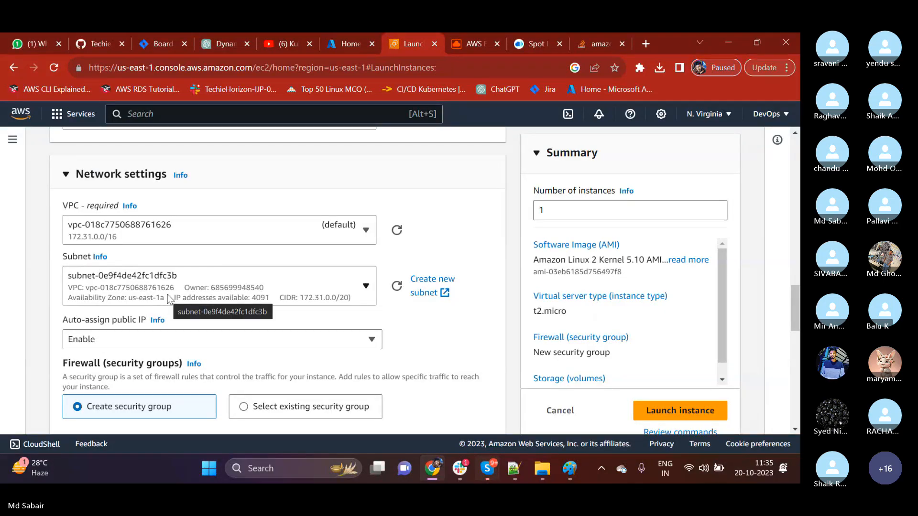
pyautogui.click(137, 281)
pyautogui.click(87, 194)
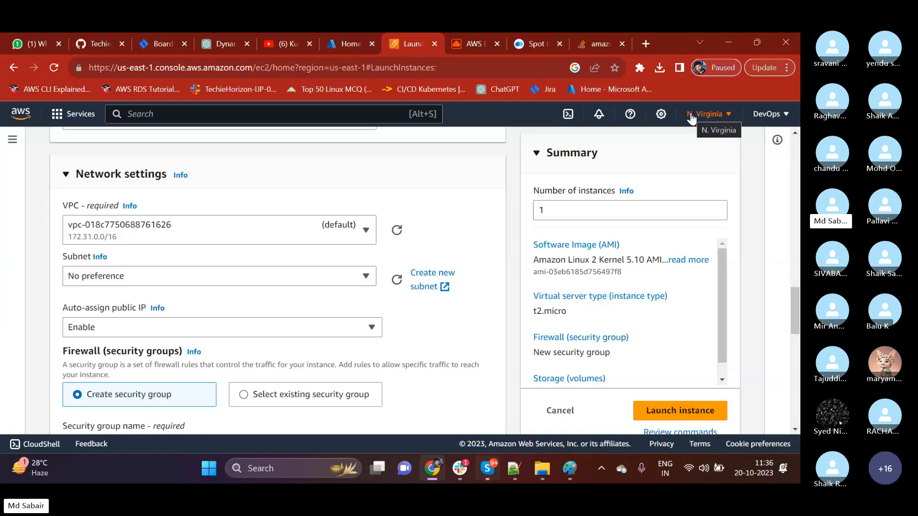
# Switch to Paint to finish the 1c label and review the N.VIRGINIA diagram, returning to the AWS console.
pyautogui.click(570, 469)
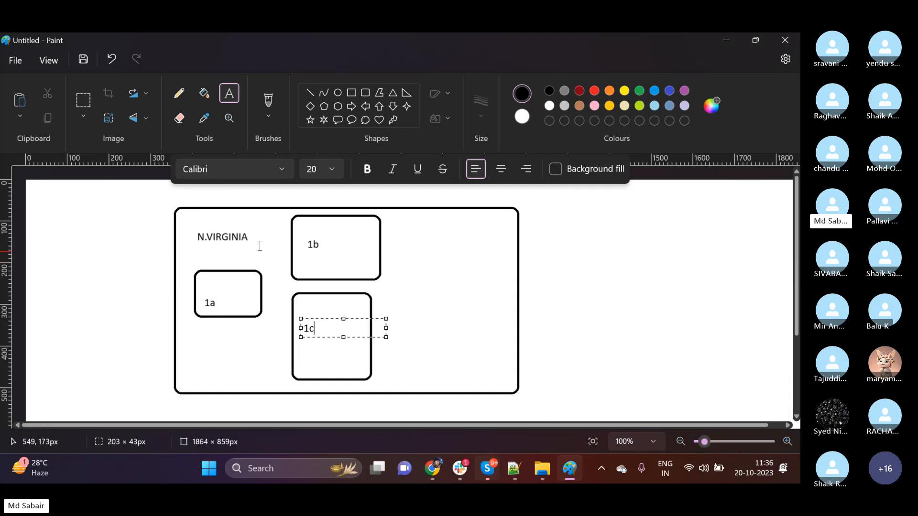
pyautogui.click(222, 355)
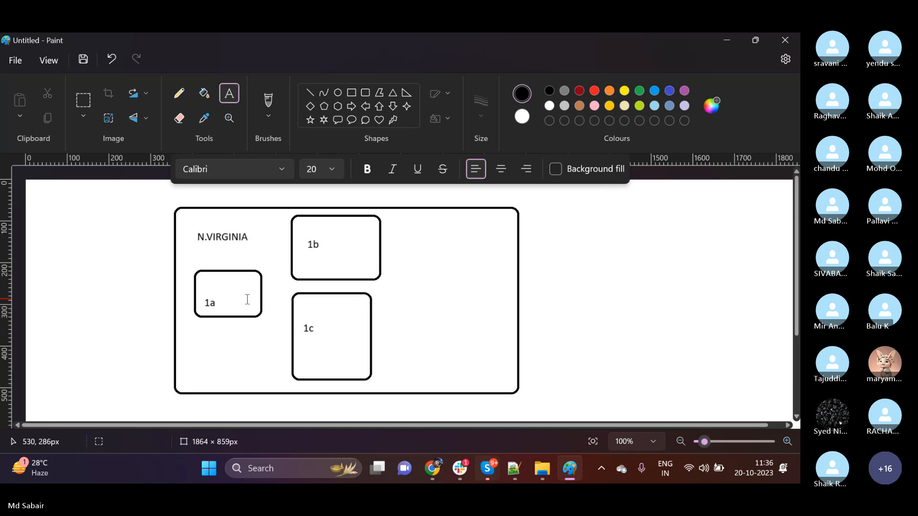
pyautogui.click(720, 42)
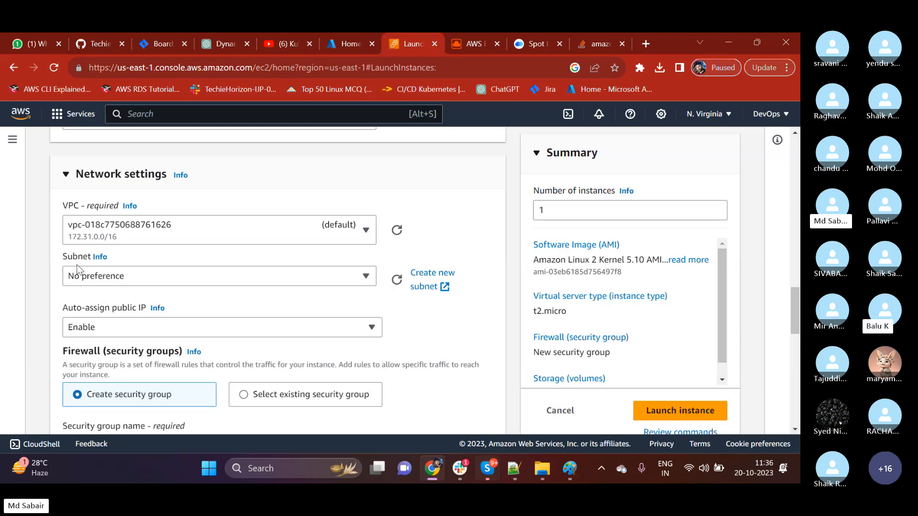
# Look over the subnet options again, keeping No preference, and examine the Auto-assign public IP setting.
pyautogui.click(93, 281)
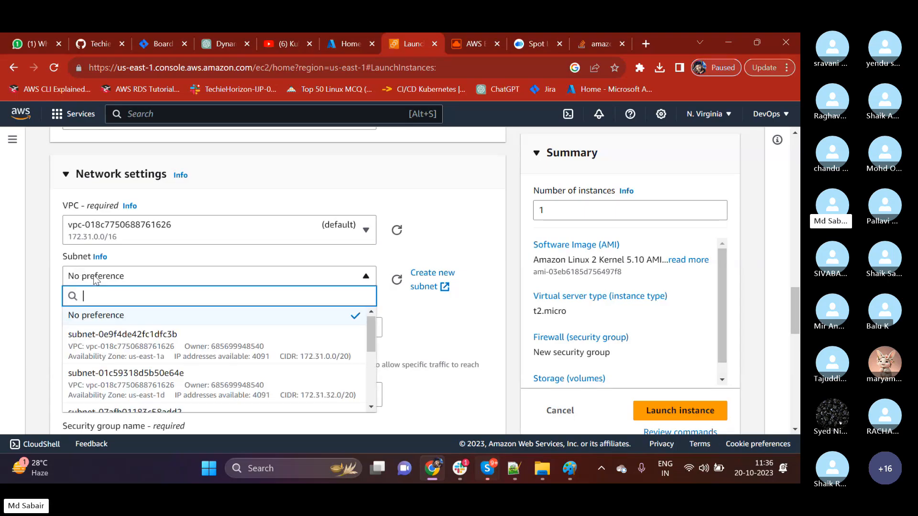
pyautogui.click(94, 282)
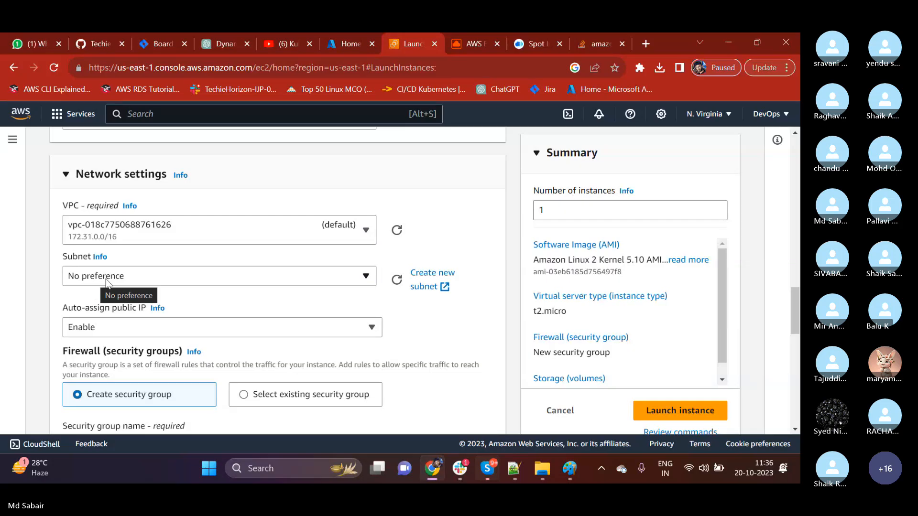
pyautogui.click(108, 282)
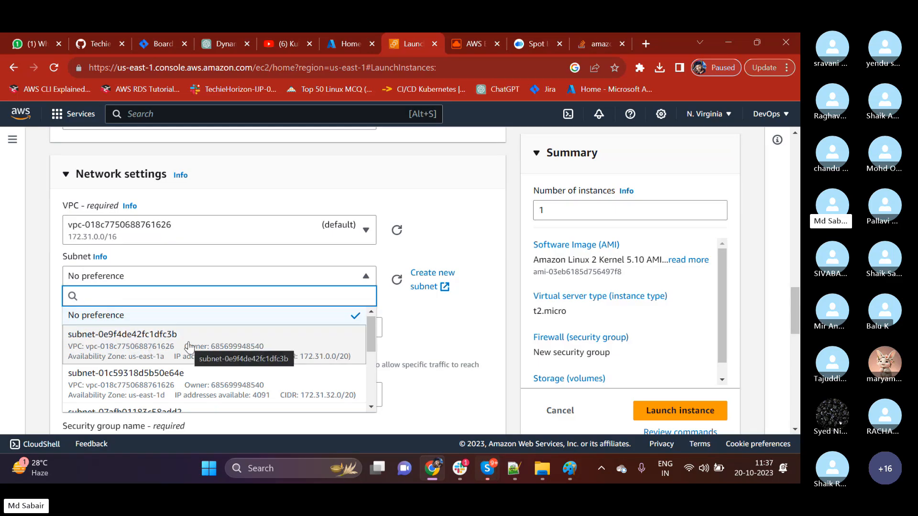
pyautogui.click(458, 214)
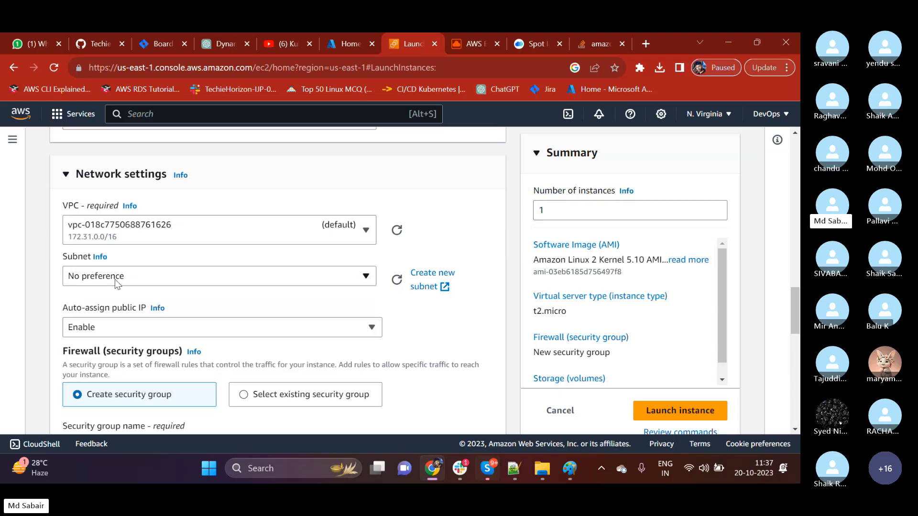
pyautogui.scroll(-2, 113, 283)
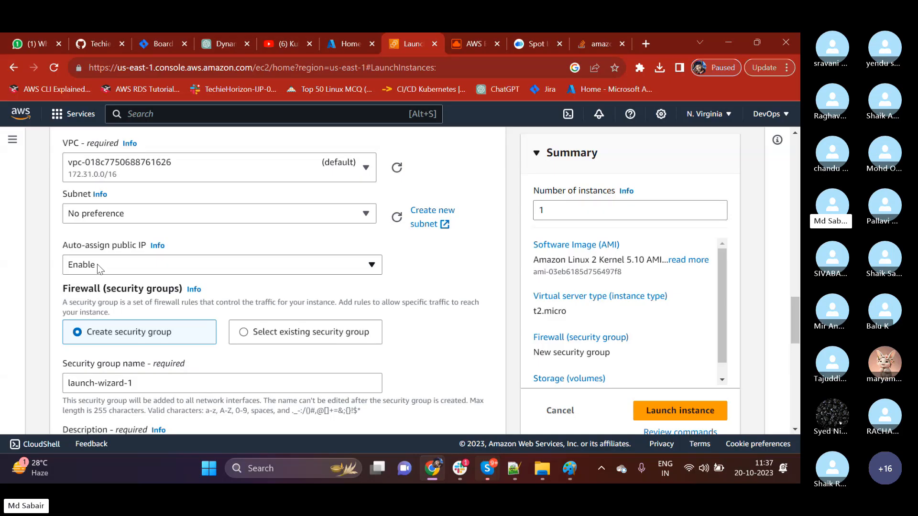
# Mute and unmute the microphone in the Skype call.
pyautogui.click(357, 430)
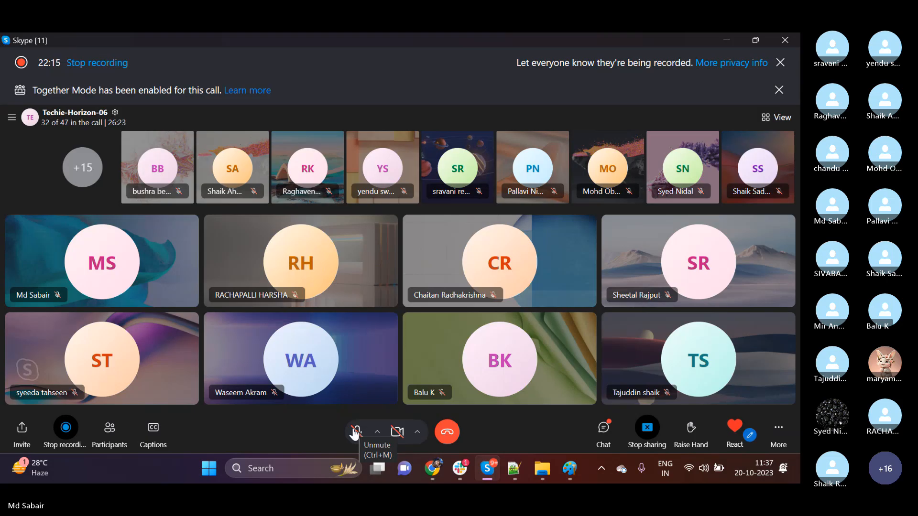
pyautogui.click(355, 432)
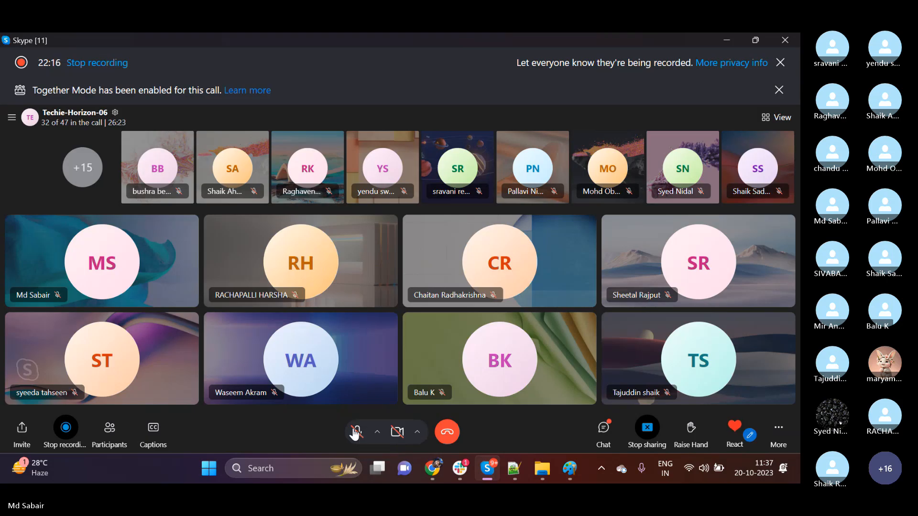
# Switch to the AWS console in Chrome and examine the Auto-assign public IP options and the Firewall (security groups) section, keeping Enable.
pyautogui.click(435, 470)
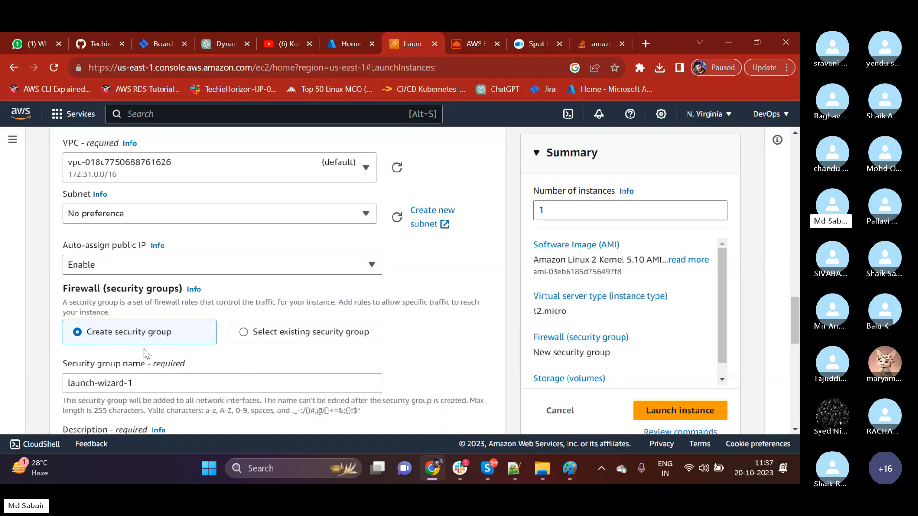
pyautogui.click(121, 271)
pyautogui.click(121, 274)
pyautogui.click(119, 262)
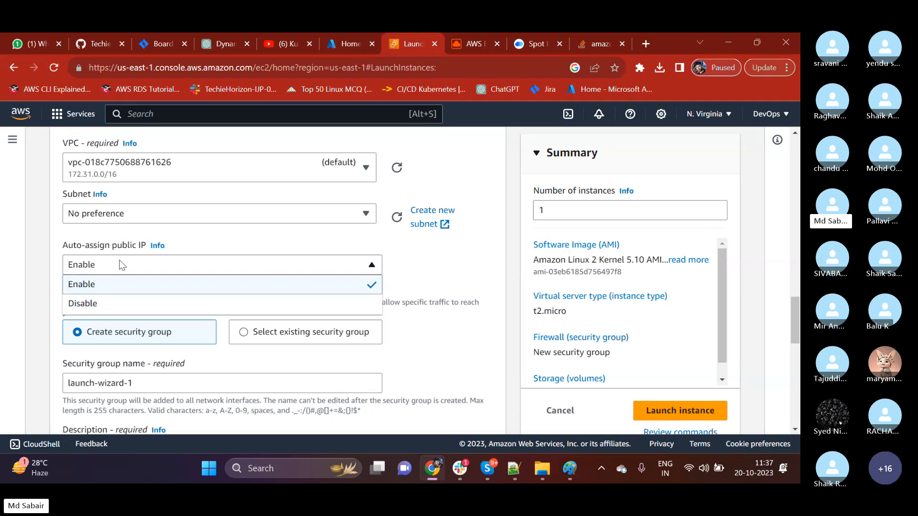
pyautogui.click(122, 266)
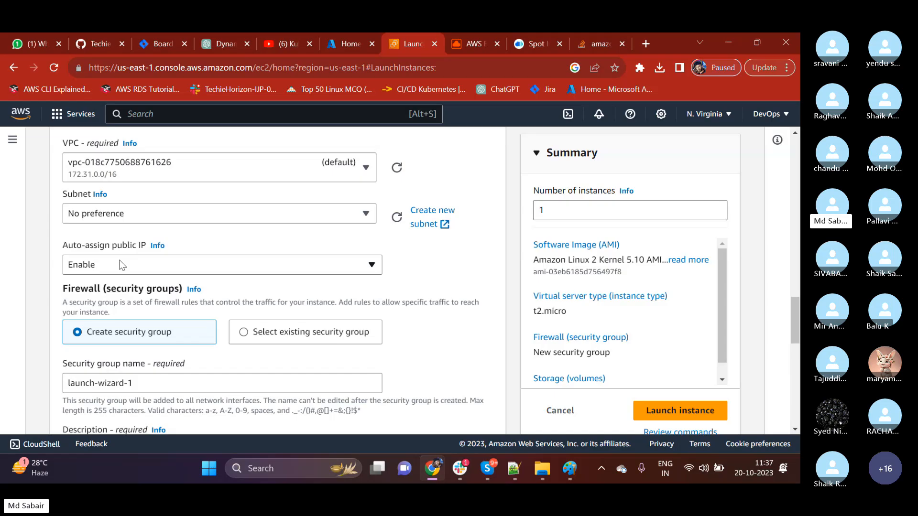
pyautogui.scroll(-1, 121, 266)
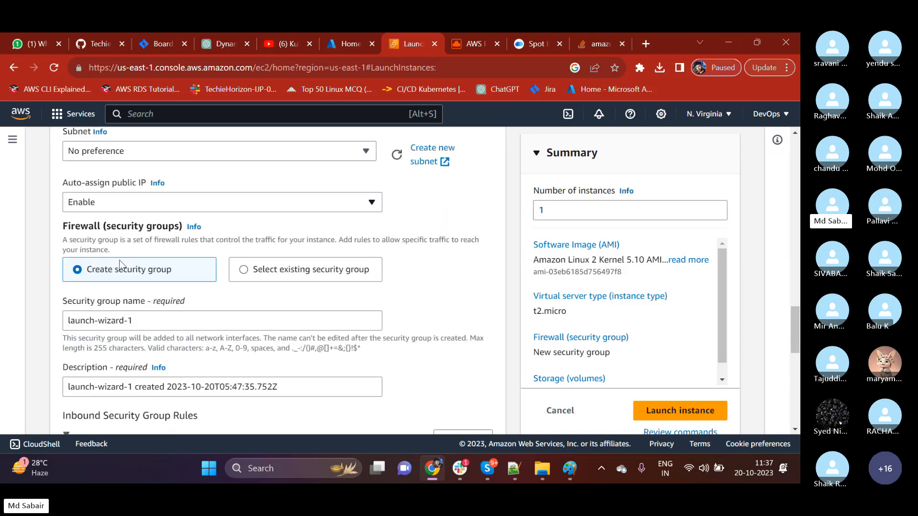
pyautogui.moveTo(107, 226); pyautogui.dragTo(181, 227)
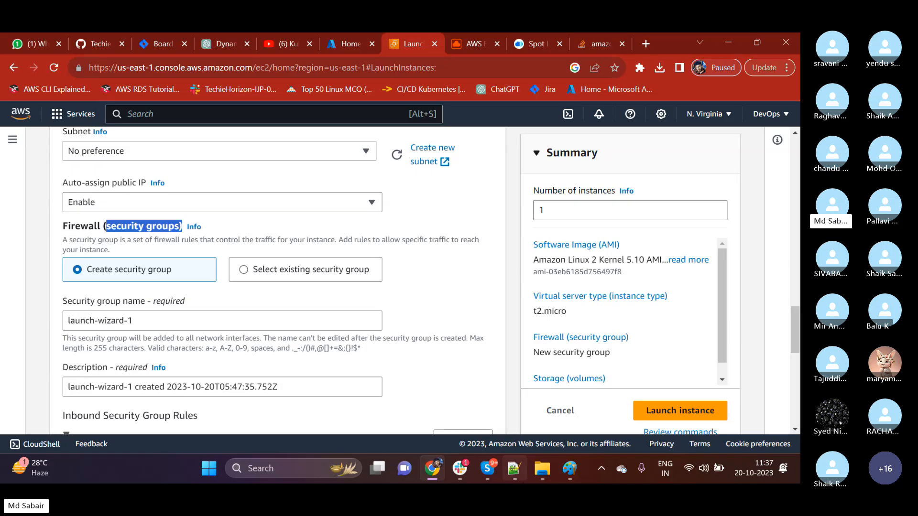
pyautogui.click(126, 237)
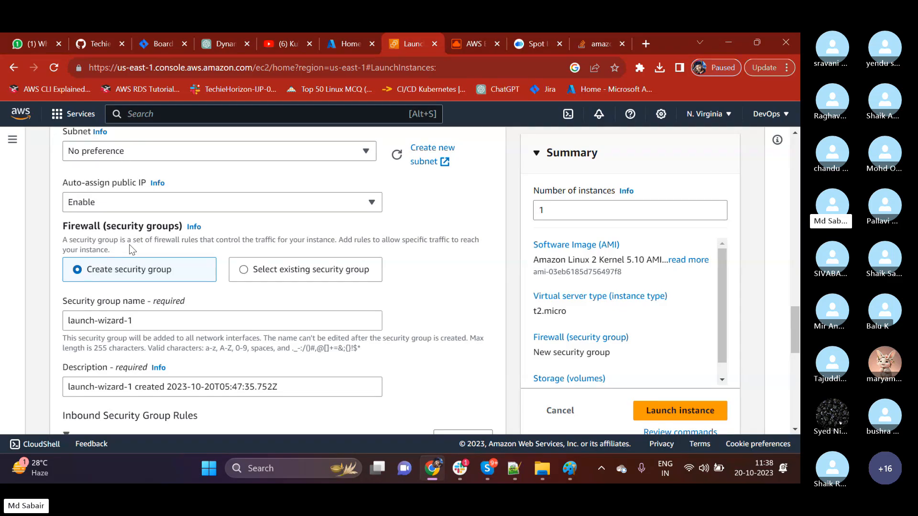
# Switch to Paint and start a new blank canvas, discarding the N.VIRGINIA diagram without saving.
pyautogui.click(570, 468)
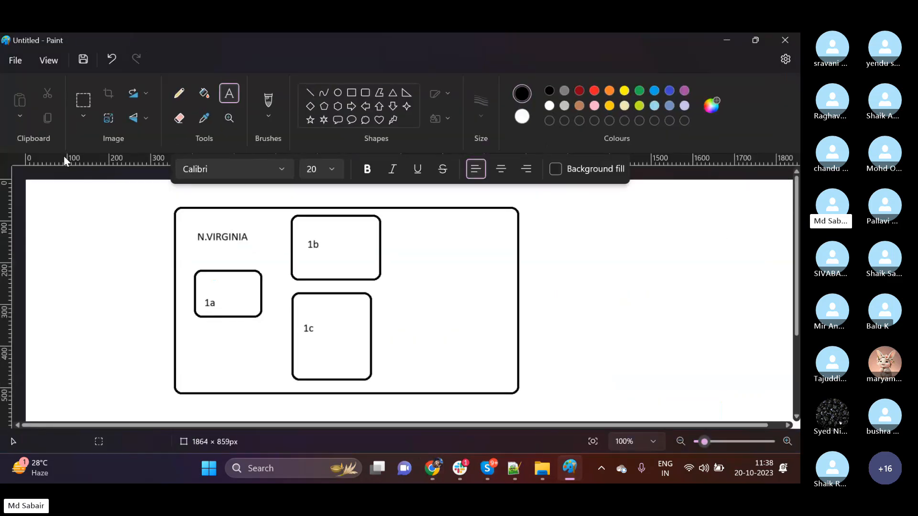
pyautogui.click(15, 60)
pyautogui.click(34, 85)
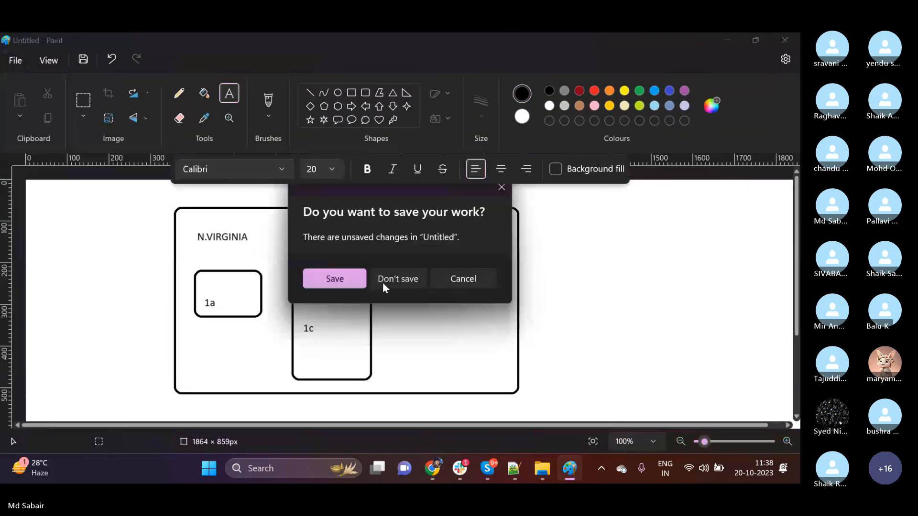
pyautogui.click(397, 279)
# Draw a rounded rectangle about 332 × 255 px in the right half of the canvas and label it "ec2".
pyautogui.click(365, 92)
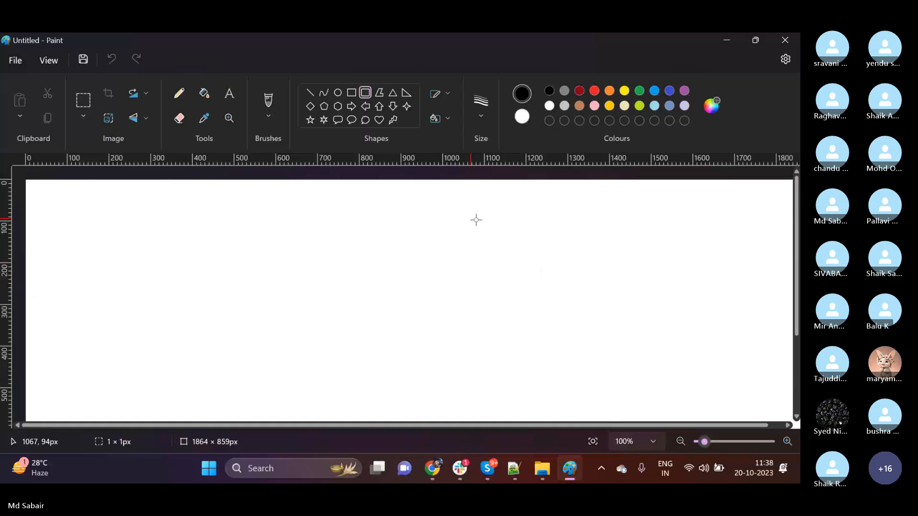
pyautogui.moveTo(471, 219); pyautogui.dragTo(609, 325)
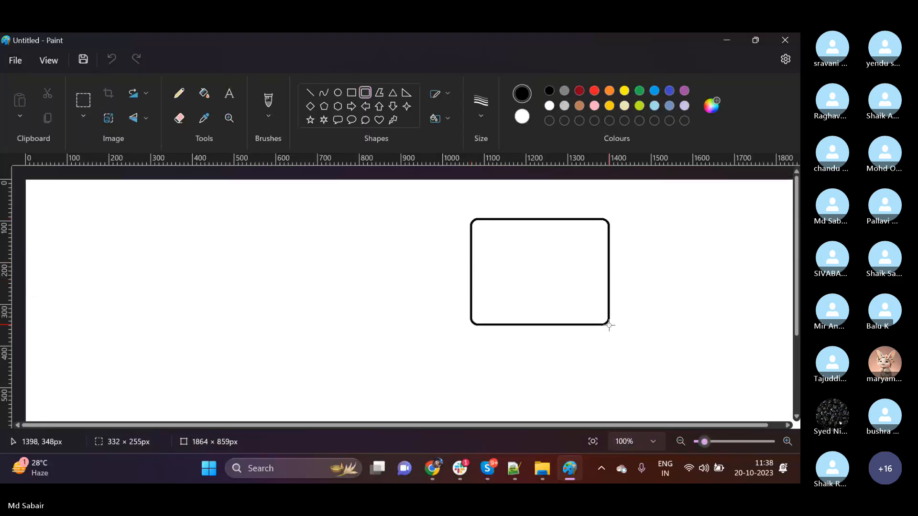
pyautogui.click(229, 93)
pyautogui.click(501, 255)
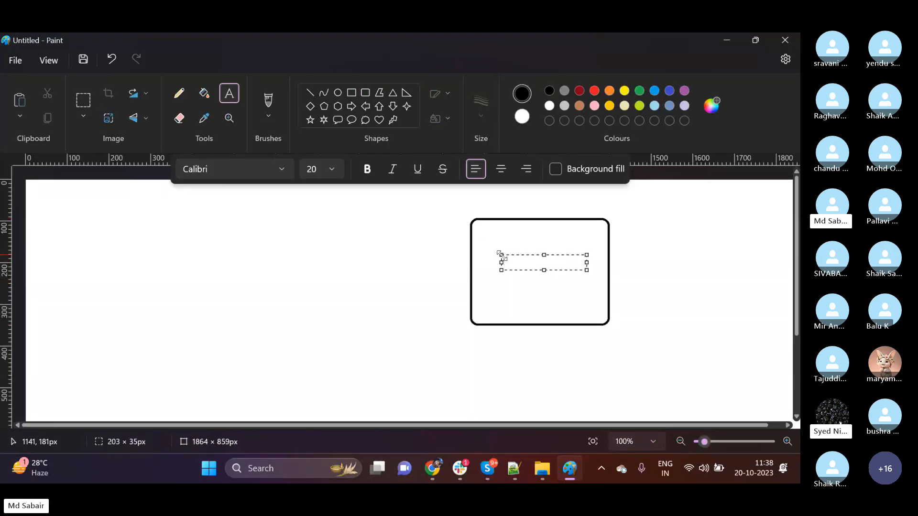
pyautogui.write('ec2')
pyautogui.click(305, 289)
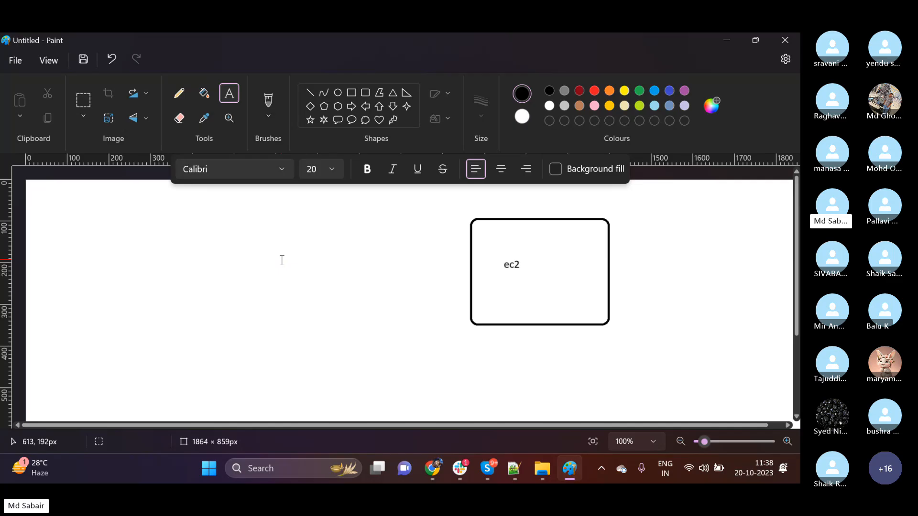
# Draw a tall rounded rectangle left of the ec2 box and label it "SECURITy" vertically, with "Ty" together on the last line.
pyautogui.click(365, 93)
pyautogui.moveTo(349, 220)
pyautogui.mouseDown()
pyautogui.moveTo(381, 338)
pyautogui.moveTo(413, 341)
pyautogui.mouseUp()
pyautogui.click(229, 93)
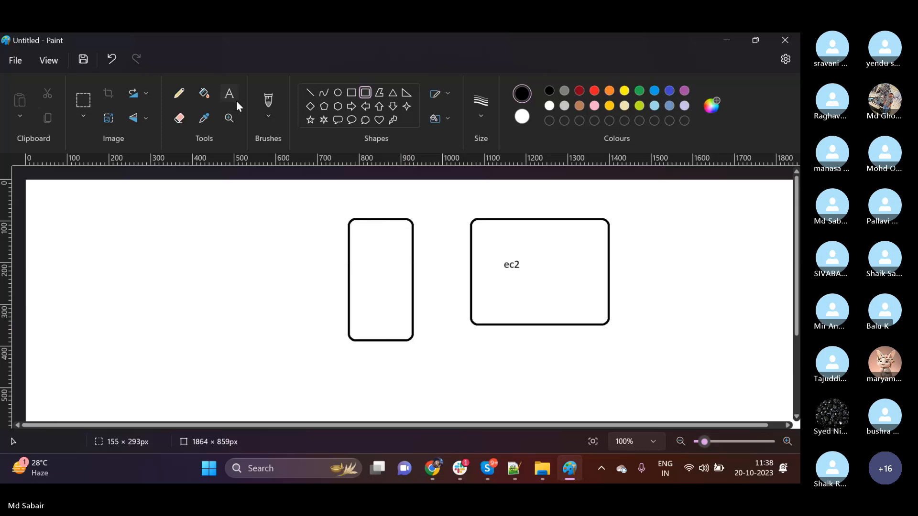
pyautogui.click(362, 240)
pyautogui.press('Return')
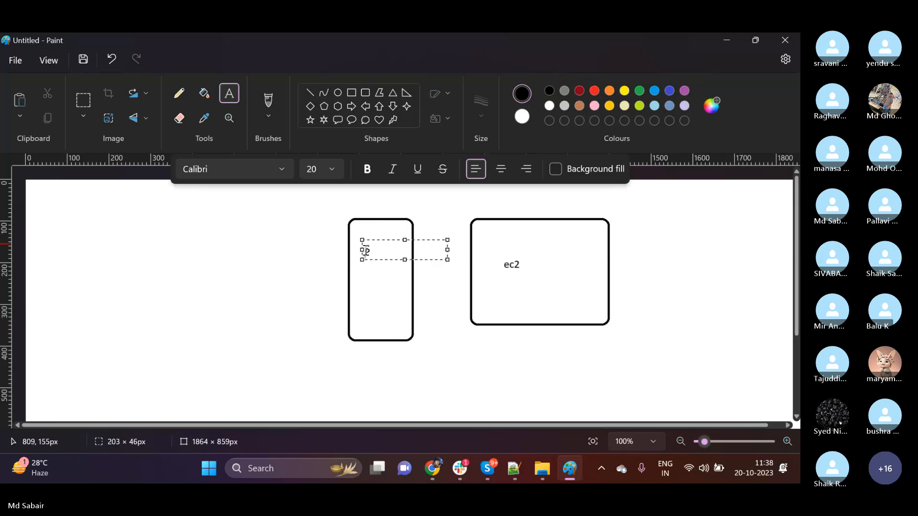
pyautogui.write('E')
pyautogui.press('Return')
pyautogui.write('C')
pyautogui.press('Return')
pyautogui.write('U')
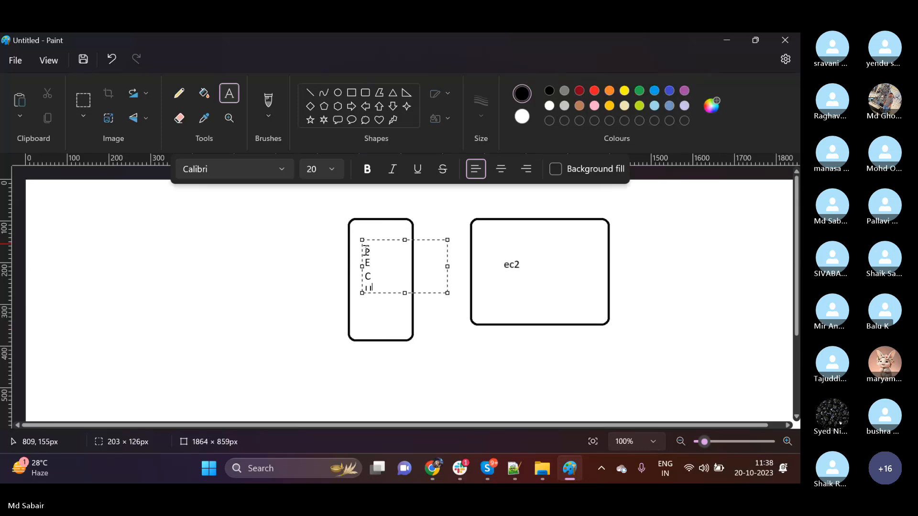
pyautogui.press('Return')
pyautogui.write('R')
pyautogui.press('Return')
pyautogui.write('I')
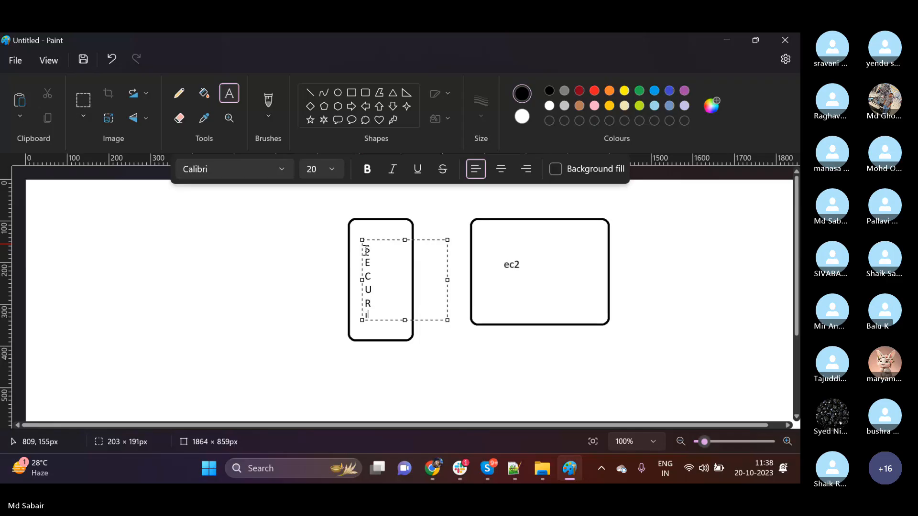
pyautogui.press('Return')
pyautogui.write('T')
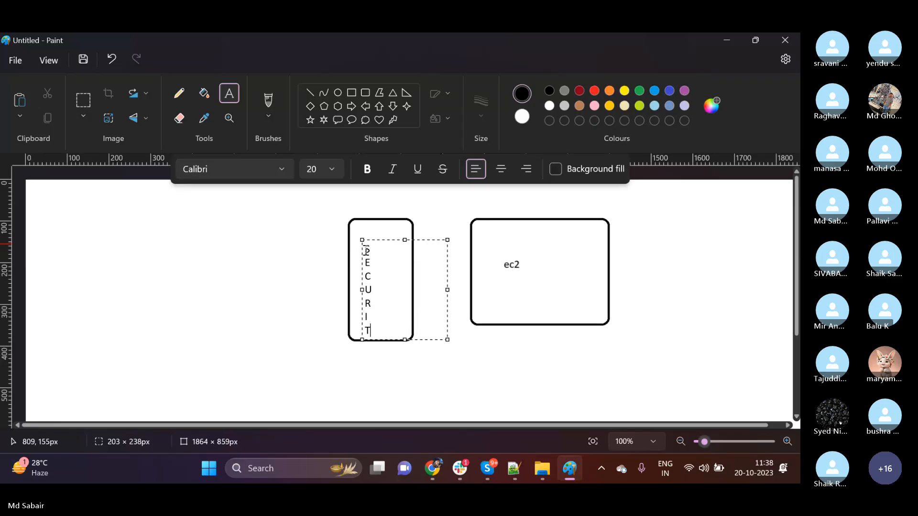
pyautogui.write('y')
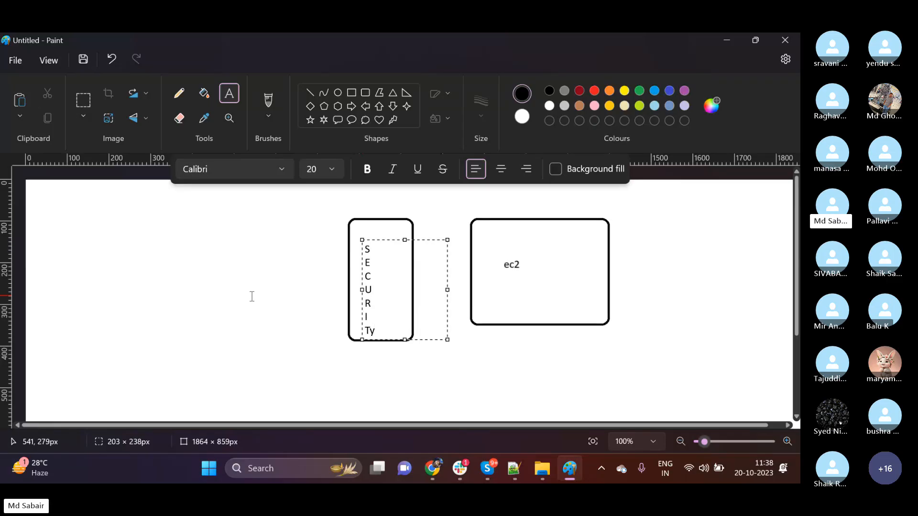
pyautogui.click(252, 297)
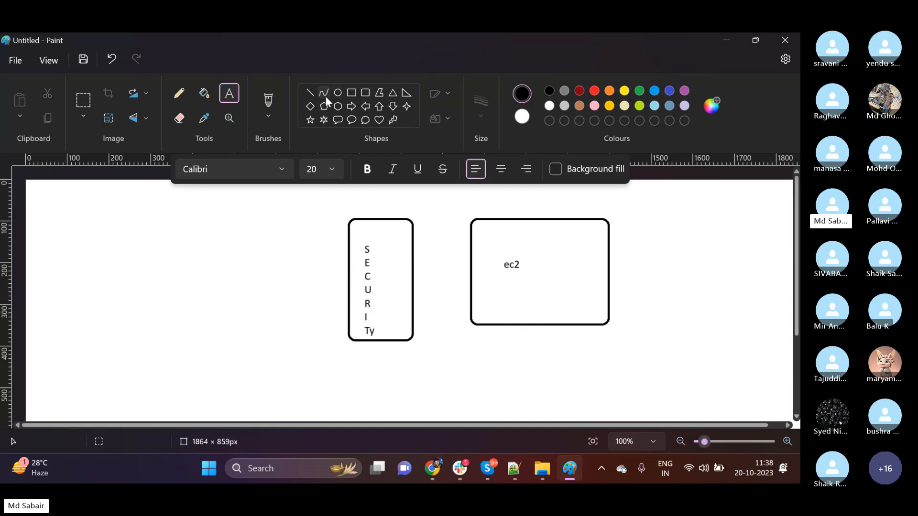
# Draw a circle about 246 × 223 px near the canvas's left edge and label it "User".
pyautogui.click(366, 94)
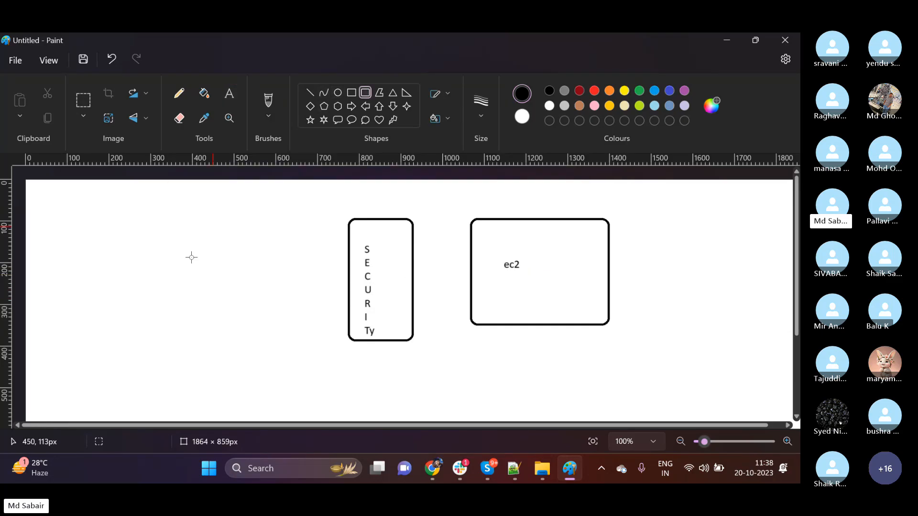
pyautogui.click(339, 91)
pyautogui.moveTo(44, 278); pyautogui.dragTo(149, 372)
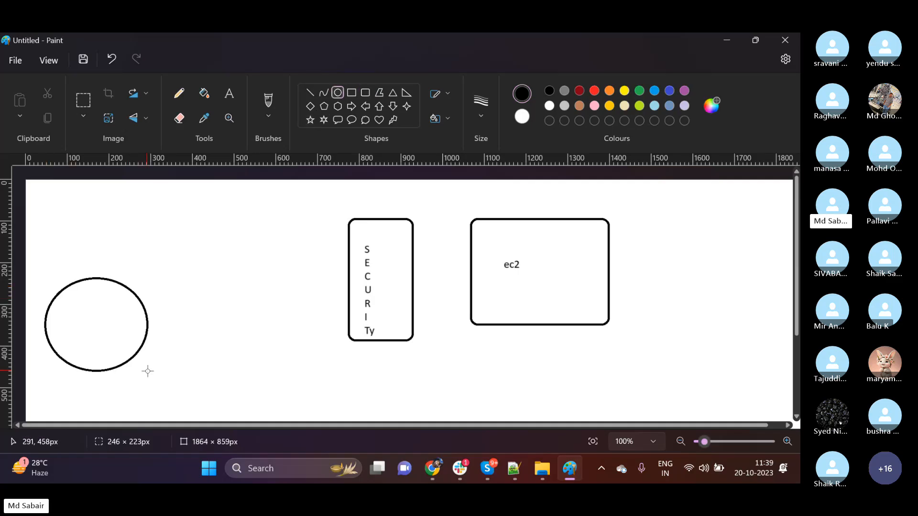
pyautogui.click(229, 94)
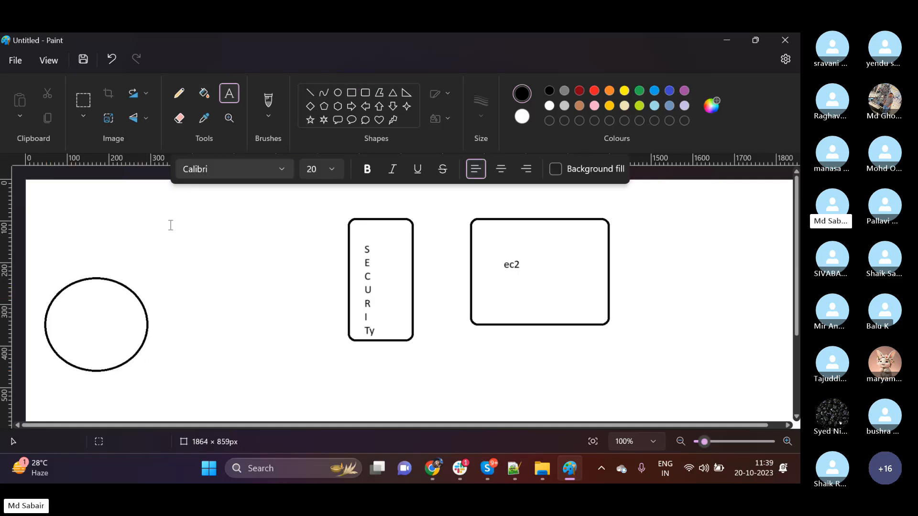
pyautogui.click(60, 318)
pyautogui.write('User')
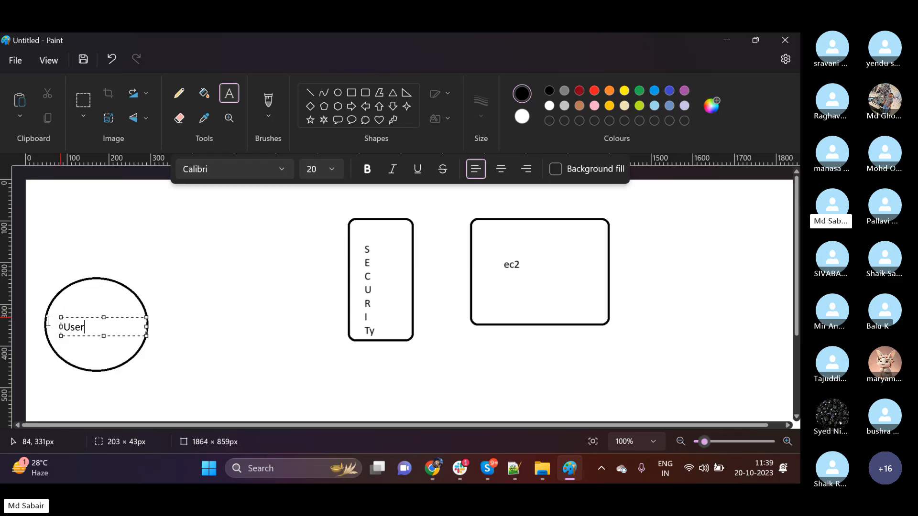
pyautogui.click(39, 376)
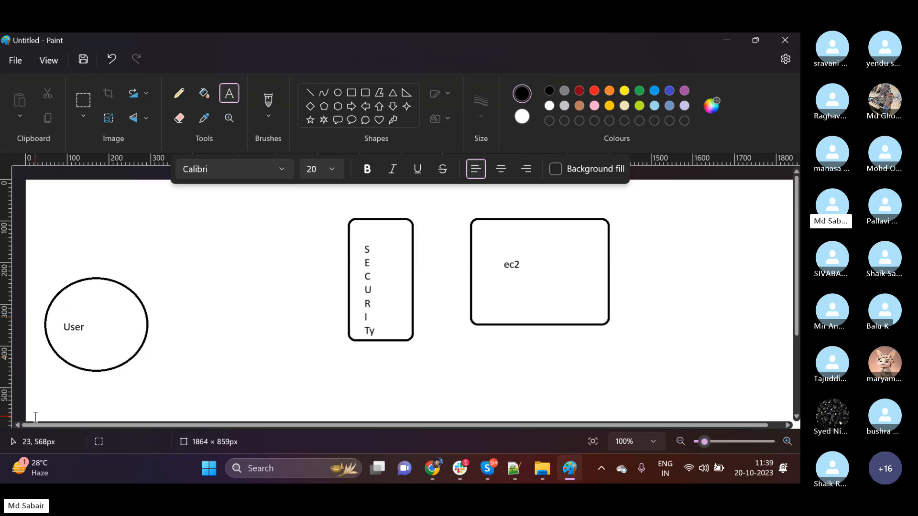
pyautogui.click(35, 390)
pyautogui.write('ssh -l ')
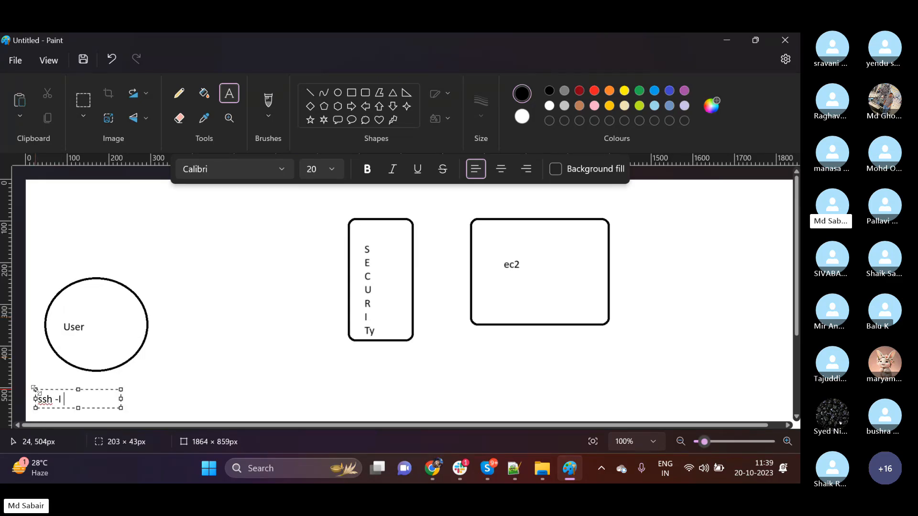
pyautogui.write('test.pem')
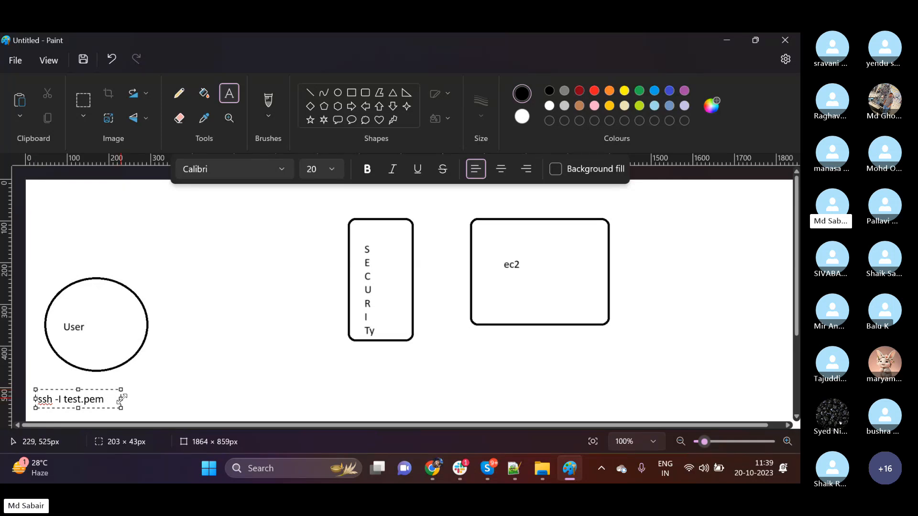
pyautogui.moveTo(122, 392); pyautogui.dragTo(426, 386)
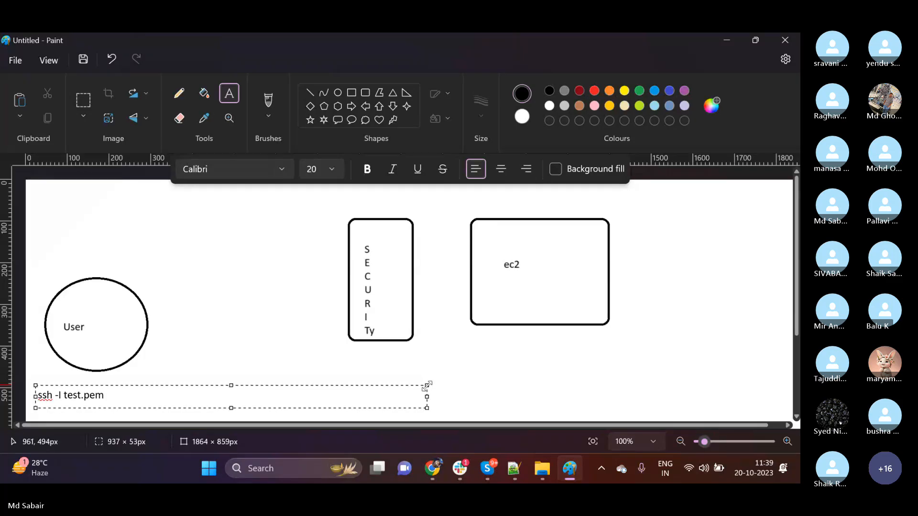
pyautogui.write('ec')
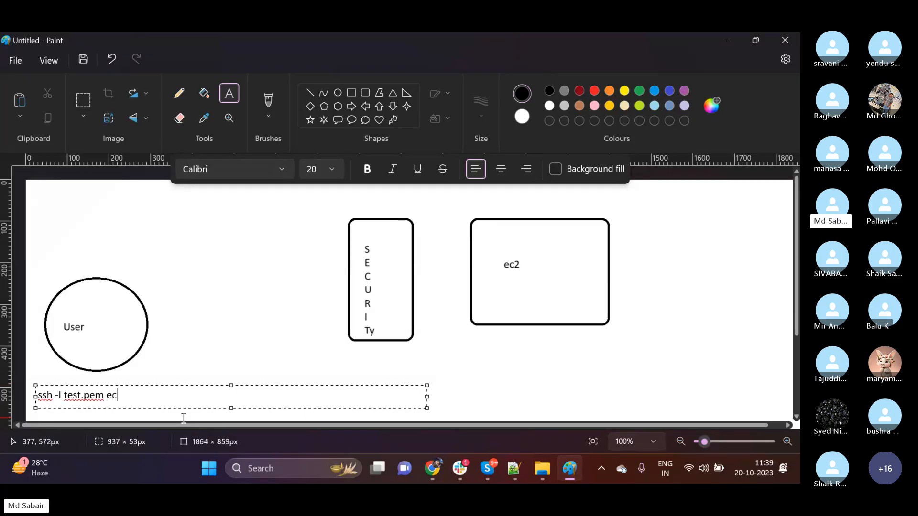
pyautogui.write('2-user@192.168.0.0')
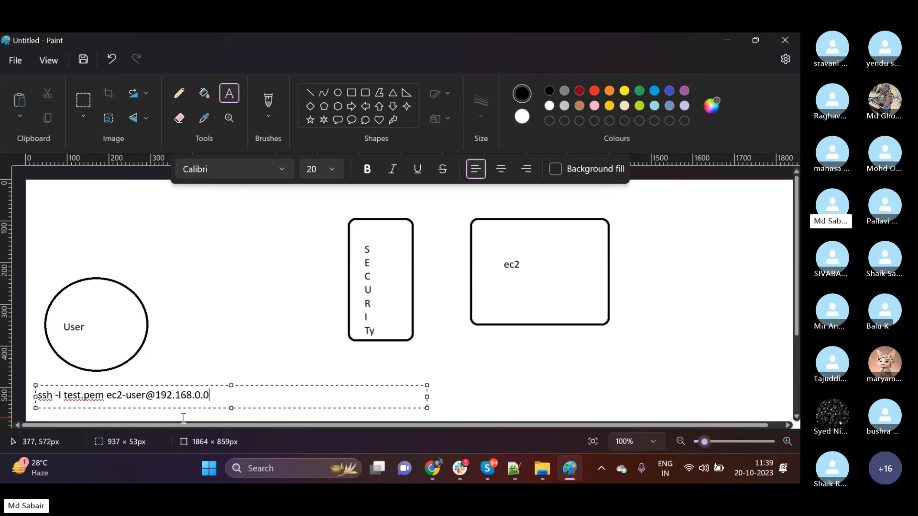
pyautogui.click(203, 340)
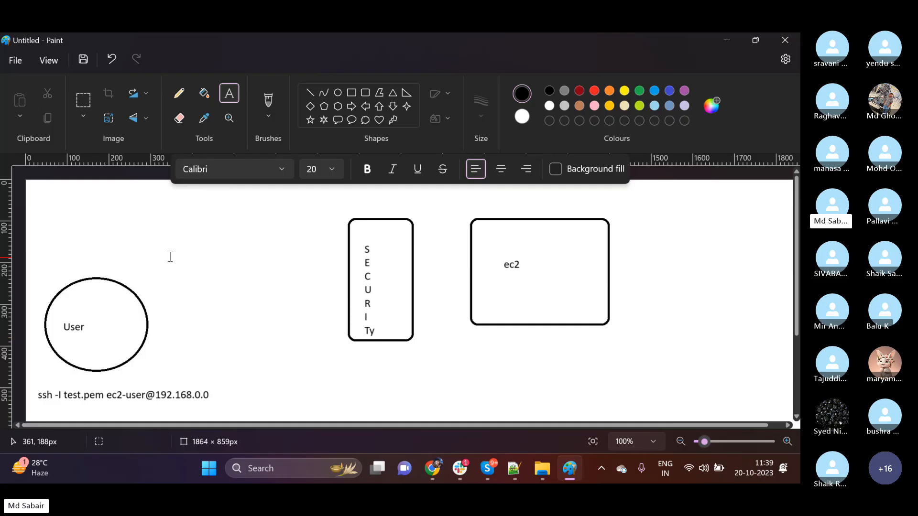
# Draw an arrow with straight lines from the User circle to the left side of the SECURITy box.
pyautogui.click(310, 91)
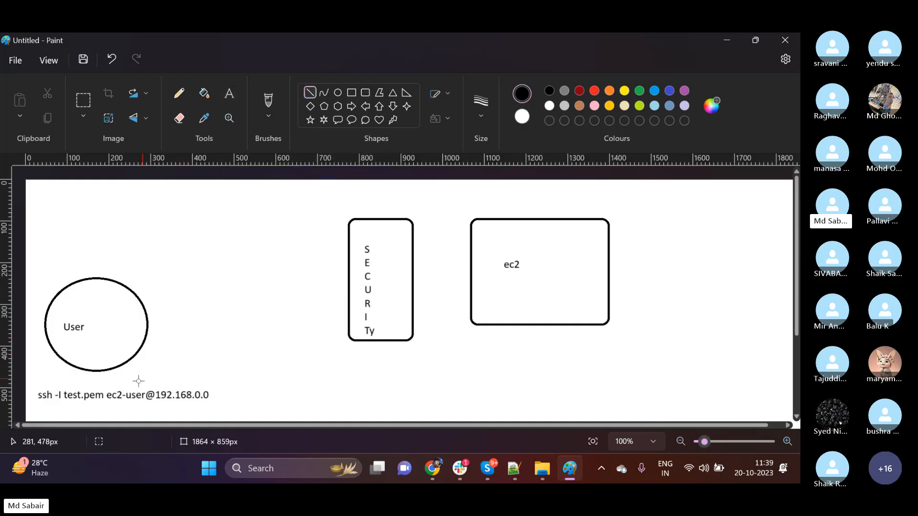
pyautogui.moveTo(147, 311); pyautogui.dragTo(350, 275)
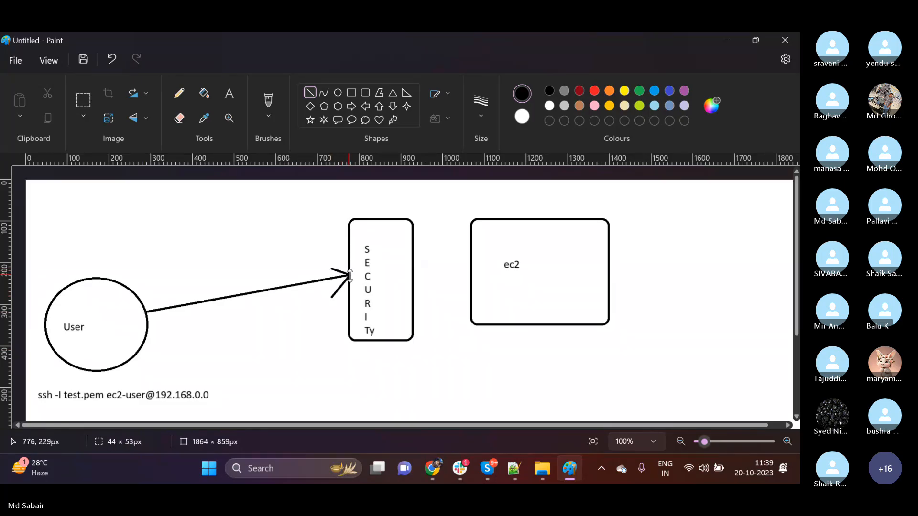
pyautogui.click(272, 315)
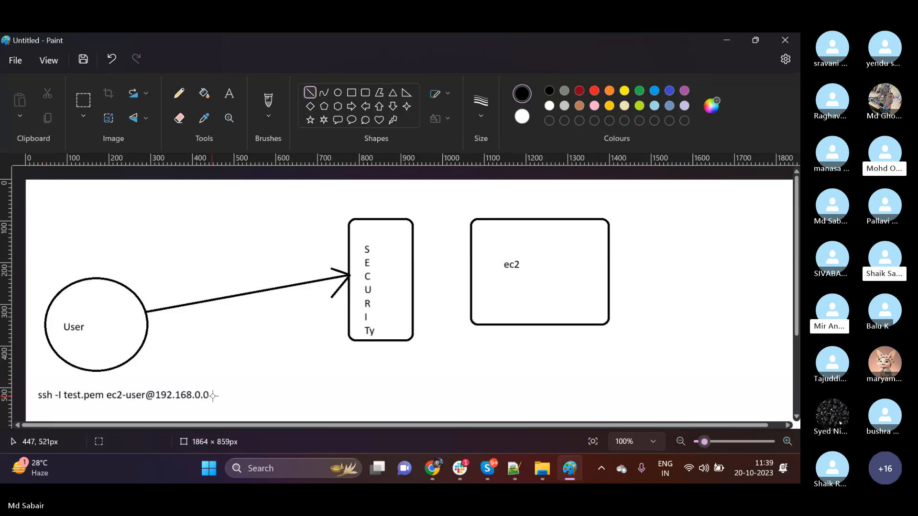
# Add the port label "22" inside the upper part of the SECURITy box, beside the vertical text.
pyautogui.click(236, 95)
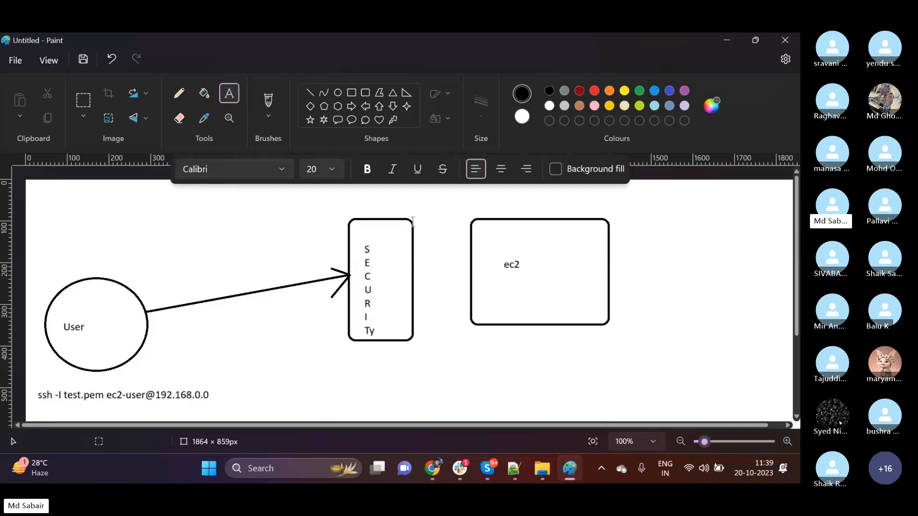
pyautogui.click(379, 236)
pyautogui.write('22')
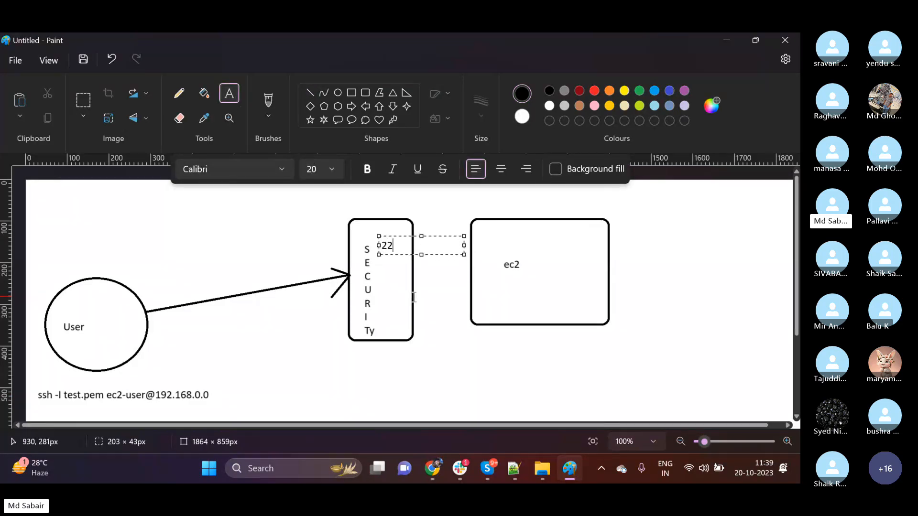
# Draw an arrow with straight lines from the right side of the SECURITy box to the ec2 box.
pyautogui.click(247, 349)
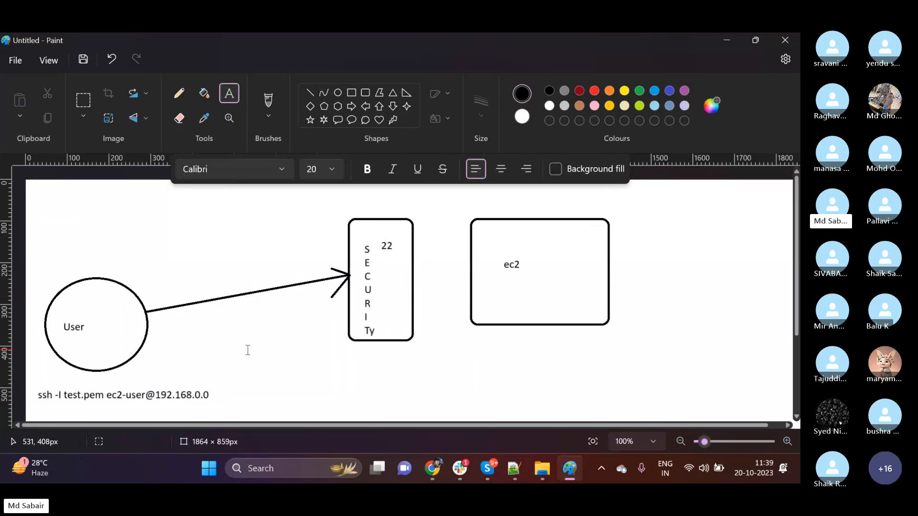
pyautogui.click(310, 92)
pyautogui.moveTo(412, 268); pyautogui.dragTo(472, 267)
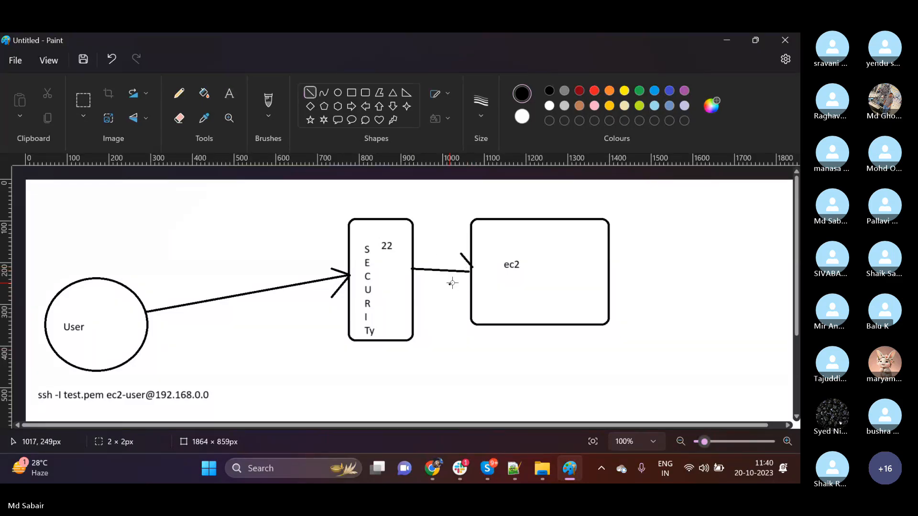
pyautogui.moveTo(449, 285); pyautogui.dragTo(470, 269)
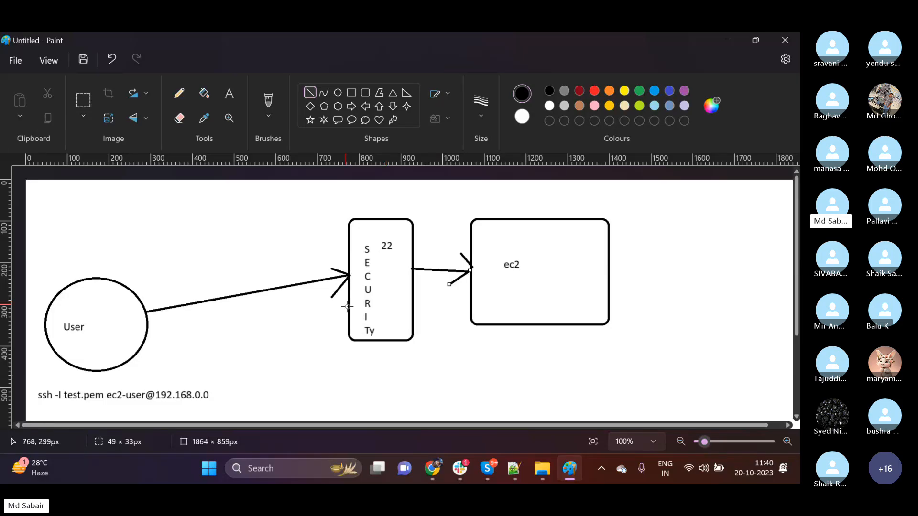
pyautogui.click(516, 279)
# Switch to Chrome and view the existing security group option, returning the firewall setting to creating a security group.
pyautogui.click(435, 465)
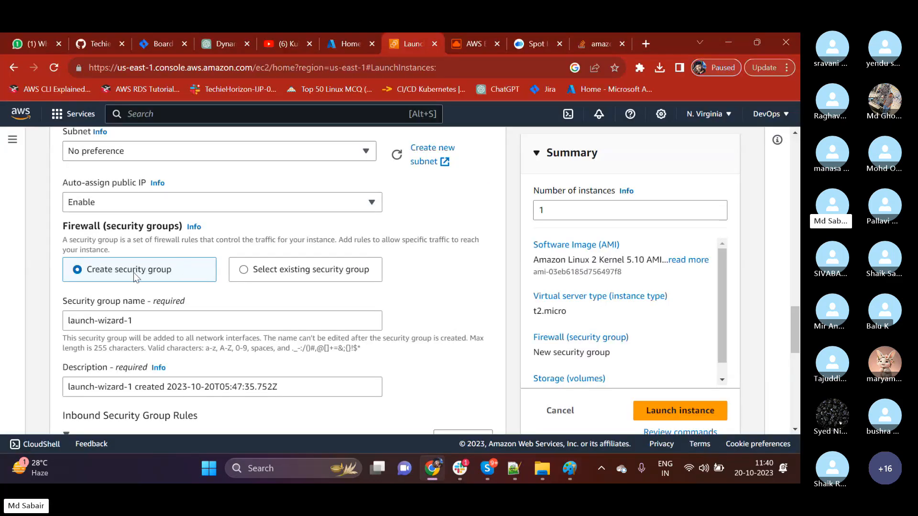
pyautogui.click(243, 271)
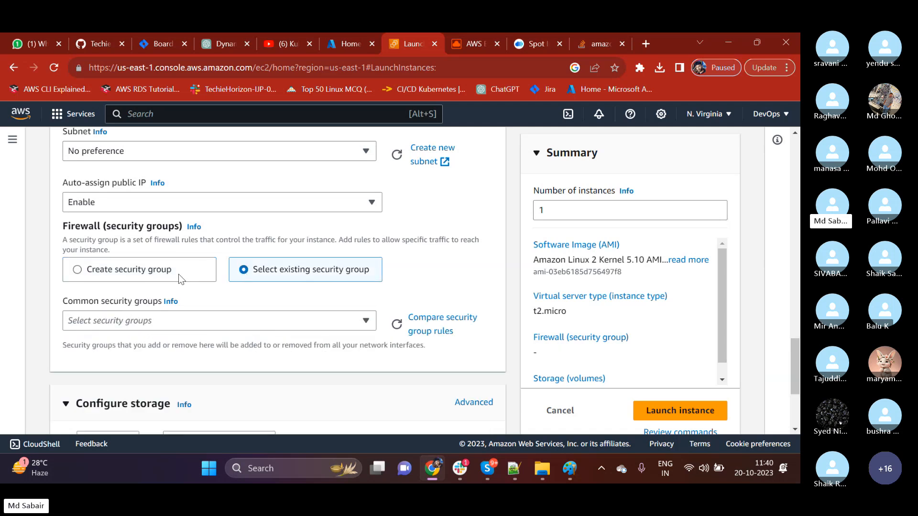
pyautogui.click(153, 273)
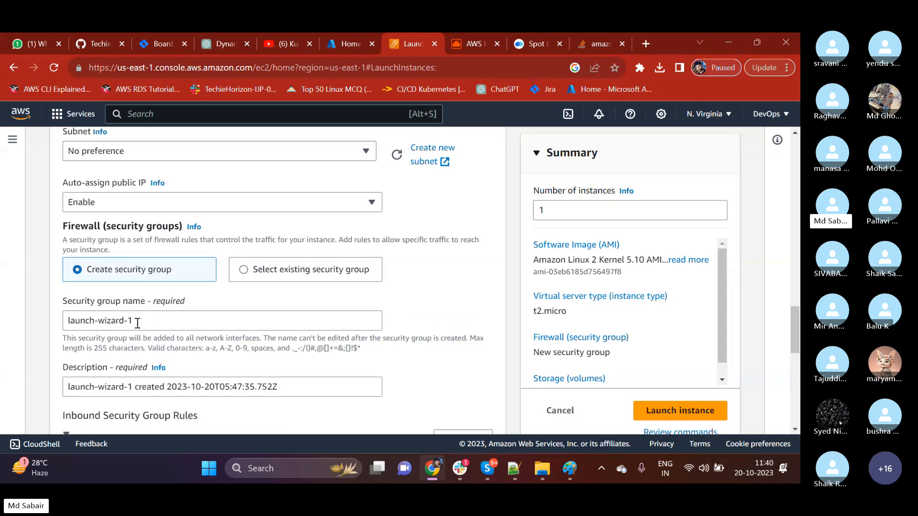
# Set the new security group's name to my-security-group.
pyautogui.moveTo(138, 323); pyautogui.dragTo(15, 326)
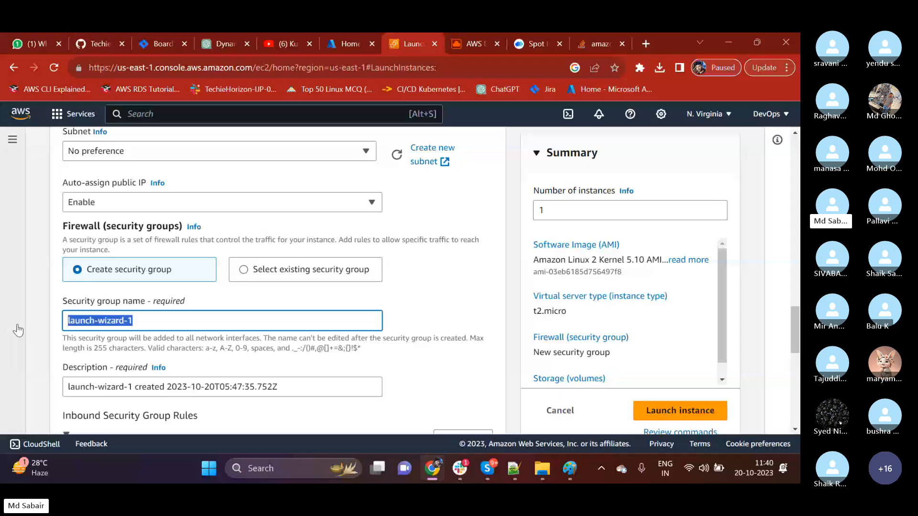
pyautogui.press('BackSpace')
pyautogui.write('First-')
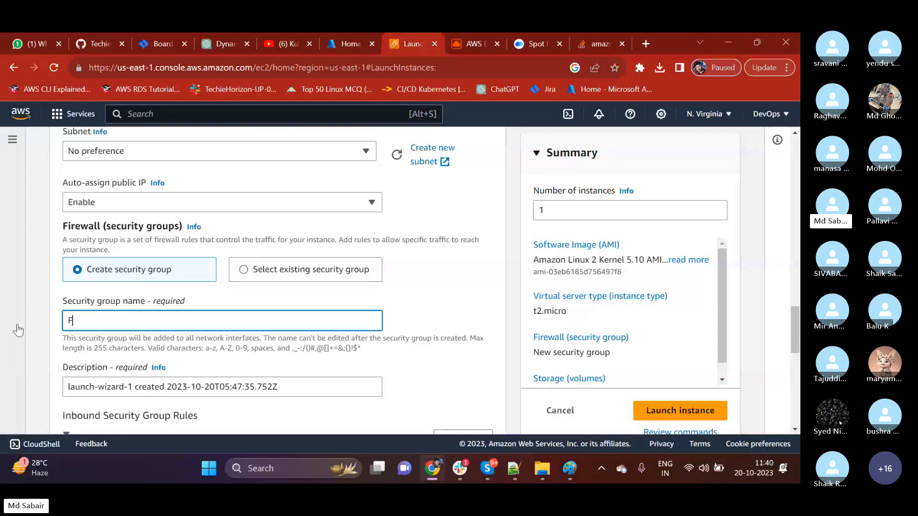
pyautogui.press('BackSpace')
pyautogui.press('BackSpace')
pyautogui.press('BackSpace')
pyautogui.press('BackSpace')
pyautogui.press('BackSpace')
pyautogui.press('BackSpace')
pyautogui.write('my-security-group')
pyautogui.press('BackSpace')
pyautogui.press('BackSpace')
pyautogui.press('BackSpace')
pyautogui.write('oup')
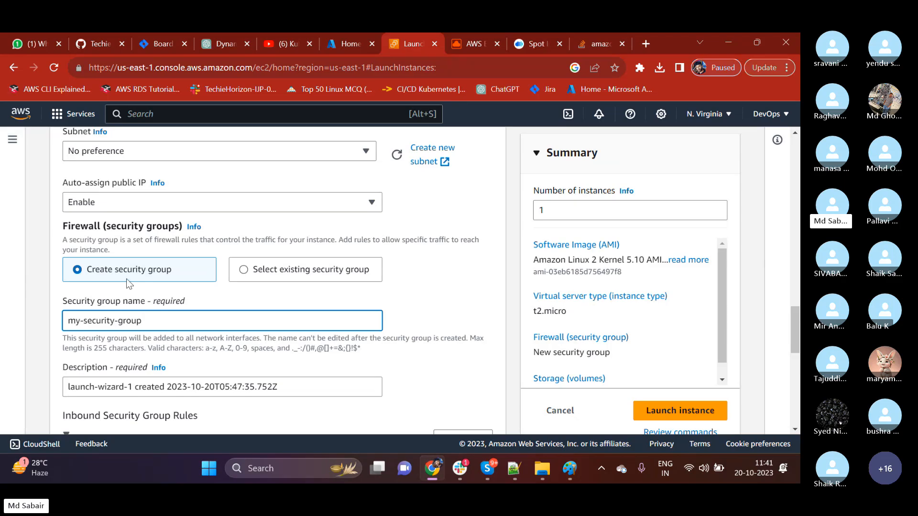
# Reselect first_server as the key pair for logging in to the instance.
pyautogui.scroll(5, 126, 279)
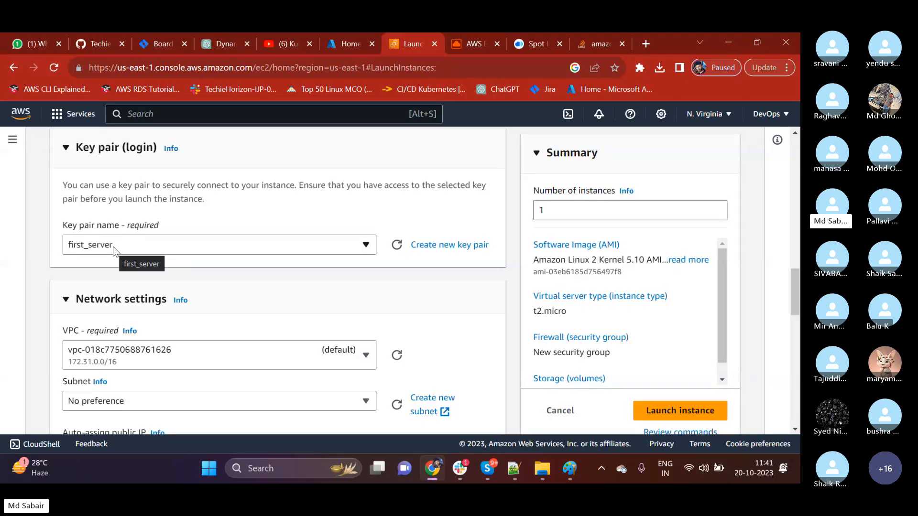
pyautogui.click(88, 247)
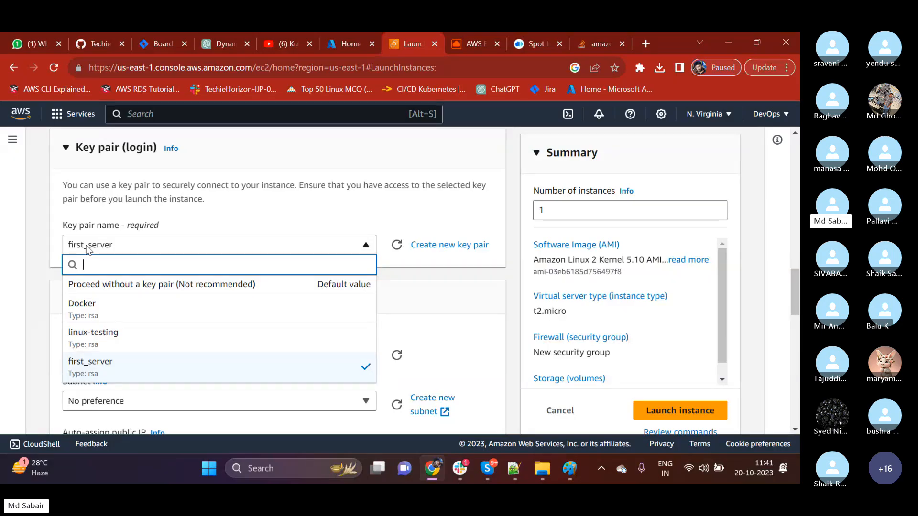
pyautogui.click(153, 365)
# Compare the security group name in the firewall settings with the SECURITy box in the Paint diagram, returning to Chrome.
pyautogui.scroll(-2, 42, 300)
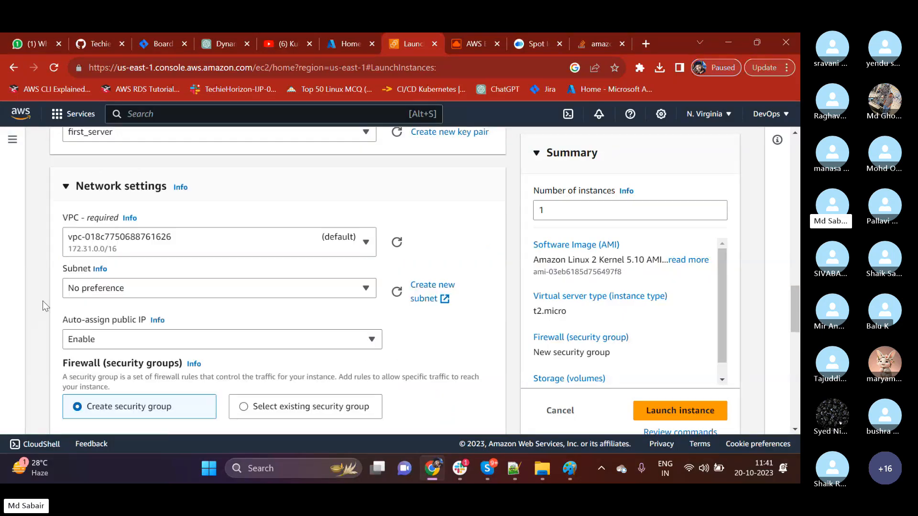
pyautogui.scroll(-3, 43, 302)
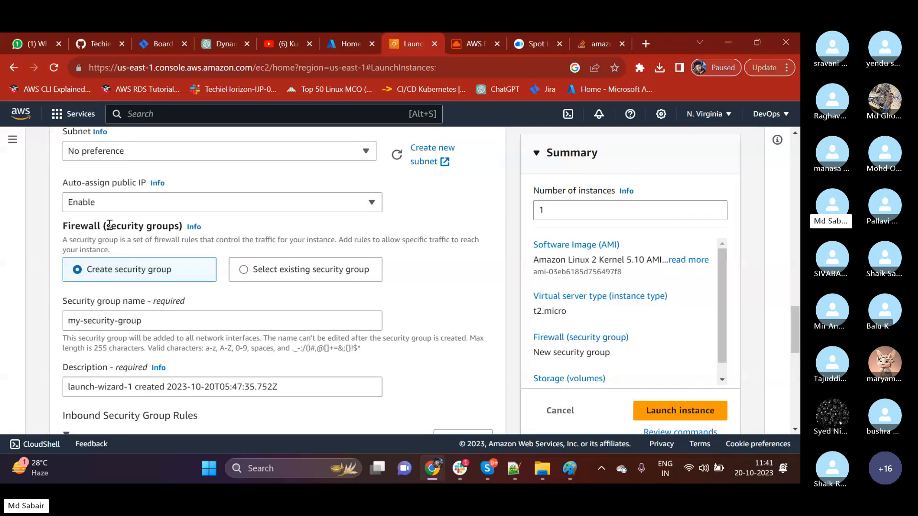
pyautogui.moveTo(151, 318); pyautogui.dragTo(48, 329)
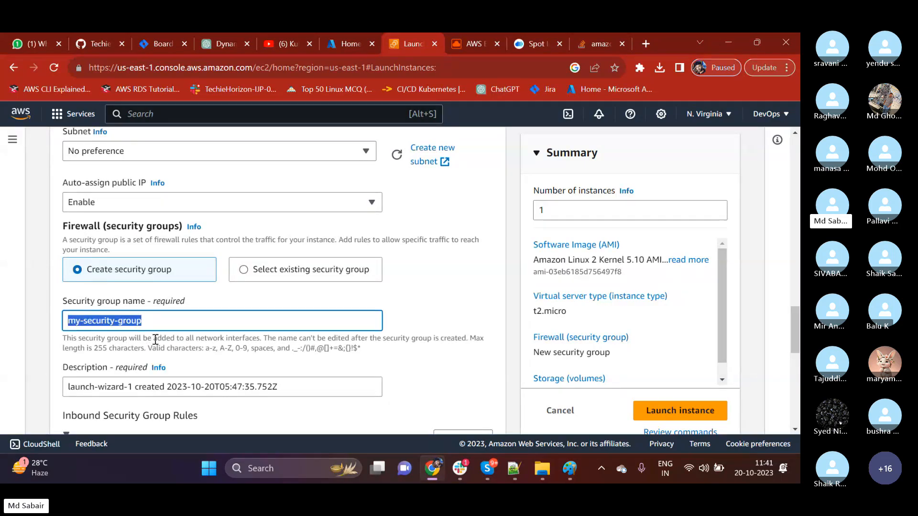
pyautogui.click(570, 468)
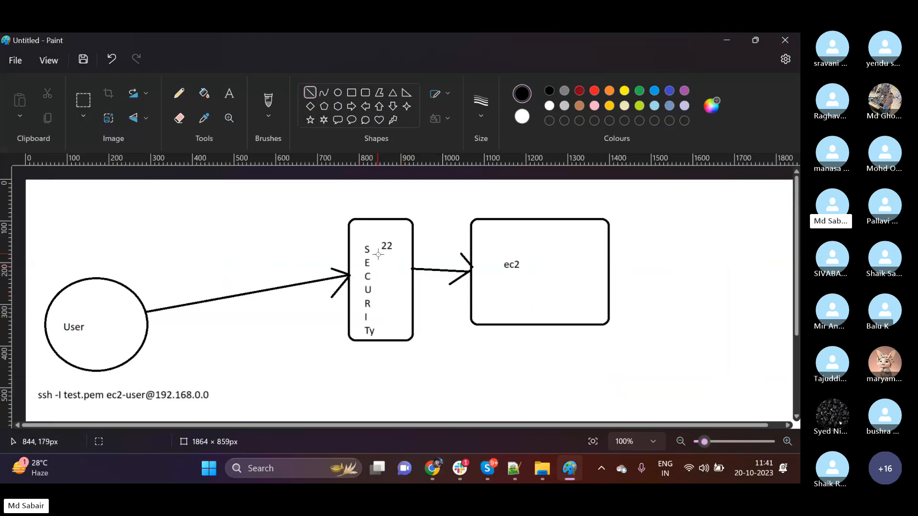
pyautogui.click(726, 40)
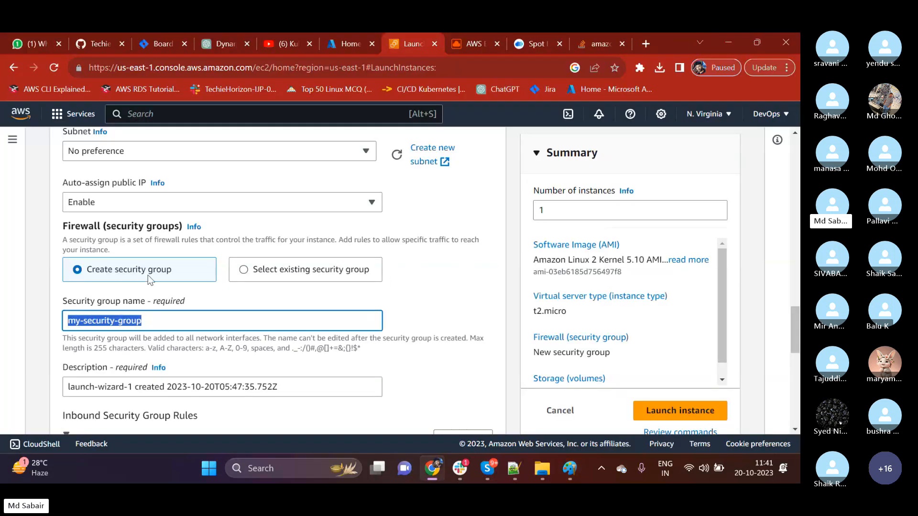
pyautogui.click(146, 324)
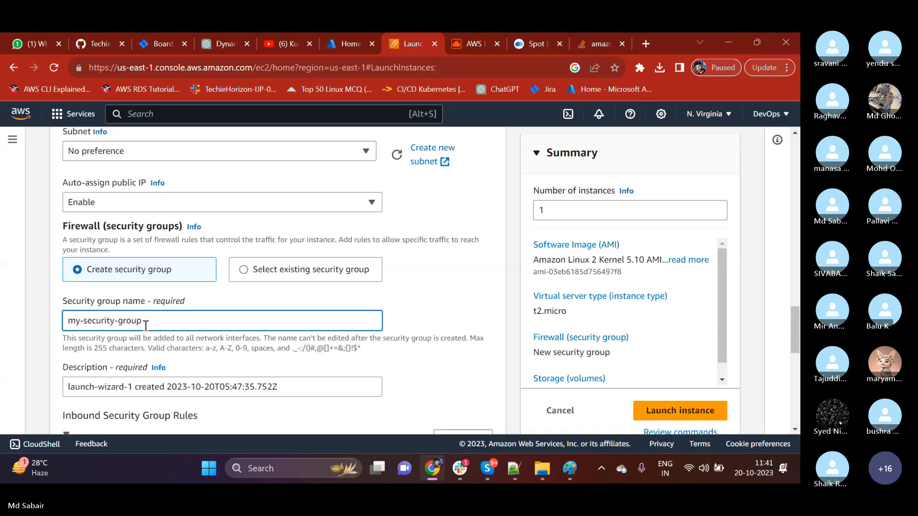
pyautogui.moveTo(143, 321); pyautogui.dragTo(61, 329)
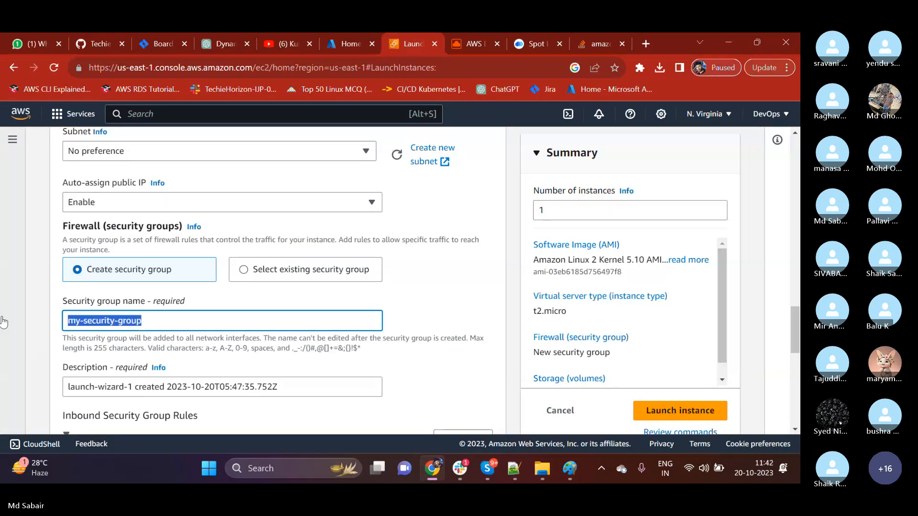
# Replace the security group's description with "Allowing specific port number".
pyautogui.click(277, 388)
pyautogui.moveTo(276, 389); pyautogui.dragTo(2, 409)
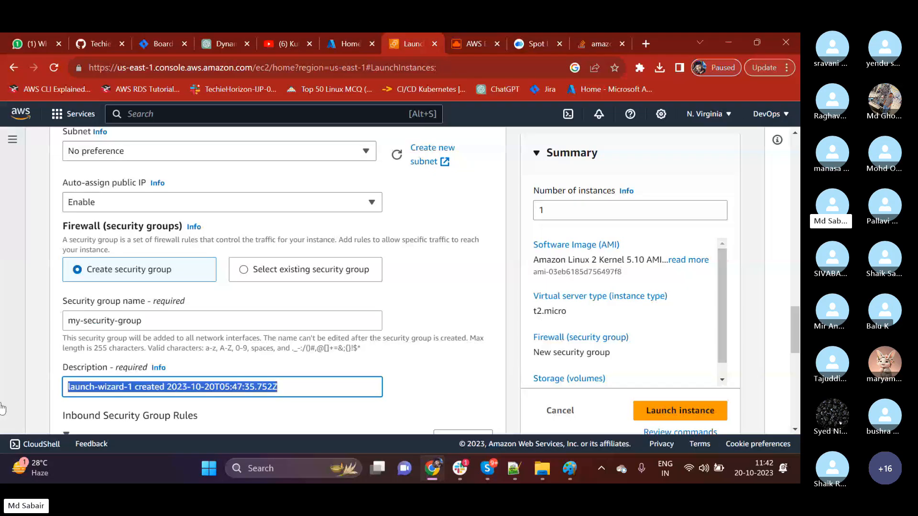
pyautogui.press('BackSpace')
pyautogui.write('my')
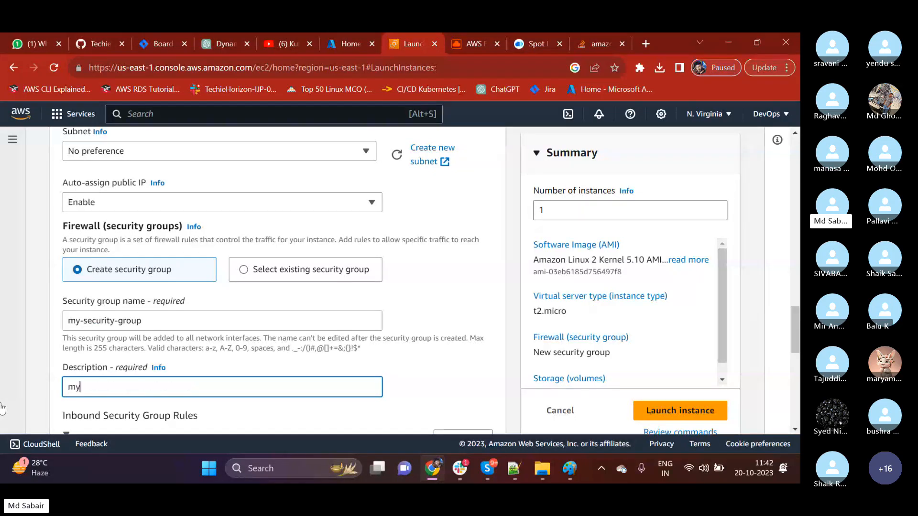
pyautogui.press('BackSpace')
pyautogui.press('BackSpace')
pyautogui.write('Allow')
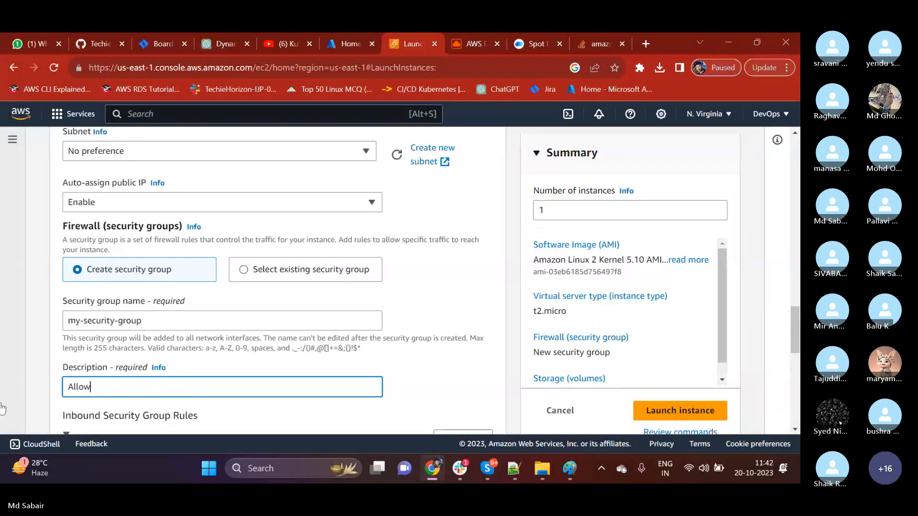
pyautogui.write('ing specific por')
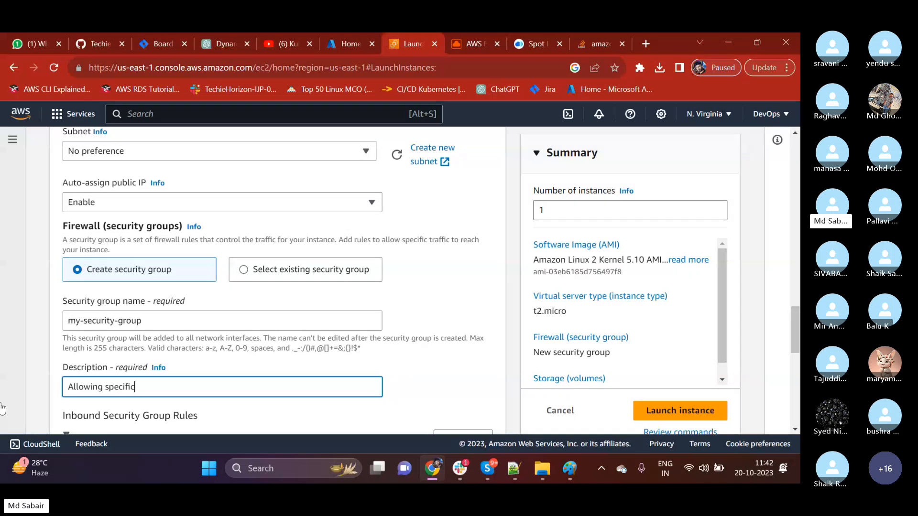
pyautogui.write('mber')
# Examine the type and port of the first inbound security group rule, keeping type ssh and source type Anywhere.
pyautogui.scroll(-2, 129, 337)
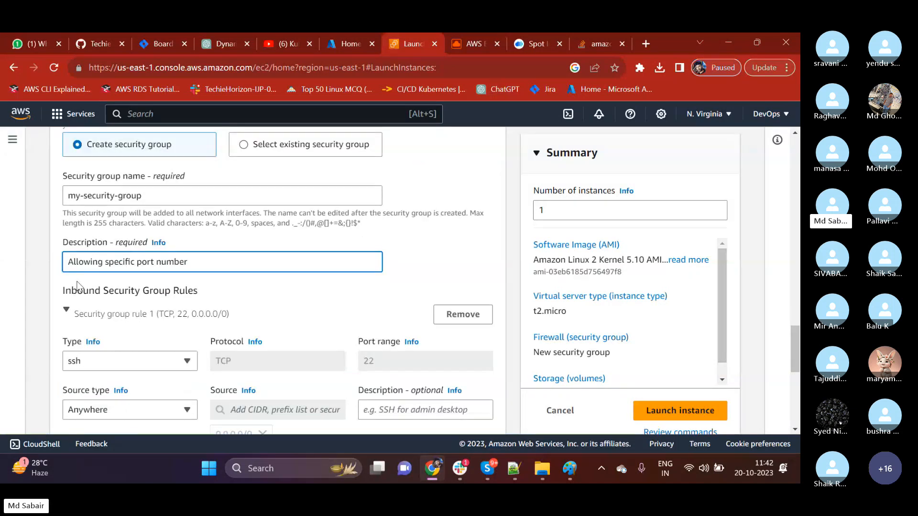
pyautogui.moveTo(112, 292); pyautogui.dragTo(209, 293)
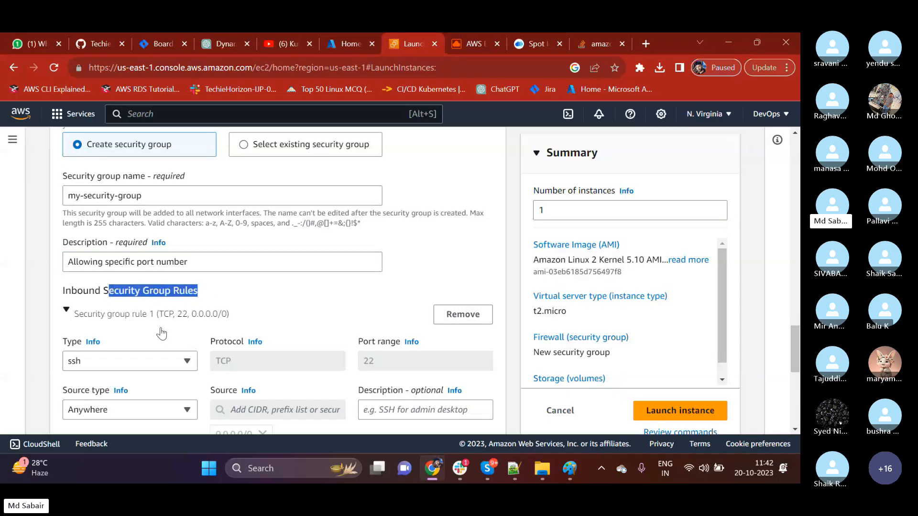
pyautogui.scroll(-1, 162, 332)
pyautogui.click(110, 298)
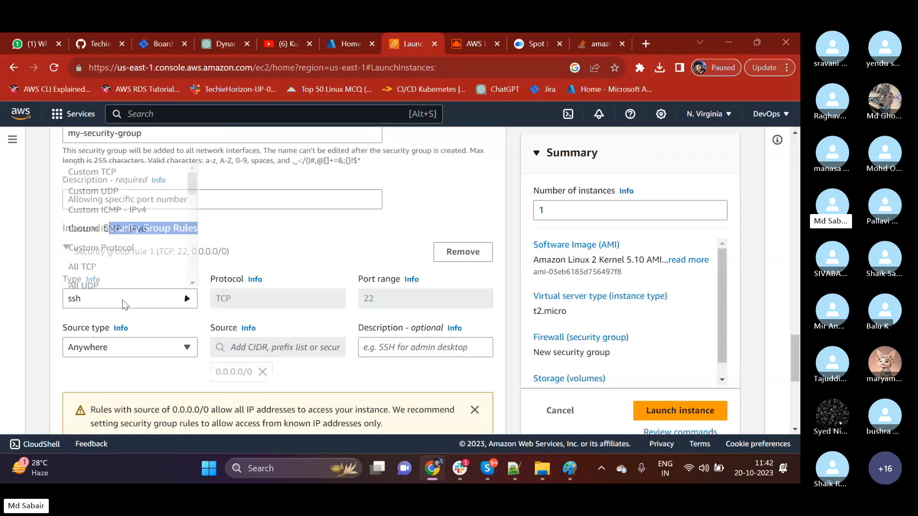
pyautogui.scroll(-4, 96, 268)
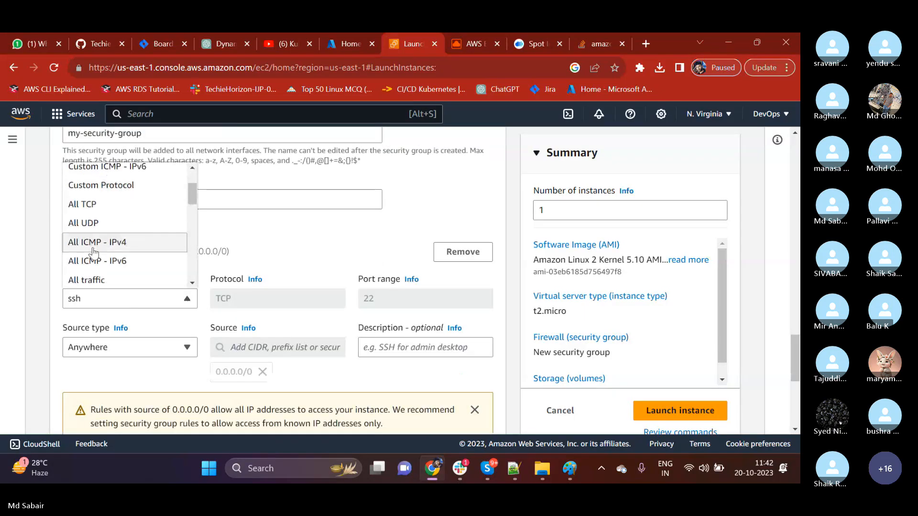
pyautogui.click(97, 177)
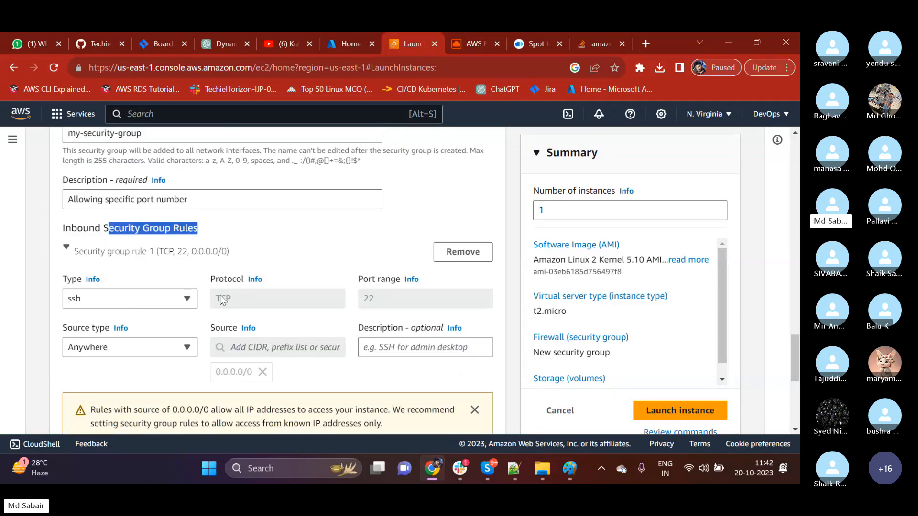
pyautogui.click(398, 297)
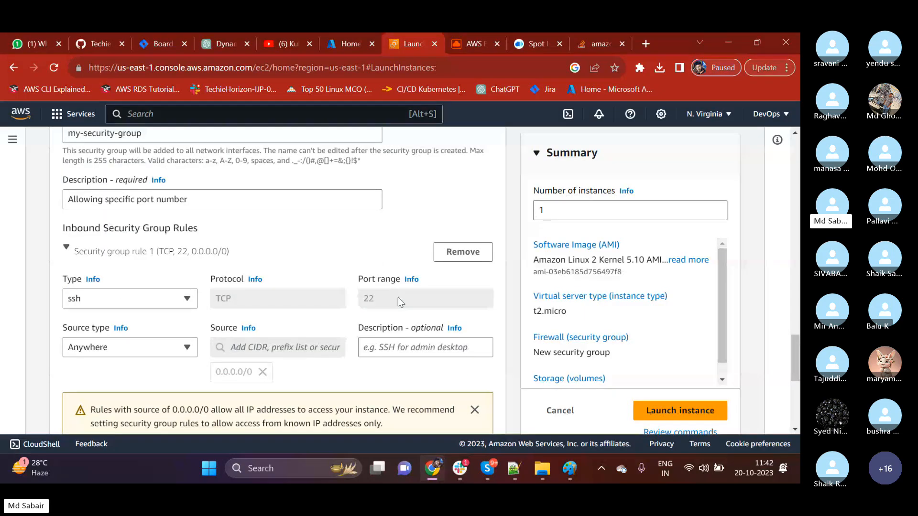
pyautogui.click(130, 344)
pyautogui.click(92, 290)
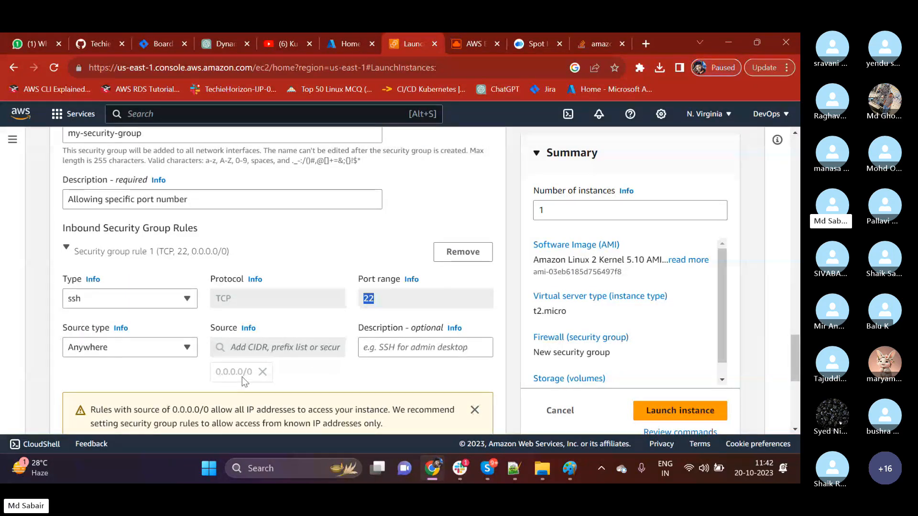
pyautogui.scroll(-1, 240, 373)
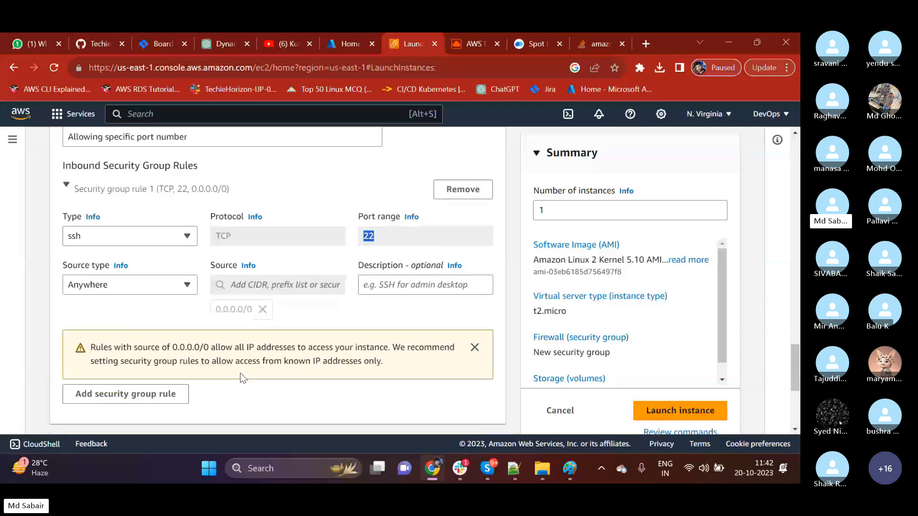
# Add a second inbound security group rule and remove it again.
pyautogui.scroll(-2, 205, 372)
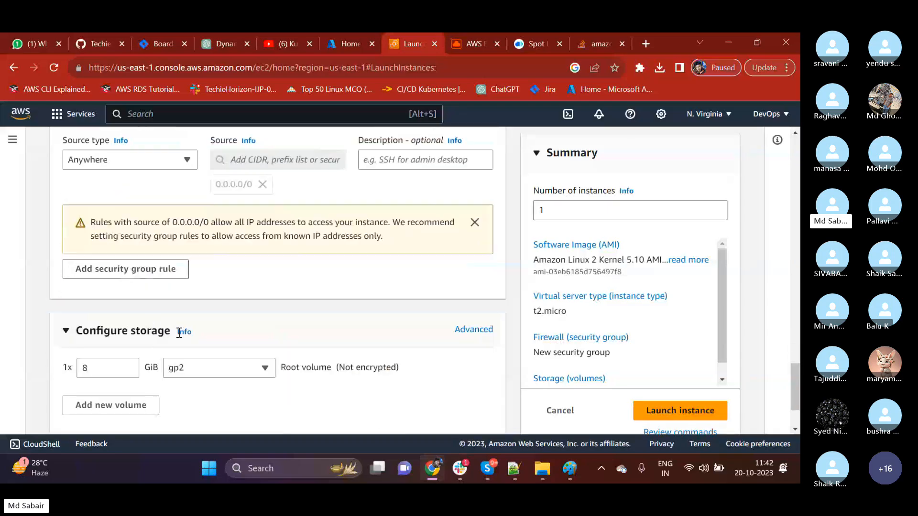
pyautogui.click(138, 268)
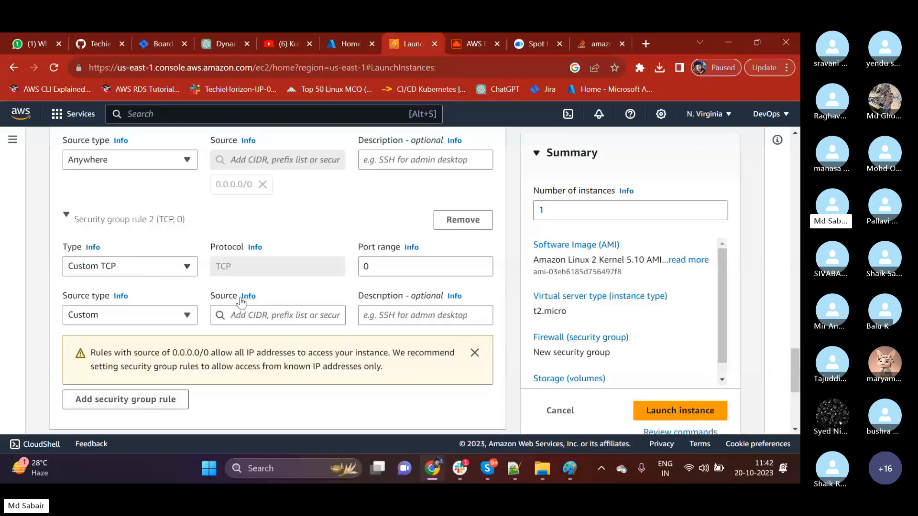
pyautogui.scroll(-2, 235, 329)
pyautogui.scroll(3, 235, 331)
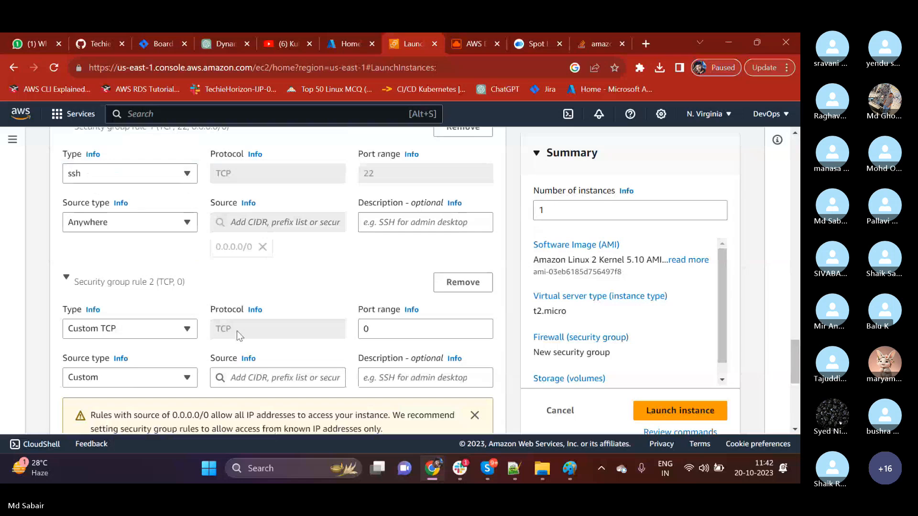
pyautogui.click(467, 286)
pyautogui.scroll(2, 260, 287)
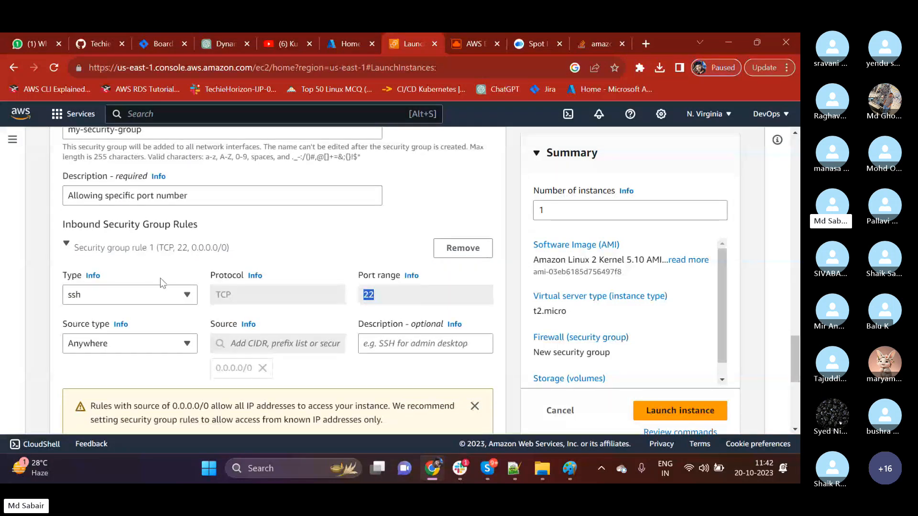
pyautogui.scroll(-1, 160, 277)
pyautogui.scroll(-2, 160, 278)
pyautogui.scroll(2, 160, 278)
pyautogui.scroll(2, 181, 272)
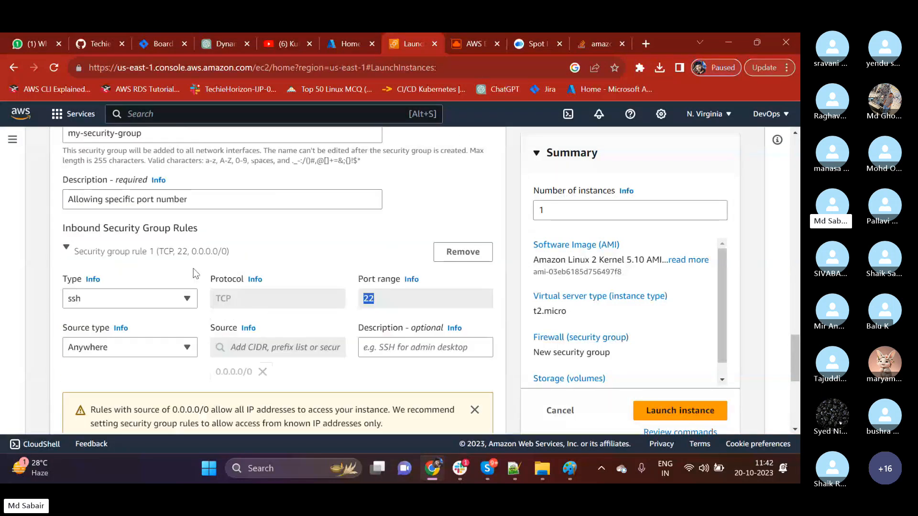
# Switch to Paint and draw a rounded rectangle about 117 × 240 px beside the ec2 box.
pyautogui.scroll(-2, 193, 269)
pyautogui.scroll(-4, 194, 270)
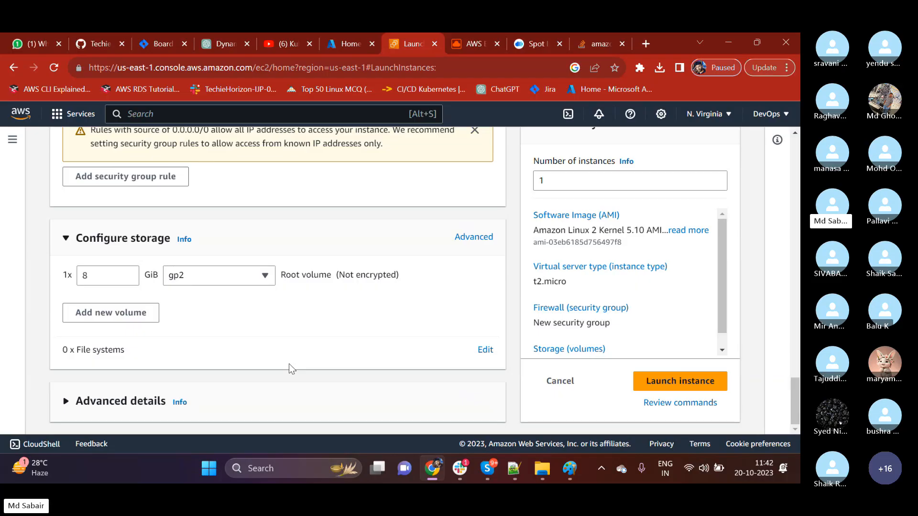
pyautogui.click(570, 469)
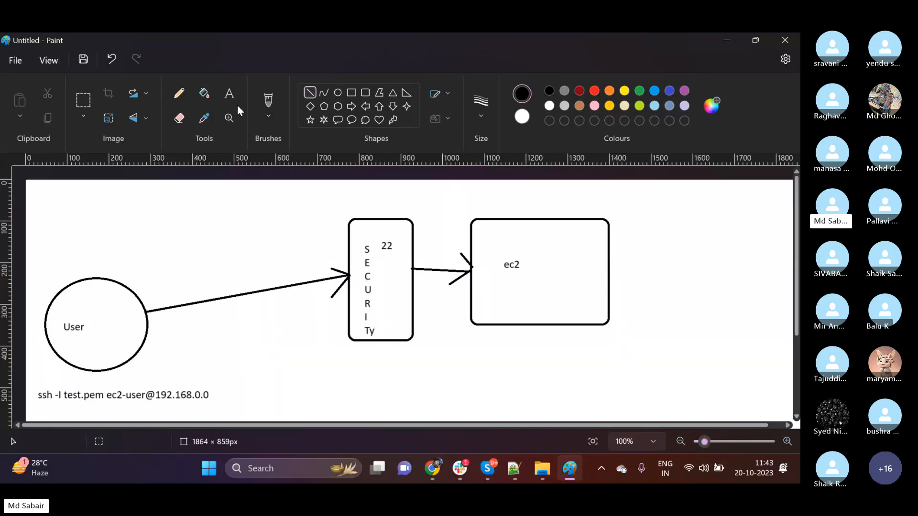
pyautogui.click(227, 95)
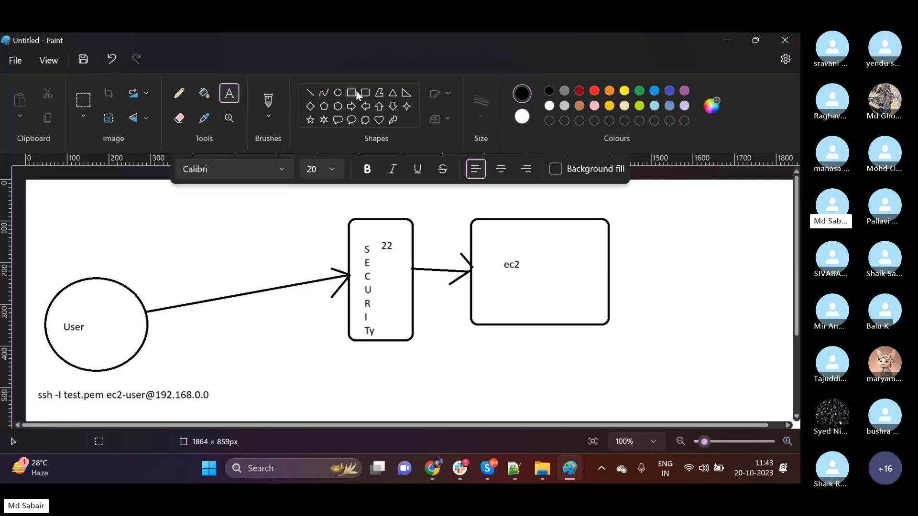
pyautogui.click(365, 93)
pyautogui.moveTo(643, 224); pyautogui.dragTo(692, 322)
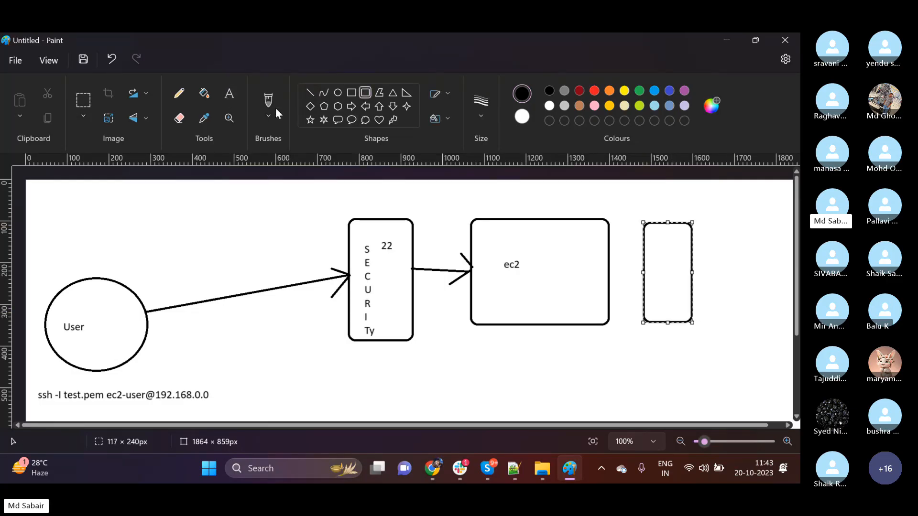
# Label the new rounded rectangle beside the ec2 box "10 GB" on two lines.
pyautogui.click(229, 93)
pyautogui.click(653, 242)
pyautogui.write('10')
pyautogui.press('Return')
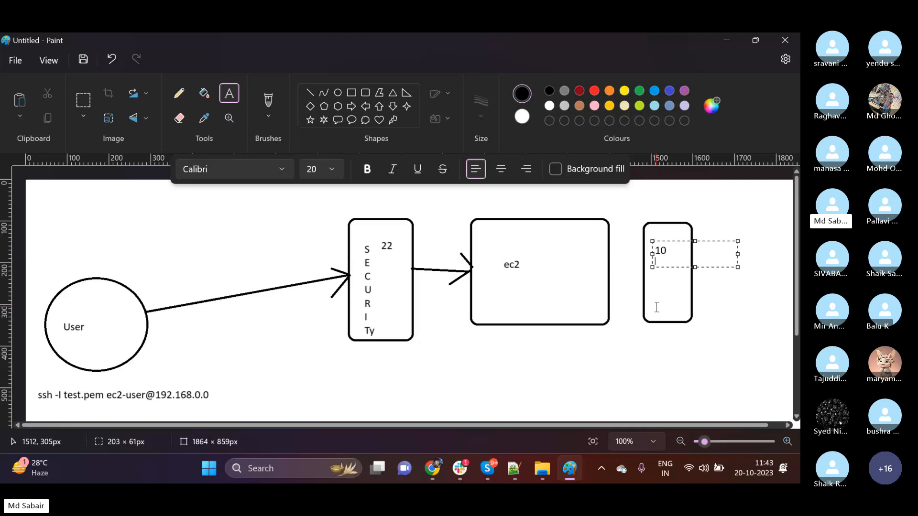
pyautogui.write('GB')
pyautogui.click(657, 307)
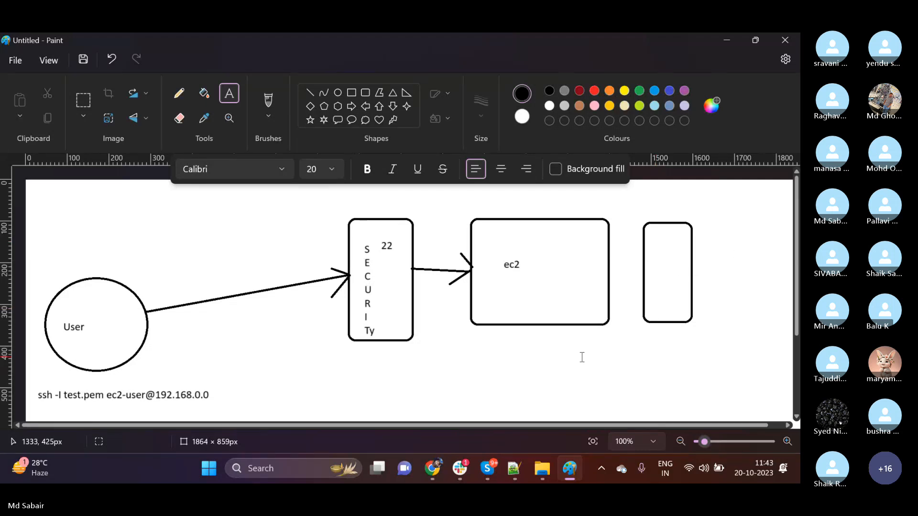
# Draw a line arrow from the ec2 box to the 10 GB box.
pyautogui.click(308, 92)
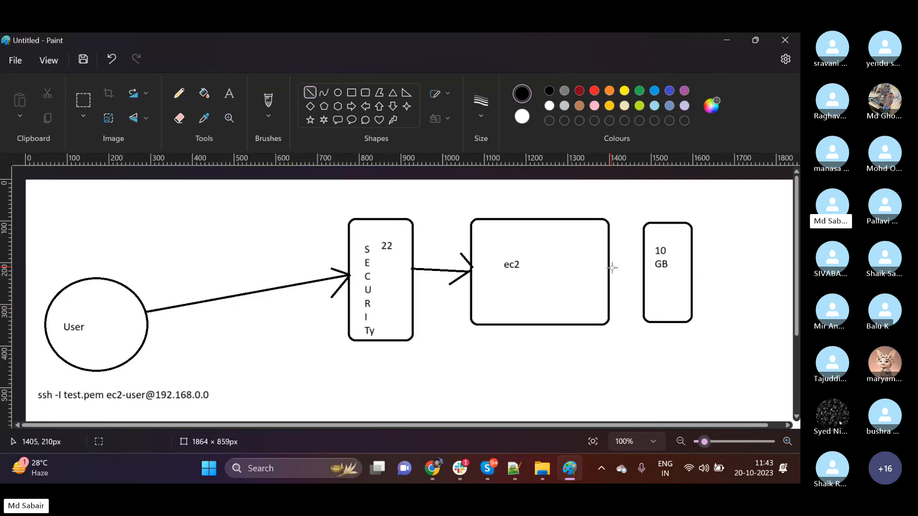
pyautogui.moveTo(610, 263)
pyautogui.mouseDown()
pyautogui.moveTo(644, 263)
pyautogui.moveTo(634, 279)
pyautogui.mouseUp()
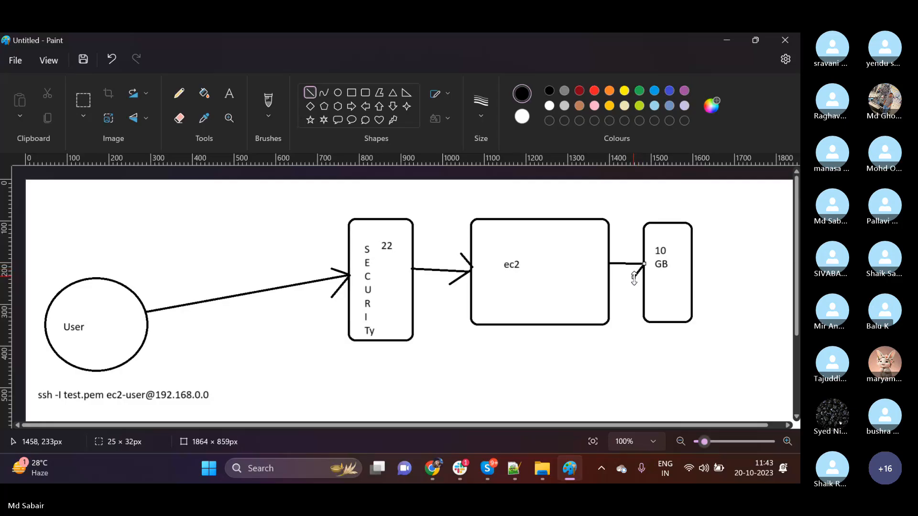
pyautogui.moveTo(629, 245); pyautogui.dragTo(644, 263)
# Return to Chrome and set the root volume's size to 10 GiB in the advanced storage settings.
pyautogui.click(436, 472)
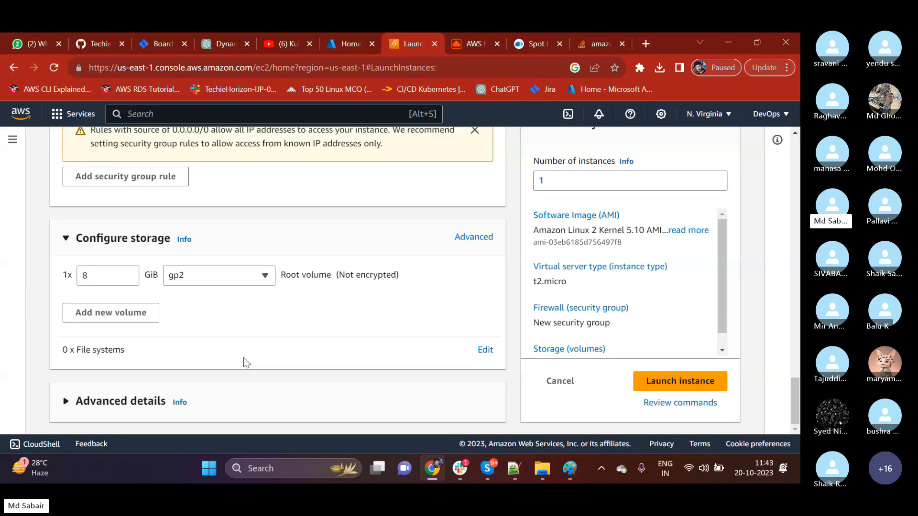
pyautogui.click(99, 274)
pyautogui.press('BackSpace')
pyautogui.write('1')
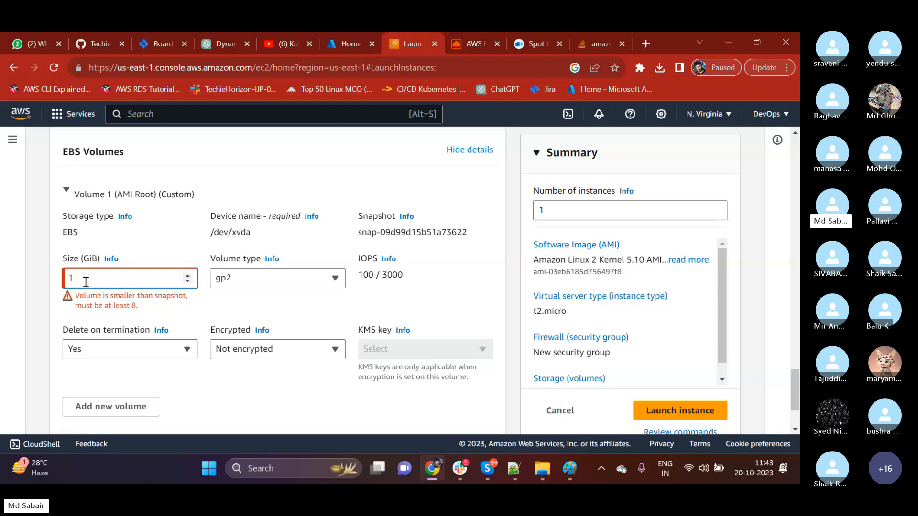
pyautogui.write('0')
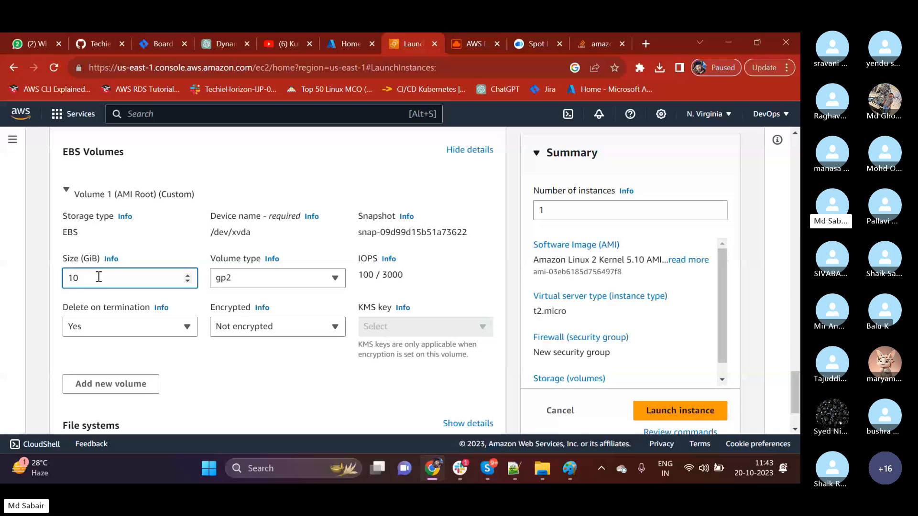
# Show the file system options of the storage section and hide them again.
pyautogui.scroll(-2, 106, 283)
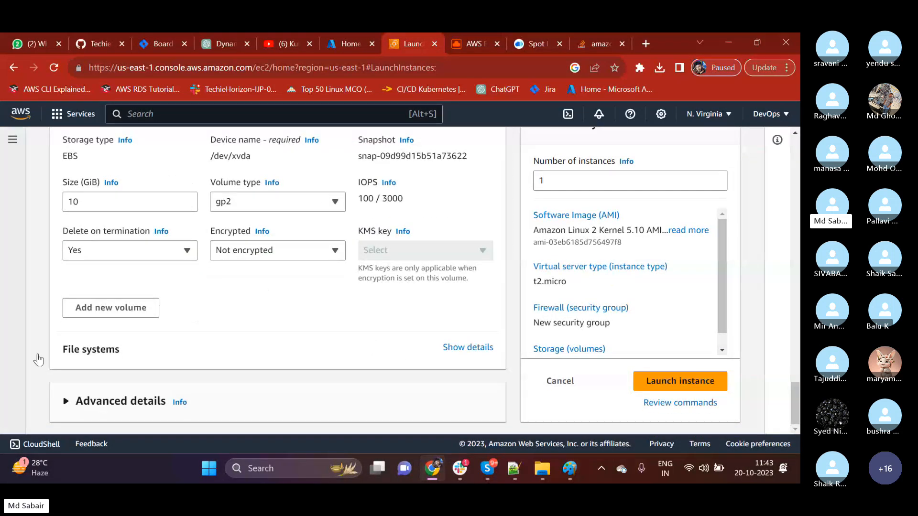
pyautogui.click(458, 350)
pyautogui.scroll(-2, 335, 315)
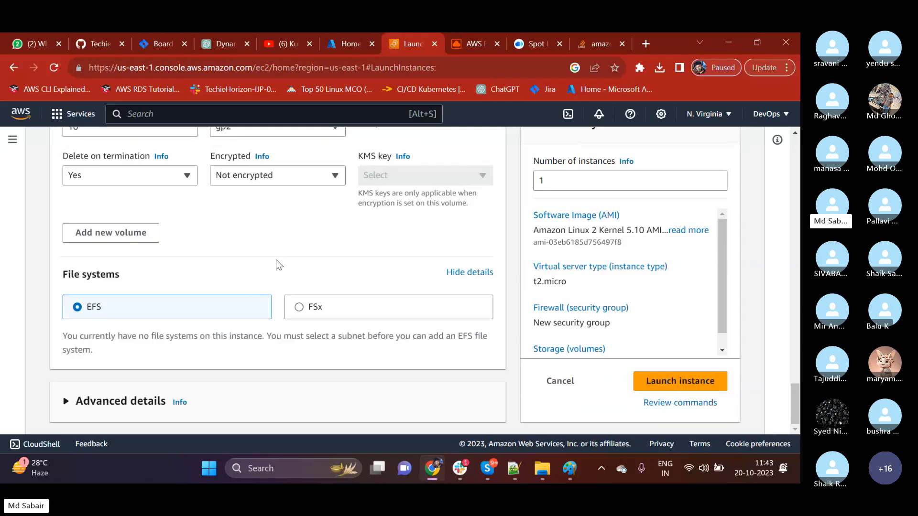
pyautogui.click(470, 272)
pyautogui.scroll(3, 206, 301)
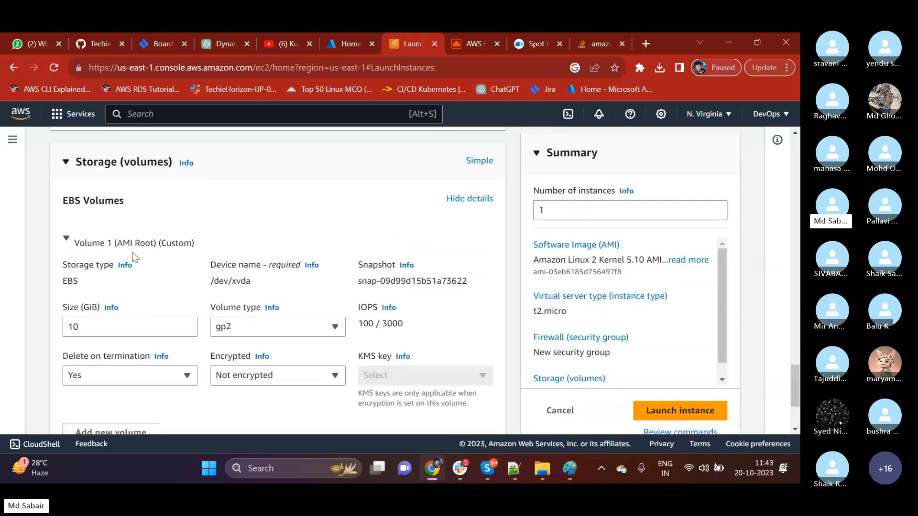
# Review the storage volume settings, then open the help information for storage volumes and close it.
pyautogui.scroll(-1, 654, 347)
pyautogui.scroll(-1, 502, 340)
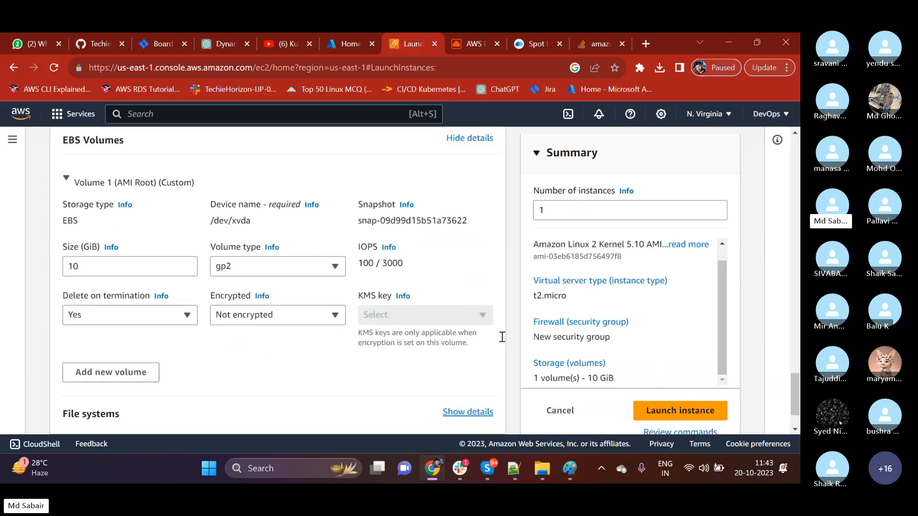
pyautogui.scroll(-1, 147, 344)
pyautogui.scroll(2, 148, 343)
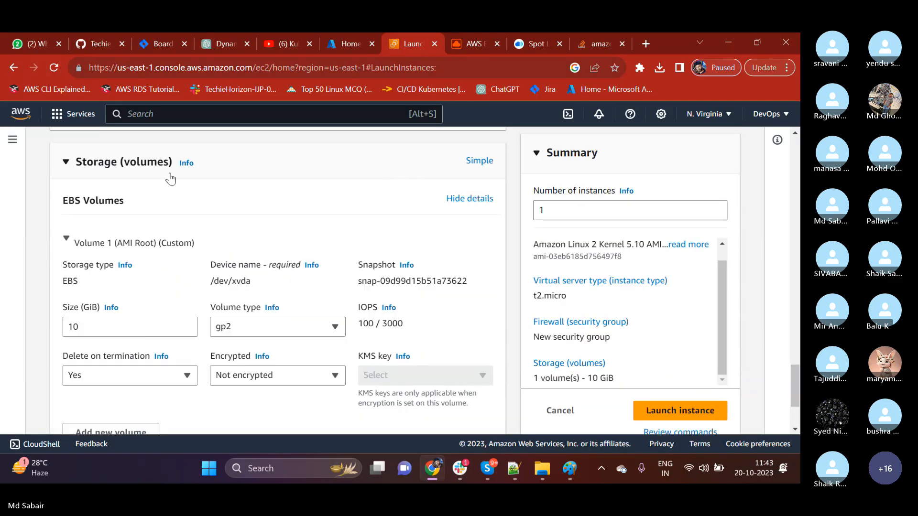
pyautogui.click(186, 164)
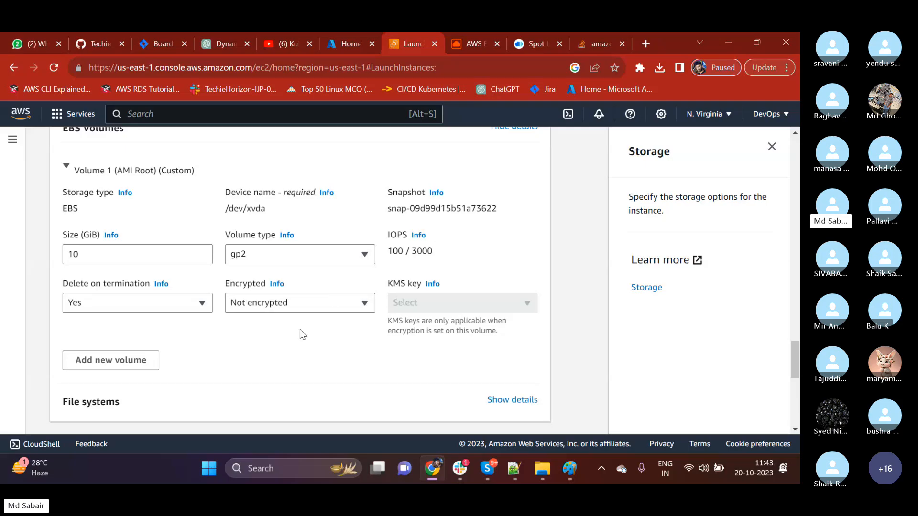
pyautogui.click(772, 146)
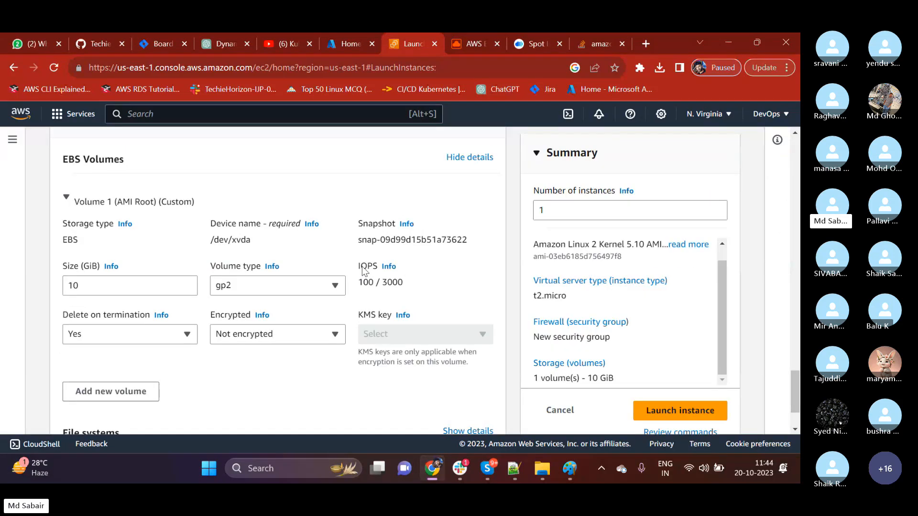
# Switch the storage section to the simple view and back to the advanced view.
pyautogui.scroll(4, 168, 287)
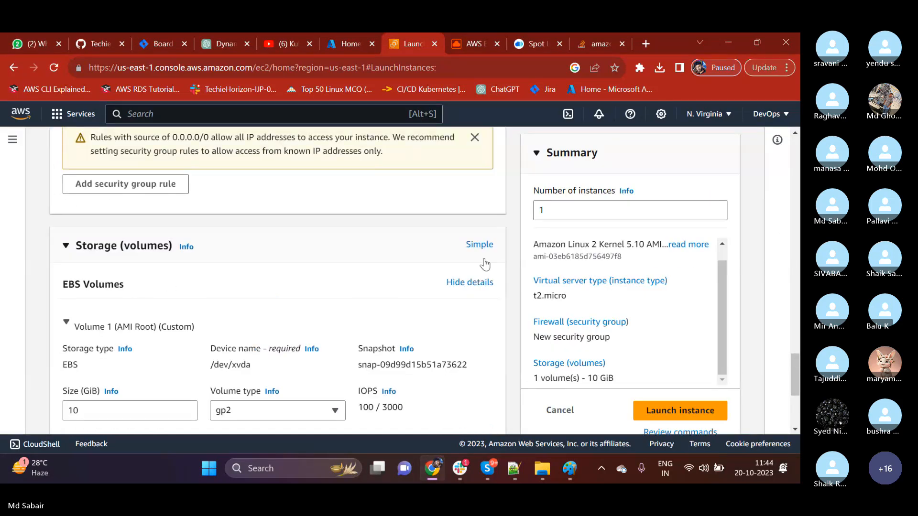
pyautogui.click(479, 245)
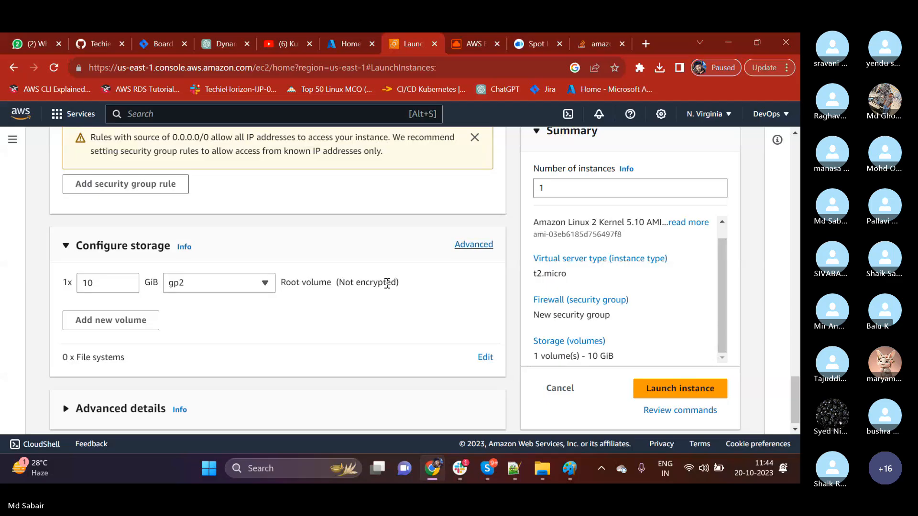
pyautogui.click(474, 246)
pyautogui.scroll(-2, 195, 319)
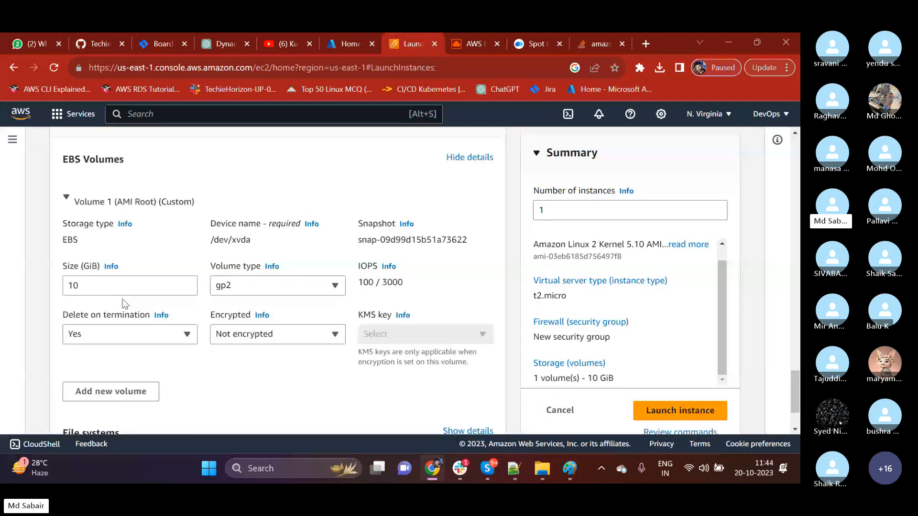
# Examine the size, storage type and device name of the root EBS volume.
pyautogui.moveTo(102, 288); pyautogui.dragTo(68, 283)
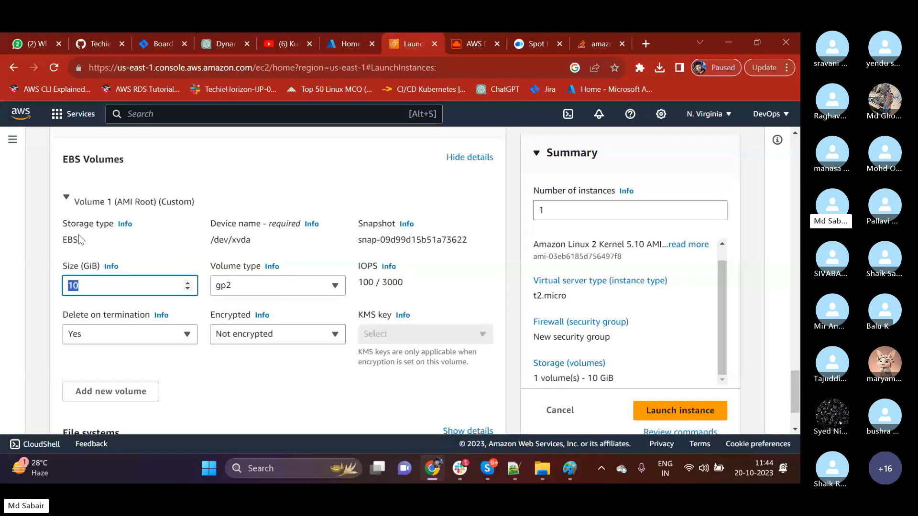
pyautogui.moveTo(82, 240); pyautogui.dragTo(46, 236)
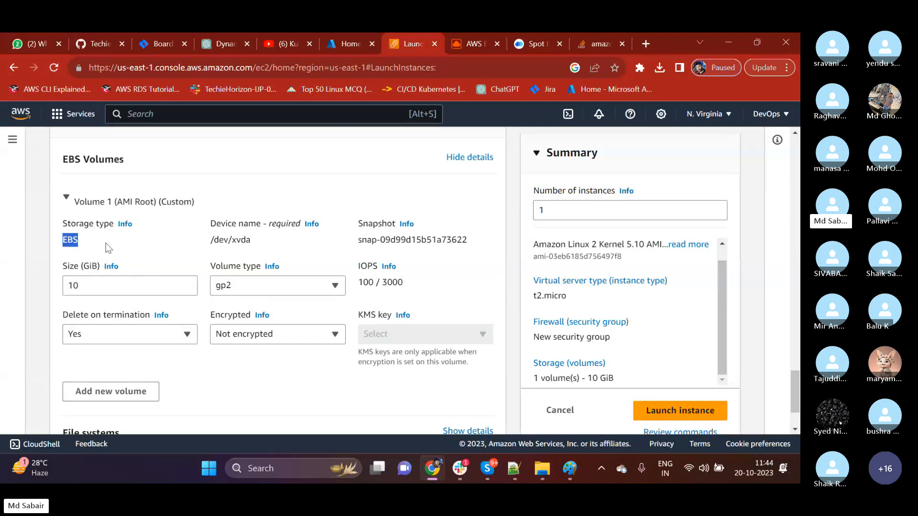
pyautogui.moveTo(252, 241); pyautogui.dragTo(206, 271)
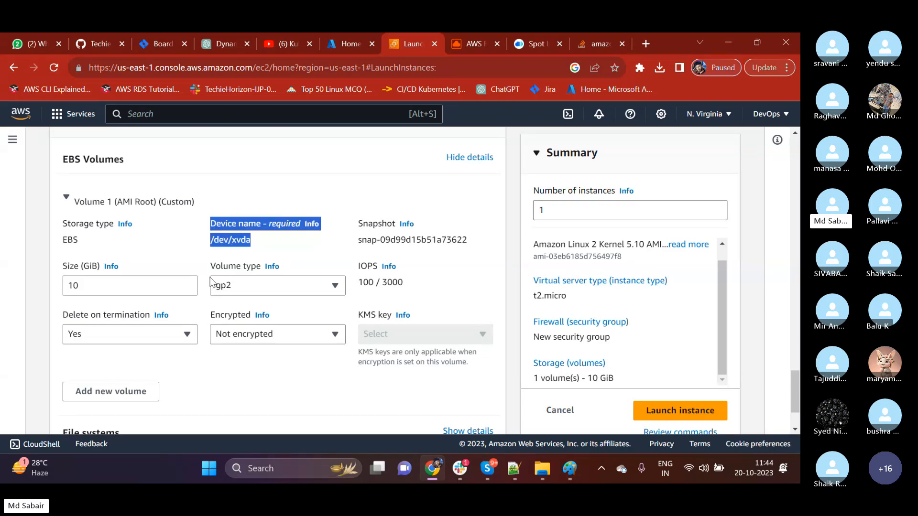
pyautogui.click(229, 289)
pyautogui.click(200, 235)
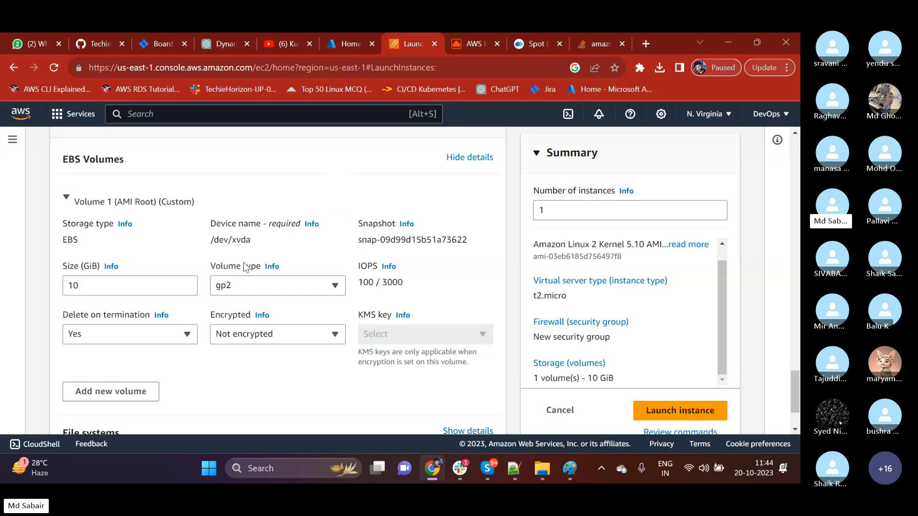
# Review the available volume types for the root EBS volume, keeping gp2 selected.
pyautogui.click(282, 293)
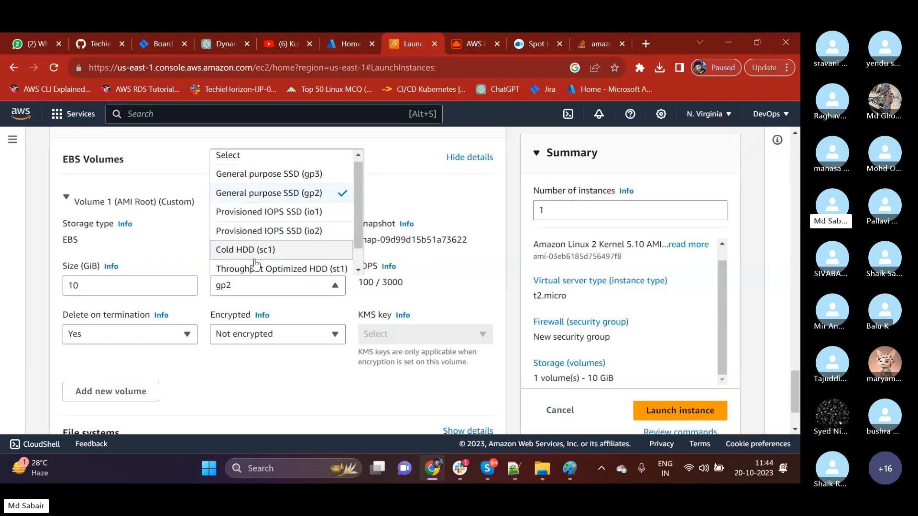
pyautogui.scroll(-1, 287, 251)
pyautogui.scroll(-1, 282, 265)
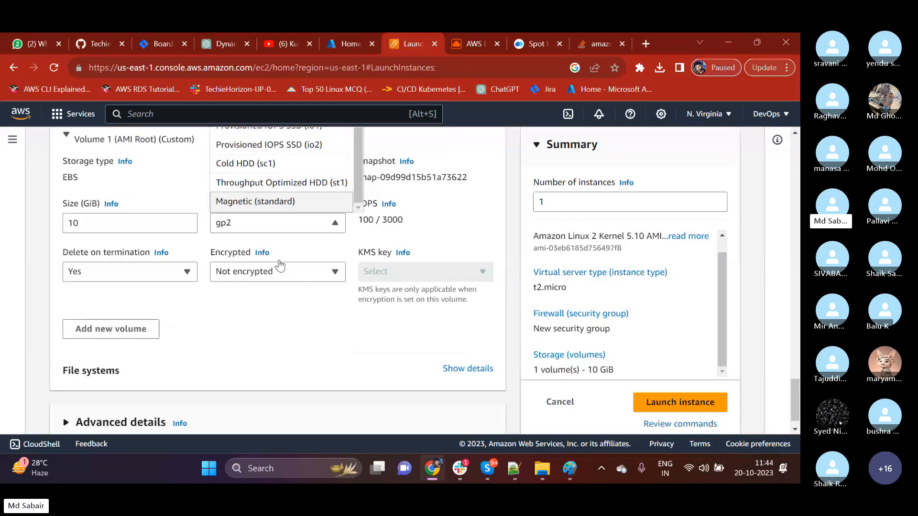
pyautogui.scroll(1, 281, 265)
pyautogui.scroll(2, 240, 253)
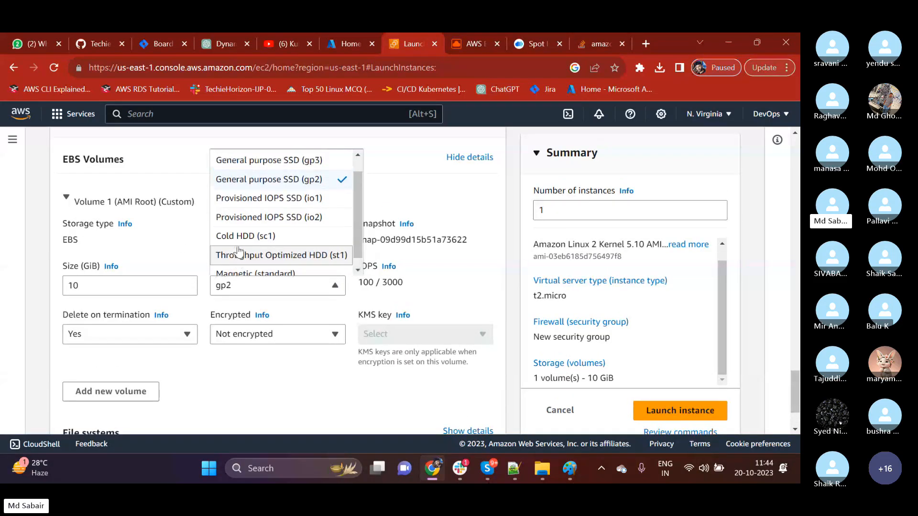
pyautogui.scroll(2, 241, 253)
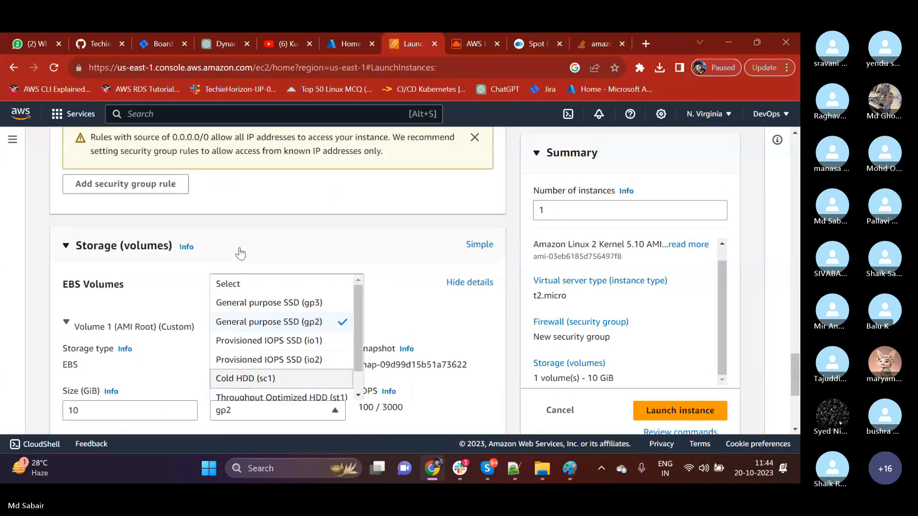
pyautogui.scroll(-2, 241, 254)
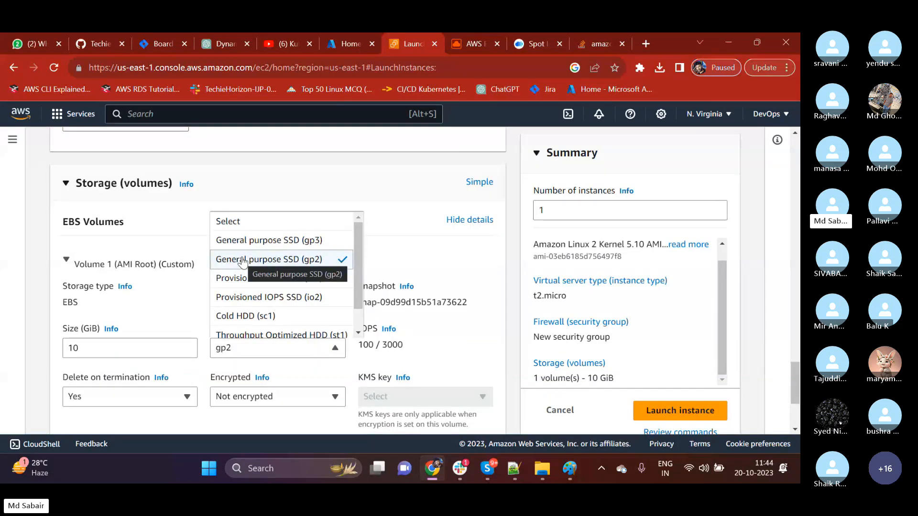
pyautogui.click(190, 300)
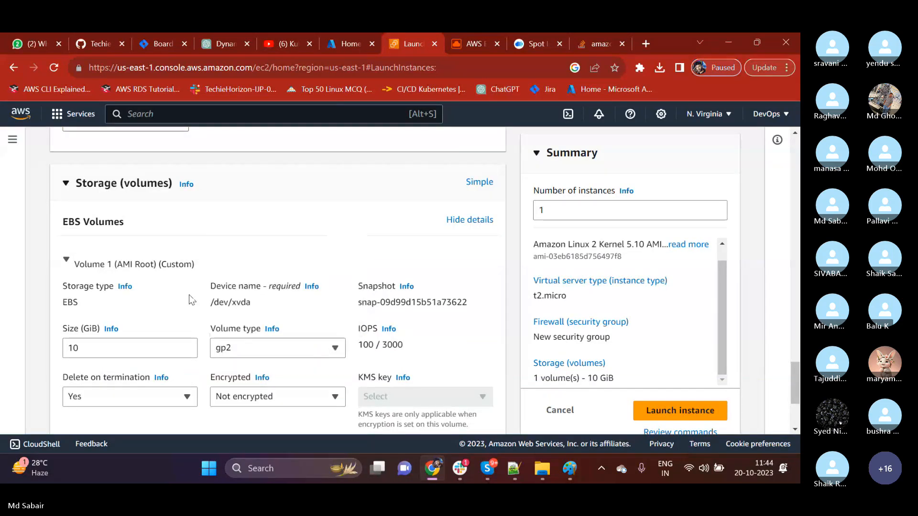
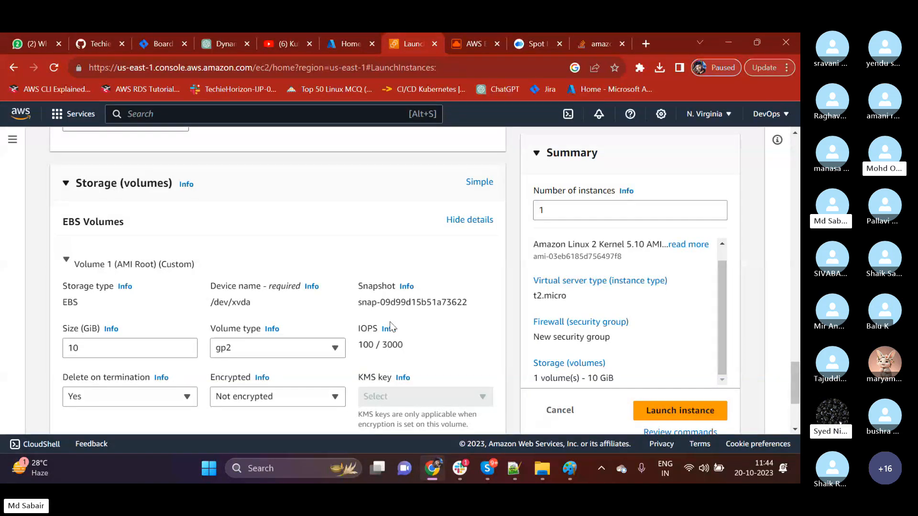
# Switch to Notepad++ and add the heading "Elastic block storag:" below the VM notes, leaving two blank lines above it.
pyautogui.moveTo(358, 328); pyautogui.dragTo(377, 330)
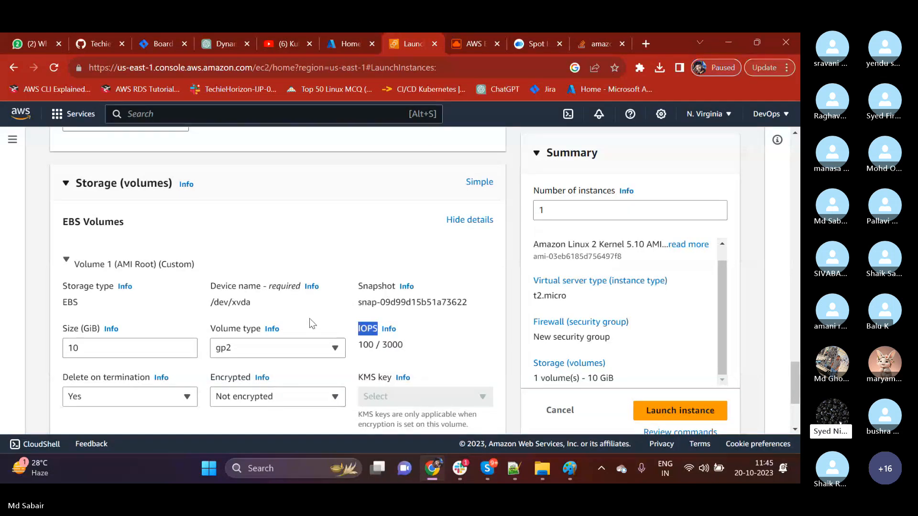
pyautogui.click(514, 469)
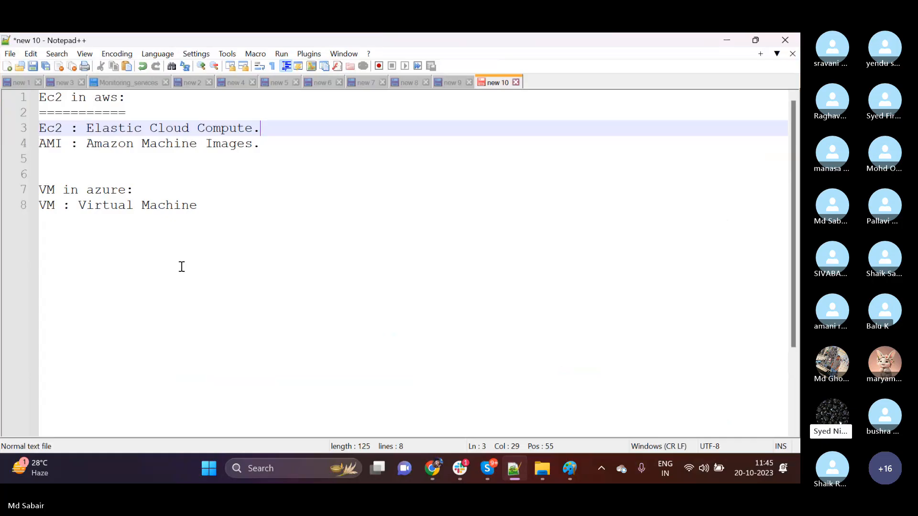
pyautogui.click(209, 216)
pyautogui.press('Return')
pyautogui.press('Return')
pyautogui.press('Return')
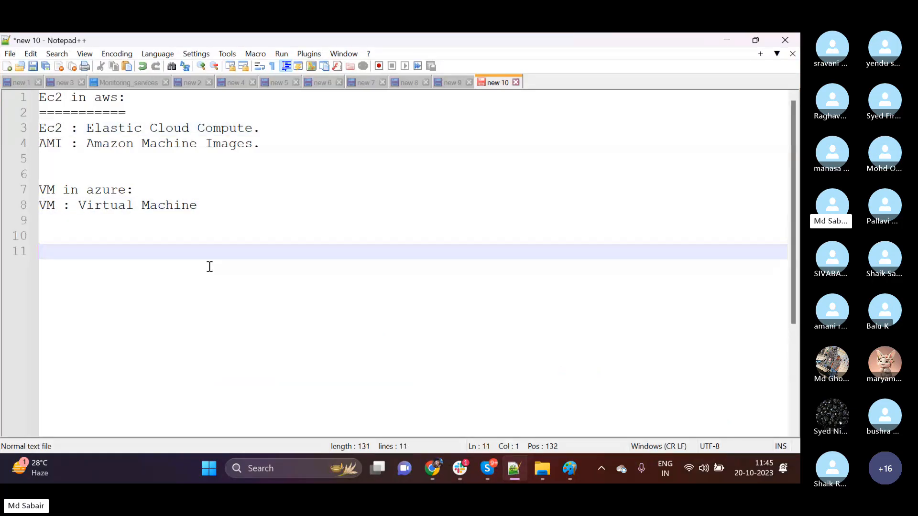
pyautogui.write('EBS')
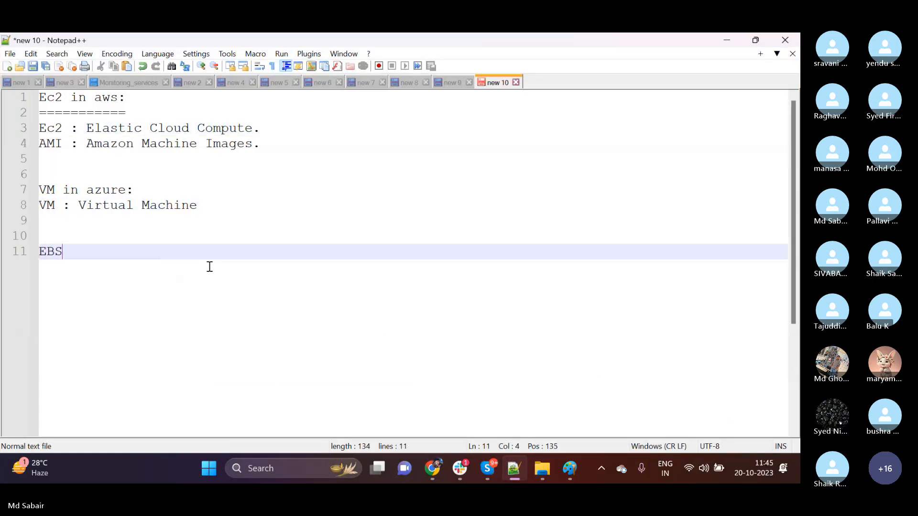
pyautogui.press('BackSpace')
pyautogui.press('BackSpace')
pyautogui.write('lari')
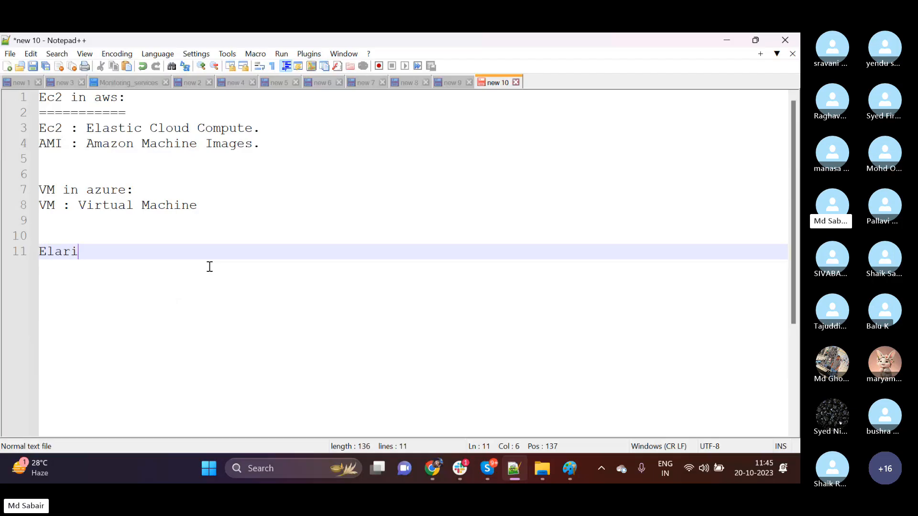
pyautogui.press('BackSpace')
pyautogui.press('BackSpace')
pyautogui.write('sti')
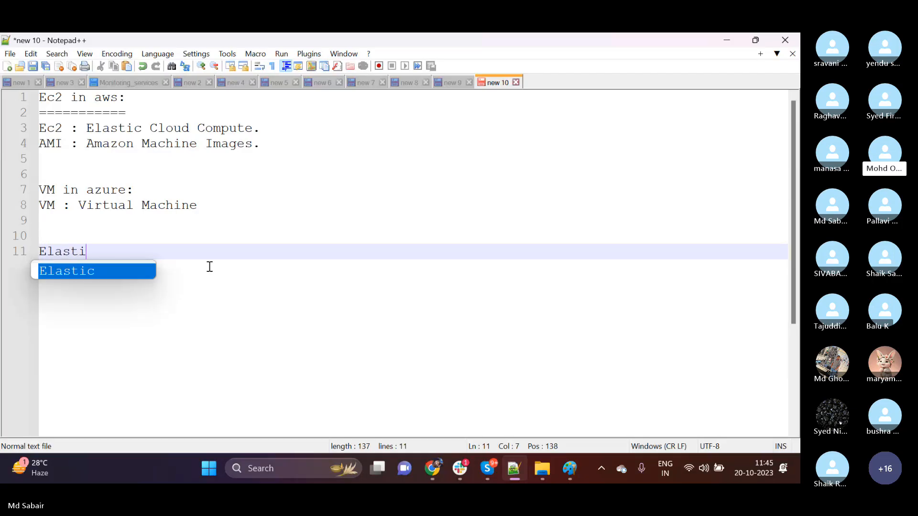
pyautogui.write('c vil')
pyautogui.press('BackSpace')
pyautogui.press('BackSpace')
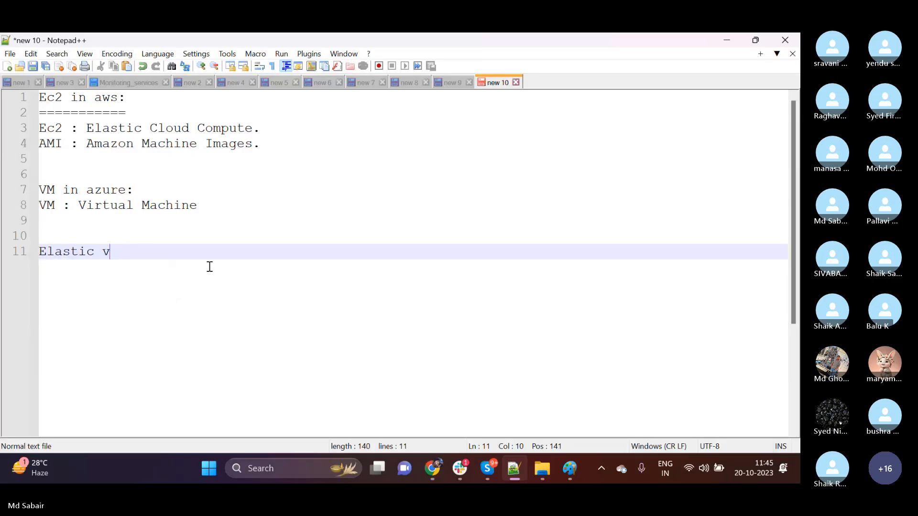
pyautogui.write('olu')
pyautogui.press('BackSpace')
pyautogui.press('BackSpace')
pyautogui.press('BackSpace')
pyautogui.press('BackSpace')
pyautogui.write('v')
pyautogui.press('BackSpace')
pyautogui.write('block sto')
pyautogui.write(':')
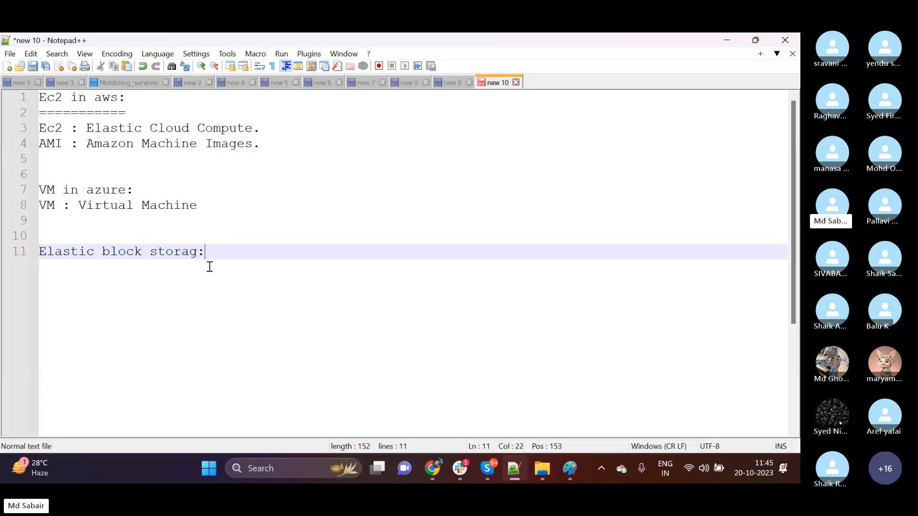
# List the storage types under the Elastic block storage heading as "1) HDD", "2) SSD" and "3) magnetic".
pyautogui.press('Return')
pyautogui.press('Return')
pyautogui.write('1) HD')
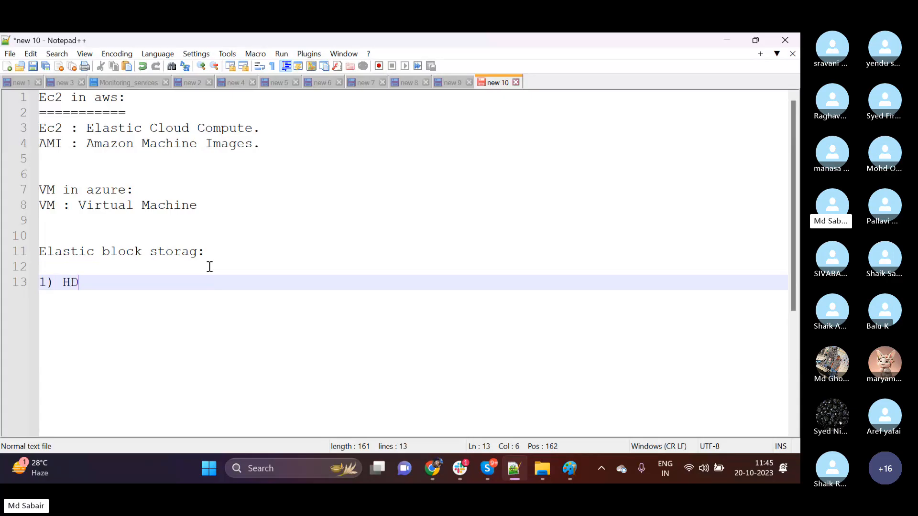
pyautogui.write('D')
pyautogui.press('Return')
pyautogui.write('2) SS')
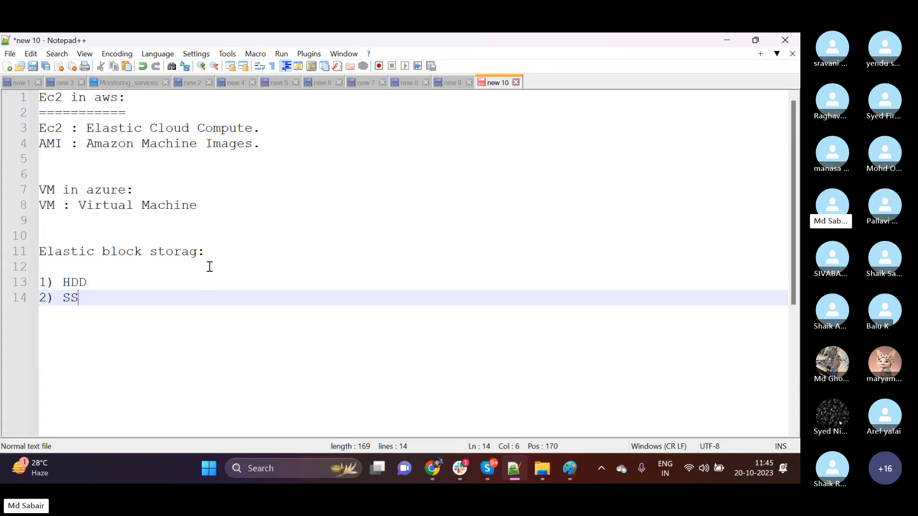
pyautogui.write('D')
pyautogui.press('Return')
pyautogui.write('3')
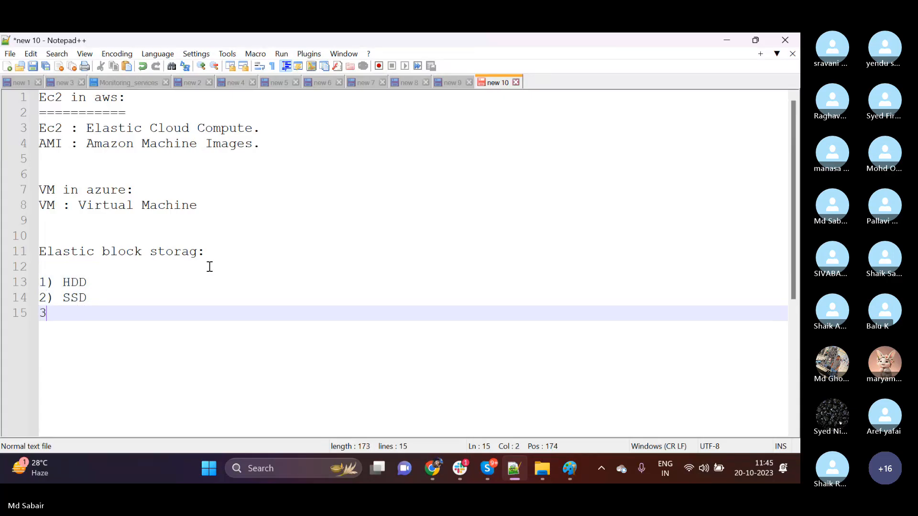
pyautogui.write(') magnetic')
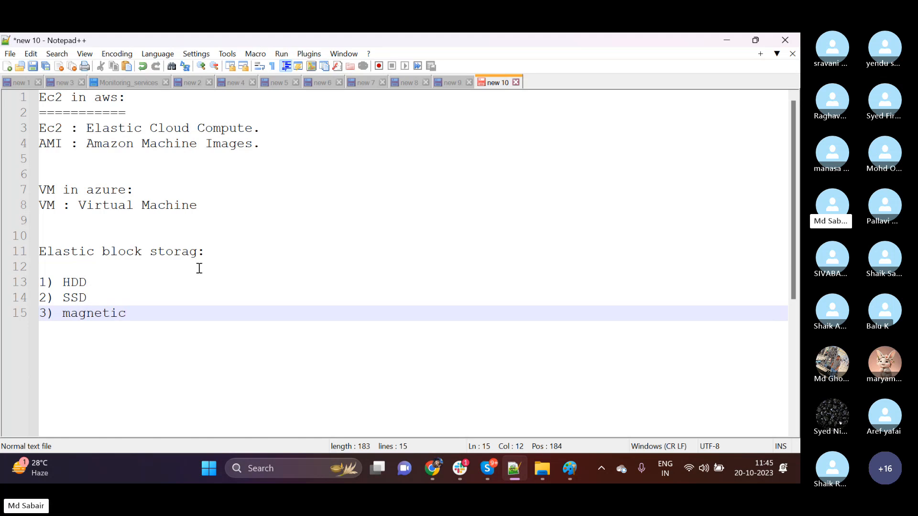
# Add the expansions "- hard disk drive" to the HDD entry and "- Solid state drive" to the SSD entry.
pyautogui.click(171, 275)
pyautogui.write('-')
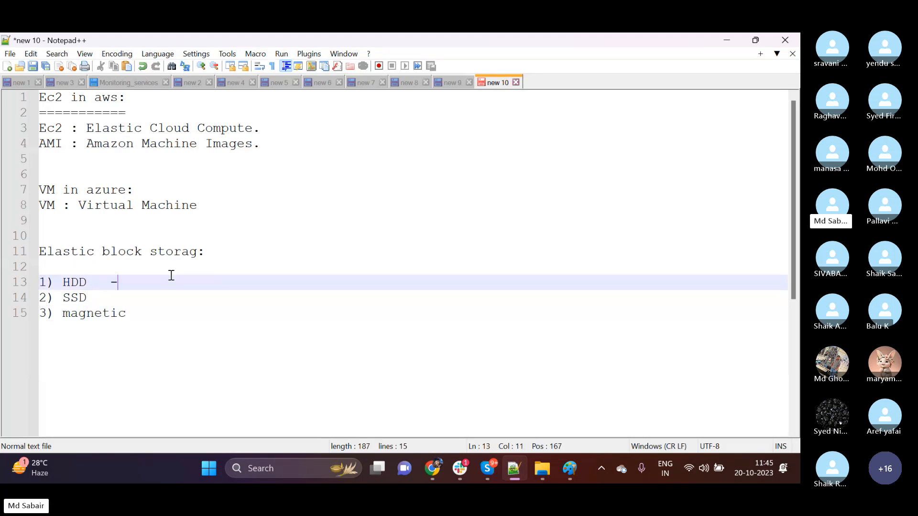
pyautogui.write(' hard di')
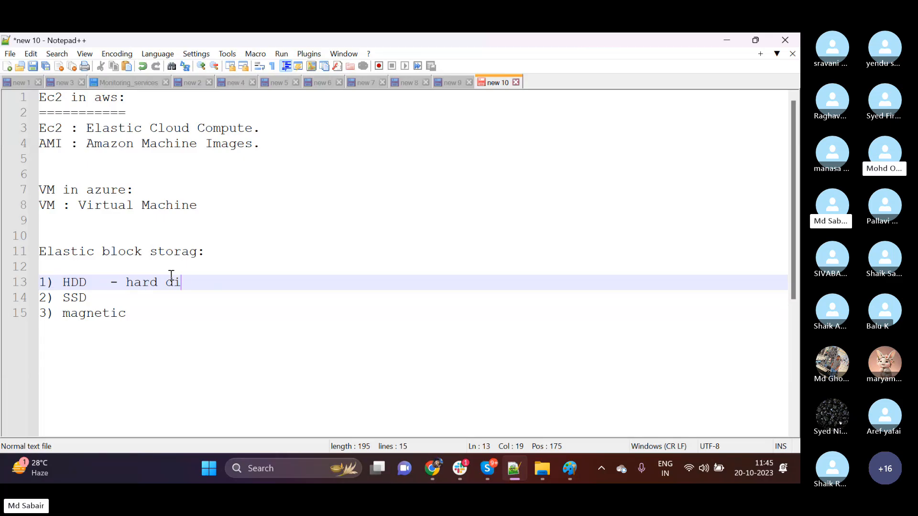
pyautogui.write('sk drive')
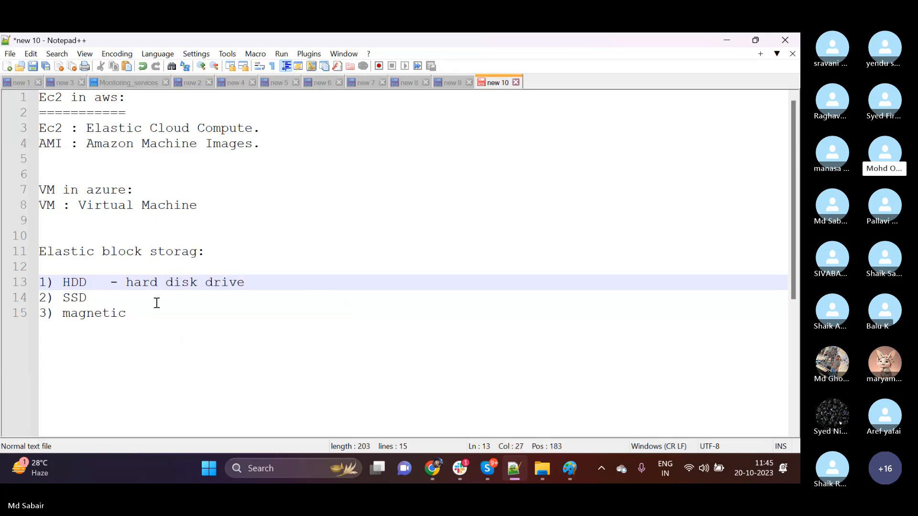
pyautogui.click(127, 299)
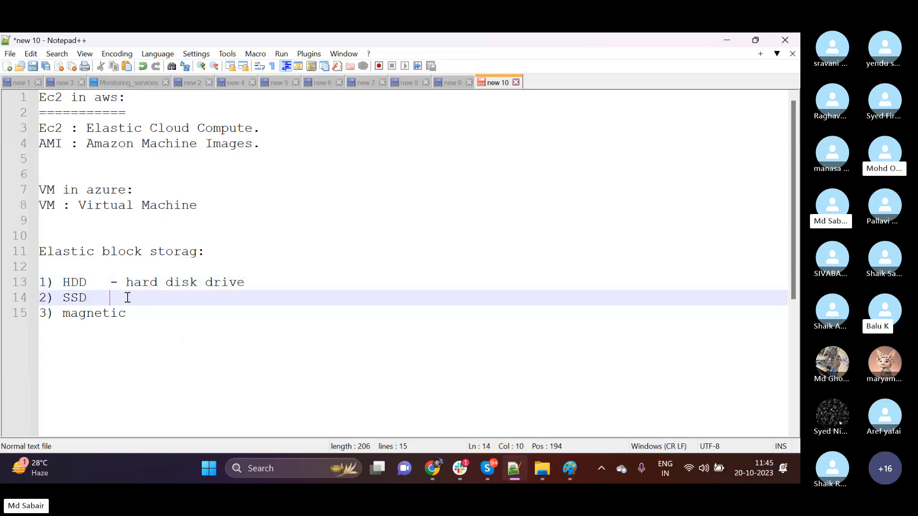
pyautogui.write('- Solid ')
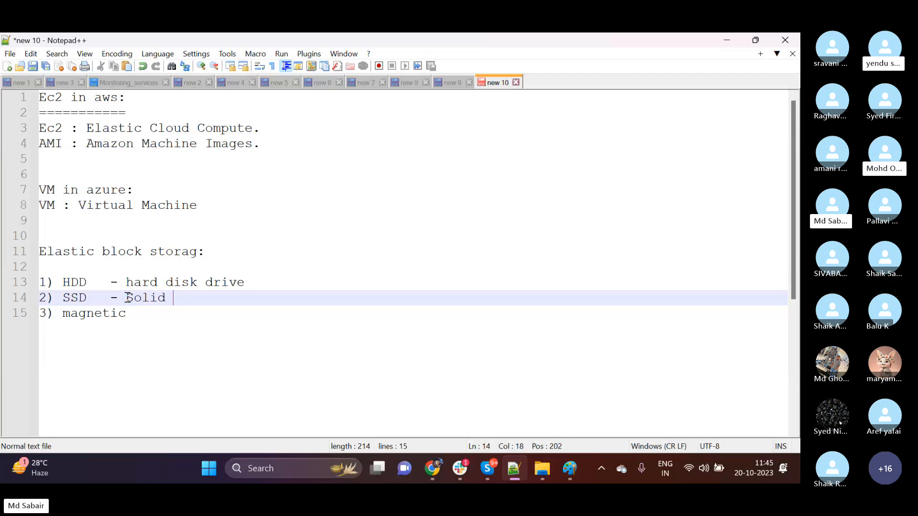
pyautogui.write('state drive')
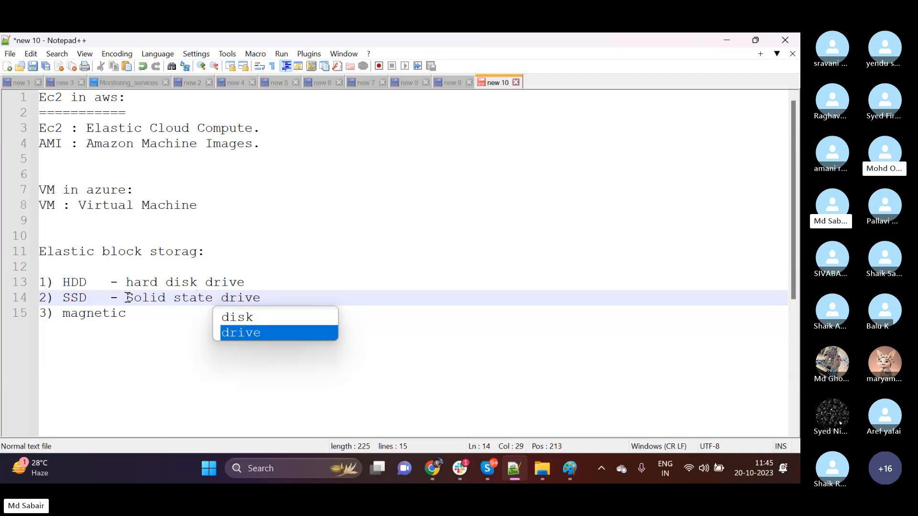
pyautogui.click(139, 320)
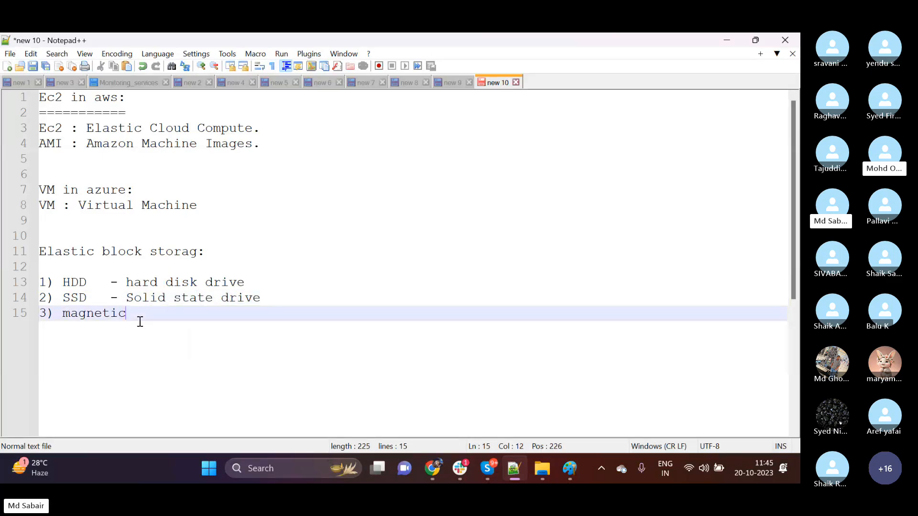
# Switch back to the EC2 launch form in Chrome and review the root volume's available volume types and IOPS.
pyautogui.click(430, 474)
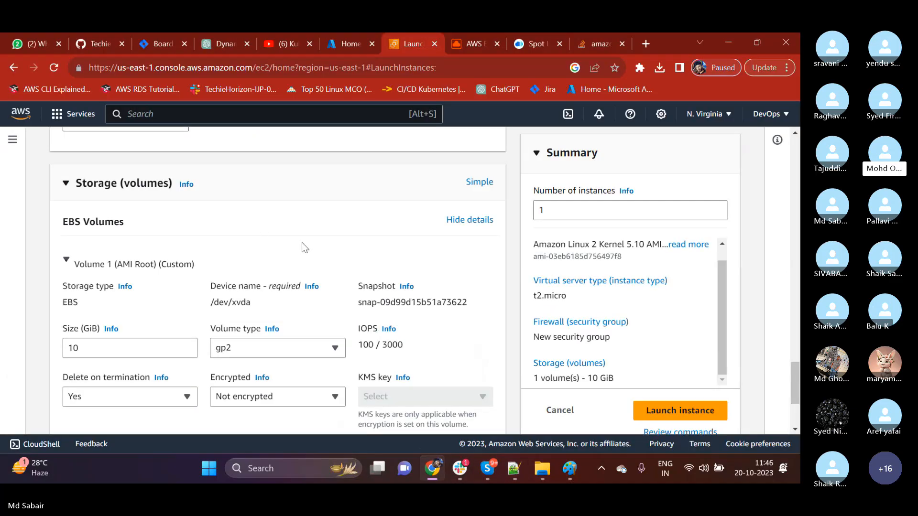
pyautogui.scroll(-2, 292, 263)
pyautogui.scroll(-1, 293, 268)
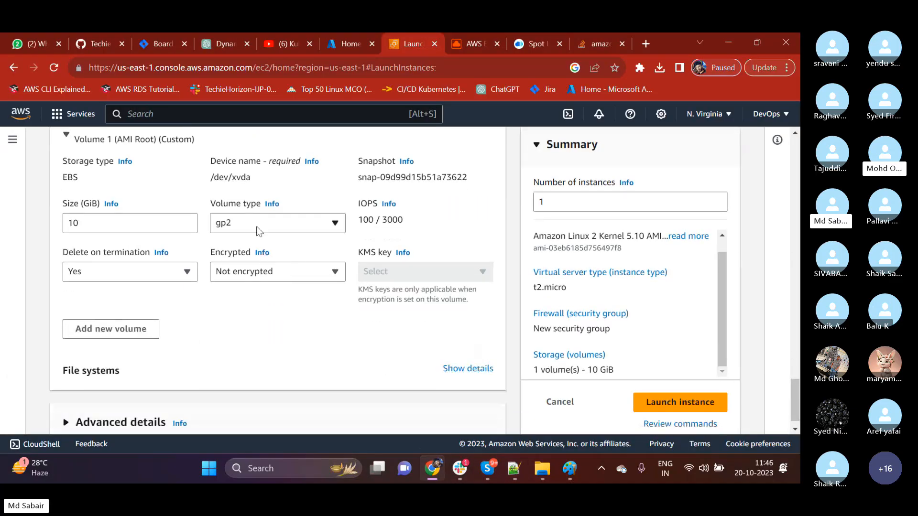
pyautogui.click(227, 227)
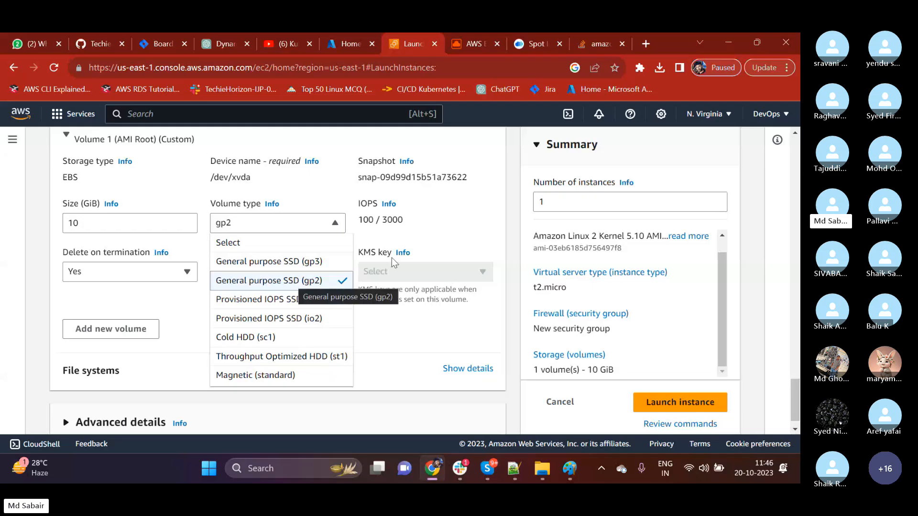
pyautogui.moveTo(363, 221); pyautogui.dragTo(403, 221)
# Set the root volume's type to General purpose SSD (gp3) and check its IOPS value.
pyautogui.click(334, 222)
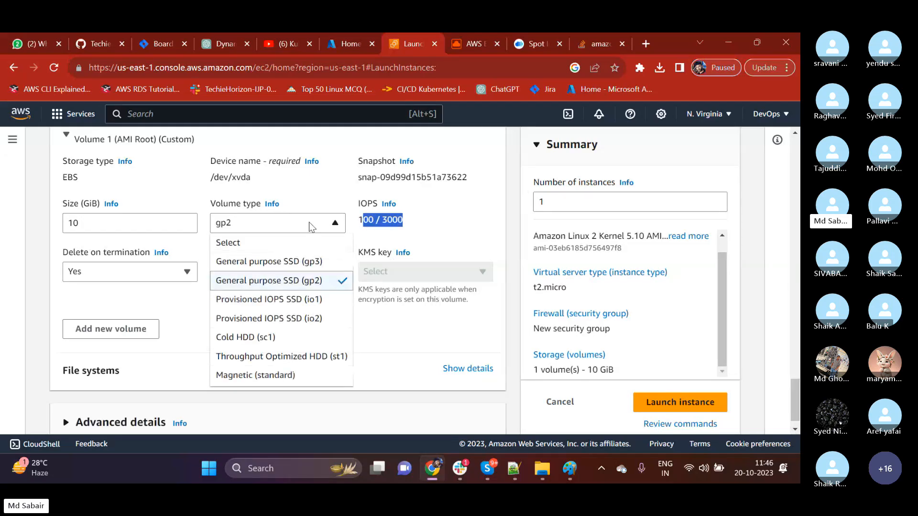
pyautogui.click(295, 261)
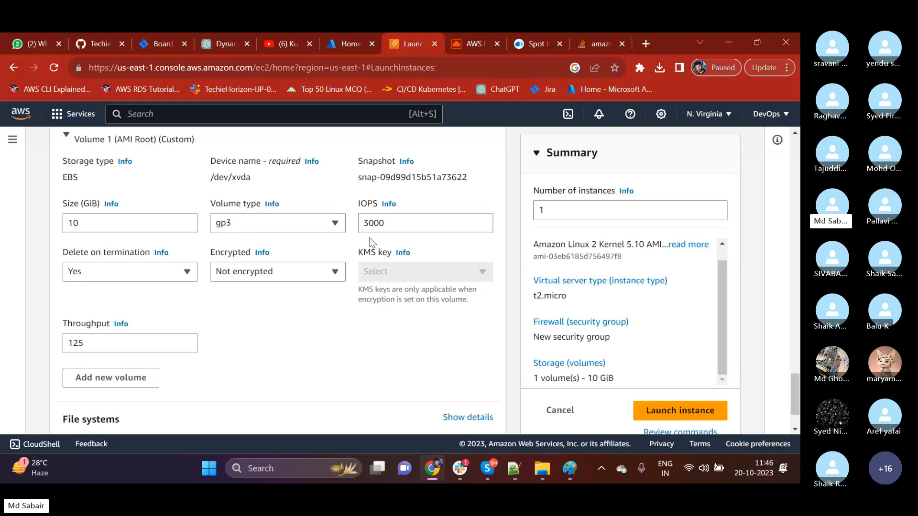
pyautogui.moveTo(400, 223); pyautogui.dragTo(362, 224)
# Try the Cold HDD (sc1) volume type for the root volume and check its minimum size requirement.
pyautogui.click(296, 232)
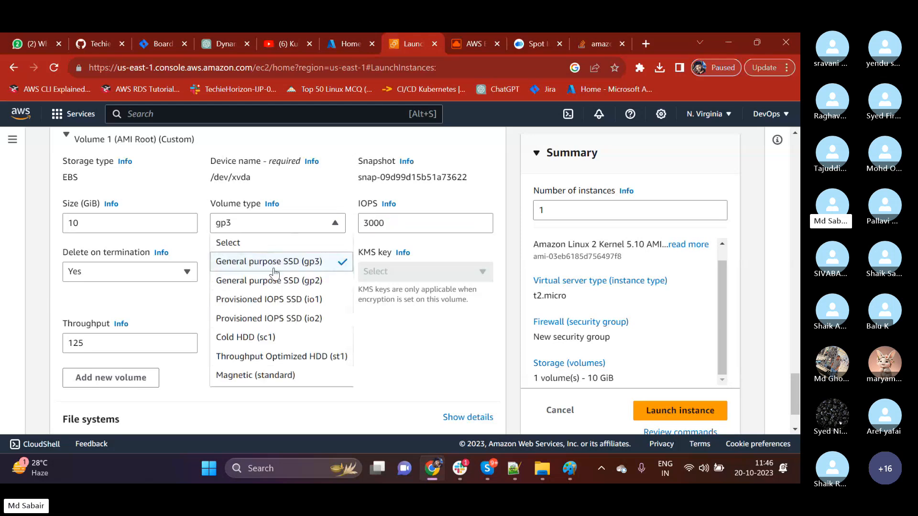
pyautogui.click(263, 338)
pyautogui.click(305, 225)
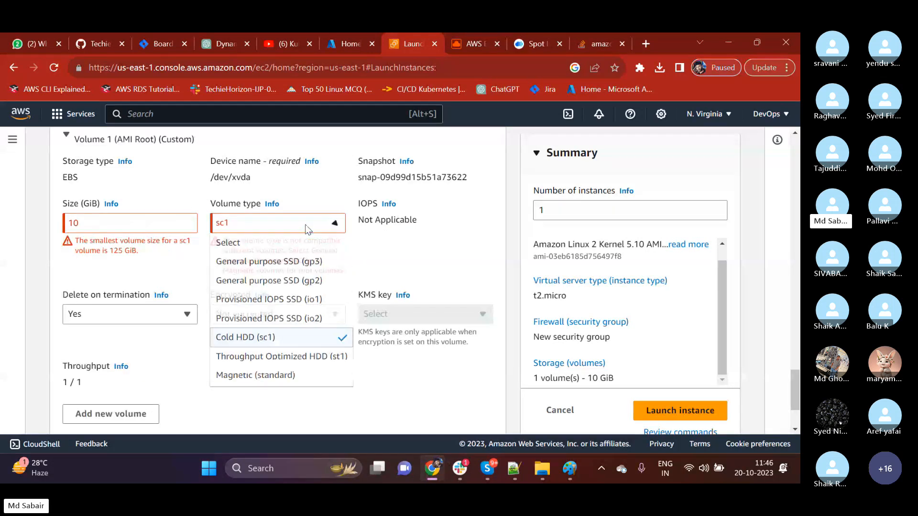
pyautogui.click(123, 261)
pyautogui.moveTo(109, 250); pyautogui.dragTo(132, 252)
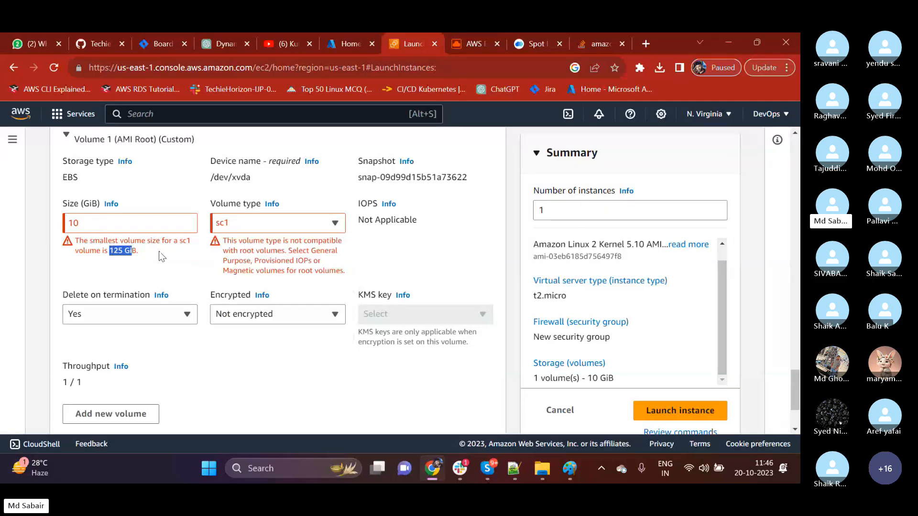
# Try Throughput Optimized HDD (st1) for the root volume, comparing it with General purpose SSD (gp3) before selecting st1 again.
pyautogui.click(278, 224)
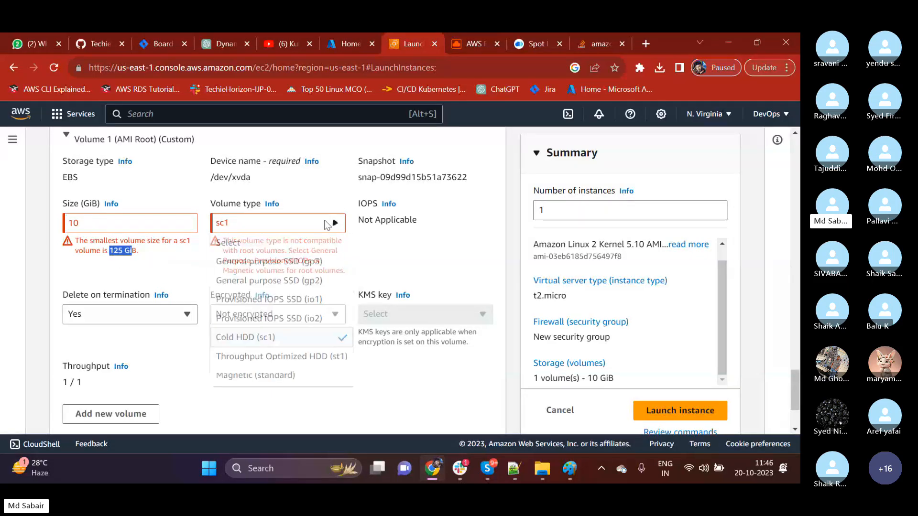
pyautogui.click(276, 357)
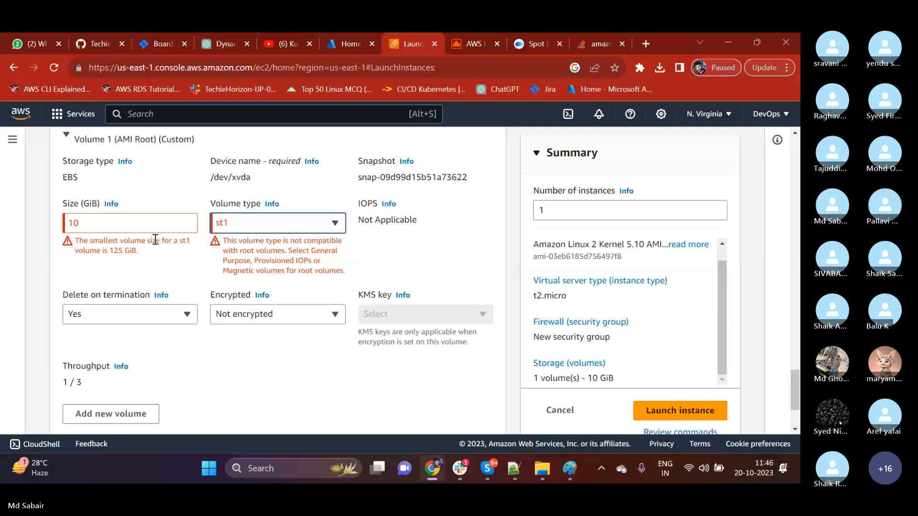
pyautogui.click(249, 222)
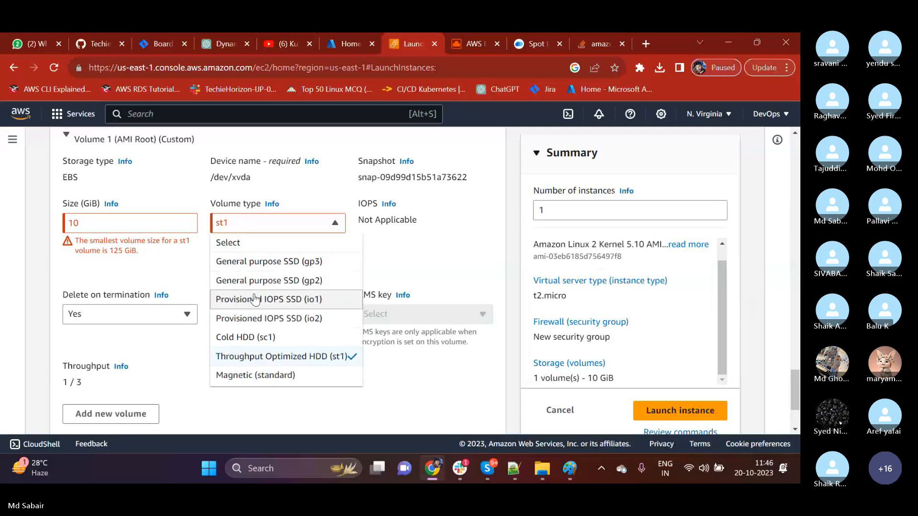
pyautogui.click(242, 262)
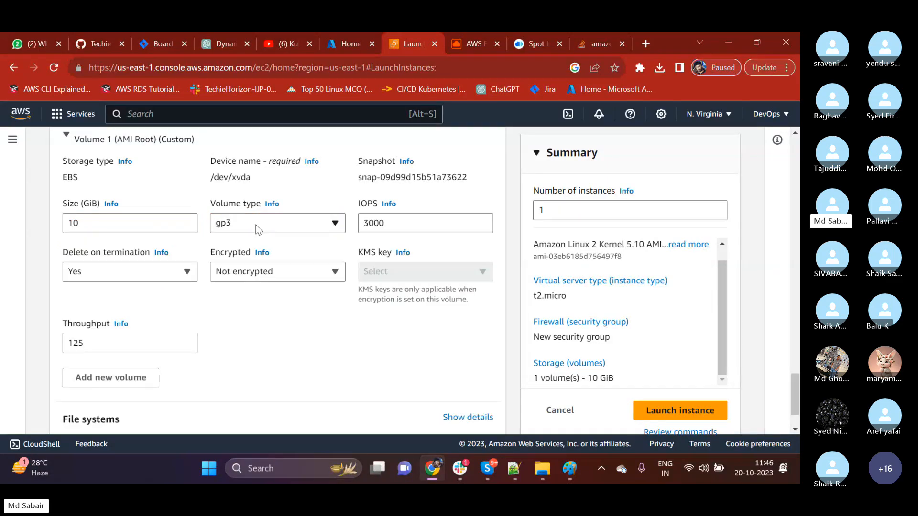
pyautogui.click(249, 223)
pyautogui.click(258, 356)
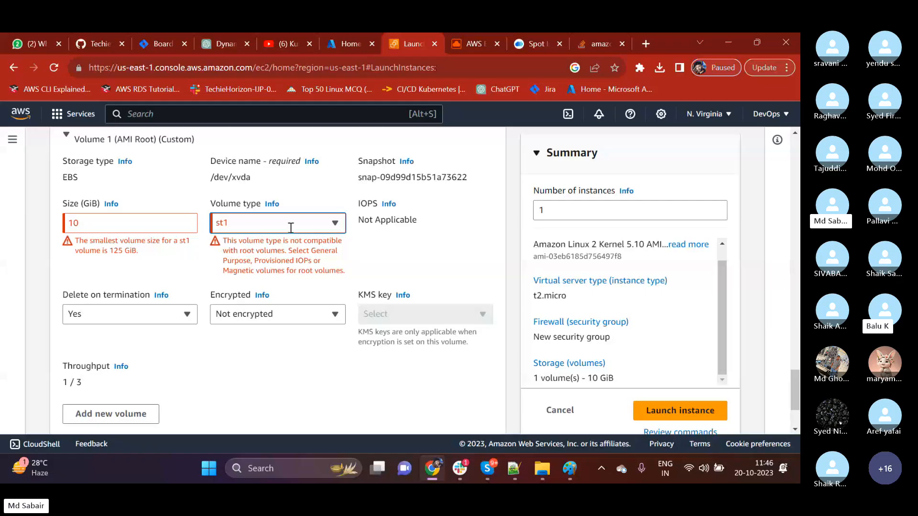
# Set the root volume's type to Magnetic (standard).
pyautogui.click(231, 224)
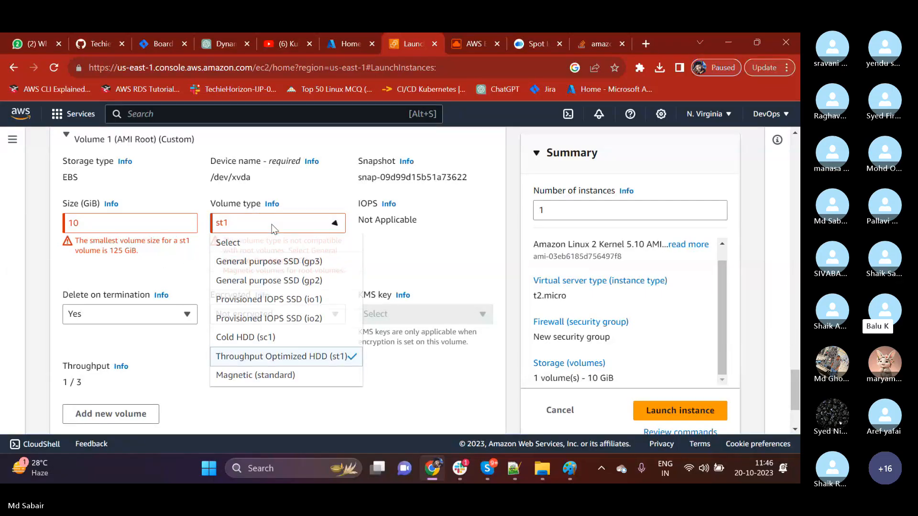
pyautogui.scroll(-1, 276, 349)
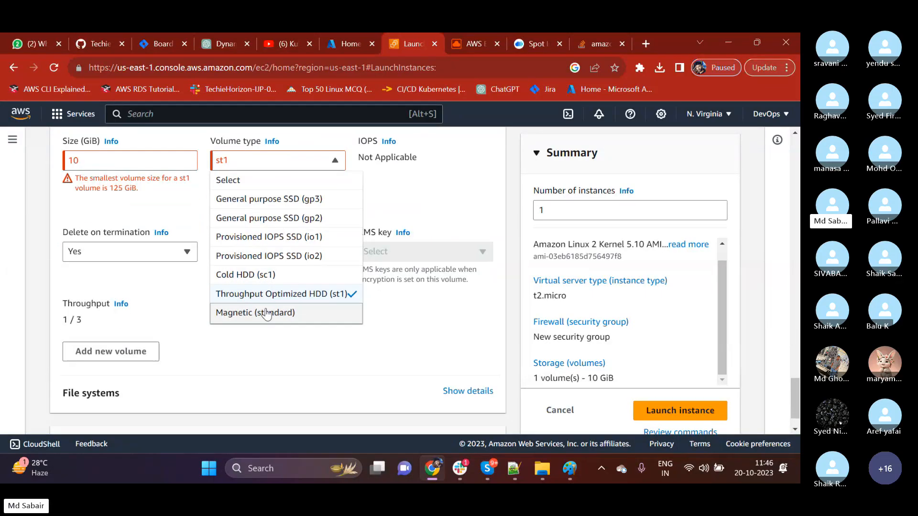
pyautogui.click(263, 343)
pyautogui.scroll(1, 270, 326)
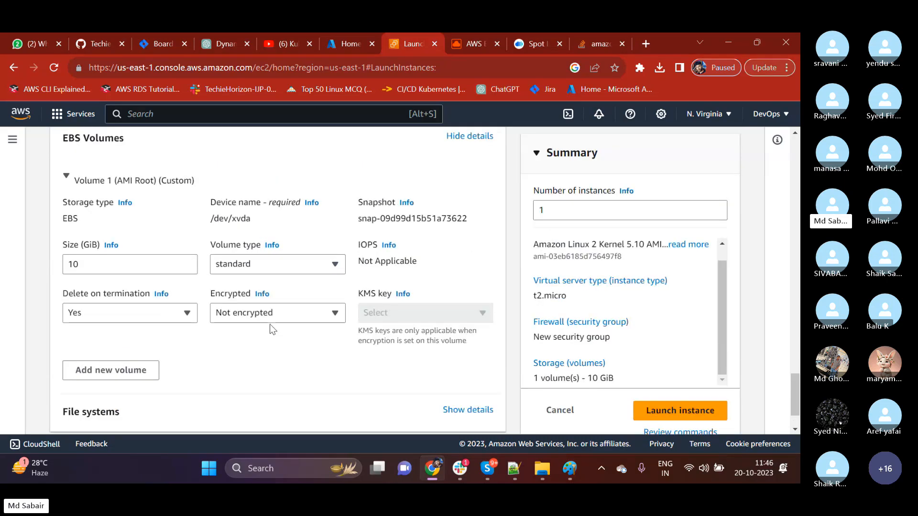
# Set the root volume's type to General purpose SSD (gp2) and check its IOPS value.
pyautogui.moveTo(359, 260); pyautogui.dragTo(409, 266)
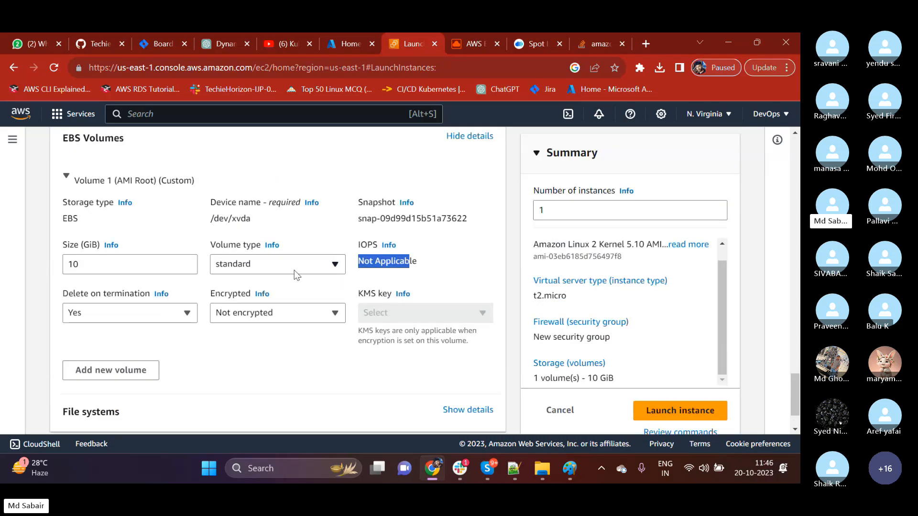
pyautogui.click(294, 268)
pyautogui.click(282, 320)
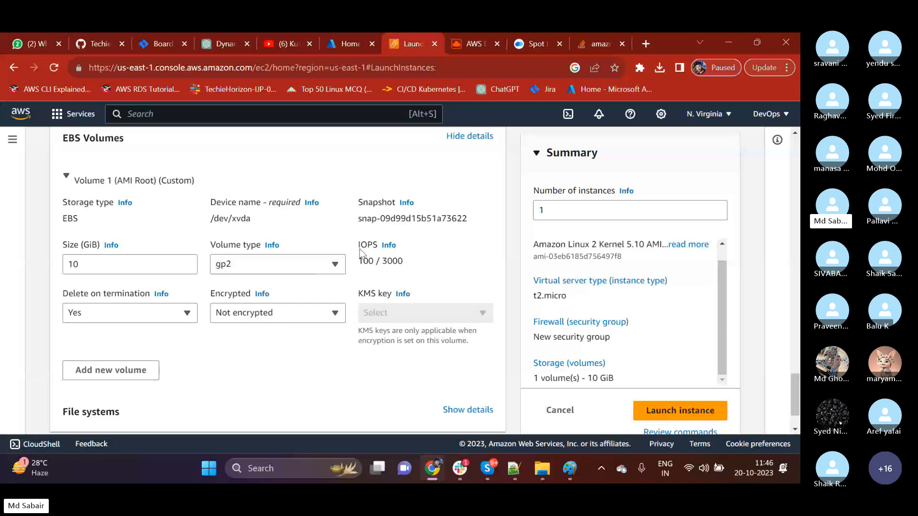
pyautogui.moveTo(364, 246); pyautogui.dragTo(373, 247)
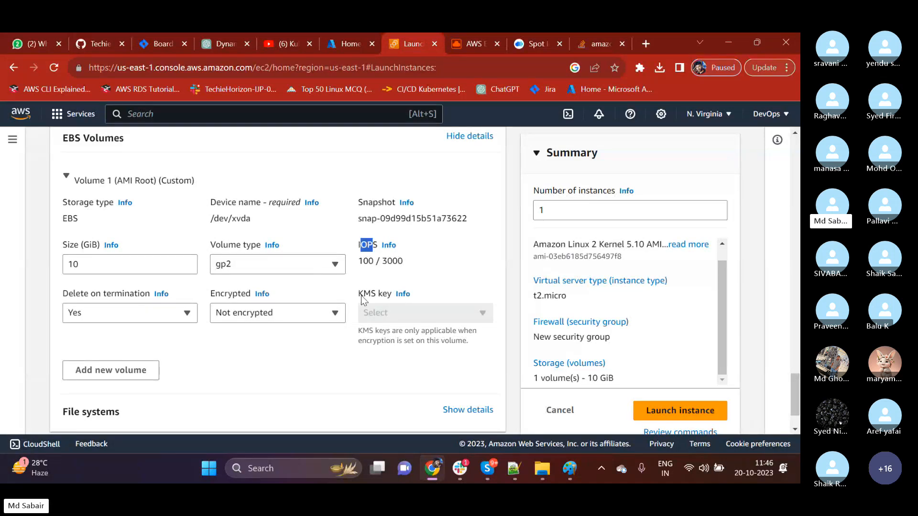
# Switch to the Notepad++ notes and review the HDD, SSD and magnetic entries under the Elastic block storage heading.
pyautogui.click(515, 471)
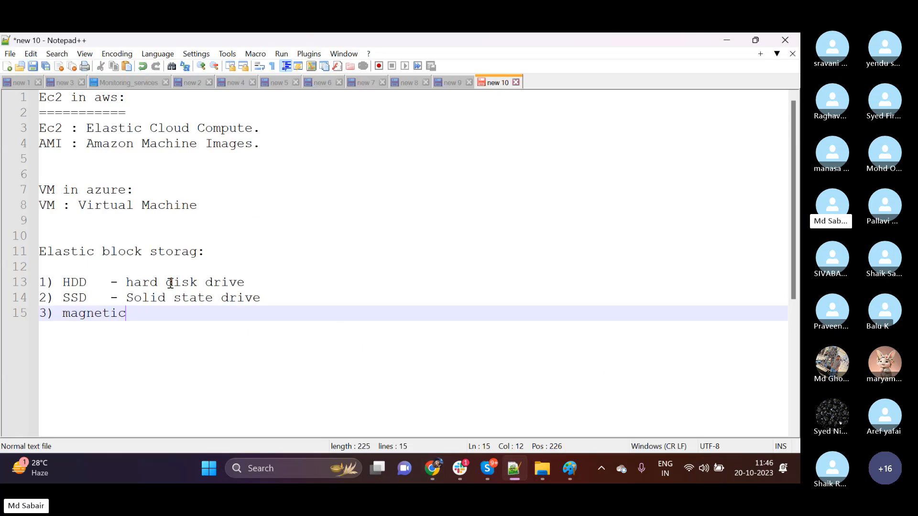
pyautogui.click(170, 283)
pyautogui.moveTo(245, 281); pyautogui.dragTo(126, 284)
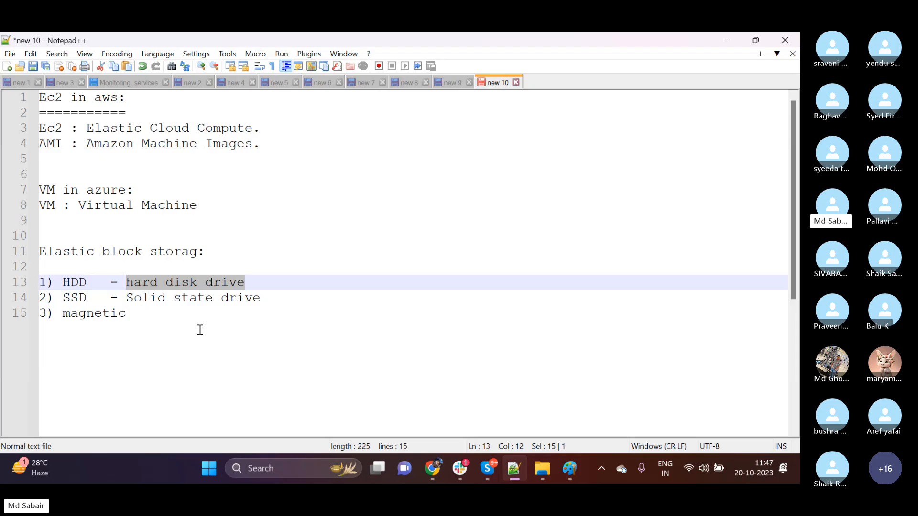
pyautogui.moveTo(95, 300); pyautogui.dragTo(79, 300)
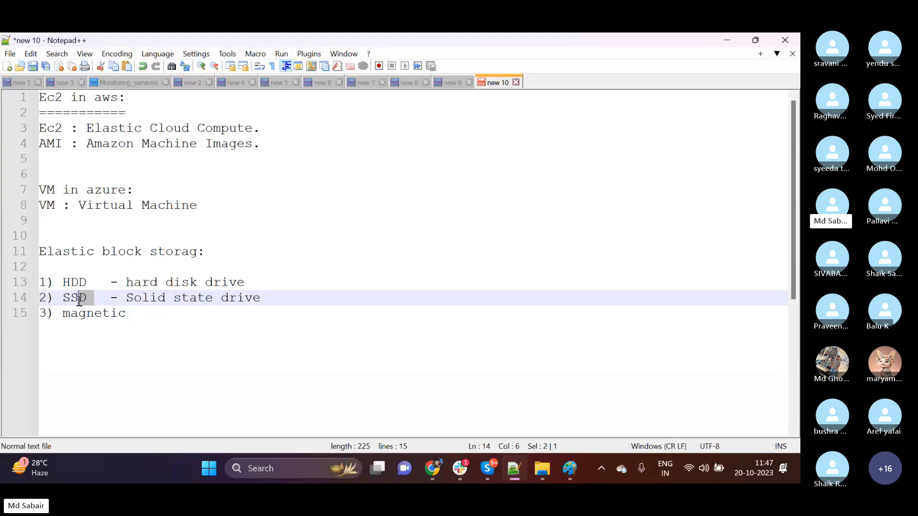
pyautogui.moveTo(131, 315); pyautogui.dragTo(63, 316)
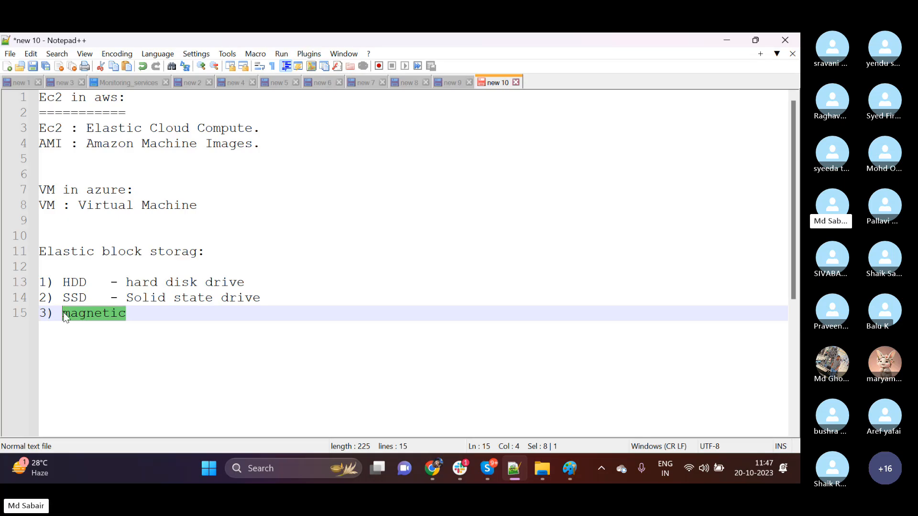
pyautogui.moveTo(86, 282); pyautogui.dragTo(62, 282)
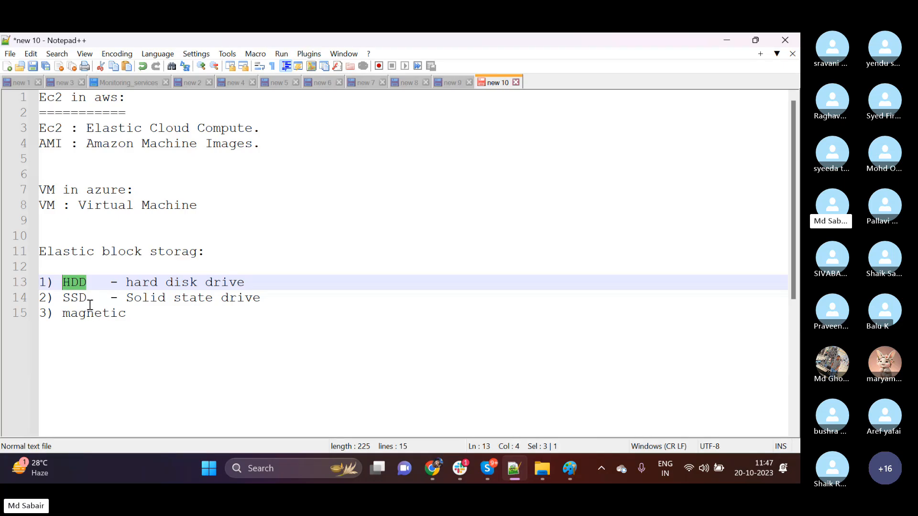
pyautogui.moveTo(87, 297); pyautogui.dragTo(63, 299)
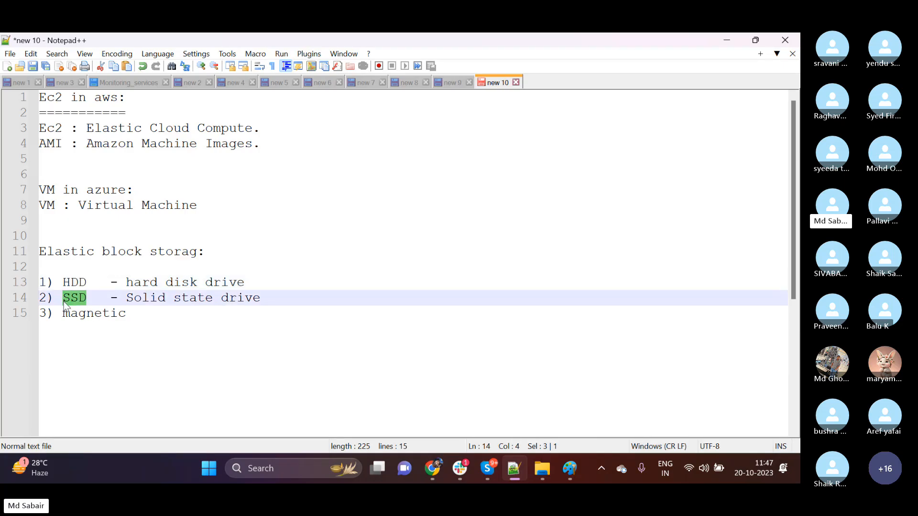
pyautogui.click(127, 315)
pyautogui.moveTo(126, 315); pyautogui.dragTo(70, 315)
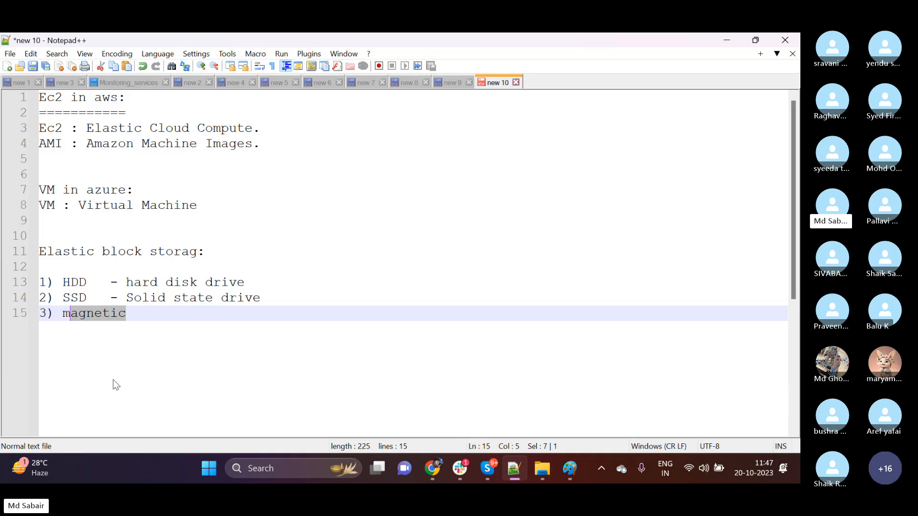
# Correct the misspelled heading in the notes to "Elastic block storage:".
pyautogui.click(198, 252)
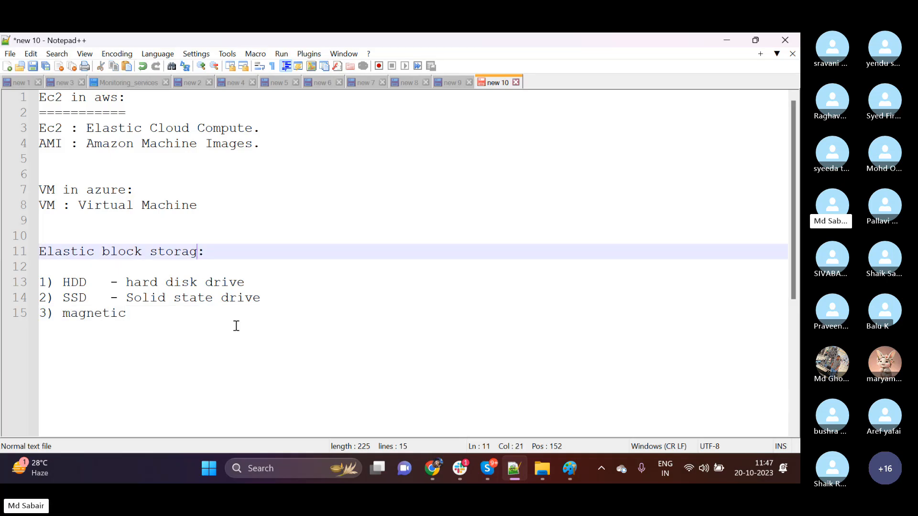
pyautogui.write('e')
pyautogui.click(211, 314)
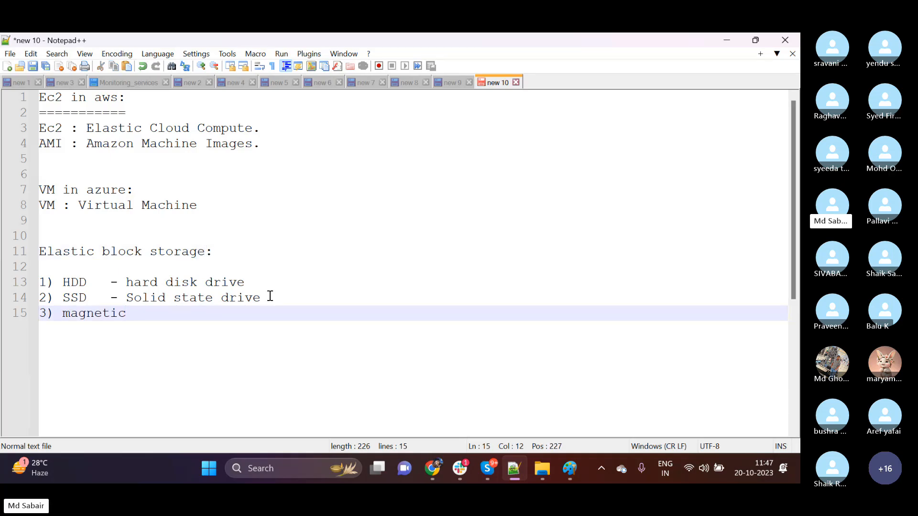
# Compare the solid state drive and hard disk drive lines in the notes.
pyautogui.moveTo(270, 297); pyautogui.dragTo(55, 298)
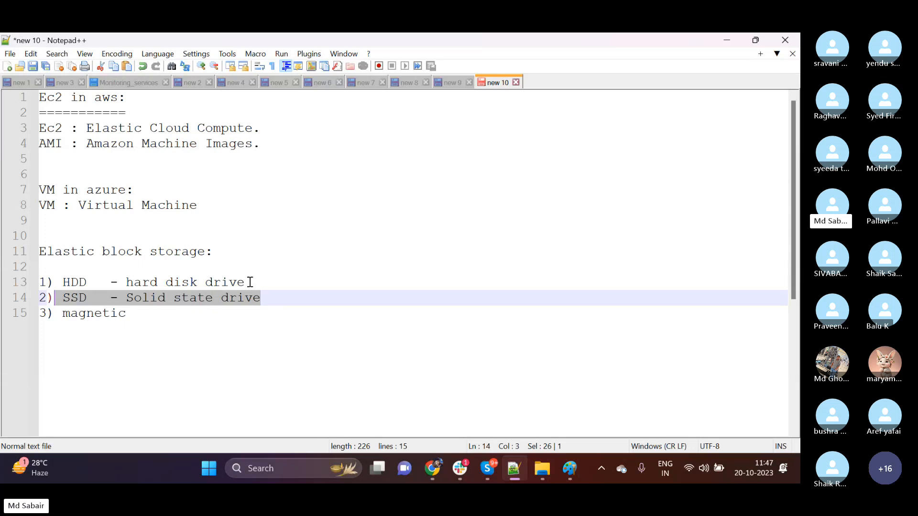
pyautogui.moveTo(250, 282); pyautogui.dragTo(55, 285)
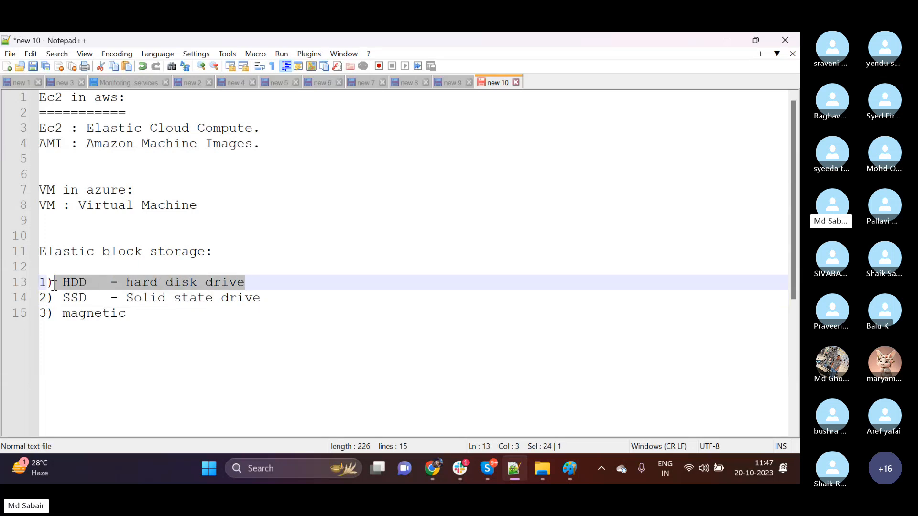
pyautogui.click(142, 365)
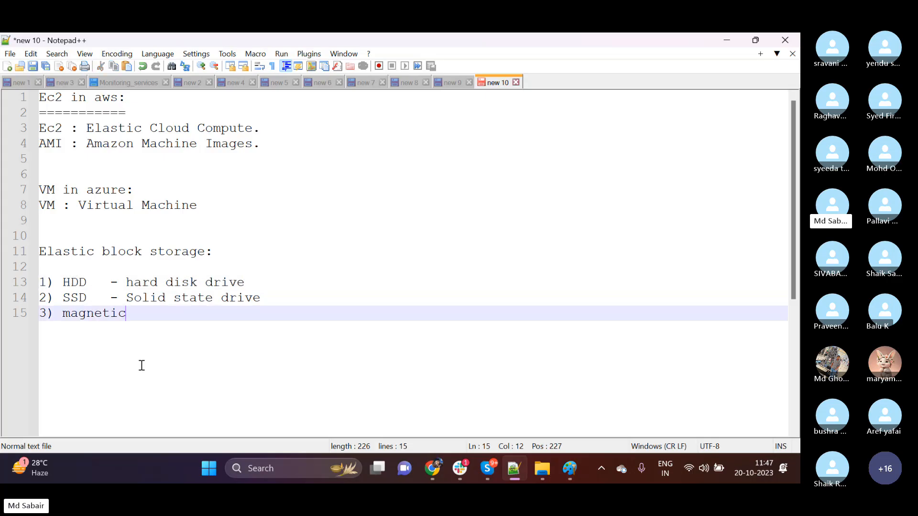
pyautogui.moveTo(271, 302); pyautogui.dragTo(63, 306)
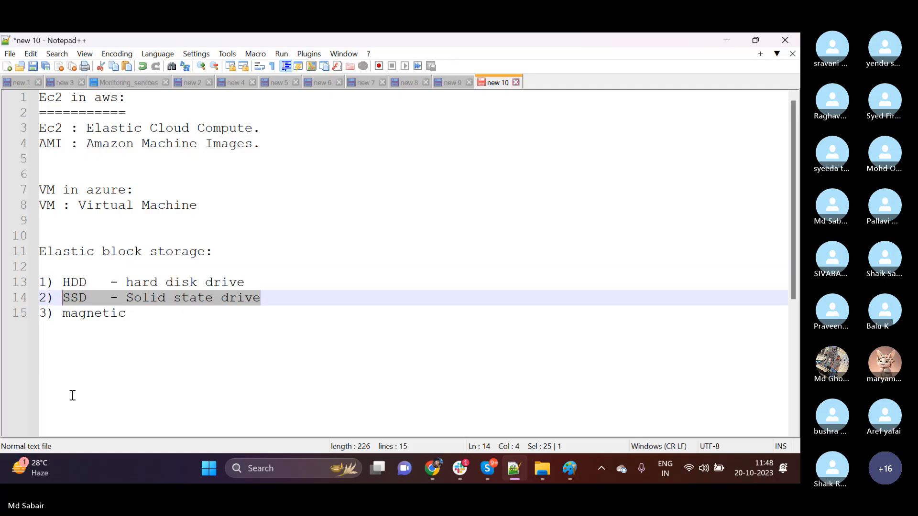
# Return to the EC2 launch page in Chrome and examine the root volume's Delete on termination options, keeping Yes.
pyautogui.click(728, 40)
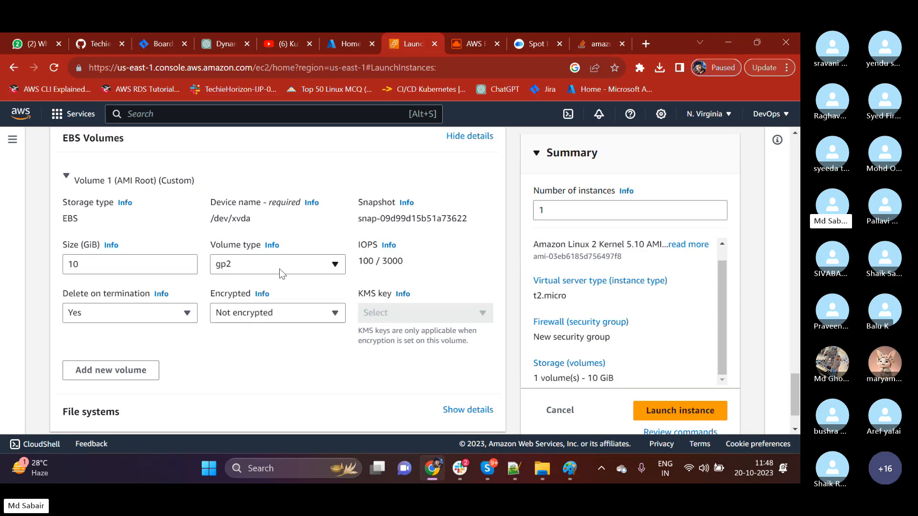
pyautogui.scroll(-1, 280, 269)
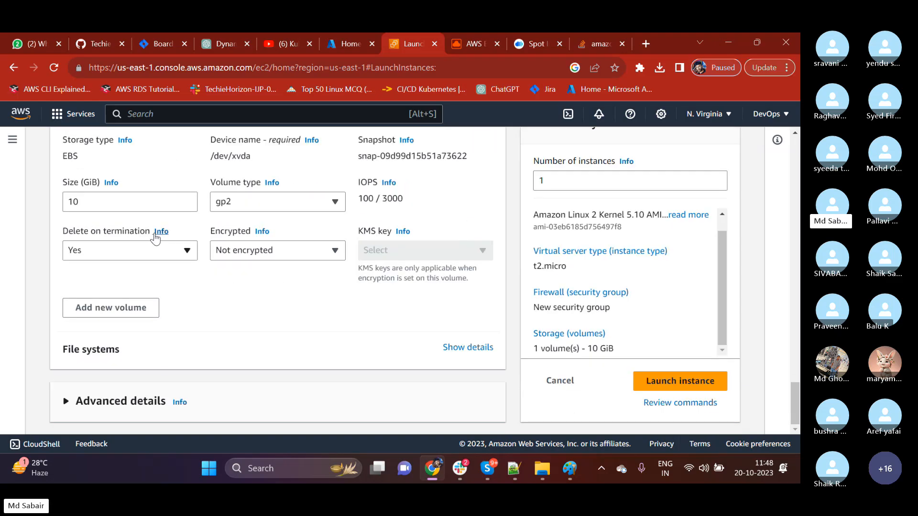
pyautogui.click(106, 254)
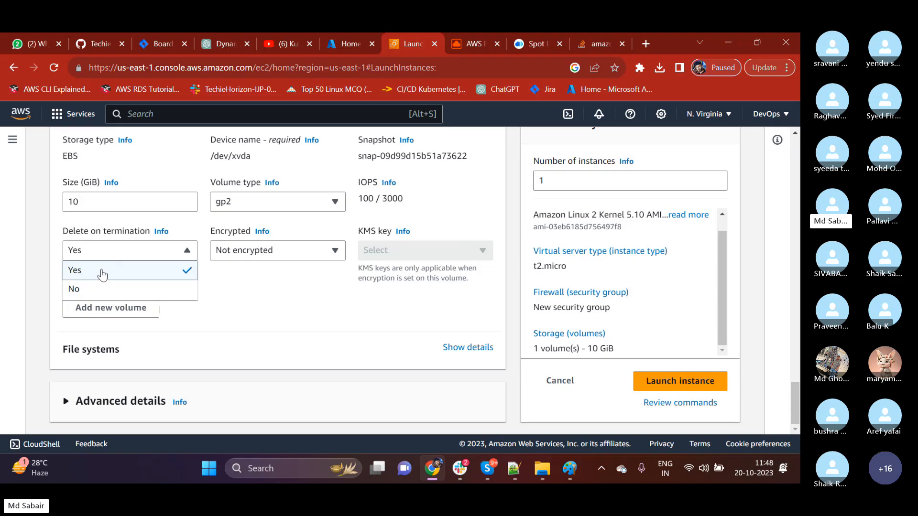
pyautogui.click(102, 272)
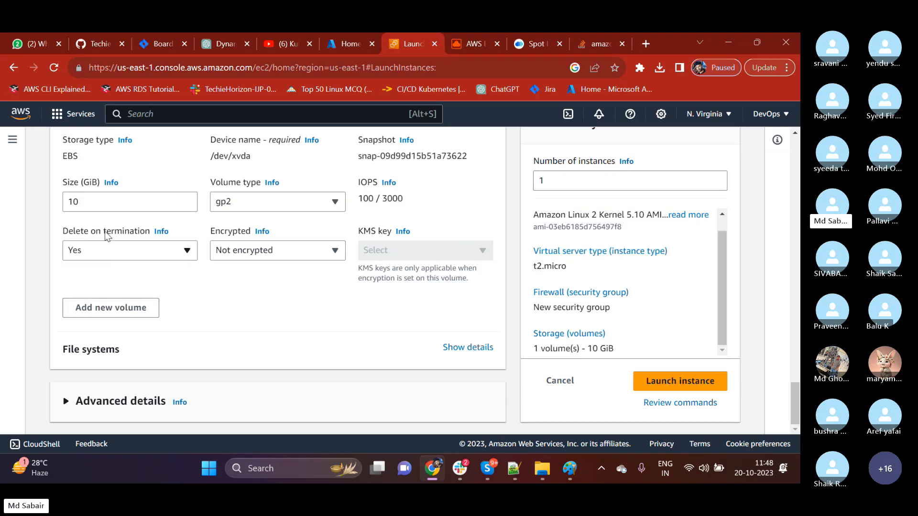
pyautogui.click(111, 254)
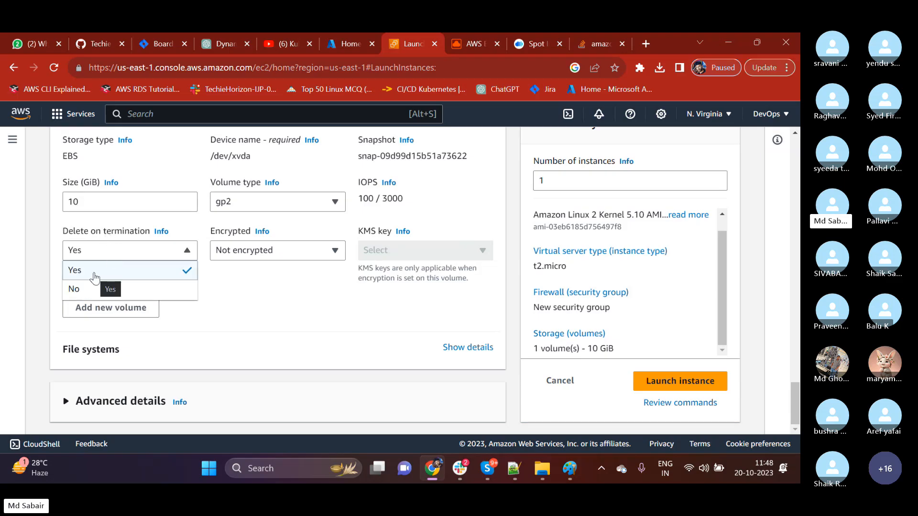
pyautogui.click(218, 280)
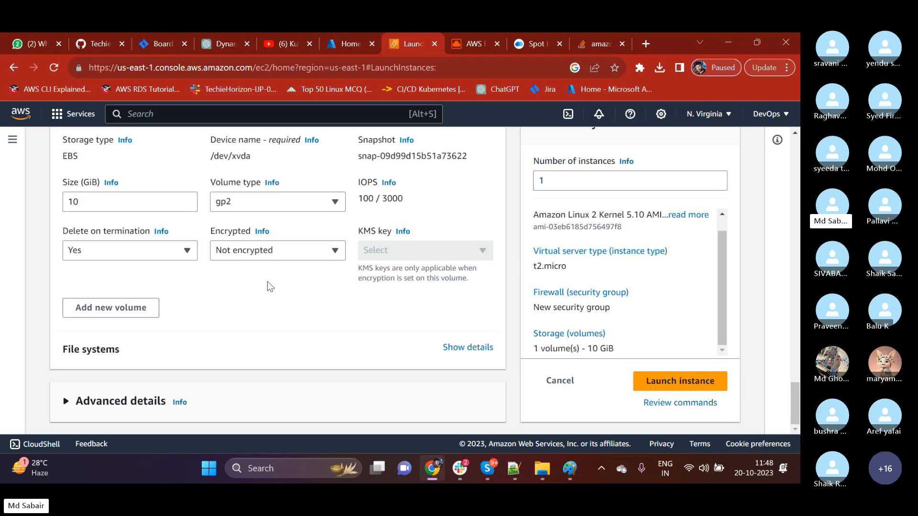
pyautogui.click(134, 252)
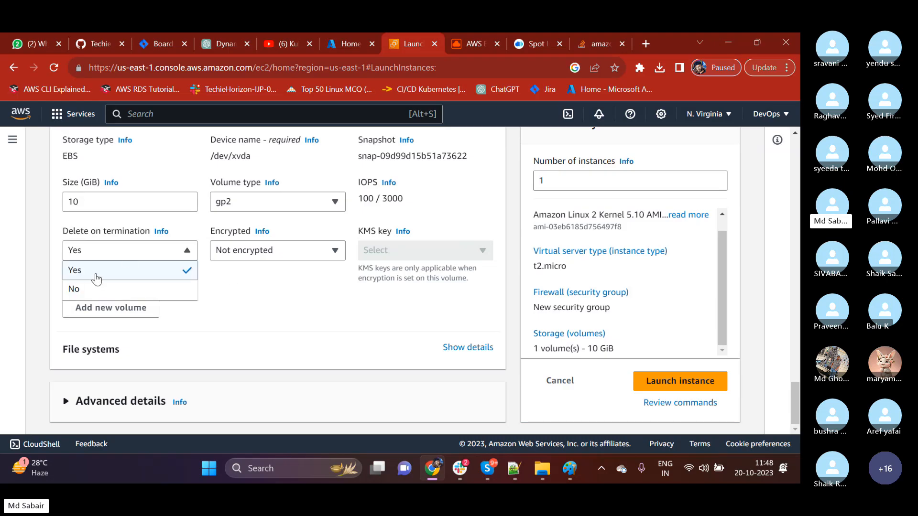
pyautogui.click(256, 294)
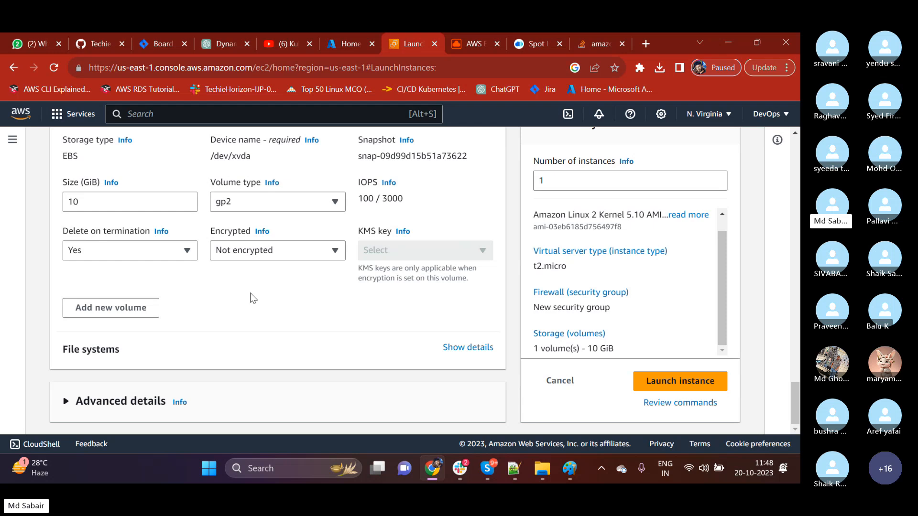
pyautogui.click(134, 253)
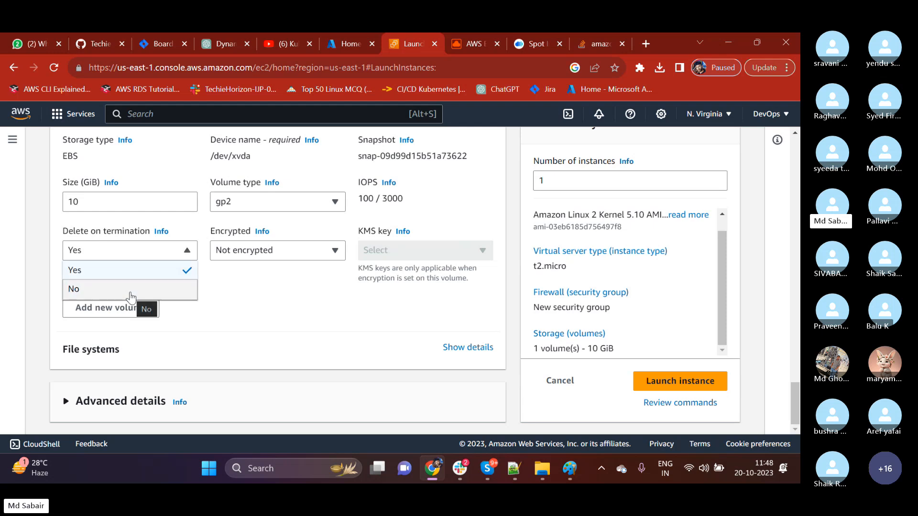
pyautogui.click(233, 293)
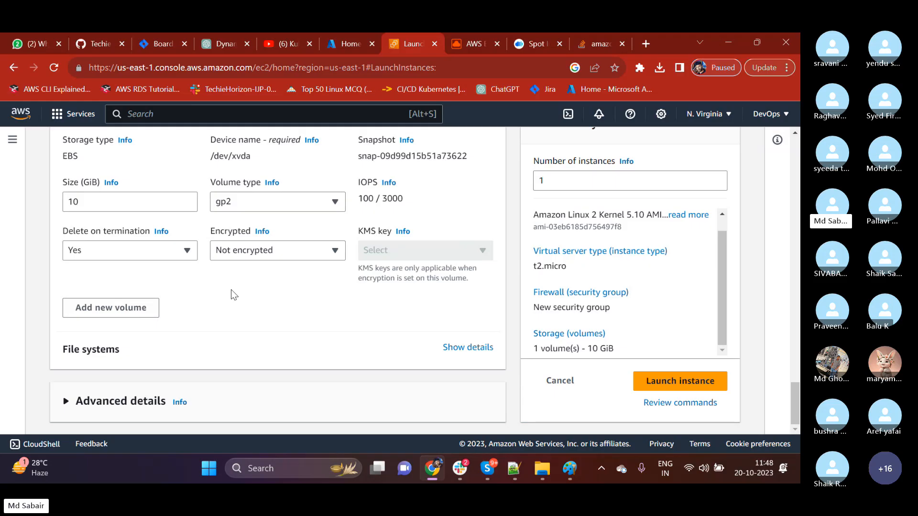
# Expand the Advanced details section of the launch form and examine the purchasing option.
pyautogui.click(66, 404)
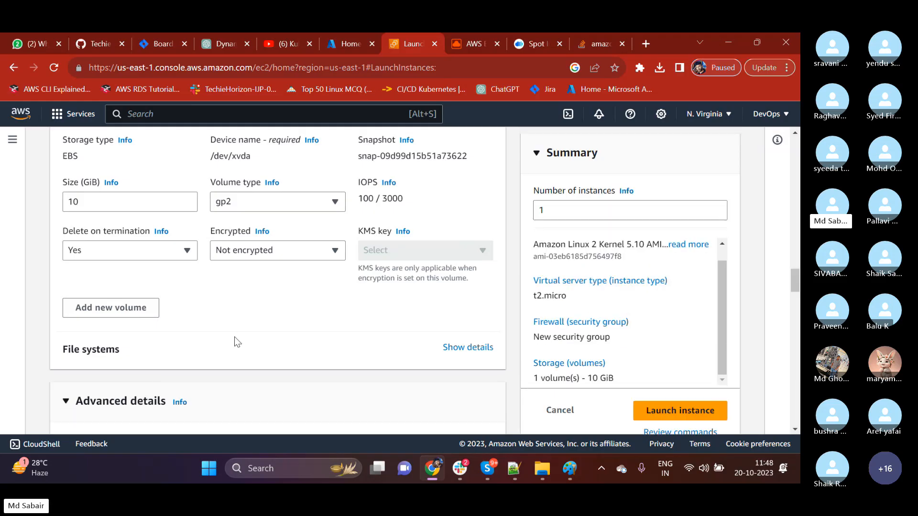
pyautogui.scroll(-3, 234, 337)
pyautogui.scroll(-1, 237, 341)
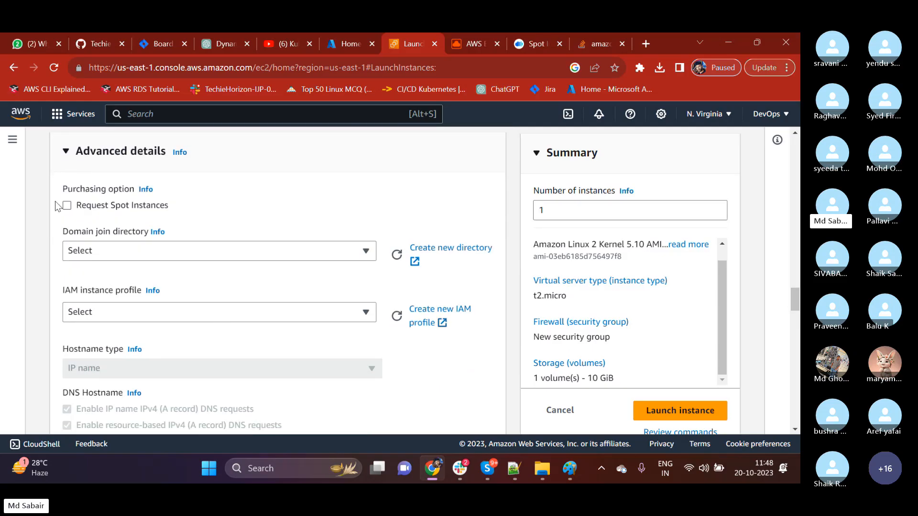
pyautogui.moveTo(65, 191); pyautogui.dragTo(138, 193)
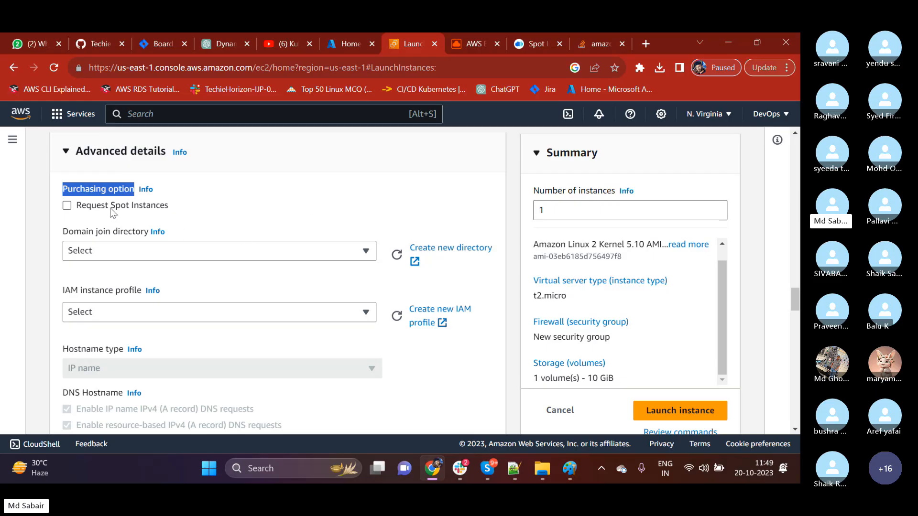
# Try enabling Request Spot Instances under the purchasing option and clear it again.
pyautogui.moveTo(111, 208); pyautogui.dragTo(163, 211)
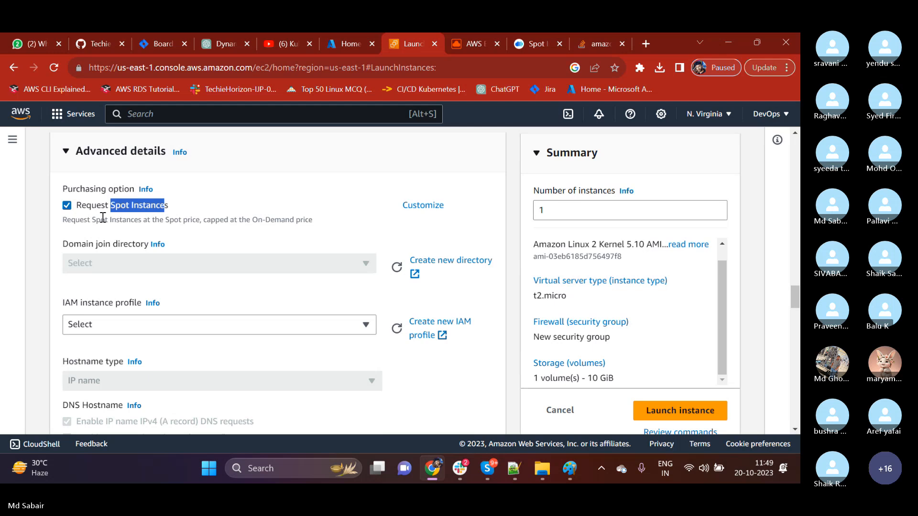
pyautogui.click(66, 218)
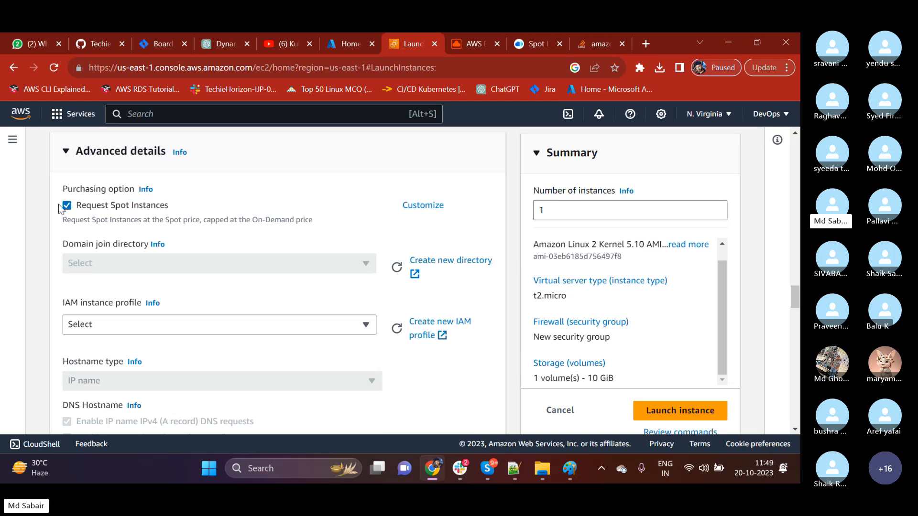
pyautogui.click(70, 208)
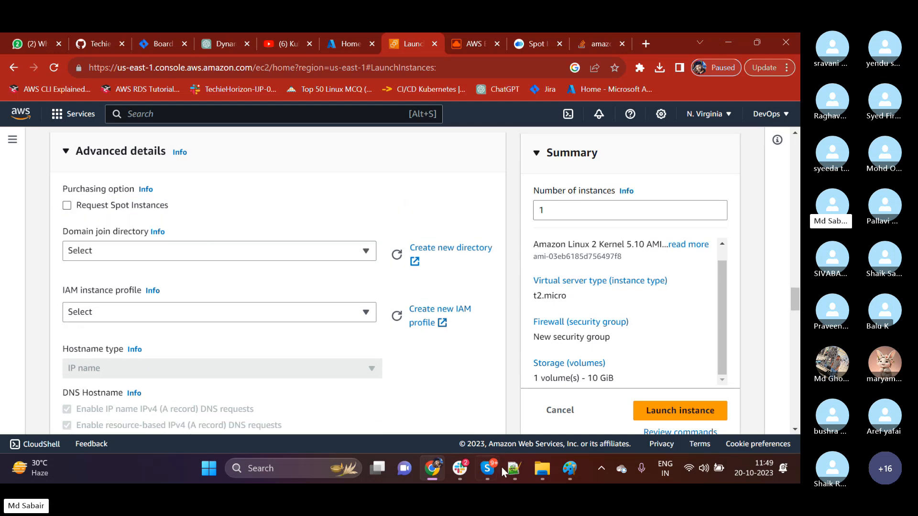
pyautogui.click(460, 469)
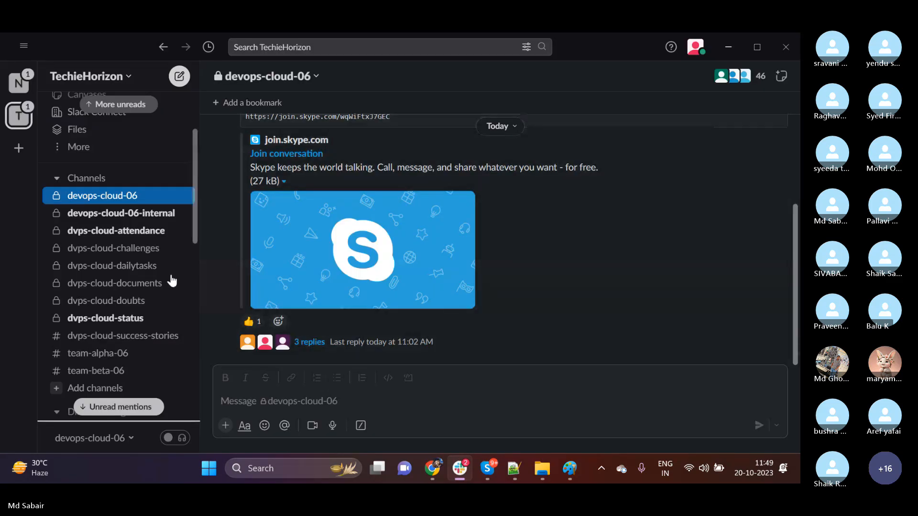
pyautogui.scroll(3, 144, 286)
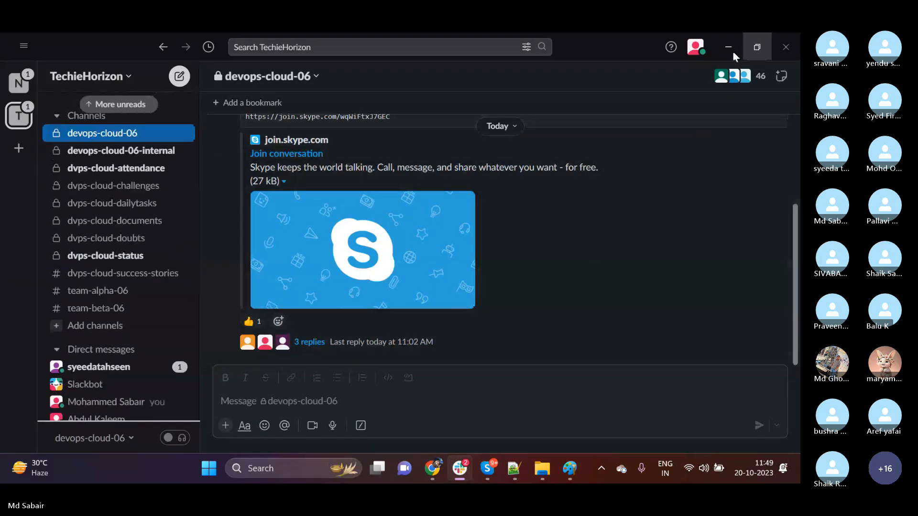
pyautogui.click(718, 48)
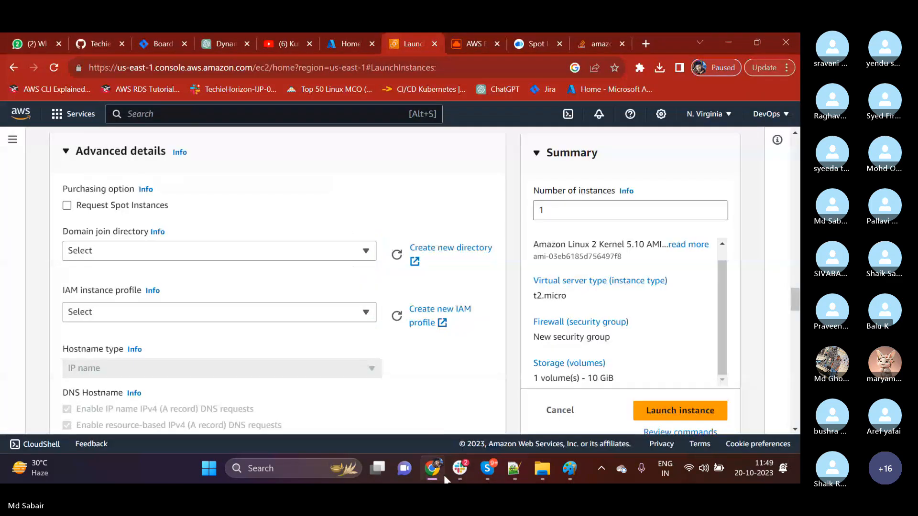
# Switch to the Notepad++ notes and add the heading "Ec2 Purchasing Options:" below the storage list, underlined with equals signs.
pyautogui.click(514, 469)
pyautogui.click(403, 323)
pyautogui.press('Return')
pyautogui.press('Return')
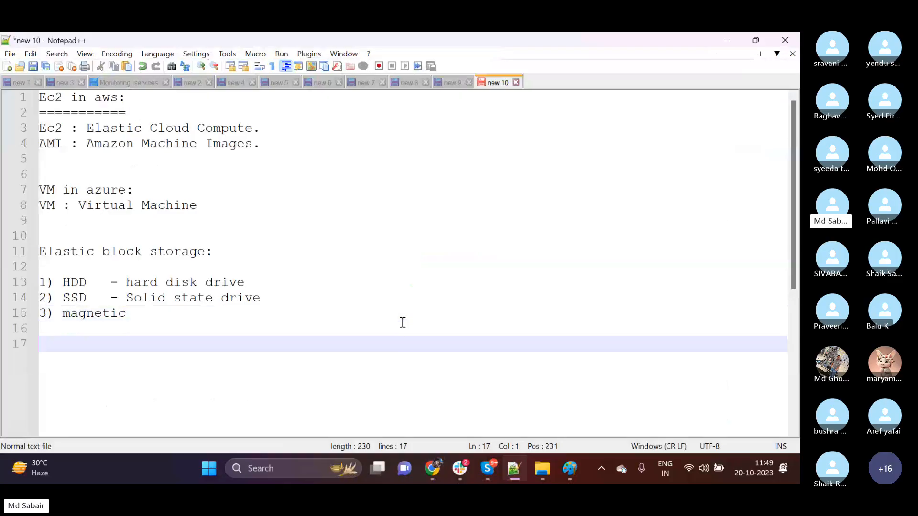
pyautogui.write('Ec2 Purchasing Option')
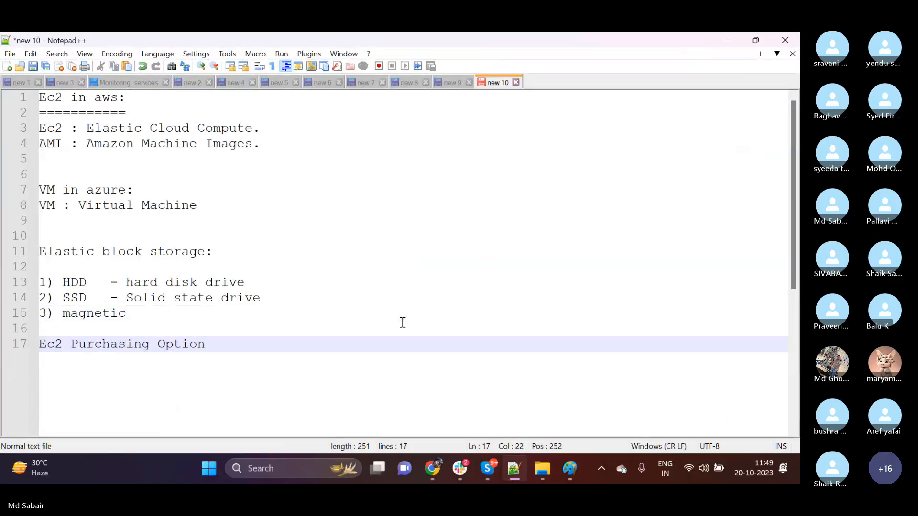
pyautogui.write('s:')
pyautogui.press('Return')
pyautogui.write('=======================')
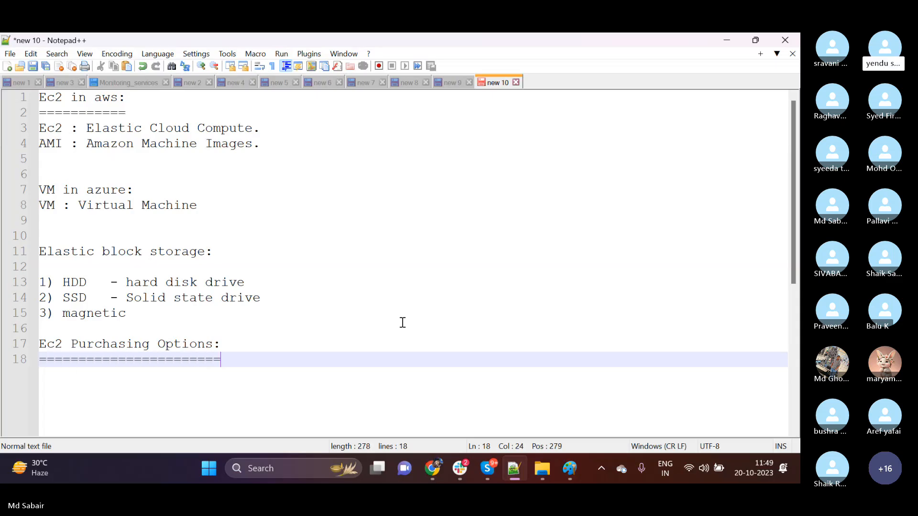
# List three numbered purchasing options under the heading: "1) On demand", "2) reserved" and "3) Spot Instances".
pyautogui.press('Return')
pyautogui.write('1')
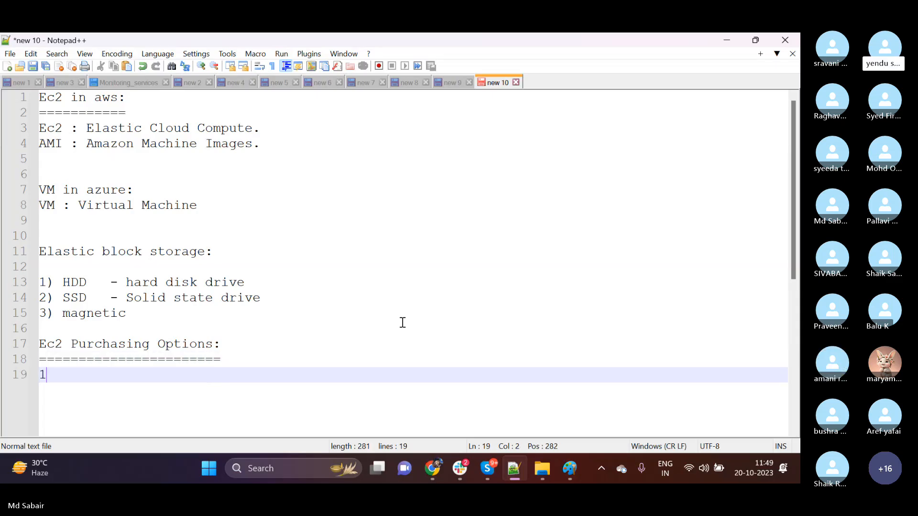
pyautogui.write(') On demand')
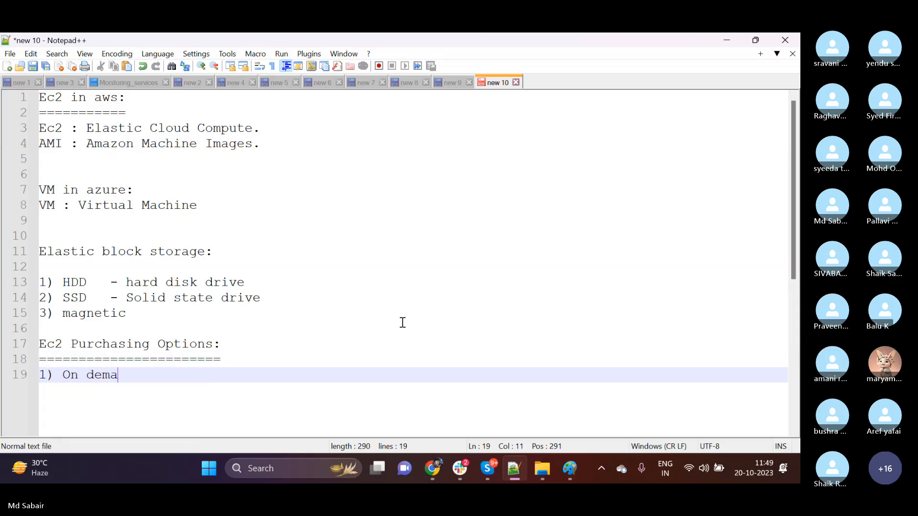
pyautogui.press('Return')
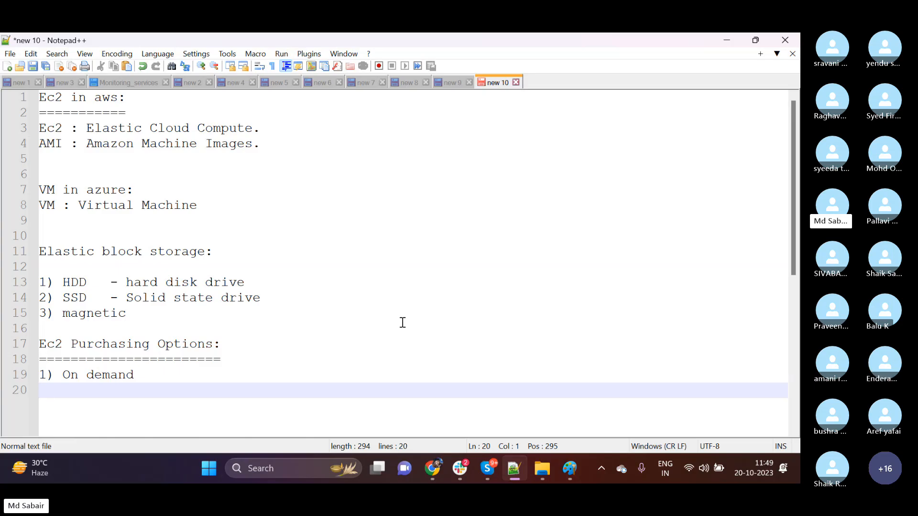
pyautogui.write('2) ')
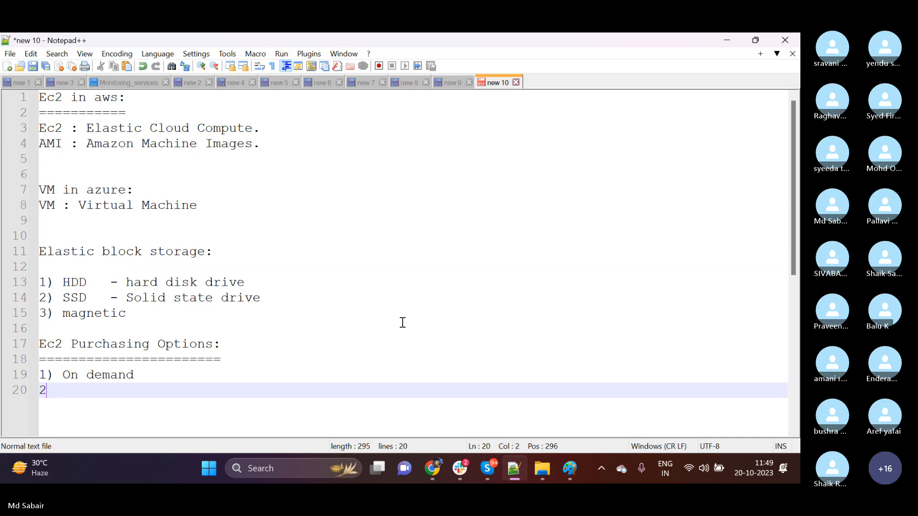
pyautogui.write('reserved')
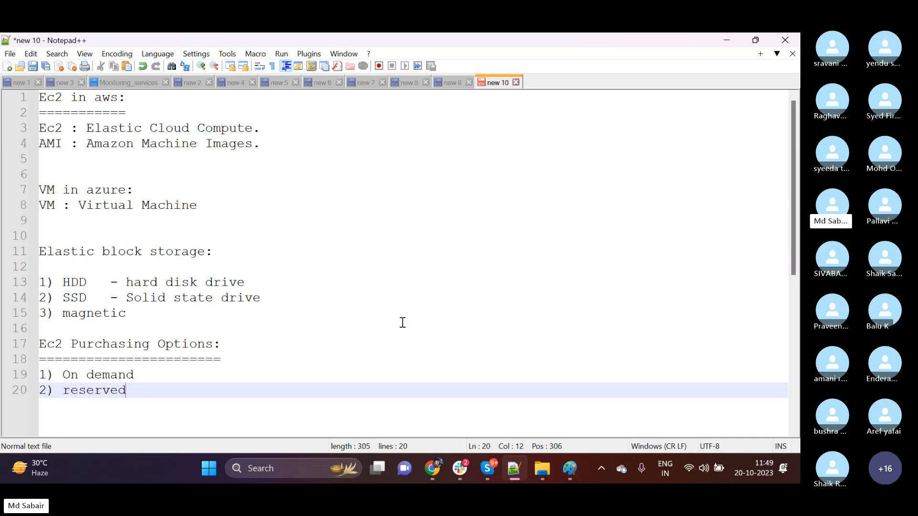
pyautogui.press('Return')
pyautogui.write('3) ')
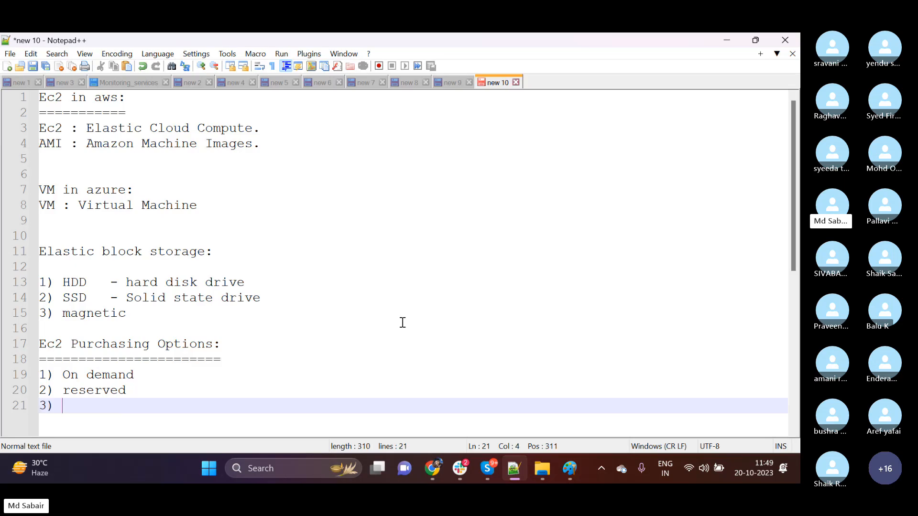
pyautogui.write('Spot In')
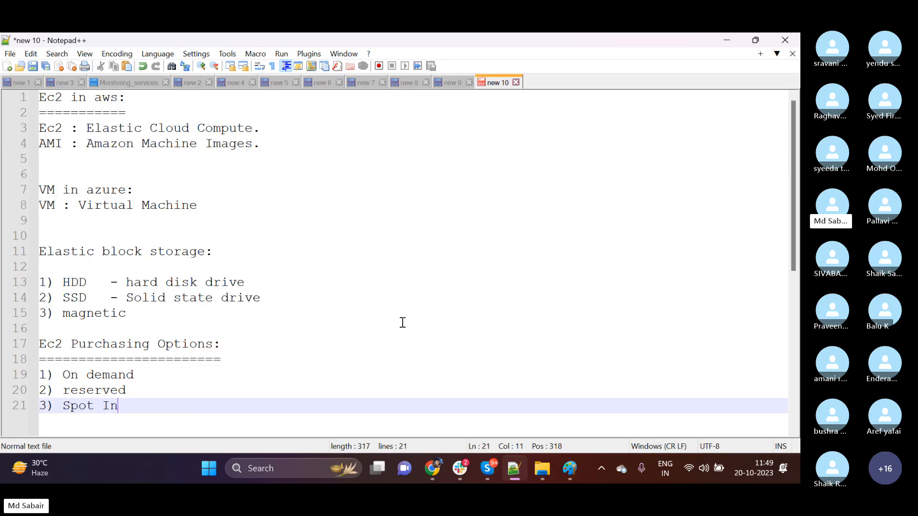
pyautogui.write('stances')
# Capitalize the words "Demand" and "Reserved" in the first two purchasing options.
pyautogui.click(86, 374)
pyautogui.press('BackSpace')
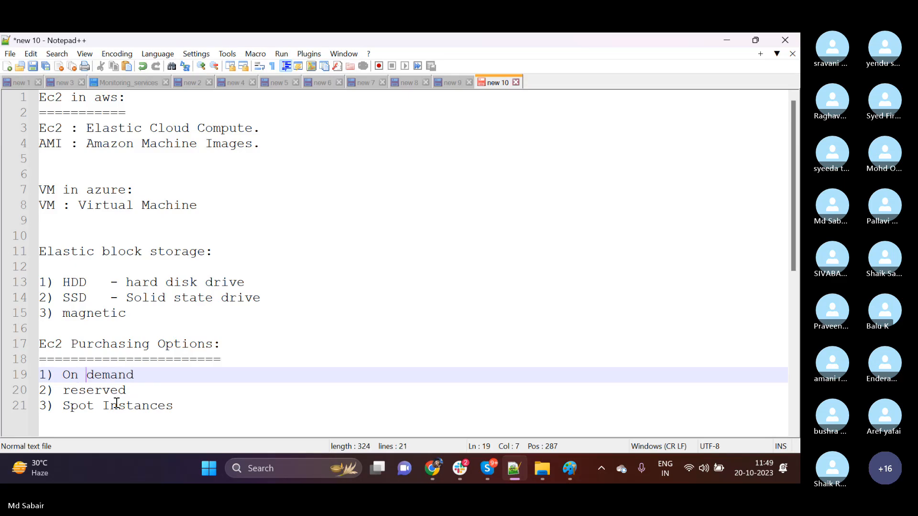
pyautogui.press('Right')
pyautogui.press('BackSpace')
pyautogui.write('D')
pyautogui.press('Down')
pyautogui.press('Left')
pyautogui.press('Left')
pyautogui.press('Left')
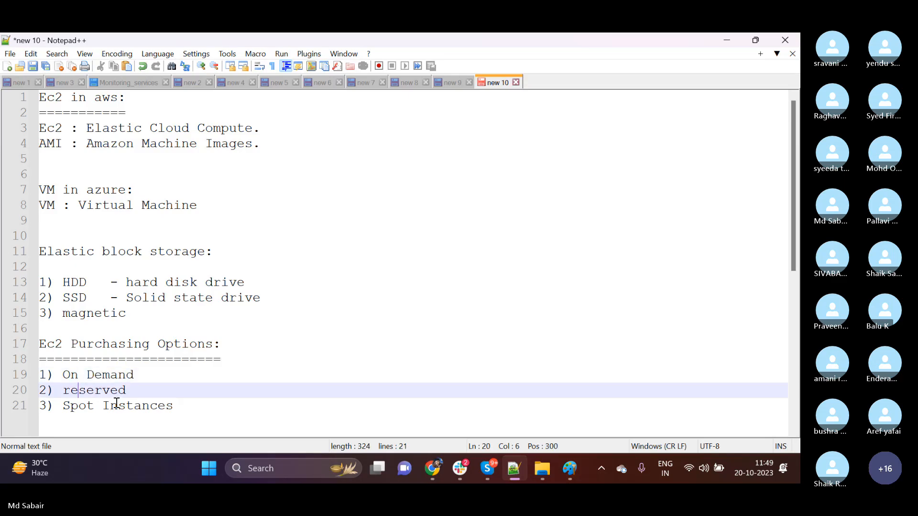
pyautogui.press('BackSpace')
pyautogui.write('R')
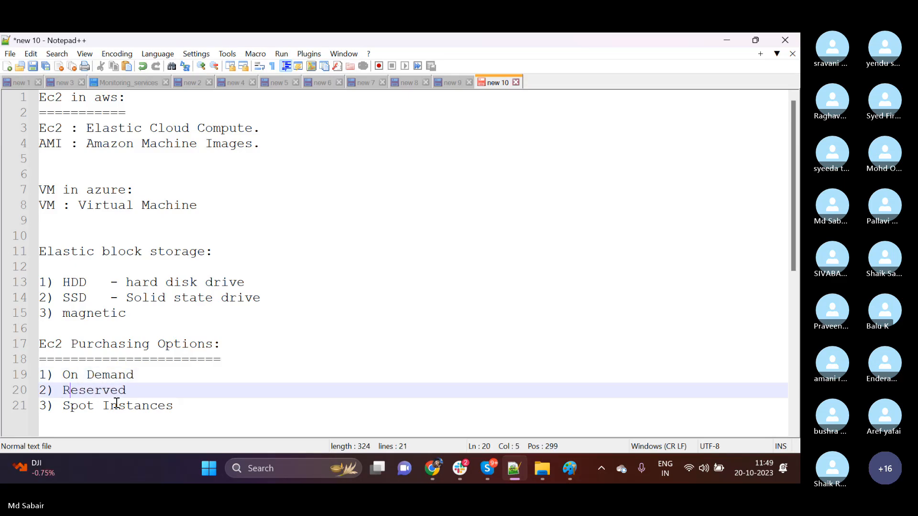
# Append the word "instances" to the On Demand and Reserved lines of the purchasing options list.
pyautogui.click(148, 378)
pyautogui.write('Instances')
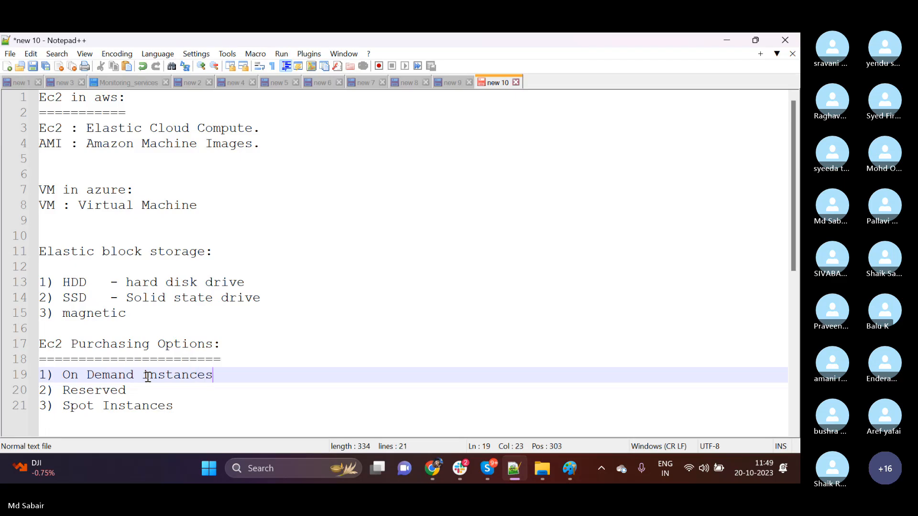
pyautogui.press('Down')
pyautogui.write('instances')
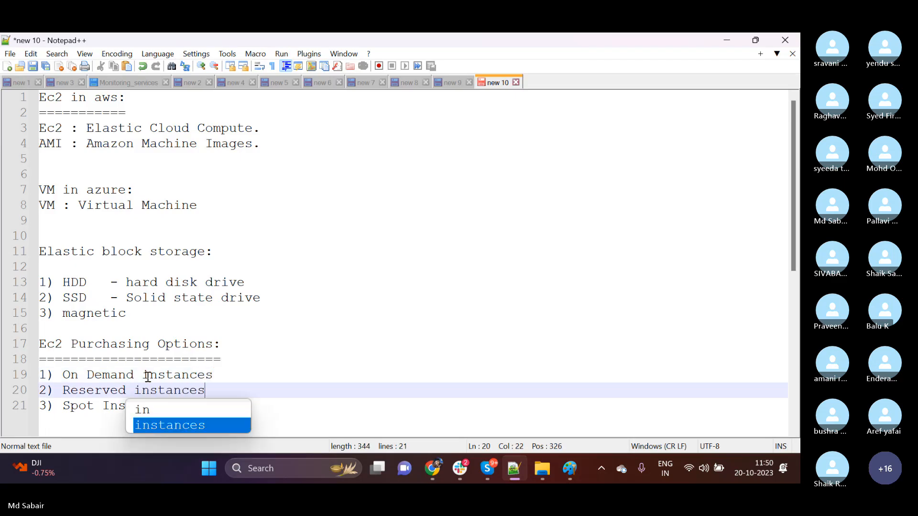
pyautogui.click(314, 402)
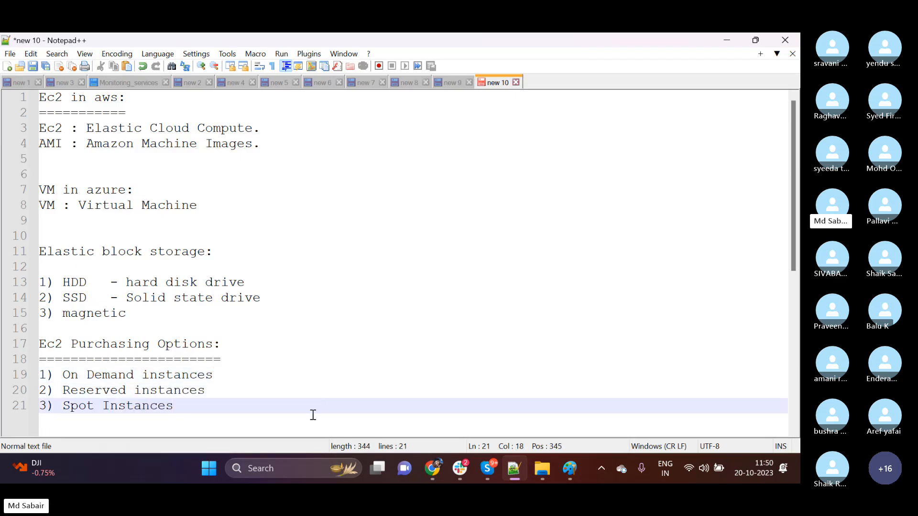
# Highlight and review the three listed EC2 purchasing options in the notes.
pyautogui.moveTo(188, 403); pyautogui.dragTo(29, 377)
pyautogui.scroll(-2, 574, 189)
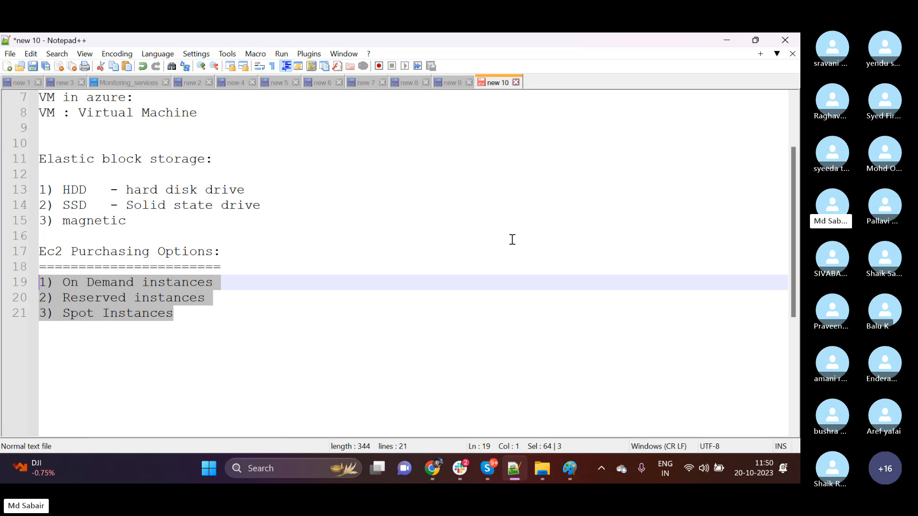
pyautogui.click(174, 316)
pyautogui.moveTo(174, 315); pyautogui.dragTo(25, 283)
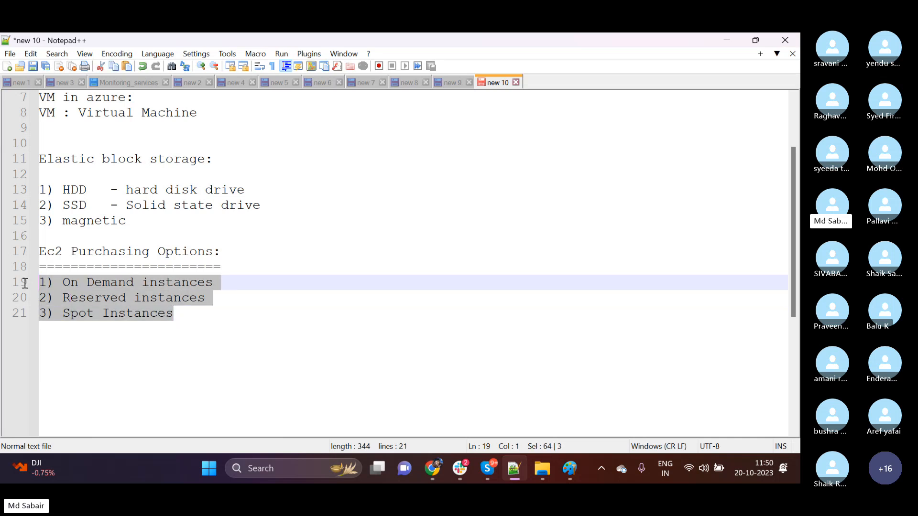
pyautogui.click(249, 384)
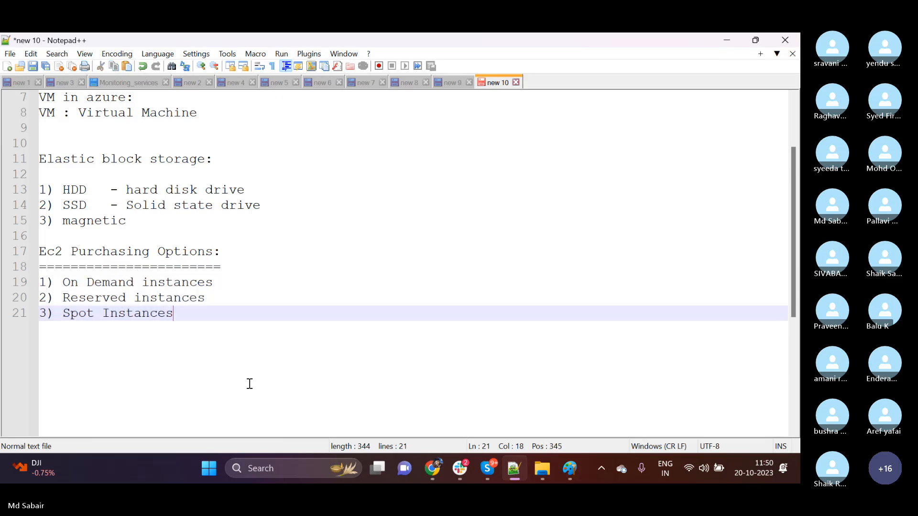
pyautogui.moveTo(186, 317); pyautogui.dragTo(42, 287)
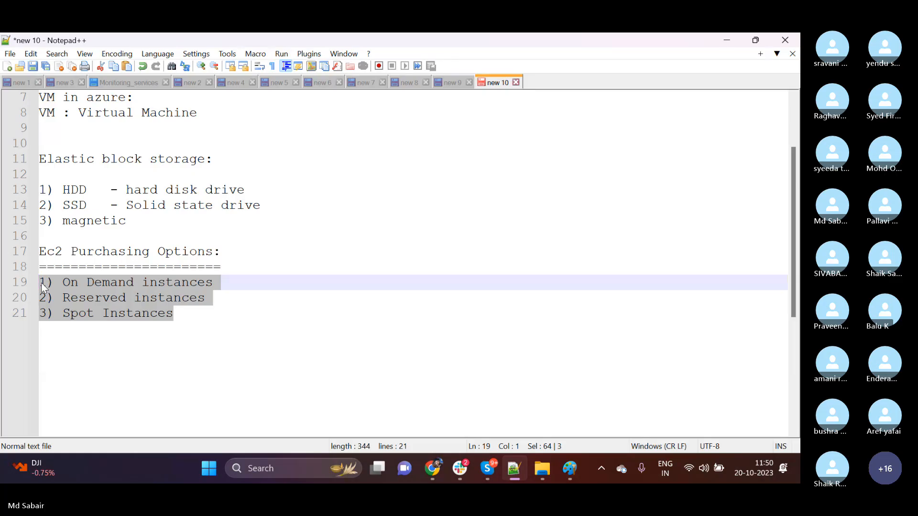
pyautogui.click(208, 334)
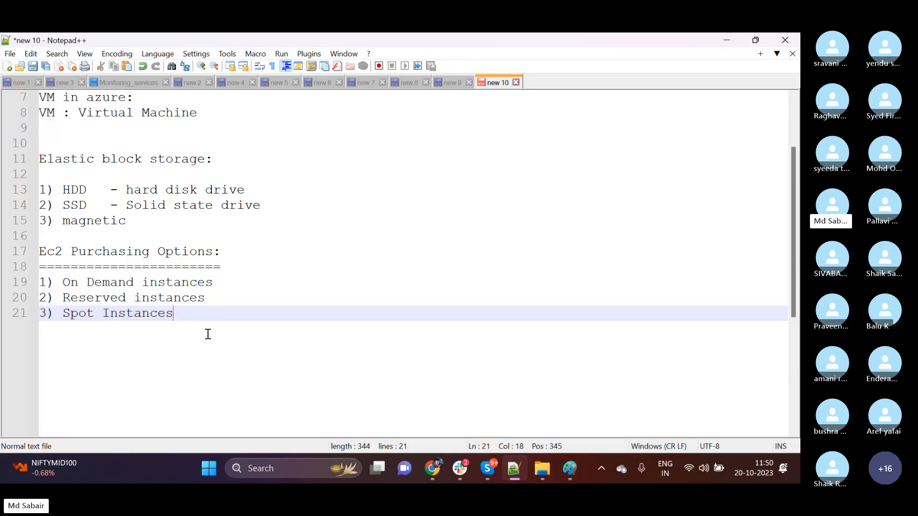
# Add the example price line "On Demand - 100 rs per day" below the purchasing options, leaving a blank line between.
pyautogui.press('Return')
pyautogui.press('Return')
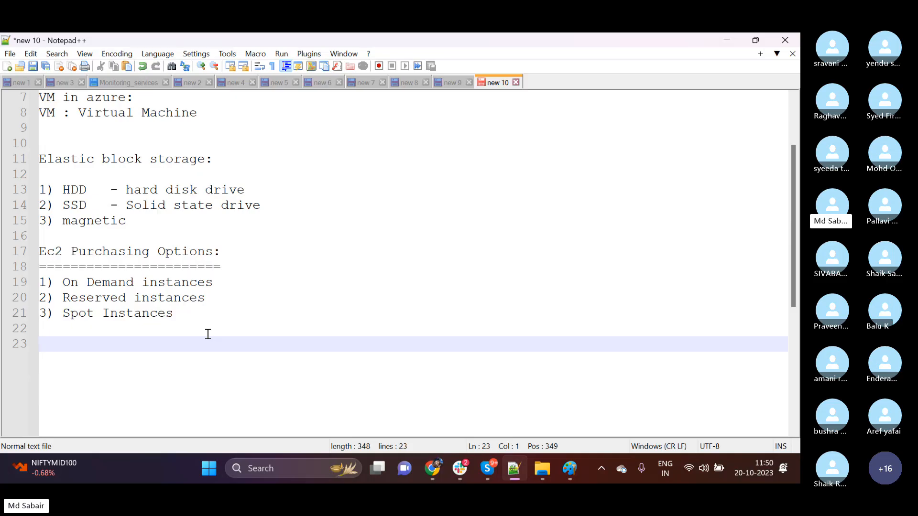
pyautogui.write('On D')
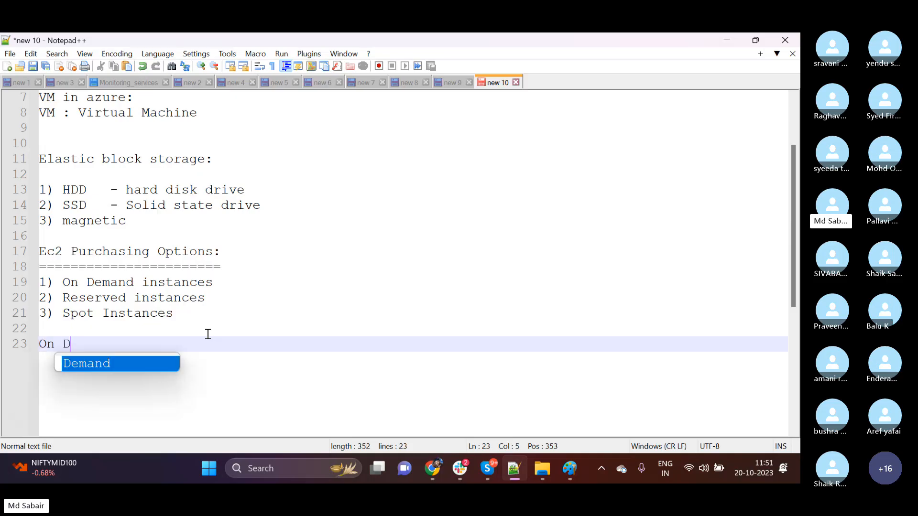
pyautogui.write('emand')
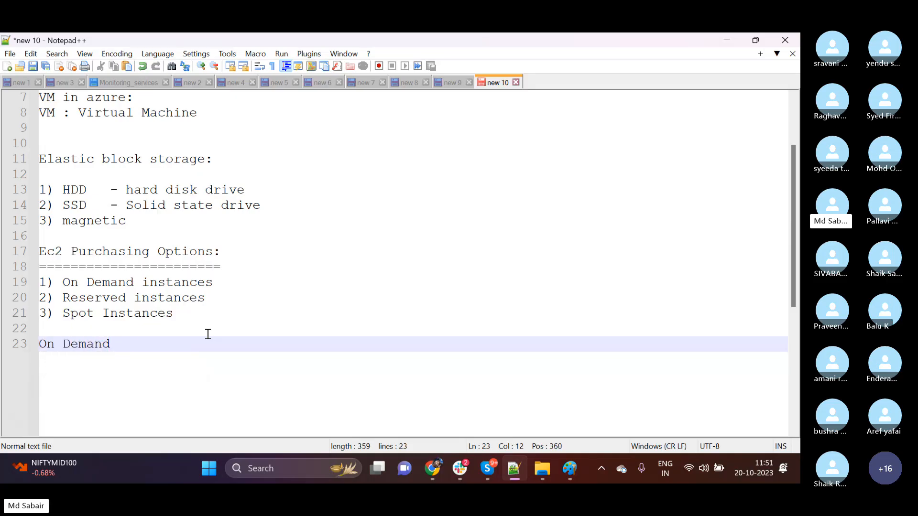
pyautogui.write(' - 100 rs per day')
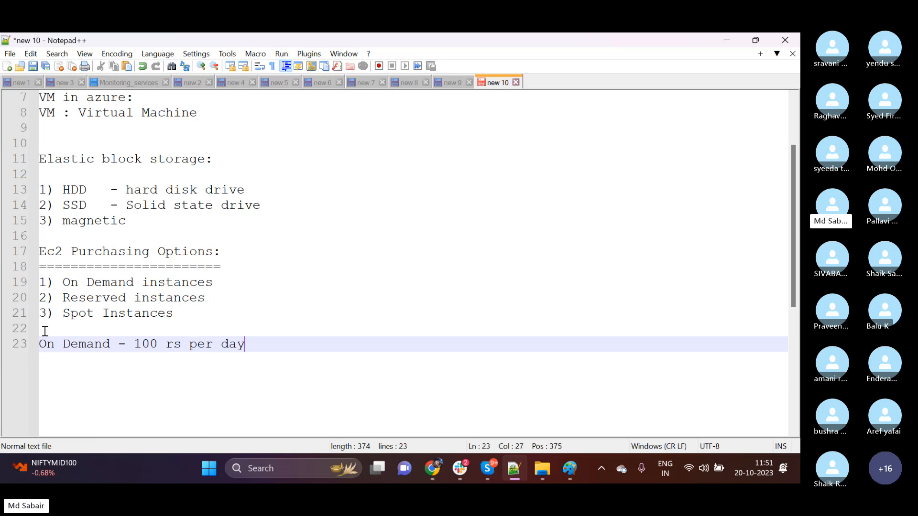
pyautogui.doubleClick(148, 345)
pyautogui.click(262, 348)
# Add the line "Reserved instances - 38 rs per day" under the On Demand price.
pyautogui.press('Return')
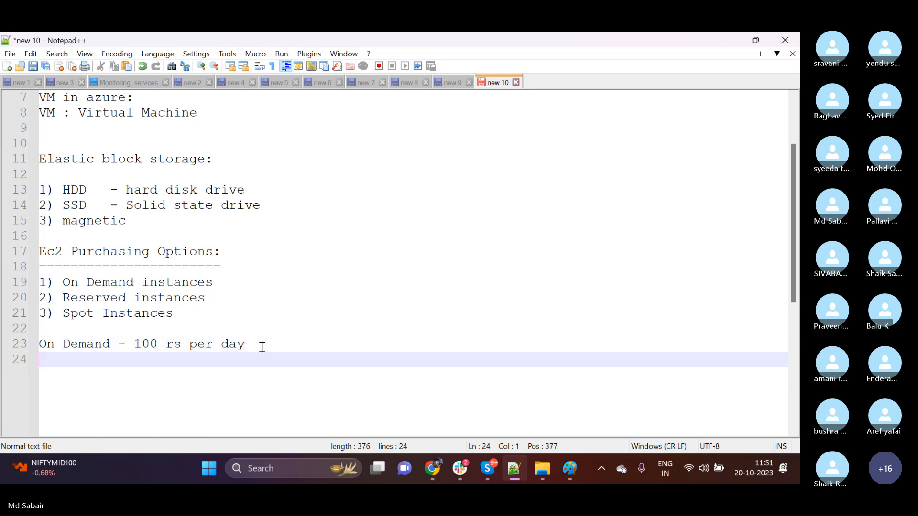
pyautogui.write('Reserved ')
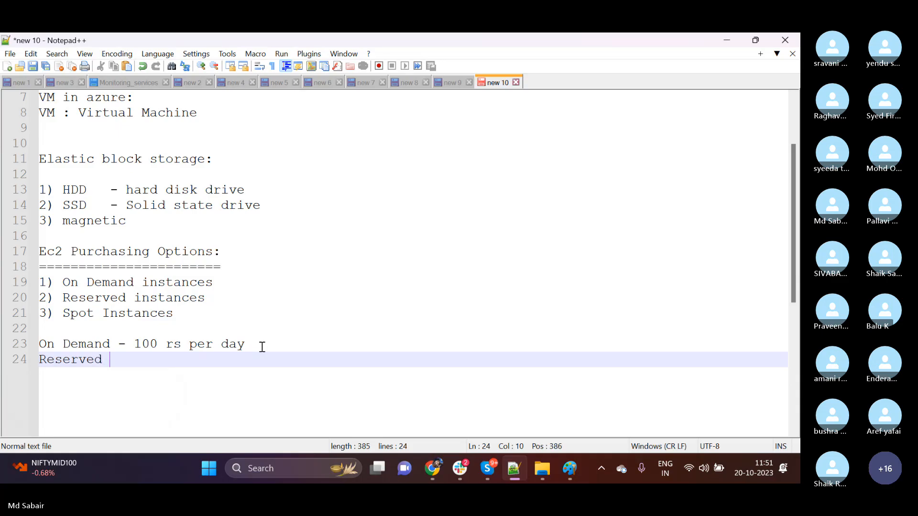
pyautogui.write('instances ')
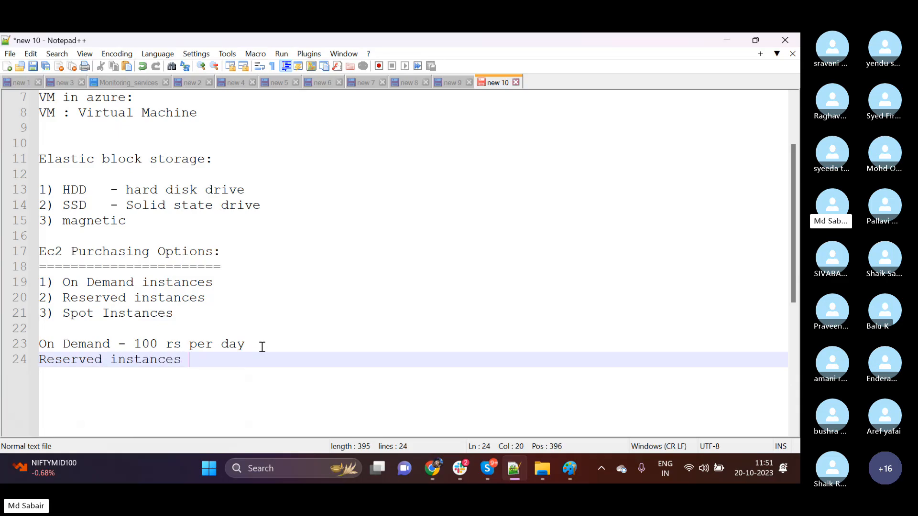
pyautogui.write('-')
pyautogui.doubleClick(109, 344)
pyautogui.click(225, 356)
pyautogui.write('38 rs per day')
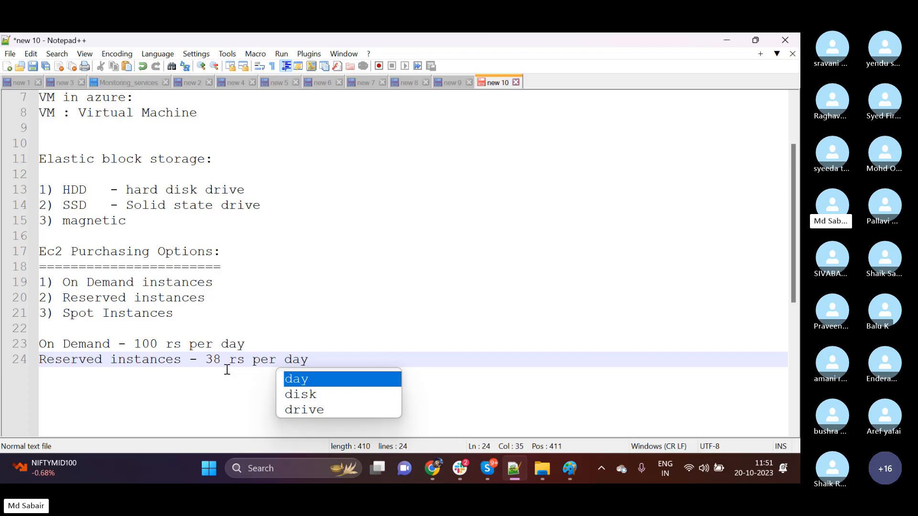
pyautogui.press('Escape')
# Compare the On Demand and Reserved prices, and add the line "Spot Instances - 10 rs per day" below them.
pyautogui.moveTo(245, 344); pyautogui.dragTo(39, 345)
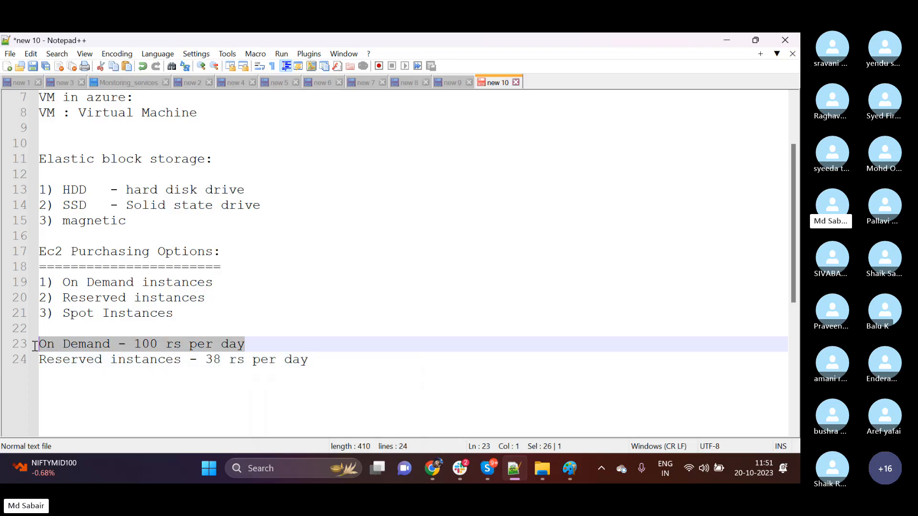
pyautogui.moveTo(319, 360); pyautogui.dragTo(206, 360)
pyautogui.click(330, 363)
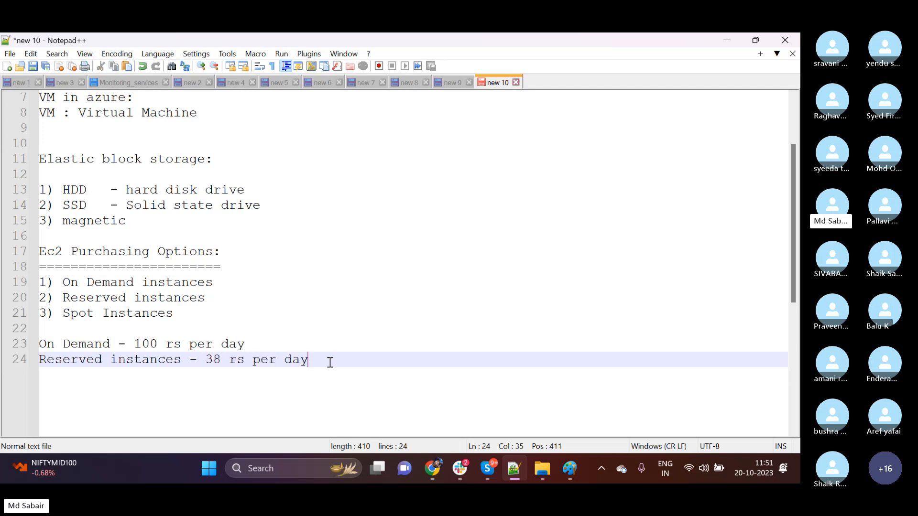
pyautogui.press('Return')
pyautogui.write('Sp')
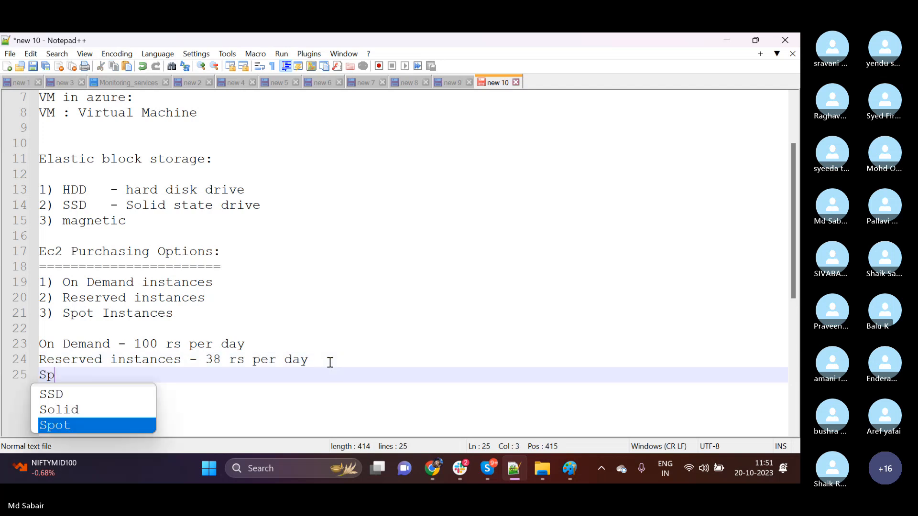
pyautogui.write('ot Instance')
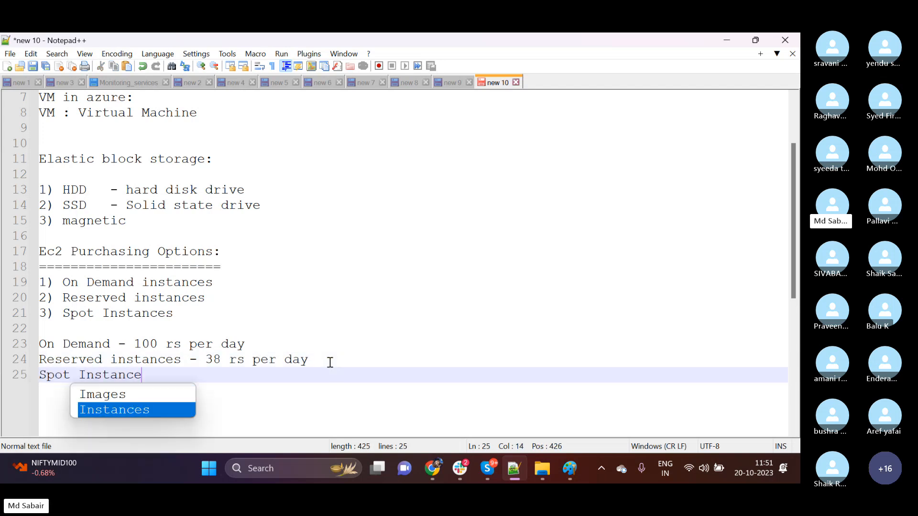
pyautogui.write('s - 1')
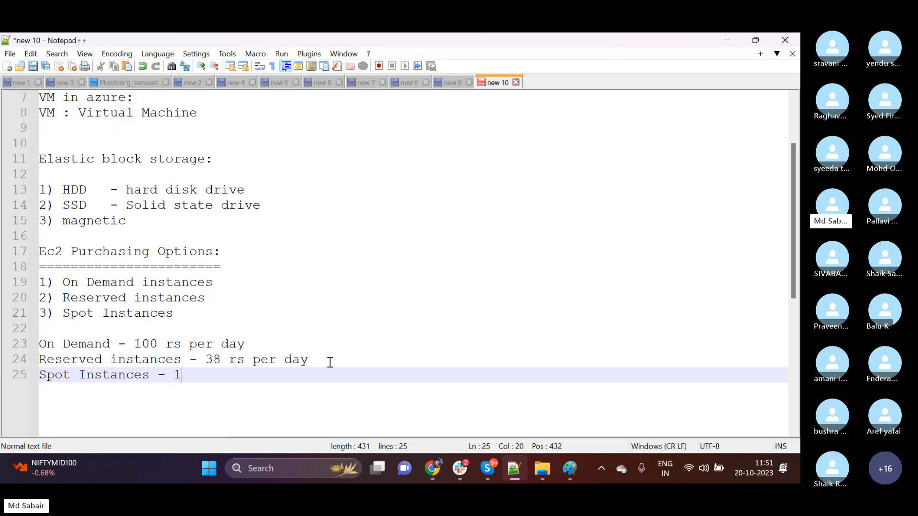
pyautogui.write('0 rs per day')
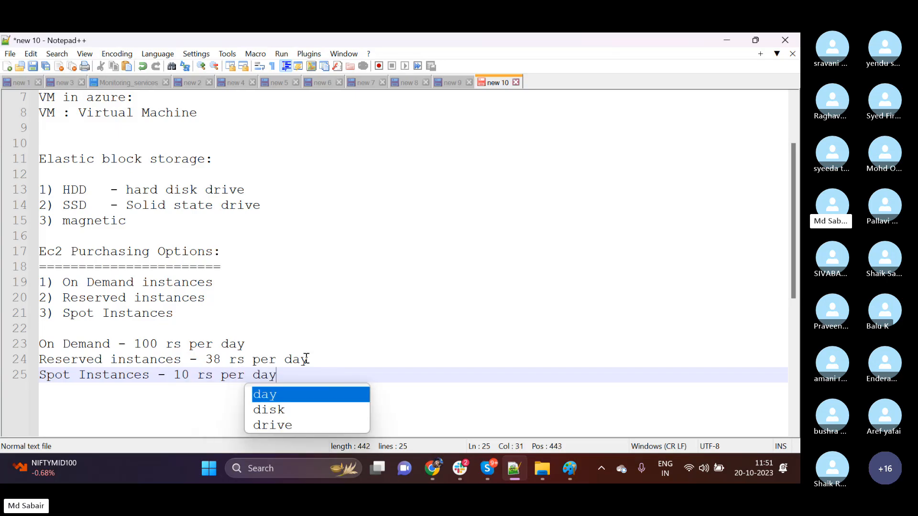
# Append "- 72% in price" to the end of the Reserved instances price line.
pyautogui.click(324, 360)
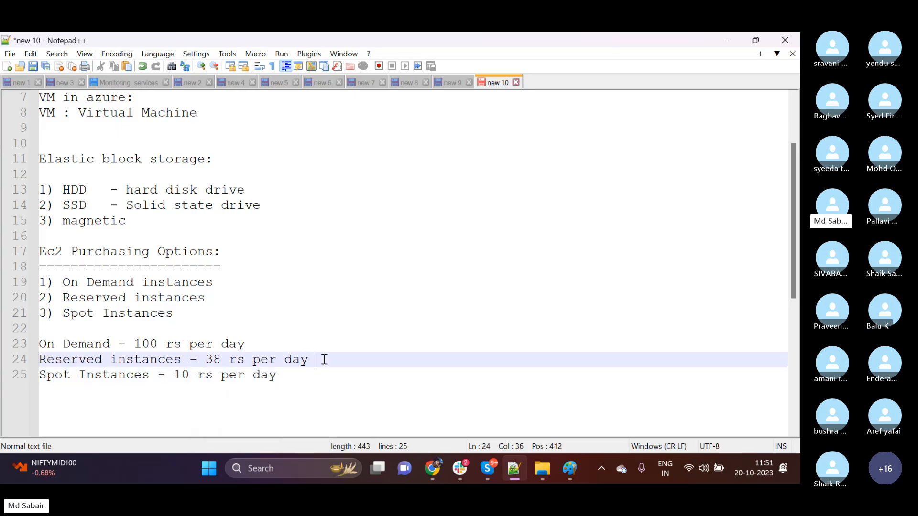
pyautogui.write('- 72% in orice')
pyautogui.press('BackSpace')
pyautogui.press('BackSpace')
pyautogui.press('BackSpace')
pyautogui.press('BackSpace')
pyautogui.press('BackSpace')
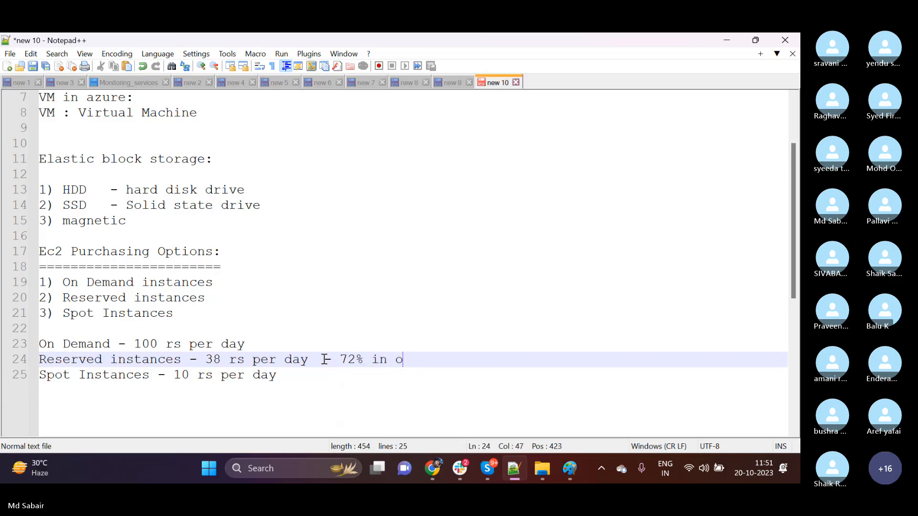
pyautogui.write('price')
# Append "- 90% in price" to the end of the Spot Instances price line.
pyautogui.click(324, 381)
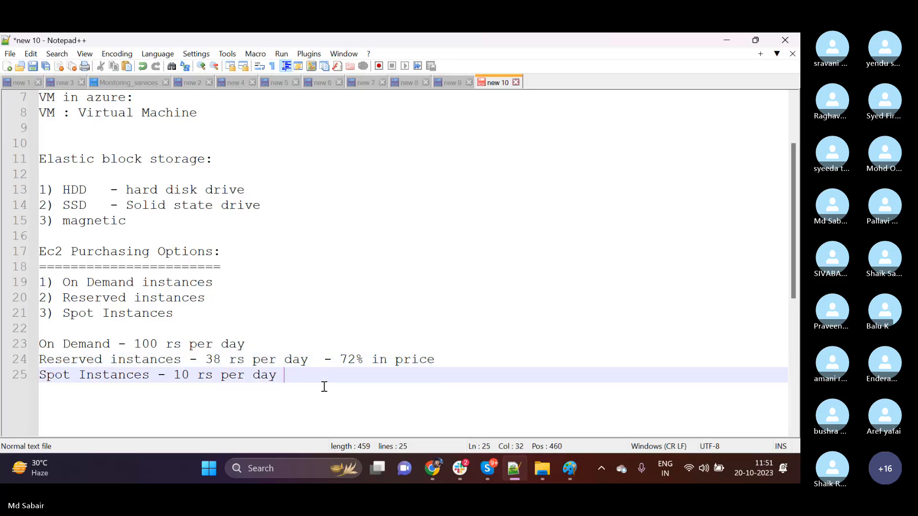
pyautogui.write('- ')
pyautogui.write('90')
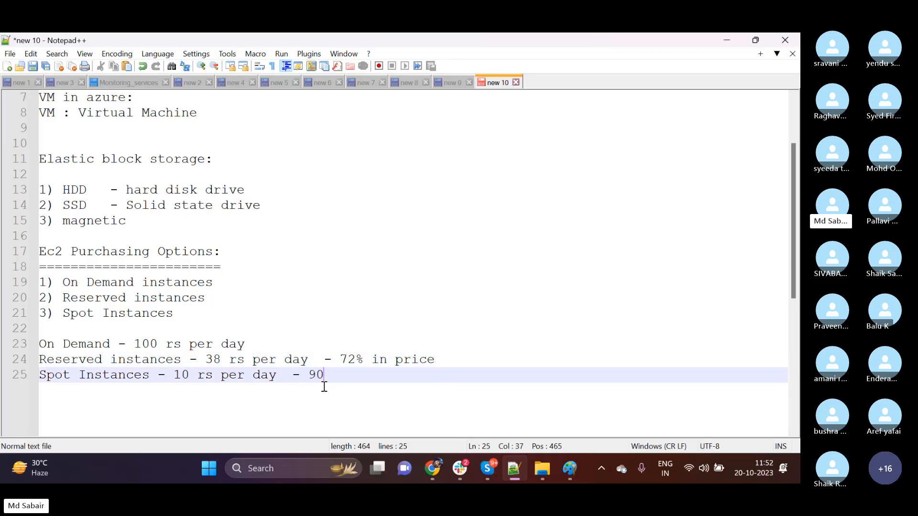
pyautogui.write('% in price')
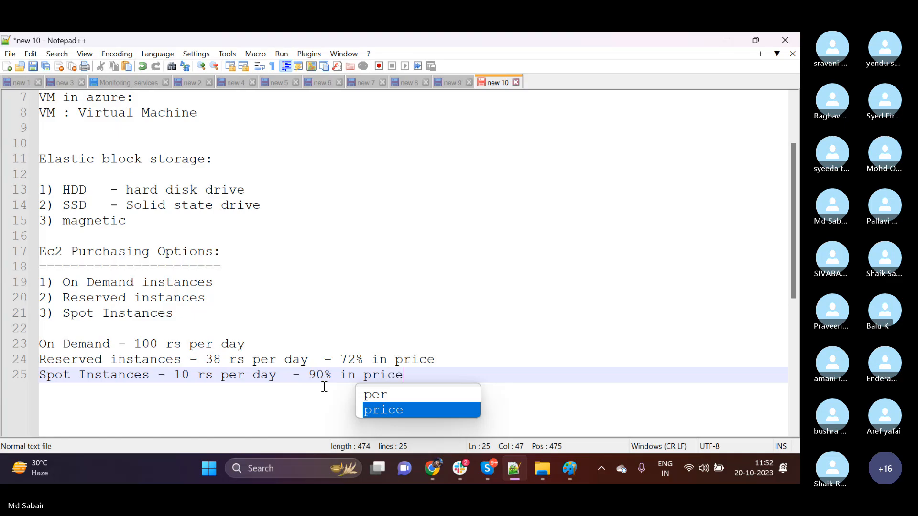
pyautogui.press('Escape')
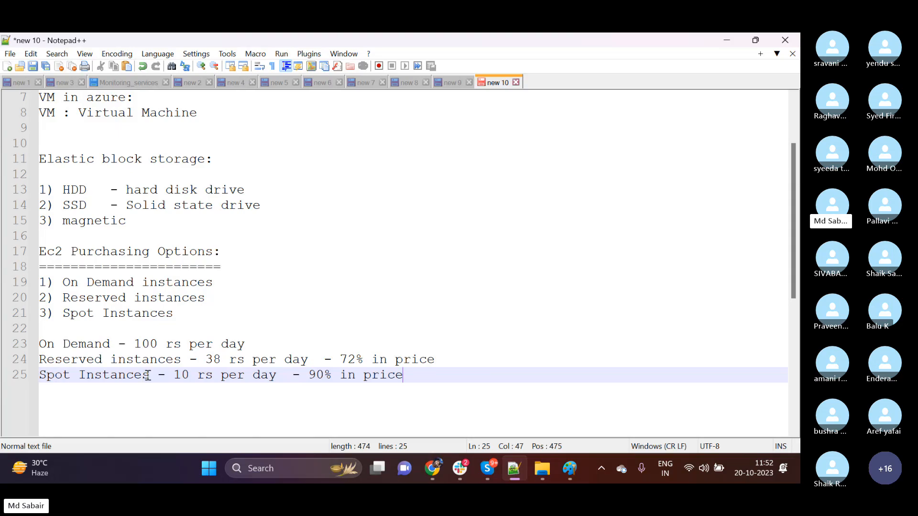
# Highlight the Spot Instances, Reserved instances and On Demand labels one by one in the price lines.
pyautogui.moveTo(148, 376); pyautogui.dragTo(31, 384)
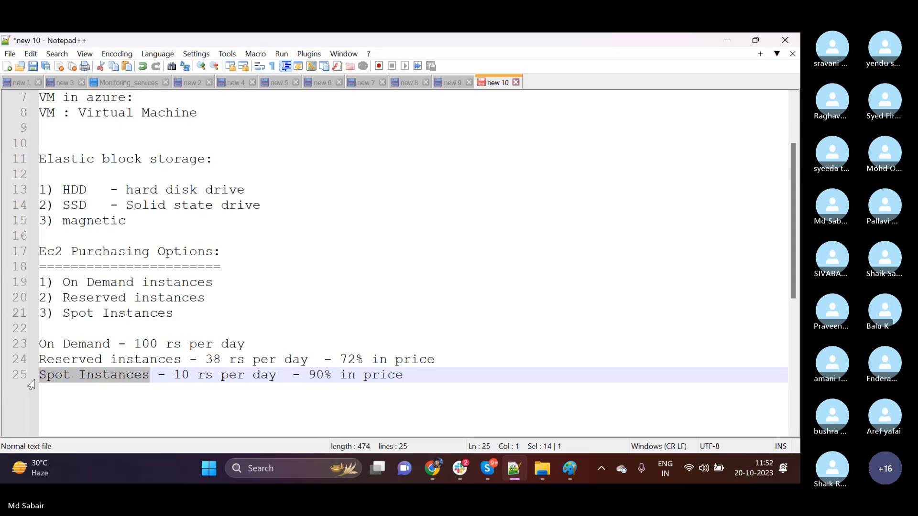
pyautogui.moveTo(181, 359); pyautogui.dragTo(27, 368)
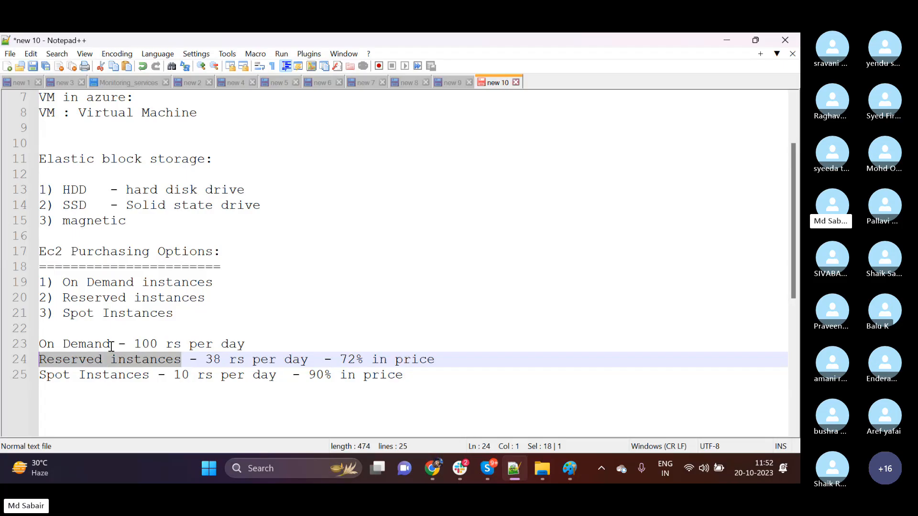
pyautogui.moveTo(111, 346); pyautogui.dragTo(50, 345)
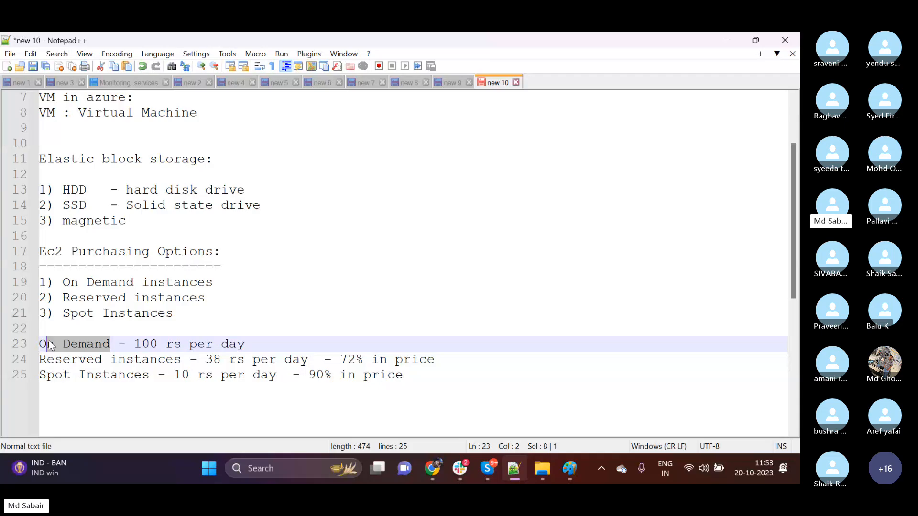
pyautogui.click(115, 373)
pyautogui.moveTo(111, 345); pyautogui.dragTo(39, 345)
# Switch to Chrome and review the storage volumes and purchasing option sections of the EC2 launch page.
pyautogui.click(436, 469)
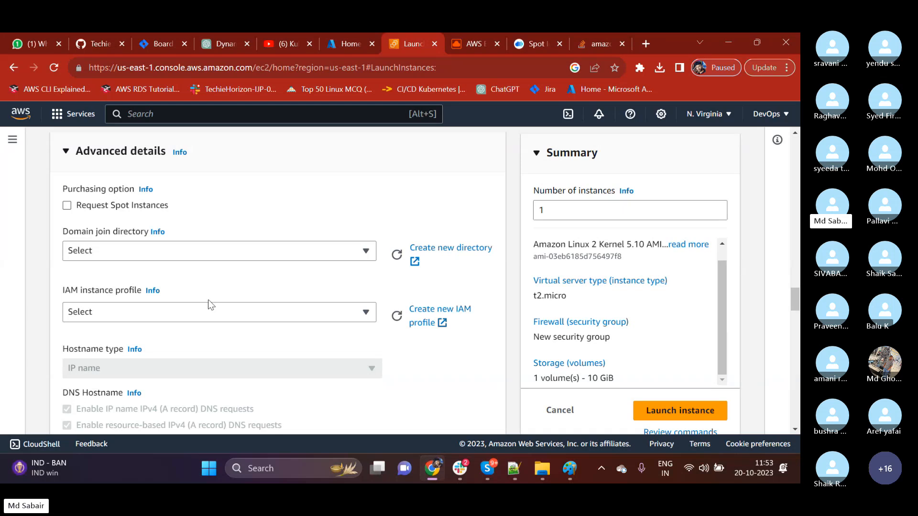
pyautogui.scroll(5, 191, 299)
pyautogui.scroll(5, 171, 294)
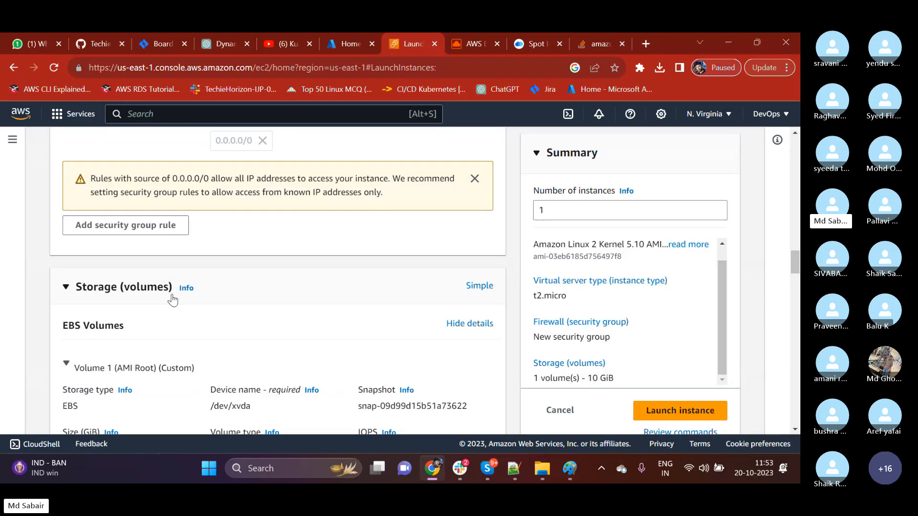
pyautogui.scroll(-10, 181, 306)
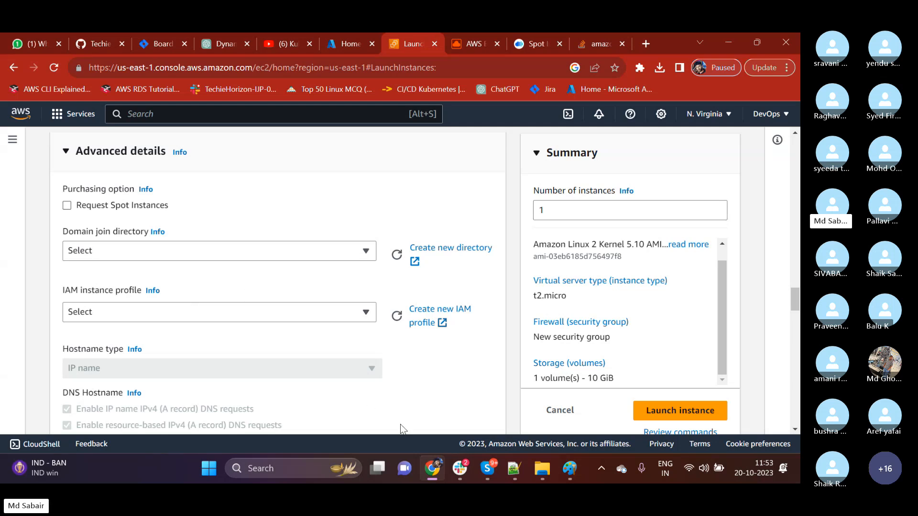
# Switch back to Notepad++ and highlight the Reserved instances price line for review.
pyautogui.click(519, 473)
pyautogui.click(208, 359)
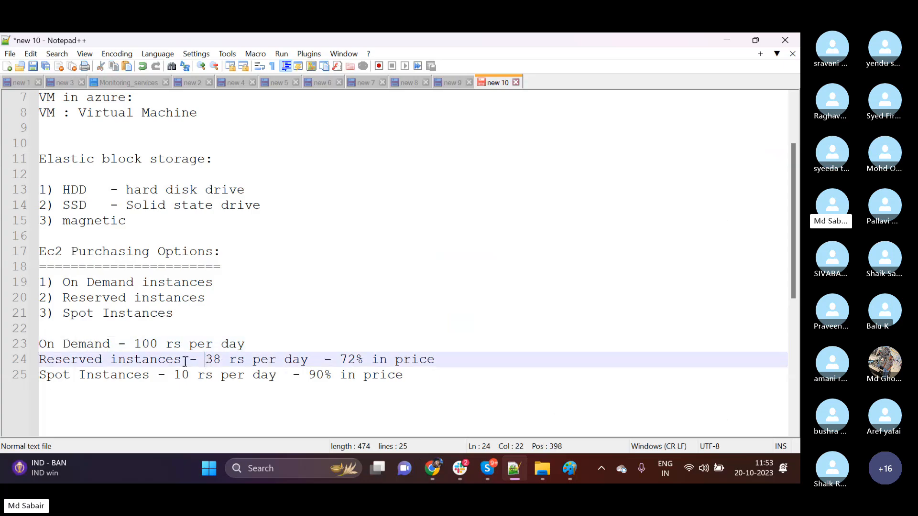
pyautogui.moveTo(185, 362); pyautogui.dragTo(39, 359)
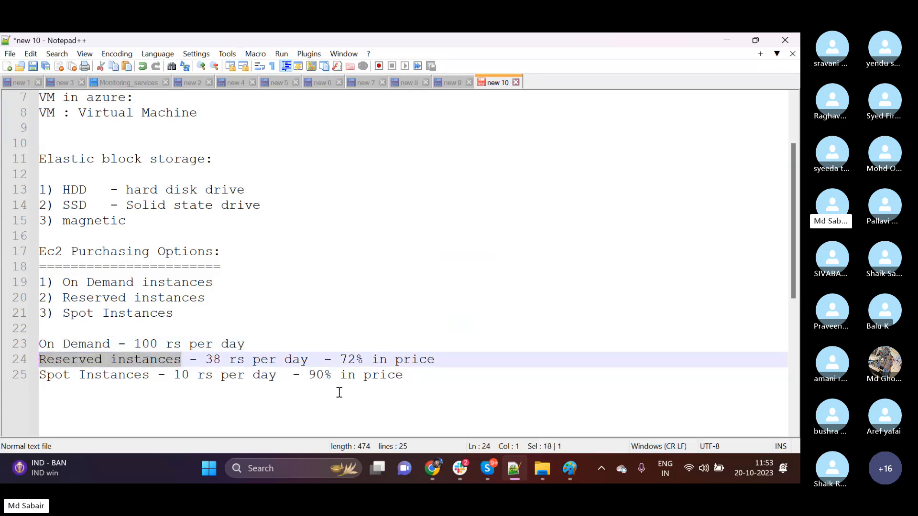
pyautogui.click(432, 361)
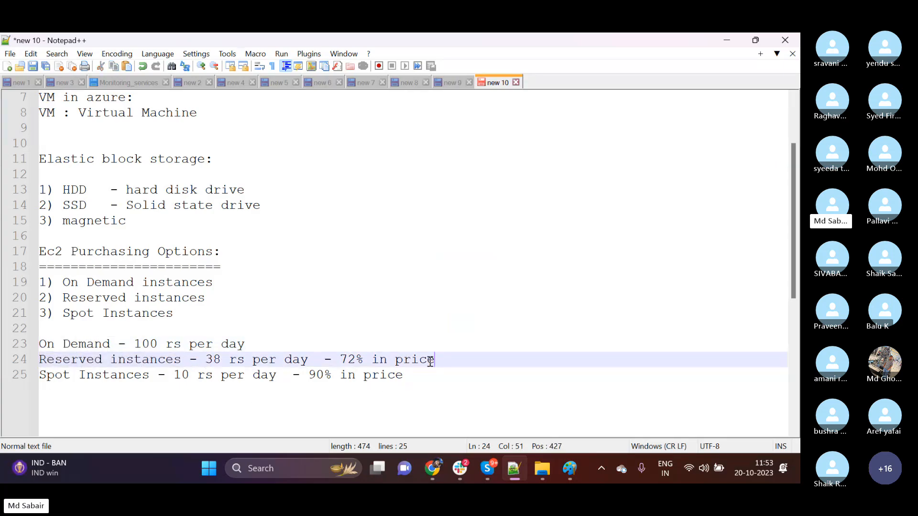
pyautogui.moveTo(431, 362); pyautogui.dragTo(38, 359)
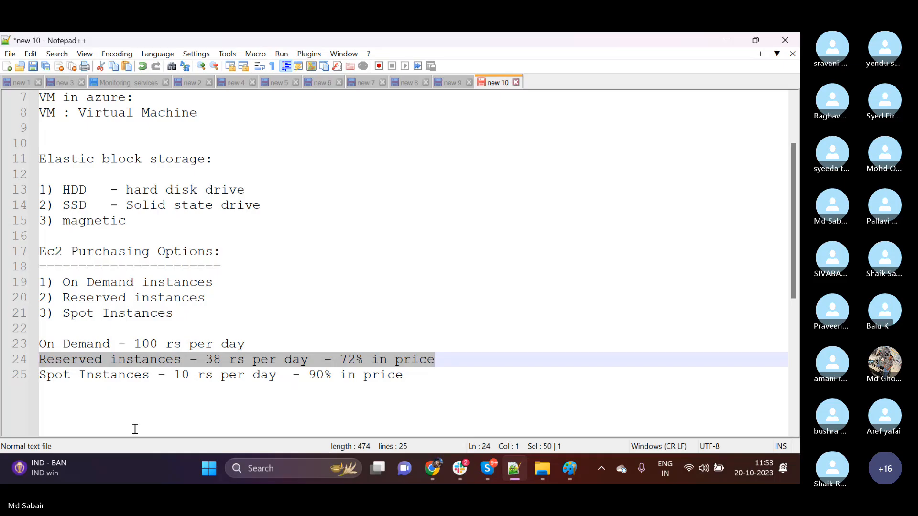
pyautogui.scroll(-3, 134, 429)
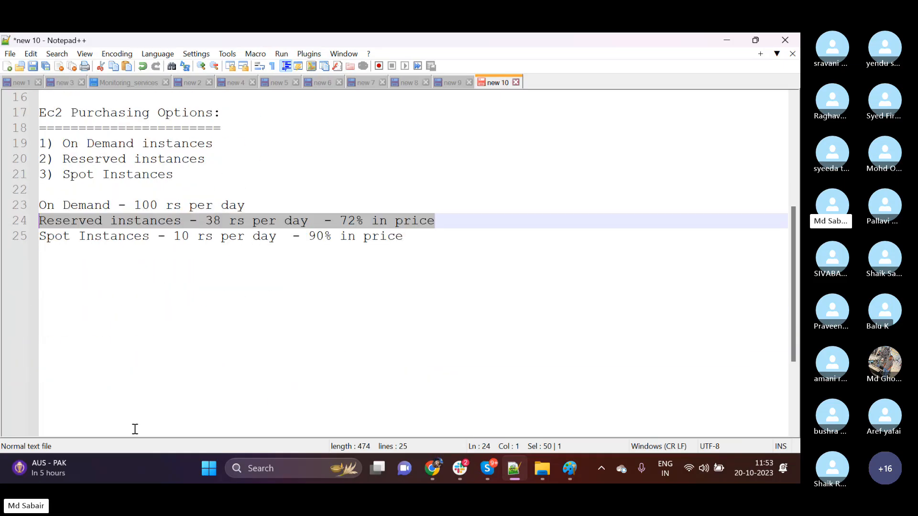
pyautogui.click(459, 221)
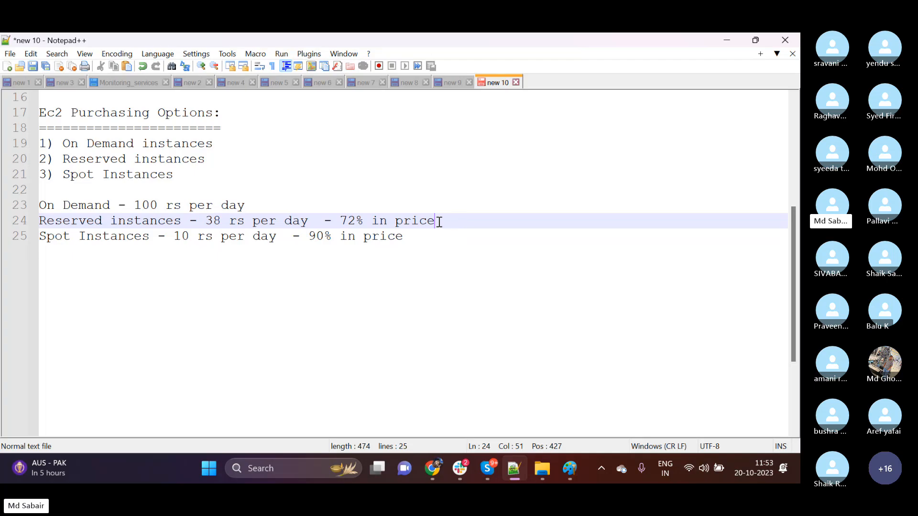
pyautogui.moveTo(436, 221); pyautogui.dragTo(23, 230)
# Add the line "Porject and i need 10 servers." at the end of the notes, leaving two blank lines above it.
pyautogui.hotkey('ctrl', 'End')
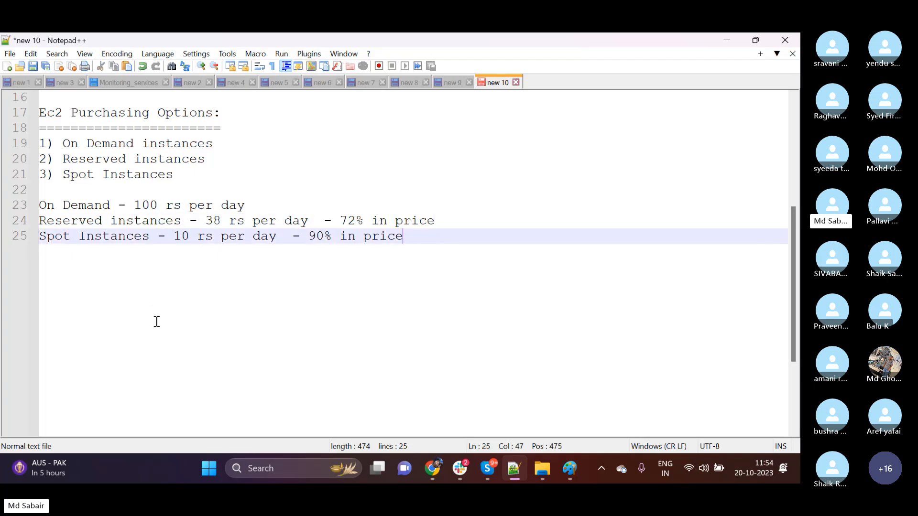
pyautogui.press('Return')
pyautogui.press('Return')
pyautogui.press('Return')
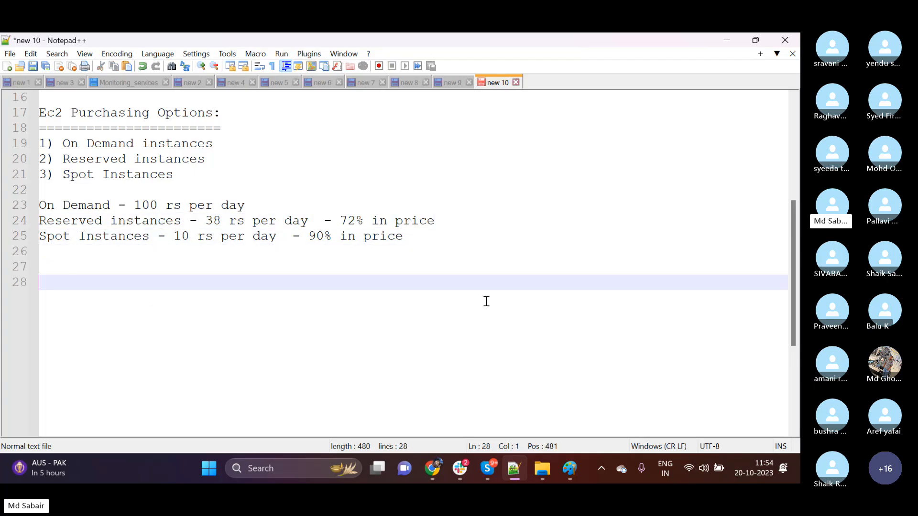
pyautogui.write('Porje')
pyautogui.write('to')
pyautogui.press('BackSpace')
pyautogui.press('BackSpace')
pyautogui.write('ct and i ')
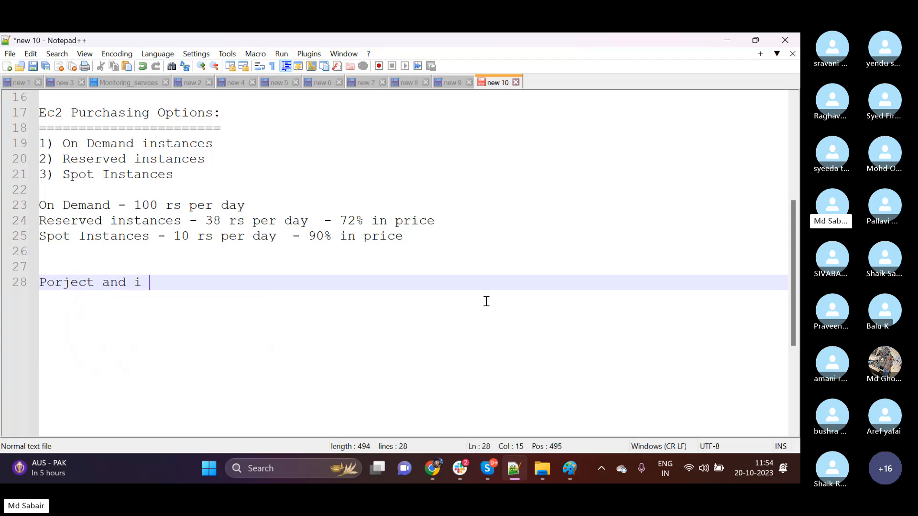
pyautogui.write('need 10 servers')
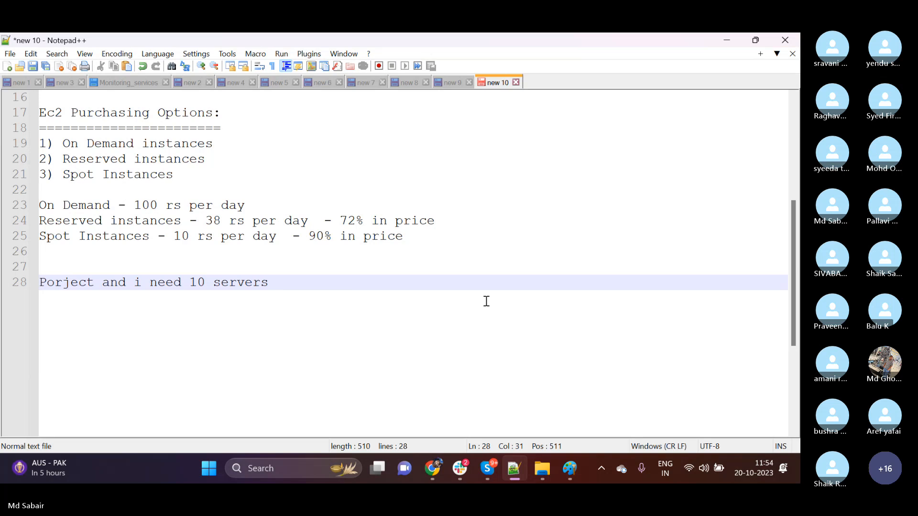
pyautogui.write('.')
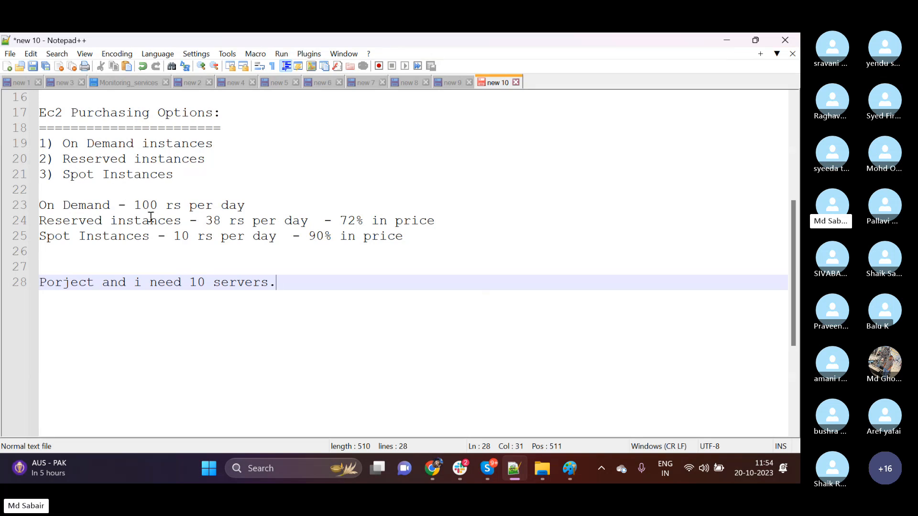
# Highlight the Reserved instances label in the price lines as the option for this project.
pyautogui.moveTo(181, 220); pyautogui.dragTo(39, 222)
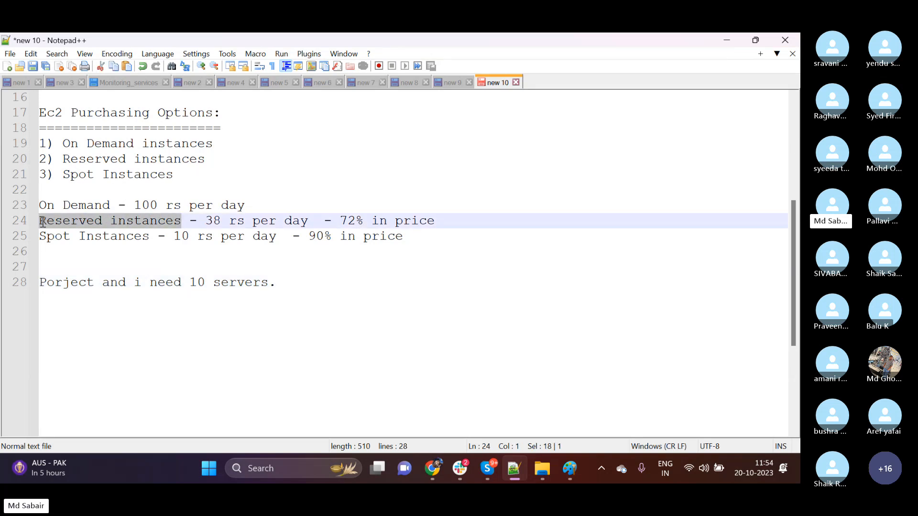
pyautogui.click(309, 286)
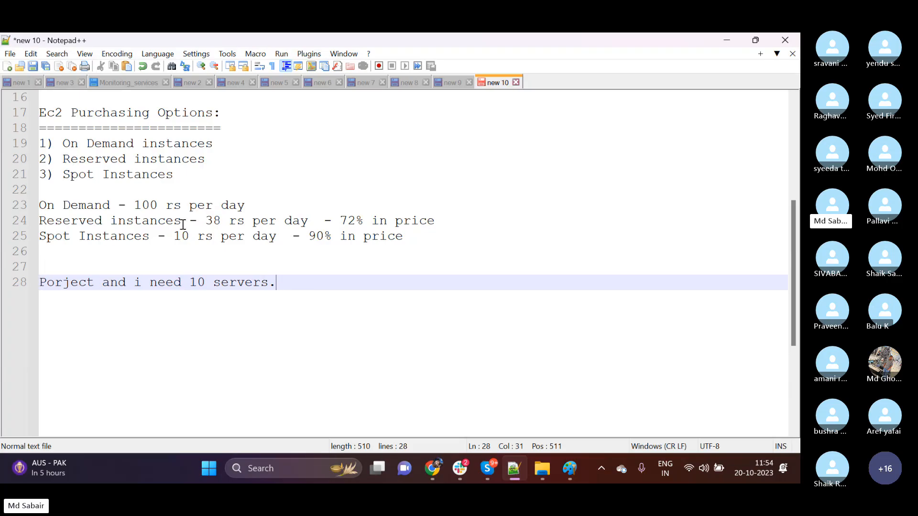
pyautogui.moveTo(183, 225); pyautogui.dragTo(47, 224)
# Start a new line under the server requirement reading "6 months - ec2 with linux image".
pyautogui.click(281, 284)
pyautogui.press('Return')
pyautogui.write('6 mont')
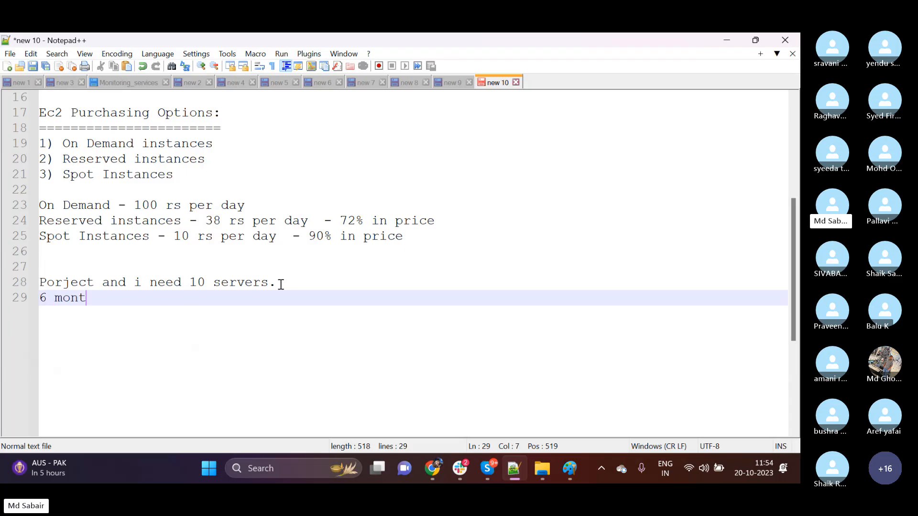
pyautogui.write('hs')
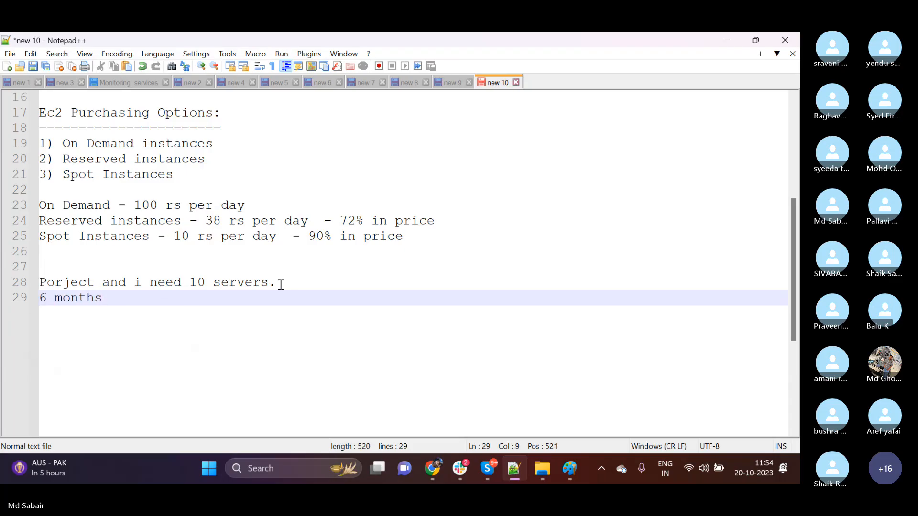
pyautogui.write(' - ec2')
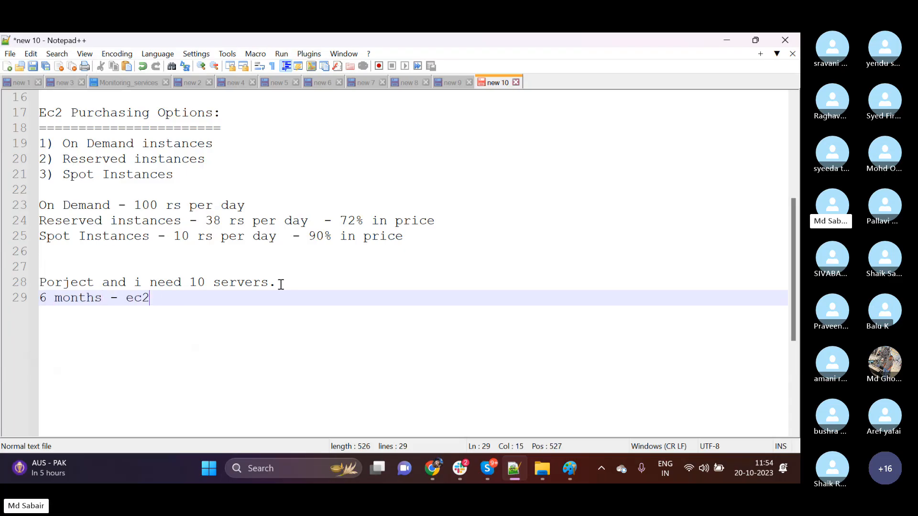
pyautogui.write(' with lin')
pyautogui.write('ux ima')
pyautogui.press('BackSpace')
pyautogui.write('image')
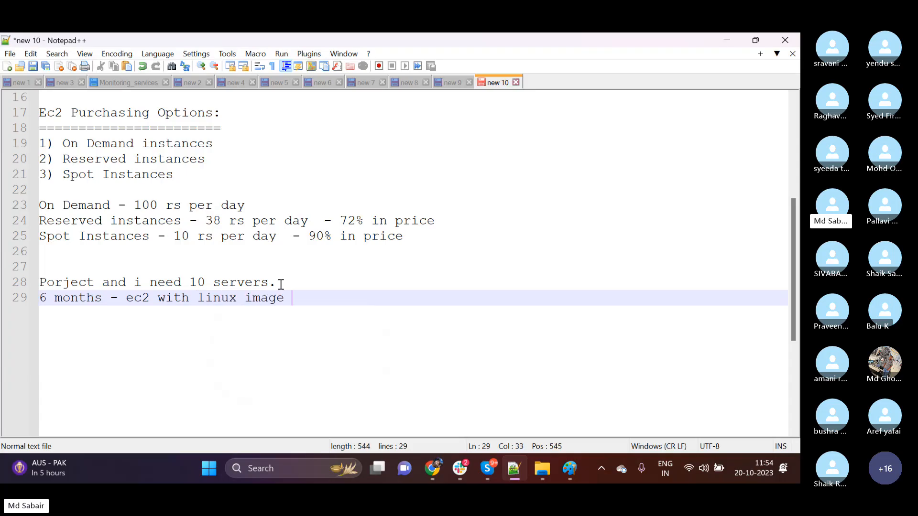
# Extend the 6 months line with ",t2 micro ,1 core of cpu and 1 memory and 10 gb of storage".
pyautogui.press('BackSpace')
pyautogui.write(',t2 micro ,1 core ')
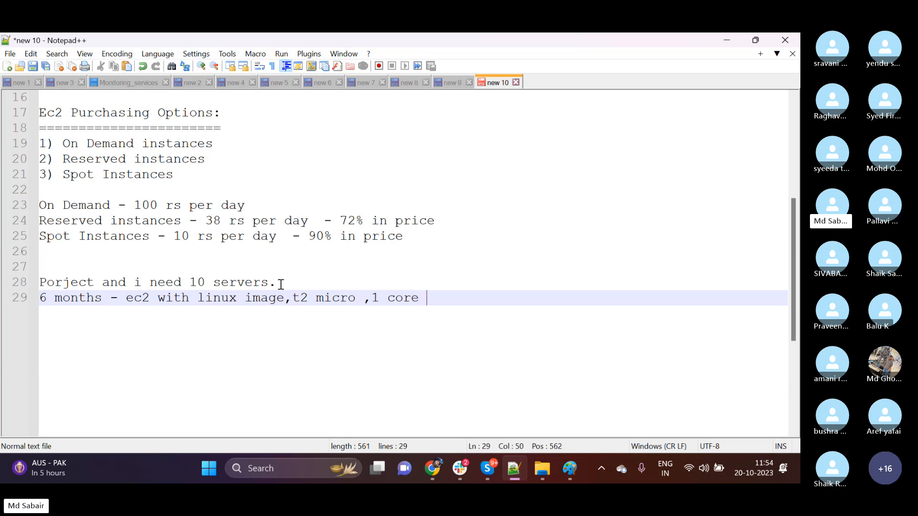
pyautogui.write('of cpu and 1 ')
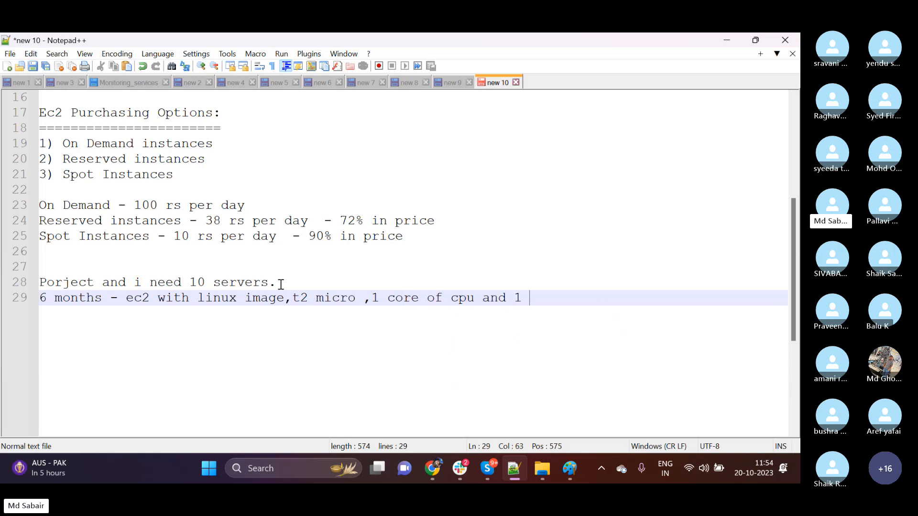
pyautogui.write('memory a')
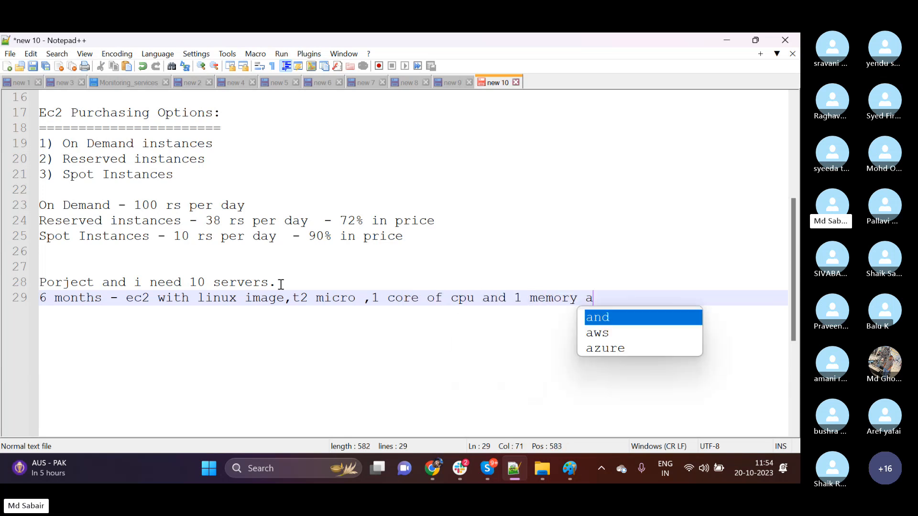
pyautogui.write('nd 10 gb of ')
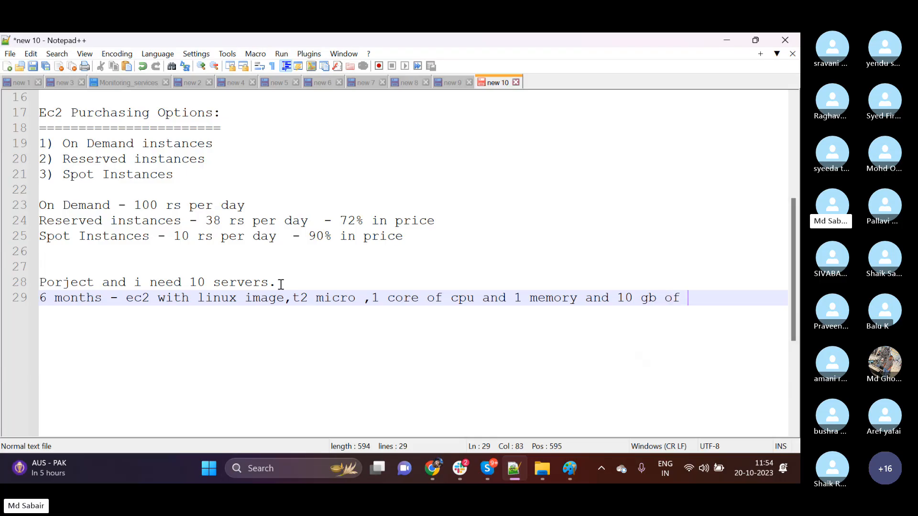
pyautogui.write('storage')
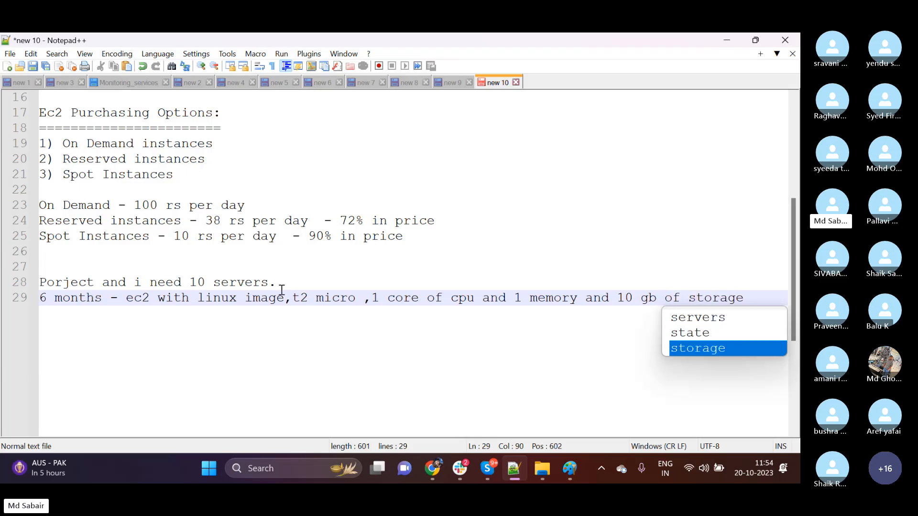
pyautogui.press('Escape')
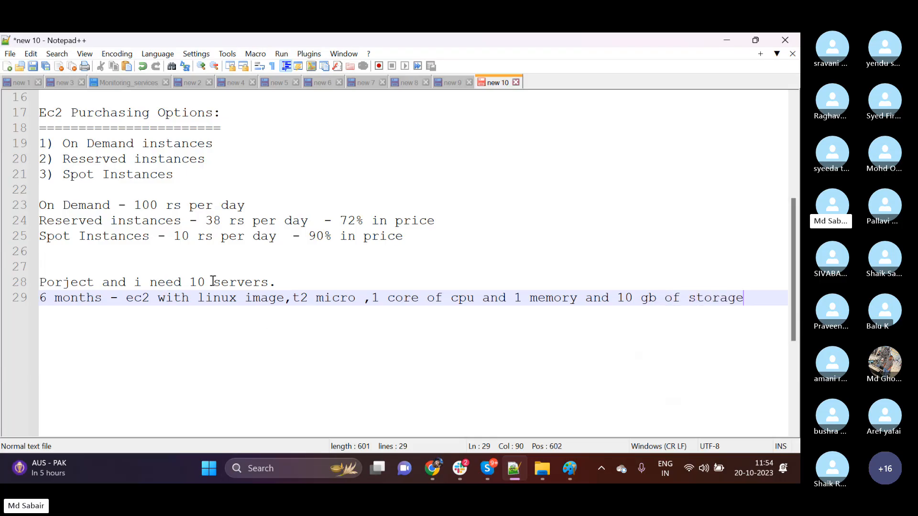
# Highlight the 10 servers count, the 6 months duration, and the On Demand and Reserved instances price labels to compare options for the project.
pyautogui.moveTo(199, 283); pyautogui.dragTo(220, 285)
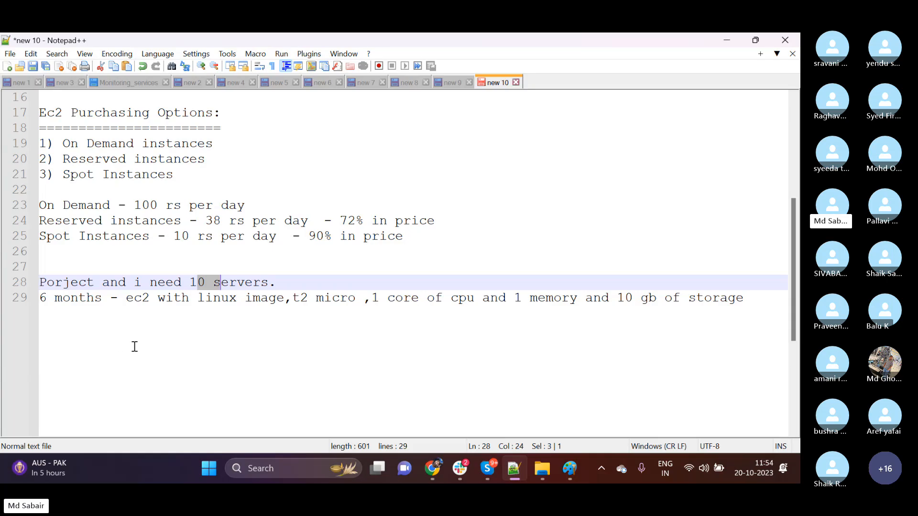
pyautogui.moveTo(102, 299); pyautogui.dragTo(34, 300)
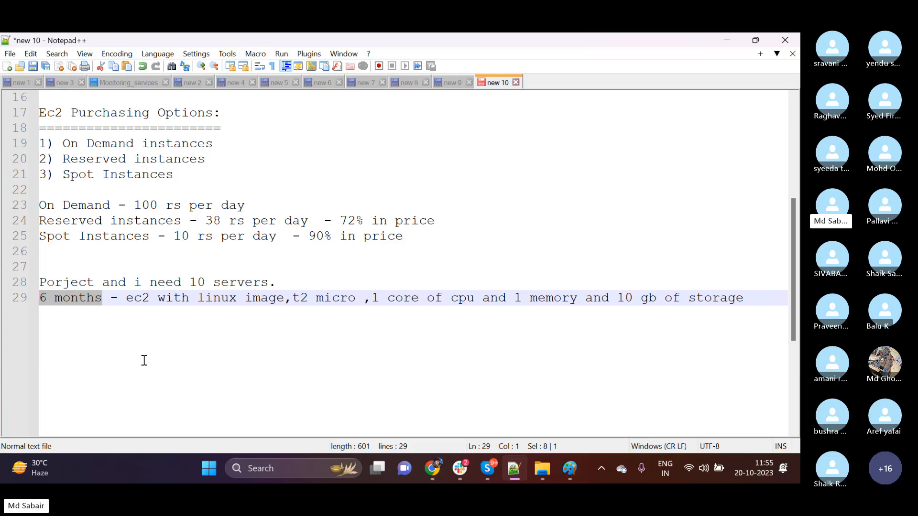
pyautogui.moveTo(186, 221); pyautogui.dragTo(39, 223)
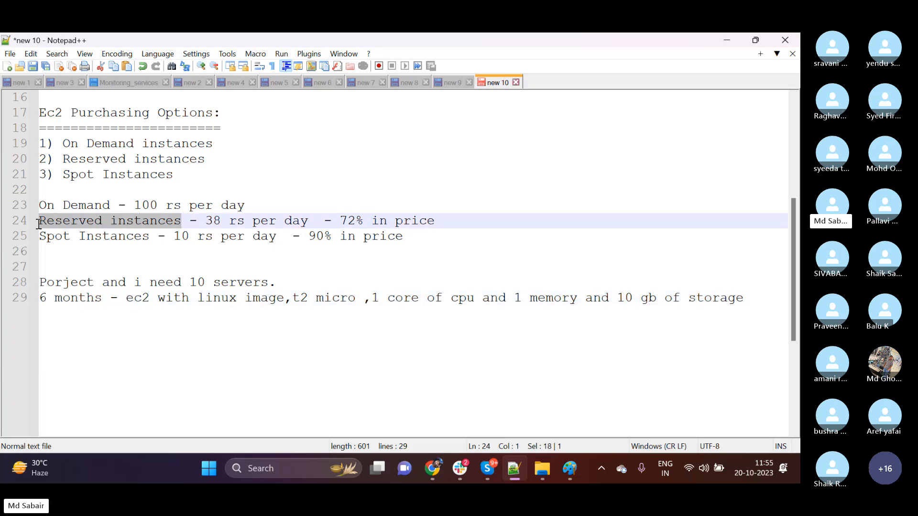
pyautogui.click(116, 333)
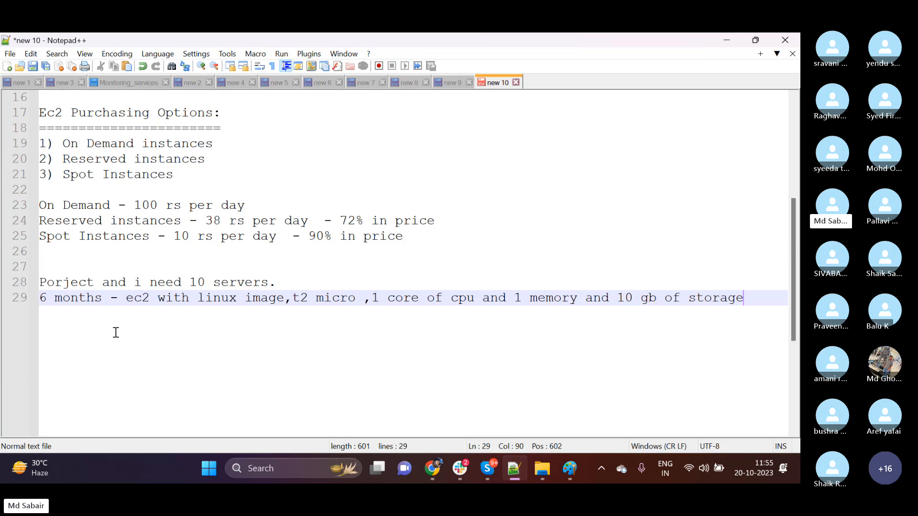
pyautogui.moveTo(111, 205); pyautogui.dragTo(55, 205)
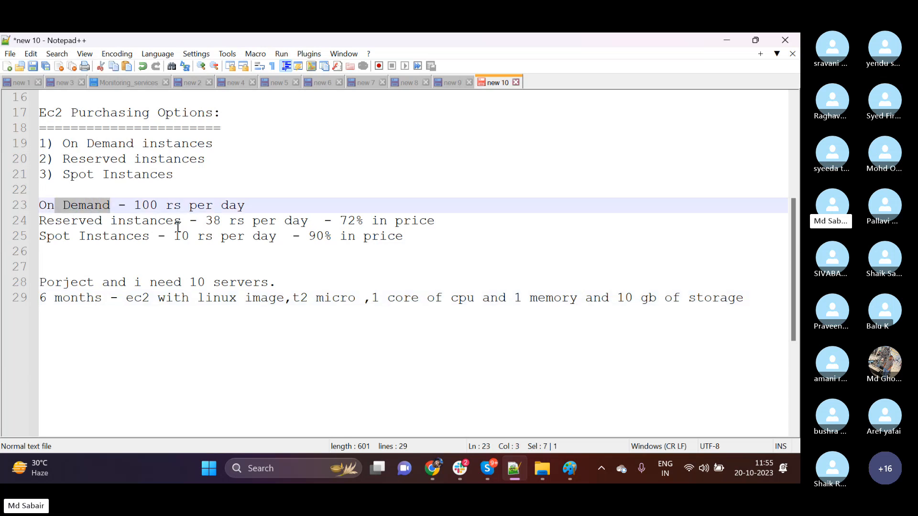
pyautogui.moveTo(181, 221); pyautogui.dragTo(41, 222)
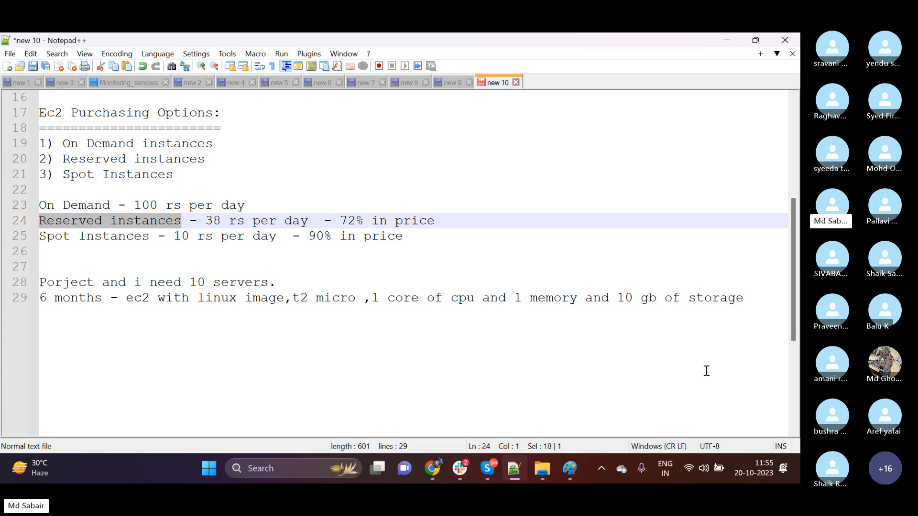
# End the 6 months server requirement line with a full stop.
pyautogui.click(745, 299)
pyautogui.write('.')
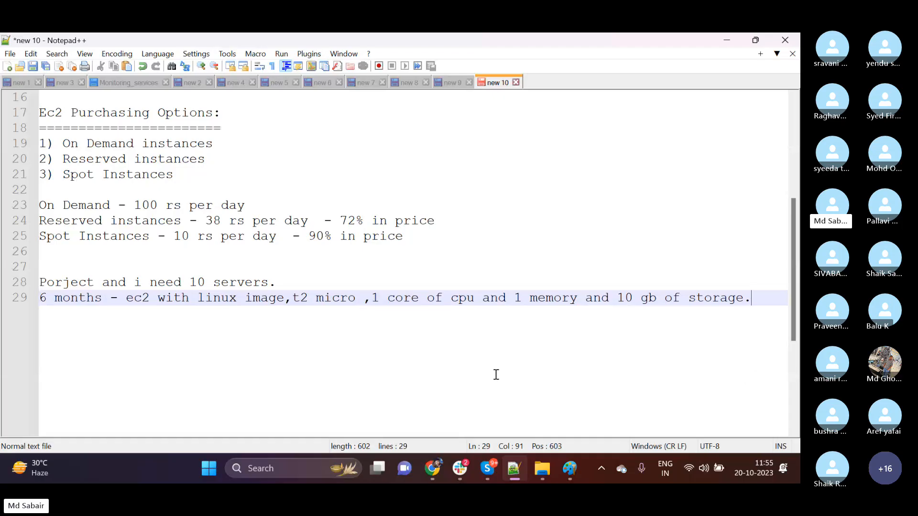
# Highlight the Reserved instances, On Demand and Spot Instances labels in the price lines one after another.
pyautogui.click(182, 222)
pyautogui.moveTo(182, 222); pyautogui.dragTo(47, 222)
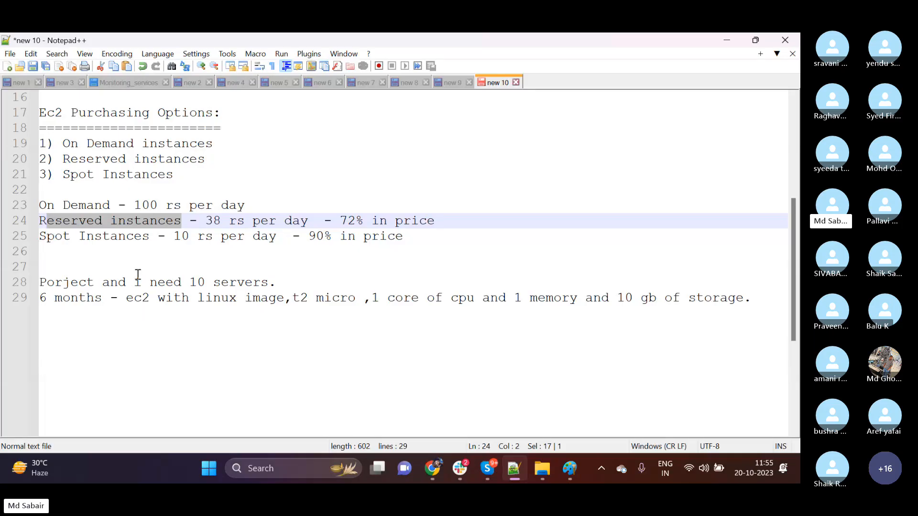
pyautogui.moveTo(110, 206); pyautogui.dragTo(40, 207)
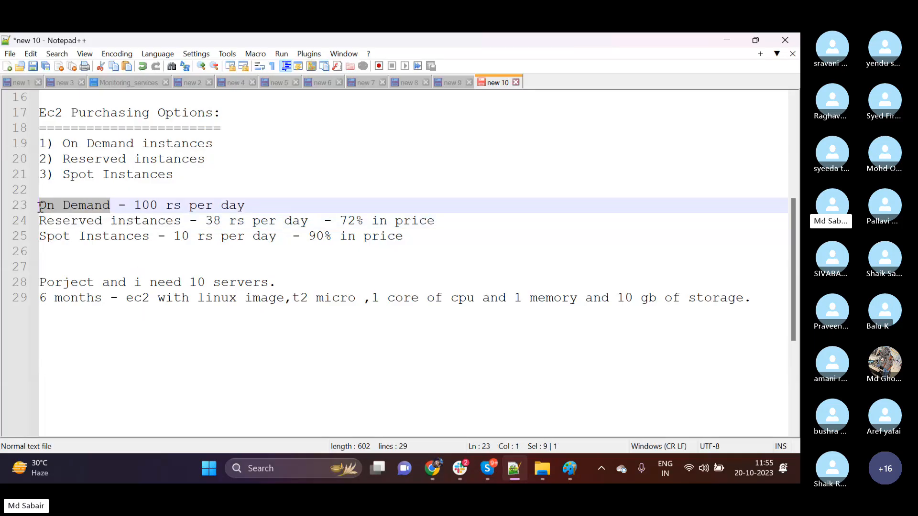
pyautogui.click(170, 340)
pyautogui.moveTo(150, 238); pyautogui.dragTo(41, 238)
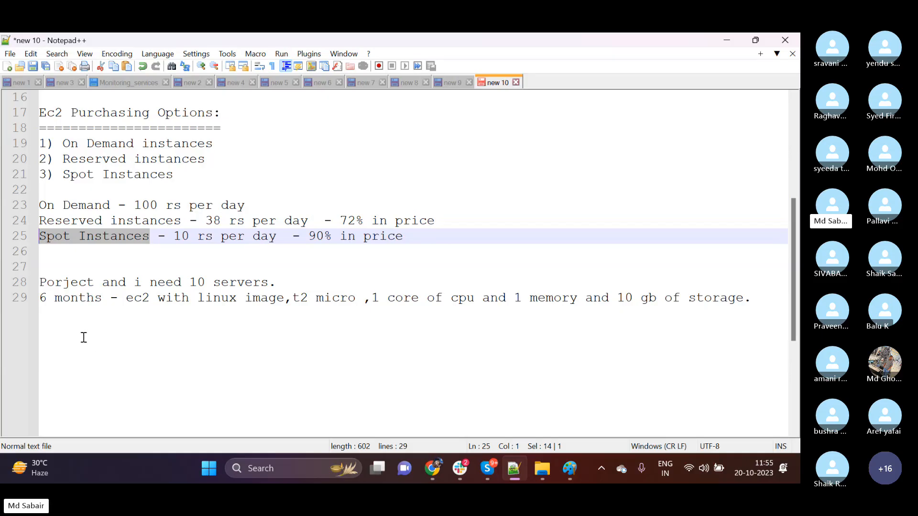
pyautogui.hotkey('ctrl', 'End')
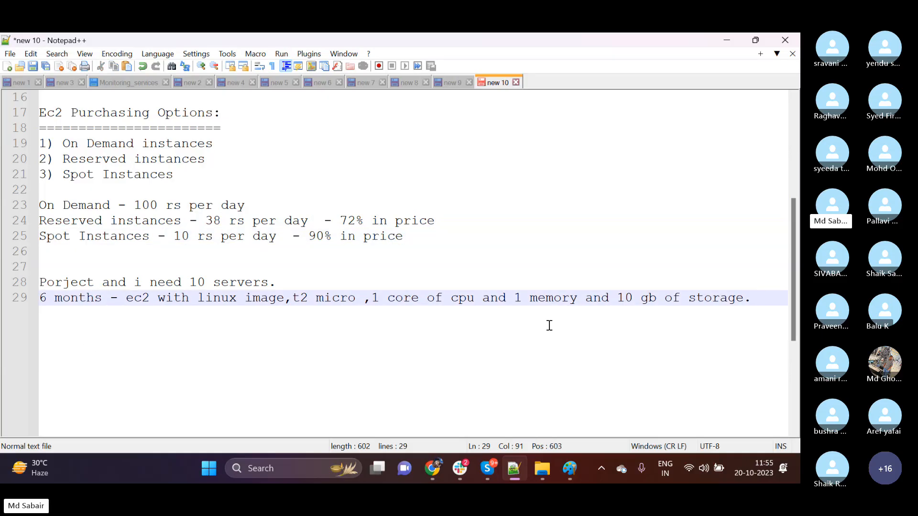
# Add the line "Spot instances can be purchased based on bidding." directly under the Spot Instances price line.
pyautogui.click(419, 241)
pyautogui.press('Return')
pyautogui.write('Spo')
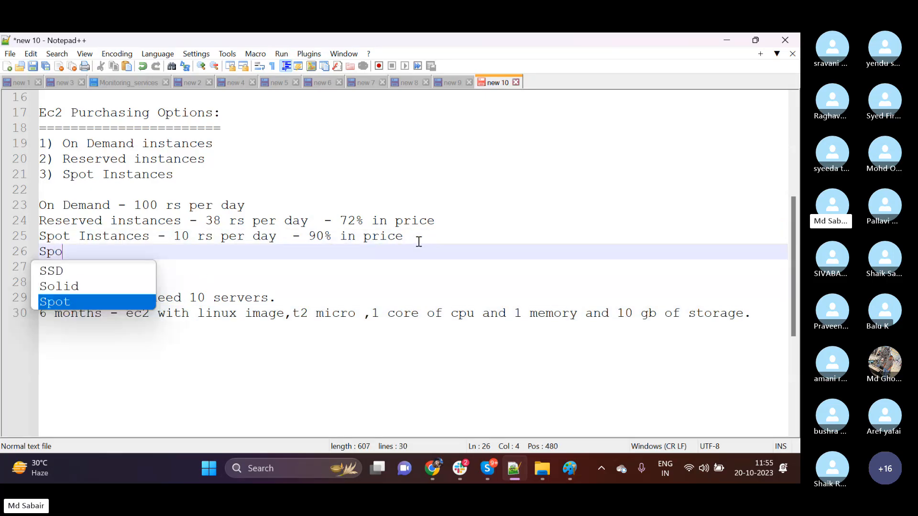
pyautogui.write('t instances ')
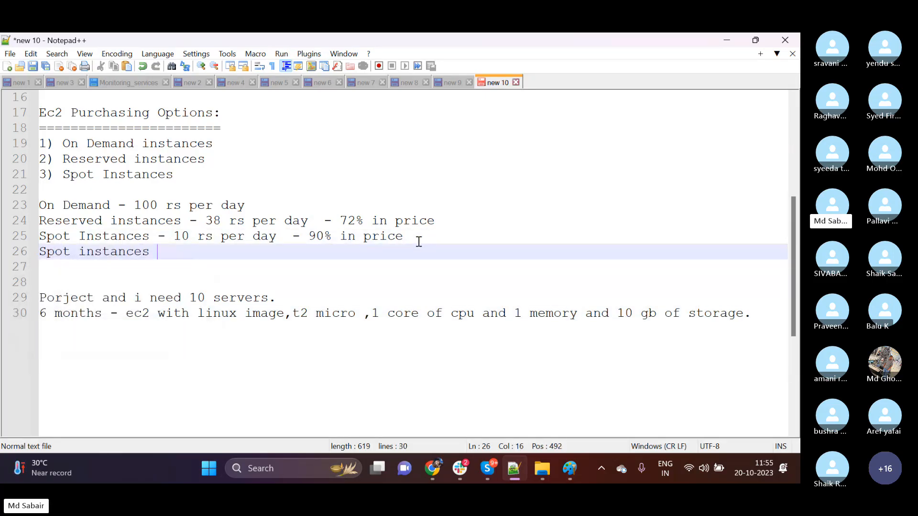
pyautogui.write('can be purchased based ')
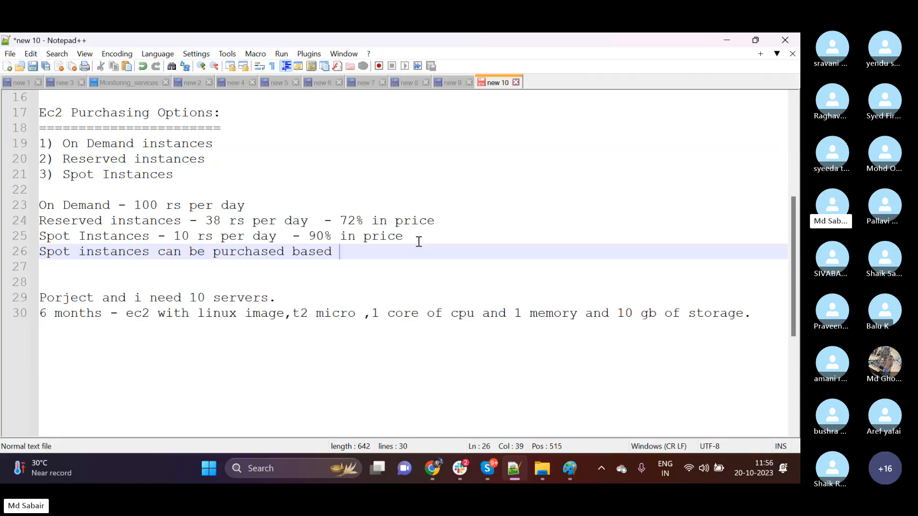
pyautogui.write('on bidding.')
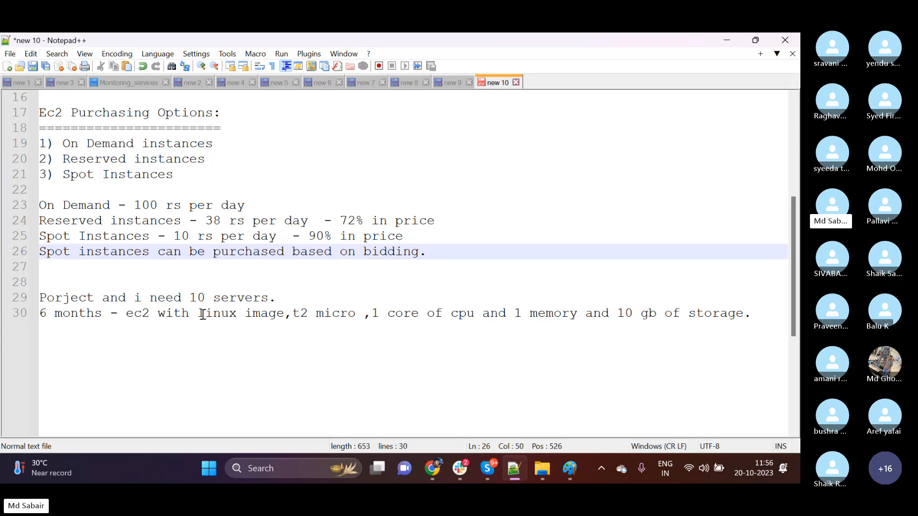
# Highlight the server specification in the 6 months line and the bidding phrase in the spot instances sentence.
pyautogui.moveTo(205, 315); pyautogui.dragTo(743, 314)
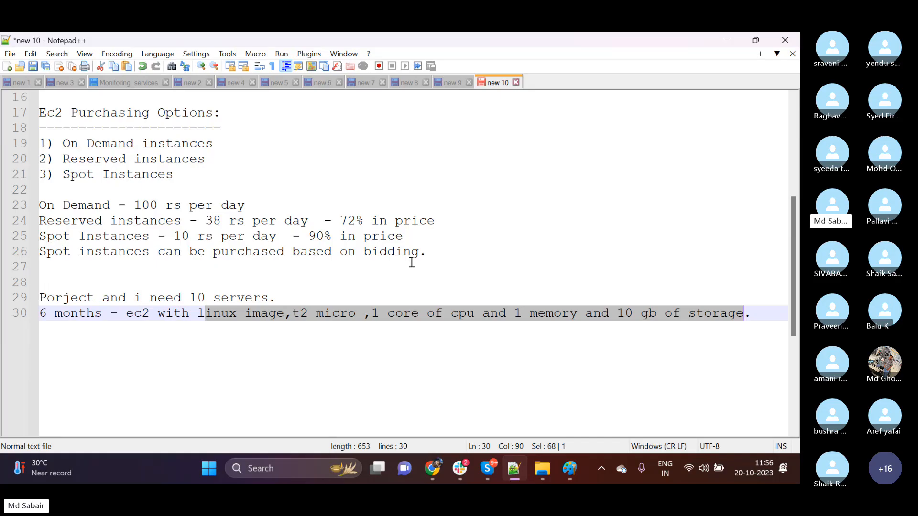
pyautogui.moveTo(425, 251); pyautogui.dragTo(223, 258)
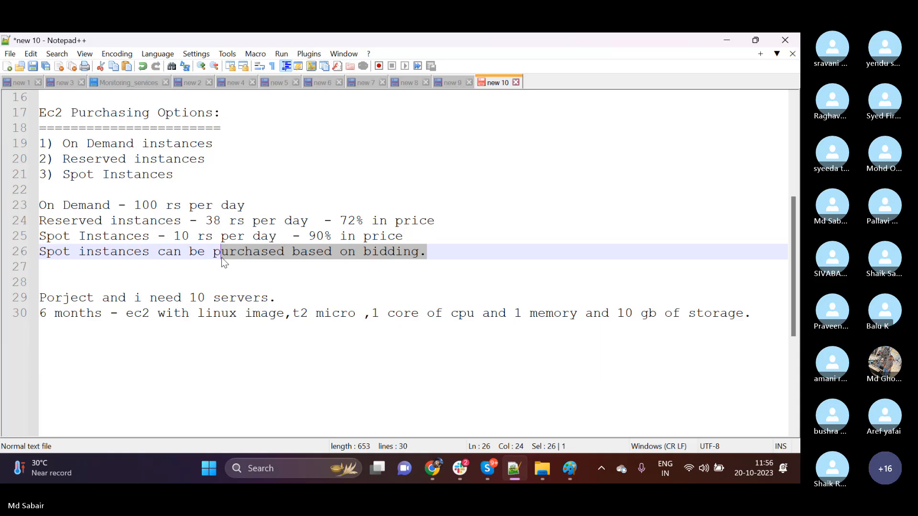
pyautogui.click(222, 257)
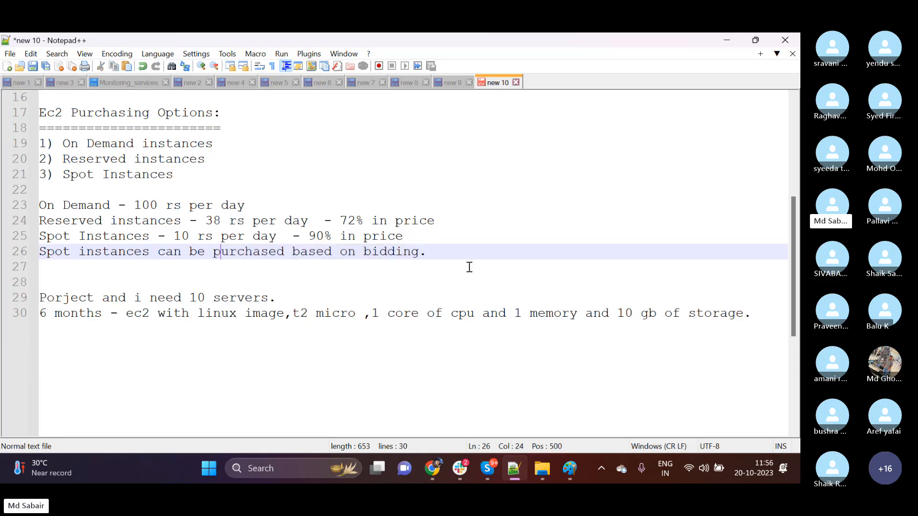
pyautogui.click(434, 254)
# Review the three purchasing options by highlighting the On Demand, Reserved instances and Spot Instances labels in the price lines.
pyautogui.click(115, 210)
pyautogui.moveTo(115, 211); pyautogui.dragTo(38, 208)
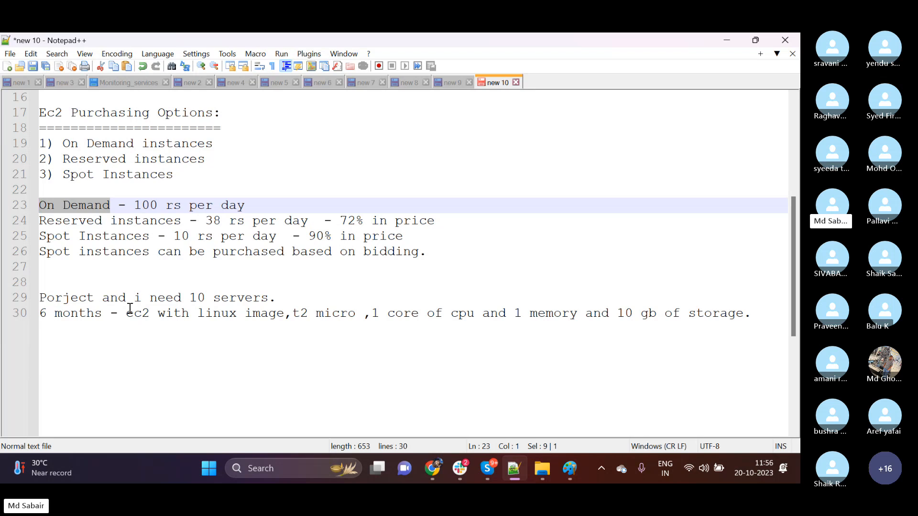
pyautogui.click(113, 205)
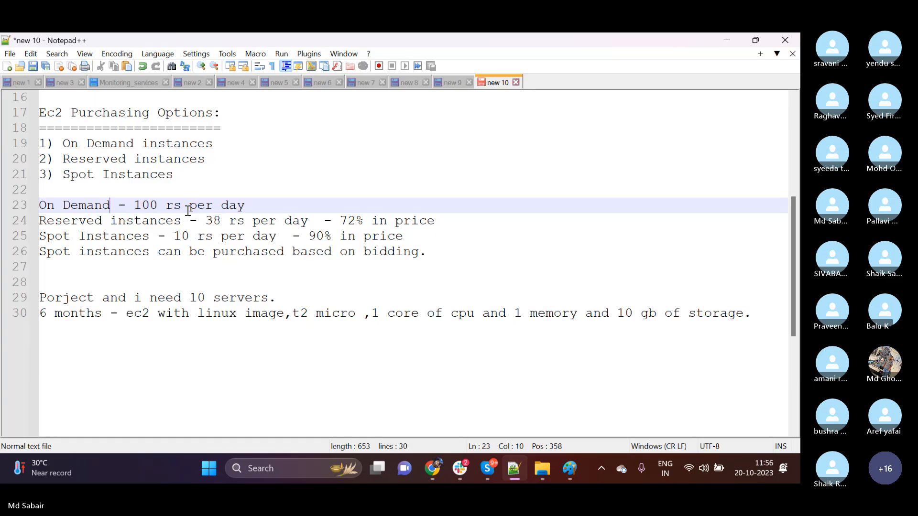
pyautogui.moveTo(182, 221); pyautogui.dragTo(39, 221)
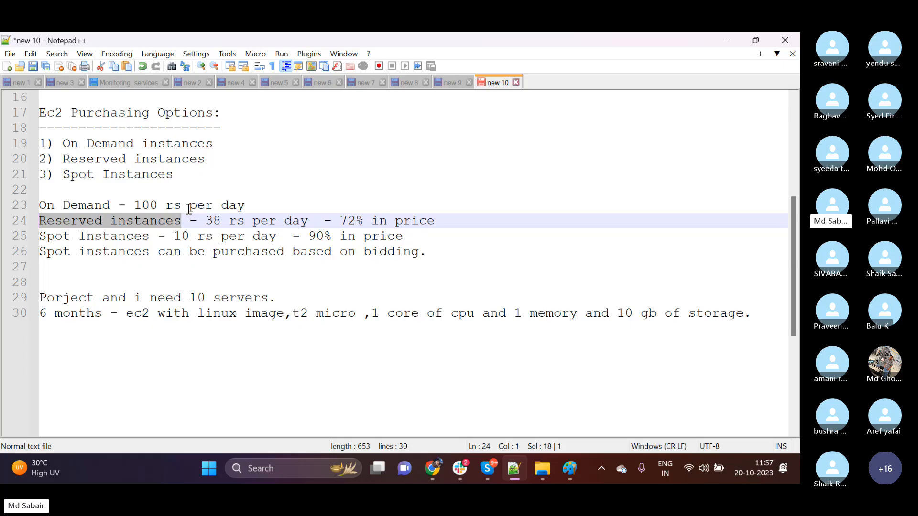
pyautogui.moveTo(150, 237); pyautogui.dragTo(40, 238)
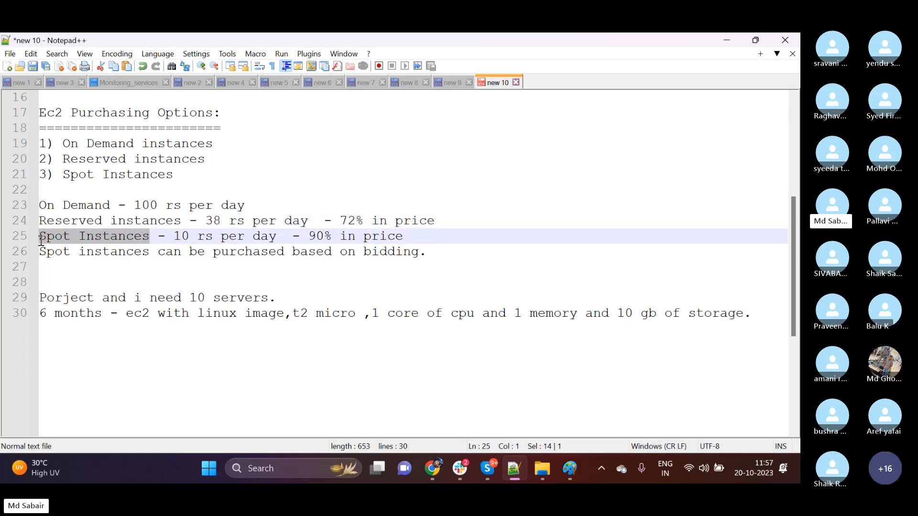
pyautogui.click(89, 265)
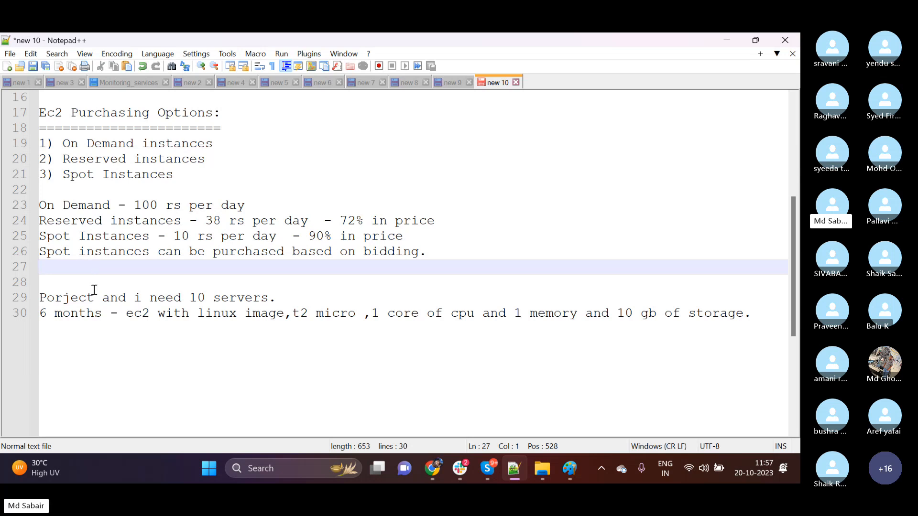
# Add "100 gb of ram and 100 core of cpu left at data center" at the end of the notes, leaving two blank lines above it.
pyautogui.click(753, 324)
pyautogui.press('Return')
pyautogui.press('Return')
pyautogui.press('Return')
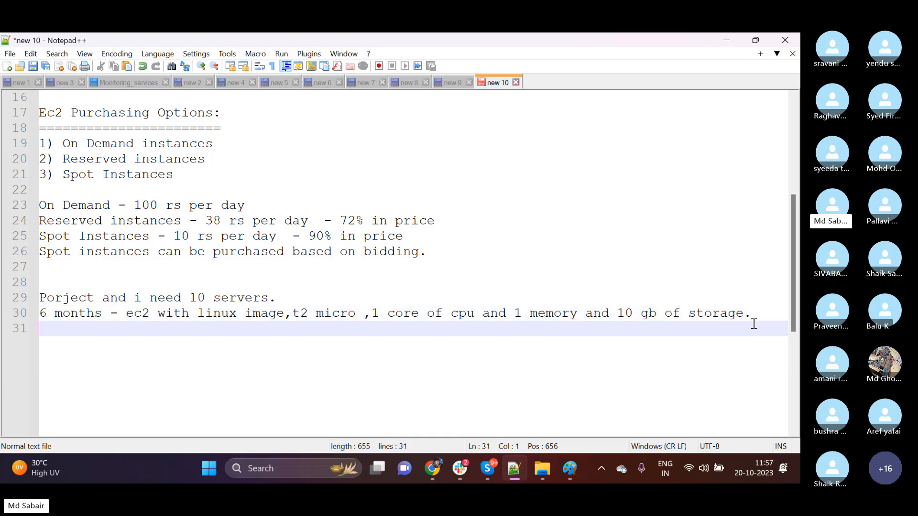
pyautogui.write('100 gb of ')
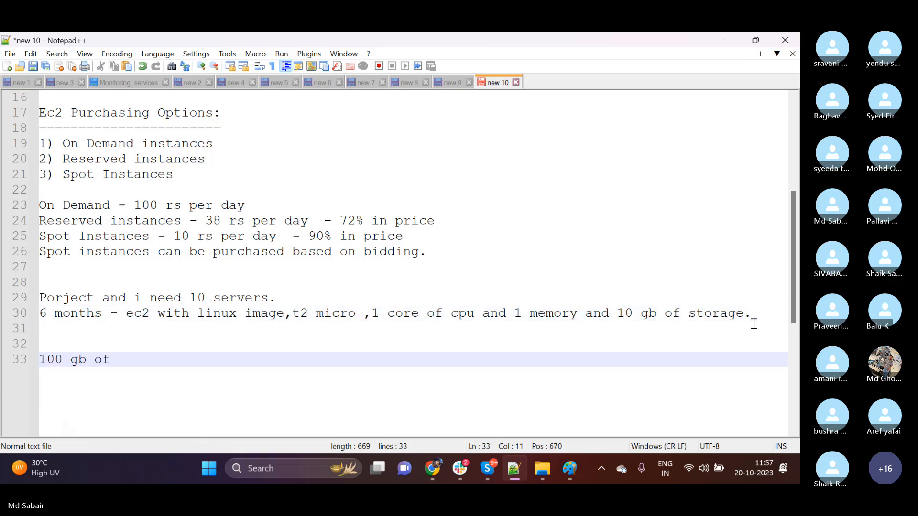
pyautogui.write('ram and 1')
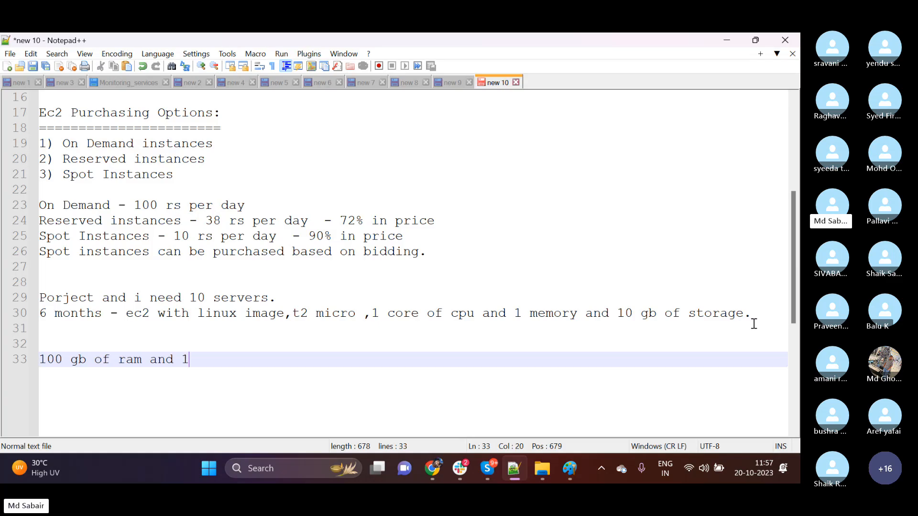
pyautogui.write('00 core of cpu')
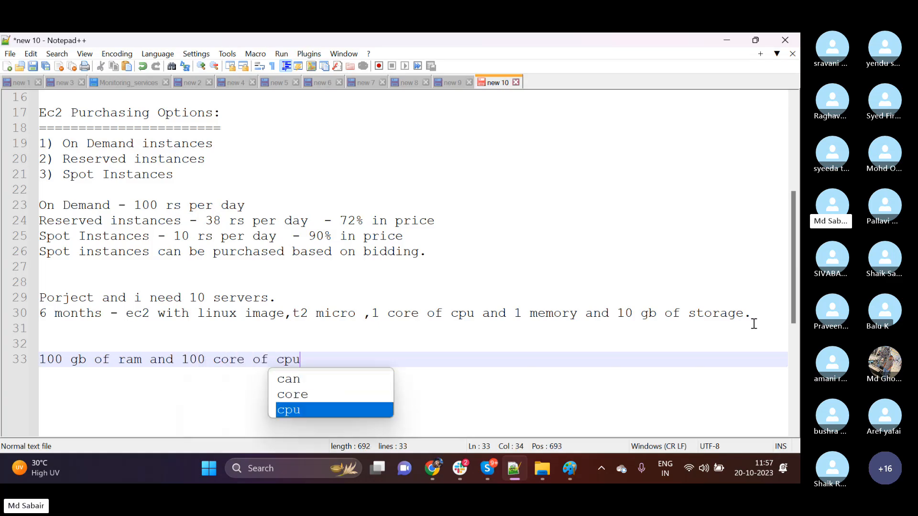
pyautogui.write(' left at')
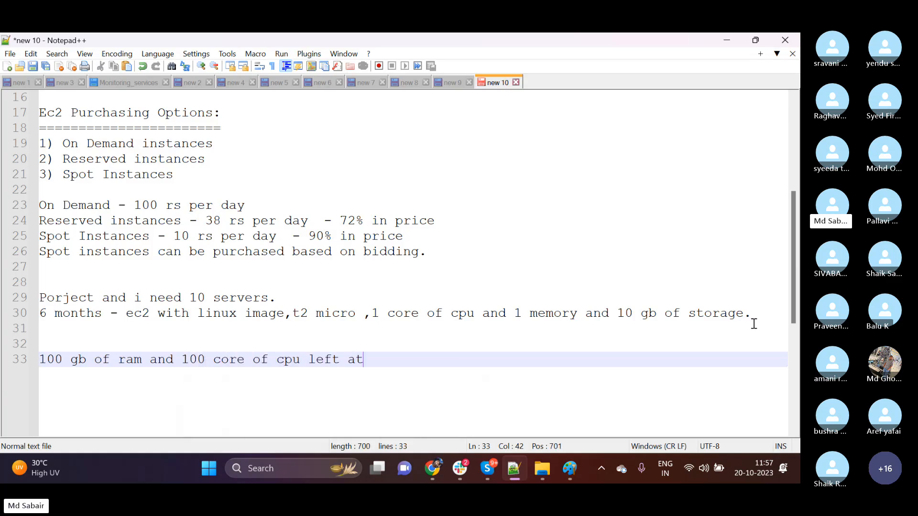
pyautogui.write(' data center')
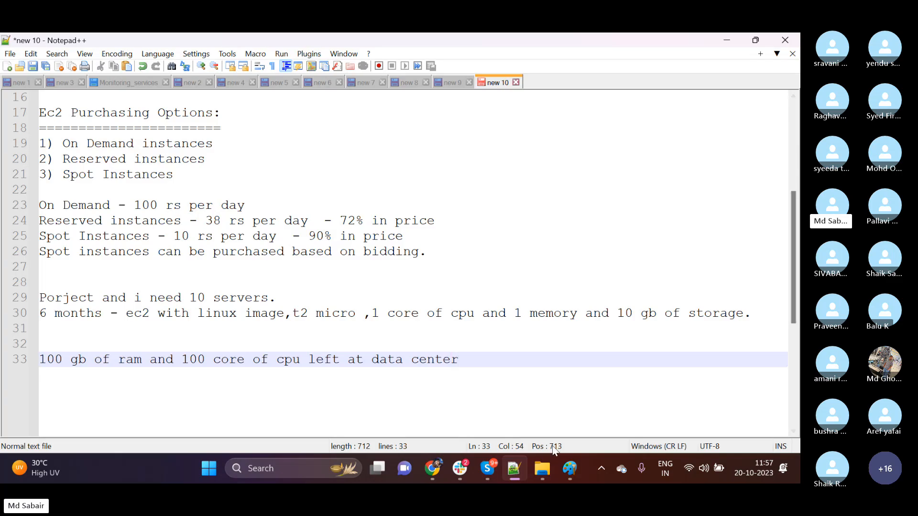
pyautogui.click(570, 469)
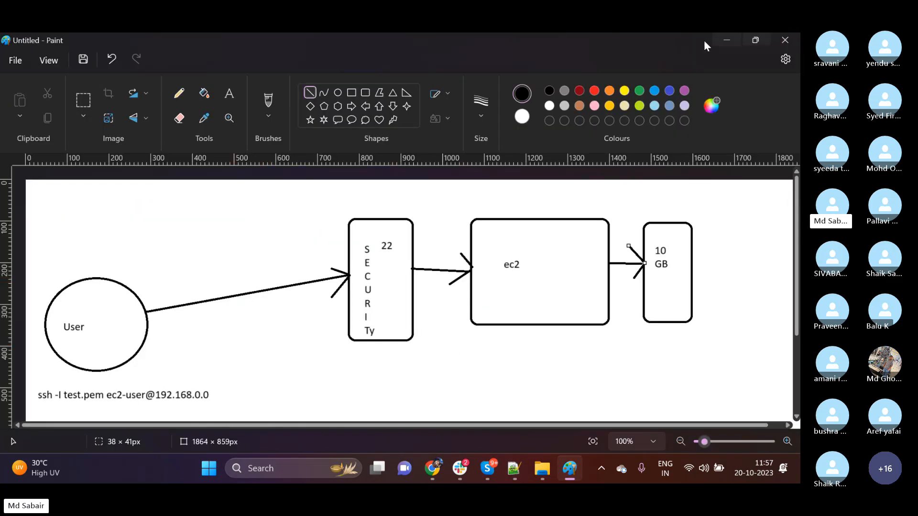
pyautogui.click(724, 43)
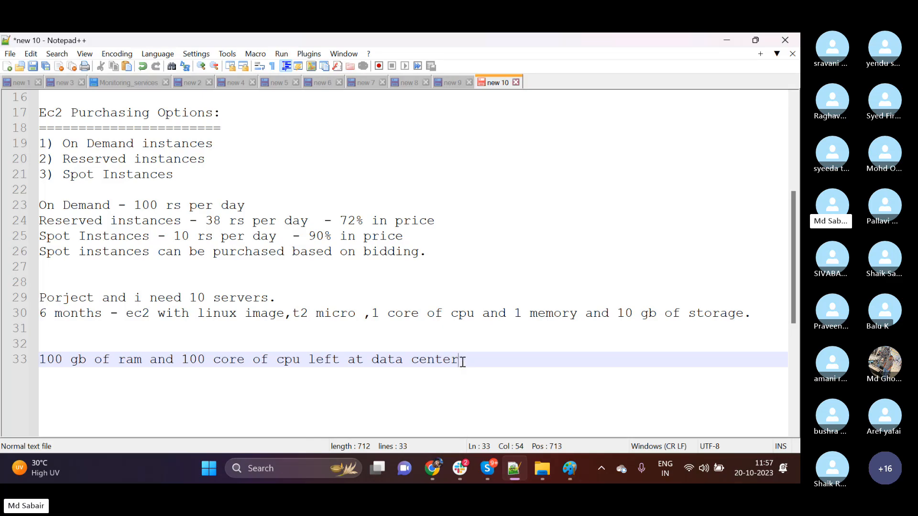
# Highlight the data center capacity line, the bidding sentence and the Spot Instances price label to relate spare capacity to spot purchasing.
pyautogui.moveTo(460, 360); pyautogui.dragTo(38, 363)
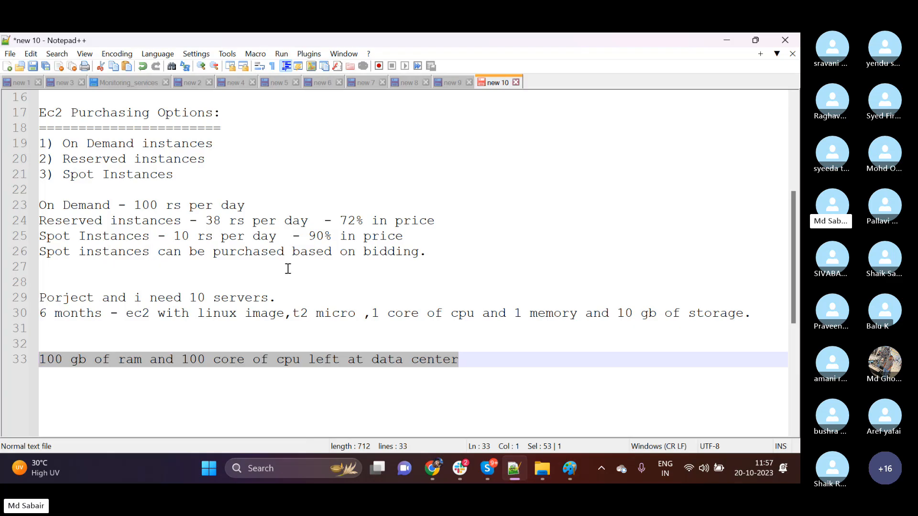
pyautogui.moveTo(426, 252); pyautogui.dragTo(41, 252)
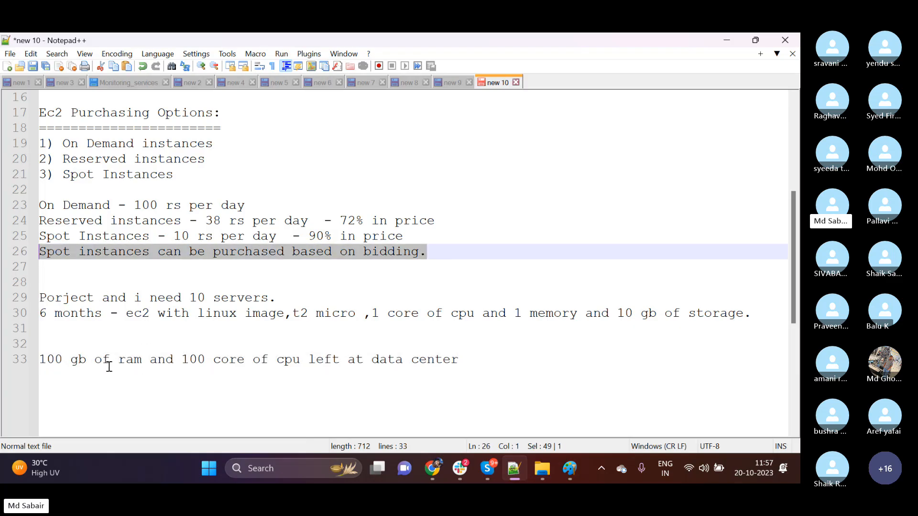
pyautogui.moveTo(462, 362); pyautogui.dragTo(29, 359)
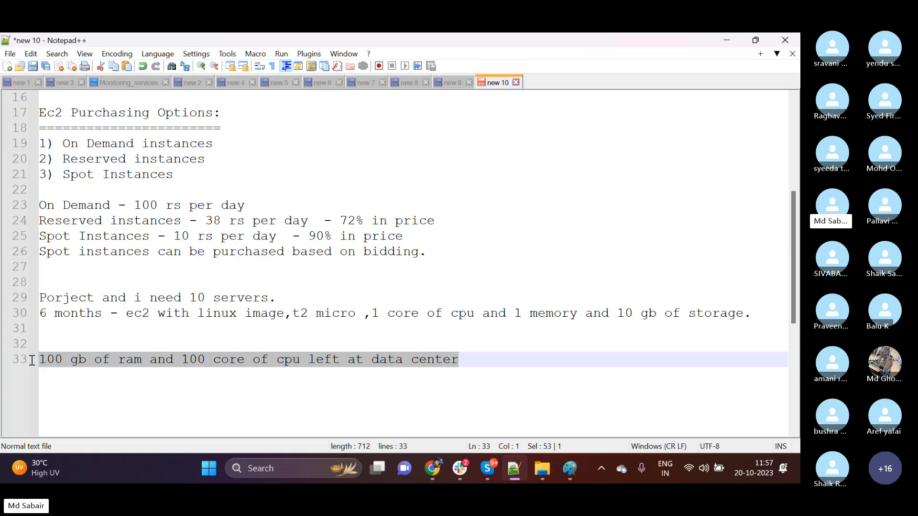
pyautogui.moveTo(150, 239); pyautogui.dragTo(43, 238)
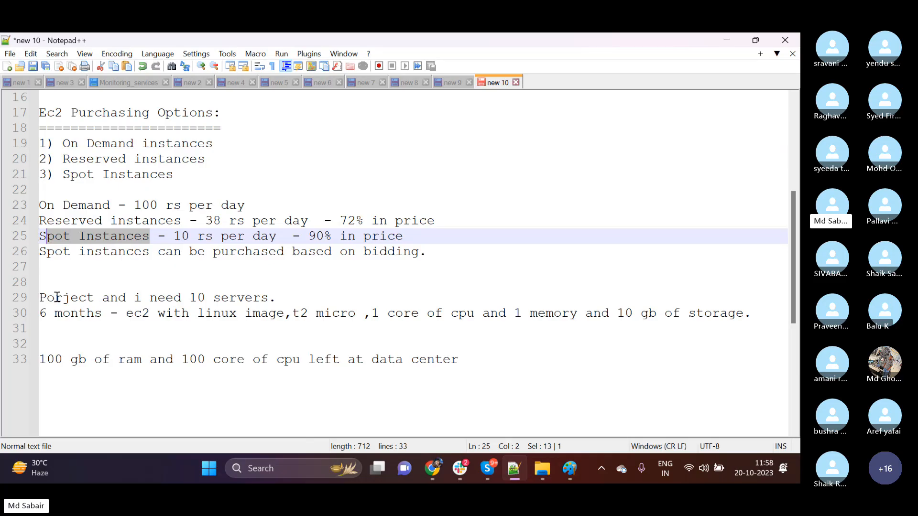
# Add "1 dollar for 1 hour =" below the data center capacity line, leaving one blank line between them.
pyautogui.click(58, 271)
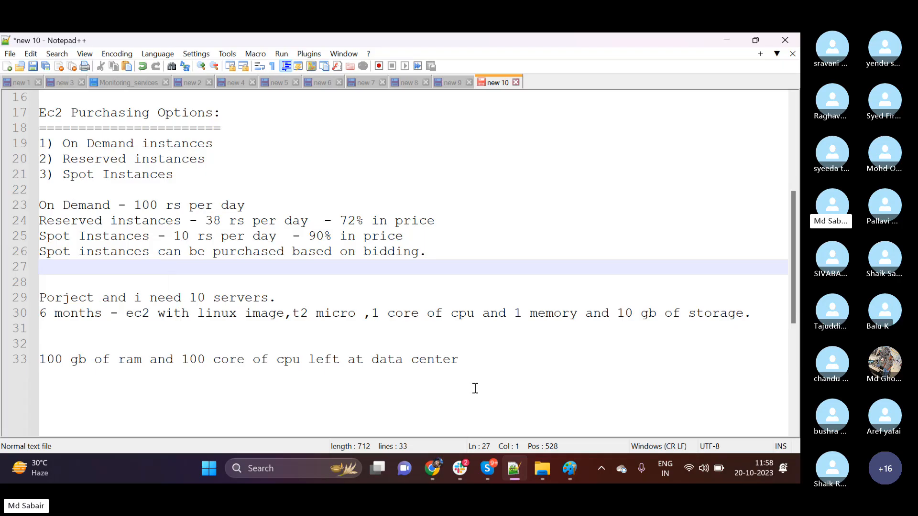
pyautogui.click(494, 356)
pyautogui.press('Return')
pyautogui.press('Return')
pyautogui.write('12')
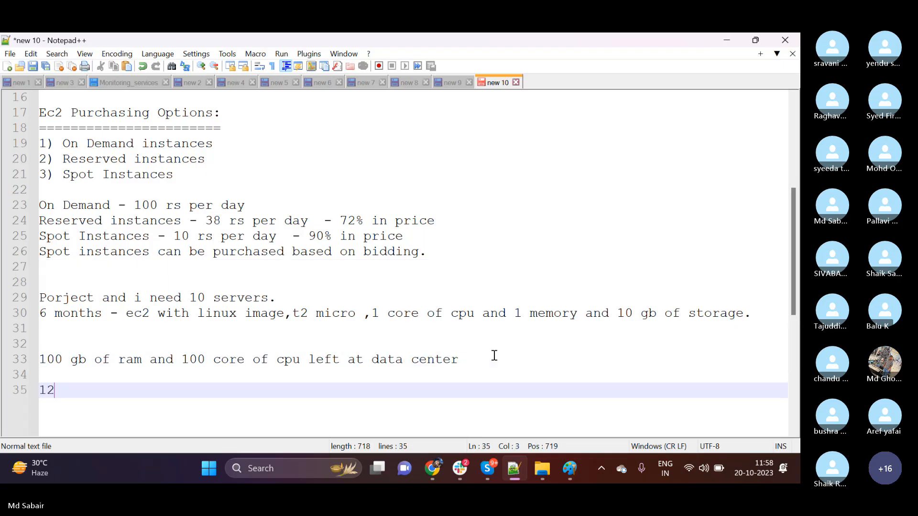
pyautogui.press('BackSpace')
pyautogui.press('BackSpace')
pyautogui.press('BackSpace')
pyautogui.write('1 dollar for 1 hour ')
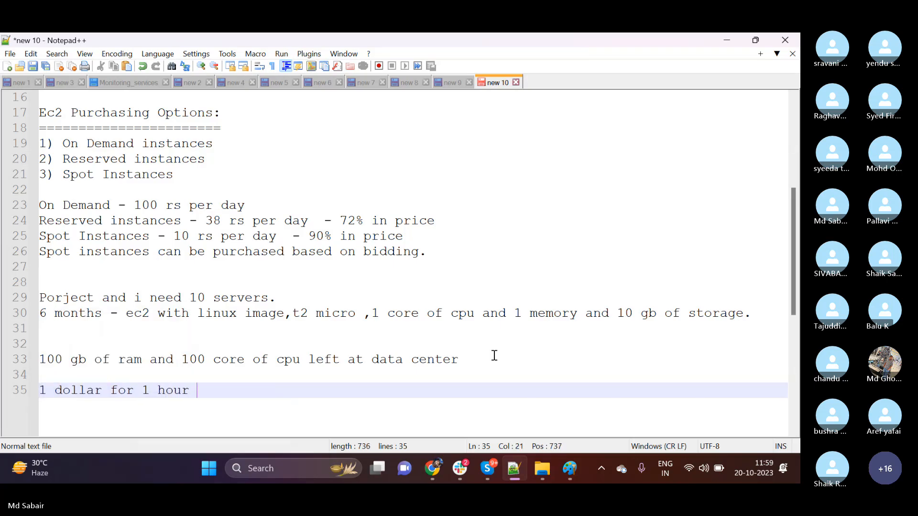
pyautogui.write('=')
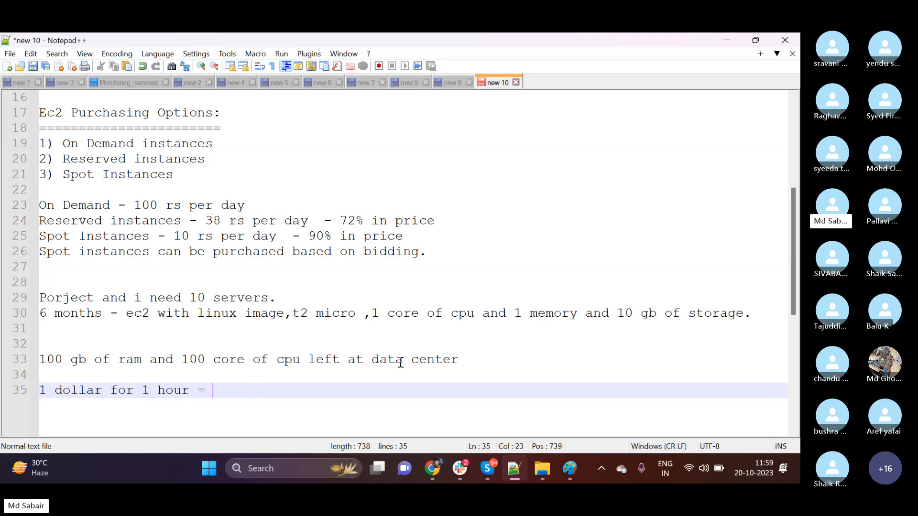
# Highlight the data center capacity line, and add "2 dollar for 1 hour =" directly under the 1 dollar line.
pyautogui.moveTo(466, 359); pyautogui.dragTo(30, 360)
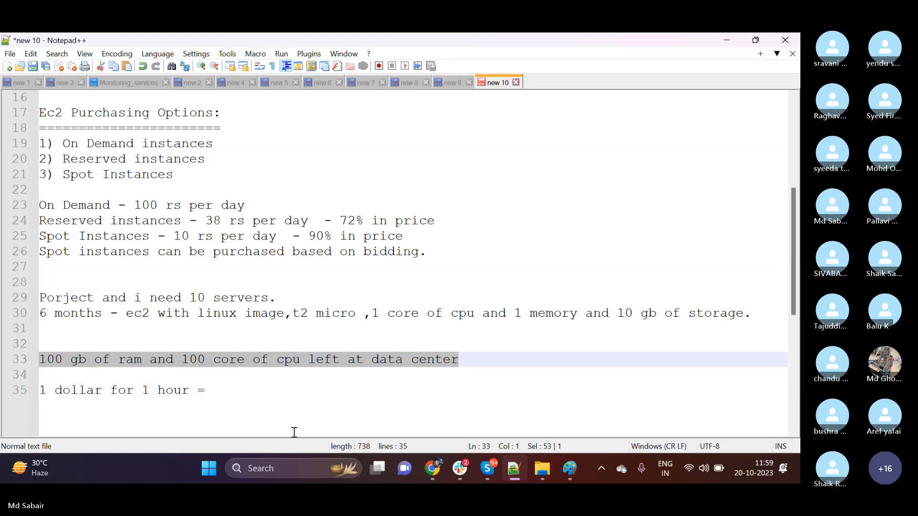
pyautogui.click(272, 397)
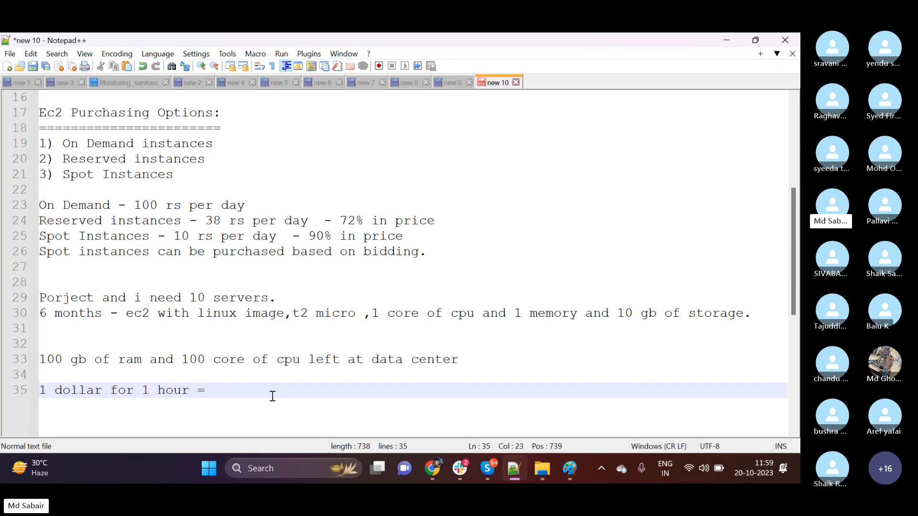
pyautogui.press('Return')
pyautogui.write('2 do')
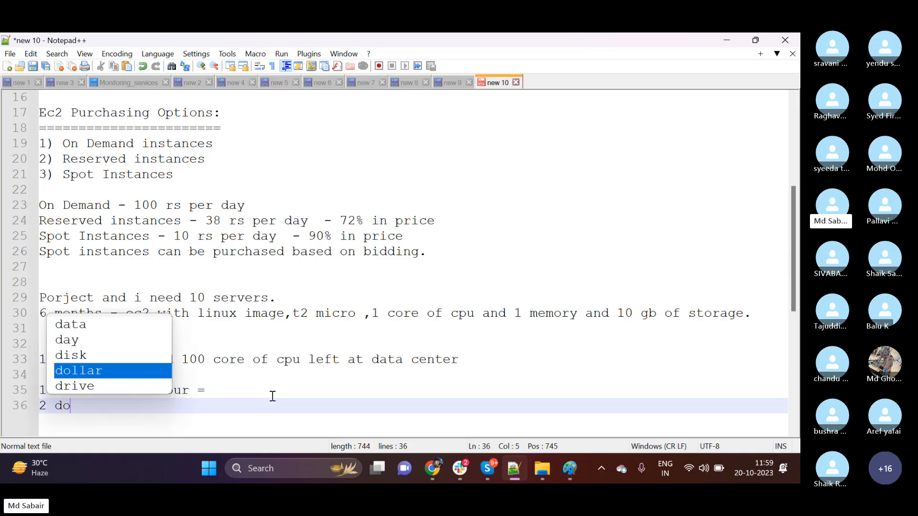
pyautogui.write('llar for 1 h')
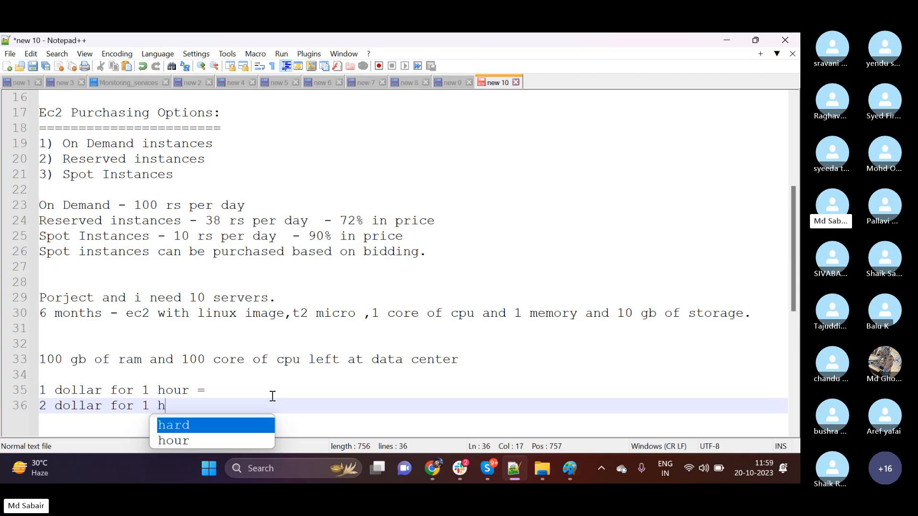
pyautogui.write('our =')
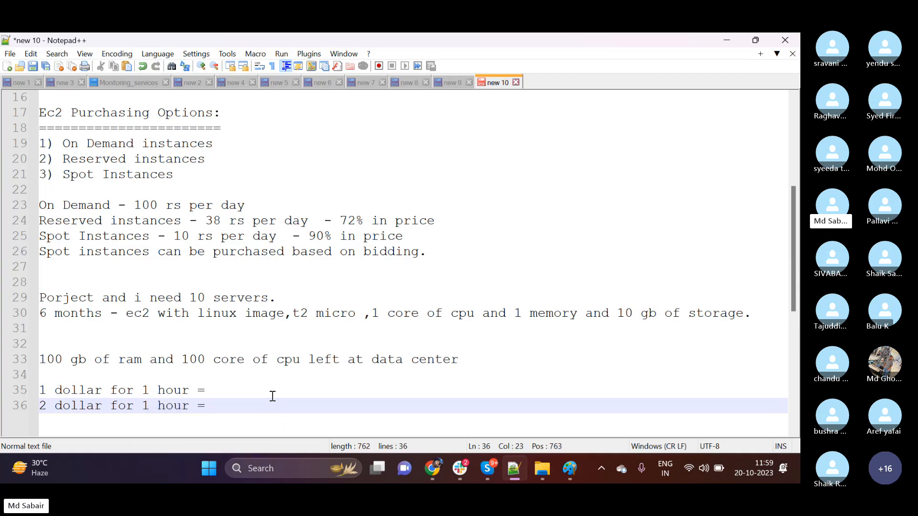
# Compare the two hourly bids by highlighting the 1 dollar line, the 2 dollar line and the data center capacity line.
pyautogui.moveTo(248, 387); pyautogui.dragTo(45, 386)
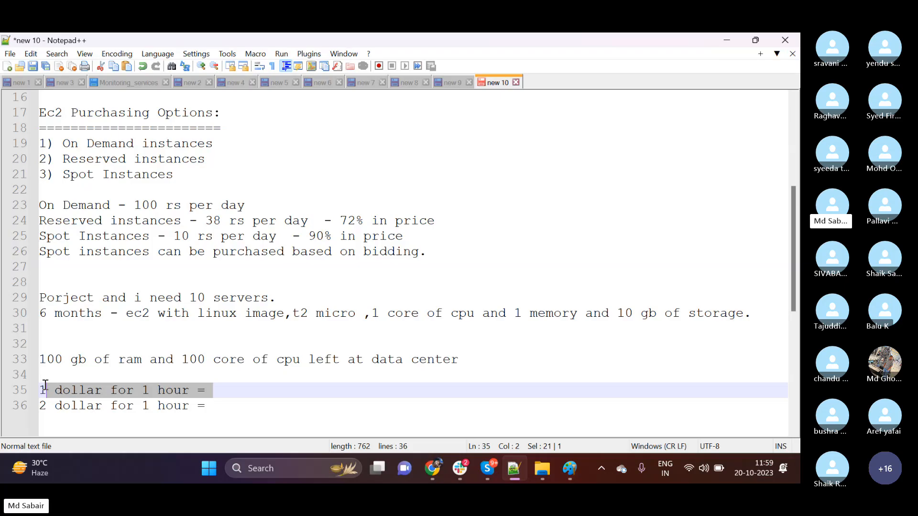
pyautogui.click(261, 391)
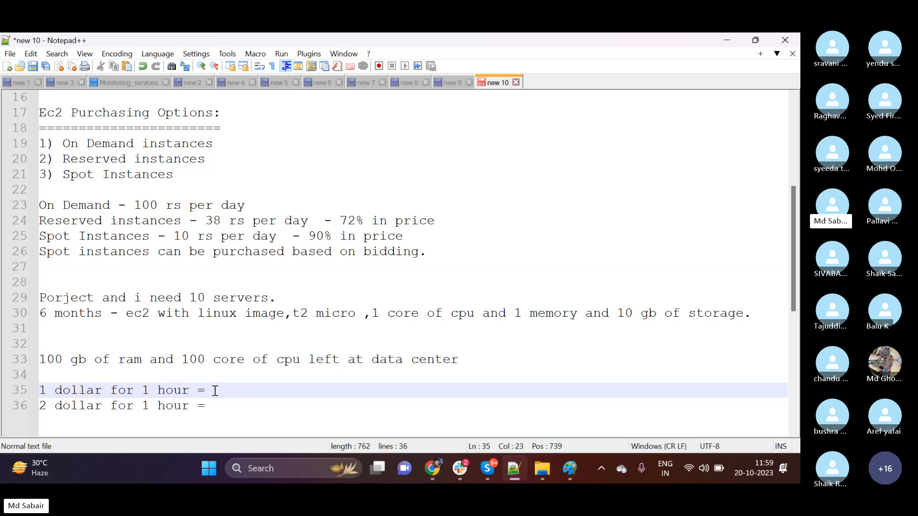
pyautogui.moveTo(218, 406); pyautogui.dragTo(39, 406)
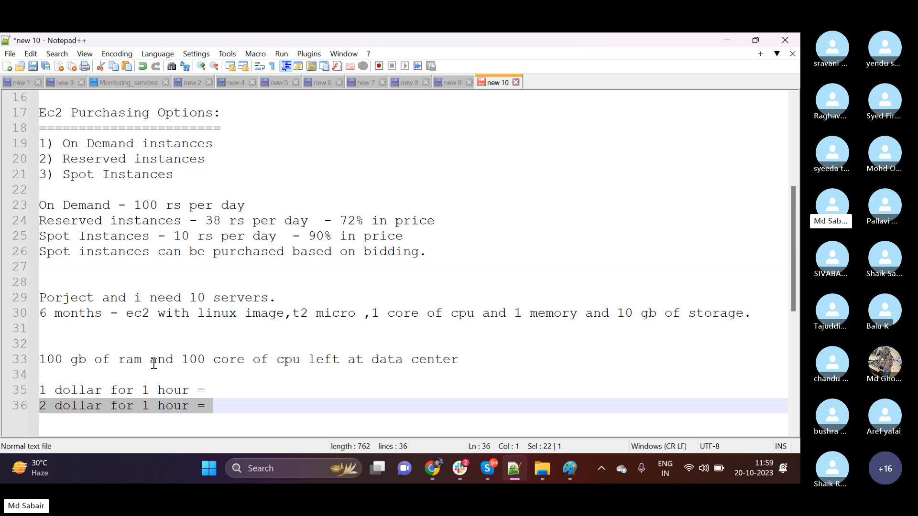
pyautogui.moveTo(463, 361); pyautogui.dragTo(42, 363)
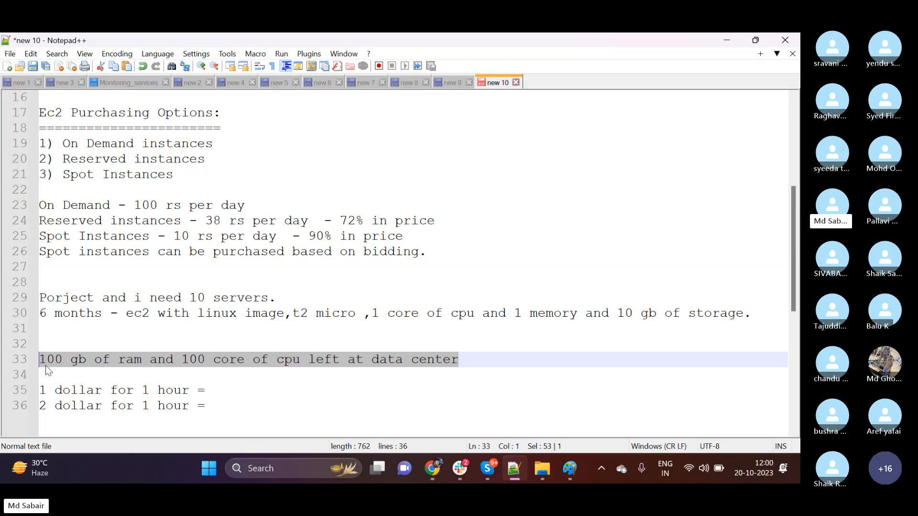
pyautogui.moveTo(190, 390); pyautogui.dragTo(41, 381)
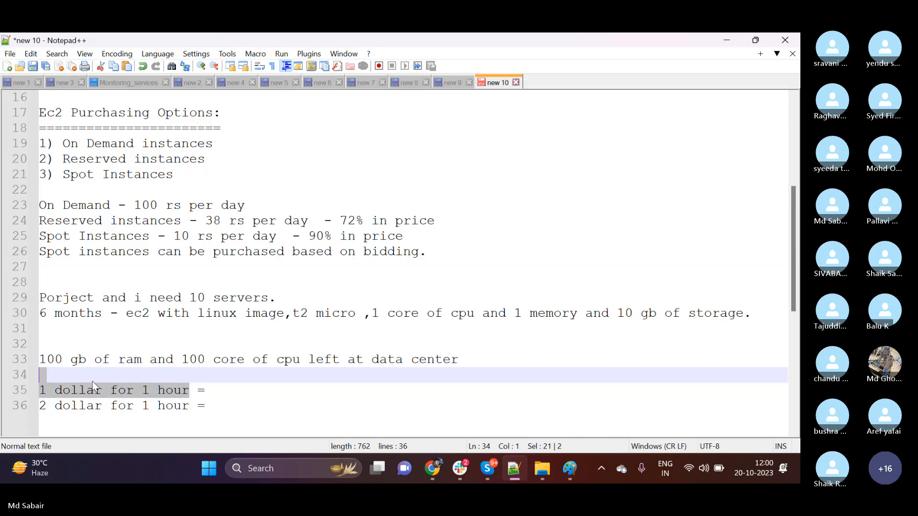
pyautogui.moveTo(197, 405); pyautogui.dragTo(71, 406)
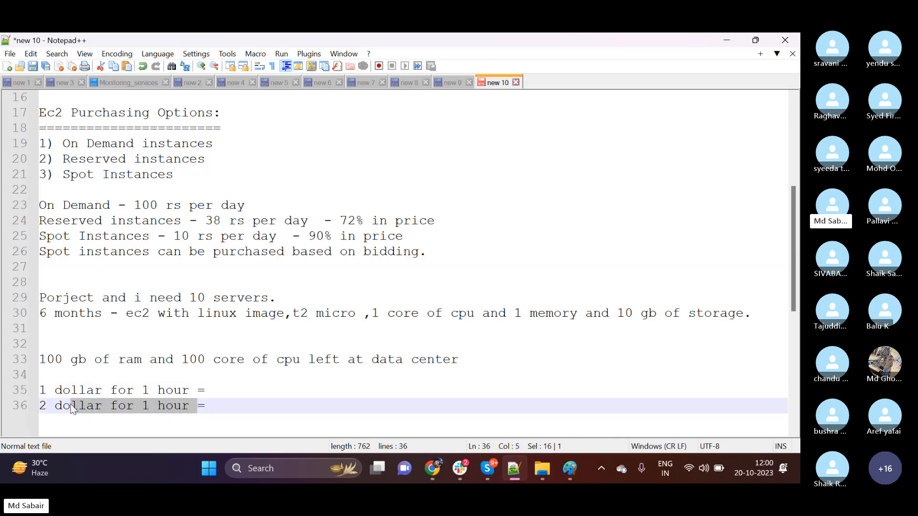
# Add a new line containing "3" under the 2 dollar line, and highlight the end of the 2 dollar line.
pyautogui.scroll(-1, 83, 385)
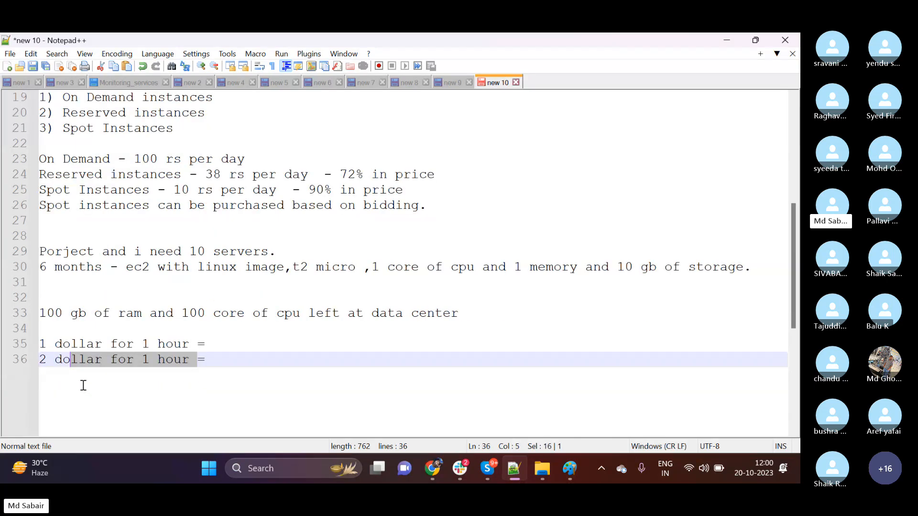
pyautogui.press('End')
pyautogui.press('Return')
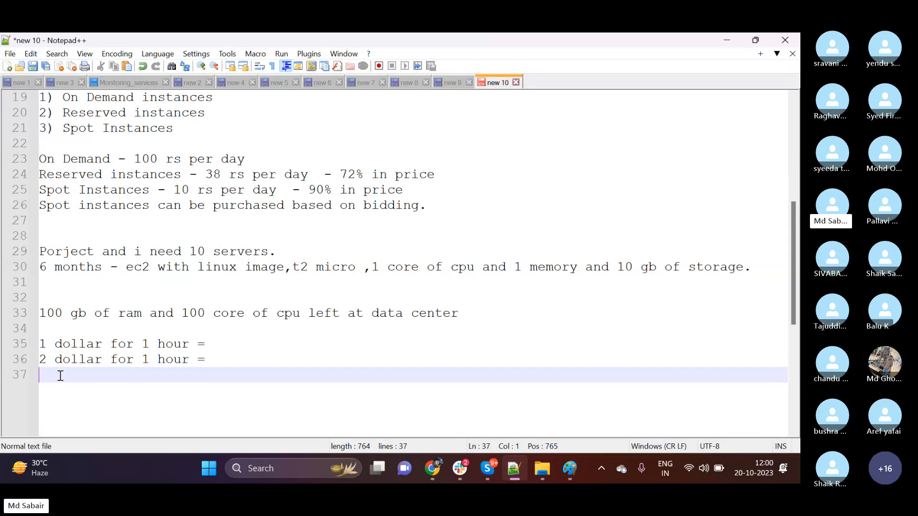
pyautogui.write('2')
pyautogui.press('BackSpace')
pyautogui.write('3')
pyautogui.moveTo(211, 361); pyautogui.dragTo(166, 360)
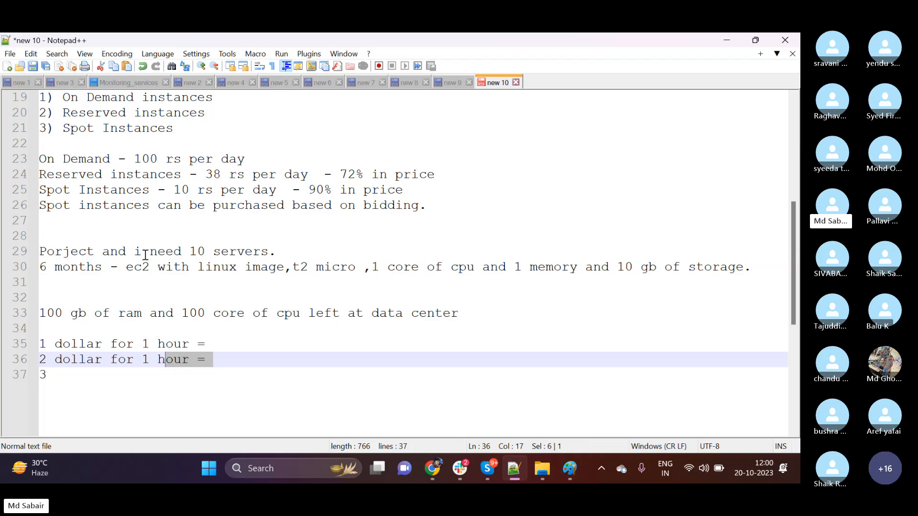
# Add the heading "stateless and statefull applciations:" at the end of the notes, leaving one blank line above it.
pyautogui.click(152, 385)
pyautogui.press('Return')
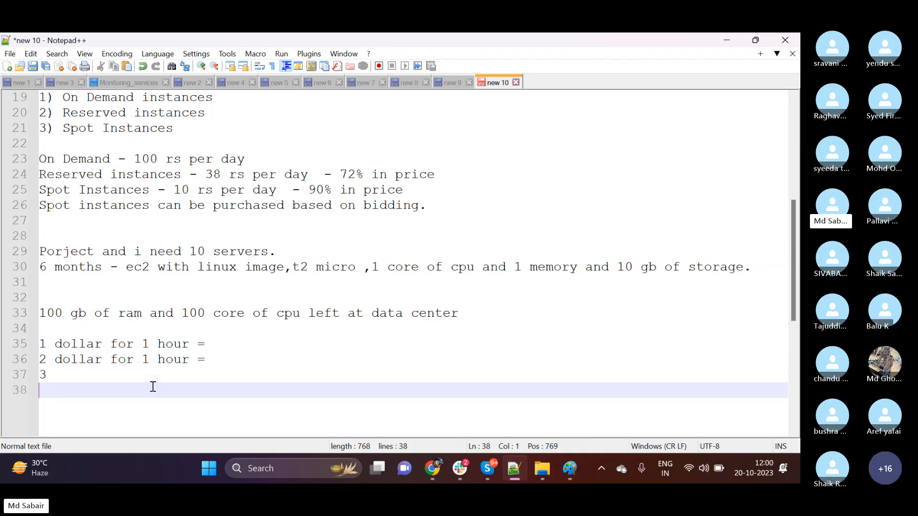
pyautogui.press('Return')
pyautogui.write('stateless')
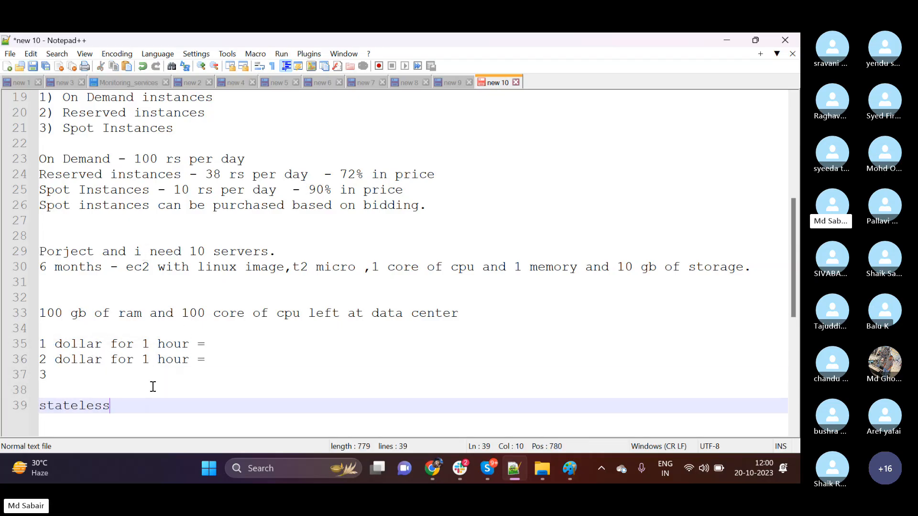
pyautogui.write(' and statefukl a')
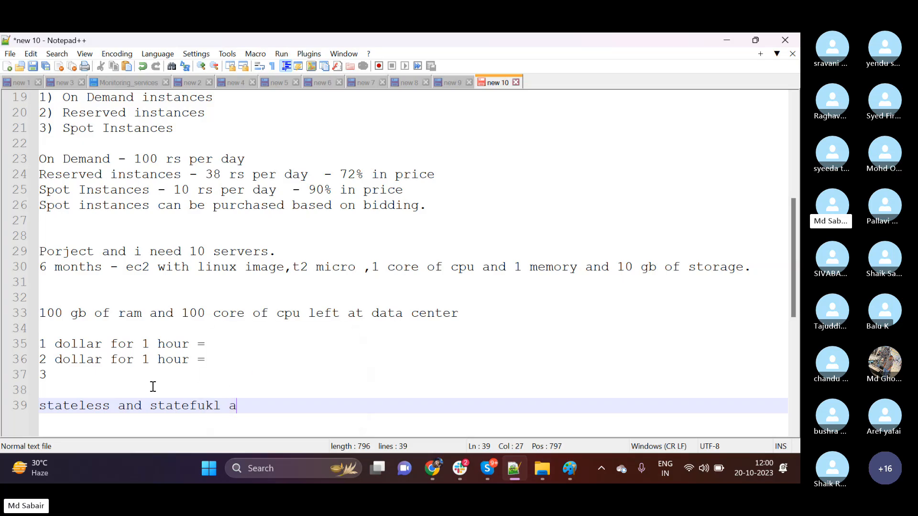
pyautogui.press('BackSpace')
pyautogui.press('BackSpace')
pyautogui.press('BackSpace')
pyautogui.press('BackSpace')
pyautogui.write('ll ap')
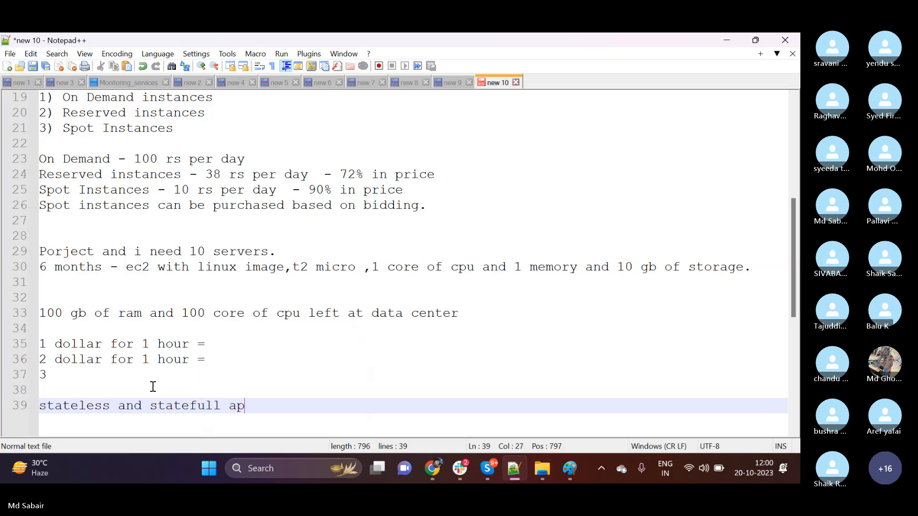
pyautogui.write('plciations:')
# Add "stateless means not storing any data" below the heading, leaving one blank line between them.
pyautogui.press('Return')
pyautogui.press('Return')
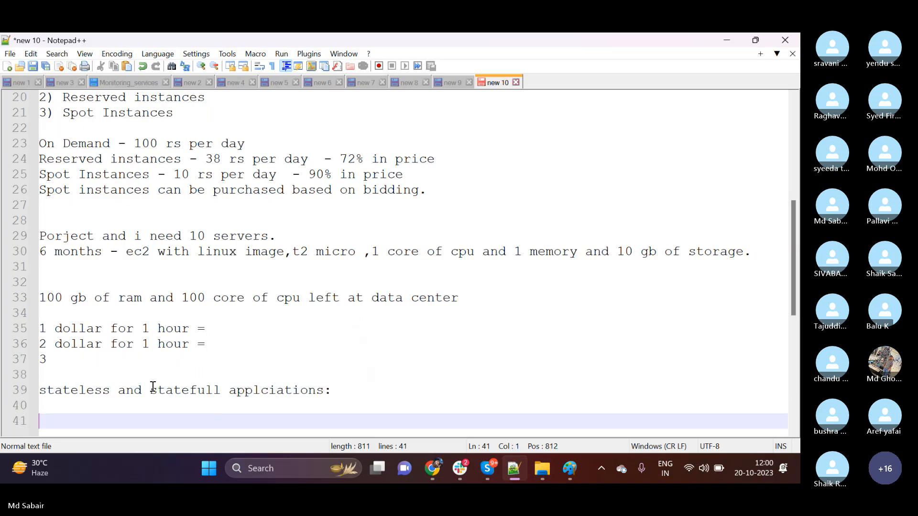
pyautogui.scroll(-3, 169, 345)
pyautogui.write('stat')
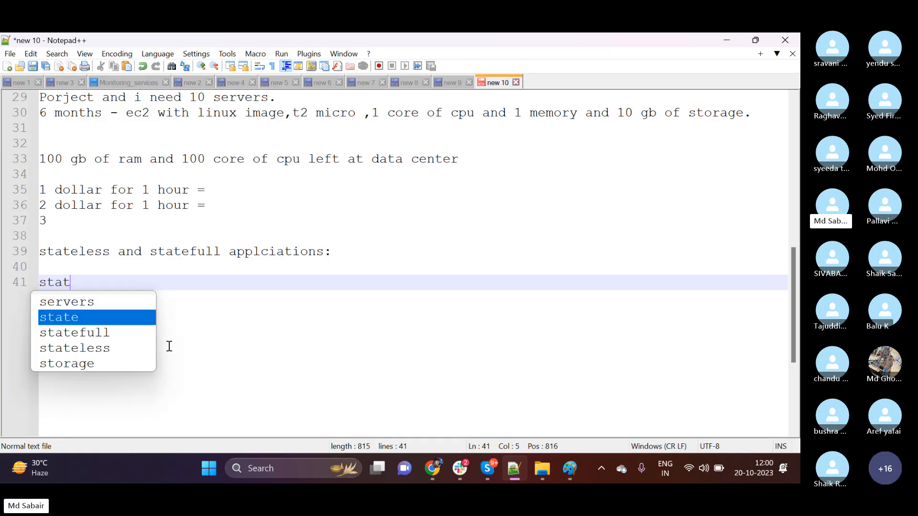
pyautogui.write('eless means no')
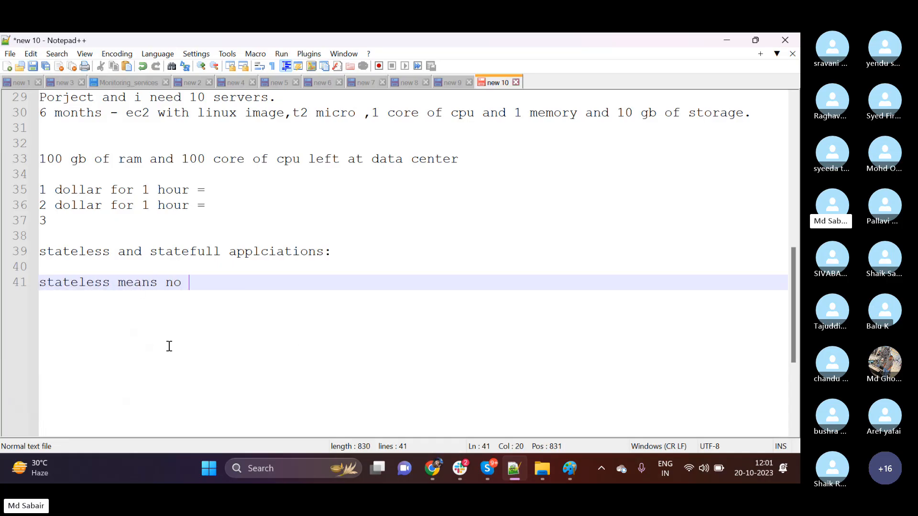
pyautogui.press('BackSpace')
pyautogui.press('BackSpace')
pyautogui.write('ot storing any data')
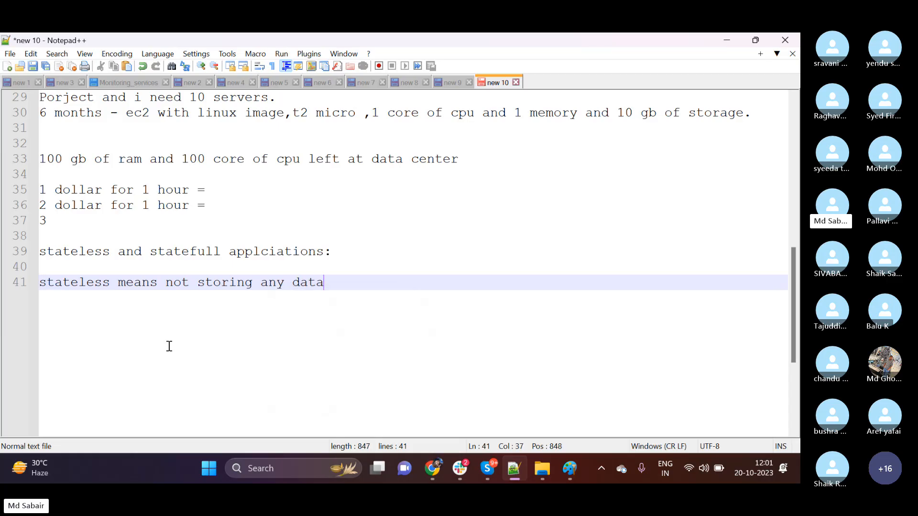
# Add "stateful means storing data" on the line directly below the stateless definition.
pyautogui.press('Return')
pyautogui.write('state')
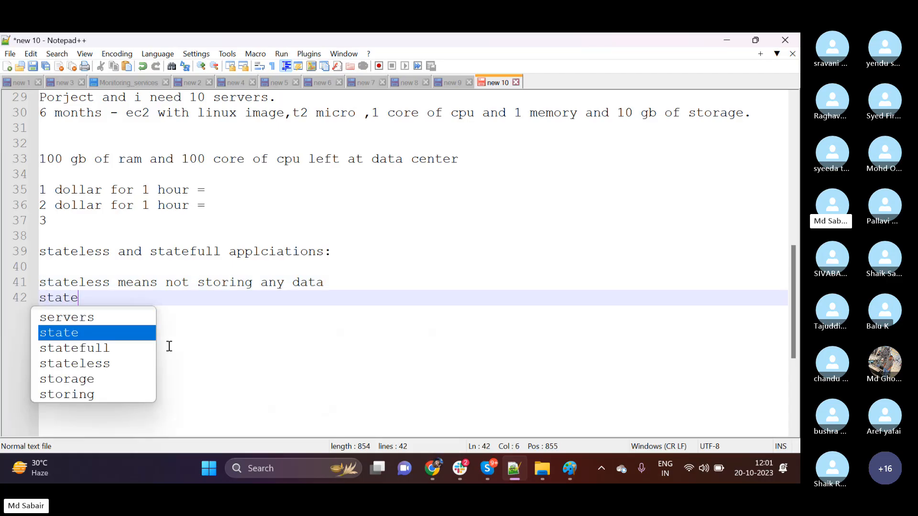
pyautogui.write('ful means')
pyautogui.press('BackSpace')
pyautogui.press('BackSpace')
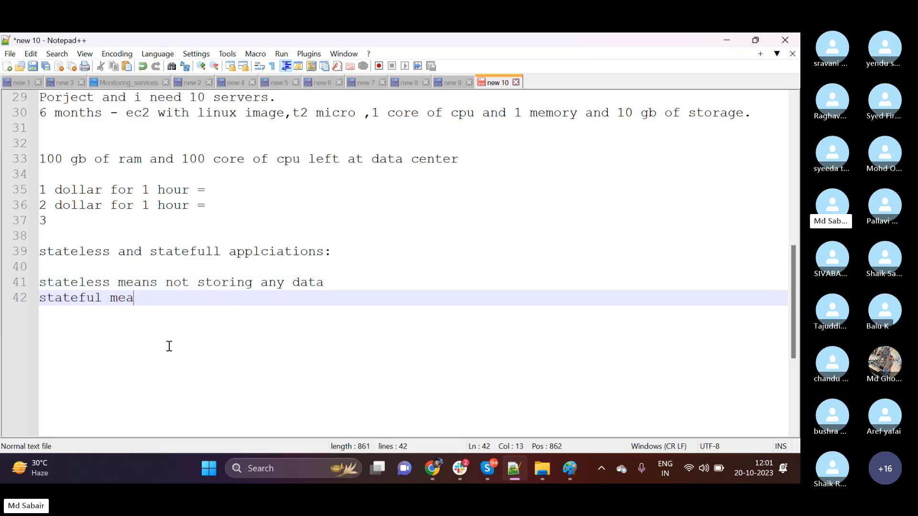
pyautogui.write('ns storing data')
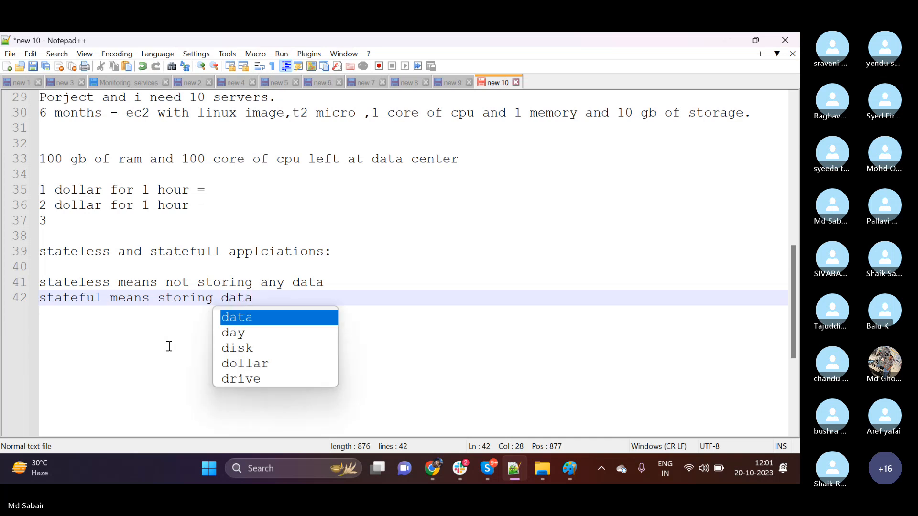
pyautogui.press('Escape')
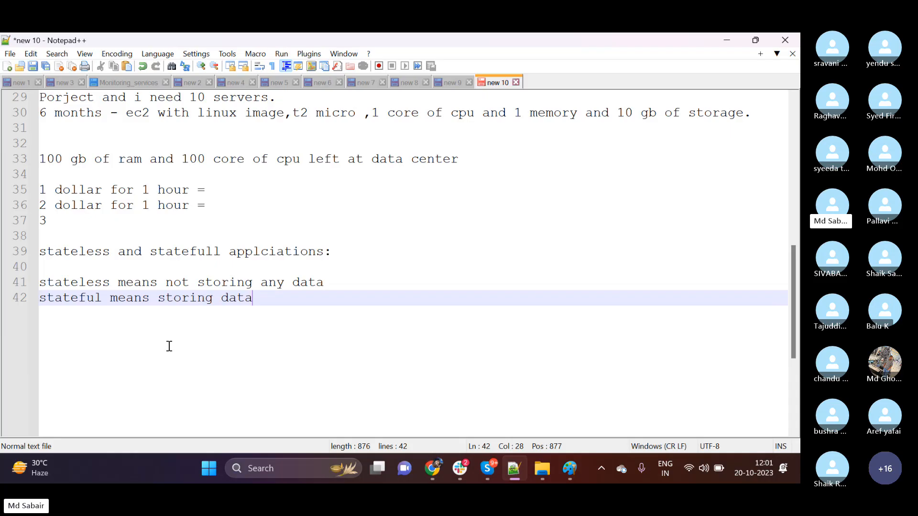
# Highlight the statefull applications wording in the heading and "Spot instances" in the bidding sentence to relate the two.
pyautogui.scroll(2, 168, 345)
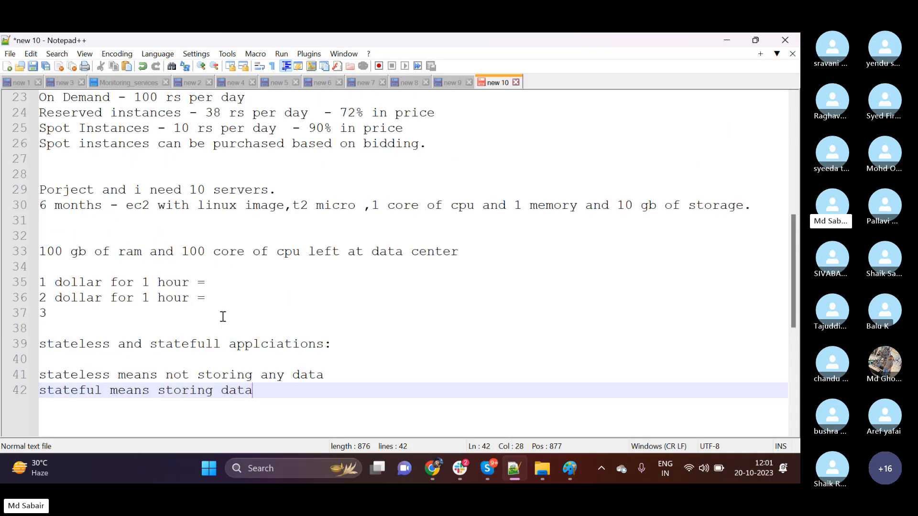
pyautogui.click(153, 344)
pyautogui.moveTo(154, 344); pyautogui.dragTo(308, 344)
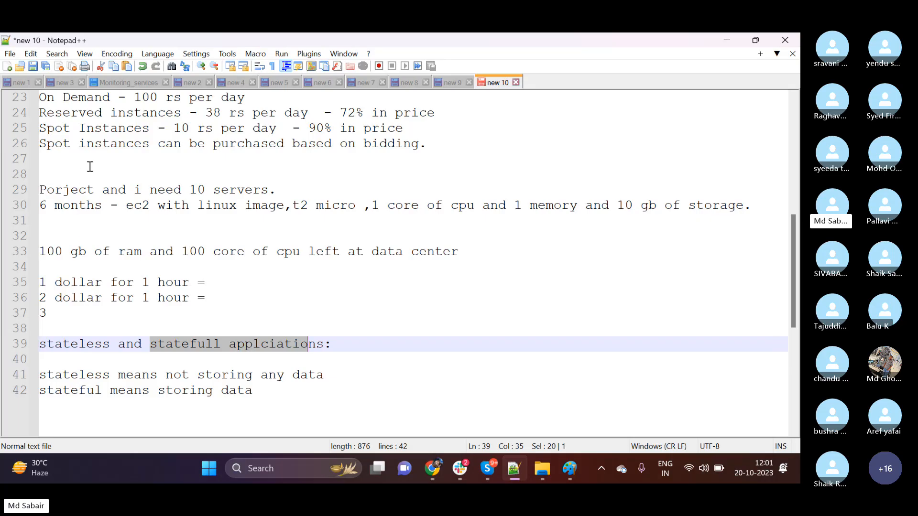
pyautogui.moveTo(150, 144); pyautogui.dragTo(23, 147)
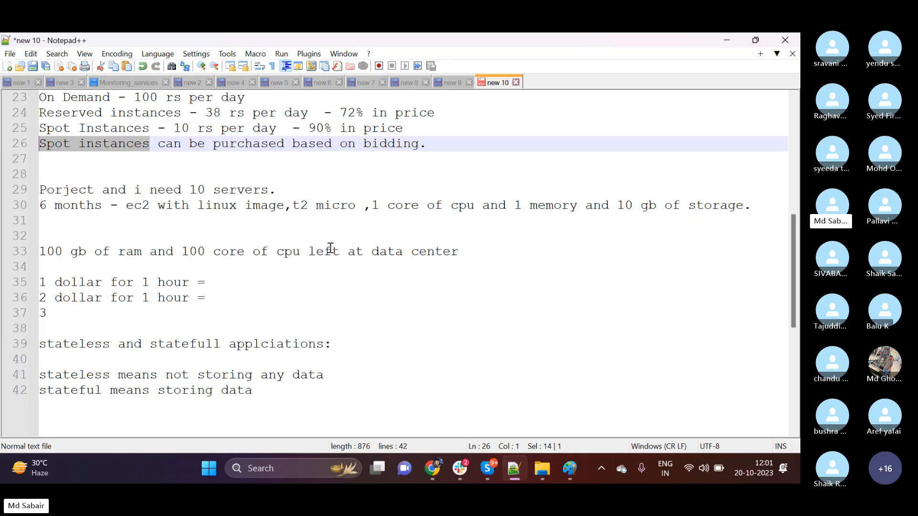
pyautogui.scroll(2, 330, 248)
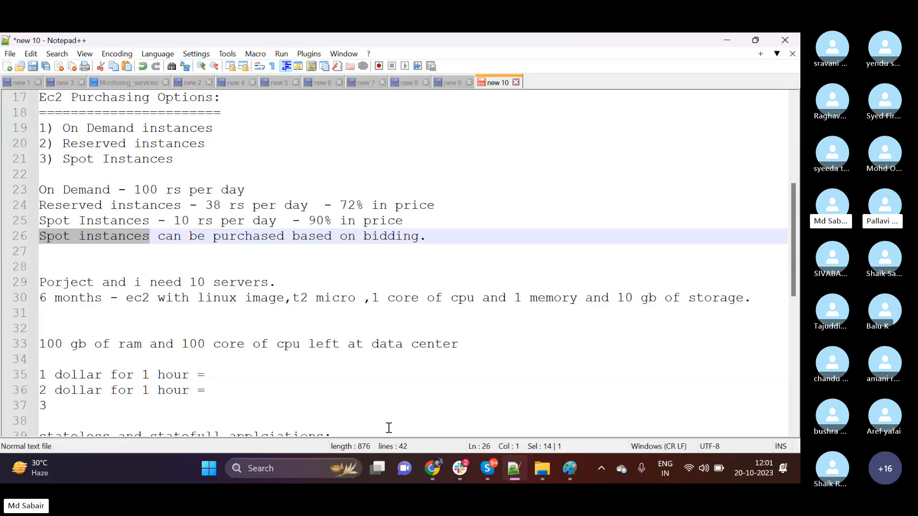
pyautogui.click(157, 235)
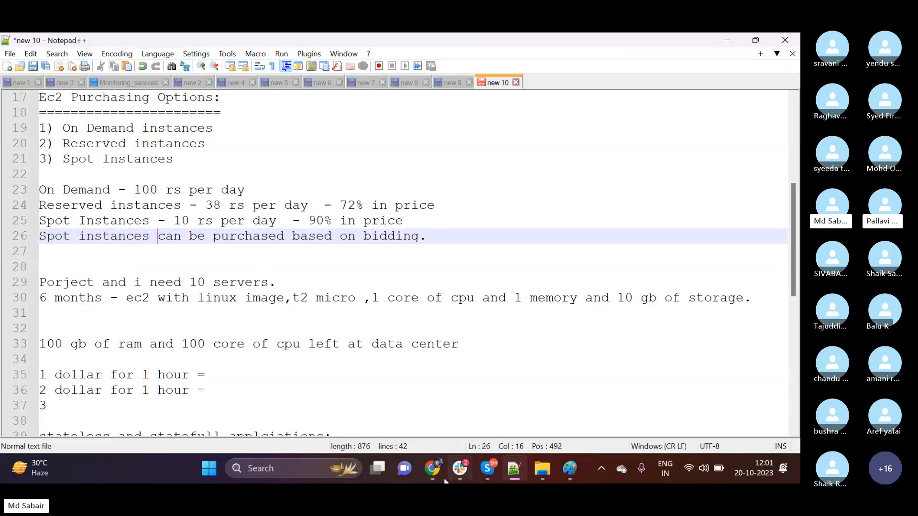
# Switch to the EC2 launch page in Chrome, request Spot Instances as the purchasing option in Advanced details, and open its customization options.
pyautogui.click(432, 469)
pyautogui.scroll(10, 198, 270)
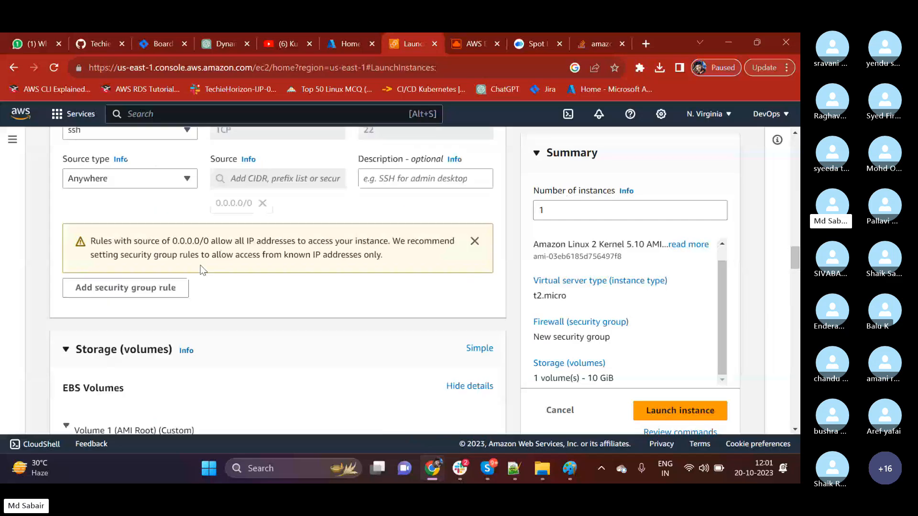
pyautogui.scroll(10, 199, 274)
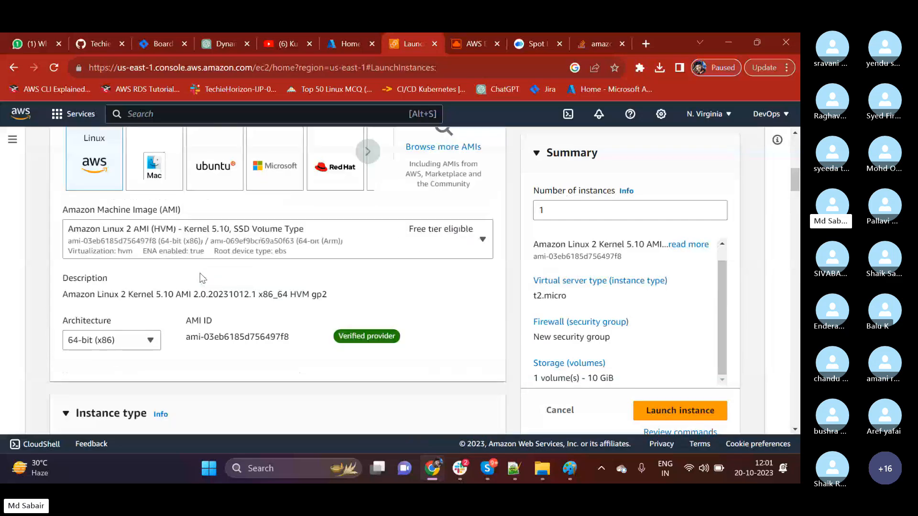
pyautogui.scroll(-8, 199, 274)
pyautogui.scroll(-15, 202, 269)
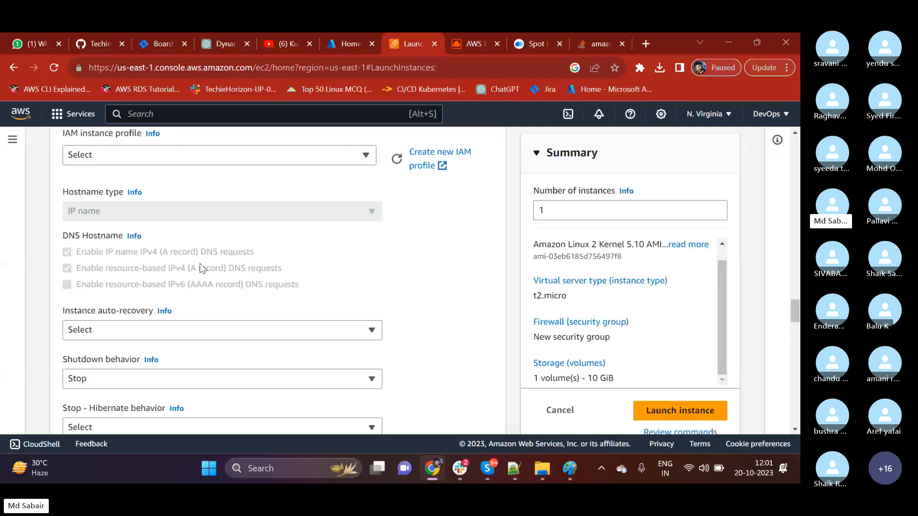
pyautogui.scroll(-10, 200, 264)
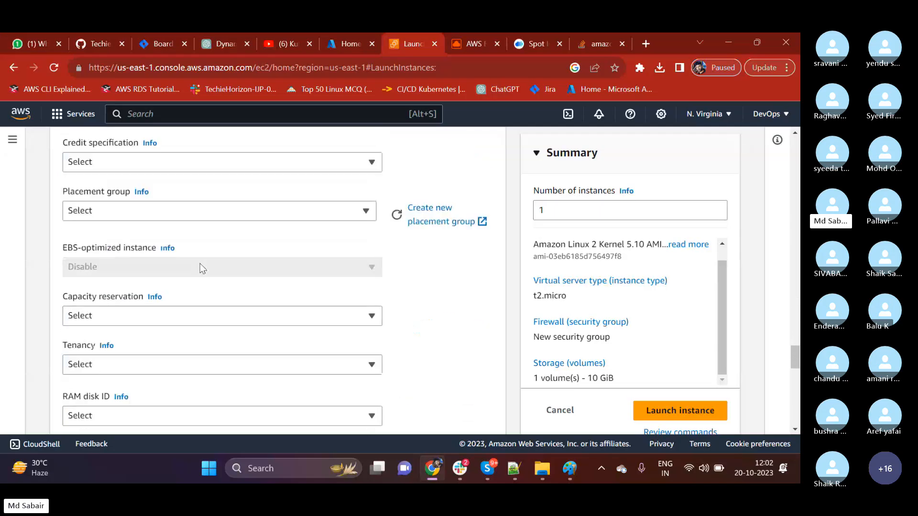
pyautogui.scroll(12, 200, 268)
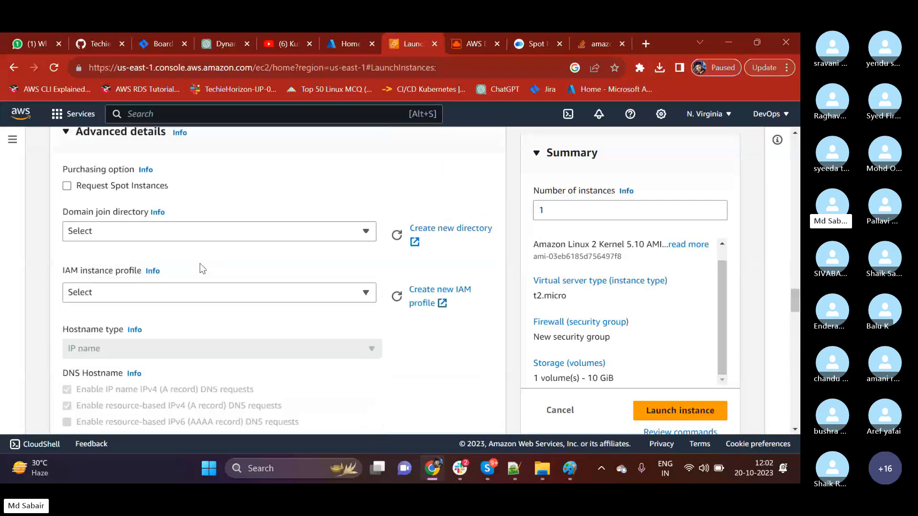
pyautogui.scroll(2, 199, 264)
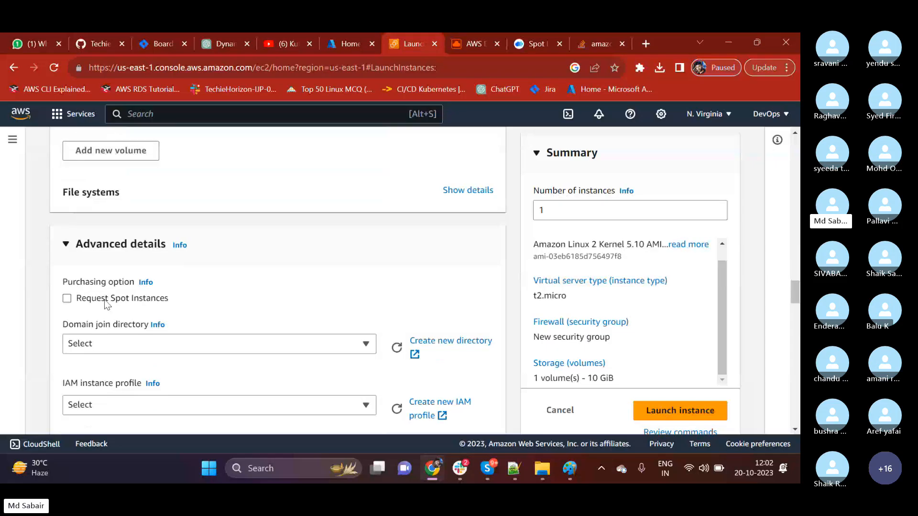
pyautogui.click(67, 299)
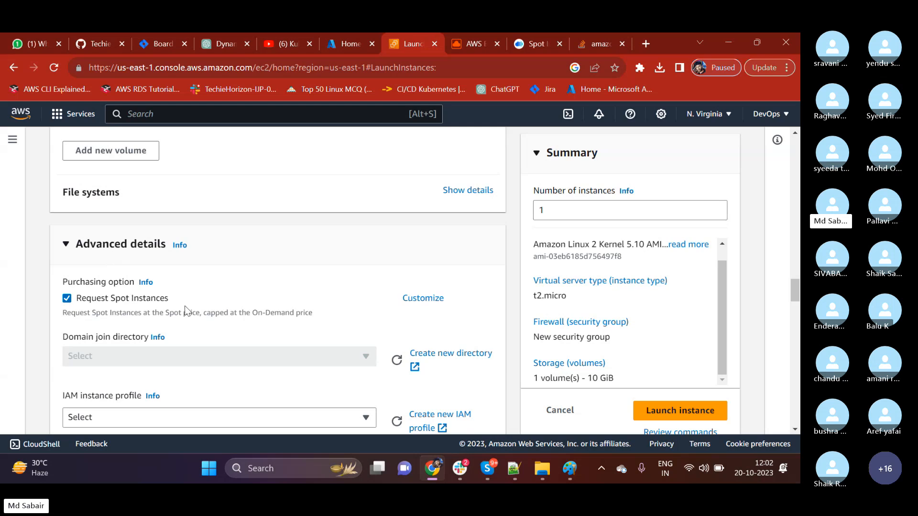
pyautogui.click(423, 298)
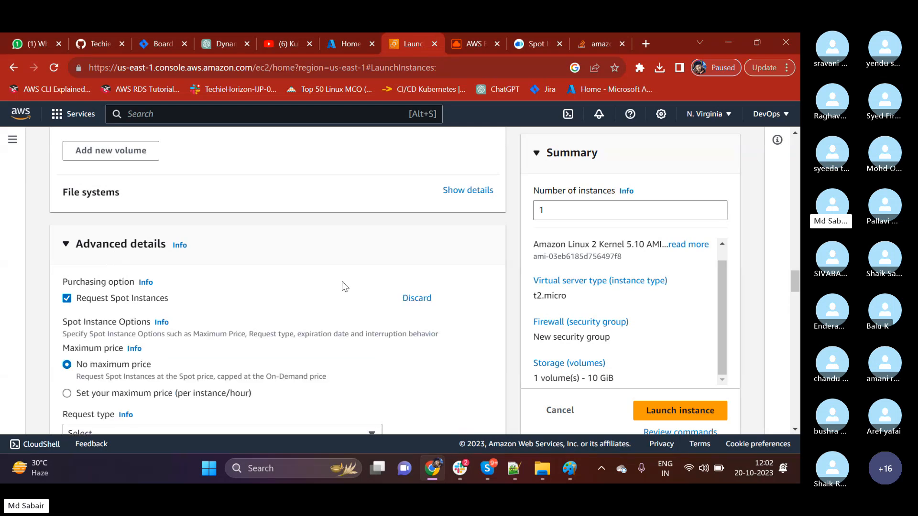
# Set your own maximum spot price of $1 per instance/hour instead of No maximum price.
pyautogui.scroll(-1, 106, 338)
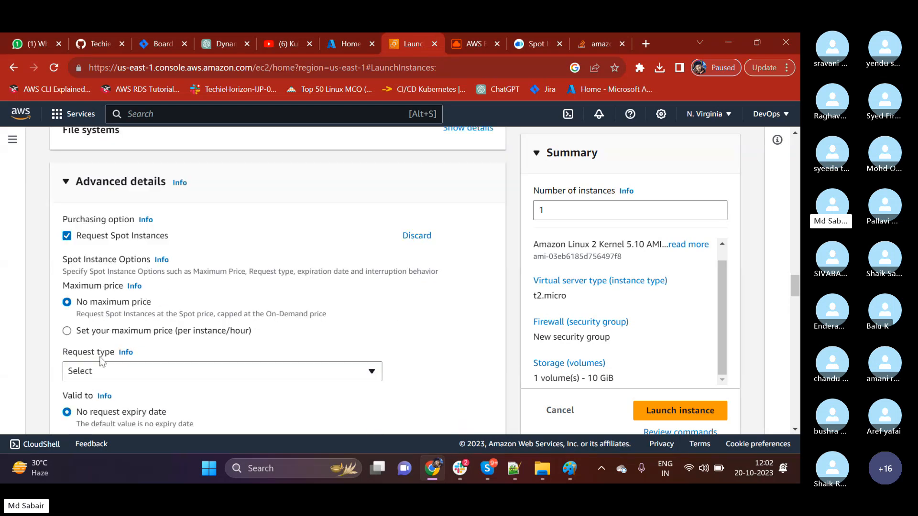
pyautogui.click(68, 331)
pyautogui.scroll(-1, 115, 330)
pyautogui.click(99, 282)
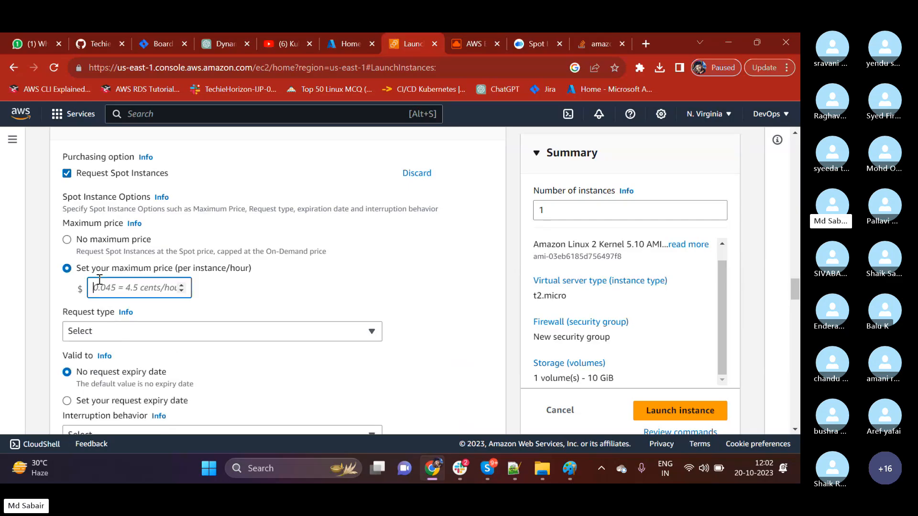
pyautogui.write('1')
pyautogui.click(251, 343)
pyautogui.scroll(-1, 250, 344)
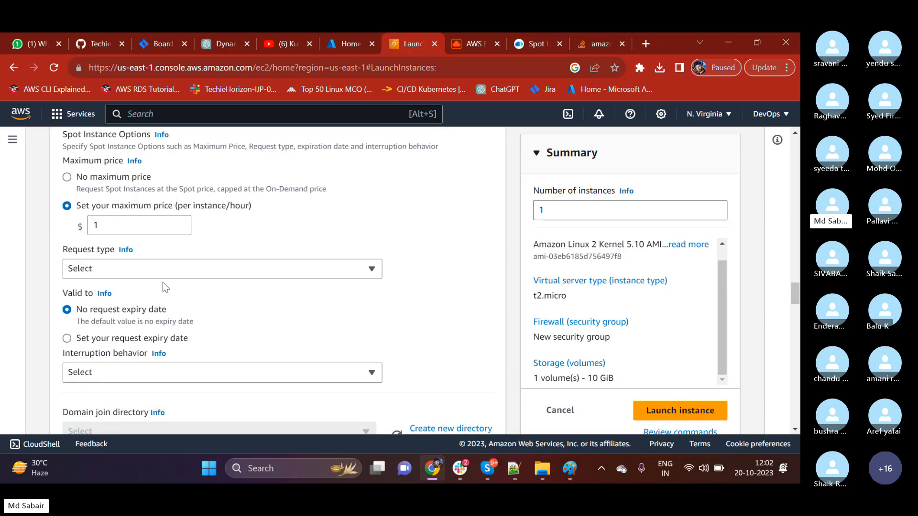
# Look through the spot request types without choosing one, and turn off the Request Spot Instances option.
pyautogui.click(160, 267)
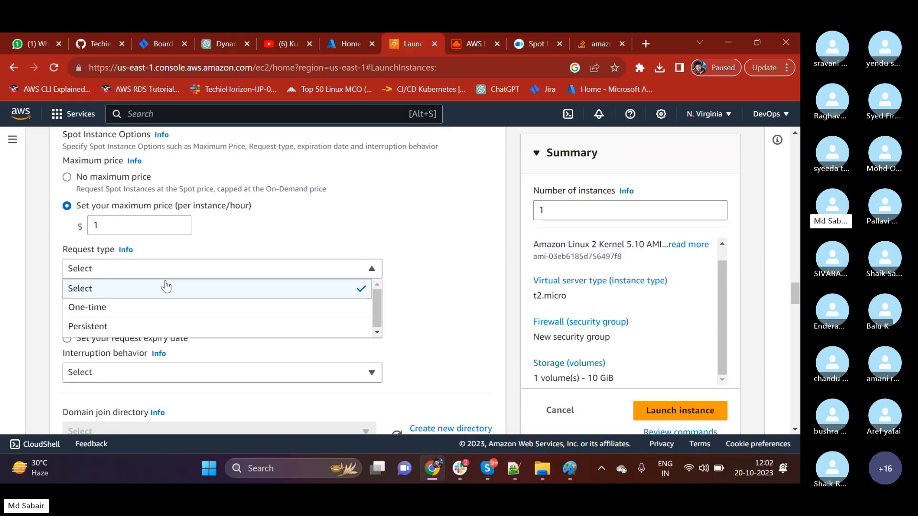
pyautogui.click(245, 234)
pyautogui.scroll(1, 99, 189)
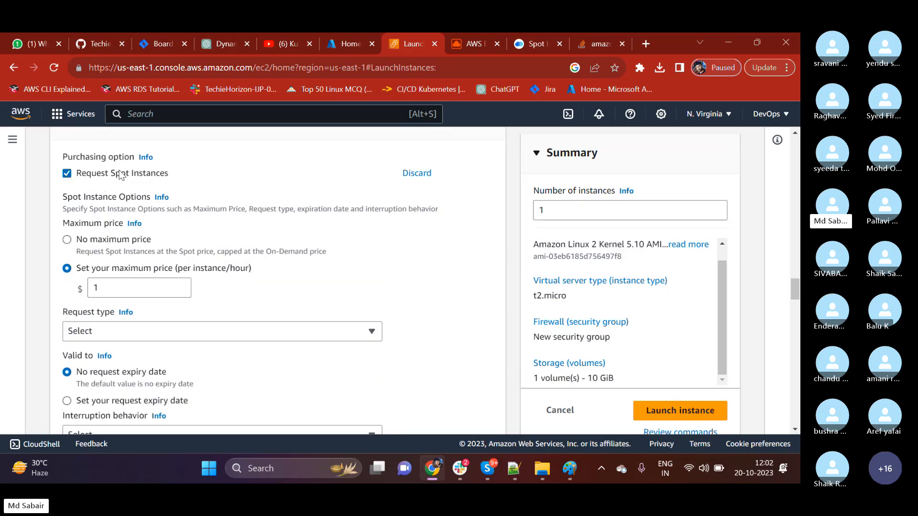
pyautogui.moveTo(120, 172); pyautogui.dragTo(138, 173)
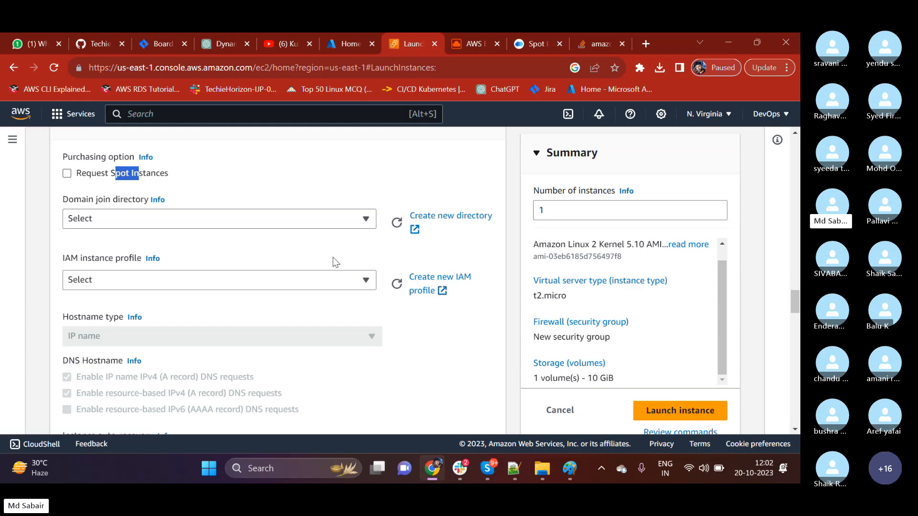
pyautogui.click(767, 114)
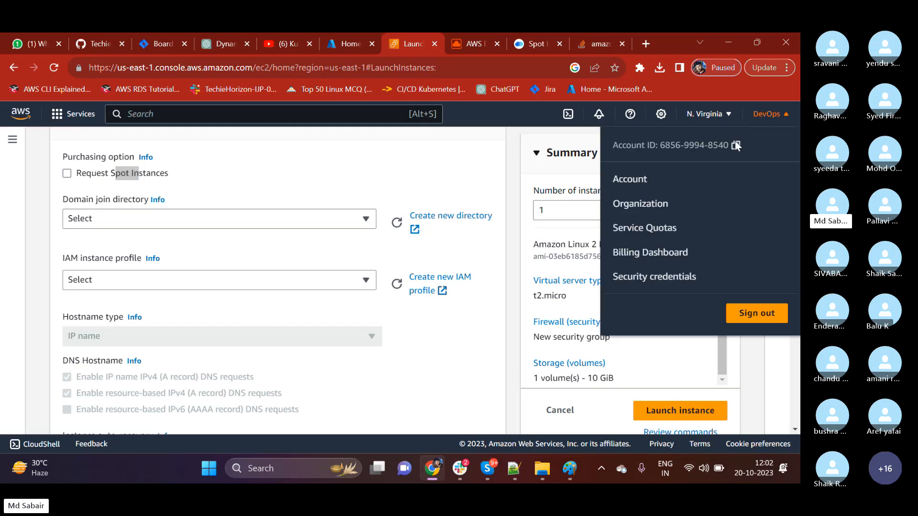
pyautogui.click(708, 115)
pyautogui.click(270, 114)
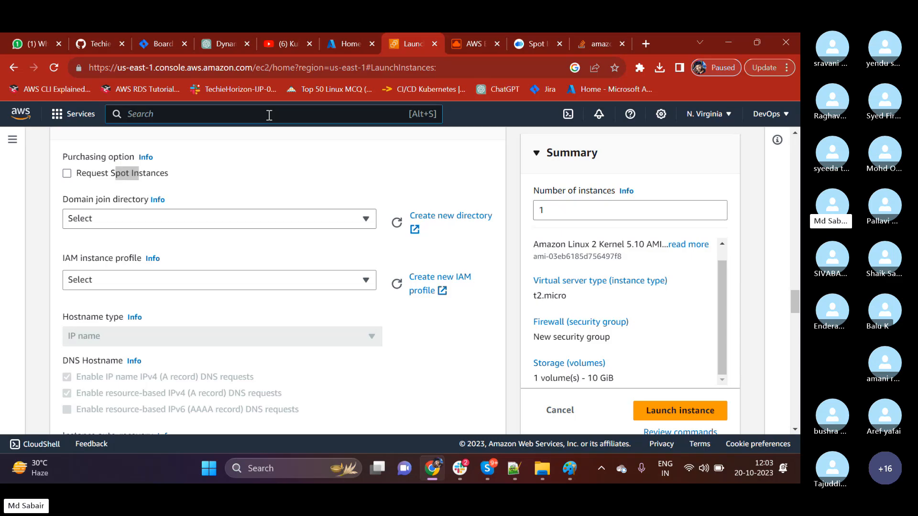
# Collapse the Advanced details section of the launch form.
pyautogui.scroll(3, 218, 230)
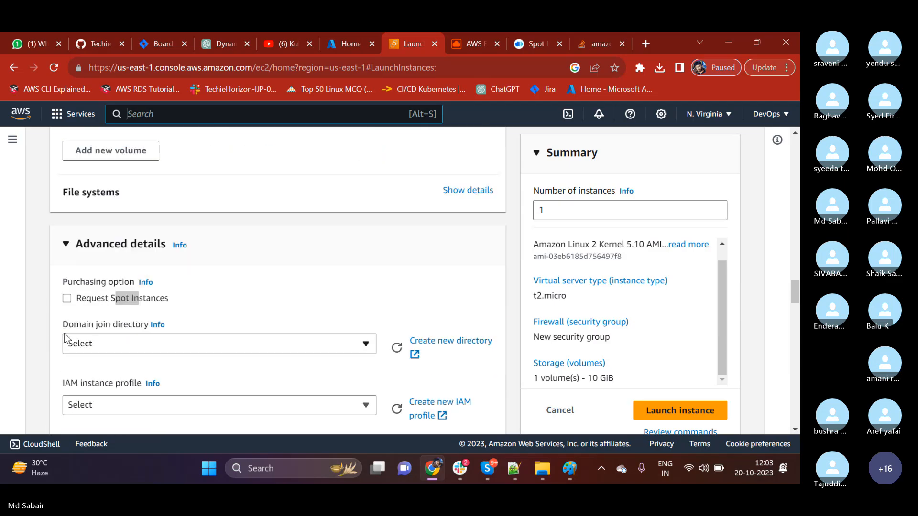
pyautogui.click(139, 251)
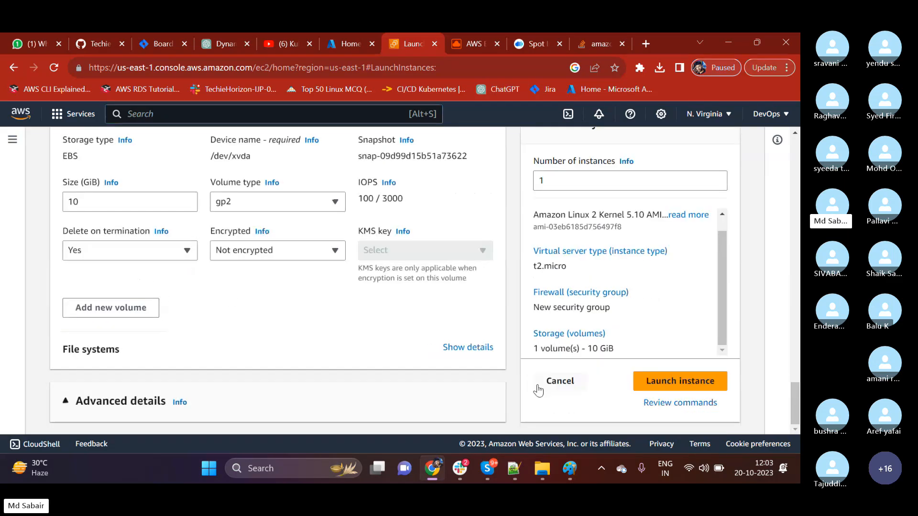
# Switch to Notepad++ and highlight the Ec2 Purchasing Options heading together with its numbered list to review the purchasing options.
pyautogui.click(520, 472)
pyautogui.scroll(1, 91, 183)
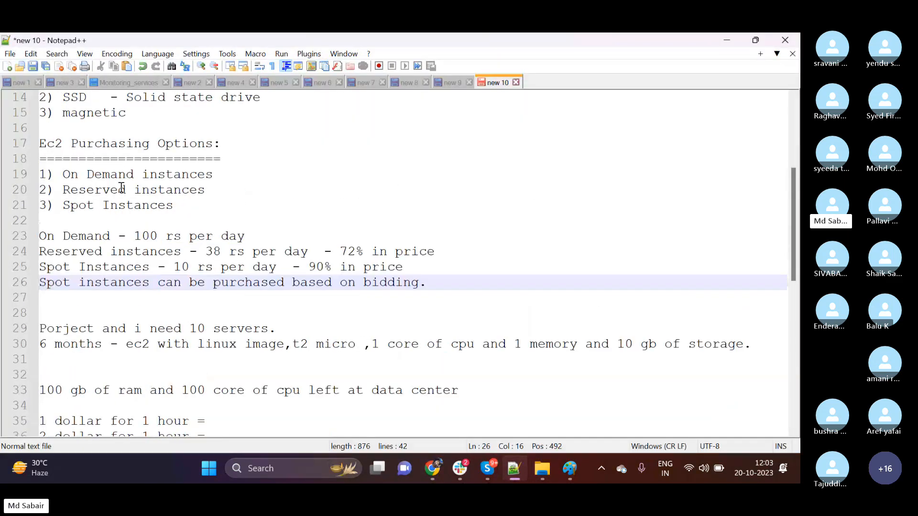
pyautogui.moveTo(181, 205); pyautogui.dragTo(34, 146)
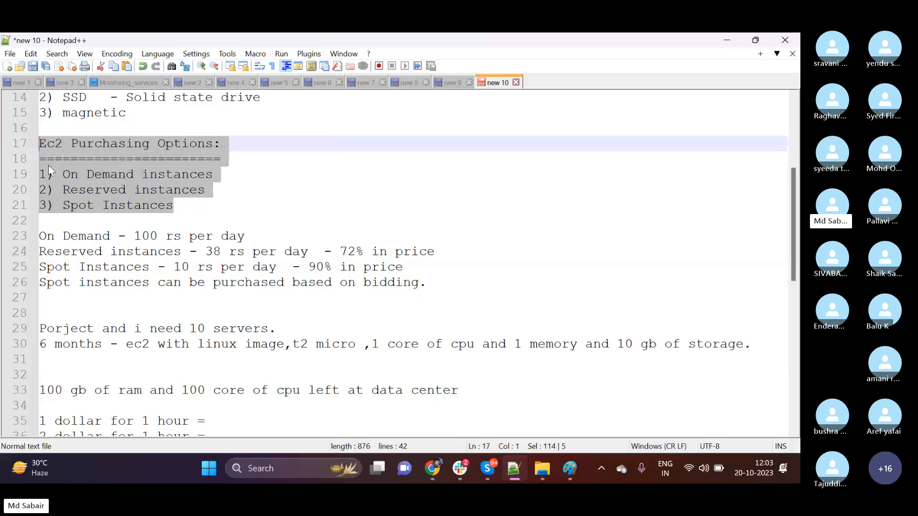
pyautogui.click(83, 176)
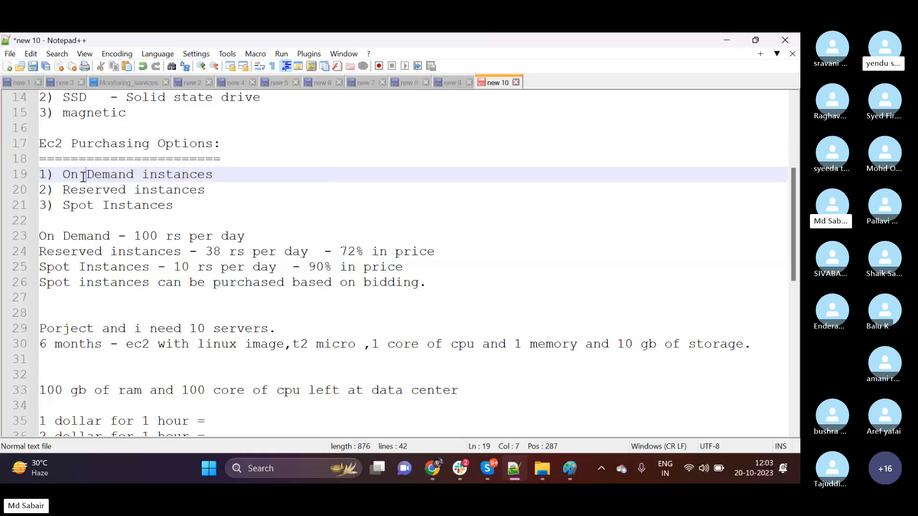
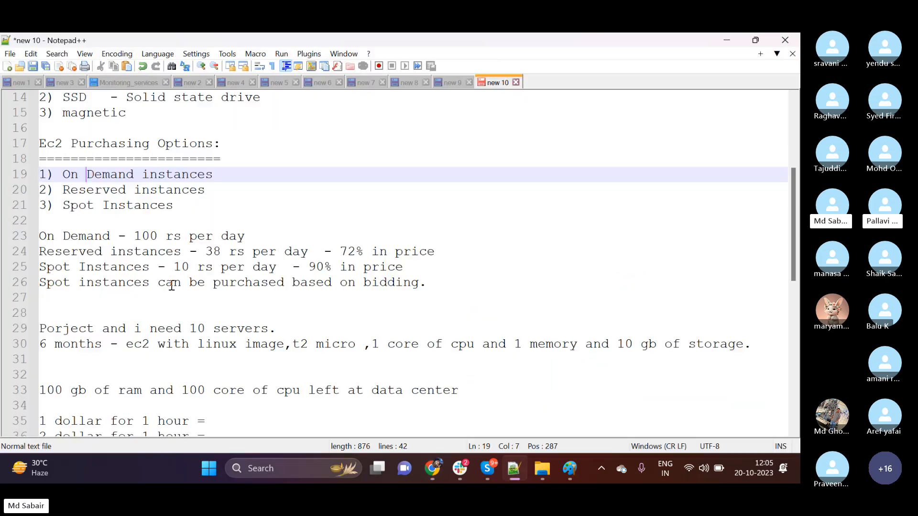
# Highlight the On Demand entry in the purchasing notes and switch back to the Advanced details of the EC2 launch form in Chrome.
pyautogui.moveTo(111, 238); pyautogui.dragTo(39, 236)
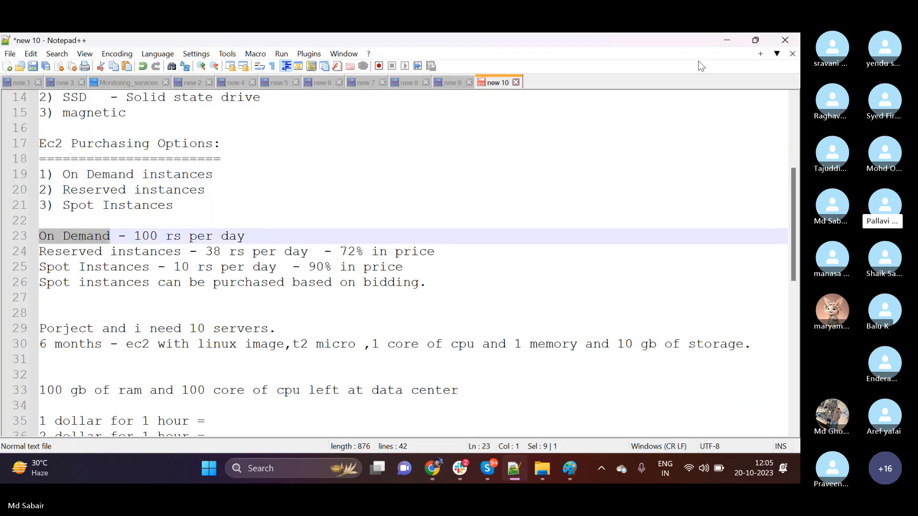
pyautogui.click(727, 40)
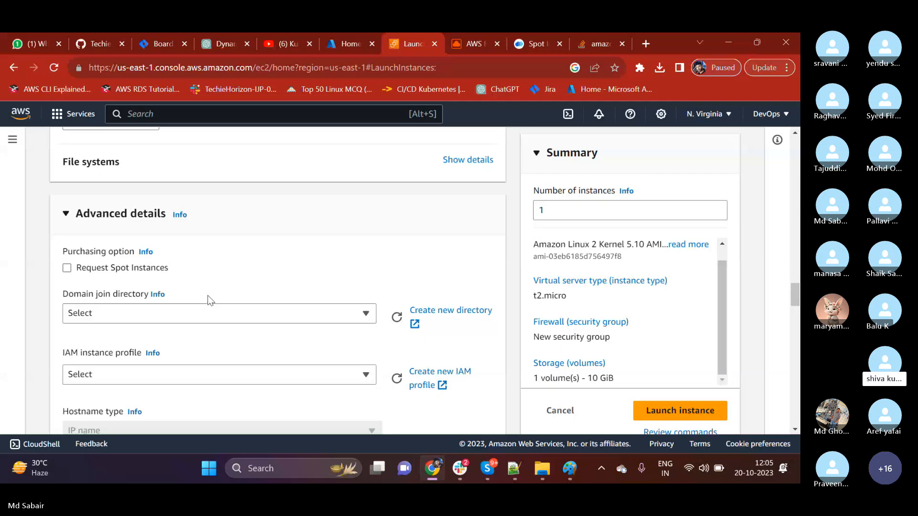
pyautogui.scroll(-3, 209, 298)
pyautogui.scroll(1, 208, 297)
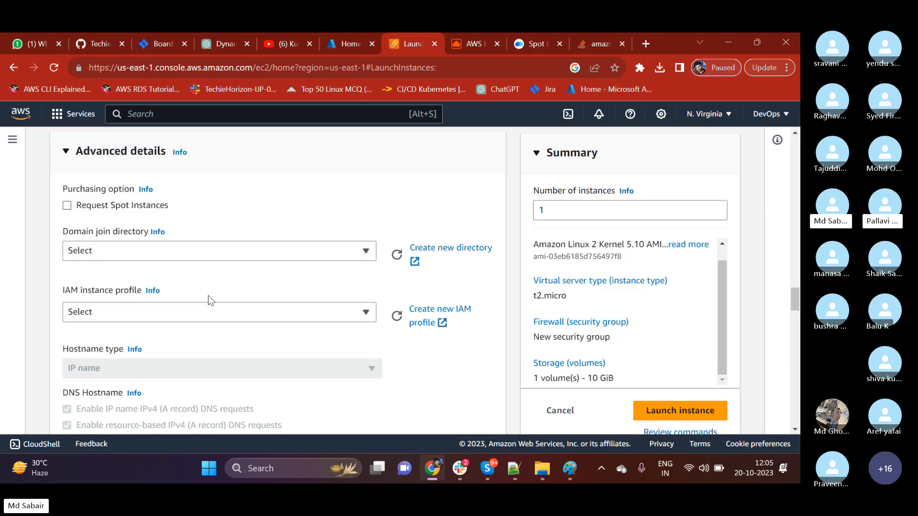
# Search Google for "aws ec2 pricing options" in a new browser tab.
pyautogui.click(644, 43)
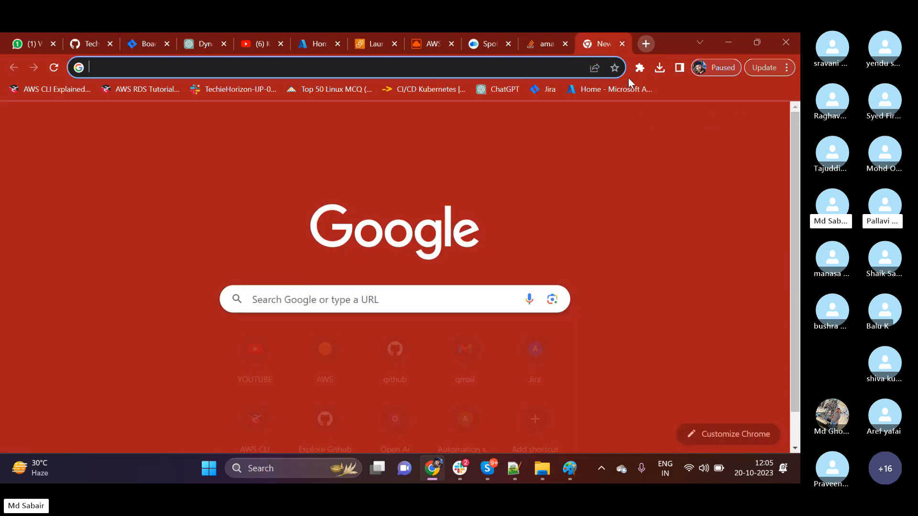
pyautogui.write('aws e')
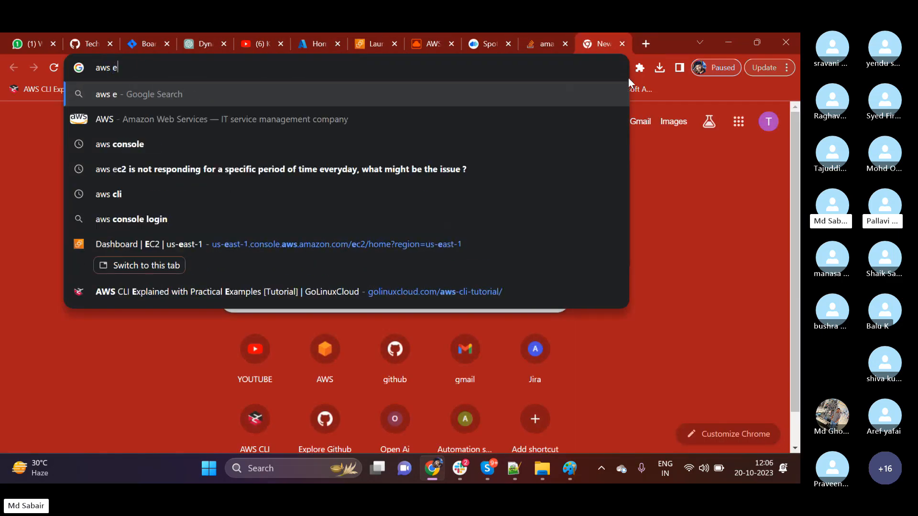
pyautogui.write('c2 pricing options')
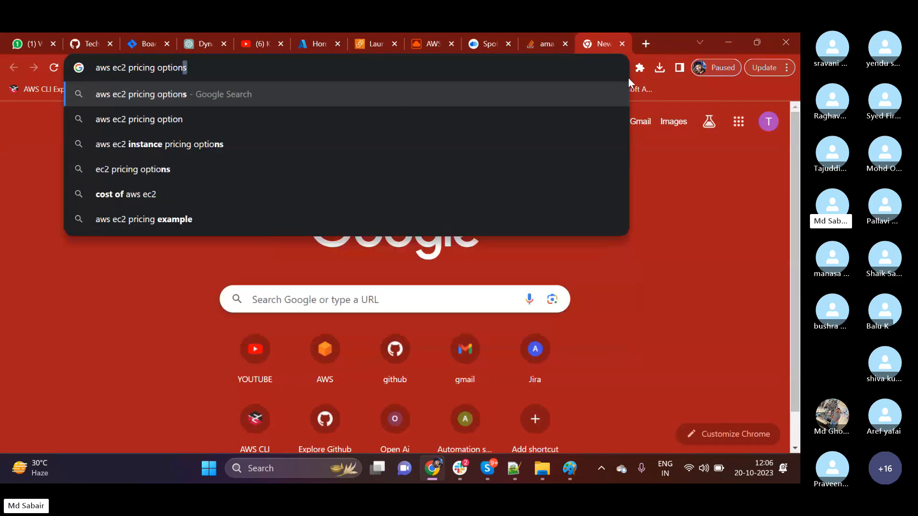
pyautogui.press('Return')
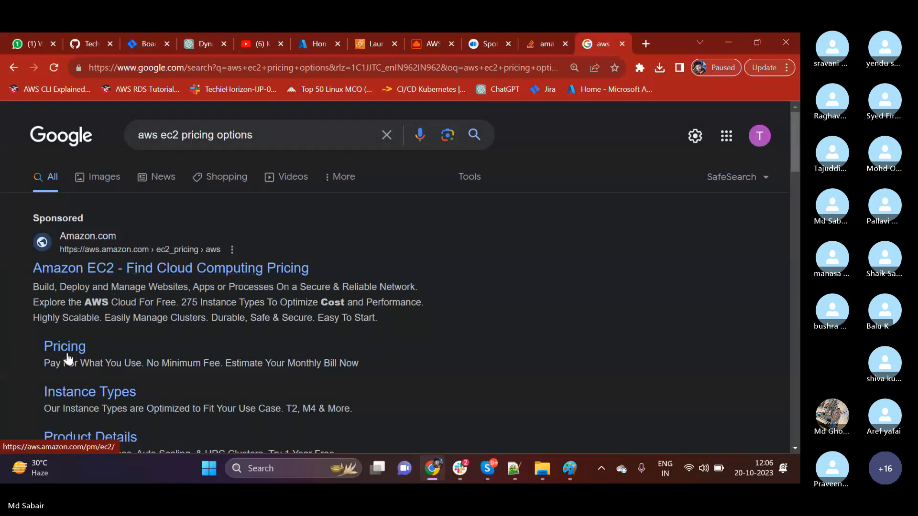
# Open the Amazon EC2 pricing page from the search results and go to its On-Demand pricing plans.
pyautogui.click(121, 341)
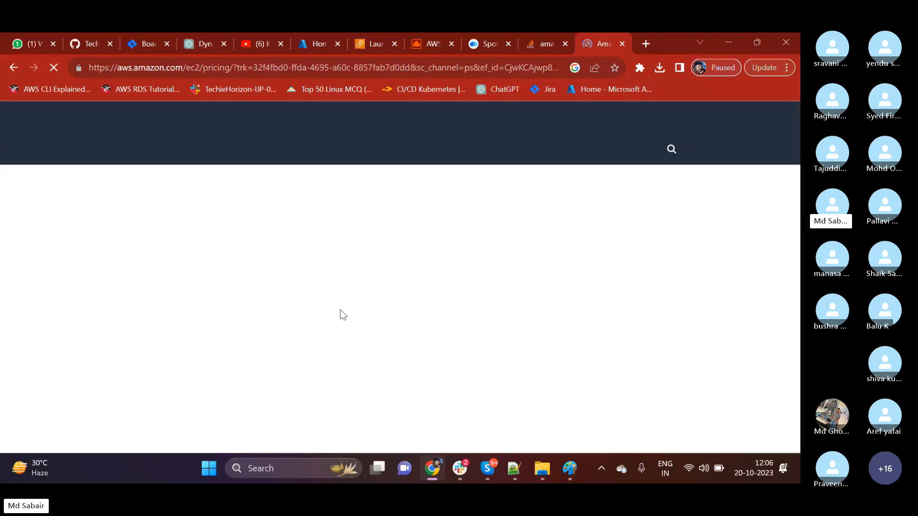
pyautogui.scroll(-10, 134, 321)
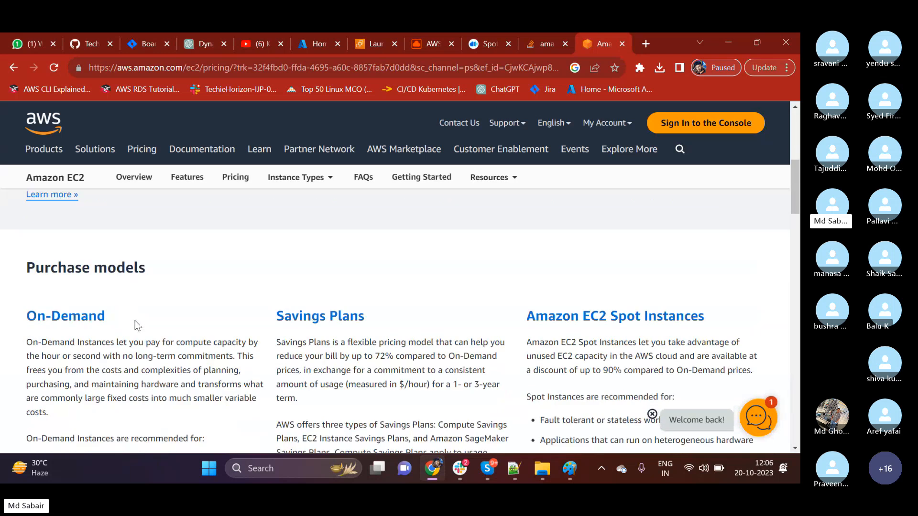
pyautogui.click(90, 380)
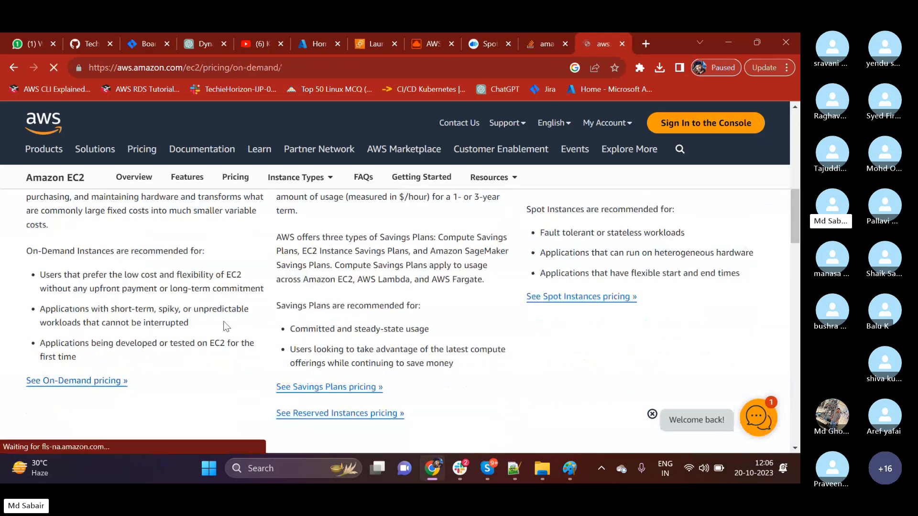
pyautogui.scroll(-12, 222, 323)
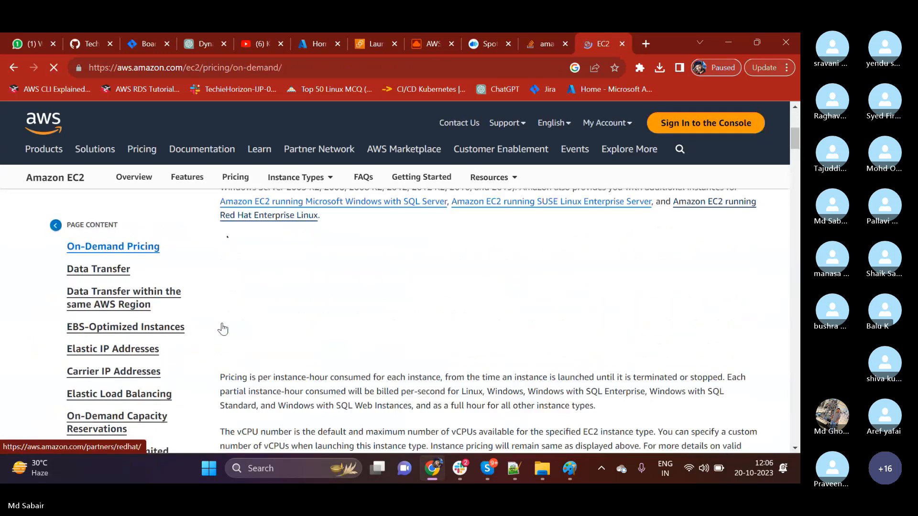
pyautogui.scroll(2, 283, 318)
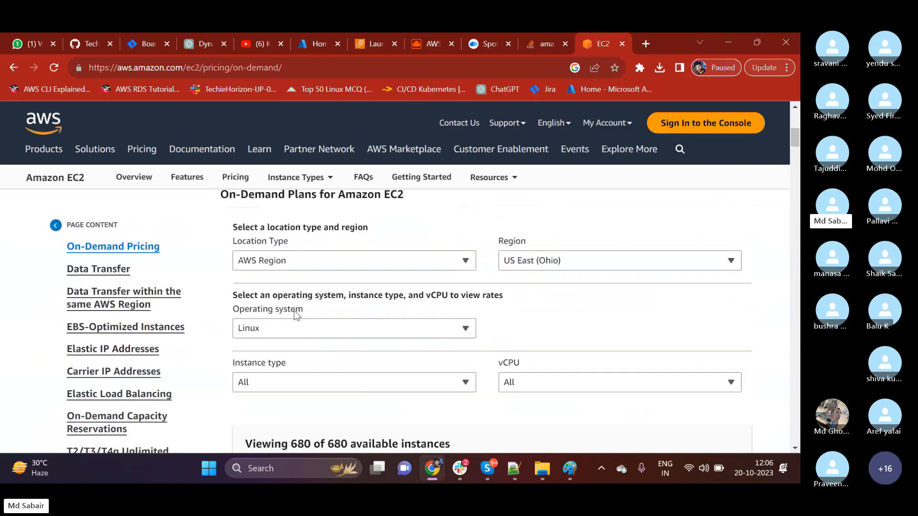
# Set the On-Demand plan region to US East (N. Virginia), keeping the AWS Region location type and Linux operating system.
pyautogui.click(308, 264)
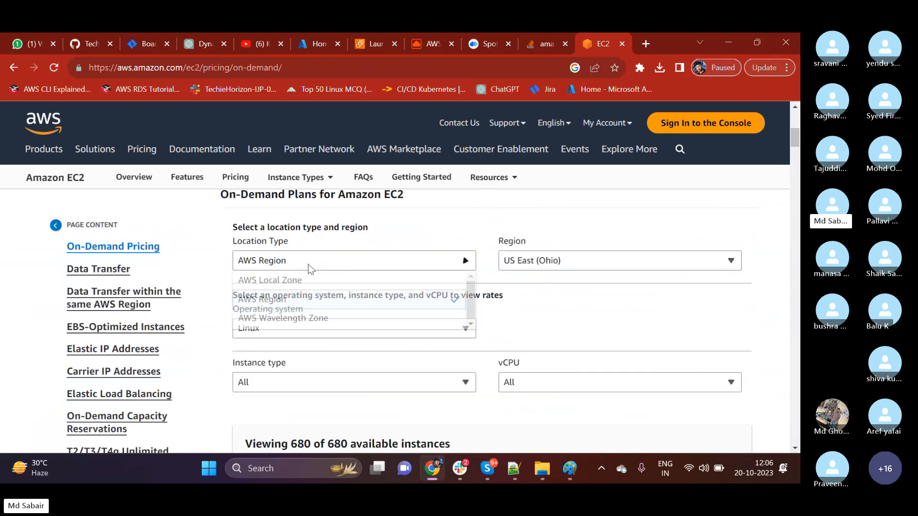
pyautogui.click(592, 267)
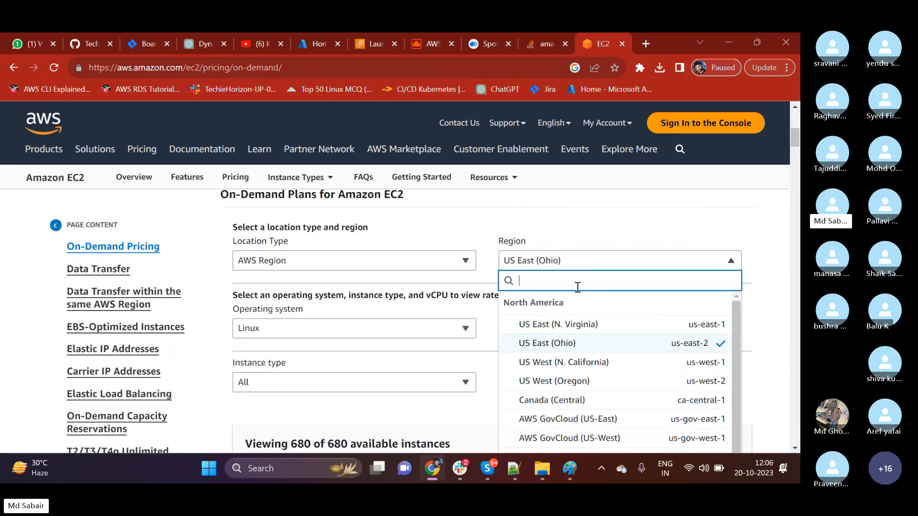
pyautogui.click(574, 324)
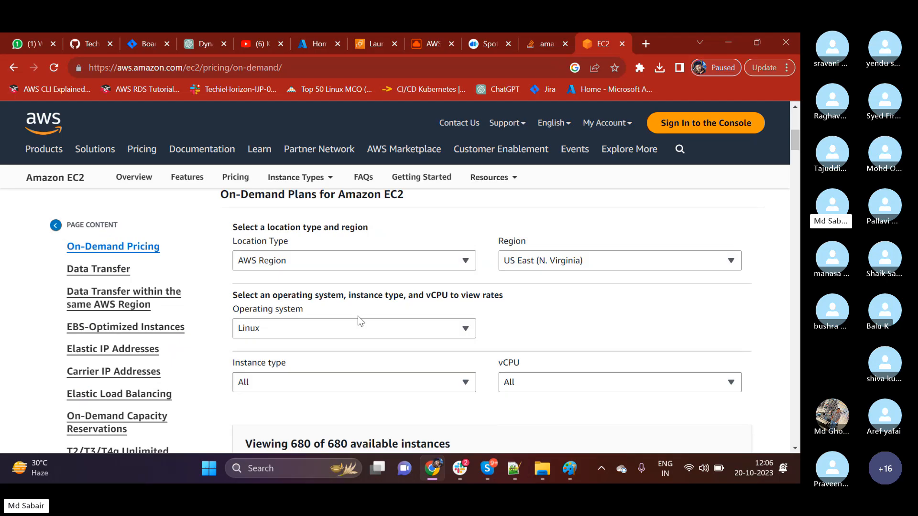
pyautogui.click(321, 332)
pyautogui.click(283, 349)
# Filter the On-Demand instances to the General Purpose instance type with 1 vCPU.
pyautogui.scroll(-1, 283, 354)
pyautogui.click(295, 326)
pyautogui.scroll(-1, 272, 358)
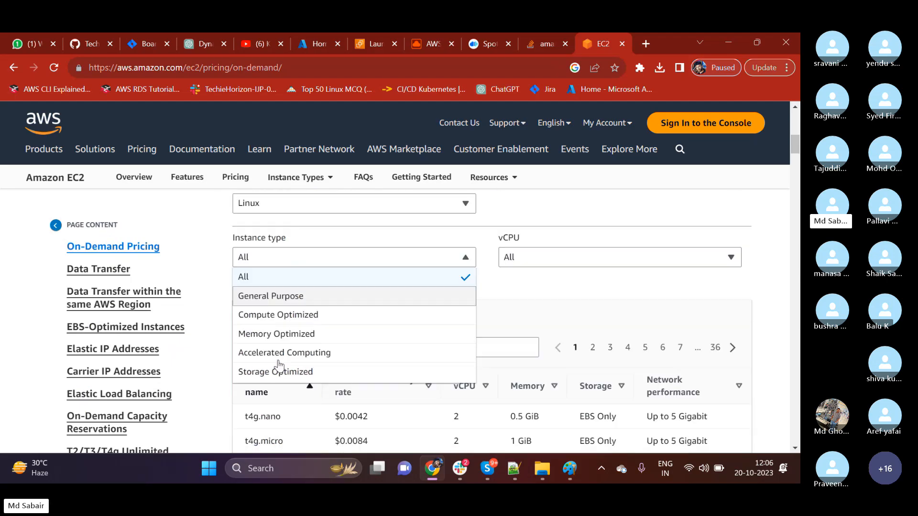
pyautogui.click(275, 299)
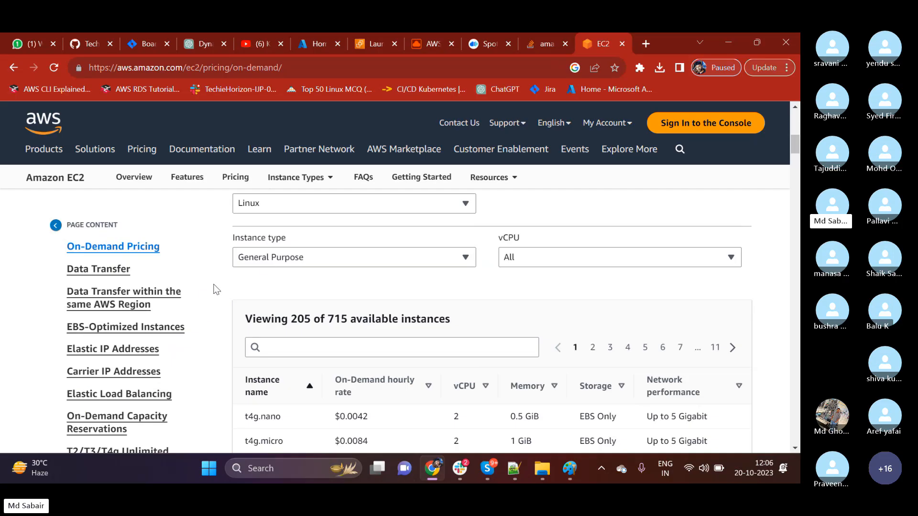
pyautogui.click(268, 259)
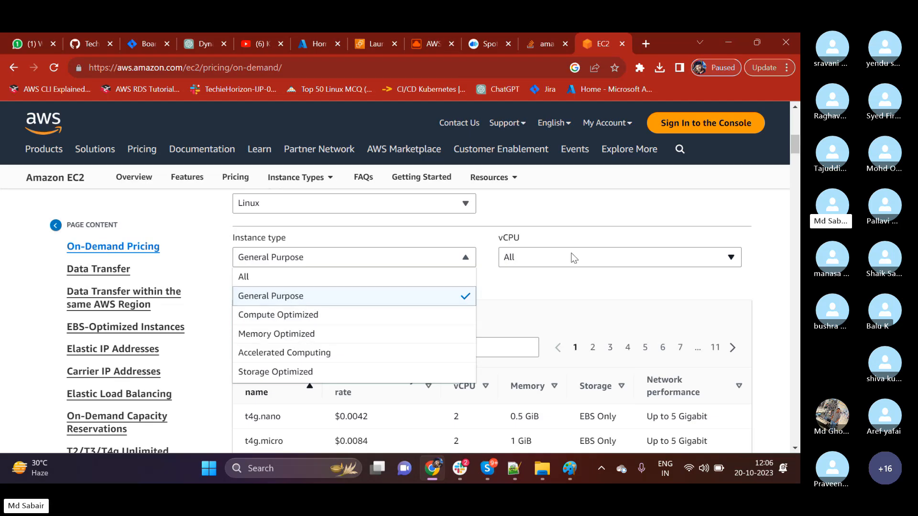
pyautogui.click(546, 304)
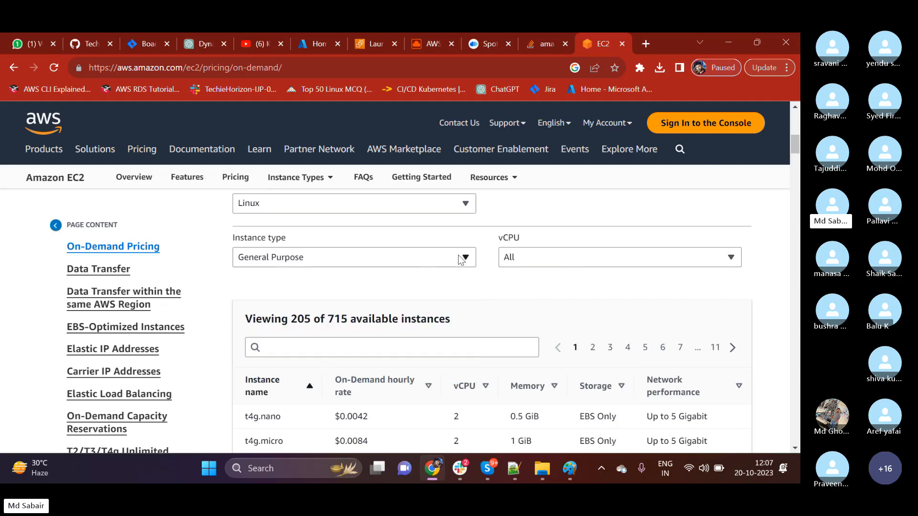
pyautogui.click(512, 264)
pyautogui.click(512, 297)
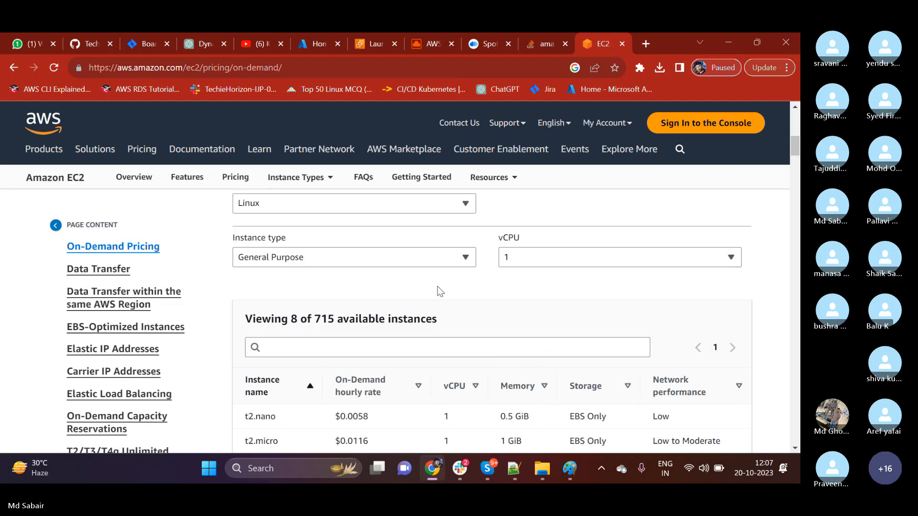
# Highlight the t2.micro On-Demand hourly rate in the instance price table.
pyautogui.scroll(-2, 437, 287)
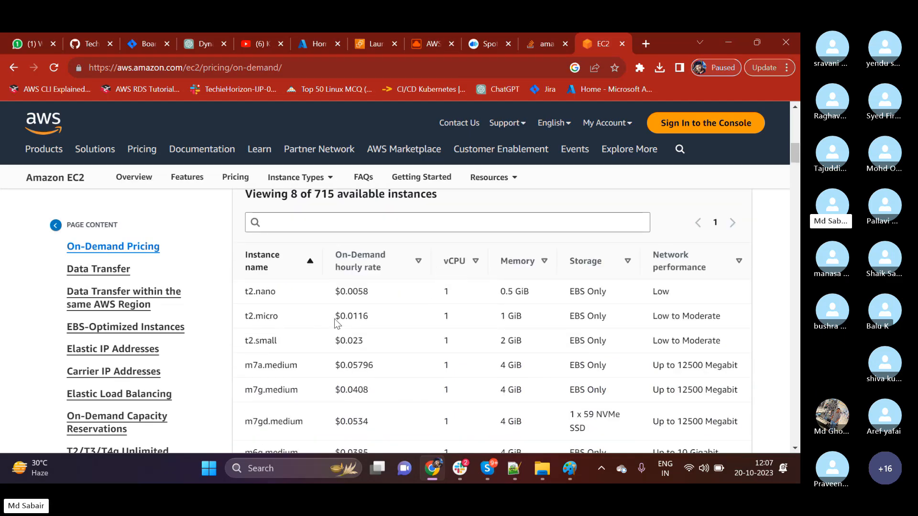
pyautogui.moveTo(335, 317); pyautogui.dragTo(370, 319)
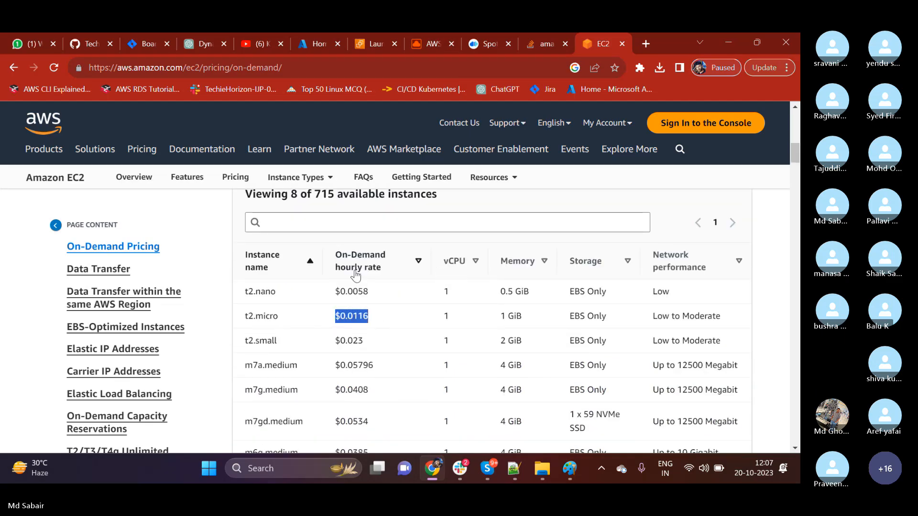
pyautogui.moveTo(348, 317); pyautogui.dragTo(358, 319)
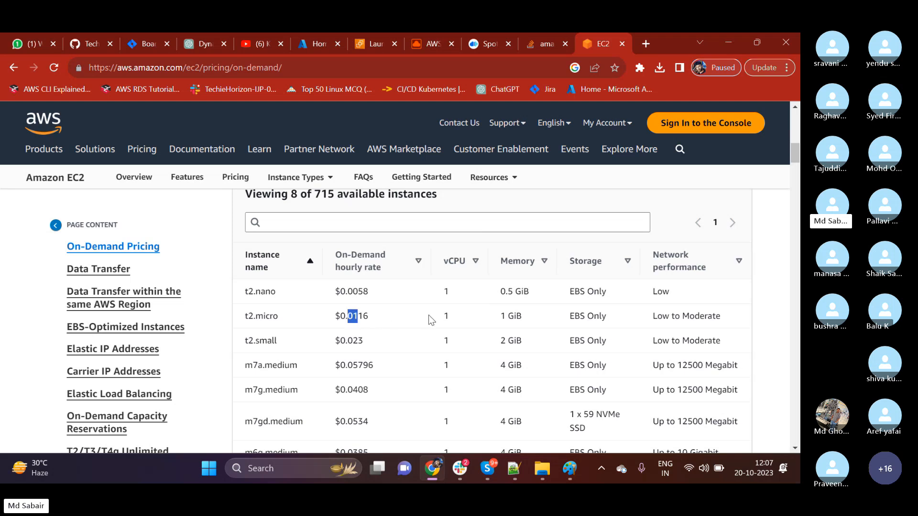
pyautogui.click(374, 322)
pyautogui.moveTo(372, 319); pyautogui.dragTo(333, 321)
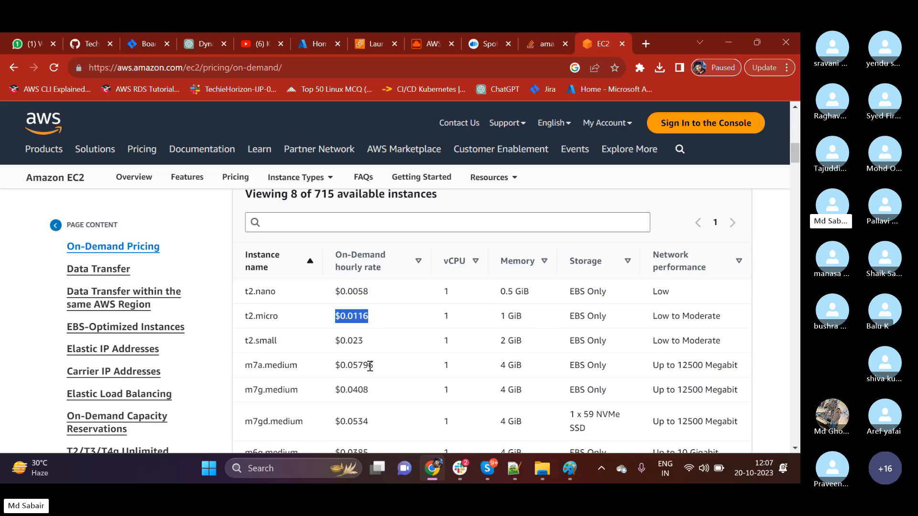
# Examine the hourly rates of the other listed instances, highlighting the m7gd.medium rate, and look over the billing notes below the table.
pyautogui.scroll(-1, 370, 366)
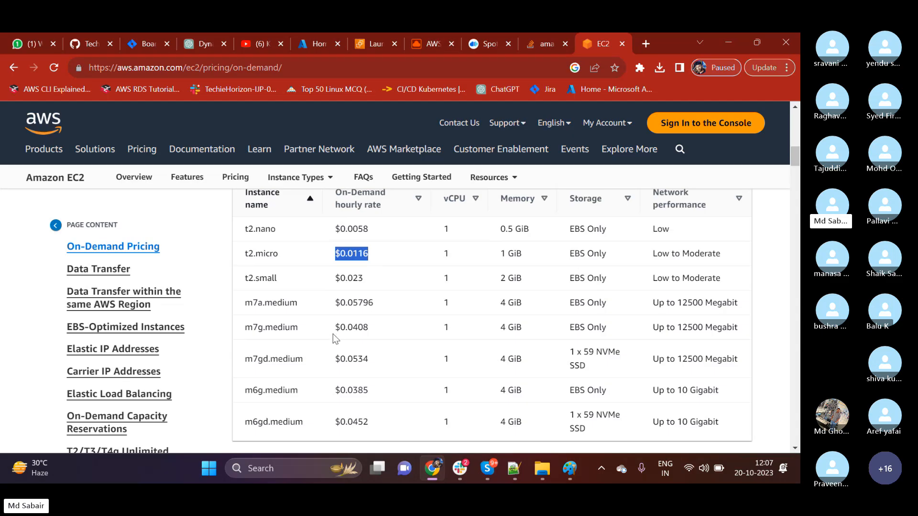
pyautogui.scroll(-3, 333, 334)
pyautogui.scroll(3, 333, 334)
pyautogui.moveTo(334, 361); pyautogui.dragTo(371, 366)
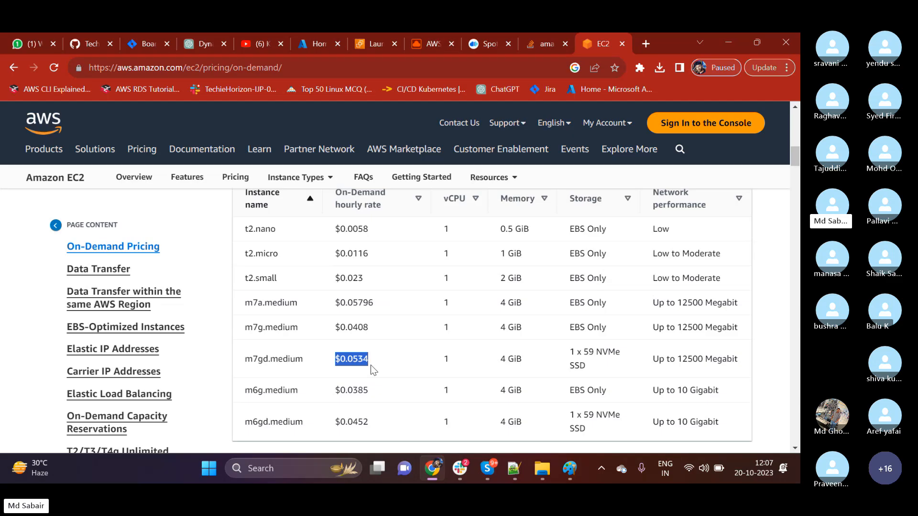
pyautogui.scroll(3, 371, 366)
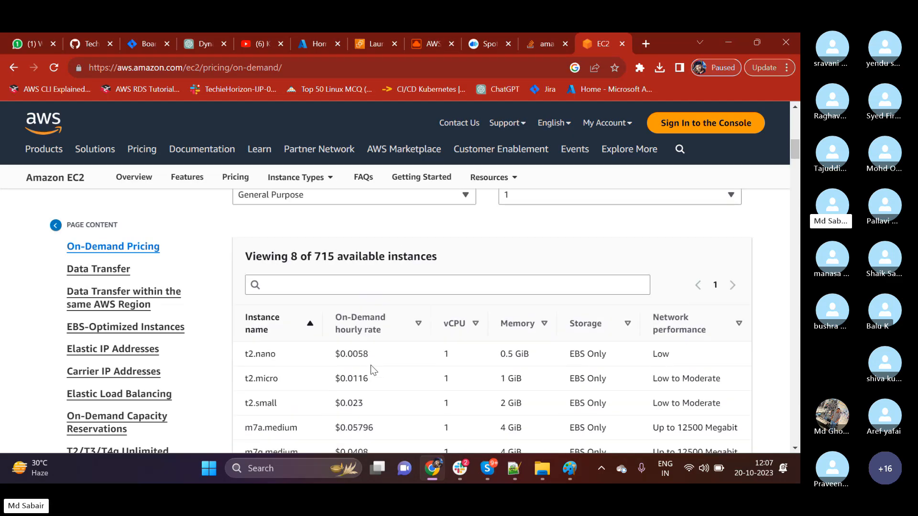
pyautogui.scroll(-12, 372, 365)
pyautogui.scroll(4, 371, 366)
pyautogui.scroll(9, 371, 365)
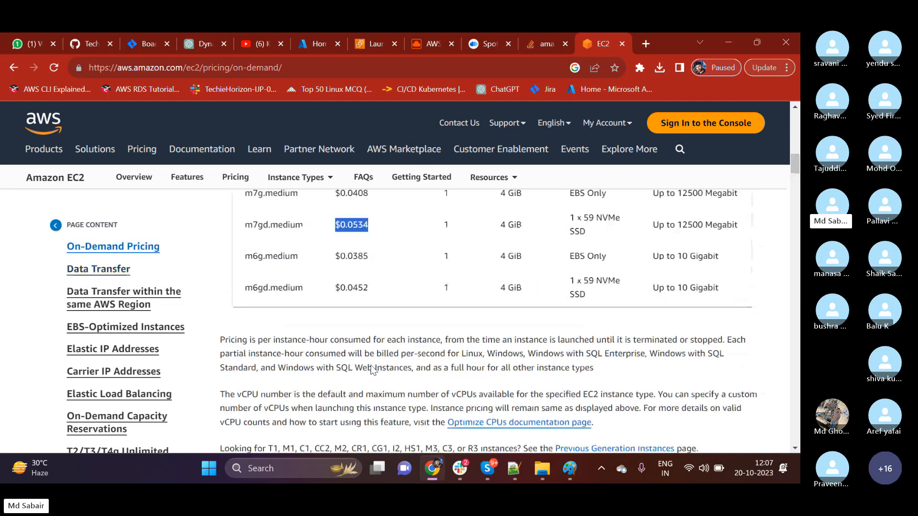
pyautogui.scroll(-1, 371, 366)
pyautogui.scroll(-1, 371, 365)
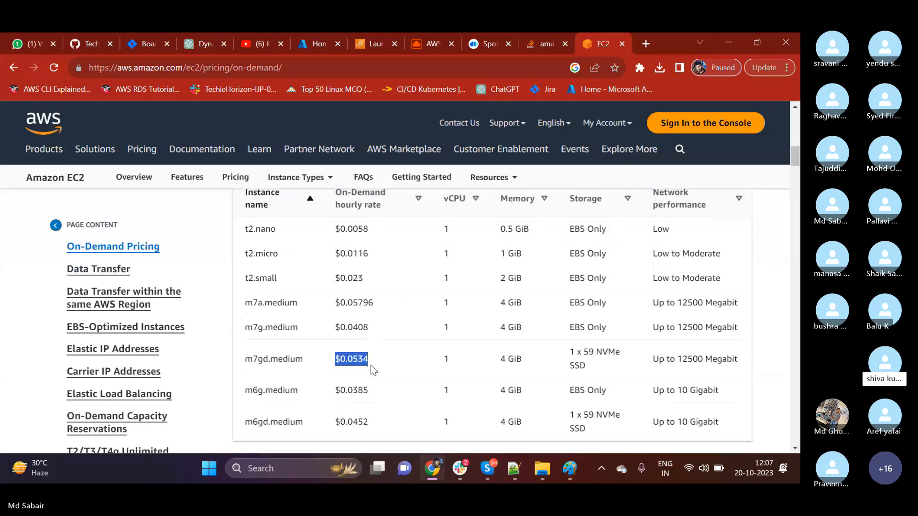
# Copy the On-Demand pricing page address and post it in the devops-cloud-06 channel in Slack.
pyautogui.click(290, 75)
pyautogui.hotkey('ctrl', 'c')
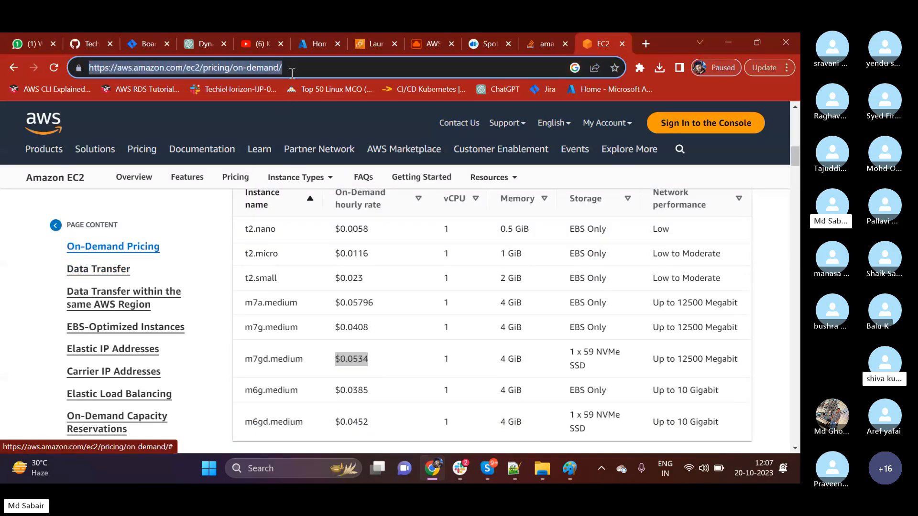
pyautogui.click(457, 474)
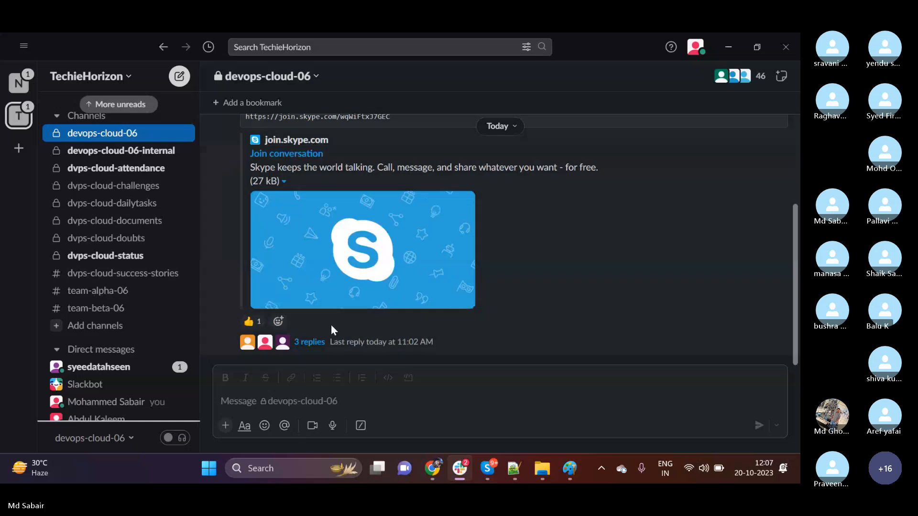
pyautogui.click(306, 402)
pyautogui.hotkey('ctrl', 'v')
pyautogui.press('Return')
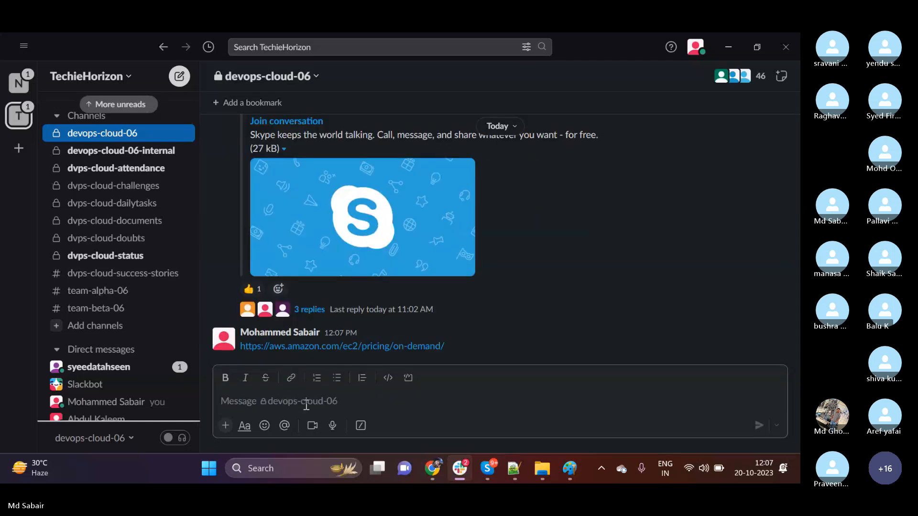
# Return to the On-Demand pricing page in Chrome and go back over the price table and the plan filters.
pyautogui.click(728, 47)
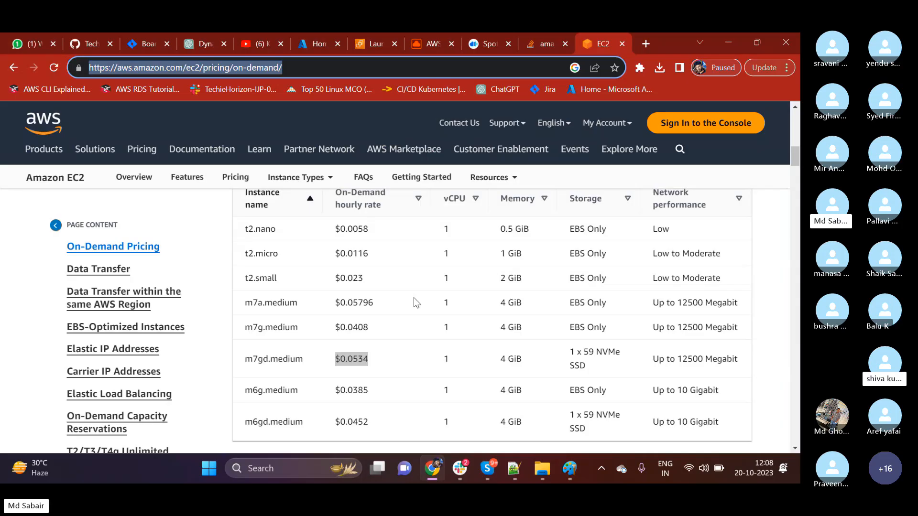
pyautogui.scroll(1, 402, 354)
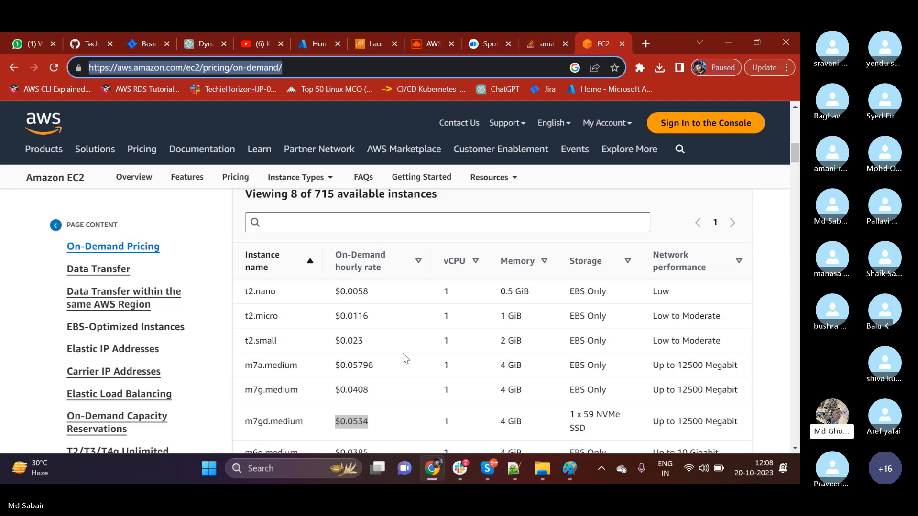
pyautogui.scroll(6, 405, 358)
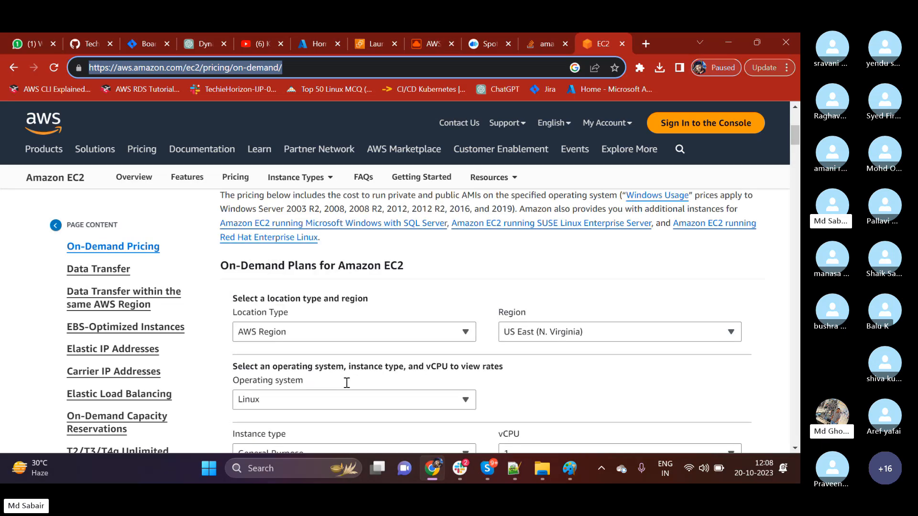
# Look over the On-Demand plans heading and the location, region and operating system filters on the pricing page.
pyautogui.scroll(5, 346, 382)
pyautogui.scroll(-4, 323, 293)
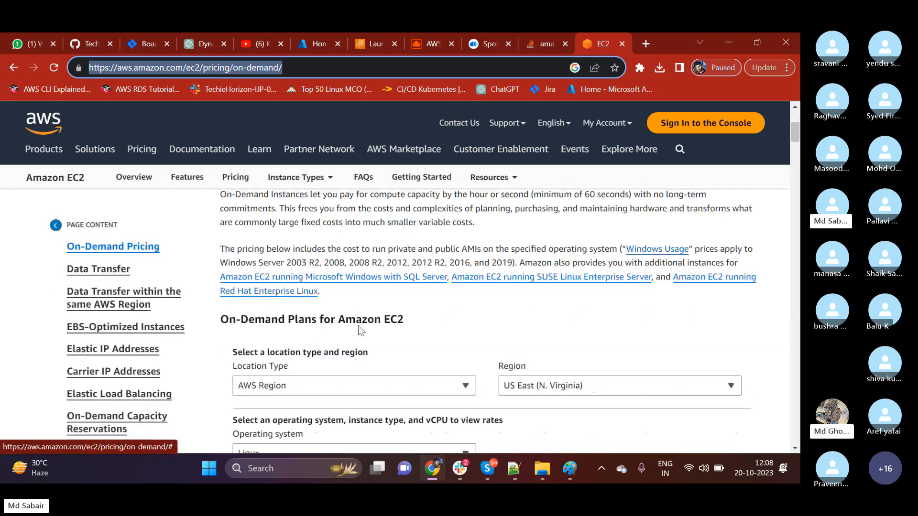
pyautogui.moveTo(390, 319); pyautogui.dragTo(414, 318)
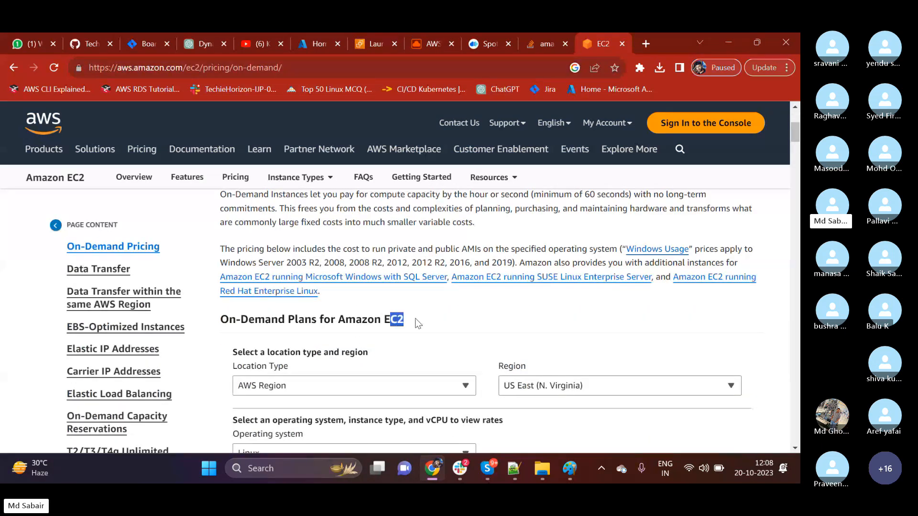
pyautogui.click(418, 324)
pyautogui.scroll(-2, 419, 323)
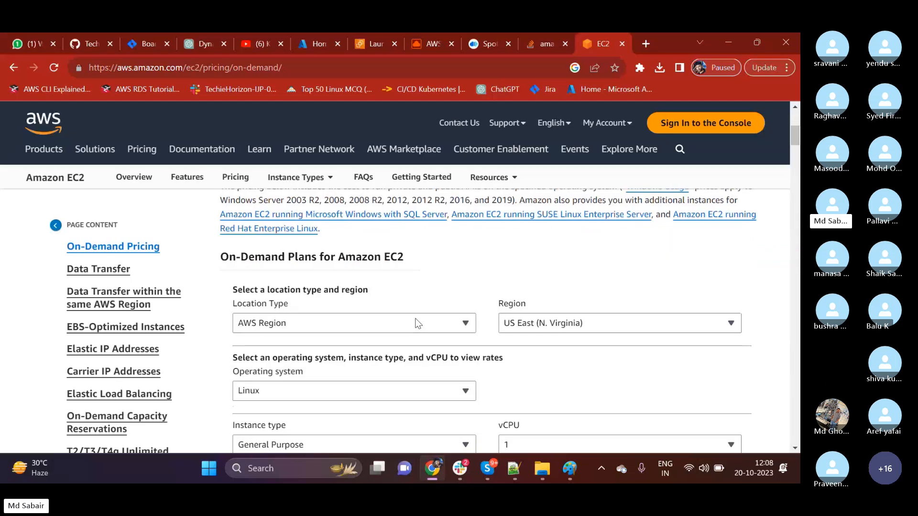
# Return to the EC2 launch form and choose Stop as the shutdown behavior in the advanced details.
pyautogui.click(360, 46)
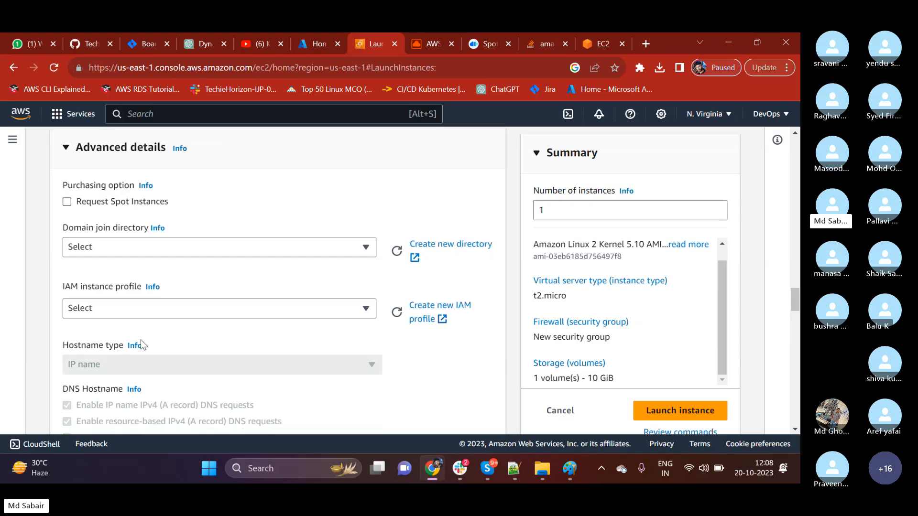
pyautogui.scroll(-4, 141, 340)
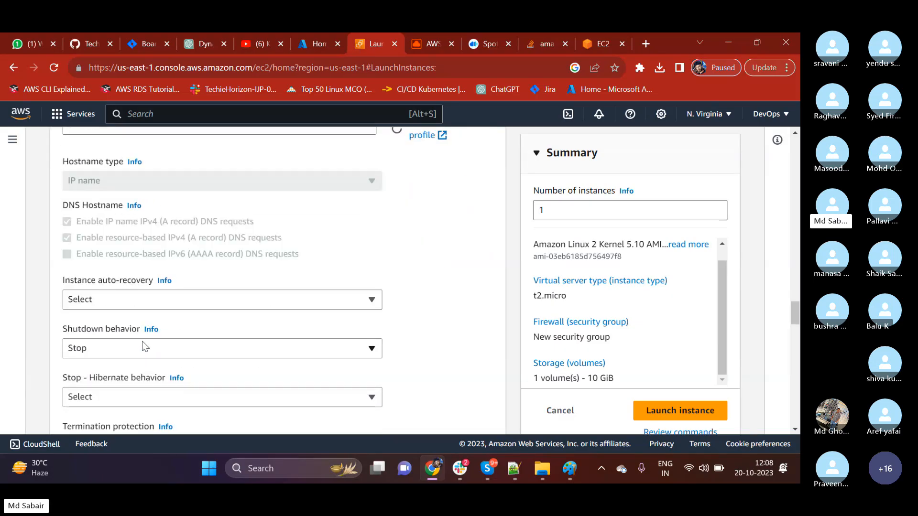
pyautogui.scroll(-3, 145, 346)
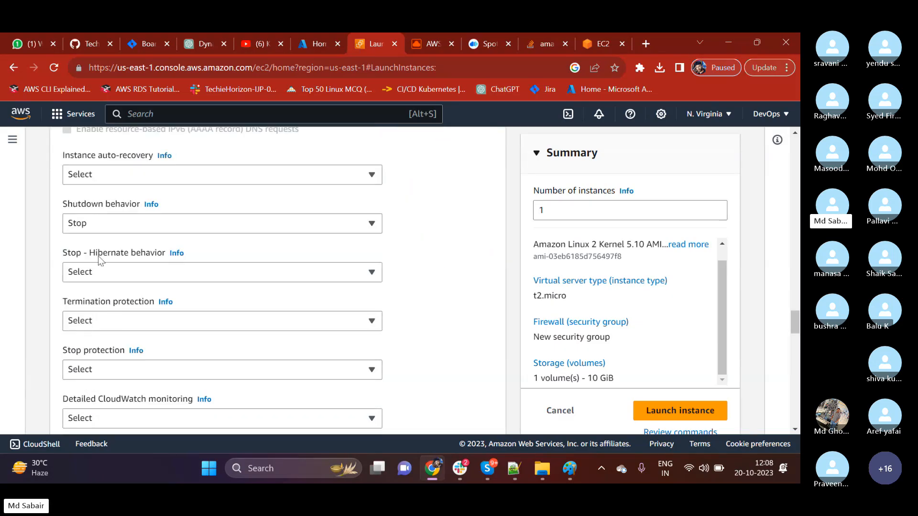
pyautogui.moveTo(68, 205); pyautogui.dragTo(105, 205)
pyautogui.click(108, 226)
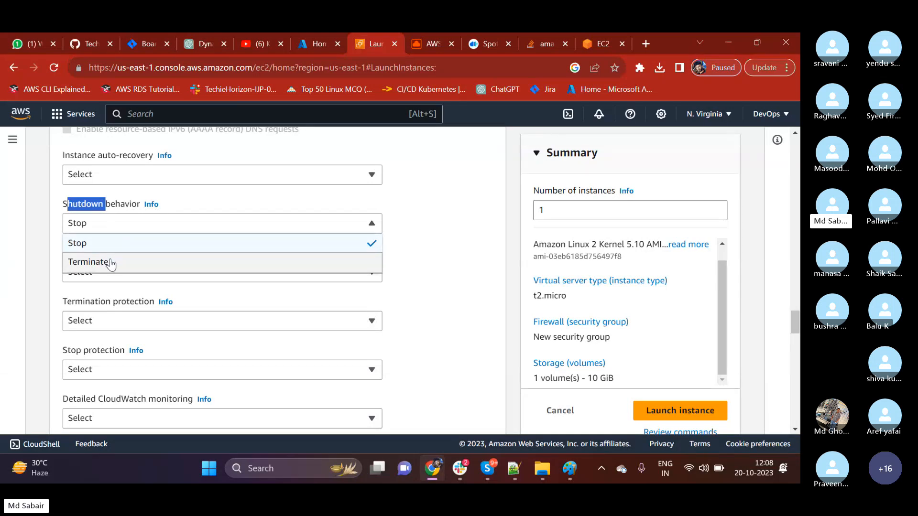
pyautogui.click(110, 244)
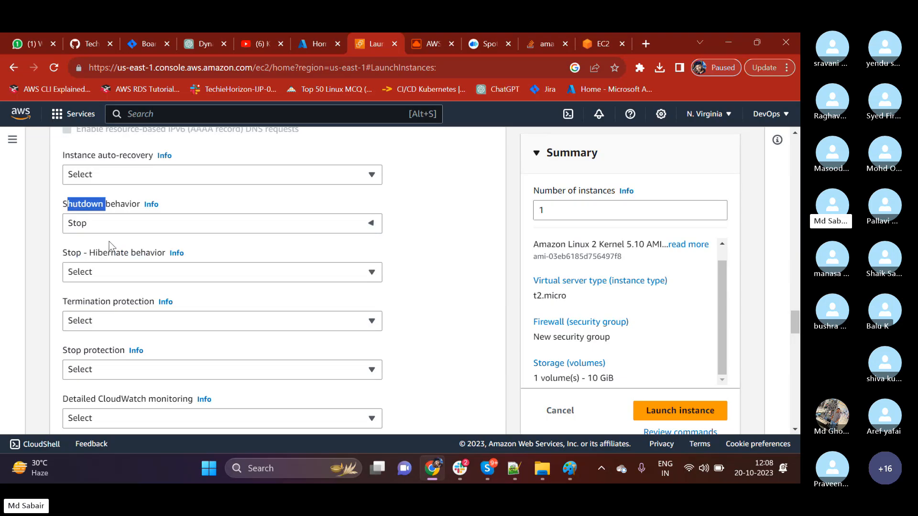
pyautogui.click(60, 322)
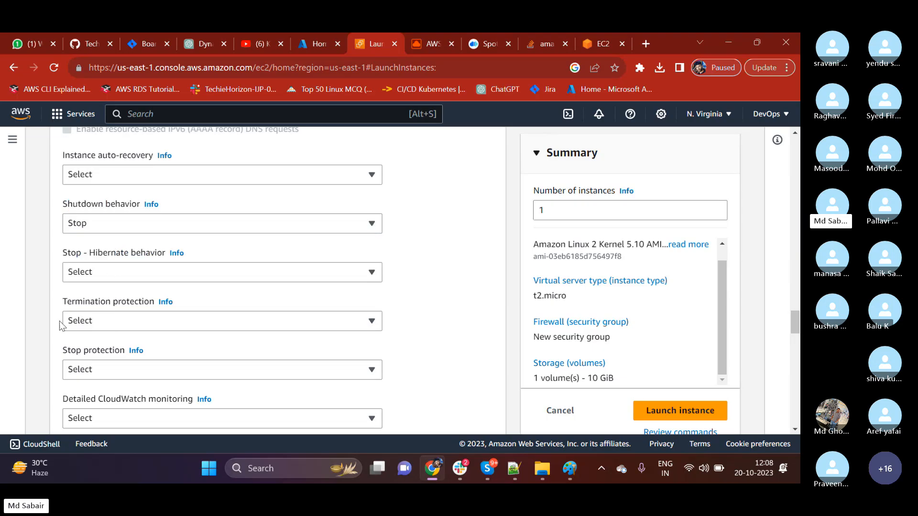
# Highlight the termination protection setting and view its options without choosing one.
pyautogui.moveTo(71, 302); pyautogui.dragTo(135, 302)
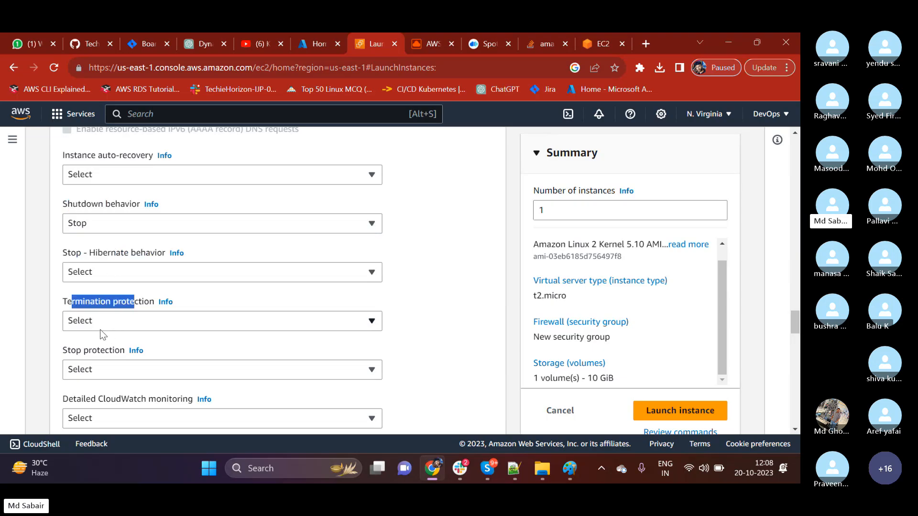
pyautogui.click(98, 329)
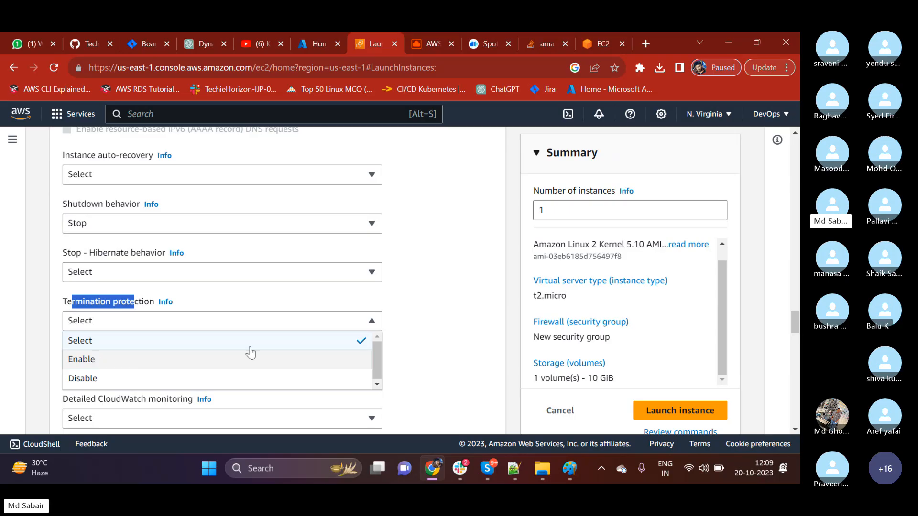
pyautogui.click(414, 279)
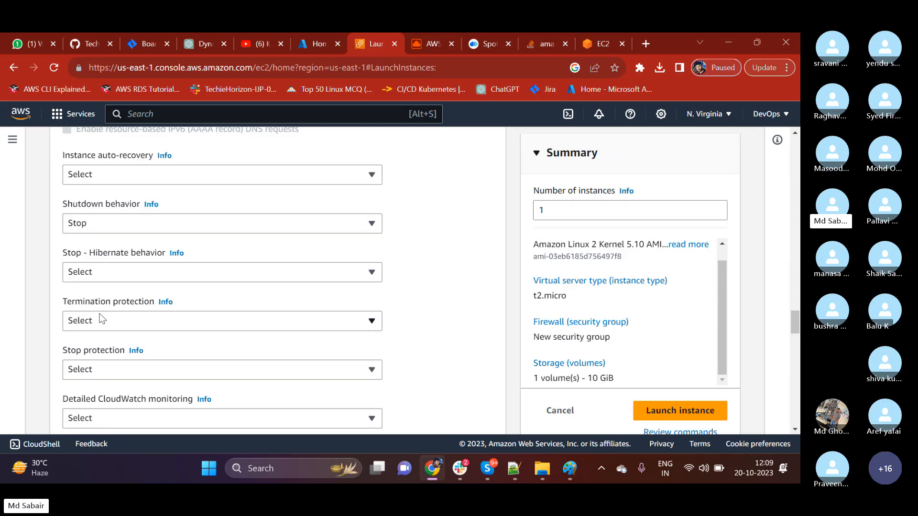
# Review the remaining advanced details, highlighting CloudWatch monitoring and Tenancy, and view the available tenancy options.
pyautogui.scroll(-4, 101, 320)
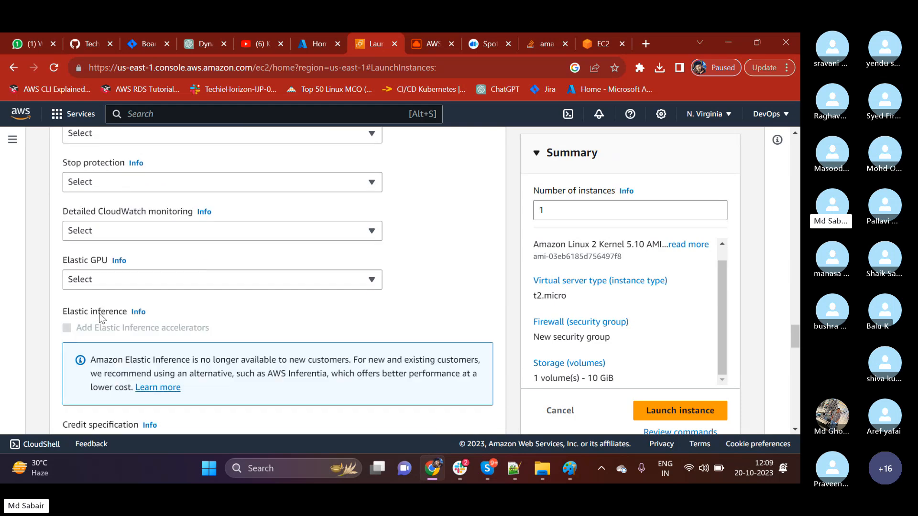
pyautogui.moveTo(116, 213); pyautogui.dragTo(139, 215)
pyautogui.scroll(-3, 114, 236)
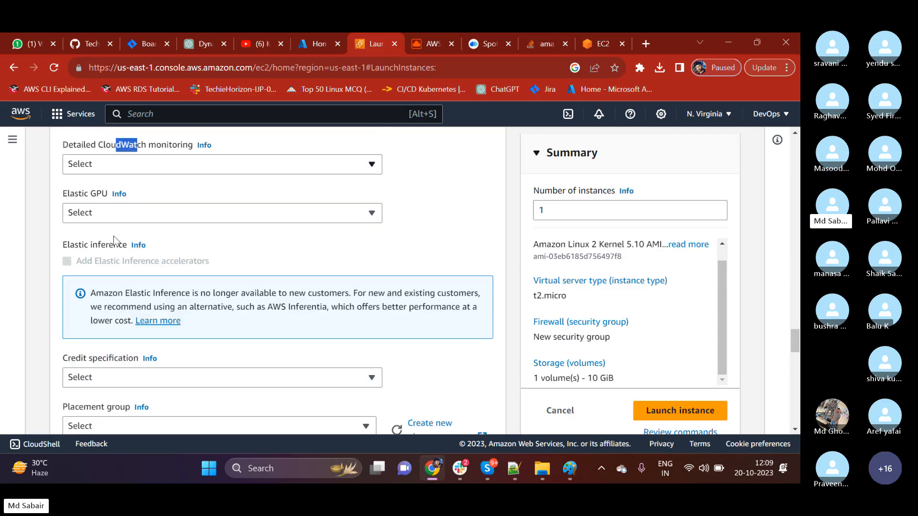
pyautogui.scroll(-5, 114, 236)
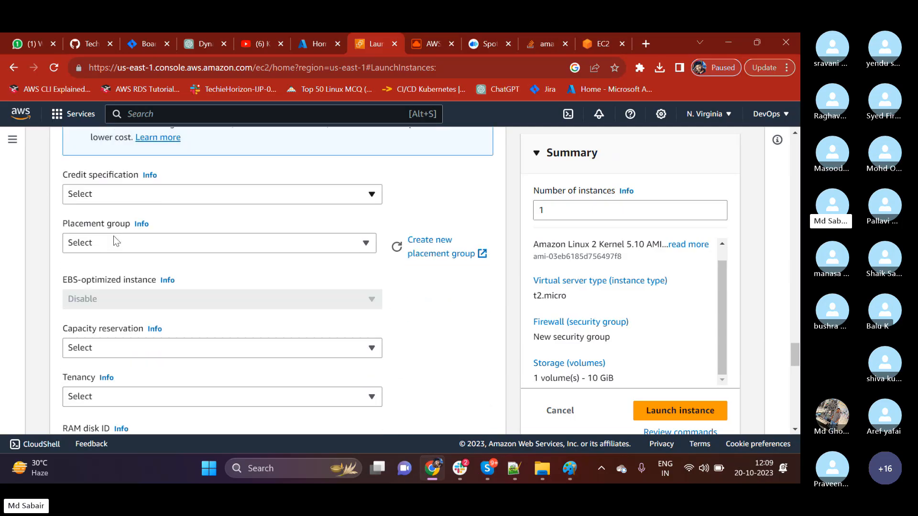
pyautogui.scroll(-1, 113, 237)
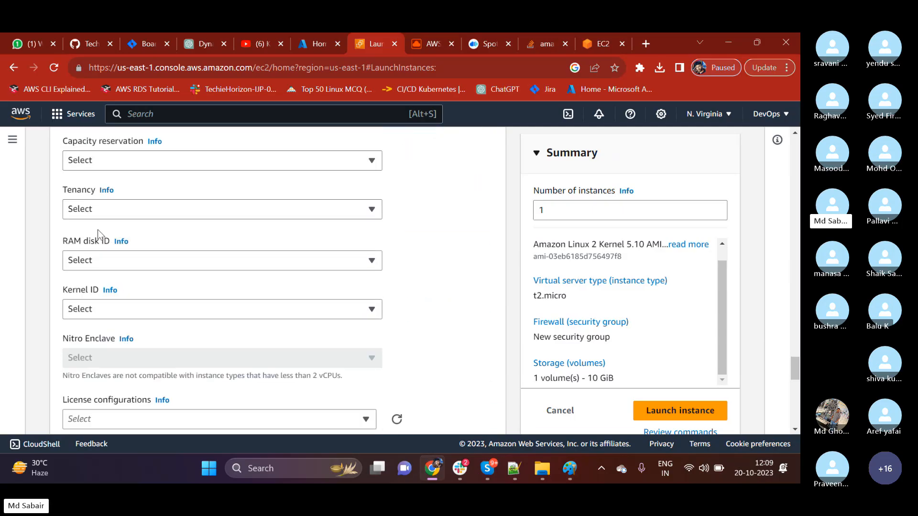
pyautogui.moveTo(64, 196); pyautogui.dragTo(95, 197)
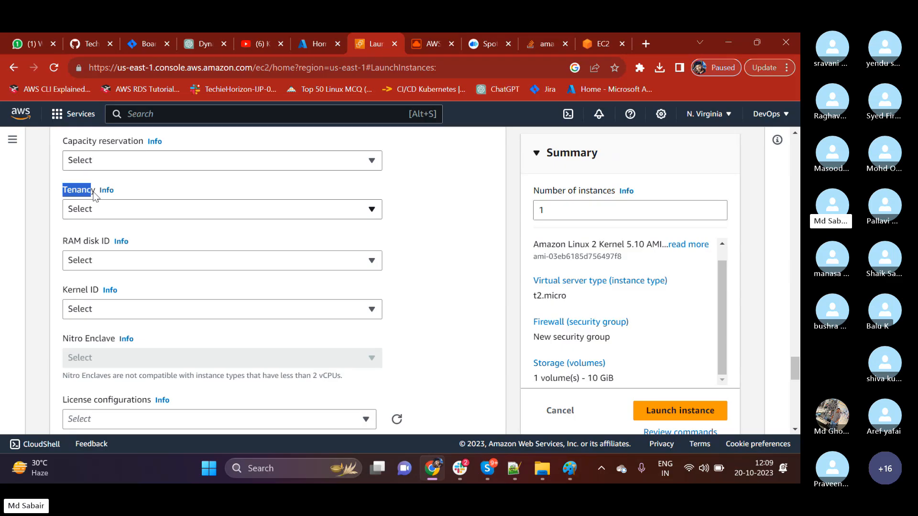
pyautogui.click(96, 214)
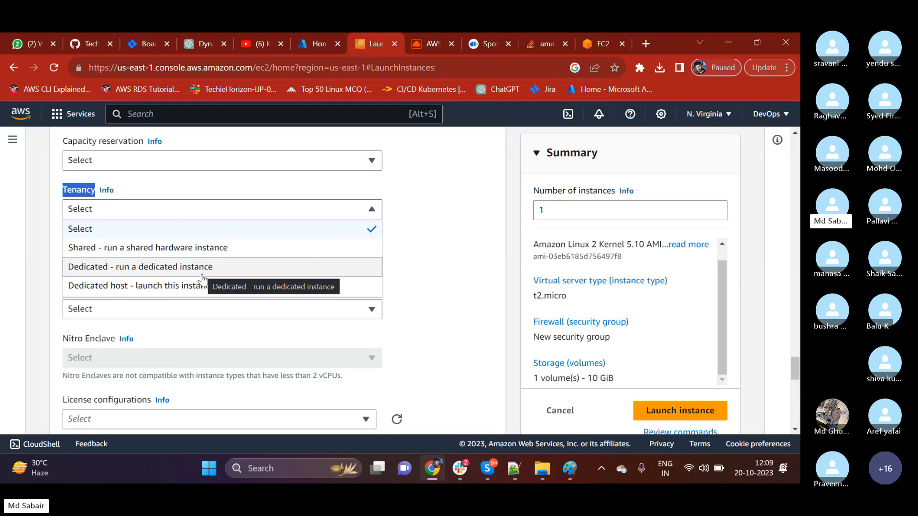
# Search Google for "shared tenancy aws" in a new browser tab and switch to the image results.
pyautogui.click(642, 44)
pyautogui.write('shared ')
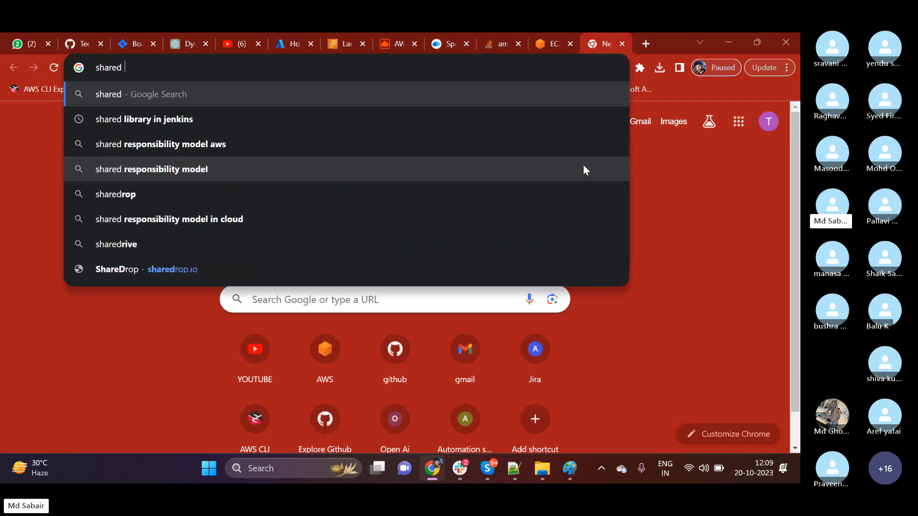
pyautogui.write('te')
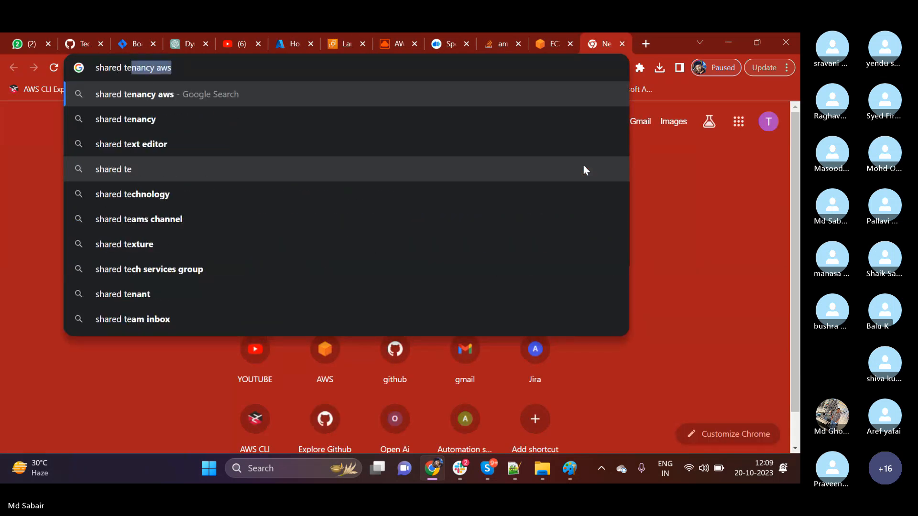
pyautogui.press('Return')
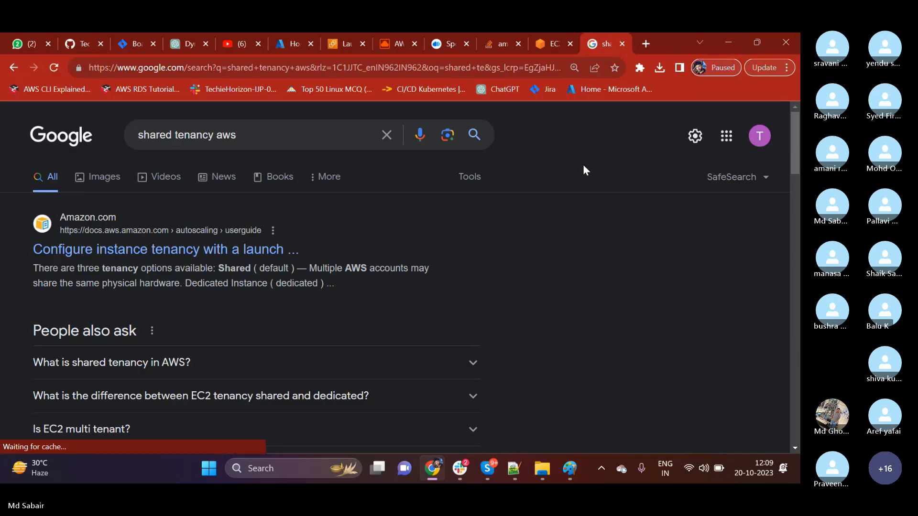
pyautogui.click(101, 186)
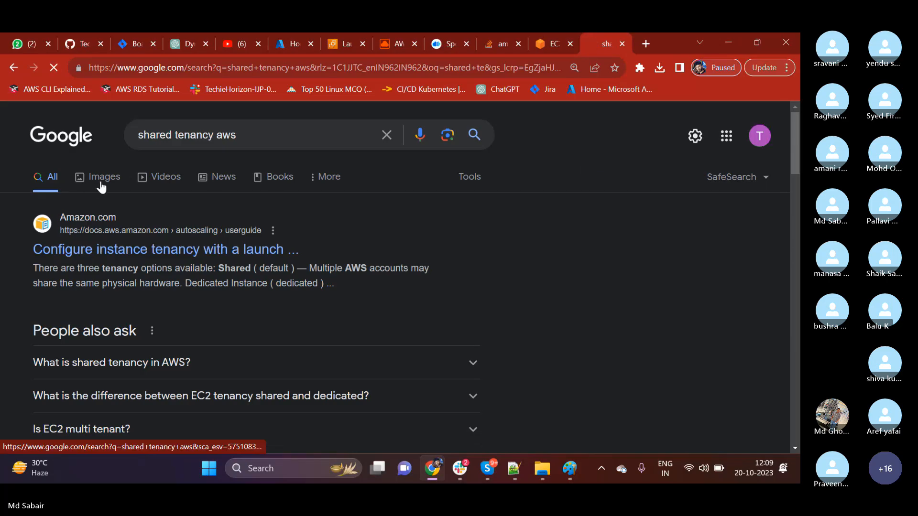
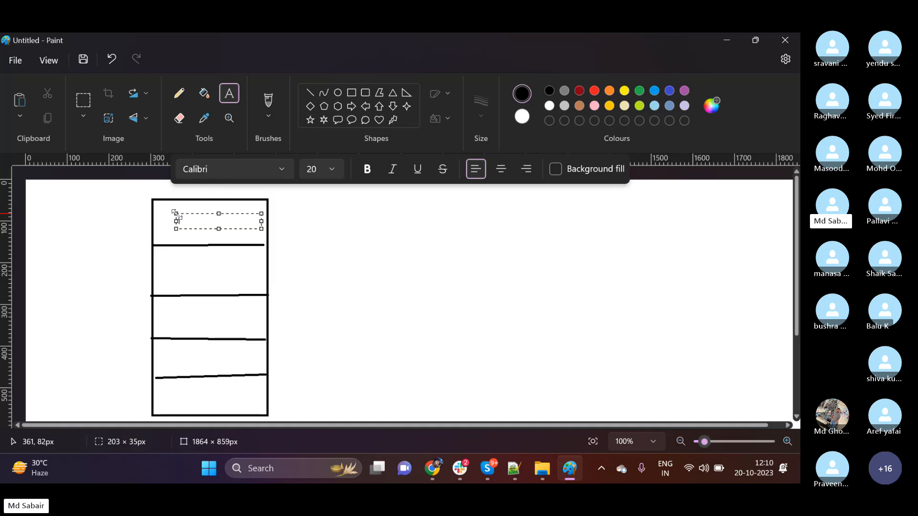
# Label the first three slots of the server rectangle from the top, each with a different person's first name followed by "-ec2".
pyautogui.write('sabair-ec2')
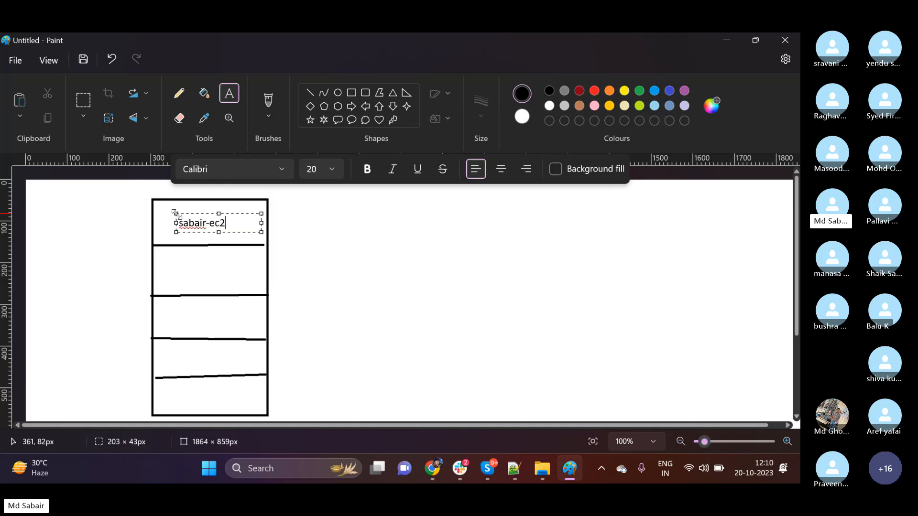
pyautogui.click(323, 289)
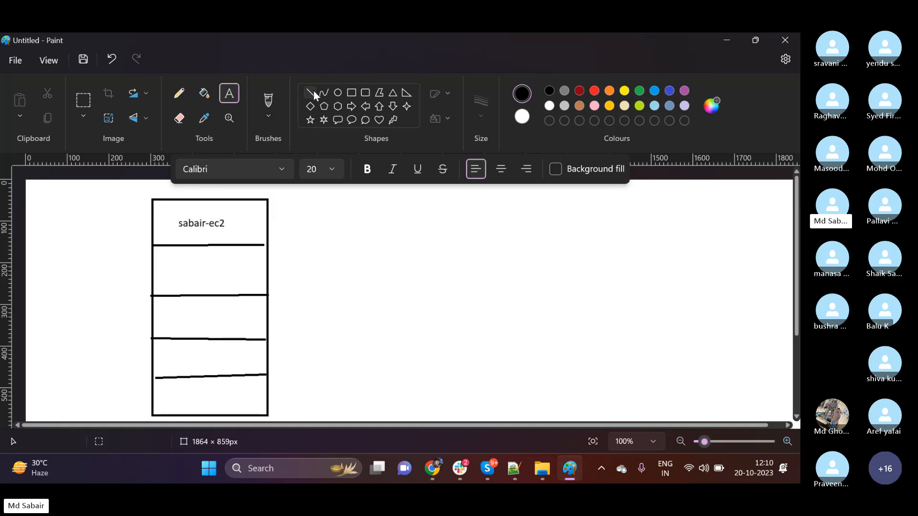
pyautogui.click(161, 268)
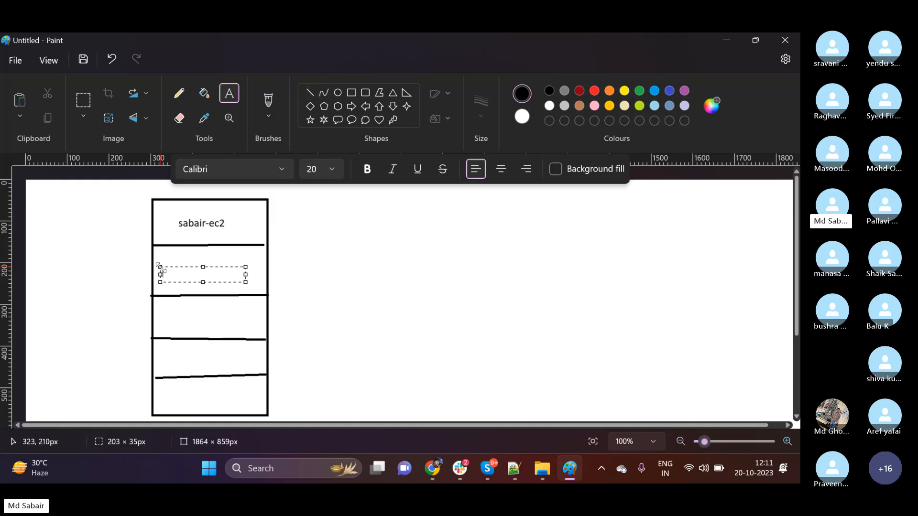
pyautogui.write('shiva')
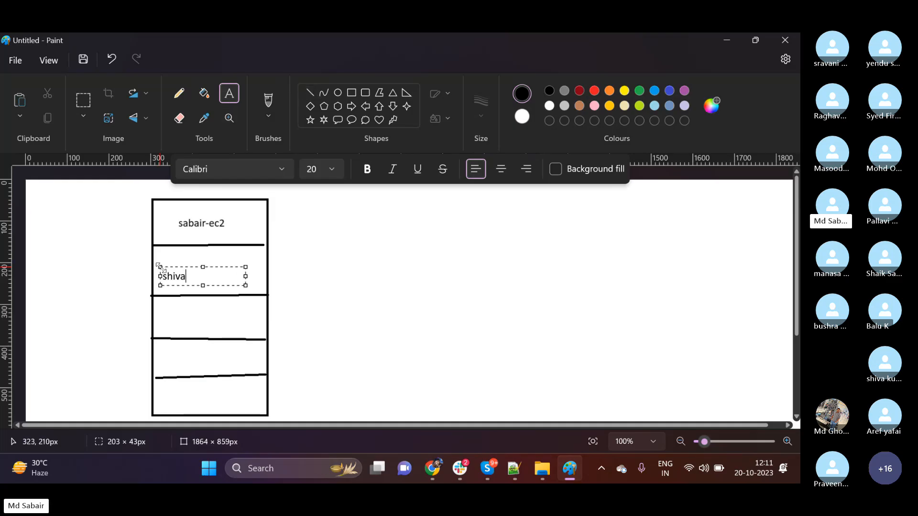
pyautogui.write('-ec2')
pyautogui.click(340, 300)
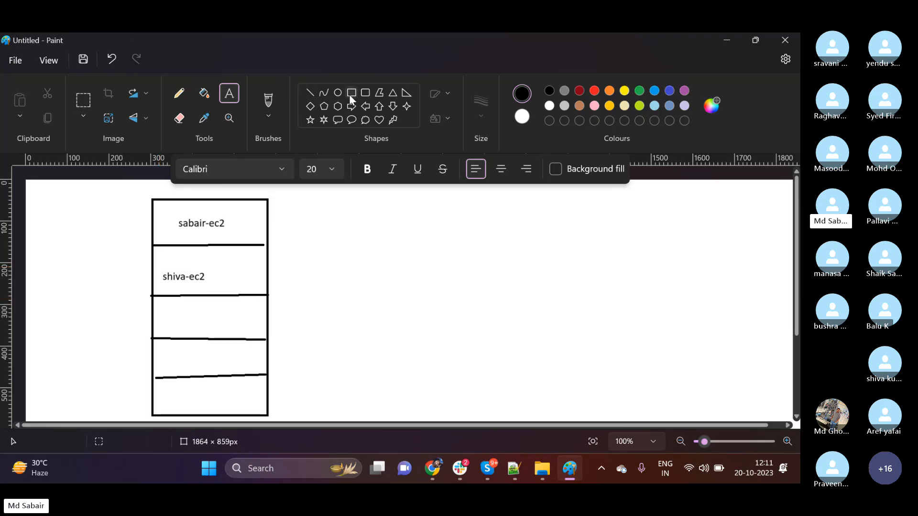
pyautogui.click(161, 306)
pyautogui.write('sobia')
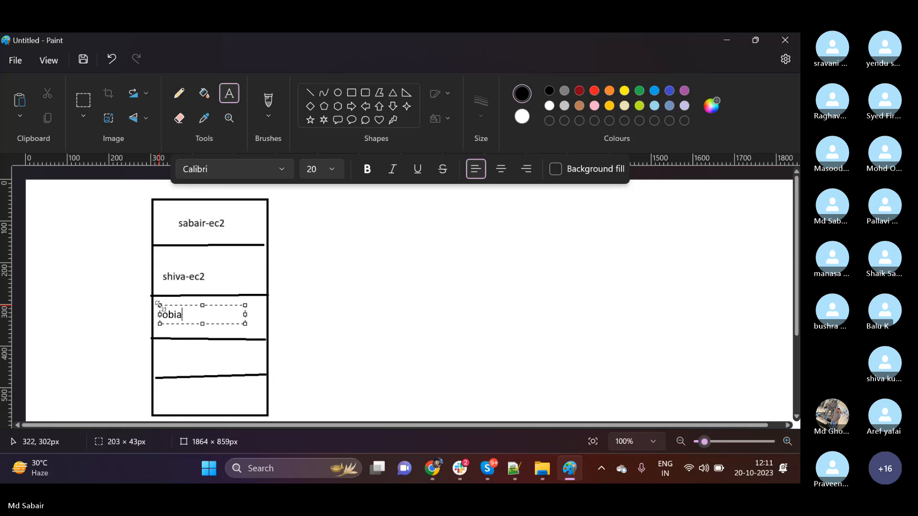
pyautogui.write('d-ec2')
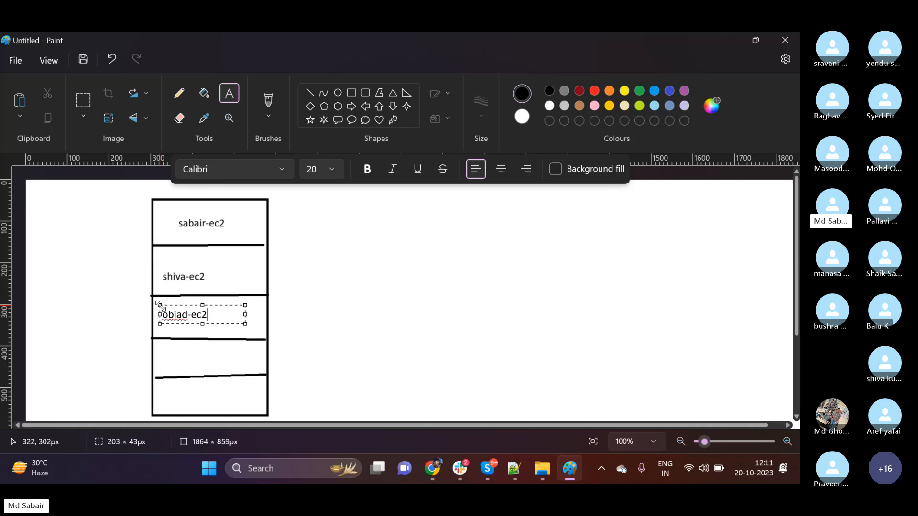
pyautogui.click(334, 316)
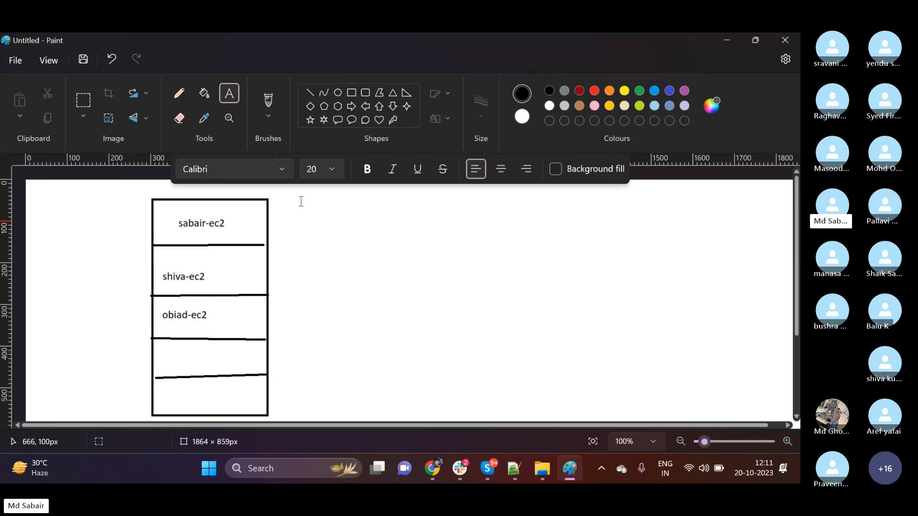
# Label the fourth slot "ec2" and the bottom slot with a person's first name followed by "-ec2".
pyautogui.click(167, 359)
pyautogui.write('ec2')
pyautogui.click(178, 398)
pyautogui.click(178, 398)
pyautogui.write('nidal-ec2')
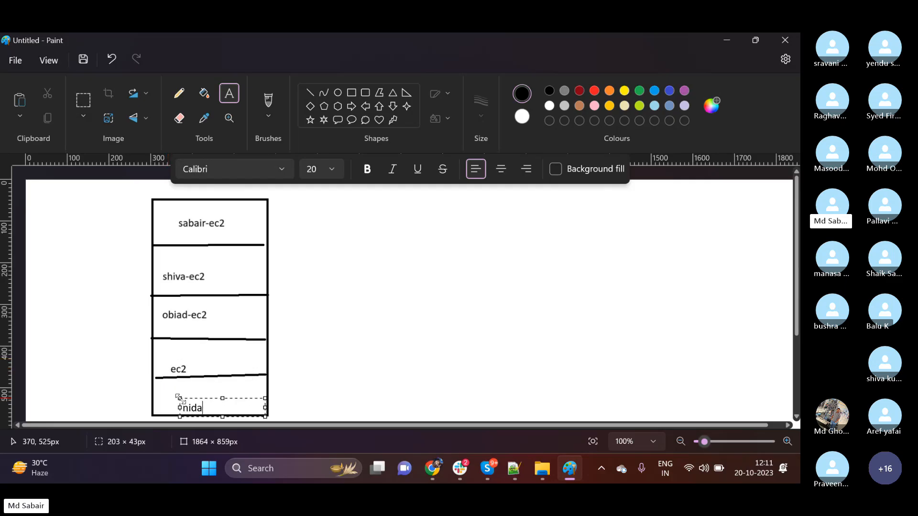
pyautogui.click(319, 339)
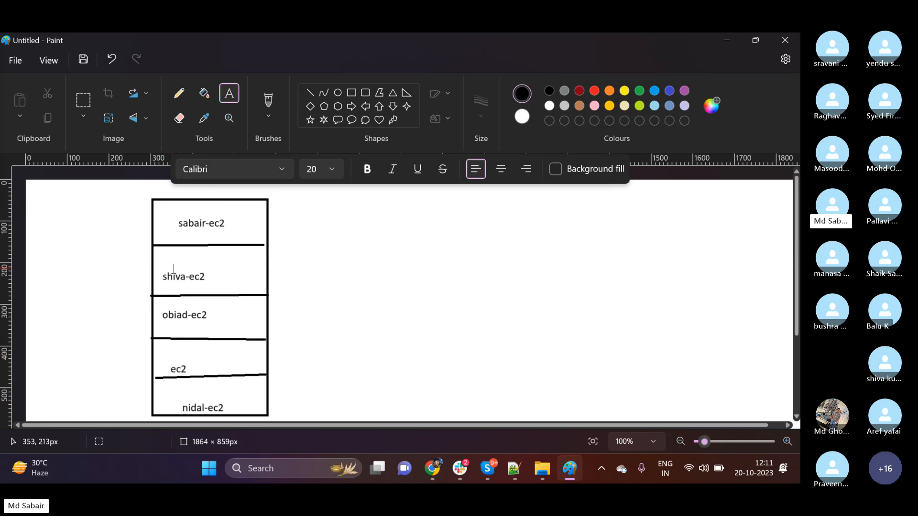
# Switch to the EC2 launch form in Chrome and review the Tenancy options against the Paint diagram without changing the selection.
pyautogui.click(433, 469)
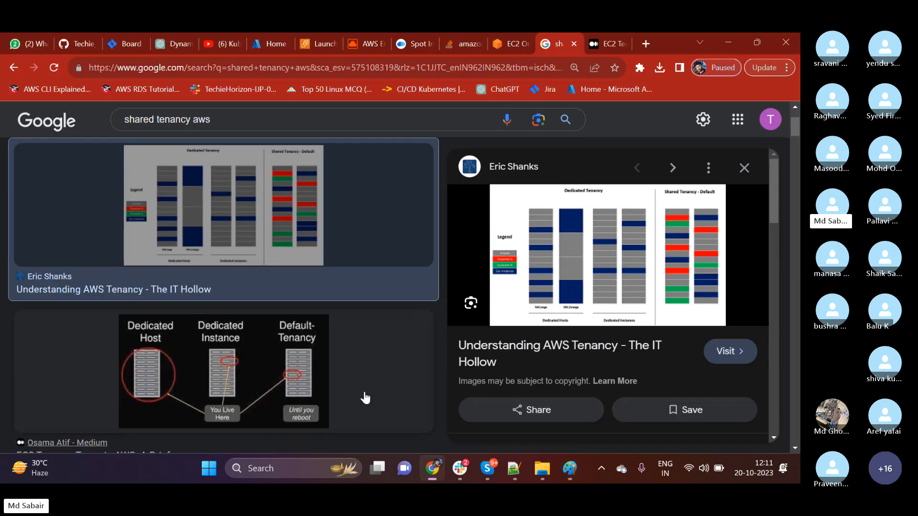
pyautogui.click(310, 44)
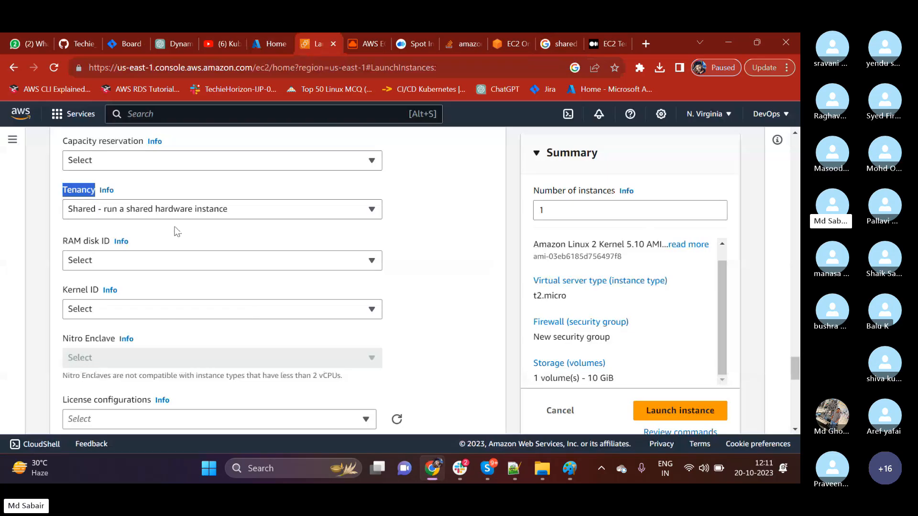
pyautogui.click(174, 212)
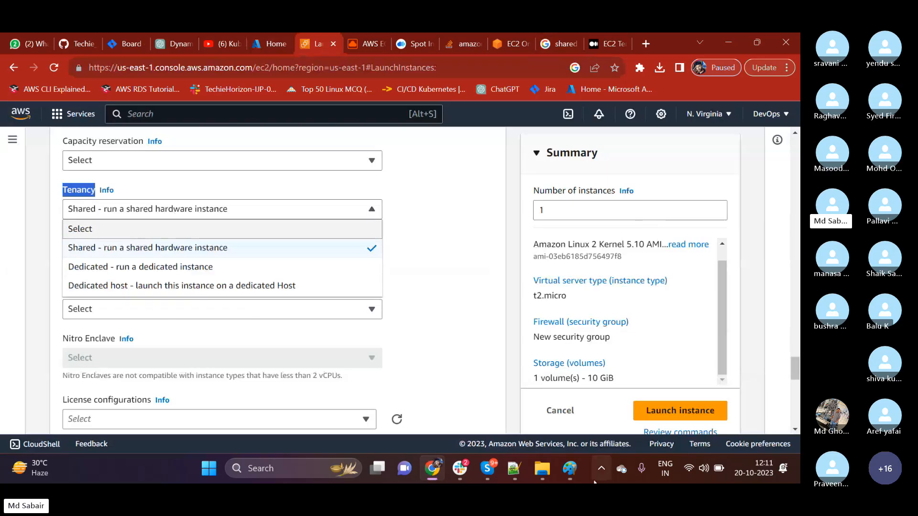
pyautogui.click(574, 470)
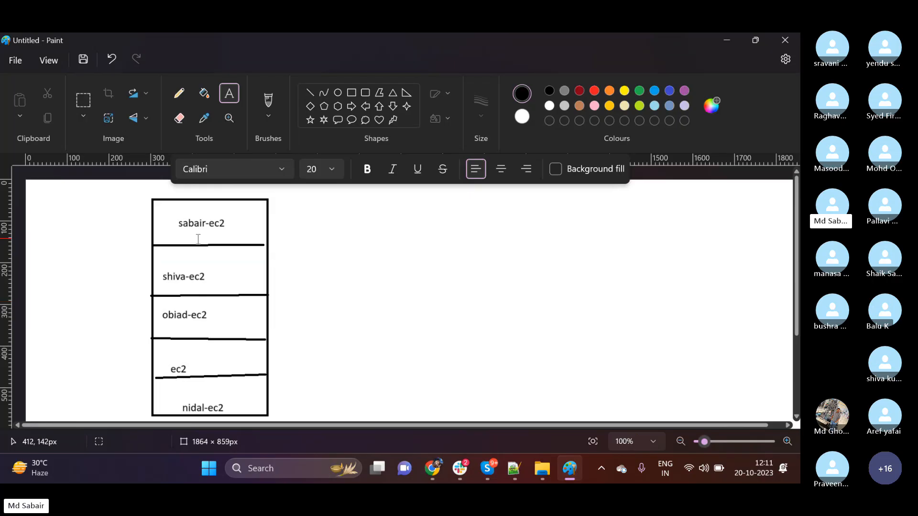
pyautogui.click(727, 42)
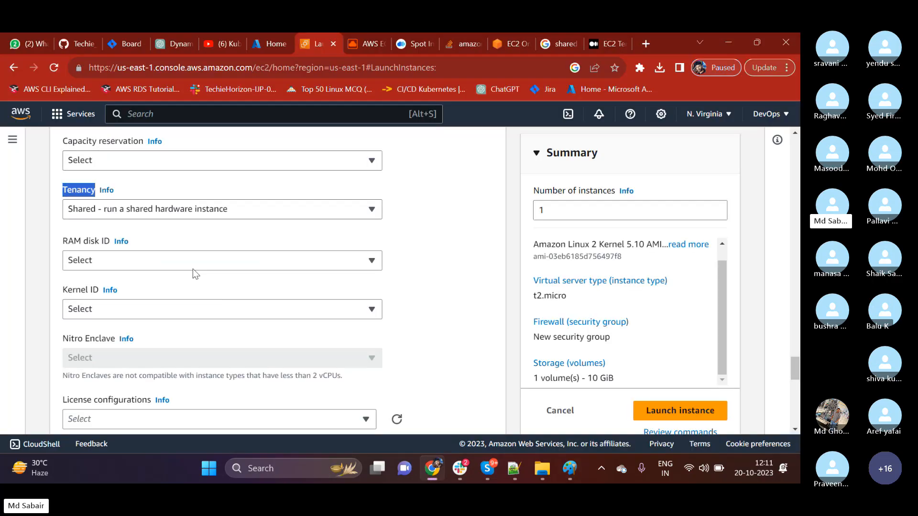
pyautogui.click(158, 211)
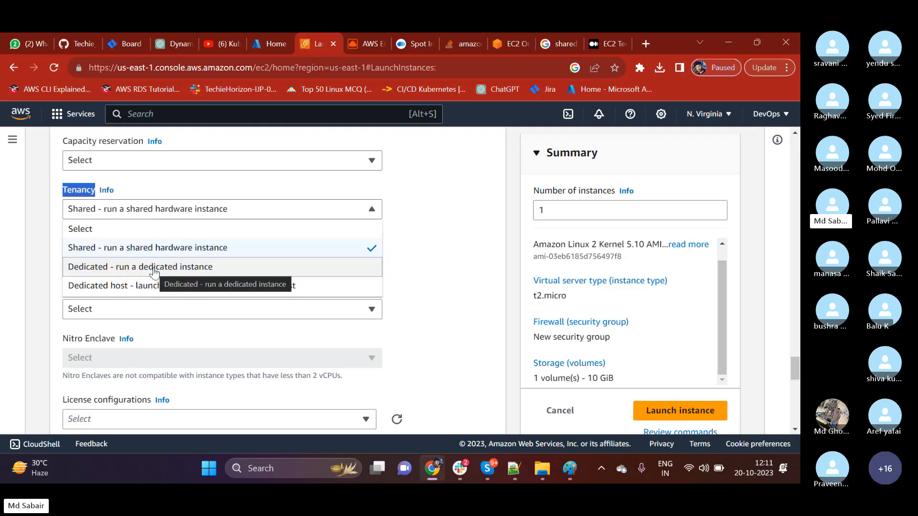
pyautogui.click(436, 255)
# Return to the Paint diagram and cross out the top slot's label with two red diagonal lines.
pyautogui.click(568, 473)
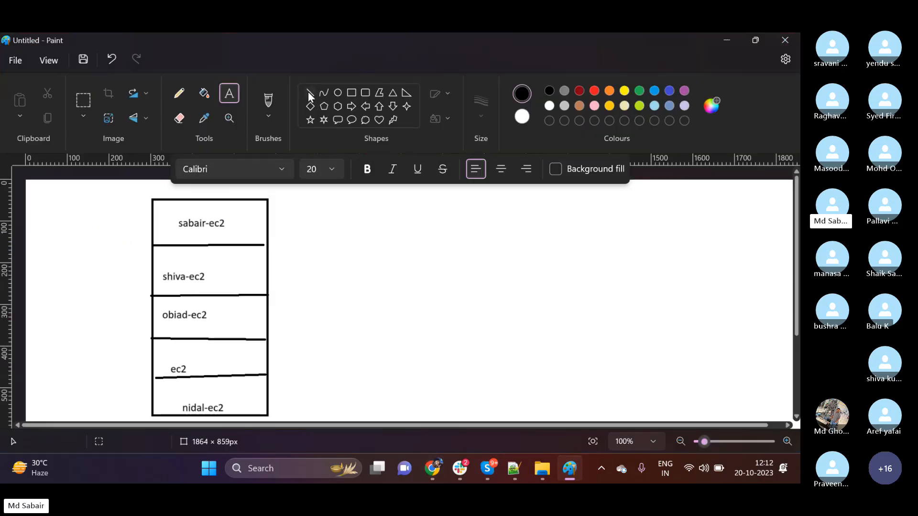
pyautogui.click(309, 92)
pyautogui.moveTo(243, 208); pyautogui.dragTo(206, 236)
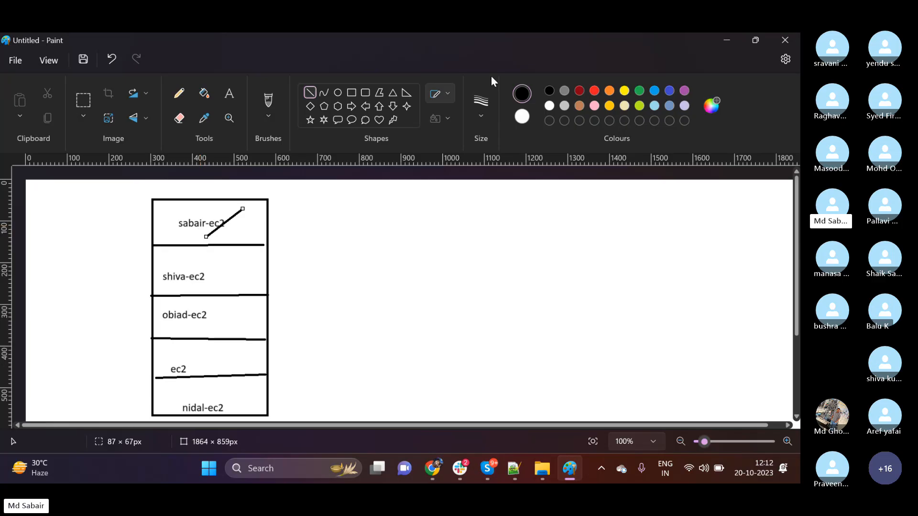
pyautogui.click(577, 90)
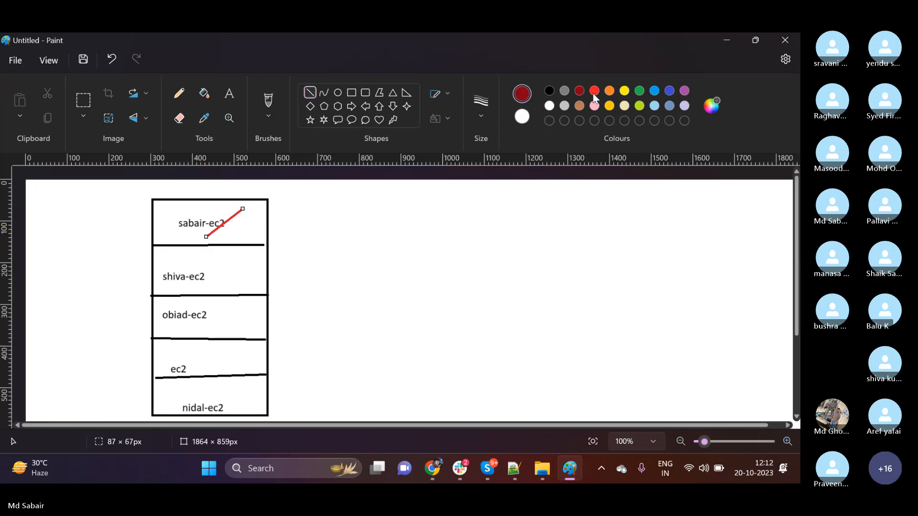
pyautogui.click(595, 91)
pyautogui.moveTo(201, 214); pyautogui.dragTo(242, 241)
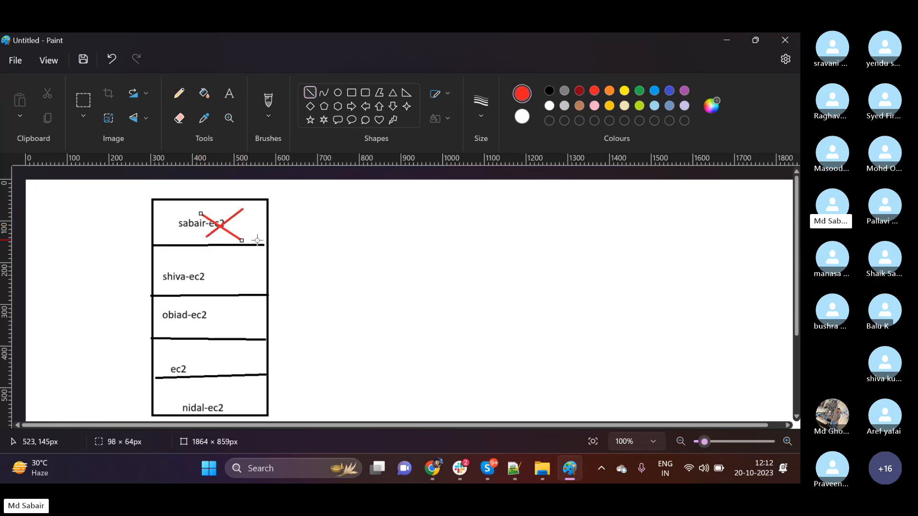
# Draw a second server as a rounded rectangle about 306 × 496 px beside the slot diagram, with a black outline.
pyautogui.click(366, 92)
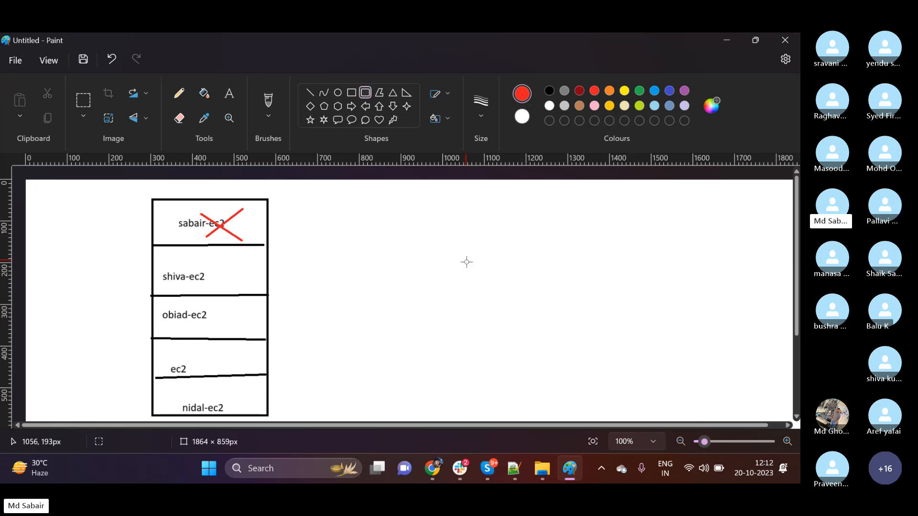
pyautogui.moveTo(421, 197)
pyautogui.mouseDown()
pyautogui.moveTo(461, 313)
pyautogui.moveTo(548, 405)
pyautogui.mouseUp()
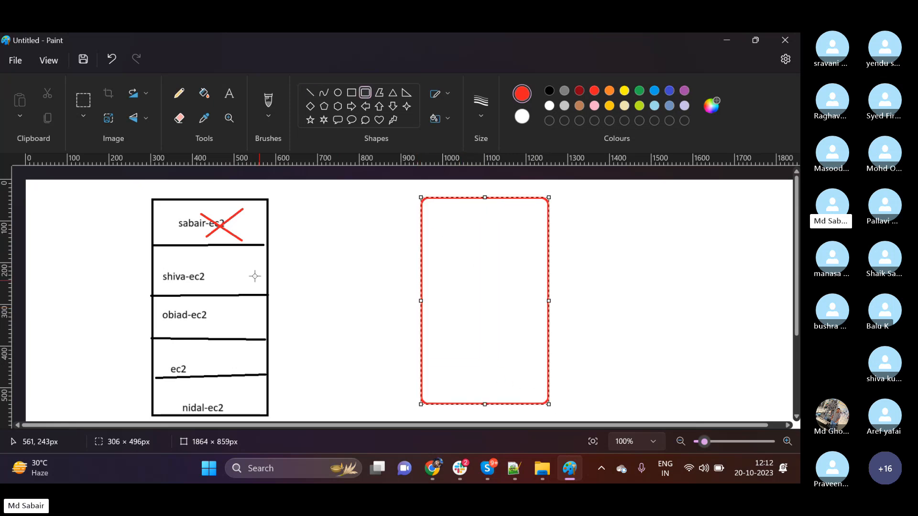
pyautogui.click(550, 91)
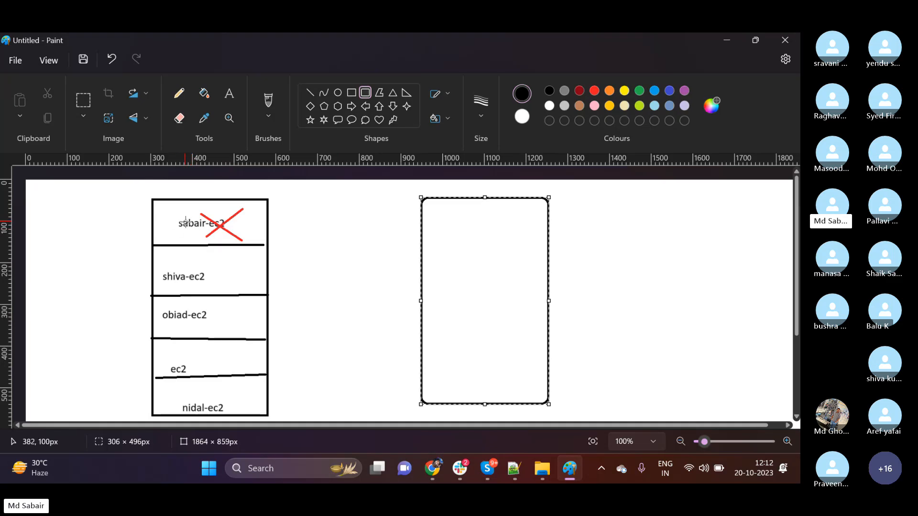
# Erase most of the top slot's label and the red cross over it with the Eraser.
pyautogui.click(230, 93)
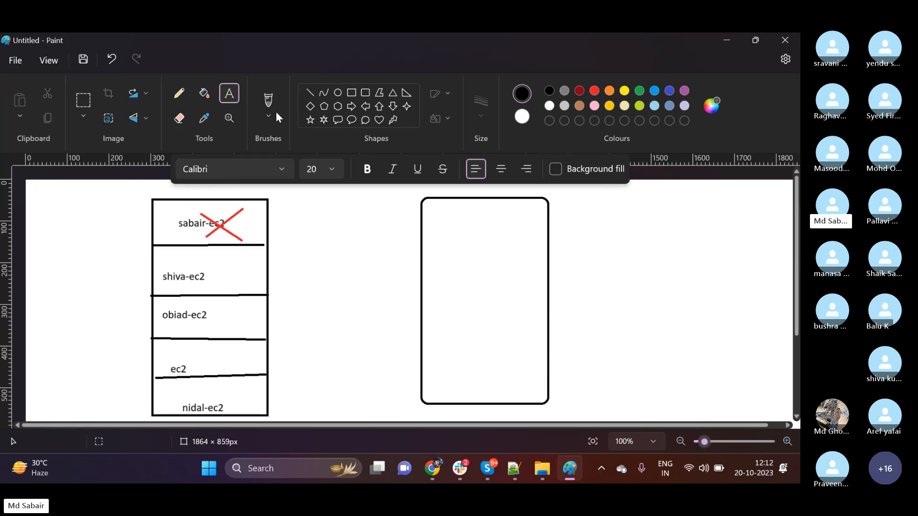
pyautogui.click(203, 95)
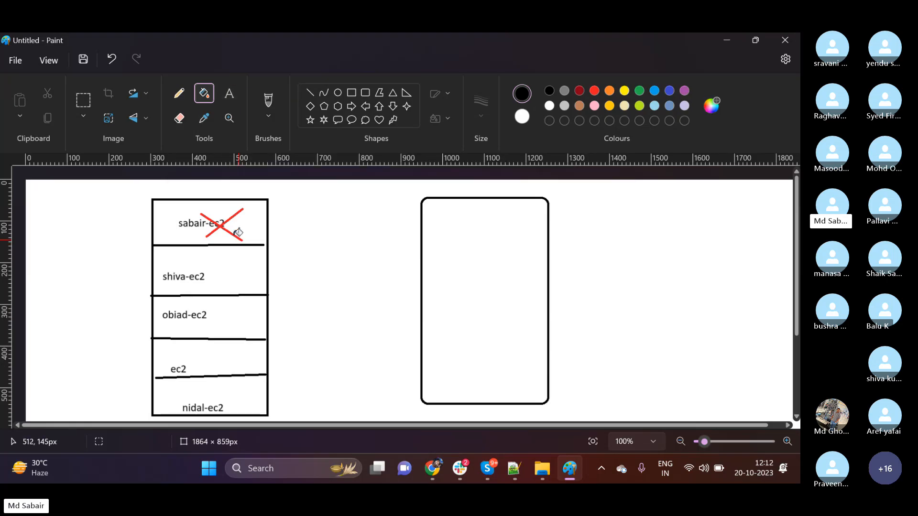
pyautogui.click(181, 120)
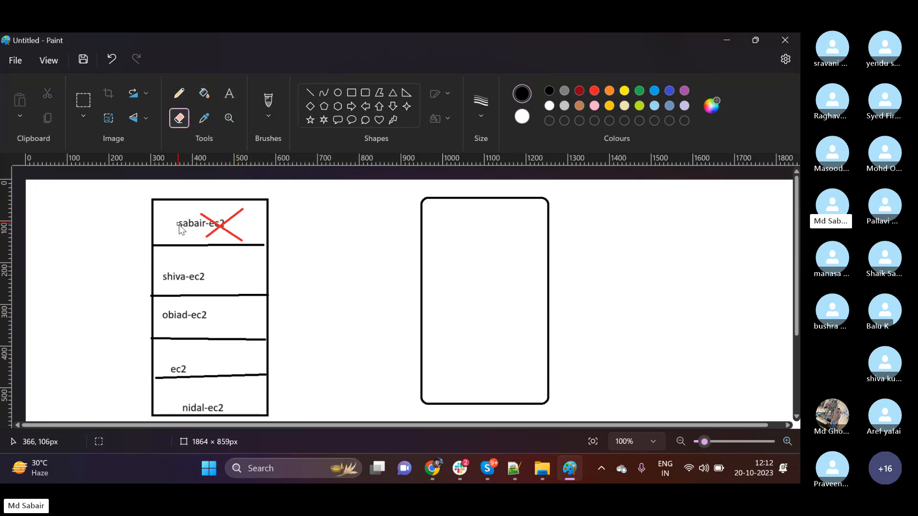
pyautogui.moveTo(181, 227)
pyautogui.mouseDown()
pyautogui.moveTo(204, 232)
pyautogui.moveTo(219, 219)
pyautogui.moveTo(244, 226)
pyautogui.moveTo(221, 230)
pyautogui.mouseUp()
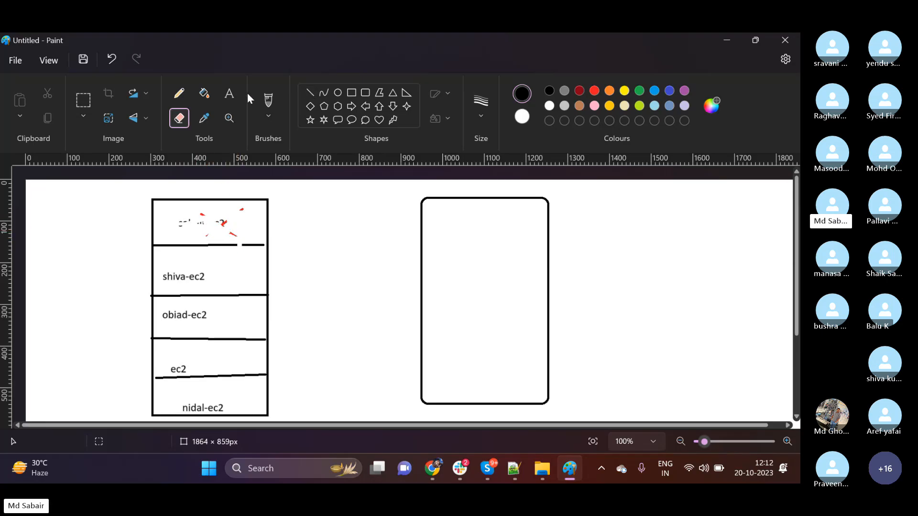
# Add a new label in the top slot with another person's name followed by "-ec2".
pyautogui.click(229, 93)
pyautogui.click(162, 227)
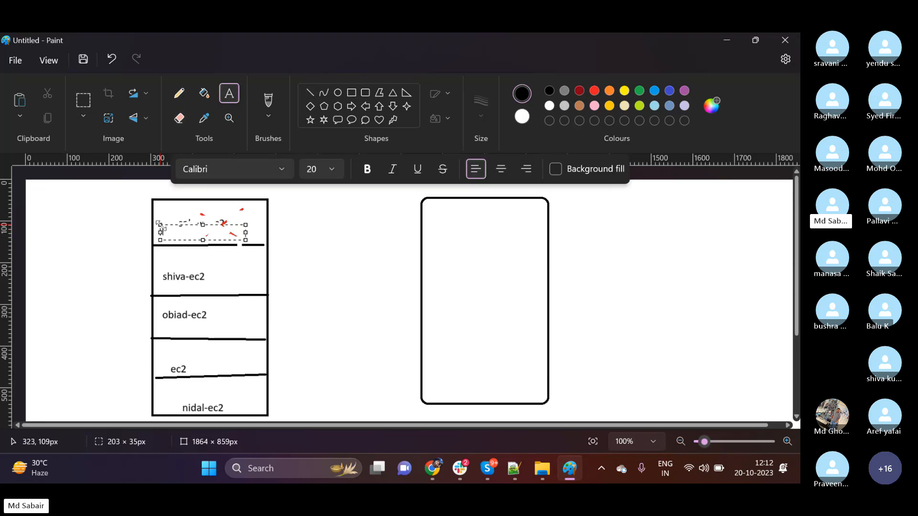
pyautogui.write('swait-e')
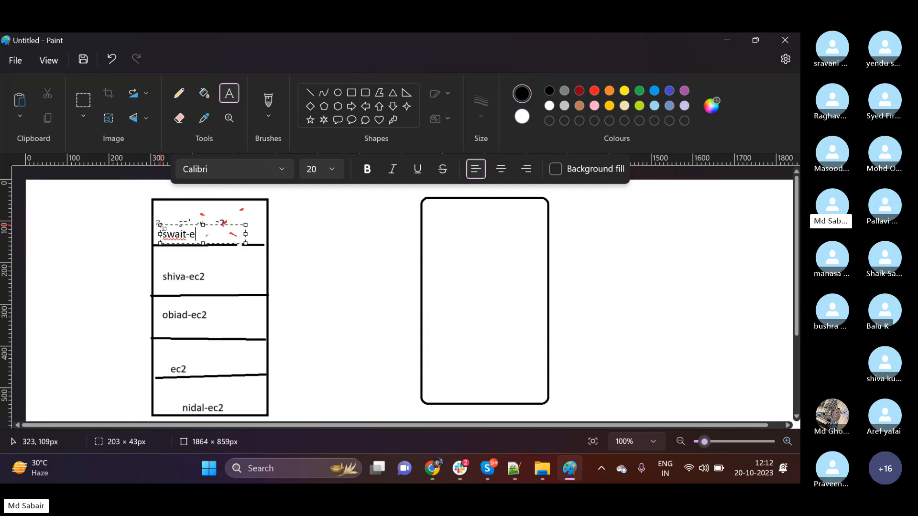
pyautogui.write('c2')
pyautogui.click(356, 253)
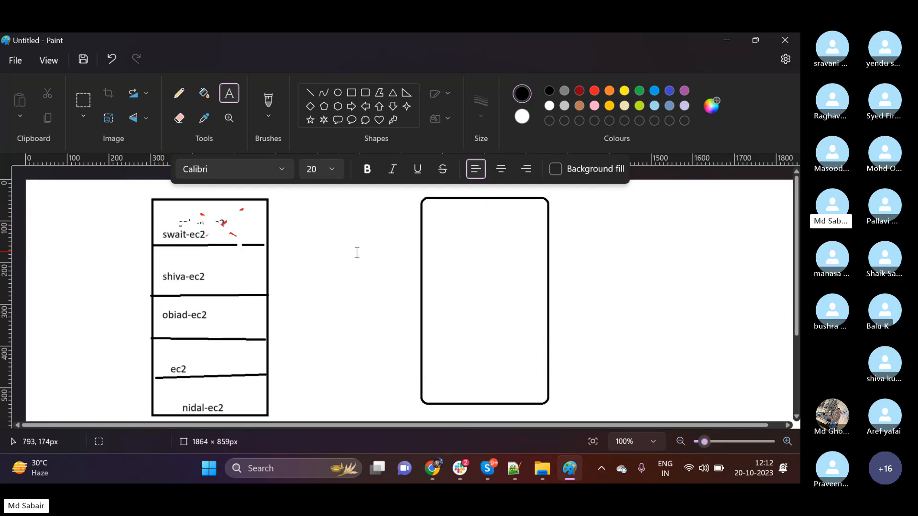
pyautogui.click(191, 222)
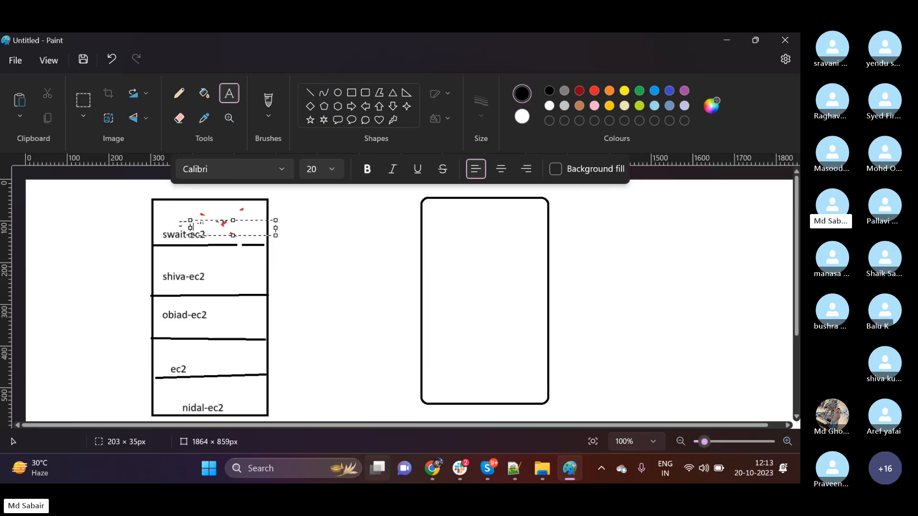
# Switch to the EC2 launch form in Chrome and view the Tenancy options again, keeping the current choice.
pyautogui.click(435, 471)
pyautogui.click(177, 212)
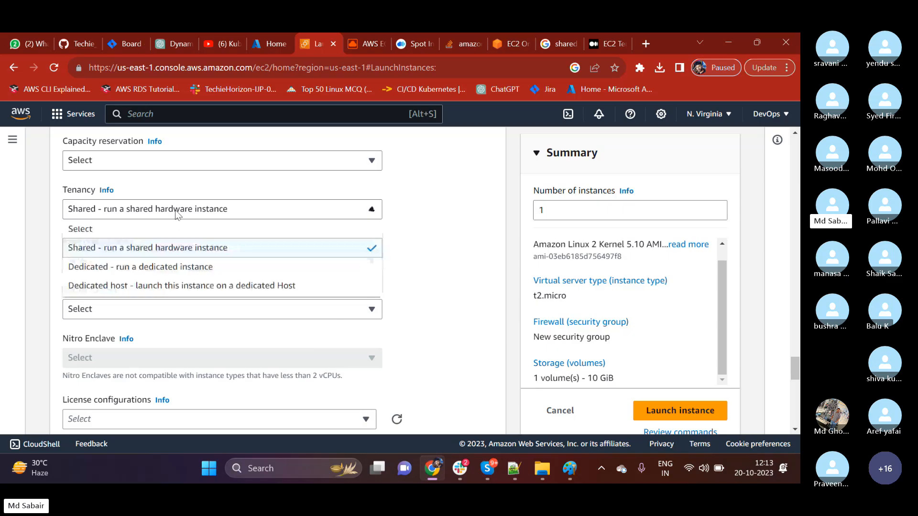
pyautogui.click(452, 279)
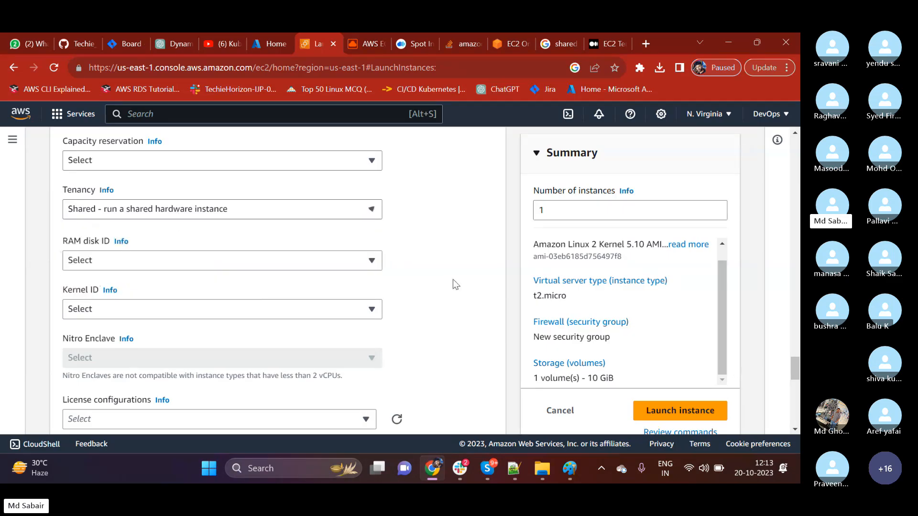
# Return to Paint and draw a horizontal black divider about 308 px long across the upper part of the rounded rectangle.
pyautogui.click(570, 469)
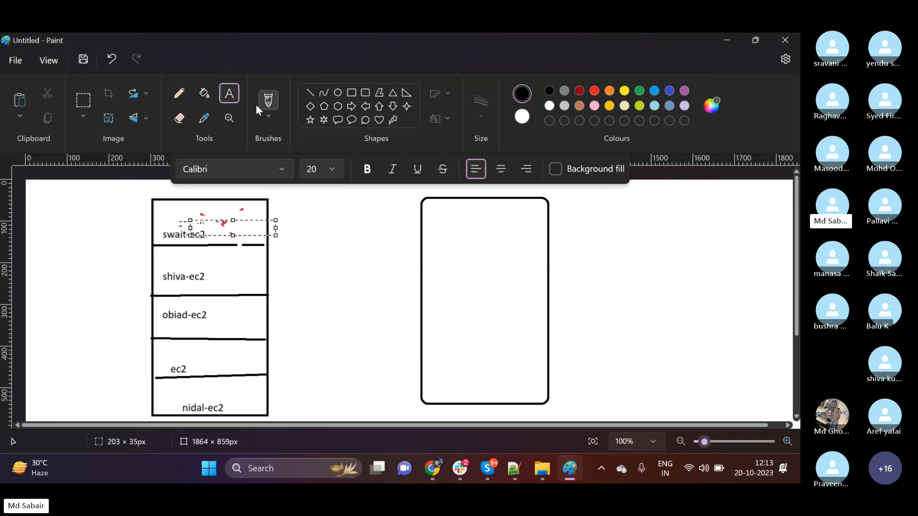
pyautogui.click(309, 95)
pyautogui.moveTo(419, 248); pyautogui.dragTo(548, 247)
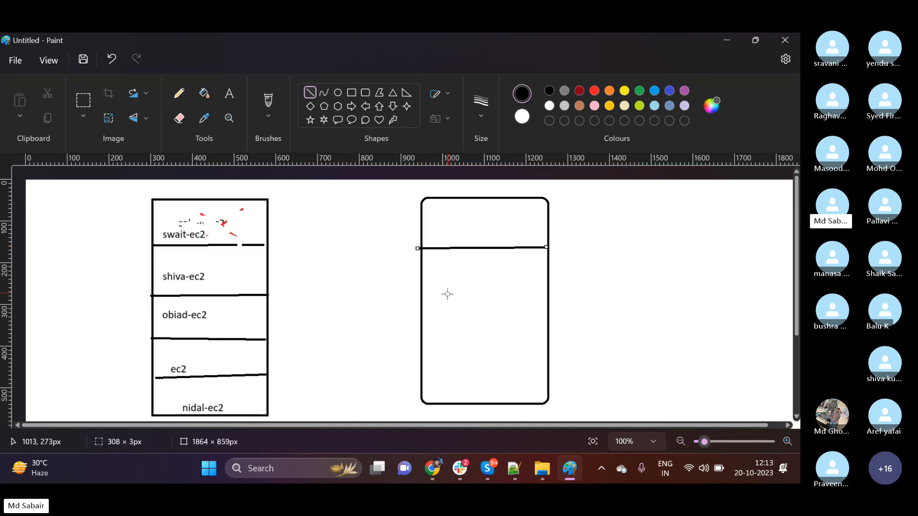
# Draw two more horizontal black dividers across the rounded rectangle and label its top slot "Linux-ec2" in 20-point Calibri.
pyautogui.moveTo(430, 293); pyautogui.dragTo(551, 299)
pyautogui.moveTo(426, 343); pyautogui.dragTo(551, 338)
pyautogui.click(230, 94)
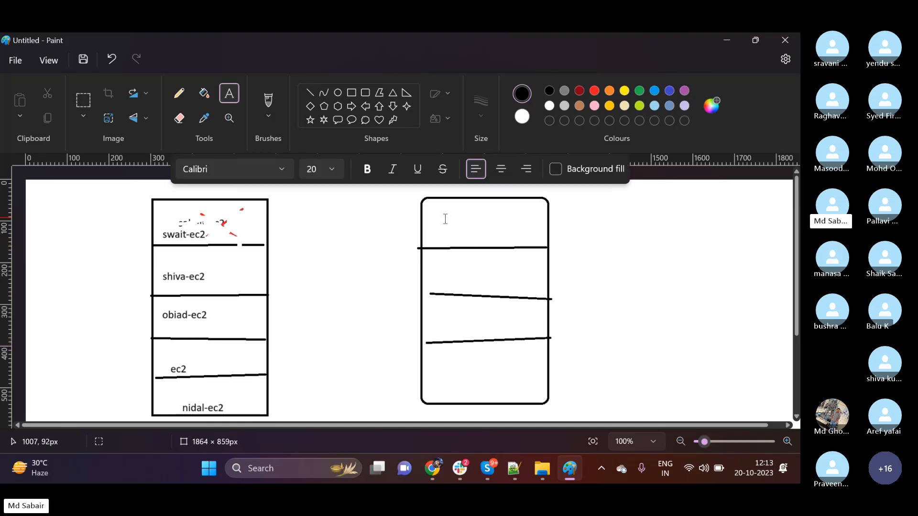
pyautogui.moveTo(441, 218); pyautogui.dragTo(527, 237)
pyautogui.write('sa')
pyautogui.press('BackSpace')
pyautogui.press('BackSpace')
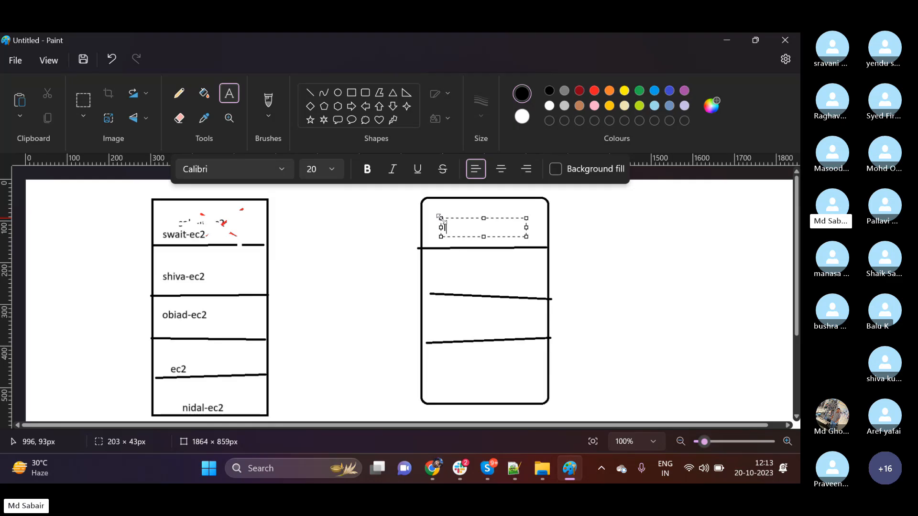
pyautogui.write('Linux-ec2')
pyautogui.click(435, 292)
# Label the second slot of the rounded rectangle "ubuntu-ec2".
pyautogui.click(435, 267)
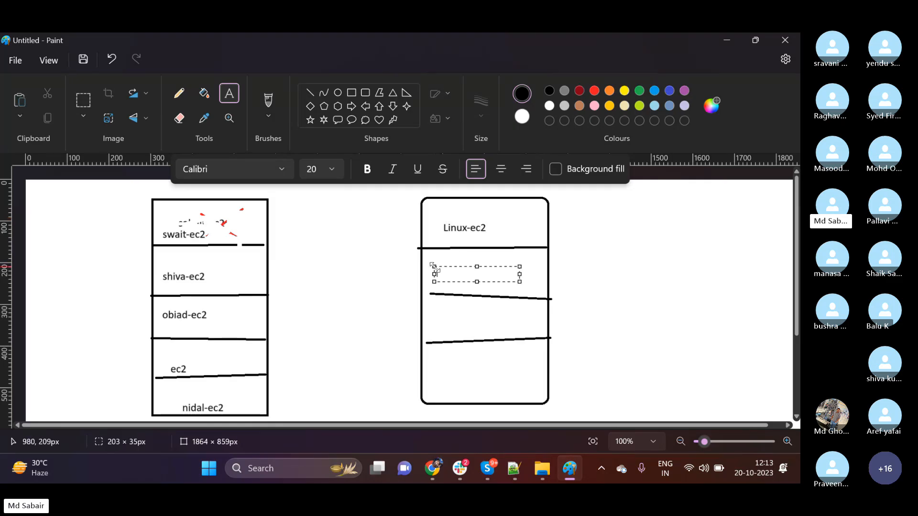
pyautogui.write('ubuntu-2')
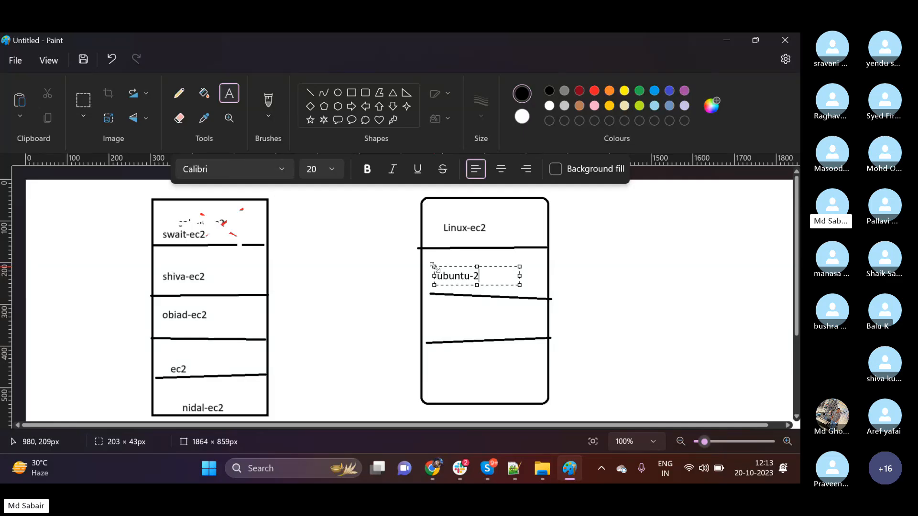
pyautogui.press('BackSpace')
pyautogui.write('ec2')
pyautogui.click(328, 324)
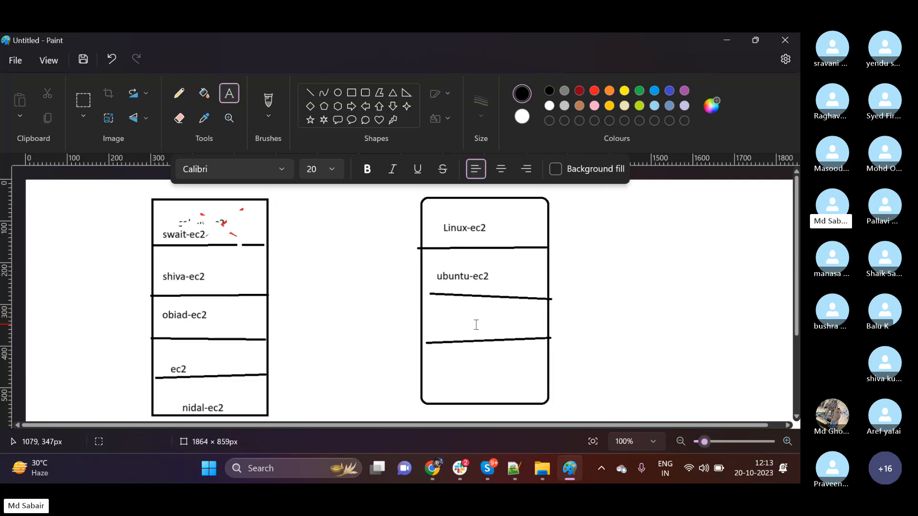
# Switch to the EC2 launch form in Chrome and review the Tenancy options, including Dedicated host, keeping the shared choice.
pyautogui.click(428, 470)
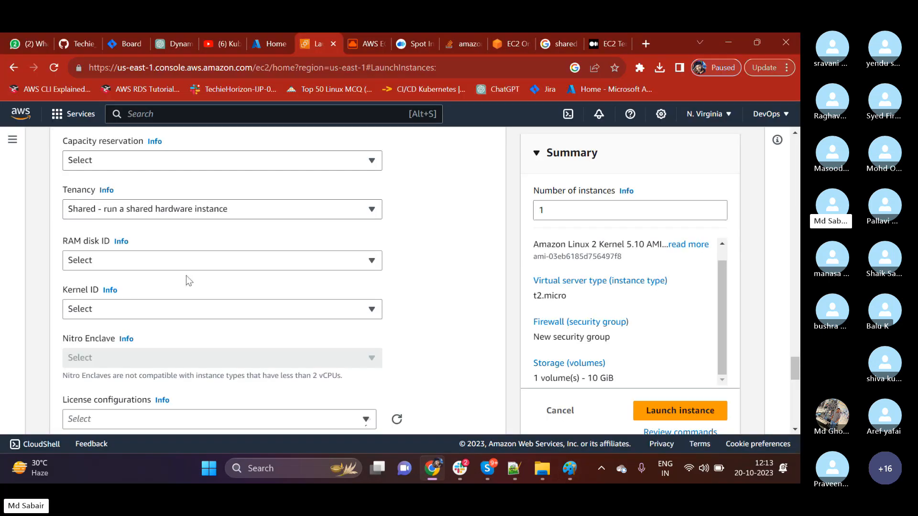
pyautogui.click(157, 214)
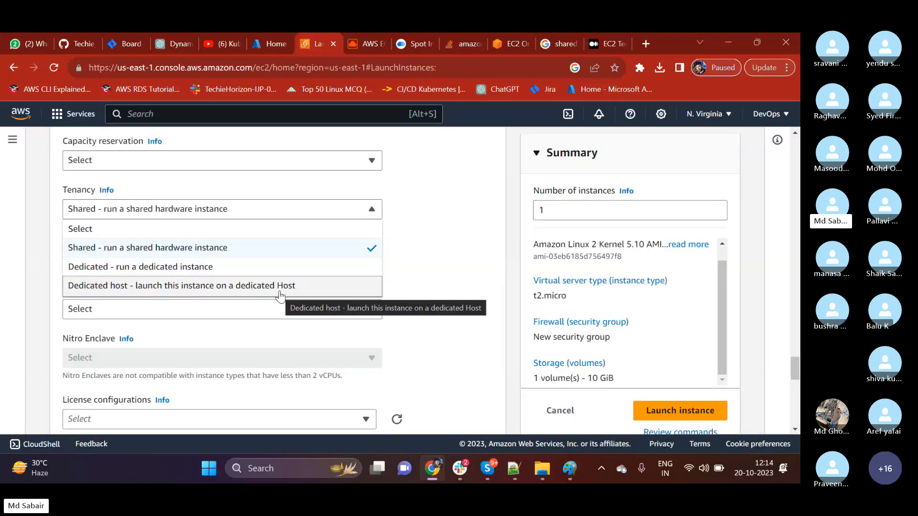
pyautogui.click(450, 231)
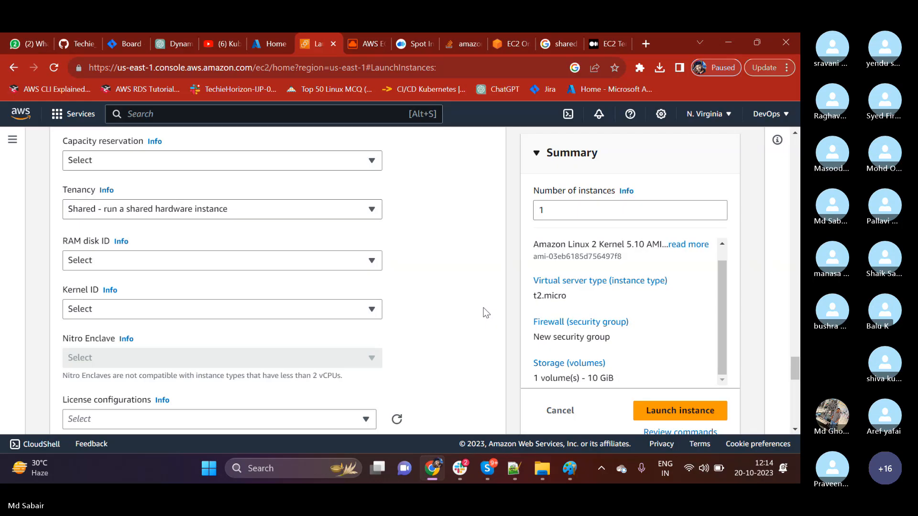
# Switch to the Skype call window to check the call, and minimise it to return to the launch form.
pyautogui.click(487, 468)
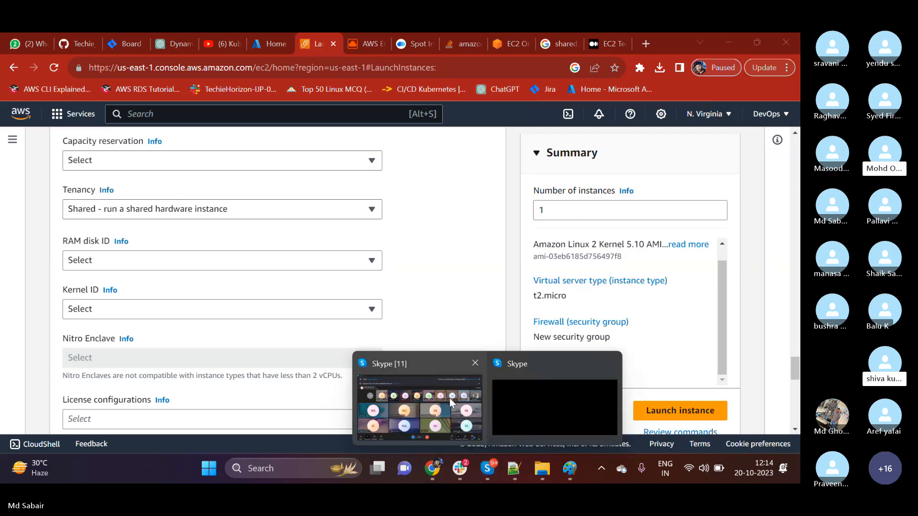
pyautogui.click(449, 398)
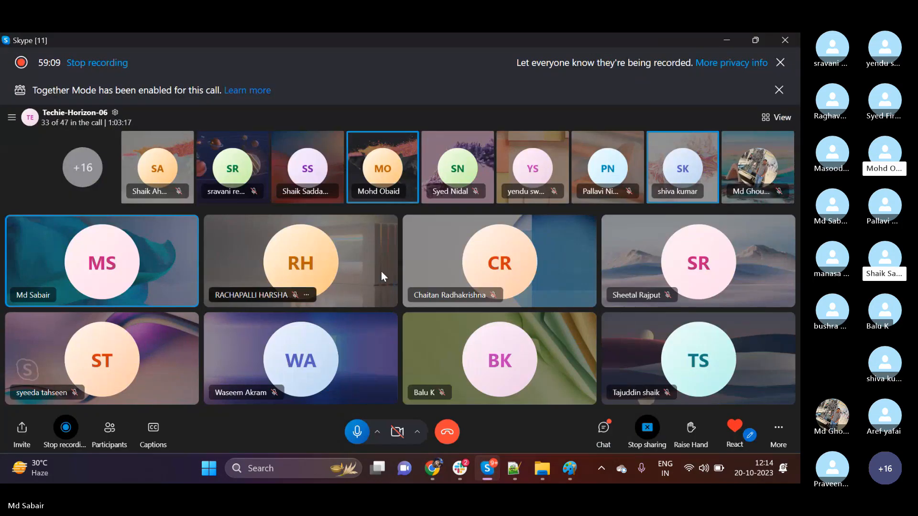
pyautogui.click(717, 39)
# Examine the remaining advanced settings down to the optional User data field, and look back over the AMI section.
pyautogui.scroll(-3, 128, 286)
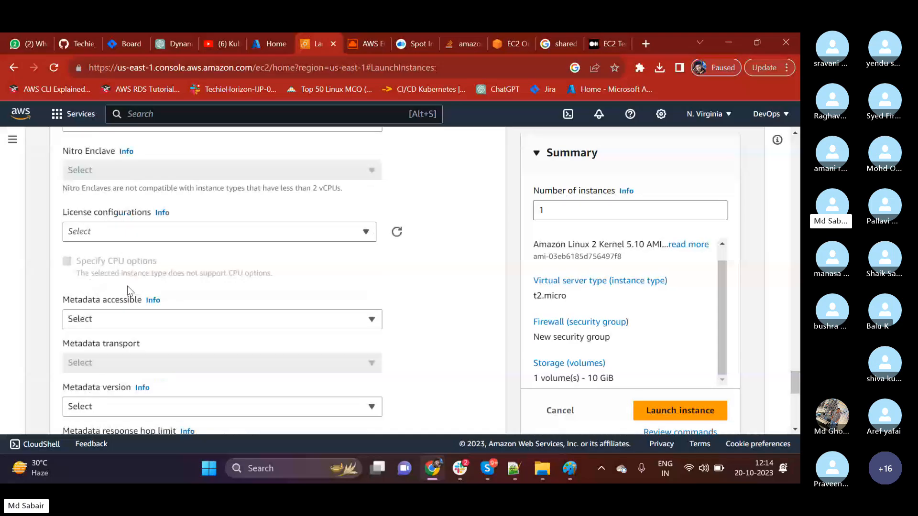
pyautogui.scroll(-8, 127, 286)
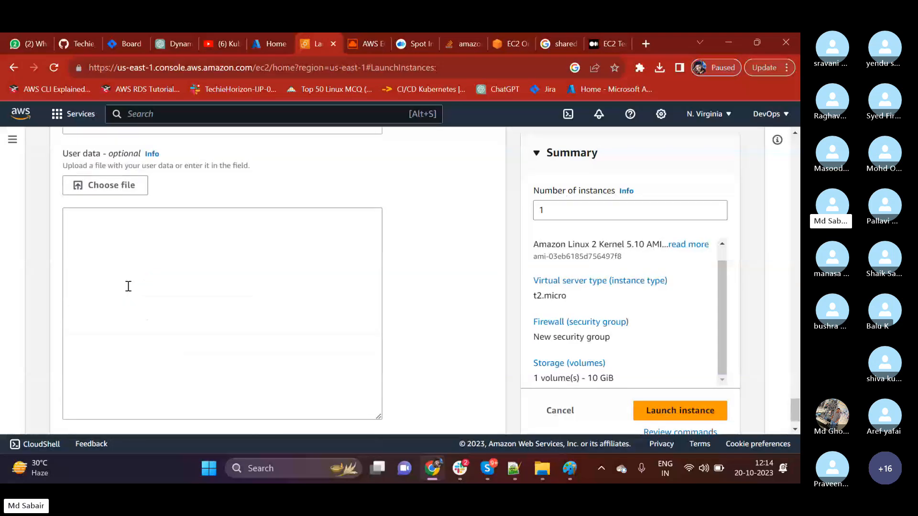
pyautogui.click(98, 230)
pyautogui.moveTo(62, 154); pyautogui.dragTo(108, 158)
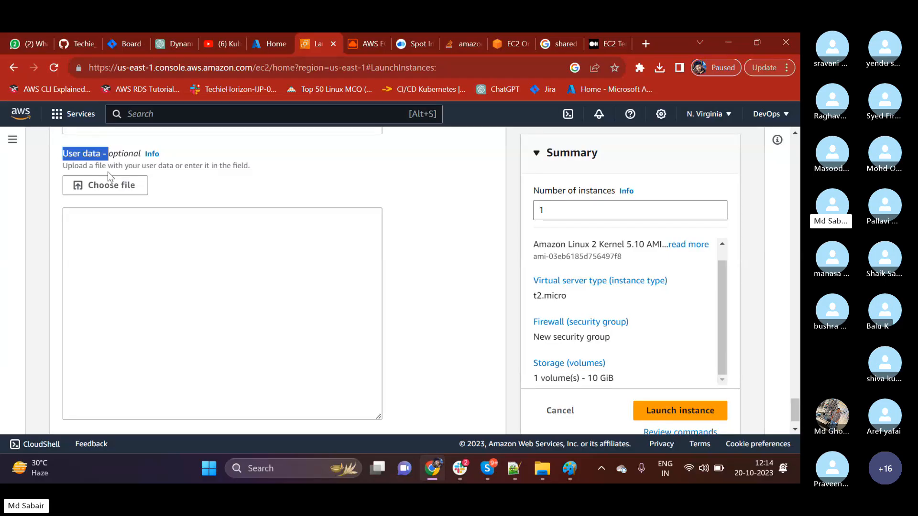
pyautogui.click(127, 237)
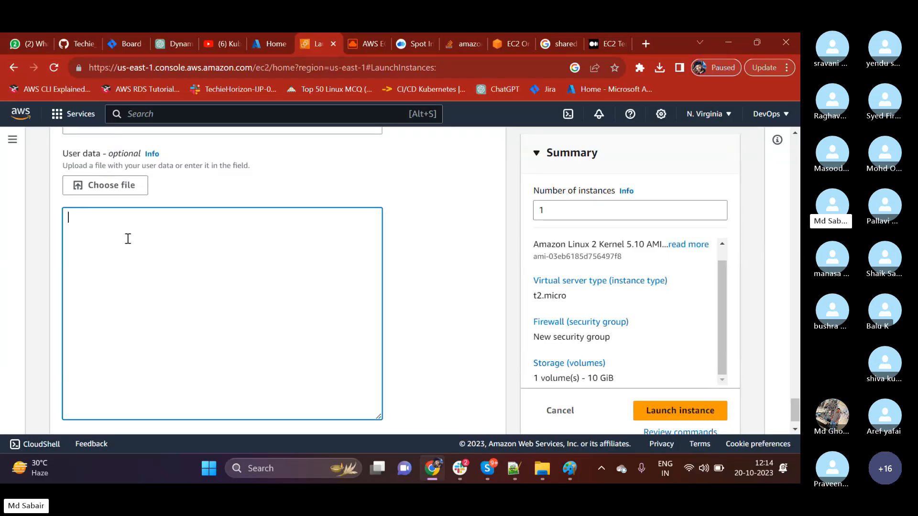
pyautogui.scroll(6, 167, 251)
pyautogui.scroll(20, 168, 252)
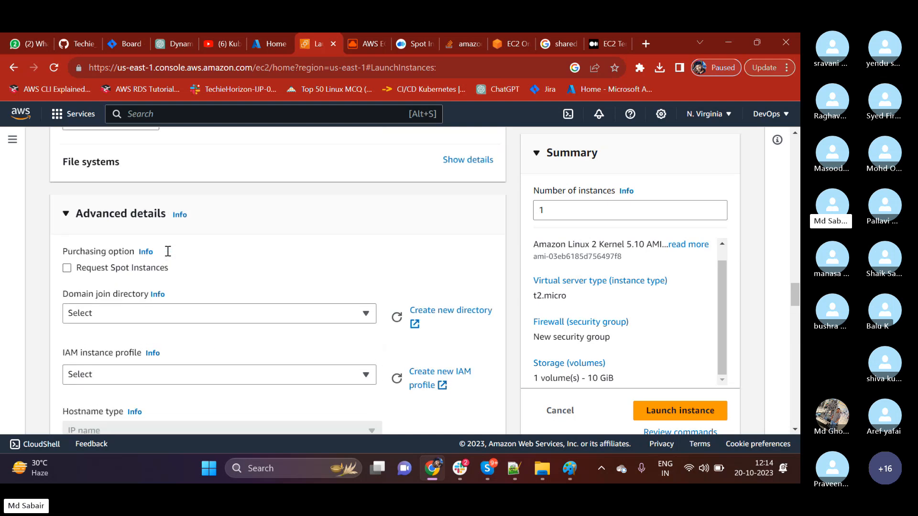
pyautogui.scroll(10, 168, 252)
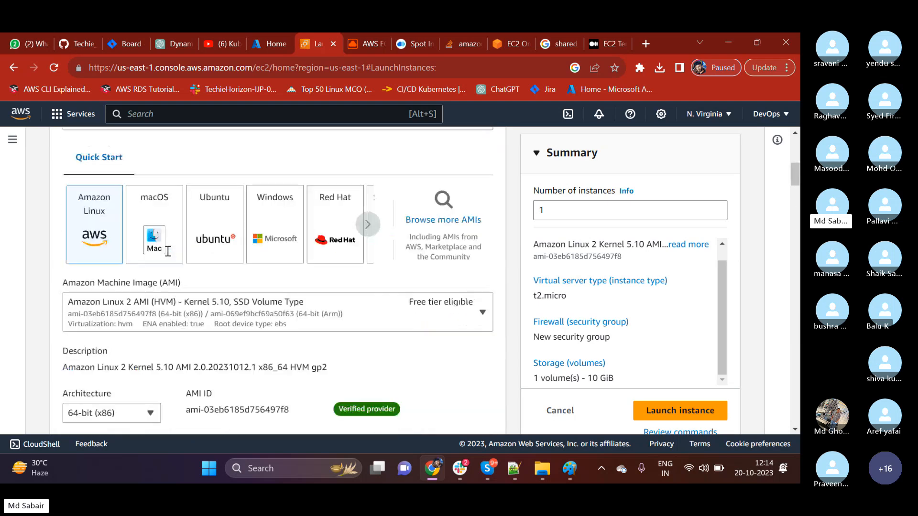
pyautogui.scroll(-13, 167, 255)
pyautogui.scroll(-20, 168, 257)
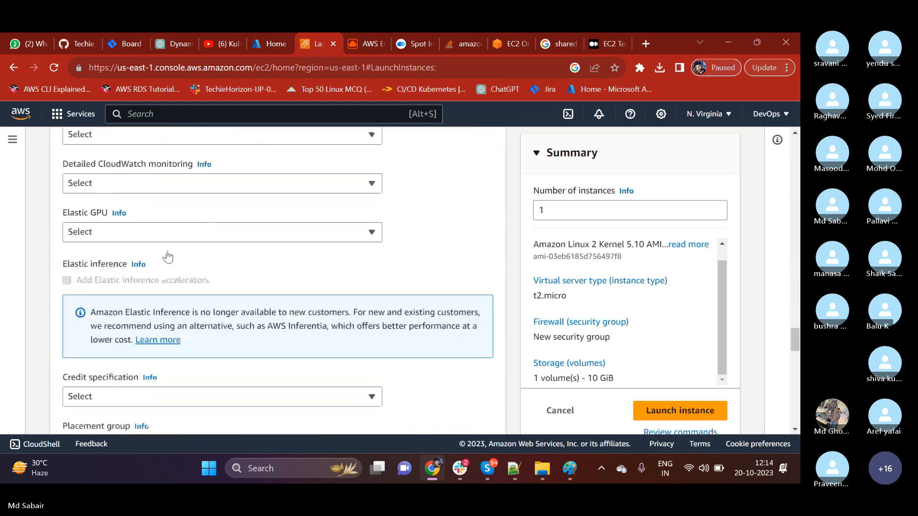
# Start the User data script with the shebang line "#!/bin/bash".
pyautogui.click(122, 211)
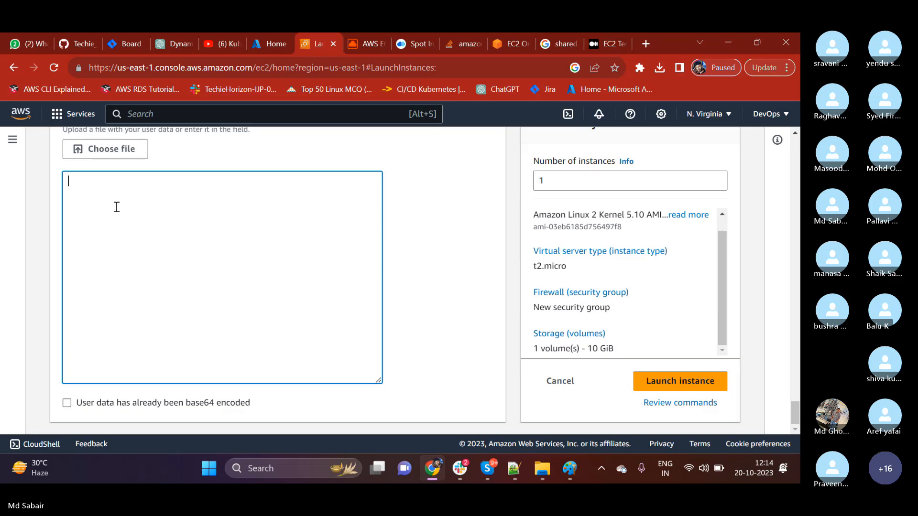
pyautogui.write('#!')
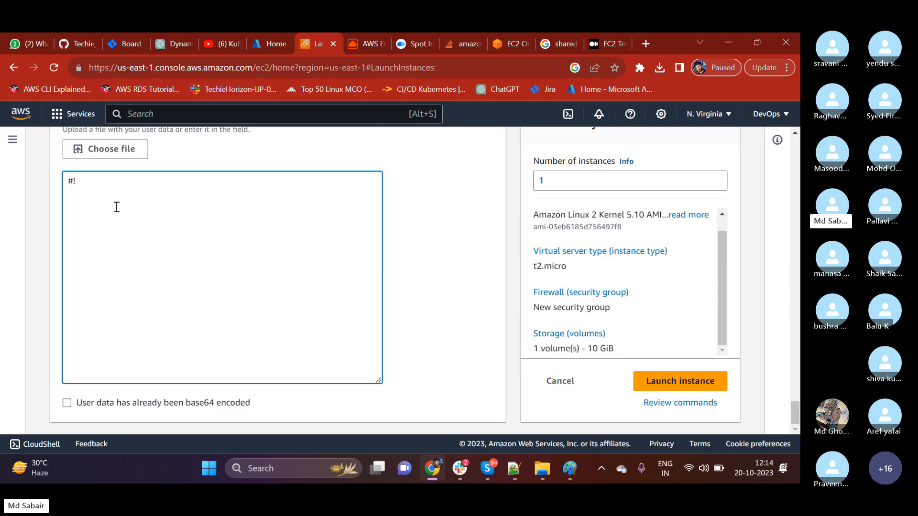
pyautogui.write('/bi')
pyautogui.press('BackSpace')
pyautogui.press('BackSpace')
pyautogui.write('b')
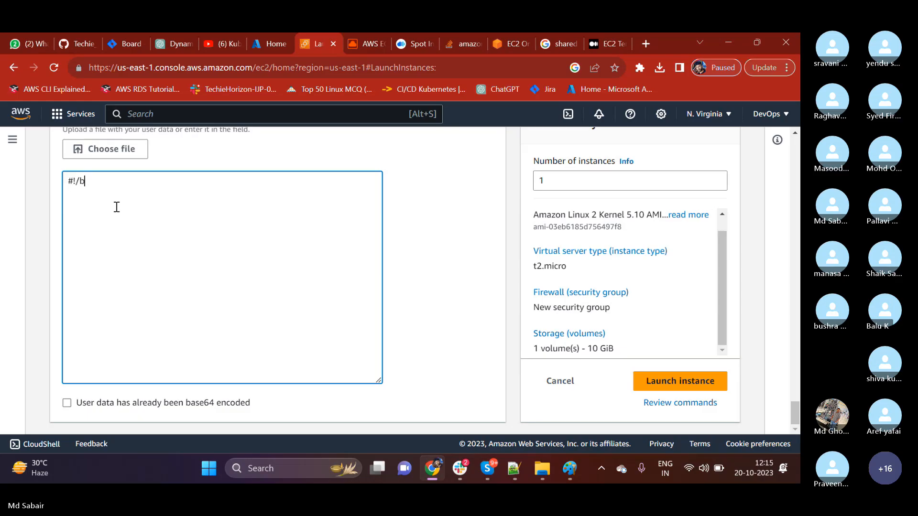
pyautogui.write('in/bash')
pyautogui.press('Return')
# Add the line "sudo yum -y install httpd" to the User data script.
pyautogui.write('sudo systemc')
pyautogui.press('BackSpace')
pyautogui.press('BackSpace')
pyautogui.press('BackSpace')
pyautogui.press('BackSpace')
pyautogui.press('BackSpace')
pyautogui.press('BackSpace')
pyautogui.write('yum -y ')
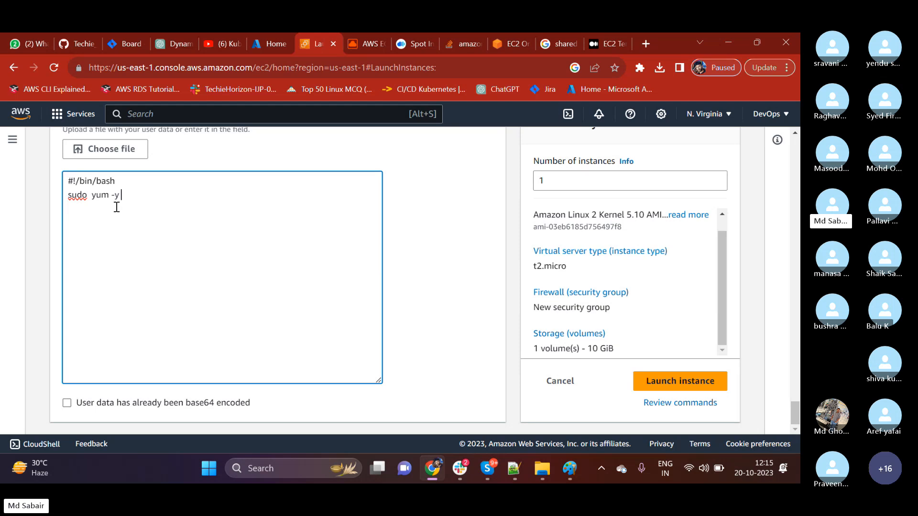
pyautogui.write('install httpd')
pyautogui.press('Return')
# Add a script line echoing "hello installed using userdata" with >> into /var/www/html/index.html.
pyautogui.write('echo ""hello')
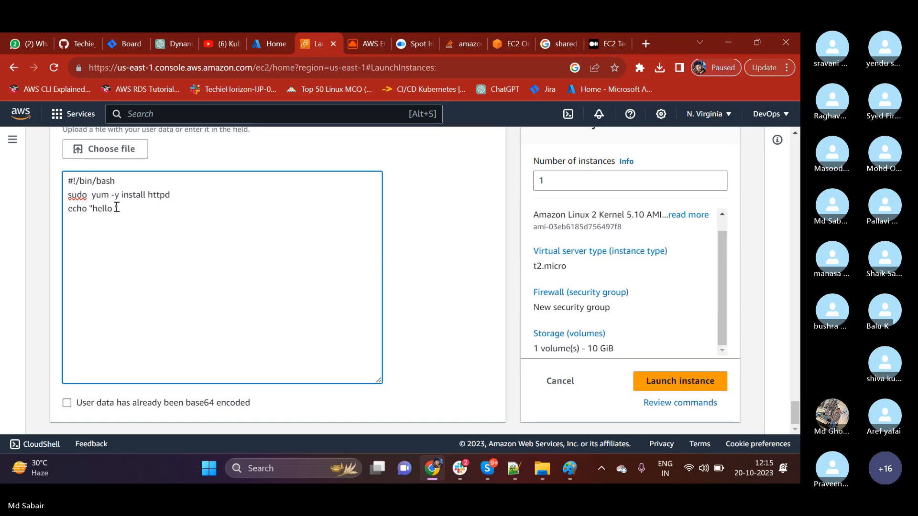
pyautogui.write(' installed usei')
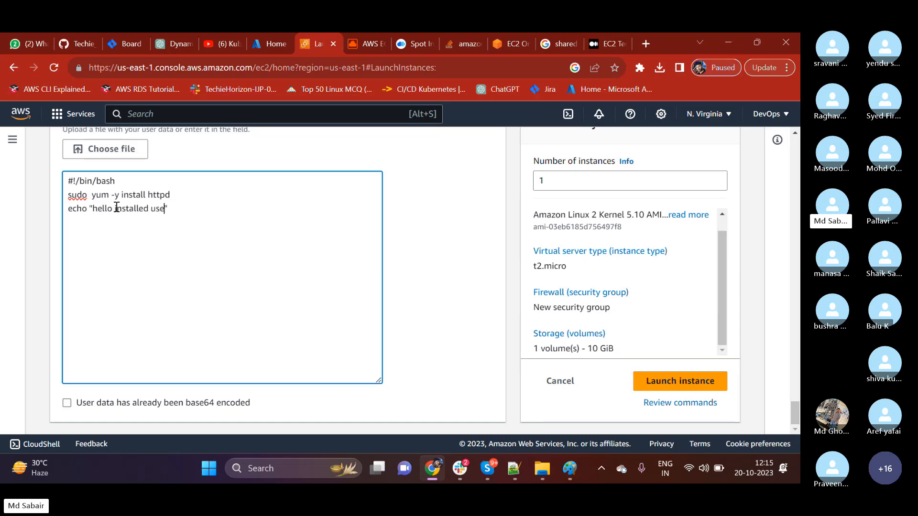
pyautogui.press('BackSpace')
pyautogui.write('ig')
pyautogui.press('BackSpace')
pyautogui.press('BackSpace')
pyautogui.press('BackSpace')
pyautogui.write('ing userdata')
pyautogui.press('Right')
pyautogui.write('>> /var')
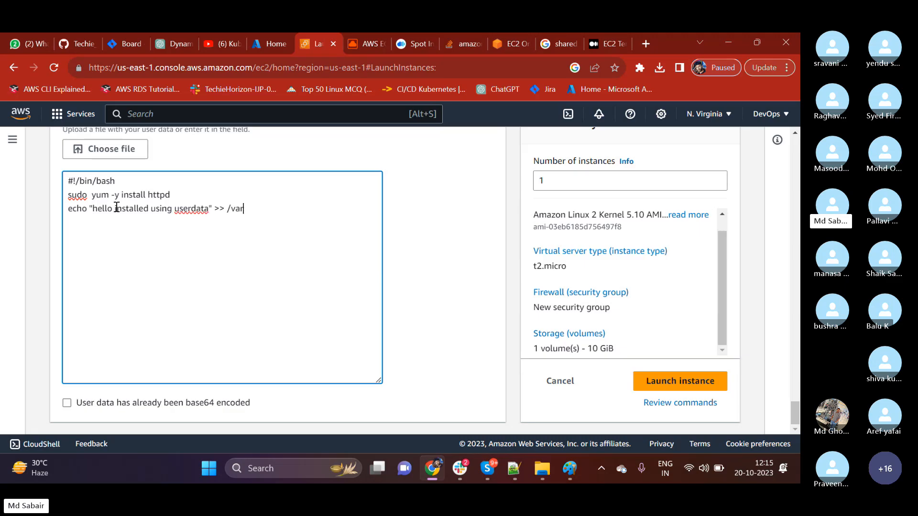
pyautogui.write('/www/html/index.html')
pyautogui.press('Return')
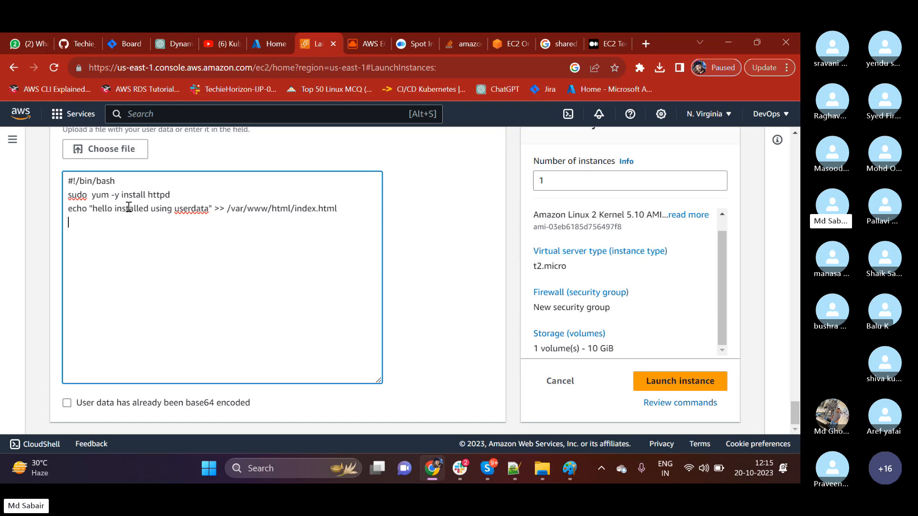
# Add the line "sudo systemctl start httpd" directly below the echo line of the User data script.
pyautogui.moveTo(173, 196); pyautogui.dragTo(160, 217)
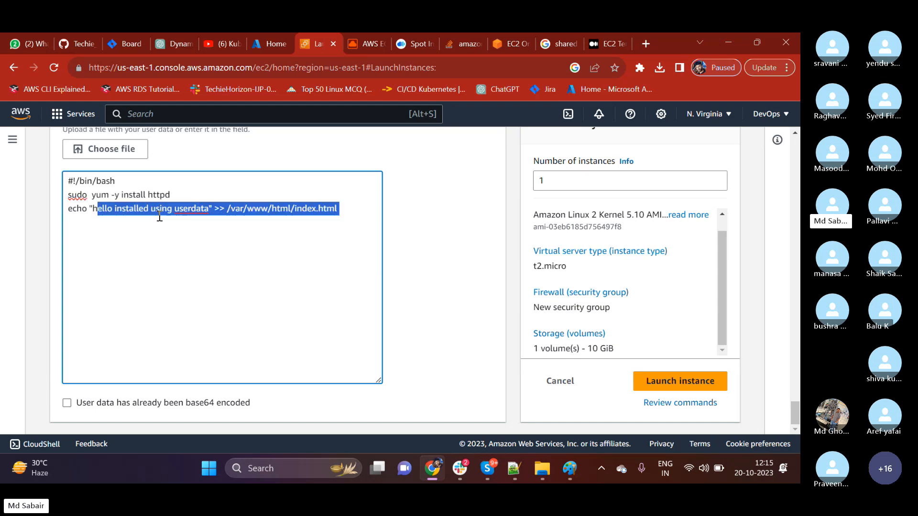
pyautogui.click(147, 240)
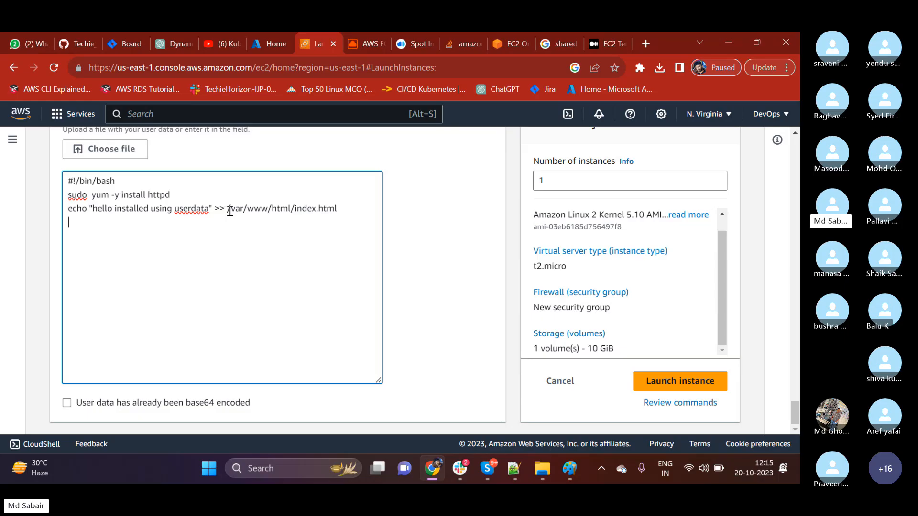
pyautogui.moveTo(227, 210); pyautogui.dragTo(346, 212)
pyautogui.click(347, 214)
pyautogui.press('Return')
pyautogui.write('sudo systemctl start ')
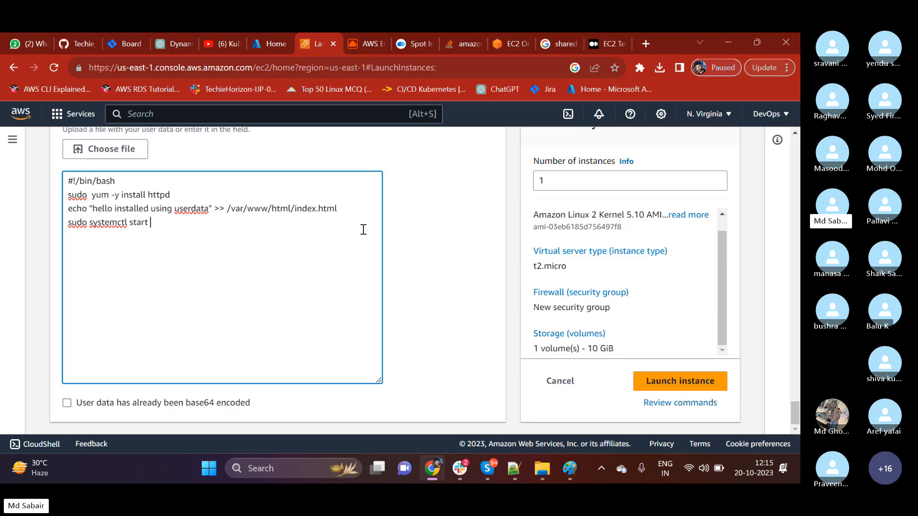
pyautogui.write('httpd')
pyautogui.press('Return')
# Review the complete User data script by highlighting its lines, leaving the text unchanged.
pyautogui.moveTo(180, 223); pyautogui.dragTo(67, 181)
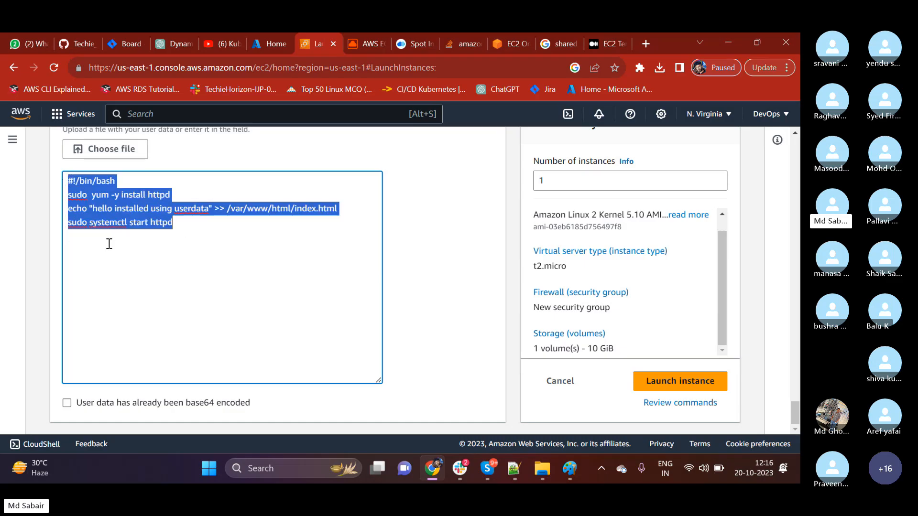
pyautogui.click(176, 303)
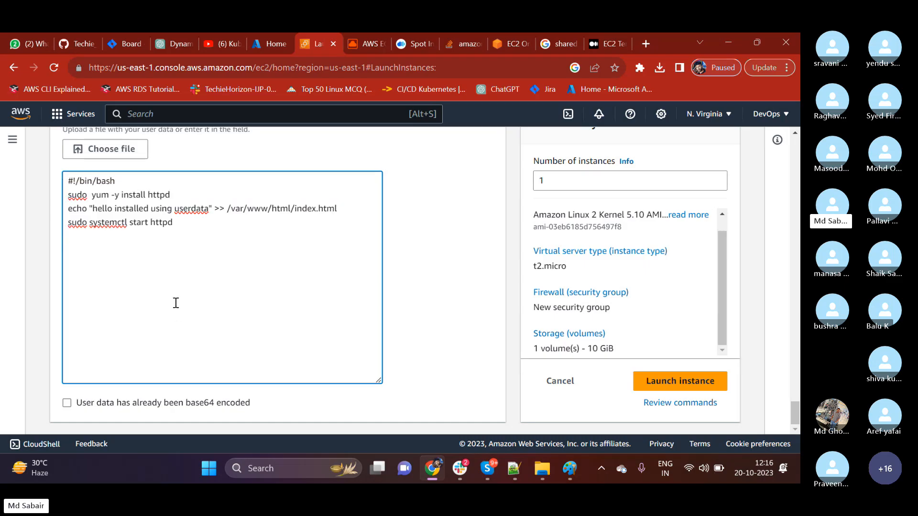
pyautogui.moveTo(185, 231); pyautogui.dragTo(67, 178)
pyautogui.click(151, 250)
pyautogui.scroll(3, 49, 224)
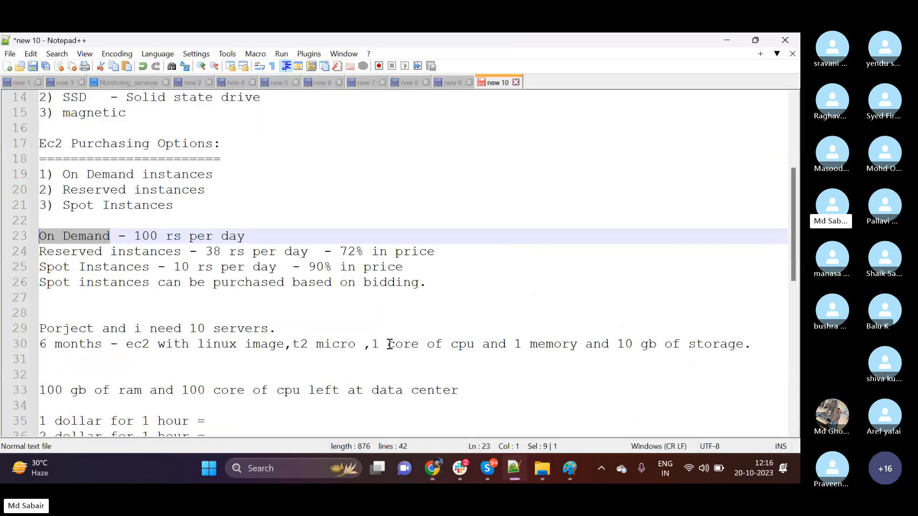
# Switch to Notepad++, add the line "userdata or bootstrapping" below the stateful notes, and return to the browser.
pyautogui.click(514, 469)
pyautogui.click(325, 285)
pyautogui.press('Return')
pyautogui.press('Return')
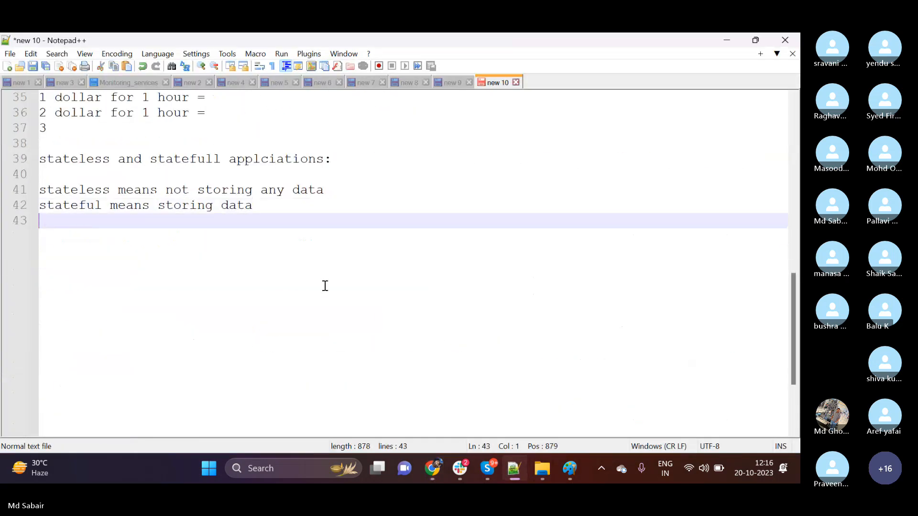
pyautogui.write('userd')
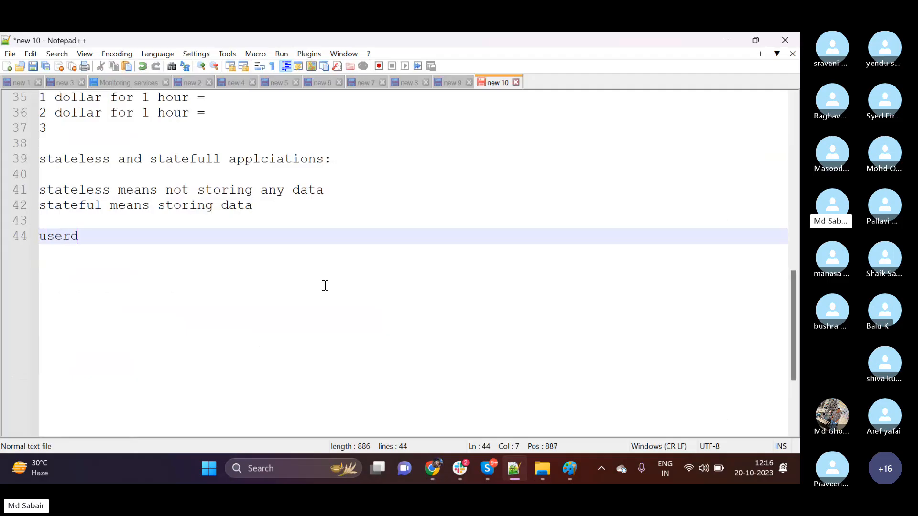
pyautogui.write('ata or boot')
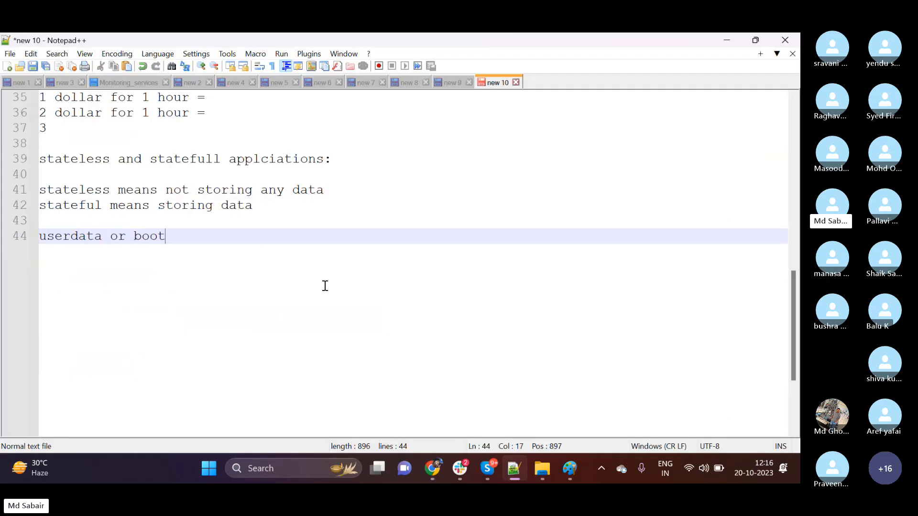
pyautogui.write('strapppi')
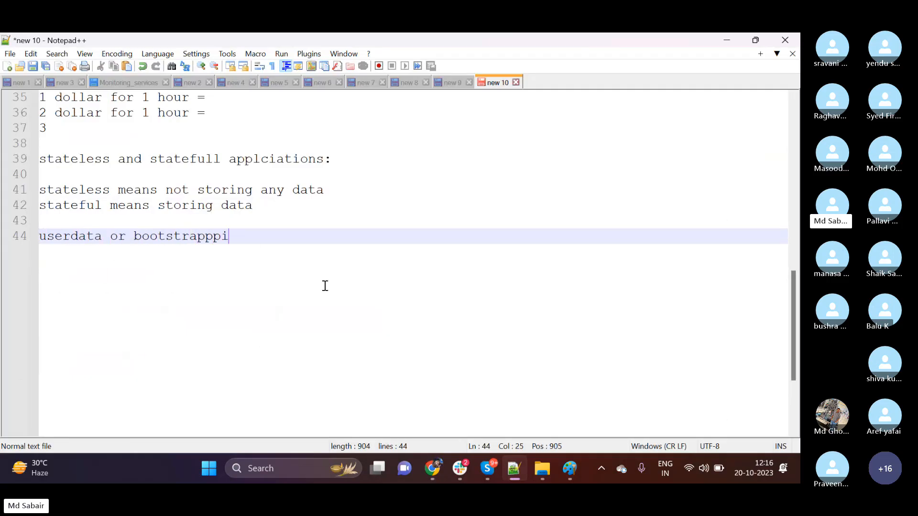
pyautogui.press('BackSpace')
pyautogui.press('BackSpace')
pyautogui.press('BackSpace')
pyautogui.write('ping')
pyautogui.click(727, 40)
# Review the three command lines below #!/bin/bash in the User data script.
pyautogui.moveTo(190, 350); pyautogui.dragTo(33, 315)
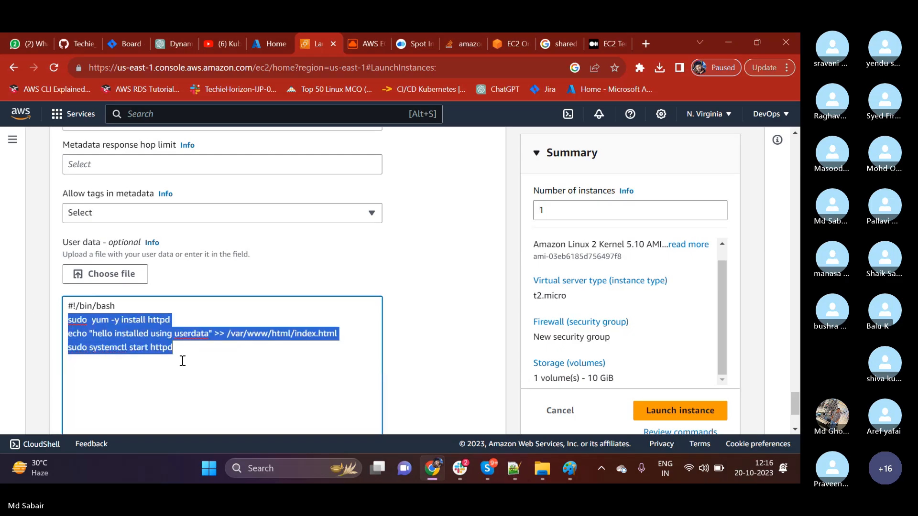
pyautogui.scroll(-1, 182, 361)
pyautogui.click(191, 339)
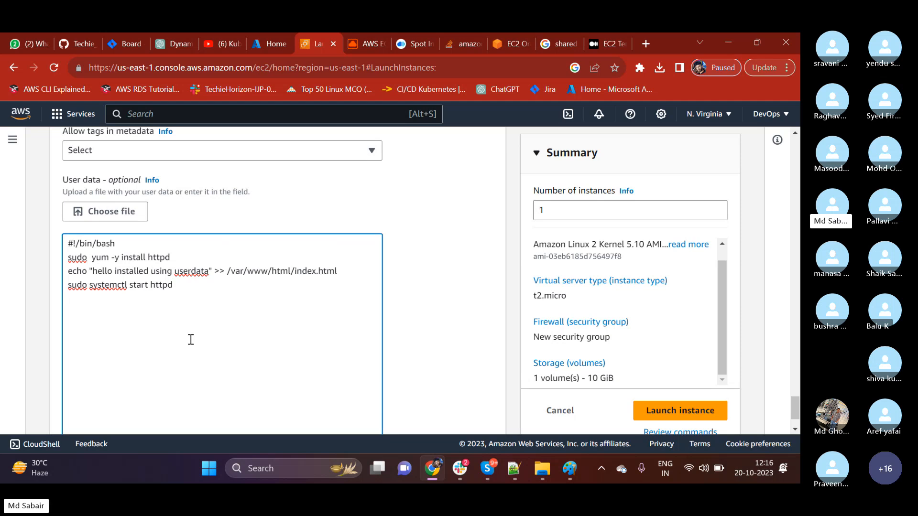
# Try 3 as the number of instances and restore the value to 1.
pyautogui.moveTo(591, 210); pyautogui.dragTo(528, 212)
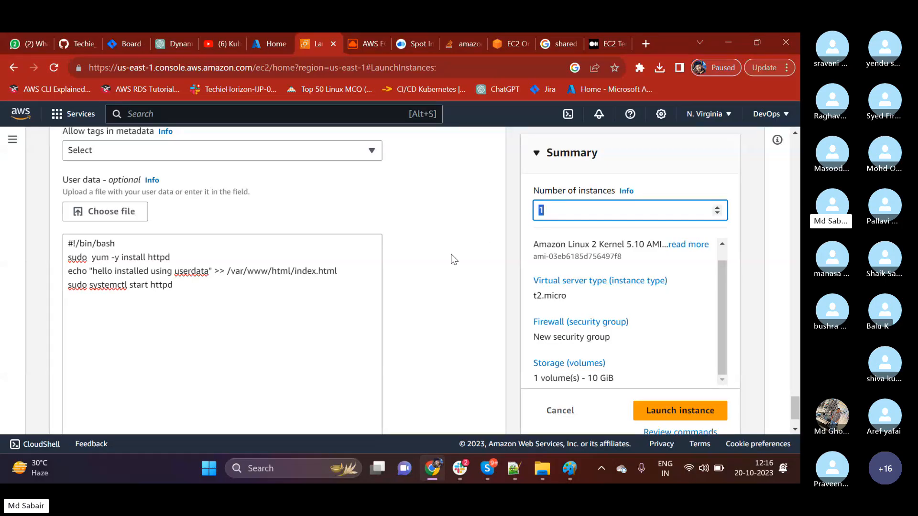
pyautogui.press('BackSpace')
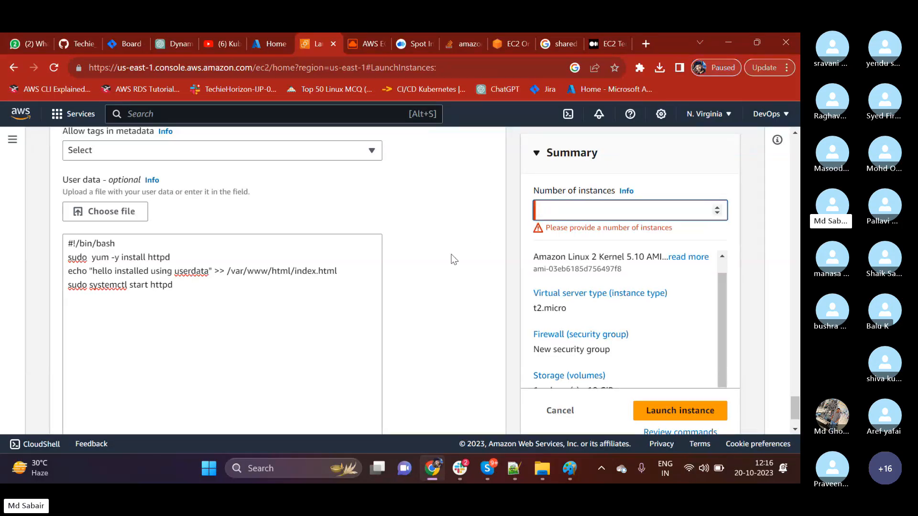
pyautogui.write('3')
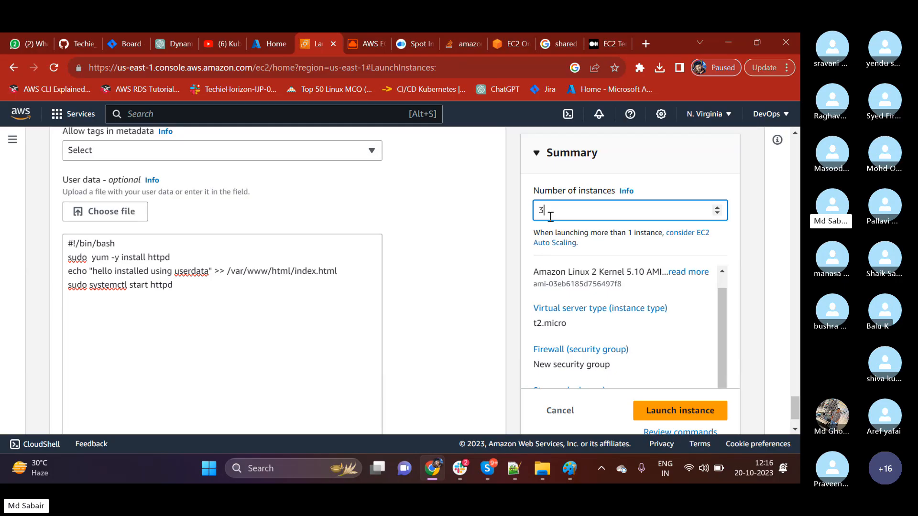
pyautogui.press('BackSpace')
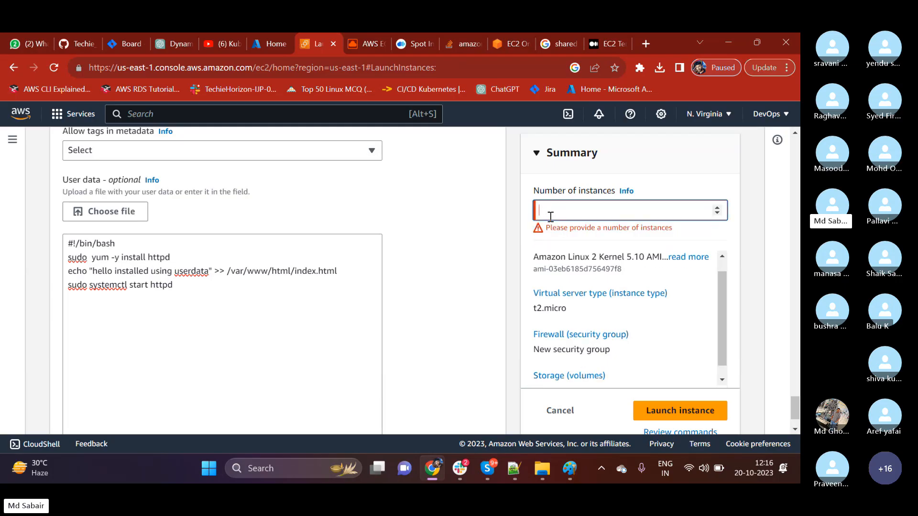
pyautogui.write('1')
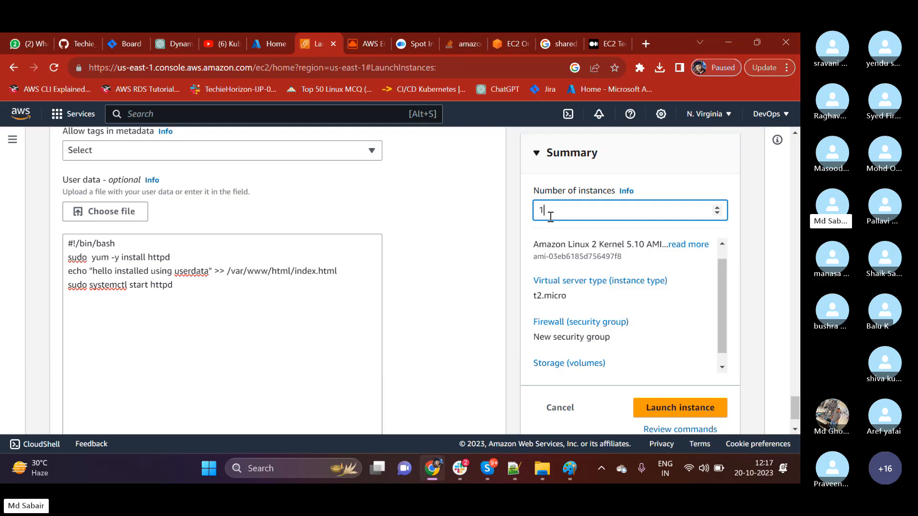
# Examine the whole User data script once more, from the #!/bin/bash line to the httpd start command.
pyautogui.click(215, 301)
pyautogui.moveTo(205, 289); pyautogui.dragTo(66, 244)
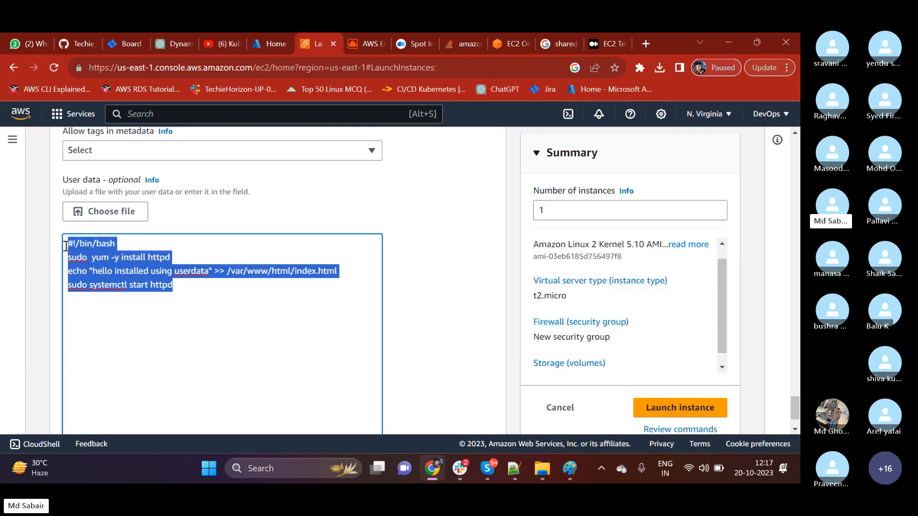
pyautogui.click(188, 351)
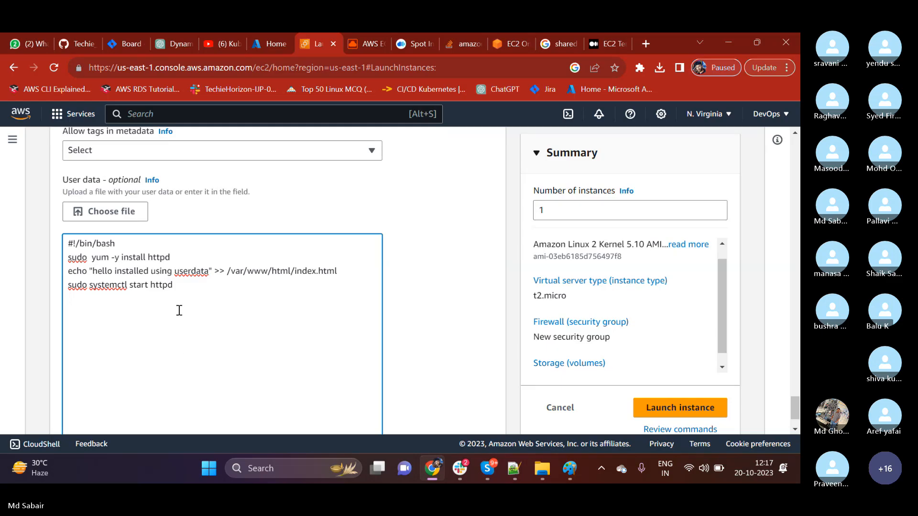
pyautogui.moveTo(181, 289); pyautogui.dragTo(66, 244)
pyautogui.click(232, 319)
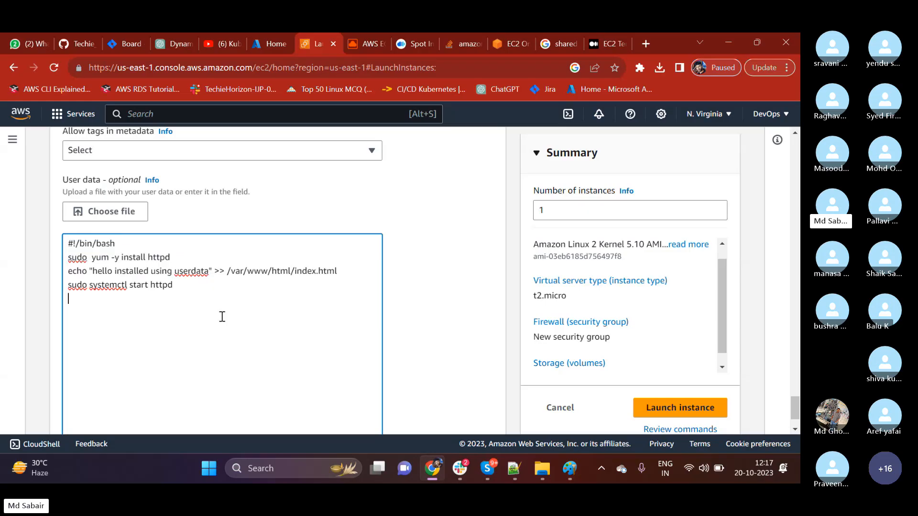
pyautogui.moveTo(174, 286); pyautogui.dragTo(66, 247)
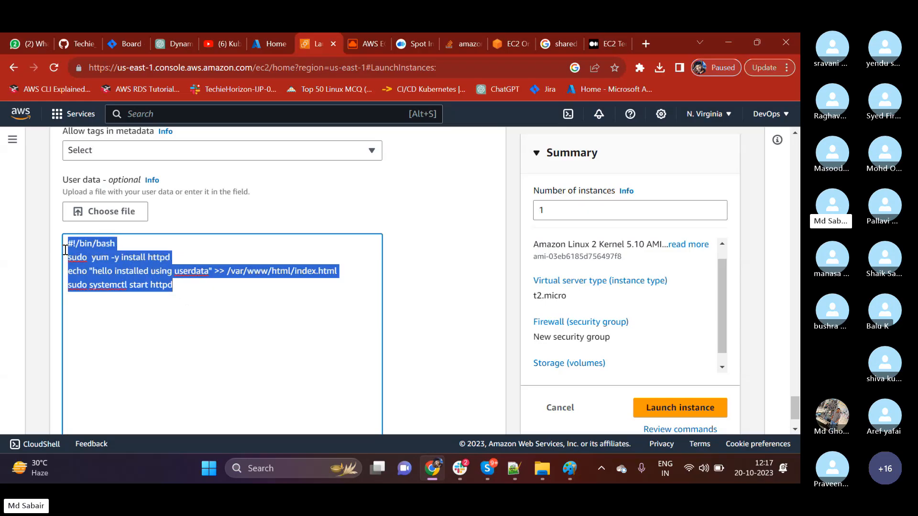
pyautogui.click(143, 326)
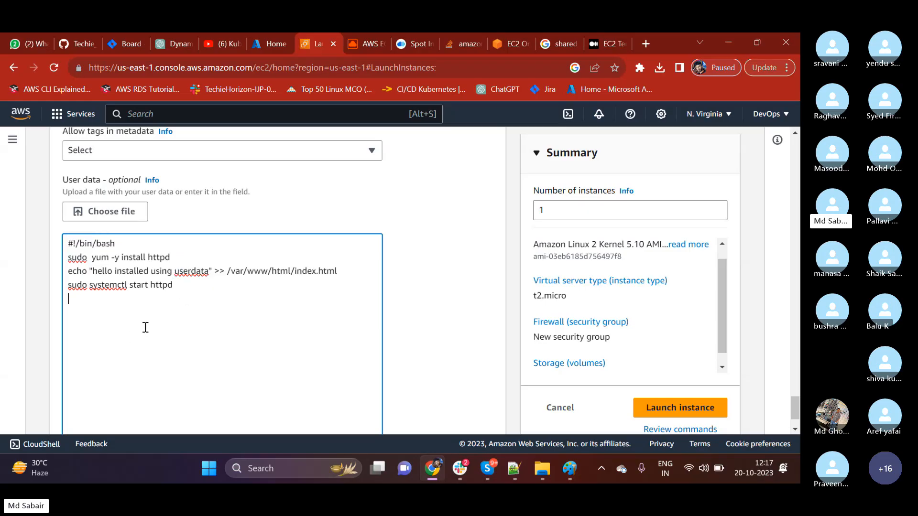
pyautogui.moveTo(174, 286); pyautogui.dragTo(67, 243)
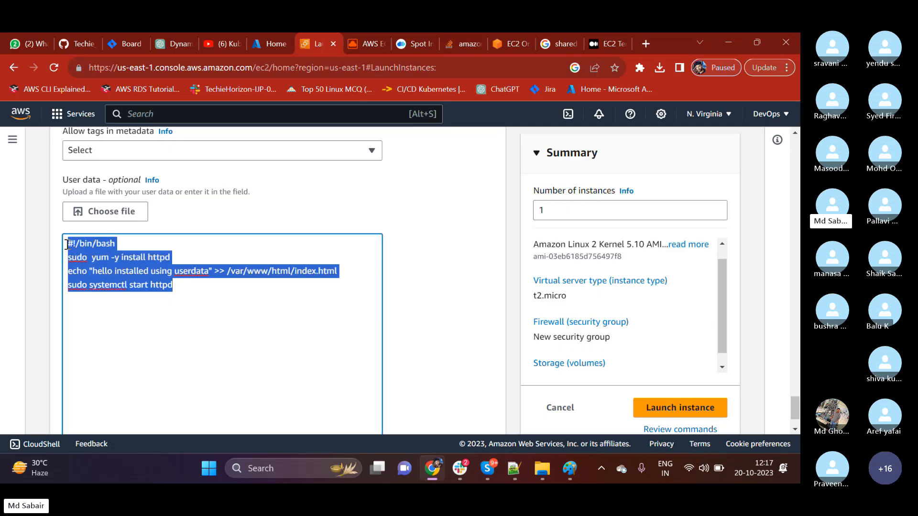
pyautogui.click(137, 387)
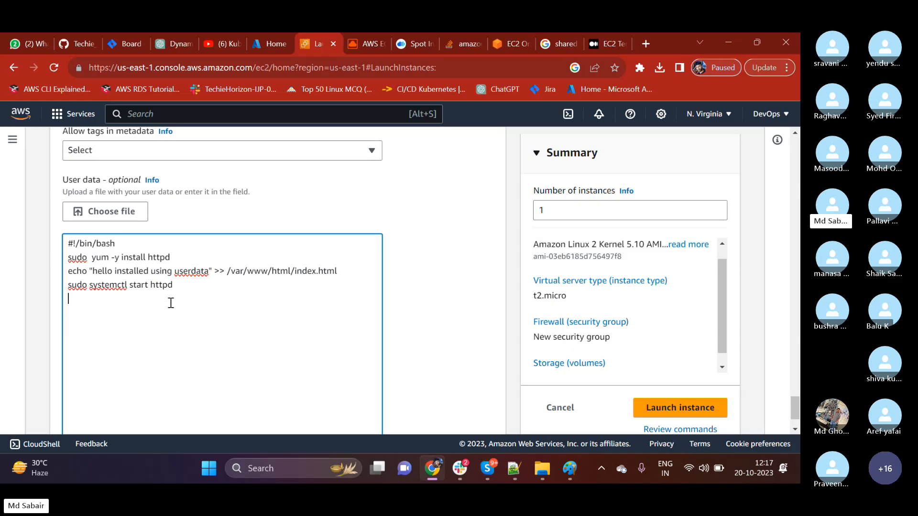
pyautogui.click(180, 288)
pyautogui.moveTo(179, 288); pyautogui.dragTo(66, 240)
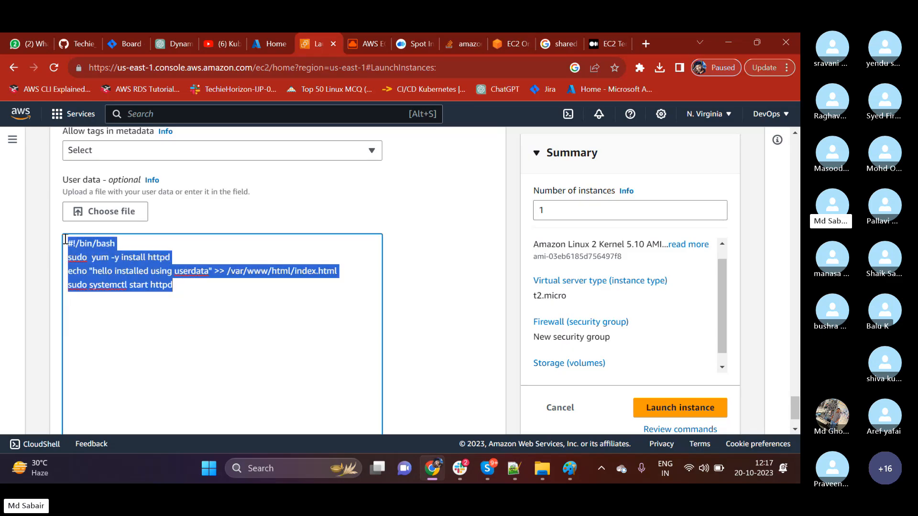
pyautogui.click(150, 328)
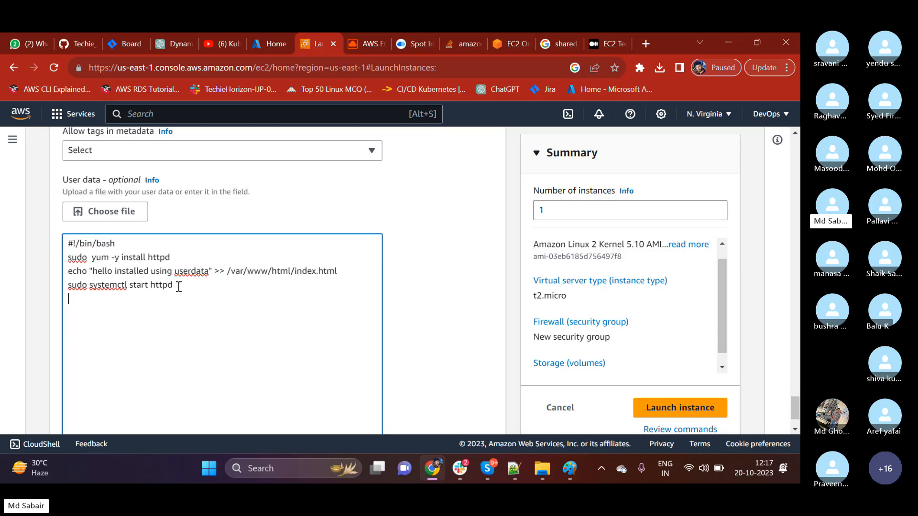
pyautogui.moveTo(180, 287); pyautogui.dragTo(47, 241)
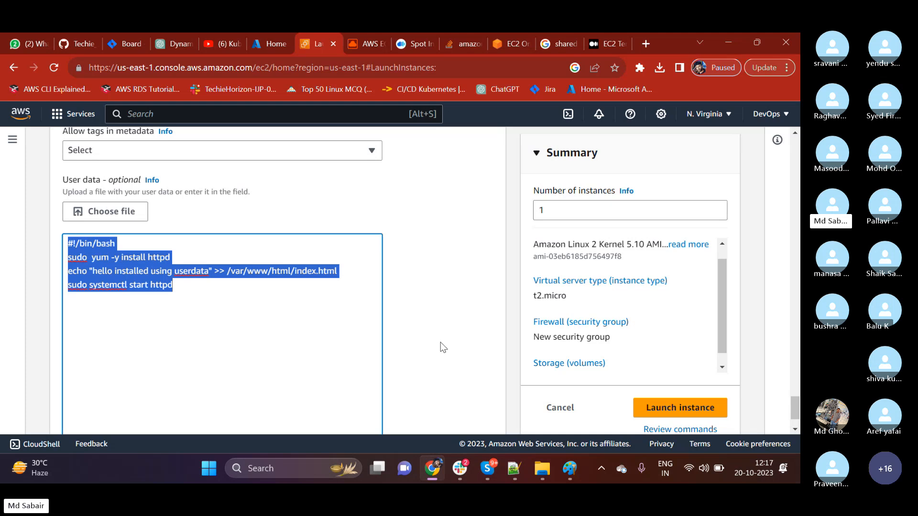
# Launch the configured EC2 instance.
pyautogui.scroll(-1, 432, 320)
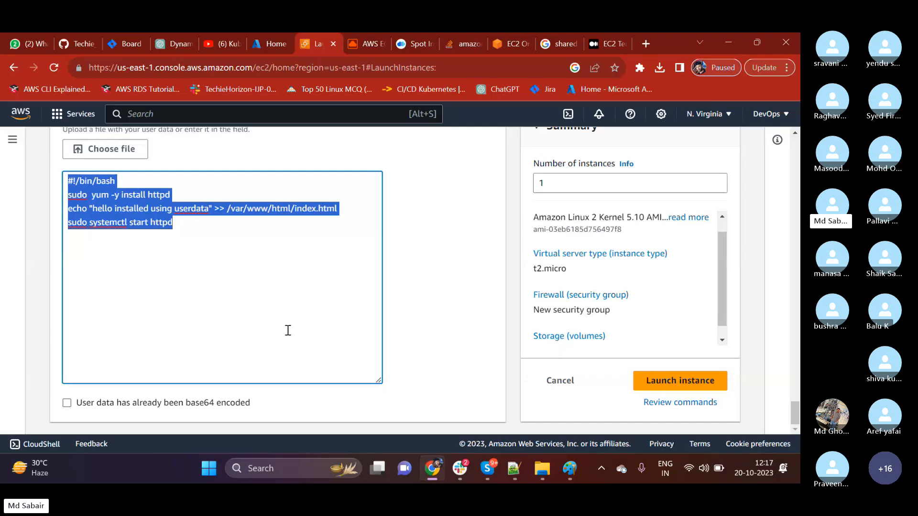
pyautogui.click(199, 237)
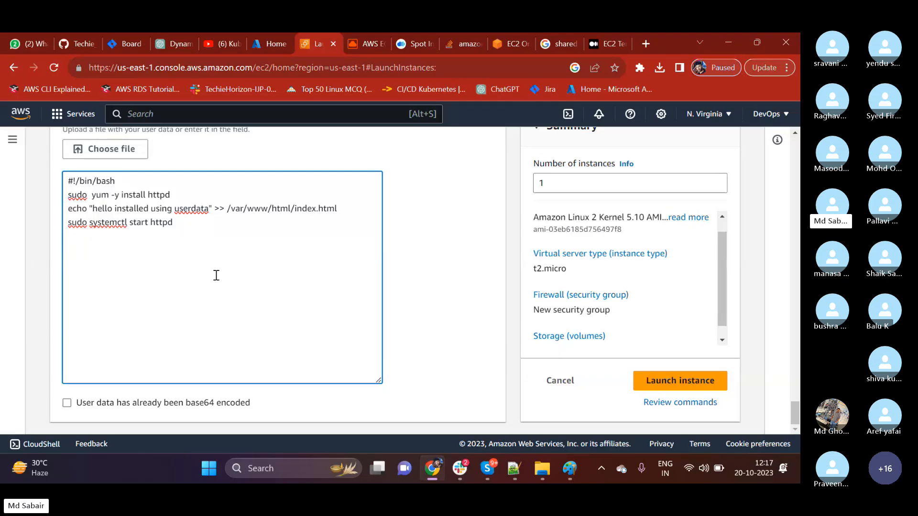
pyautogui.click(674, 380)
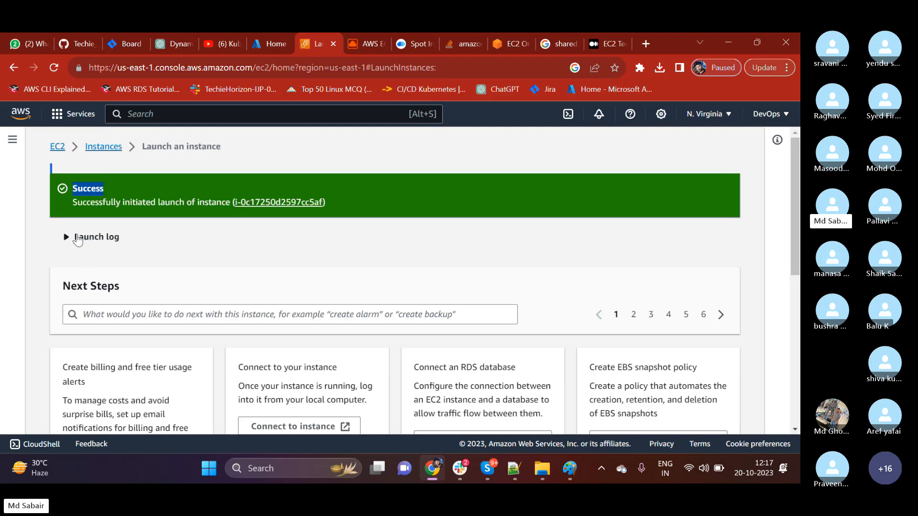
# Expand the launch log and review its entries for requests, security groups, rules and launch initiation.
pyautogui.click(65, 236)
pyautogui.moveTo(63, 259); pyautogui.dragTo(118, 259)
pyautogui.moveTo(73, 278); pyautogui.dragTo(147, 278)
pyautogui.moveTo(61, 299); pyautogui.dragTo(135, 341)
pyautogui.scroll(-4, 234, 335)
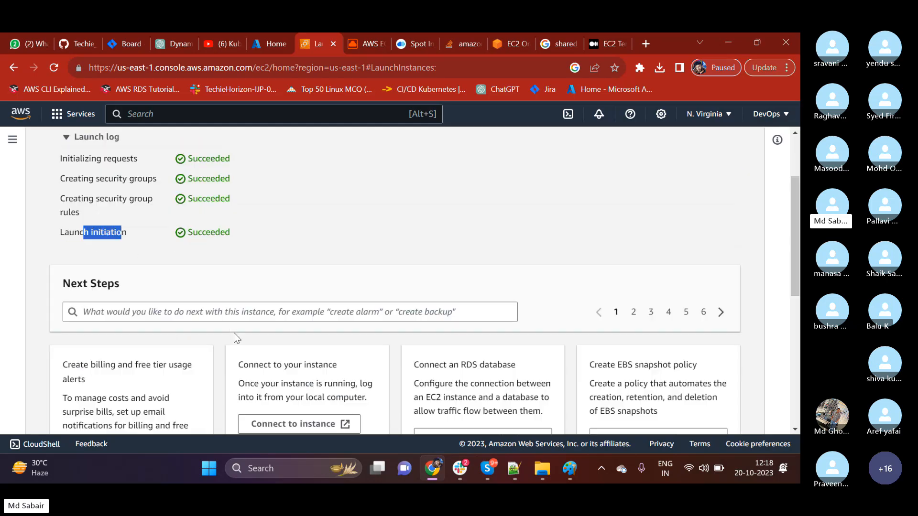
pyautogui.scroll(4, 233, 335)
pyautogui.click(247, 268)
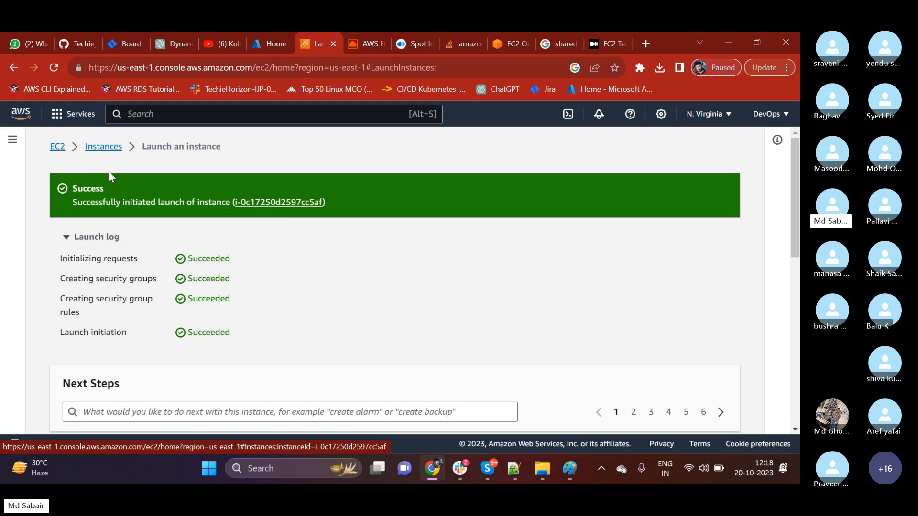
# Open the list of EC2 instances and select First-Server to check its instance state.
pyautogui.click(98, 147)
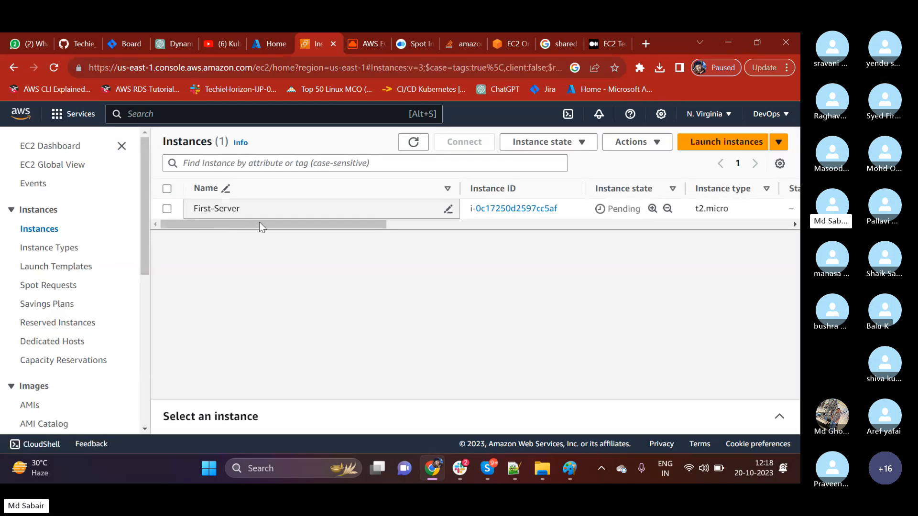
pyautogui.moveTo(280, 226); pyautogui.dragTo(369, 225)
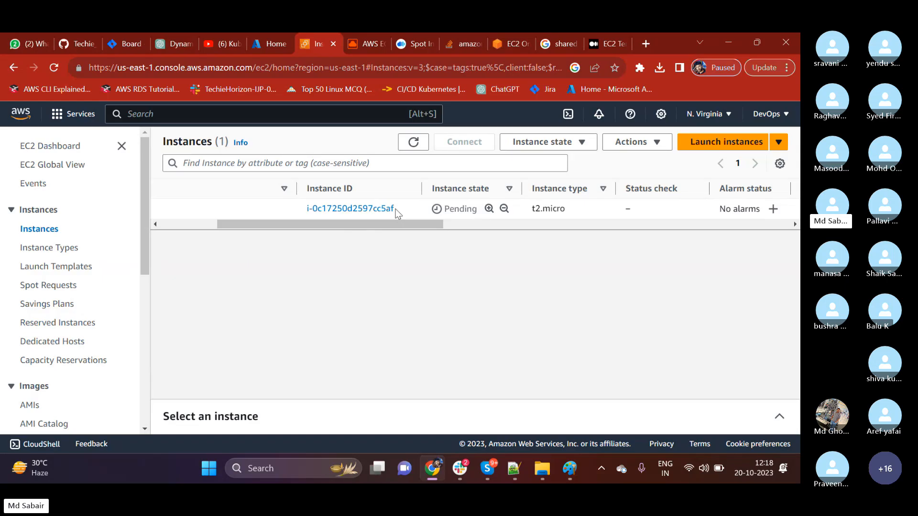
pyautogui.moveTo(449, 213); pyautogui.dragTo(453, 211)
pyautogui.click(457, 219)
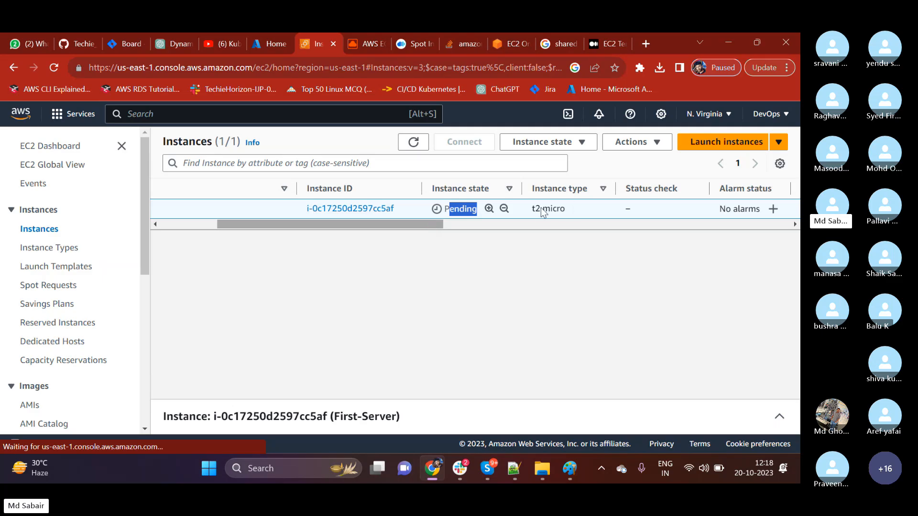
# Refresh the instances list repeatedly and check First-Server's instance state, status check and availability zone.
pyautogui.moveTo(403, 225); pyautogui.dragTo(472, 211)
pyautogui.click(414, 142)
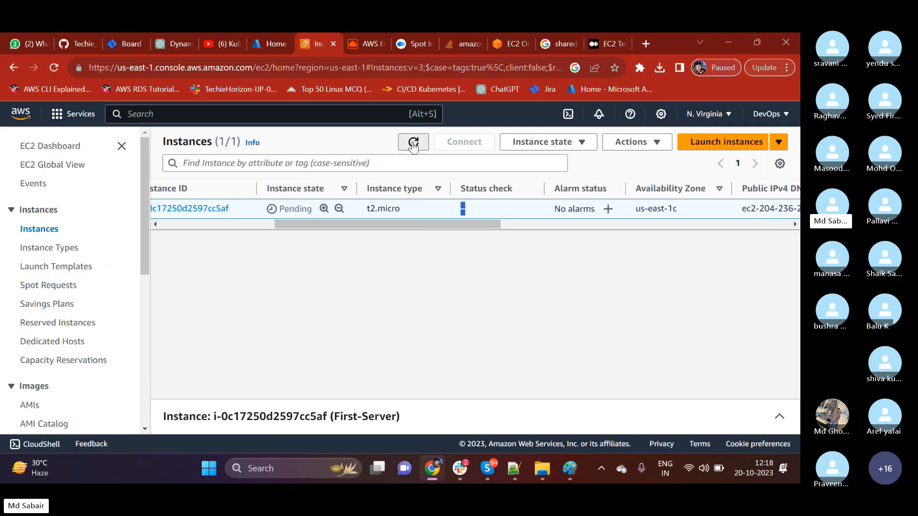
pyautogui.click(413, 142)
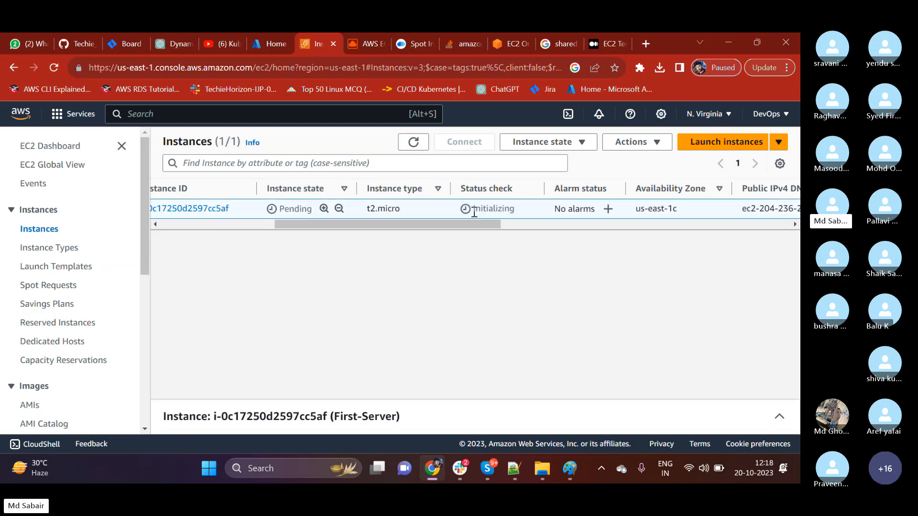
pyautogui.click(414, 142)
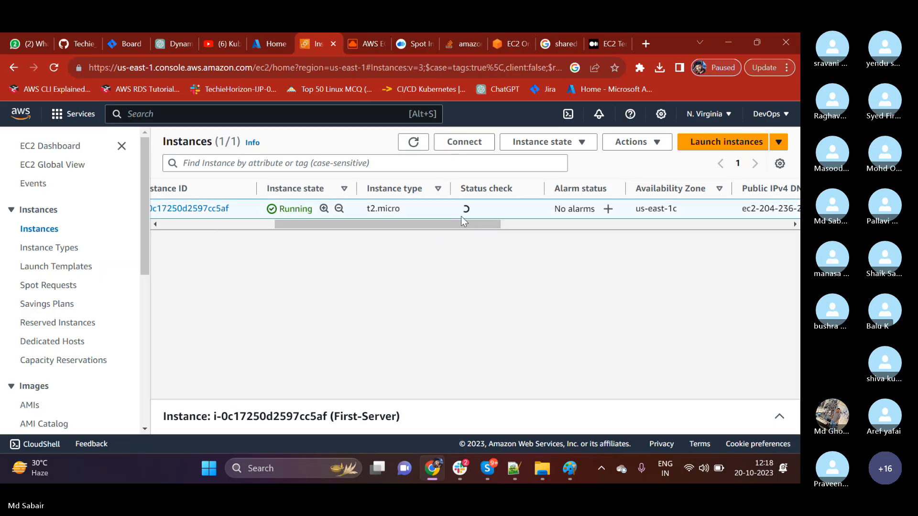
pyautogui.moveTo(460, 189); pyautogui.dragTo(506, 191)
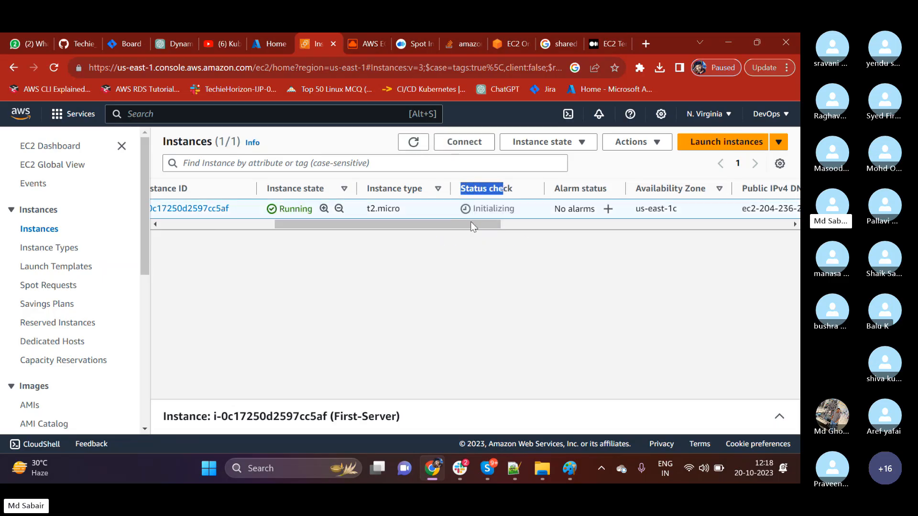
pyautogui.moveTo(463, 222); pyautogui.dragTo(520, 222)
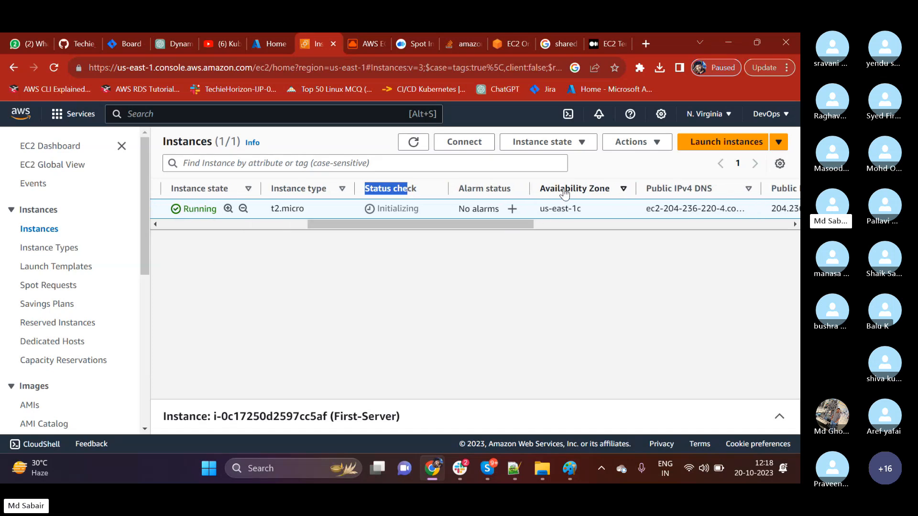
pyautogui.moveTo(540, 209); pyautogui.dragTo(583, 210)
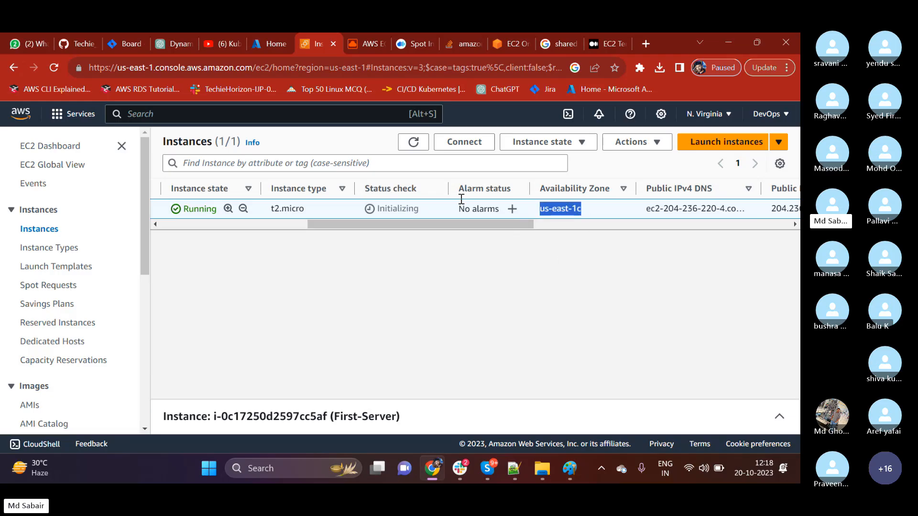
# Examine First-Server's availability zone, public IPv4 DNS, public IPv4 address, Elastic IP, IPv6 and monitoring columns in the instances list.
pyautogui.moveTo(506, 225); pyautogui.dragTo(559, 225)
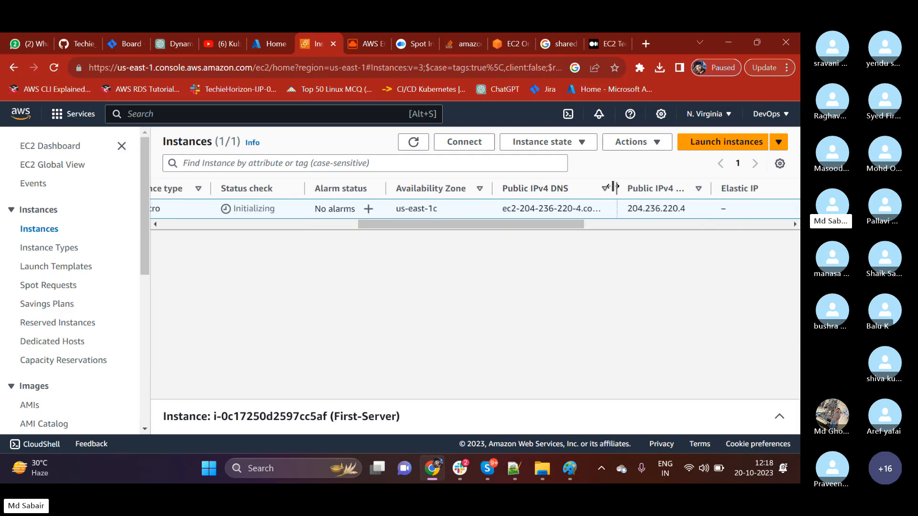
pyautogui.moveTo(613, 187); pyautogui.dragTo(611, 187)
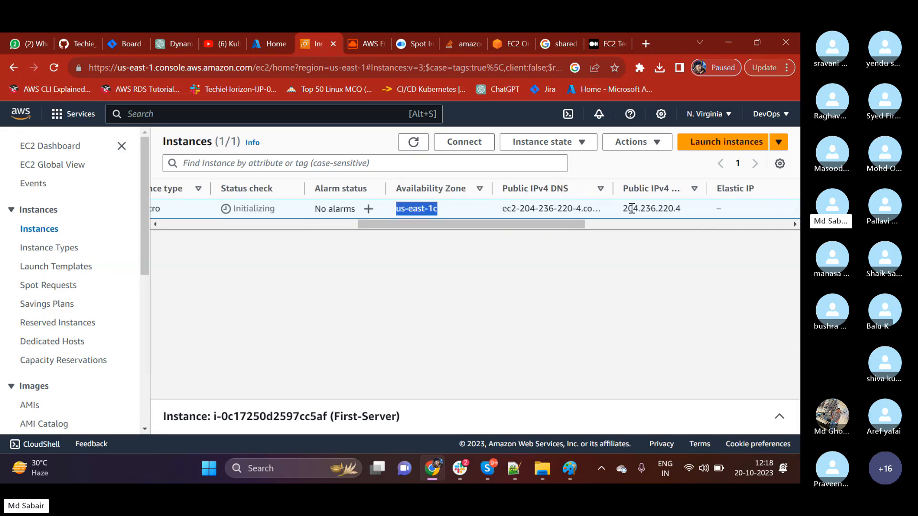
pyautogui.click(575, 220)
pyautogui.moveTo(559, 226); pyautogui.dragTo(621, 224)
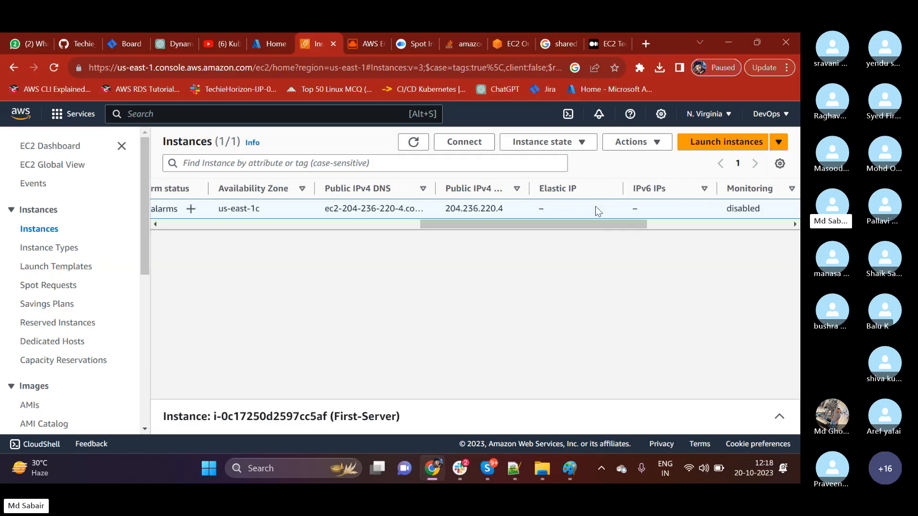
pyautogui.moveTo(540, 189); pyautogui.dragTo(556, 193)
pyautogui.doubleClick(541, 208)
pyautogui.moveTo(576, 223); pyautogui.dragTo(592, 225)
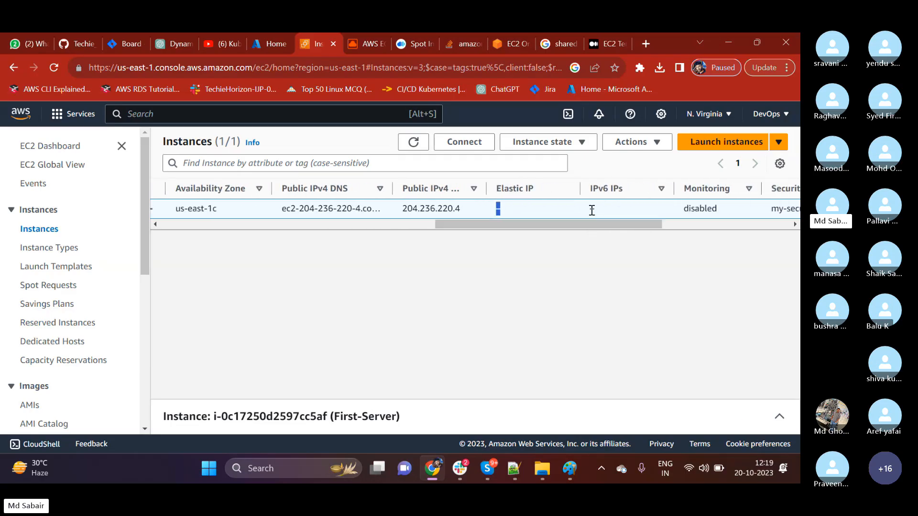
pyautogui.moveTo(592, 189); pyautogui.dragTo(618, 190)
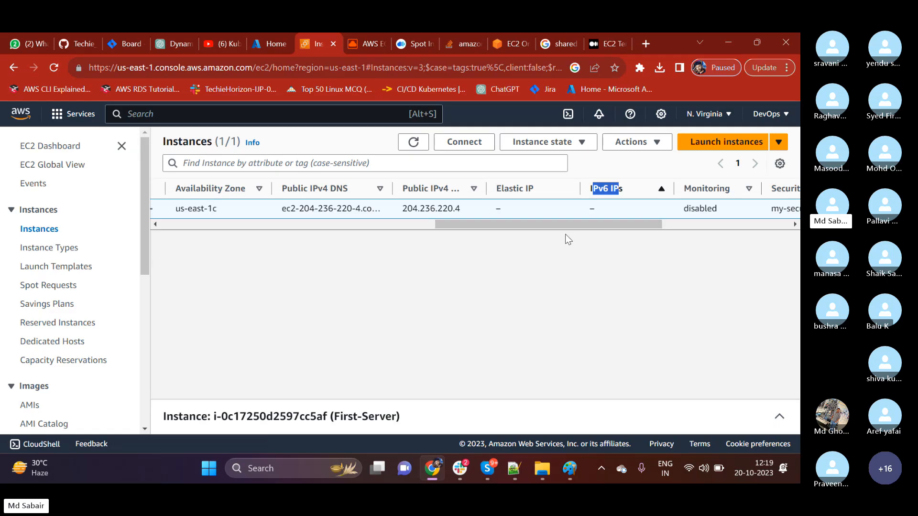
pyautogui.moveTo(568, 225); pyautogui.dragTo(642, 224)
pyautogui.moveTo(558, 209); pyautogui.dragTo(365, 225)
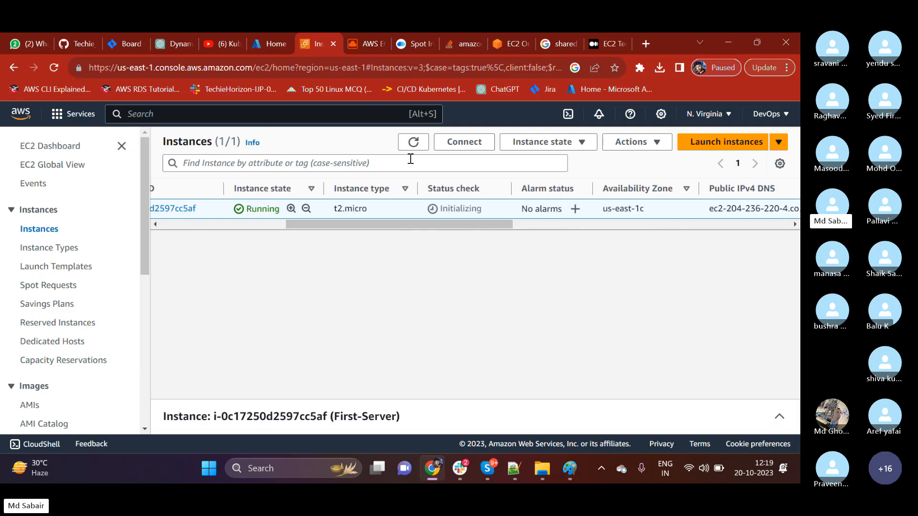
# Refresh the instances list twice and check First-Server's status check.
pyautogui.click(413, 142)
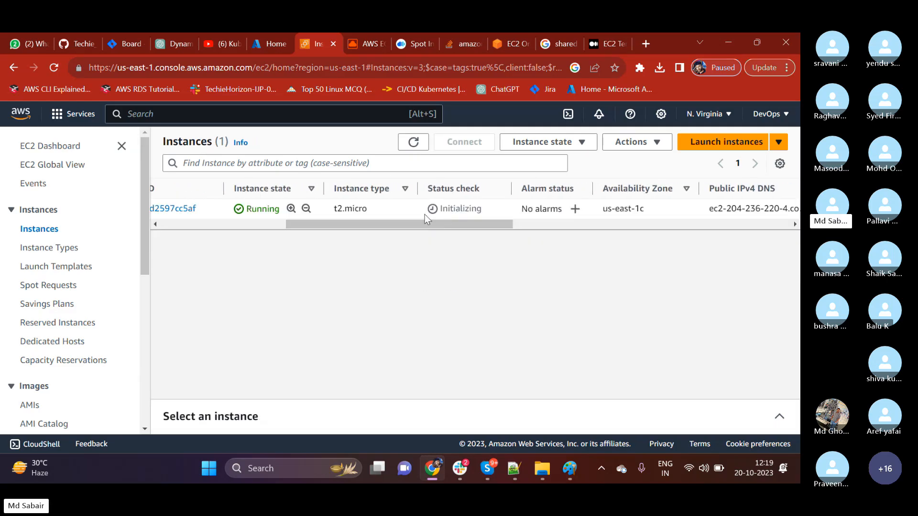
pyautogui.moveTo(439, 209); pyautogui.dragTo(482, 209)
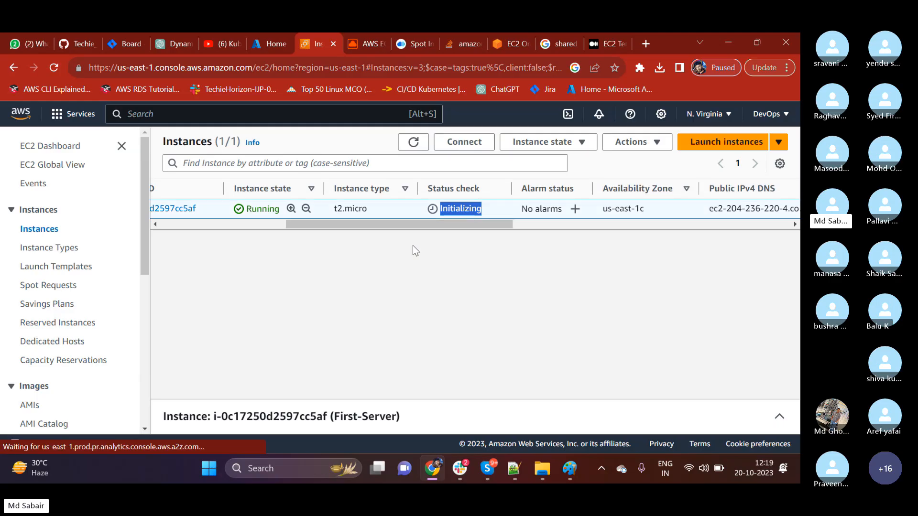
pyautogui.click(413, 143)
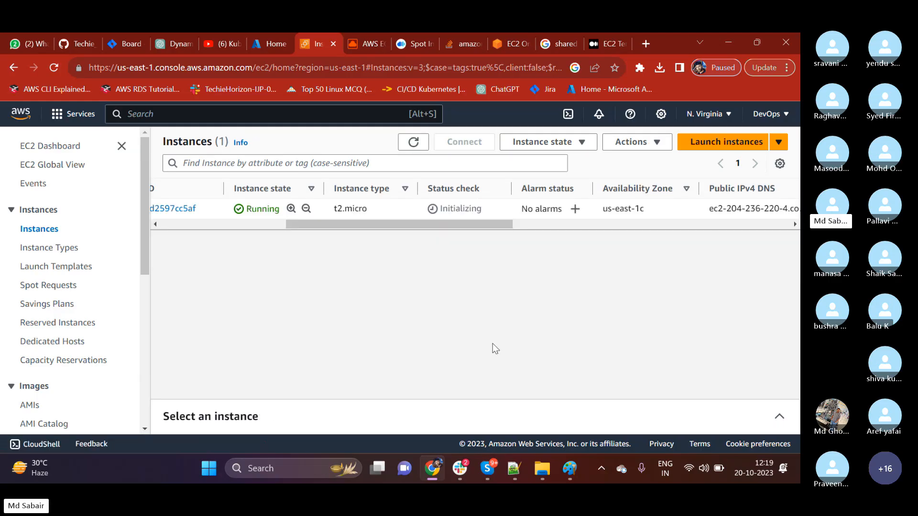
# Select First-Server, expand its details pane and review the instance summary, AMI, key pair, and host and placement information.
pyautogui.moveTo(340, 226); pyautogui.dragTo(170, 234)
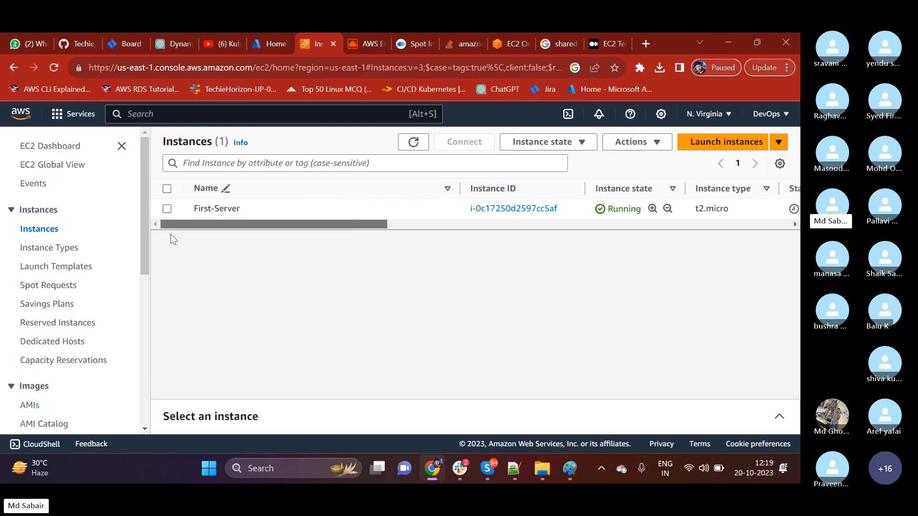
pyautogui.click(167, 209)
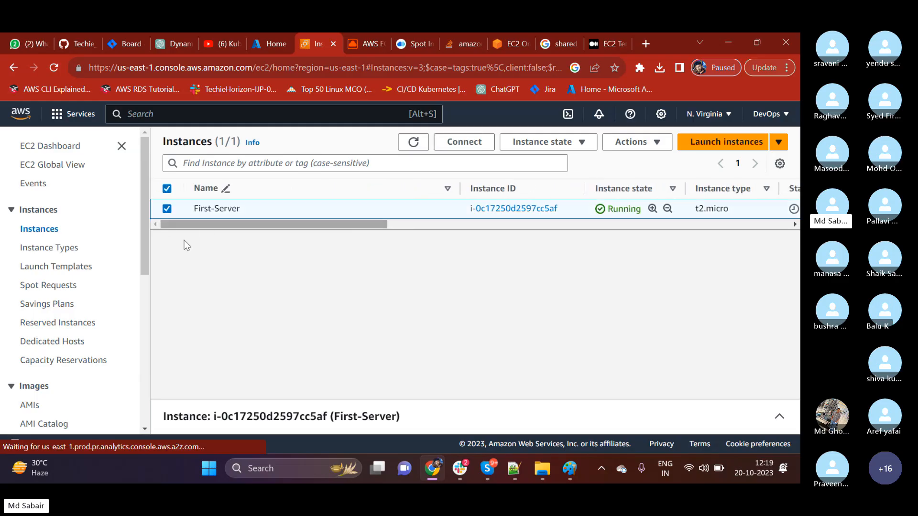
pyautogui.click(780, 420)
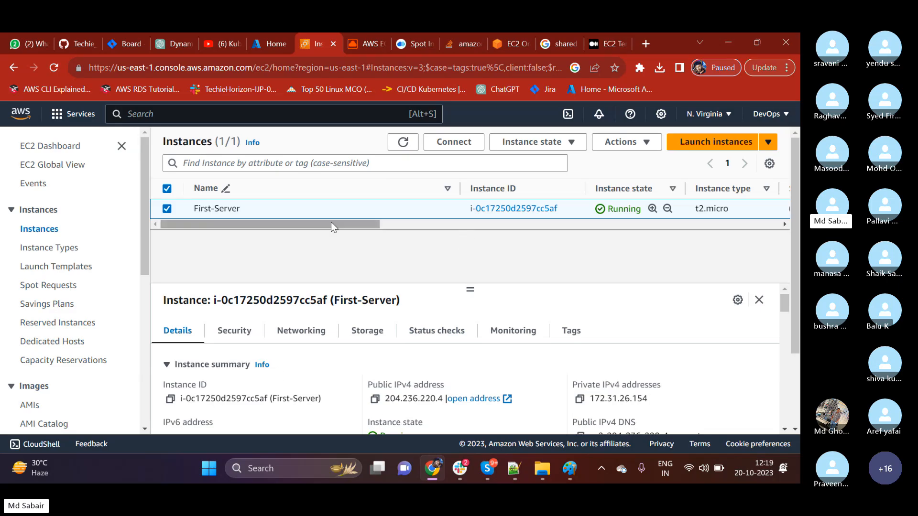
pyautogui.moveTo(359, 225)
pyautogui.mouseDown()
pyautogui.moveTo(603, 223)
pyautogui.moveTo(356, 225)
pyautogui.mouseUp()
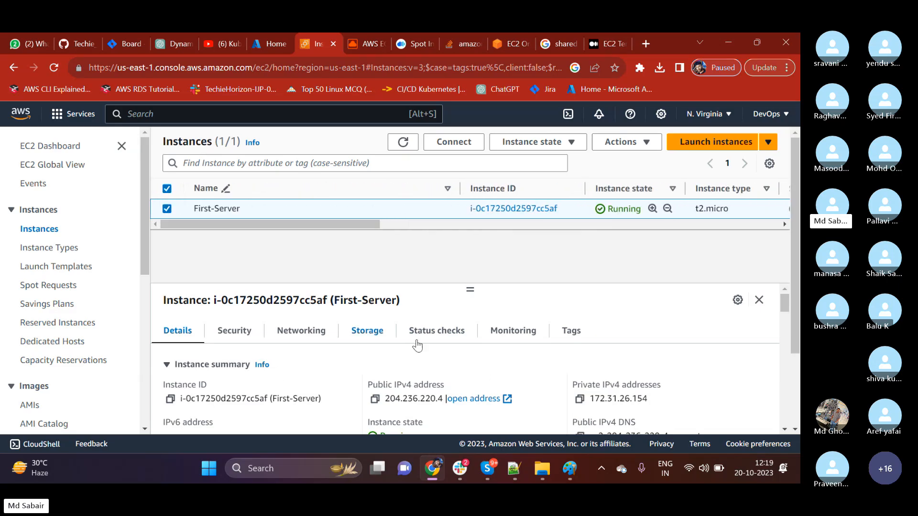
pyautogui.scroll(-1, 515, 374)
pyautogui.scroll(-5, 502, 366)
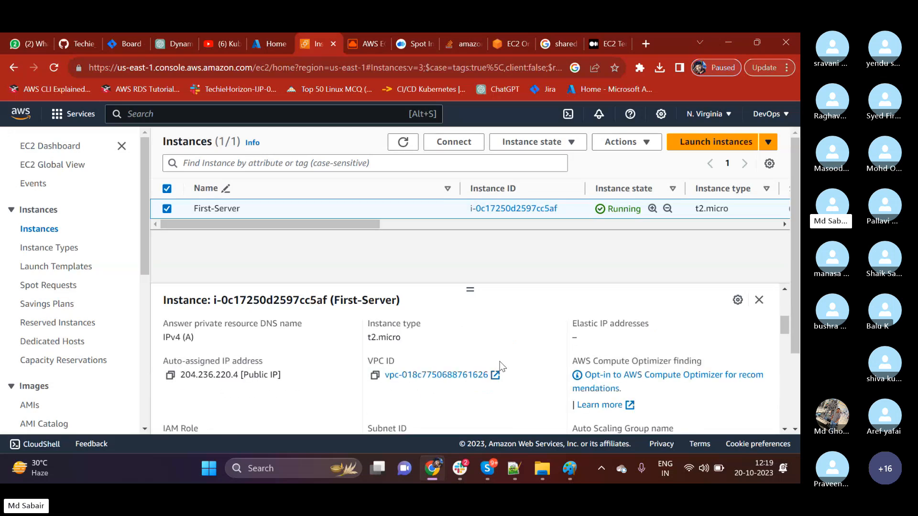
pyautogui.scroll(-4, 503, 366)
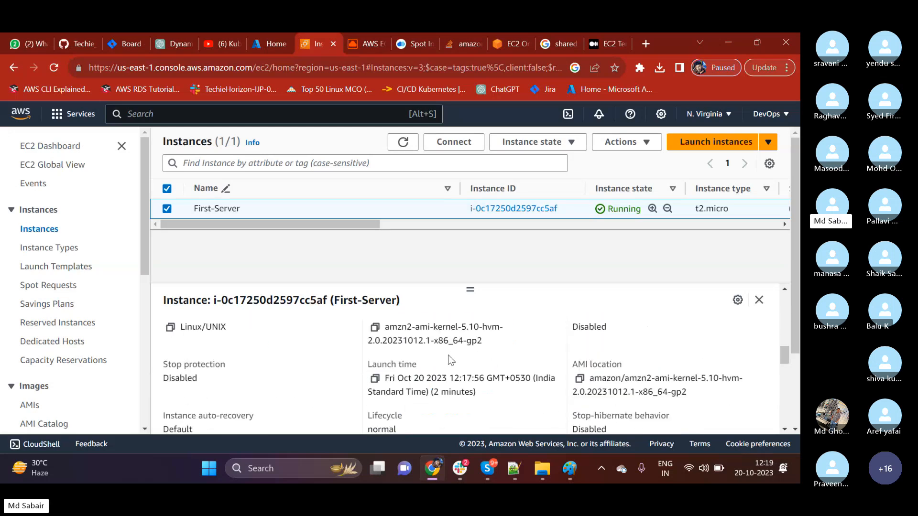
pyautogui.scroll(2, 450, 355)
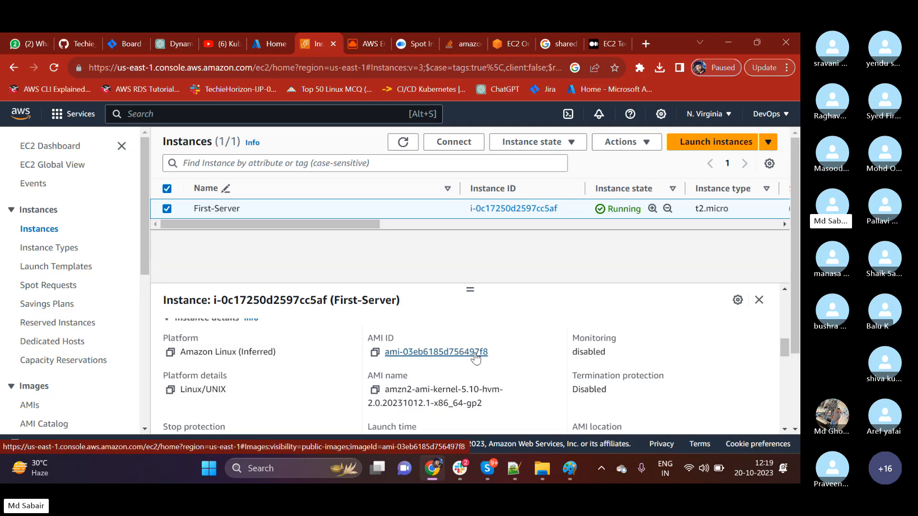
pyautogui.scroll(-3, 481, 366)
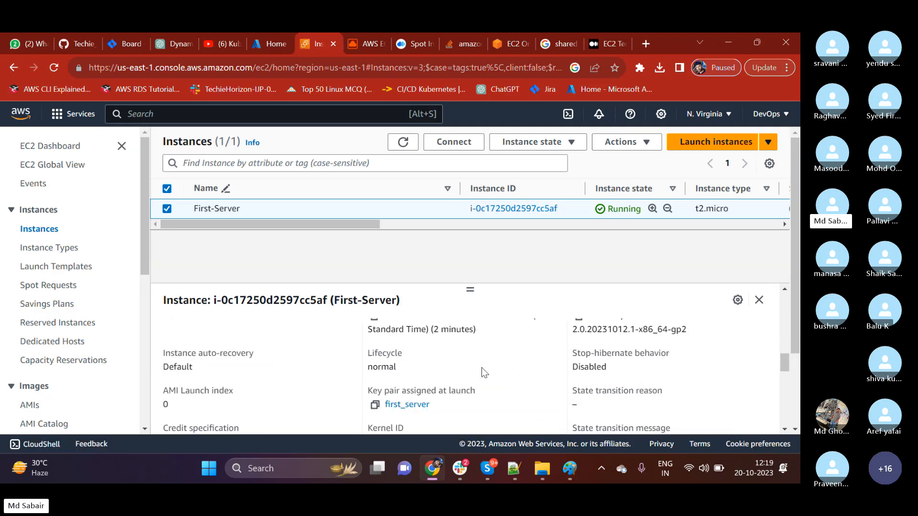
pyautogui.scroll(-3, 483, 372)
pyautogui.scroll(-4, 484, 372)
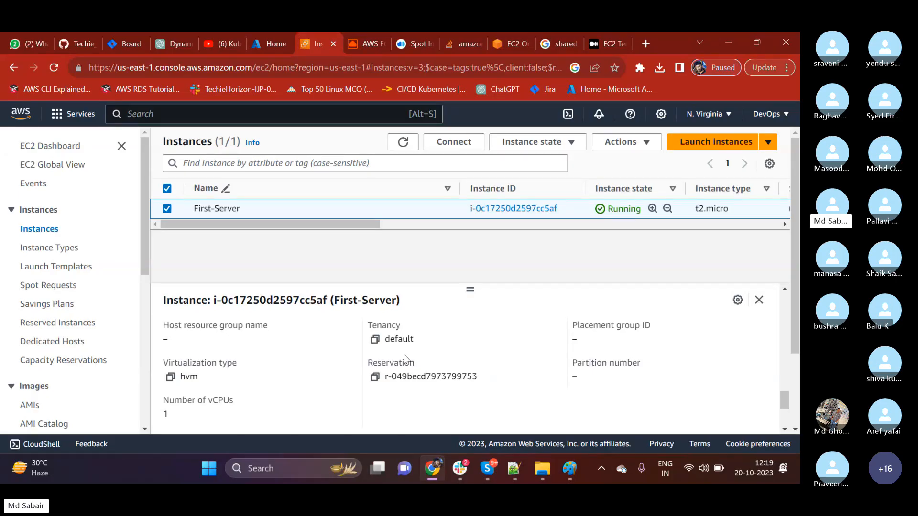
pyautogui.scroll(4, 403, 340)
pyautogui.scroll(5, 402, 341)
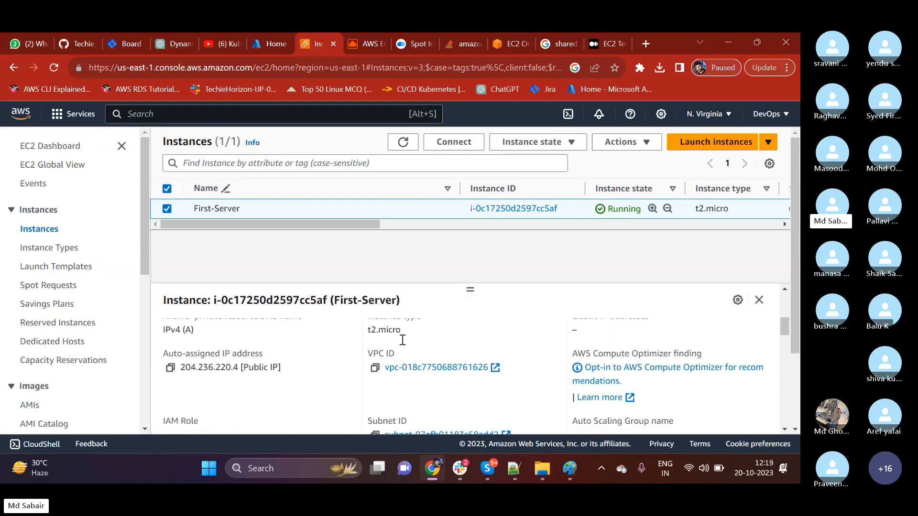
# Reload the instances list and examine the status check column for First-Server again.
pyautogui.click(411, 144)
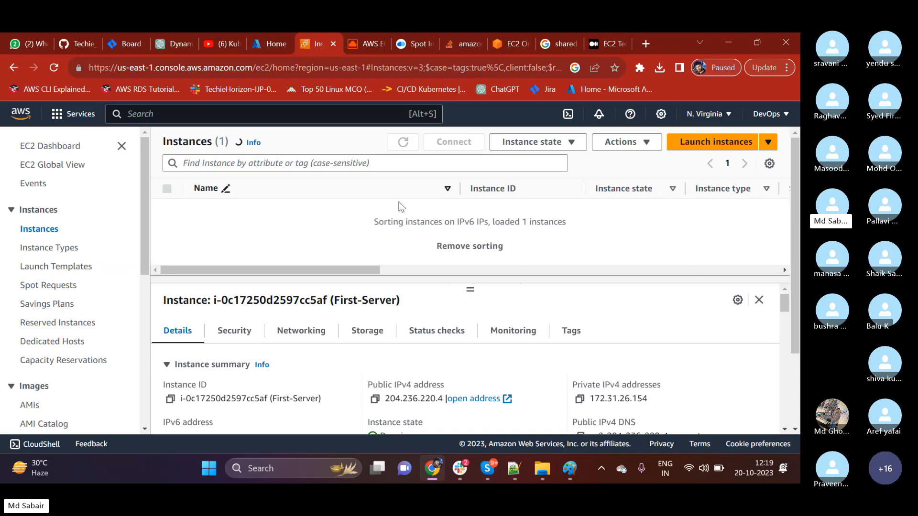
pyautogui.moveTo(326, 230); pyautogui.dragTo(420, 228)
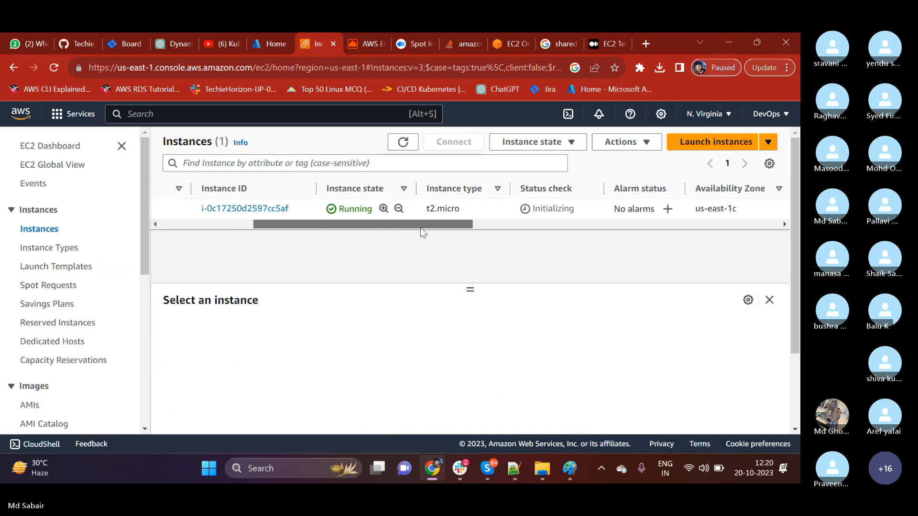
pyautogui.click(407, 151)
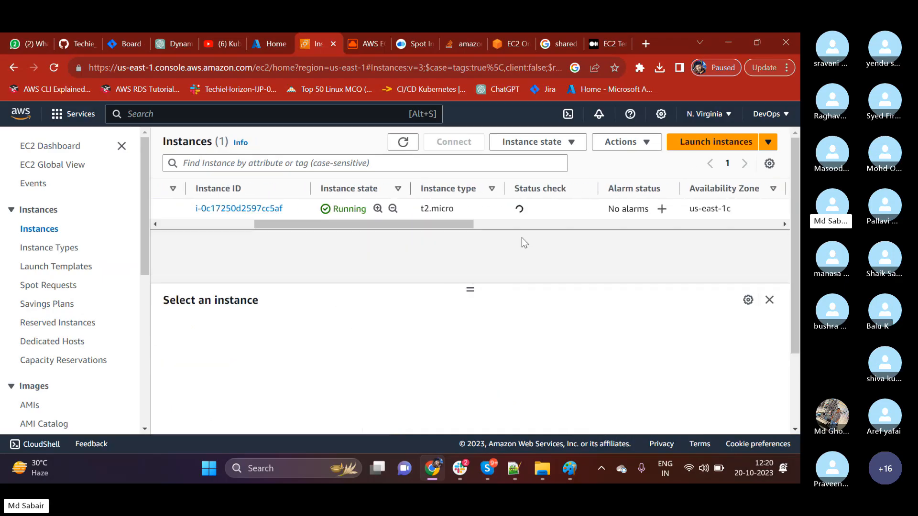
pyautogui.moveTo(526, 211); pyautogui.dragTo(554, 289)
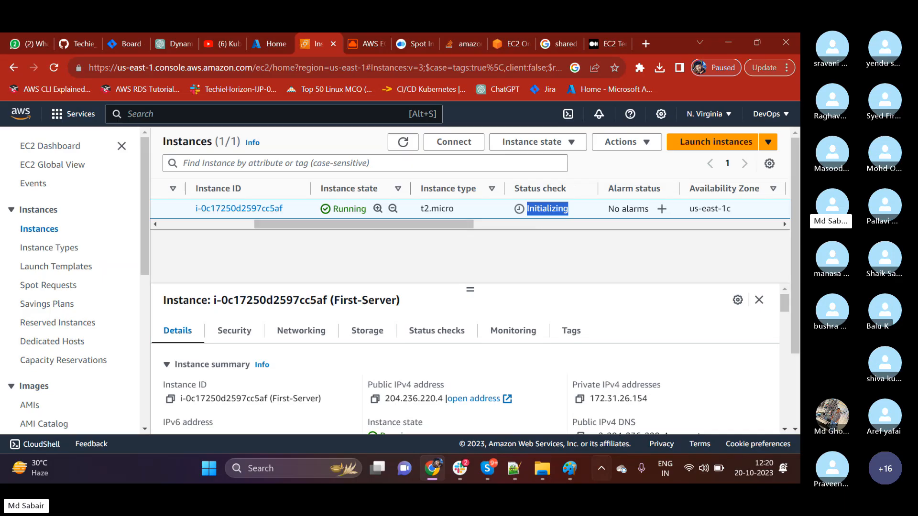
# View the EC2 server diagram in Paint and the instance state actions offered for First-Server in the AWS console.
pyautogui.click(566, 472)
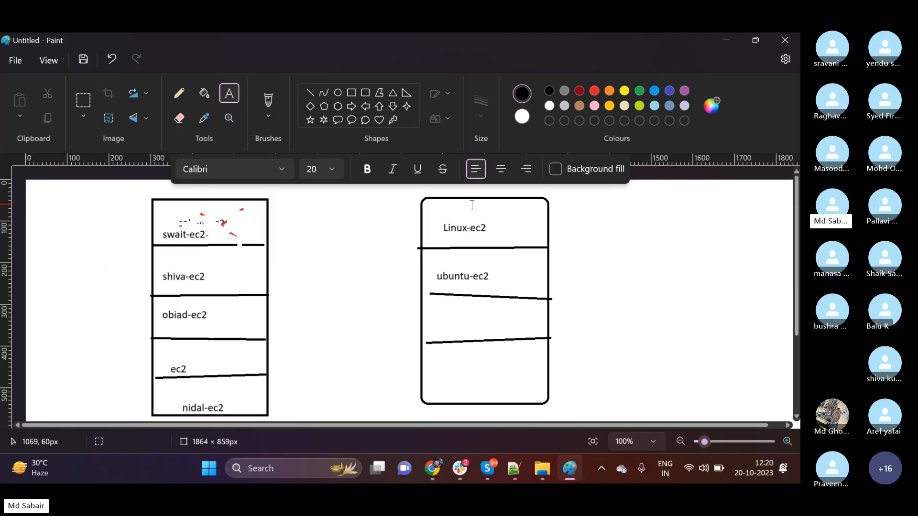
pyautogui.click(719, 41)
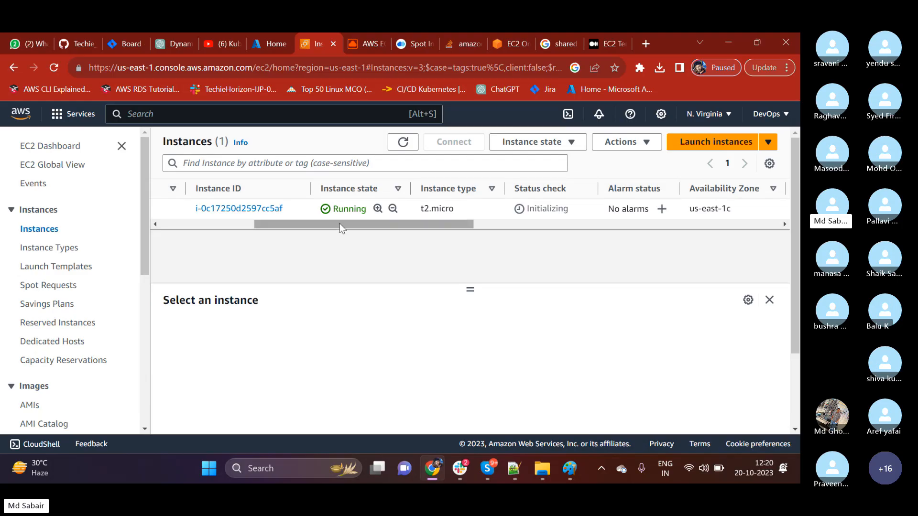
pyautogui.moveTo(340, 223); pyautogui.dragTo(170, 236)
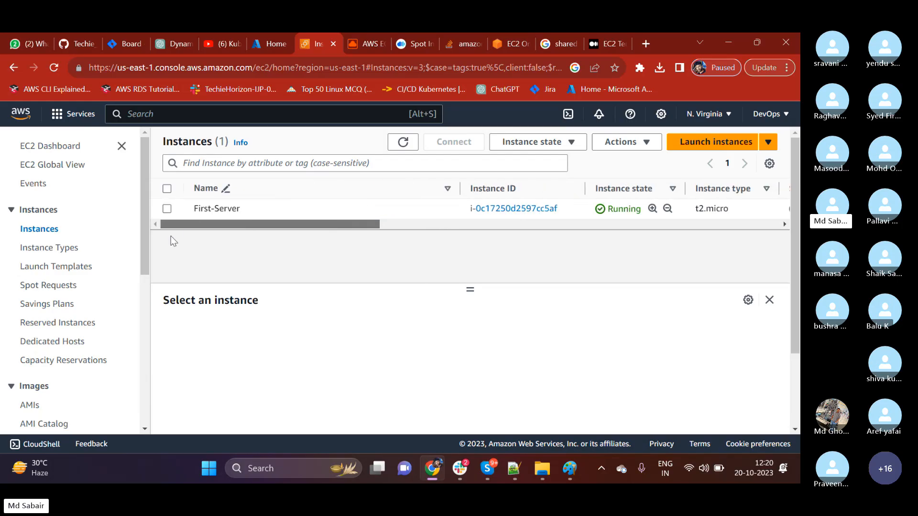
pyautogui.click(167, 209)
pyautogui.click(528, 145)
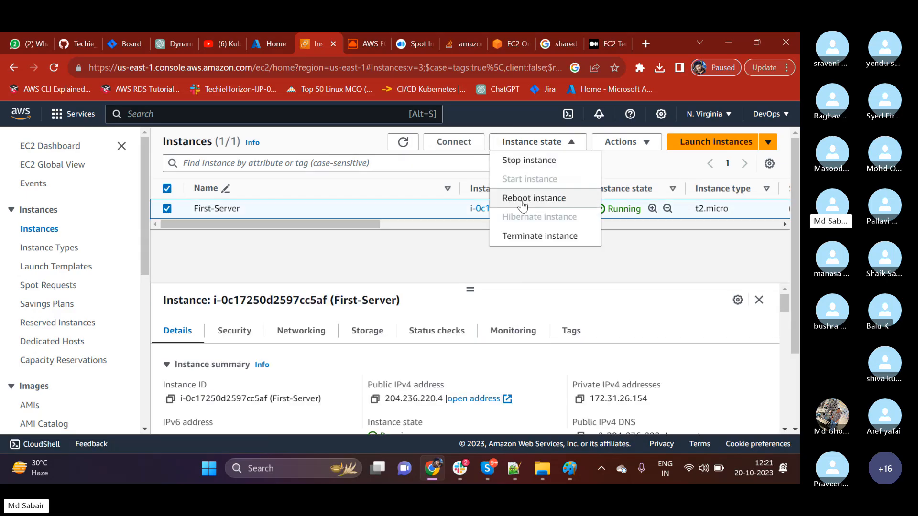
pyautogui.hotkey('alt', 'Tab')
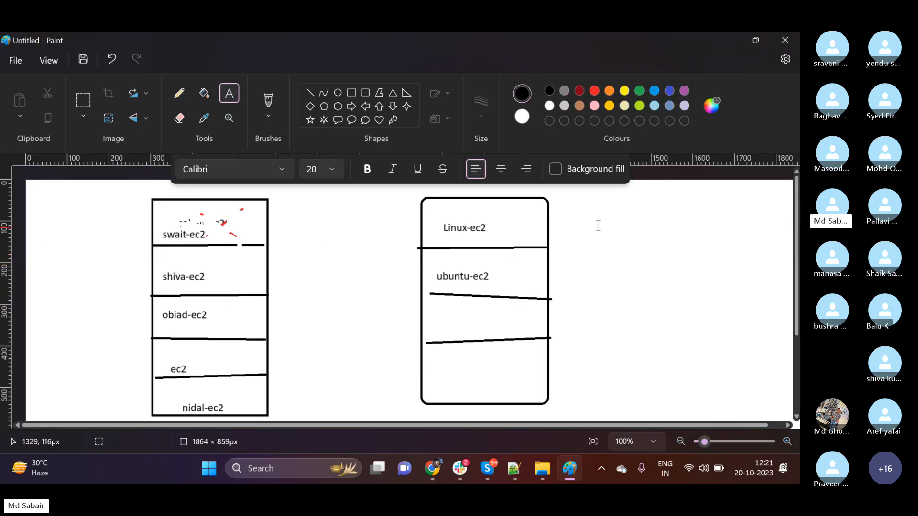
pyautogui.click(727, 39)
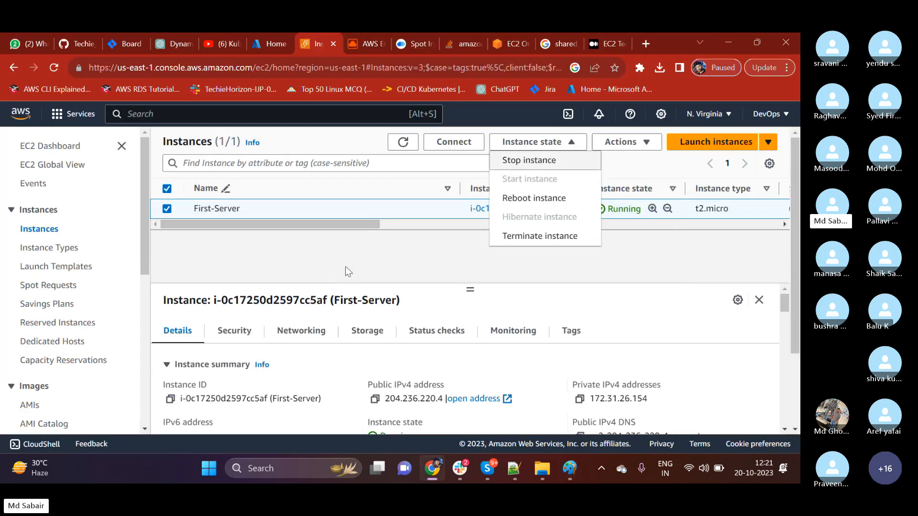
pyautogui.click(397, 237)
# Update the instances list once more, recheck First-Server's status check and leave the instance selected.
pyautogui.click(404, 142)
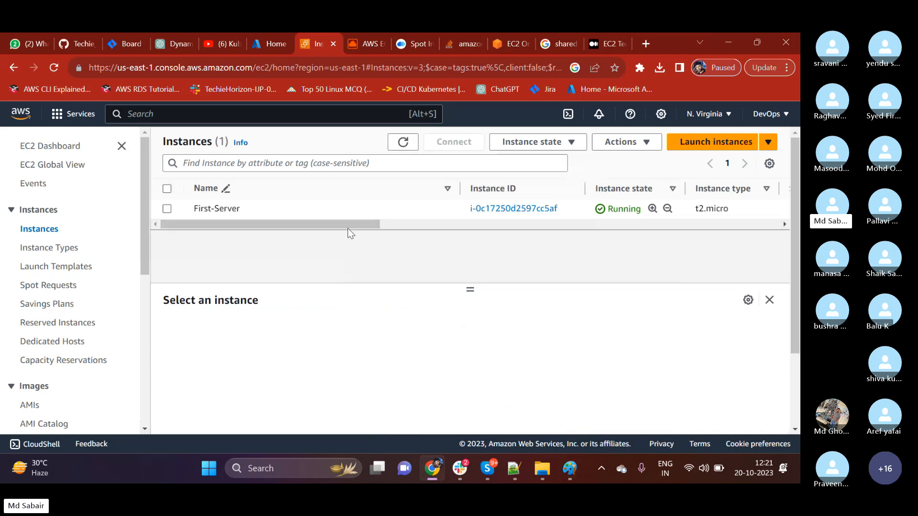
pyautogui.moveTo(348, 228); pyautogui.dragTo(527, 222)
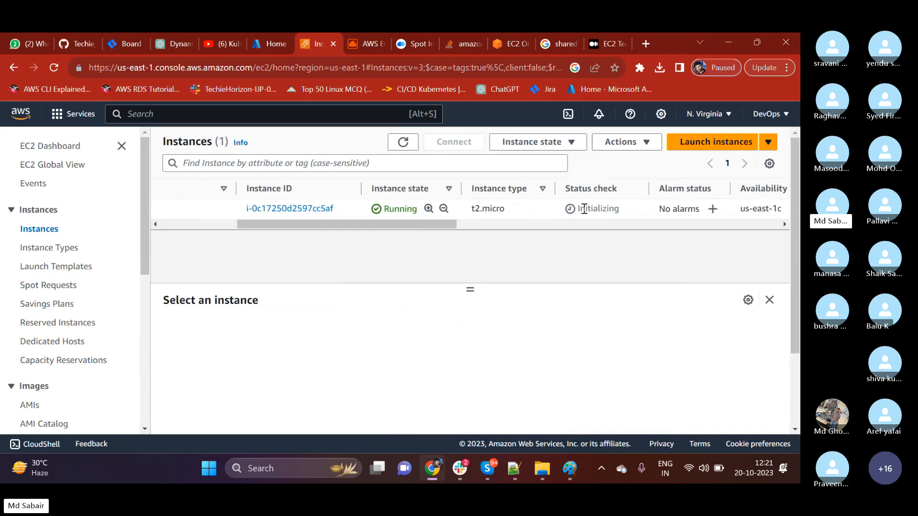
pyautogui.moveTo(585, 209); pyautogui.dragTo(609, 209)
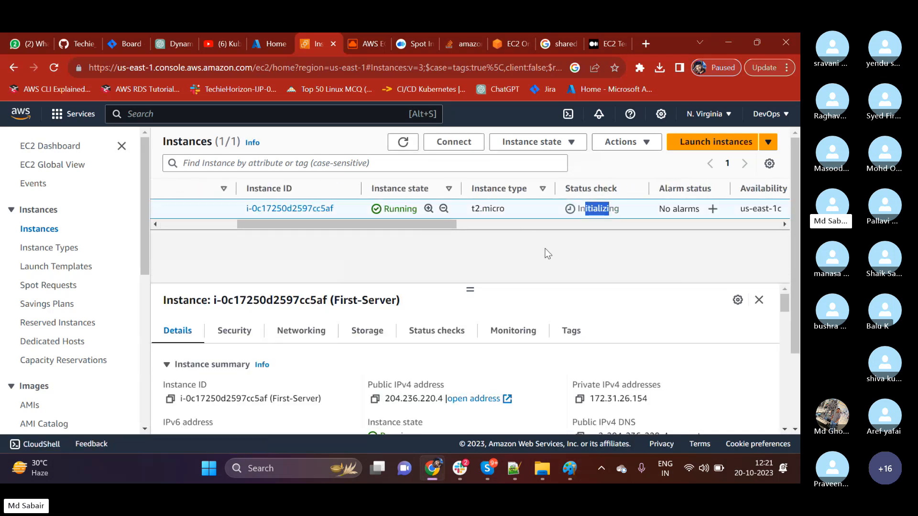
pyautogui.moveTo(421, 225); pyautogui.dragTo(222, 257)
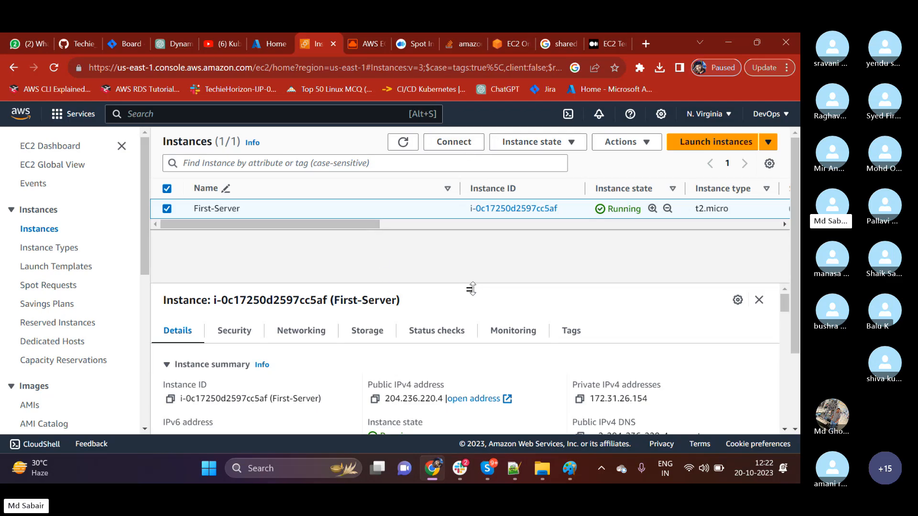
# Minimize the open windows to show the desktop.
pyautogui.click(728, 41)
pyautogui.click(727, 39)
pyautogui.rightClick(439, 216)
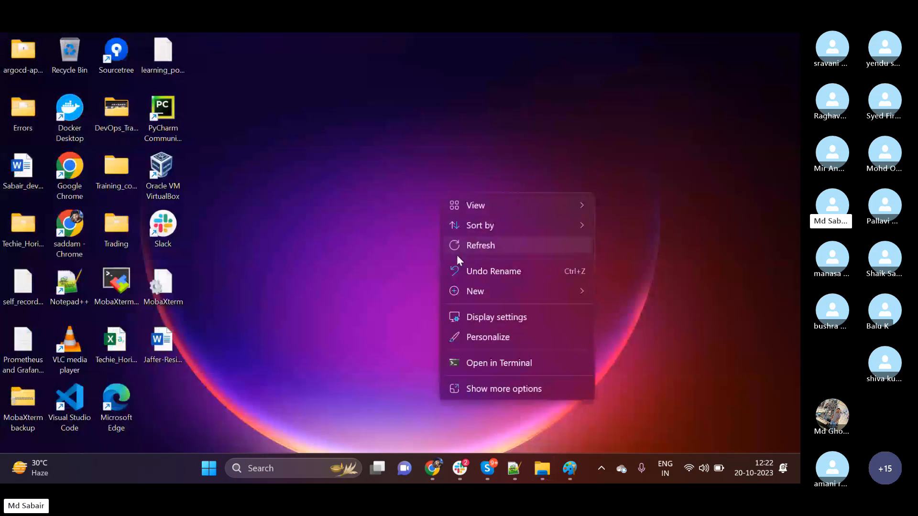
pyautogui.click(436, 413)
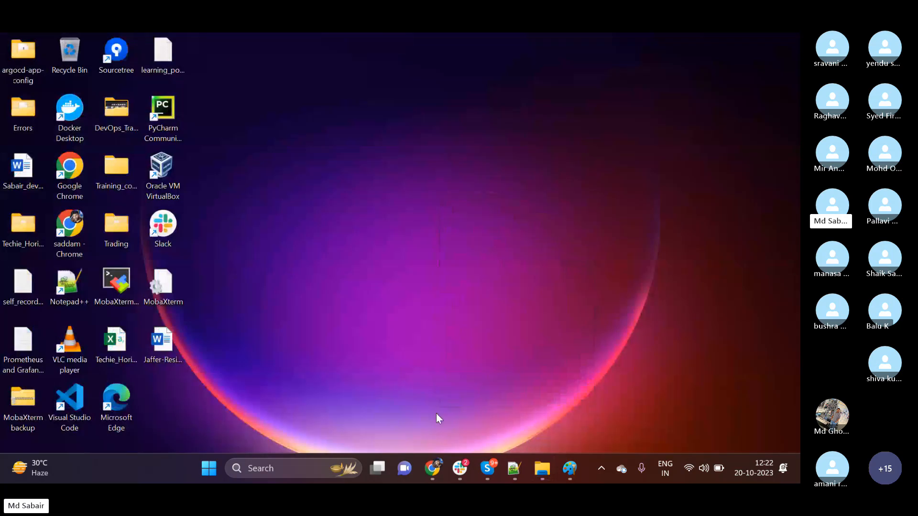
# Switch to the Downloads folder in File Explorer, which holds the first_server key, and launch Git Bash there.
pyautogui.click(540, 468)
pyautogui.click(530, 363)
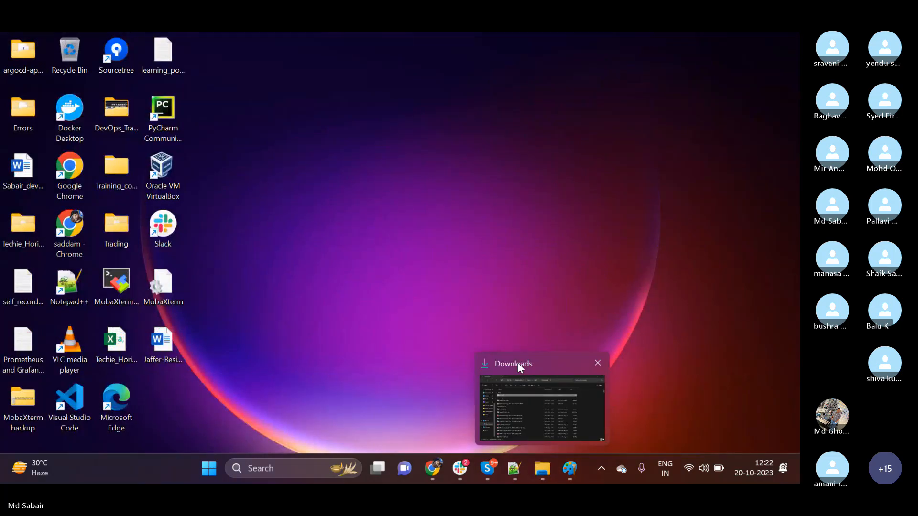
pyautogui.click(510, 395)
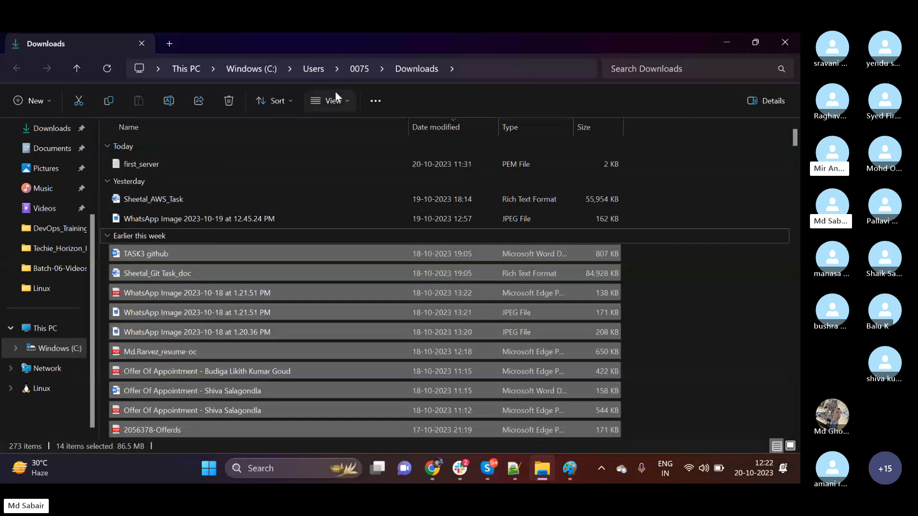
pyautogui.click(188, 163)
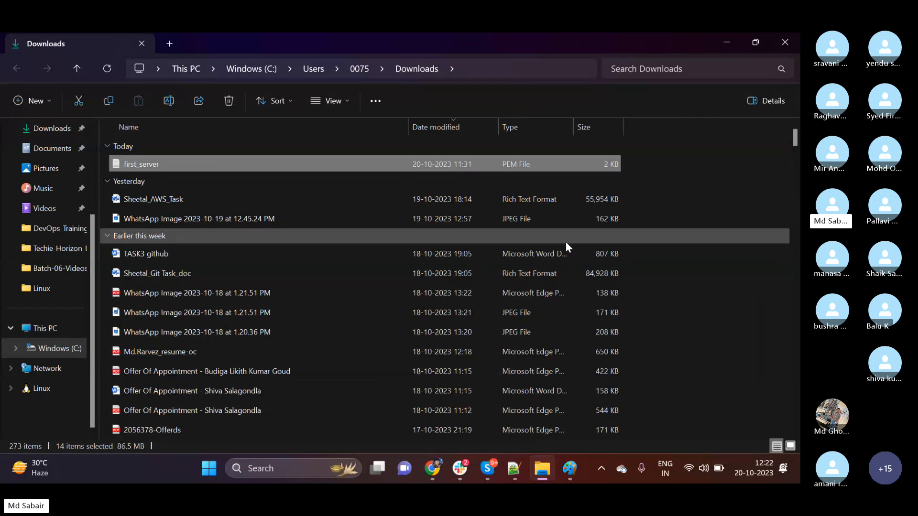
pyautogui.rightClick(727, 218)
pyautogui.click(679, 385)
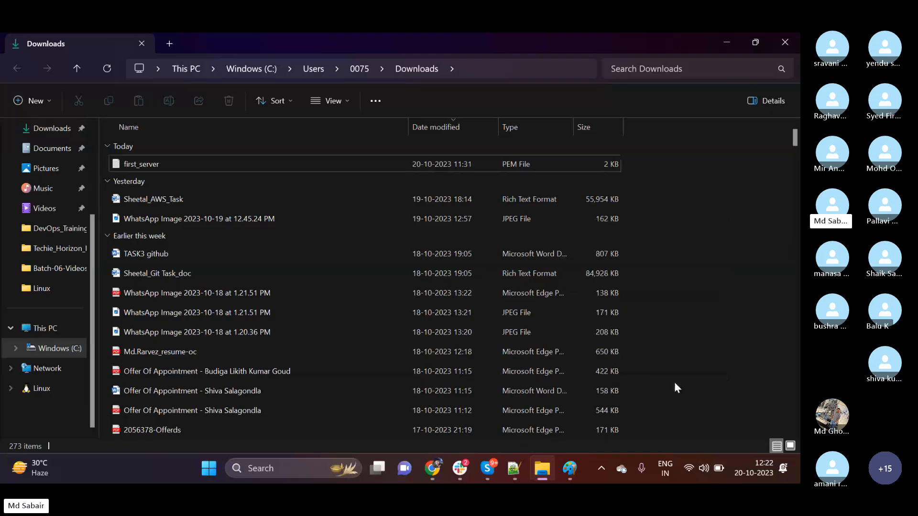
pyautogui.click(698, 374)
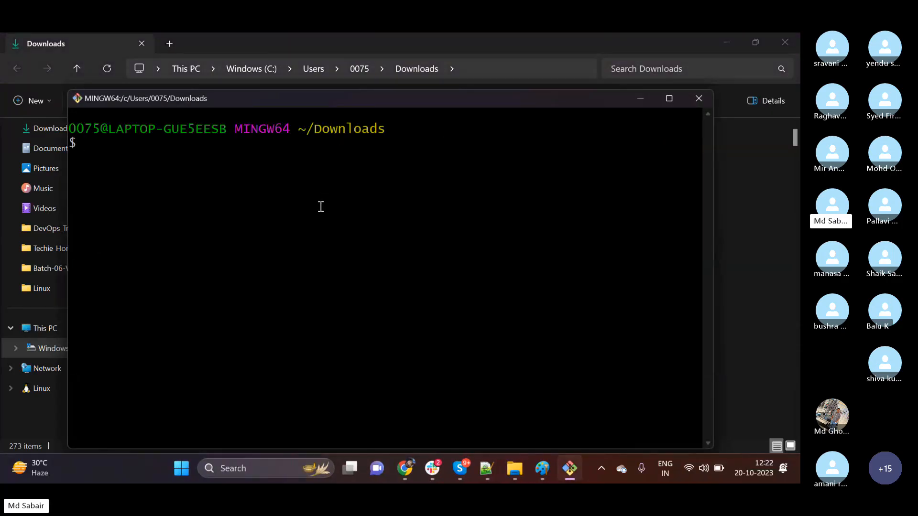
# Begin an SSH command with the key file first_server.pem and the login ec2-user@, leaving the host blank.
pyautogui.write('ssh -i fir')
pyautogui.press('Tab')
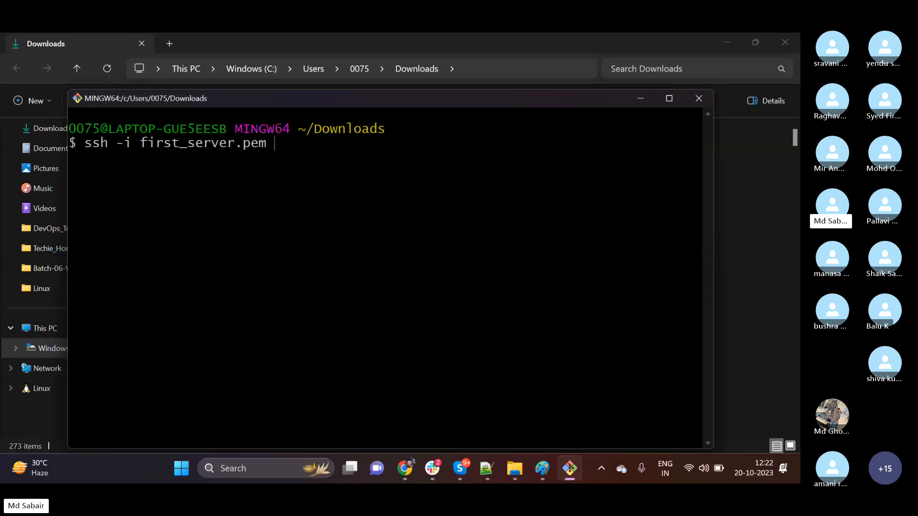
pyautogui.write('ec2-user@')
# Copy First-Server's public IPv4 address from the AWS console and append it to the SSH command in Git Bash.
pyautogui.click(406, 470)
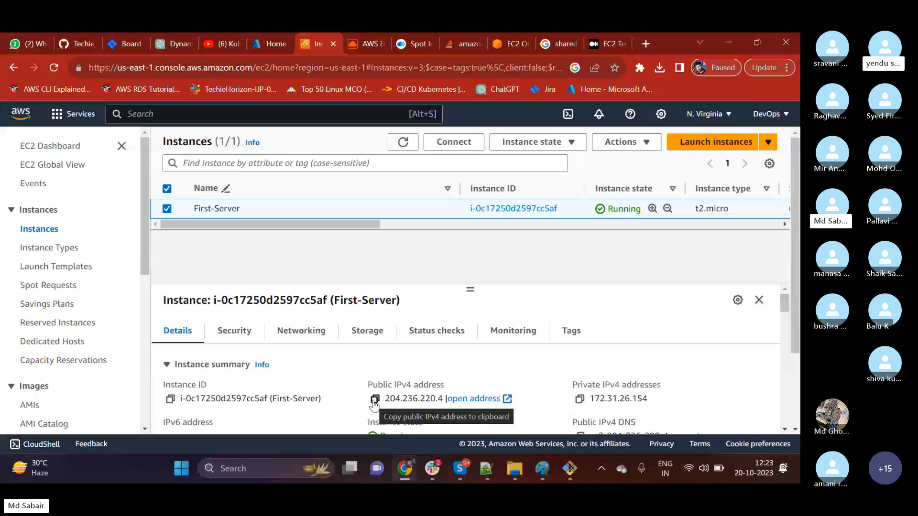
pyautogui.click(375, 400)
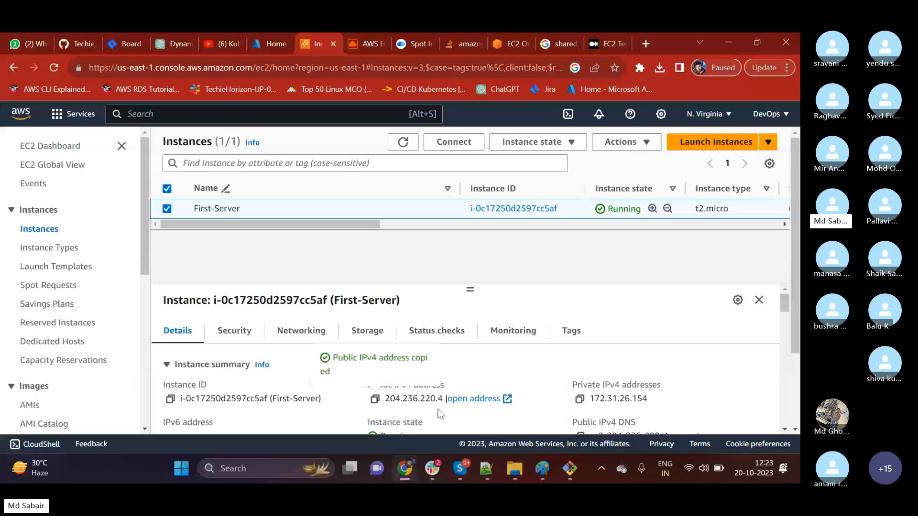
pyautogui.click(569, 468)
pyautogui.rightClick(355, 230)
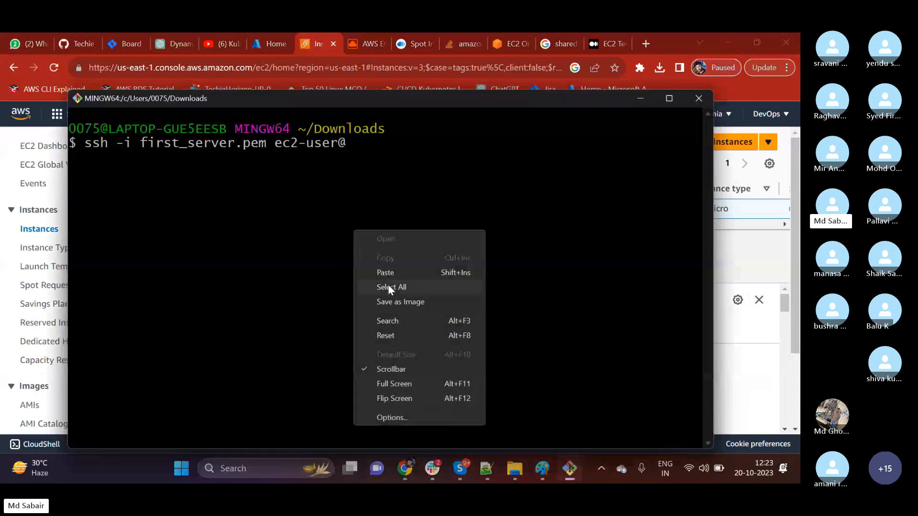
pyautogui.click(391, 277)
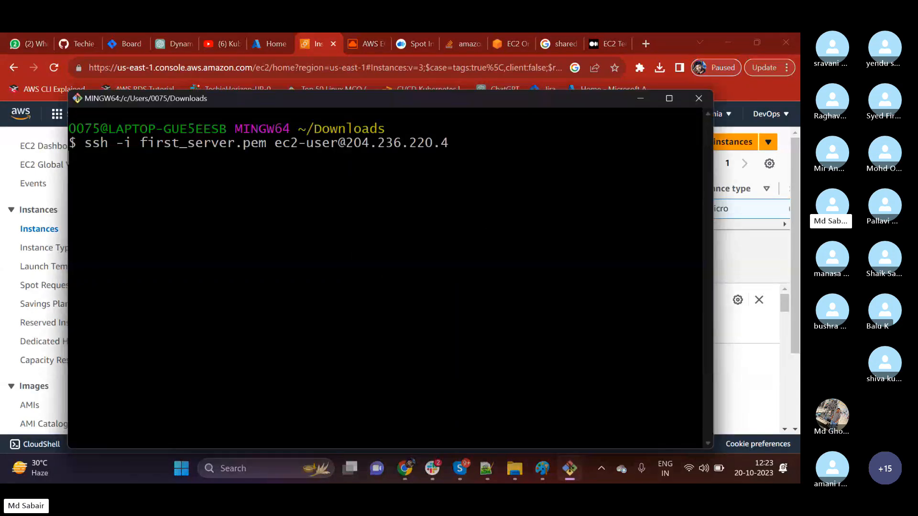
# Run the SSH command, answer yes to continue connecting, and maximize the terminal window.
pyautogui.press('Return')
pyautogui.write('yes')
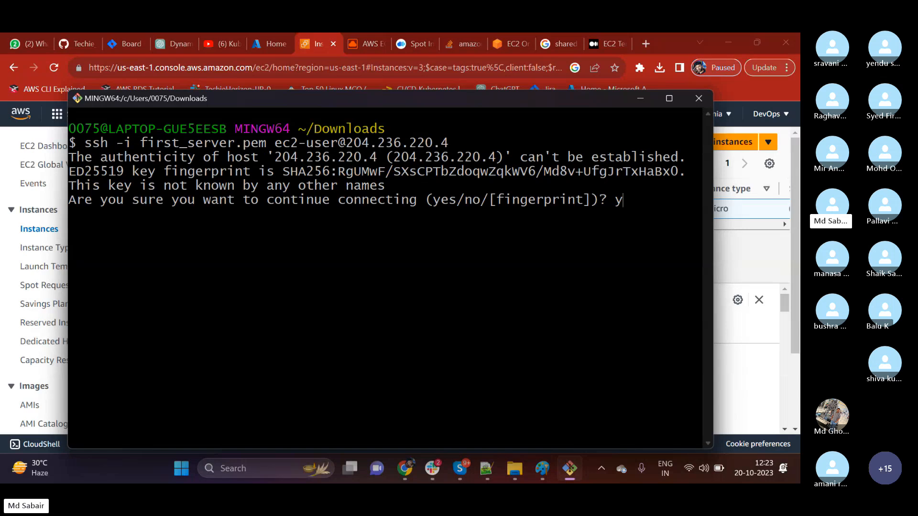
pyautogui.press('Return')
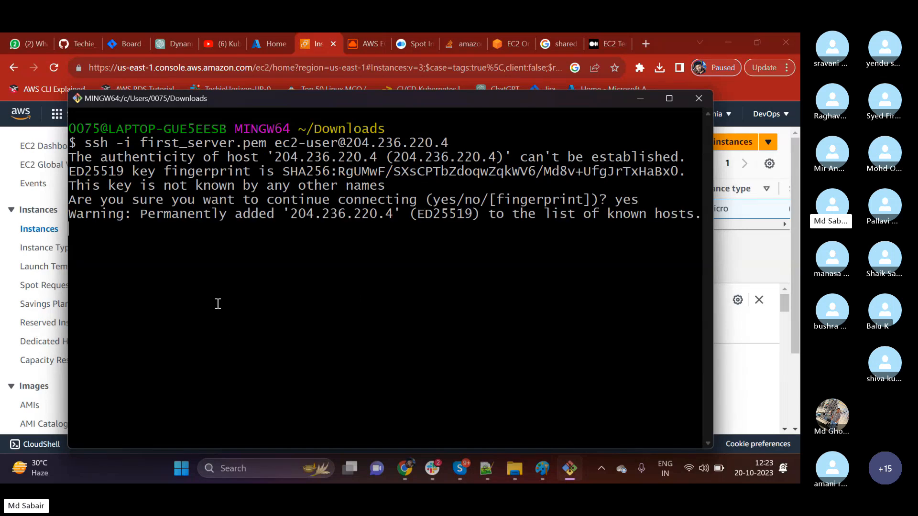
pyautogui.click(669, 98)
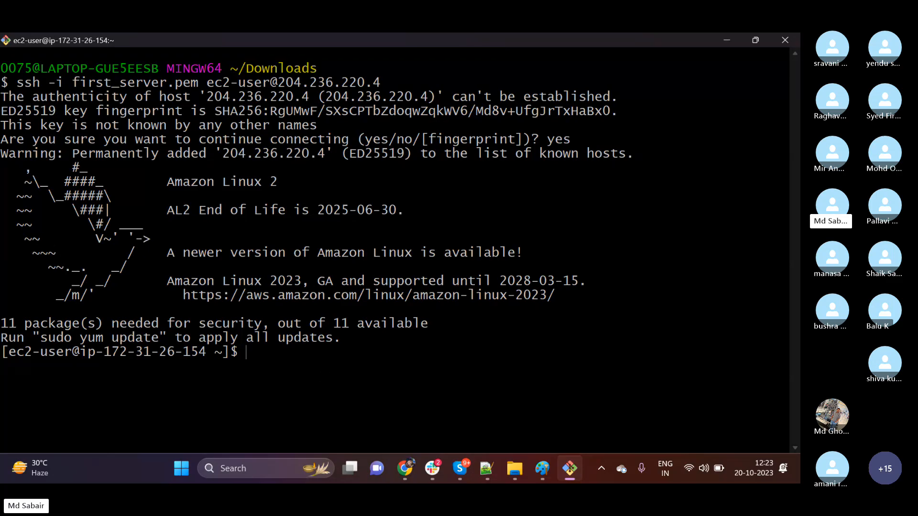
# Check the web server on the instance with sudo systemctl status httpd and highlight its active state.
pyautogui.write('sys')
pyautogui.press('BackSpace')
pyautogui.press('BackSpace')
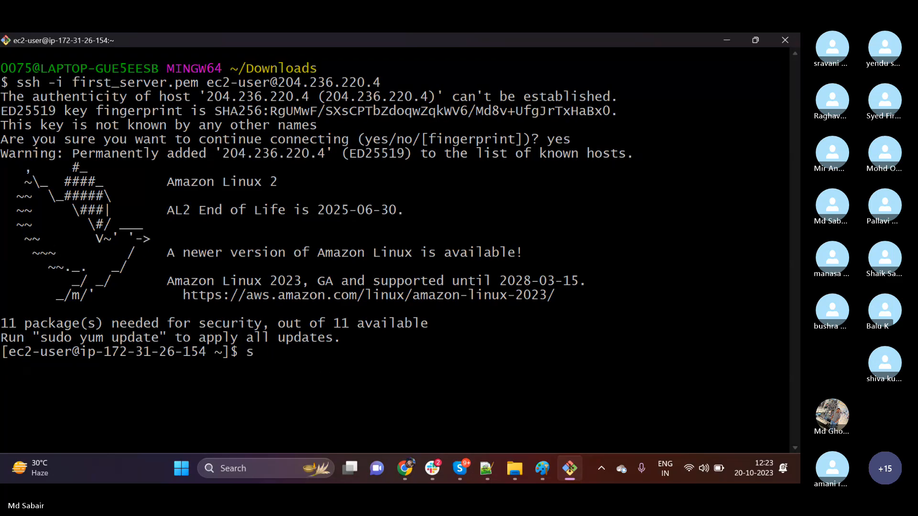
pyautogui.write('udo system')
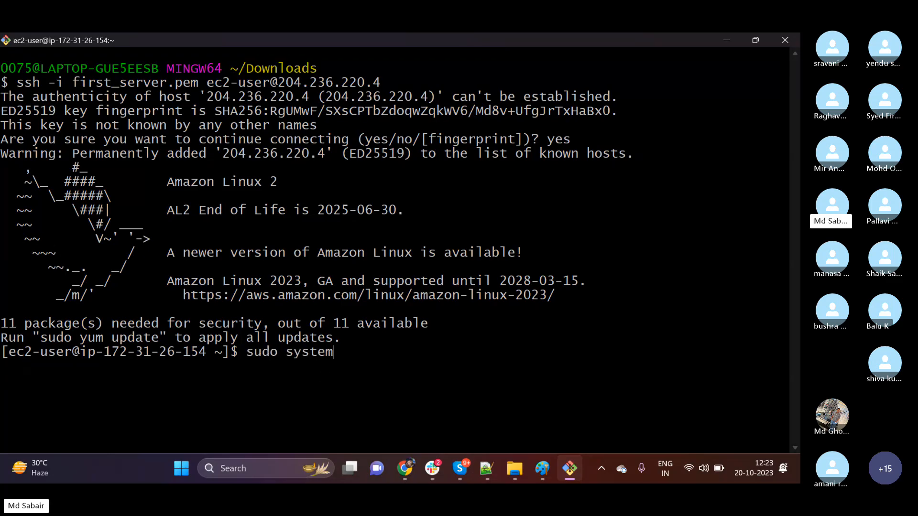
pyautogui.write('ctl status httpd')
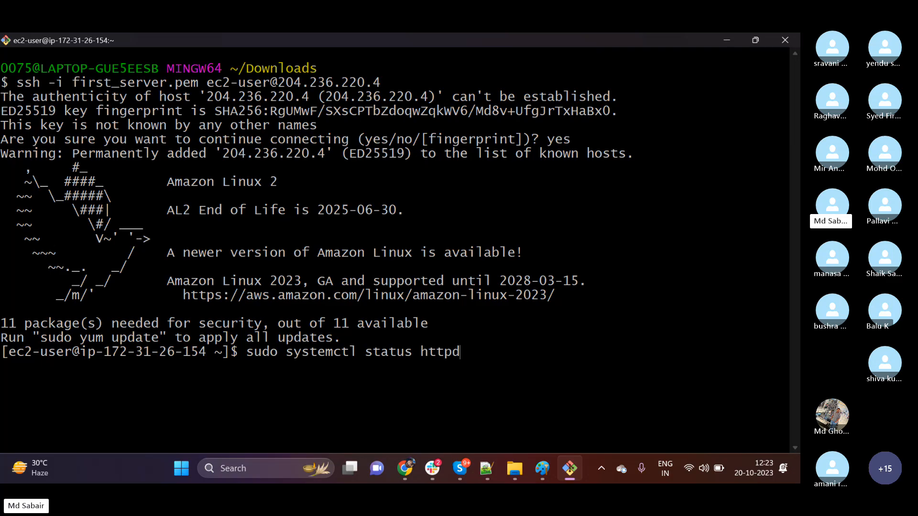
pyautogui.press('Return')
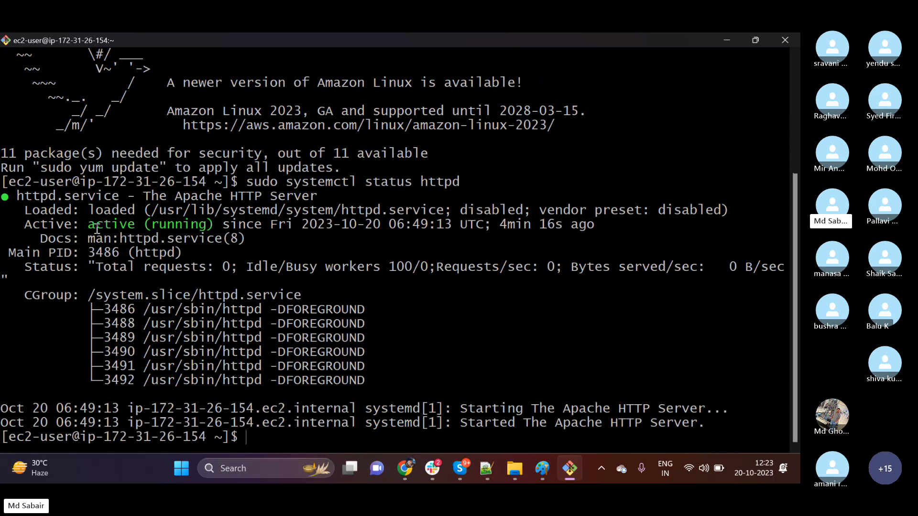
pyautogui.moveTo(95, 224); pyautogui.dragTo(202, 224)
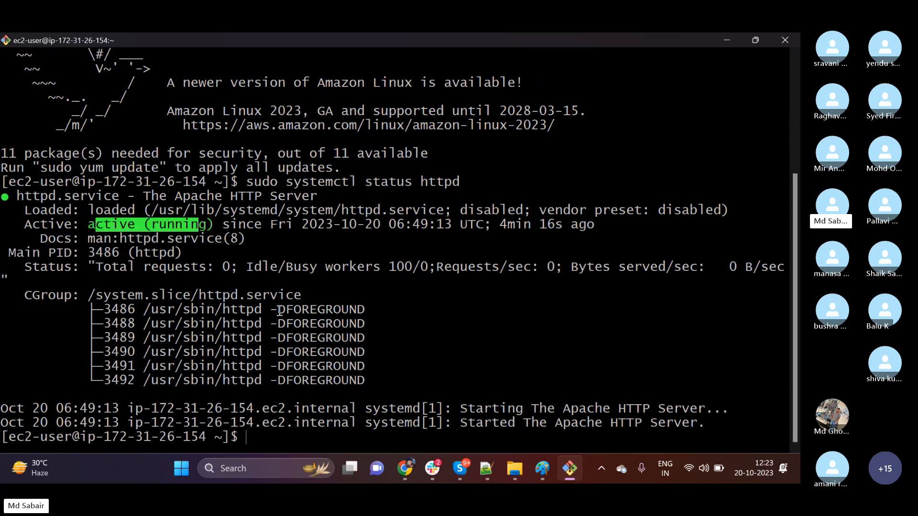
# Go to /var/www/html/, list its files, print index.html and highlight the page text.
pyautogui.write('cd /va')
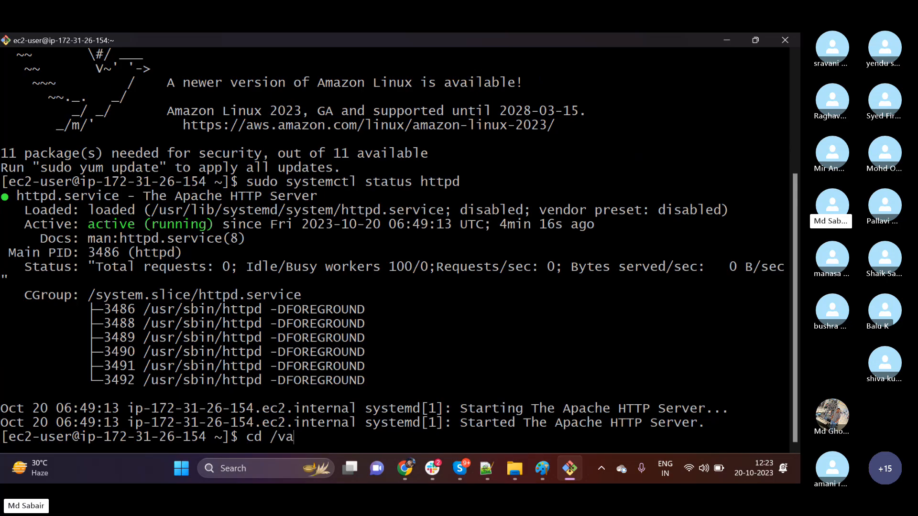
pyautogui.write('r/www/html/')
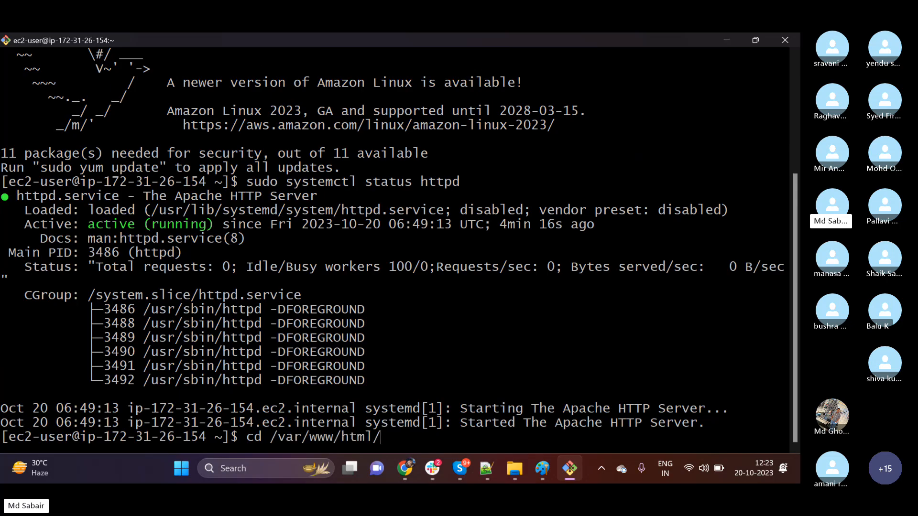
pyautogui.press('Return')
pyautogui.write('ls')
pyautogui.press('Return')
pyautogui.write('cat index.html')
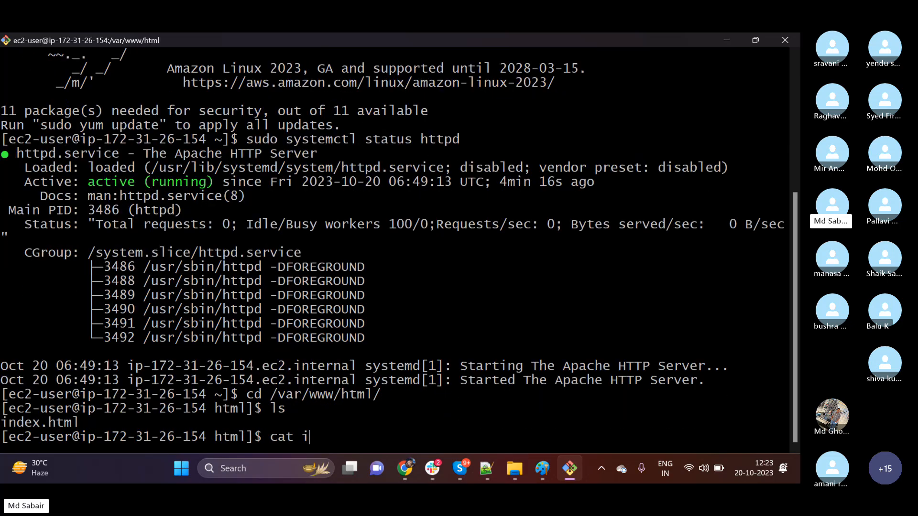
pyautogui.press('Return')
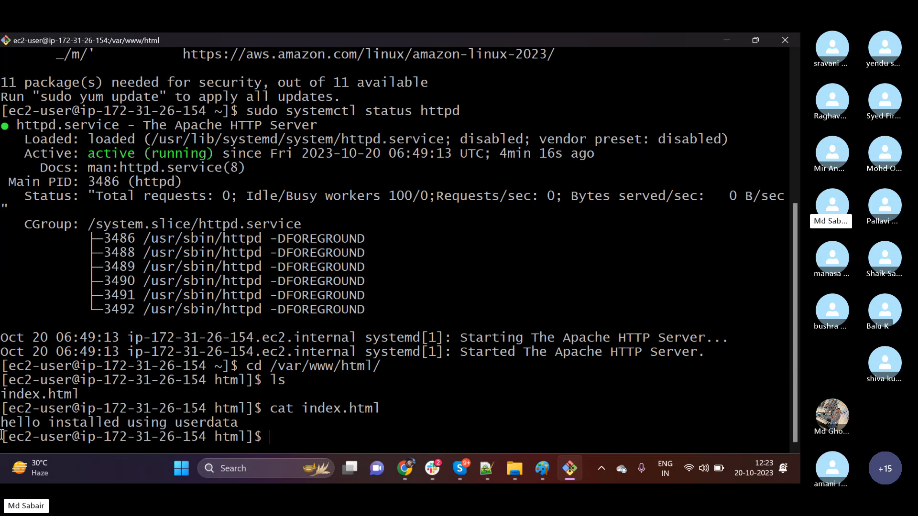
pyautogui.moveTo(3, 423); pyautogui.dragTo(207, 424)
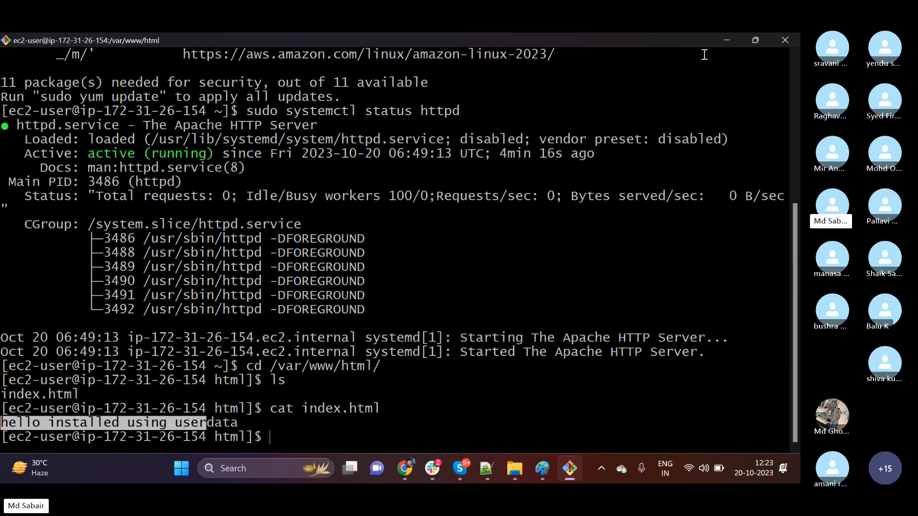
# Return to the AWS console, open First-Server's connection options and examine the example SSH client command.
pyautogui.click(726, 47)
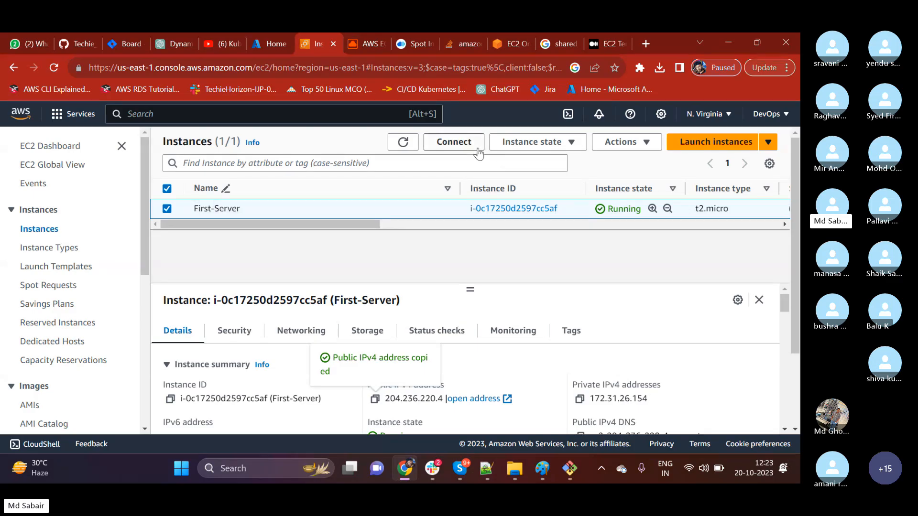
pyautogui.click(463, 143)
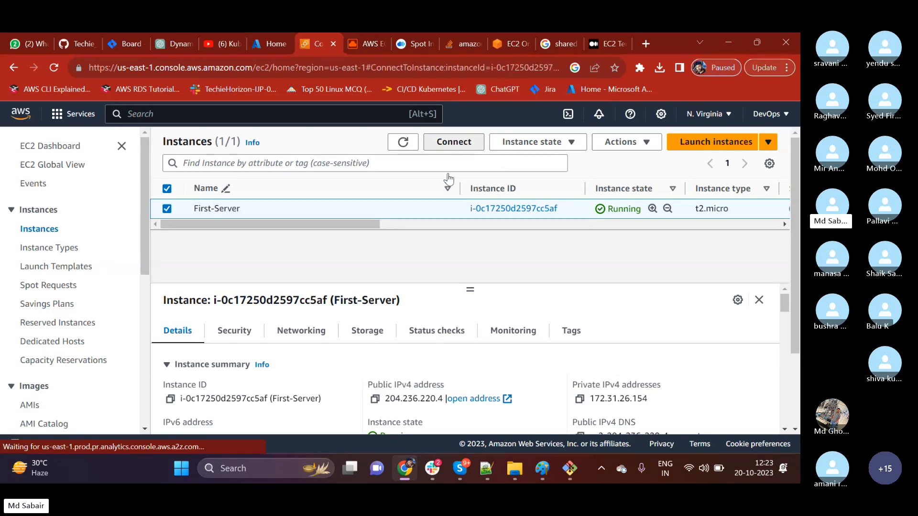
pyautogui.scroll(-1, 217, 260)
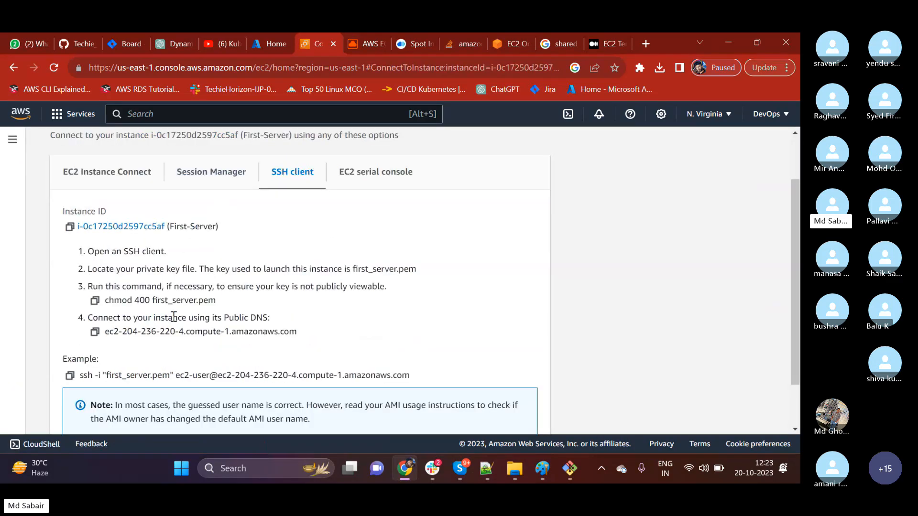
pyautogui.moveTo(83, 374); pyautogui.dragTo(409, 376)
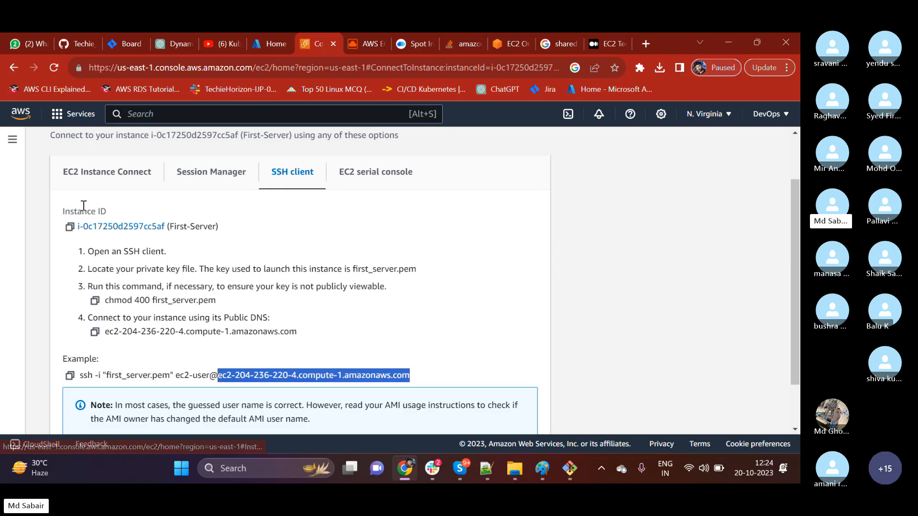
# Connect to First-Server through EC2 Instance Connect with the public IP address and the user name ec2-user.
pyautogui.click(89, 177)
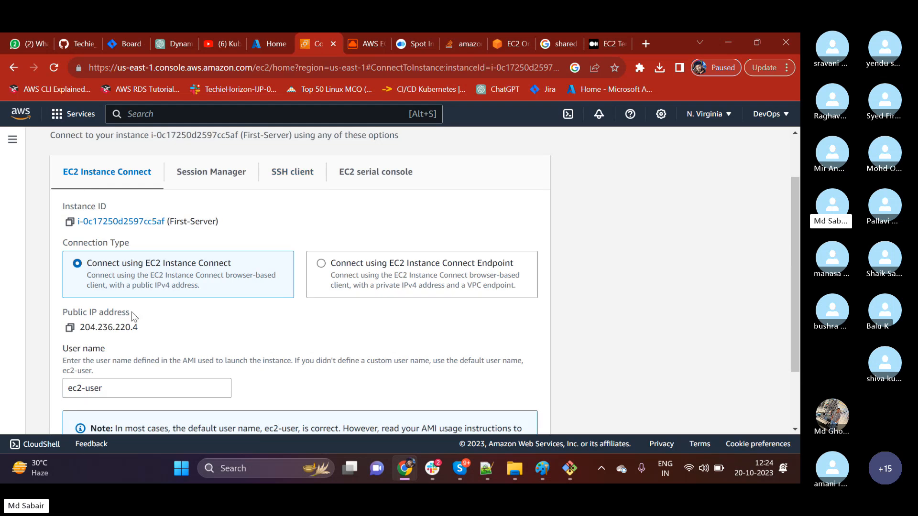
pyautogui.scroll(-2, 136, 322)
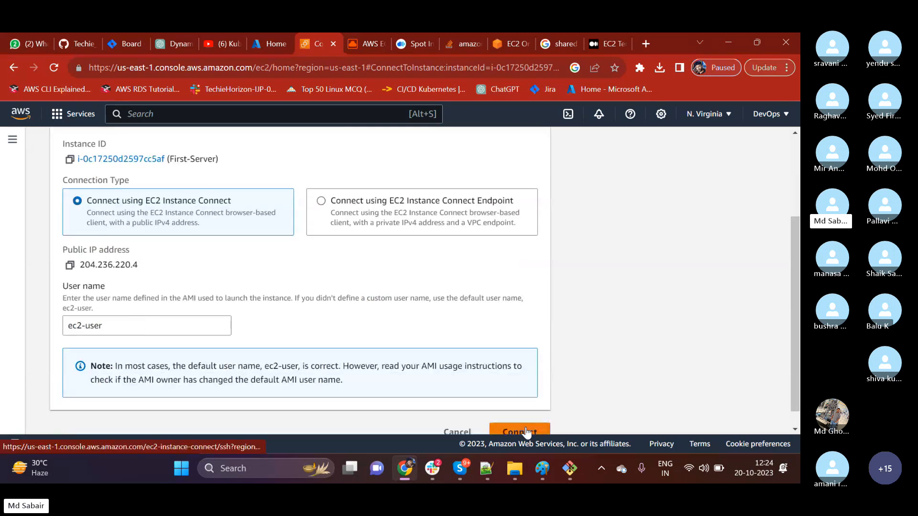
pyautogui.scroll(-1, 526, 430)
pyautogui.click(519, 413)
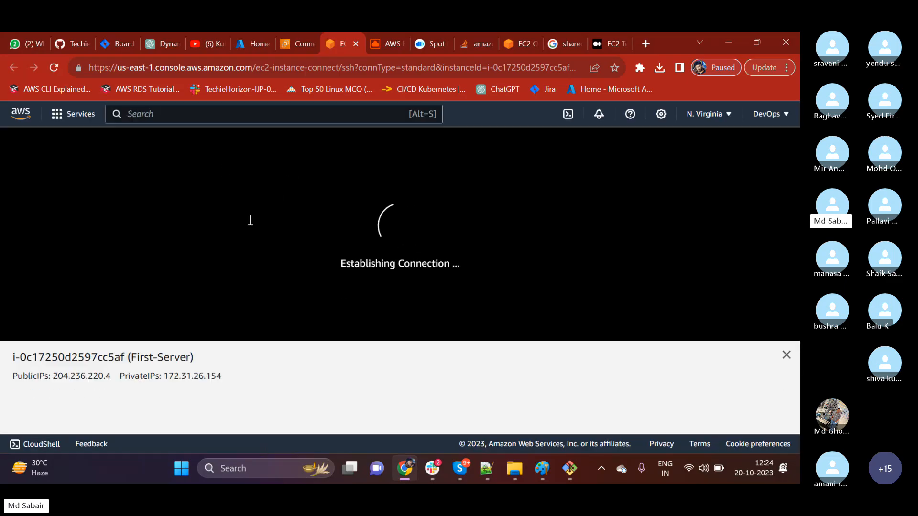
# Examine the browser terminal session of First-Server alongside the Connect to instance page, highlighting the login output.
pyautogui.click(287, 42)
pyautogui.scroll(1, 208, 265)
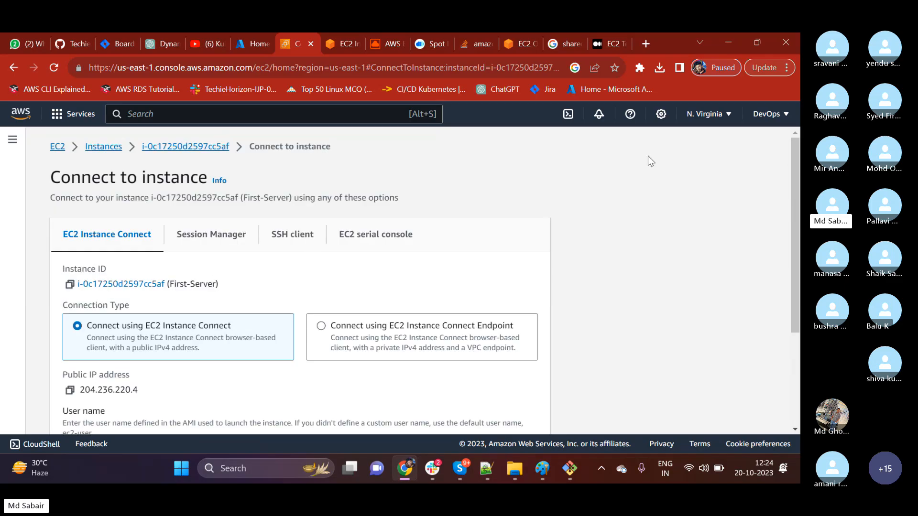
pyautogui.click(329, 43)
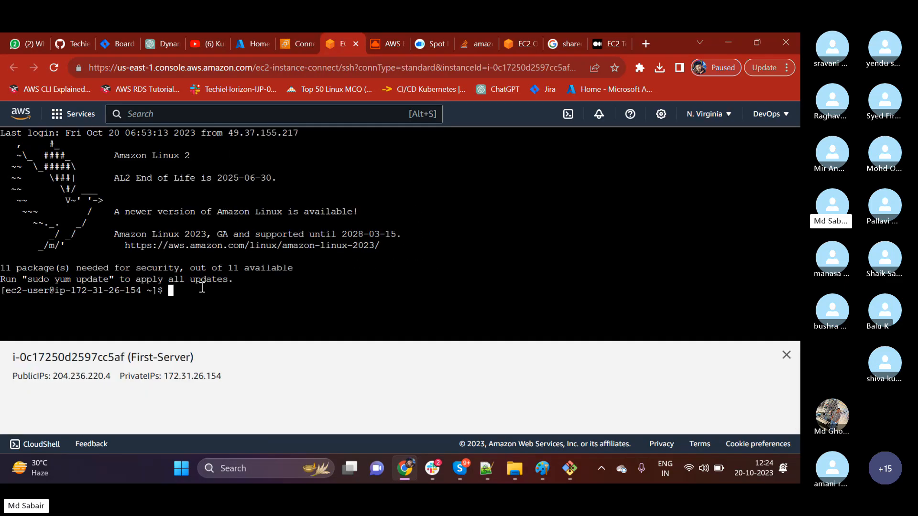
pyautogui.moveTo(201, 291); pyautogui.dragTo(22, 133)
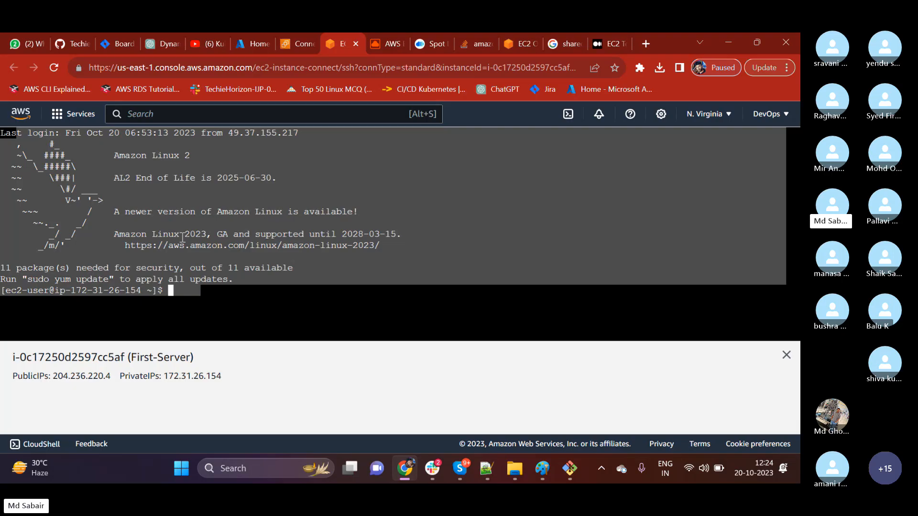
pyautogui.click(299, 44)
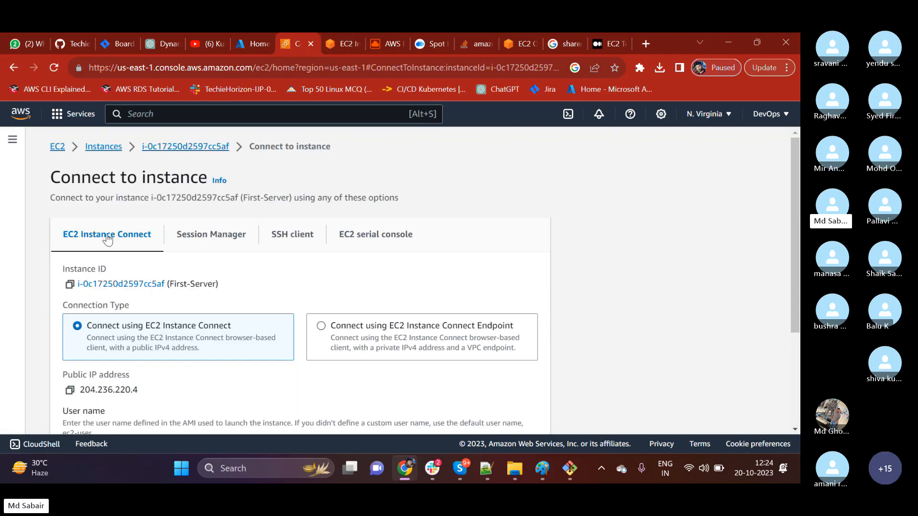
pyautogui.click(336, 47)
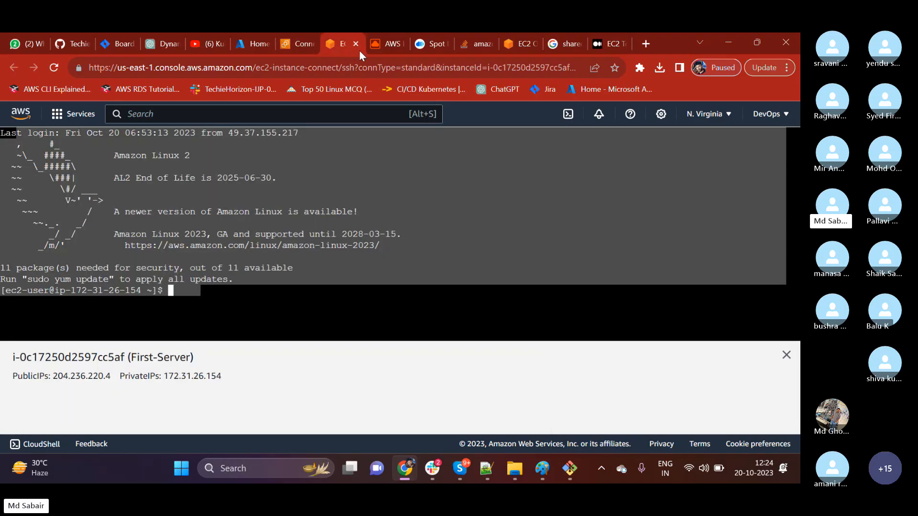
pyautogui.click(357, 44)
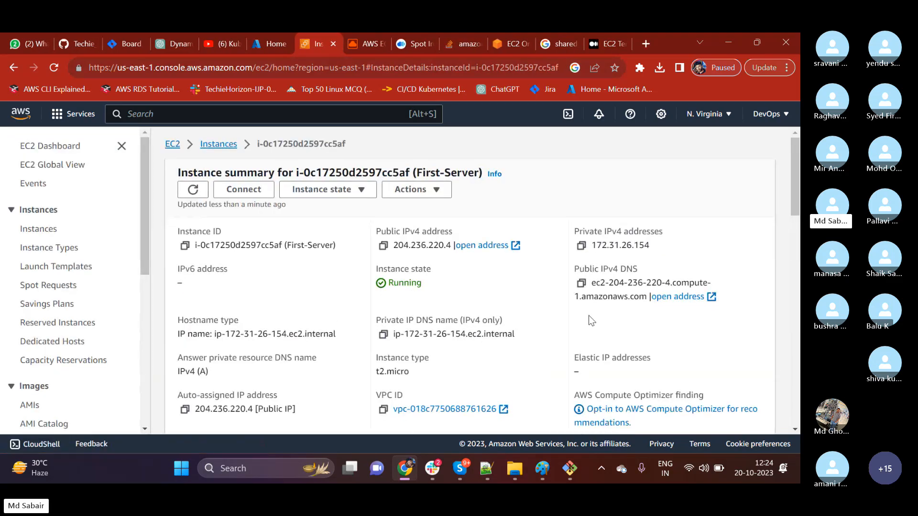
pyautogui.click(383, 245)
pyautogui.hotkey('ctrl', 't')
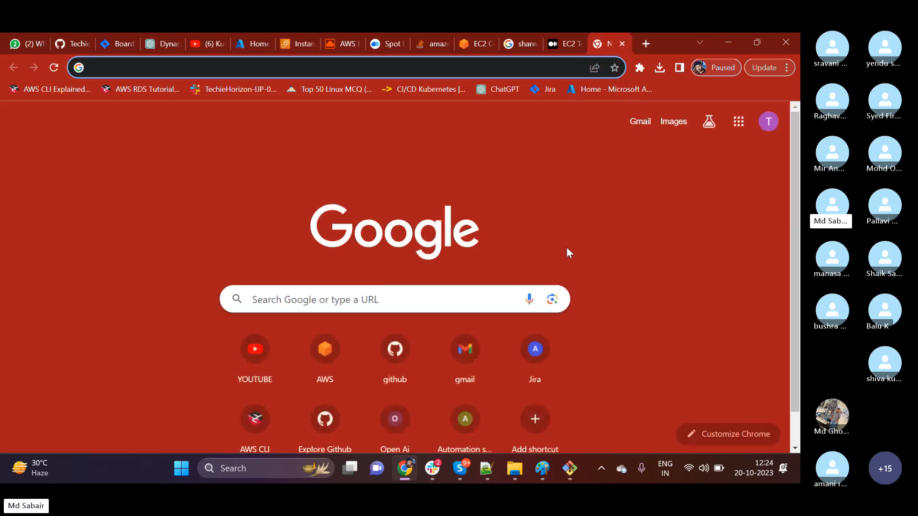
pyautogui.hotkey('ctrl', 'v')
pyautogui.press('Return')
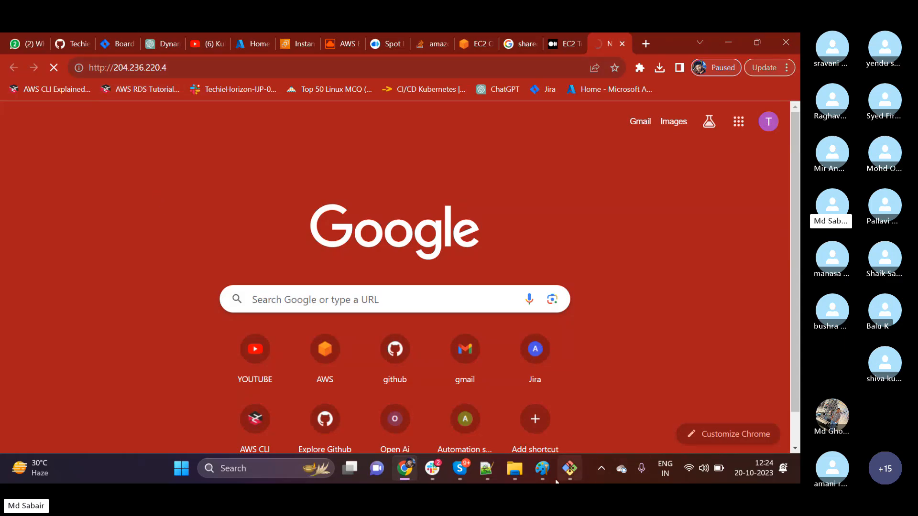
# Switch to the Git Bash terminal, highlight the httpd running status and the index.html text, and return to the browser.
pyautogui.click(567, 471)
pyautogui.moveTo(168, 156); pyautogui.dragTo(183, 159)
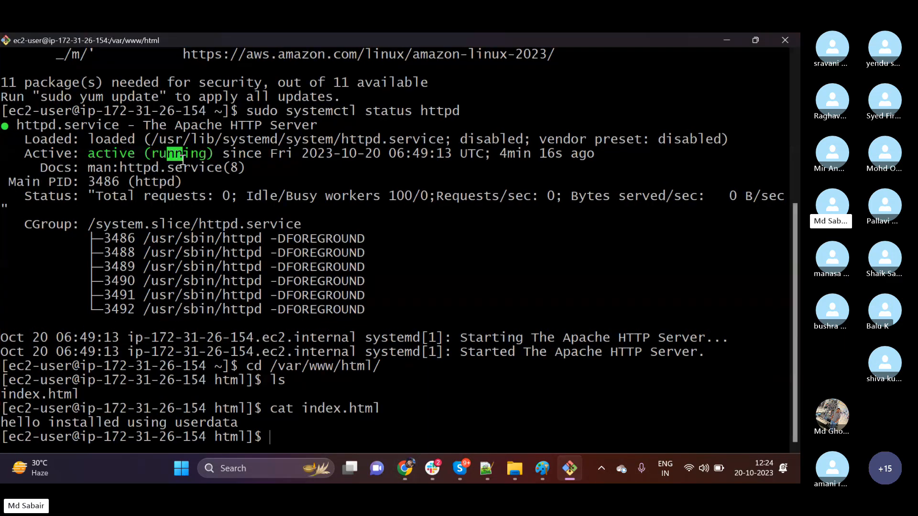
pyautogui.moveTo(154, 426); pyautogui.dragTo(189, 425)
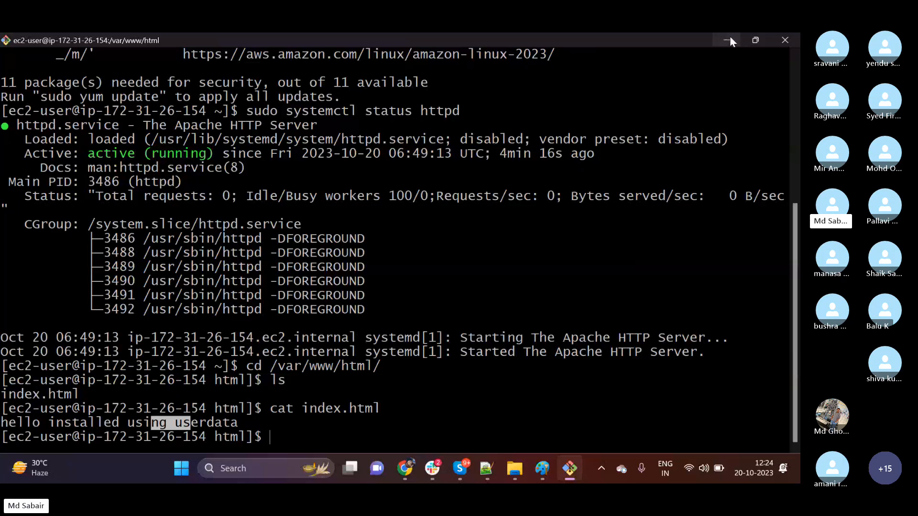
pyautogui.click(729, 38)
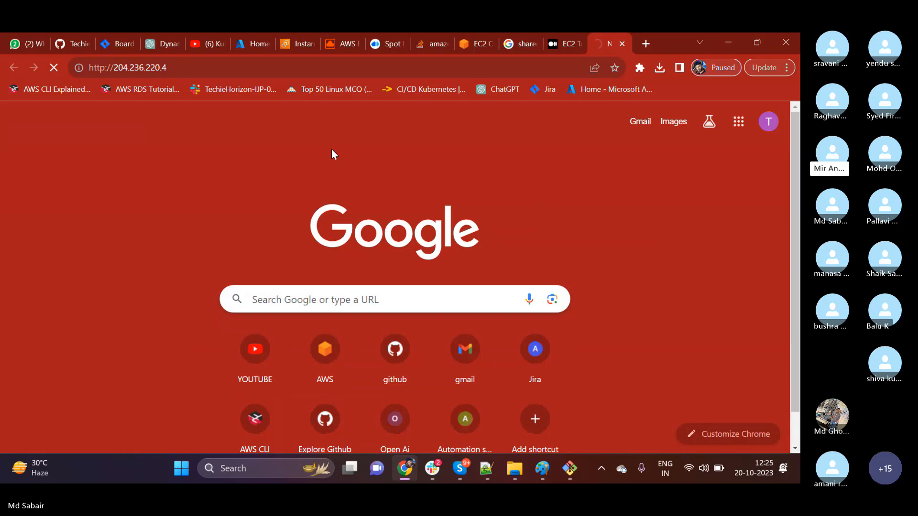
# Select First-Server in the EC2 instances list, look up its security details and open my-security-group down to its inbound rules.
pyautogui.click(297, 37)
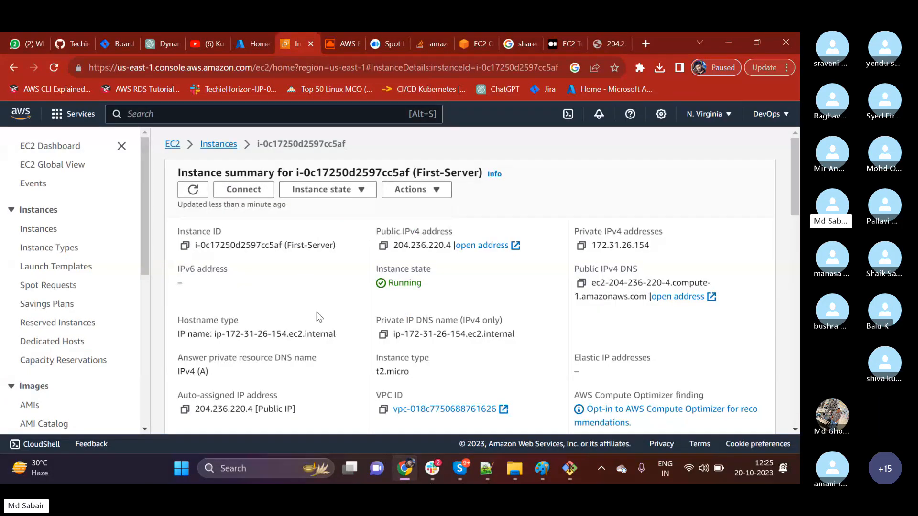
pyautogui.click(219, 144)
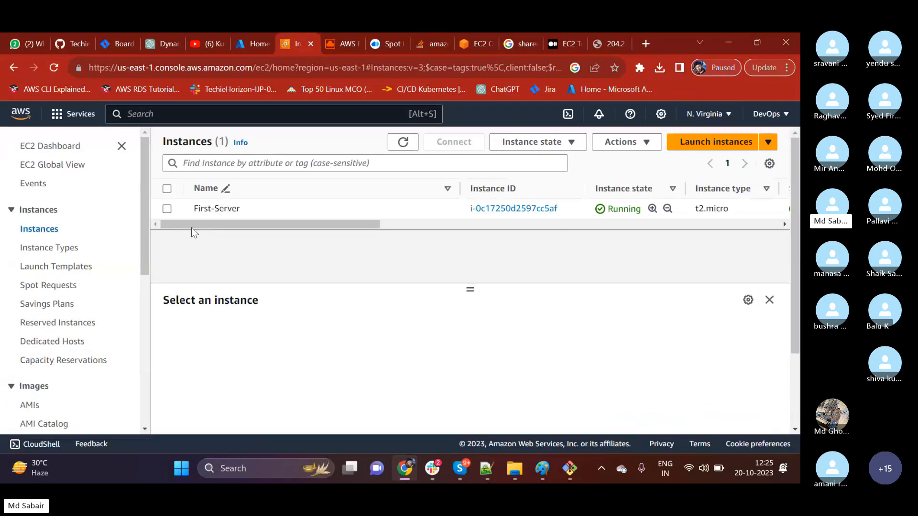
pyautogui.click(167, 209)
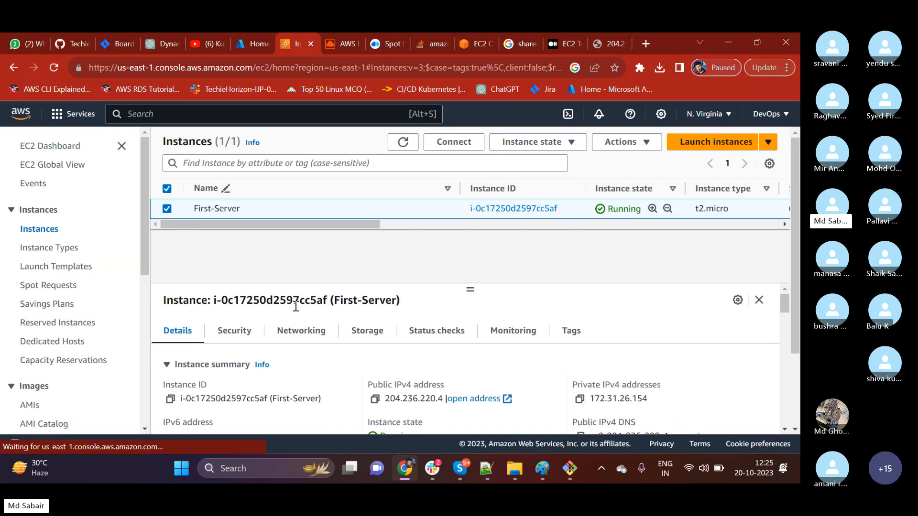
pyautogui.click(234, 333)
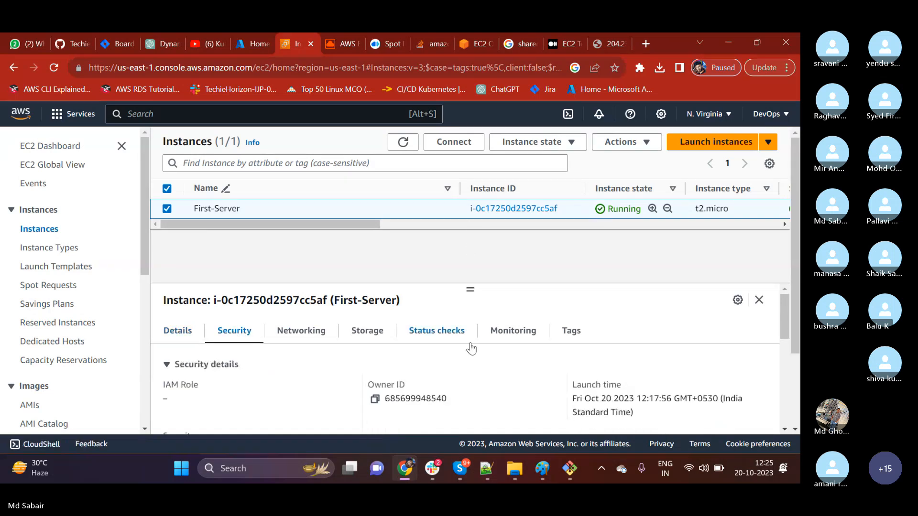
pyautogui.scroll(-1, 482, 369)
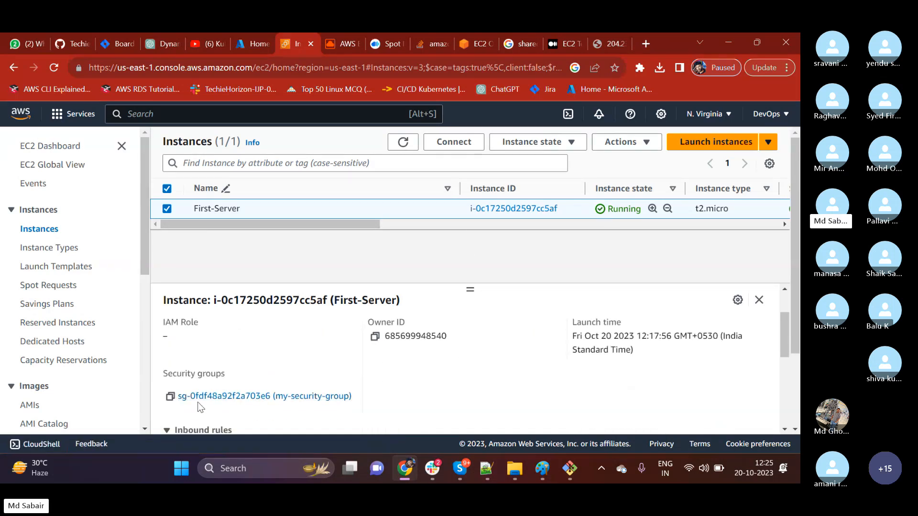
pyautogui.moveTo(165, 377); pyautogui.dragTo(218, 381)
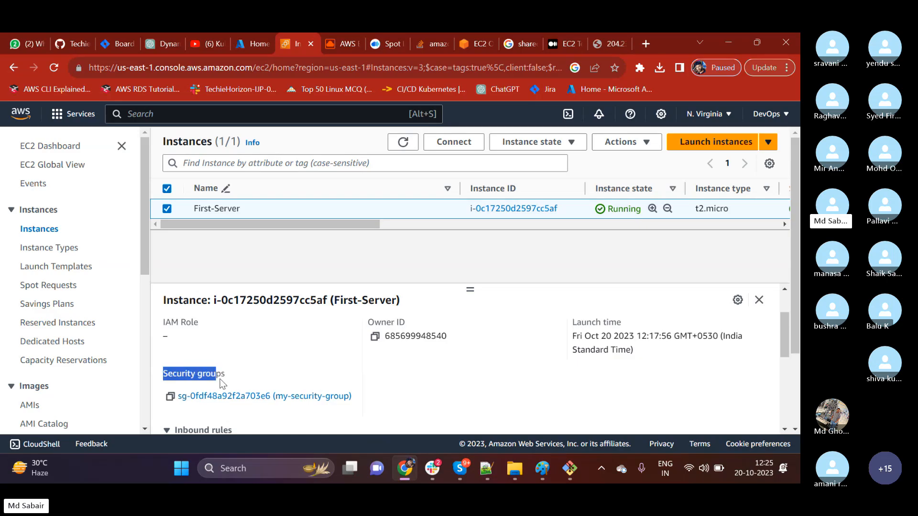
pyautogui.click(252, 402)
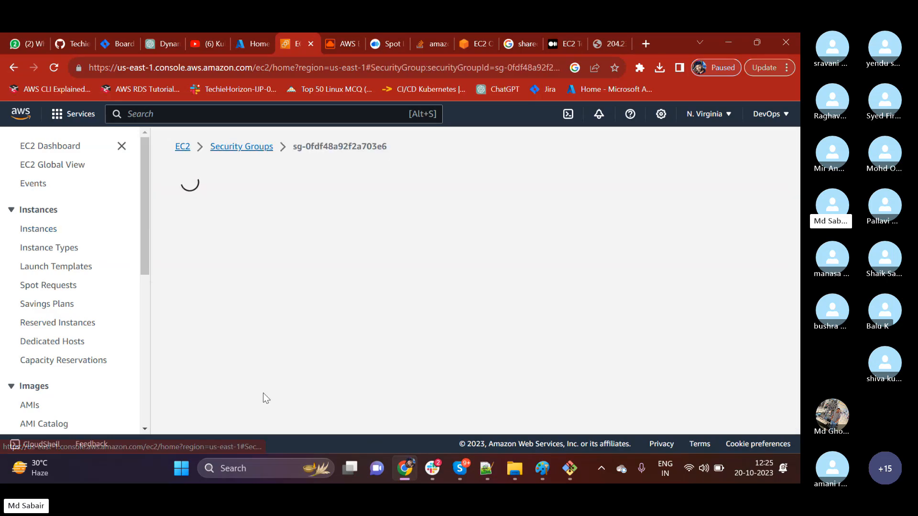
pyautogui.scroll(-3, 316, 322)
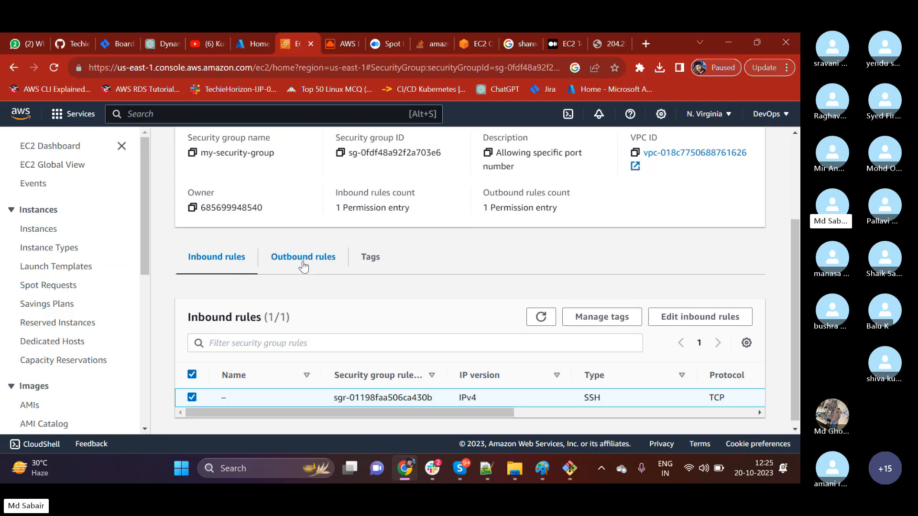
# Start editing my-security-group's inbound rules and add a second rule of type Custom TCP.
pyautogui.click(708, 329)
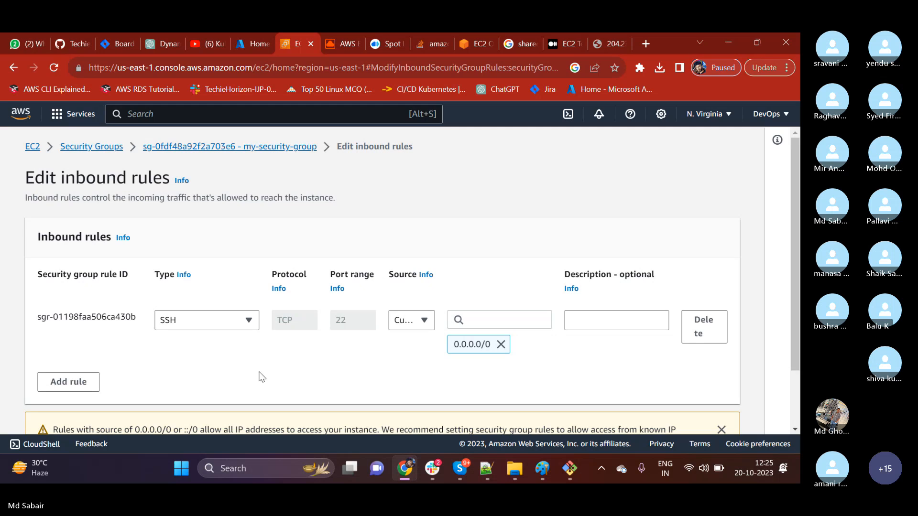
pyautogui.click(75, 383)
pyautogui.scroll(-2, 74, 371)
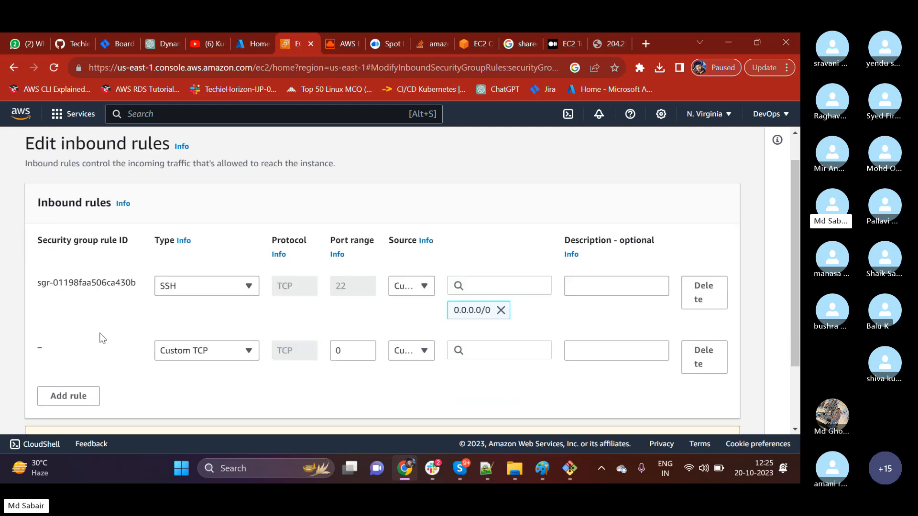
pyautogui.click(191, 328)
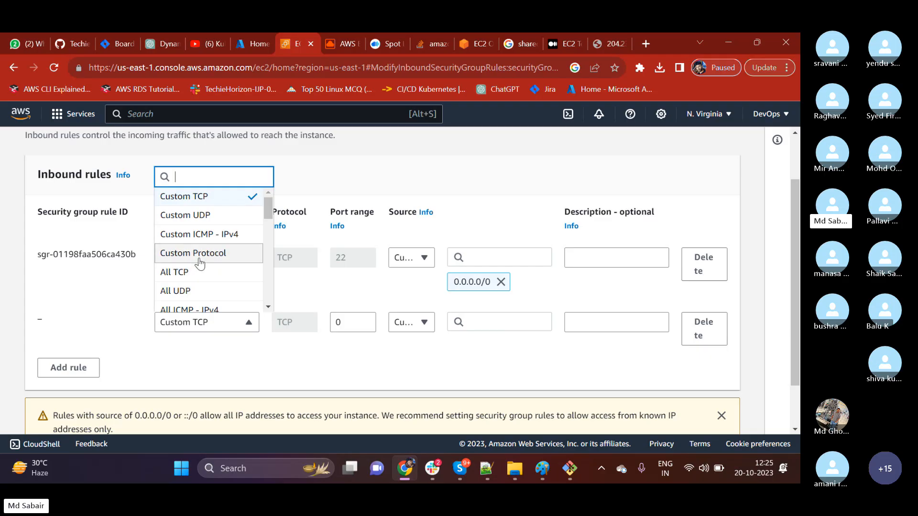
pyautogui.scroll(-3, 200, 266)
pyautogui.scroll(3, 201, 300)
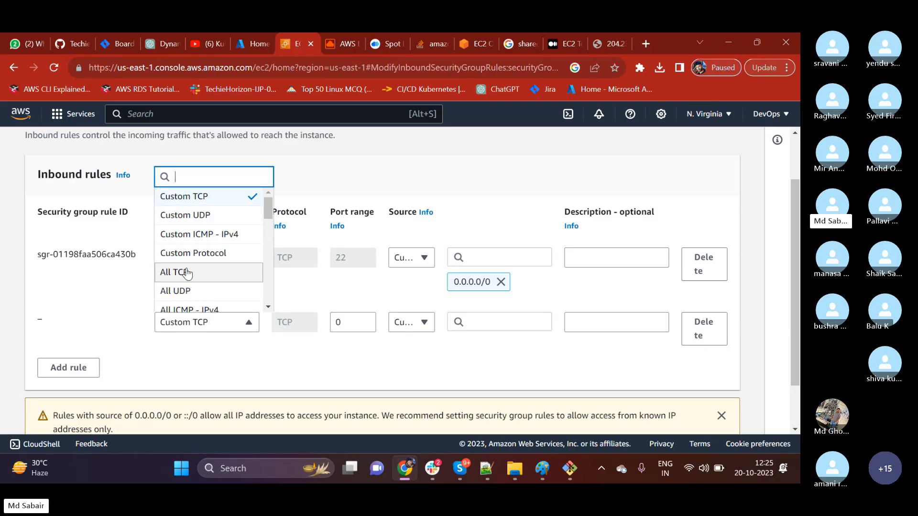
pyautogui.click(200, 205)
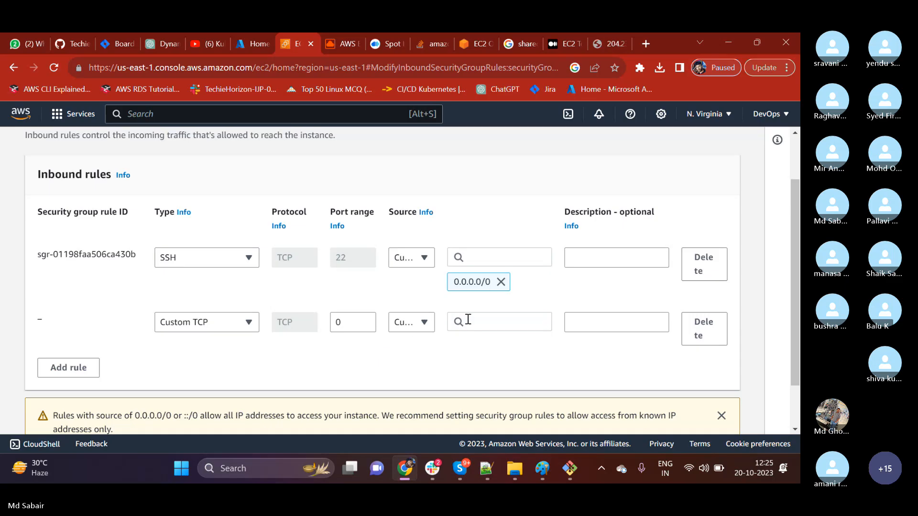
# Set the new rule's port range to 80 and its source to Anywhere (0.0.0.0/0), and save the inbound rules.
pyautogui.click(349, 323)
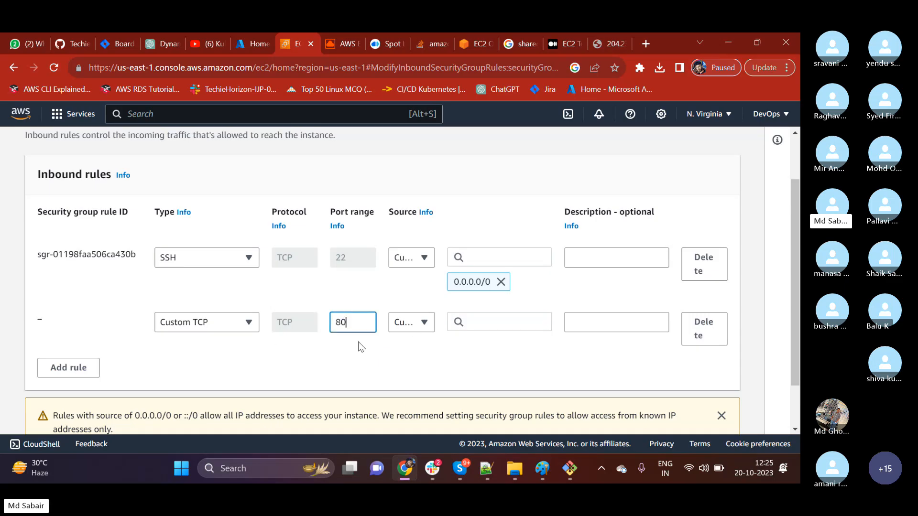
pyautogui.click(419, 324)
pyautogui.click(413, 271)
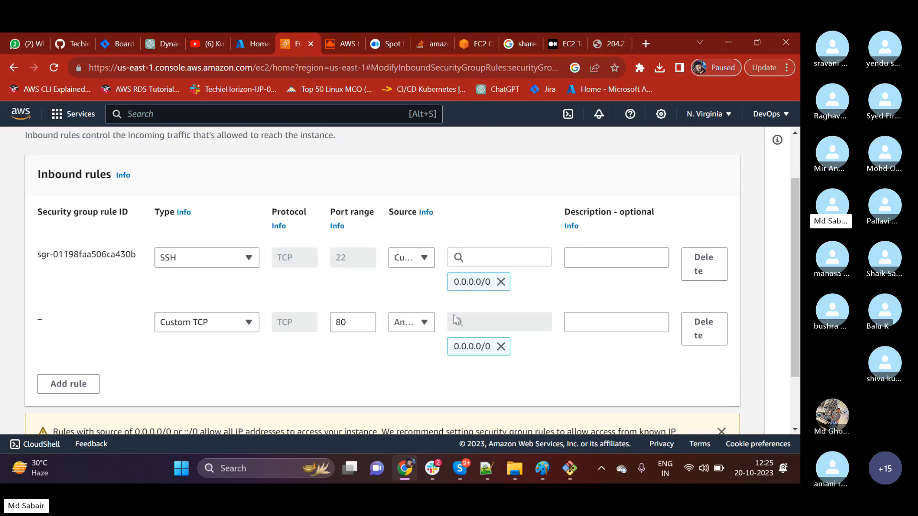
pyautogui.scroll(-2, 603, 361)
pyautogui.click(698, 414)
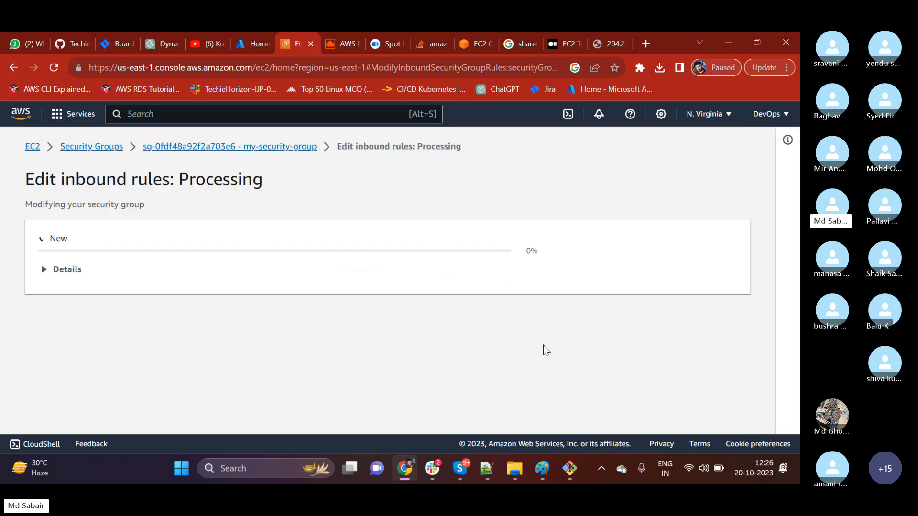
pyautogui.click(611, 44)
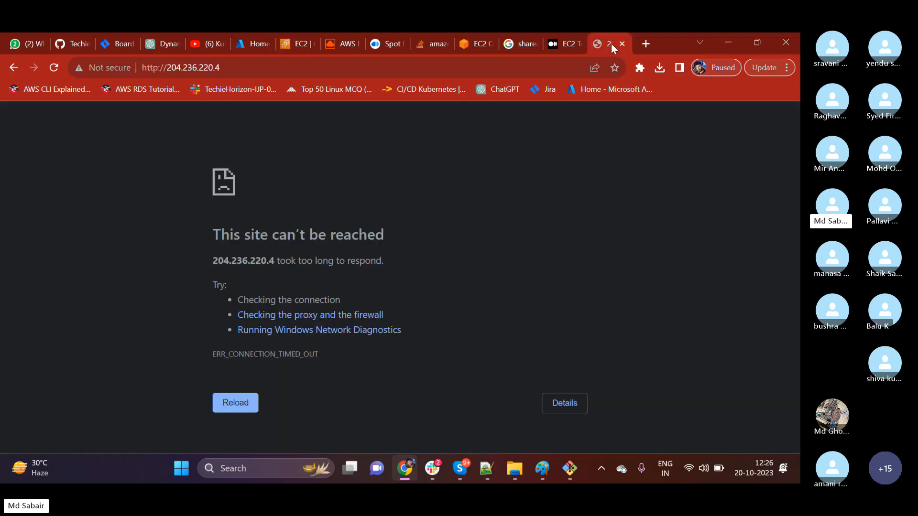
pyautogui.click(54, 67)
pyautogui.click(56, 67)
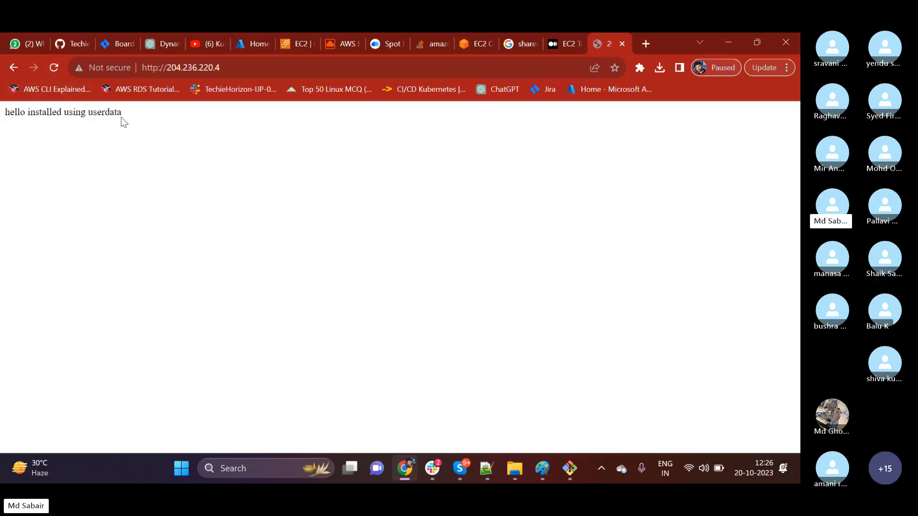
pyautogui.moveTo(121, 117); pyautogui.dragTo(5, 113)
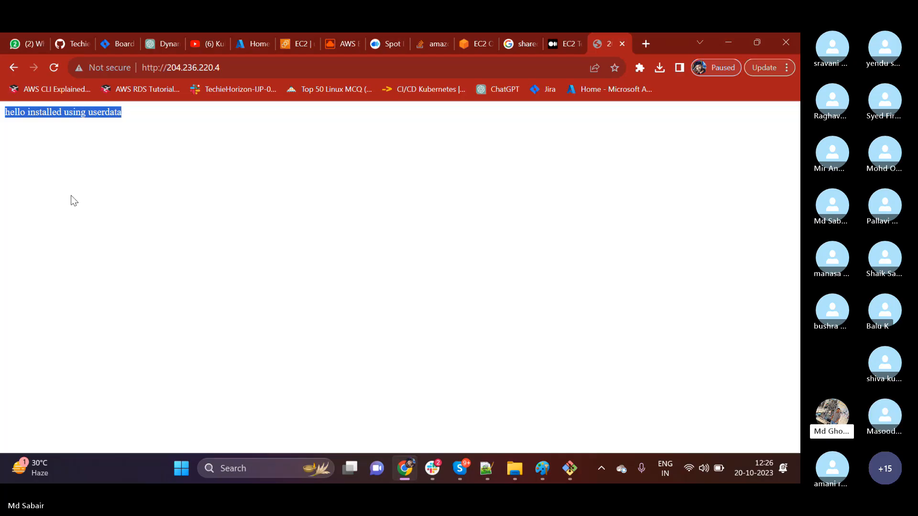
# Return to my-security-group, reopen its inbound rules for editing and add a third rule of type Custom Protocol.
pyautogui.click(280, 48)
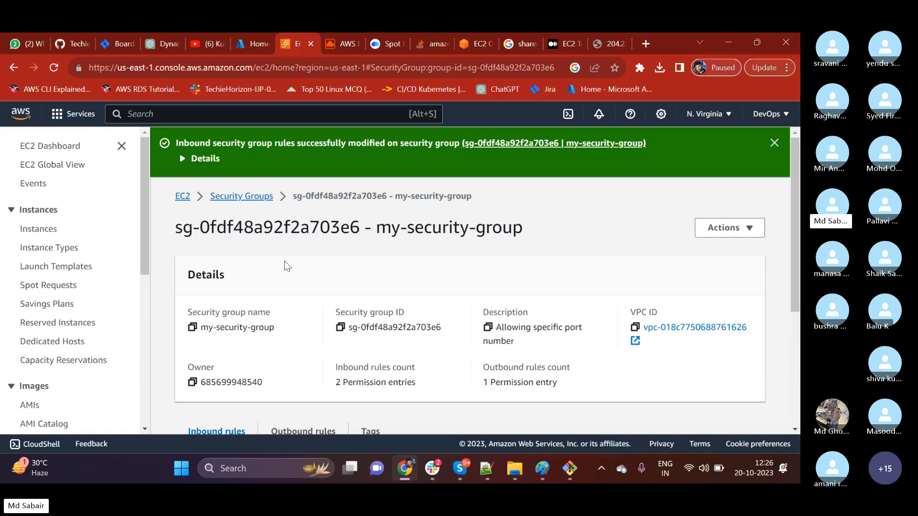
pyautogui.scroll(-3, 287, 263)
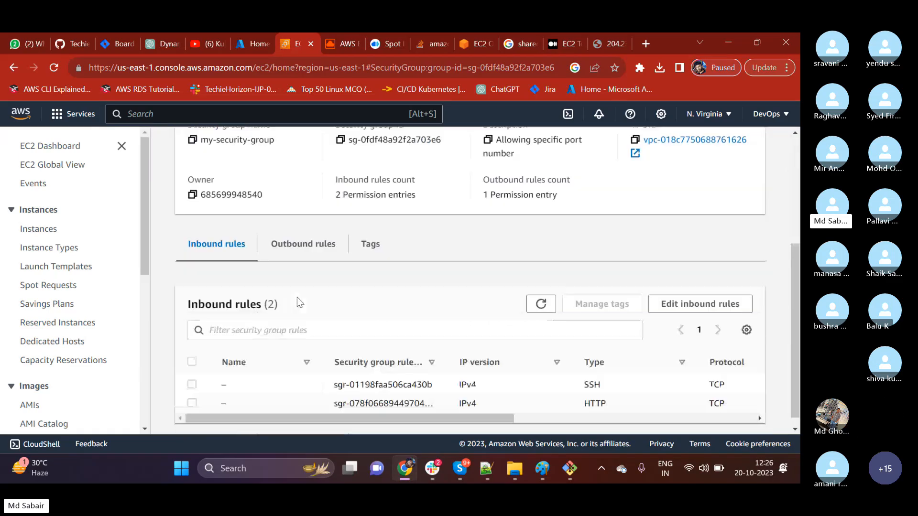
pyautogui.click(713, 302)
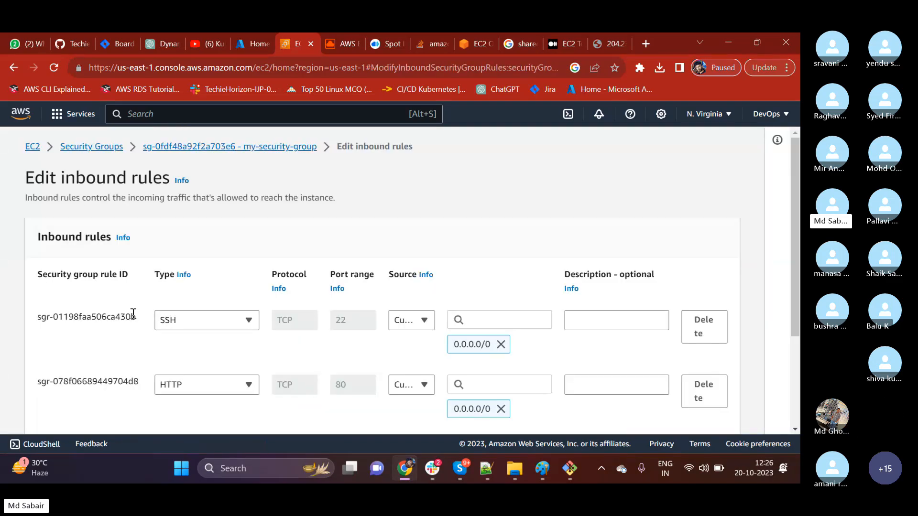
pyautogui.scroll(-3, 133, 314)
pyautogui.click(86, 327)
pyautogui.click(207, 323)
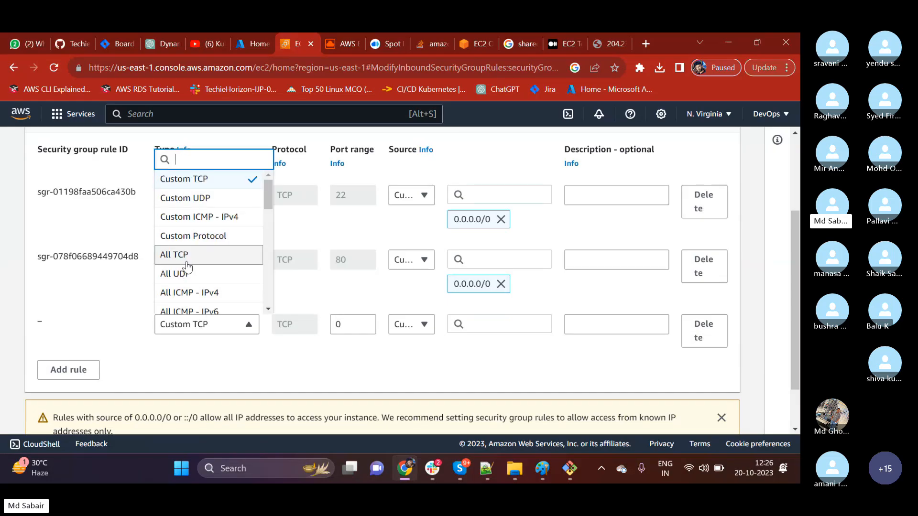
pyautogui.click(189, 237)
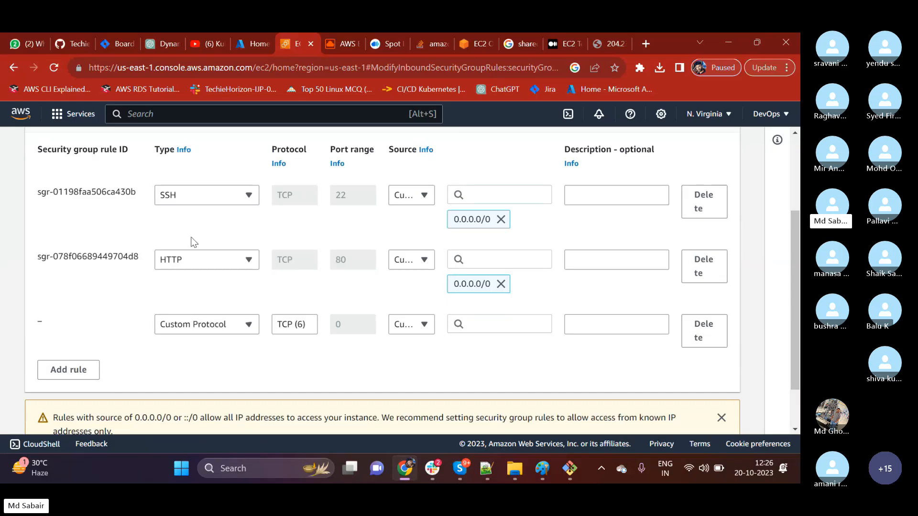
# Look through the types available for the third inbound rule and close the list without choosing one.
pyautogui.click(474, 323)
pyautogui.click(210, 329)
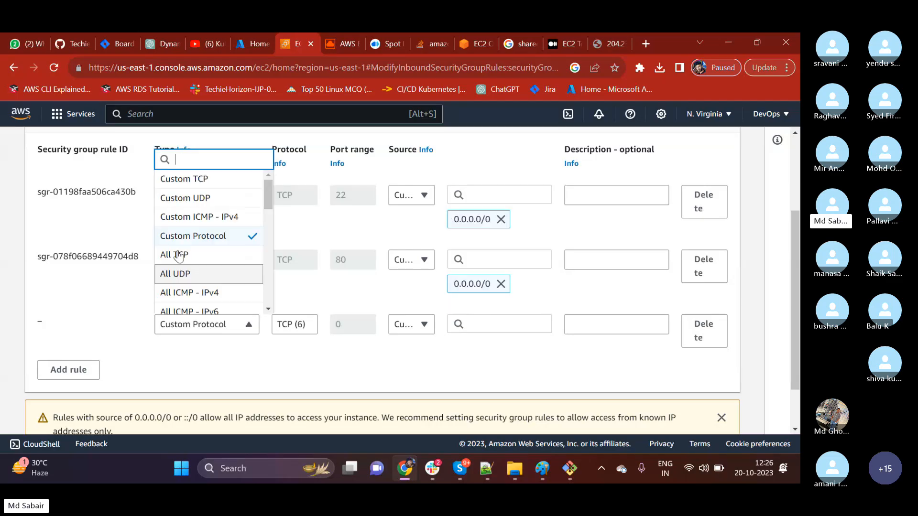
pyautogui.scroll(-1, 206, 249)
pyautogui.scroll(-3, 185, 294)
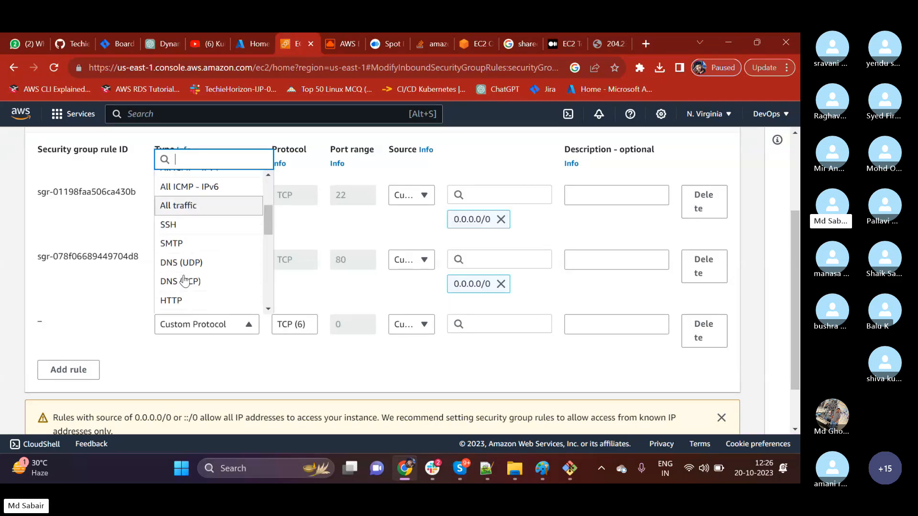
pyautogui.scroll(-1, 184, 289)
pyautogui.scroll(2, 184, 268)
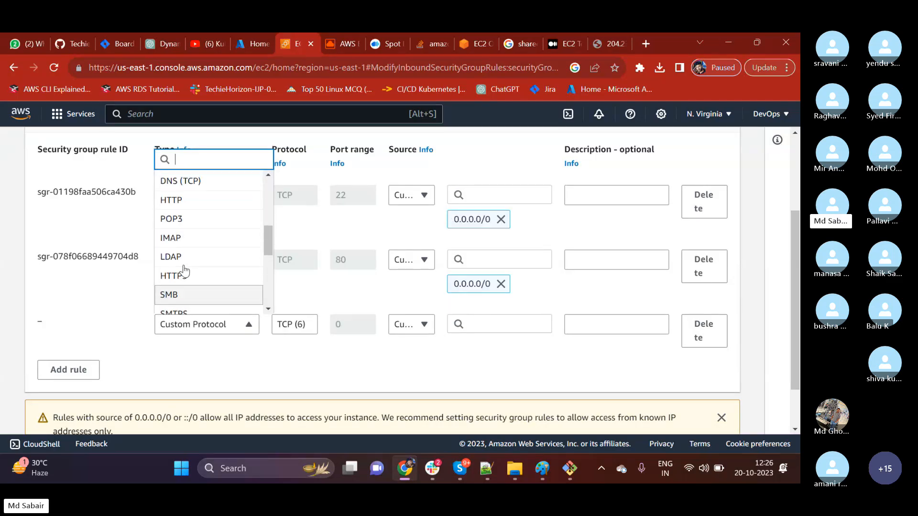
pyautogui.click(289, 292)
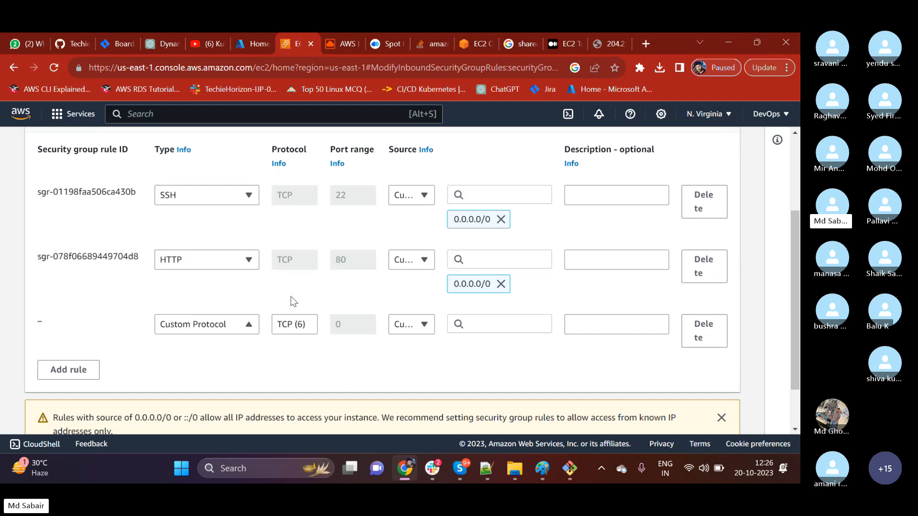
# Set the third inbound rule's type to All TCP and look through the other types on offer.
pyautogui.click(192, 327)
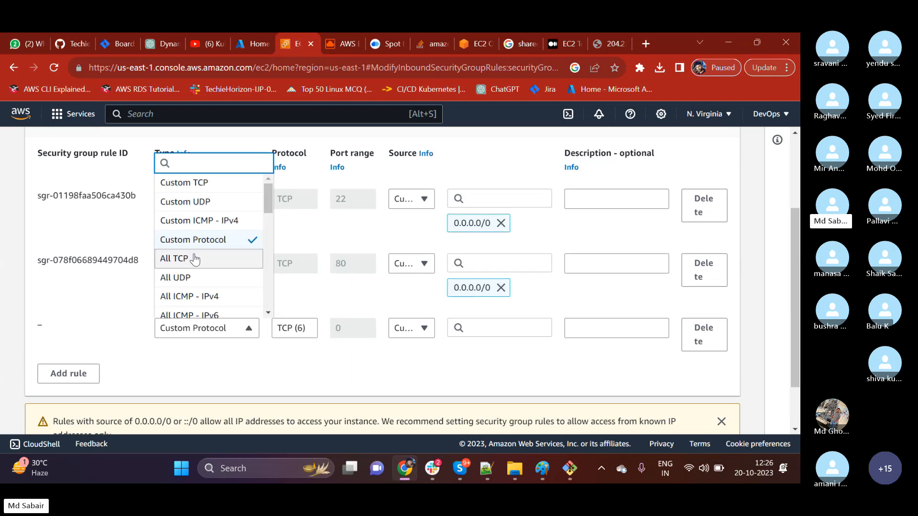
pyautogui.scroll(1, 190, 258)
pyautogui.click(189, 317)
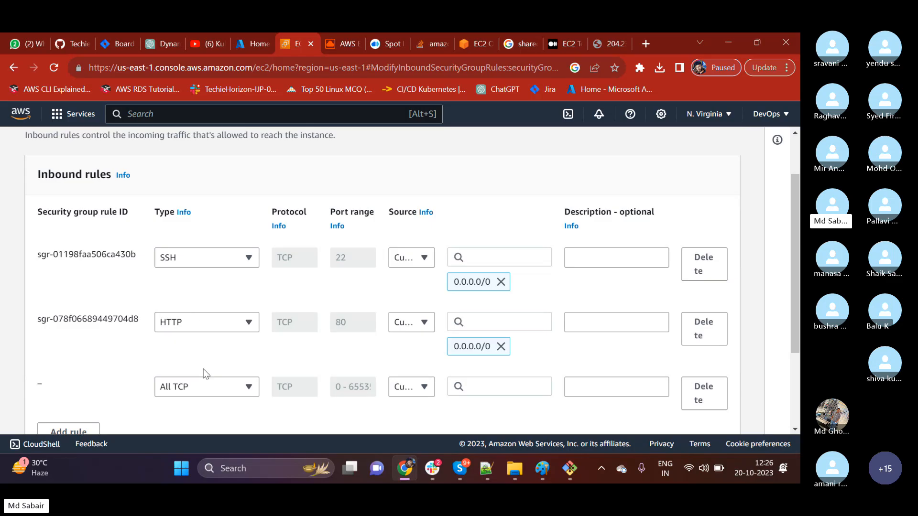
pyautogui.click(202, 389)
pyautogui.scroll(-7, 198, 333)
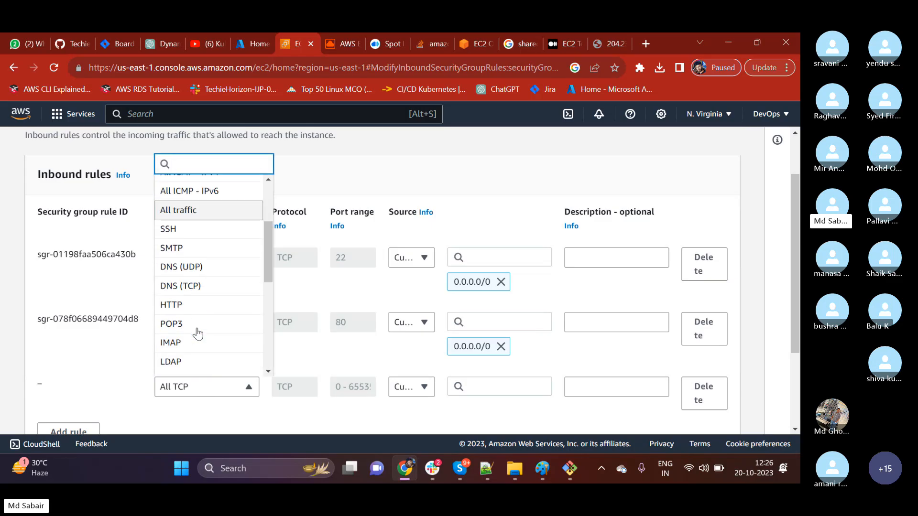
pyautogui.scroll(6, 196, 354)
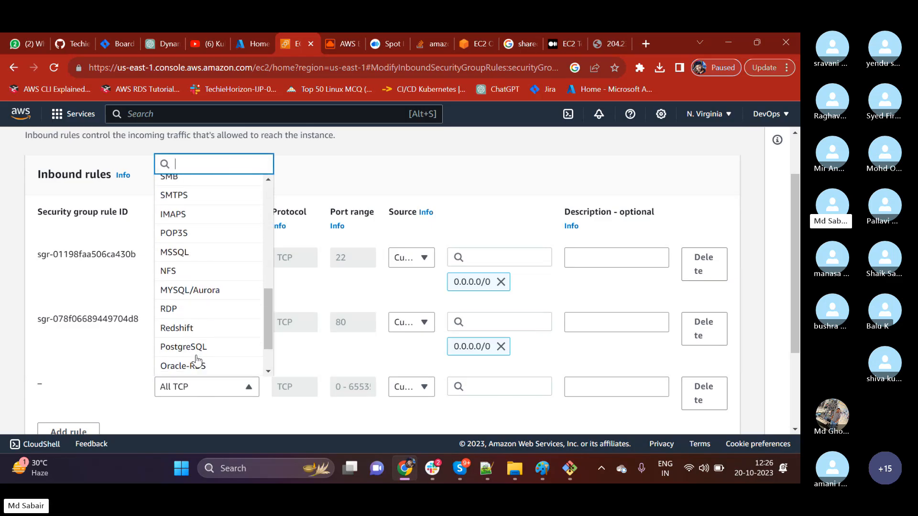
pyautogui.scroll(2, 196, 356)
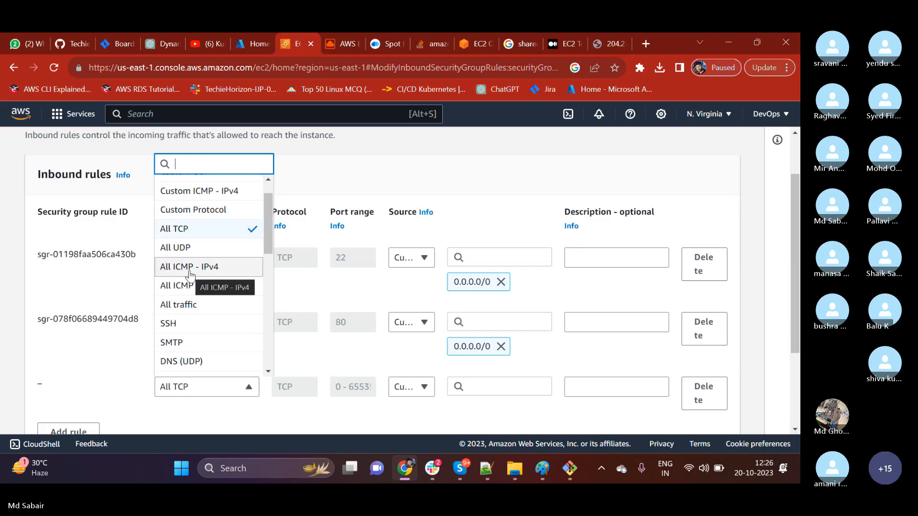
pyautogui.scroll(1, 191, 271)
pyautogui.scroll(1, 196, 258)
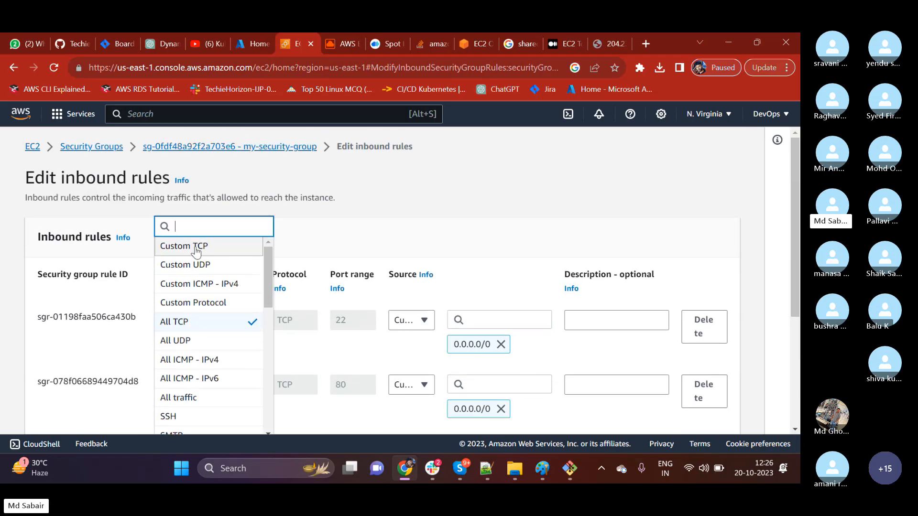
# Change the third inbound rule's type to Custom TCP and replace its port range with 5.
pyautogui.click(184, 184)
pyautogui.scroll(-3, 191, 230)
pyautogui.click(346, 269)
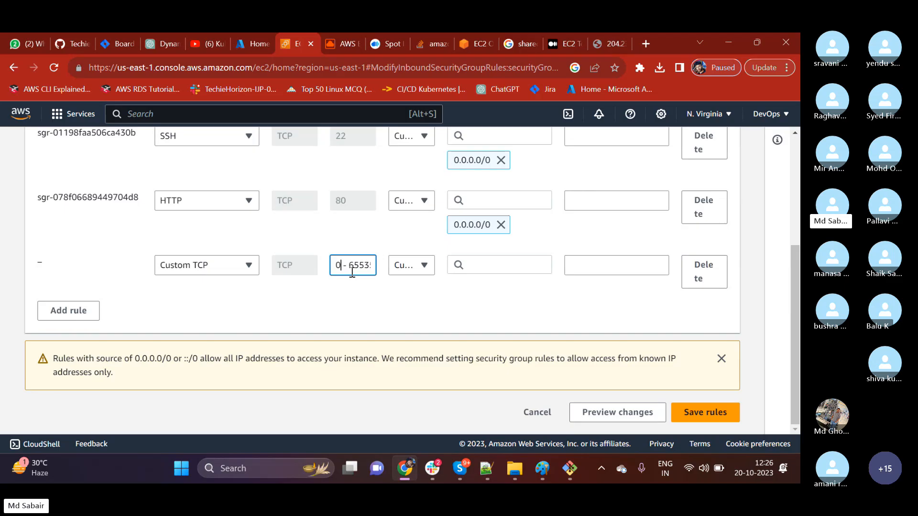
pyautogui.moveTo(365, 266); pyautogui.dragTo(326, 270)
pyautogui.press('BackSpace')
pyautogui.write('80')
pyautogui.press('BackSpace')
pyautogui.press('BackSpace')
pyautogui.press('BackSpace')
pyautogui.press('BackSpace')
# Examine the source CIDR blocks and the type options offered for the third inbound rule.
pyautogui.click(422, 265)
pyautogui.click(477, 266)
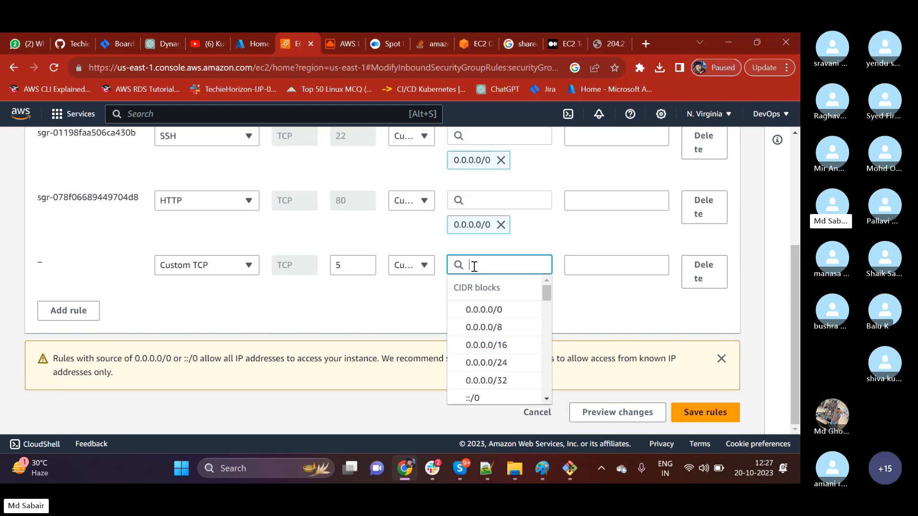
pyautogui.click(287, 296)
pyautogui.scroll(3, 249, 316)
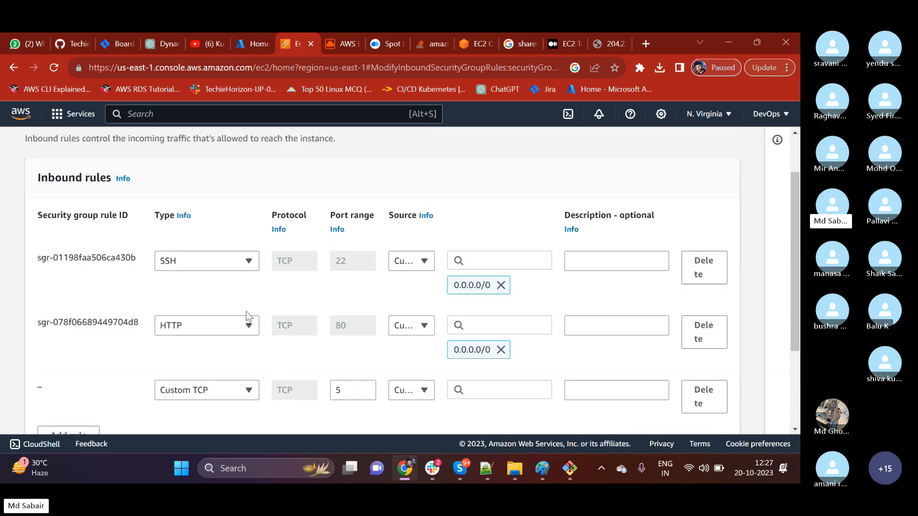
pyautogui.scroll(-2, 242, 308)
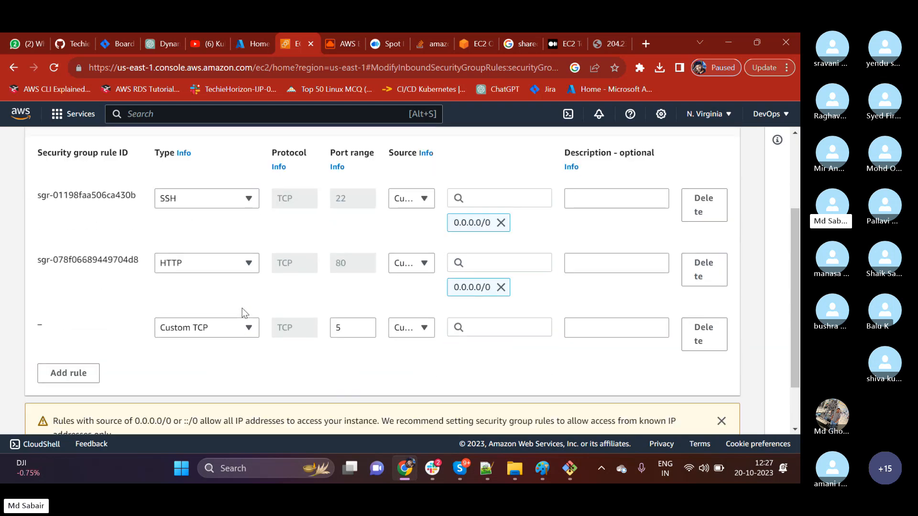
pyautogui.click(228, 335)
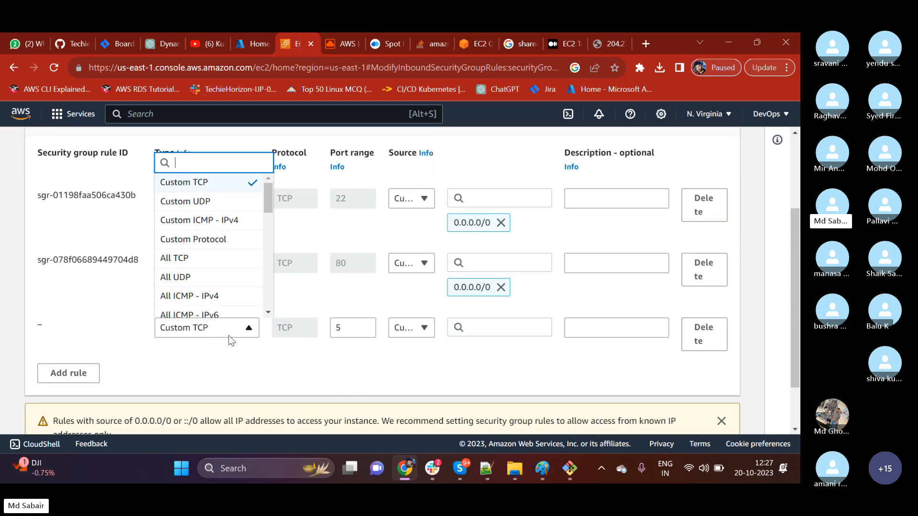
pyautogui.scroll(-1, 203, 276)
pyautogui.click(202, 274)
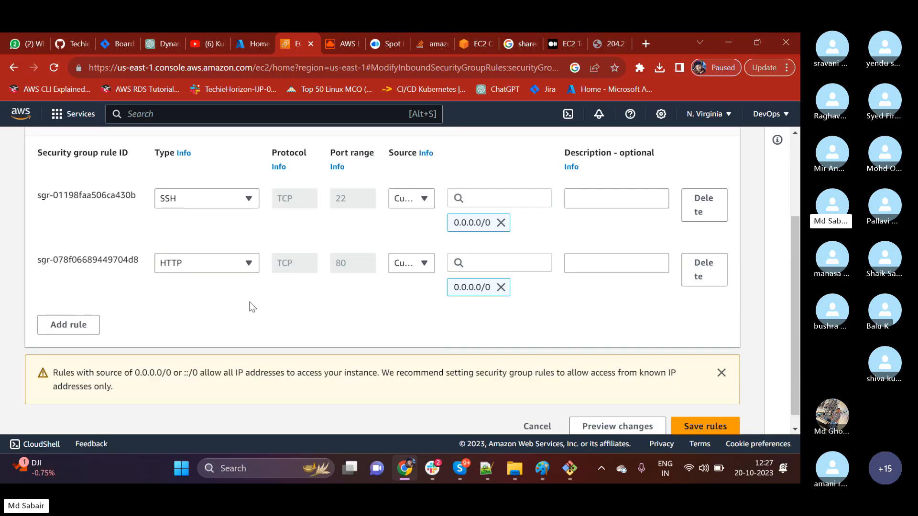
# Try to save the inbound rules without the third rule and cancel the editing.
pyautogui.click(730, 425)
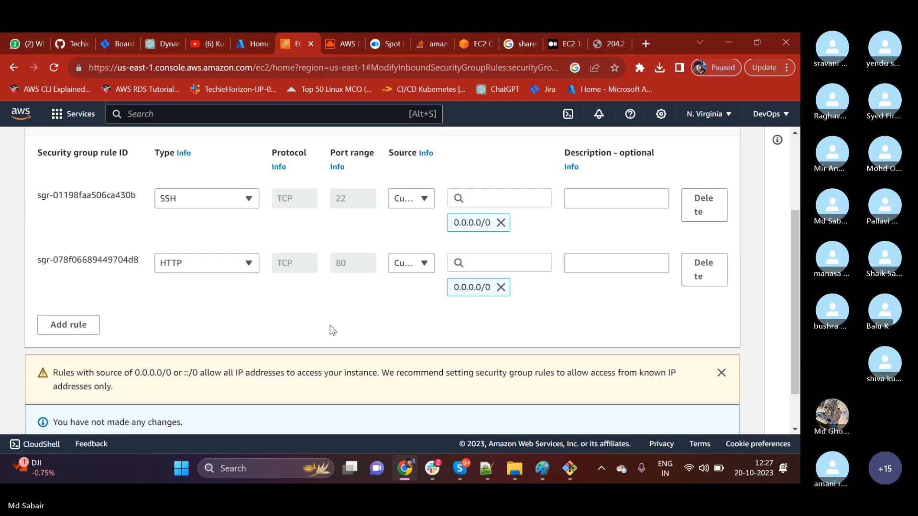
pyautogui.scroll(-1, 333, 330)
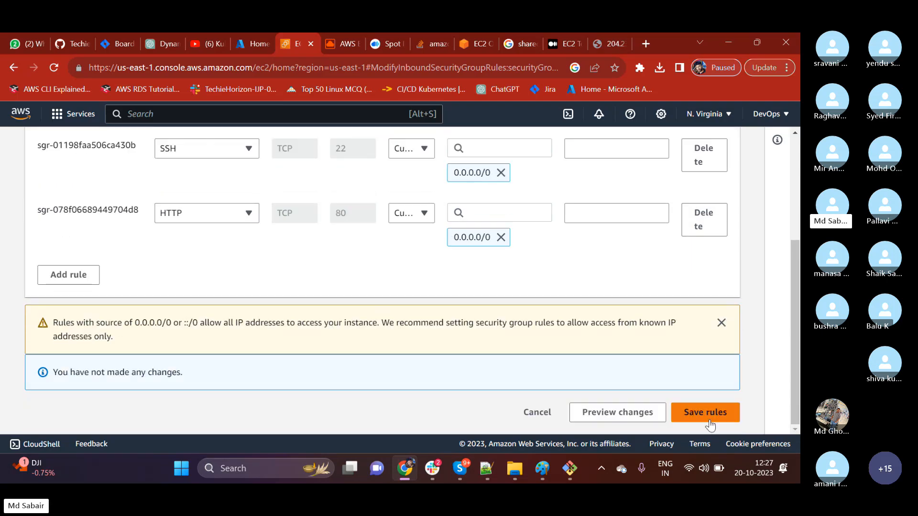
pyautogui.click(537, 413)
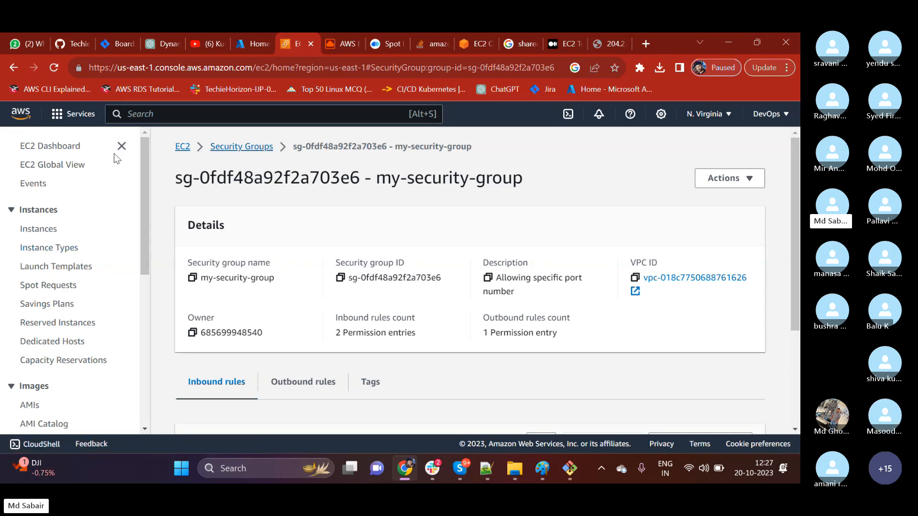
# Open the list of running instances from the EC2 Dashboard and highlight First-Server's instance type.
pyautogui.click(67, 147)
pyautogui.click(237, 220)
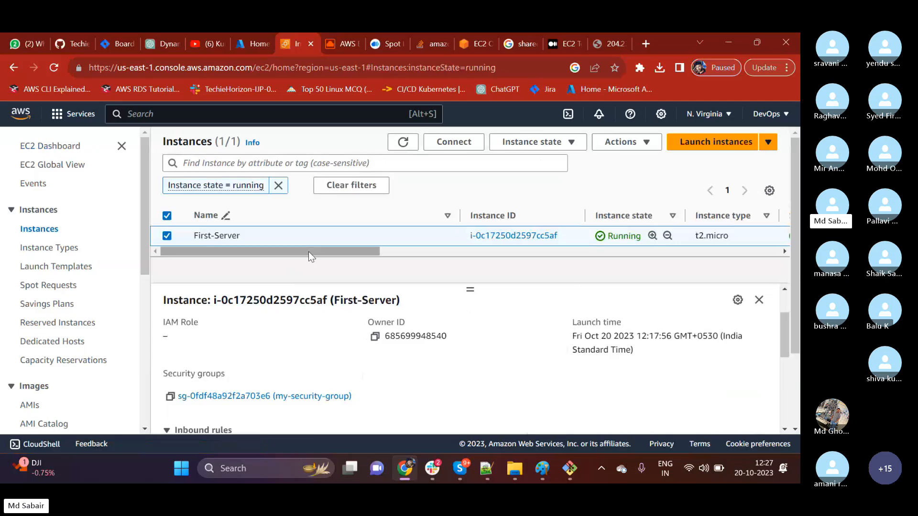
pyautogui.moveTo(328, 255); pyautogui.dragTo(362, 257)
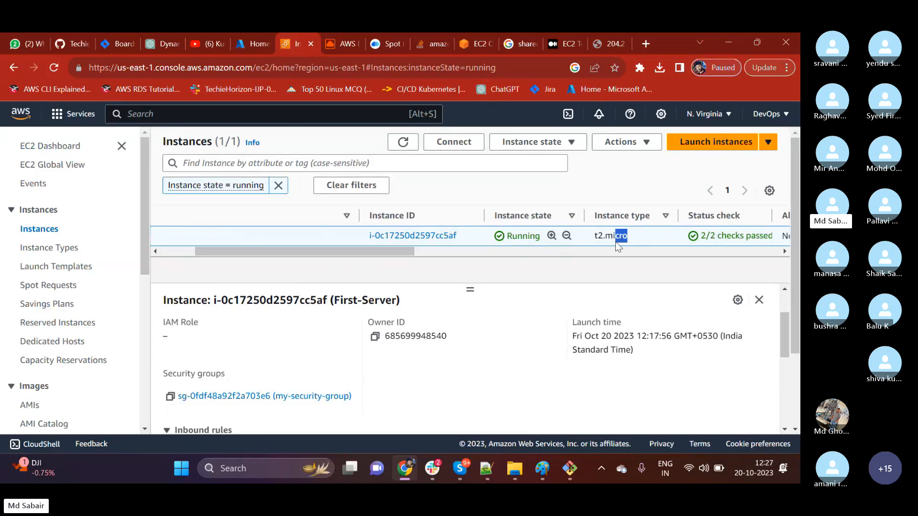
pyautogui.moveTo(615, 242); pyautogui.dragTo(594, 241)
# Stop the First-Server instance and confirm the stop.
pyautogui.click(516, 147)
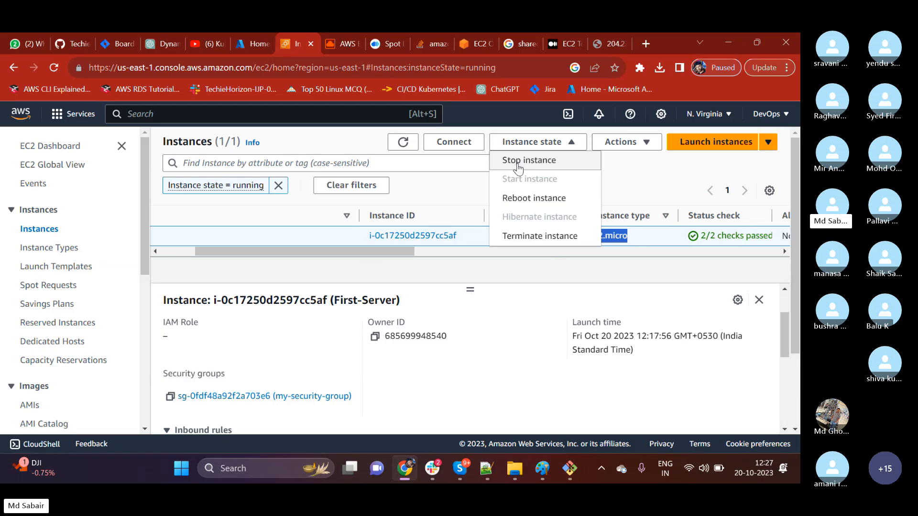
pyautogui.click(516, 161)
pyautogui.click(622, 335)
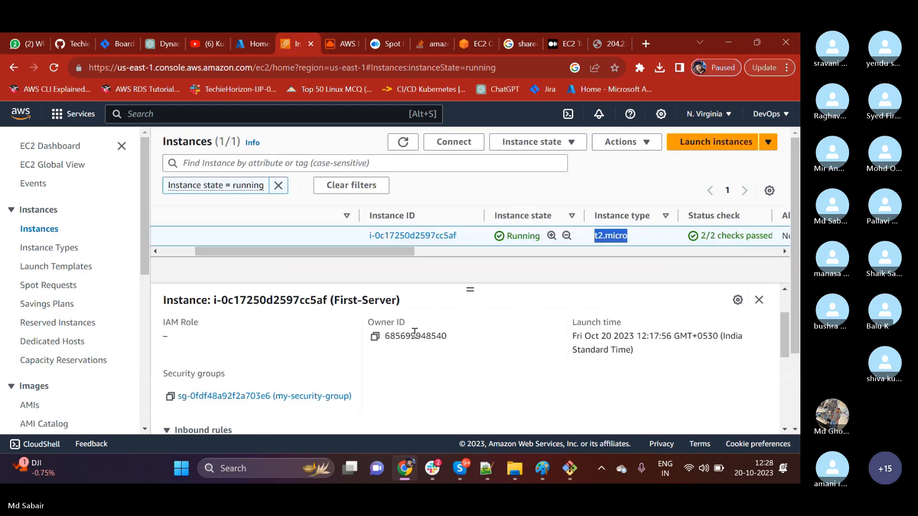
# Check First-Server's state and status check in the instance list, and refresh the list.
pyautogui.moveTo(700, 258); pyautogui.dragTo(735, 263)
pyautogui.moveTo(402, 273); pyautogui.dragTo(445, 272)
pyautogui.click(628, 259)
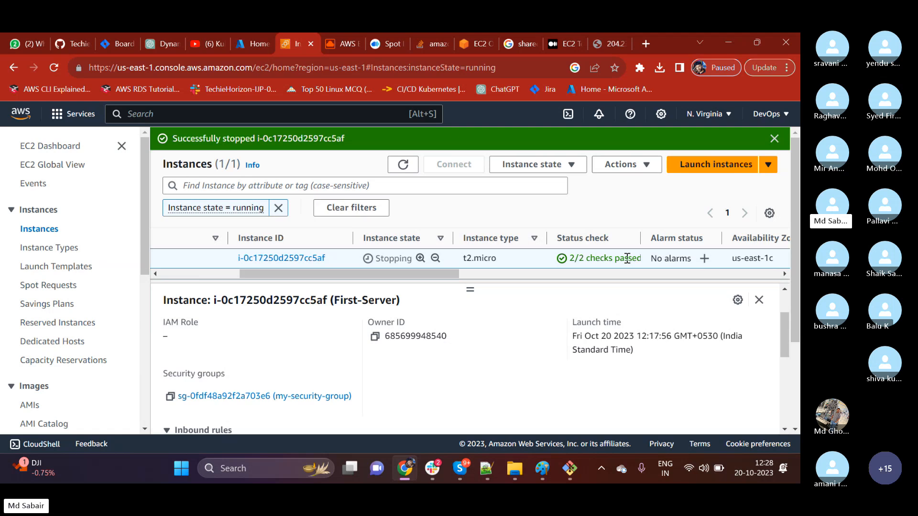
pyautogui.moveTo(587, 258); pyautogui.dragTo(632, 258)
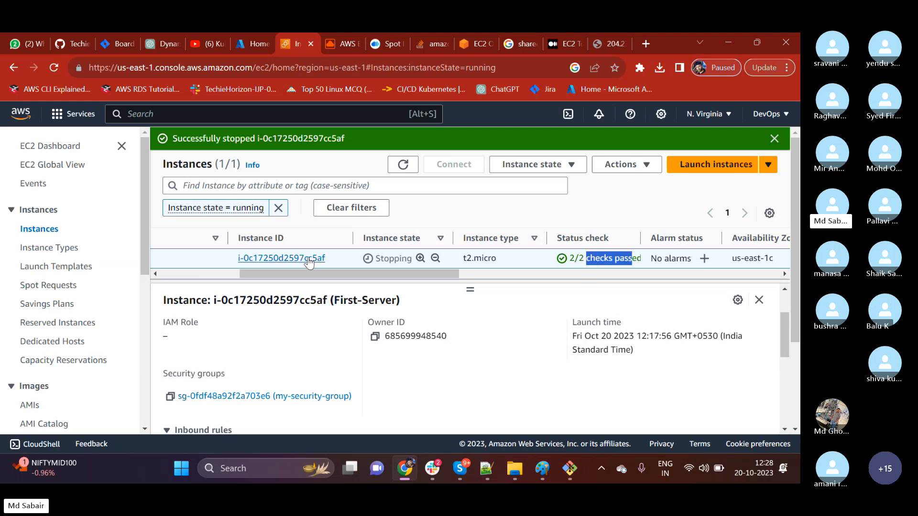
pyautogui.moveTo(360, 271); pyautogui.dragTo(280, 274)
pyautogui.click(403, 165)
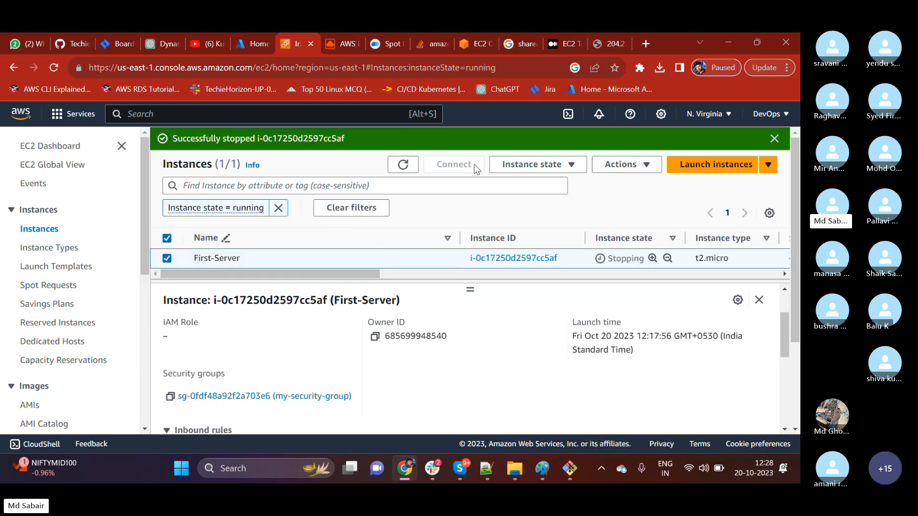
# Check which instance state and instance settings actions are available for First-Server.
pyautogui.click(514, 166)
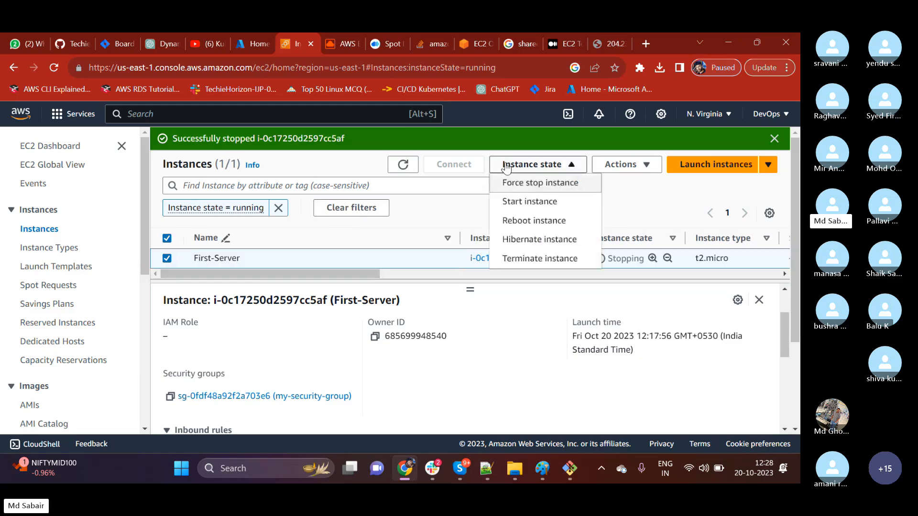
pyautogui.click(647, 165)
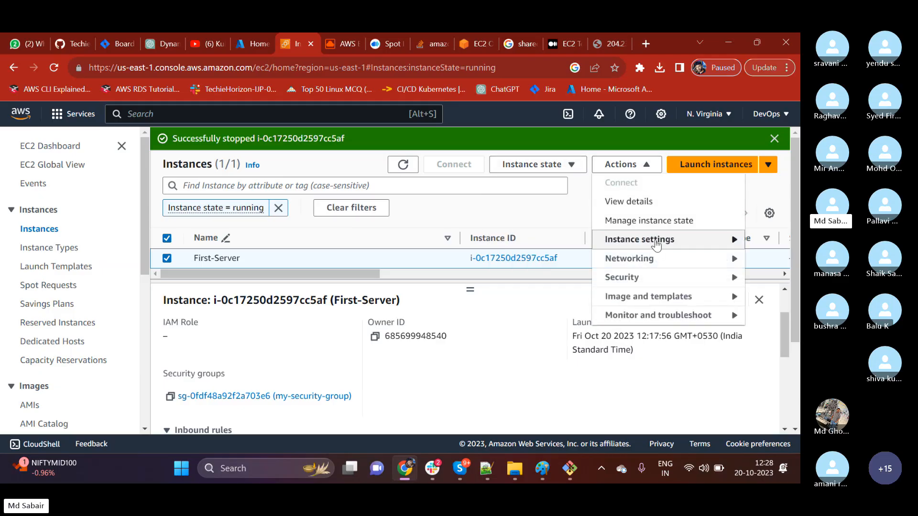
pyautogui.moveTo(656, 245)
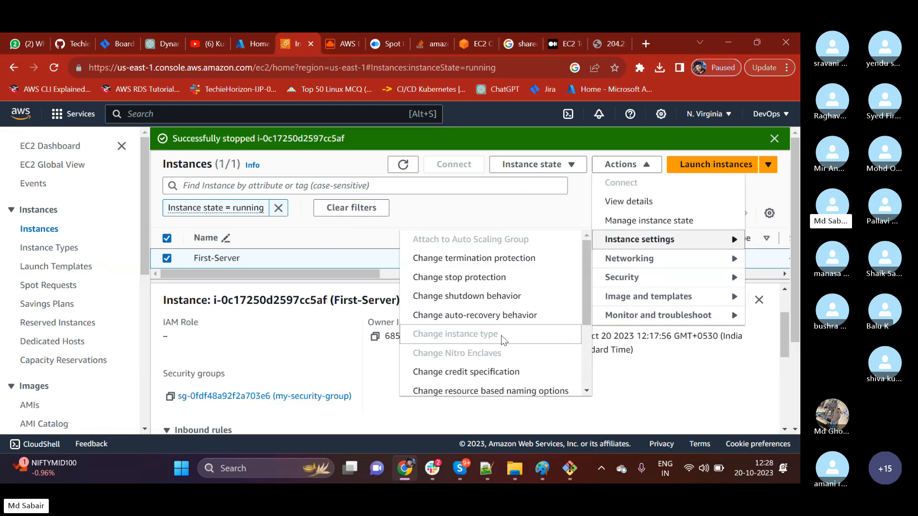
pyautogui.click(410, 211)
# Refresh the instance list and open the Change instance type page for First-Server.
pyautogui.click(403, 164)
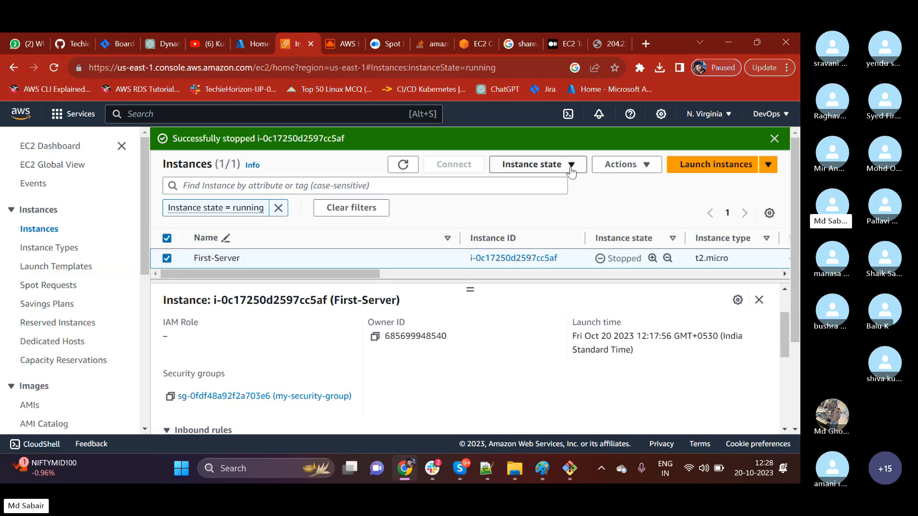
pyautogui.click(618, 165)
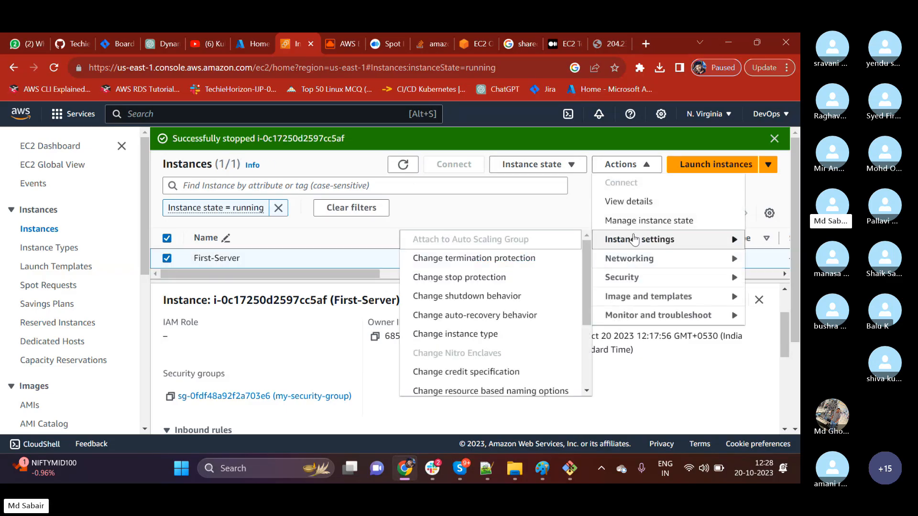
pyautogui.click(456, 335)
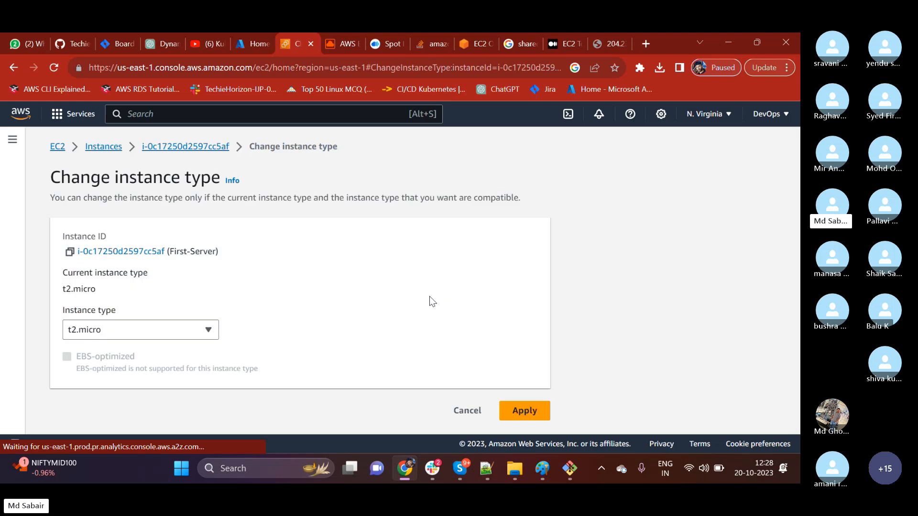
# Look through the instance types offered for First-Server without choosing one.
pyautogui.click(133, 329)
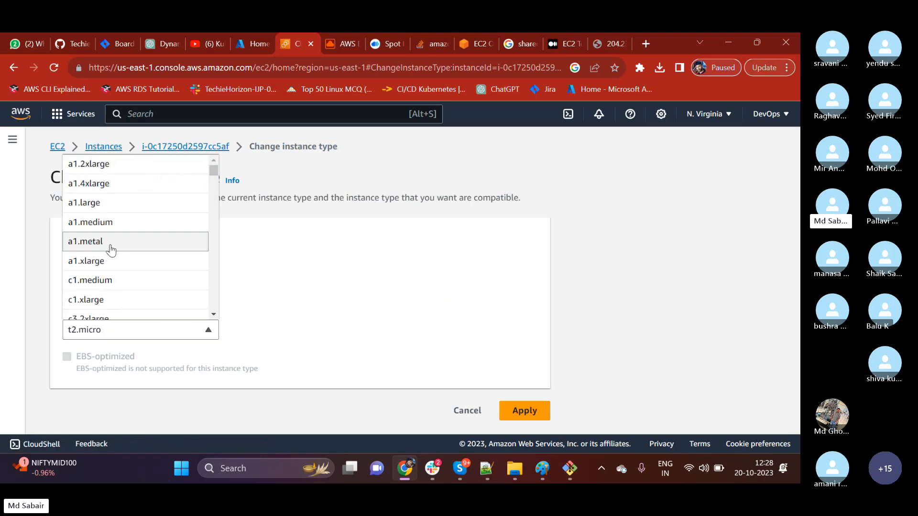
pyautogui.scroll(-4, 107, 278)
pyautogui.scroll(-15, 108, 290)
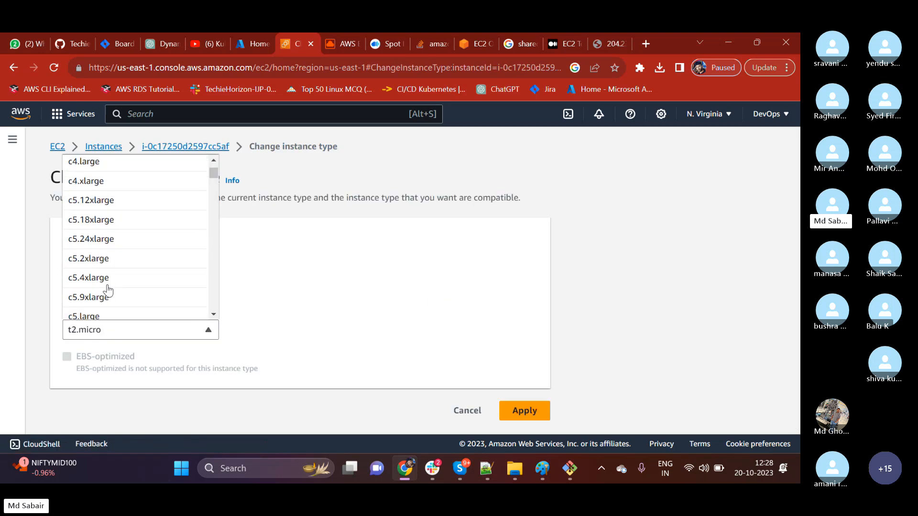
pyautogui.click(584, 413)
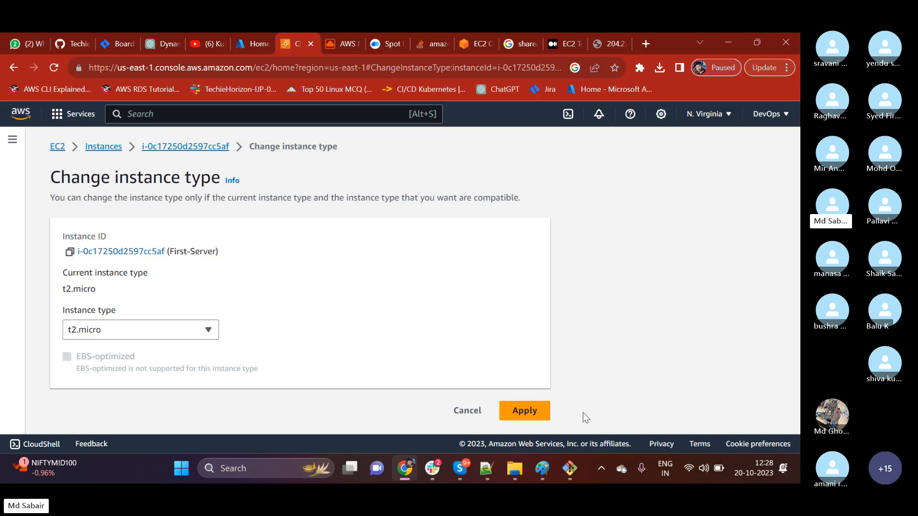
# Cancel the instance type change, select First-Server in the instance list, and check its available instance state actions.
pyautogui.click(464, 412)
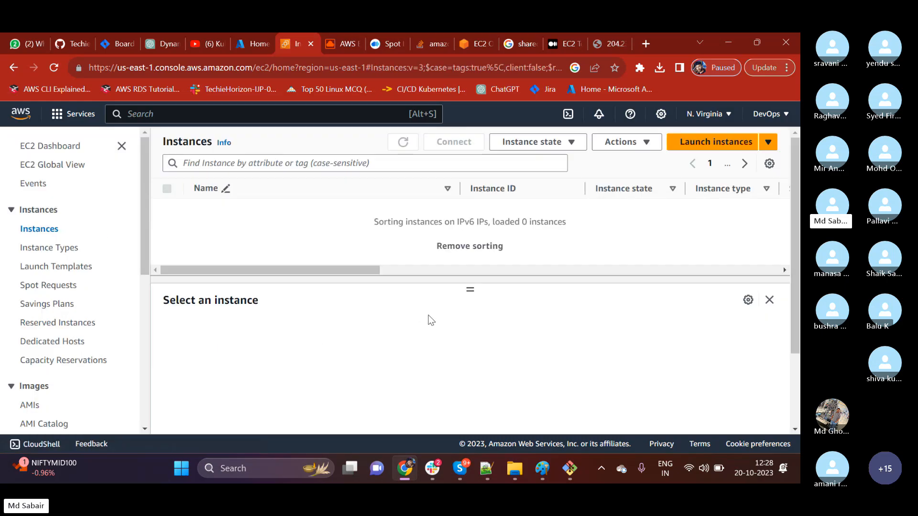
pyautogui.click(174, 211)
pyautogui.click(533, 141)
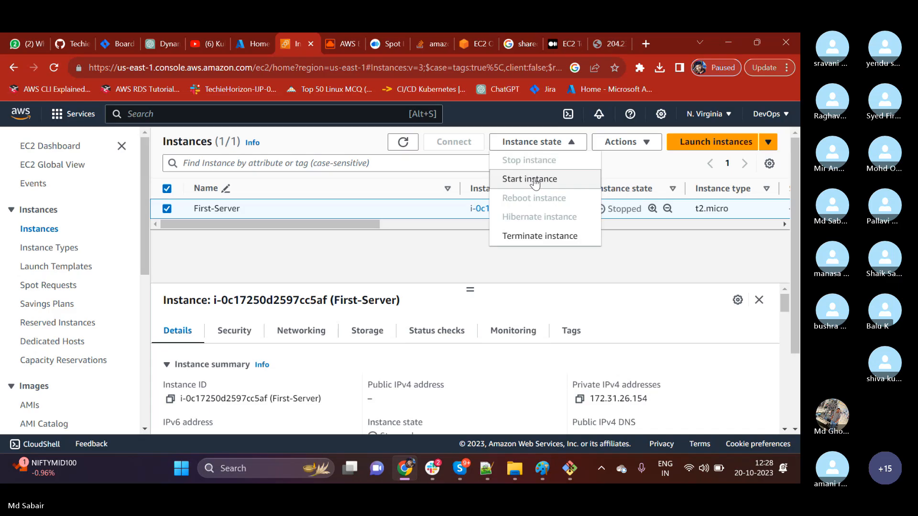
pyautogui.click(415, 281)
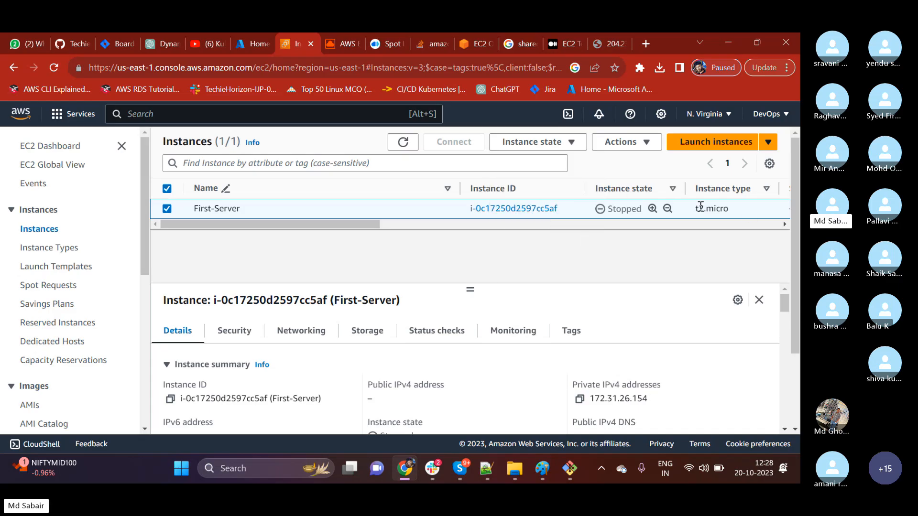
# Check First-Server's instance type in the list and read through its instance summary details.
pyautogui.moveTo(701, 206); pyautogui.dragTo(718, 206)
pyautogui.click(433, 246)
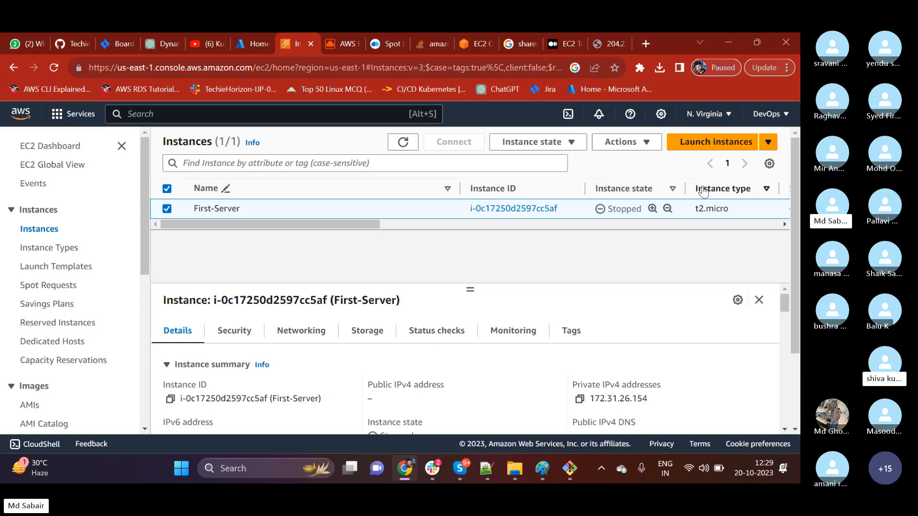
pyautogui.moveTo(699, 209); pyautogui.dragTo(701, 239)
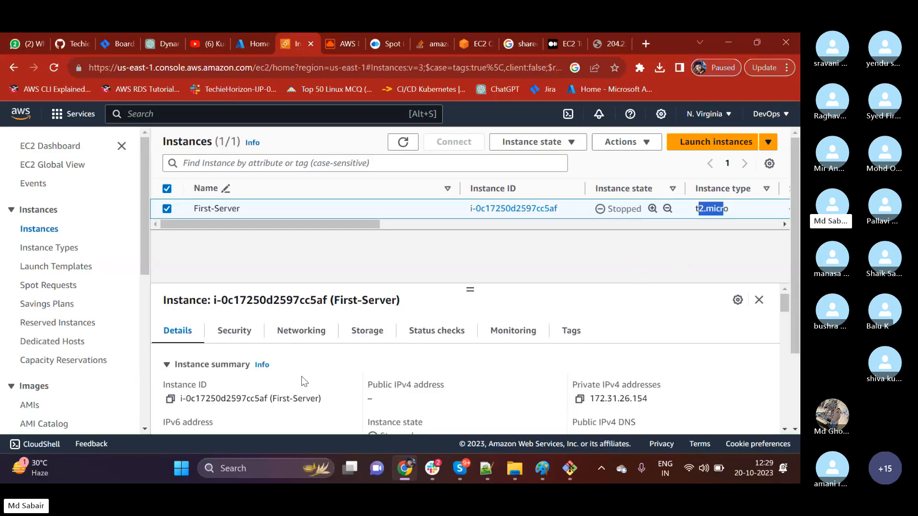
pyautogui.scroll(-3, 294, 375)
pyautogui.scroll(-3, 308, 369)
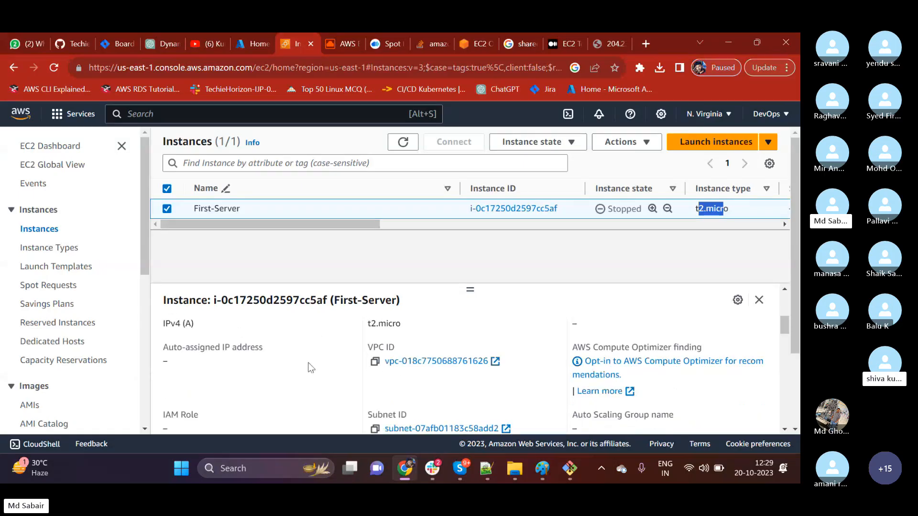
pyautogui.scroll(-2, 309, 373)
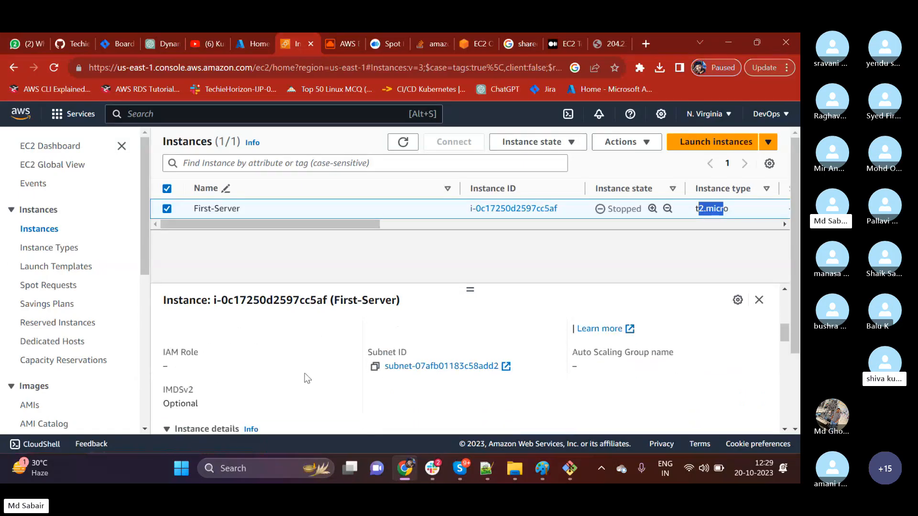
pyautogui.scroll(8, 308, 378)
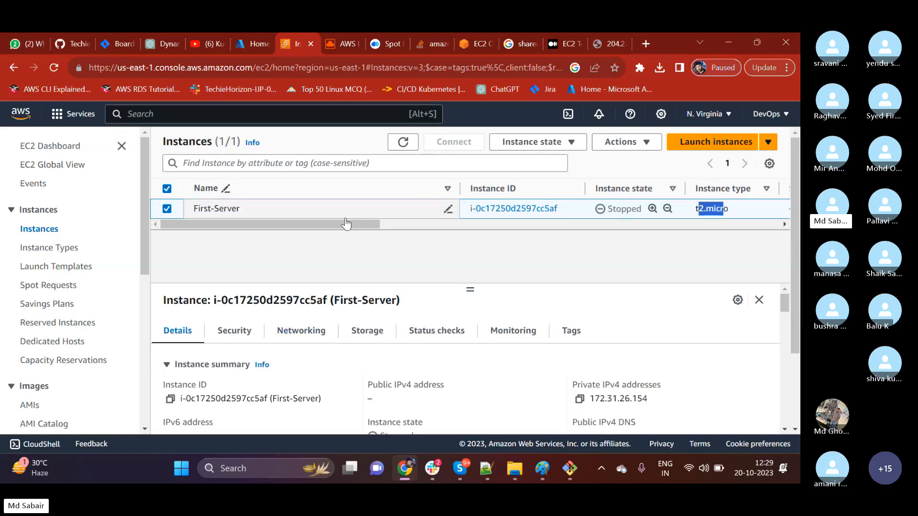
# Review whether First-Server can be started, and check its instance state and status check in the list.
pyautogui.click(533, 142)
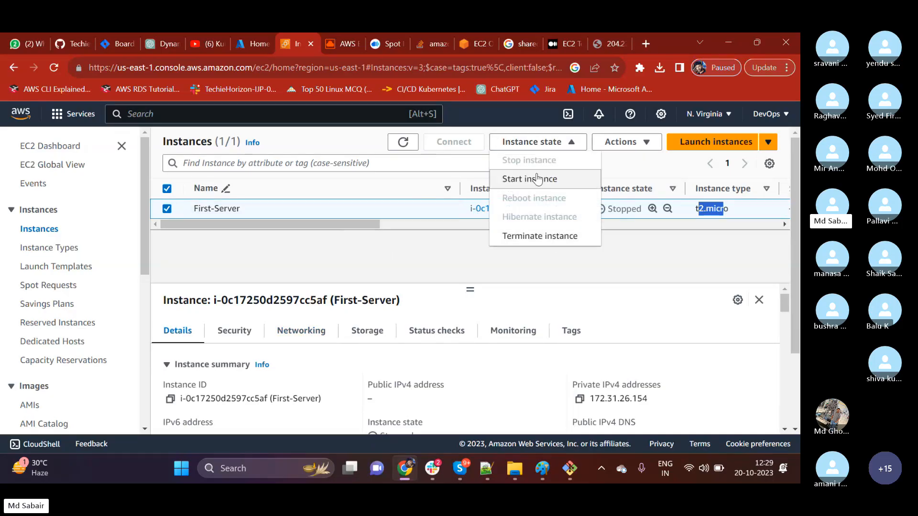
pyautogui.click(431, 257)
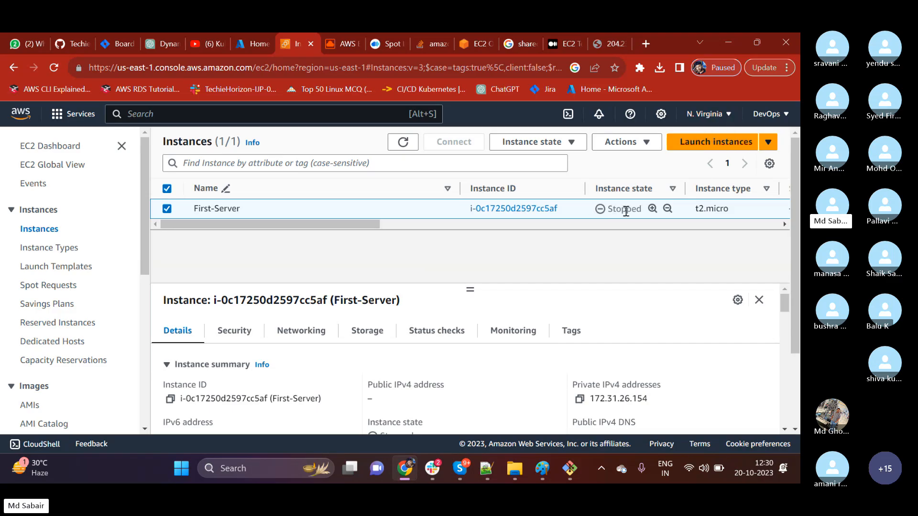
pyautogui.moveTo(611, 211); pyautogui.dragTo(636, 210)
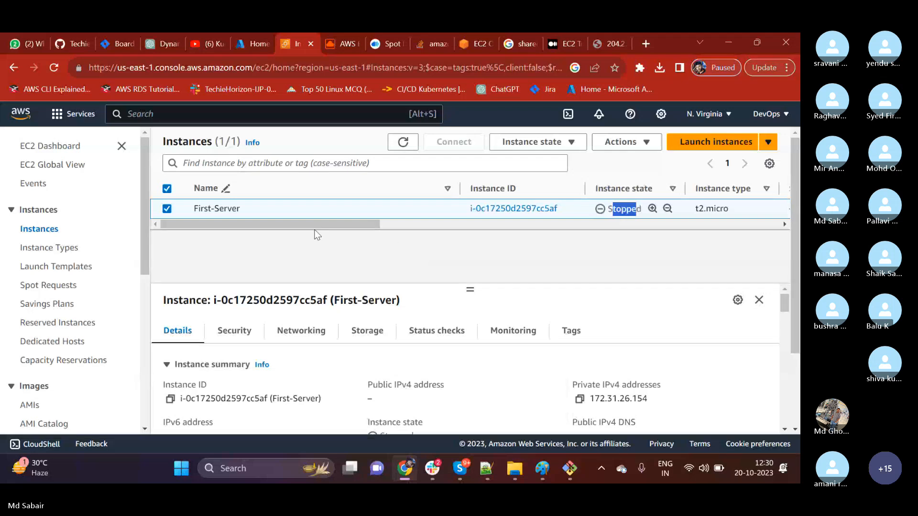
pyautogui.hscroll(10, 354, 254)
pyautogui.hscroll(-8, 348, 244)
pyautogui.click(496, 251)
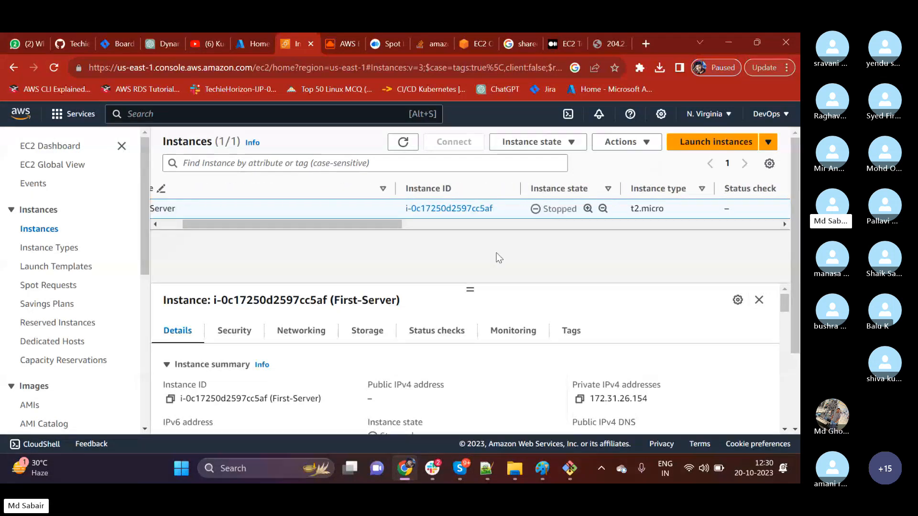
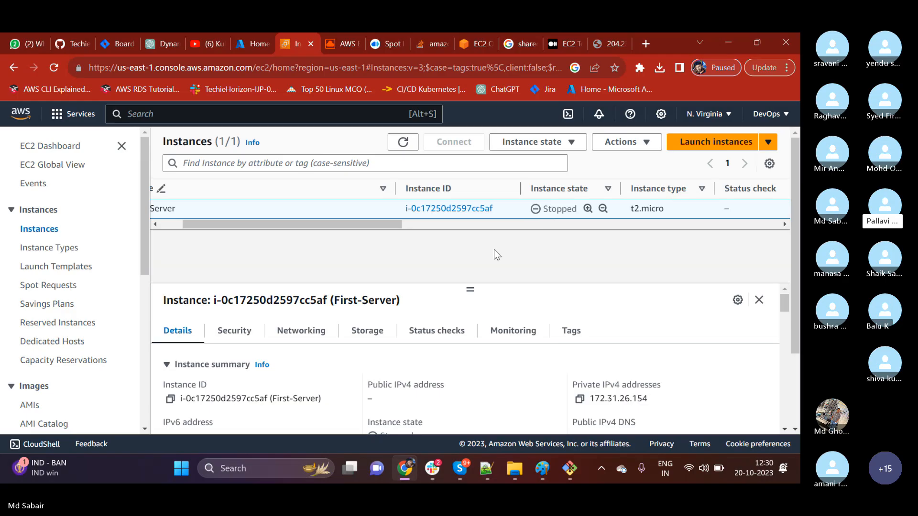
# Switch to the Git Bash terminal and clear its screen.
pyautogui.moveTo(389, 223); pyautogui.dragTo(335, 228)
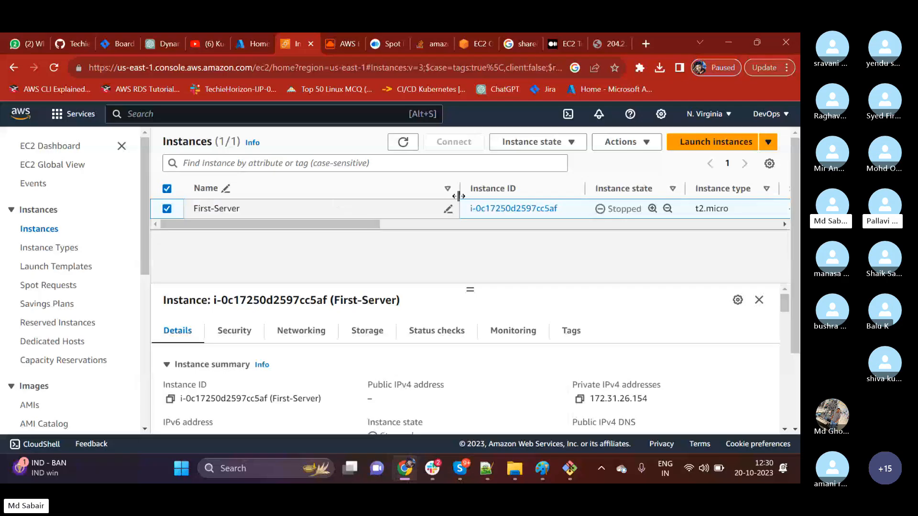
pyautogui.click(570, 468)
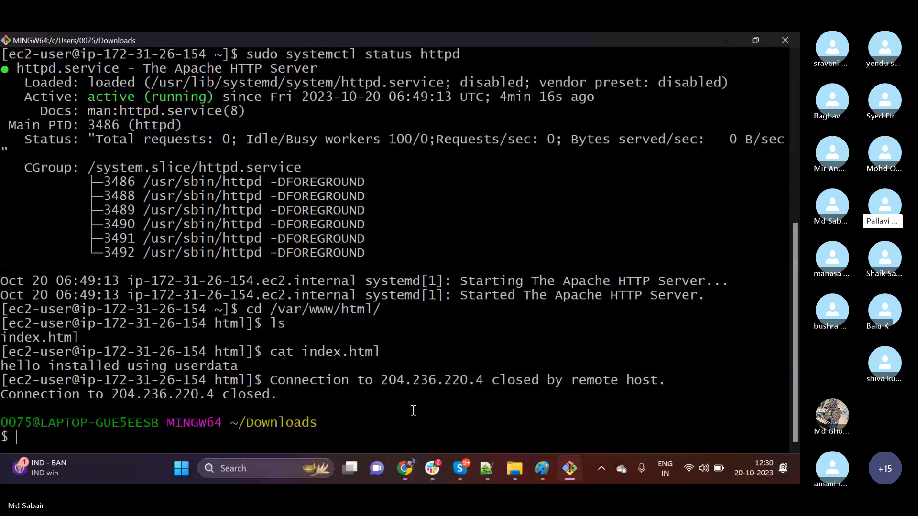
pyautogui.write('clear')
pyautogui.press('Return')
pyautogui.write('df')
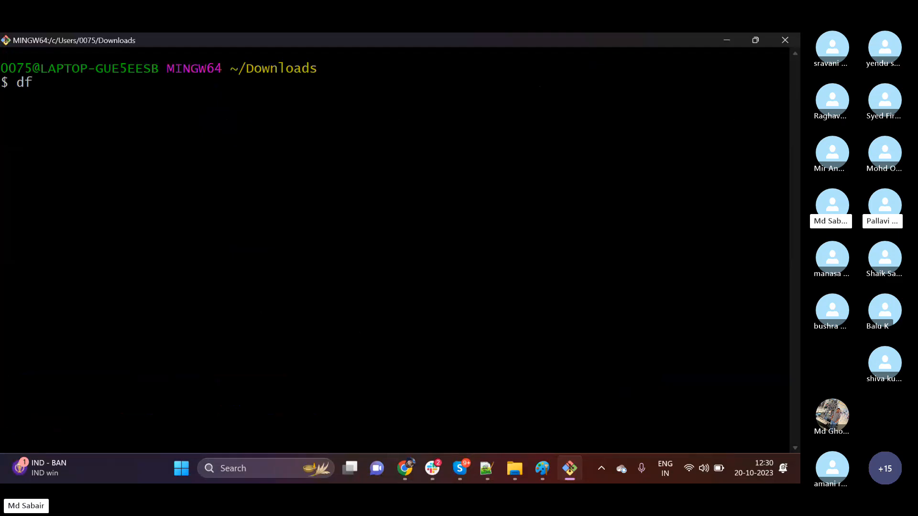
pyautogui.click(733, 45)
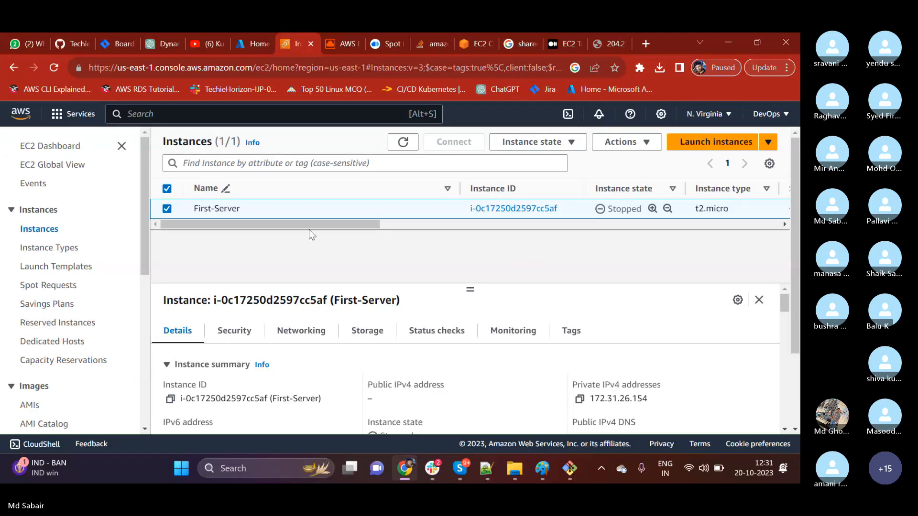
pyautogui.click(538, 142)
pyautogui.click(377, 256)
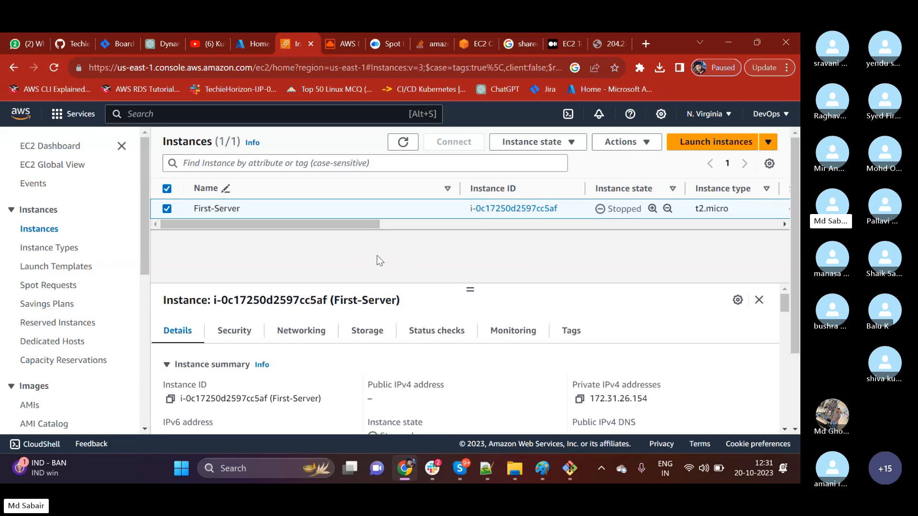
pyautogui.moveTo(322, 227)
pyautogui.mouseDown()
pyautogui.moveTo(361, 222)
pyautogui.moveTo(316, 225)
pyautogui.mouseUp()
pyautogui.click(736, 39)
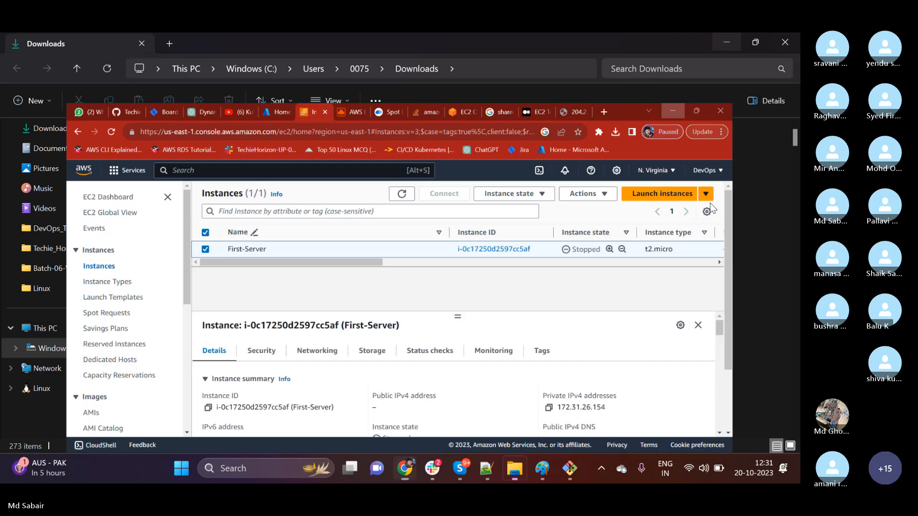
pyautogui.click(569, 469)
pyautogui.press('BackSpace')
pyautogui.press('BackSpace')
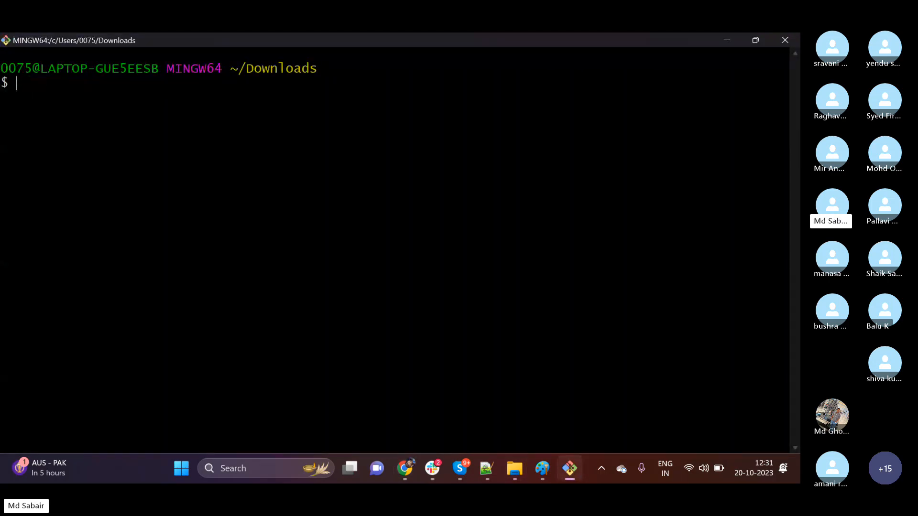
# Recall the earlier ssh login command, cancel it unrun, and examine its key file and user name parts.
pyautogui.press('Up')
pyautogui.press('Up')
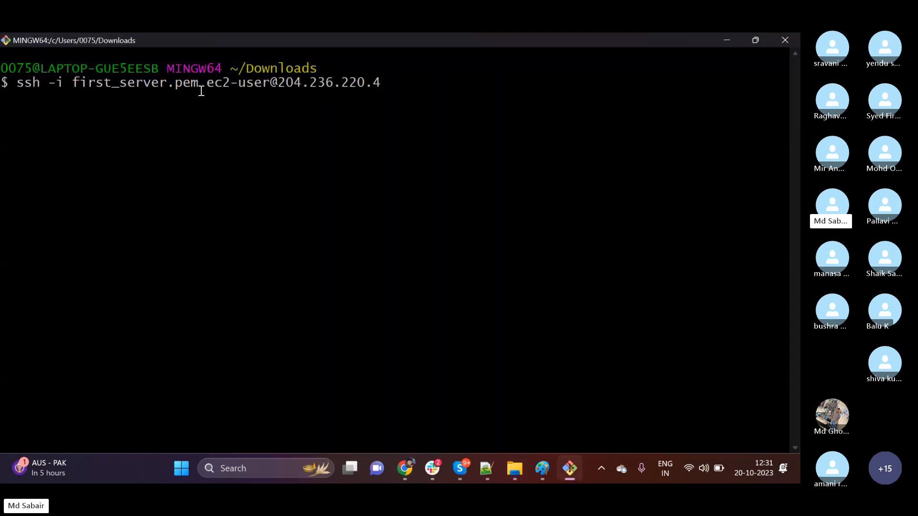
pyautogui.moveTo(205, 84); pyautogui.dragTo(79, 85)
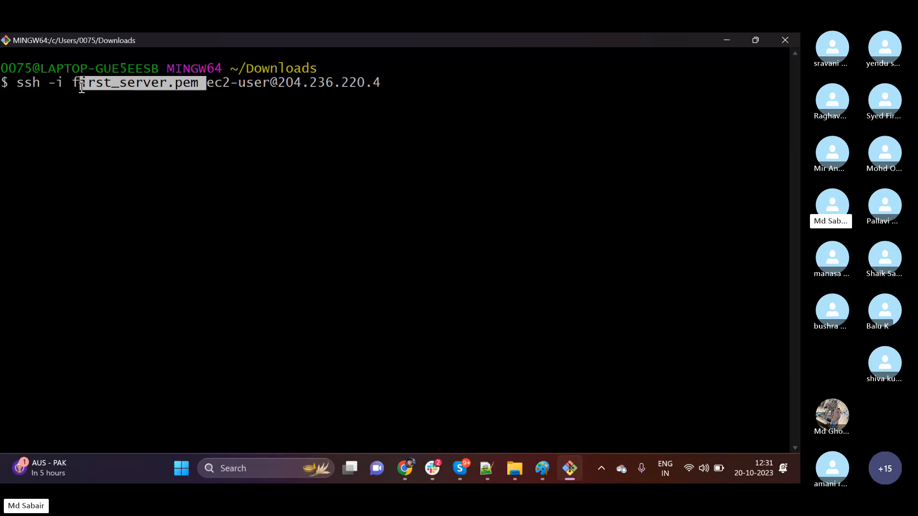
pyautogui.click(137, 168)
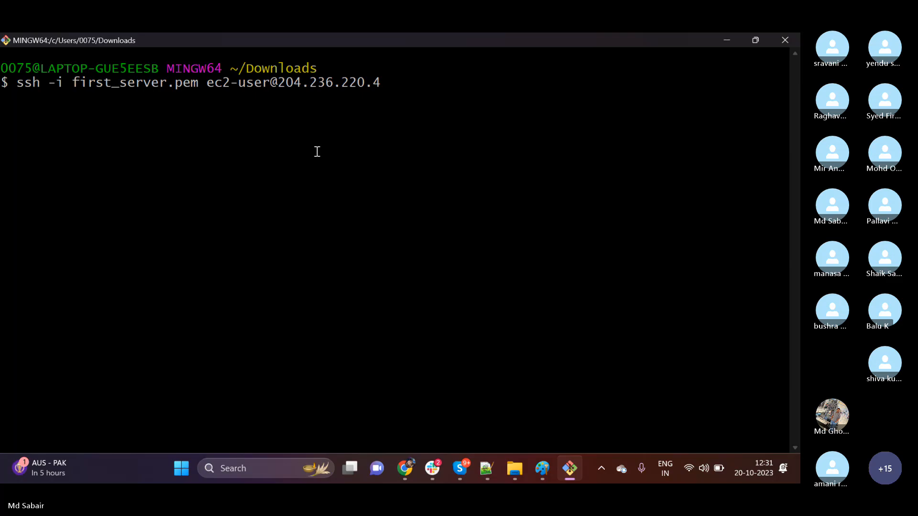
pyautogui.hotkey('ctrl', 'c')
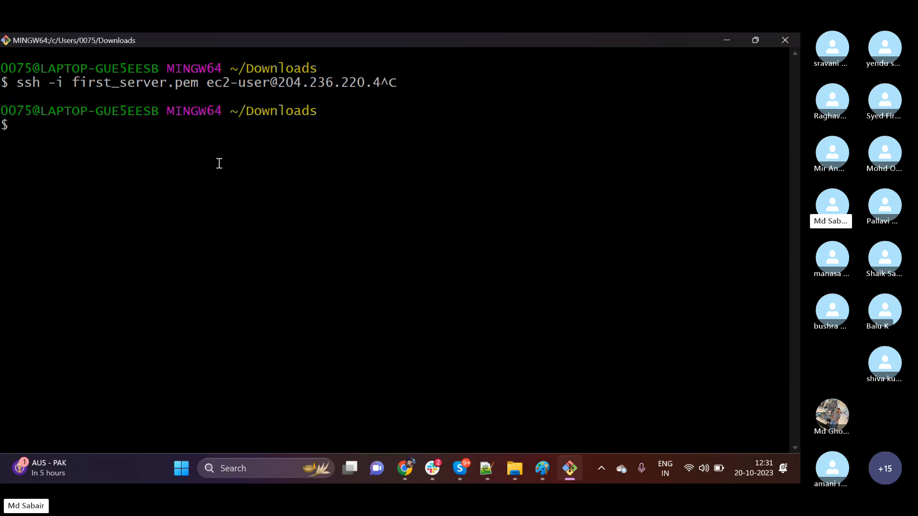
pyautogui.moveTo(73, 84); pyautogui.dragTo(198, 84)
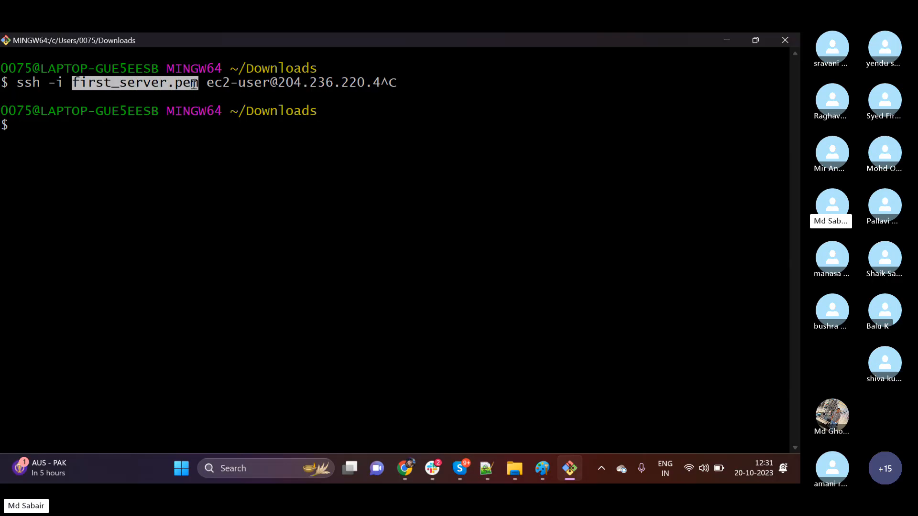
pyautogui.click(181, 138)
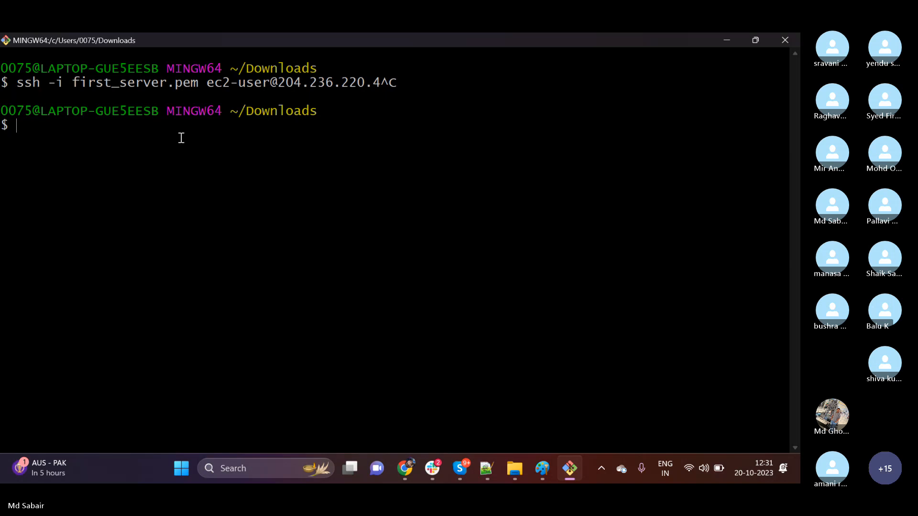
pyautogui.moveTo(216, 82); pyautogui.dragTo(283, 94)
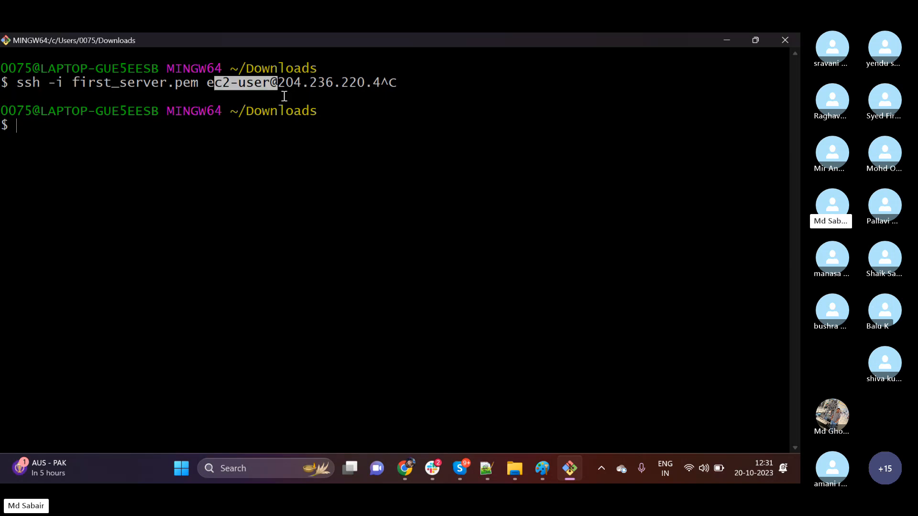
pyautogui.click(282, 161)
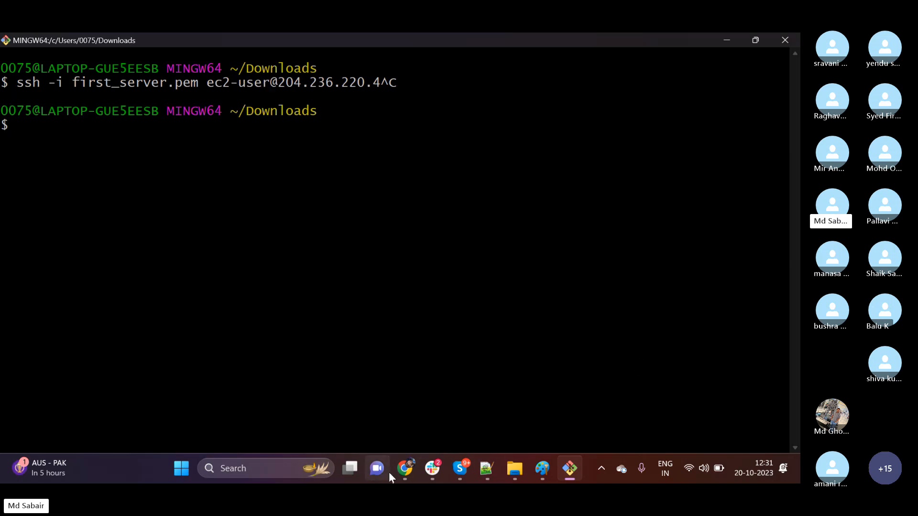
# Switch to the EC2 console in Chrome, start the First-Server instance and refresh the instance list.
pyautogui.click(405, 469)
pyautogui.click(540, 143)
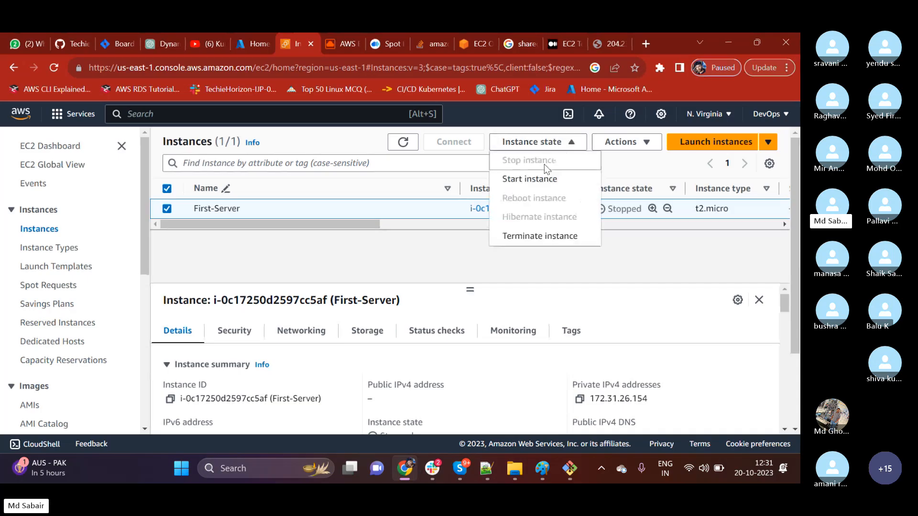
pyautogui.click(564, 182)
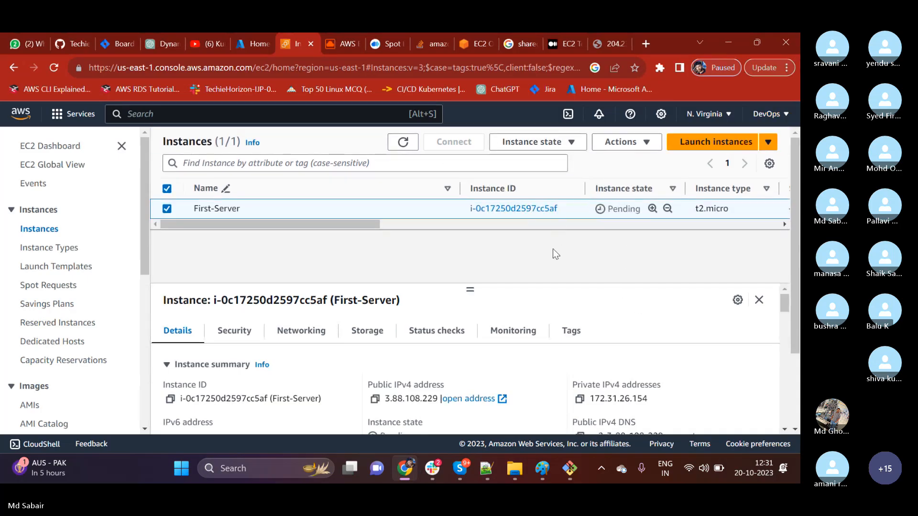
pyautogui.click(403, 142)
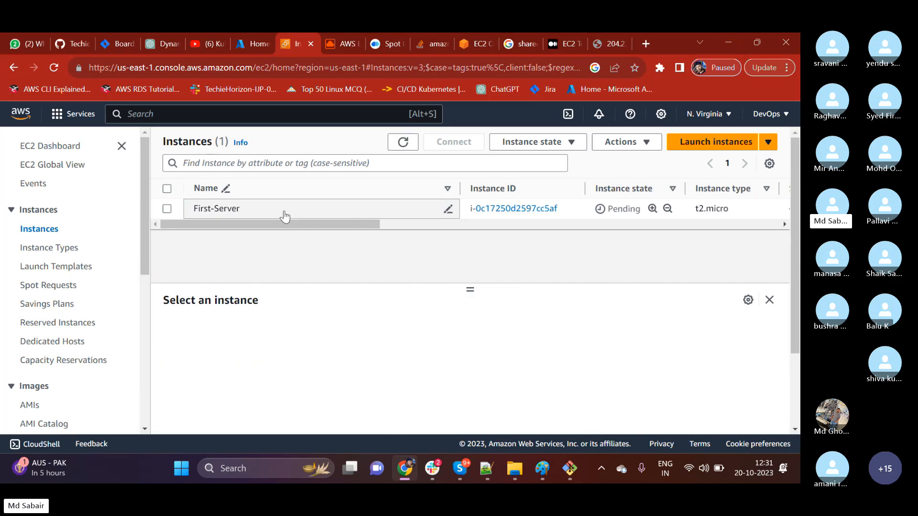
# Switch to the Git Bash terminal and examine the IP address, user name and key file in the cancelled ssh command.
pyautogui.click(578, 471)
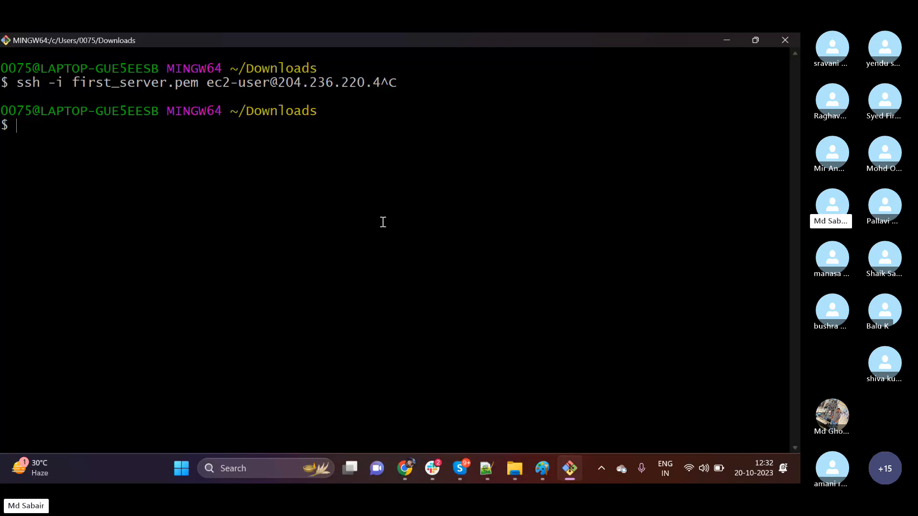
pyautogui.moveTo(278, 82); pyautogui.dragTo(349, 83)
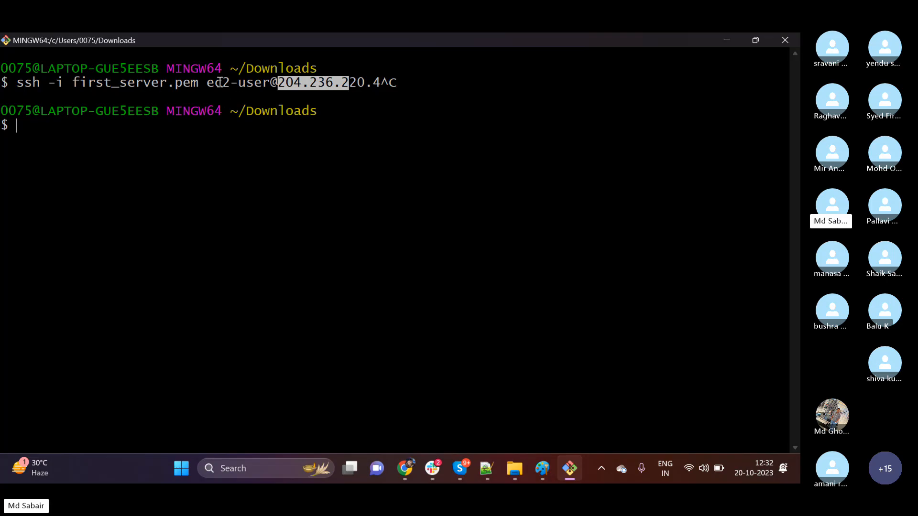
pyautogui.moveTo(222, 84); pyautogui.dragTo(266, 72)
pyautogui.click(305, 185)
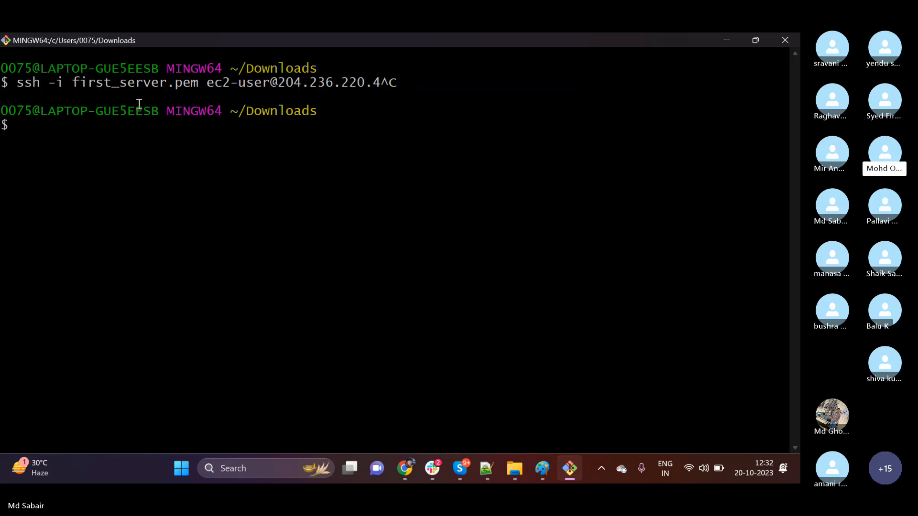
pyautogui.tripleClick(89, 84)
pyautogui.moveTo(73, 84); pyautogui.dragTo(174, 83)
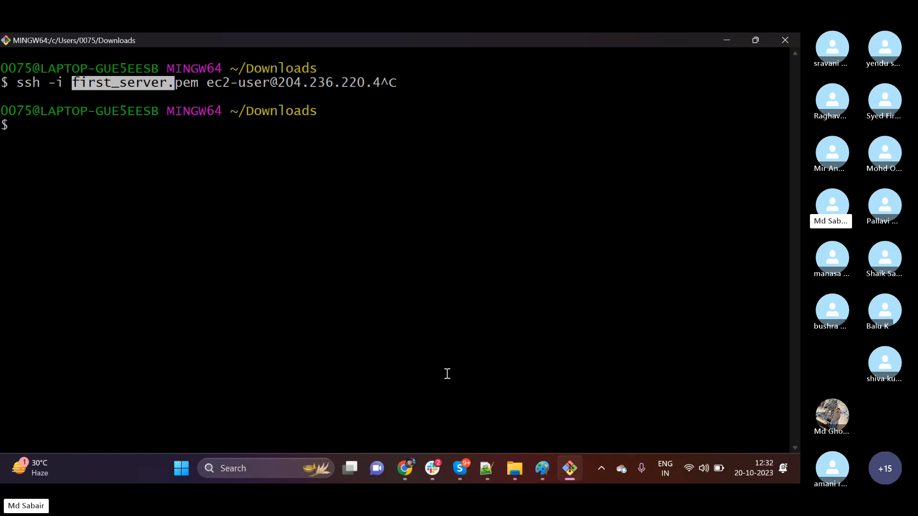
# Switch to the EC2 console in Chrome, select First-Server and copy its public IPv4 address.
pyautogui.click(402, 469)
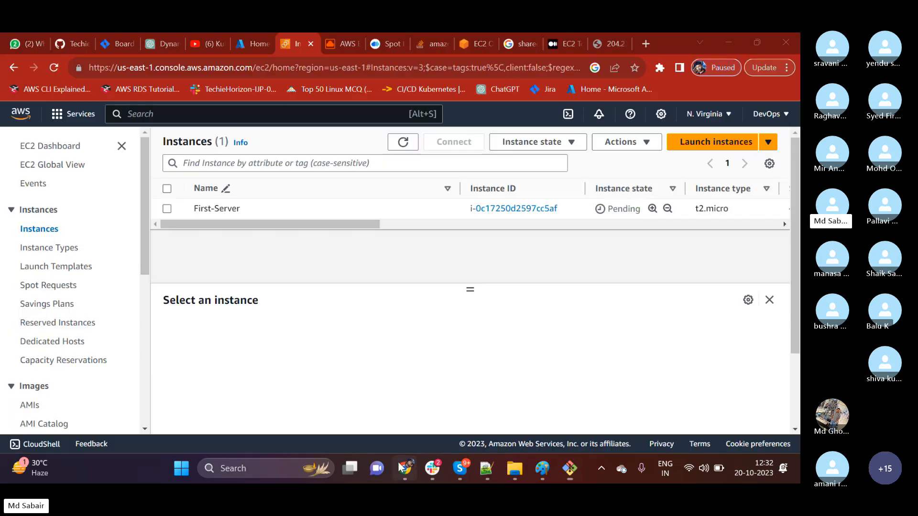
pyautogui.click(167, 208)
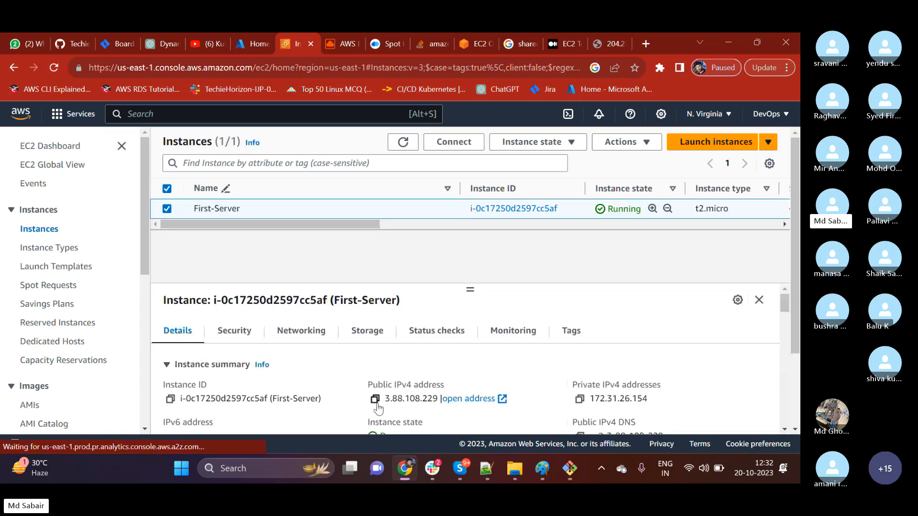
pyautogui.click(375, 399)
# In the Git Bash terminal, recall the first_server.pem ssh command and replace its host with the copied address 3.88.108.229.
pyautogui.click(570, 468)
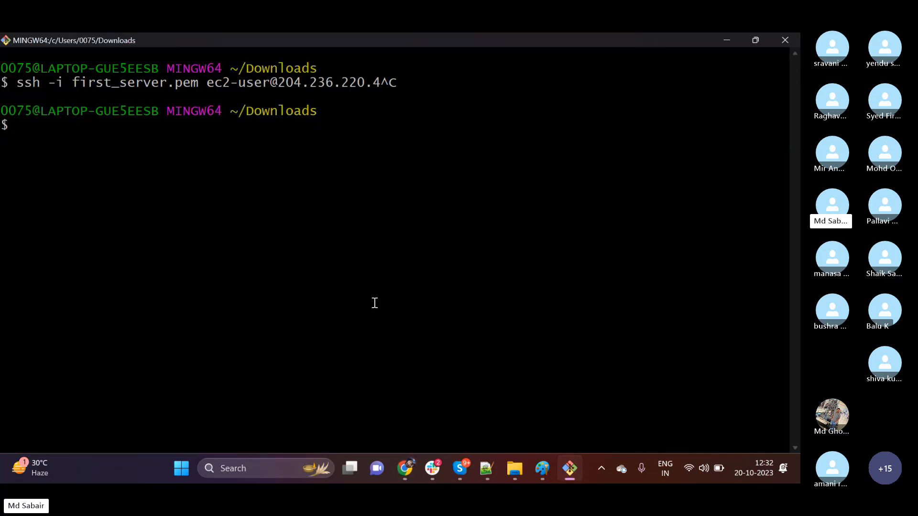
pyautogui.press('Up')
pyautogui.press('BackSpace')
pyautogui.press('BackSpace')
pyautogui.press('BackSpace')
pyautogui.press('BackSpace')
pyautogui.press('BackSpace')
pyautogui.press('BackSpace')
pyautogui.press('BackSpace')
pyautogui.press('BackSpace')
pyautogui.press('BackSpace')
pyautogui.press('BackSpace')
pyautogui.press('BackSpace')
pyautogui.press('BackSpace')
pyautogui.press('BackSpace')
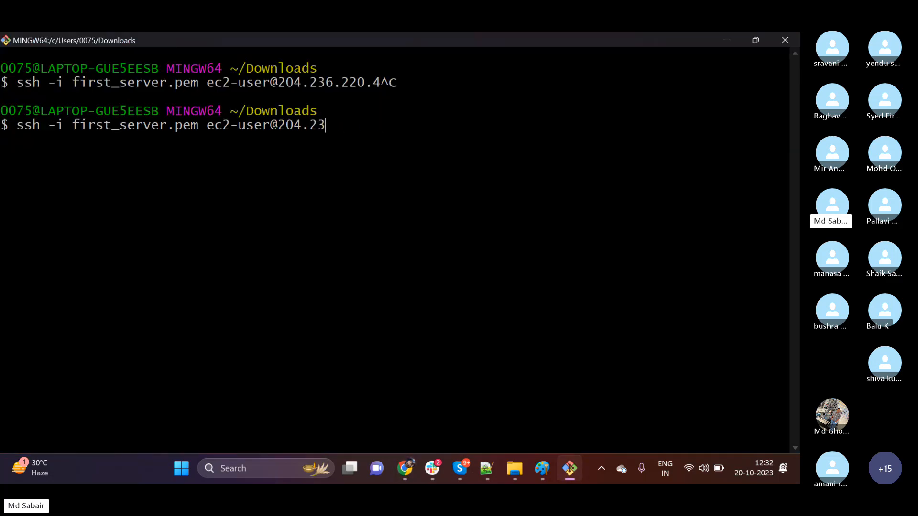
pyautogui.rightClick(364, 241)
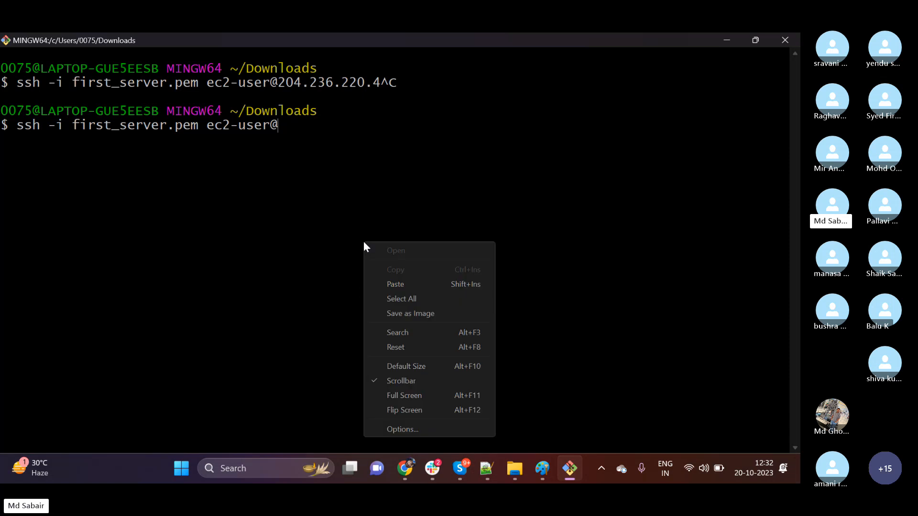
pyautogui.click(401, 283)
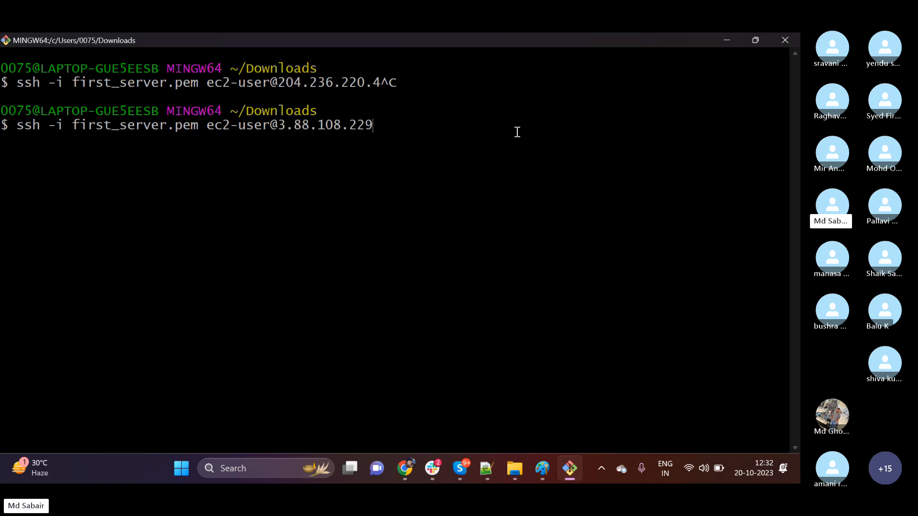
# Run the ssh command and answer yes to continue connecting to the new host.
pyautogui.press('Return')
pyautogui.write('yes')
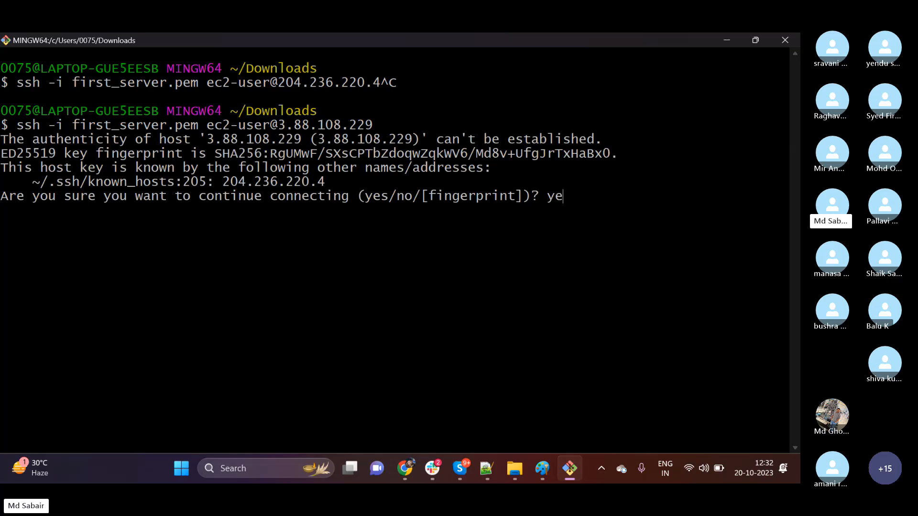
pyautogui.press('Return')
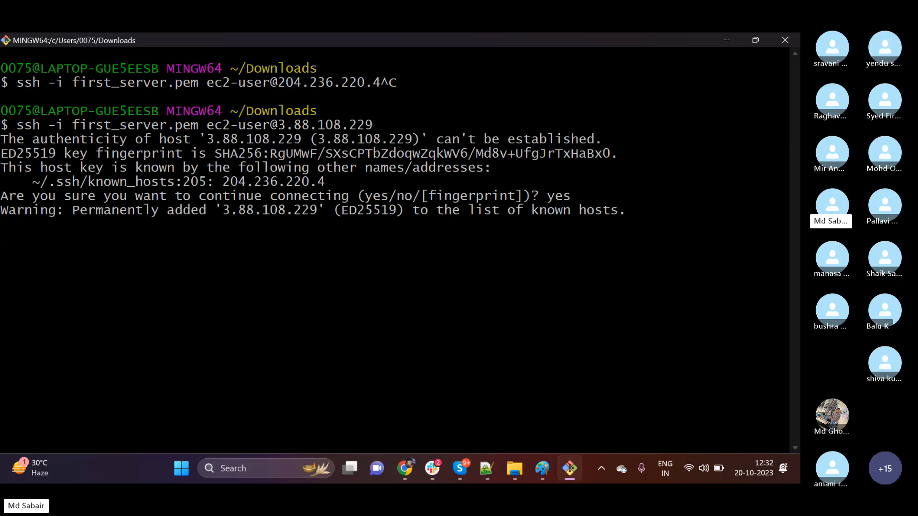
# Clear the server's terminal screen and switch to the root user with sudo su.
pyautogui.write('clear')
pyautogui.press('Return')
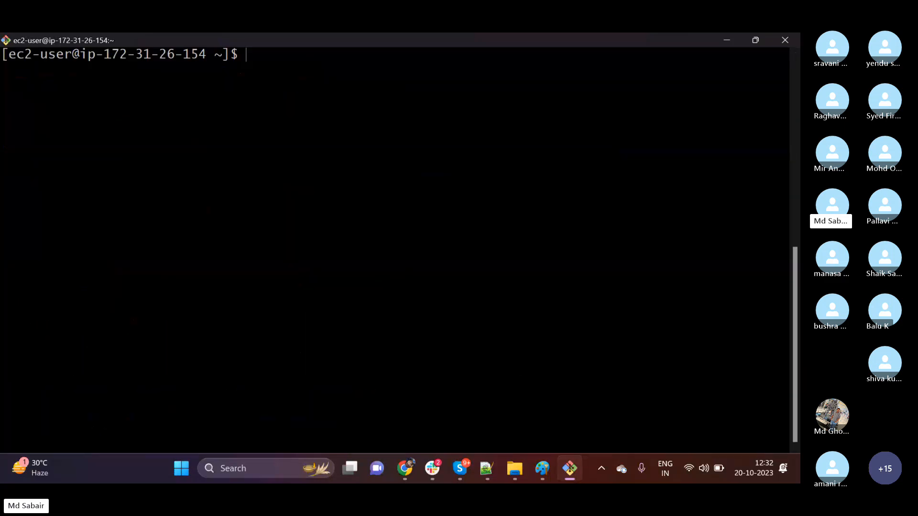
pyautogui.write('sudo su')
pyautogui.press('Return')
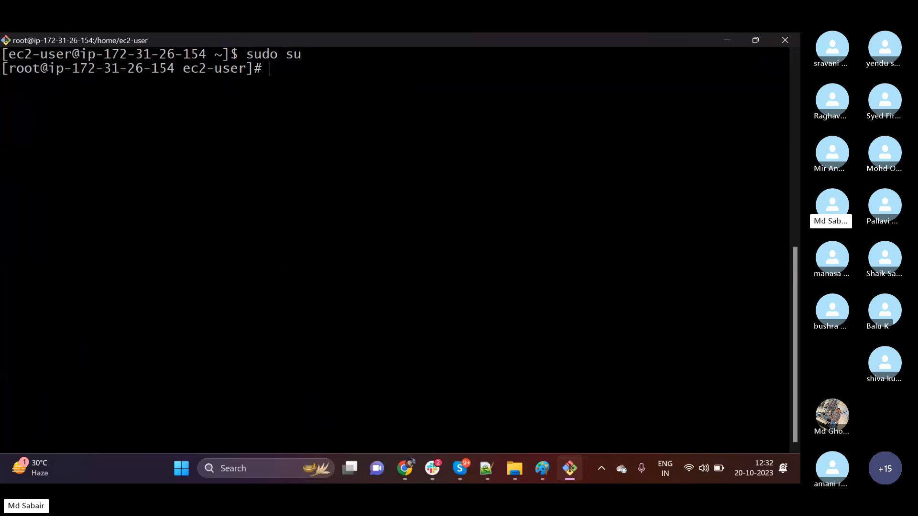
# Change to the root user's home directory and list its contents with ls.
pyautogui.write('cd')
pyautogui.press('Return')
pyautogui.write('ls')
pyautogui.press('Return')
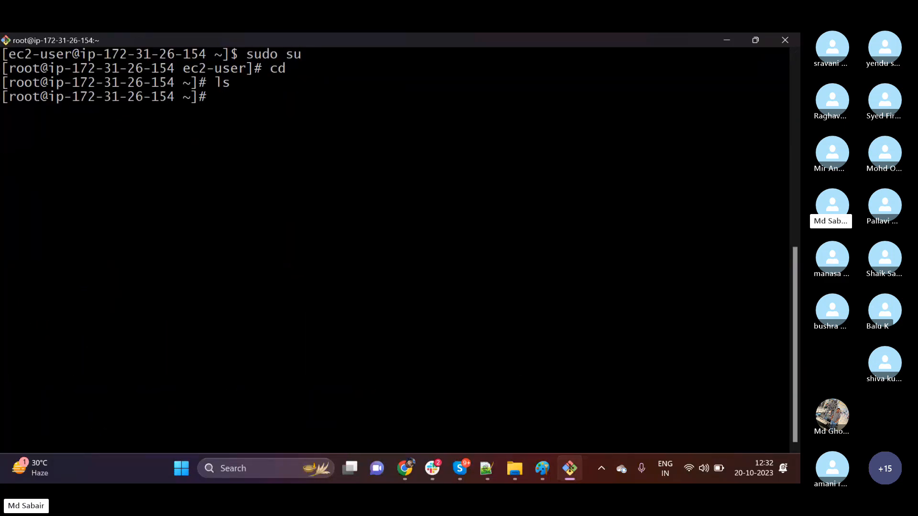
# Exit the root shell and log out of the ssh session to return to the local prompt.
pyautogui.write('m')
pyautogui.press('BackSpace')
pyautogui.write('exit')
pyautogui.press('Return')
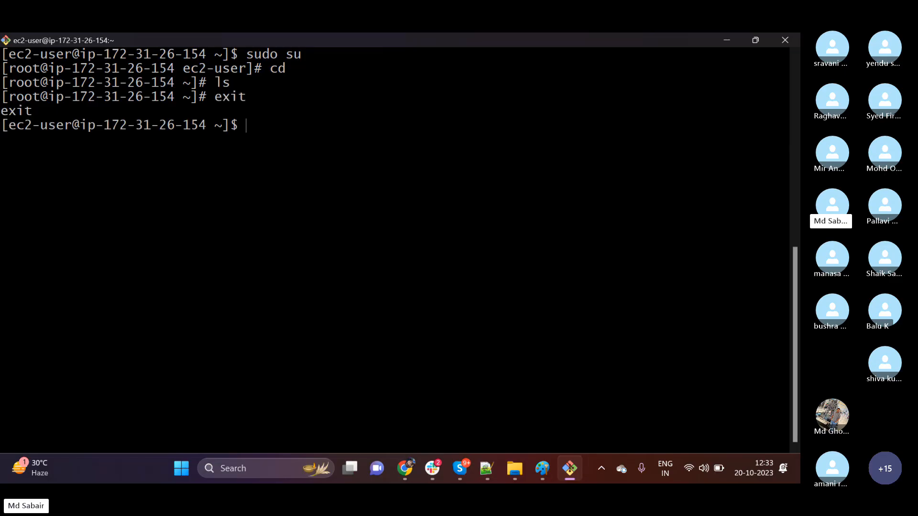
pyautogui.write('exit')
pyautogui.press('Return')
# Recall the previous ssh login command and examine its first_server.pem key file and IP address parts, leaving the command unexecuted.
pyautogui.press('Up')
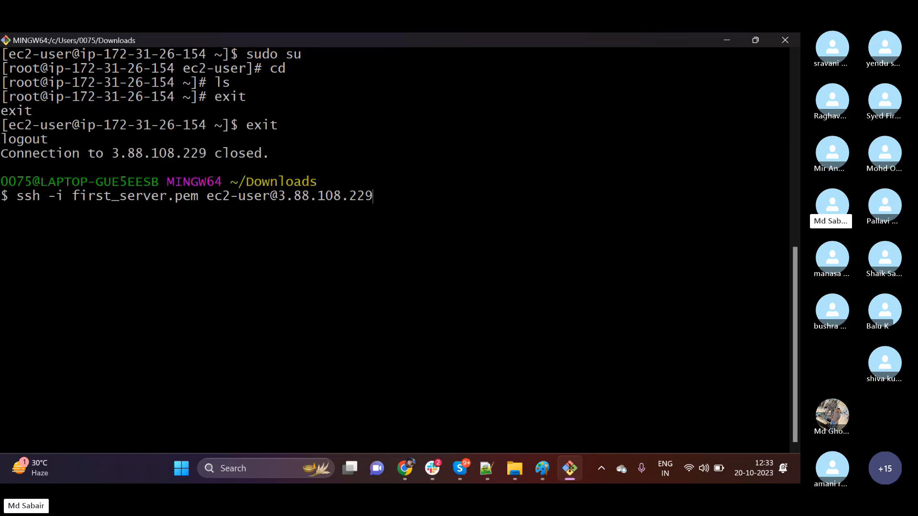
pyautogui.moveTo(73, 196); pyautogui.dragTo(160, 196)
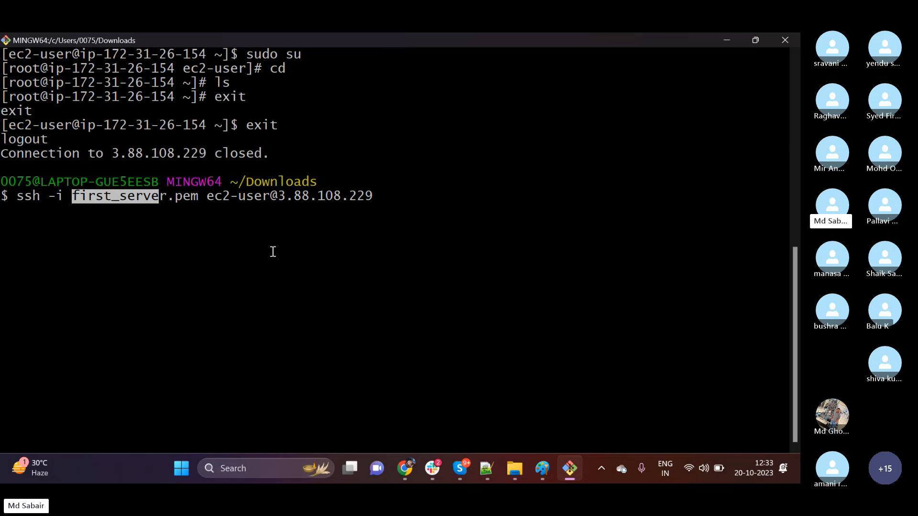
pyautogui.click(273, 252)
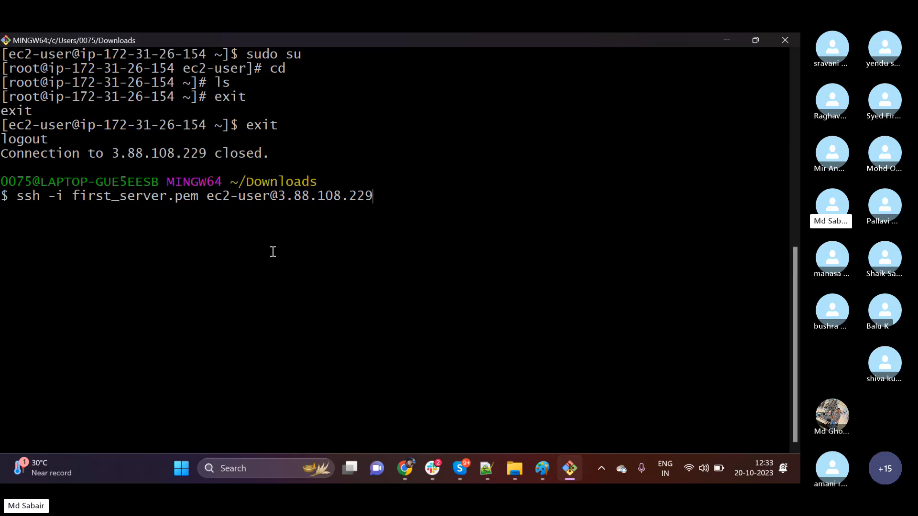
pyautogui.moveTo(202, 196); pyautogui.dragTo(170, 203)
pyautogui.click(177, 269)
pyautogui.moveTo(279, 196); pyautogui.dragTo(367, 196)
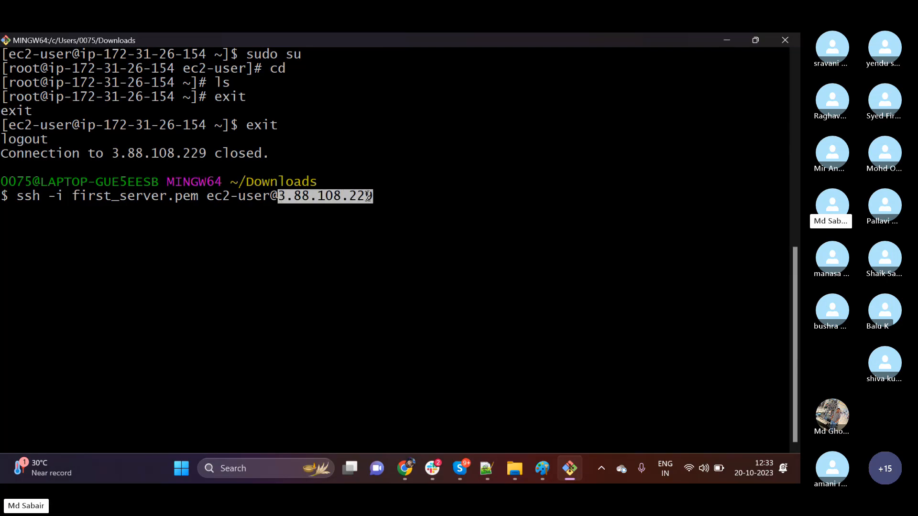
pyautogui.click(305, 266)
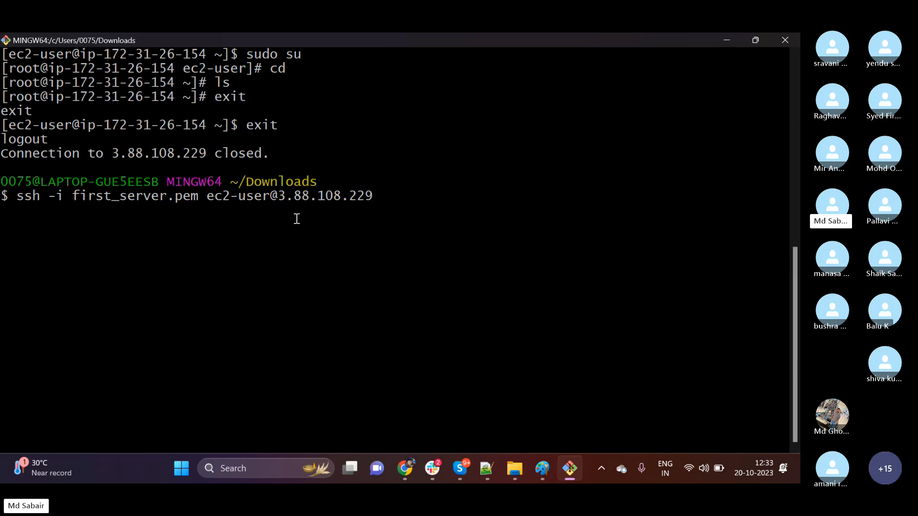
pyautogui.moveTo(205, 196); pyautogui.dragTo(73, 199)
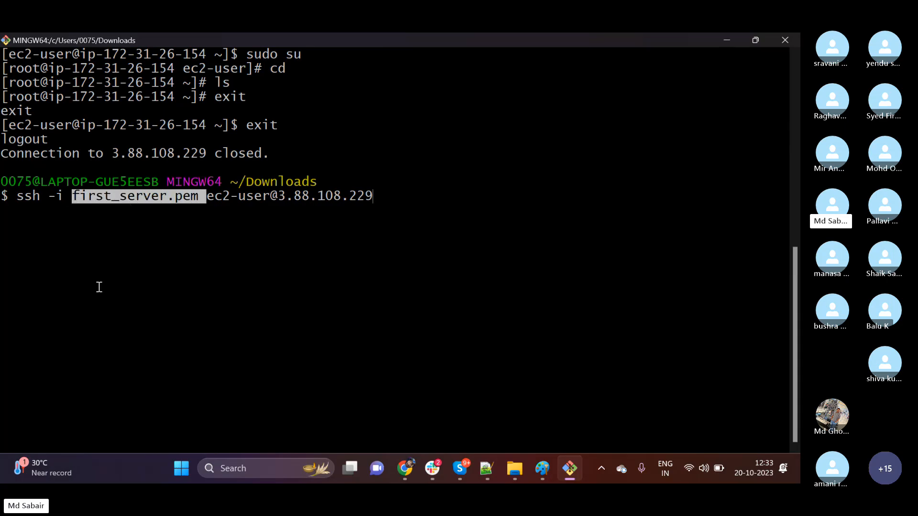
pyautogui.click(99, 287)
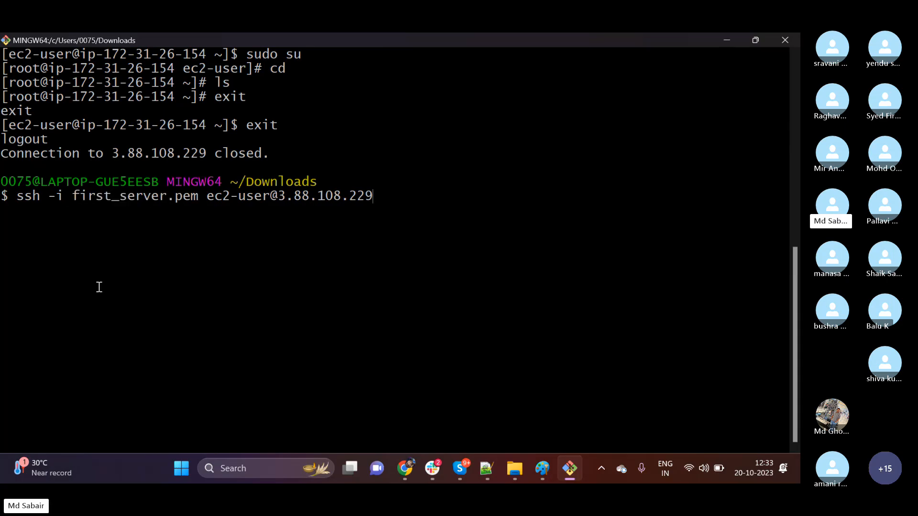
pyautogui.moveTo(72, 199); pyautogui.dragTo(199, 198)
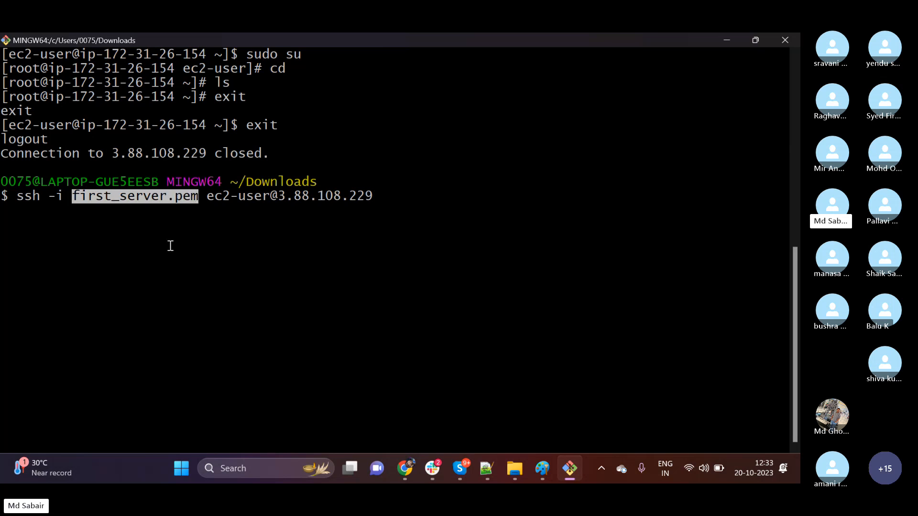
pyautogui.click(170, 246)
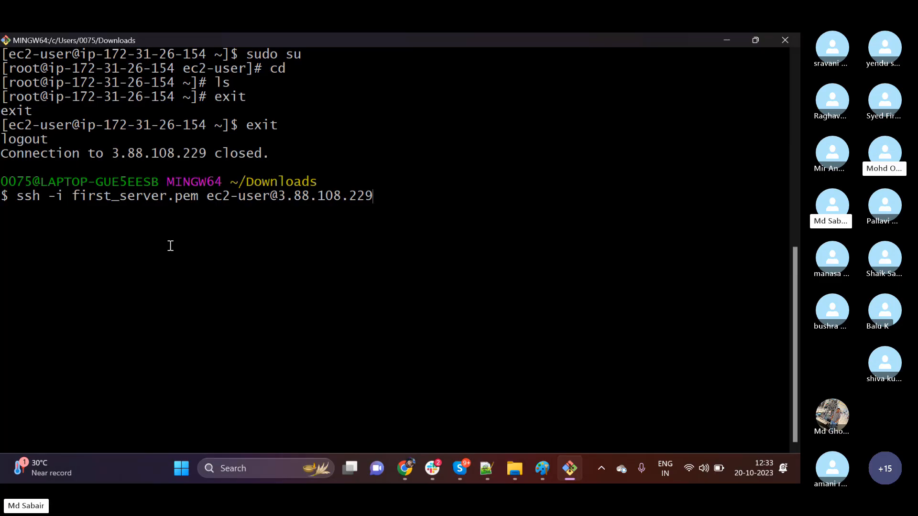
pyautogui.moveTo(278, 196); pyautogui.dragTo(377, 206)
pyautogui.click(318, 260)
pyautogui.moveTo(79, 196); pyautogui.dragTo(127, 196)
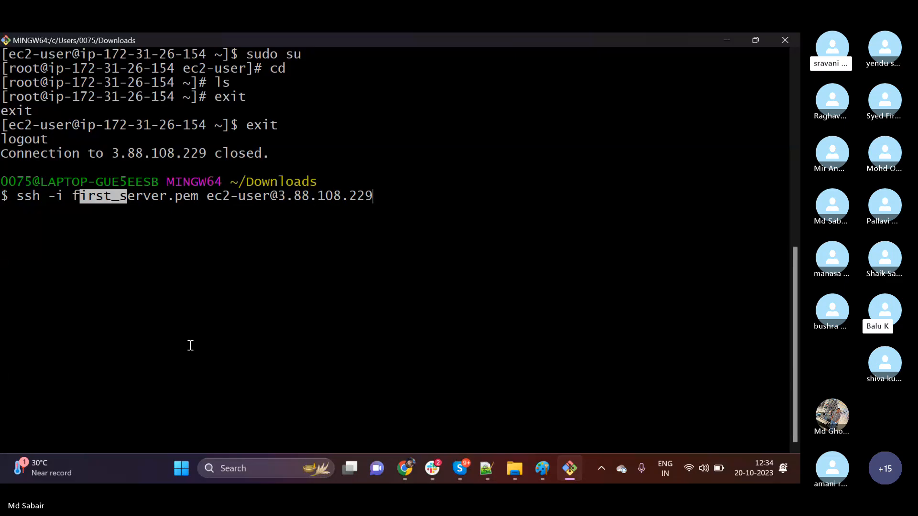
pyautogui.hotkey('ctrl', 'c')
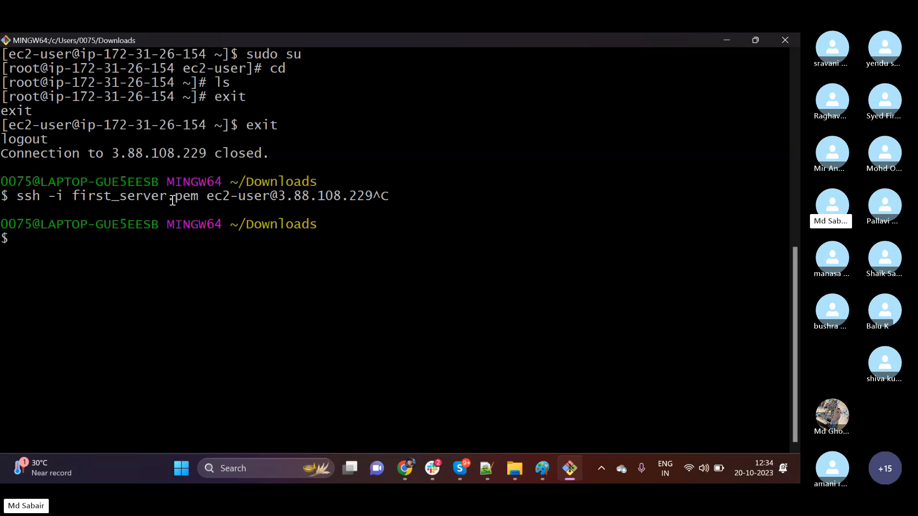
pyautogui.moveTo(197, 197); pyautogui.dragTo(120, 197)
pyautogui.click(141, 269)
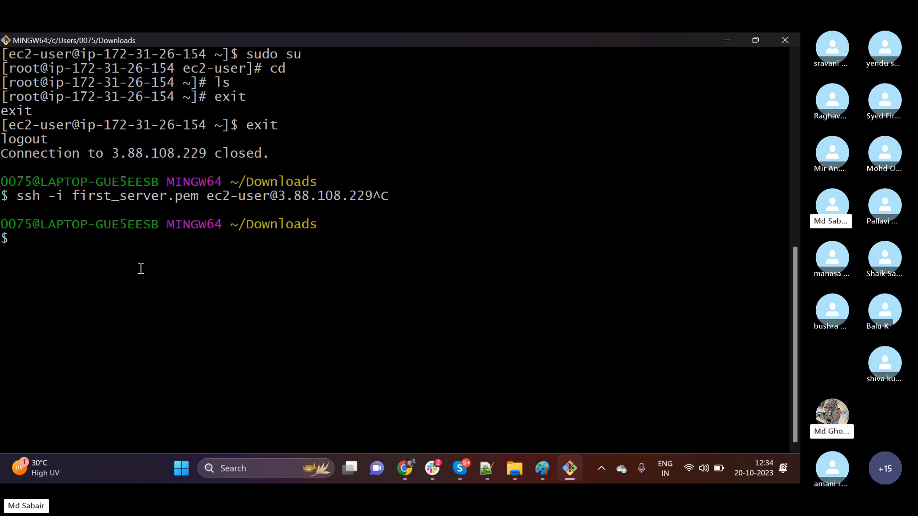
# Start ssh-keygen to show the default key file path, and cancel it at the file prompt.
pyautogui.write('ssh')
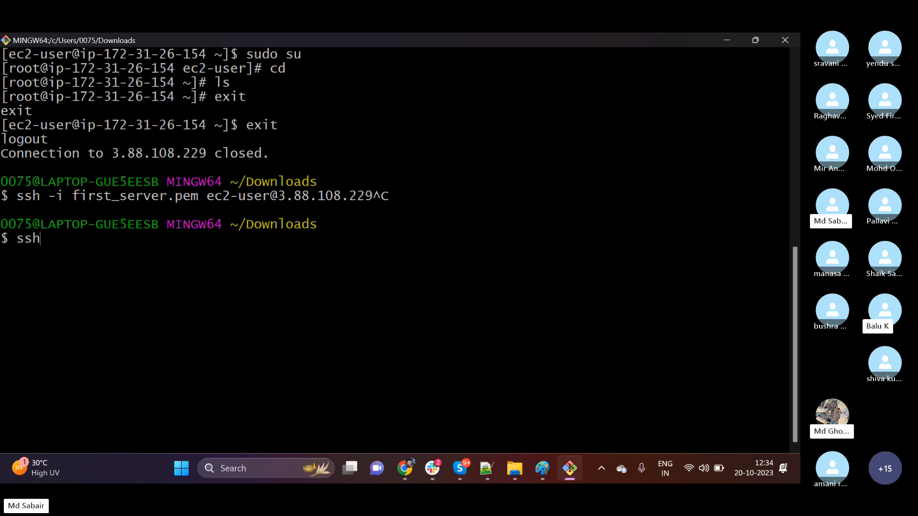
pyautogui.write('-keygen')
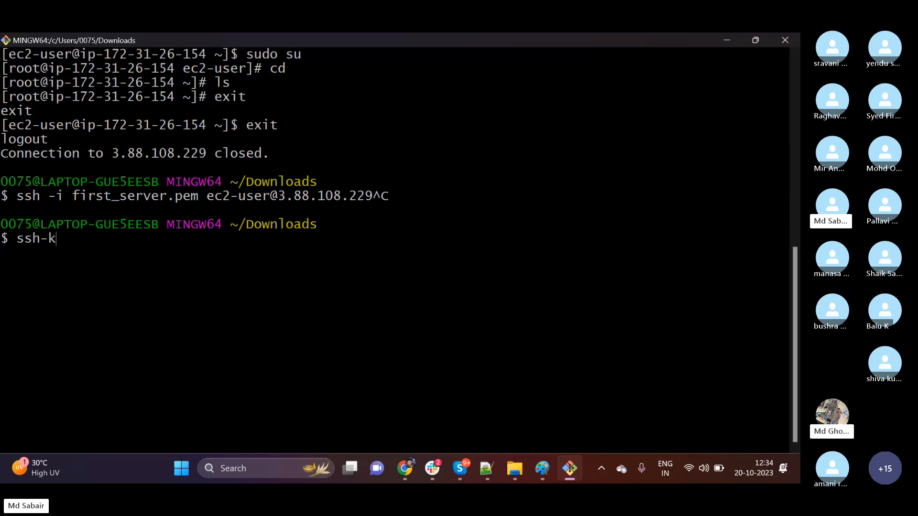
pyautogui.press('Return')
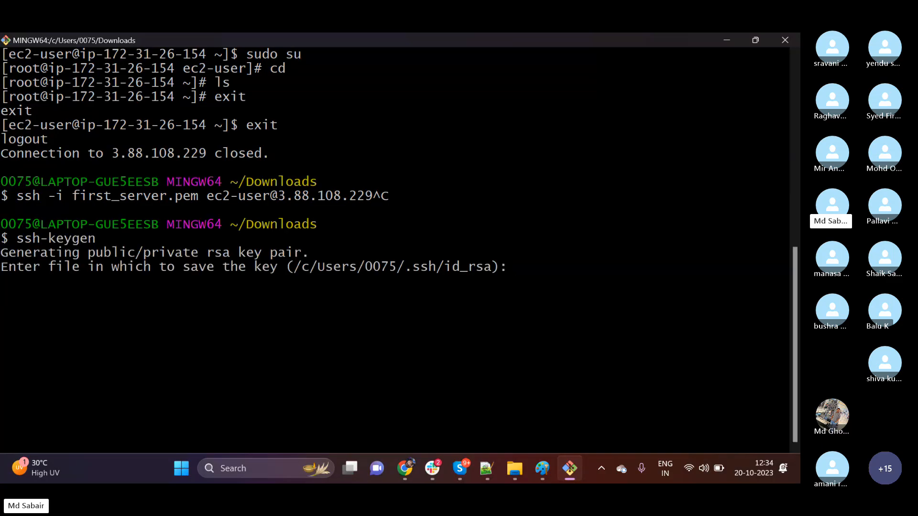
pyautogui.hotkey('ctrl', 'c')
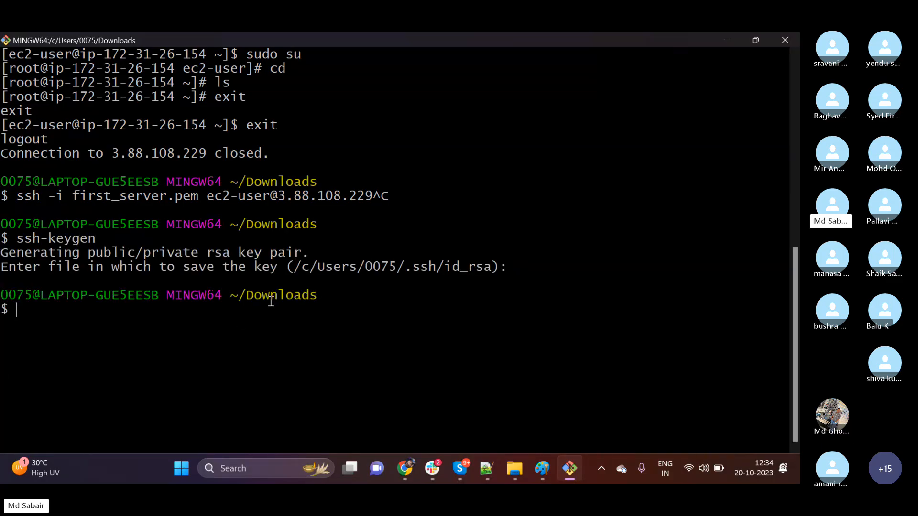
# Print the local public key file with cat, using the copied default key path plus the .pub extension.
pyautogui.write('cat')
pyautogui.moveTo(293, 268); pyautogui.dragTo(491, 271)
pyautogui.rightClick(467, 269)
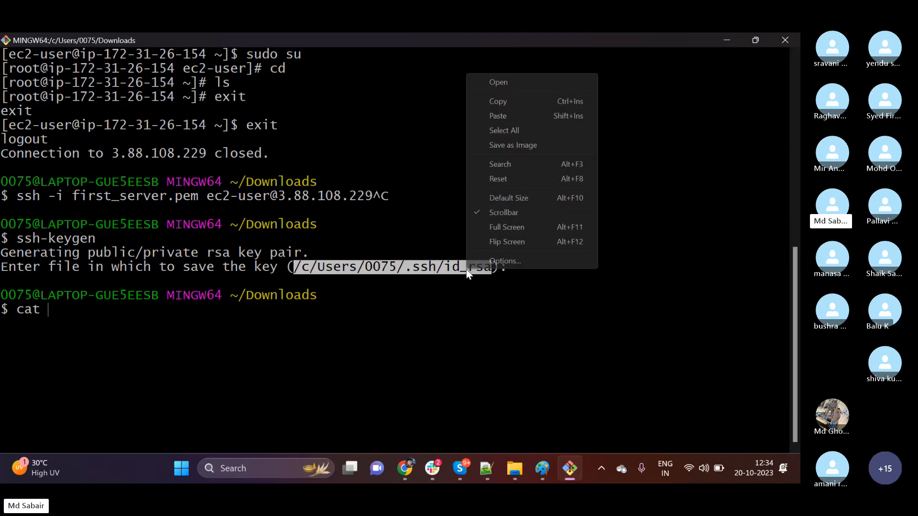
pyautogui.click(504, 101)
pyautogui.rightClick(269, 360)
pyautogui.click(309, 201)
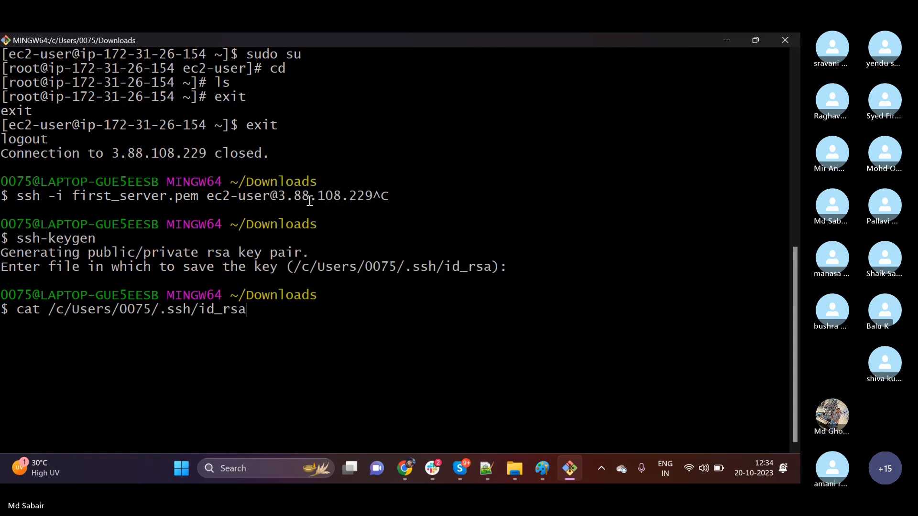
pyautogui.write('.pub')
pyautogui.press('Return')
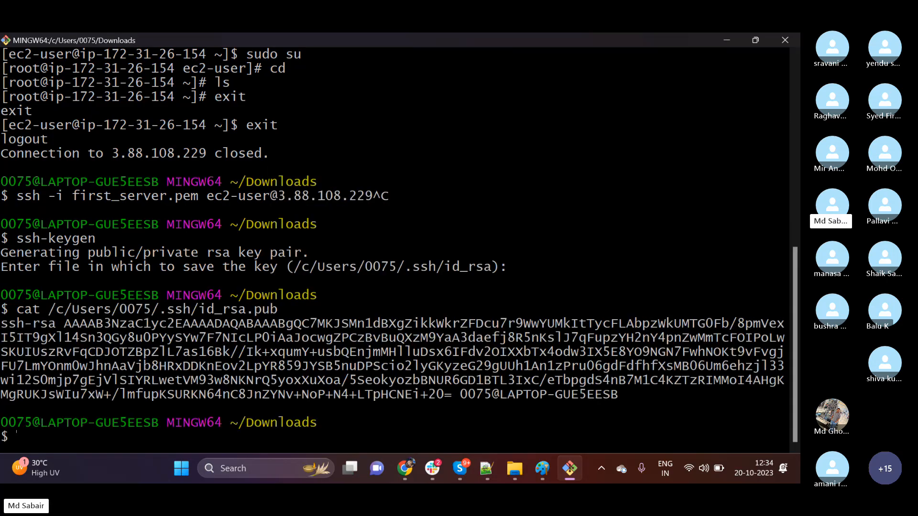
# Copy the entire printed public key, from ssh-rsa through the laptop name at its end.
pyautogui.moveTo(2, 324); pyautogui.dragTo(617, 395)
pyautogui.rightClick(592, 379)
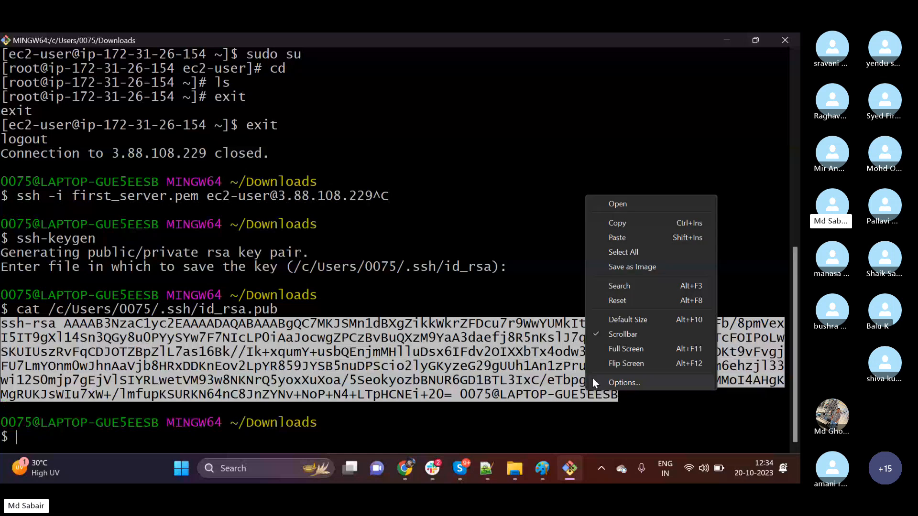
pyautogui.click(616, 223)
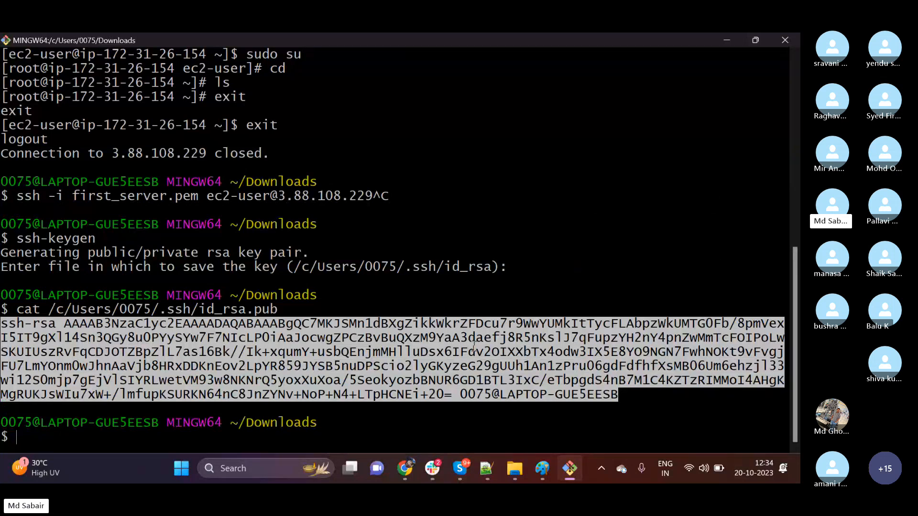
pyautogui.click(353, 406)
pyautogui.press('Up')
pyautogui.press('Up')
pyautogui.press('Up')
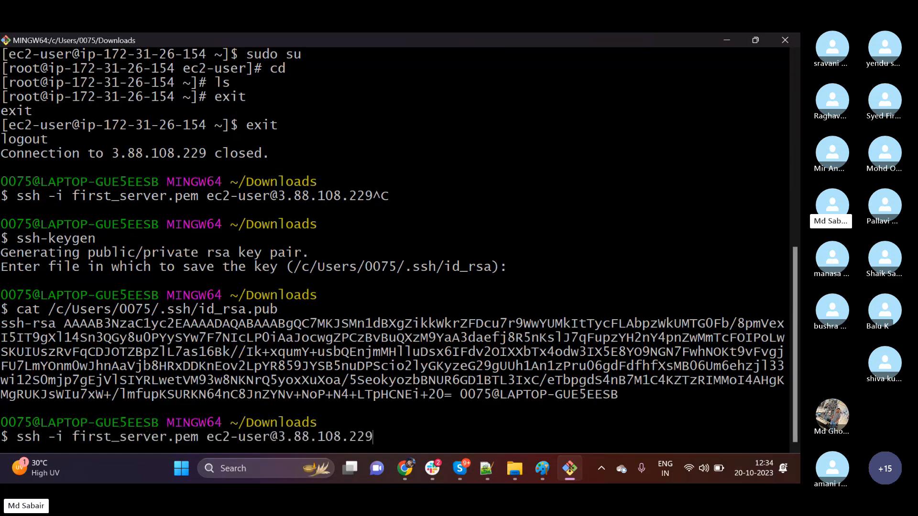
pyautogui.press('Return')
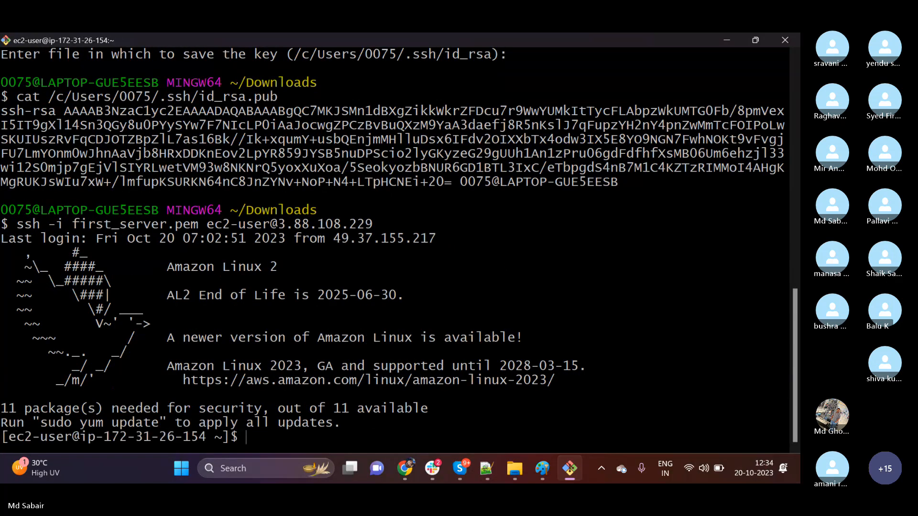
pyautogui.write('clear')
pyautogui.press('Return')
# Change to the server's .ssh directory and list its contents with ls.
pyautogui.write('cd .ssh/')
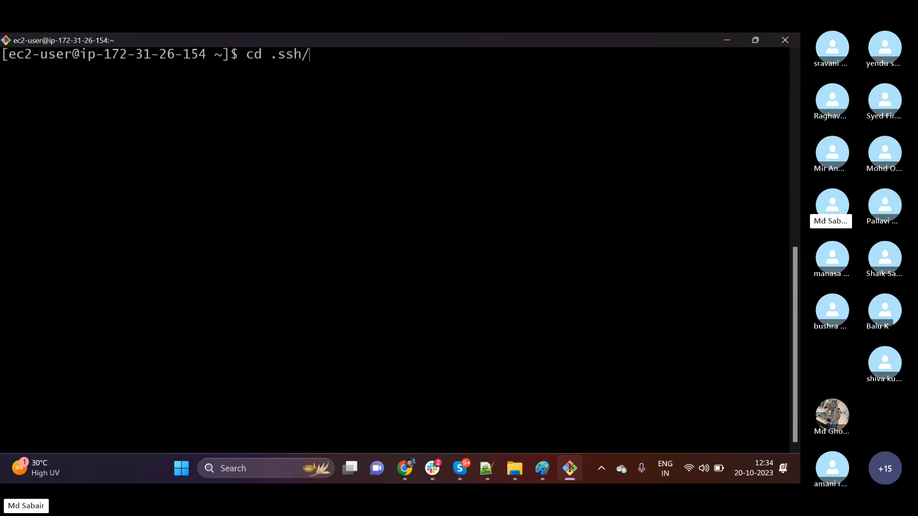
pyautogui.press('Return')
pyautogui.write('ls')
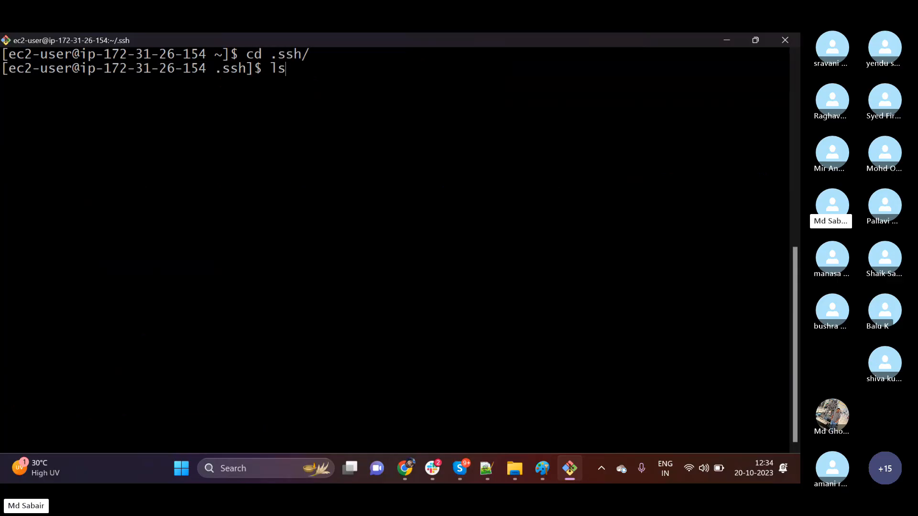
pyautogui.press('Return')
# Open authorized_keys in vi and paste the copied public key above the existing first_server key, with a blank line between them.
pyautogui.write('vi a')
pyautogui.press('Tab')
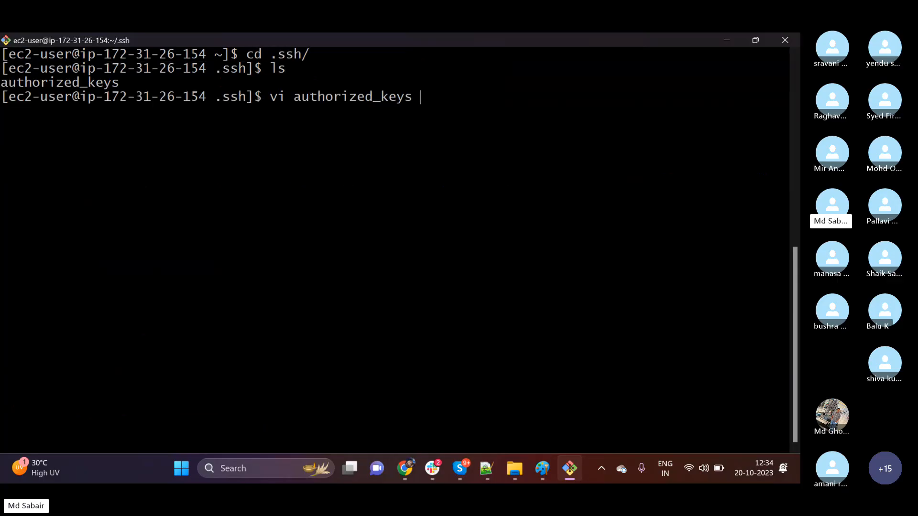
pyautogui.press('Return')
pyautogui.press('i')
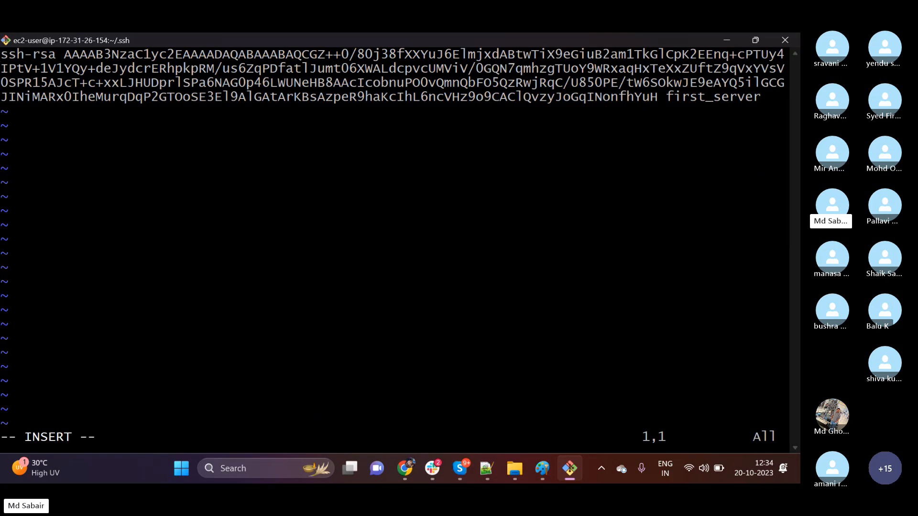
pyautogui.press('Return')
pyautogui.press('Return')
pyautogui.press('Up')
pyautogui.press('Up')
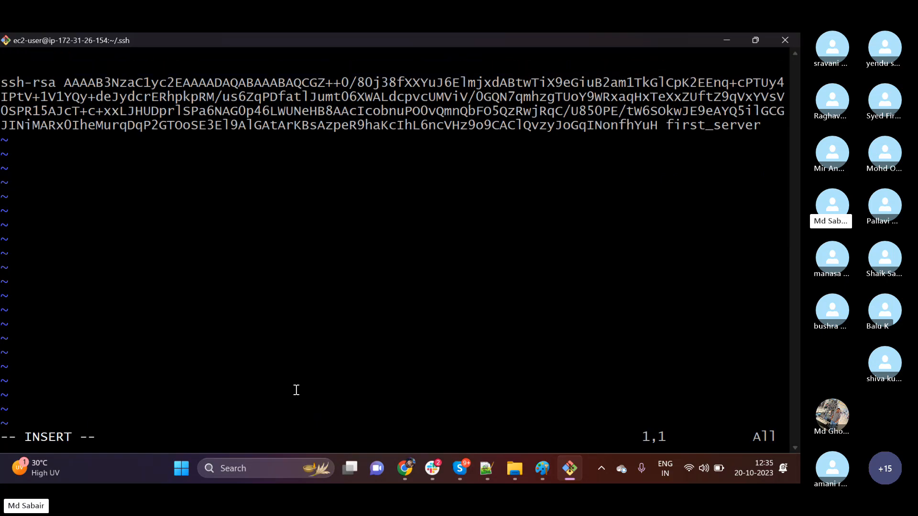
pyautogui.rightClick(206, 256)
pyautogui.click(267, 302)
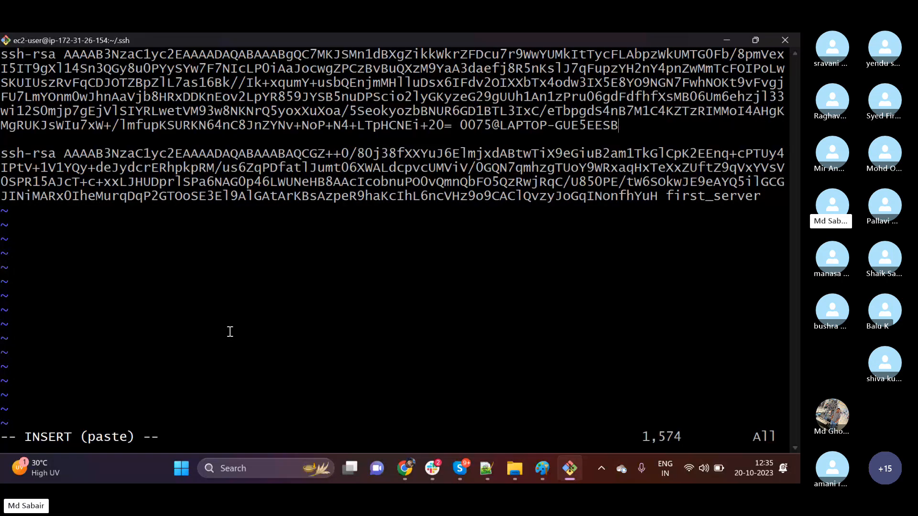
# Leave insert mode, stop the accidental macro recording, and save and close authorized_keys with :wq.
pyautogui.press('Escape')
pyautogui.write(':wq')
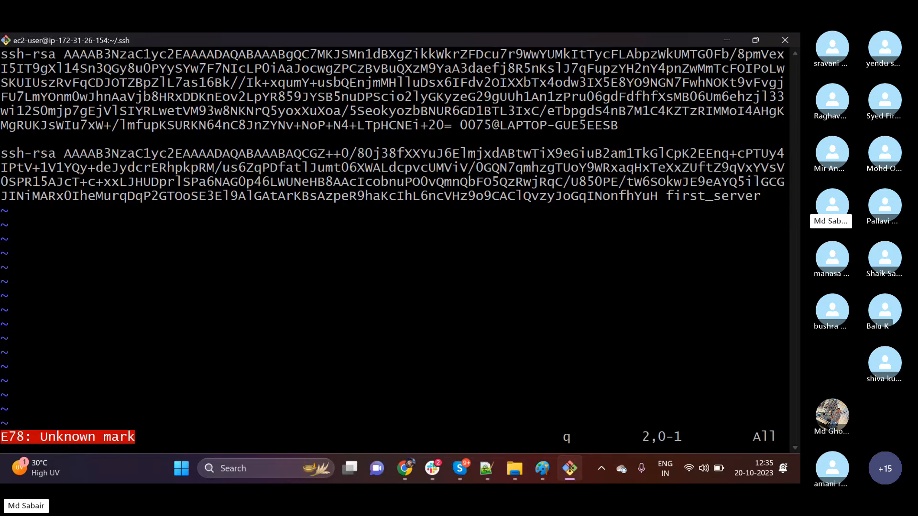
pyautogui.write('i')
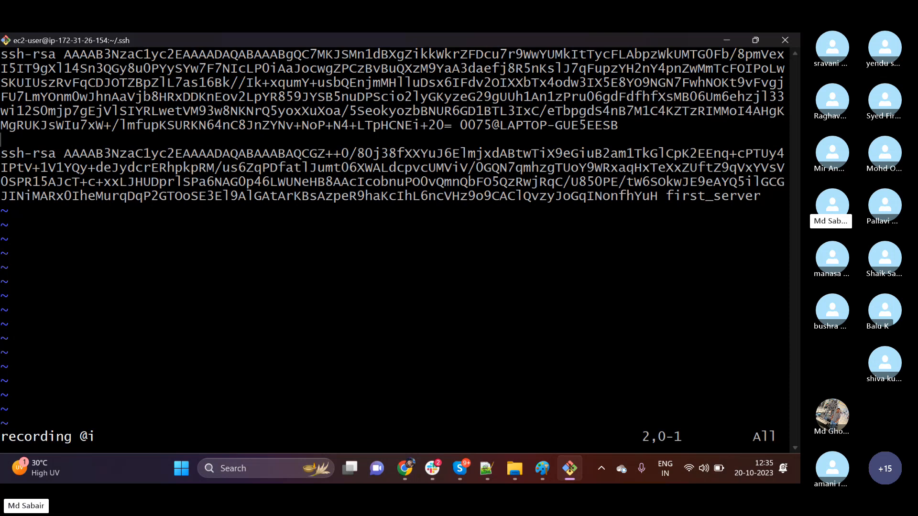
pyautogui.press('Up')
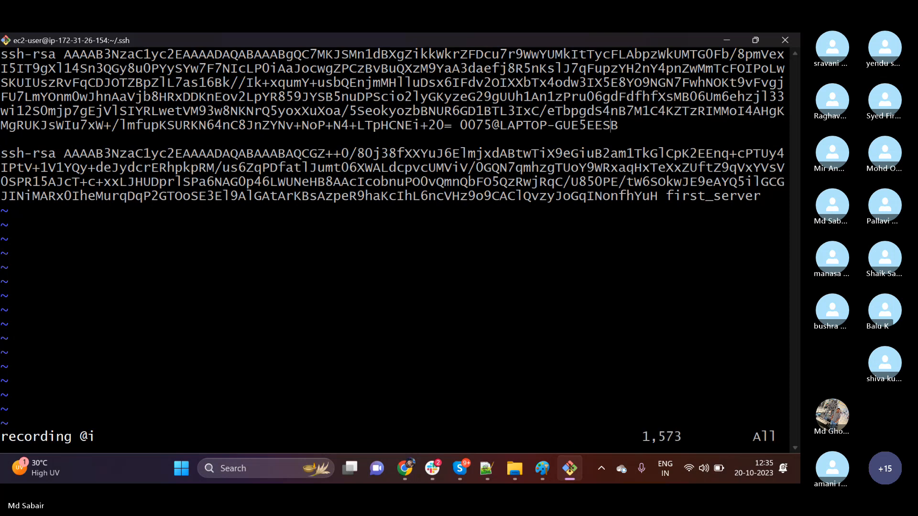
pyautogui.write('q:wq')
pyautogui.press('Return')
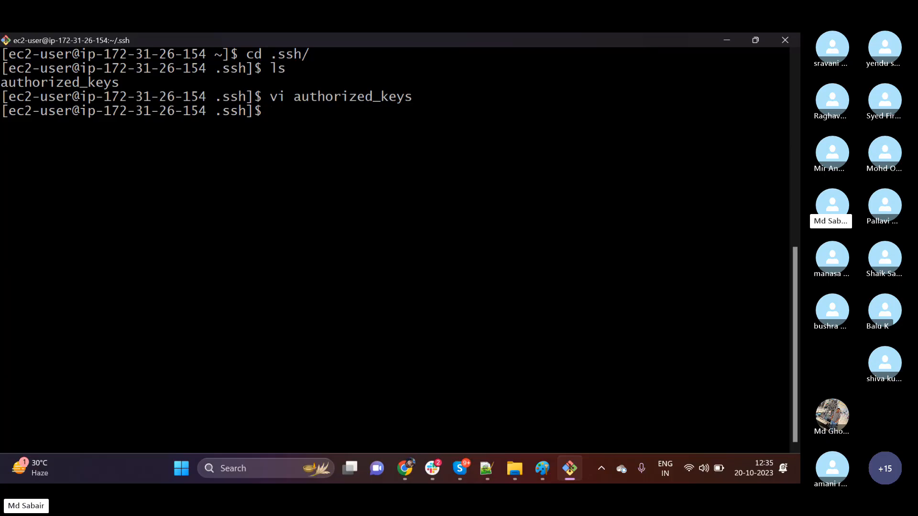
pyautogui.write('exit')
pyautogui.press('Return')
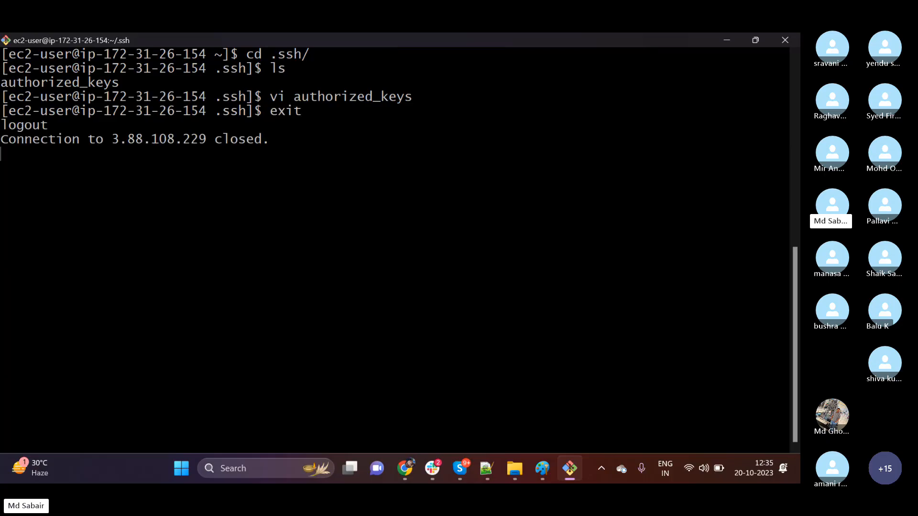
pyautogui.press('Up')
pyautogui.press('Up')
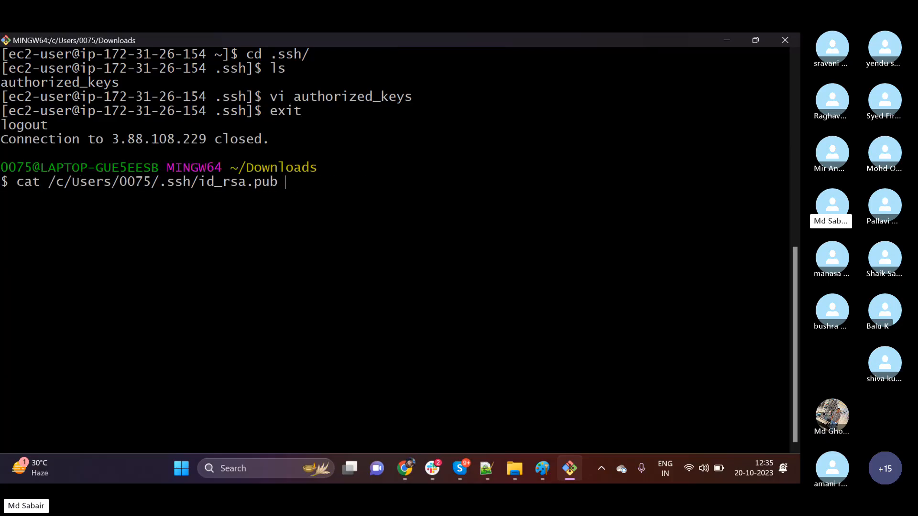
pyautogui.press('Down')
pyautogui.press('Left')
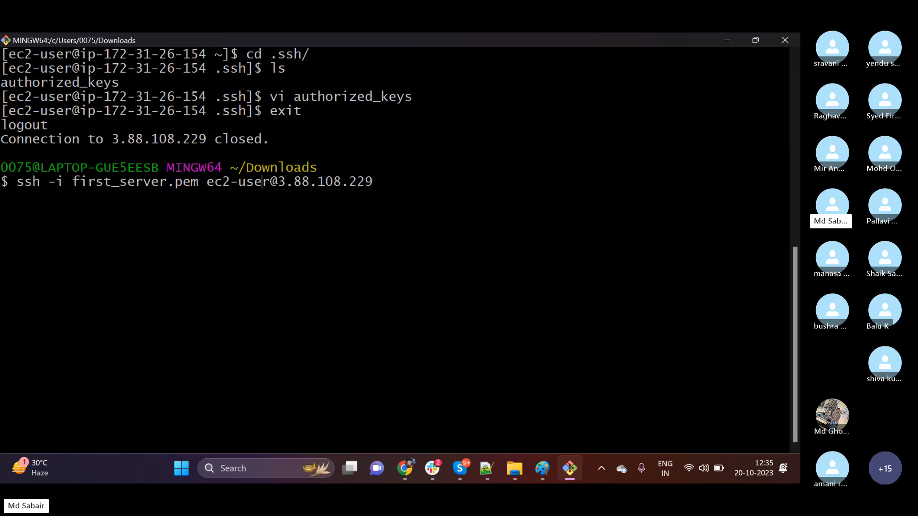
pyautogui.press('Left')
pyautogui.press('Left')
pyautogui.press('Left')
pyautogui.press('BackSpace')
pyautogui.press('BackSpace')
pyautogui.press('BackSpace')
pyautogui.press('BackSpace')
pyautogui.press('BackSpace')
pyautogui.press('BackSpace')
pyautogui.press('BackSpace')
pyautogui.press('BackSpace')
pyautogui.press('BackSpace')
pyautogui.press('BackSpace')
pyautogui.press('BackSpace')
pyautogui.press('BackSpace')
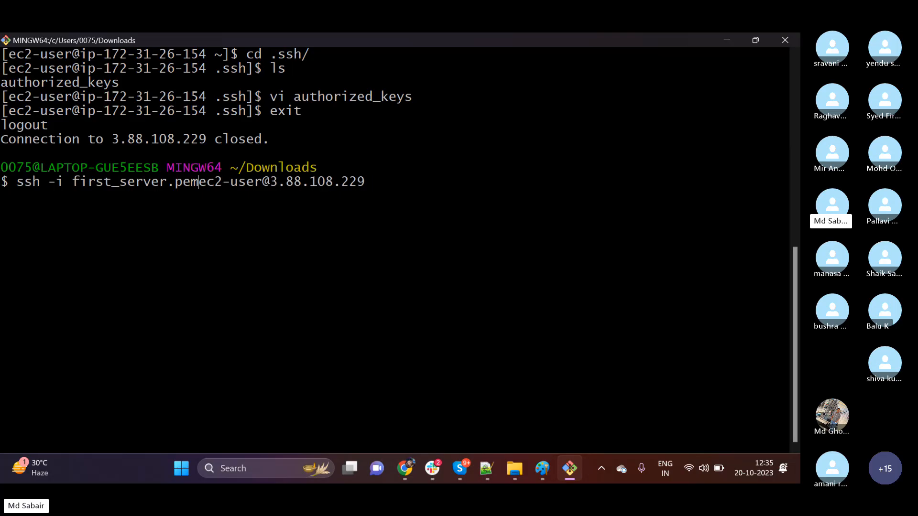
pyautogui.press('BackSpace')
pyautogui.press('BackSpace')
pyautogui.press('BackSpace')
pyautogui.press('BackSpace')
pyautogui.press('BackSpace')
pyautogui.press('BackSpace')
pyautogui.press('BackSpace')
pyautogui.press('BackSpace')
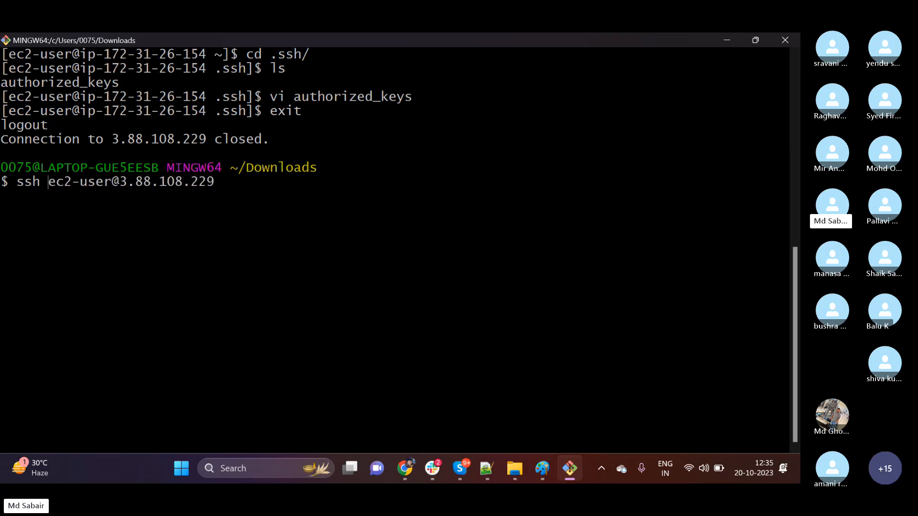
pyautogui.moveTo(131, 186); pyautogui.dragTo(158, 189)
pyautogui.click(209, 234)
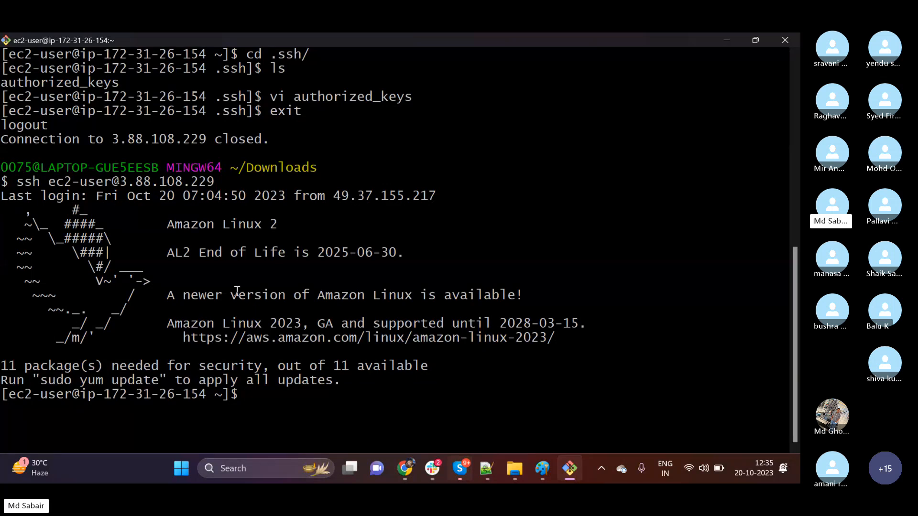
# Check the group call window in Skype and return to the terminal.
pyautogui.click(467, 472)
pyautogui.click(452, 440)
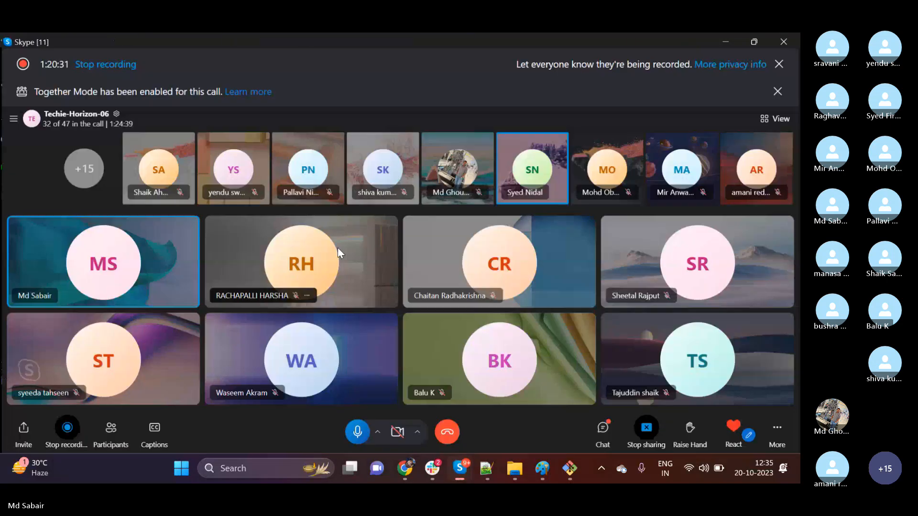
pyautogui.click(729, 37)
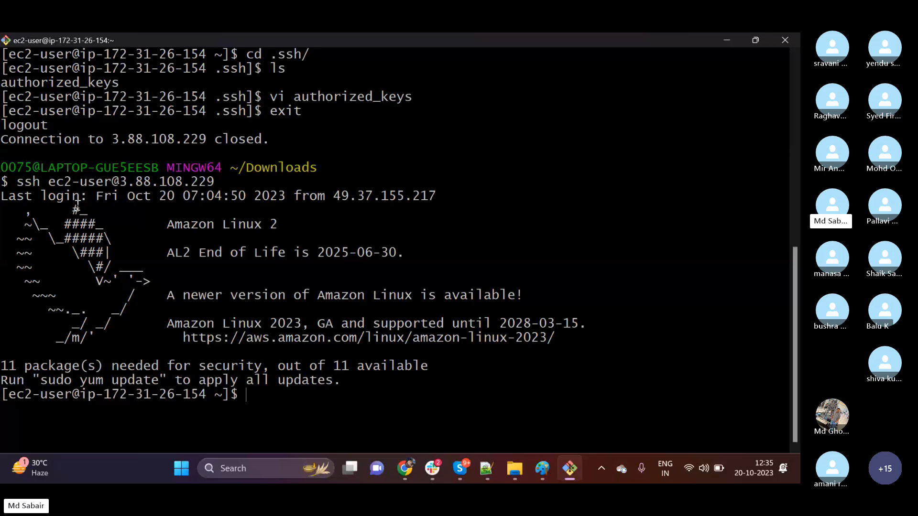
# Switch to the root user's login shell with sudo su - and clear the terminal screen.
pyautogui.moveTo(53, 185); pyautogui.dragTo(56, 185)
pyautogui.click(392, 395)
pyautogui.write('sudo su')
pyautogui.write(' -')
pyautogui.press('Return')
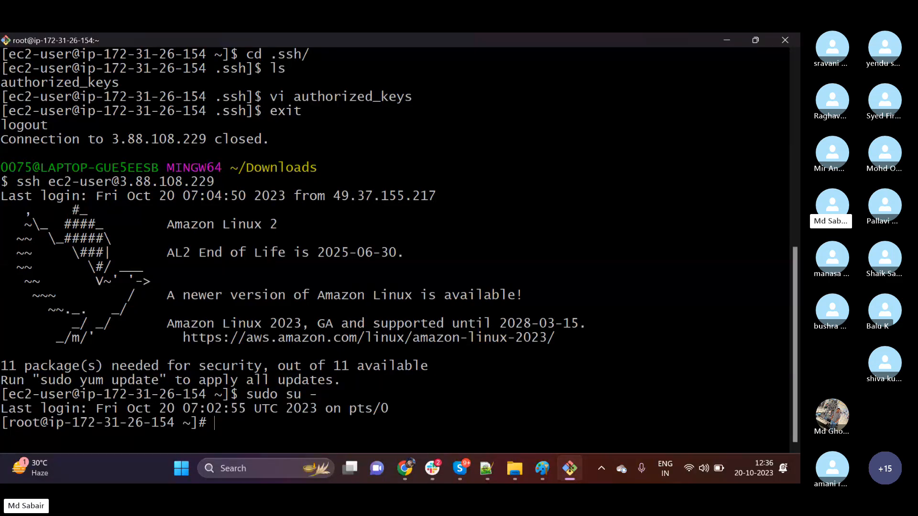
pyautogui.moveTo(396, 411); pyautogui.dragTo(2, 196)
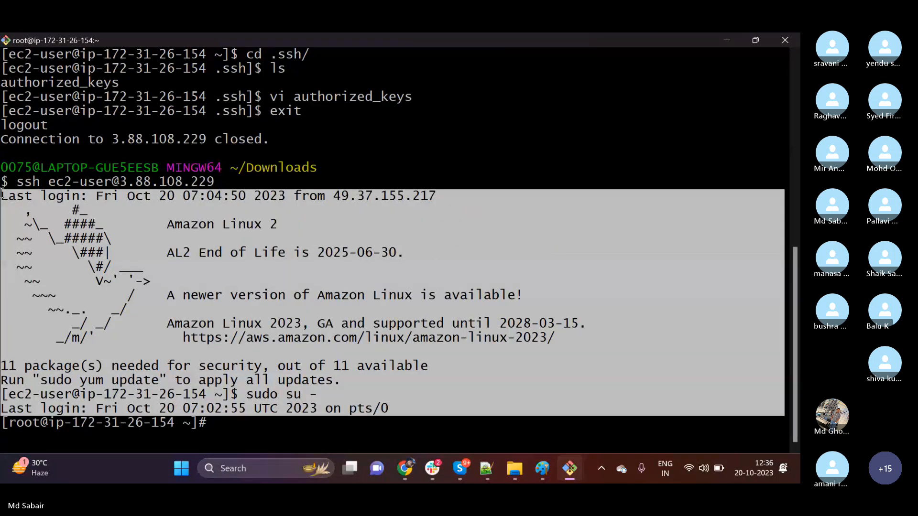
pyautogui.click(386, 325)
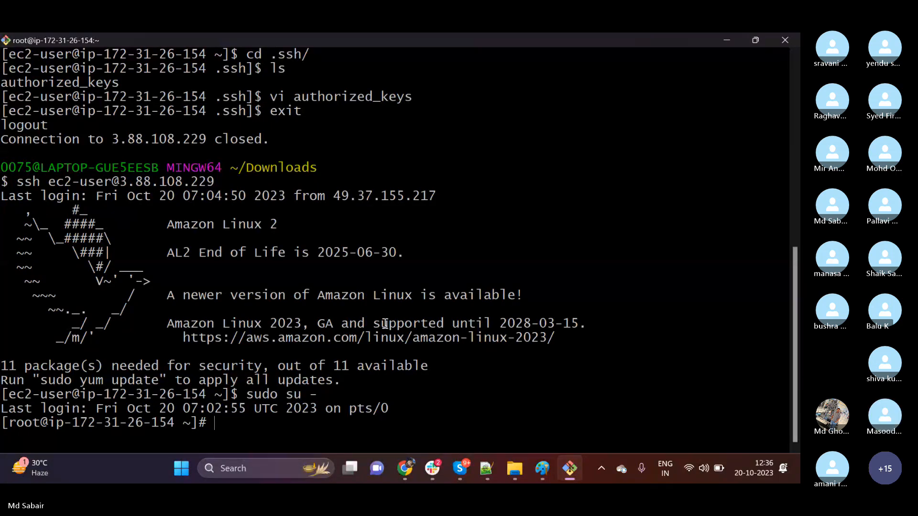
pyautogui.write('clear')
pyautogui.press('Return')
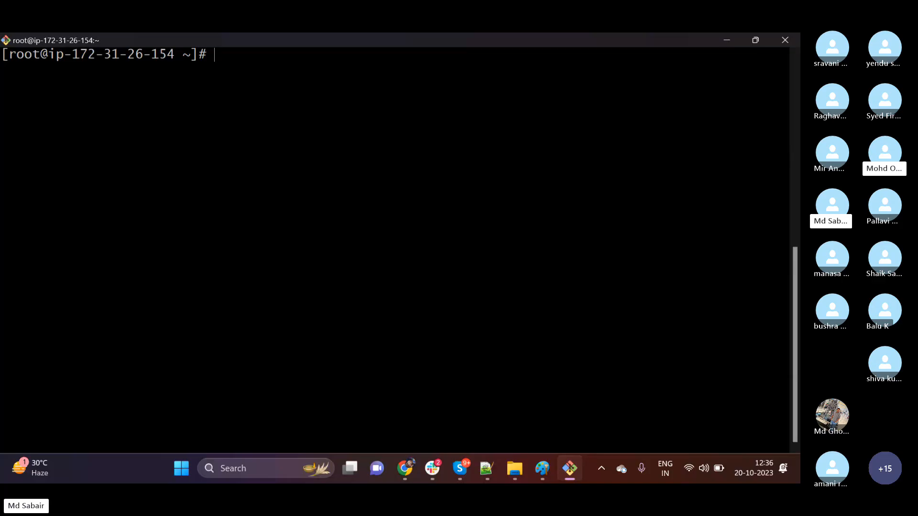
# Create a new user account on the server with useradd, using a person's first name as the username.
pyautogui.write('useradd')
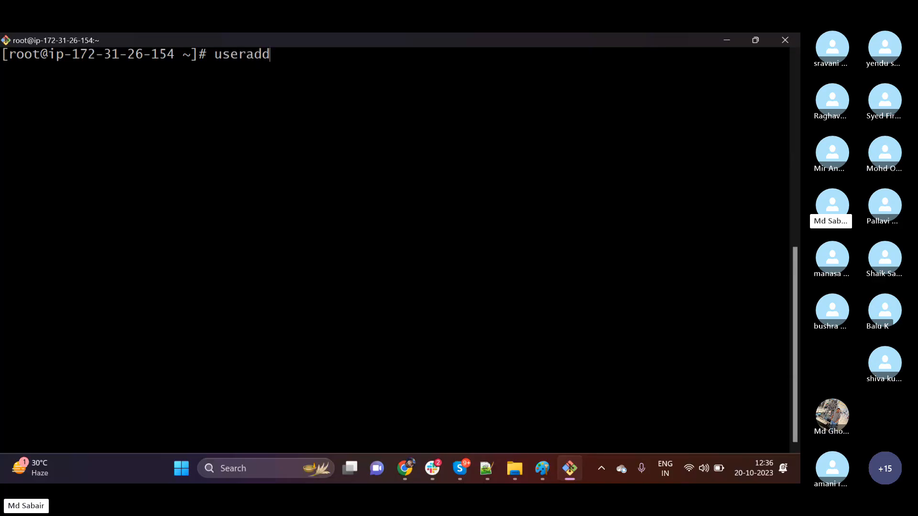
pyautogui.write(' pallavi')
pyautogui.press('Return')
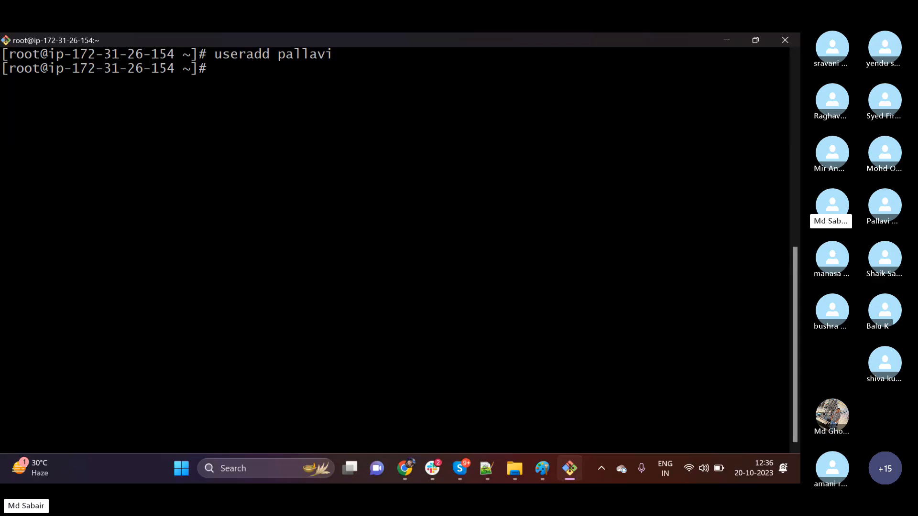
# Set the new user's account password with passwd, entering and retyping the password.
pyautogui.write('passwd pallavi')
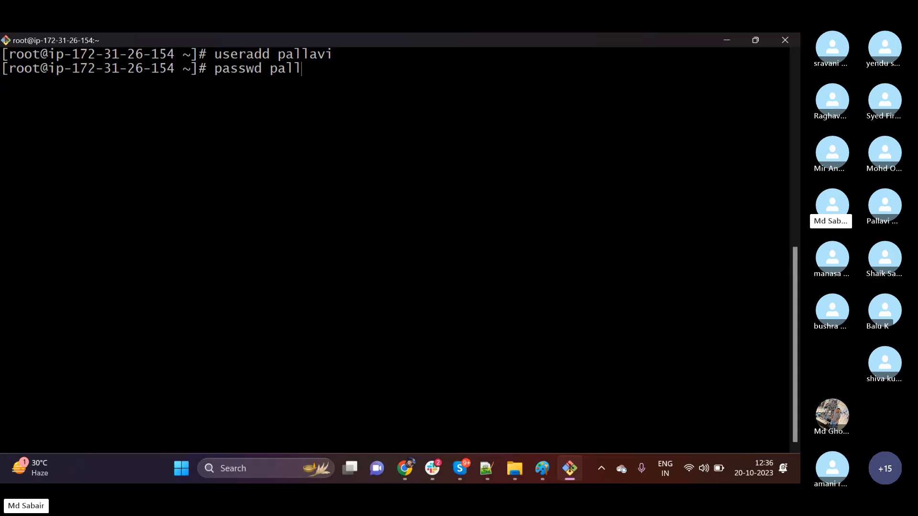
pyautogui.press('Return')
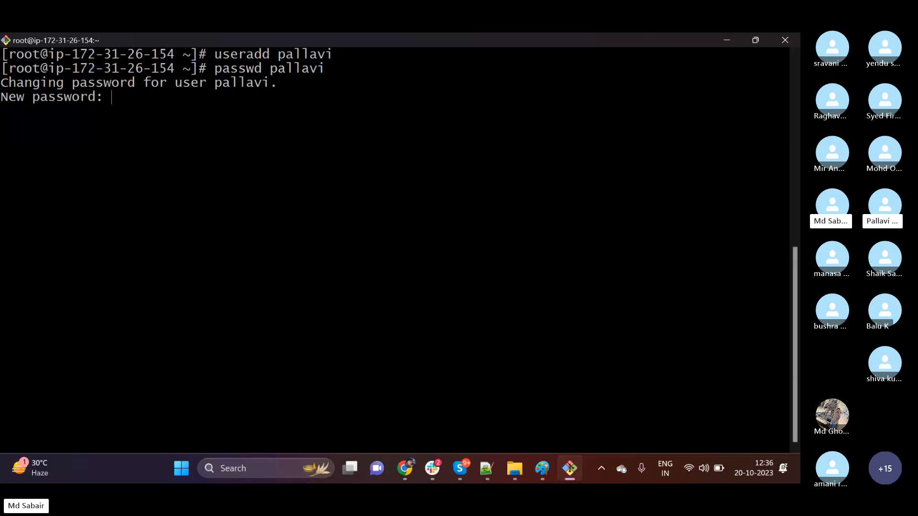
pyautogui.press('Return')
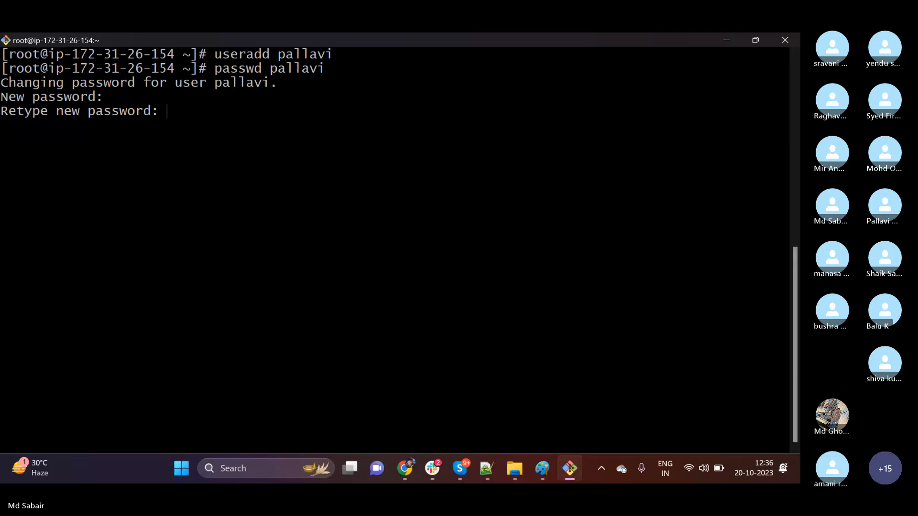
pyautogui.press('Return')
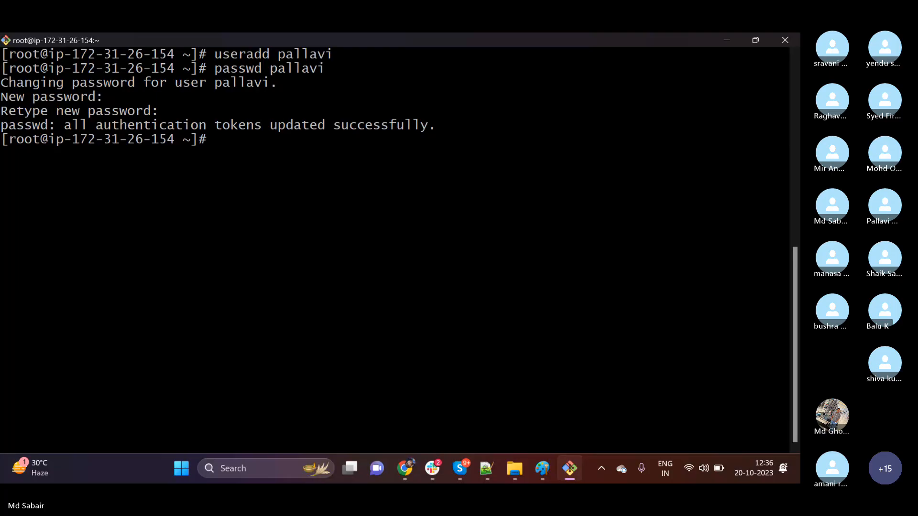
# Exit the root shell and close the ec2-user SSH session to return to the local prompt.
pyautogui.write('exit')
pyautogui.press('Return')
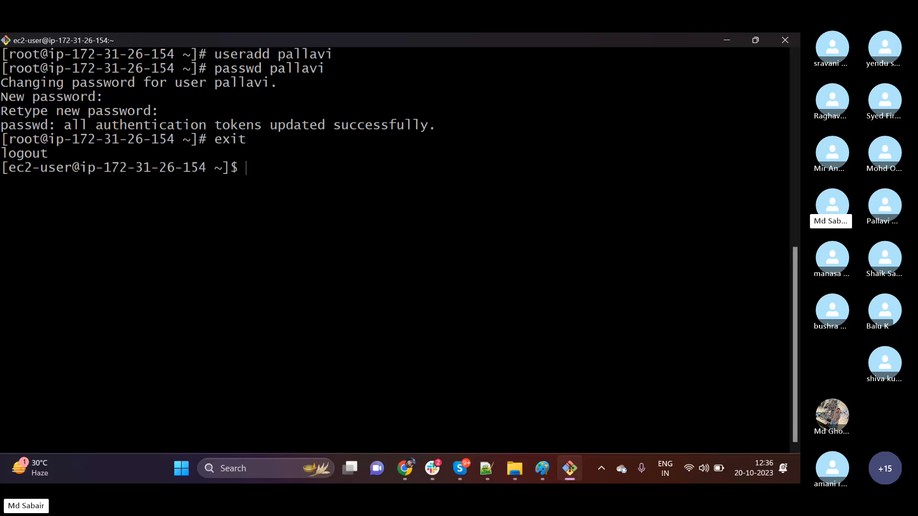
pyautogui.write('exit')
pyautogui.press('Return')
# Try to connect over ssh as the newly created user at 3.88.108.229 without a key file, copying the IP address from the disconnect line.
pyautogui.write('ssh ')
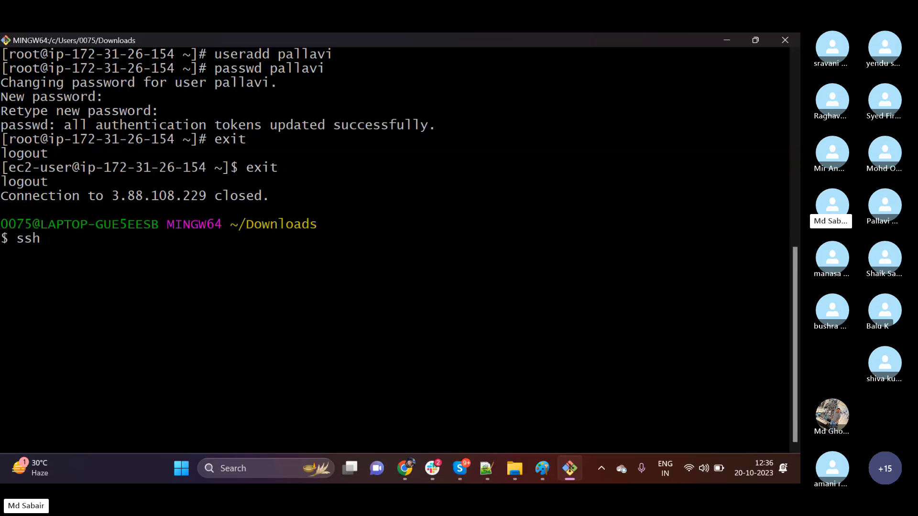
pyautogui.write('pallavi@')
pyautogui.moveTo(113, 196); pyautogui.dragTo(206, 195)
pyautogui.rightClick(194, 200)
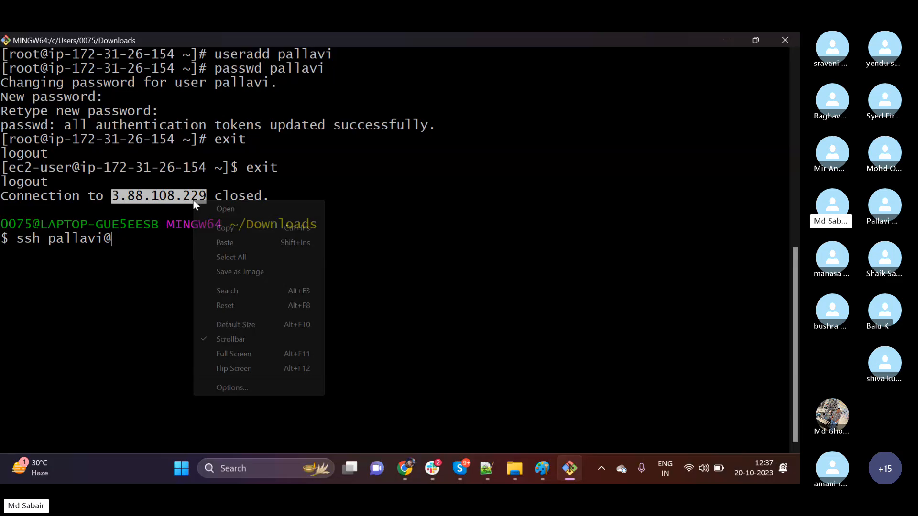
pyautogui.click(231, 225)
pyautogui.rightClick(184, 266)
pyautogui.click(213, 116)
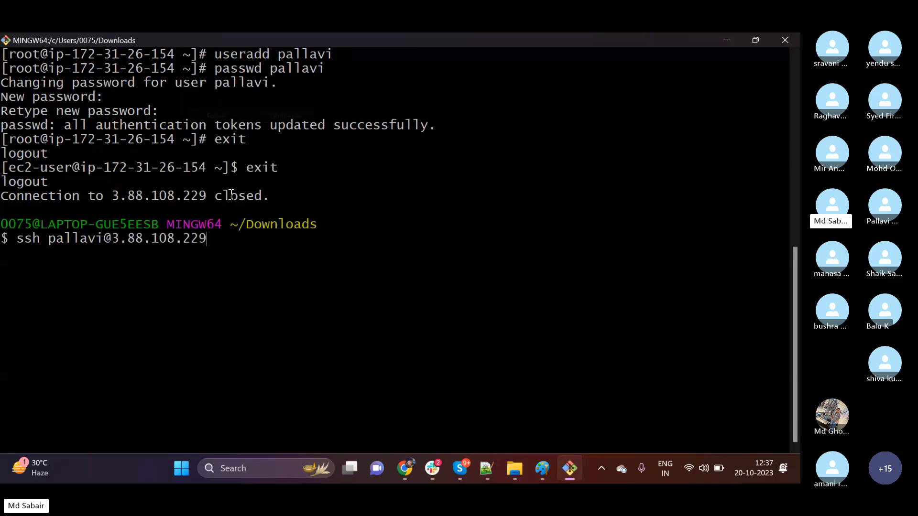
pyautogui.press('Return')
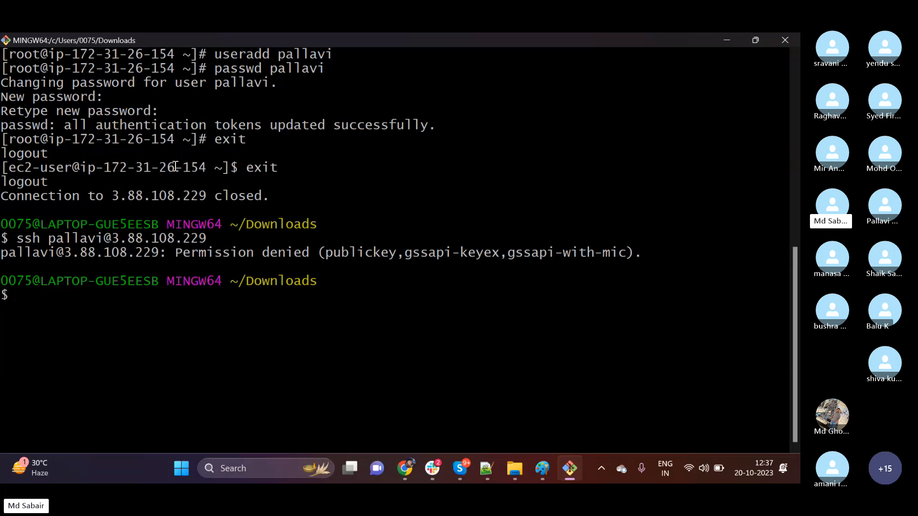
pyautogui.moveTo(55, 126); pyautogui.dragTo(111, 125)
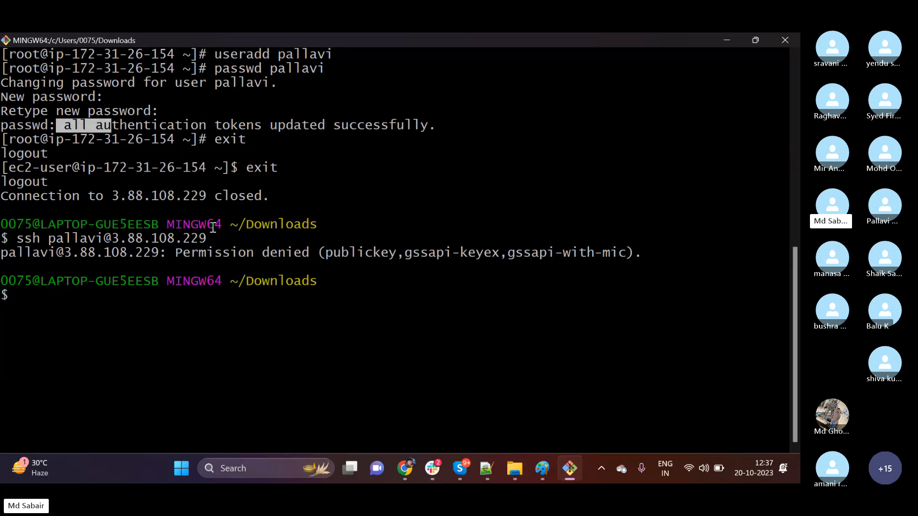
pyautogui.moveTo(59, 239); pyautogui.dragTo(84, 240)
pyautogui.click(157, 302)
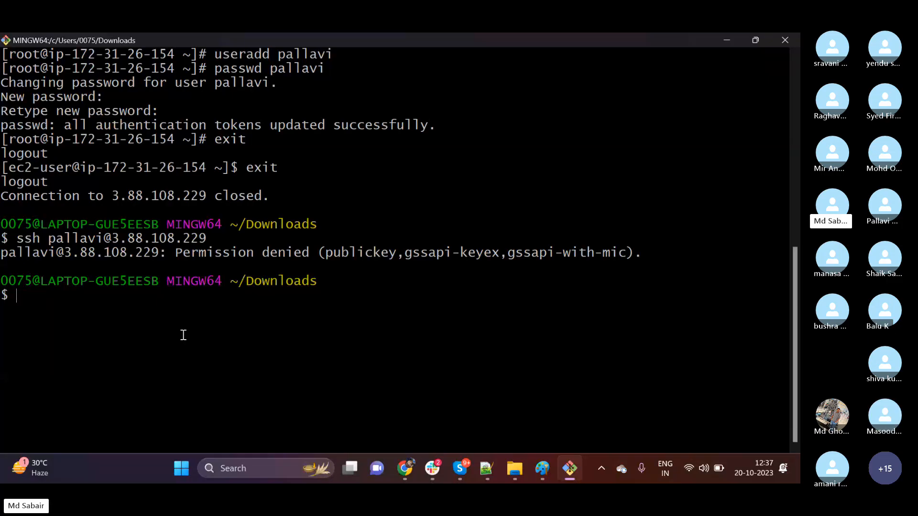
# Try to log in over ssh with first_server.pem as the newly created user at 3.88.108.229.
pyautogui.press('Up')
pyautogui.press('Up')
pyautogui.press('Up')
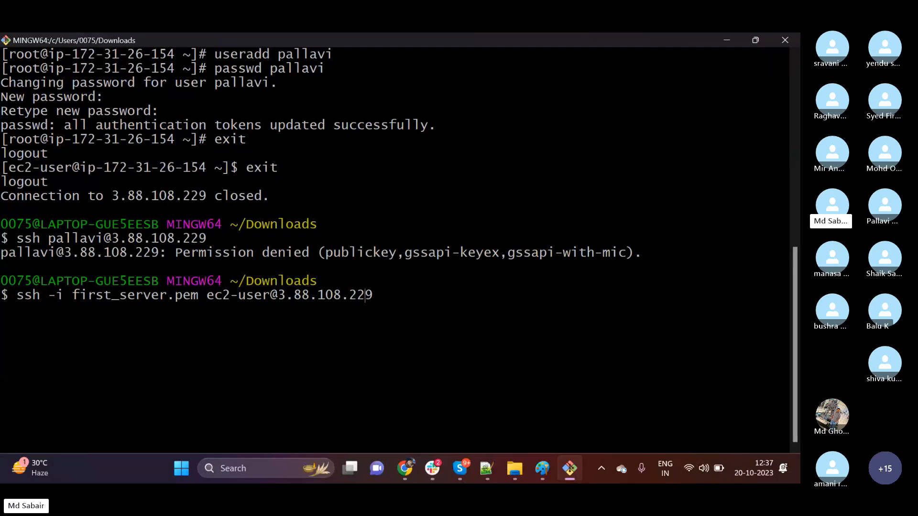
pyautogui.press('BackSpace')
pyautogui.press('BackSpace')
pyautogui.press('BackSpace')
pyautogui.press('BackSpace')
pyautogui.press('BackSpace')
pyautogui.press('BackSpace')
pyautogui.press('BackSpace')
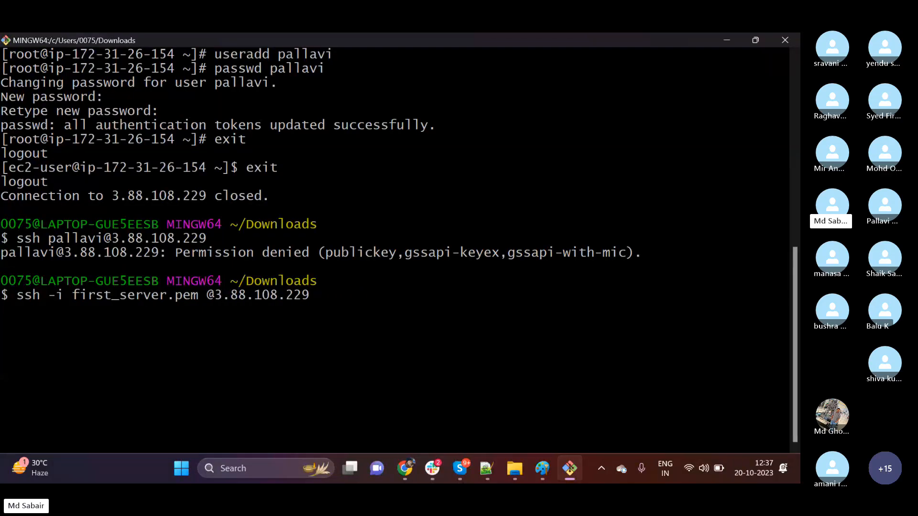
pyautogui.write('pallavi')
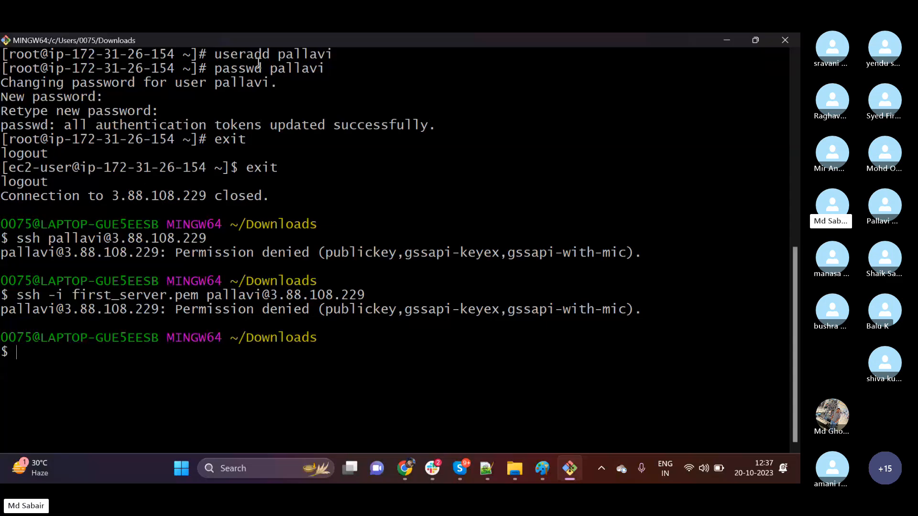
pyautogui.moveTo(270, 54); pyautogui.dragTo(327, 55)
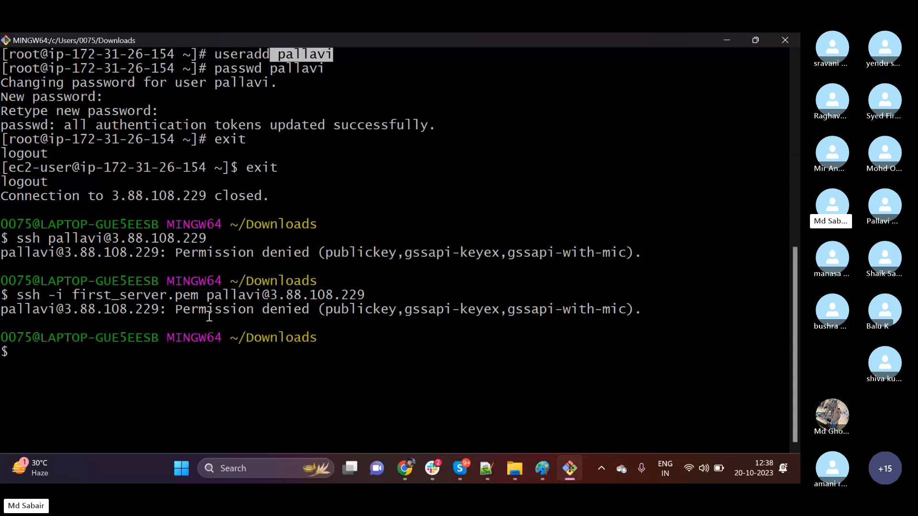
pyautogui.press('Up')
pyautogui.press('Up')
pyautogui.press('Down')
pyautogui.press('Left')
pyautogui.press('Left')
pyautogui.press('Left')
pyautogui.press('Left')
pyautogui.press('Left')
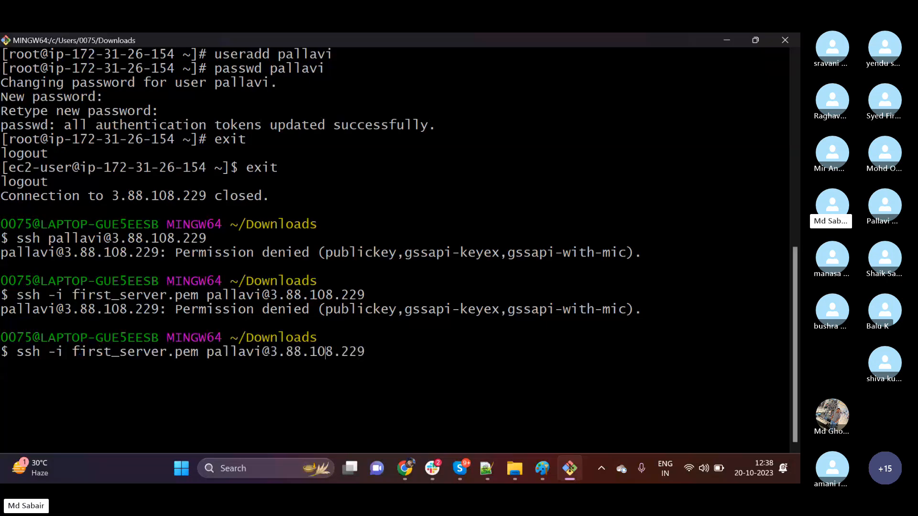
pyautogui.press('BackSpace')
pyautogui.press('BackSpace')
pyautogui.press('BackSpace')
pyautogui.press('BackSpace')
pyautogui.press('BackSpace')
pyautogui.press('BackSpace')
pyautogui.press('BackSpace')
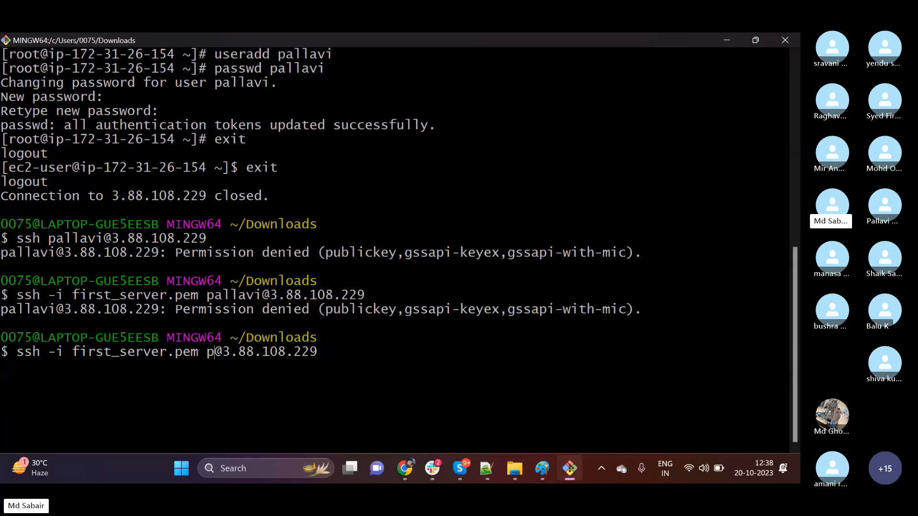
pyautogui.write('ec2-user')
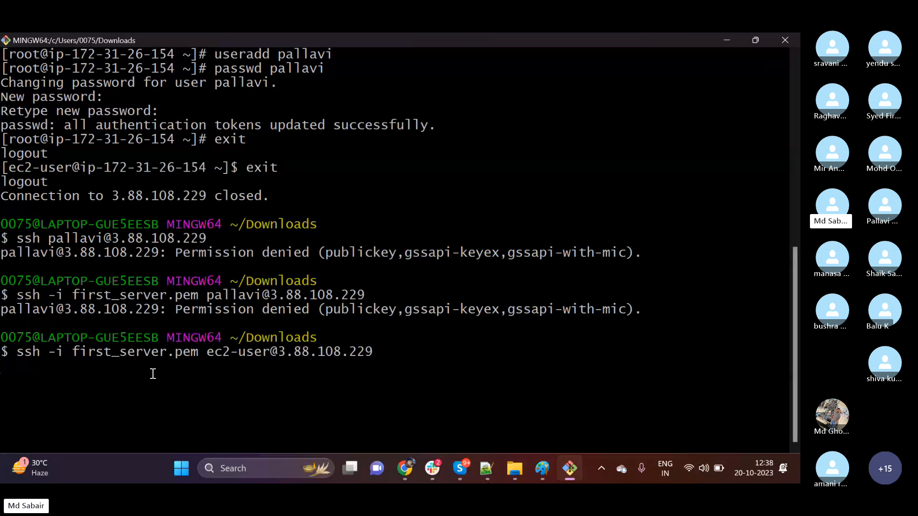
pyautogui.press('Return')
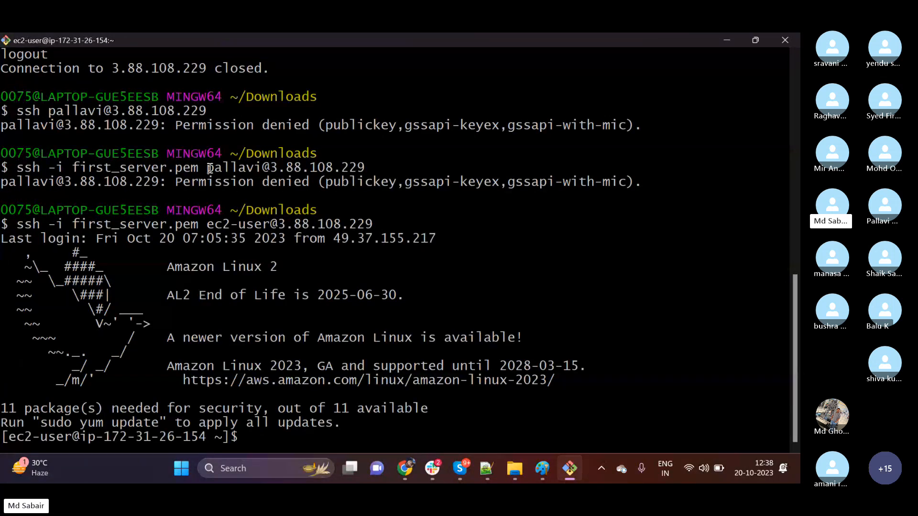
pyautogui.moveTo(207, 167); pyautogui.dragTo(261, 168)
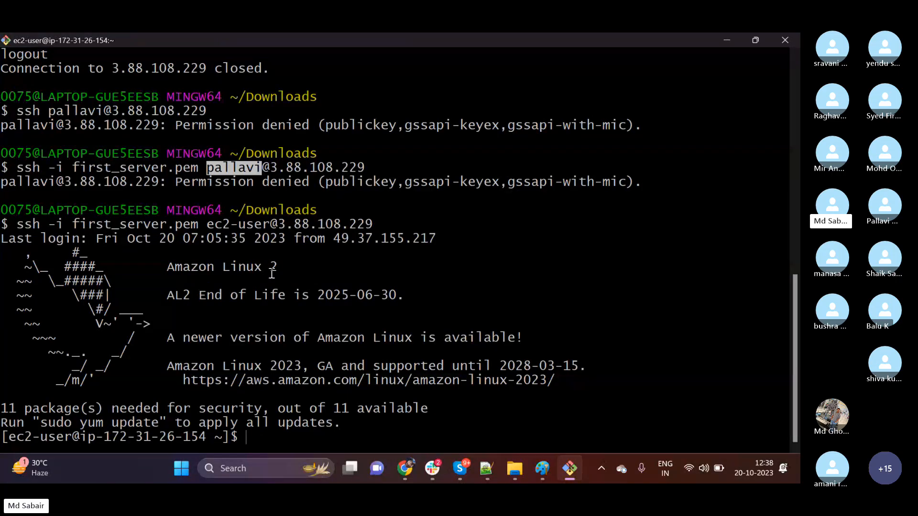
pyautogui.moveTo(209, 224); pyautogui.dragTo(266, 224)
pyautogui.click(292, 314)
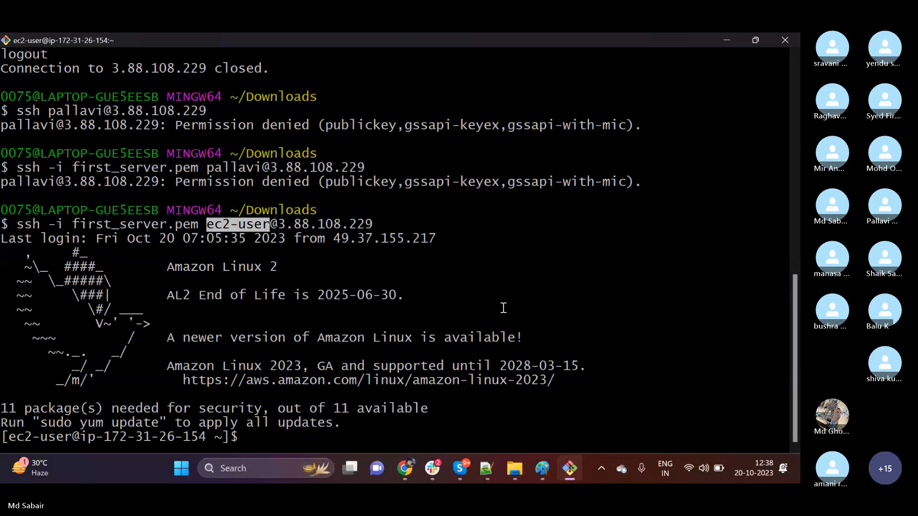
# Compare the usernames used in the last two ssh -i first_server.pem login commands.
pyautogui.click(209, 169)
pyautogui.moveTo(209, 169); pyautogui.dragTo(253, 169)
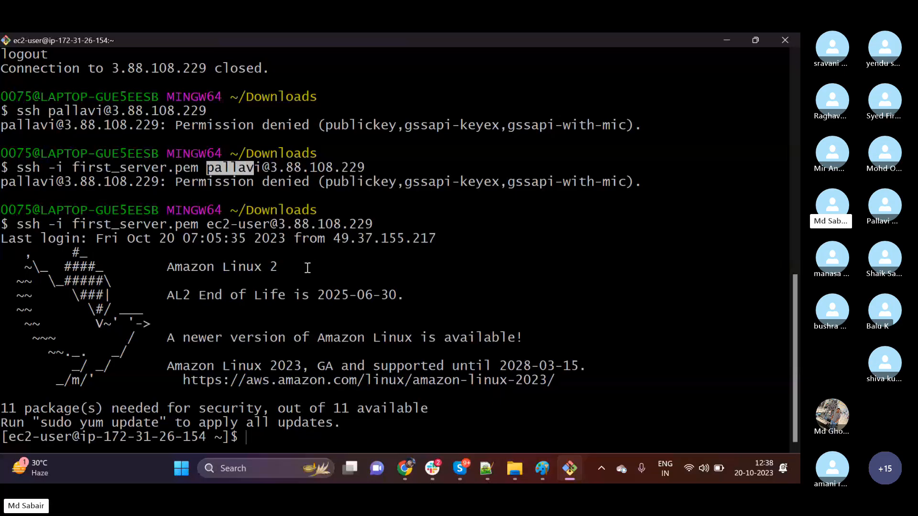
pyautogui.moveTo(209, 223); pyautogui.dragTo(262, 223)
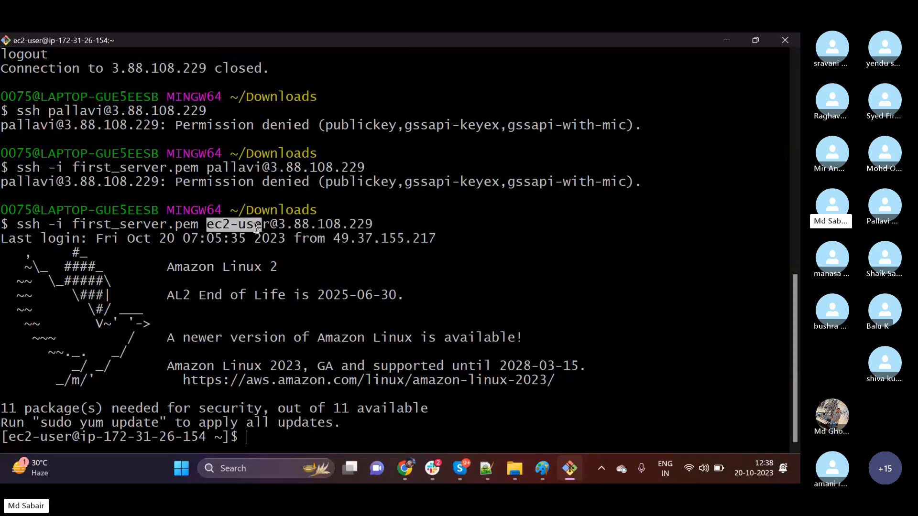
pyautogui.click(295, 274)
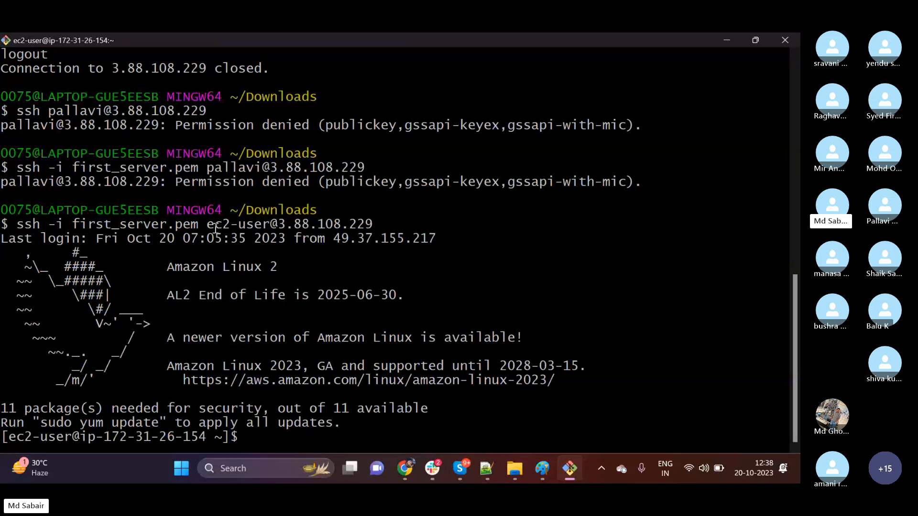
pyautogui.moveTo(401, 225); pyautogui.dragTo(34, 227)
pyautogui.click(400, 227)
pyautogui.moveTo(207, 167); pyautogui.dragTo(238, 168)
pyautogui.click(427, 265)
# Clear the terminal screen in the ec2-user session.
pyautogui.write('clear')
pyautogui.press('Return')
pyautogui.write('vi /etc/')
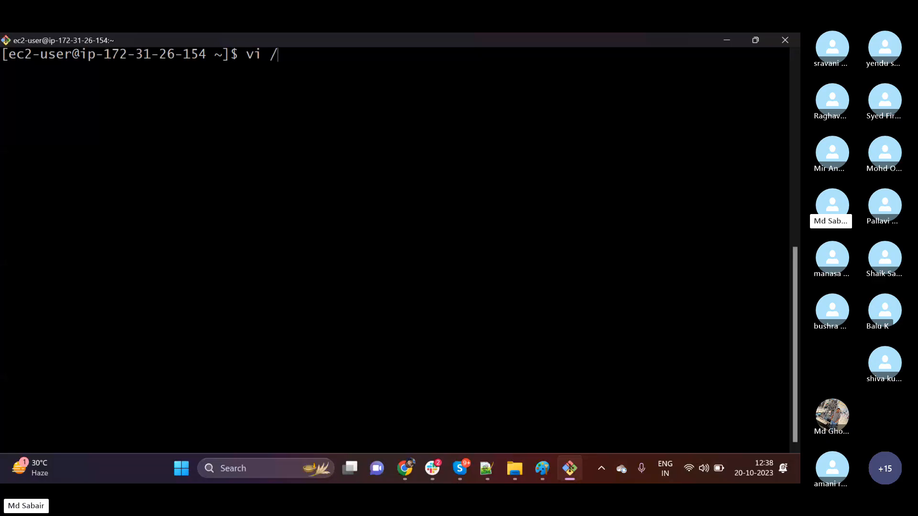
pyautogui.press('BackSpace')
pyautogui.press('BackSpace')
pyautogui.press('BackSpace')
pyautogui.press('BackSpace')
pyautogui.press('BackSpace')
pyautogui.press('BackSpace')
pyautogui.press('BackSpace')
pyautogui.press('BackSpace')
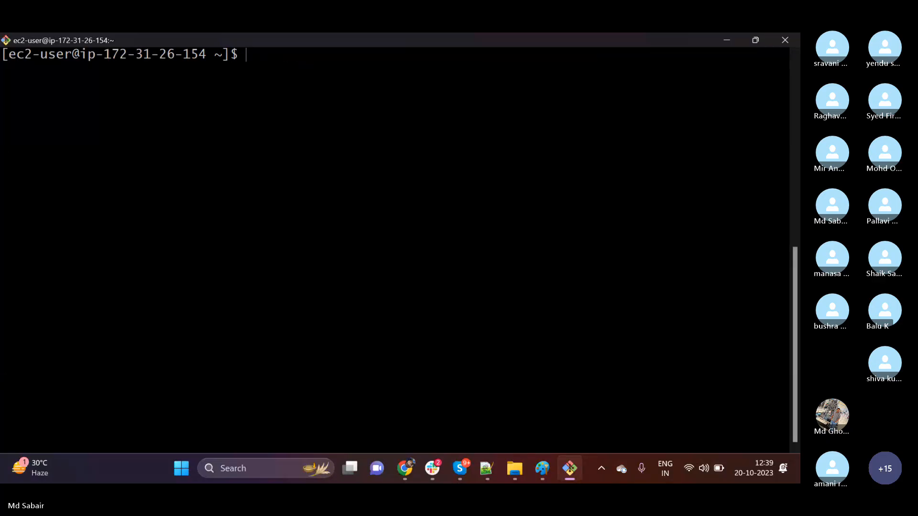
pyautogui.write('find /')
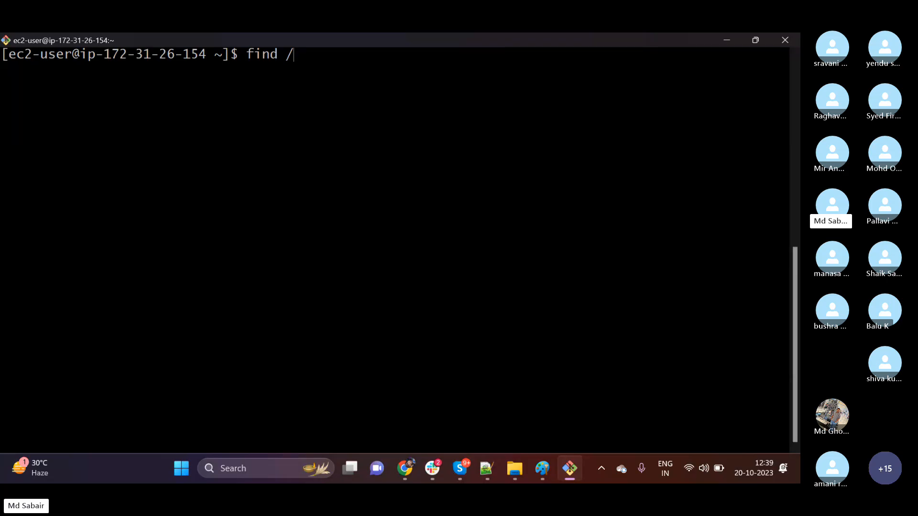
pyautogui.press('BackSpace')
pyautogui.press('BackSpace')
pyautogui.press('BackSpace')
pyautogui.press('BackSpace')
pyautogui.press('BackSpace')
pyautogui.press('BackSpace')
# Switch from ec2-user to a root login shell with sudo su -.
pyautogui.write('sudo su -')
pyautogui.press('Return')
# Search the whole filesystem for the SSH daemon configuration file with find / -name sshd_config.
pyautogui.write('find ')
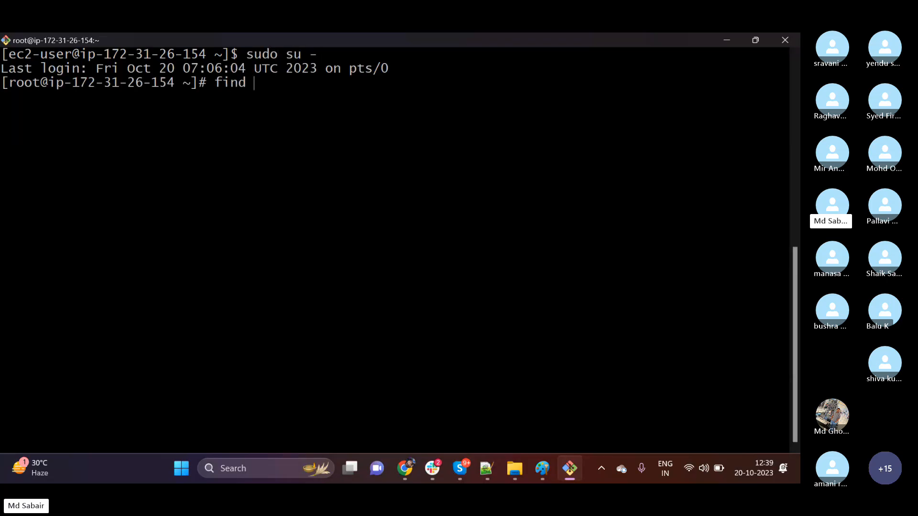
pyautogui.write('/ -name sshd_config')
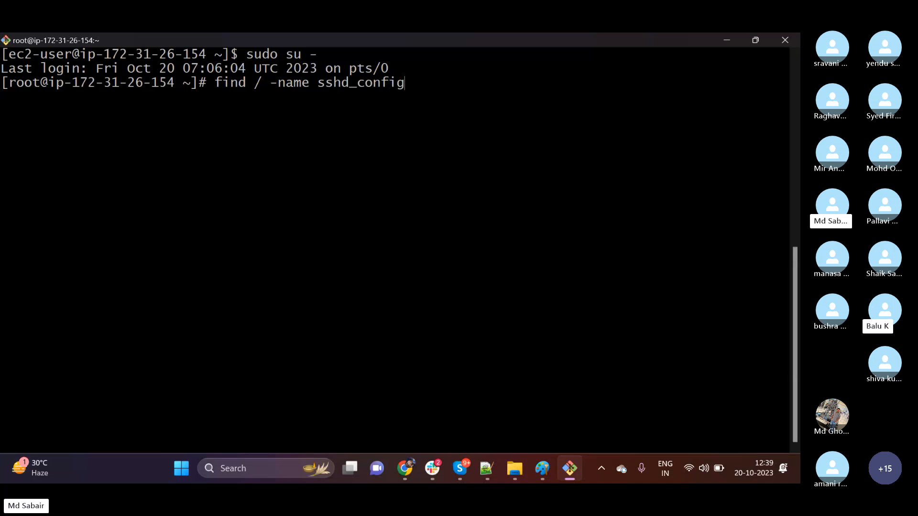
pyautogui.press('Return')
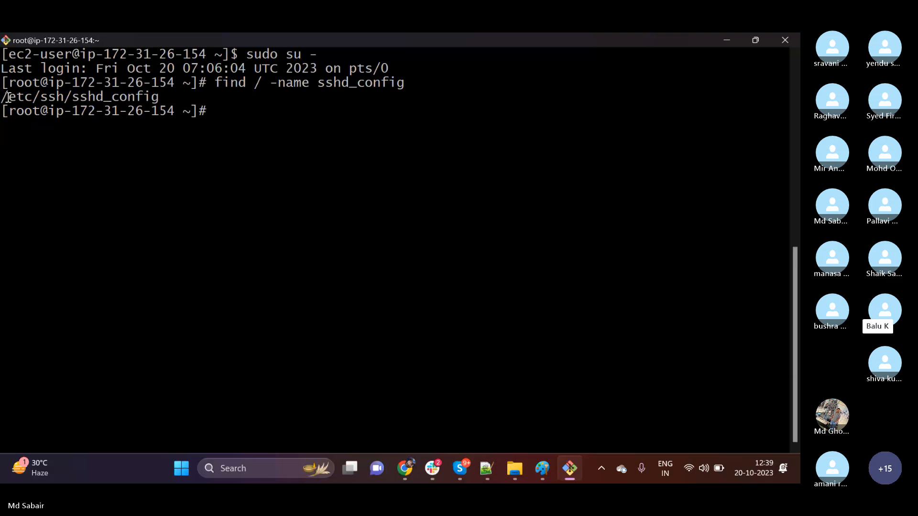
# Copy the path /etc/ssh/sshd_config from the search output and print that file with cat.
pyautogui.moveTo(2, 97); pyautogui.dragTo(158, 100)
pyautogui.rightClick(144, 99)
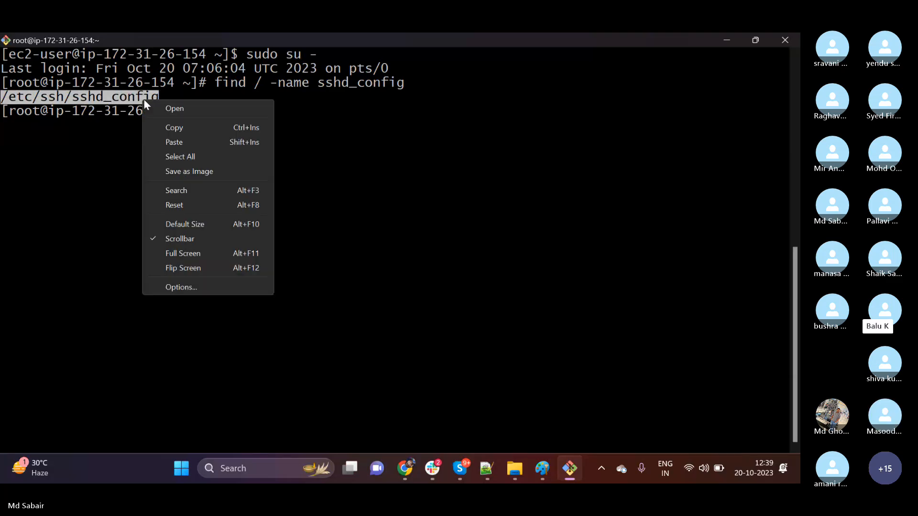
pyautogui.click(182, 130)
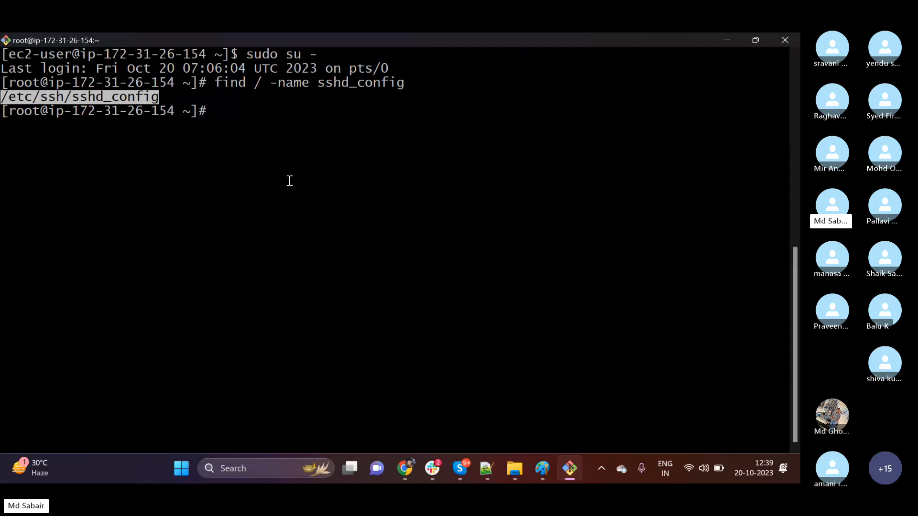
pyautogui.write('cat')
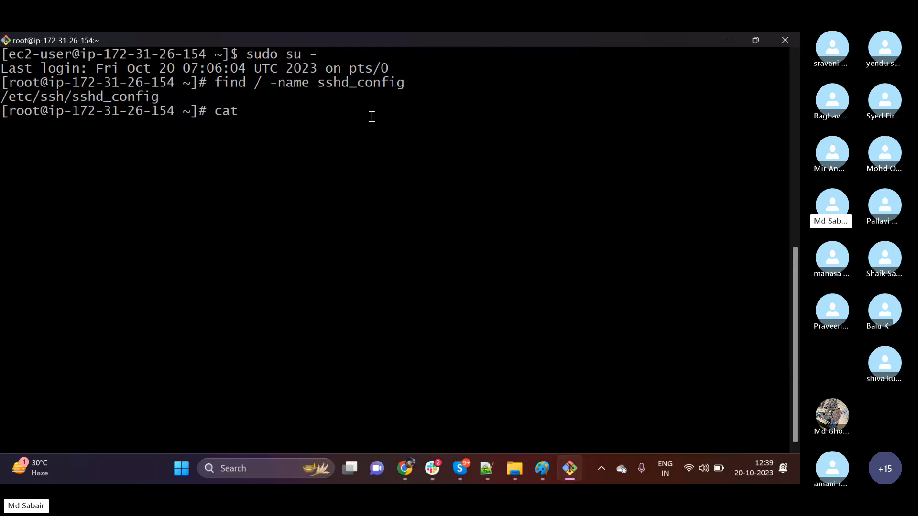
pyautogui.rightClick(342, 136)
pyautogui.click(362, 179)
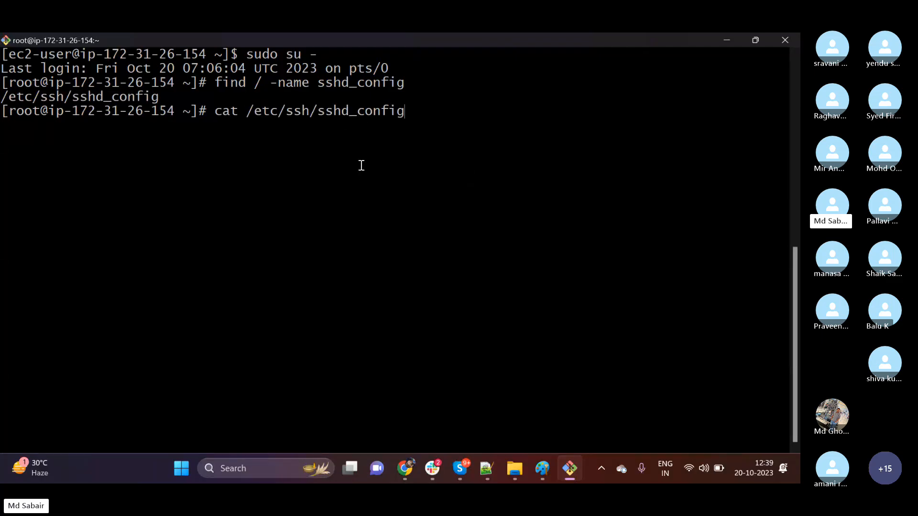
pyautogui.moveTo(325, 114); pyautogui.dragTo(361, 128)
pyautogui.click(361, 173)
pyautogui.press('Return')
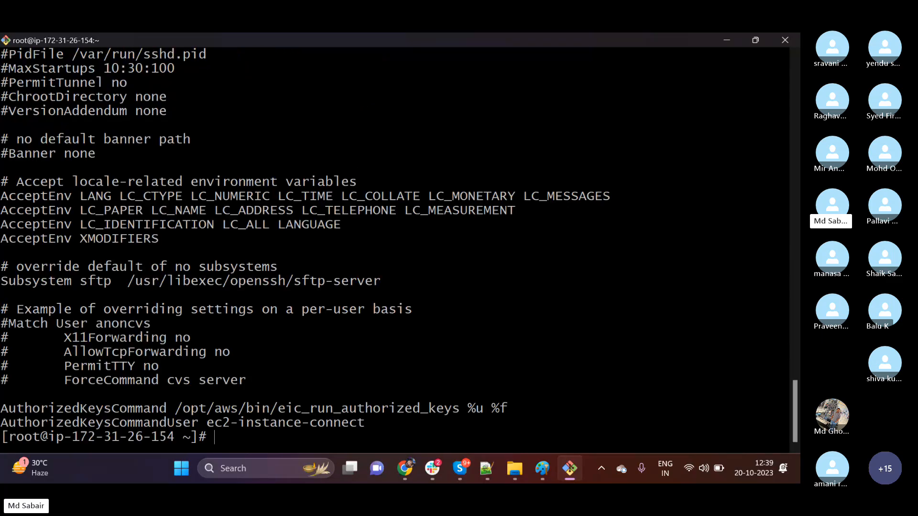
# Look through the printed sshd_config for the PasswordAuthentication settings.
pyautogui.scroll(6, 87, 345)
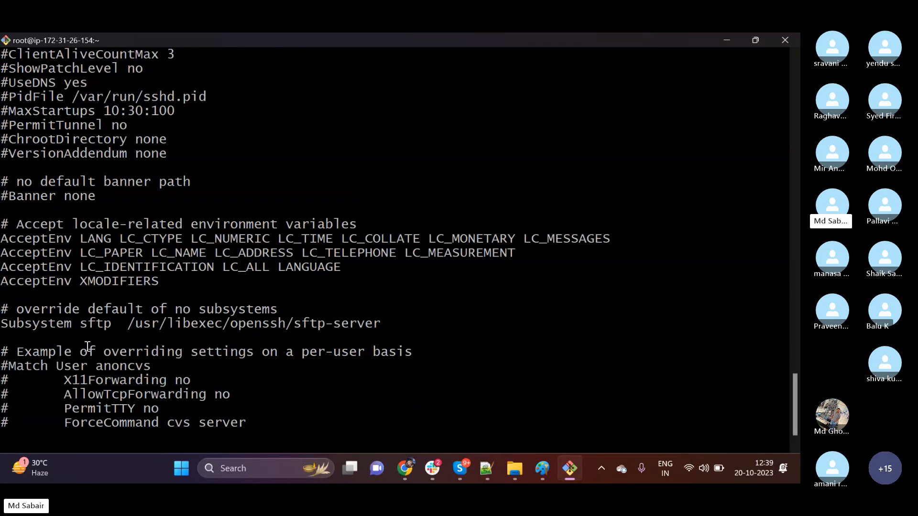
pyautogui.scroll(1, 86, 342)
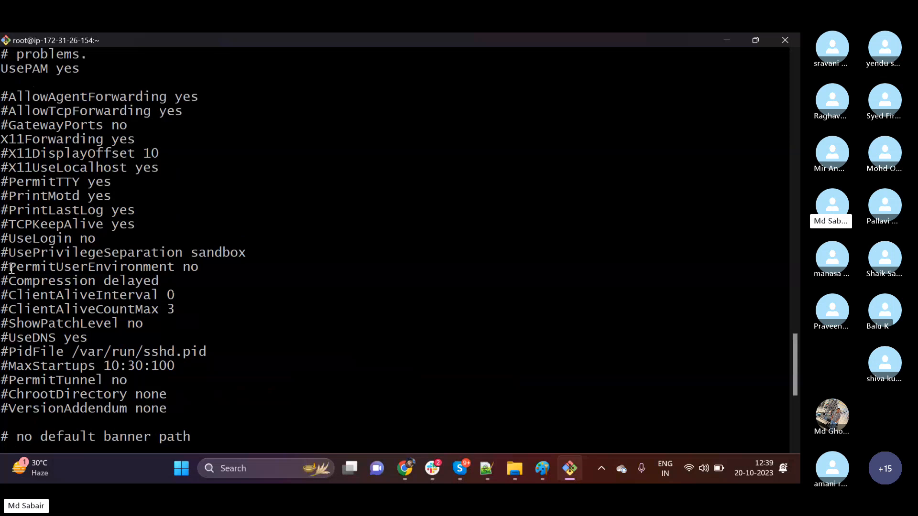
pyautogui.scroll(2, 13, 275)
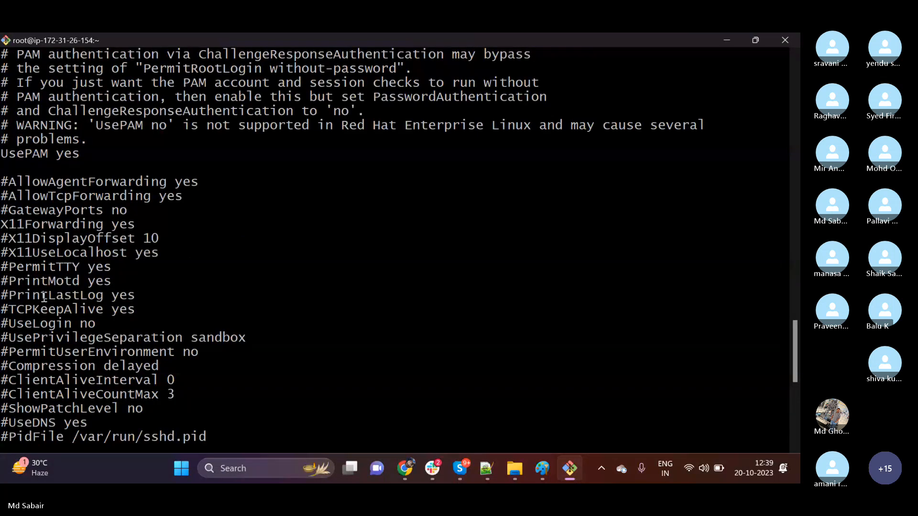
pyautogui.scroll(-2, 44, 298)
pyautogui.scroll(-7, 43, 298)
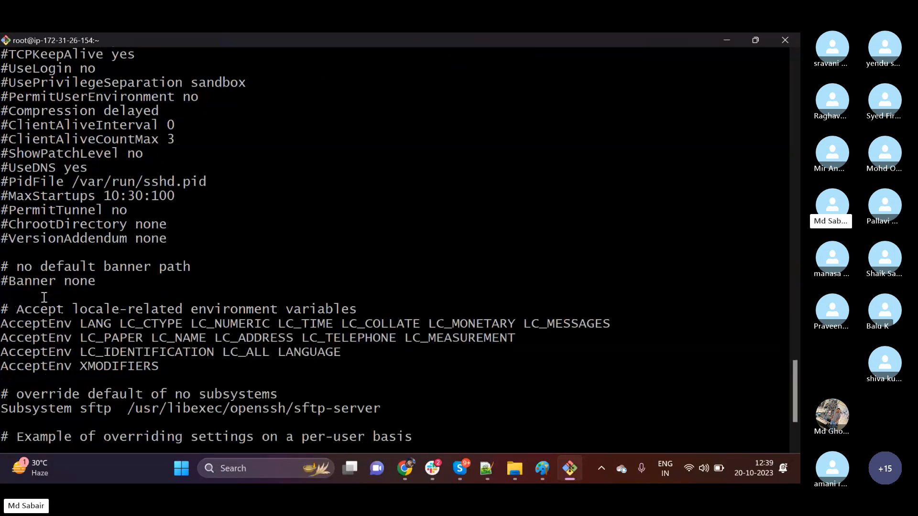
pyautogui.scroll(15, 43, 297)
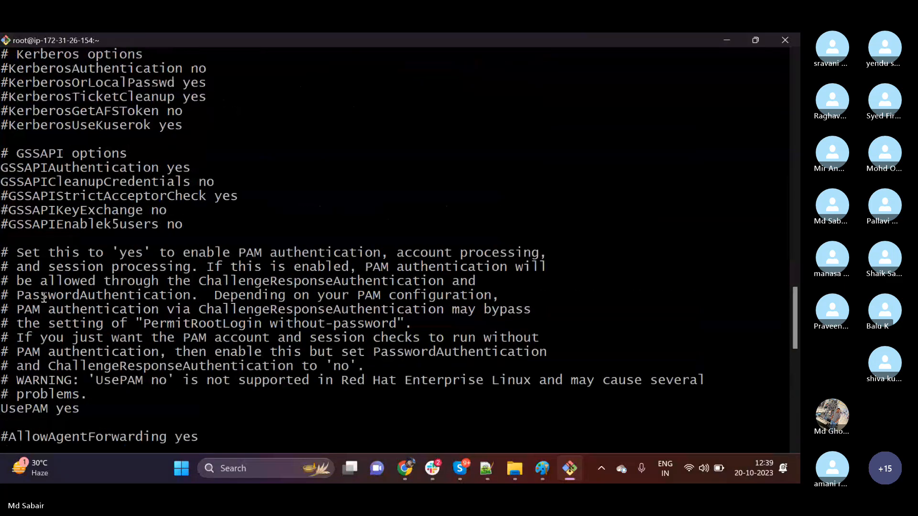
pyautogui.scroll(4, 43, 297)
pyautogui.scroll(2, 43, 297)
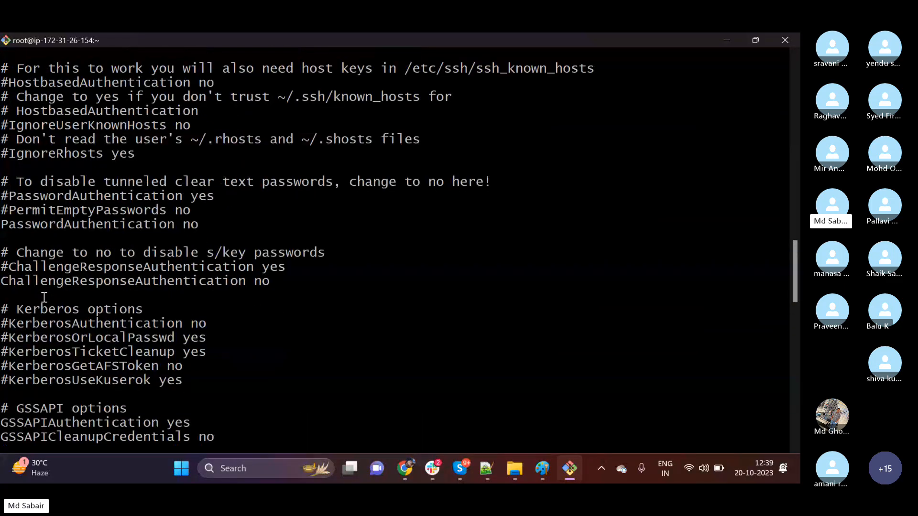
# Compare the commented and active PasswordAuthentication lines in the output, and return to the shell prompt.
pyautogui.moveTo(1, 225); pyautogui.dragTo(197, 226)
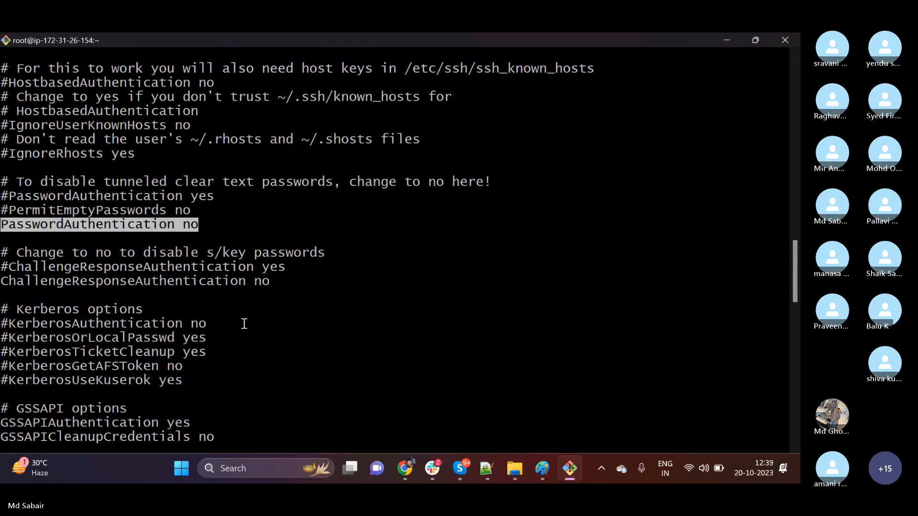
pyautogui.moveTo(2, 197); pyautogui.dragTo(215, 197)
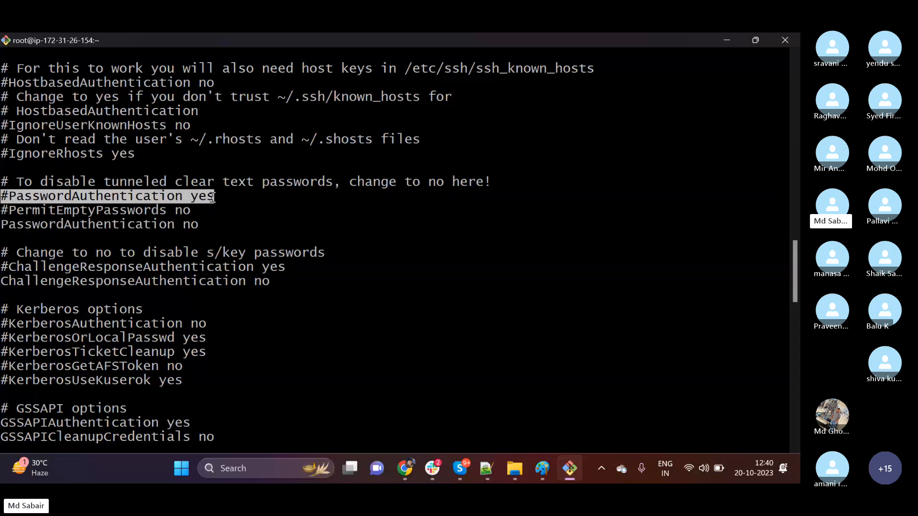
pyautogui.doubleClick(22, 196)
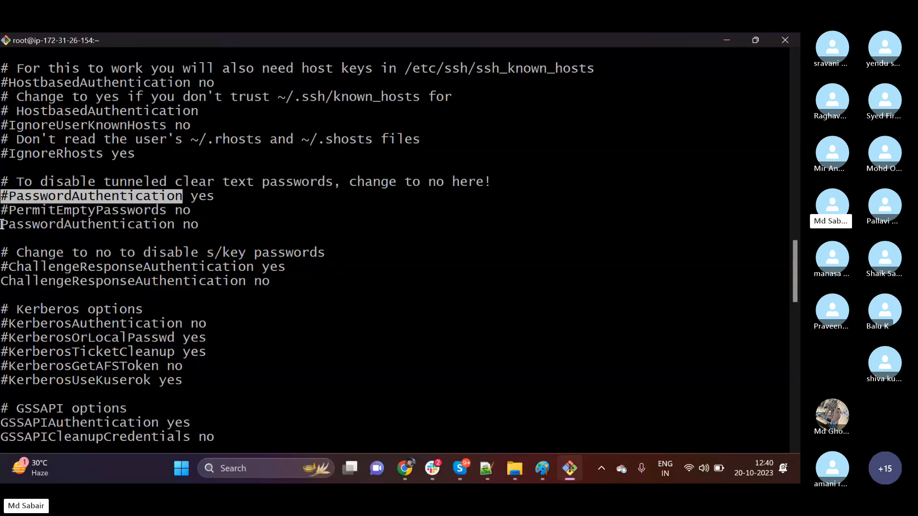
pyautogui.moveTo(63, 225); pyautogui.dragTo(194, 224)
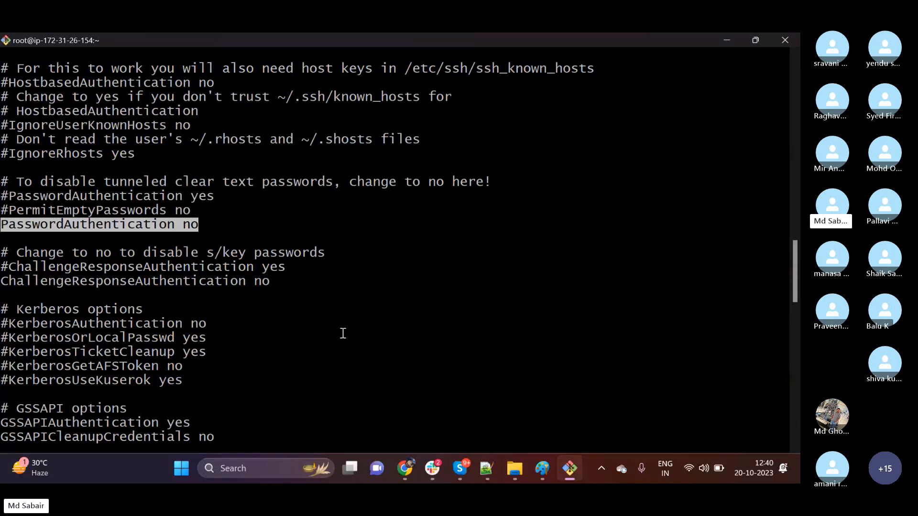
pyautogui.click(282, 292)
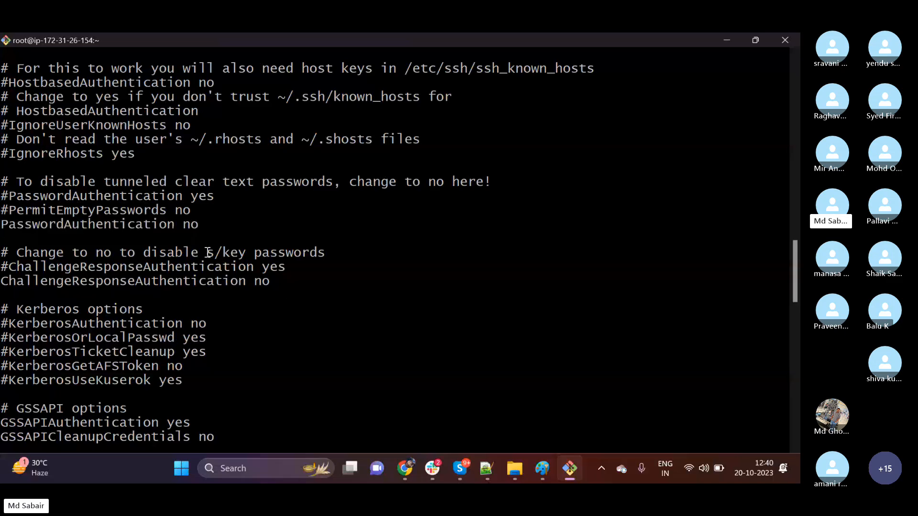
pyautogui.doubleClick(188, 226)
pyautogui.moveTo(1, 225); pyautogui.dragTo(199, 225)
pyautogui.click(5, 196)
pyautogui.scroll(-20, 487, 326)
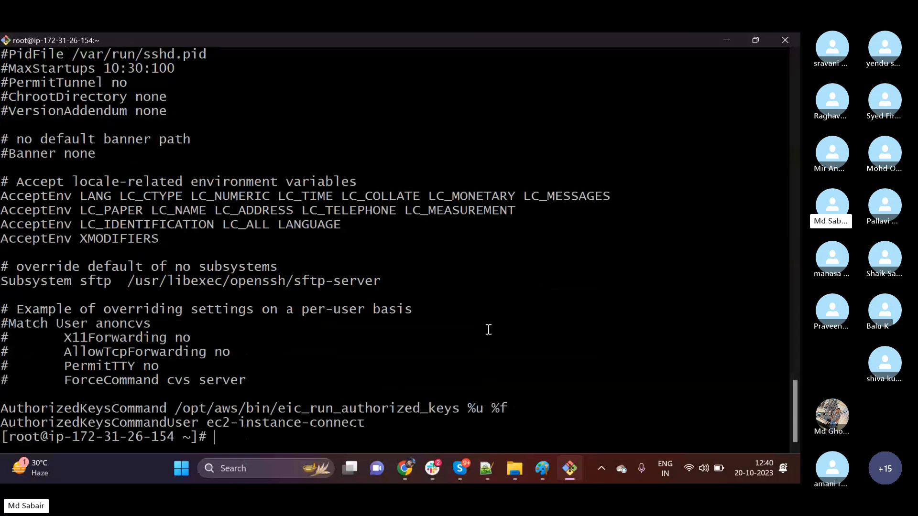
pyautogui.write('vi /')
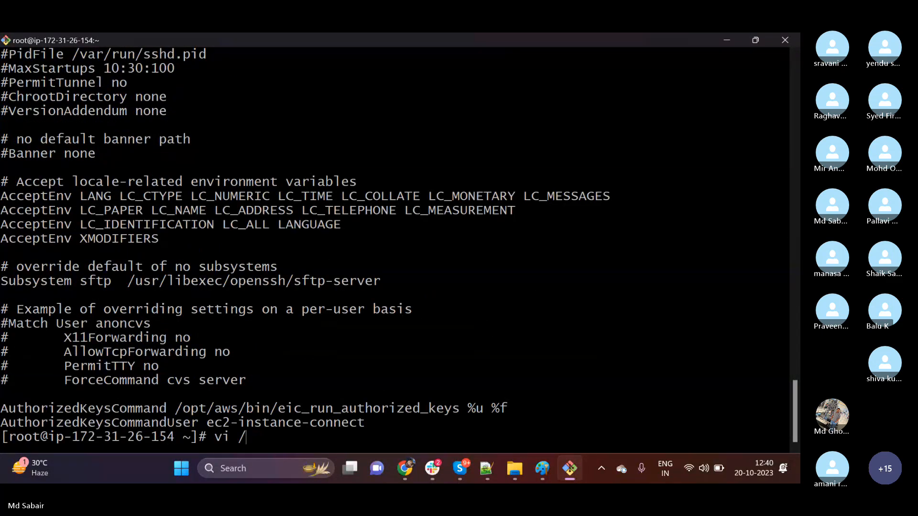
pyautogui.press('BackSpace')
pyautogui.press('BackSpace')
pyautogui.press('BackSpace')
pyautogui.press('BackSpace')
# Open /etc/ssh/sshd_config in vi by reusing the previous cat command with vi in its place.
pyautogui.press('Up')
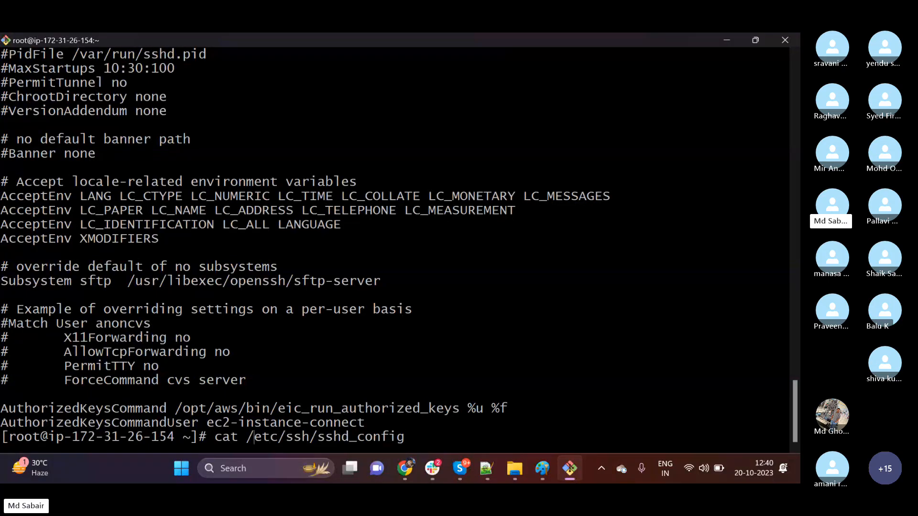
pyautogui.press('BackSpace')
pyautogui.press('BackSpace')
pyautogui.press('BackSpace')
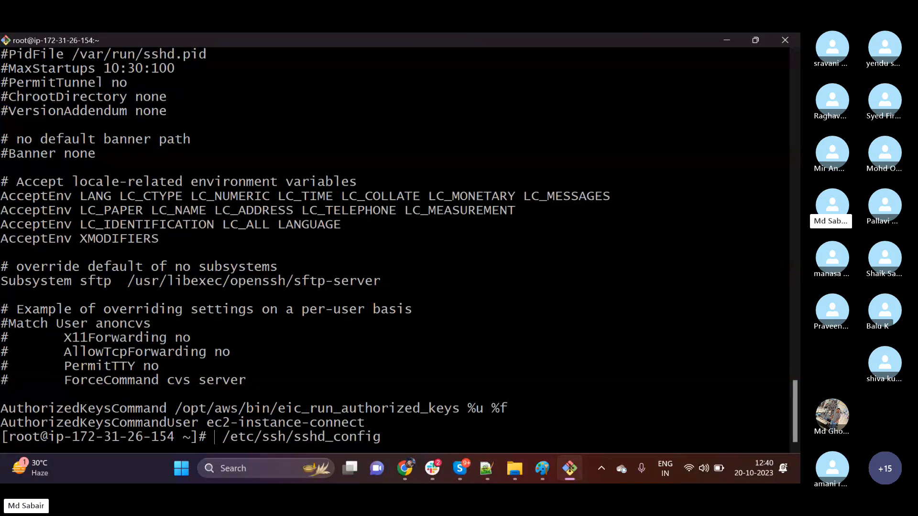
pyautogui.write('vi')
pyautogui.press('Return')
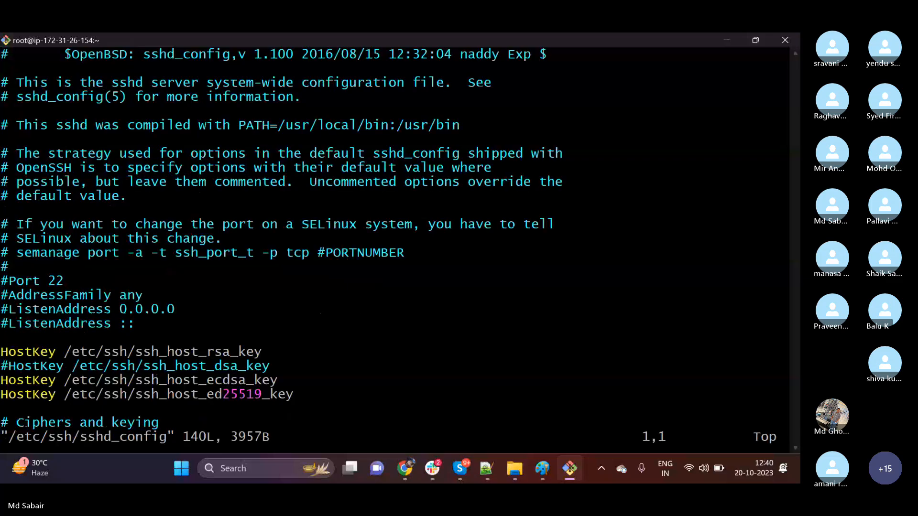
# Change the active PasswordAuthentication line in sshd_config to yes, then save the file and quit vi with :wq!
pyautogui.press('Down')
pyautogui.press('Down')
pyautogui.press('Down')
pyautogui.press('Down')
pyautogui.press('Down')
pyautogui.press('Down')
pyautogui.press('Down')
pyautogui.press('Down')
pyautogui.press('Down')
pyautogui.press('Down')
pyautogui.press('Down')
pyautogui.press('Down')
pyautogui.press('Down')
pyautogui.press('Down')
pyautogui.press('Down')
pyautogui.press('Down')
pyautogui.press('Down')
pyautogui.press('Down')
pyautogui.press('Down')
pyautogui.press('Down')
pyautogui.press('Down')
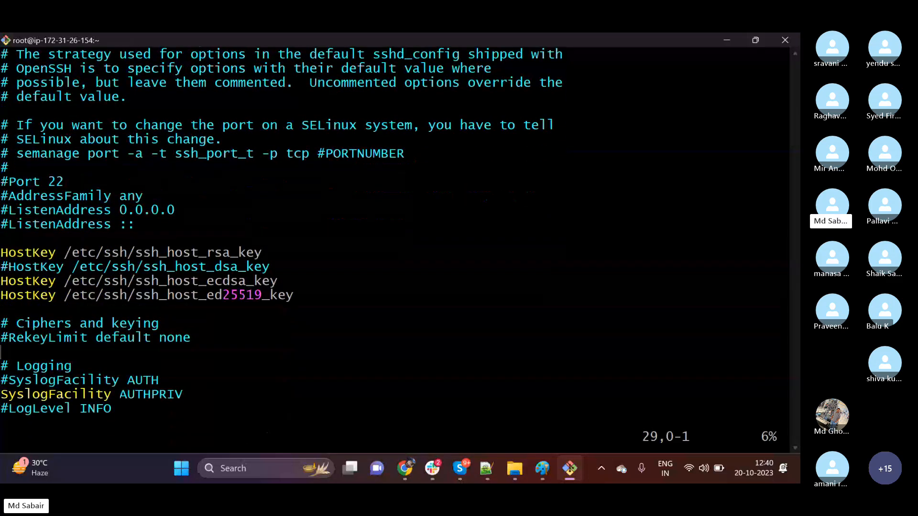
pyautogui.press('Down')
pyautogui.press('Down')
pyautogui.press('Down')
pyautogui.press('Down')
pyautogui.press('Down')
pyautogui.press('Down')
pyautogui.press('Down')
pyautogui.press('Down')
pyautogui.press('Down')
pyautogui.press('Down')
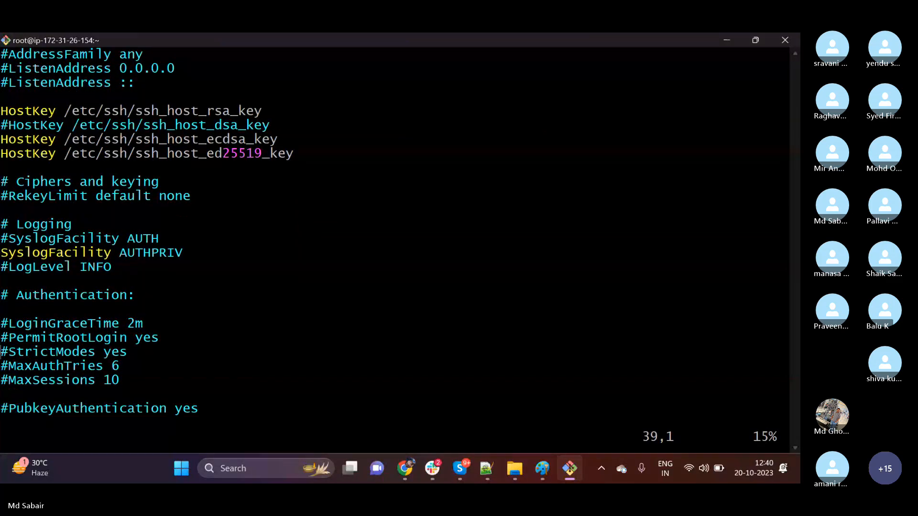
pyautogui.press('Down')
pyautogui.press('Down')
pyautogui.press('Down')
pyautogui.press('Down')
pyautogui.press('Down')
pyautogui.press('Down')
pyautogui.press('Down')
pyautogui.press('Down')
pyautogui.press('Down')
pyautogui.press('Down')
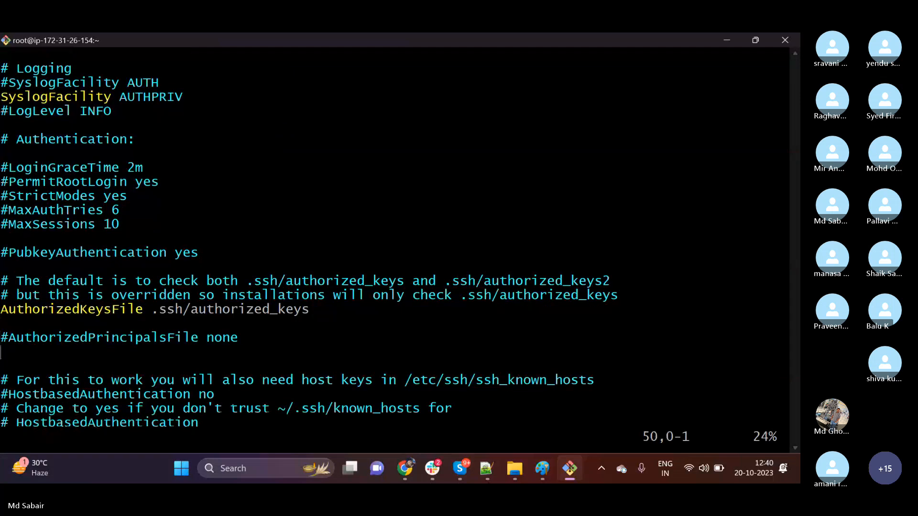
pyautogui.press('Down')
pyautogui.press('Down')
pyautogui.press('Down')
pyautogui.press('Down')
pyautogui.press('Down')
pyautogui.press('Down')
pyautogui.press('Down')
pyautogui.press('Down')
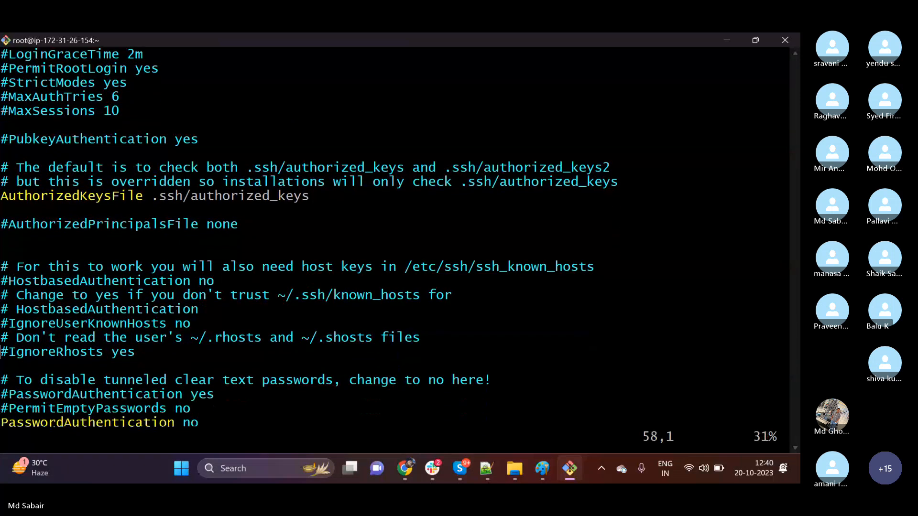
pyautogui.write('icat')
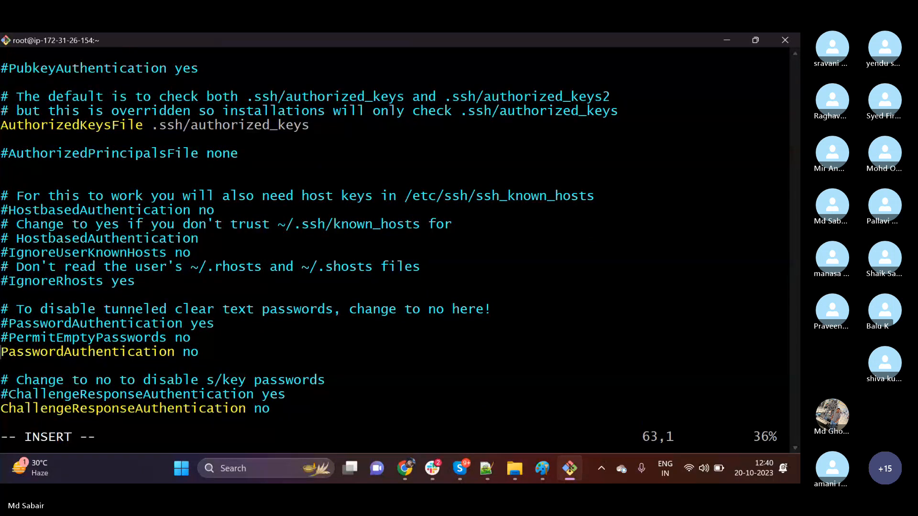
pyautogui.write('i')
pyautogui.press('BackSpace')
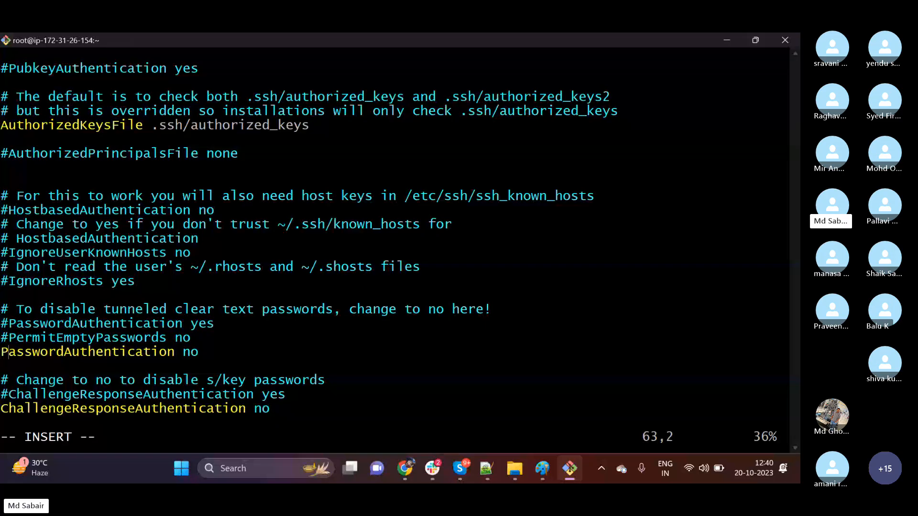
pyautogui.press('Right')
pyautogui.press('Right')
pyautogui.press('Right')
pyautogui.press('Right')
pyautogui.press('Right')
pyautogui.press('Right')
pyautogui.press('Right')
pyautogui.press('Right')
pyautogui.press('Right')
pyautogui.press('Right')
pyautogui.press('Right')
pyautogui.press('Right')
pyautogui.press('Right')
pyautogui.press('Right')
pyautogui.press('Right')
pyautogui.press('Right')
pyautogui.press('Right')
pyautogui.press('Right')
pyautogui.press('Right')
pyautogui.press('Right')
pyautogui.press('BackSpace')
pyautogui.press('BackSpace')
pyautogui.write('yes')
pyautogui.press('Escape')
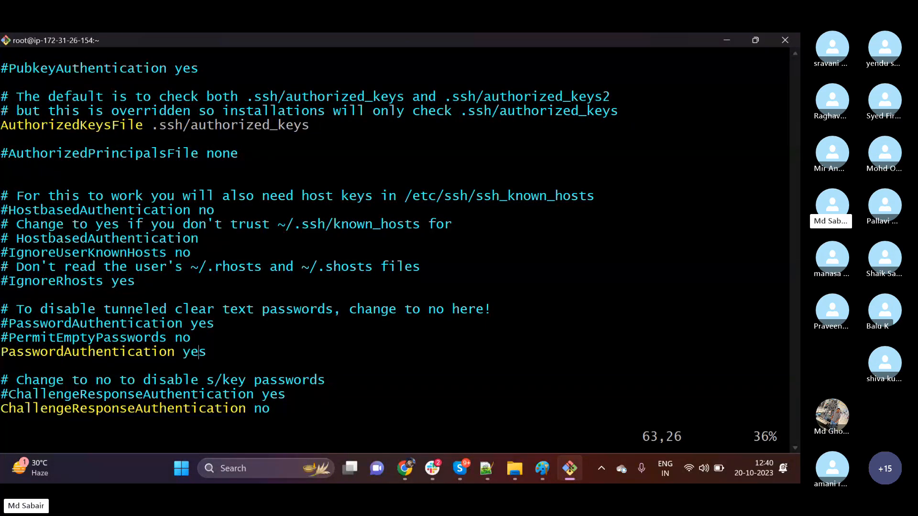
pyautogui.write(':wq!')
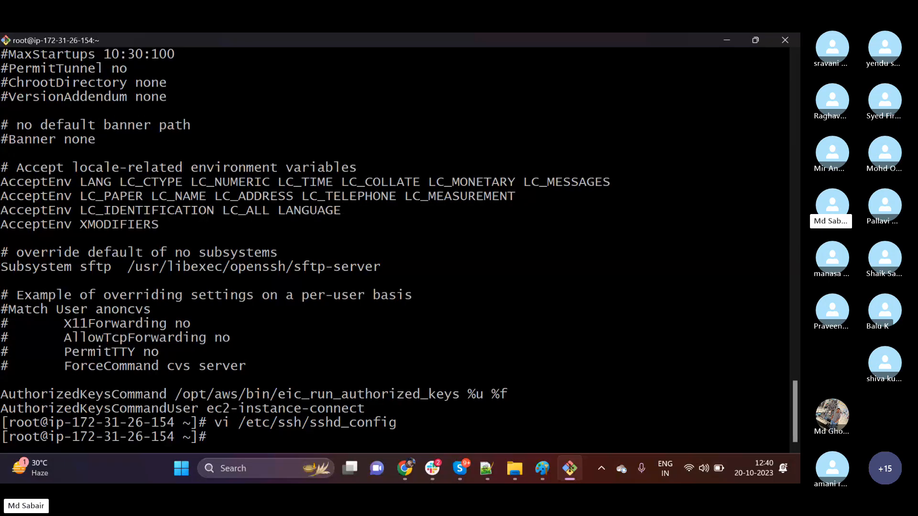
# Exit the root shell and close the SSH session, and clear the local terminal.
pyautogui.write('exit')
pyautogui.press('Return')
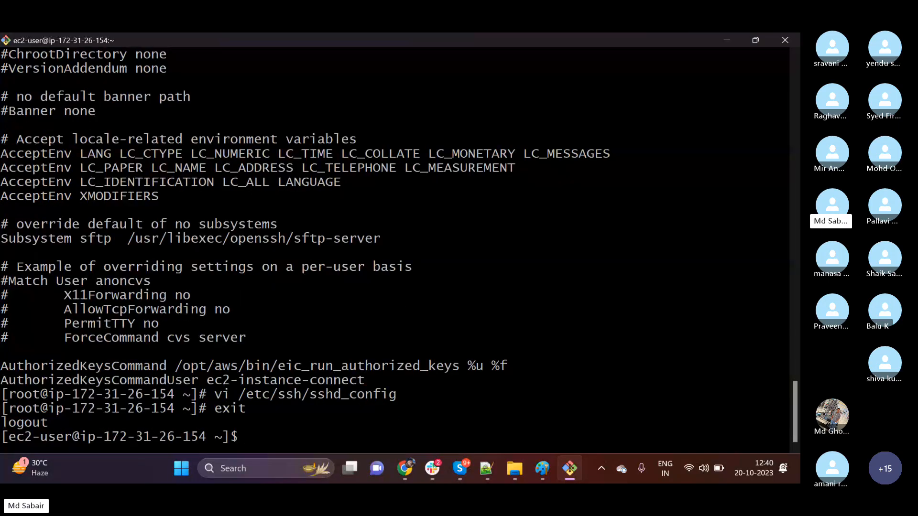
pyautogui.write('exit')
pyautogui.press('Return')
pyautogui.write('clear')
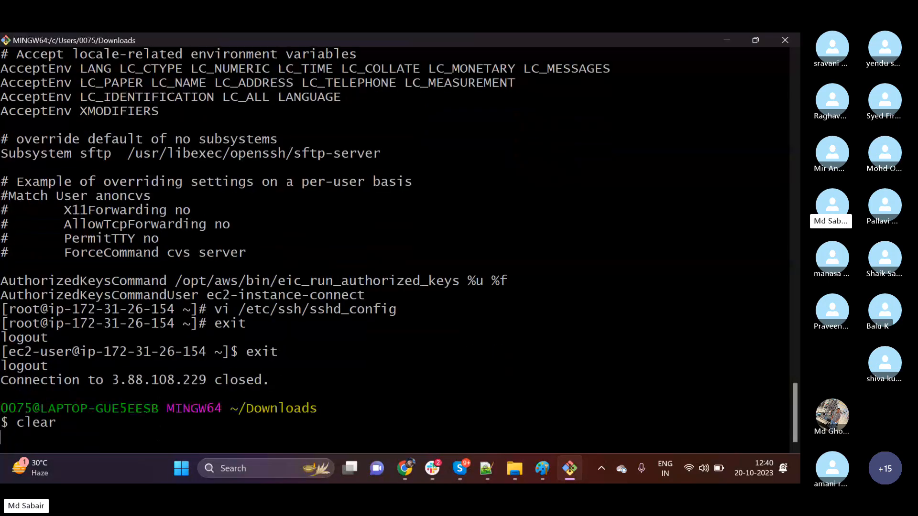
pyautogui.press('Return')
# Try to log in to 3.88.108.229 over SSH as the newly created user with the key first_server.pem, reusing the earlier ssh command.
pyautogui.press('Up')
pyautogui.press('Up')
pyautogui.press('Left')
pyautogui.press('Left')
pyautogui.press('Left')
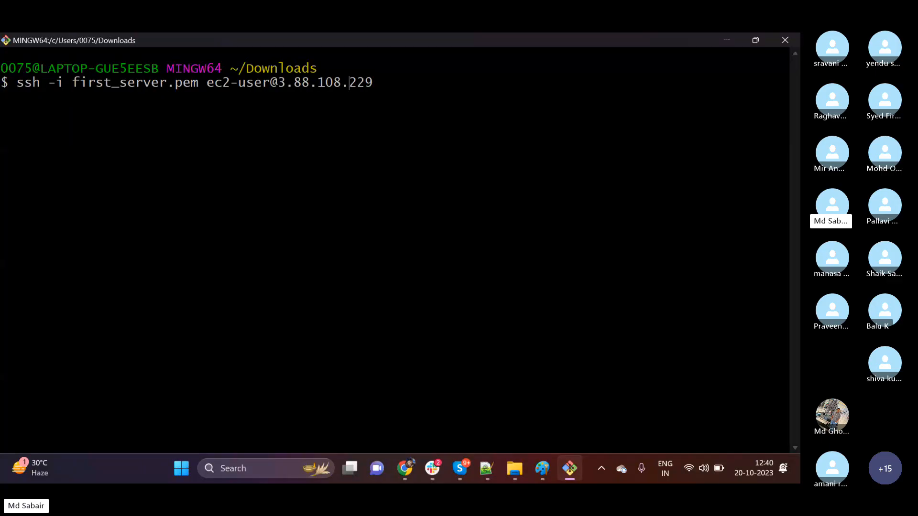
pyautogui.press('BackSpace')
pyautogui.press('BackSpace')
pyautogui.press('BackSpace')
pyautogui.press('BackSpace')
pyautogui.press('BackSpace')
pyautogui.press('BackSpace')
pyautogui.press('BackSpace')
pyautogui.press('BackSpace')
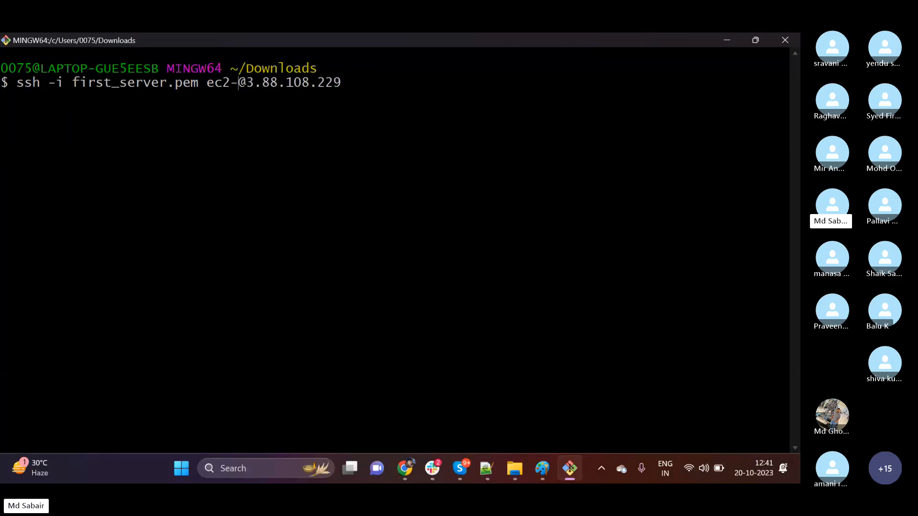
pyautogui.write('pallavi')
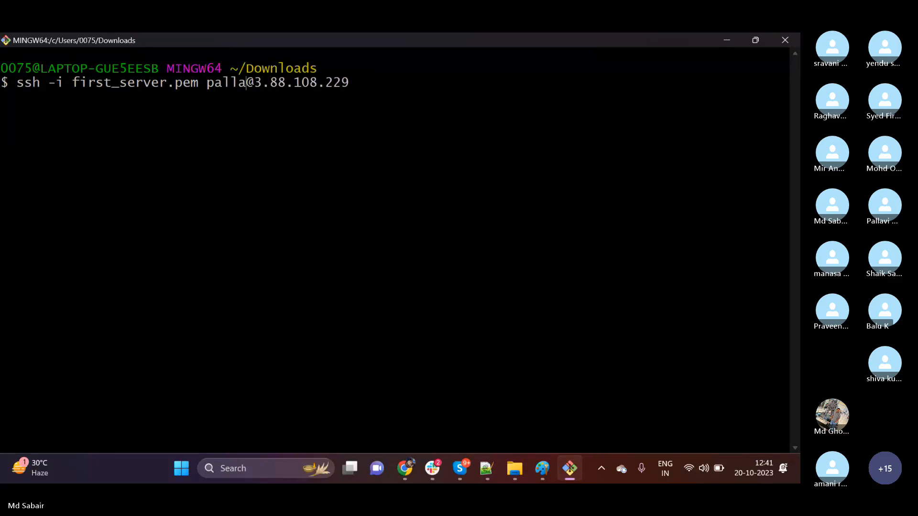
pyautogui.press('Return')
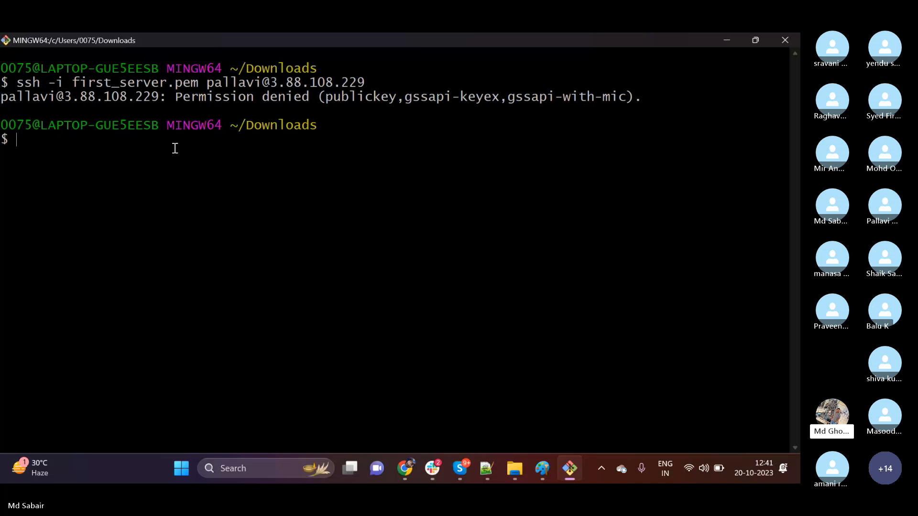
# Reconnect to 3.88.108.229 over SSH as ec2-user with first_server.pem and switch to root with sudo su.
pyautogui.press('Up')
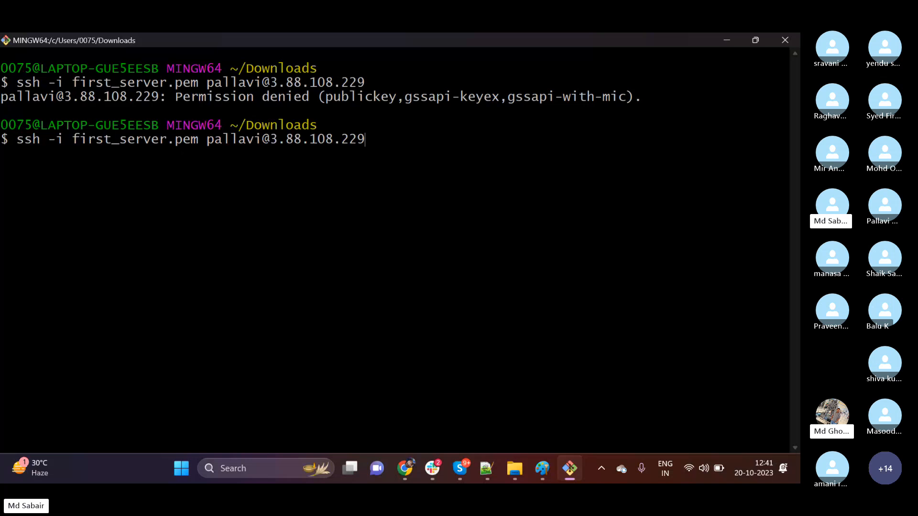
pyautogui.press('Up')
pyautogui.press('Up')
pyautogui.press('Return')
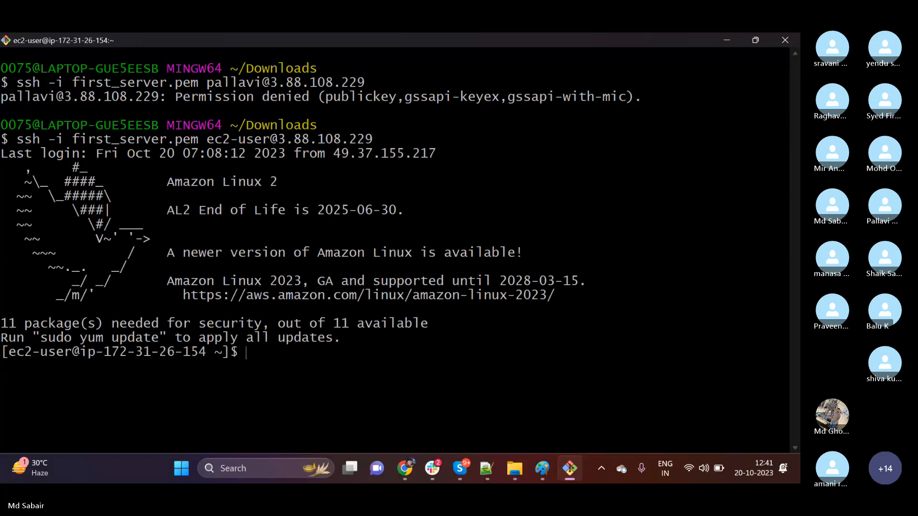
pyautogui.write('sudo su')
pyautogui.press('Return')
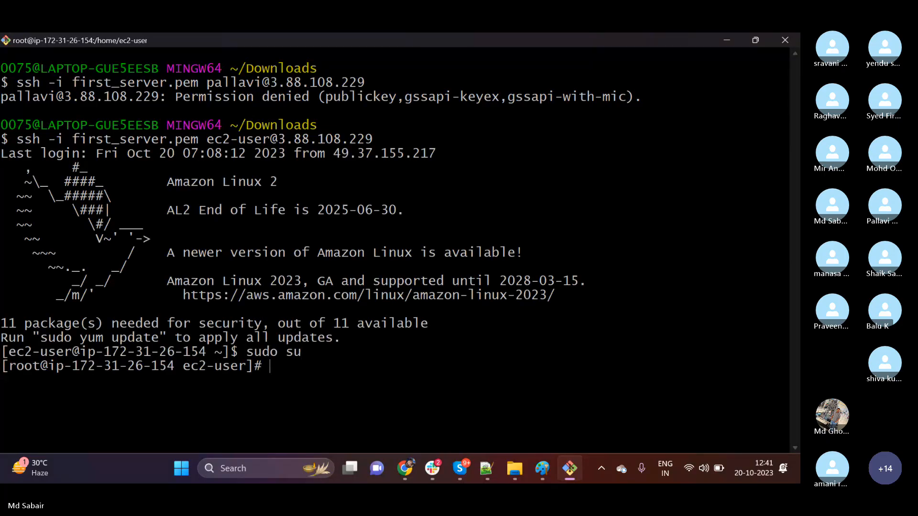
# Clear the terminal and change to root's home directory.
pyautogui.write('clee')
pyautogui.press('BackSpace')
pyautogui.write('ar')
pyautogui.press('Return')
pyautogui.write('clear')
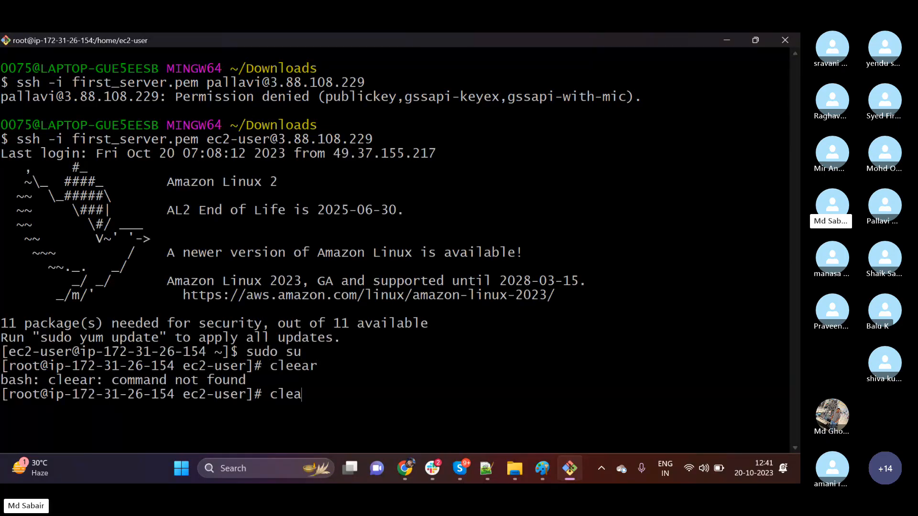
pyautogui.press('Return')
pyautogui.write('cd')
pyautogui.press('Return')
# Filter /etc/ssh/sshd_config for lines containing password by piping cat into grep.
pyautogui.write('cat ')
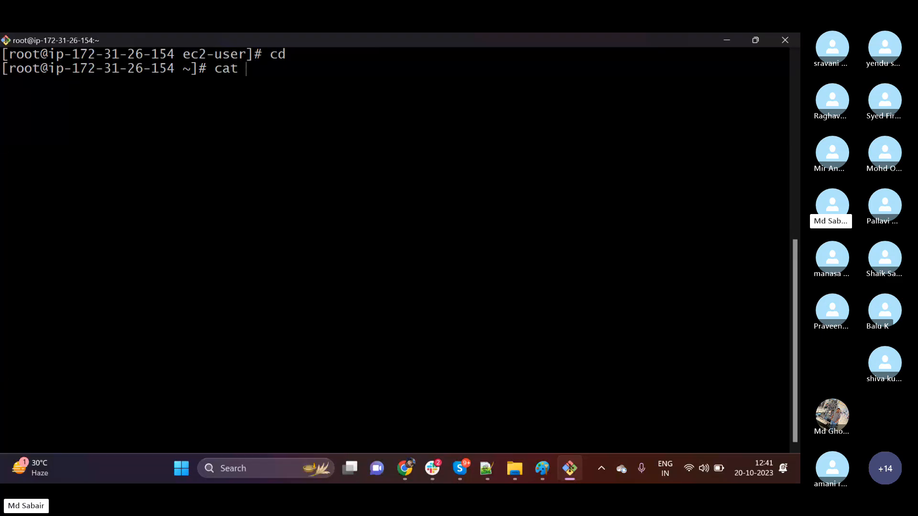
pyautogui.write('/etc/s')
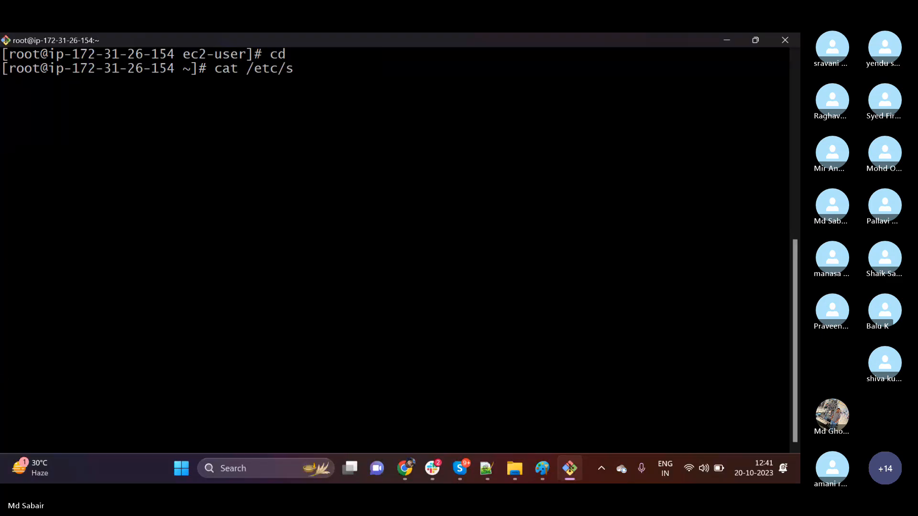
pyautogui.write('sh/')
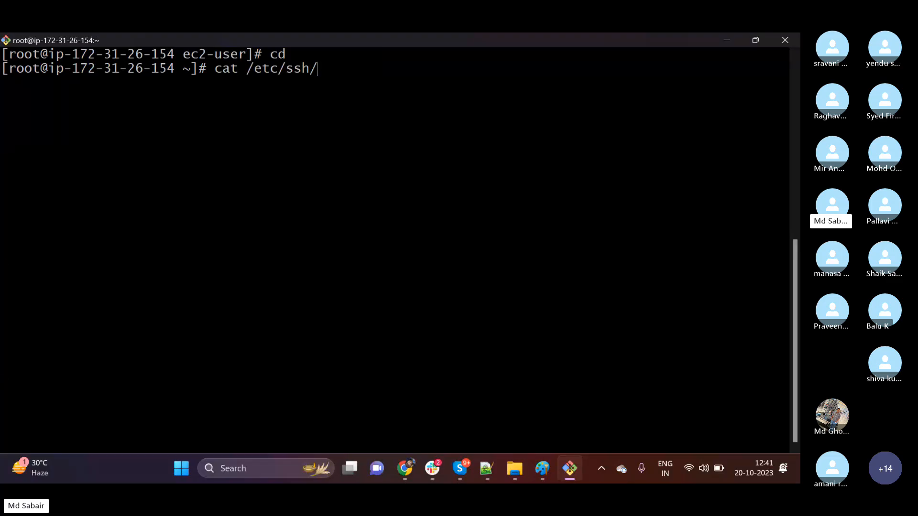
pyautogui.write('sshd')
pyautogui.press('Tab')
pyautogui.write('| gr')
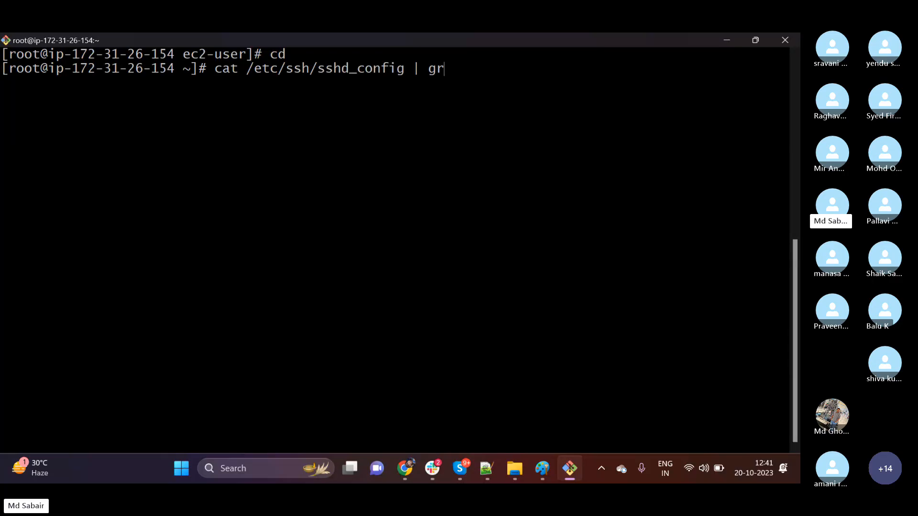
pyautogui.write('ep passowrd')
pyautogui.press('Return')
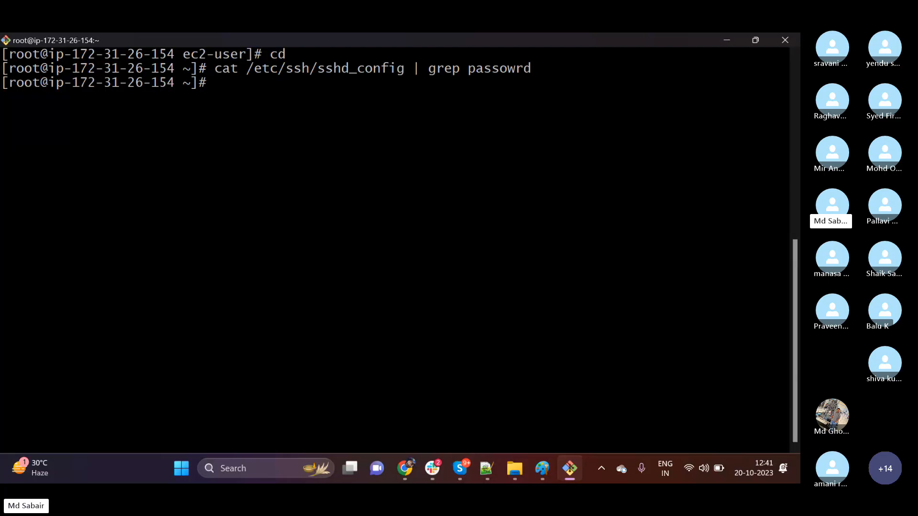
pyautogui.press('Up')
pyautogui.press('BackSpace')
pyautogui.press('BackSpace')
pyautogui.press('BackSpace')
pyautogui.press('BackSpace')
pyautogui.write('w')
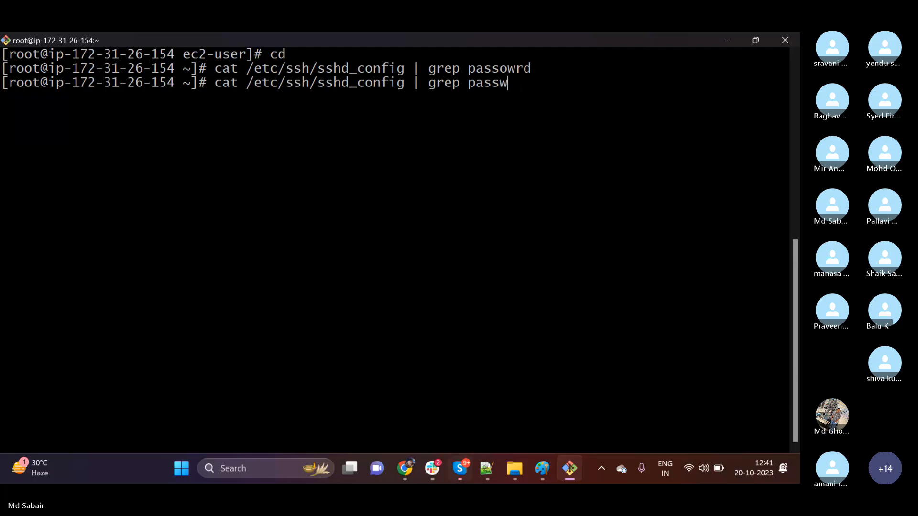
pyautogui.write('ord')
pyautogui.press('Return')
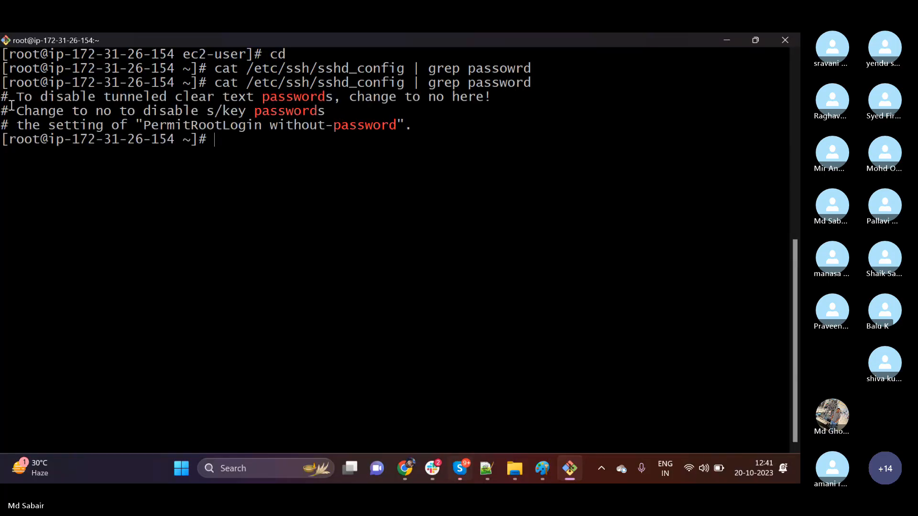
# Try to narrow the grep filter on sshd_config to password authentication.
pyautogui.press('Up')
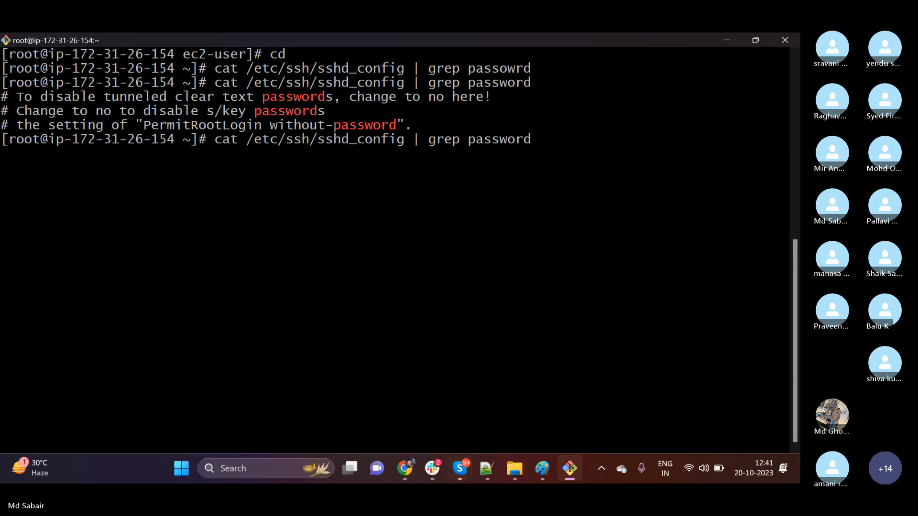
pyautogui.write('authentication')
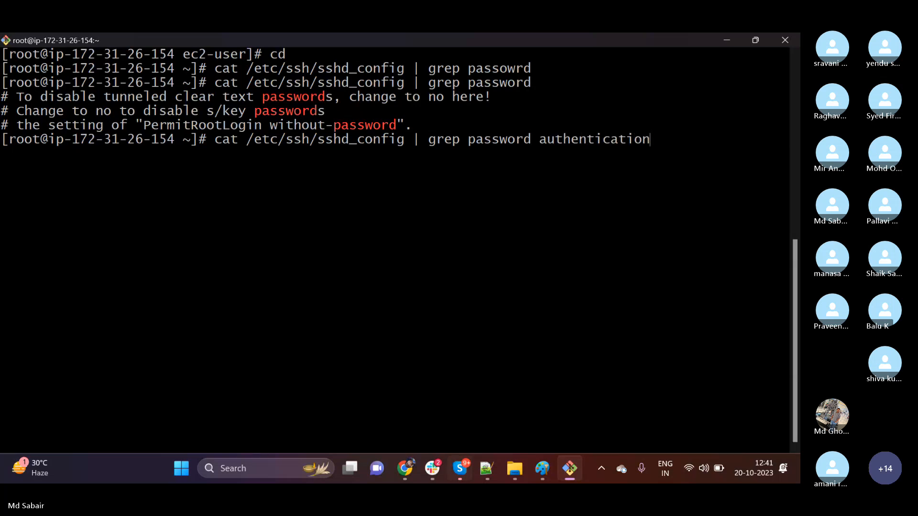
pyautogui.press('Return')
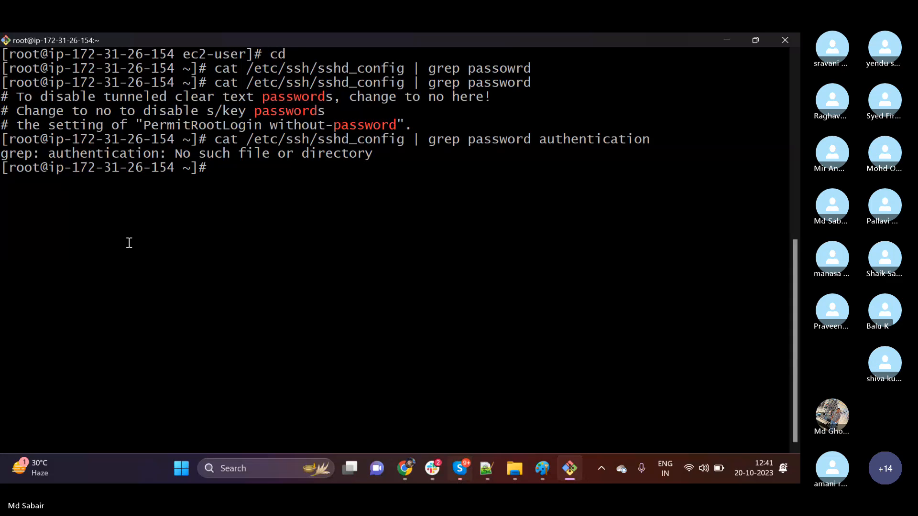
# Print the whole /etc/ssh/sshd_config file with cat by removing the grep filter from the previous command.
pyautogui.press('Up')
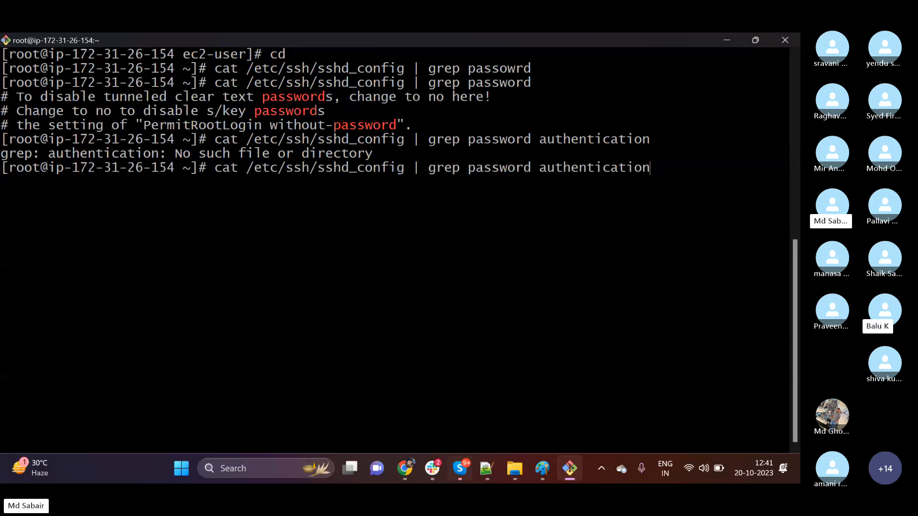
pyautogui.press('BackSpace')
pyautogui.press('BackSpace')
pyautogui.press('BackSpace')
pyautogui.press('BackSpace')
pyautogui.press('BackSpace')
pyautogui.press('BackSpace')
pyautogui.press('BackSpace')
pyautogui.press('BackSpace')
pyautogui.press('BackSpace')
pyautogui.press('BackSpace')
pyautogui.press('BackSpace')
pyautogui.press('BackSpace')
pyautogui.press('BackSpace')
pyautogui.press('BackSpace')
pyautogui.press('BackSpace')
pyautogui.press('BackSpace')
pyautogui.press('BackSpace')
pyautogui.press('BackSpace')
pyautogui.press('BackSpace')
pyautogui.press('BackSpace')
pyautogui.press('BackSpace')
pyautogui.press('BackSpace')
pyautogui.press('BackSpace')
pyautogui.press('BackSpace')
pyautogui.press('BackSpace')
pyautogui.press('BackSpace')
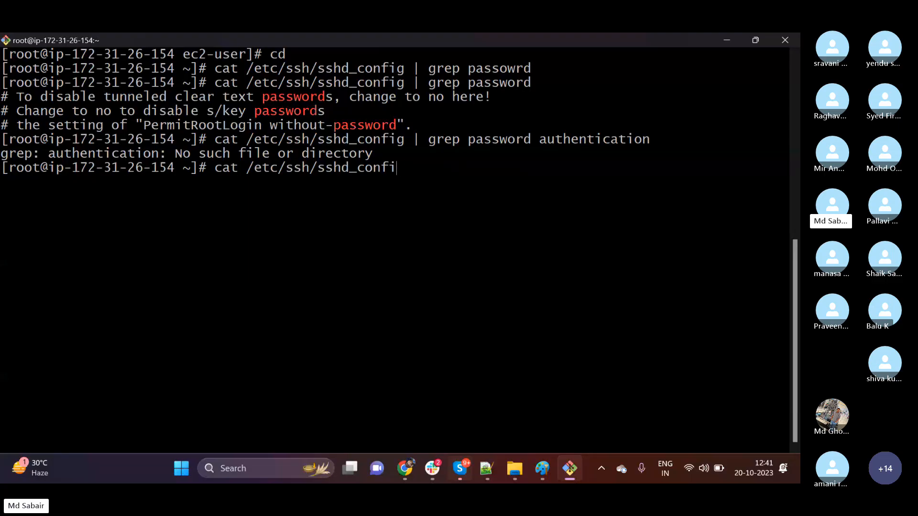
pyautogui.write('g')
pyautogui.press('Return')
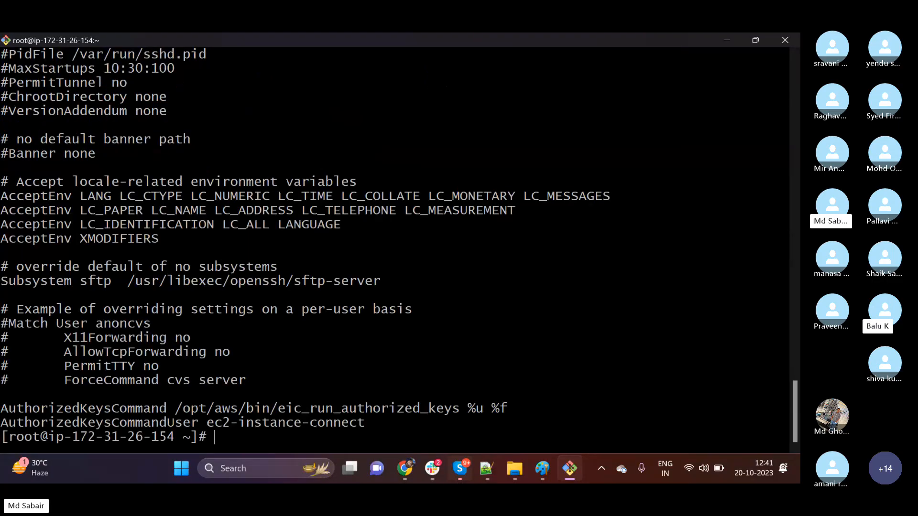
# Check the active and commented PasswordAuthentication lines in the printed file, and clear the terminal.
pyautogui.scroll(10, 80, 340)
pyautogui.scroll(7, 80, 339)
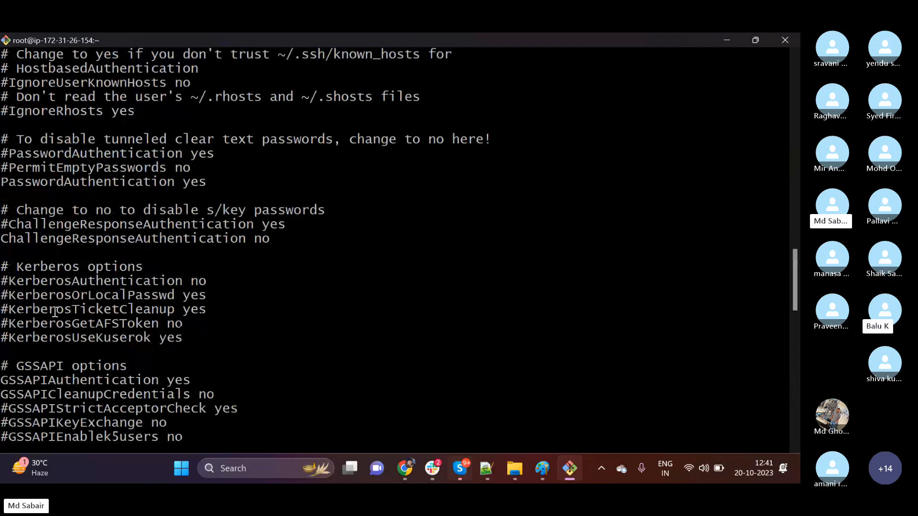
pyautogui.moveTo(1, 182); pyautogui.dragTo(197, 184)
pyautogui.moveTo(3, 154); pyautogui.dragTo(29, 156)
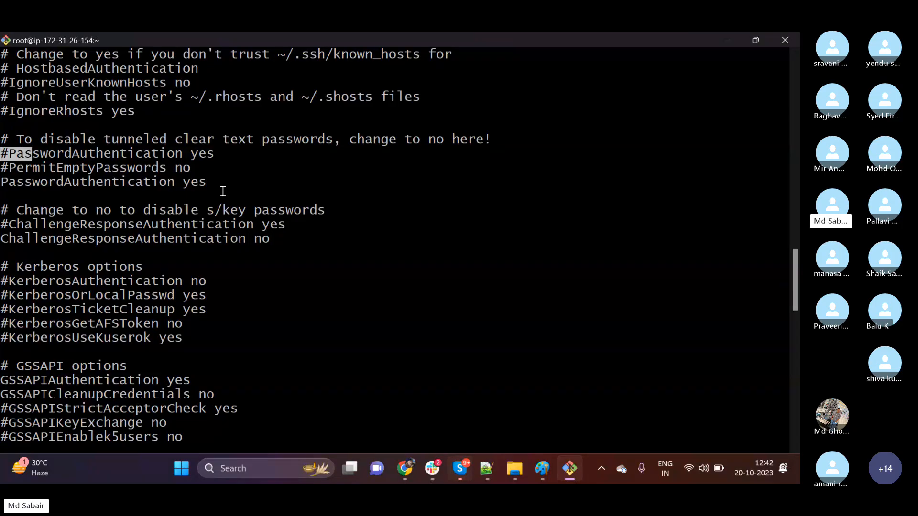
pyautogui.scroll(-20, 264, 251)
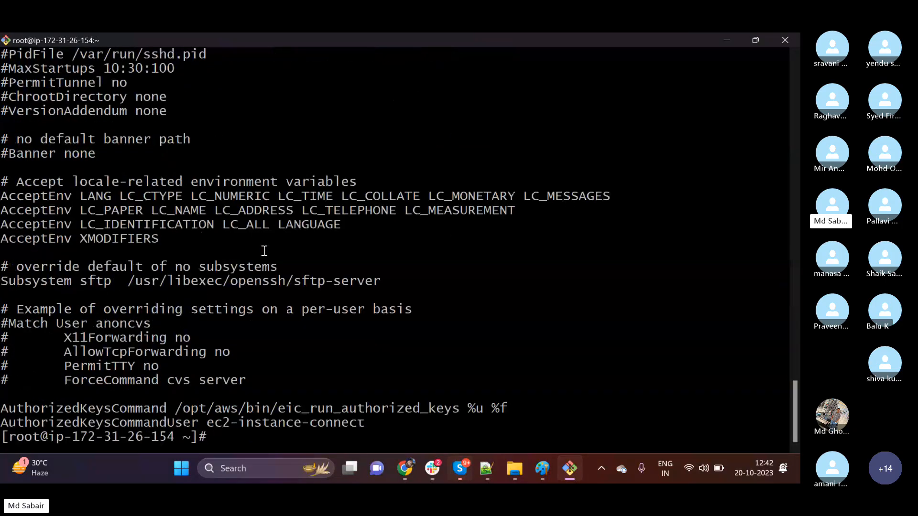
pyautogui.write('clear')
pyautogui.press('Return')
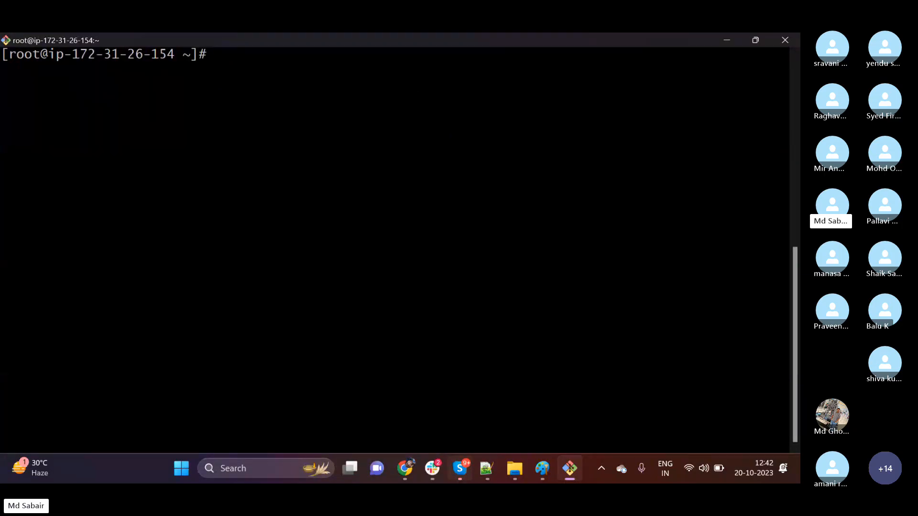
# Restart the sshd service with systemctl to apply the changed SSH configuration.
pyautogui.write('systemctl')
pyautogui.write('re')
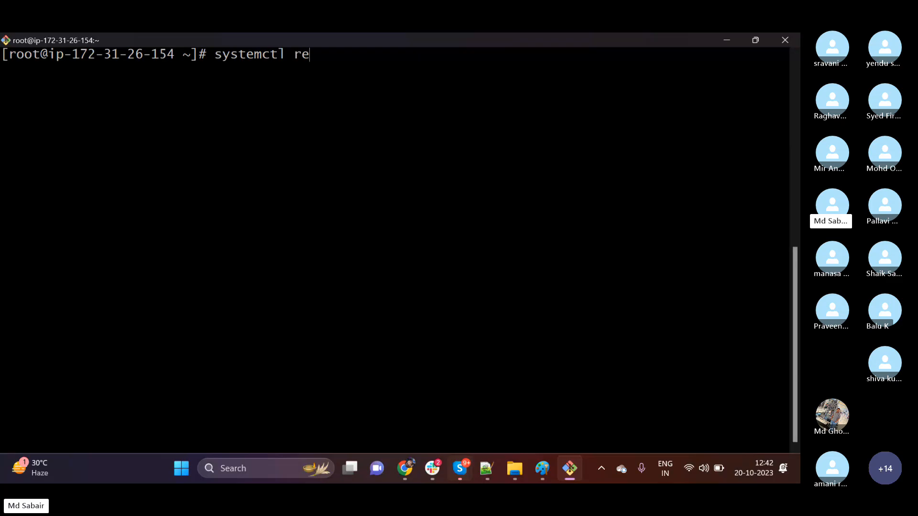
pyautogui.write('start sshd')
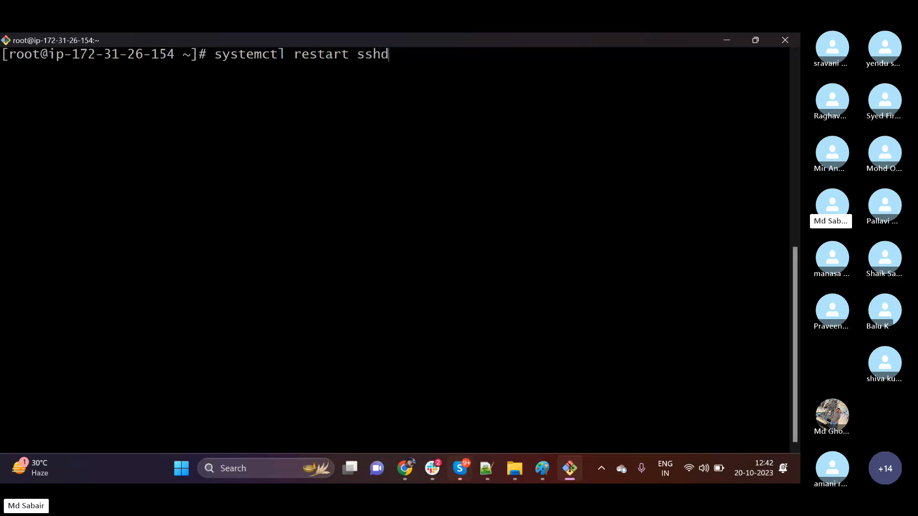
pyautogui.press('Return')
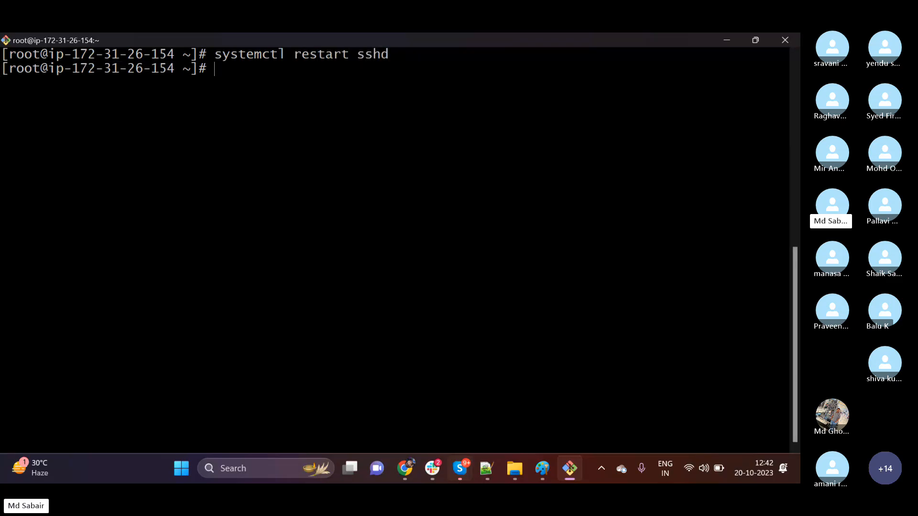
# Exit the root shell and the ec2-user session to close the SSH connection to the server.
pyautogui.write('exit')
pyautogui.press('Return')
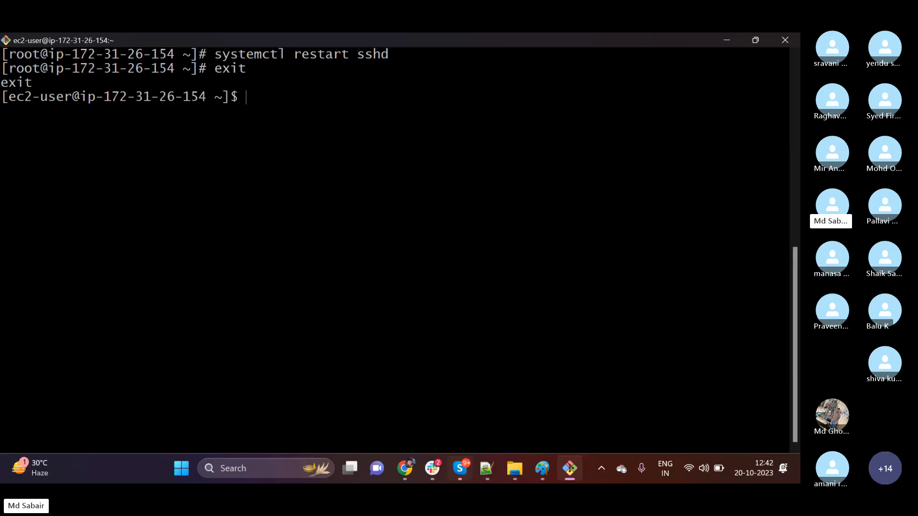
pyautogui.write('exit')
pyautogui.press('Return')
# Connect over SSH to 3.88.108.229 as the newly created user with first_server.pem, and enter the account password.
pyautogui.press('Up')
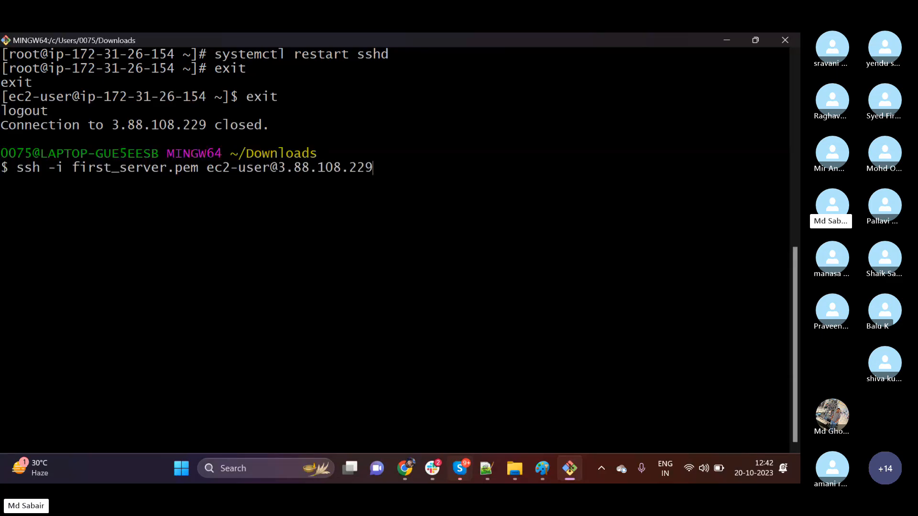
pyautogui.press('Up')
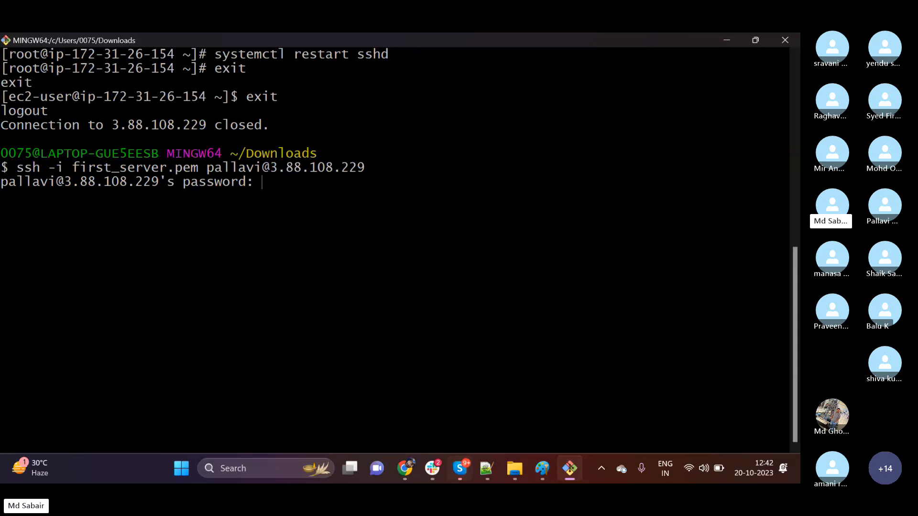
pyautogui.press('Return')
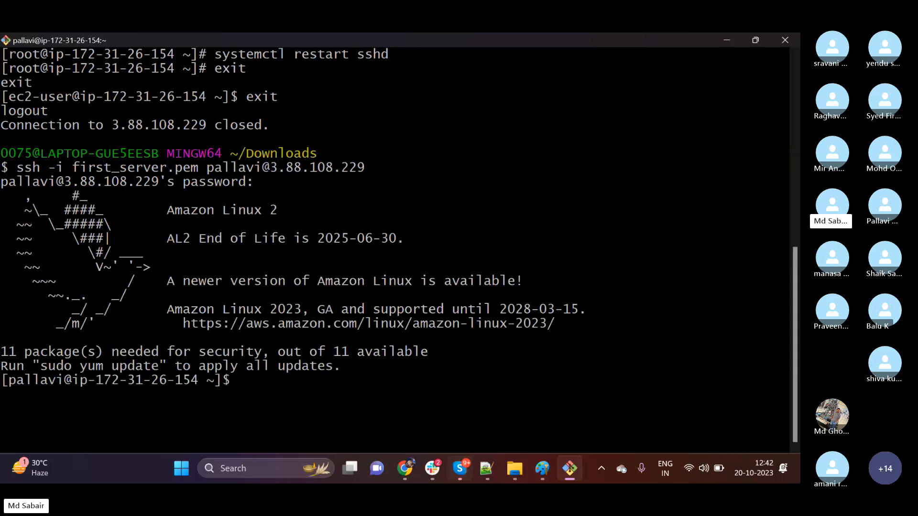
pyautogui.moveTo(9, 382); pyautogui.dragTo(56, 381)
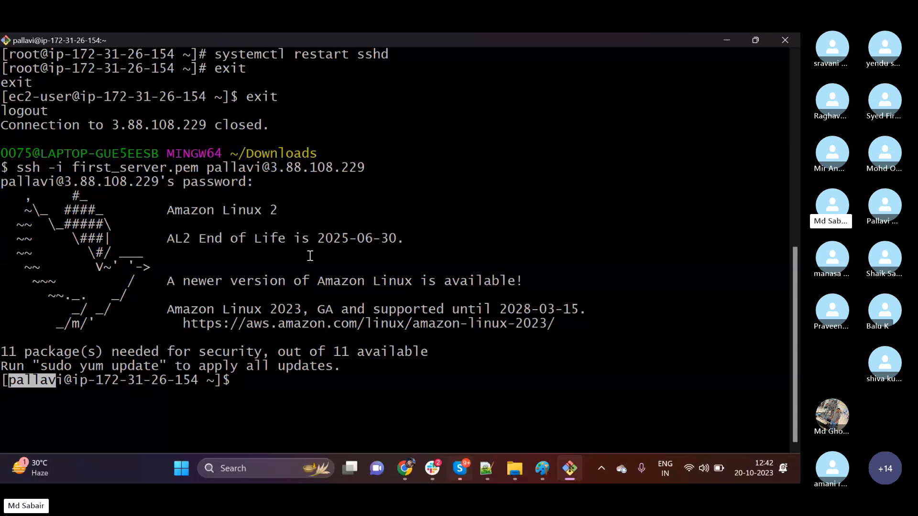
pyautogui.click(176, 382)
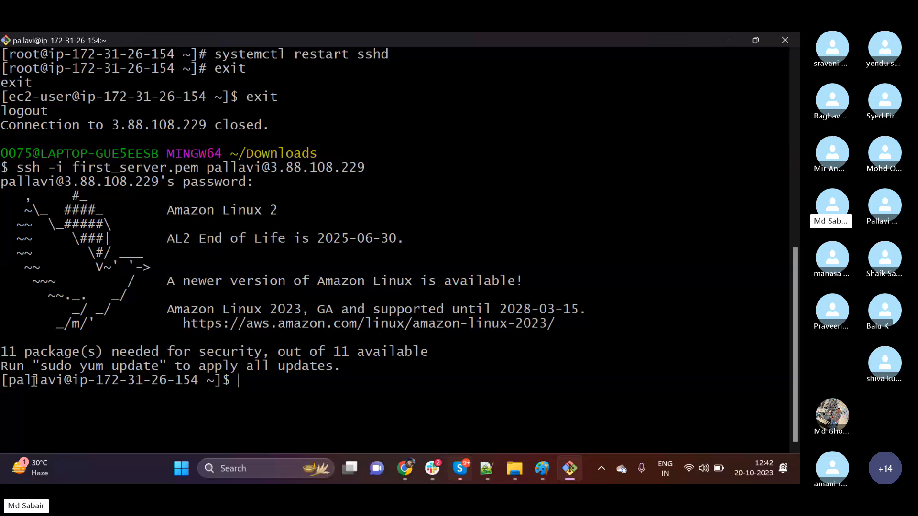
# Log out of the new user's session and clear the local terminal.
pyautogui.write('exit')
pyautogui.press('Return')
pyautogui.write('clear')
pyautogui.press('Return')
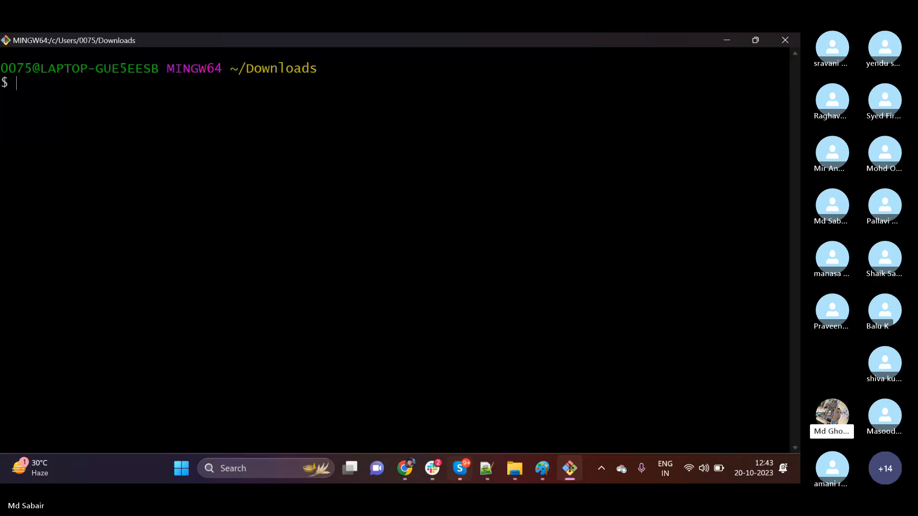
# Rerun the new user's ssh login to 3.88.108.229 without the -i first_server.pem option, and enter the account password.
pyautogui.press('Up')
pyautogui.press('Up')
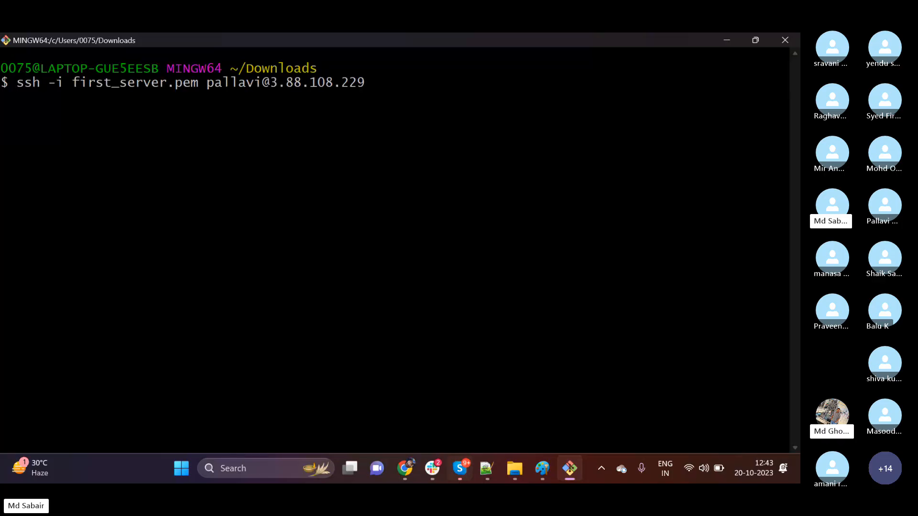
pyautogui.press('Left')
pyautogui.press('Left')
pyautogui.press('Left')
pyautogui.press('Left')
pyautogui.press('Left')
pyautogui.press('Left')
pyautogui.press('Left')
pyautogui.press('Left')
pyautogui.press('Left')
pyautogui.press('Left')
pyautogui.press('Left')
pyautogui.press('Left')
pyautogui.press('Left')
pyautogui.press('Left')
pyautogui.press('Left')
pyautogui.press('Left')
pyautogui.press('Left')
pyautogui.press('Left')
pyautogui.press('Left')
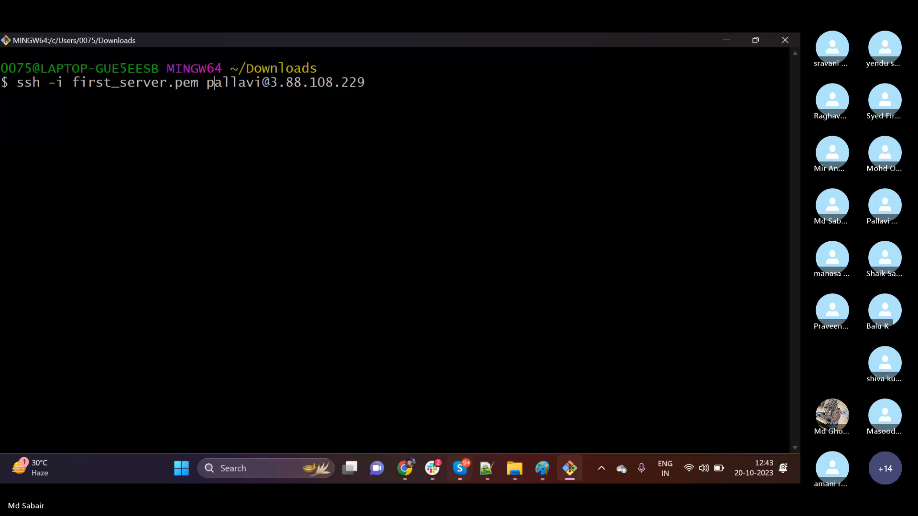
pyautogui.press('BackSpace')
pyautogui.press('BackSpace')
pyautogui.press('BackSpace')
pyautogui.press('BackSpace')
pyautogui.press('BackSpace')
pyautogui.press('BackSpace')
pyautogui.press('BackSpace')
pyautogui.press('BackSpace')
pyautogui.press('BackSpace')
pyautogui.press('BackSpace')
pyautogui.press('BackSpace')
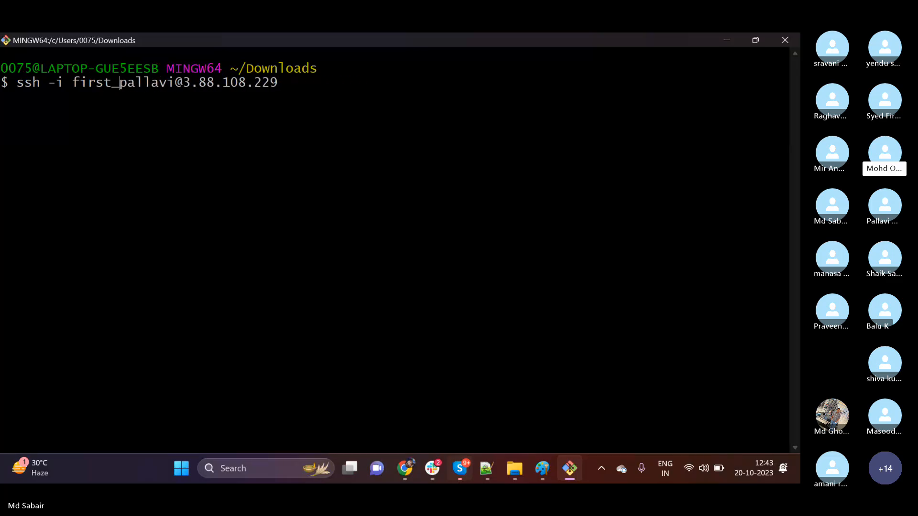
pyautogui.press('BackSpace')
pyautogui.press('BackSpace')
pyautogui.press('BackSpace')
pyautogui.press('BackSpace')
pyautogui.press('BackSpace')
pyautogui.press('BackSpace')
pyautogui.press('BackSpace')
pyautogui.press('BackSpace')
pyautogui.press('BackSpace')
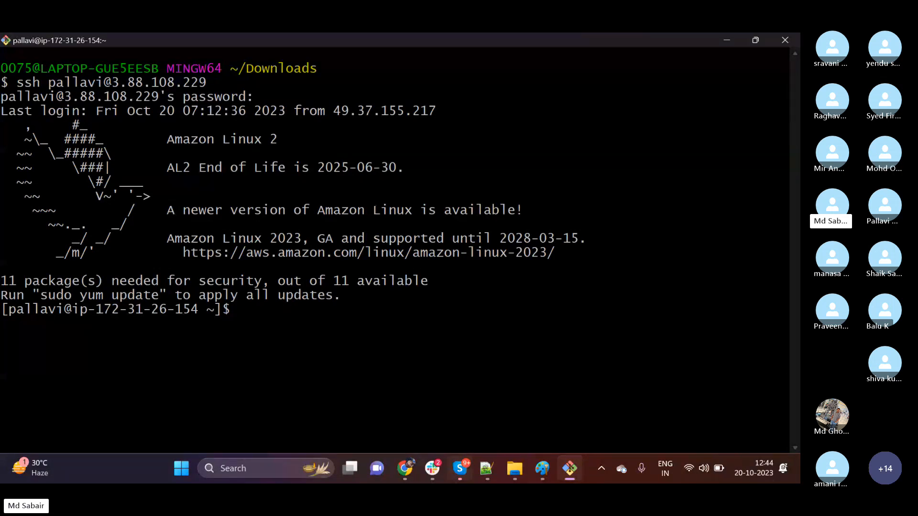
# Close the SSH session opened without the key file and clear the terminal.
pyautogui.write('exit')
pyautogui.press('Return')
pyautogui.write('clear')
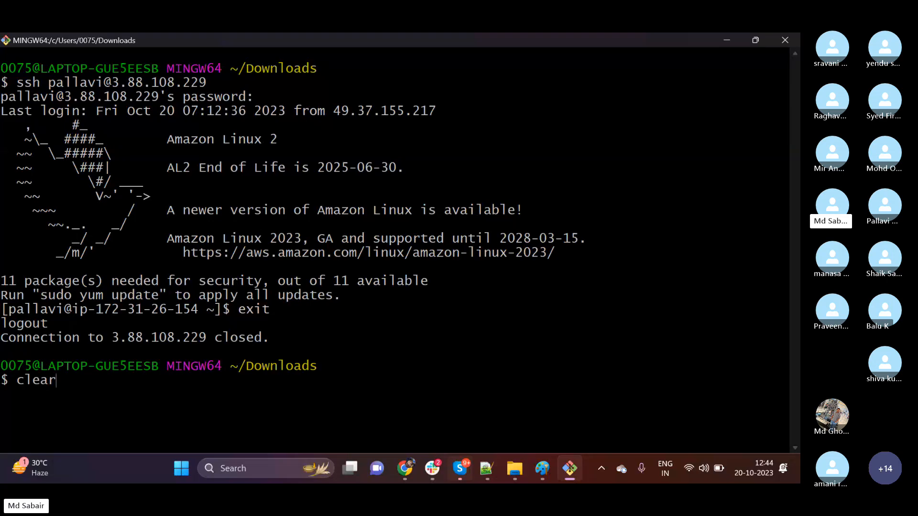
pyautogui.press('Return')
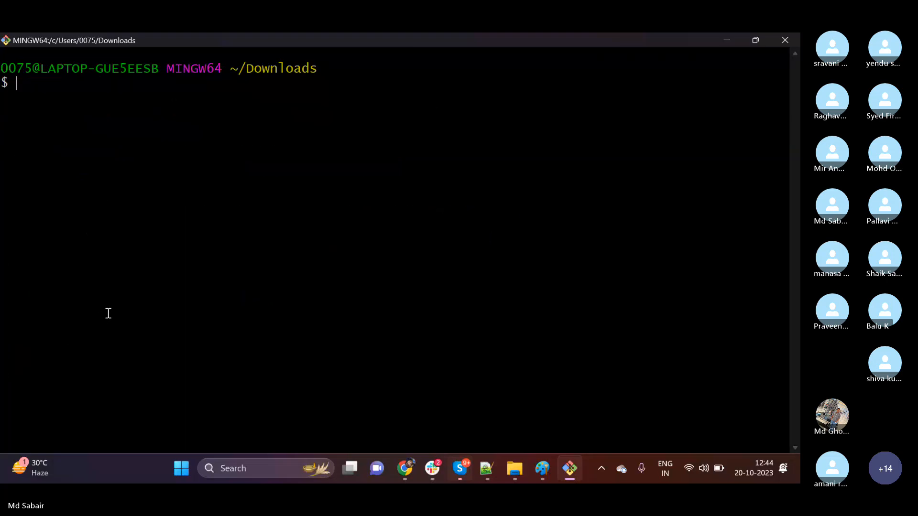
# Recall the new user's ssh command, try a host address ending in 230, and restore the ending 229.
pyautogui.press('Up')
pyautogui.press('Up')
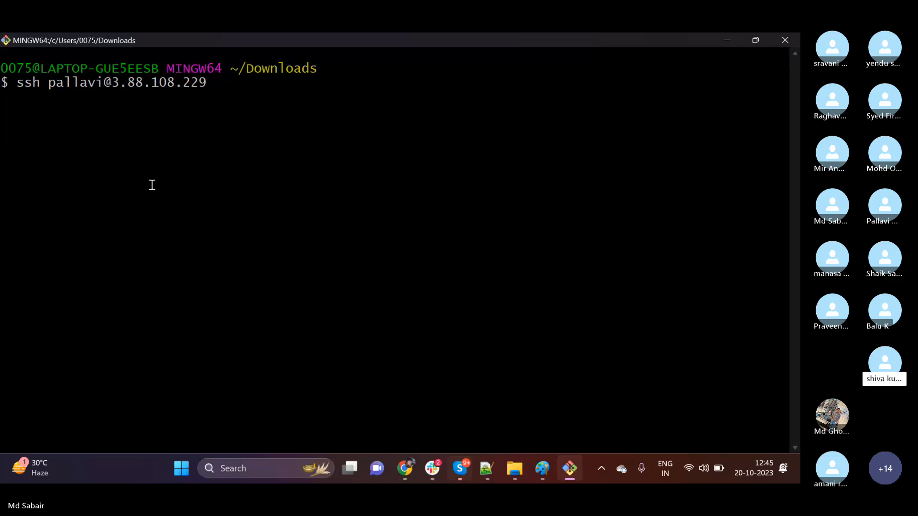
pyautogui.press('BackSpace')
pyautogui.press('BackSpace')
pyautogui.write('30')
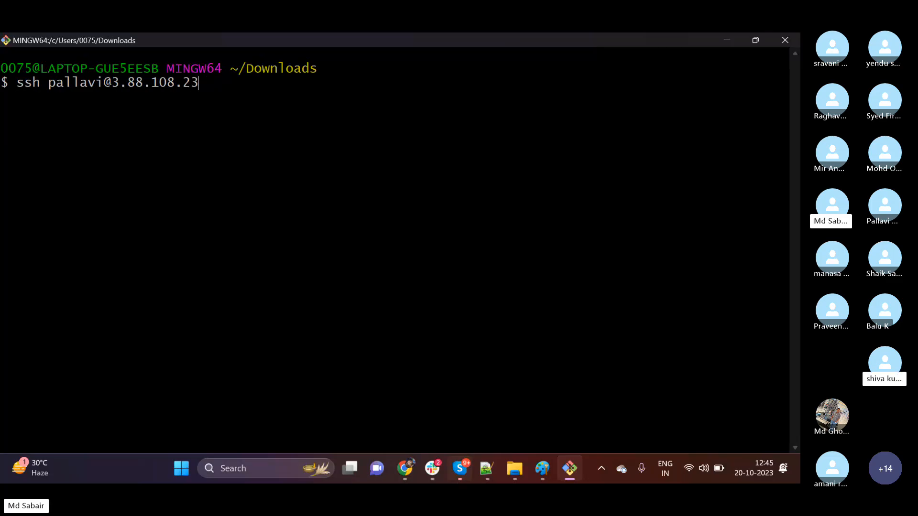
pyautogui.press('BackSpace')
pyautogui.press('BackSpace')
pyautogui.write('29')
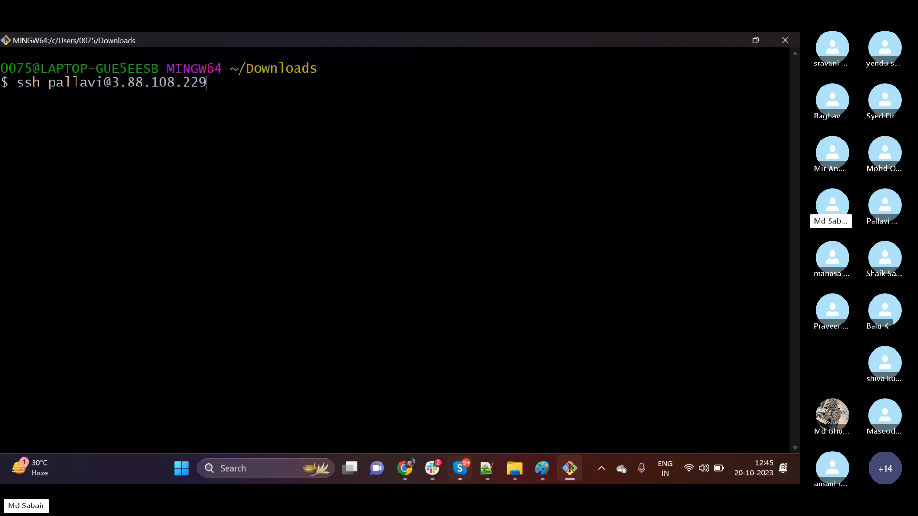
# Copy First-Server's public IPv4 address from the EC2 console in Chrome and return to the Git Bash terminal.
pyautogui.click(404, 468)
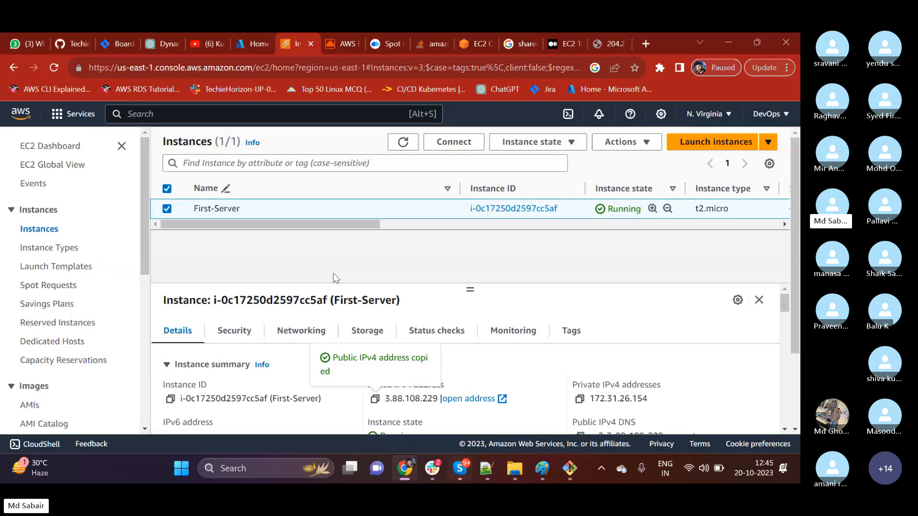
pyautogui.click(375, 399)
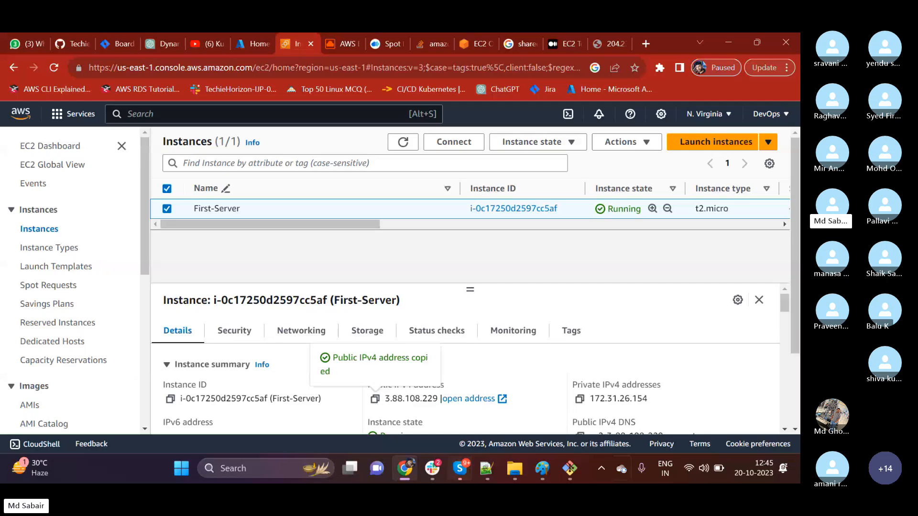
pyautogui.click(570, 468)
pyautogui.press('shift+Insert')
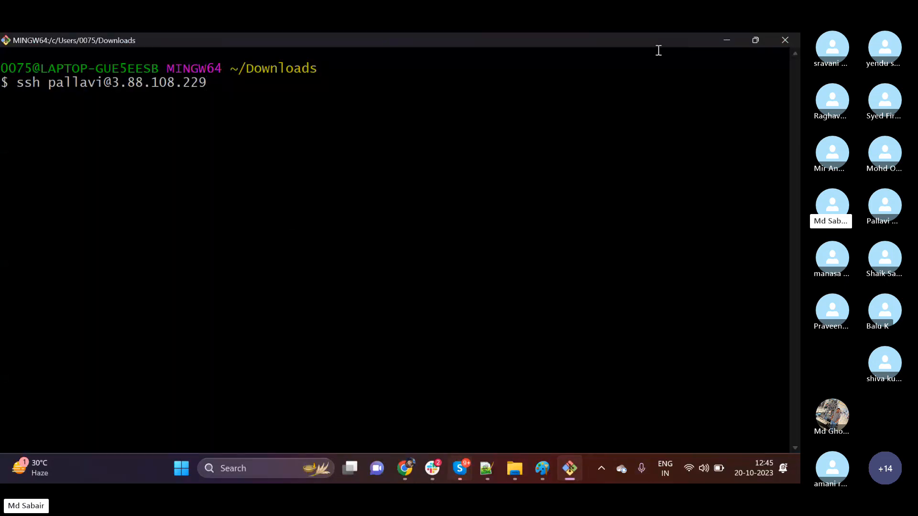
# Go back to the EC2 console and look through First-Server's instance details, including its addresses, key pair and host settings.
pyautogui.click(727, 42)
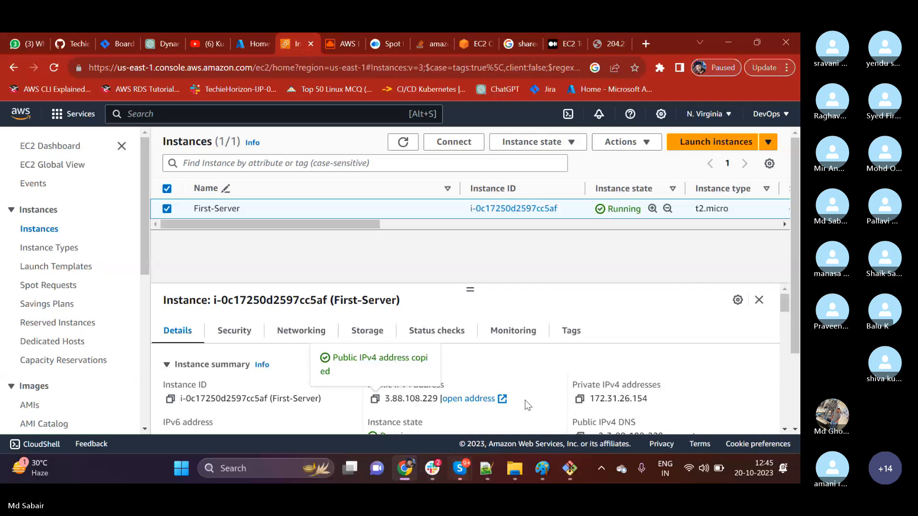
pyautogui.scroll(-1, 413, 363)
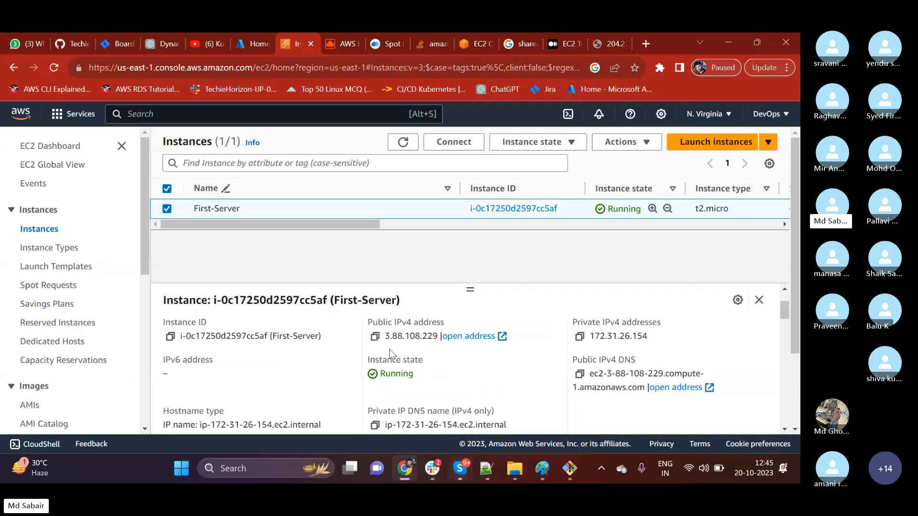
pyautogui.scroll(-1, 405, 348)
pyautogui.scroll(-5, 405, 349)
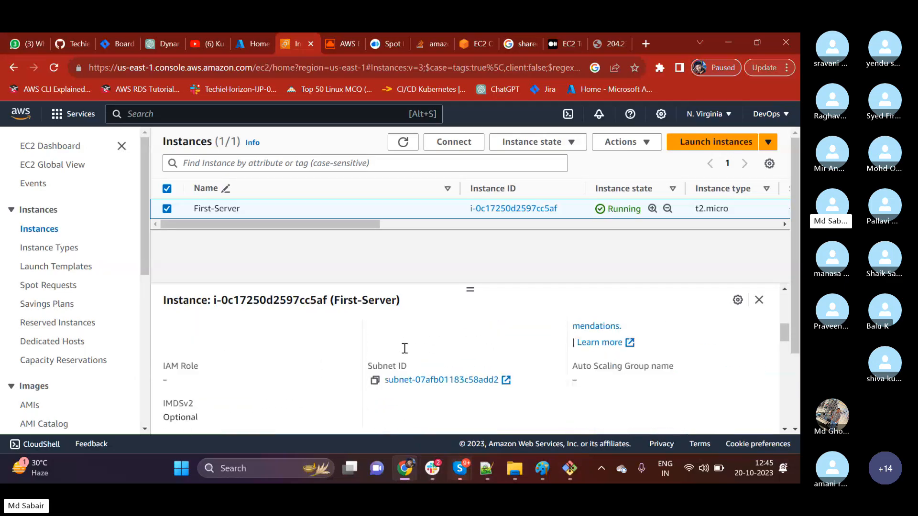
pyautogui.scroll(-5, 404, 348)
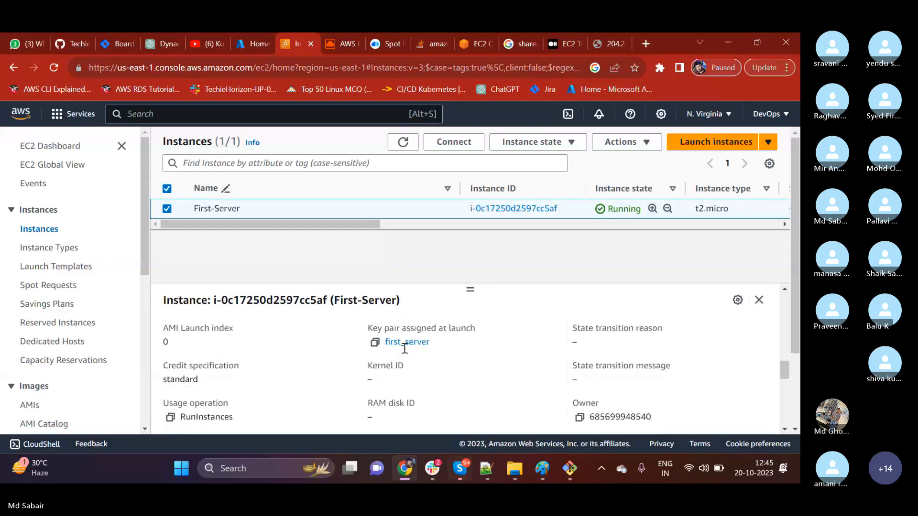
pyautogui.scroll(-2, 405, 383)
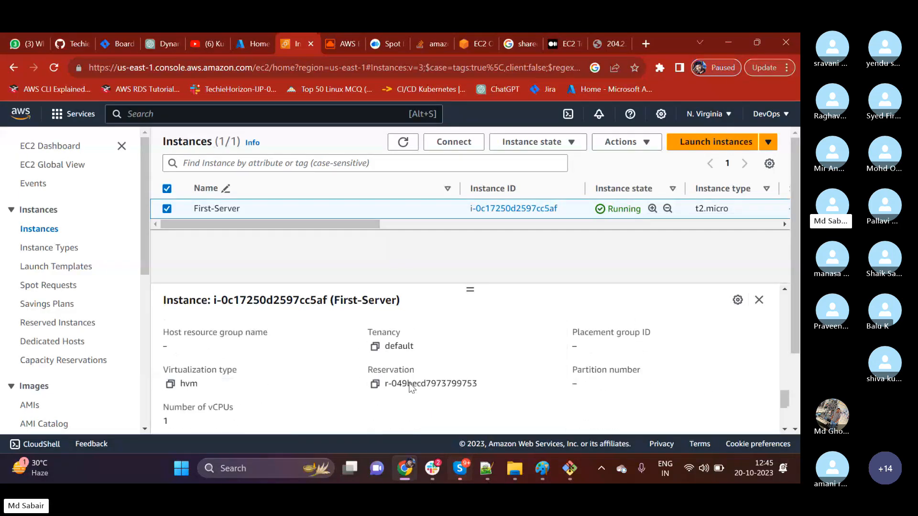
pyautogui.scroll(10, 410, 383)
# Examine First-Server's Elastic IP column next to its public IPv4 address in the instances table.
pyautogui.moveTo(354, 223); pyautogui.dragTo(645, 224)
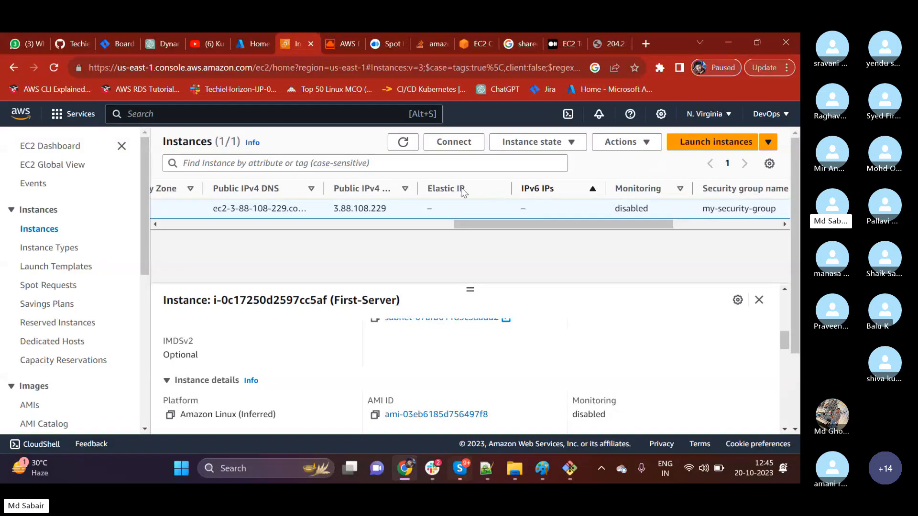
pyautogui.moveTo(429, 191); pyautogui.dragTo(481, 191)
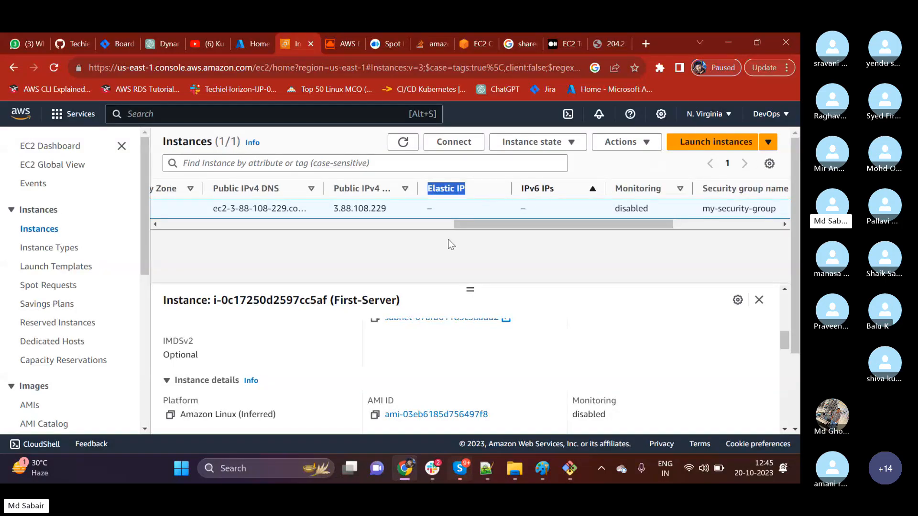
pyautogui.click(458, 189)
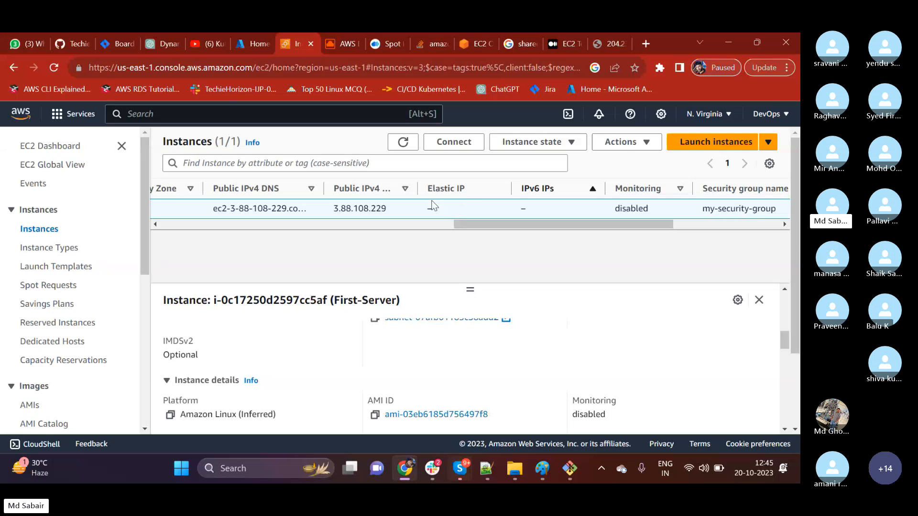
pyautogui.moveTo(467, 191); pyautogui.dragTo(427, 195)
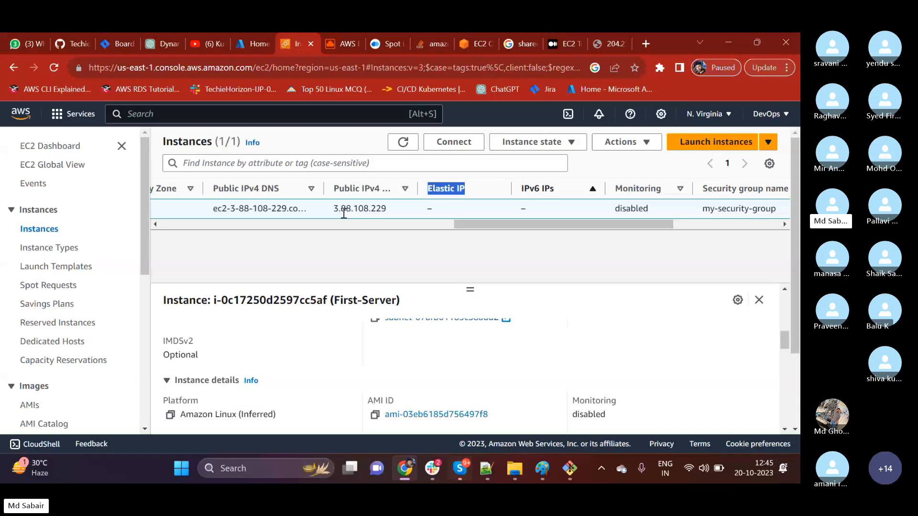
pyautogui.moveTo(386, 212); pyautogui.dragTo(378, 214)
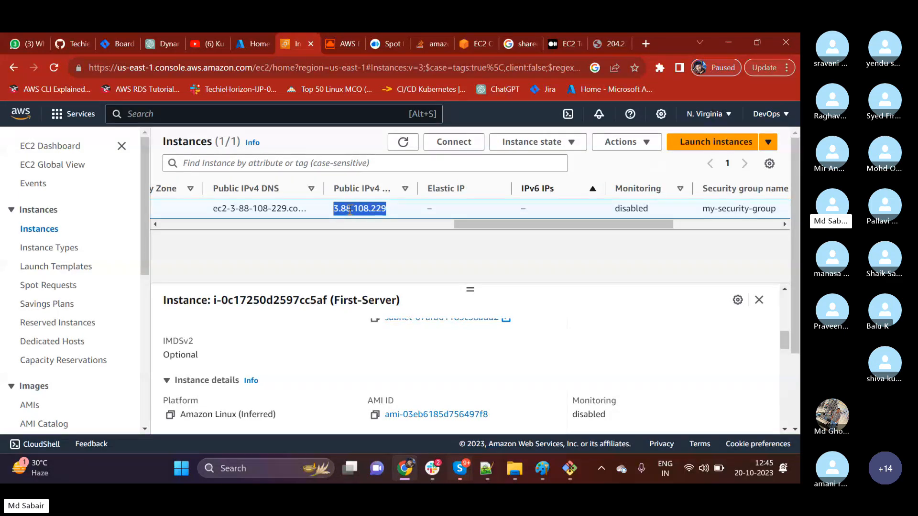
pyautogui.click(430, 192)
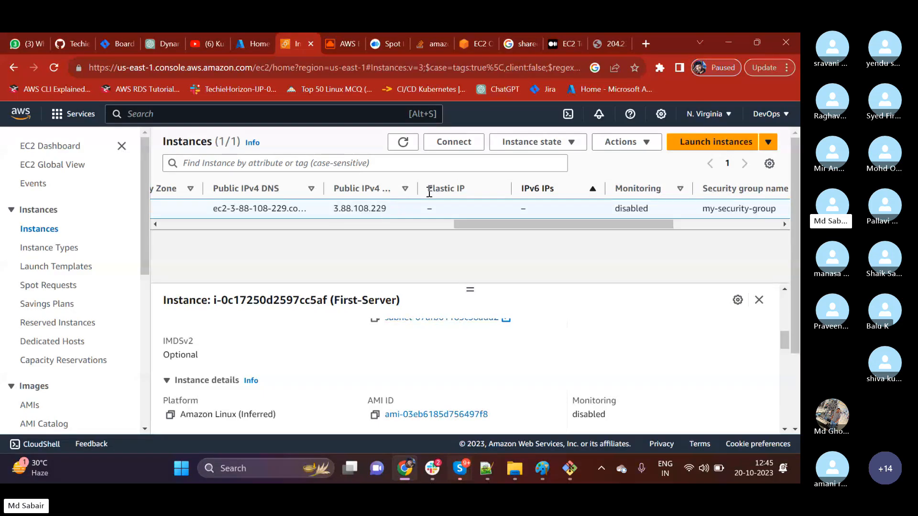
pyautogui.moveTo(428, 192); pyautogui.dragTo(468, 196)
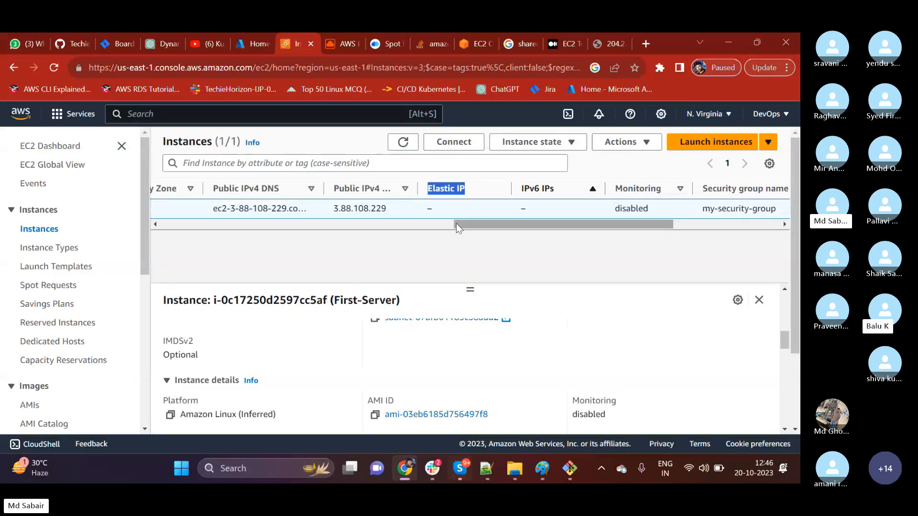
pyautogui.click(463, 190)
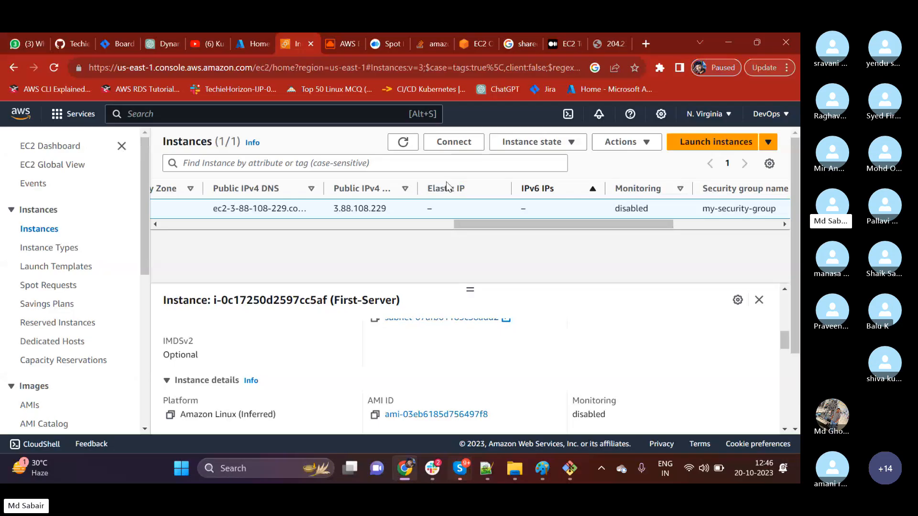
# Highlight the Elastic IP column heading in the instances table and compare it with the public IPv4 column.
pyautogui.moveTo(464, 190); pyautogui.dragTo(431, 190)
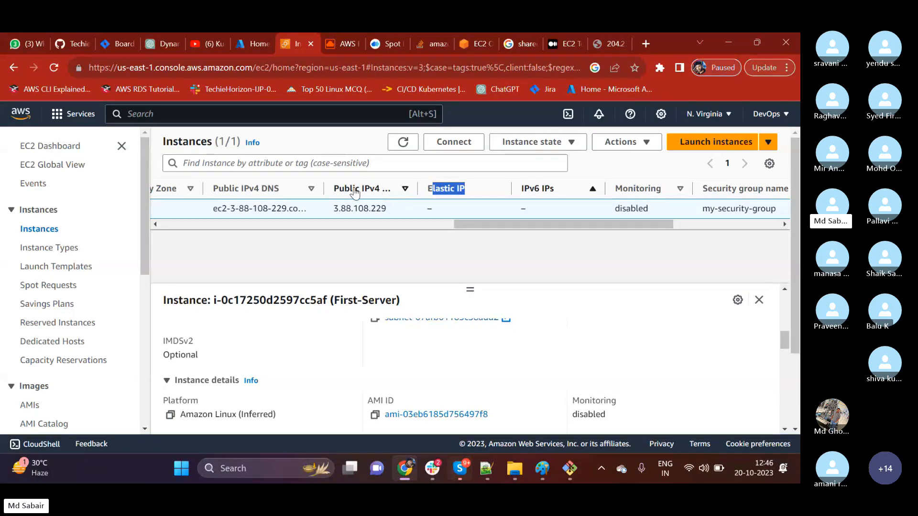
pyautogui.click(430, 190)
pyautogui.moveTo(430, 191); pyautogui.dragTo(457, 188)
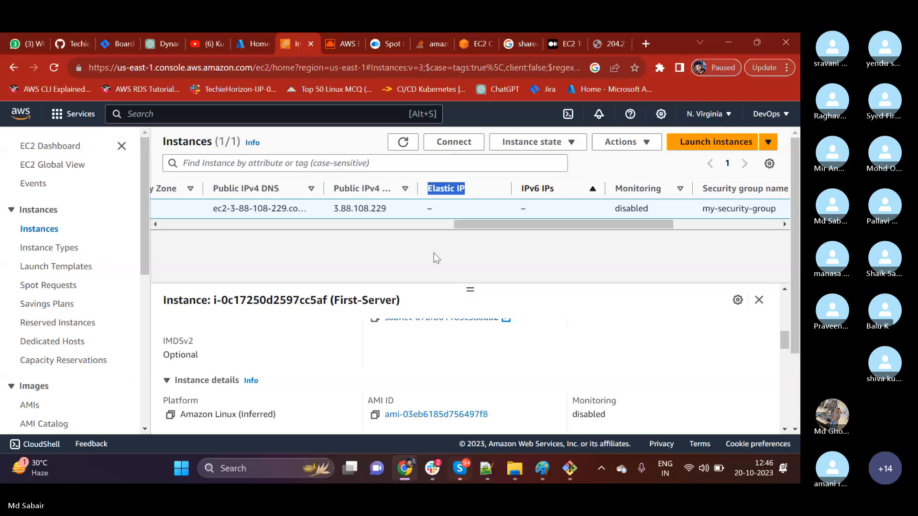
pyautogui.click(461, 190)
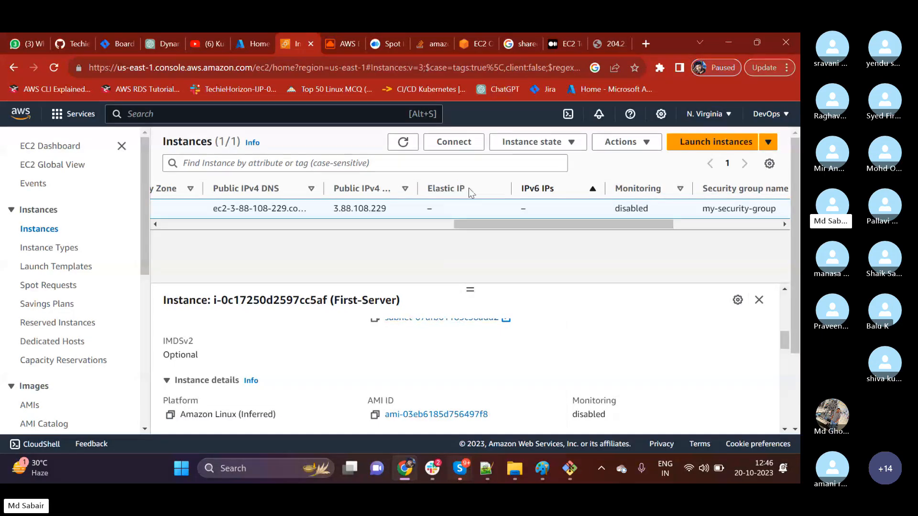
pyautogui.moveTo(468, 191); pyautogui.dragTo(426, 191)
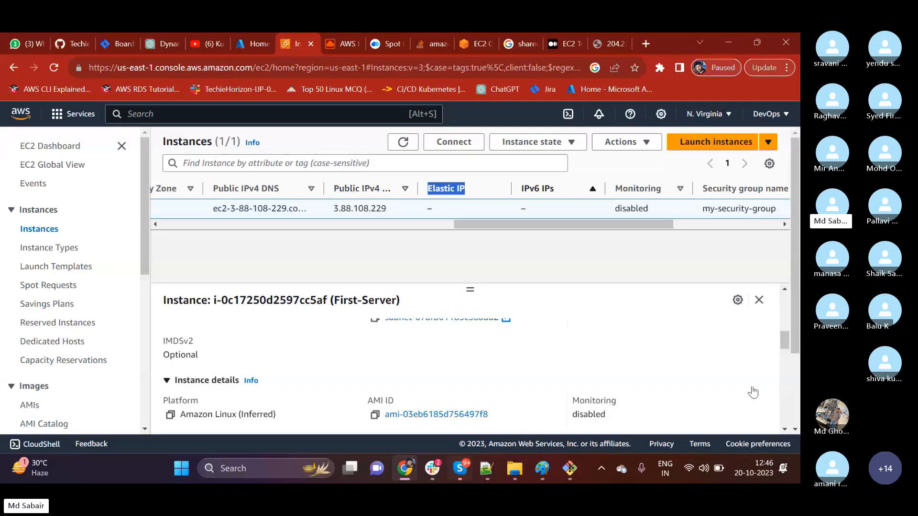
pyautogui.scroll(5, 756, 389)
pyautogui.click(569, 469)
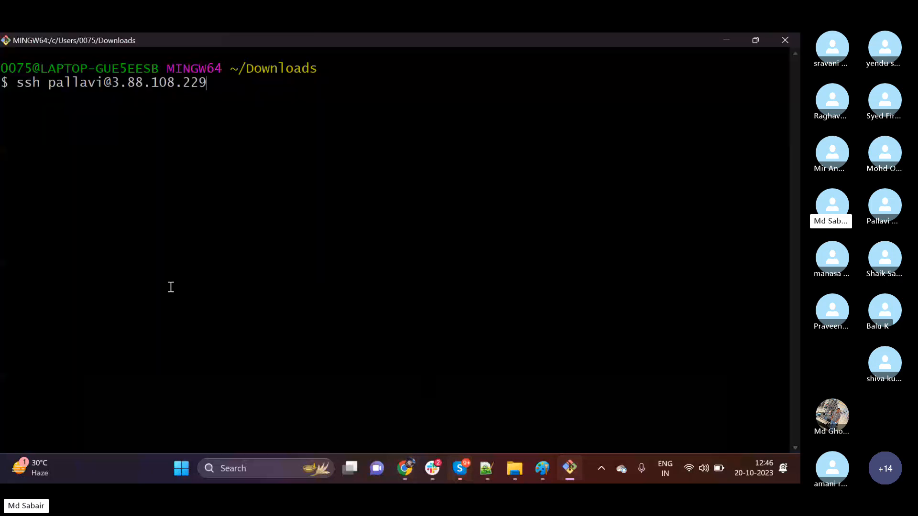
pyautogui.hotkey('ctrl', 'c')
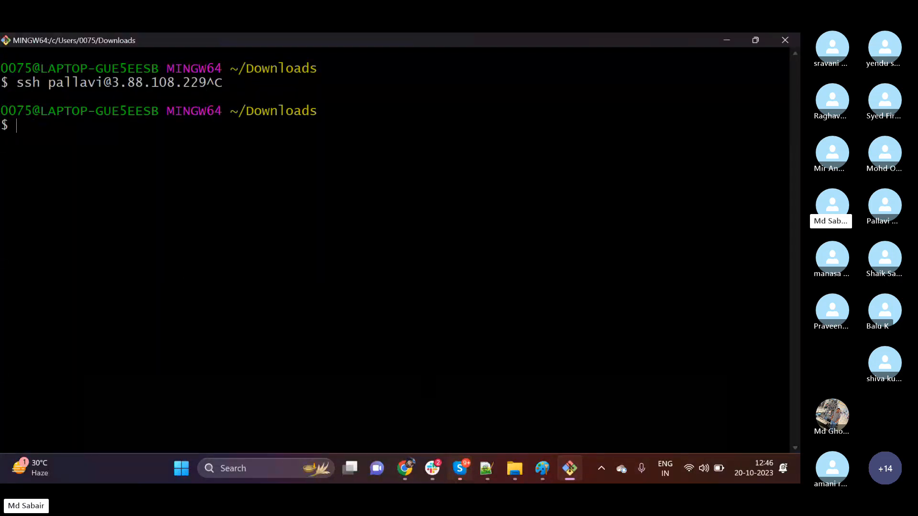
pyautogui.press('Up')
pyautogui.press('Up')
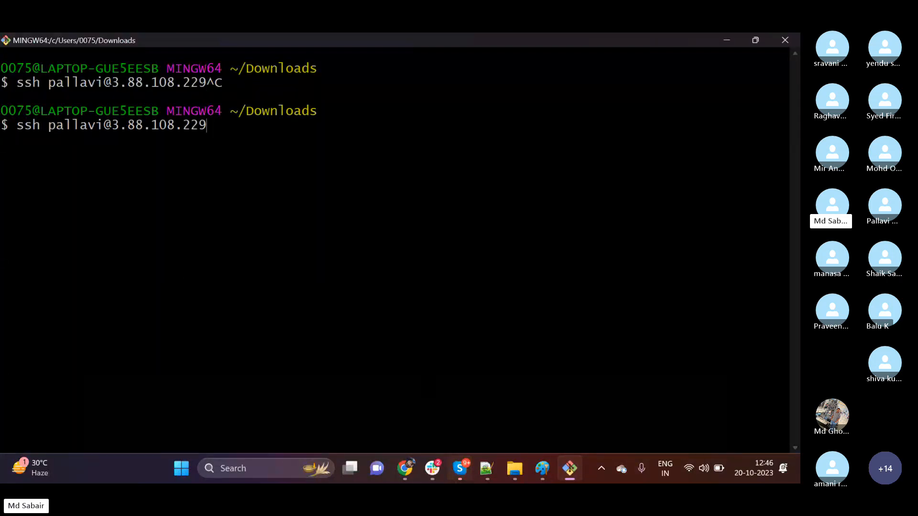
pyautogui.press('Left')
pyautogui.press('Left')
pyautogui.press('Left')
pyautogui.press('Left')
pyautogui.press('Left')
pyautogui.press('Left')
pyautogui.press('Left')
pyautogui.press('Left')
pyautogui.press('Left')
pyautogui.press('Left')
pyautogui.press('Left')
pyautogui.press('Left')
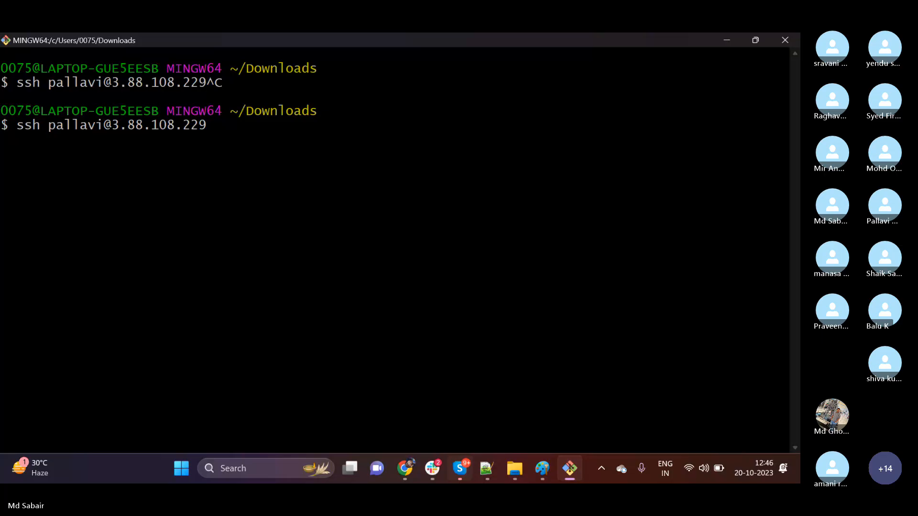
pyautogui.hotkey('ctrl', 'c')
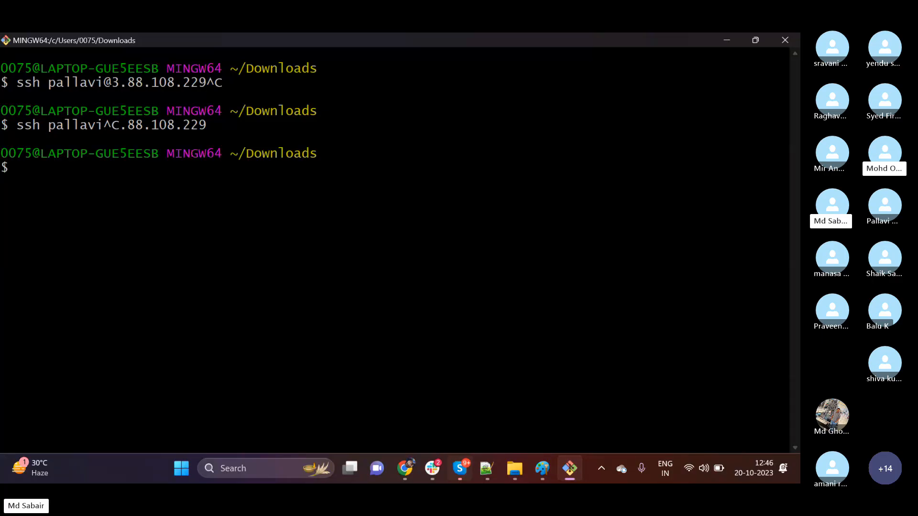
# Go back to Chrome, reload the web page at 204.236.220.4 and examine its userdata message.
pyautogui.click(727, 42)
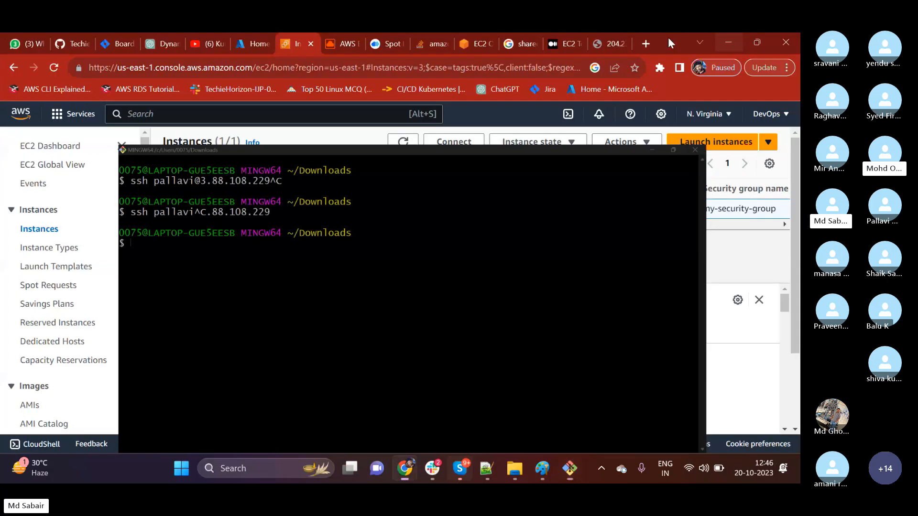
pyautogui.click(606, 42)
pyautogui.click(55, 68)
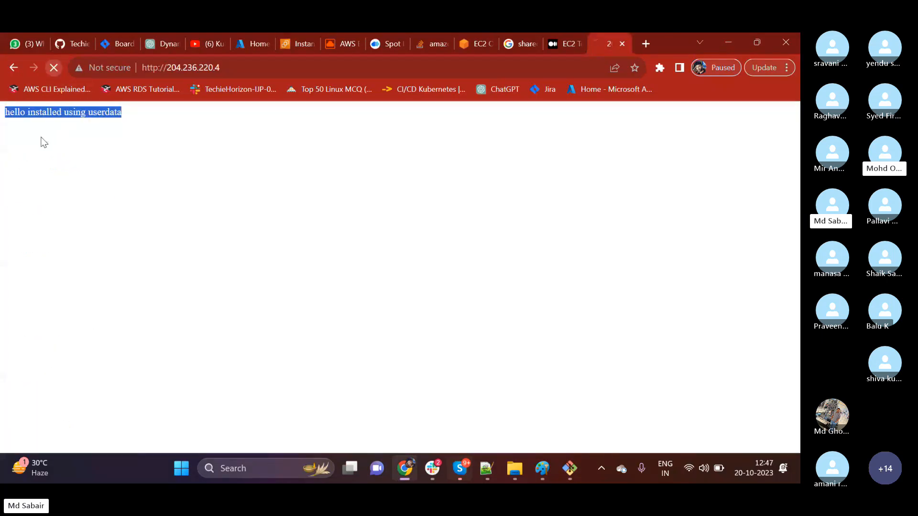
pyautogui.moveTo(29, 112); pyautogui.dragTo(93, 113)
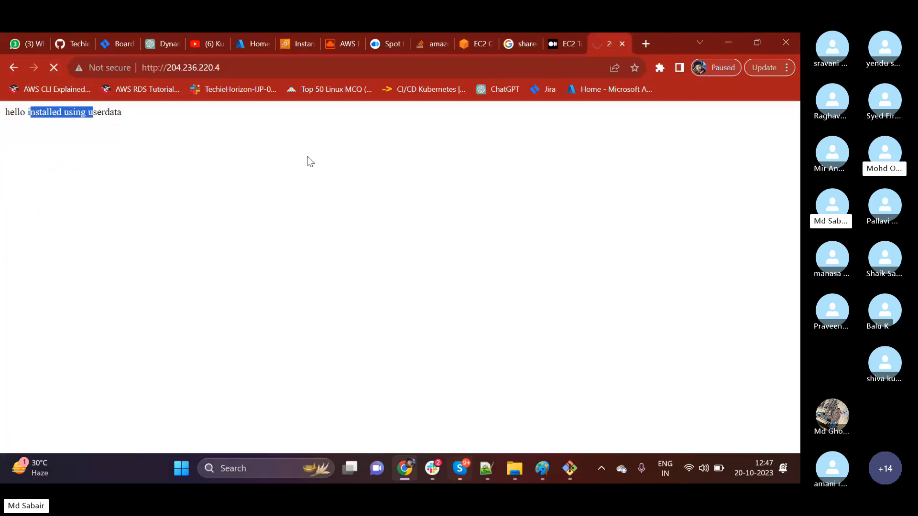
# Return to First-Server's name and state in the EC2 instances table, and check the ssh command's user name in the Git Bash terminal.
pyautogui.click(285, 43)
pyautogui.click(331, 260)
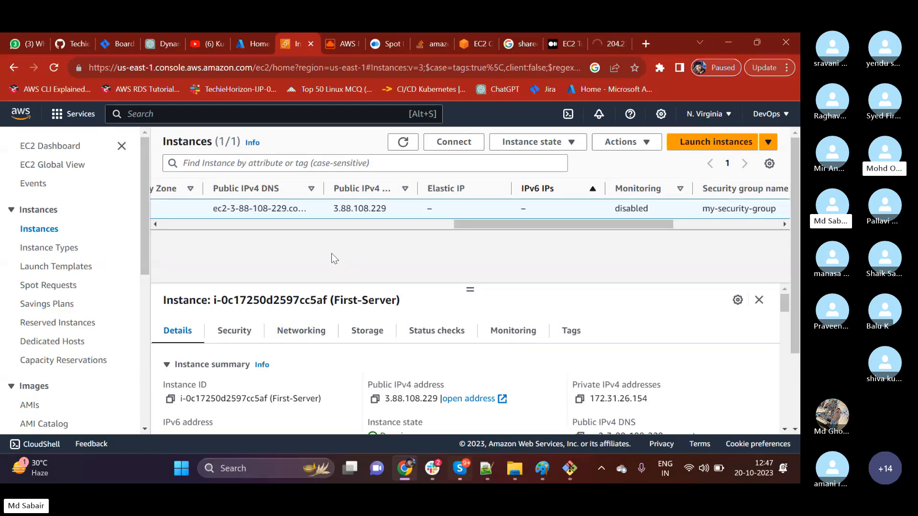
pyautogui.moveTo(464, 223); pyautogui.dragTo(153, 231)
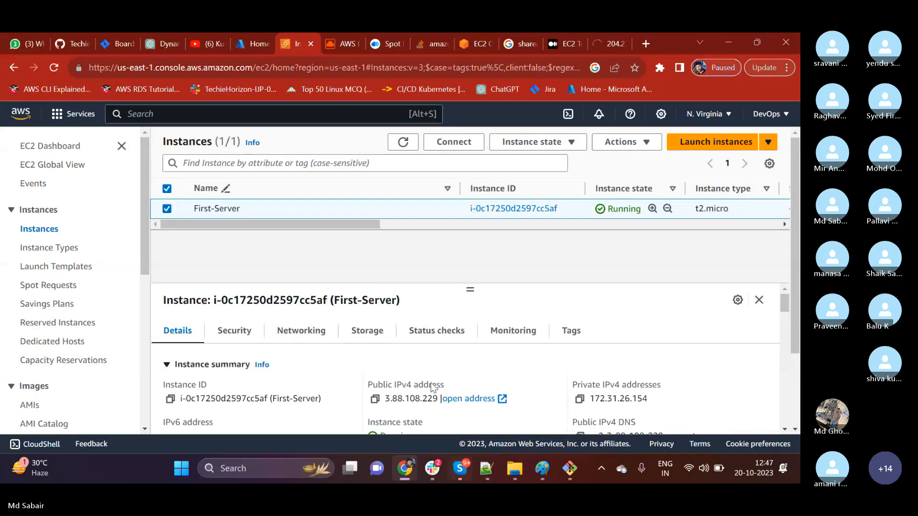
pyautogui.hotkey('alt', 'Tab')
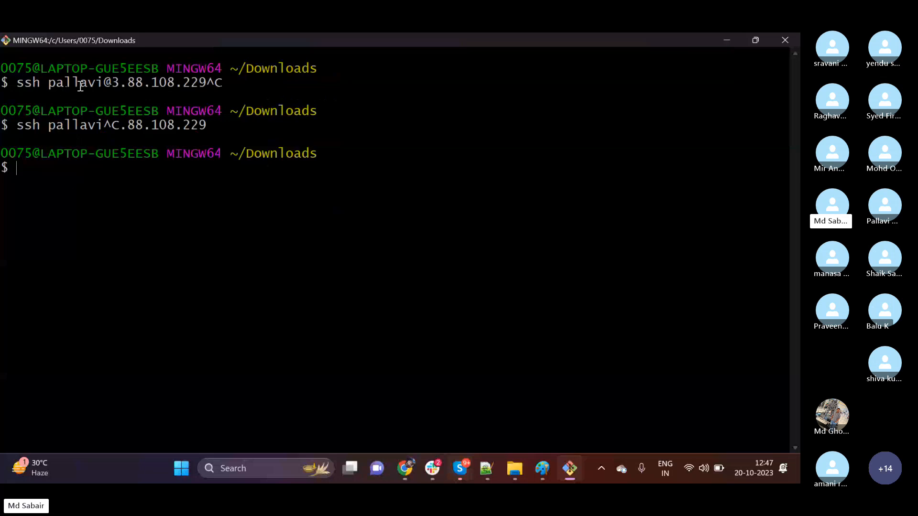
pyautogui.moveTo(49, 82); pyautogui.dragTo(87, 83)
pyautogui.click(723, 41)
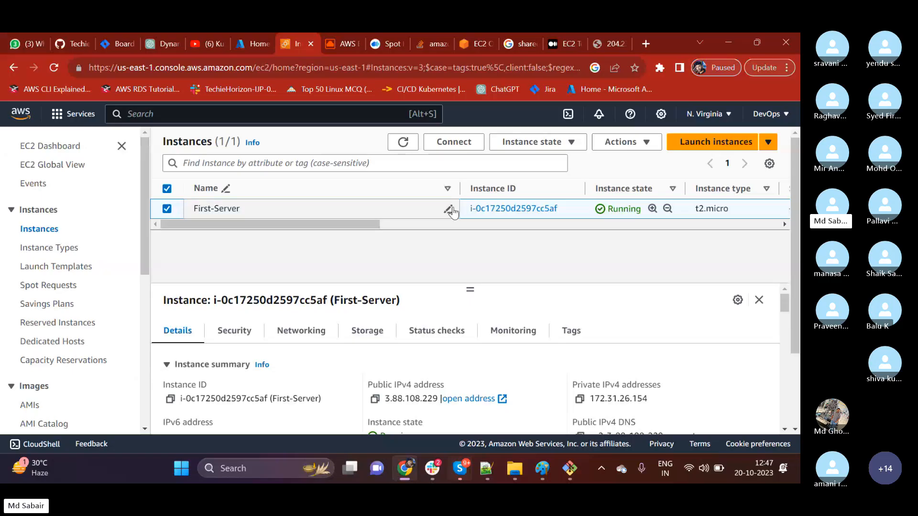
# Open the Create image form for the First-Server instance.
pyautogui.click(534, 143)
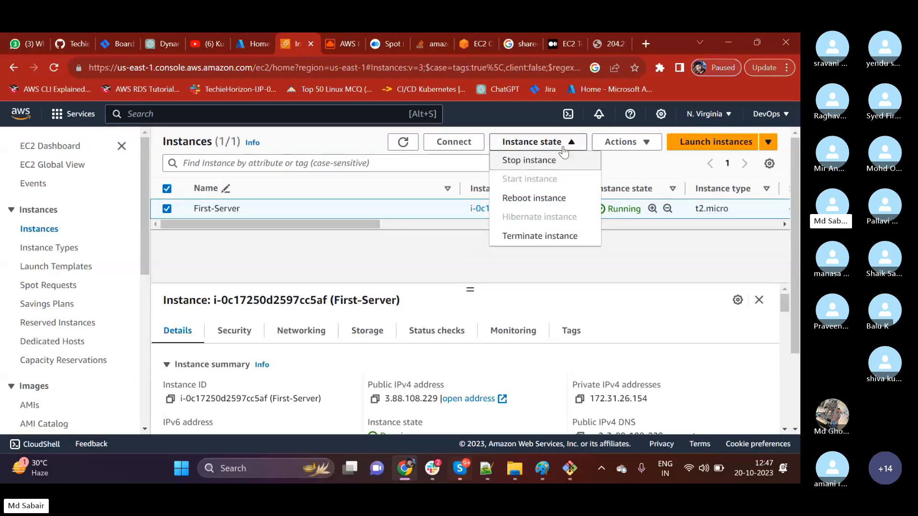
pyautogui.click(617, 146)
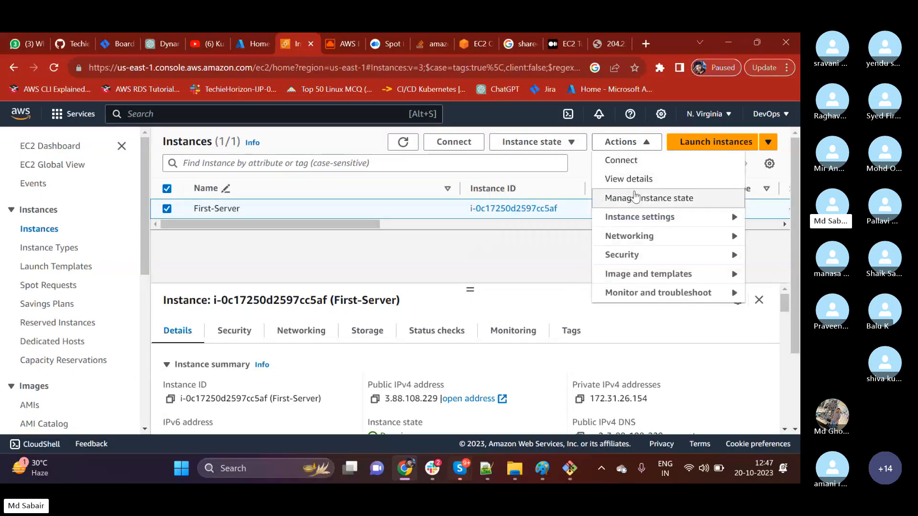
pyautogui.moveTo(640, 221)
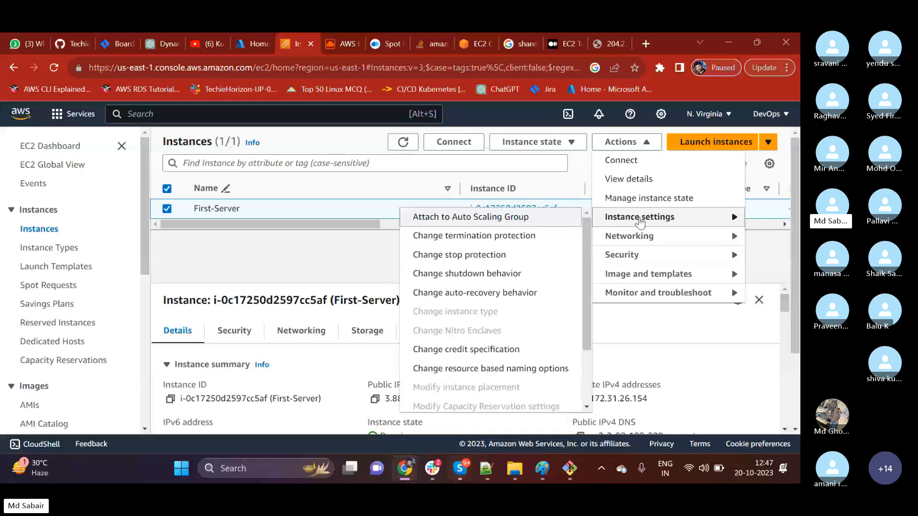
pyautogui.moveTo(634, 276)
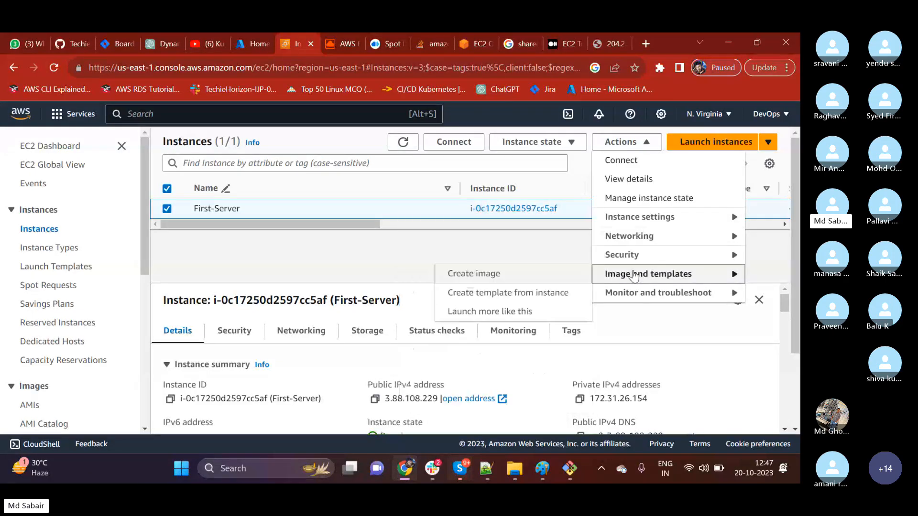
pyautogui.click(468, 281)
# Name the image first-server-backup and enter firstserver-backup as its description.
pyautogui.click(149, 294)
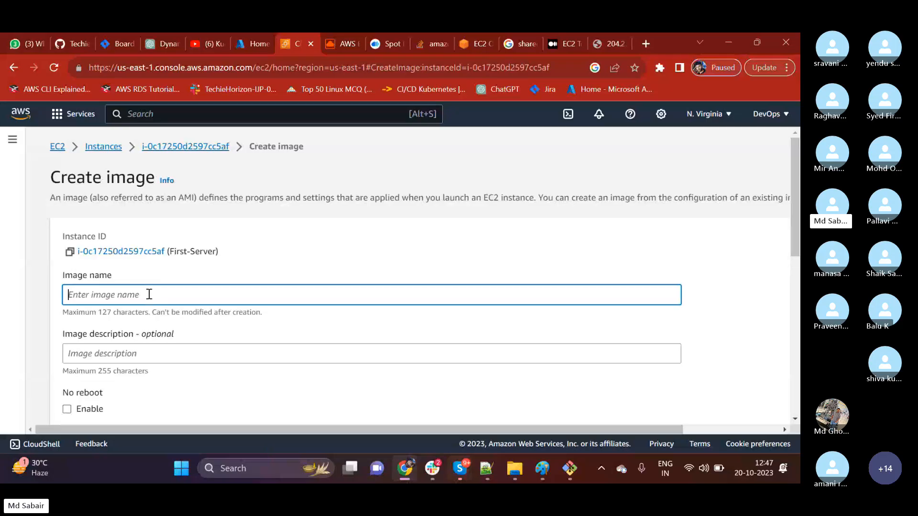
pyautogui.write('first-server-backup')
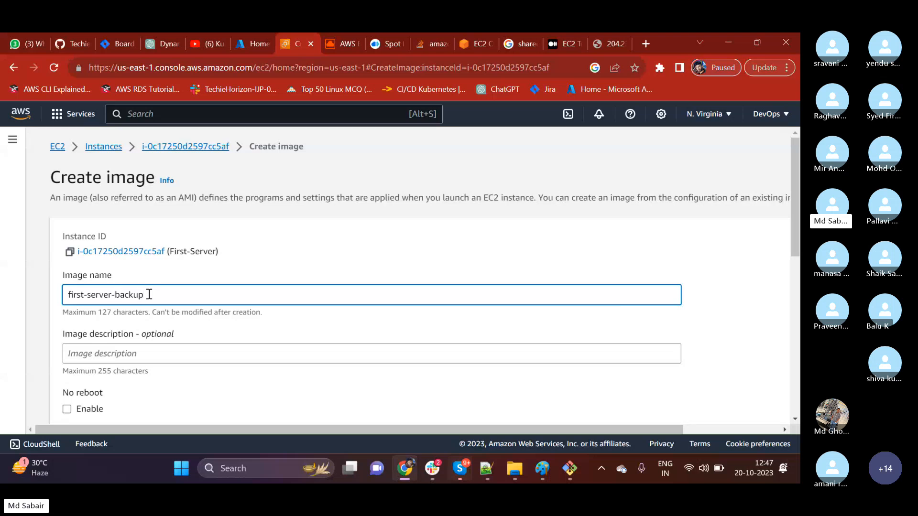
pyautogui.scroll(-1, 153, 306)
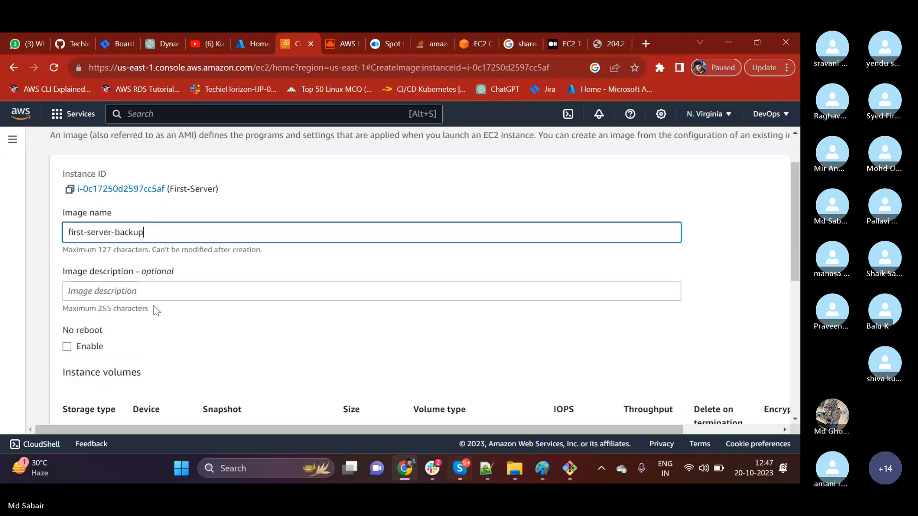
pyautogui.click(153, 290)
pyautogui.write('first')
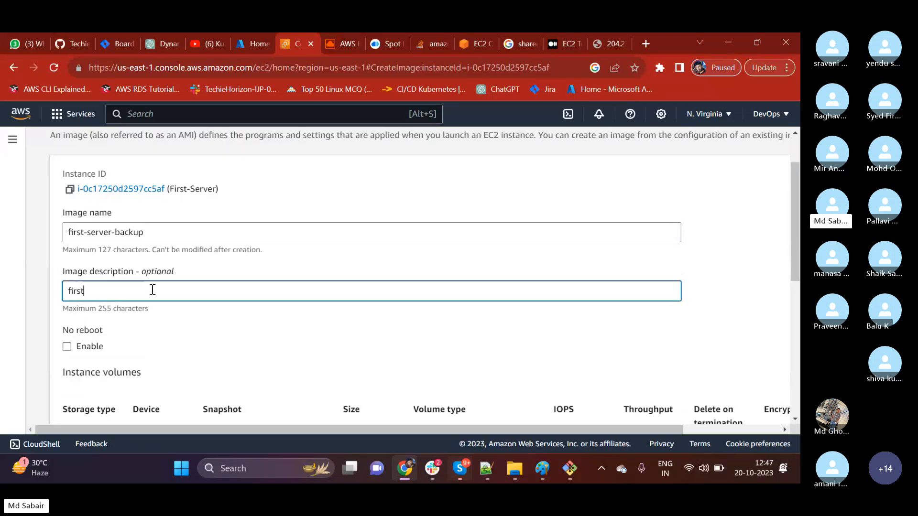
pyautogui.write('server-backup')
# Create the image with the existing volume and tag settings, and read the notice about its AMI status.
pyautogui.scroll(-1, 153, 290)
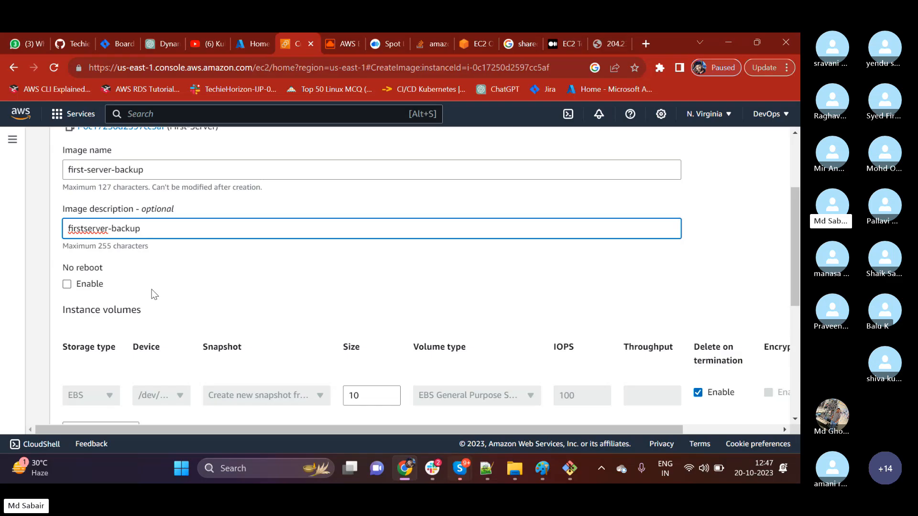
pyautogui.scroll(-2, 158, 294)
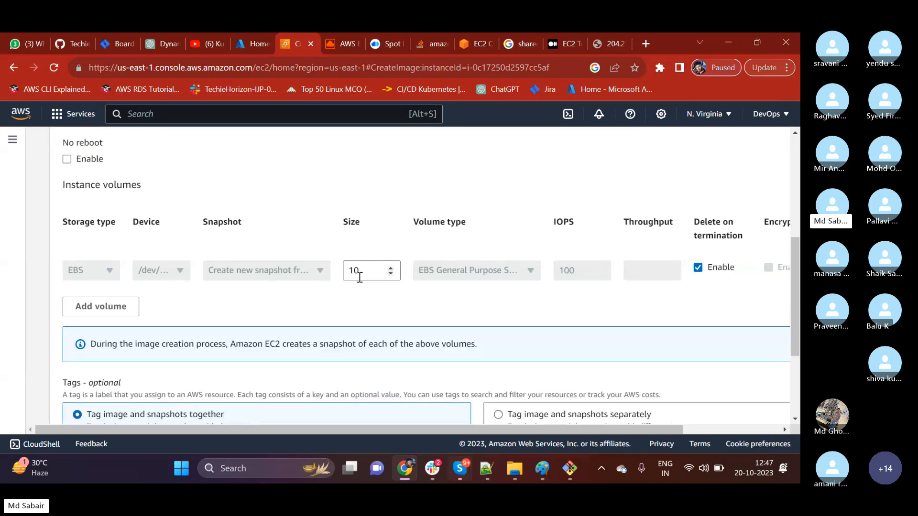
pyautogui.scroll(-1, 175, 337)
pyautogui.scroll(-2, 175, 335)
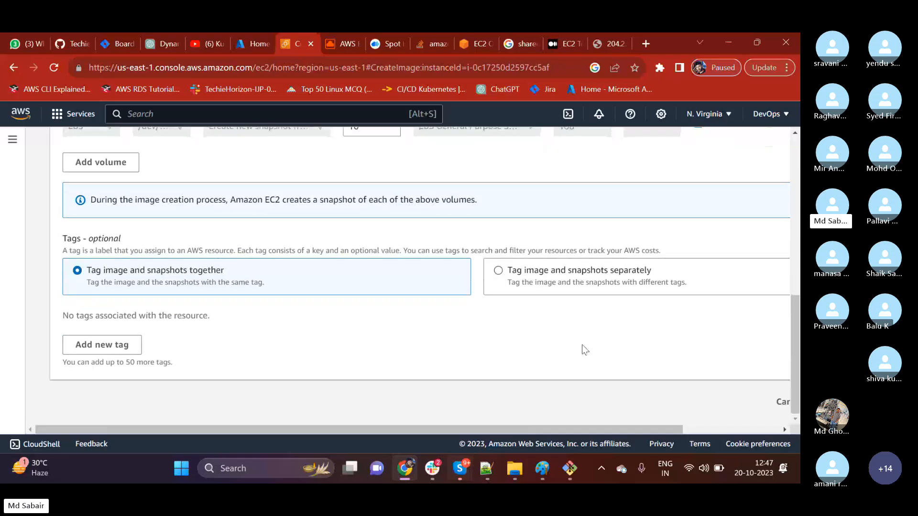
pyautogui.moveTo(567, 427); pyautogui.dragTo(674, 430)
pyautogui.click(748, 402)
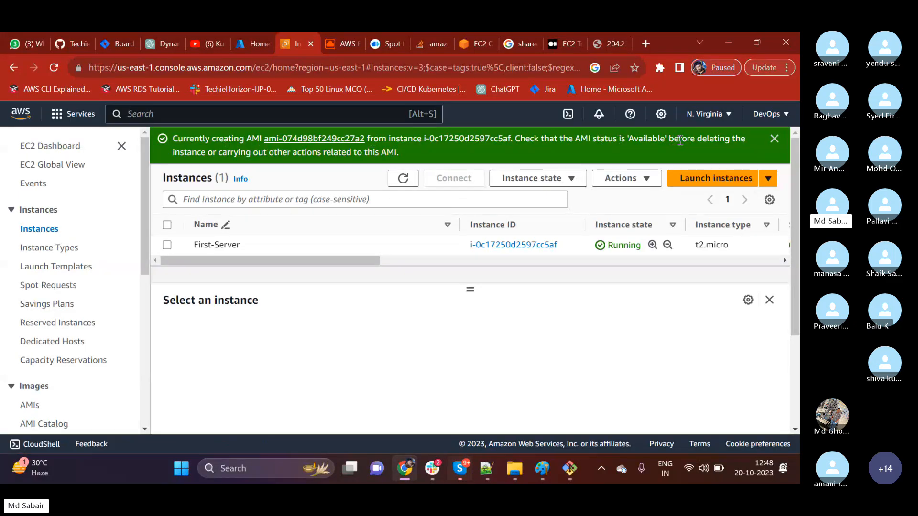
pyautogui.moveTo(222, 152); pyautogui.dragTo(394, 153)
pyautogui.click(313, 354)
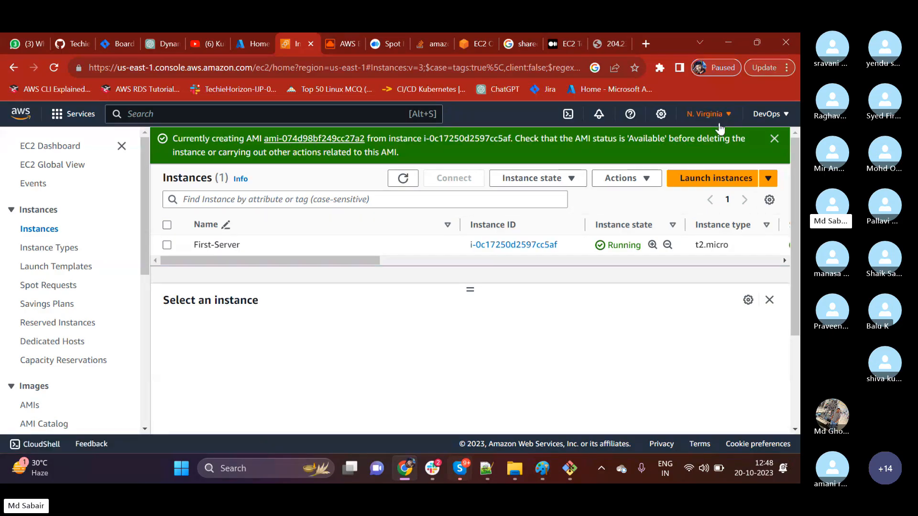
# Open the AMIs list, select the first-server-backup image and check its status and creation date.
pyautogui.scroll(-1, 48, 308)
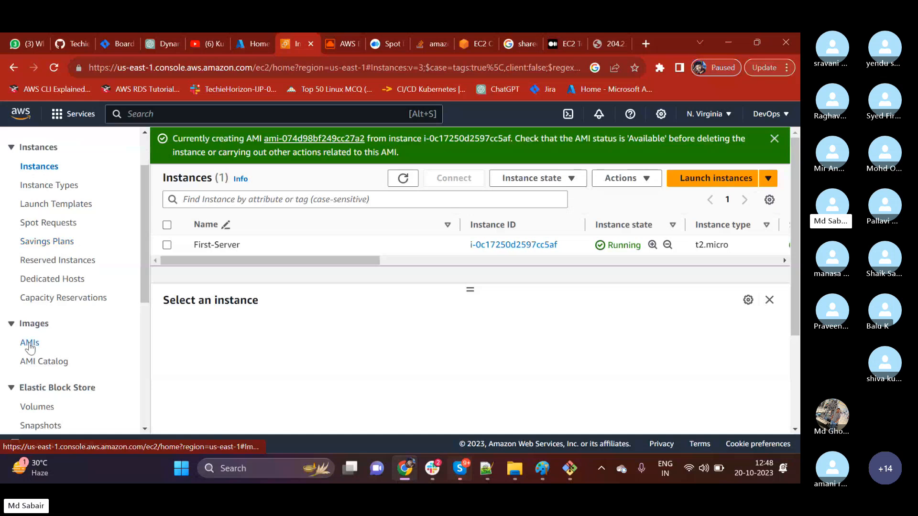
pyautogui.click(30, 344)
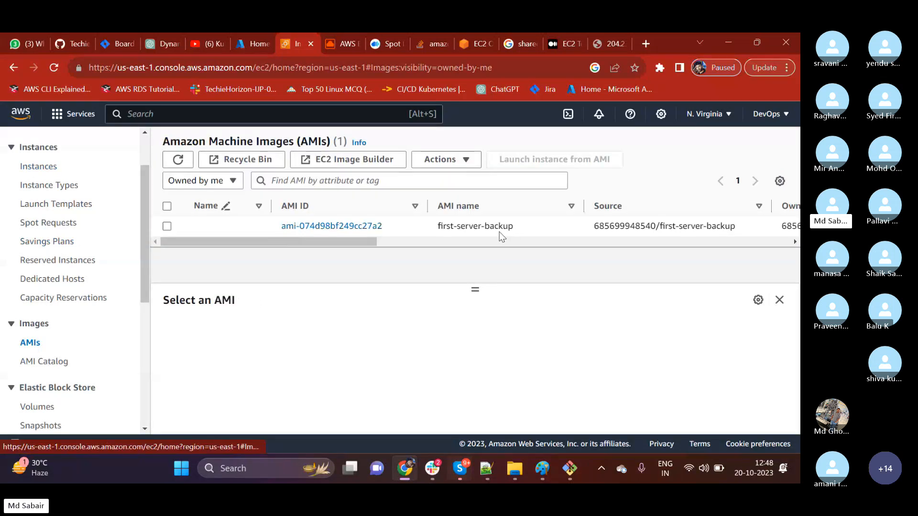
pyautogui.moveTo(429, 226); pyautogui.dragTo(529, 224)
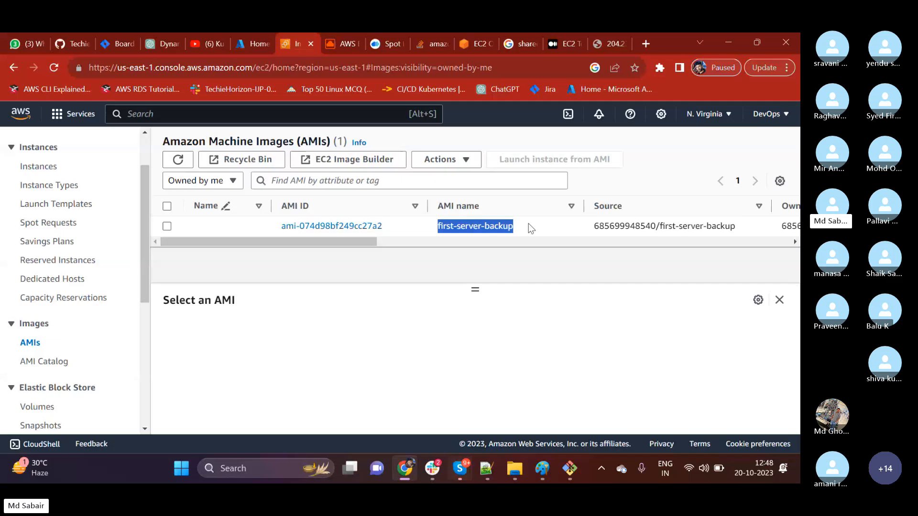
pyautogui.click(427, 251)
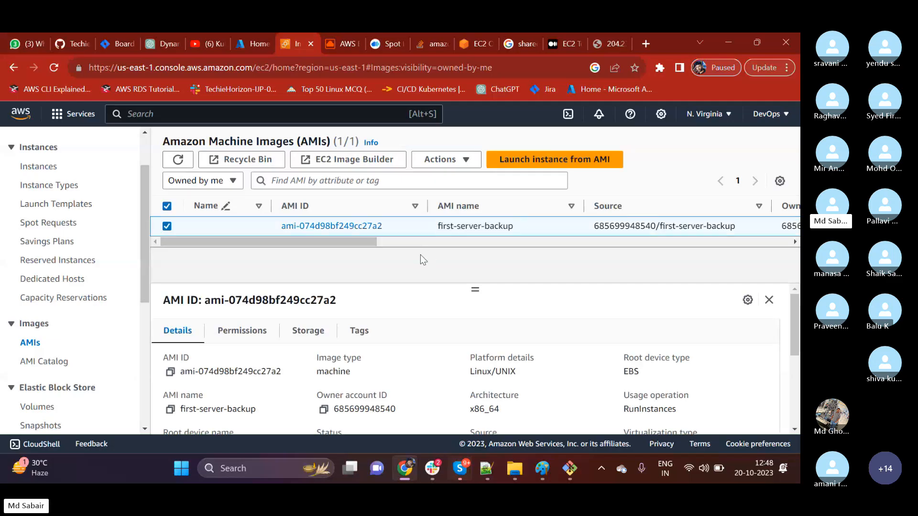
pyautogui.hscroll(10, 426, 251)
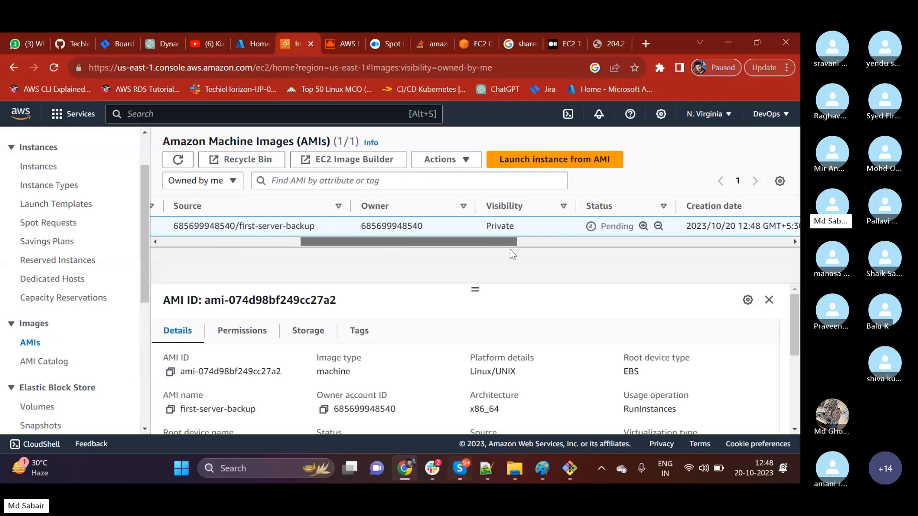
pyautogui.hscroll(3, 513, 255)
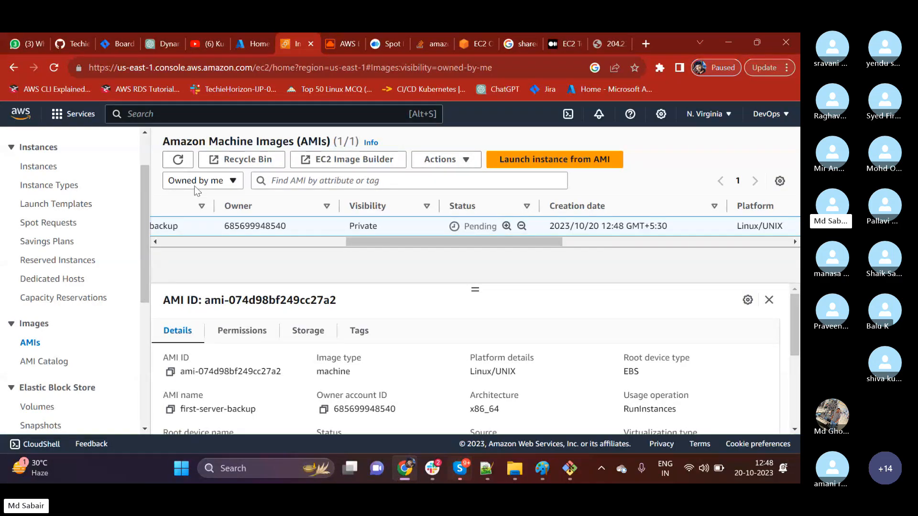
# Refresh the AMI list repeatedly and check the name, source, visibility and status of first-server-backup.
pyautogui.click(174, 162)
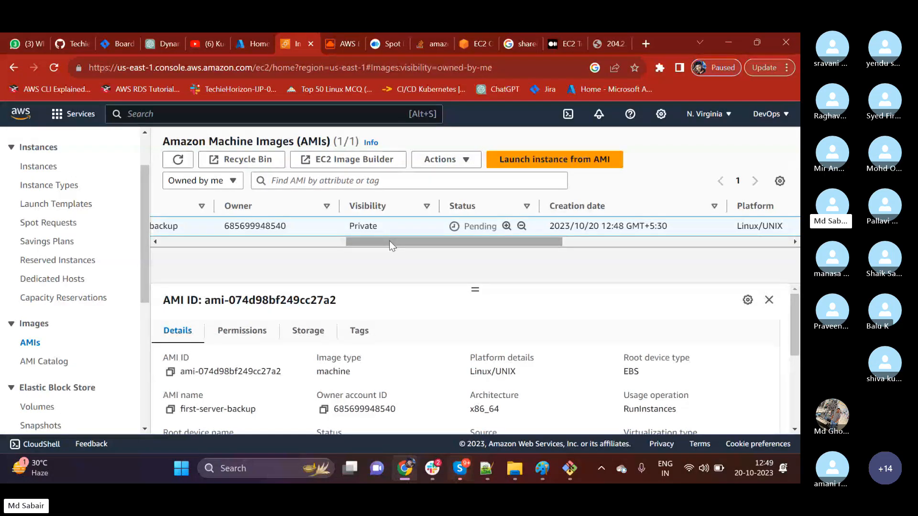
pyautogui.moveTo(389, 241); pyautogui.dragTo(241, 248)
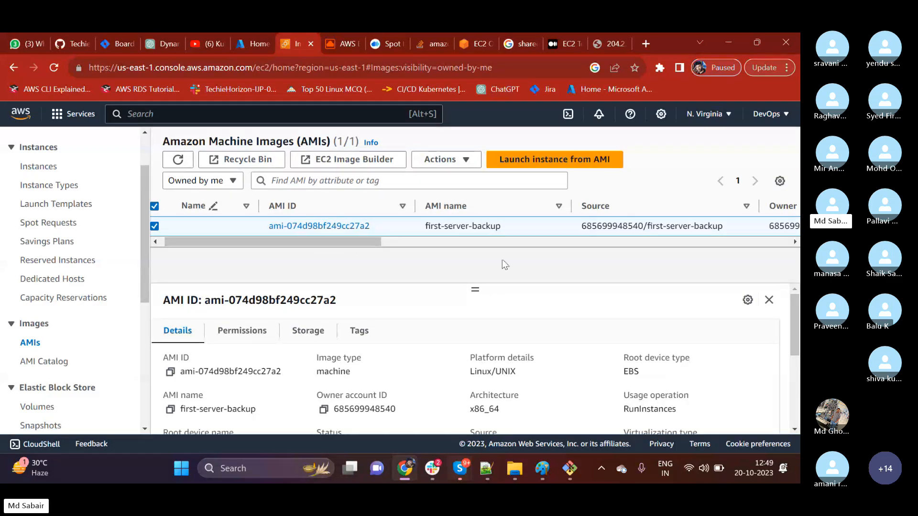
pyautogui.click(173, 158)
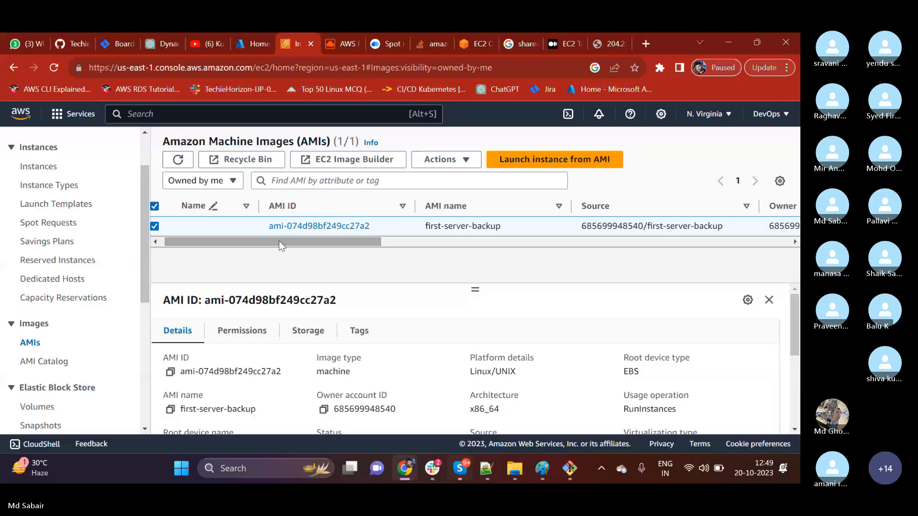
pyautogui.moveTo(280, 240); pyautogui.dragTo(463, 243)
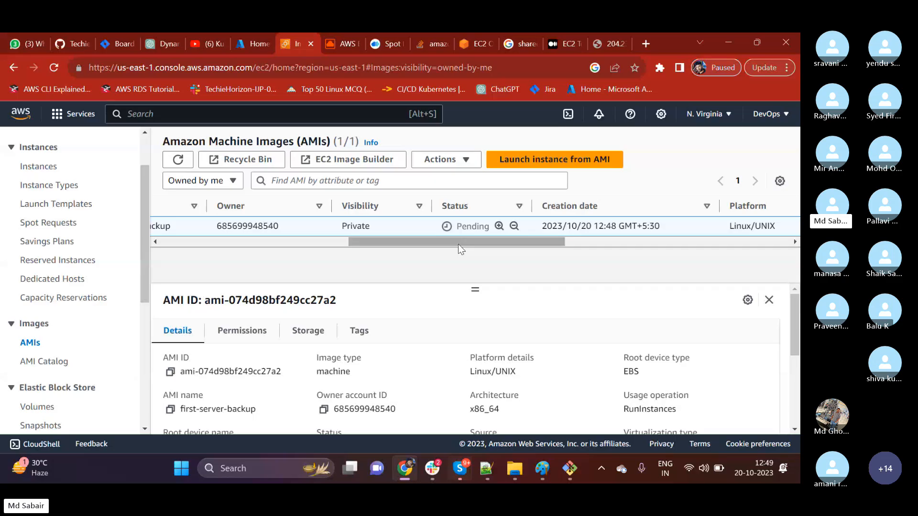
pyautogui.moveTo(458, 244); pyautogui.dragTo(285, 248)
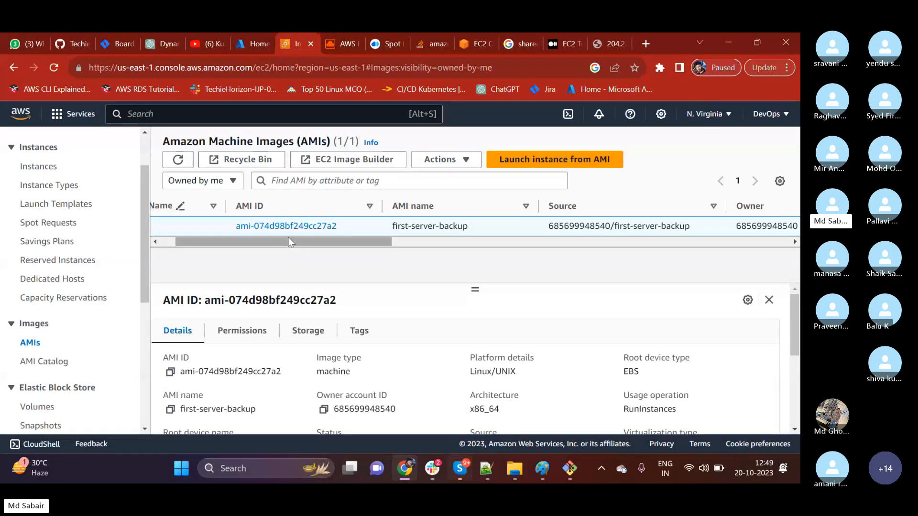
pyautogui.moveTo(288, 242); pyautogui.dragTo(378, 242)
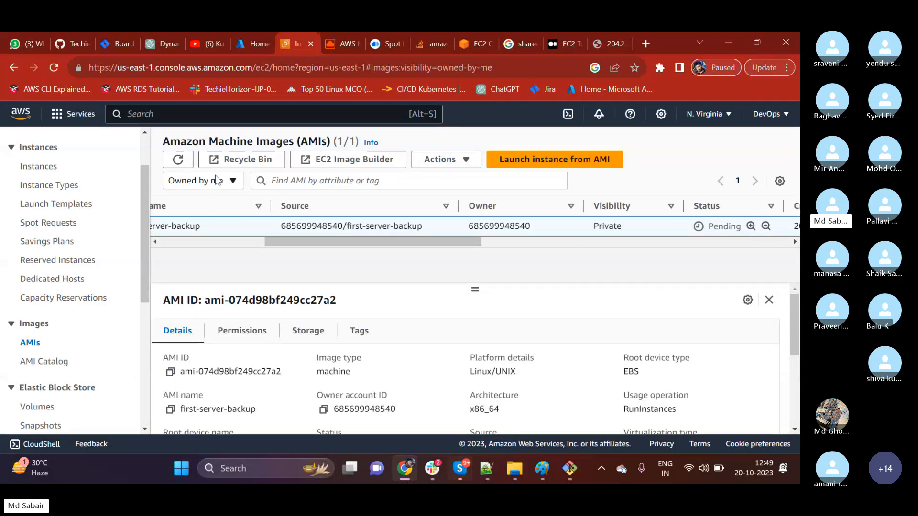
pyautogui.click(178, 159)
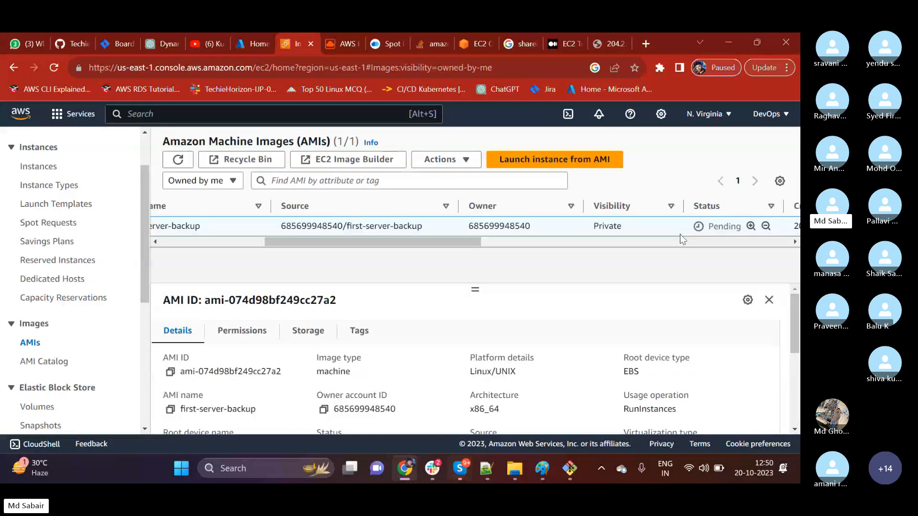
pyautogui.moveTo(464, 241); pyautogui.dragTo(491, 241)
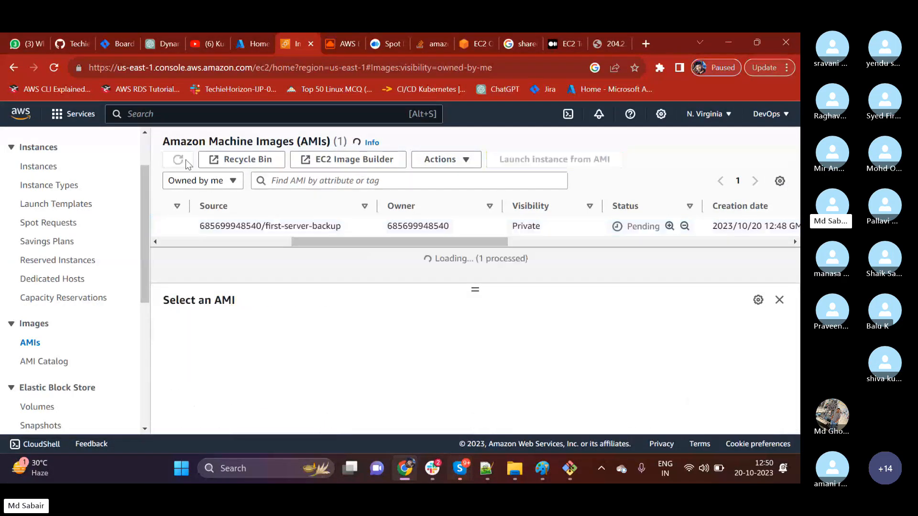
pyautogui.moveTo(378, 242); pyautogui.dragTo(224, 243)
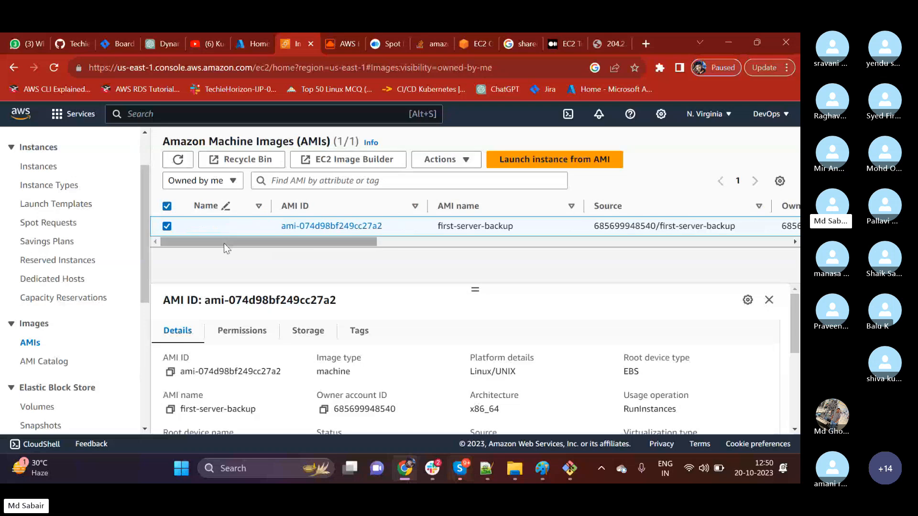
pyautogui.click(177, 163)
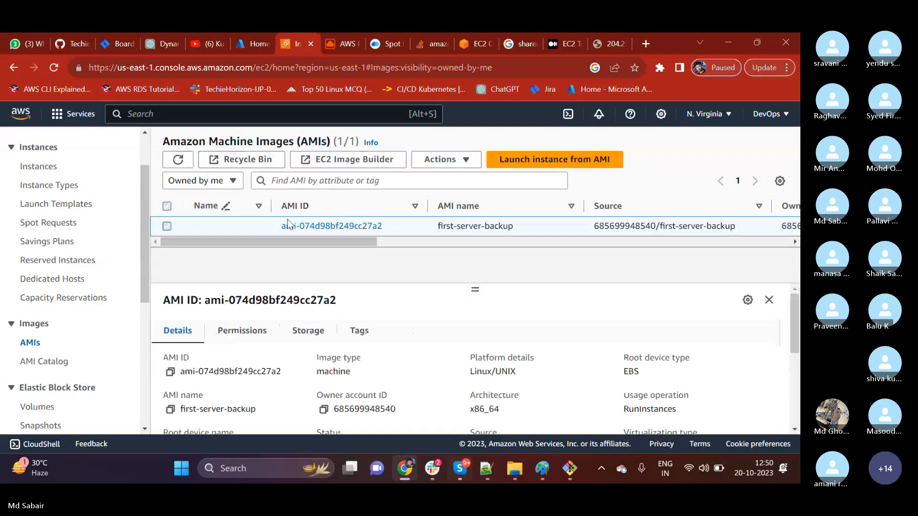
pyautogui.moveTo(295, 241); pyautogui.dragTo(416, 240)
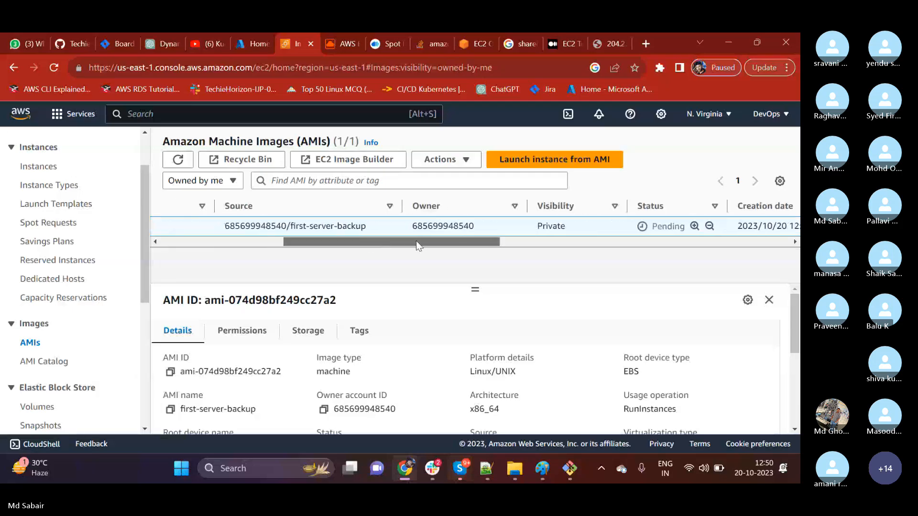
# Switch to the Git Bash terminal, output the contents of first_server.pem with cat and look through the key text.
pyautogui.click(570, 468)
pyautogui.click(383, 281)
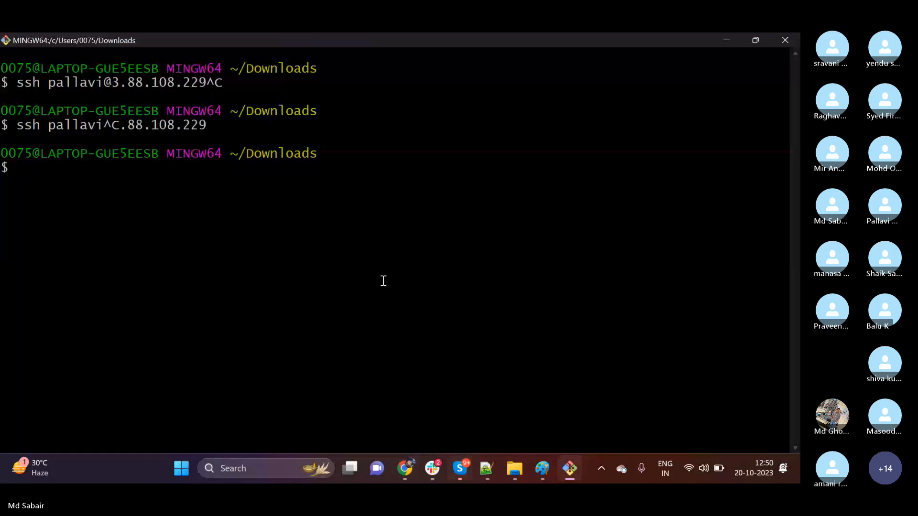
pyautogui.write('cat firs')
pyautogui.press('Tab')
pyautogui.press('Return')
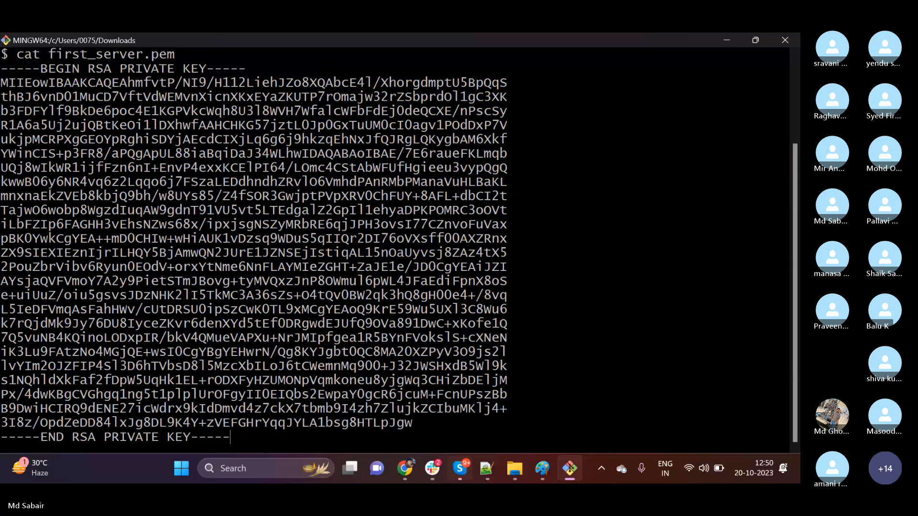
pyautogui.moveTo(234, 409); pyautogui.dragTo(123, 347)
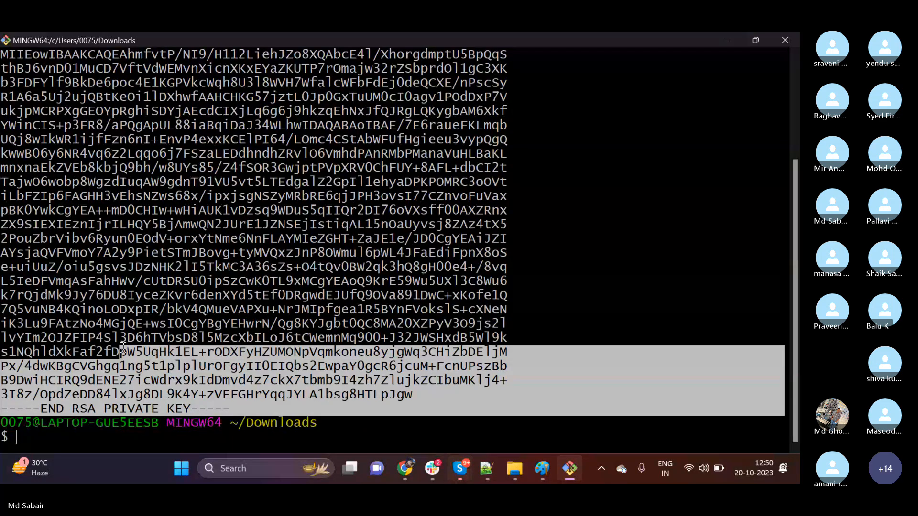
pyautogui.scroll(3, 123, 349)
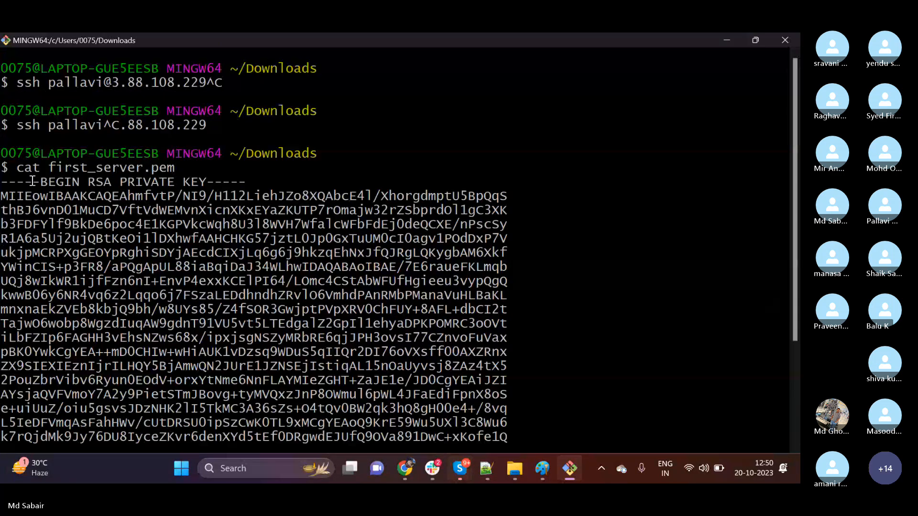
pyautogui.moveTo(48, 167); pyautogui.dragTo(144, 168)
pyautogui.click(130, 211)
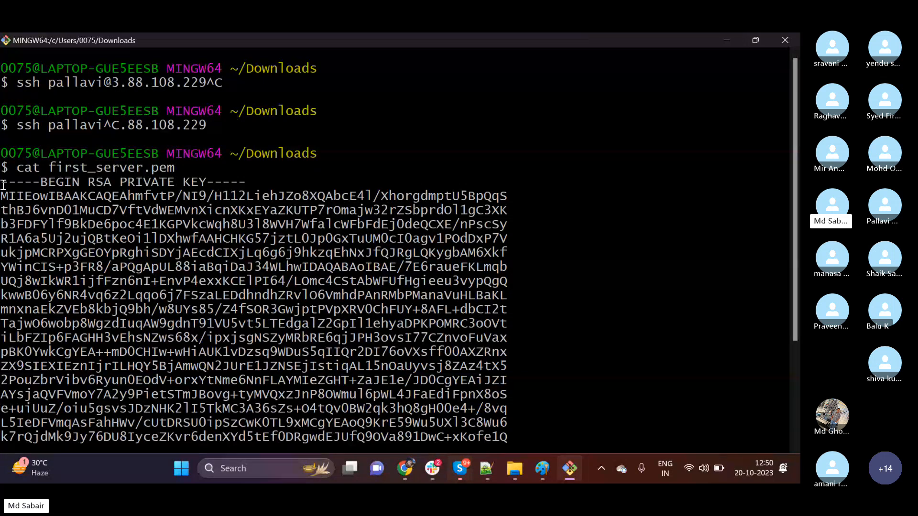
# Copy the full RSA private key text of first_server.pem from the terminal output.
pyautogui.moveTo(2, 184); pyautogui.dragTo(211, 407)
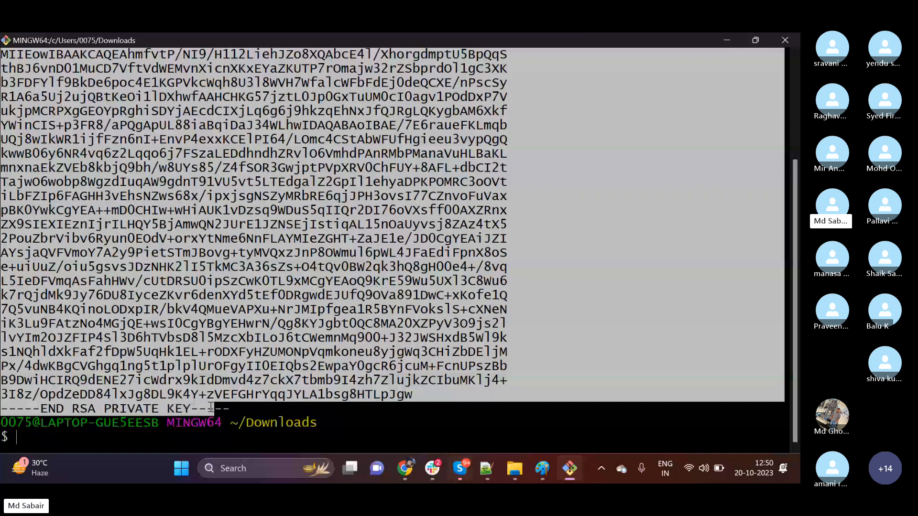
pyautogui.rightClick(211, 408)
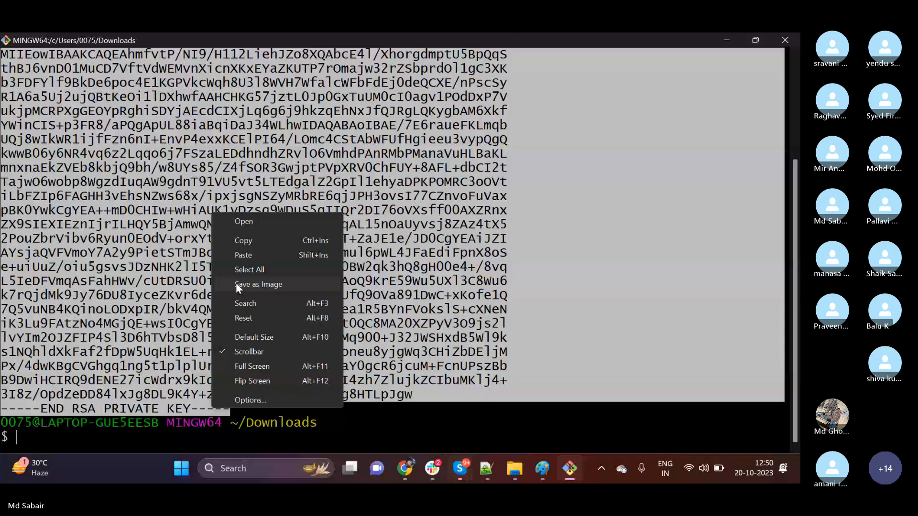
pyautogui.click(243, 241)
# Create a new file nidal.pem with vi in the Downloads folder and enter insert mode.
pyautogui.write('vi ')
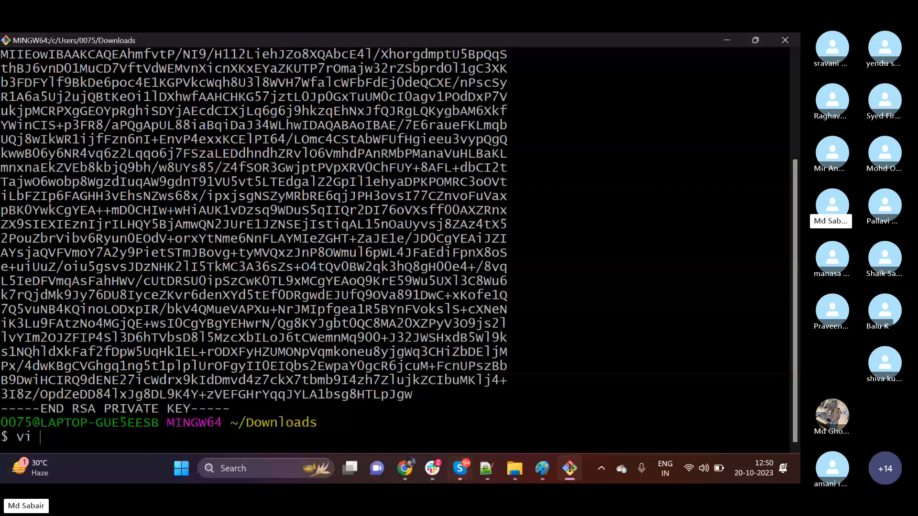
pyautogui.write('nideal.pem')
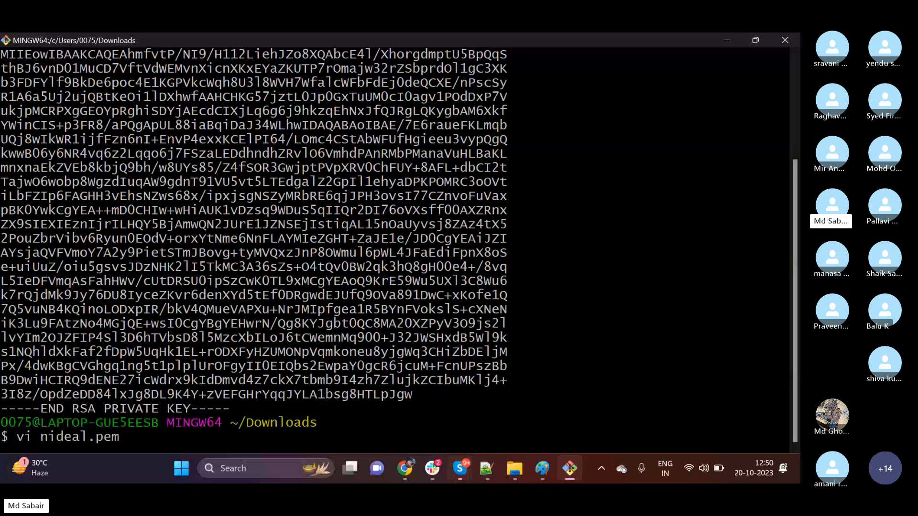
pyautogui.press('BackSpace')
pyautogui.press('BackSpace')
pyautogui.press('BackSpace')
pyautogui.press('BackSpace')
pyautogui.press('BackSpace')
pyautogui.press('BackSpace')
pyautogui.press('BackSpace')
pyautogui.write('al.pem')
pyautogui.press('Return')
pyautogui.press('i')
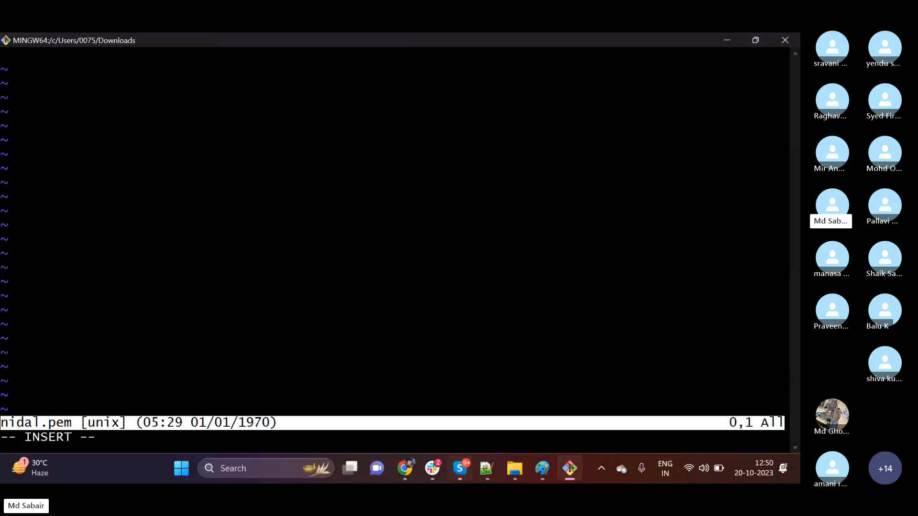
# Paste the copied RSA private key into nidal.pem, then save the file and quit vi.
pyautogui.rightClick(291, 205)
pyautogui.click(324, 247)
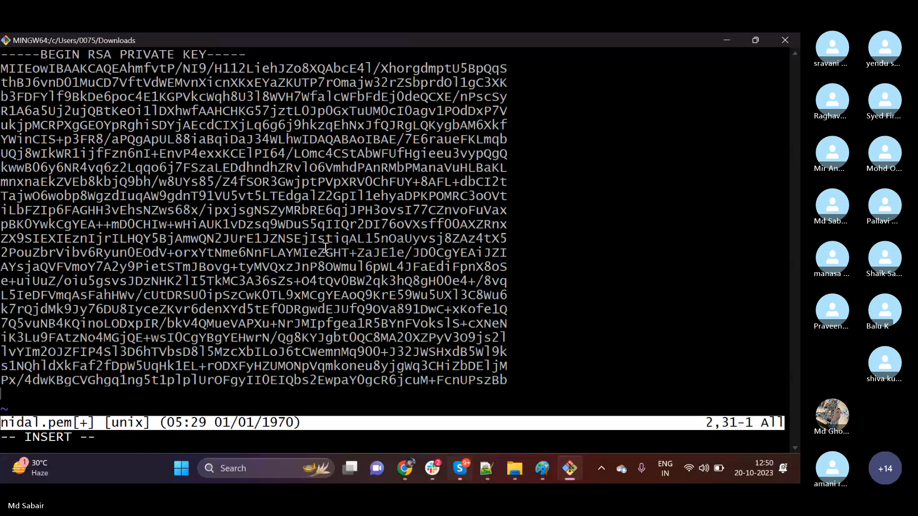
pyautogui.press('Escape')
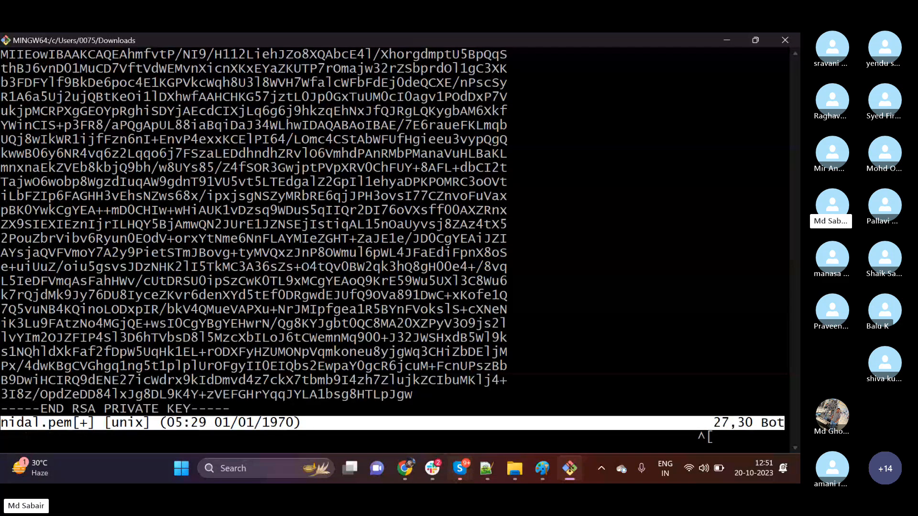
pyautogui.write(':wq!')
pyautogui.press('Return')
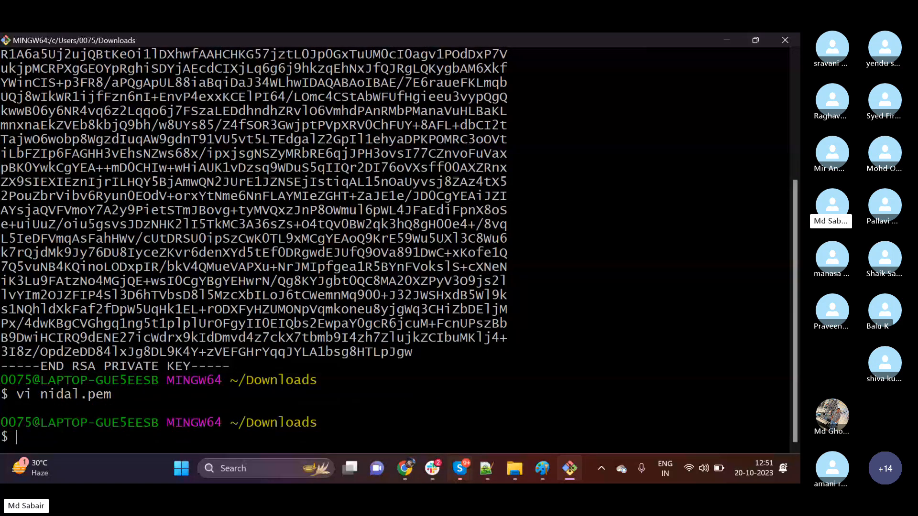
# Run the earlier ssh -i command for the existing user at 3.88.108.229 with nidal.pem as the key file instead of first_server.pem.
pyautogui.press('Up')
pyautogui.press('Up')
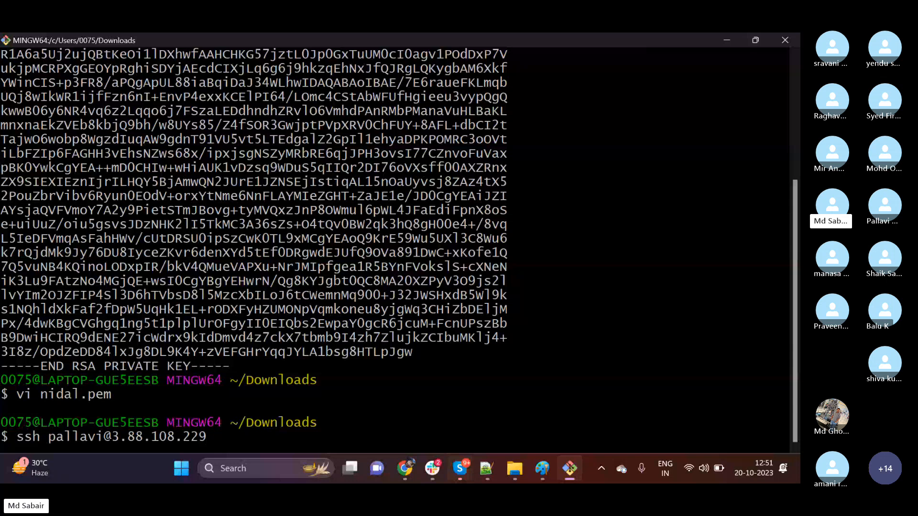
pyautogui.press('Up')
pyautogui.press('Up')
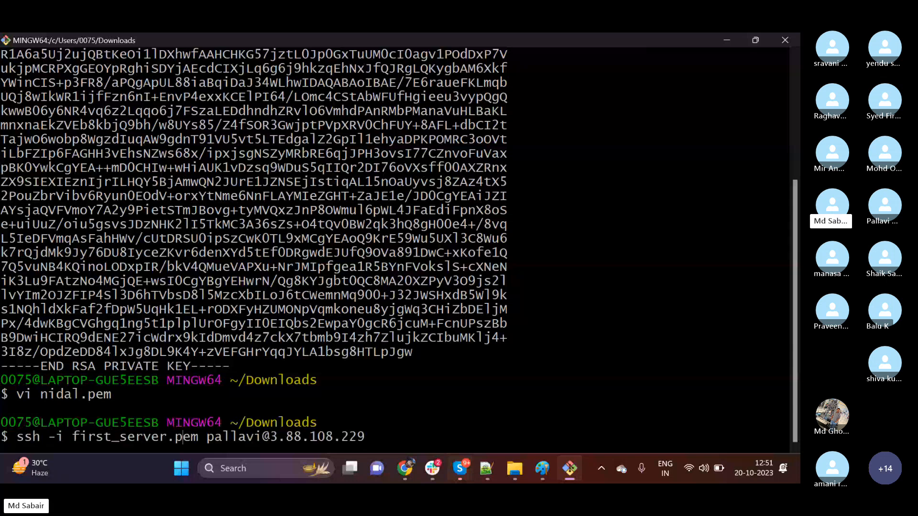
pyautogui.press('BackSpace')
pyautogui.press('BackSpace')
pyautogui.press('BackSpace')
pyautogui.press('BackSpace')
pyautogui.press('BackSpace')
pyautogui.press('BackSpace')
pyautogui.press('BackSpace')
pyautogui.press('BackSpace')
pyautogui.press('BackSpace')
pyautogui.press('BackSpace')
pyautogui.press('BackSpace')
pyautogui.press('BackSpace')
pyautogui.press('BackSpace')
pyautogui.press('BackSpace')
pyautogui.press('BackSpace')
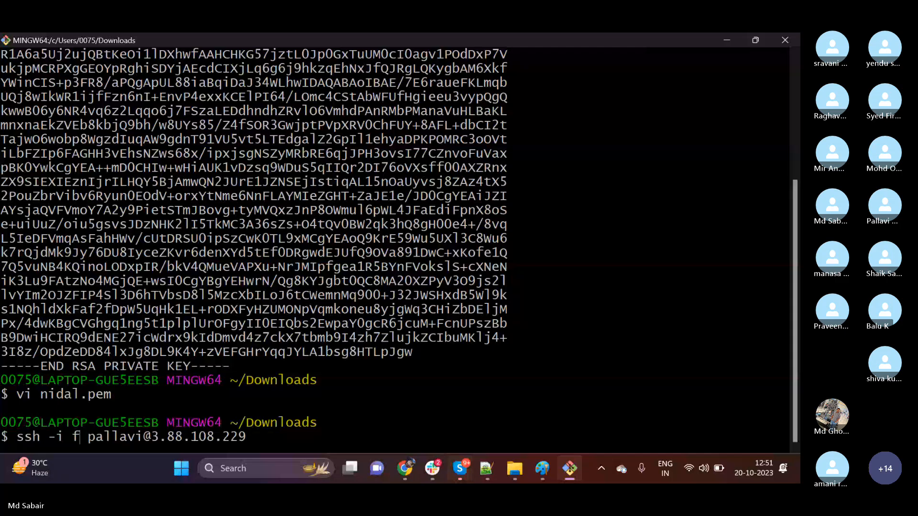
pyautogui.press('BackSpace')
pyautogui.write('nid')
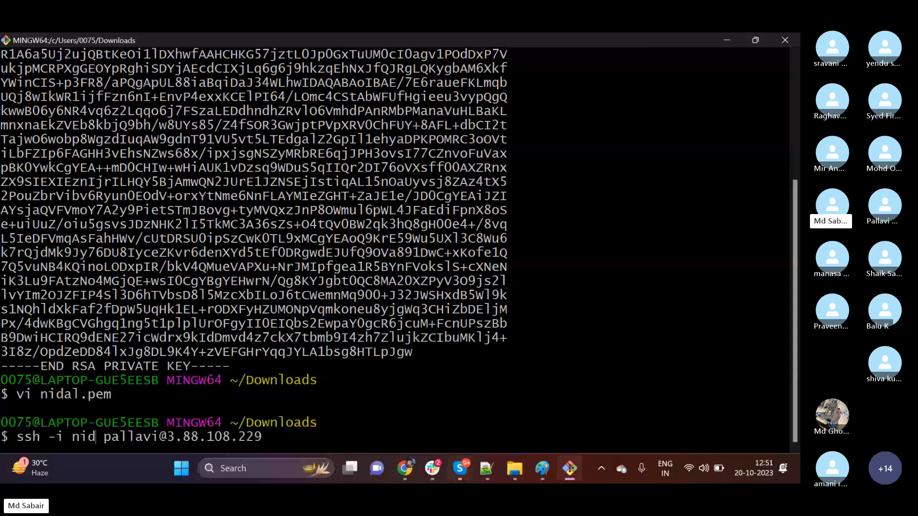
pyautogui.write('al.pem')
pyautogui.press('Return')
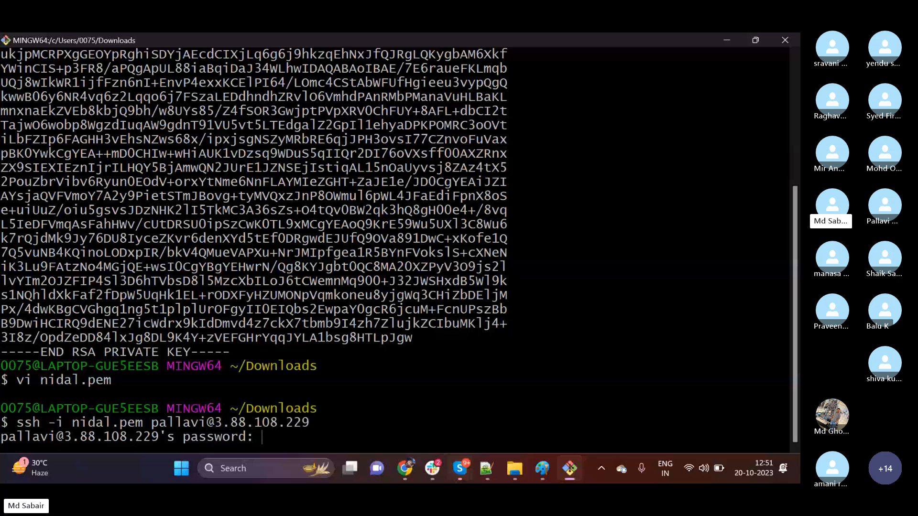
# Enter the existing user's account password to complete the SSH login at 3.88.108.229.
pyautogui.press('Return')
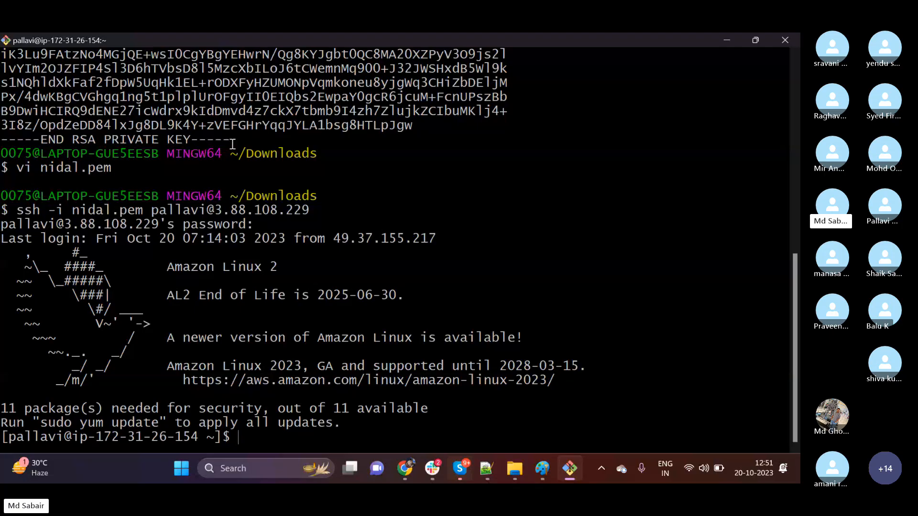
pyautogui.moveTo(231, 141); pyautogui.dragTo(9, 97)
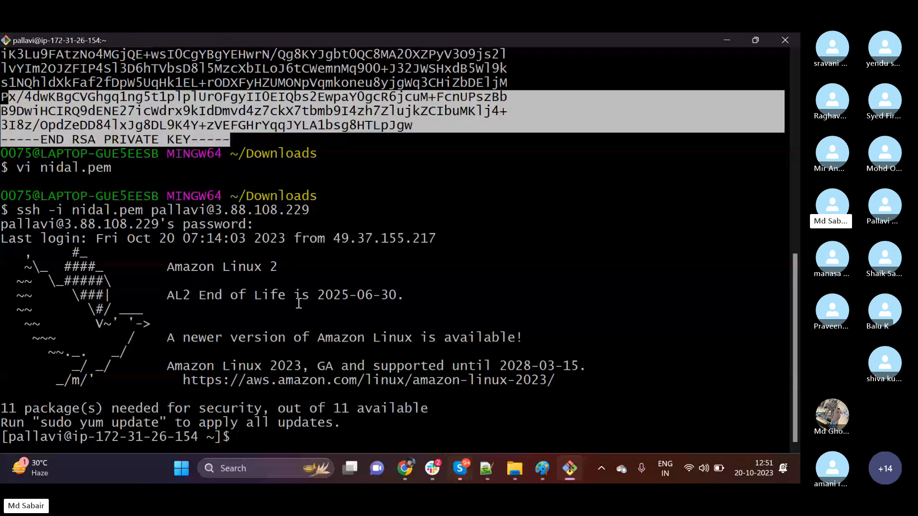
# End the remote SSH session with exit and clear the local terminal.
pyautogui.write('exit')
pyautogui.press('Return')
pyautogui.hotkey('ctrl', 'l')
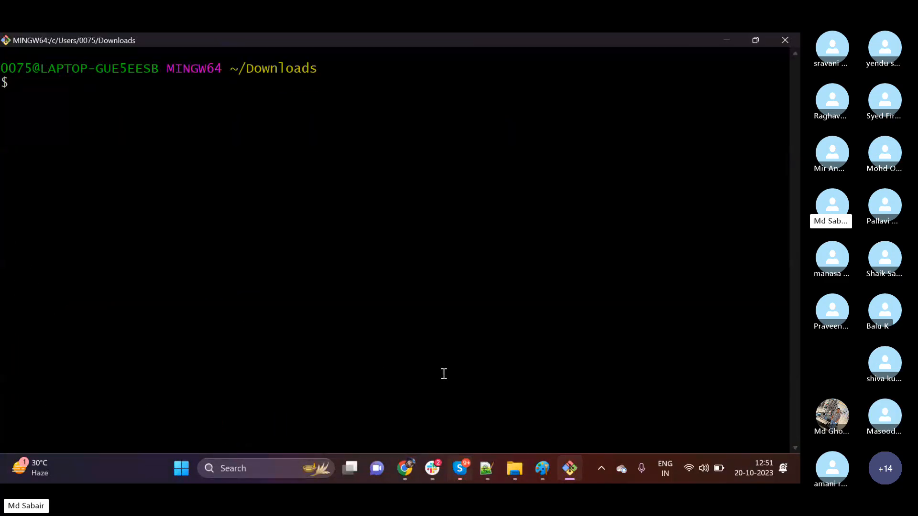
# Switch to the AWS console in Chrome, refresh the AMI list and check the status of first-server-backup.
pyautogui.click(410, 472)
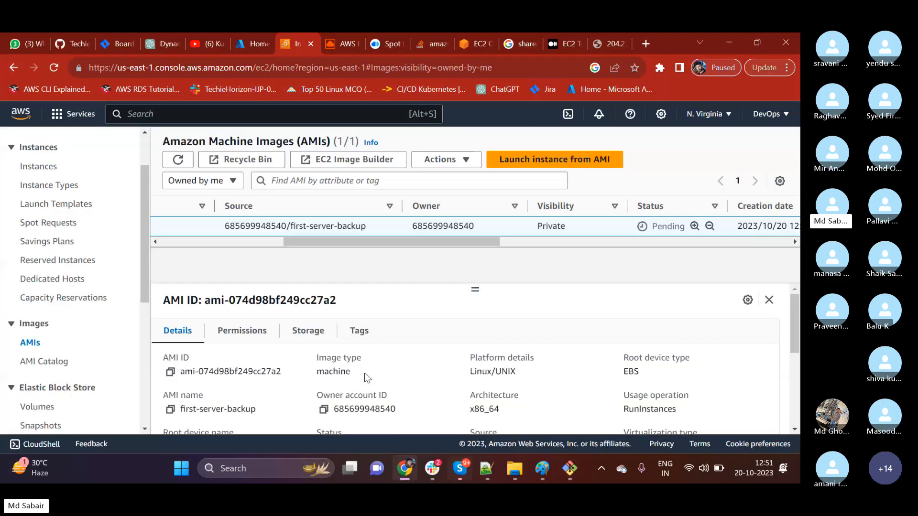
pyautogui.click(177, 160)
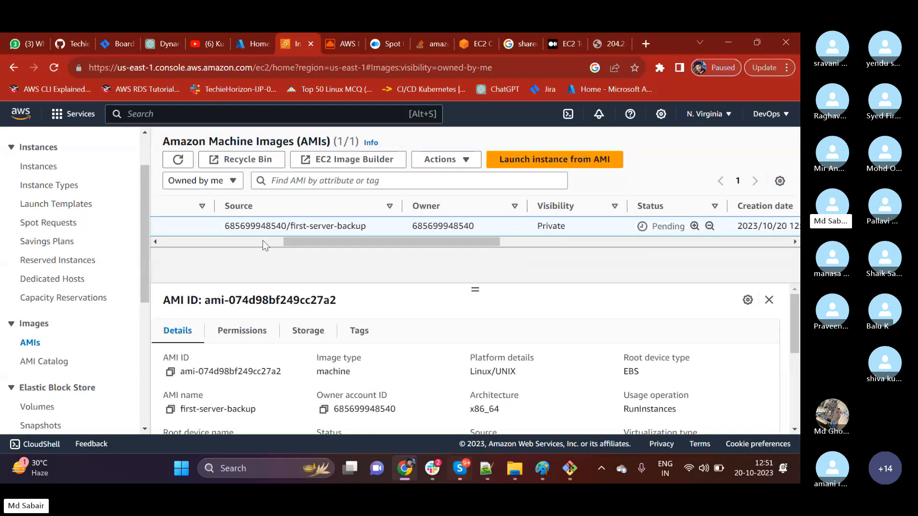
pyautogui.click(178, 160)
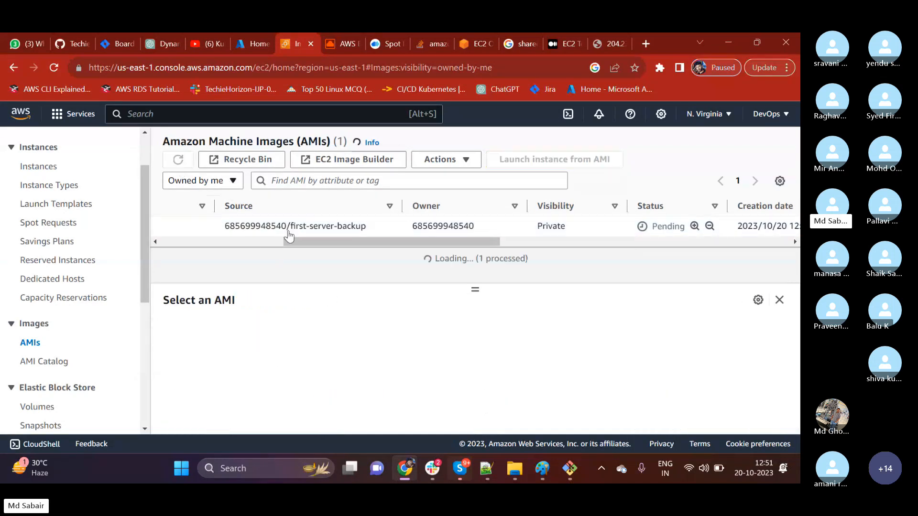
pyautogui.click(526, 242)
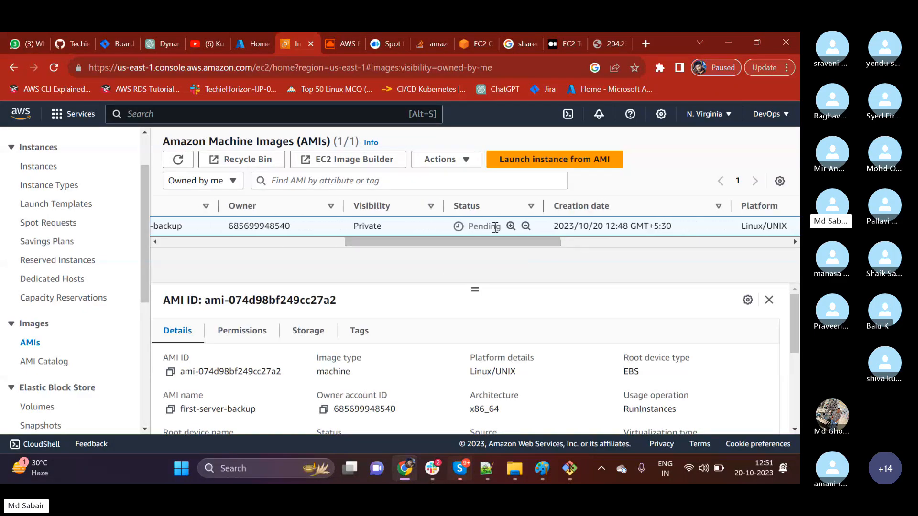
pyautogui.moveTo(470, 241); pyautogui.dragTo(200, 280)
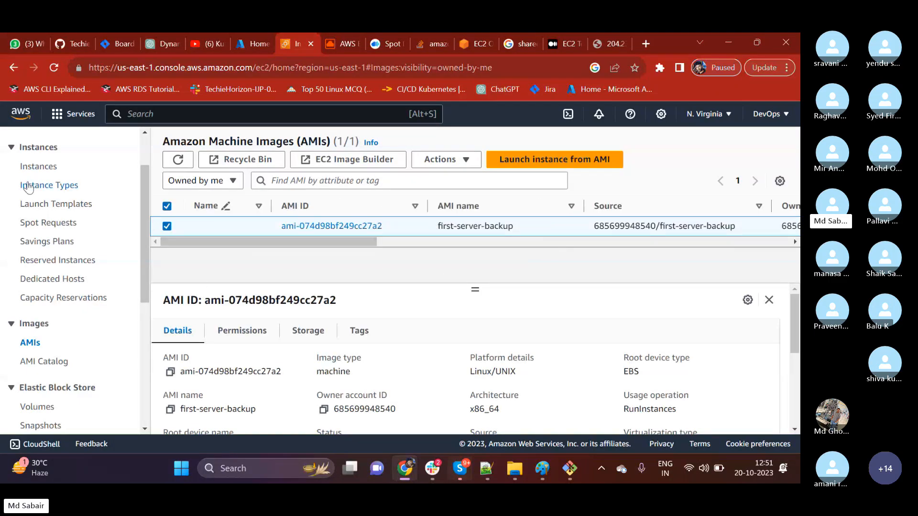
# Start launching a new EC2 instance from the Instances page and name it backup-server.
pyautogui.click(30, 166)
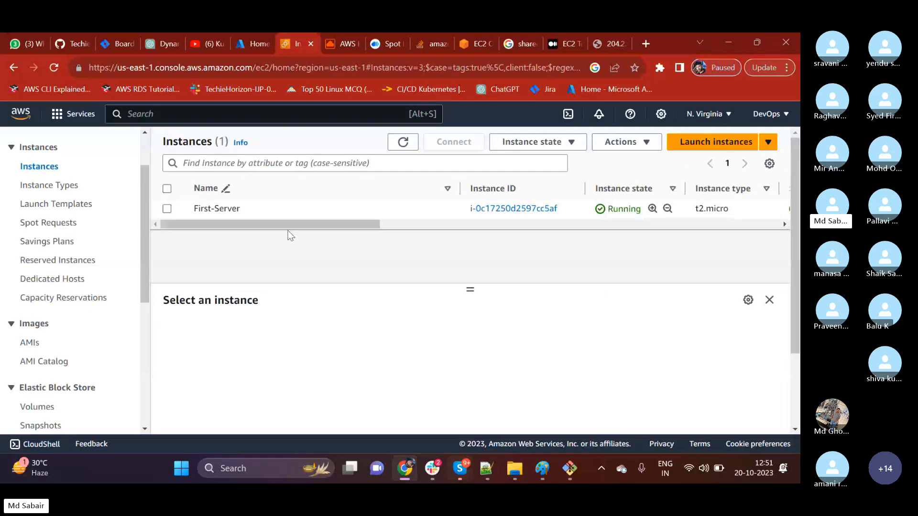
pyautogui.click(703, 144)
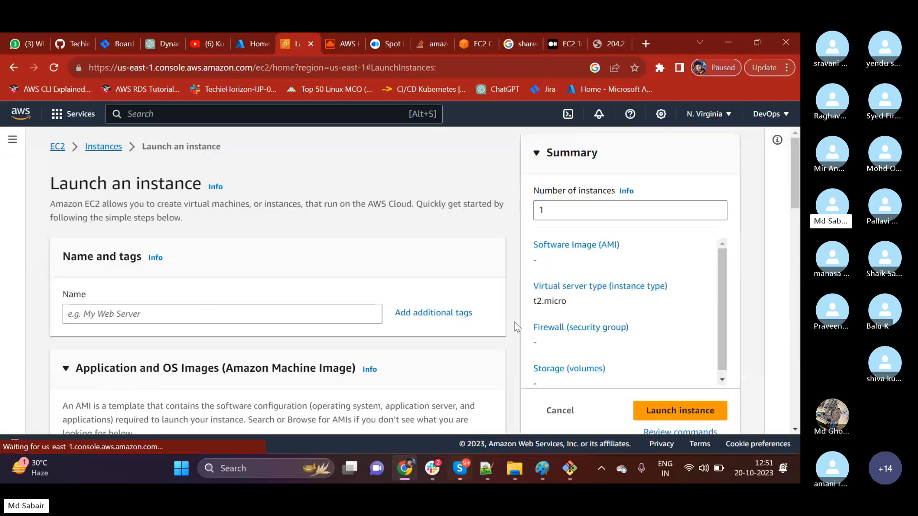
pyautogui.click(128, 315)
pyautogui.write('bac')
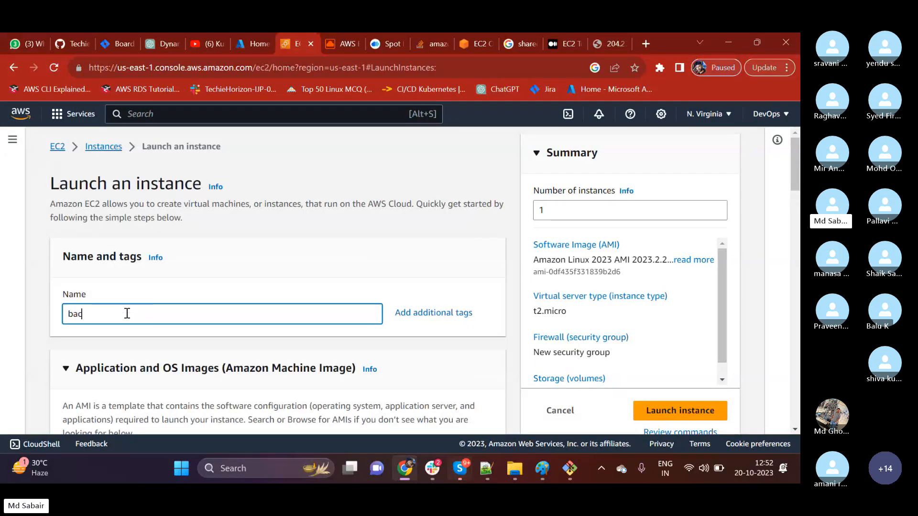
pyautogui.write('kup-server')
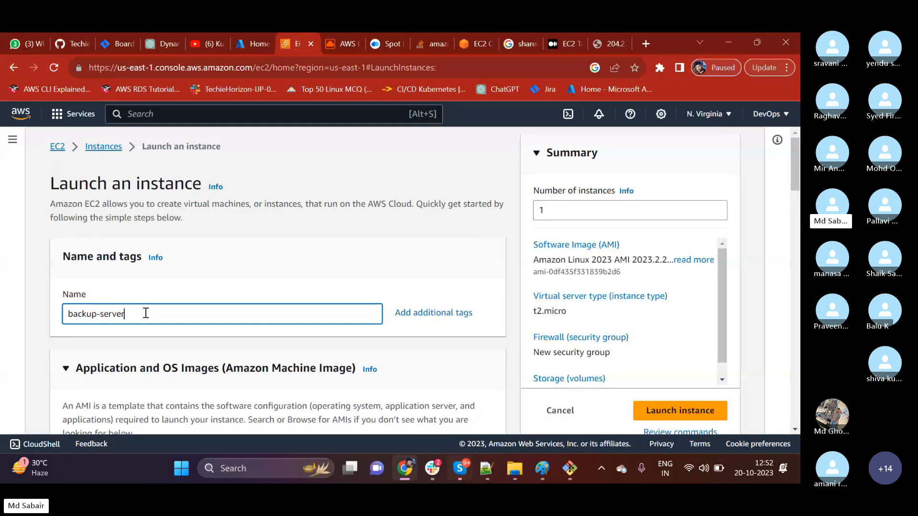
# Browse the self-owned AMIs and select first-server-backup as the machine image for backup-server.
pyautogui.scroll(-4, 154, 268)
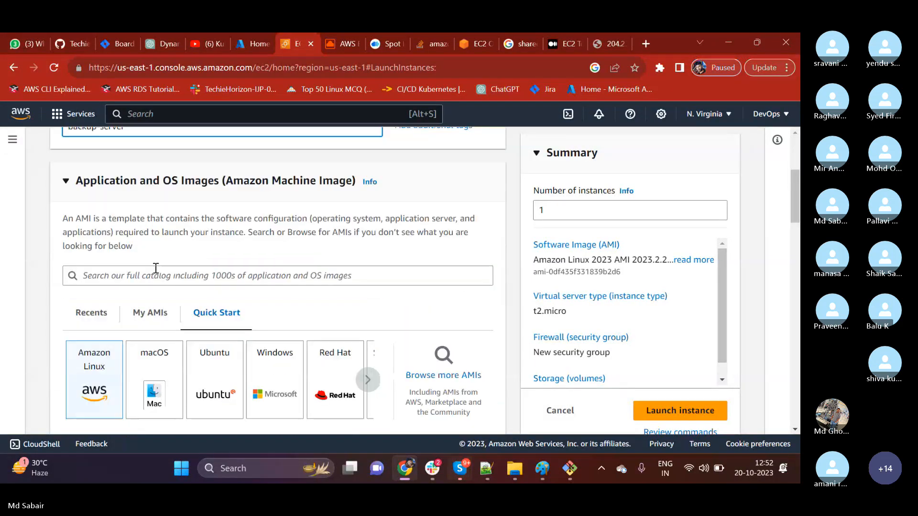
pyautogui.click(147, 327)
pyautogui.scroll(-2, 145, 324)
pyautogui.scroll(-1, 145, 325)
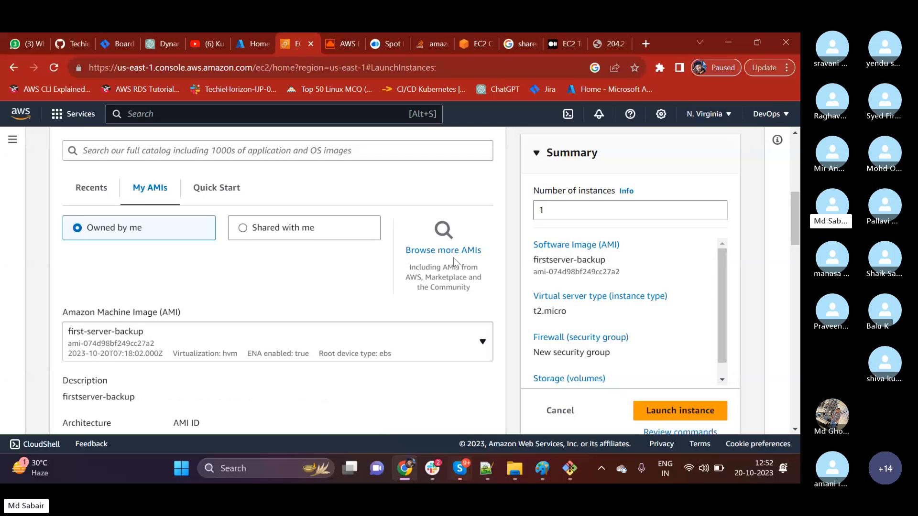
pyautogui.click(433, 269)
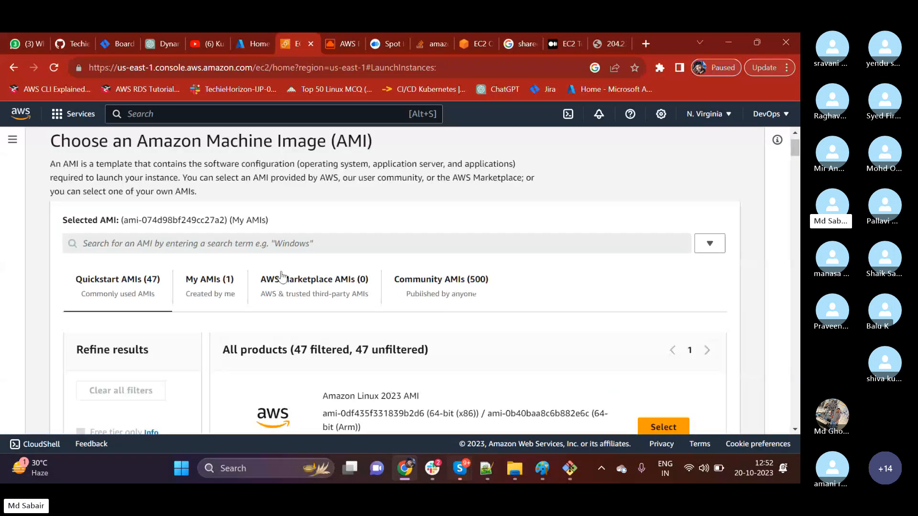
pyautogui.click(216, 283)
pyautogui.scroll(-2, 225, 296)
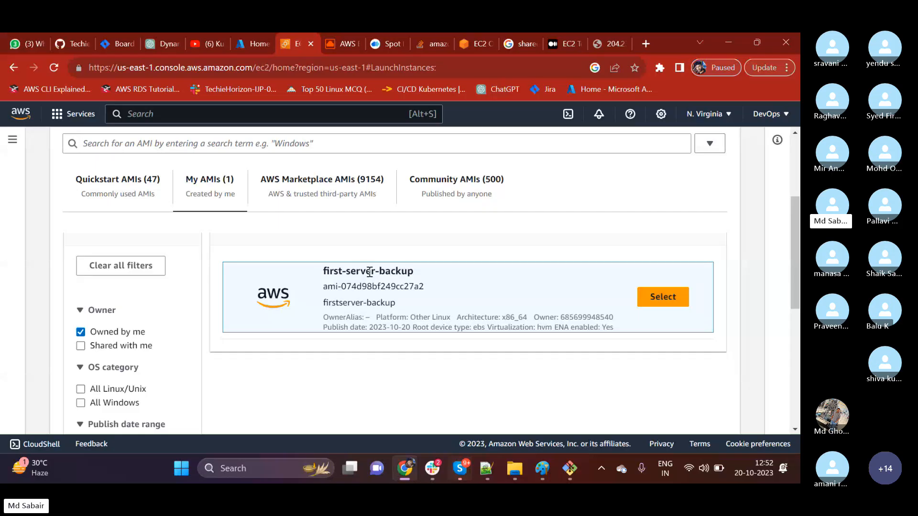
pyautogui.click(658, 307)
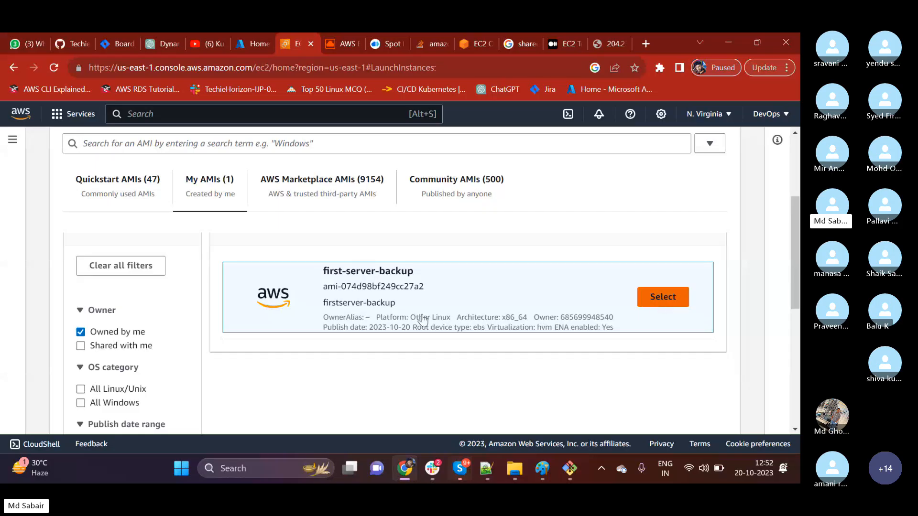
pyautogui.click(662, 301)
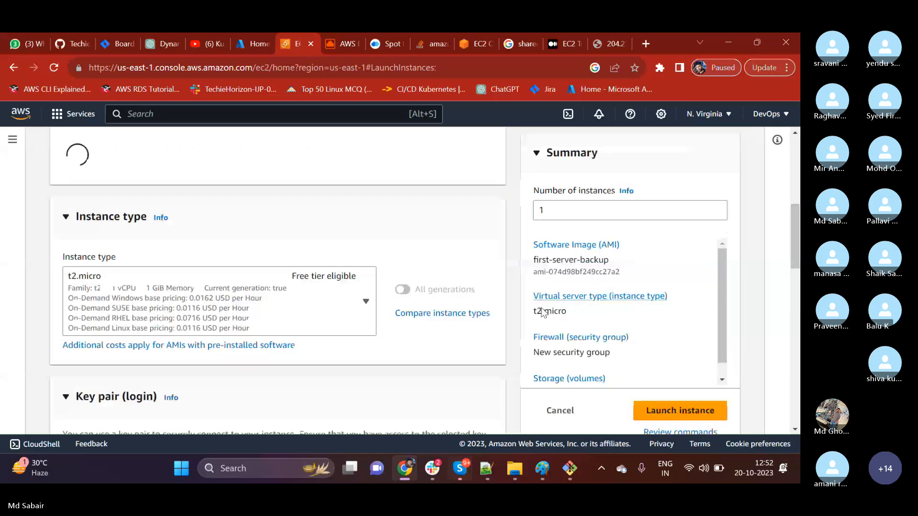
# Create a new RSA key pair named backup-keyserver in .pem format for the instance's login.
pyautogui.scroll(-10, 189, 326)
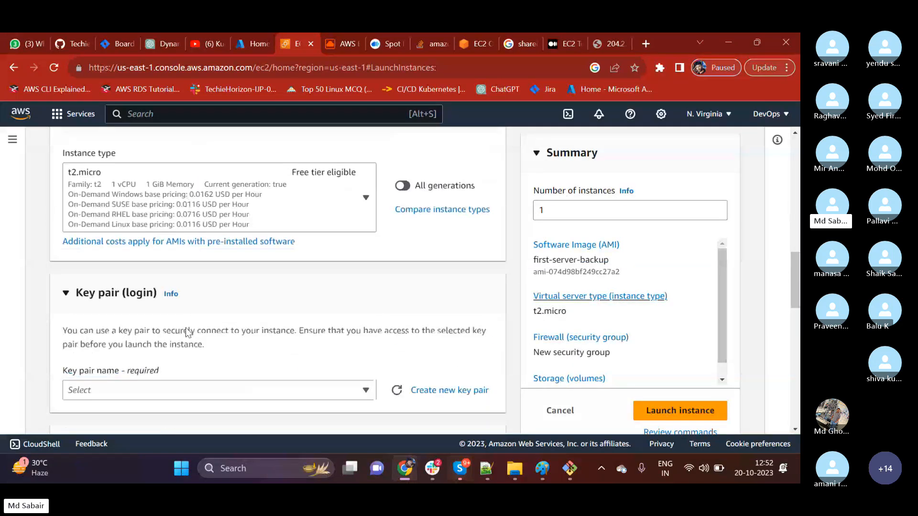
pyautogui.click(162, 267)
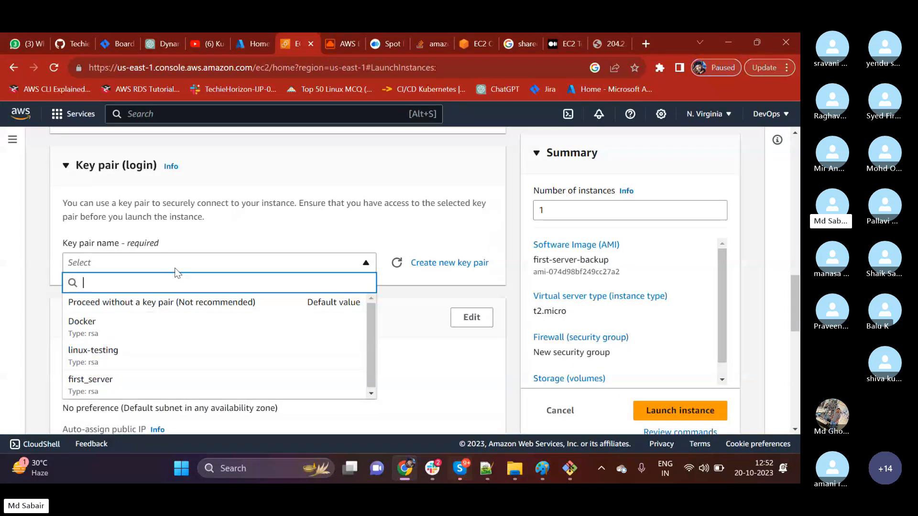
pyautogui.click(467, 303)
pyautogui.click(459, 265)
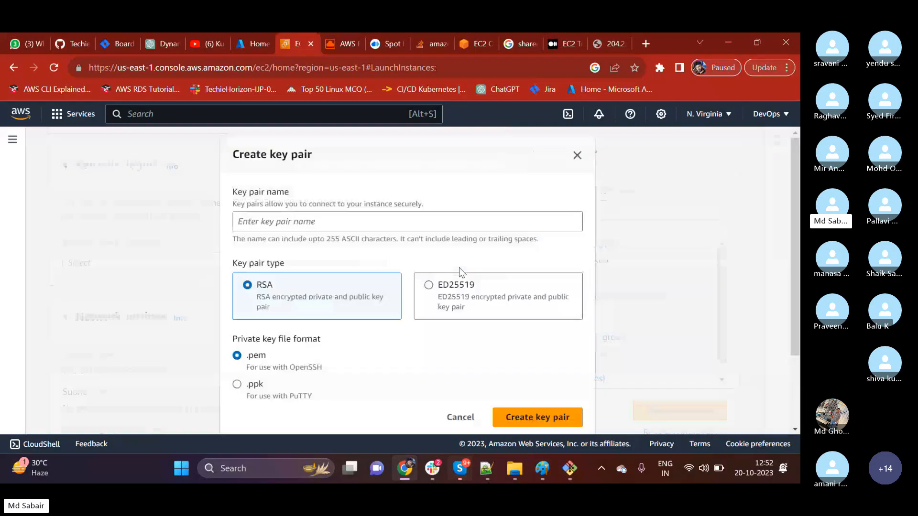
pyautogui.click(306, 225)
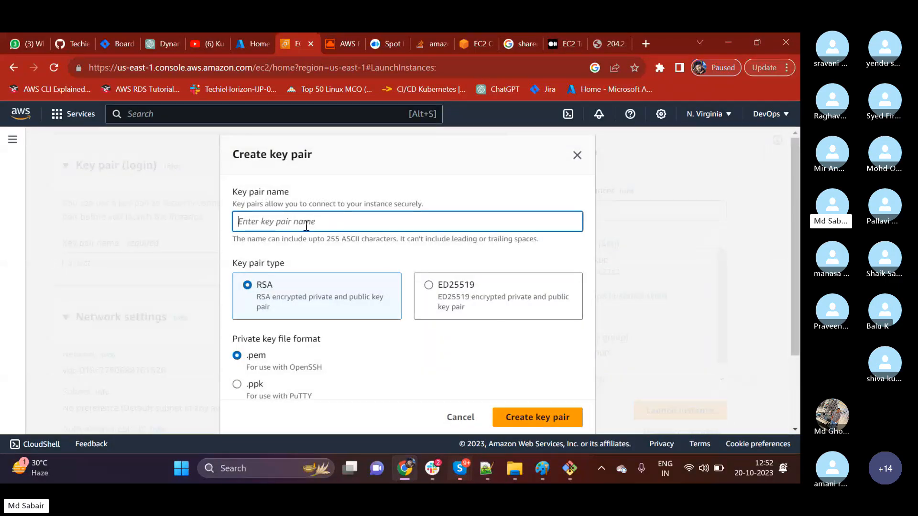
pyautogui.write('backup-keyserv')
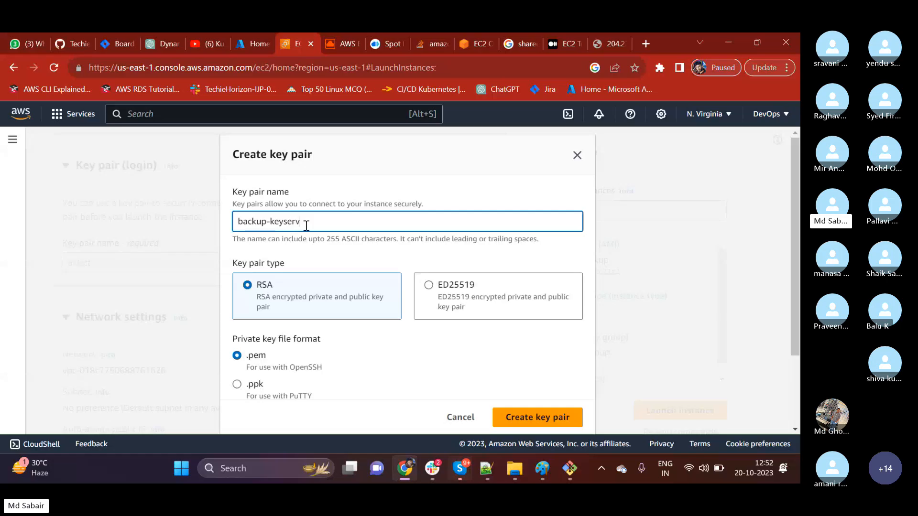
pyautogui.write('er')
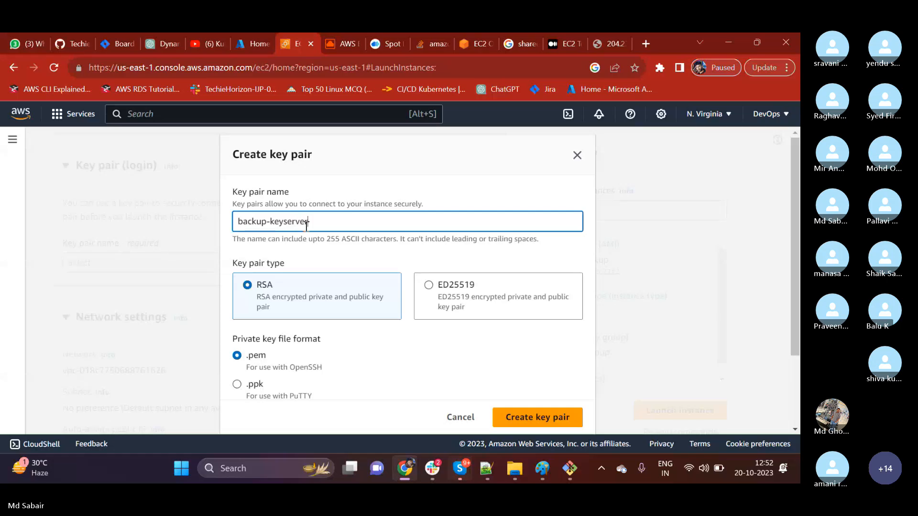
pyautogui.click(512, 417)
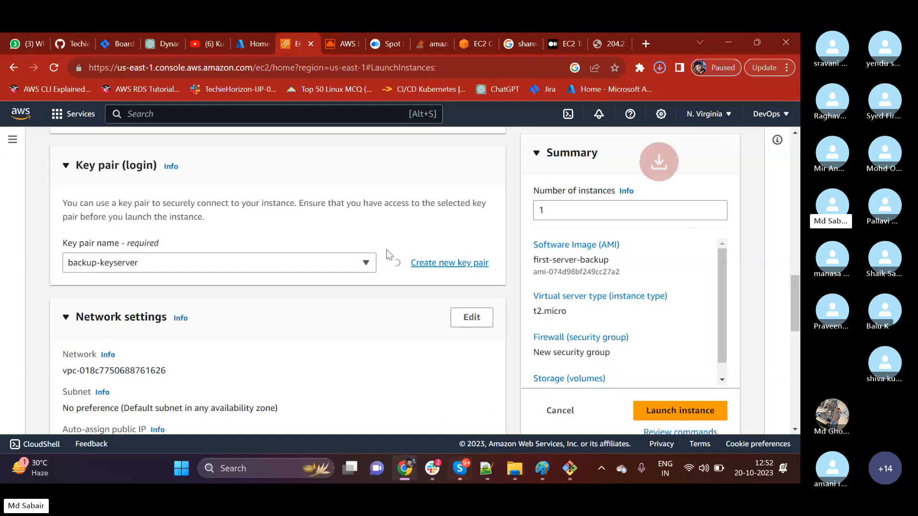
# Assign the existing security group my-security-group to the instance instead of creating a new one.
pyautogui.scroll(-5, 252, 301)
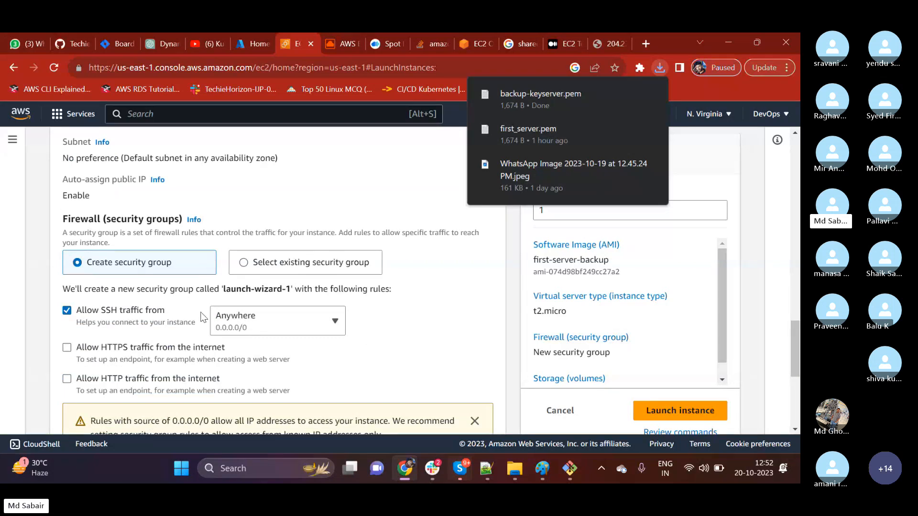
pyautogui.click(266, 272)
pyautogui.click(235, 311)
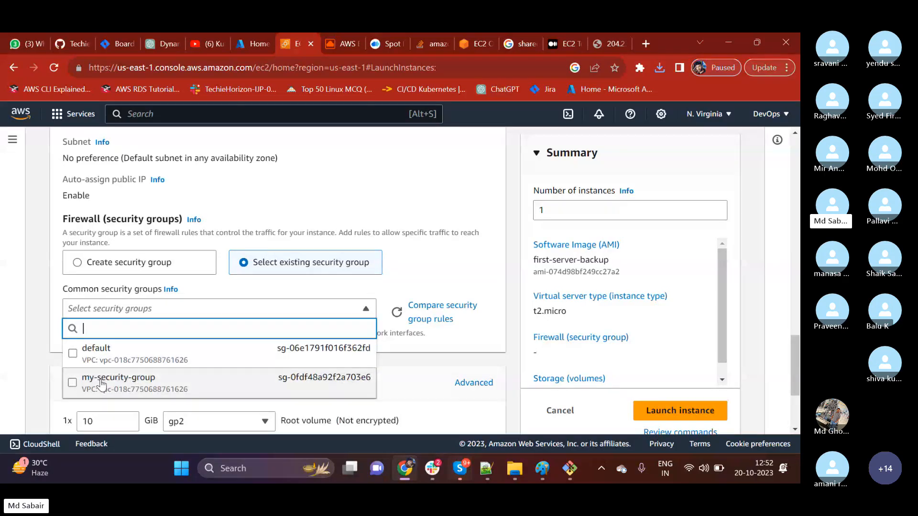
pyautogui.click(100, 378)
# Launch the backup-server instance and return to the Instances list.
pyautogui.scroll(-3, 284, 341)
pyautogui.scroll(-1, 283, 337)
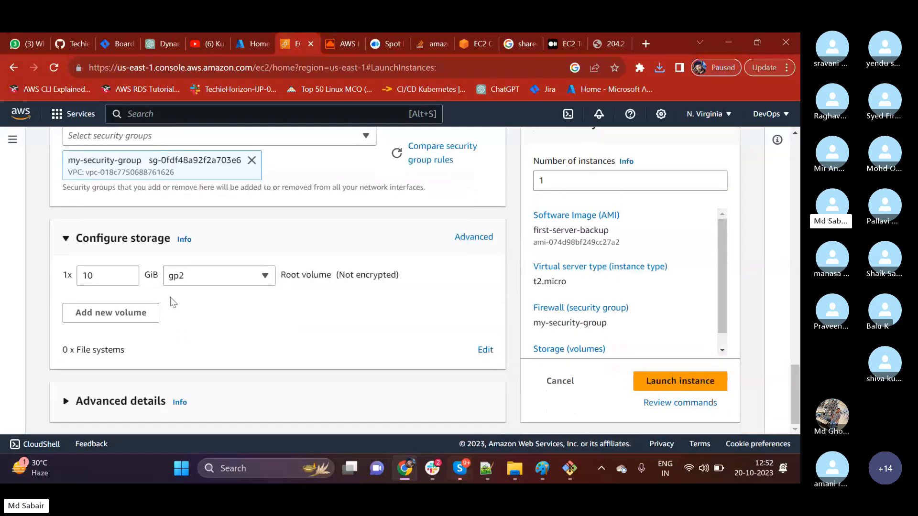
pyautogui.click(636, 380)
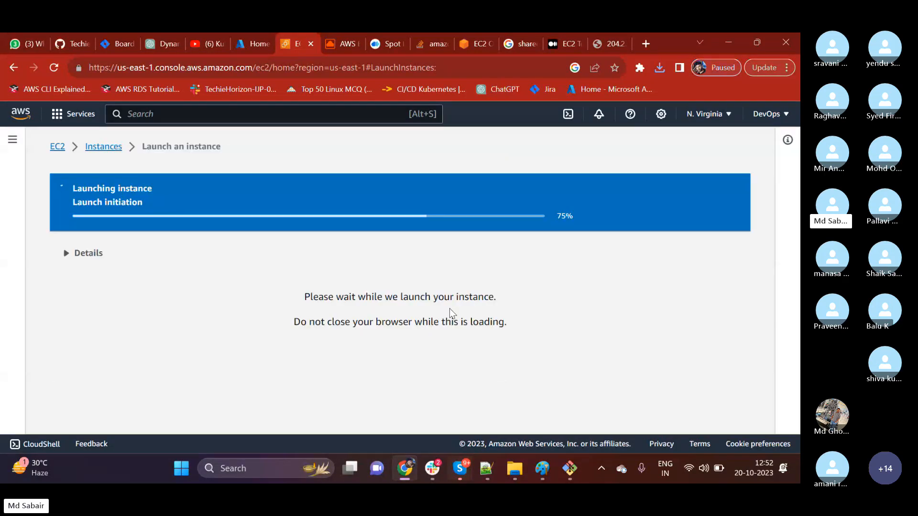
pyautogui.click(102, 146)
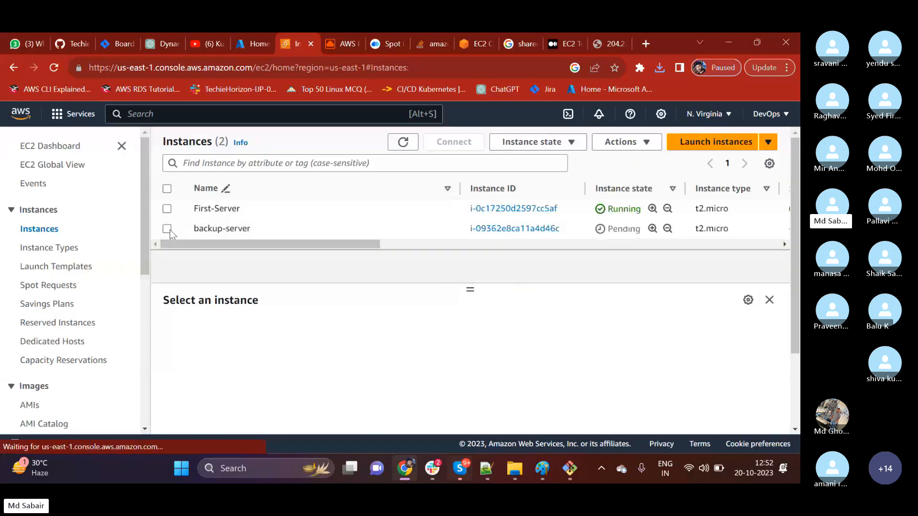
# Select backup-server, refresh the instance list to check its state, and copy its public IPv4 address.
pyautogui.click(167, 229)
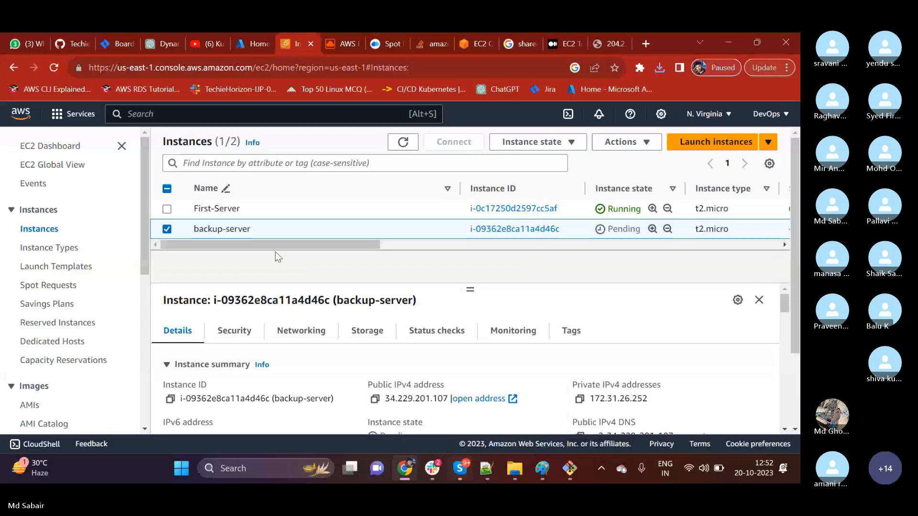
pyautogui.moveTo(290, 246); pyautogui.dragTo(384, 252)
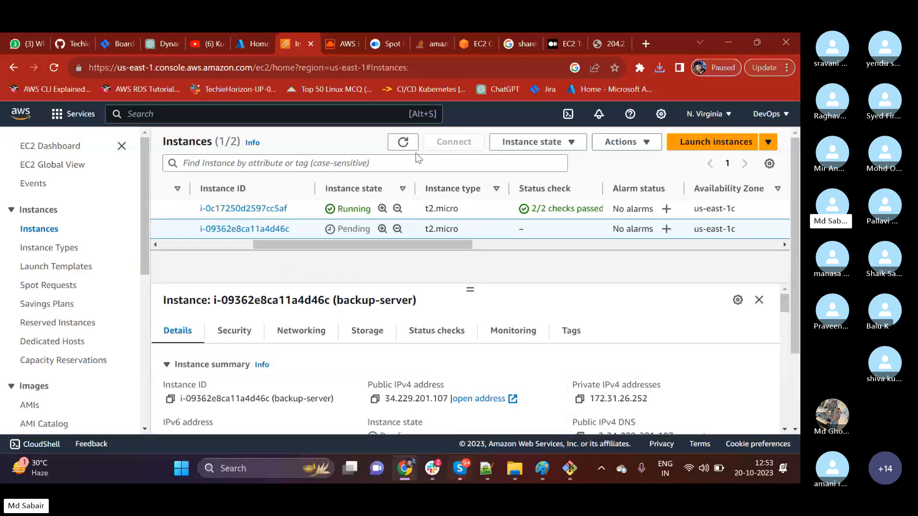
pyautogui.click(404, 143)
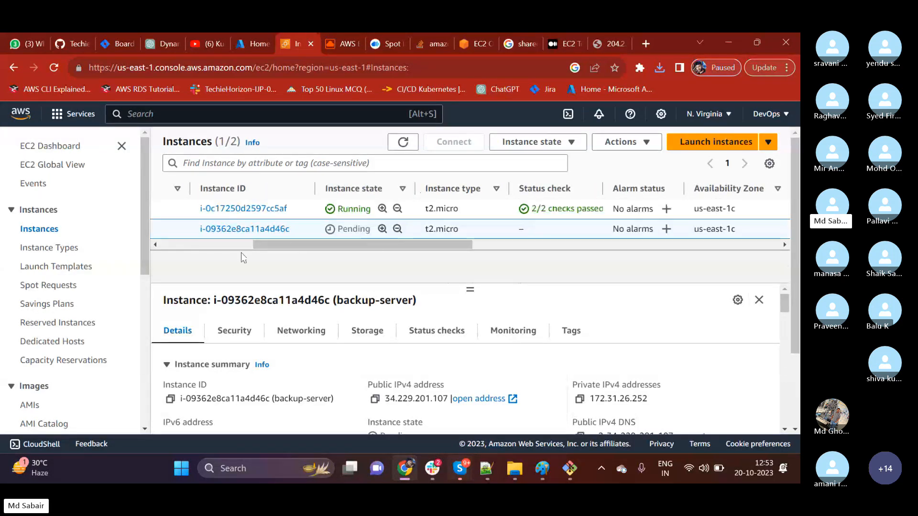
pyautogui.moveTo(271, 248); pyautogui.dragTo(185, 244)
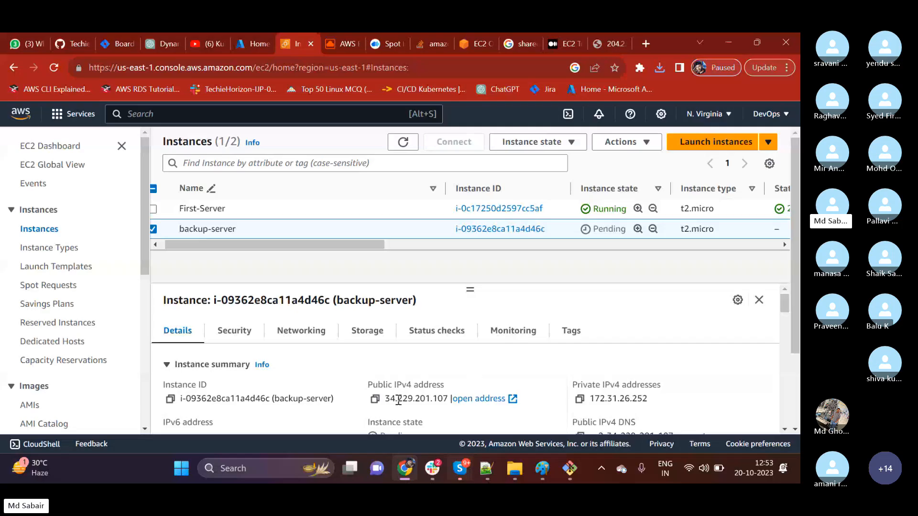
pyautogui.click(375, 399)
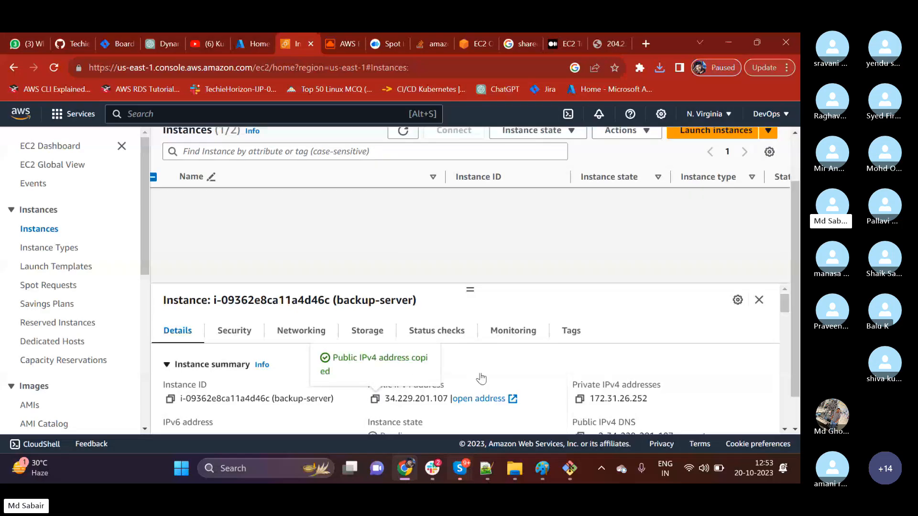
pyautogui.scroll(-10, 481, 378)
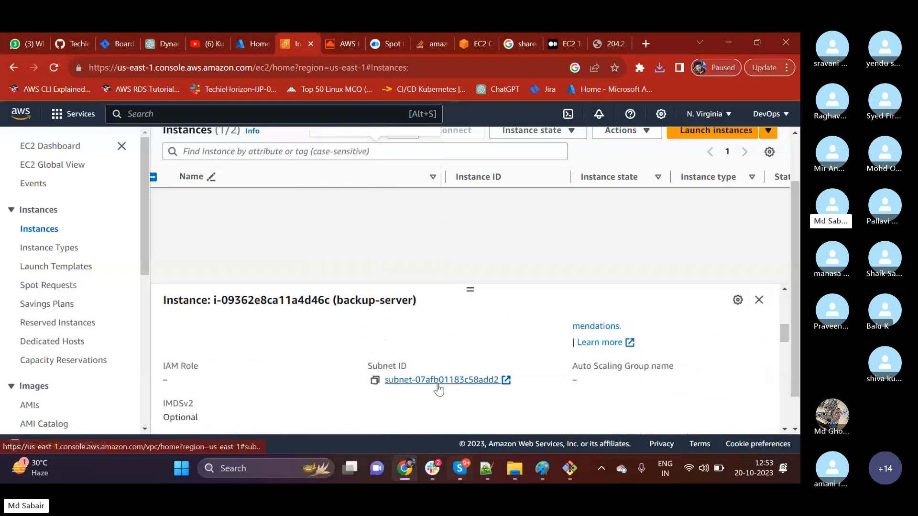
pyautogui.scroll(10, 440, 383)
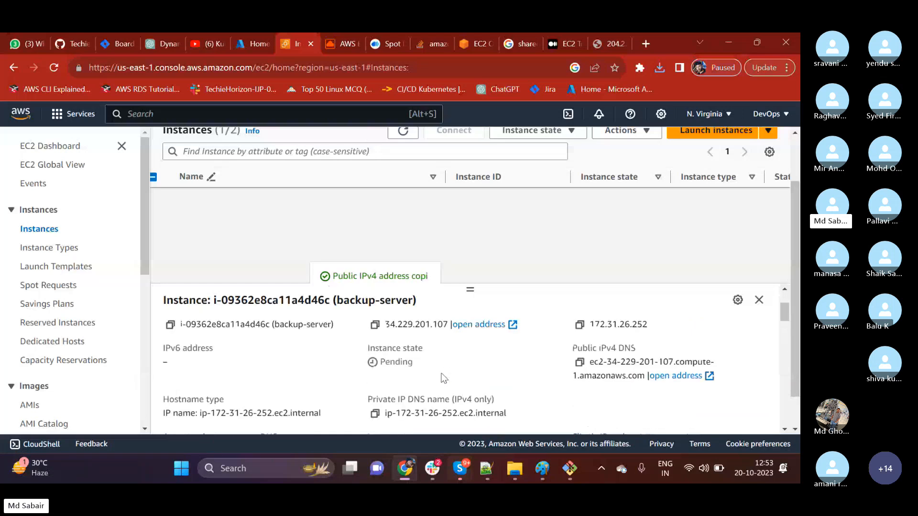
pyautogui.scroll(1, 442, 378)
pyautogui.scroll(-8, 444, 378)
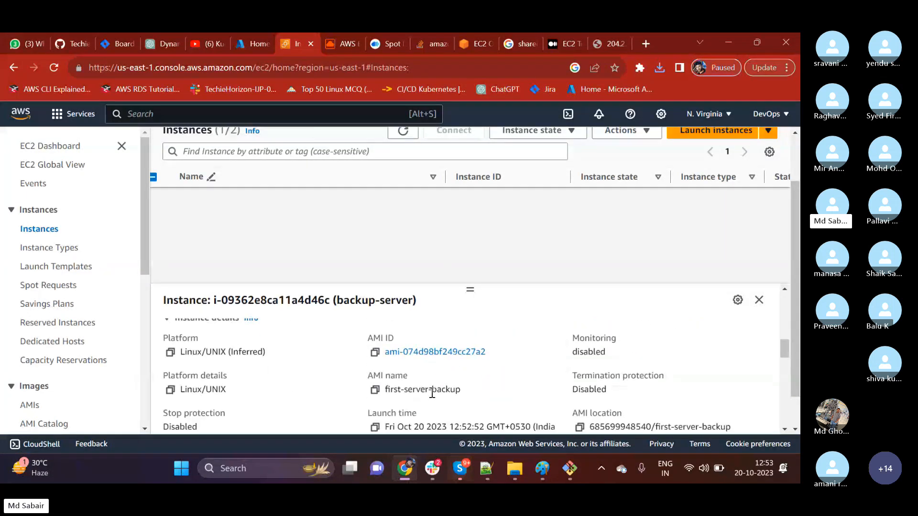
pyautogui.scroll(-3, 426, 385)
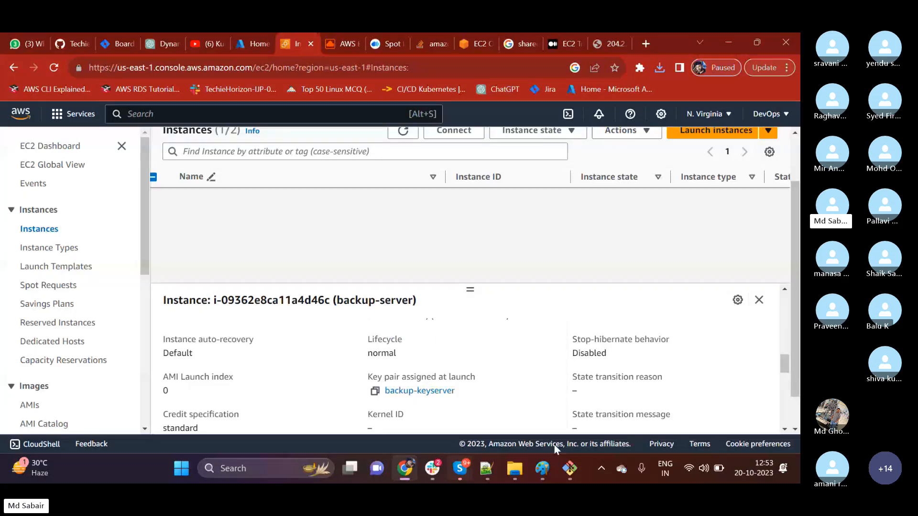
pyautogui.click(558, 461)
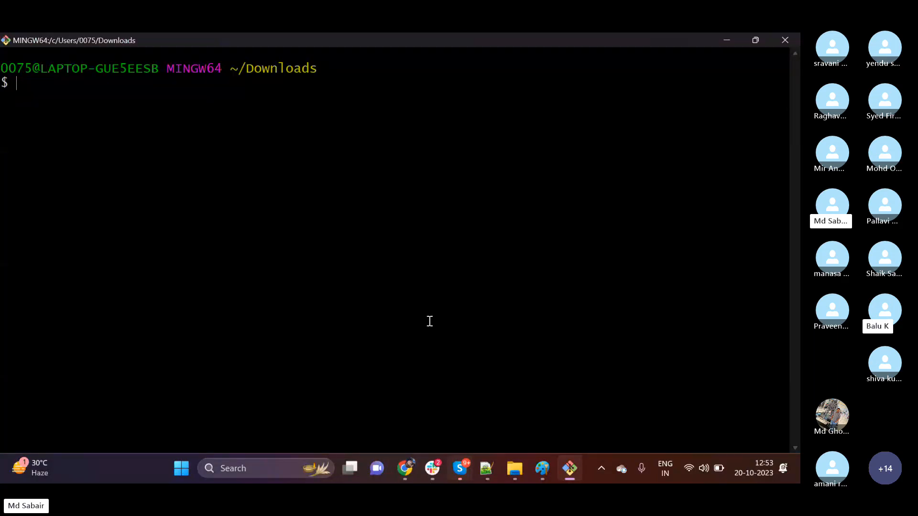
pyautogui.write('ssh -i bac')
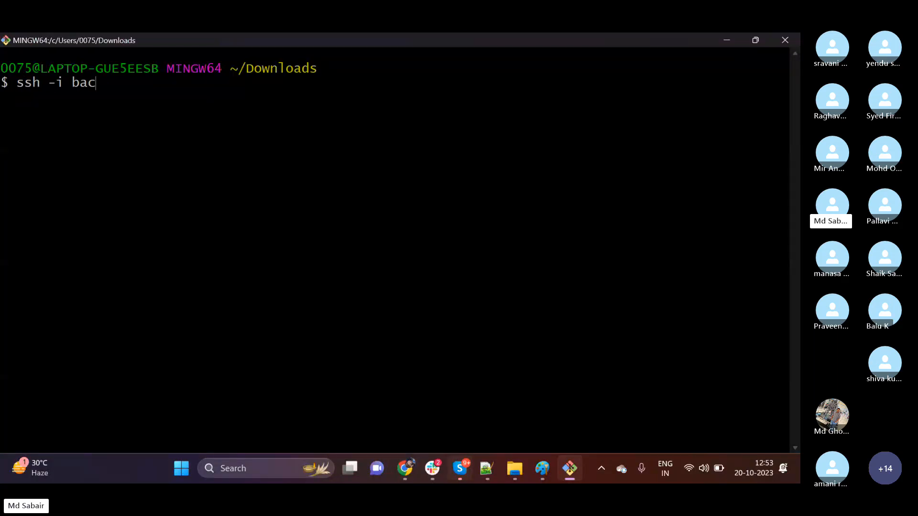
pyautogui.write('kup-ser')
pyautogui.press('Tab')
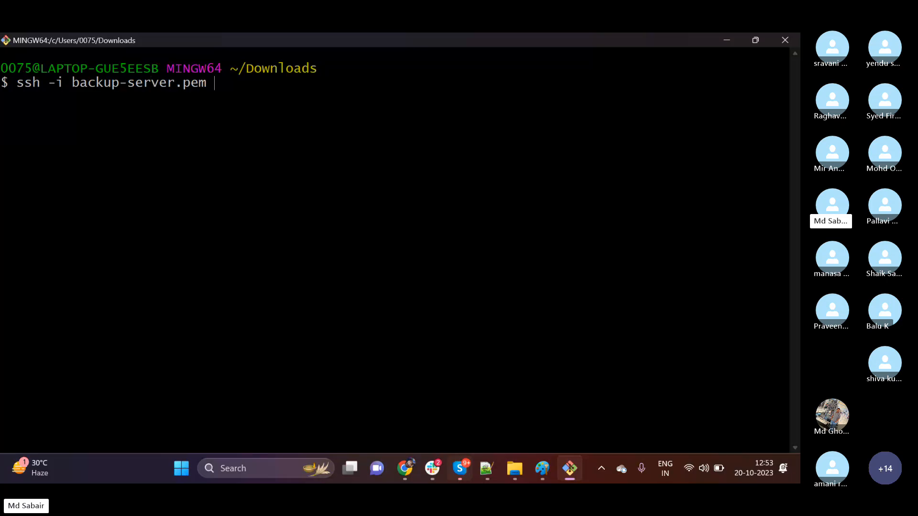
pyautogui.write('ec2-user@')
pyautogui.rightClick(483, 190)
pyautogui.click(515, 231)
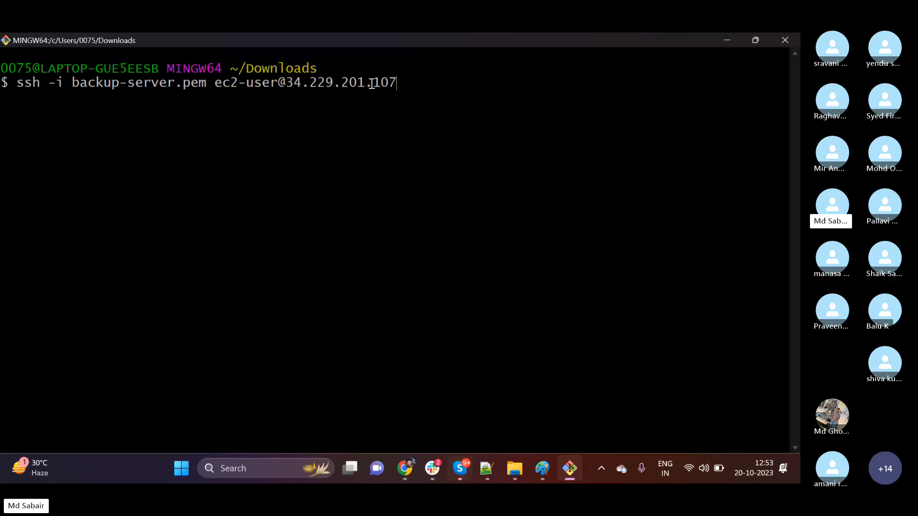
# Go back to the EC2 Instances list in the browser and copy the backup-server instance's public IPv4 address again.
pyautogui.click(722, 40)
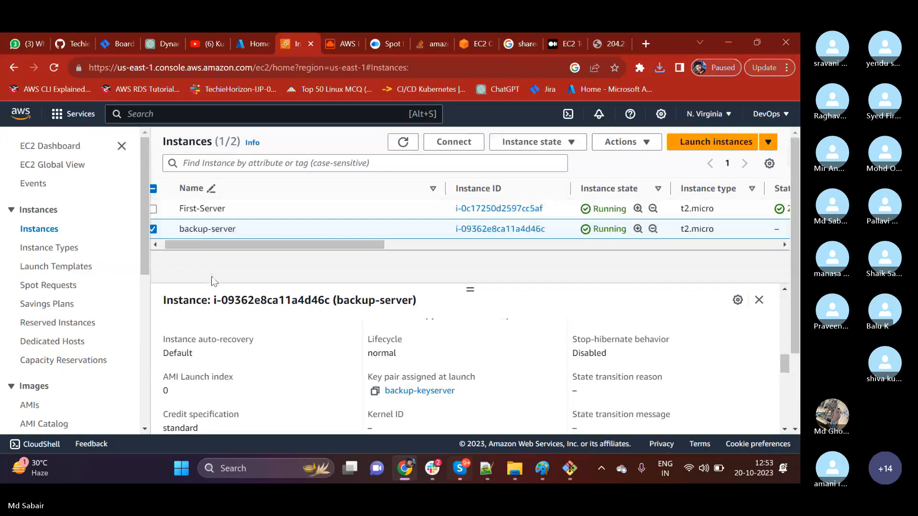
pyautogui.moveTo(194, 244); pyautogui.dragTo(180, 245)
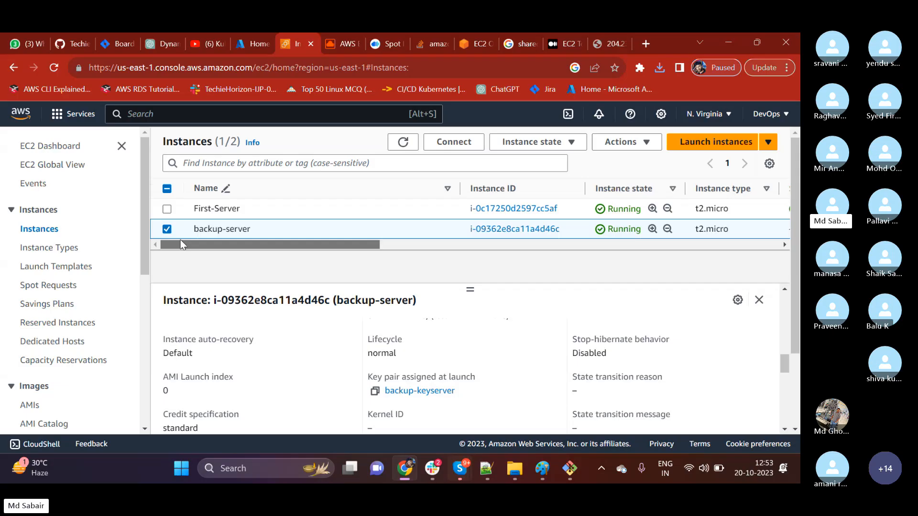
pyautogui.click(121, 146)
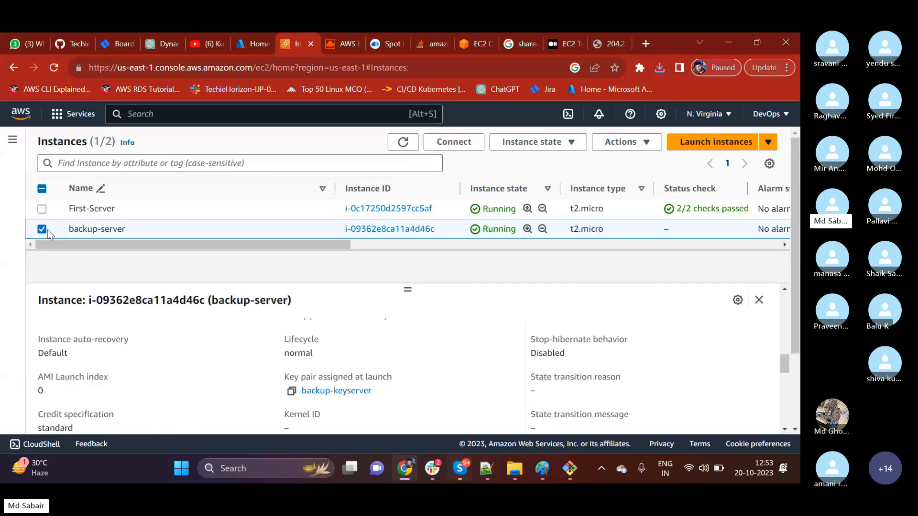
pyautogui.scroll(10, 335, 387)
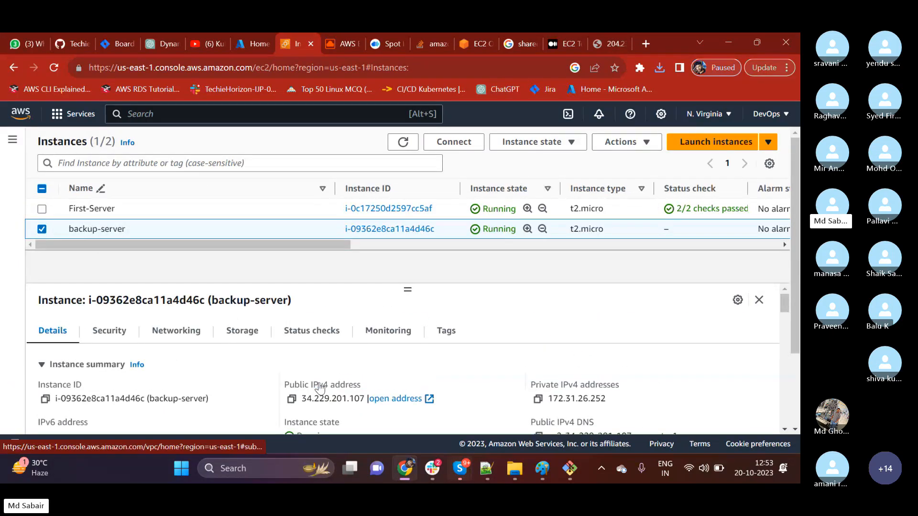
pyautogui.click(291, 399)
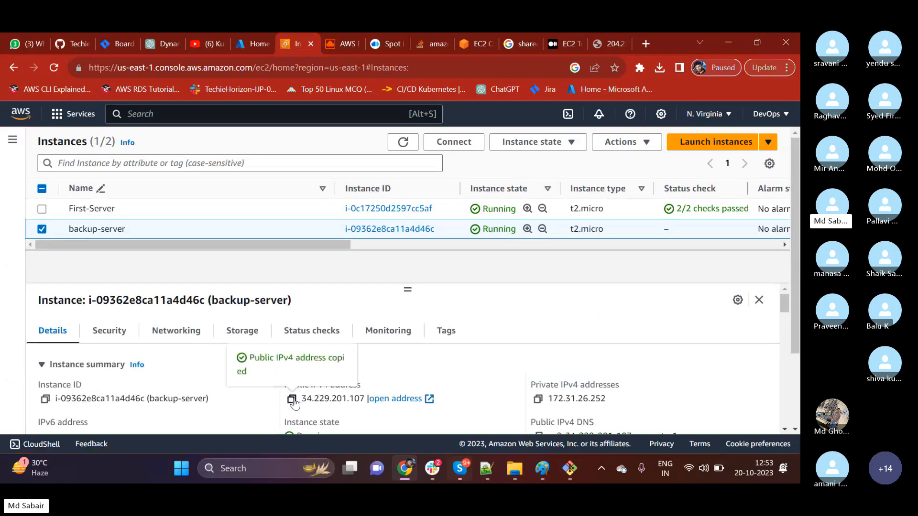
# Switch to Git Bash, run the prepared SSH command, and accept the host key with yes to try logging in.
pyautogui.click(568, 469)
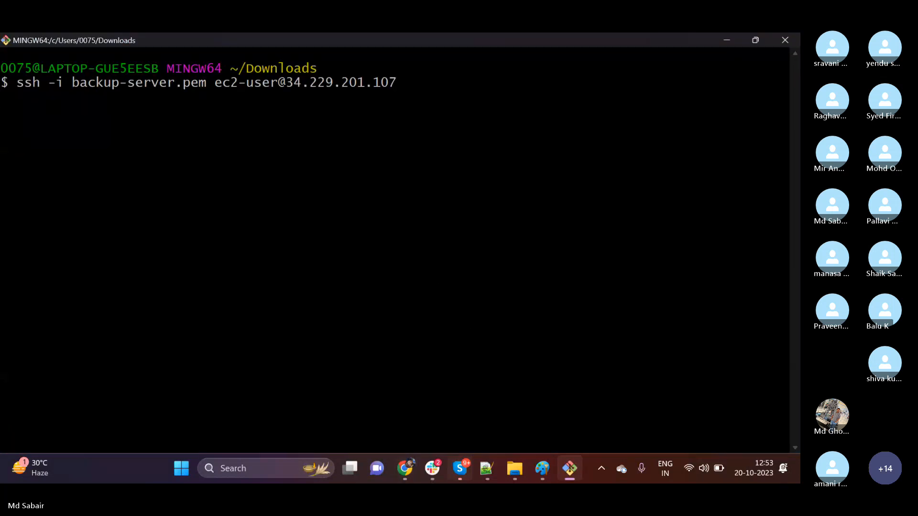
pyautogui.write('yes')
pyautogui.press('Return')
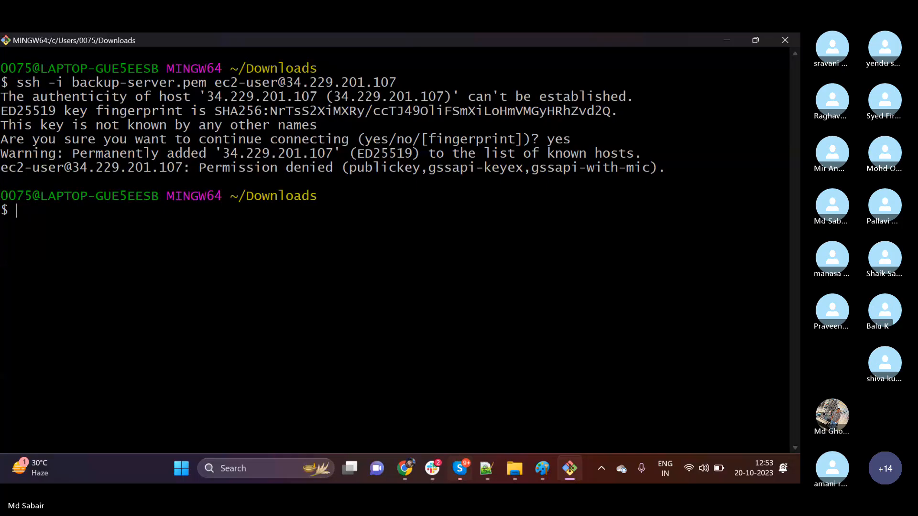
# Return to the EC2 console, refresh the instance list, and examine the status check of backup-server.
pyautogui.click(719, 40)
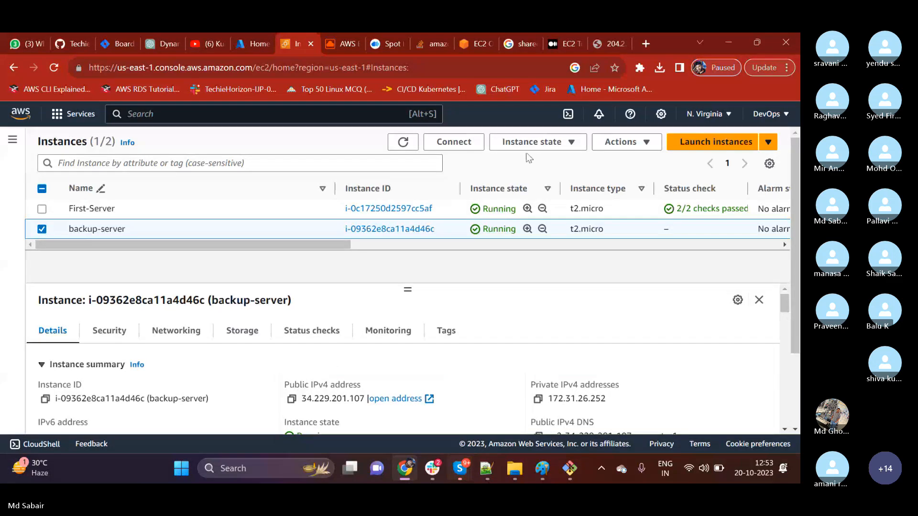
pyautogui.click(404, 142)
pyautogui.moveTo(683, 229); pyautogui.dragTo(708, 229)
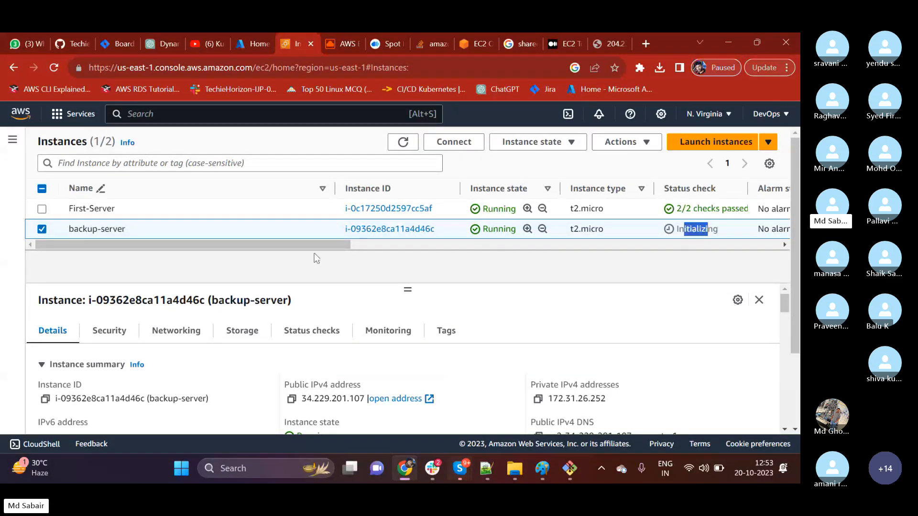
pyautogui.click(13, 139)
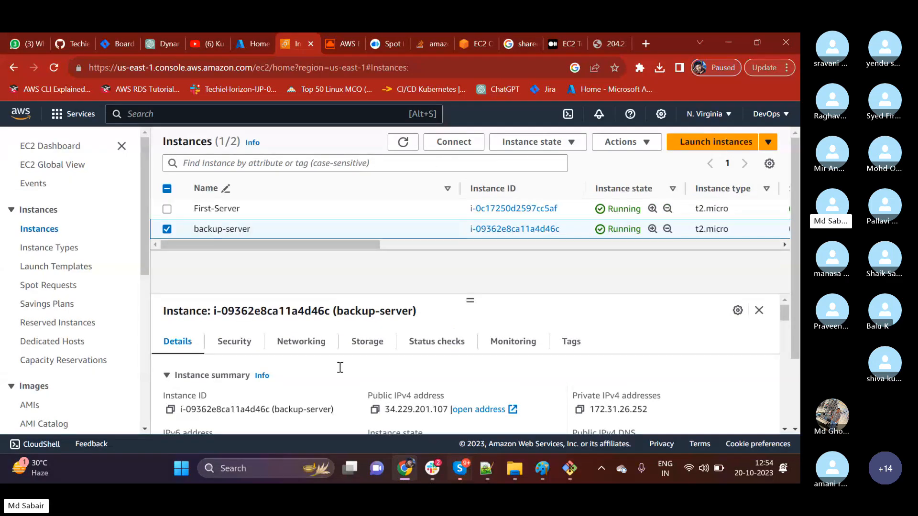
# Retry the same SSH login to backup-server in Git Bash, and return to the EC2 console.
pyautogui.click(571, 469)
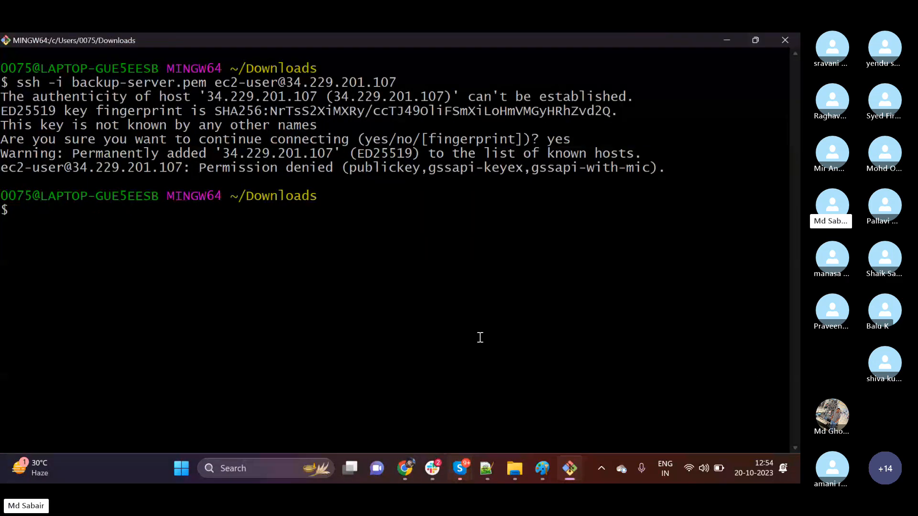
pyautogui.press('Up')
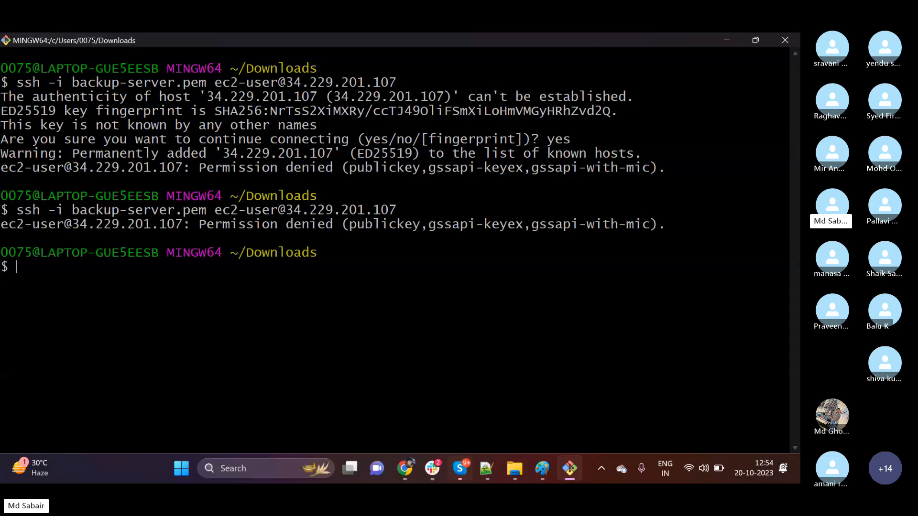
pyautogui.click(727, 41)
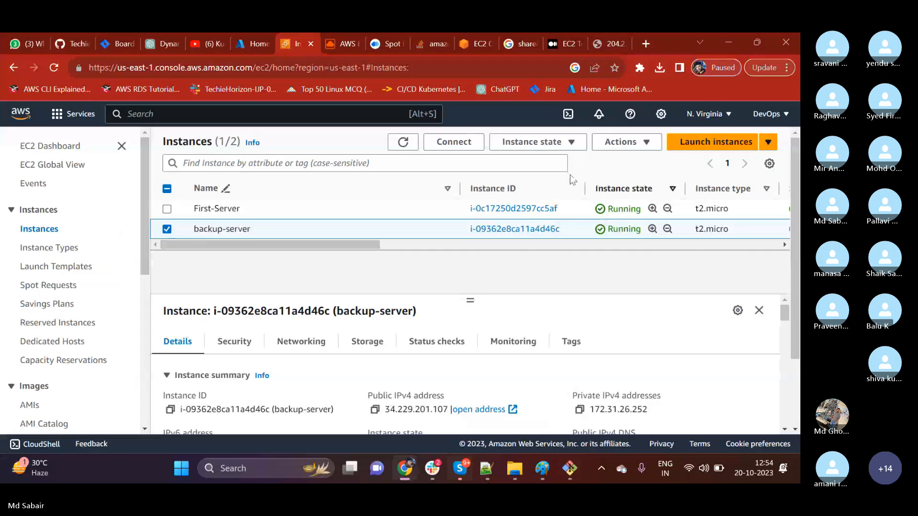
# Recheck the status of backup-server, and open the list of owned AMIs to examine first-server-backup.
pyautogui.moveTo(321, 245); pyautogui.dragTo(372, 246)
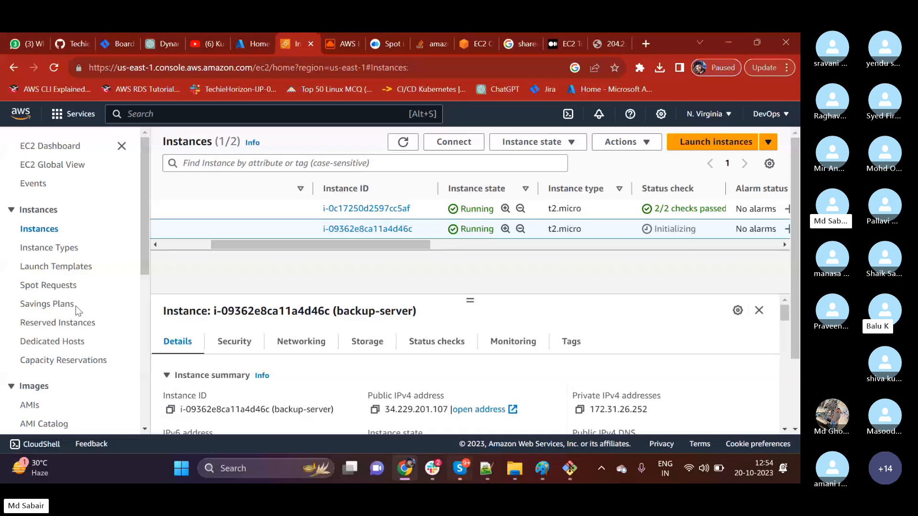
pyautogui.scroll(-3, 67, 314)
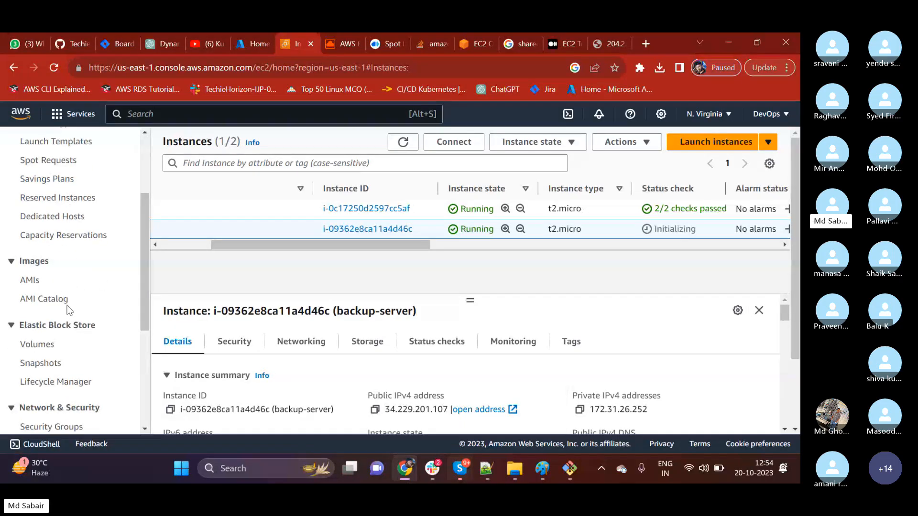
pyautogui.click(35, 281)
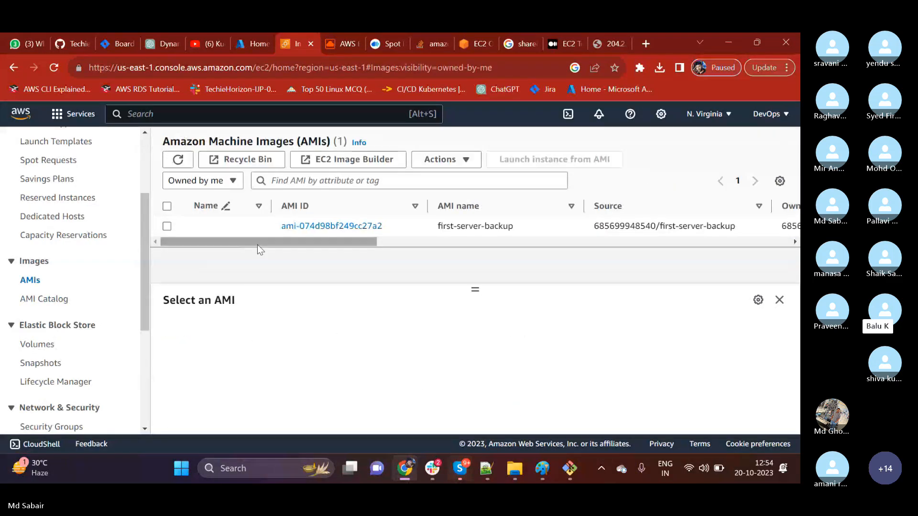
pyautogui.moveTo(258, 245); pyautogui.dragTo(188, 270)
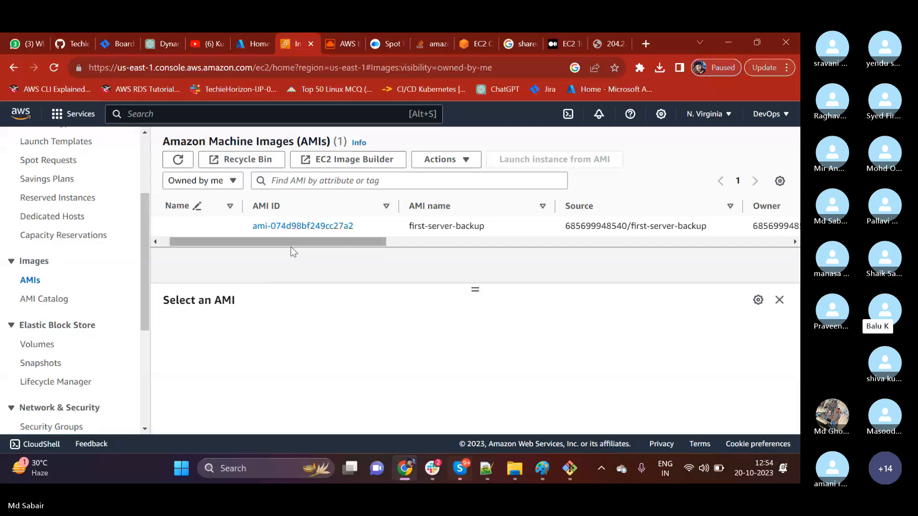
pyautogui.moveTo(291, 247); pyautogui.dragTo(250, 258)
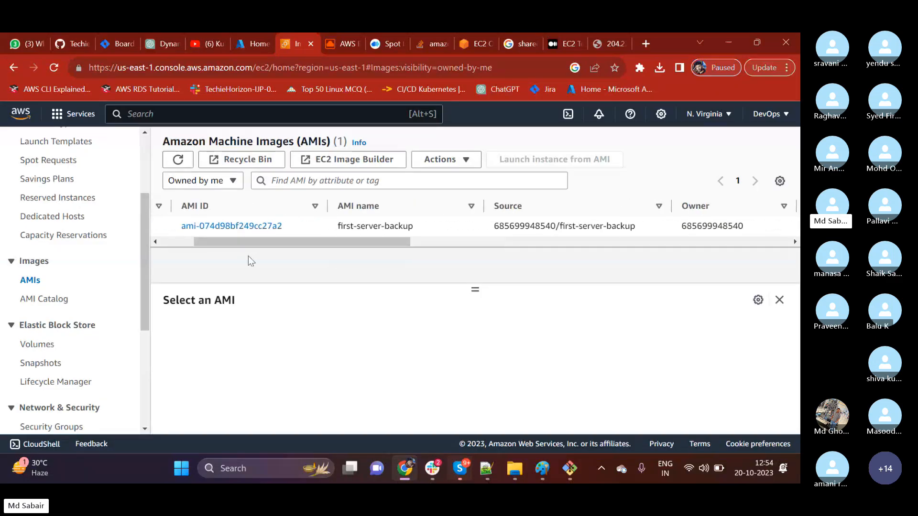
# Open the running instances from the EC2 Dashboard and examine the backup-server instance's status check.
pyautogui.scroll(3, 72, 267)
pyautogui.click(50, 145)
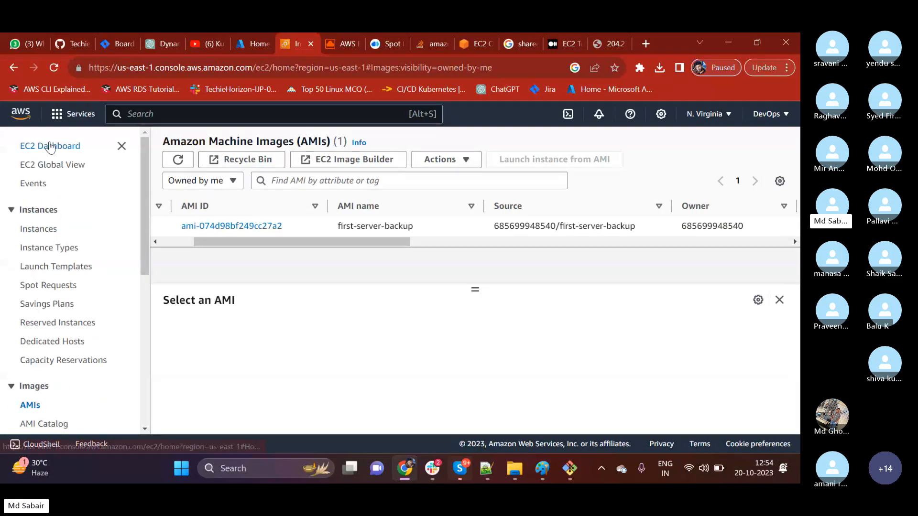
pyautogui.click(322, 217)
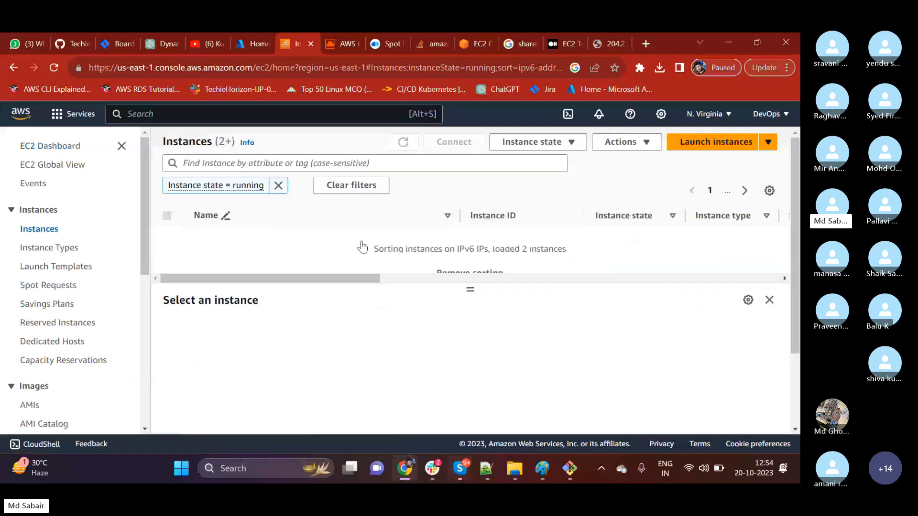
pyautogui.moveTo(339, 271); pyautogui.dragTo(400, 272)
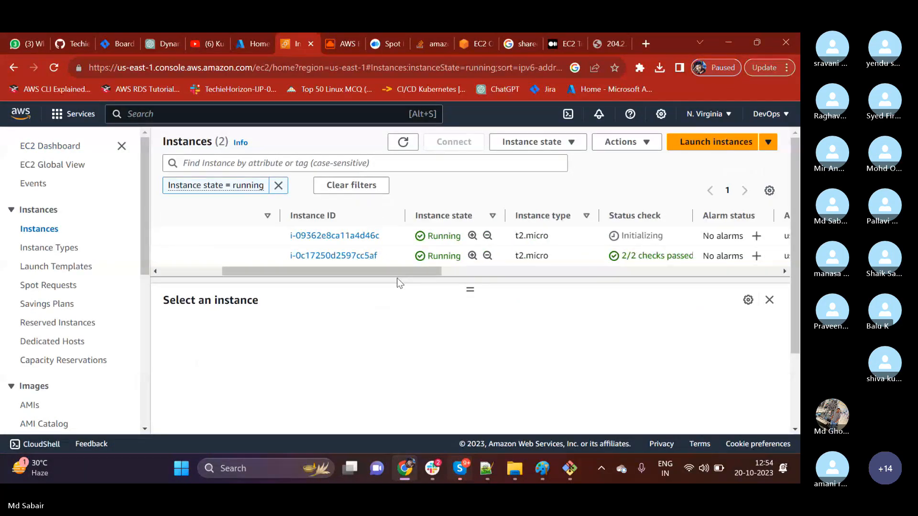
pyautogui.moveTo(662, 236); pyautogui.dragTo(629, 236)
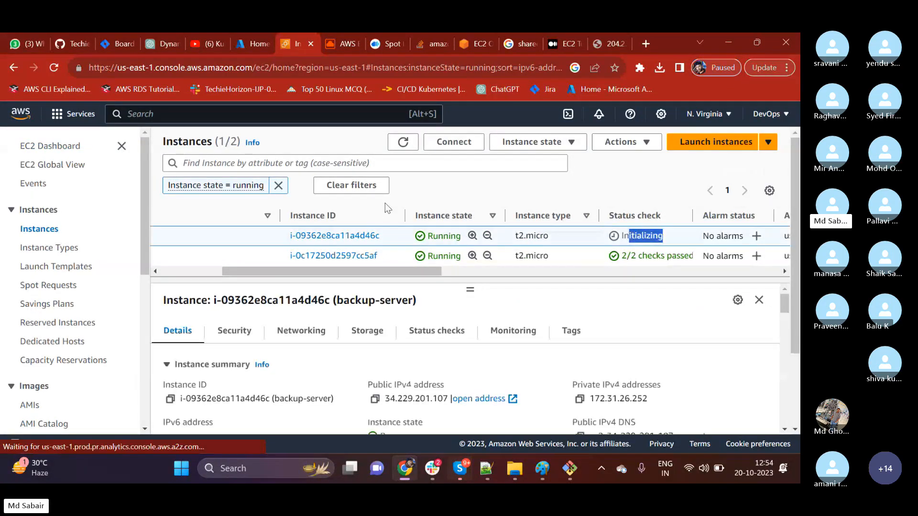
pyautogui.click(375, 278)
pyautogui.moveTo(261, 271); pyautogui.dragTo(112, 269)
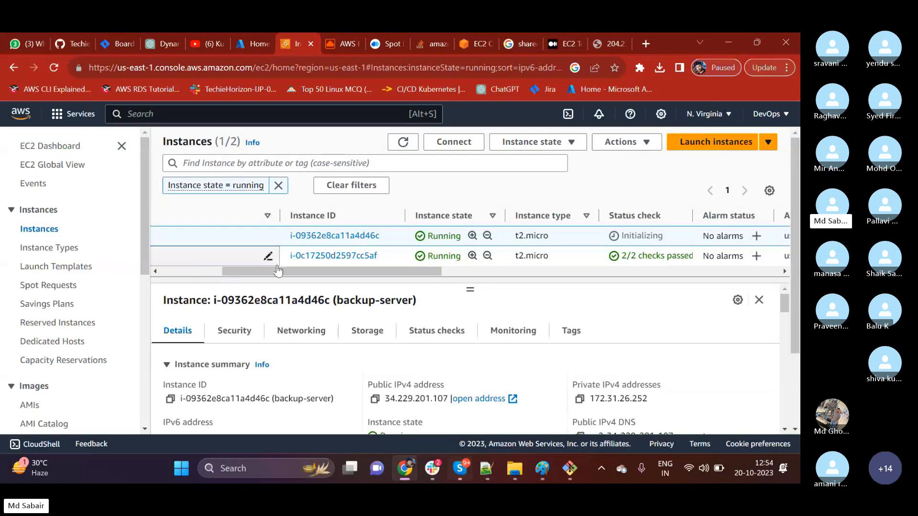
pyautogui.moveTo(279, 270); pyautogui.dragTo(125, 285)
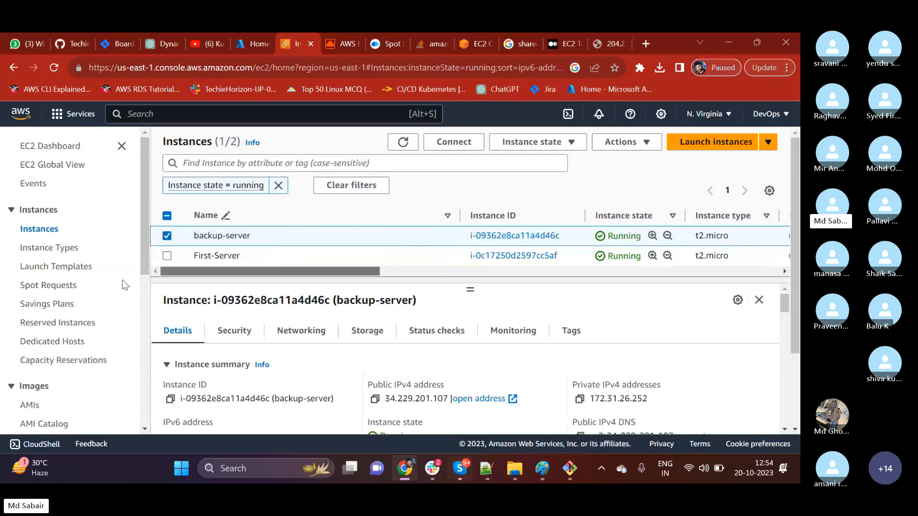
pyautogui.click(570, 468)
pyautogui.press('Up')
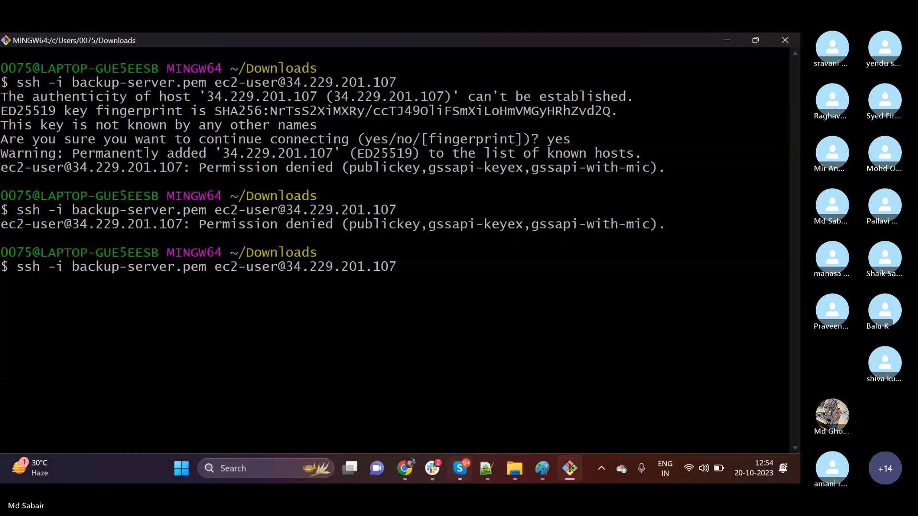
pyautogui.press('Return')
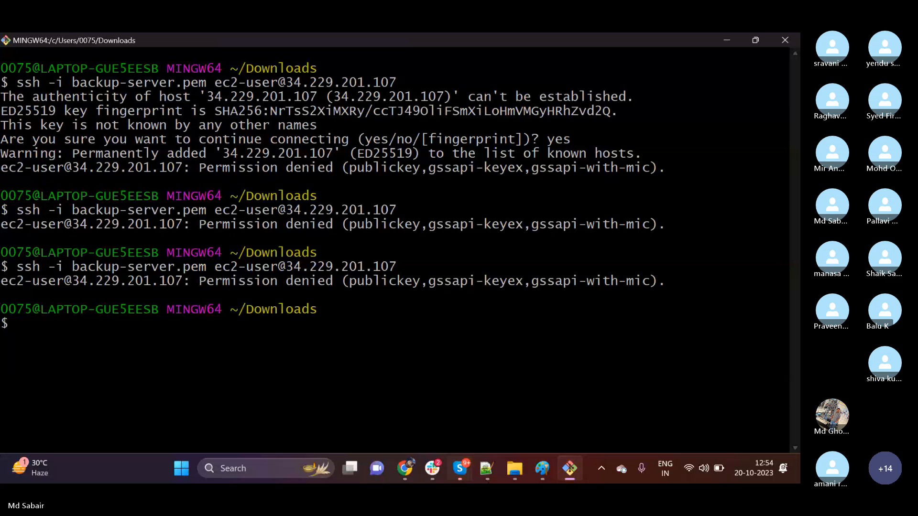
# Return to the EC2 console and open the EC2 Instance Connect settings for backup-server.
pyautogui.click(728, 38)
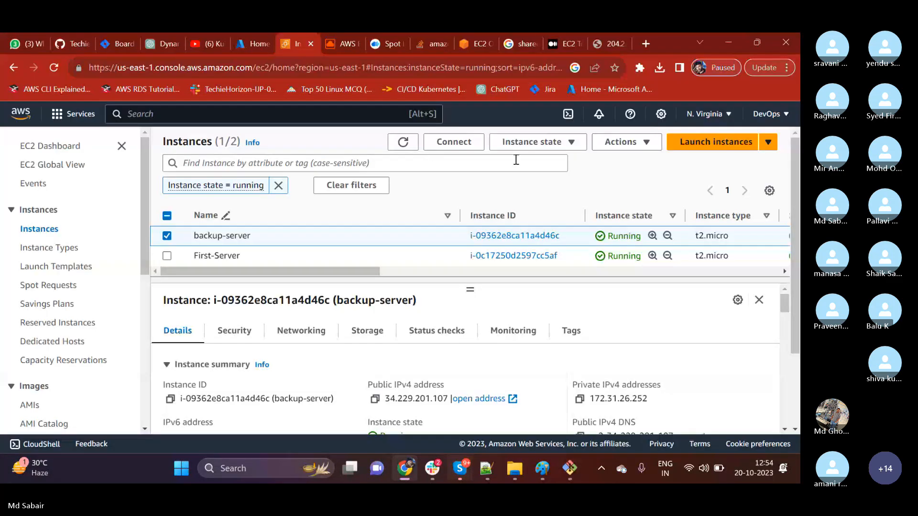
pyautogui.click(452, 142)
pyautogui.scroll(-3, 266, 307)
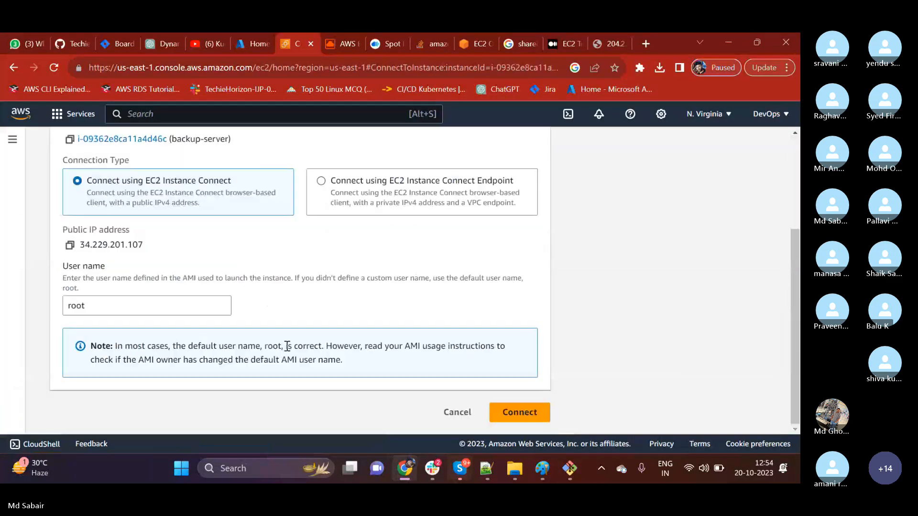
# Connect to backup-server as root through EC2 Instance Connect, and list the home directory in a cleared terminal.
pyautogui.click(514, 412)
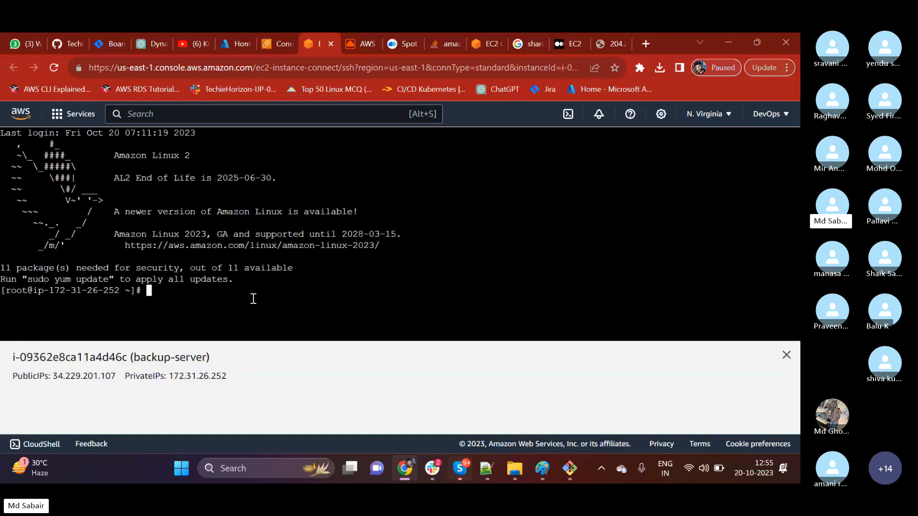
pyautogui.write('clear')
pyautogui.press('Return')
pyautogui.write('ls')
pyautogui.press('Return')
# Display /etc/passwd with cat and highlight the last user account's entry.
pyautogui.write('c')
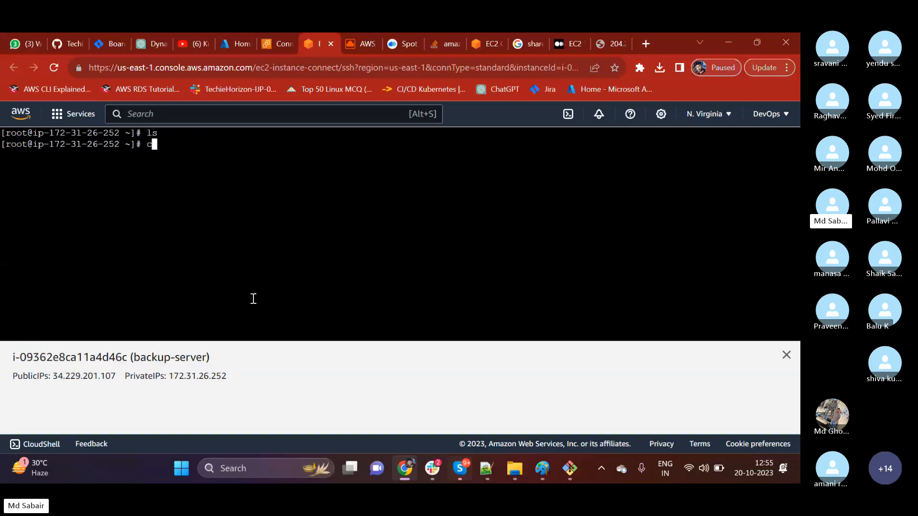
pyautogui.write('at /etc/passwd')
pyautogui.press('Return')
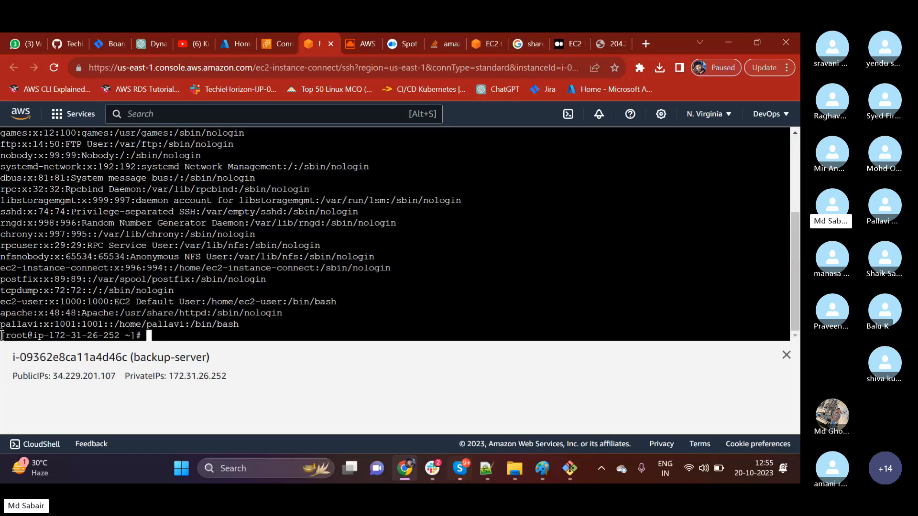
pyautogui.moveTo(12, 328); pyautogui.dragTo(22, 326)
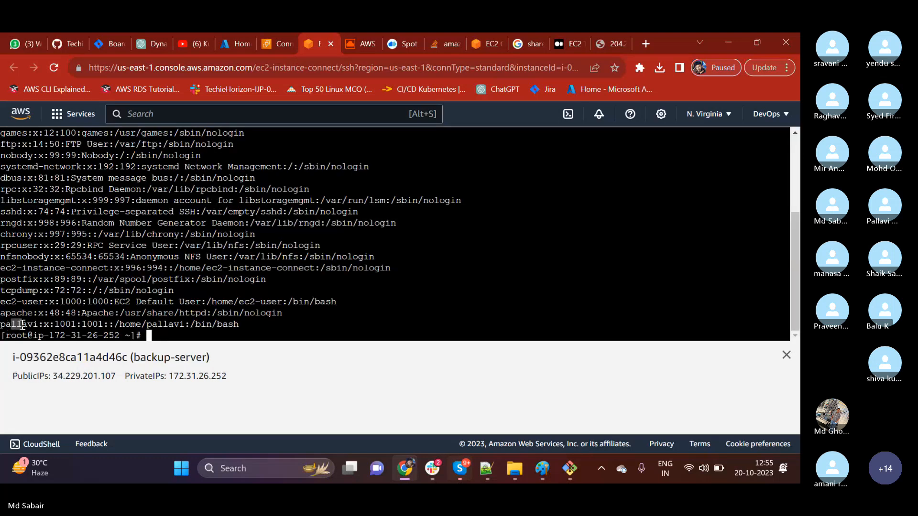
# Check the Apache service with systemctl status httpd and highlight the service name in the output.
pyautogui.write('sys')
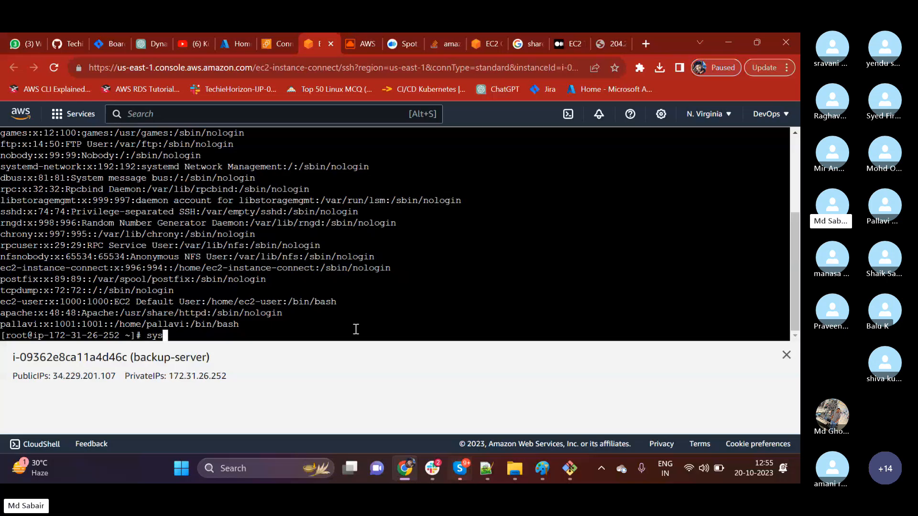
pyautogui.write('temctl status httpd')
pyautogui.press('Return')
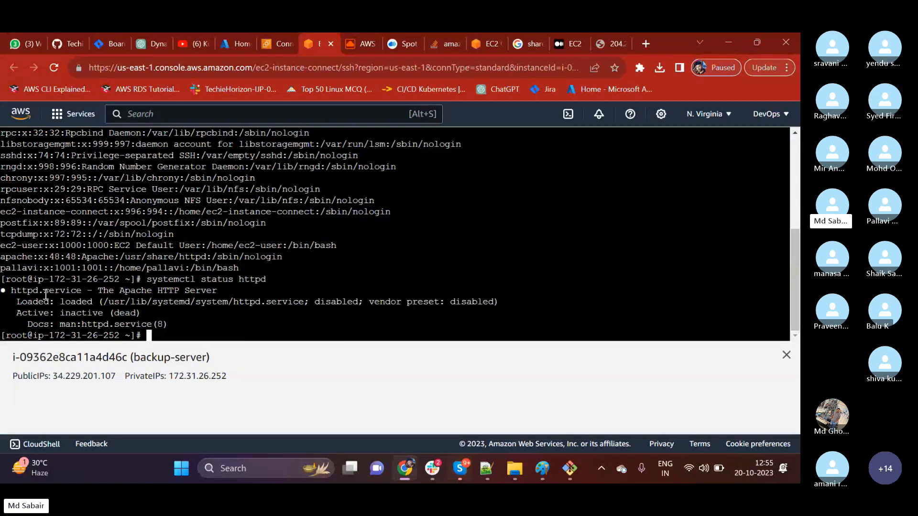
pyautogui.moveTo(33, 292); pyautogui.dragTo(81, 291)
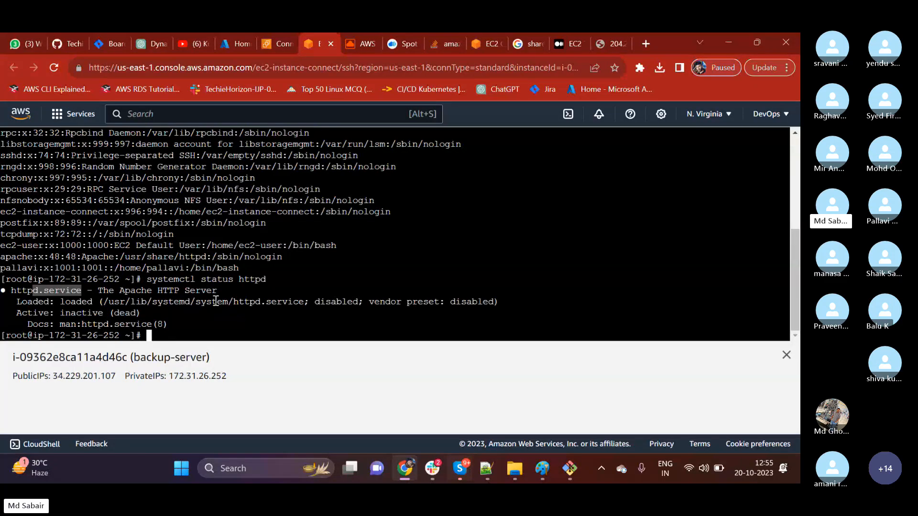
# Run cat on /var/www/html/ and on /var/www/html/index.html, and highlight the page's text.
pyautogui.write('cat /va')
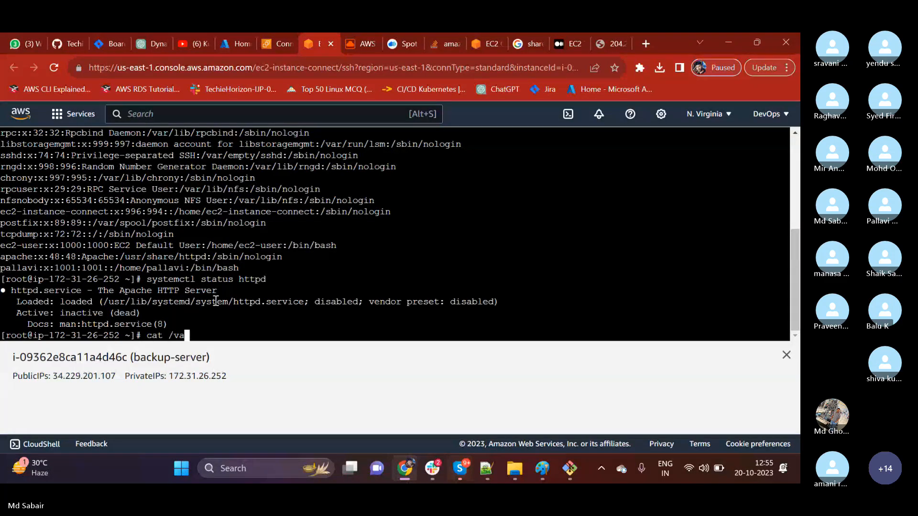
pyautogui.write('r/www/html/')
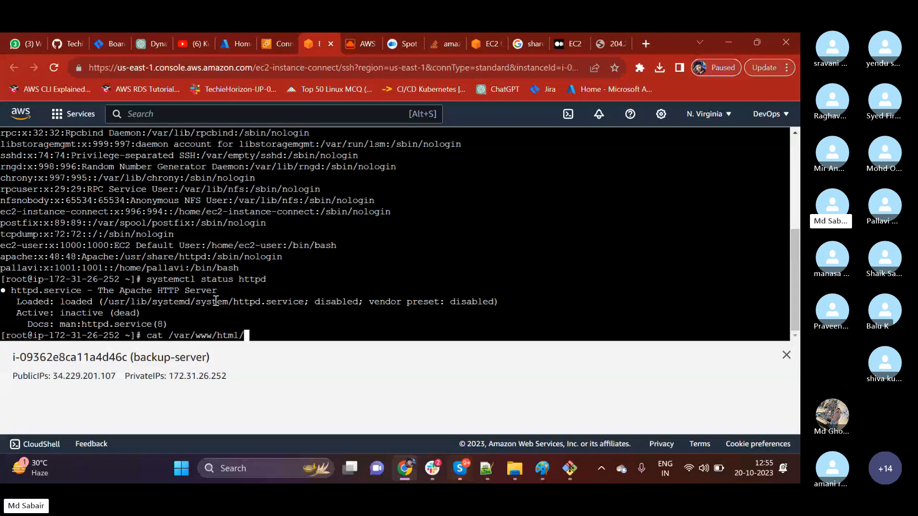
pyautogui.press('Return')
pyautogui.write('ls')
pyautogui.press('BackSpace')
pyautogui.press('BackSpace')
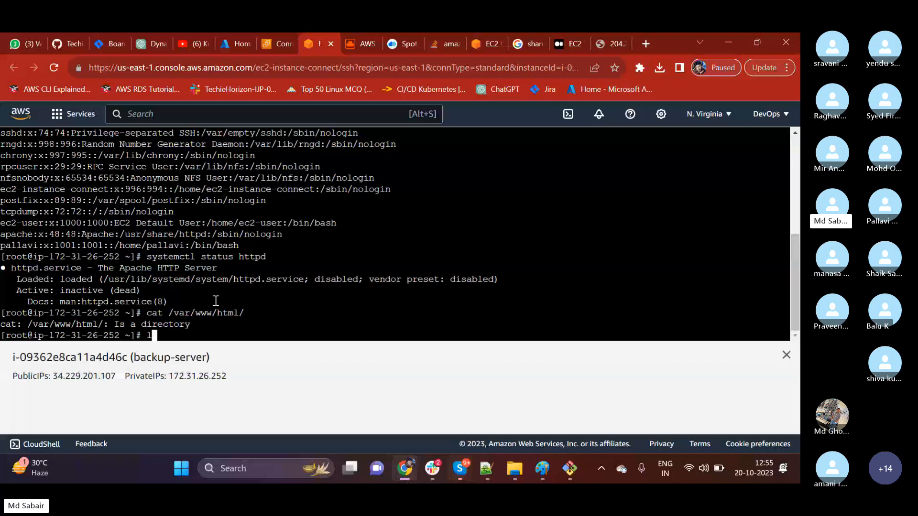
pyautogui.press('Up')
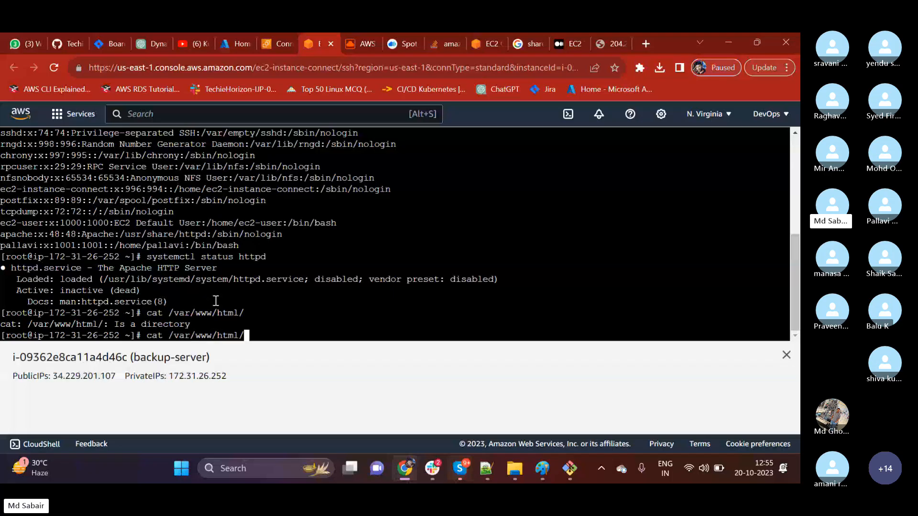
pyautogui.write('index.html')
pyautogui.press('Return')
pyautogui.moveTo(174, 324); pyautogui.dragTo(17, 325)
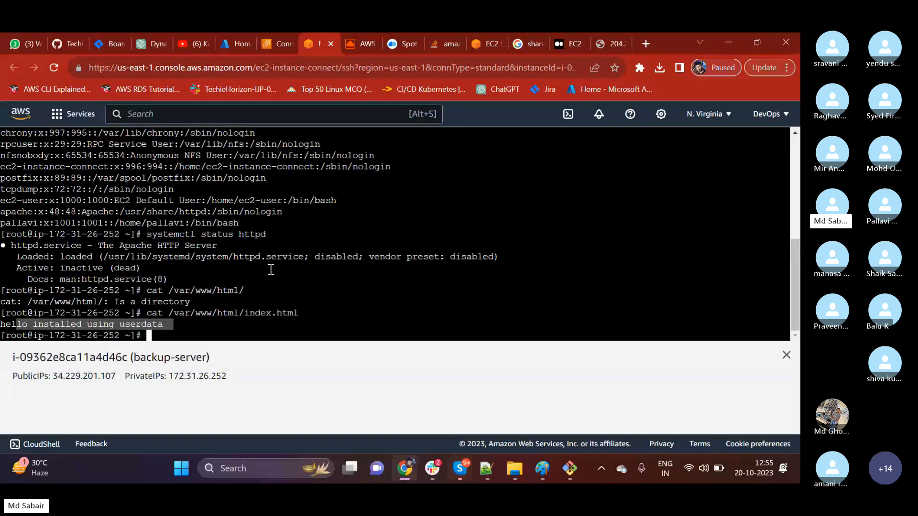
# Close the backup-server terminal session and leave its connection page for the instances list.
pyautogui.click(331, 44)
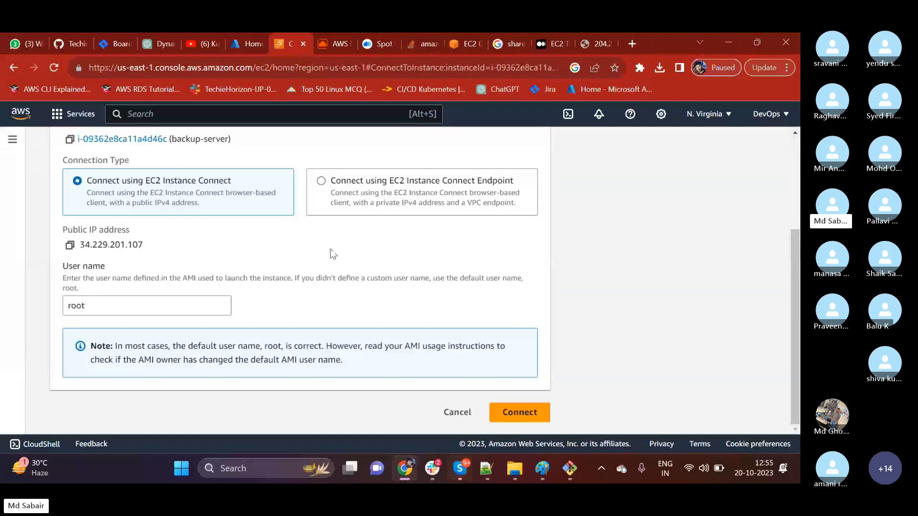
pyautogui.click(458, 412)
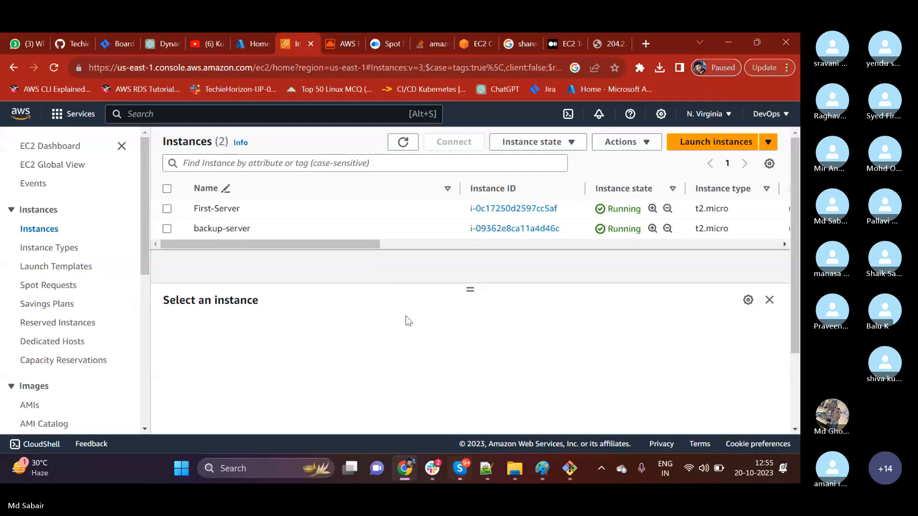
pyautogui.moveTo(347, 245)
pyautogui.mouseDown()
pyautogui.moveTo(407, 249)
pyautogui.moveTo(352, 249)
pyautogui.mouseUp()
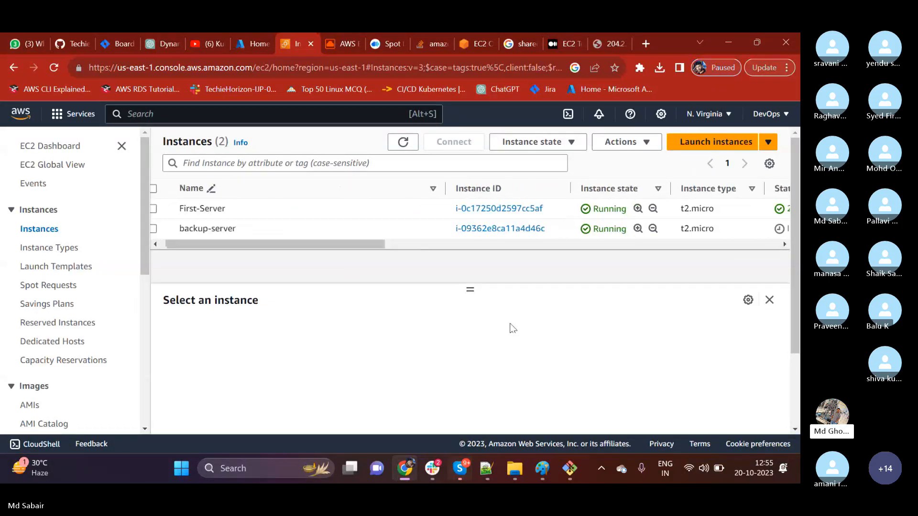
# Switch to the Skype call, read the latest messages in its chat, and close the chat.
pyautogui.click(569, 472)
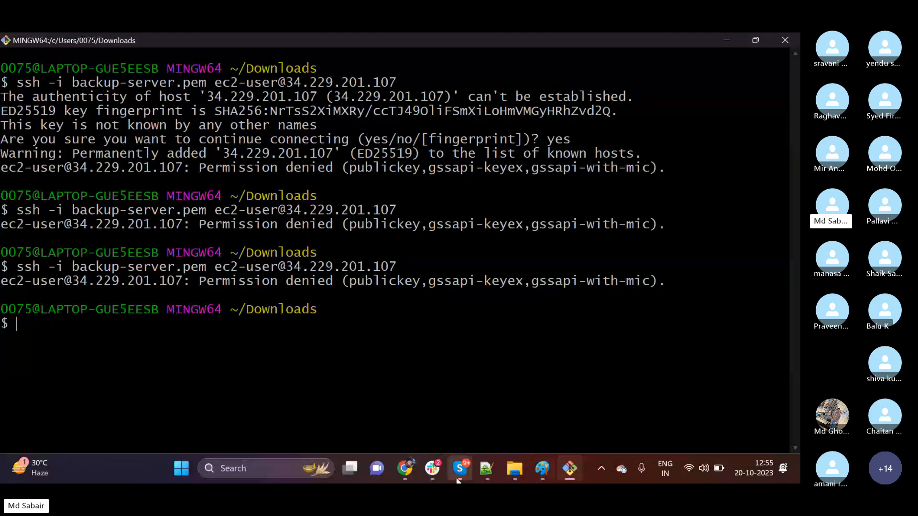
pyautogui.moveTo(458, 471)
pyautogui.click(424, 409)
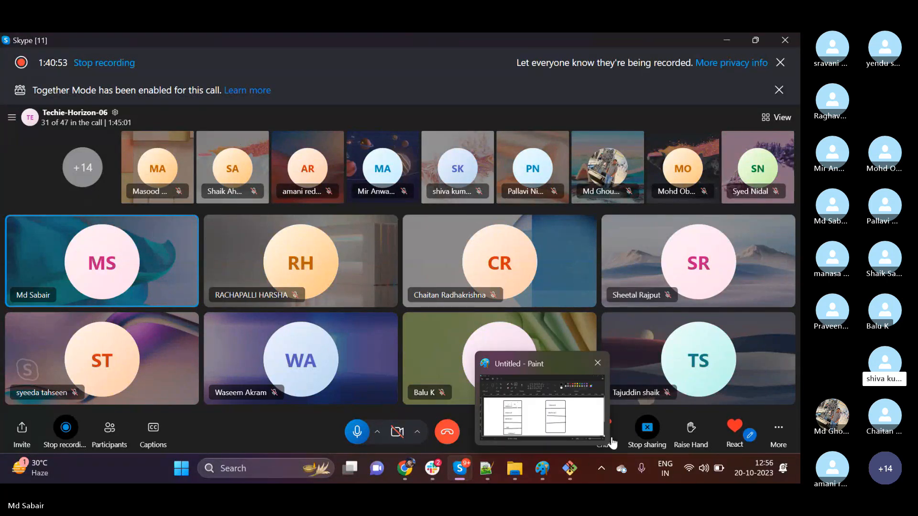
pyautogui.click(604, 429)
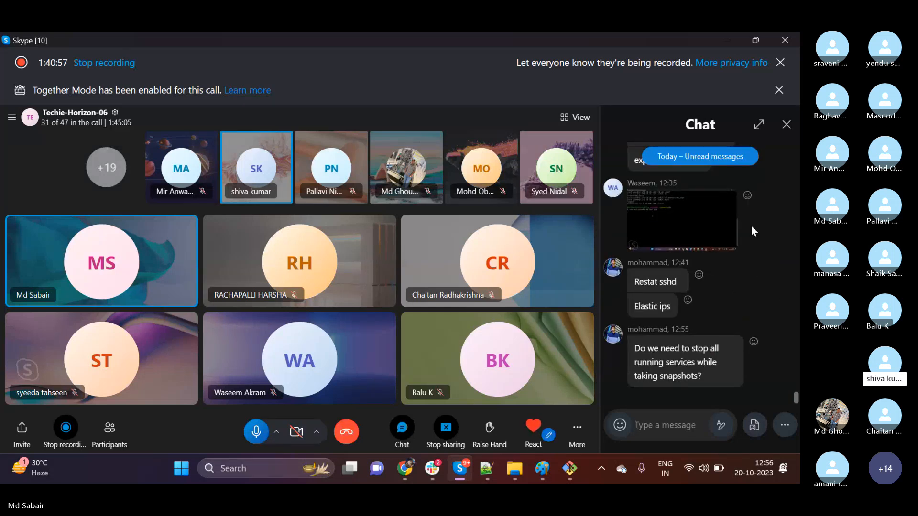
pyautogui.click(784, 126)
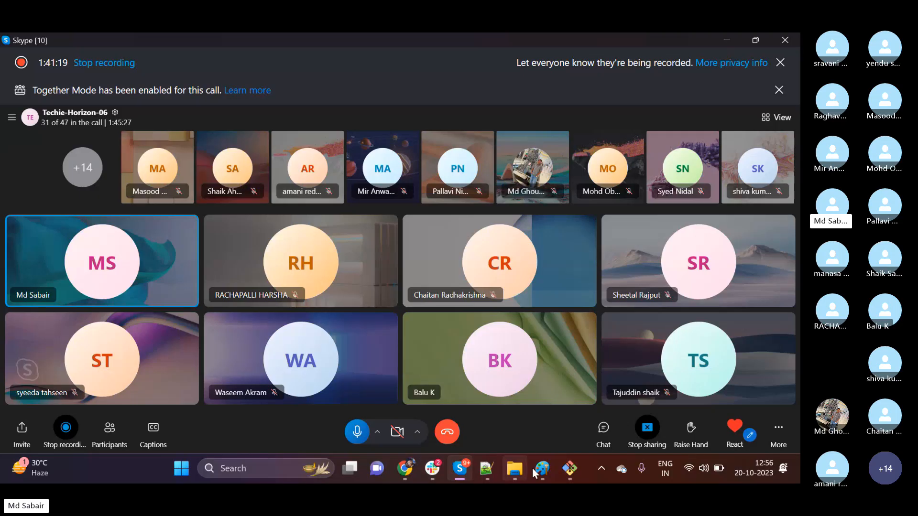
pyautogui.click(563, 470)
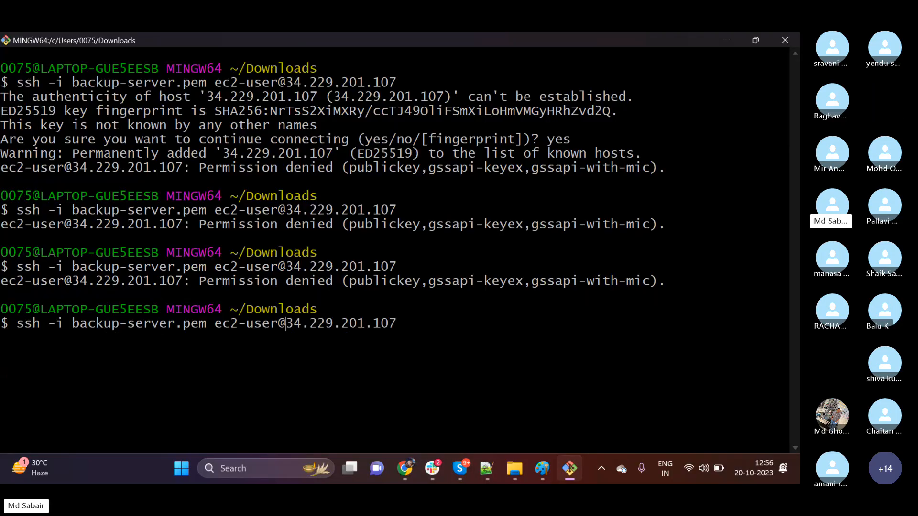
pyautogui.press('BackSpace')
pyautogui.press('BackSpace')
pyautogui.press('BackSpace')
pyautogui.press('BackSpace')
pyautogui.press('BackSpace')
pyautogui.press('BackSpace')
pyautogui.press('BackSpace')
pyautogui.write('root')
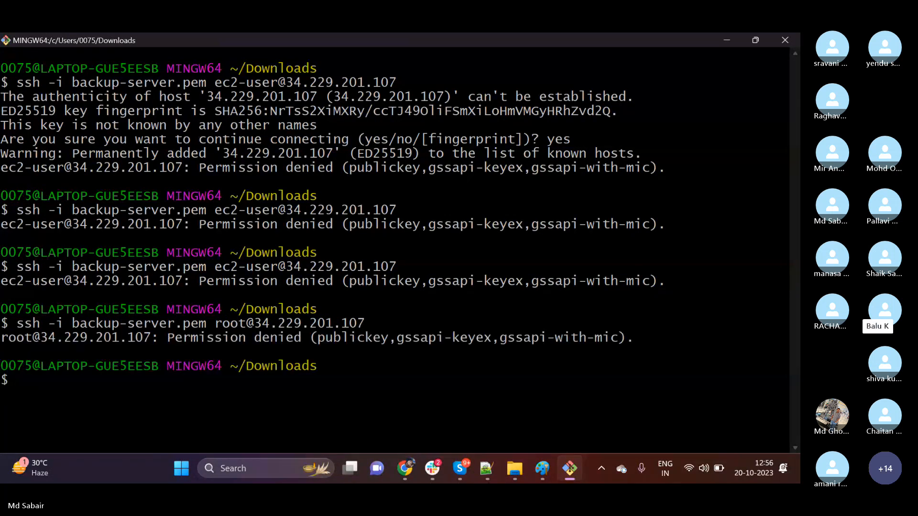
pyautogui.click(726, 38)
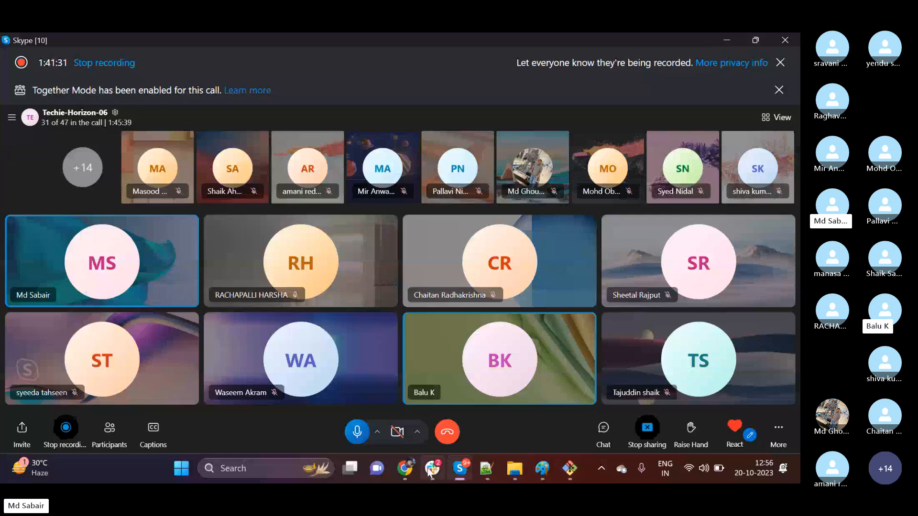
pyautogui.click(411, 468)
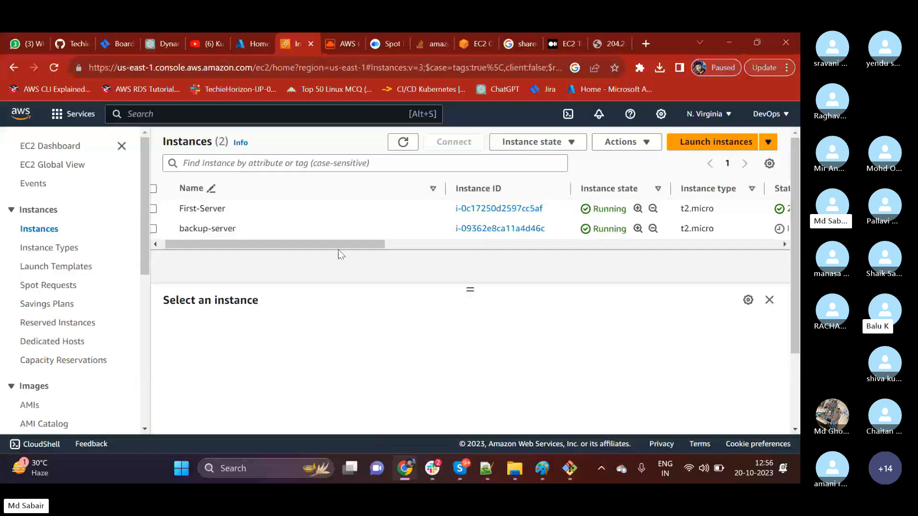
pyautogui.click(168, 228)
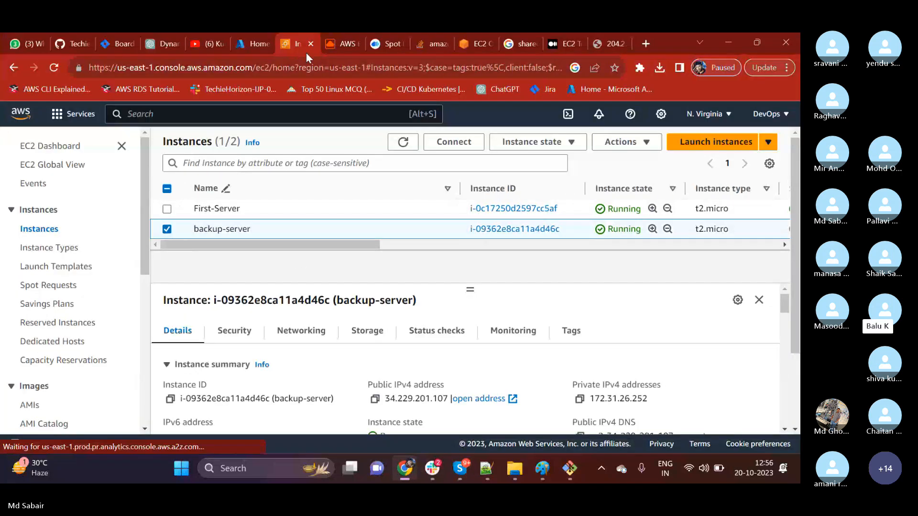
pyautogui.click(458, 150)
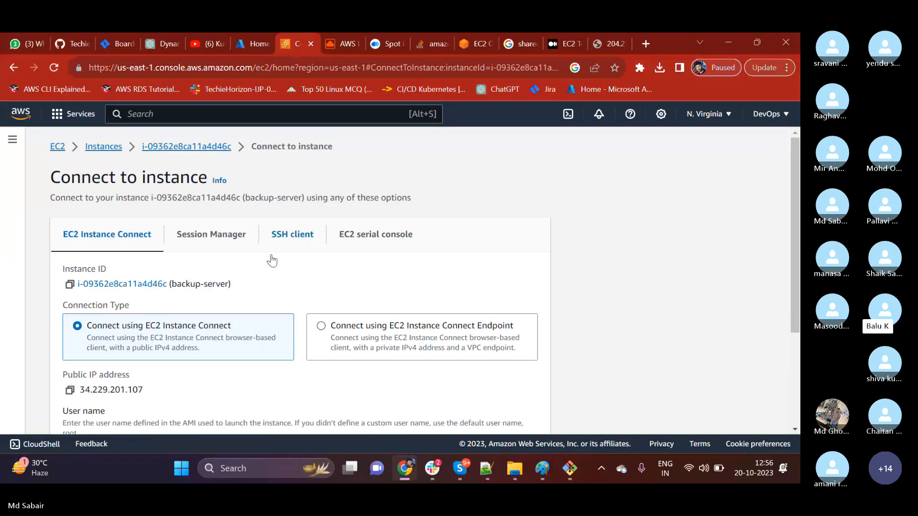
pyautogui.scroll(-3, 265, 271)
pyautogui.click(77, 328)
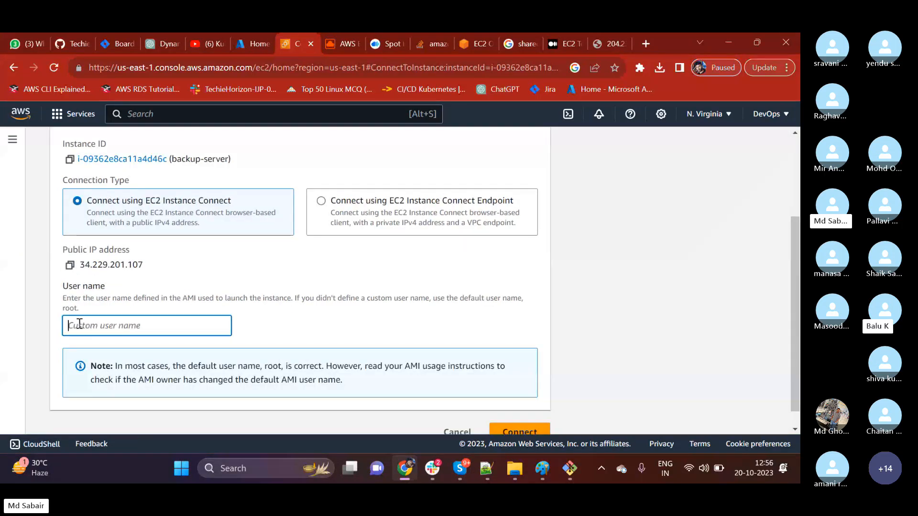
pyautogui.click(151, 301)
pyautogui.click(129, 324)
pyautogui.write('ec2-user')
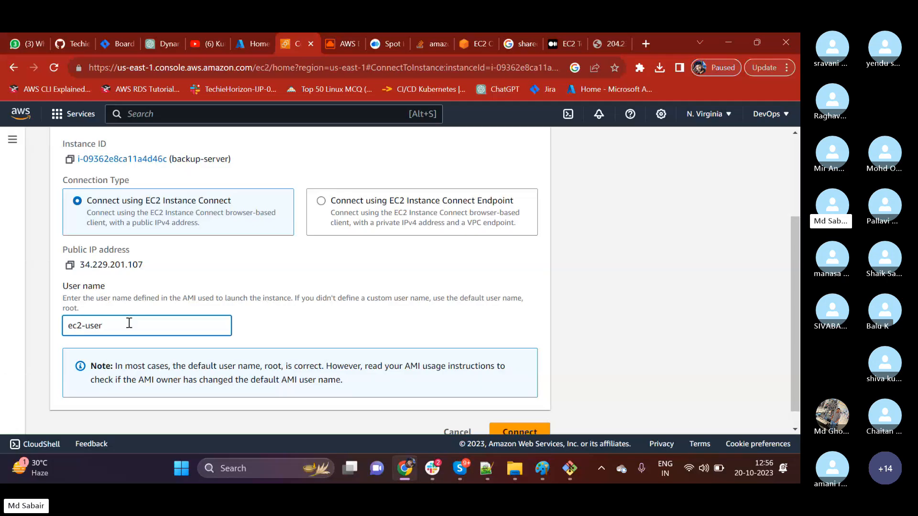
pyautogui.click(335, 331)
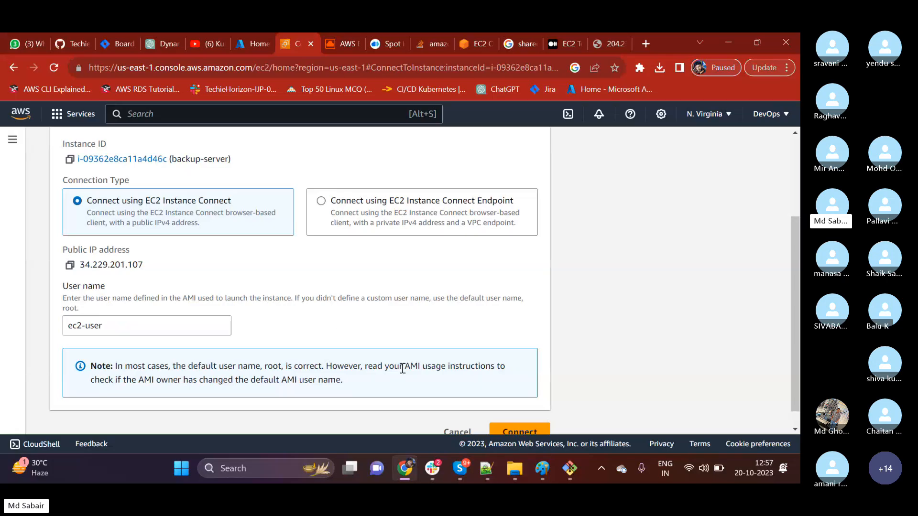
pyautogui.scroll(-1, 430, 383)
pyautogui.click(452, 409)
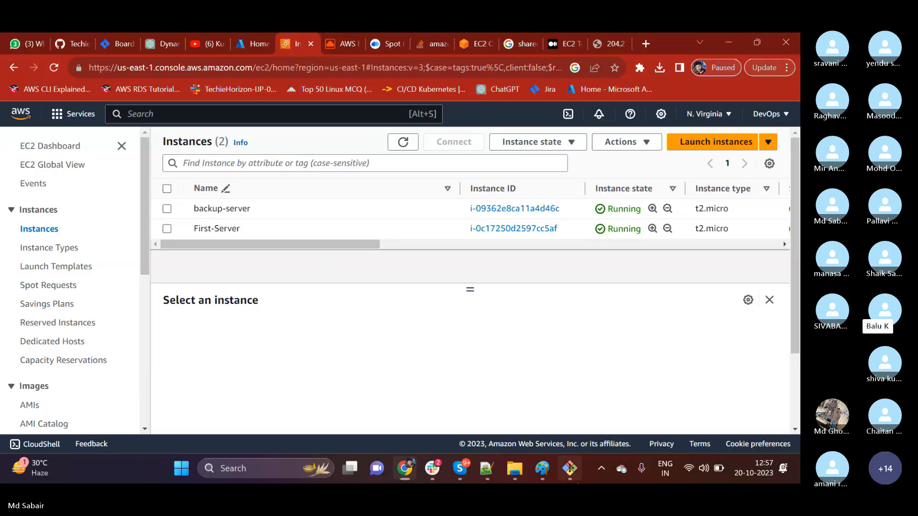
# Switch to Git Bash and clear the terminal.
pyautogui.click(569, 469)
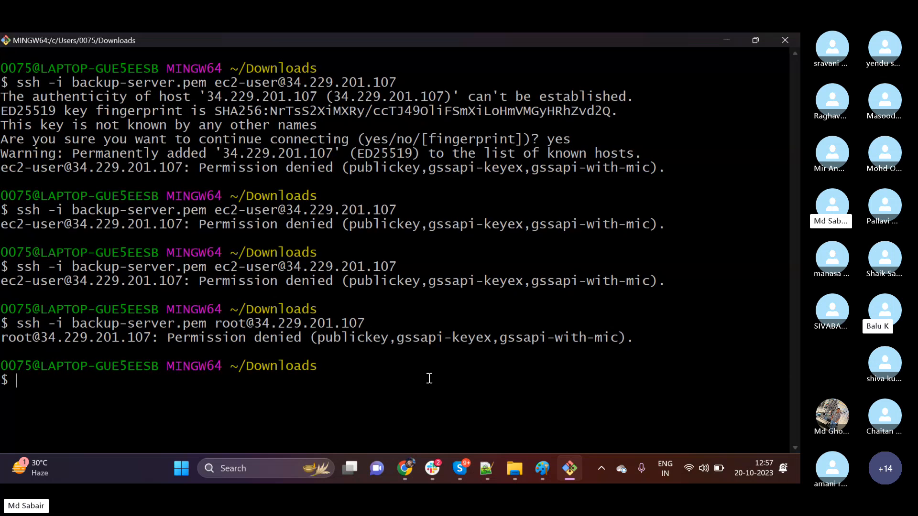
pyautogui.write('clear')
pyautogui.press('Return')
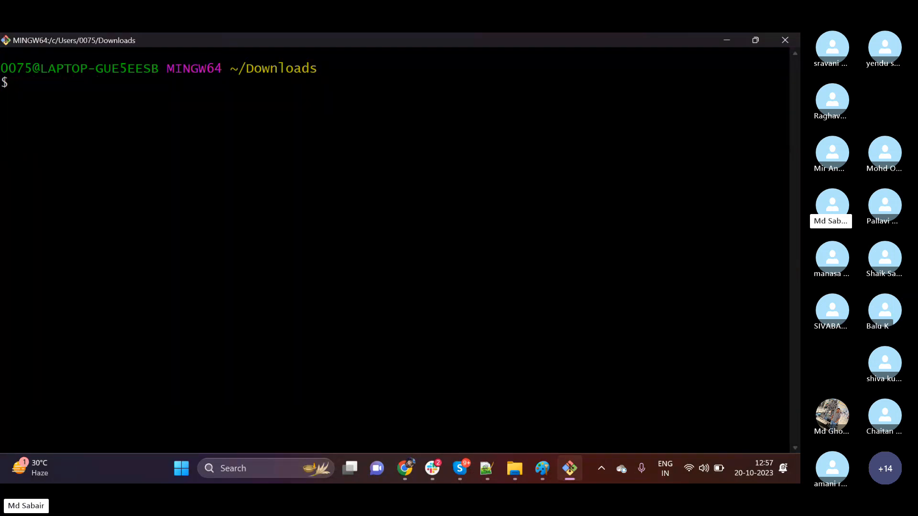
# Rerun the earlier ssh command for the created user at 3.88.108.229 and enter that account's password.
pyautogui.press('Up')
pyautogui.press('Up')
pyautogui.press('Up')
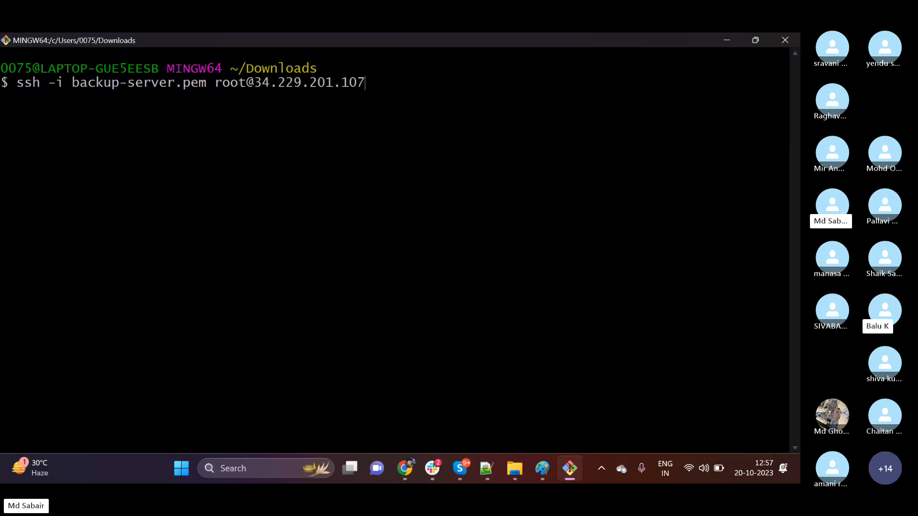
pyautogui.press('Up')
pyautogui.press('Up')
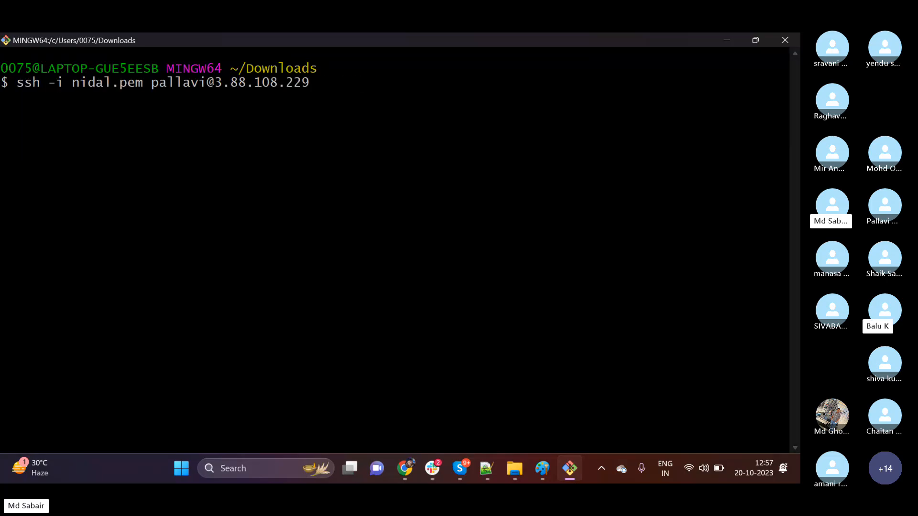
pyautogui.press('Return')
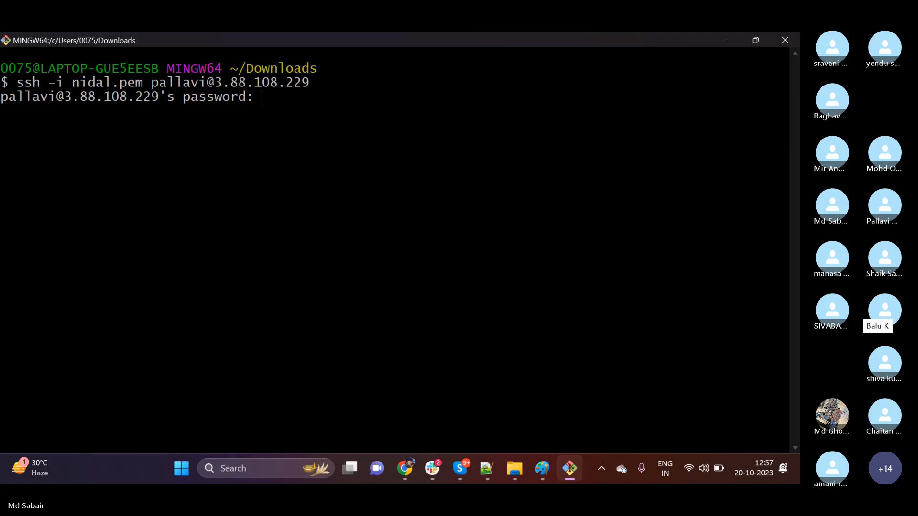
pyautogui.press('Return')
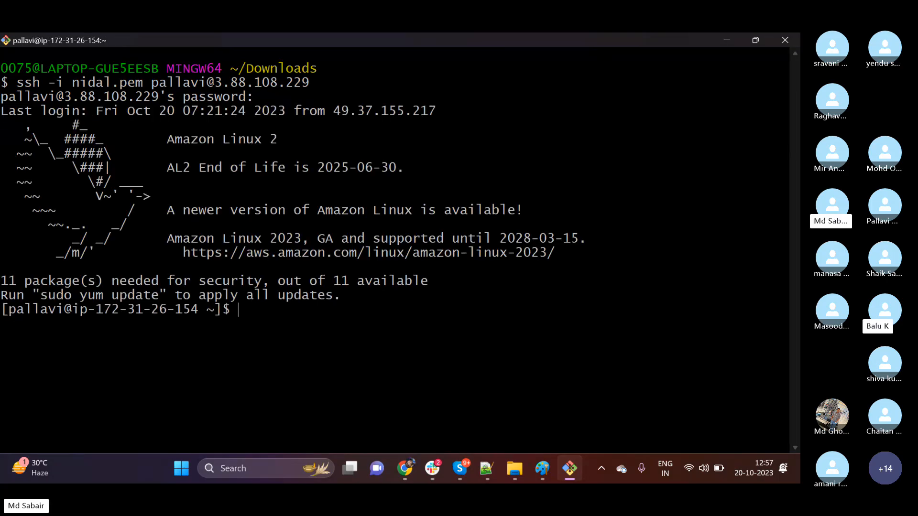
# Clear the terminal and try to switch to root with sudo su -, entering the logged-in account's password.
pyautogui.write('clear')
pyautogui.press('Return')
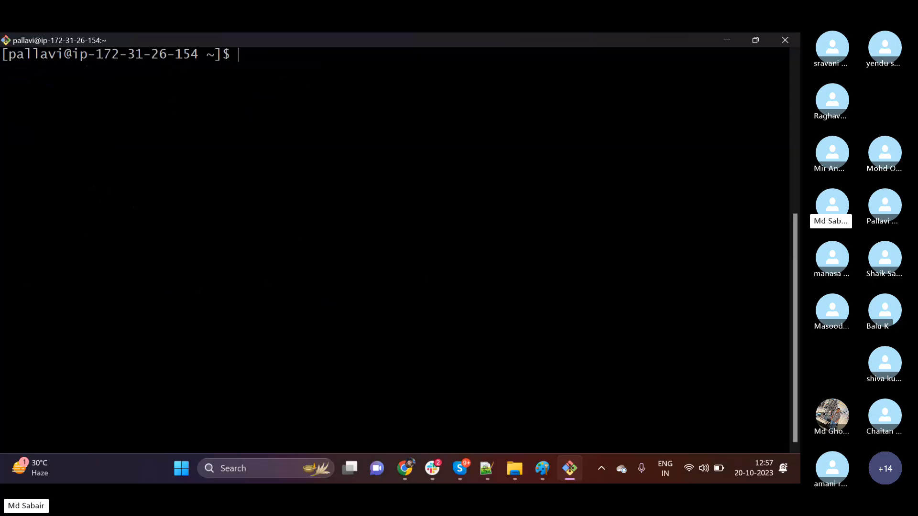
pyautogui.write('sudo su -')
pyautogui.press('Return')
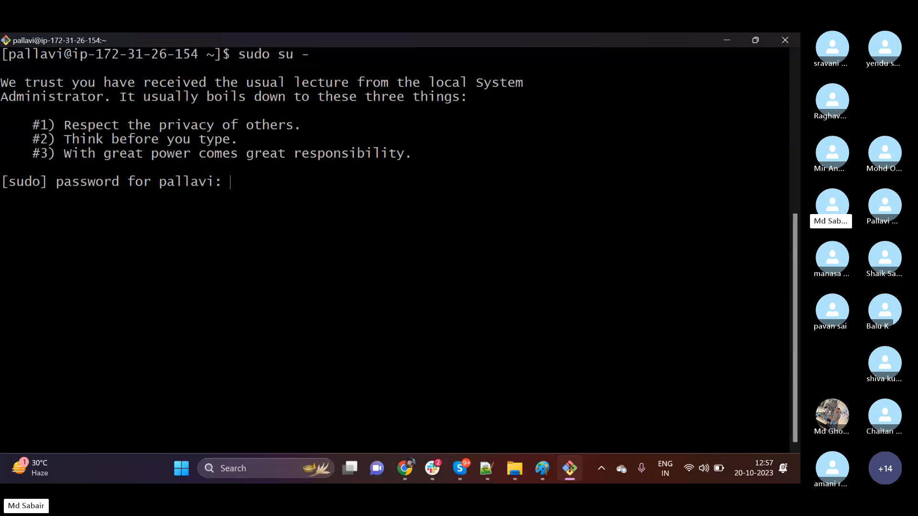
pyautogui.press('Return')
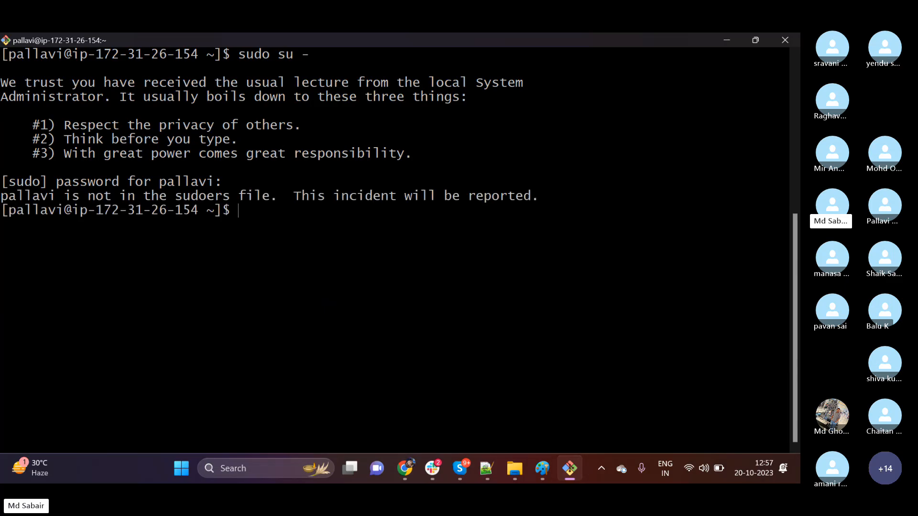
# Examine the sudoers message together with the sudo su - command in the terminal output.
pyautogui.moveTo(80, 196); pyautogui.dragTo(229, 197)
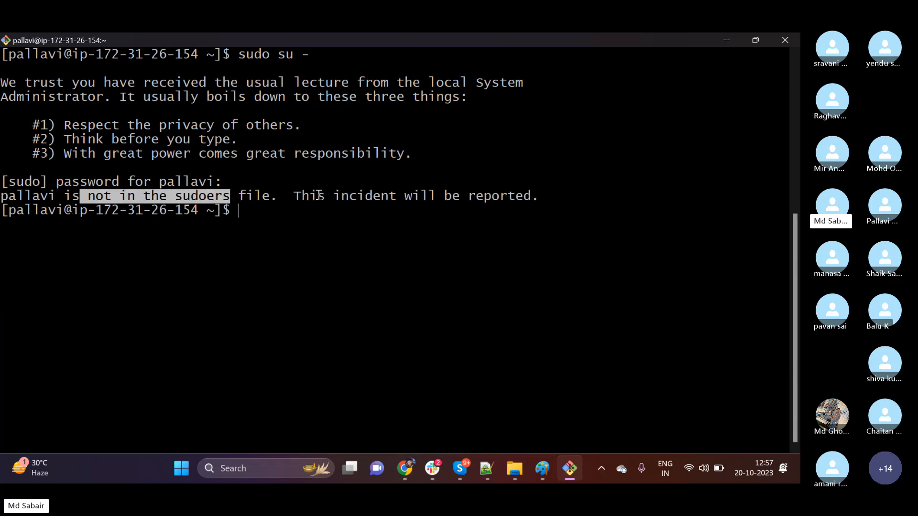
pyautogui.moveTo(318, 196); pyautogui.dragTo(452, 196)
pyautogui.click(376, 222)
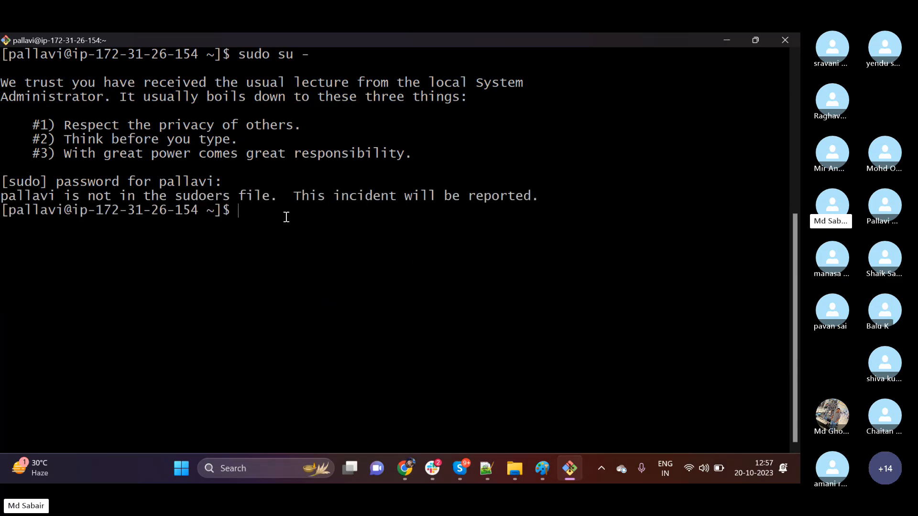
pyautogui.doubleClick(243, 52)
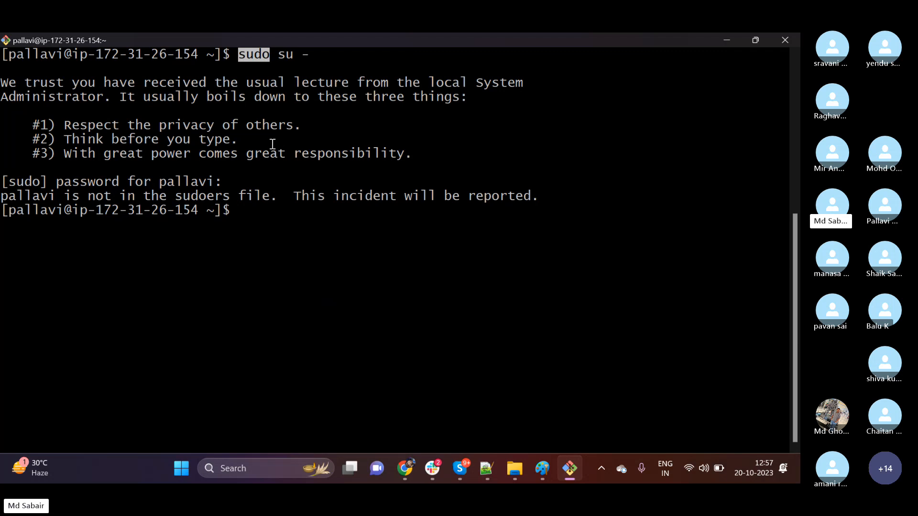
pyautogui.moveTo(278, 54); pyautogui.dragTo(296, 54)
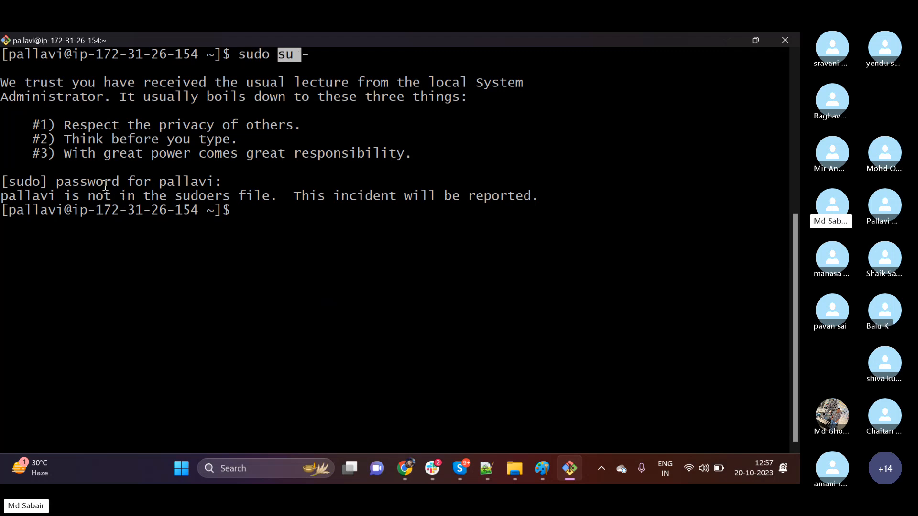
pyautogui.moveTo(105, 196); pyautogui.dragTo(118, 197)
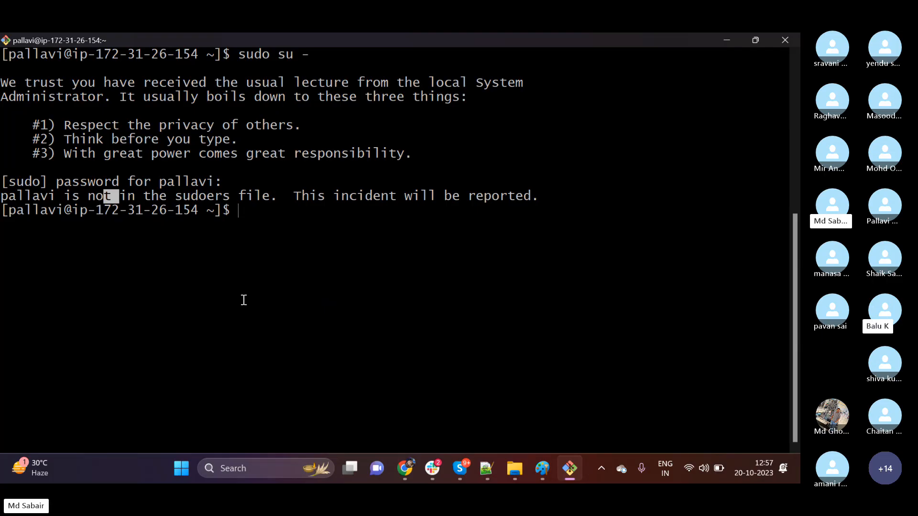
pyautogui.click(243, 284)
pyautogui.write('sudo su')
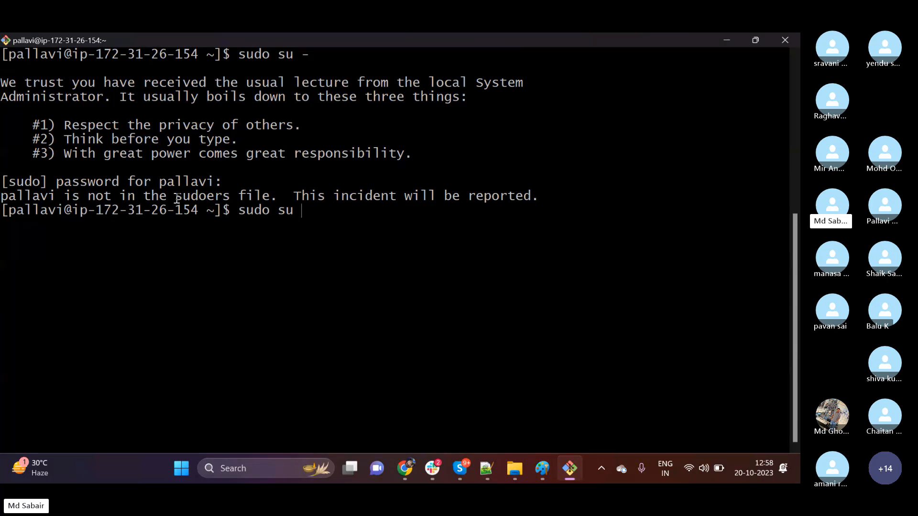
pyautogui.moveTo(176, 196); pyautogui.dragTo(219, 196)
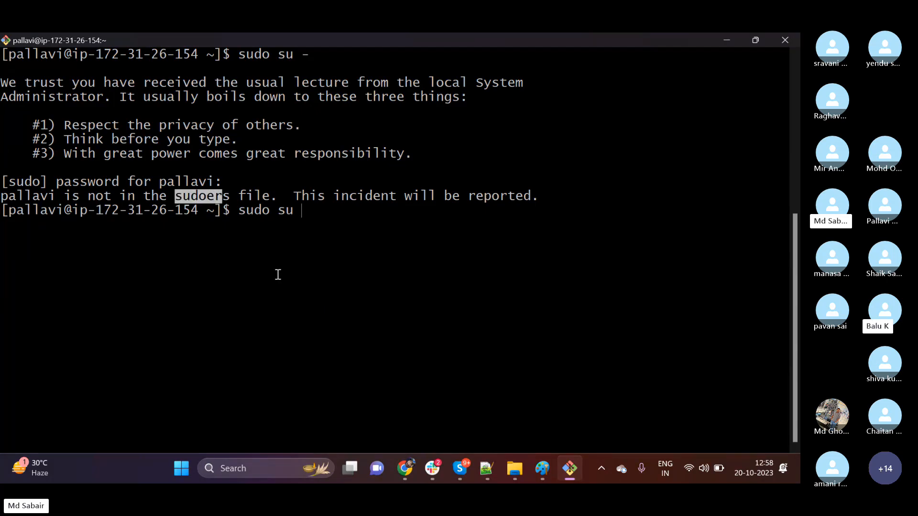
pyautogui.press('BackSpace')
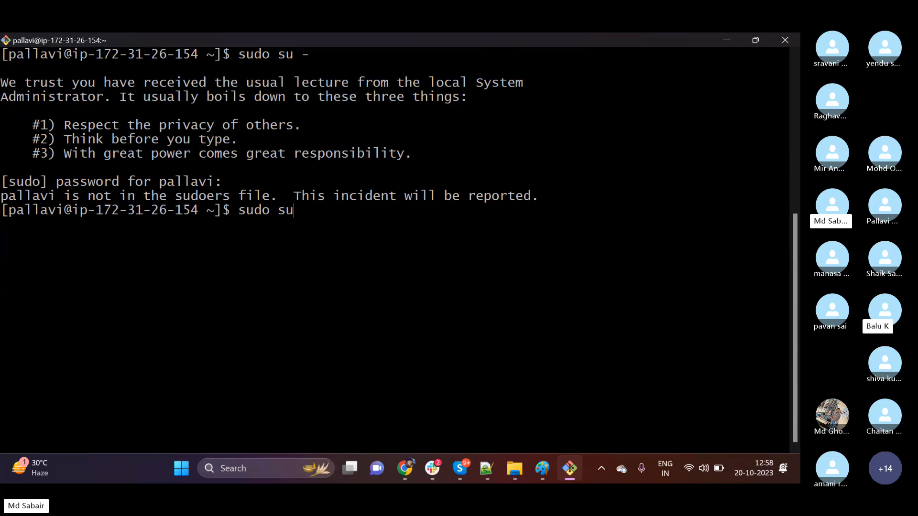
pyautogui.press('BackSpace')
pyautogui.press('BackSpace')
pyautogui.press('BackSpace')
pyautogui.press('BackSpace')
pyautogui.press('BackSpace')
pyautogui.press('BackSpace')
pyautogui.press('BackSpace')
# Exit the SSH session on the server and clear the local terminal.
pyautogui.write('exit')
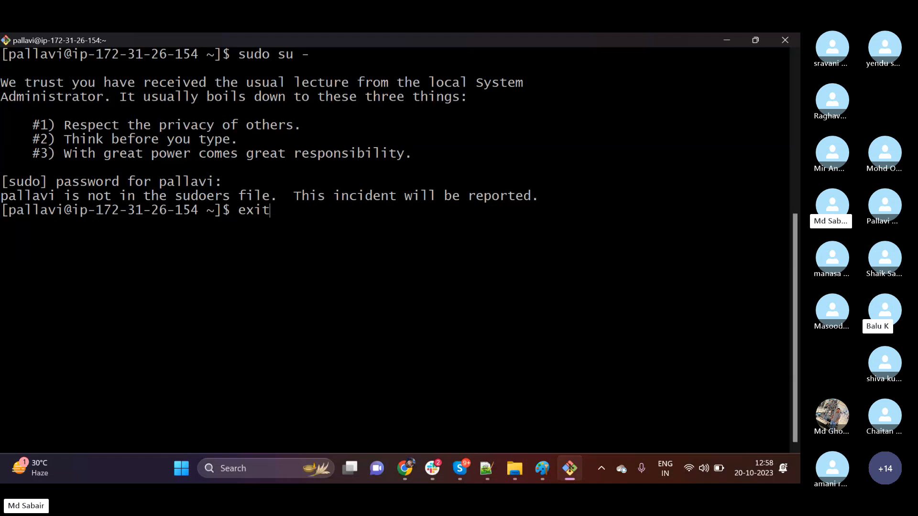
pyautogui.press('Return')
pyautogui.write('clear')
pyautogui.press('Return')
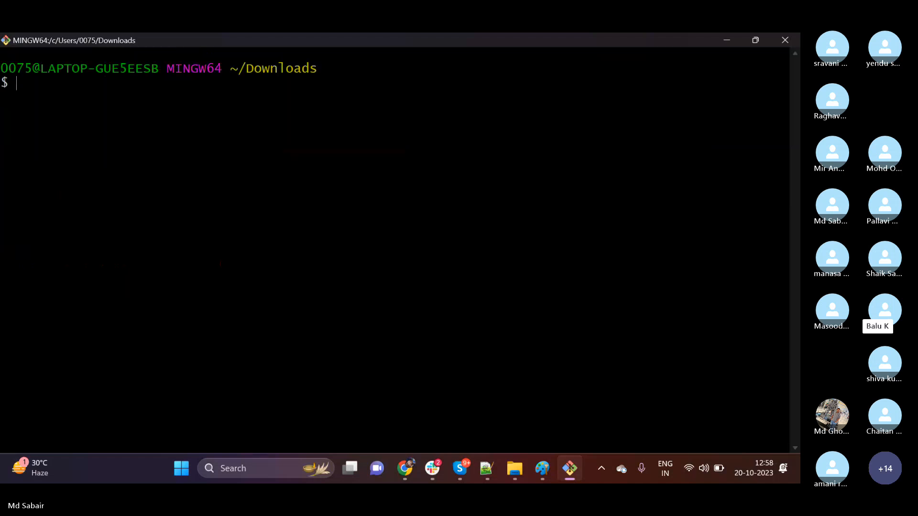
# Switch to the EC2 console in Chrome and terminate both the First-Server and backup-server instances.
pyautogui.click(726, 40)
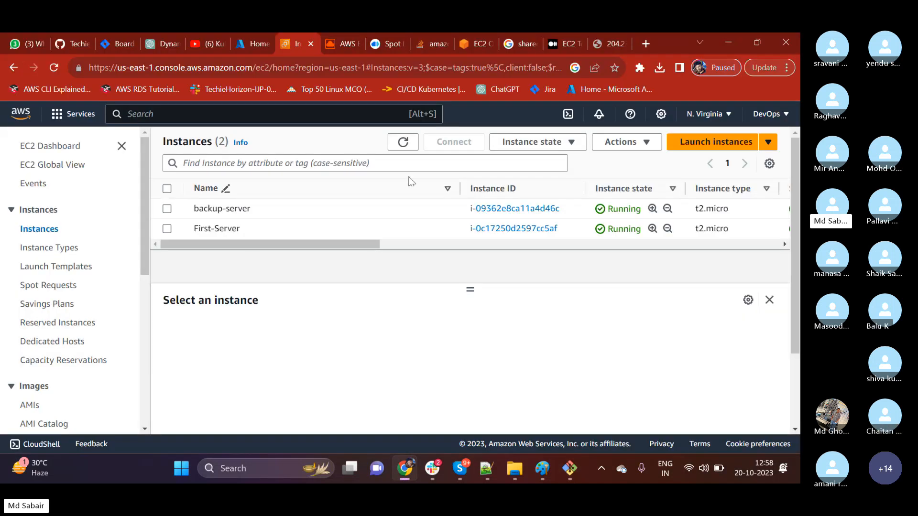
pyautogui.click(167, 229)
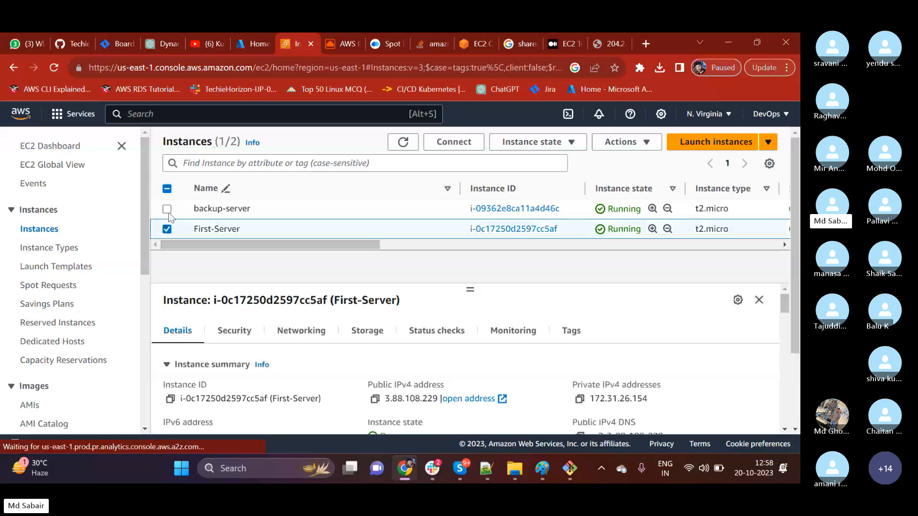
pyautogui.click(167, 208)
pyautogui.click(540, 142)
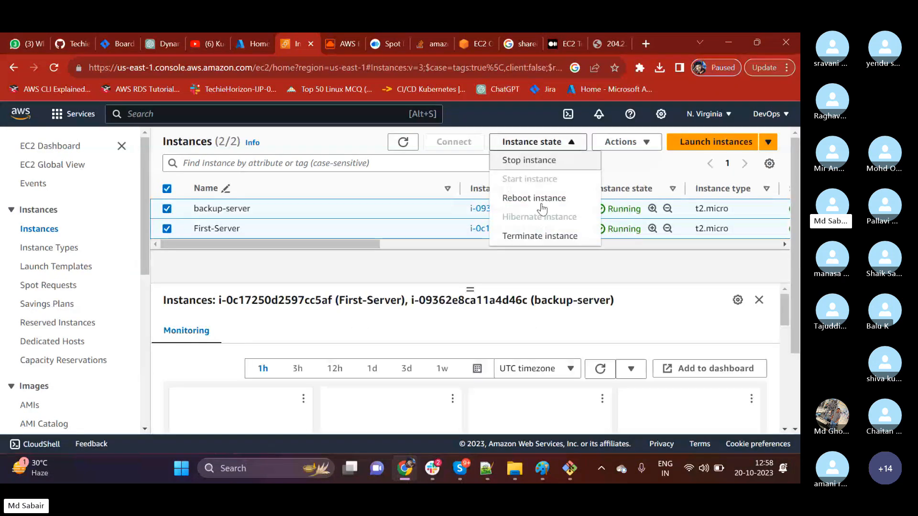
pyautogui.click(538, 235)
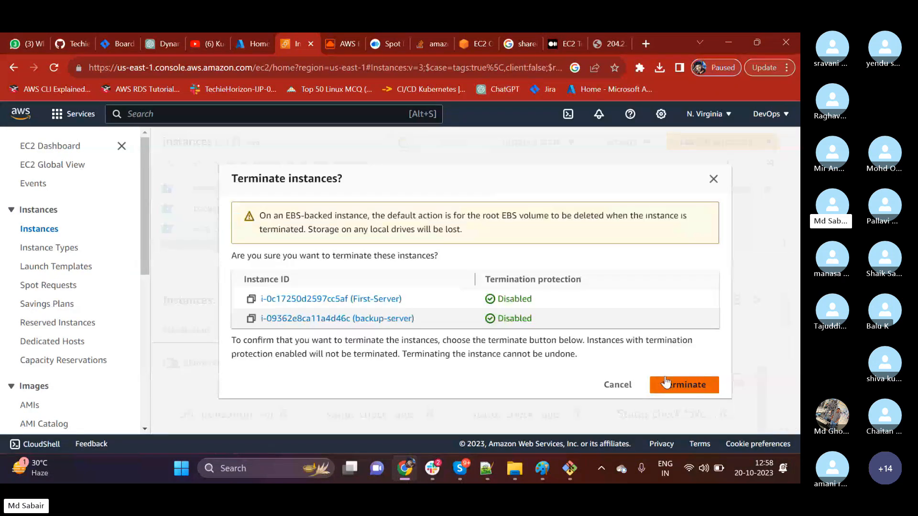
pyautogui.click(666, 382)
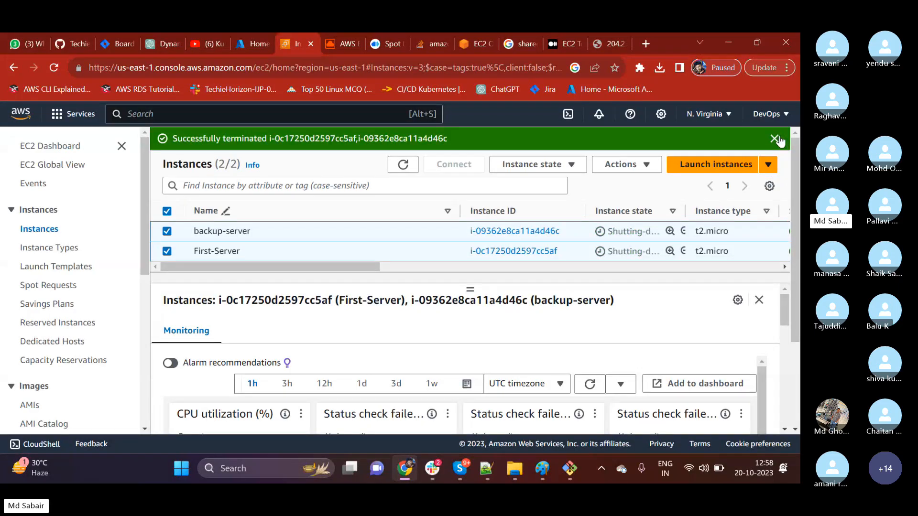
# Check the first-server-backup image in the list of owned AMIs and return to the instances list.
pyautogui.click(30, 405)
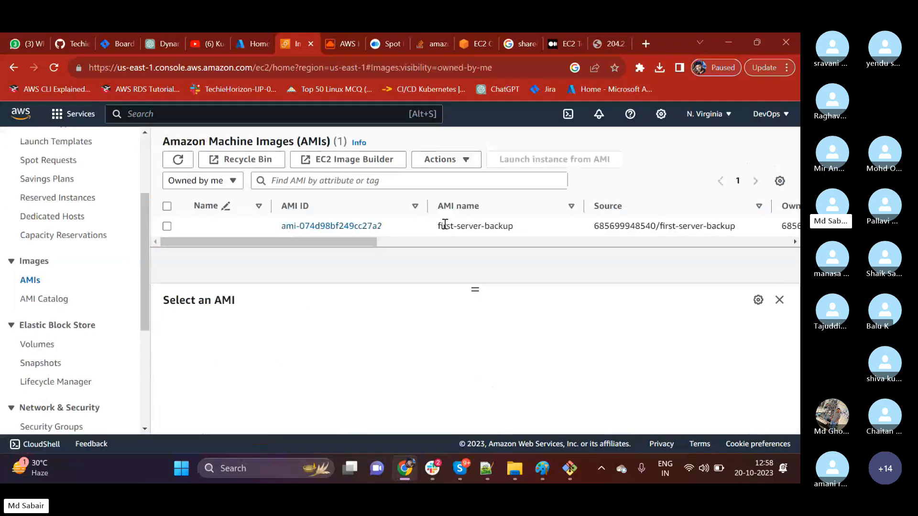
pyautogui.moveTo(440, 230); pyautogui.dragTo(514, 228)
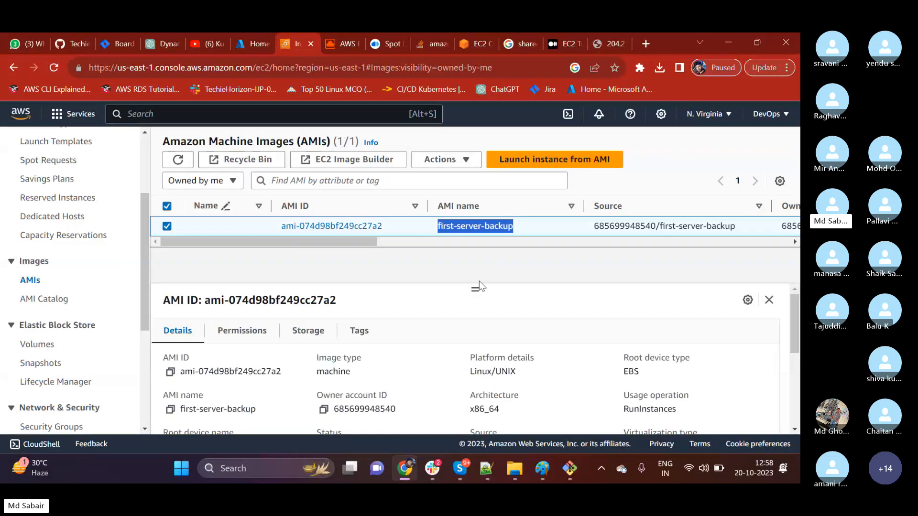
pyautogui.scroll(3, 38, 233)
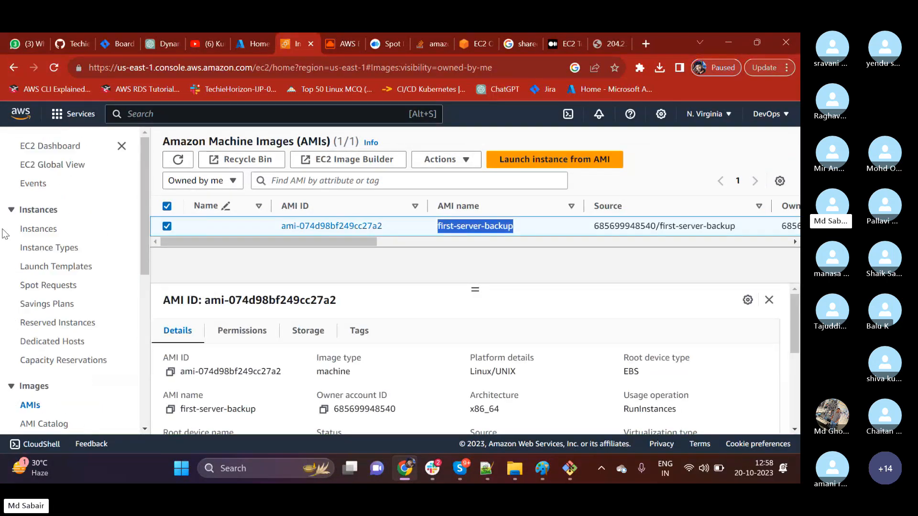
pyautogui.click(38, 231)
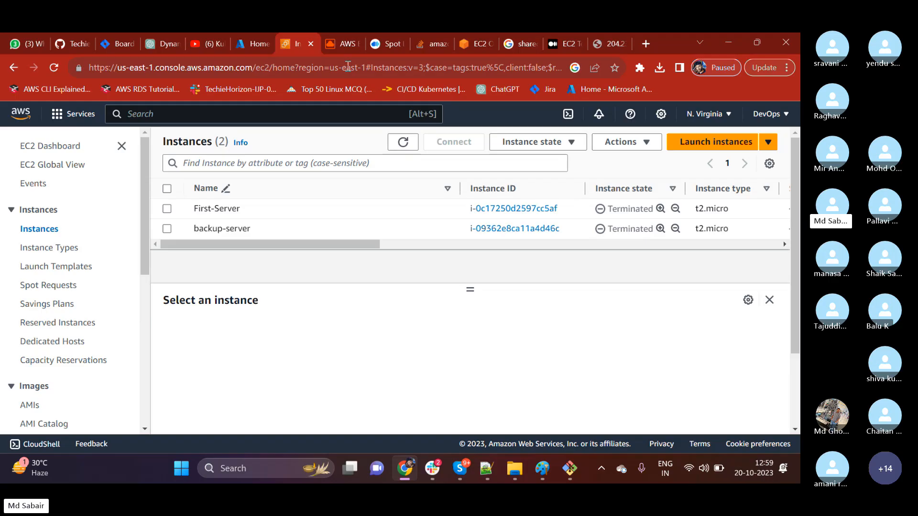
# Close the browser tab for 204.236.220.4, and reload the Azure portal home page, dismissing its free services notification.
pyautogui.click(608, 43)
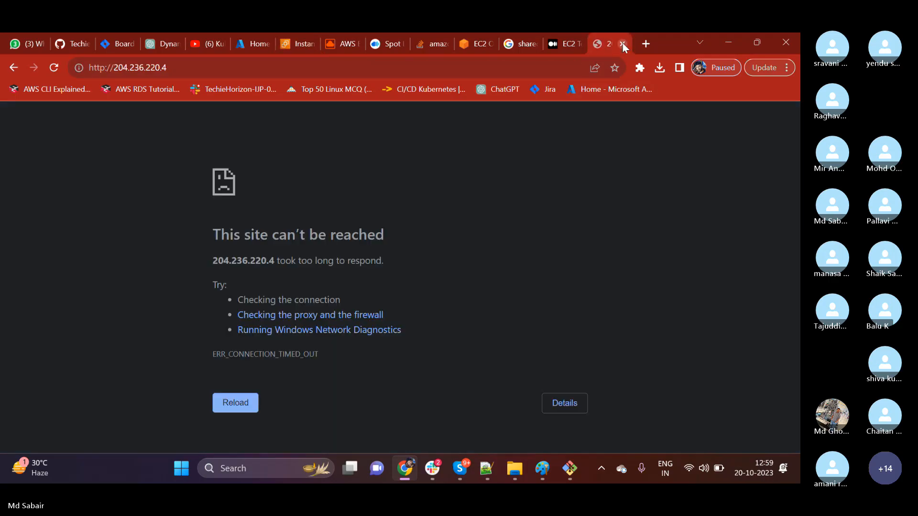
pyautogui.click(621, 44)
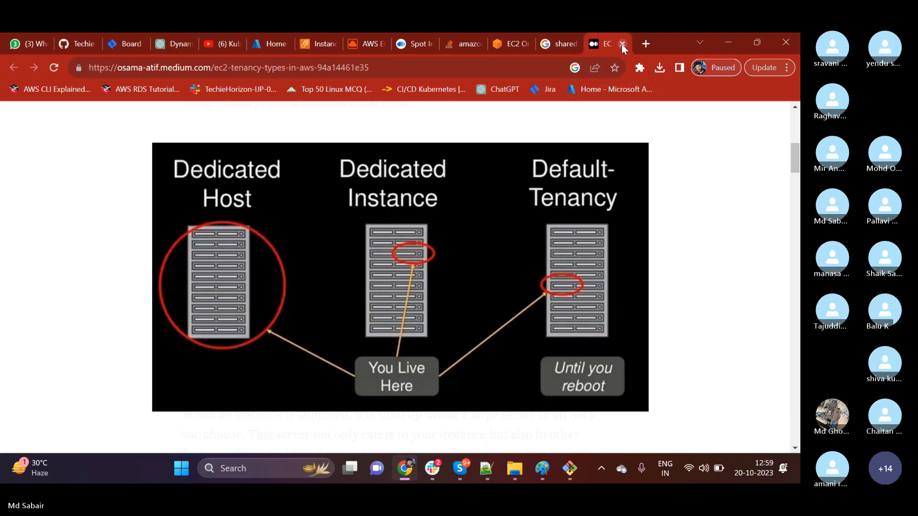
pyautogui.click(269, 43)
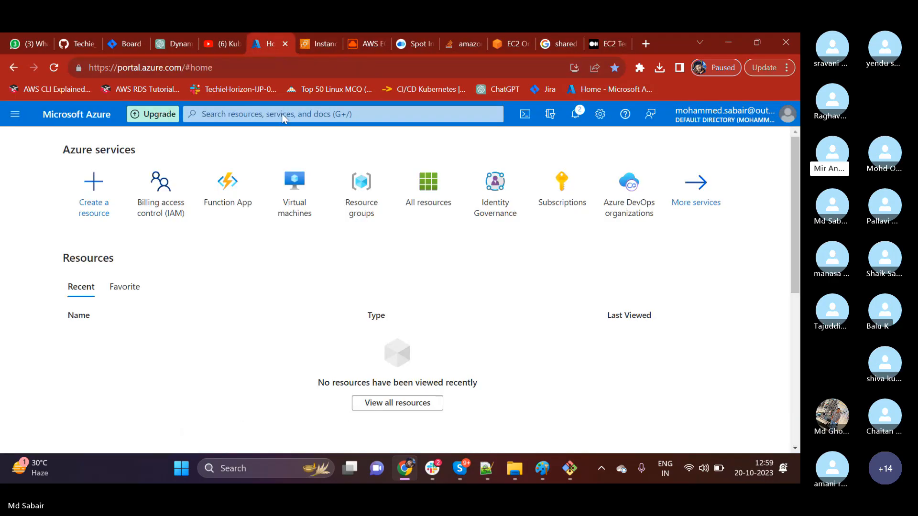
pyautogui.click(54, 68)
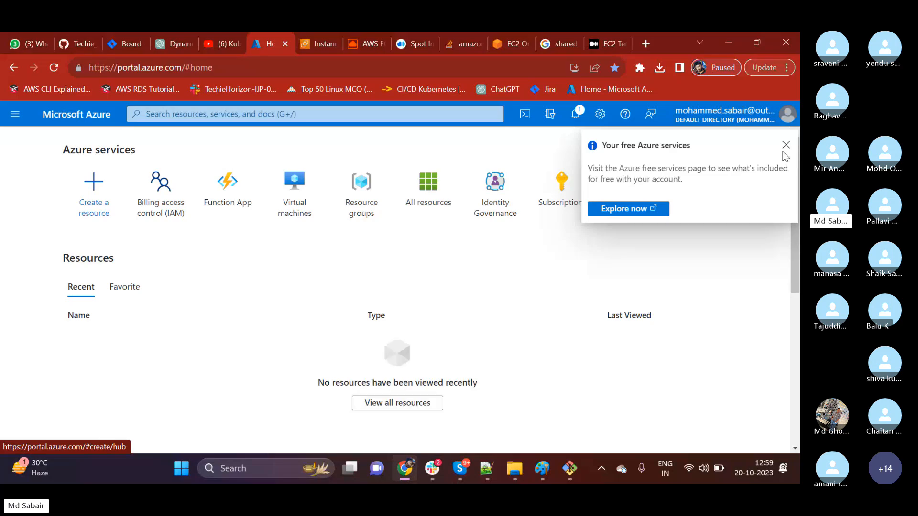
pyautogui.click(787, 147)
pyautogui.click(787, 145)
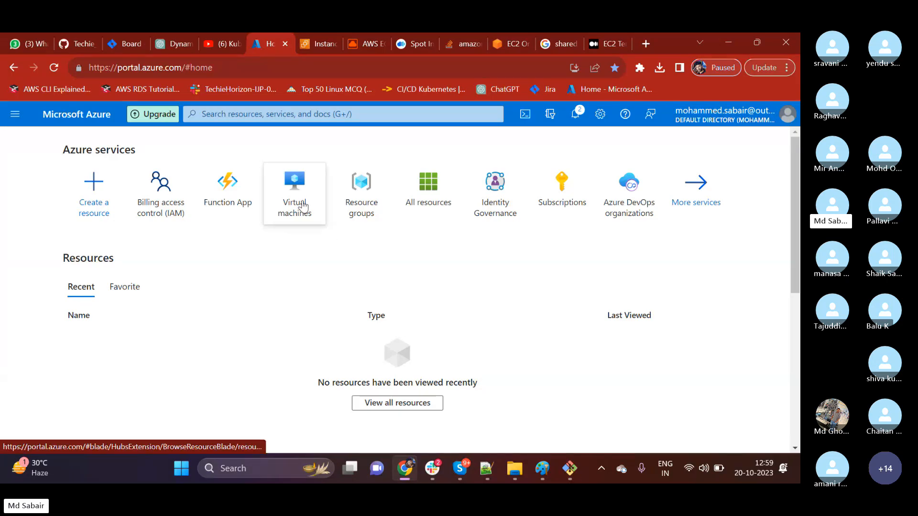
# Start creating an Azure virtual machine hosted by Azure and show the explanation of its Resource group setting.
pyautogui.moveTo(302, 206)
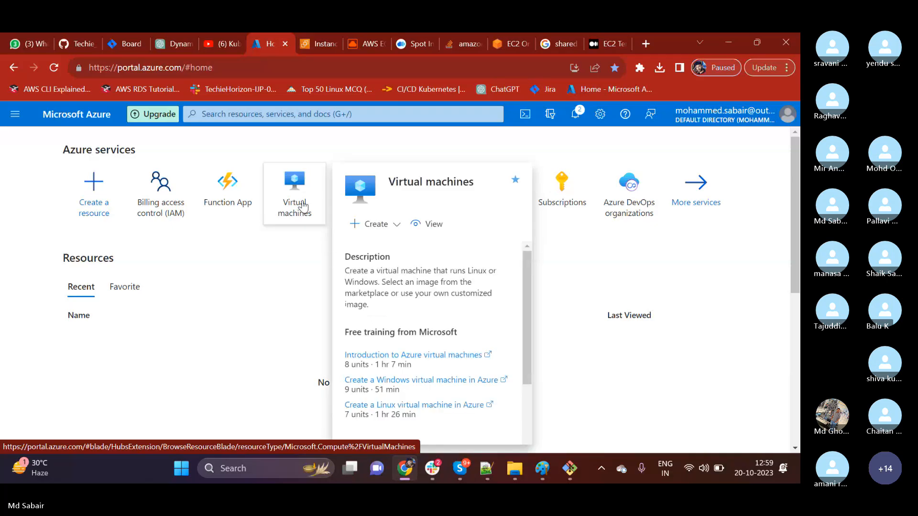
pyautogui.click(303, 205)
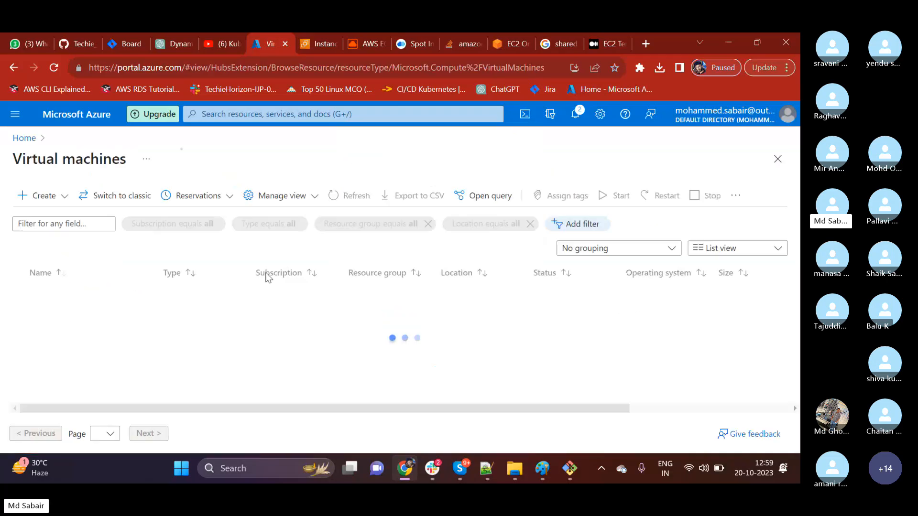
pyautogui.scroll(-1, 386, 294)
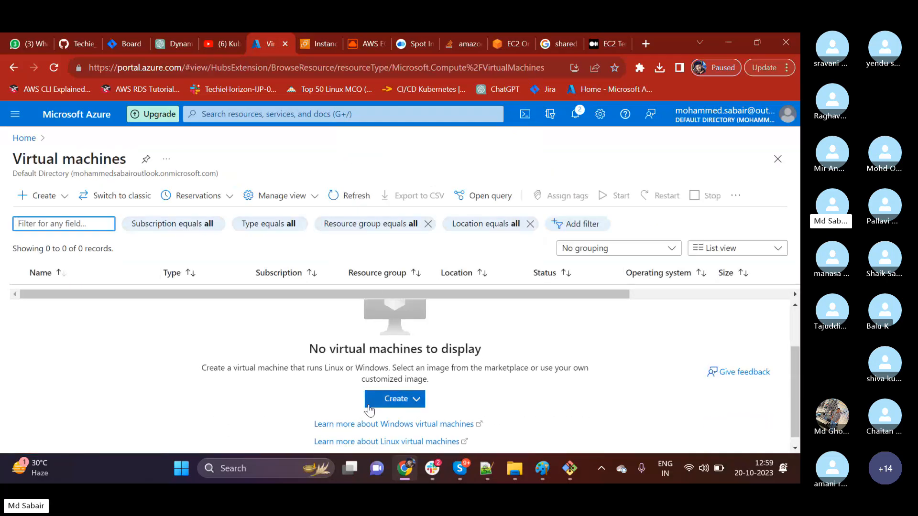
pyautogui.click(402, 403)
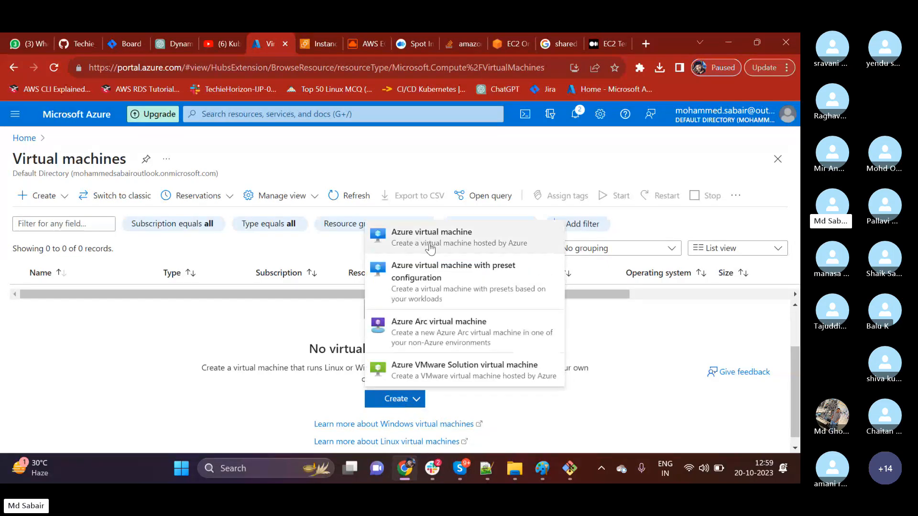
pyautogui.click(464, 245)
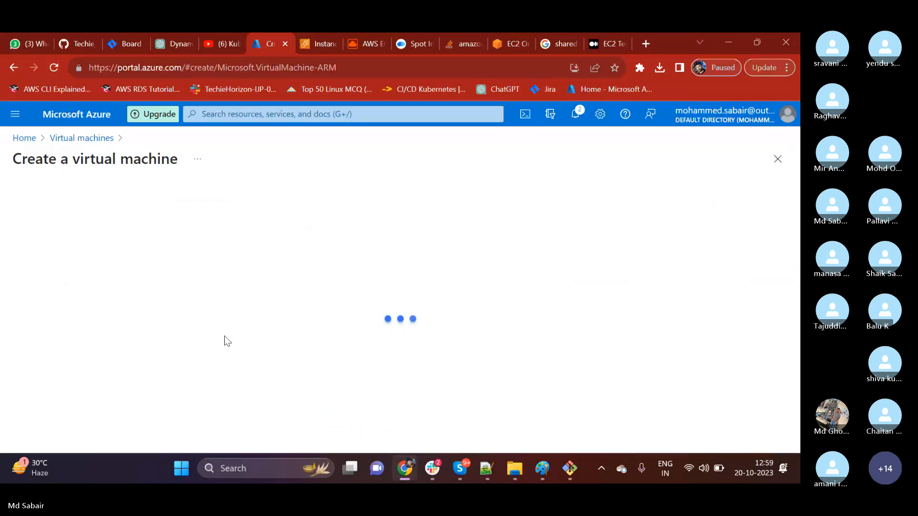
pyautogui.scroll(-3, 180, 260)
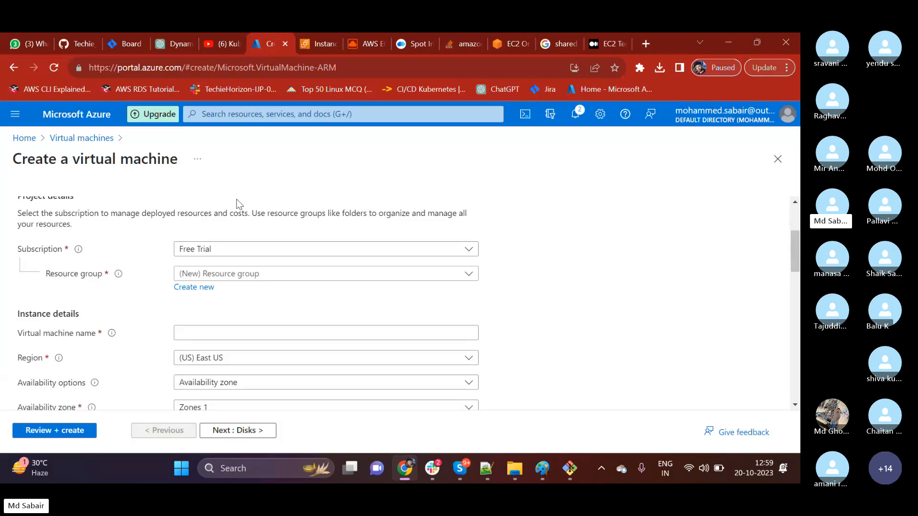
pyautogui.scroll(-1, 239, 204)
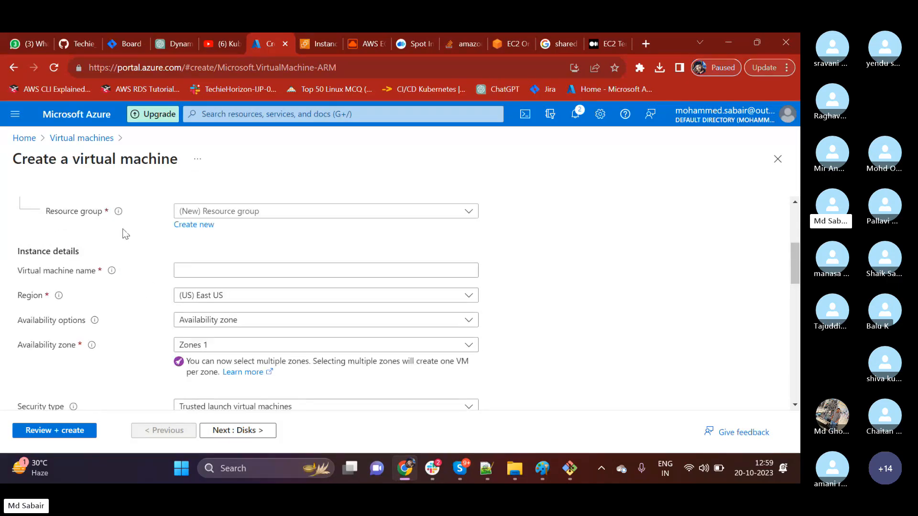
pyautogui.moveTo(119, 215)
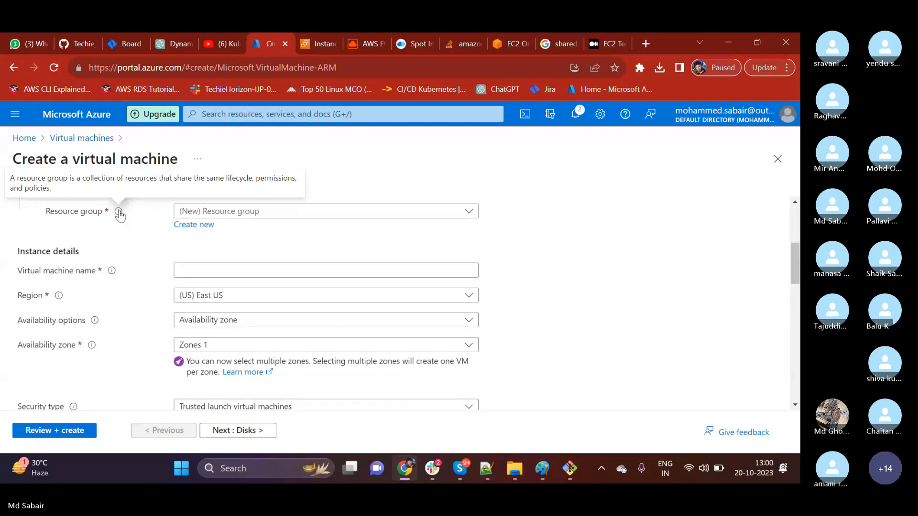
# Switch to Paint, start a new drawing without saving the old one, and draw a large rounded rectangle across the canvas.
pyautogui.click(542, 468)
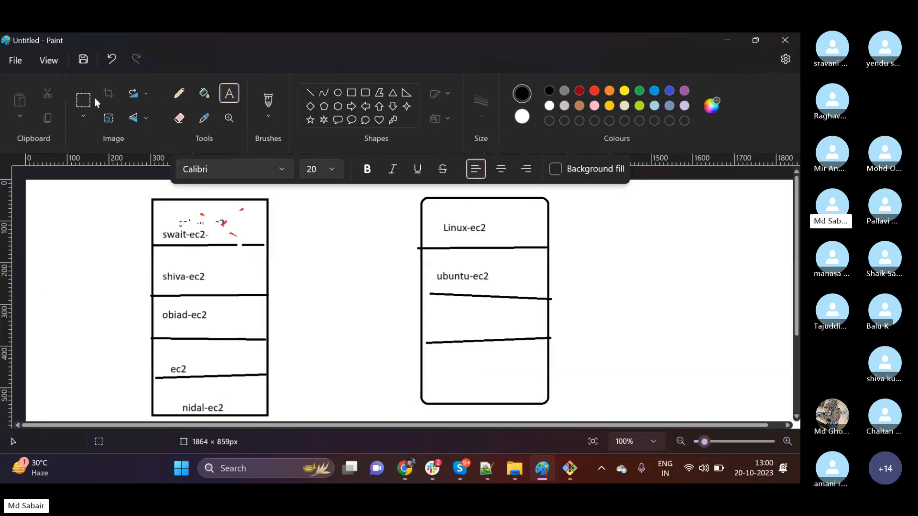
pyautogui.click(15, 60)
pyautogui.click(43, 90)
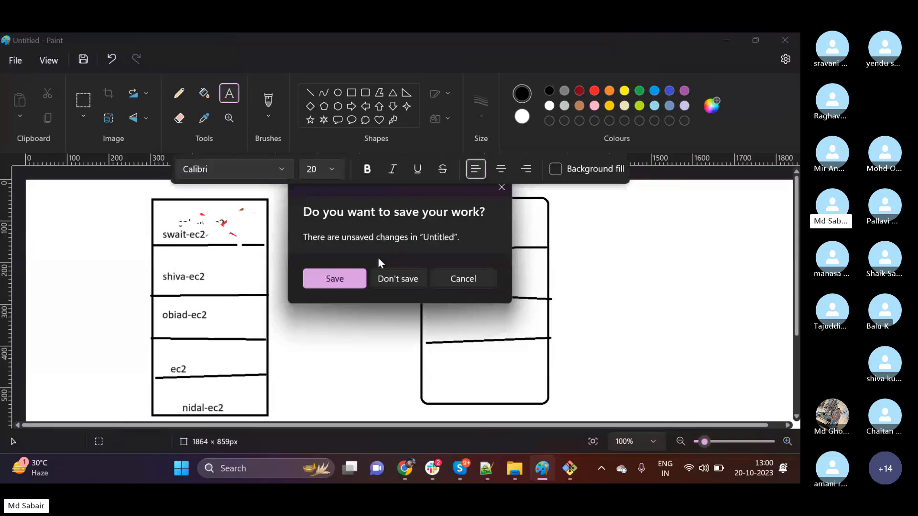
pyautogui.click(383, 278)
pyautogui.click(366, 93)
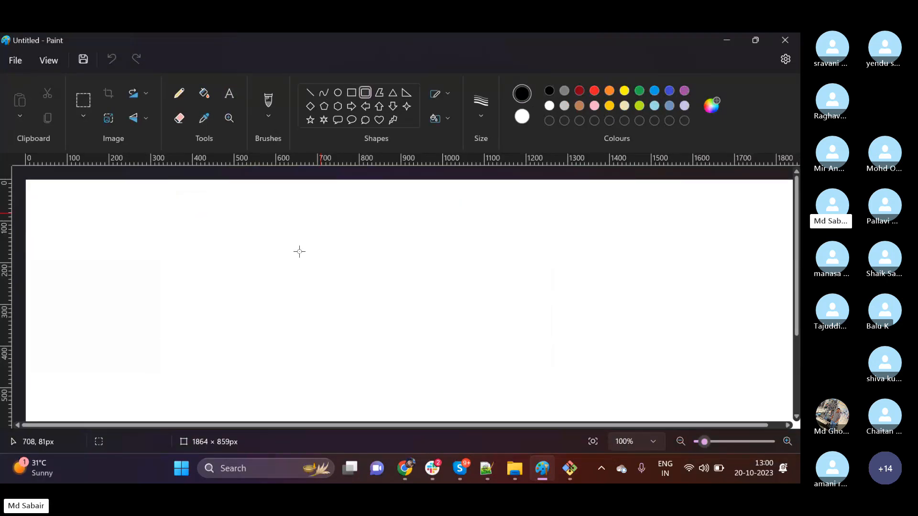
pyautogui.moveTo(137, 190)
pyautogui.mouseDown()
pyautogui.moveTo(324, 352)
pyautogui.moveTo(543, 412)
pyautogui.mouseUp()
# Add the text label "test-resource group" inside the upper-left corner of the large rounded rectangle.
pyautogui.click(229, 93)
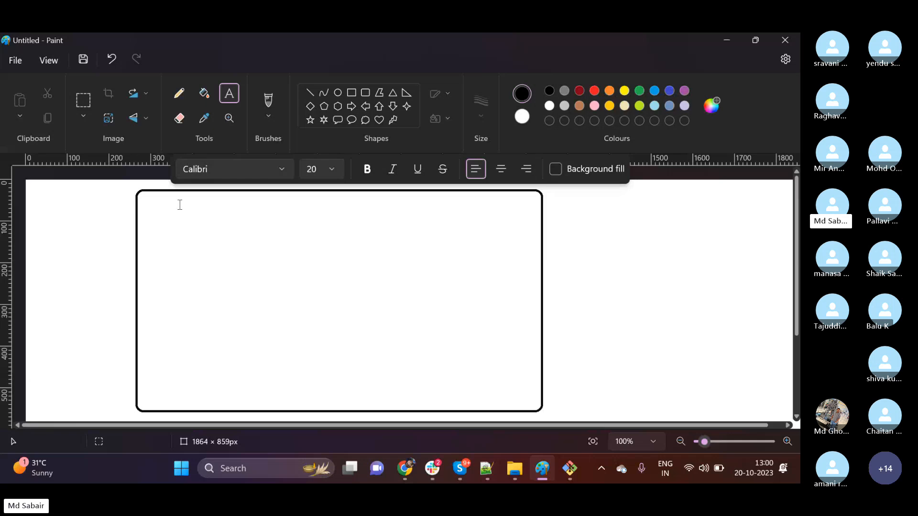
pyautogui.click(148, 212)
pyautogui.write('test-r')
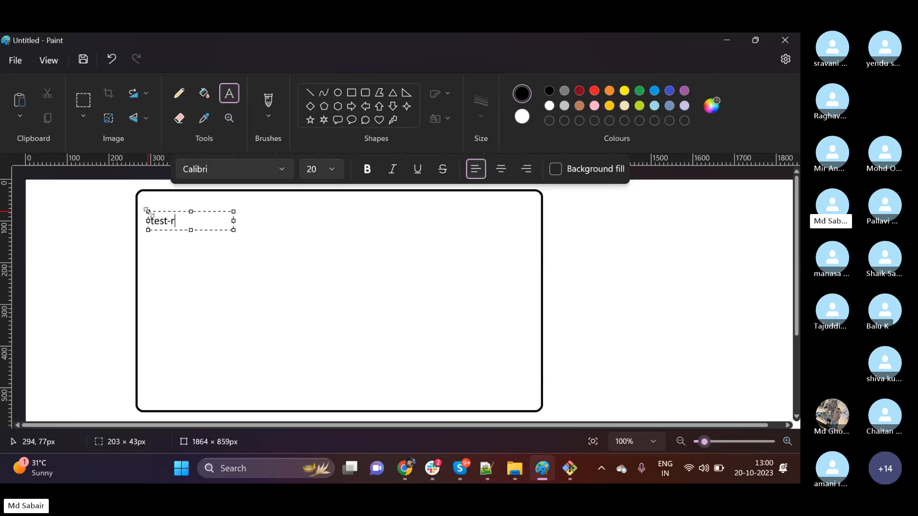
pyautogui.write('esource gt')
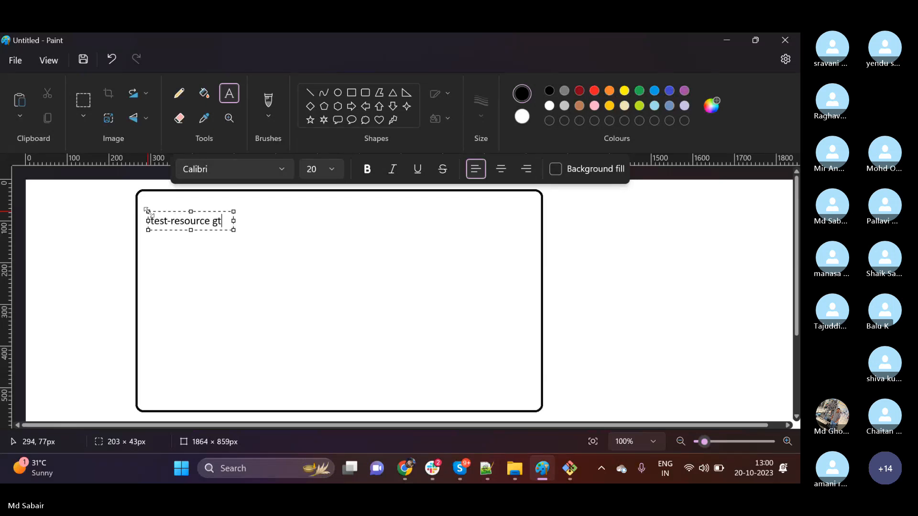
pyautogui.press('BackSpace')
pyautogui.write('roup')
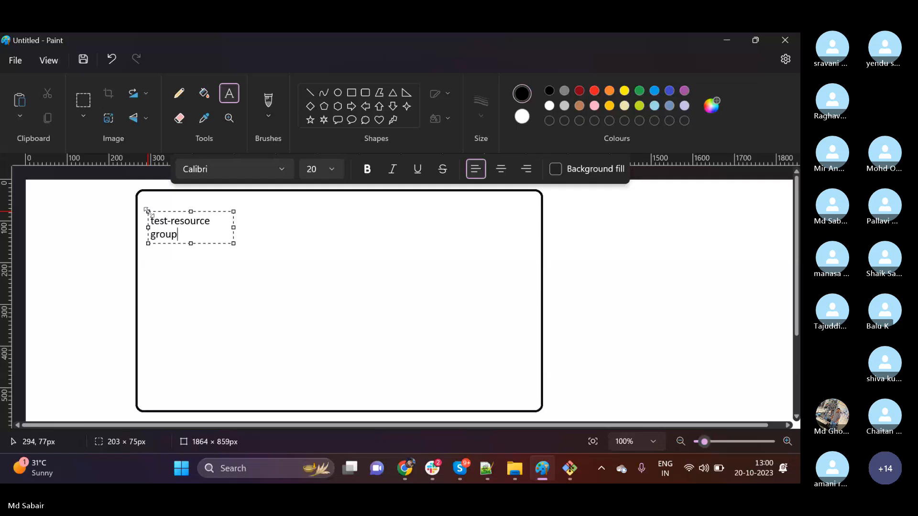
pyautogui.click(213, 285)
# Draw a small rounded rectangle below the "test-resource group" label and write "server-01" inside it.
pyautogui.click(364, 93)
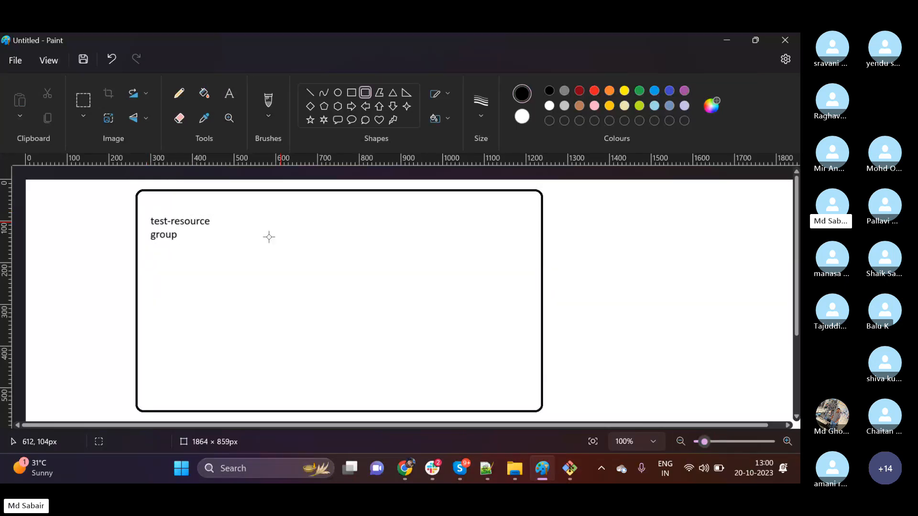
pyautogui.moveTo(156, 270)
pyautogui.mouseDown()
pyautogui.moveTo(168, 293)
pyautogui.moveTo(240, 338)
pyautogui.mouseUp()
pyautogui.click(229, 95)
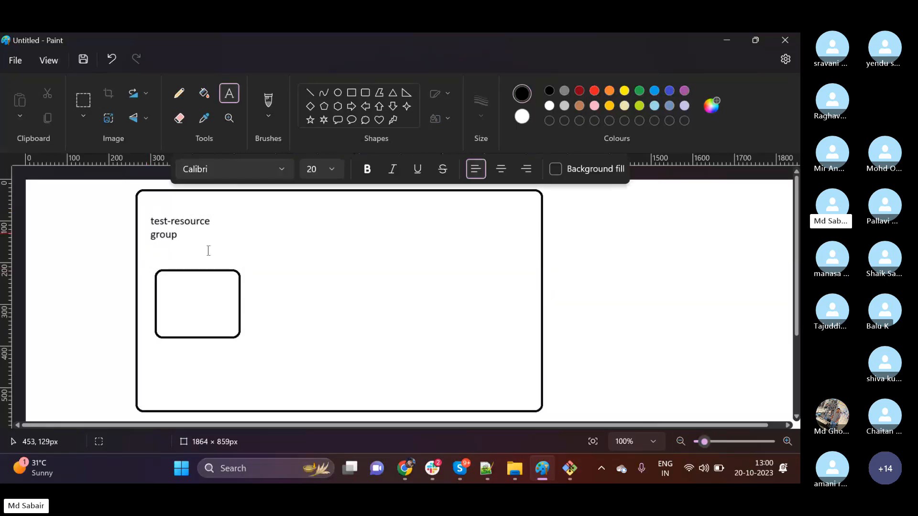
pyautogui.click(171, 300)
pyautogui.write('seerv')
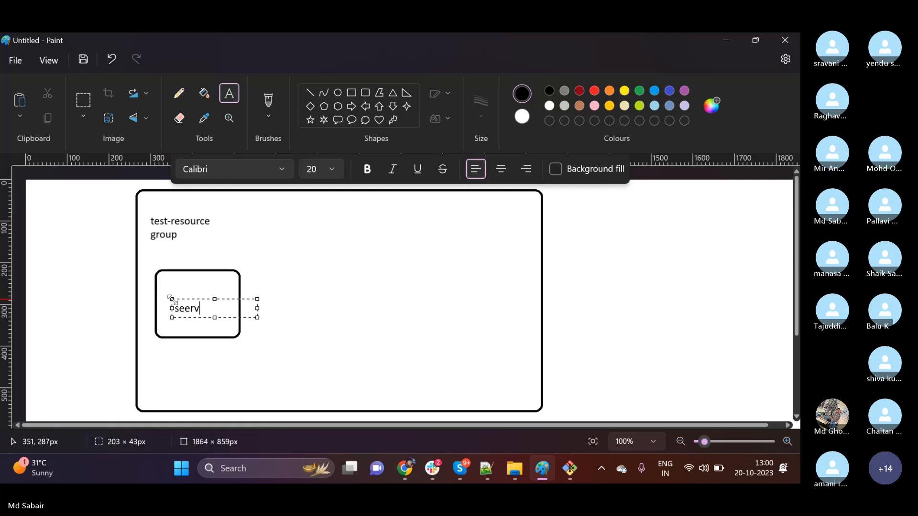
pyautogui.press('BackSpace')
pyautogui.press('BackSpace')
pyautogui.press('BackSpace')
pyautogui.write('rver-01')
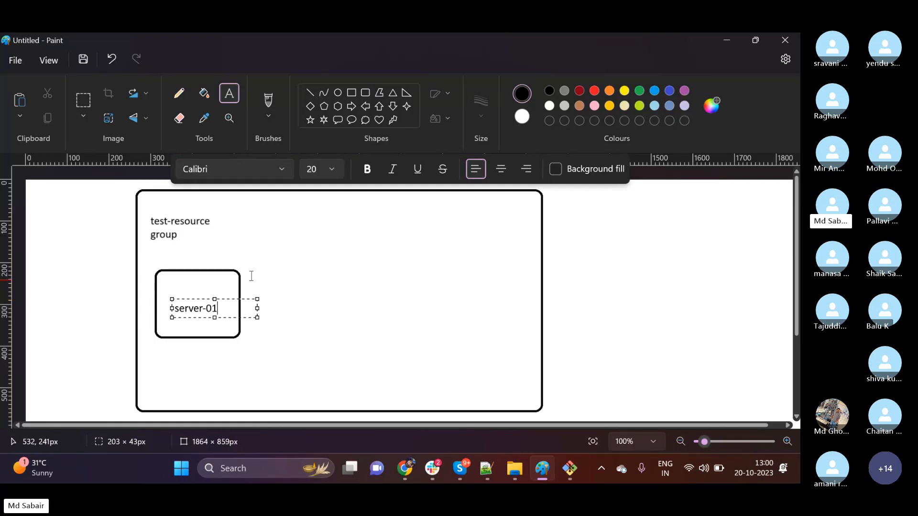
pyautogui.click(286, 257)
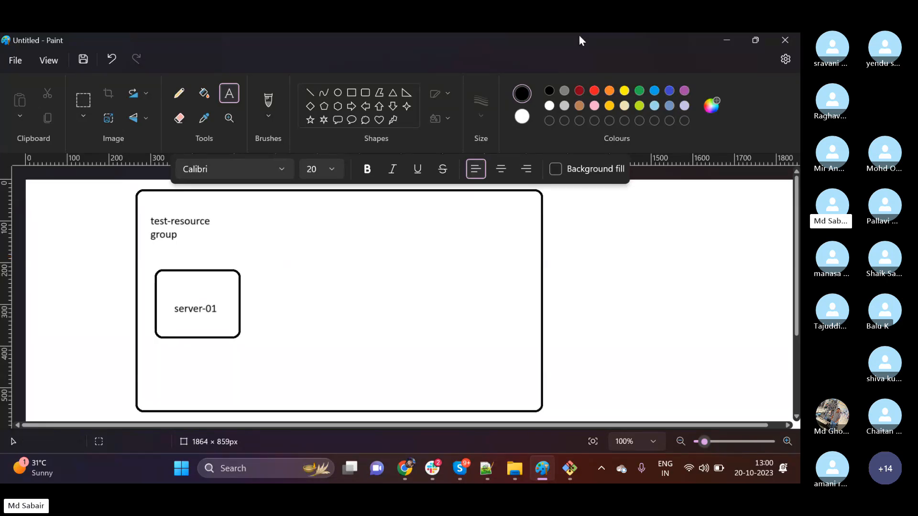
# Switch back to the Azure portal in Chrome and create a new resource group named first-server for the virtual machine.
pyautogui.click(725, 41)
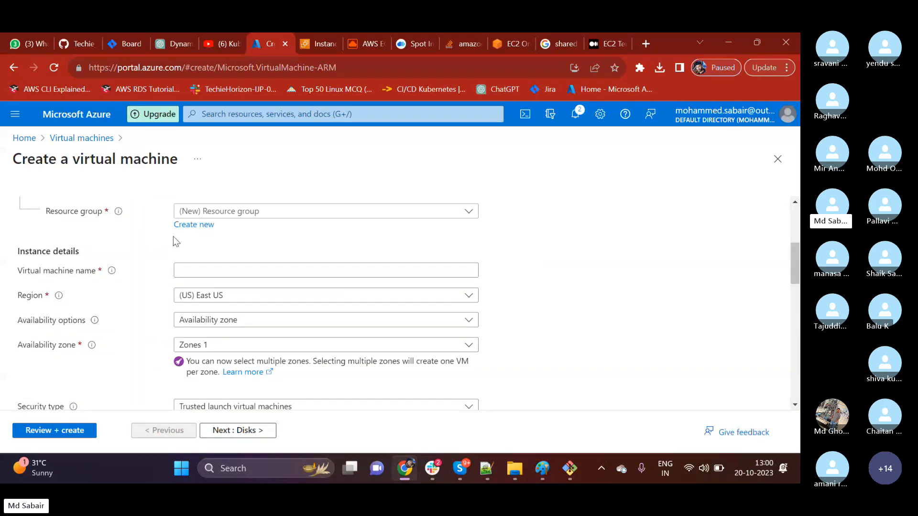
pyautogui.click(239, 216)
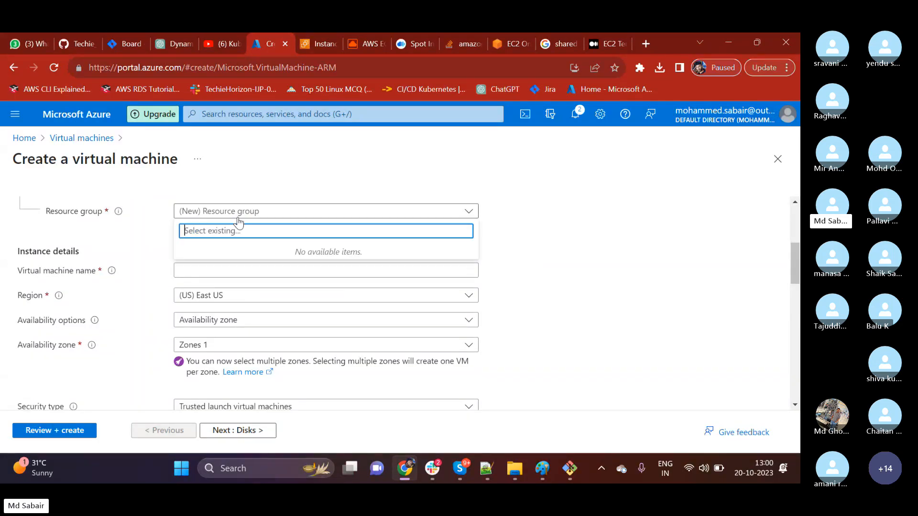
pyautogui.click(766, 260)
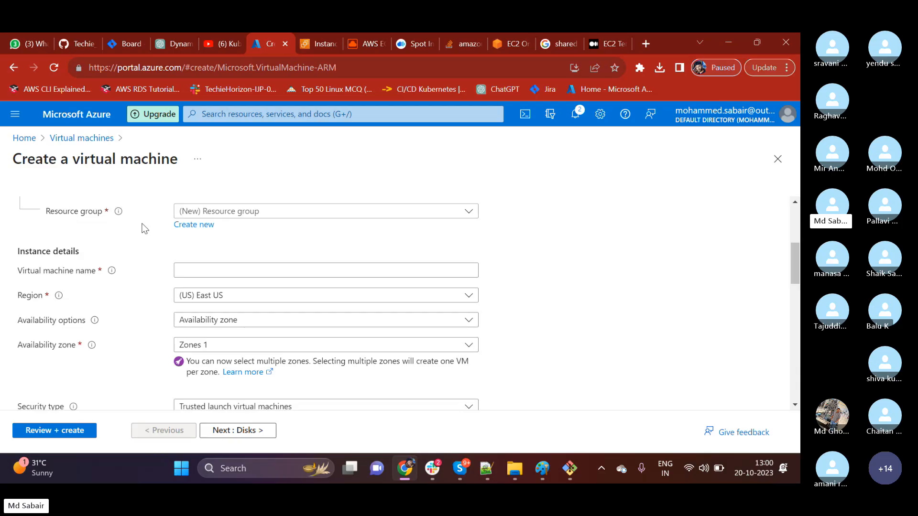
pyautogui.click(204, 235)
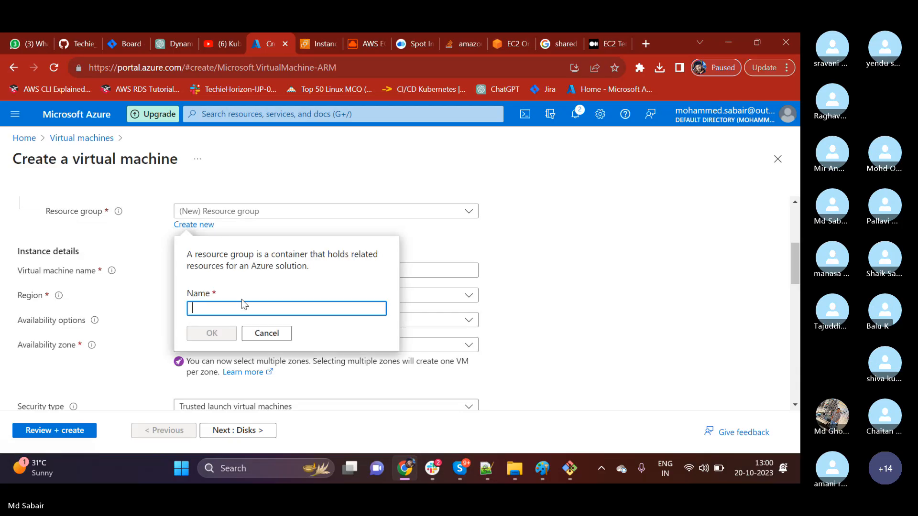
pyautogui.write('first-server')
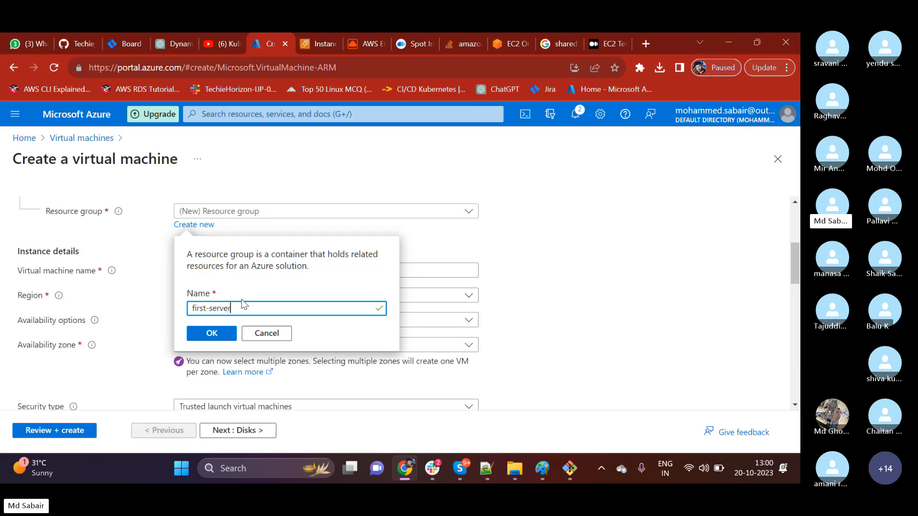
pyautogui.click(210, 334)
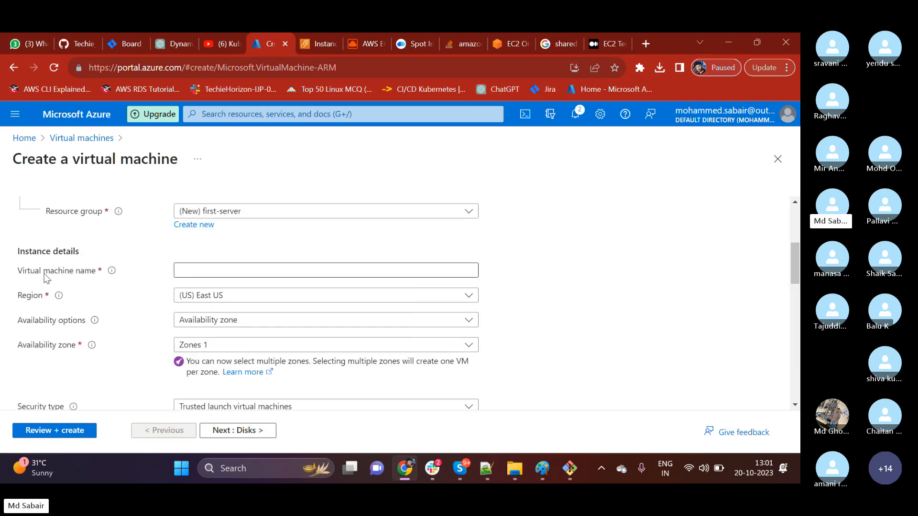
# Name the virtual machine first-server.
pyautogui.click(195, 271)
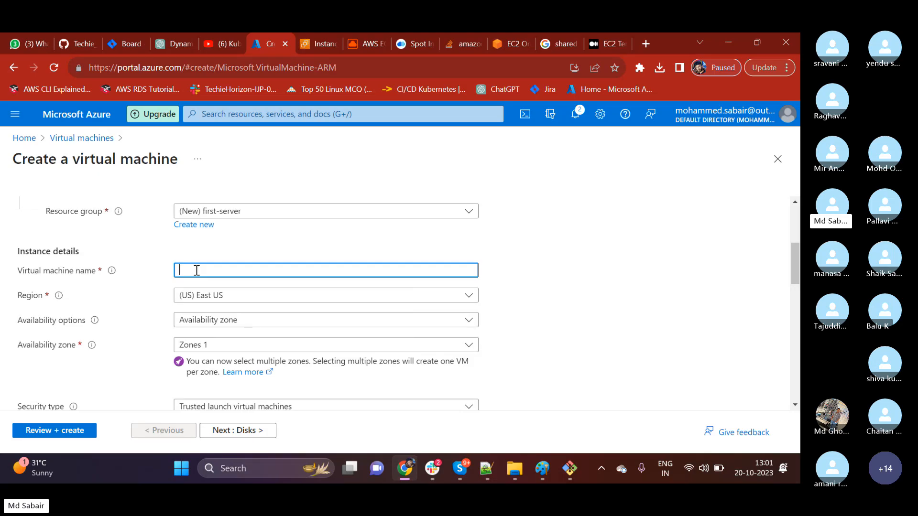
pyautogui.write('first-')
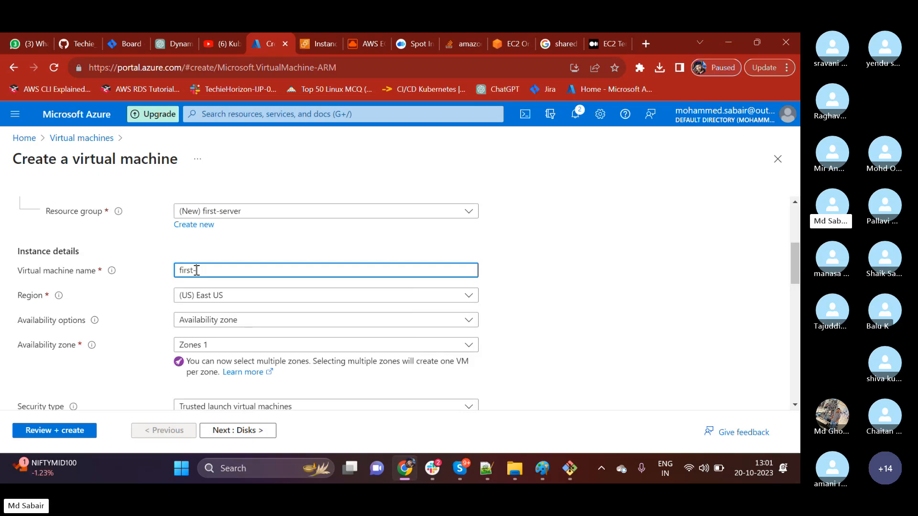
pyautogui.write('server')
pyautogui.click(538, 302)
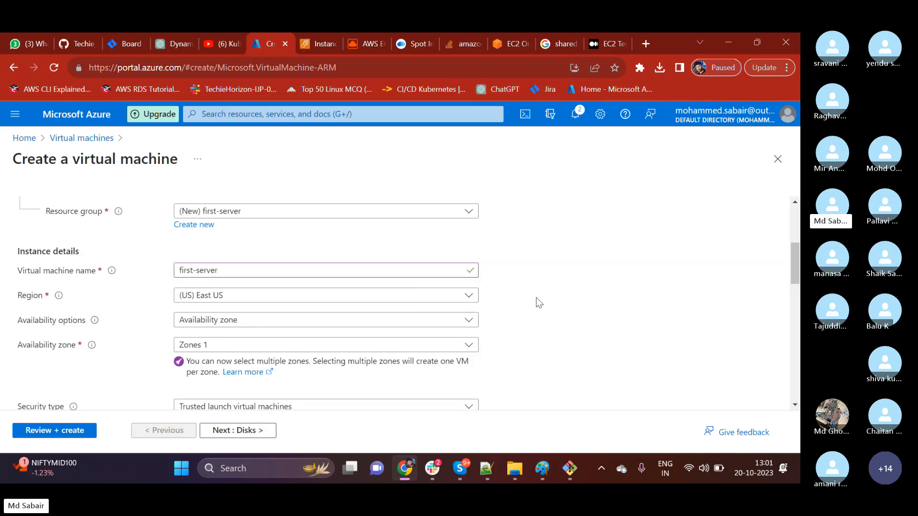
# Check the choices for the virtual machine's region and availability options, keeping (US) East US and Availability zone.
pyautogui.click(219, 301)
pyautogui.click(219, 300)
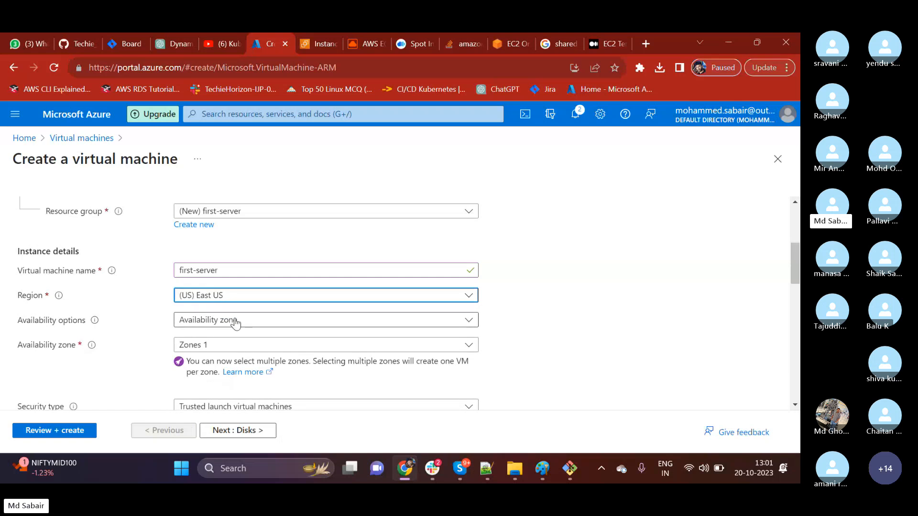
pyautogui.click(236, 320)
pyautogui.click(239, 225)
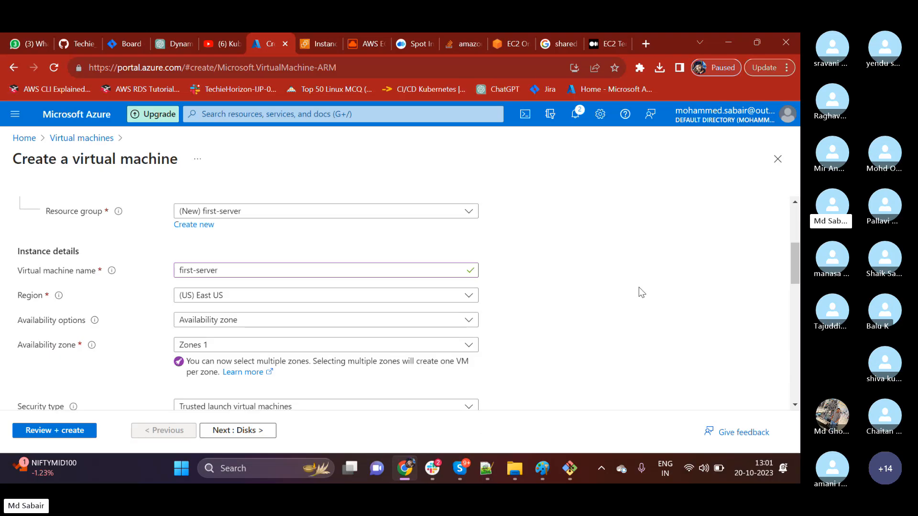
# Set the virtual machine's security type to Standard.
pyautogui.scroll(-3, 157, 290)
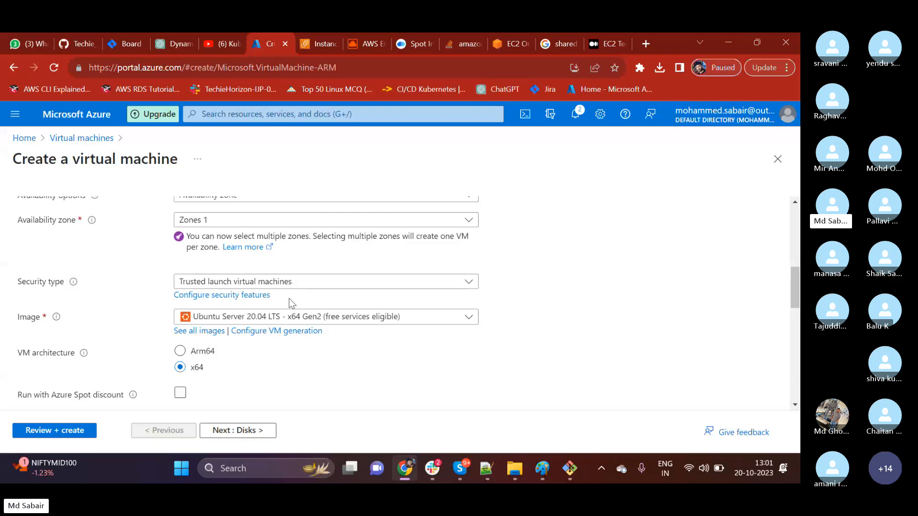
pyautogui.click(287, 283)
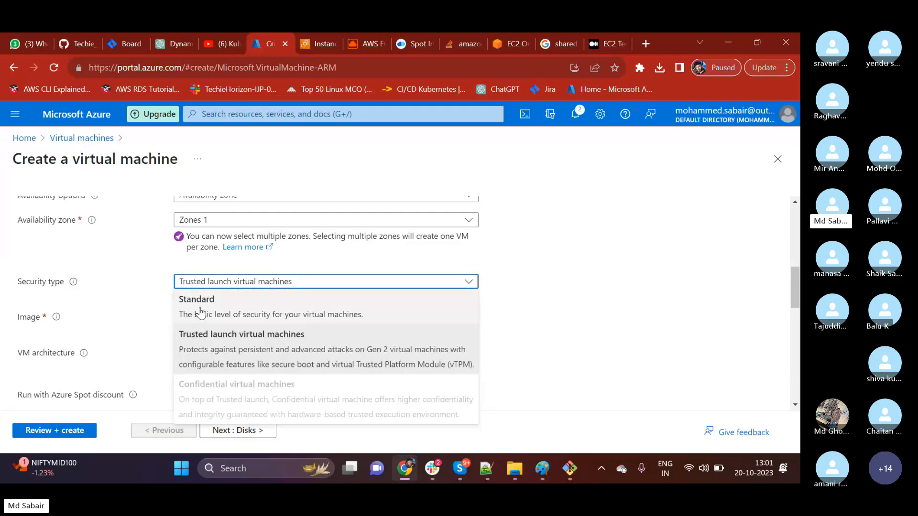
pyautogui.click(257, 309)
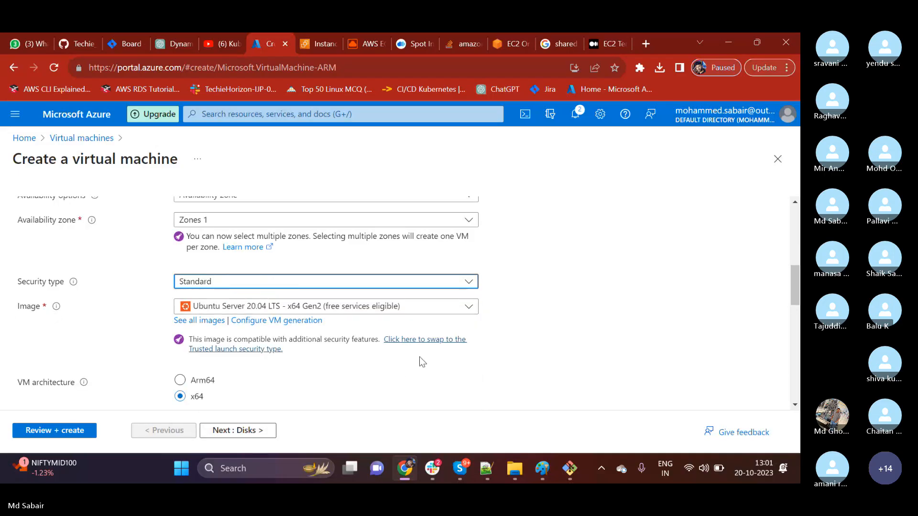
# Browse the available operating system images and choose Ubuntu Server 20.04 LTS - x64 Gen2 from the recently used ones.
pyautogui.click(237, 310)
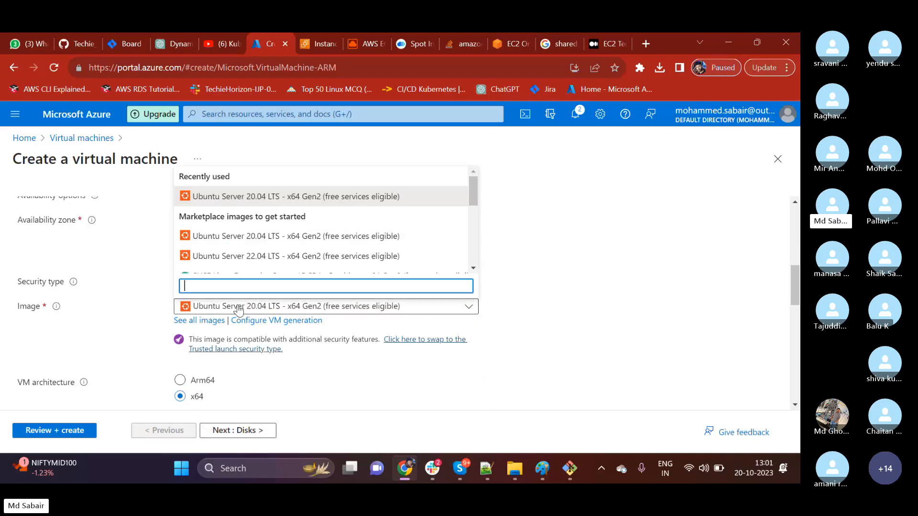
pyautogui.scroll(-3, 227, 262)
pyautogui.scroll(2, 229, 261)
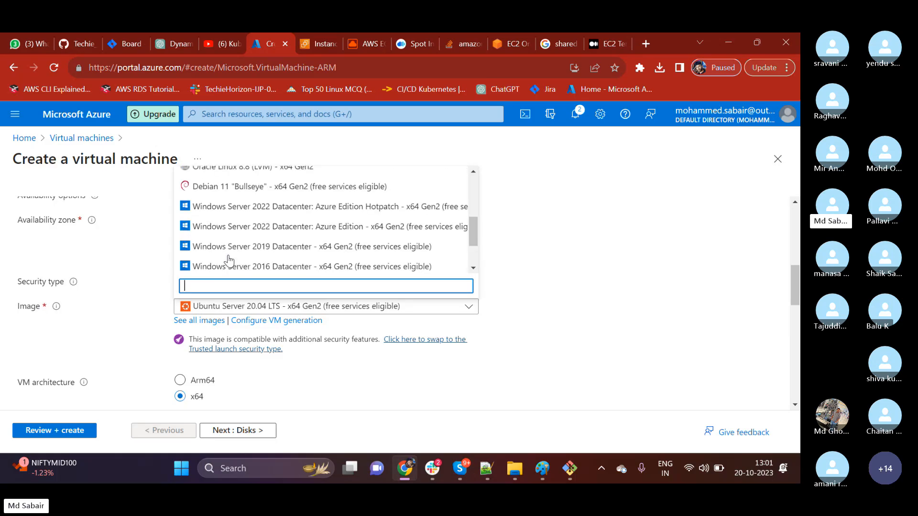
pyautogui.scroll(-2, 229, 260)
pyautogui.scroll(6, 229, 260)
pyautogui.scroll(-5, 229, 260)
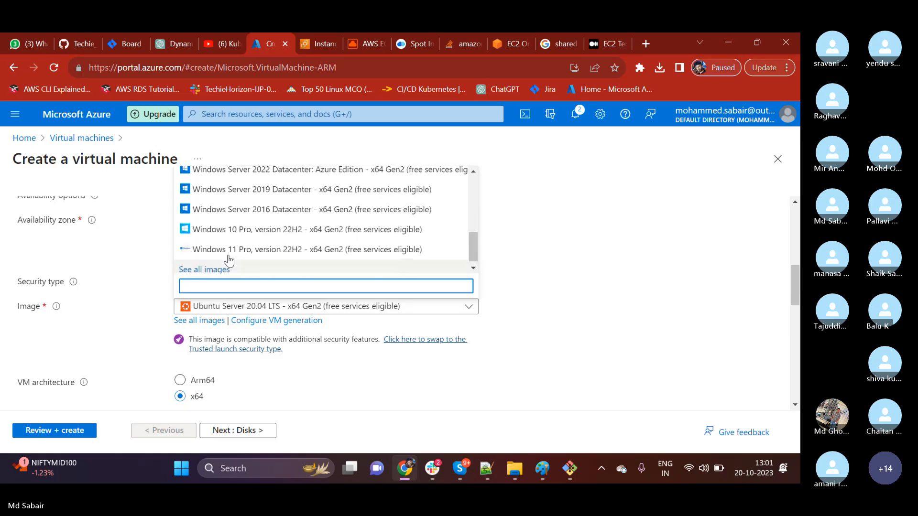
pyautogui.scroll(6, 229, 261)
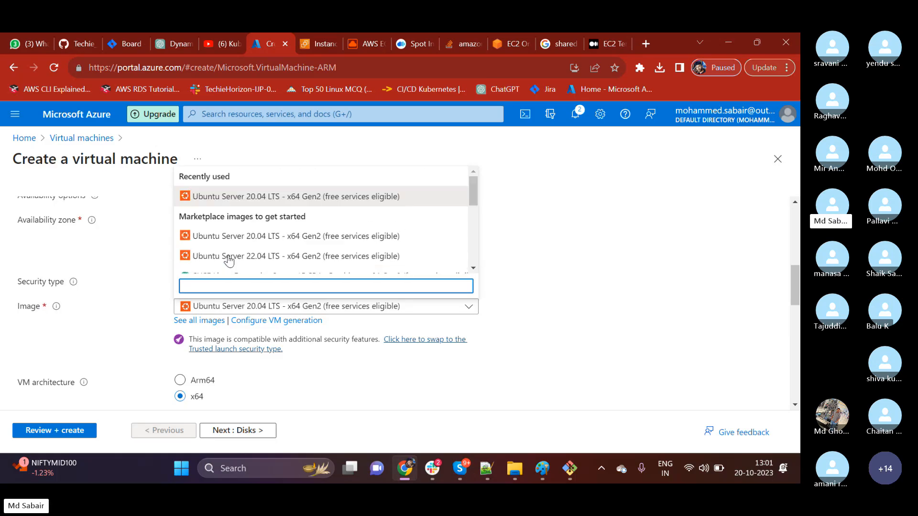
pyautogui.click(227, 197)
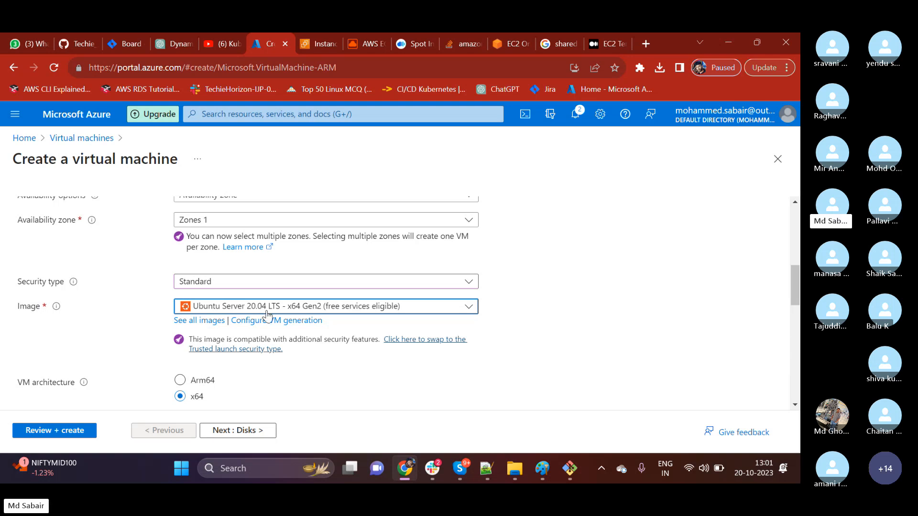
# Choose Standard_B1s with 1 vcpu and 1 GiB memory as the virtual machine's size.
pyautogui.scroll(-2, 267, 315)
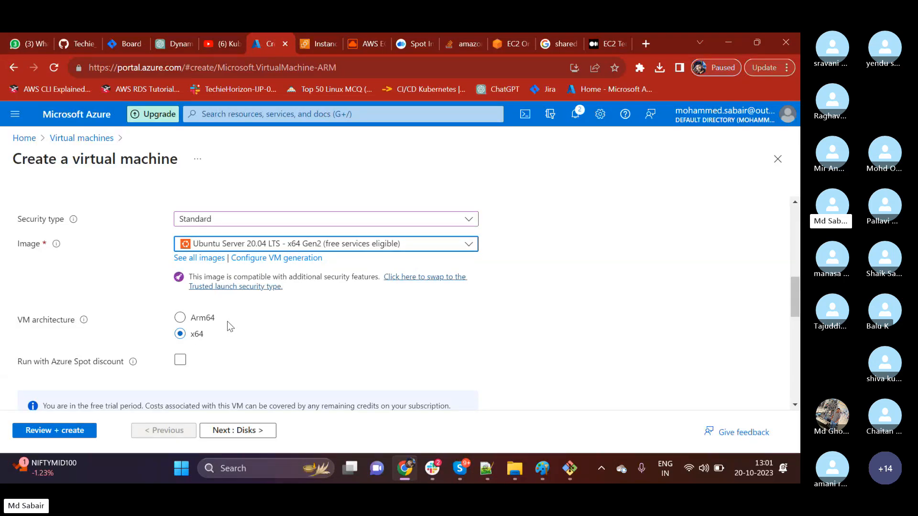
pyautogui.scroll(-3, 228, 322)
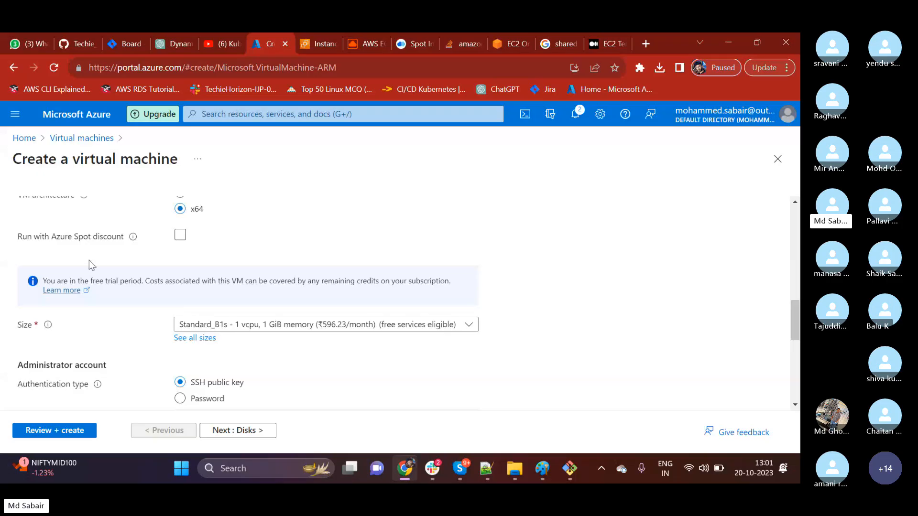
pyautogui.moveTo(72, 238); pyautogui.dragTo(109, 239)
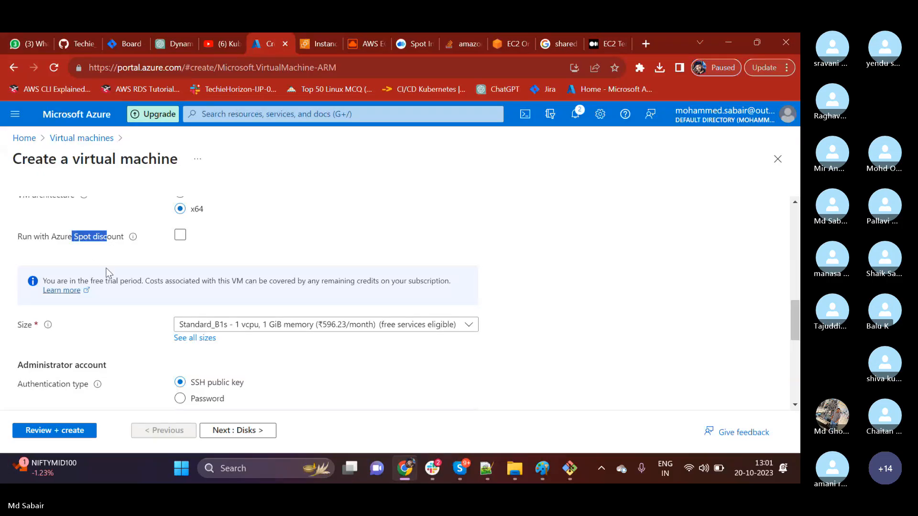
pyautogui.scroll(-1, 191, 270)
pyautogui.click(242, 262)
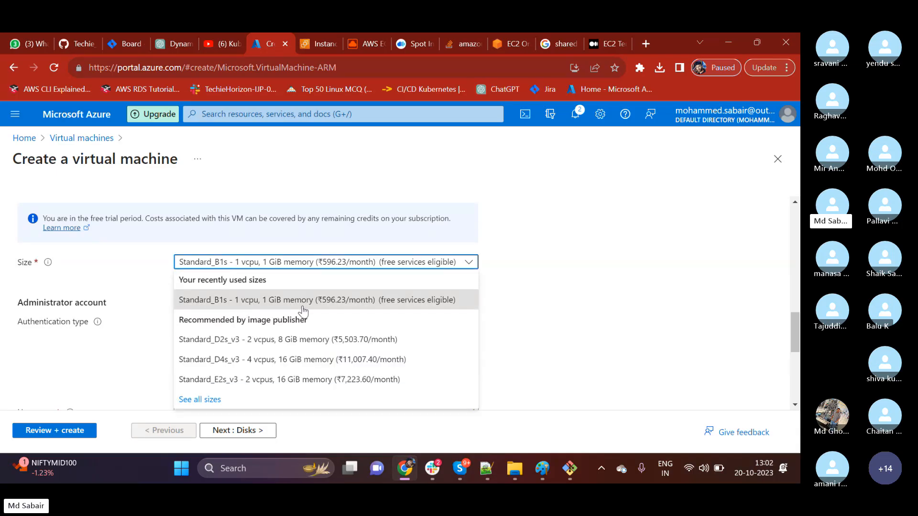
pyautogui.click(303, 300)
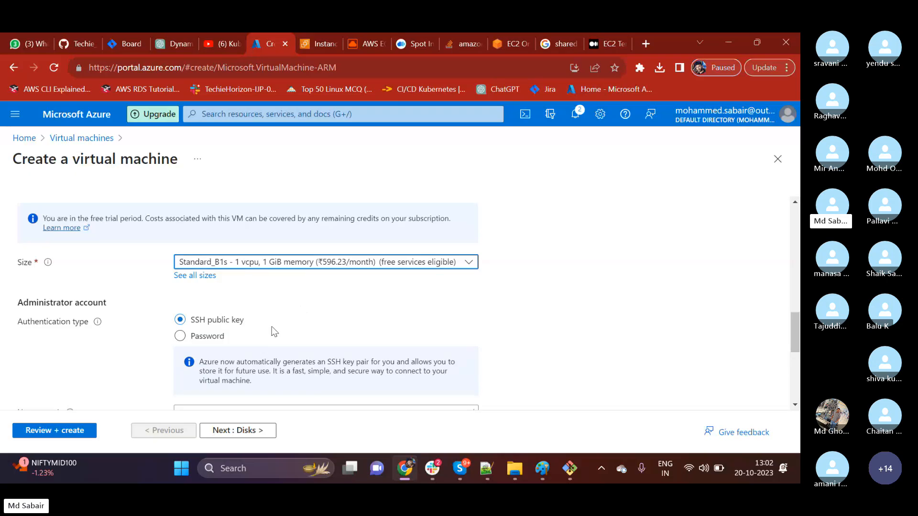
# Set the administrator account's authentication type to Password and enter techie as the username.
pyautogui.scroll(-1, 273, 330)
pyautogui.moveTo(212, 258); pyautogui.dragTo(244, 259)
pyautogui.click(201, 279)
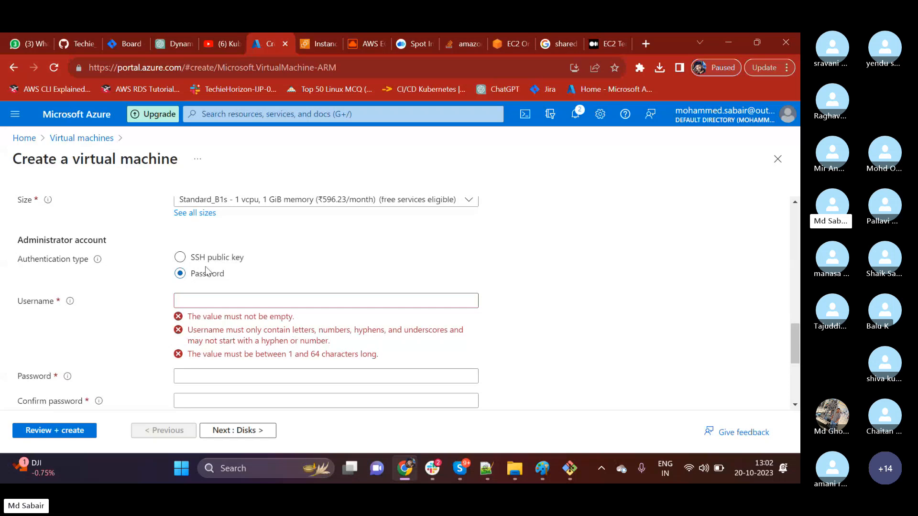
pyautogui.click(208, 257)
pyautogui.click(203, 282)
pyautogui.click(199, 302)
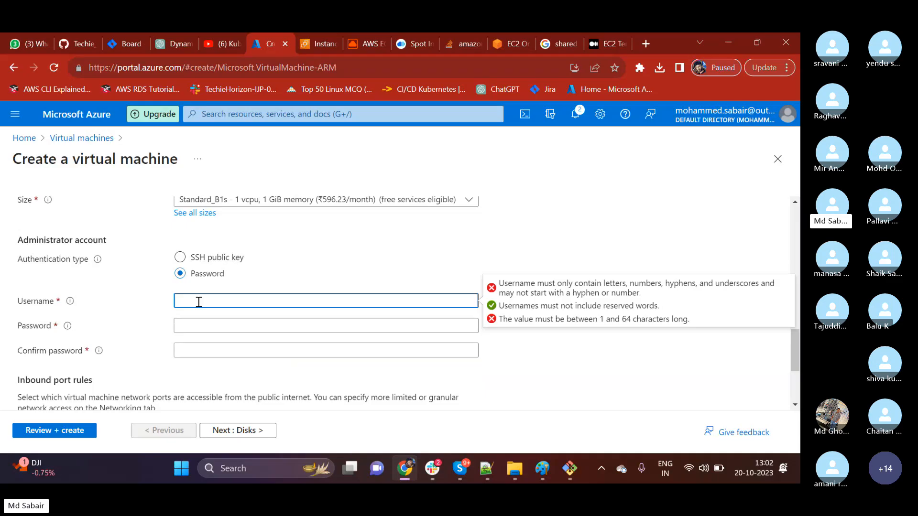
pyautogui.write('techie')
# Enter the administrator account's password and repeat it in the confirmation field.
pyautogui.click(208, 321)
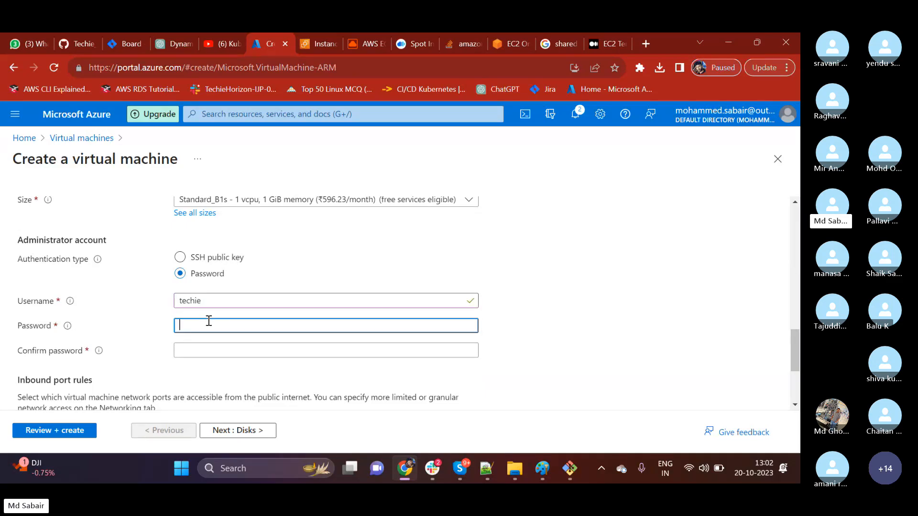
pyautogui.write('te••••••••')
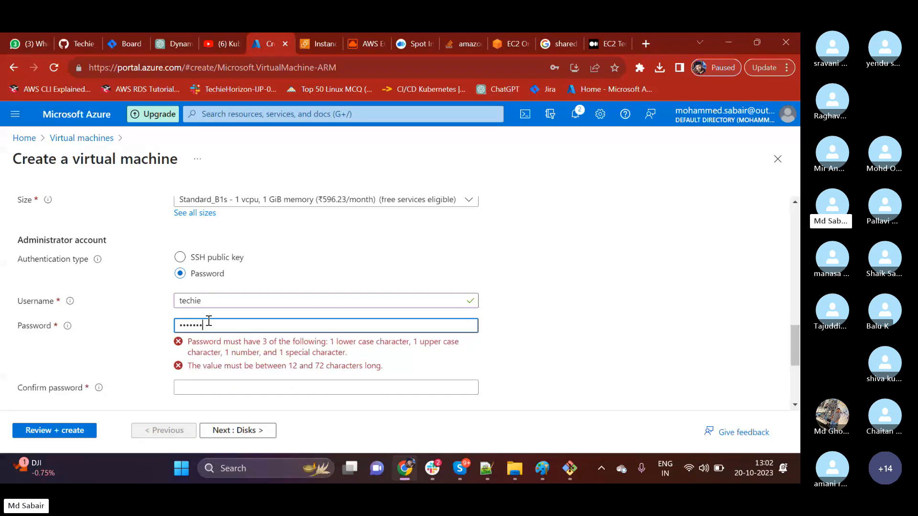
pyautogui.write('•••••')
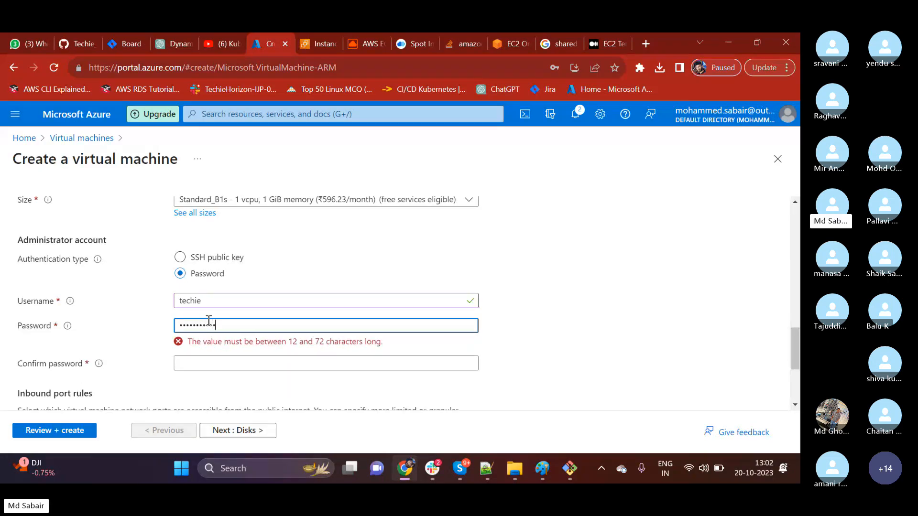
pyautogui.click(225, 355)
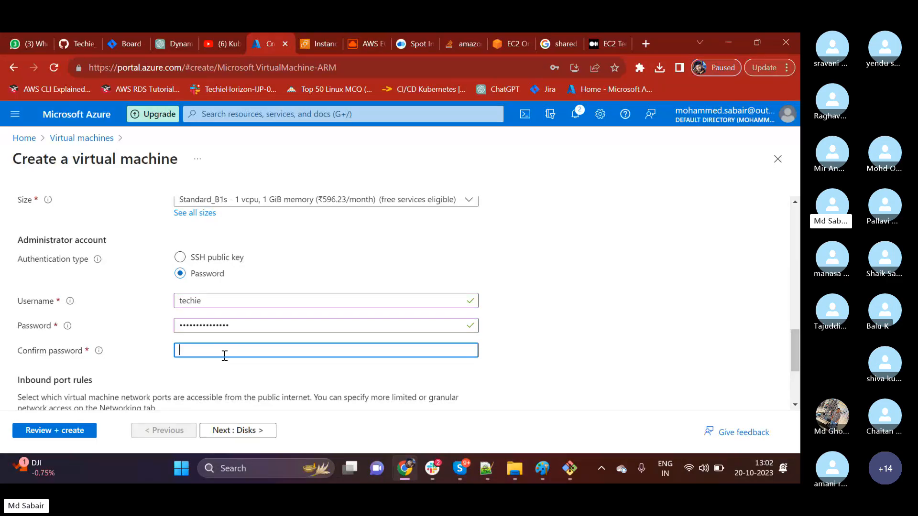
pyautogui.write('•••••••')
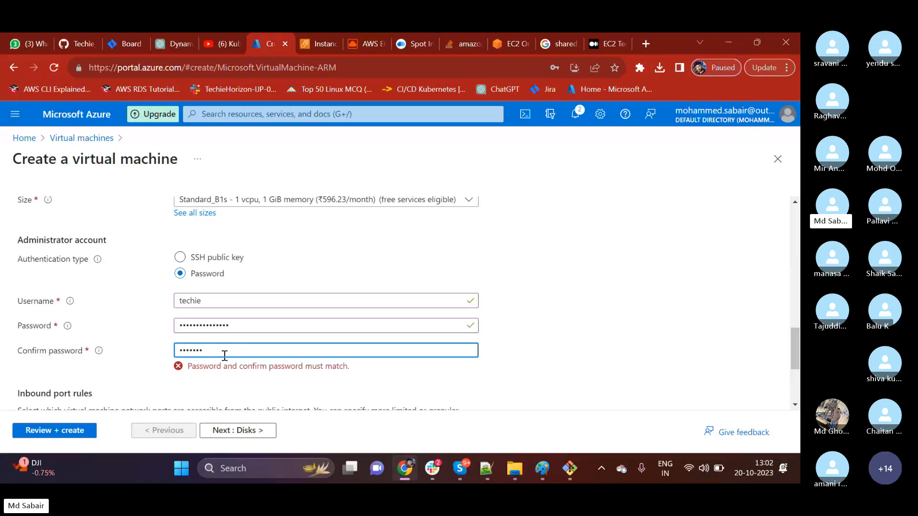
pyautogui.write('••••••••')
pyautogui.click(552, 305)
# Check the inbound port choices for the virtual machine, keeping SSH (22).
pyautogui.scroll(-3, 552, 305)
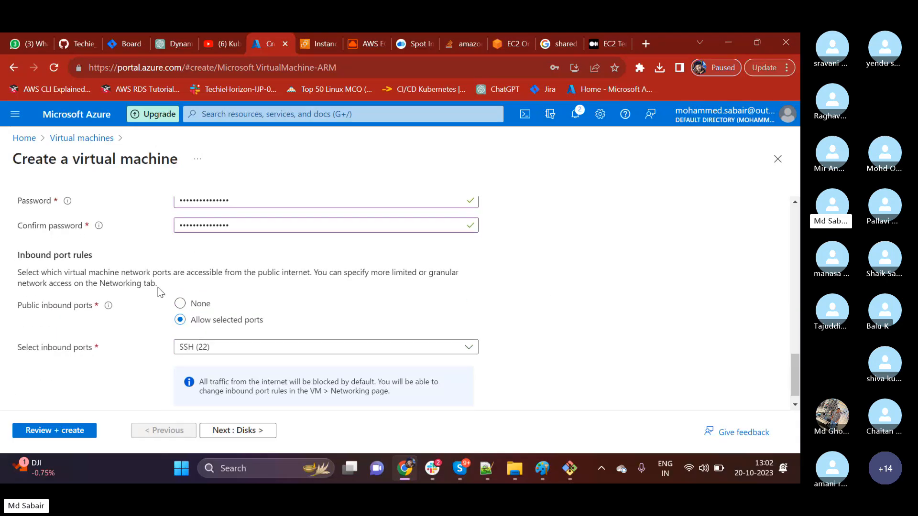
pyautogui.scroll(-1, 162, 297)
pyautogui.click(199, 329)
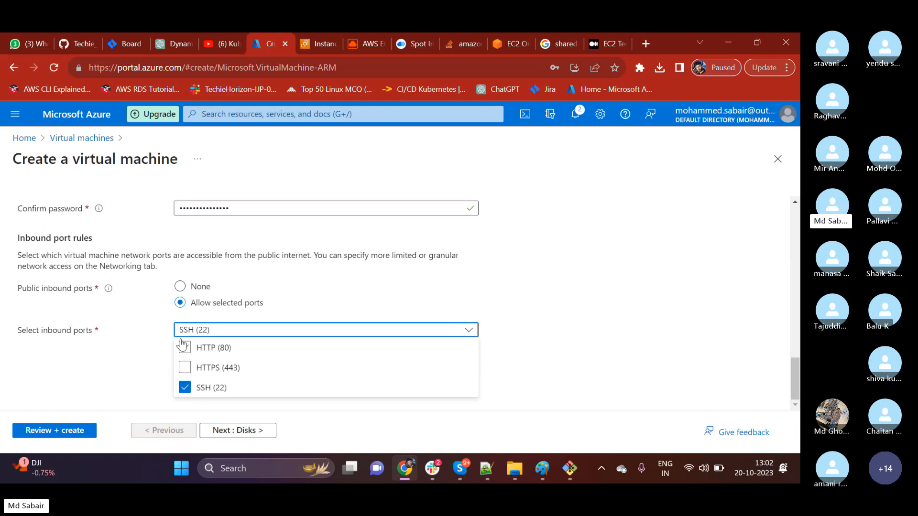
pyautogui.click(151, 337)
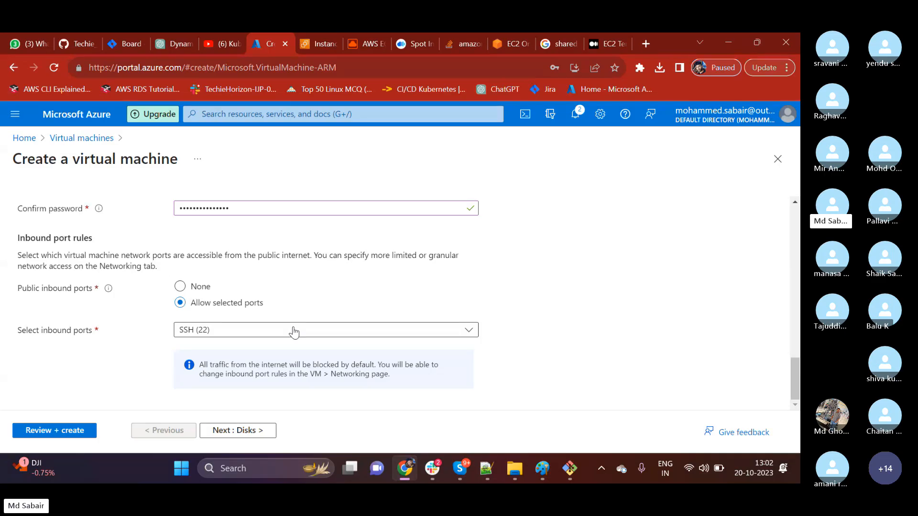
# Proceed to the disk settings, review the available OS disk sizes and choose Image default (30 GiB).
pyautogui.click(243, 431)
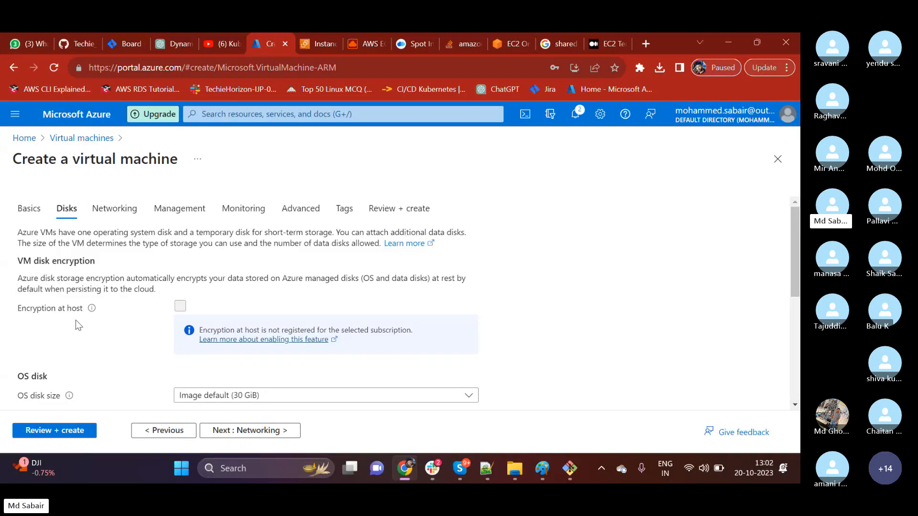
pyautogui.scroll(-1, 75, 321)
pyautogui.scroll(-1, 87, 313)
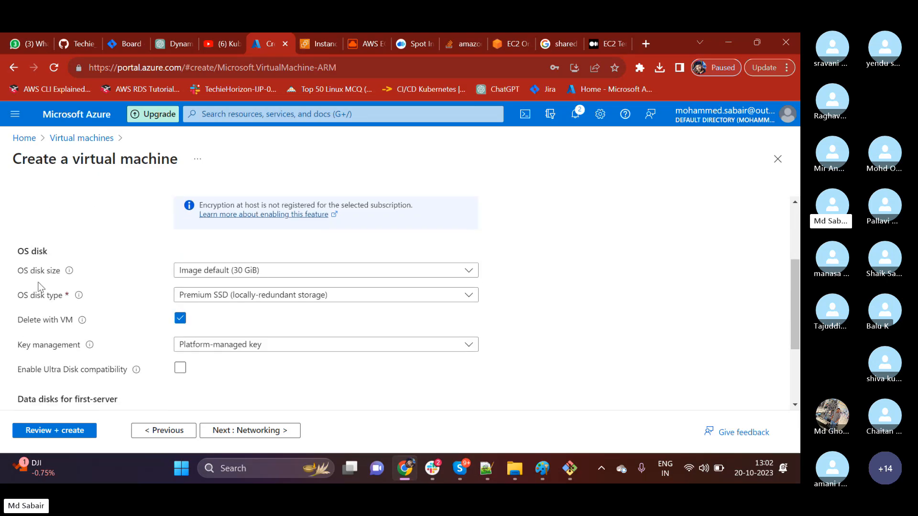
pyautogui.click(207, 274)
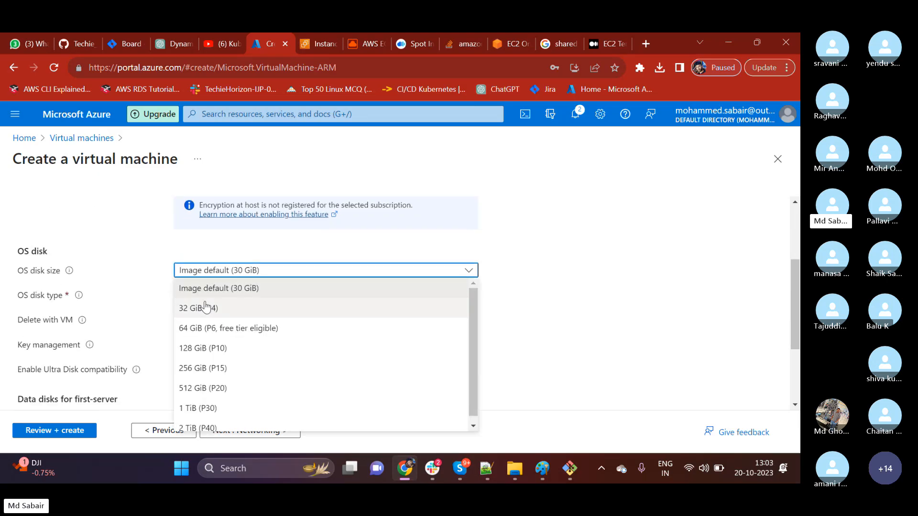
pyautogui.scroll(-1, 211, 378)
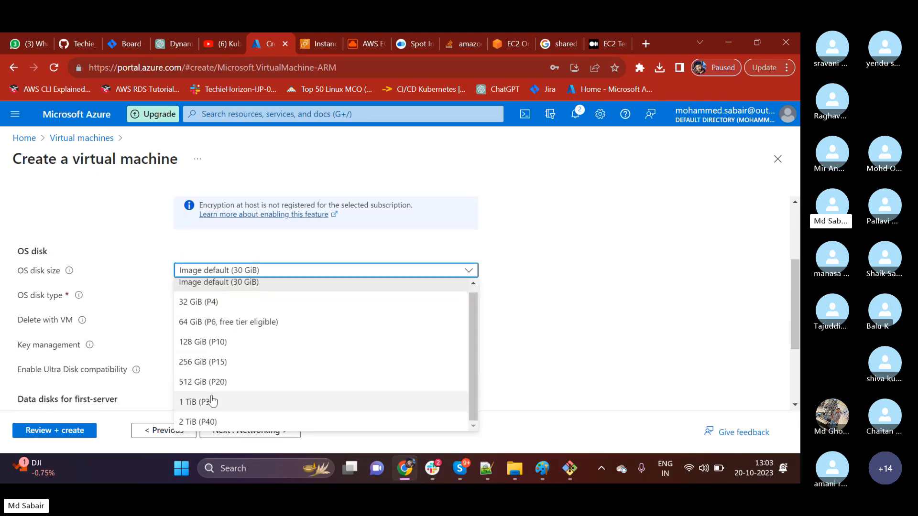
pyautogui.scroll(1, 241, 315)
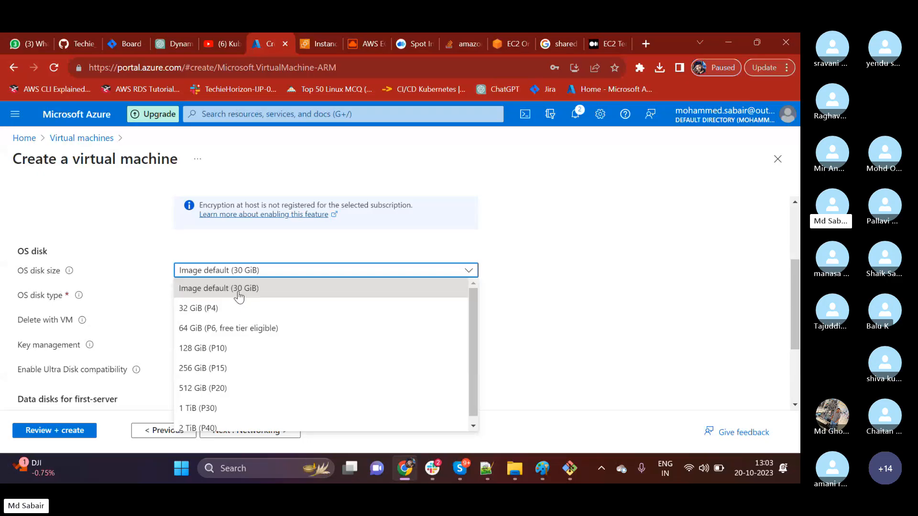
pyautogui.click(239, 293)
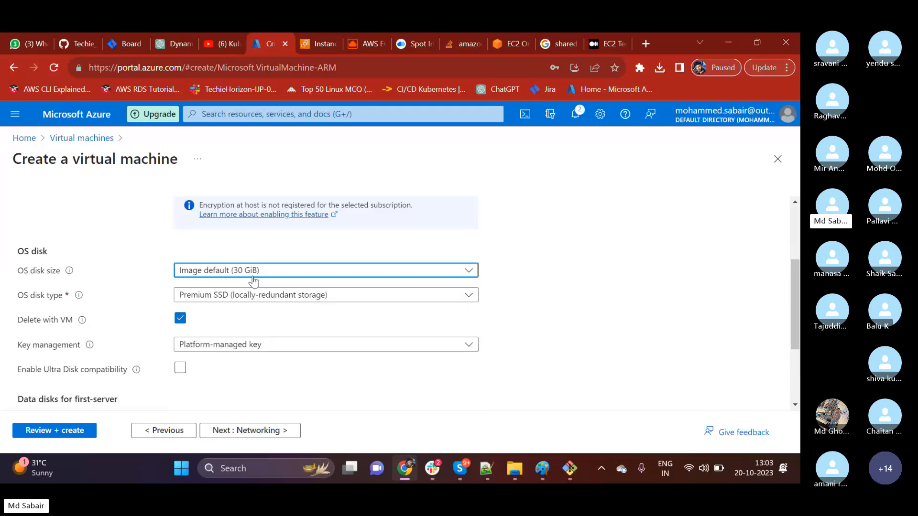
# Set the OS disk type to Standard SSD with locally-redundant storage.
pyautogui.click(204, 300)
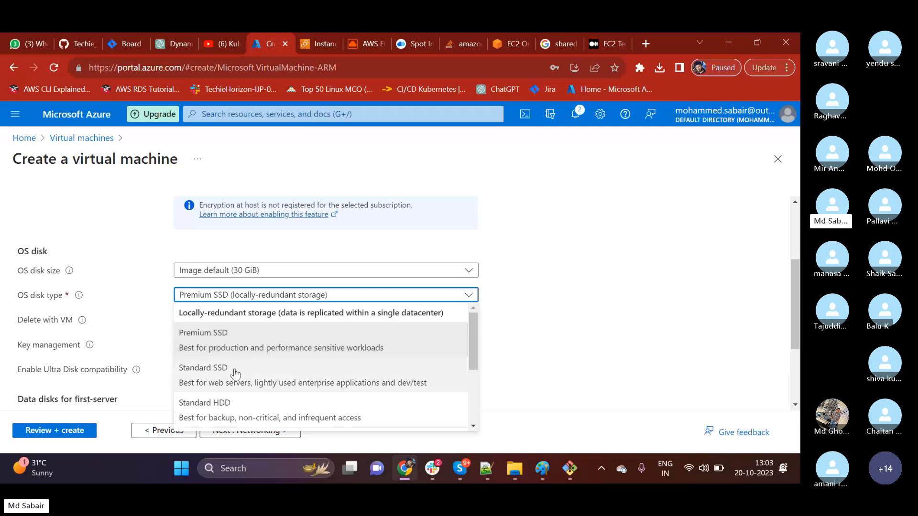
pyautogui.scroll(-3, 235, 373)
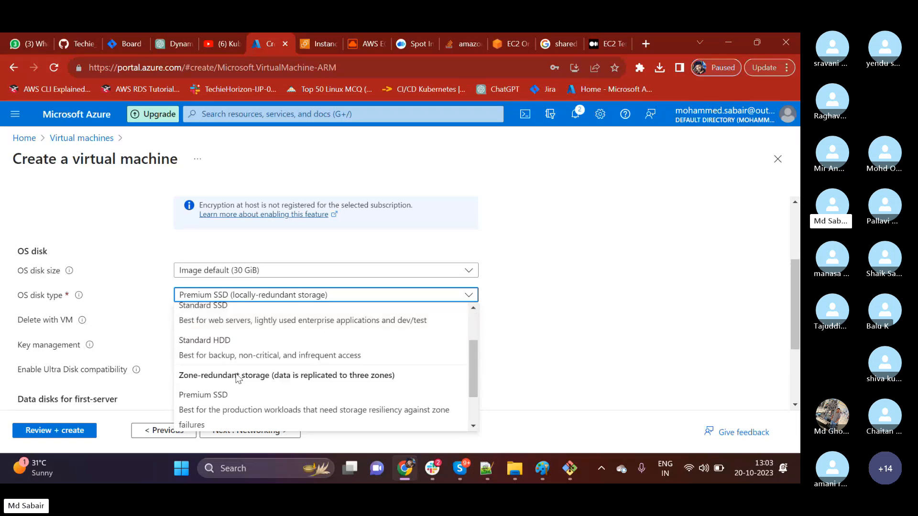
pyautogui.scroll(4, 227, 392)
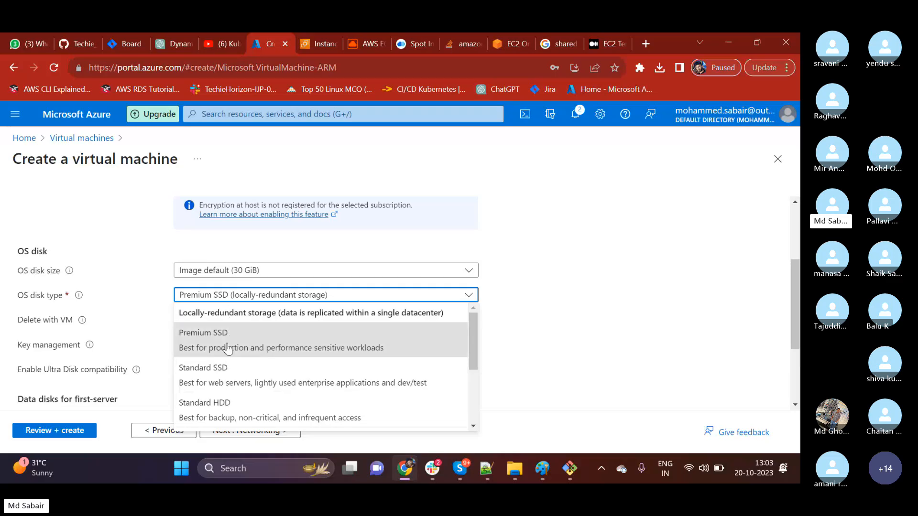
pyautogui.click(214, 376)
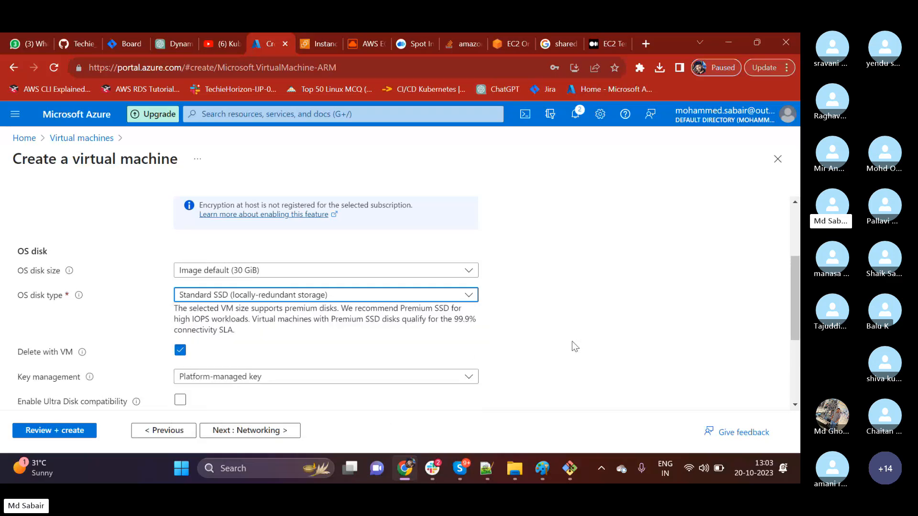
# Check the key management choices and data disk options for the virtual machine, keeping Platform-managed key.
pyautogui.scroll(-1, 572, 342)
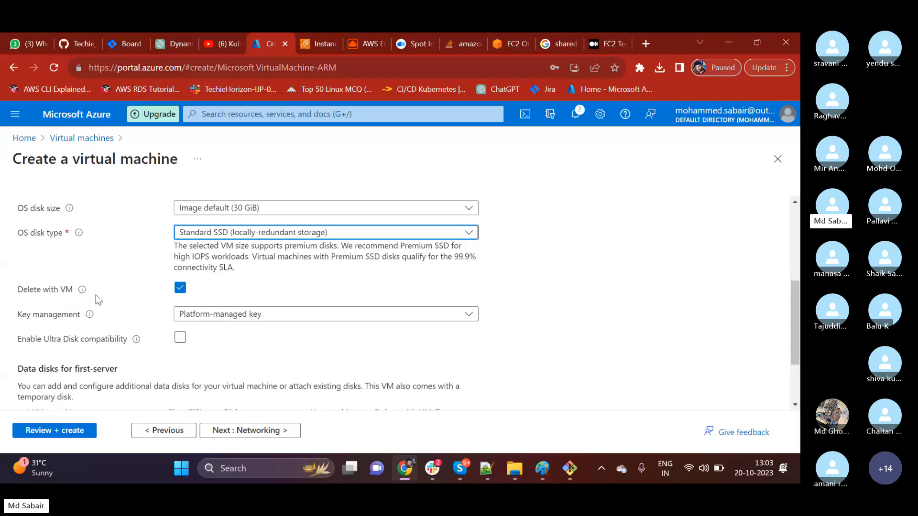
pyautogui.scroll(-1, 101, 295)
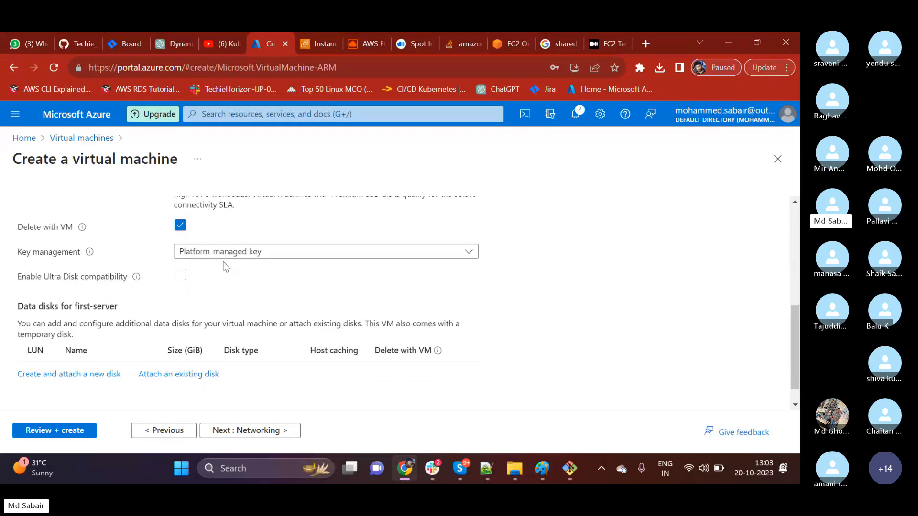
pyautogui.click(252, 257)
pyautogui.click(252, 257)
pyautogui.click(252, 258)
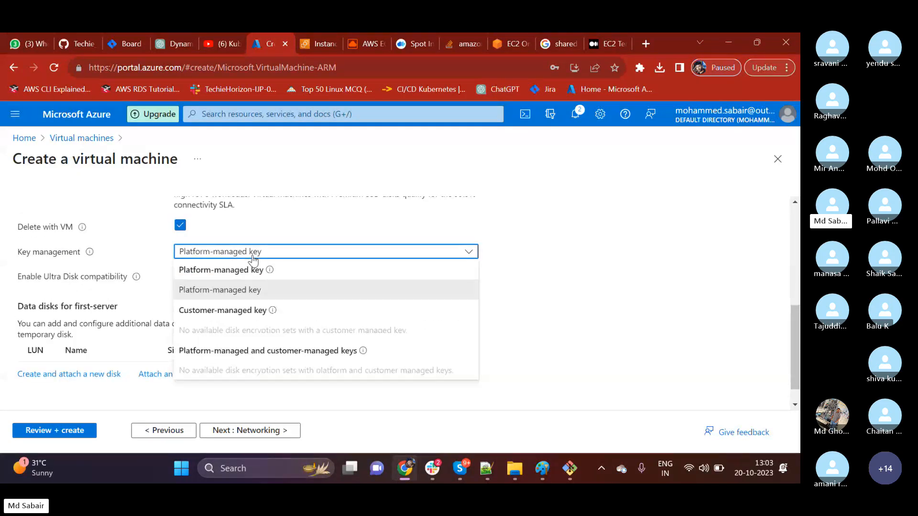
pyautogui.click(253, 259)
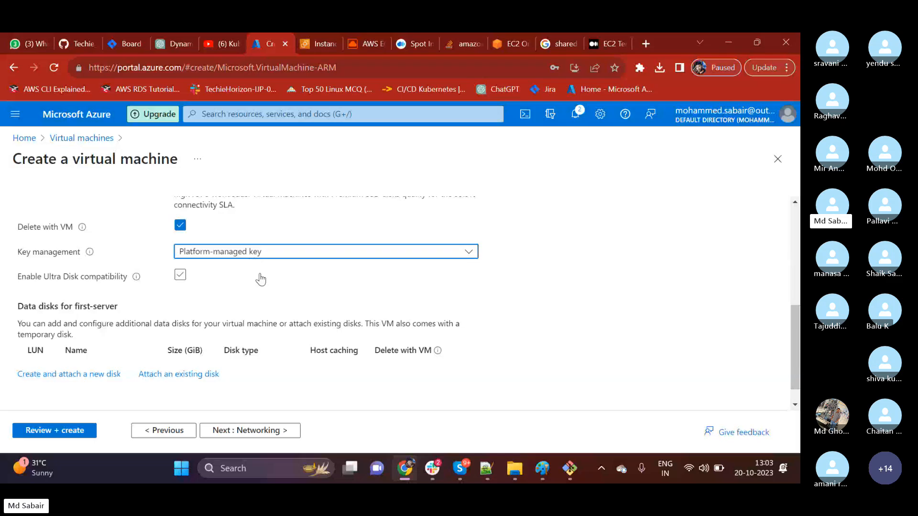
pyautogui.scroll(-1, 261, 279)
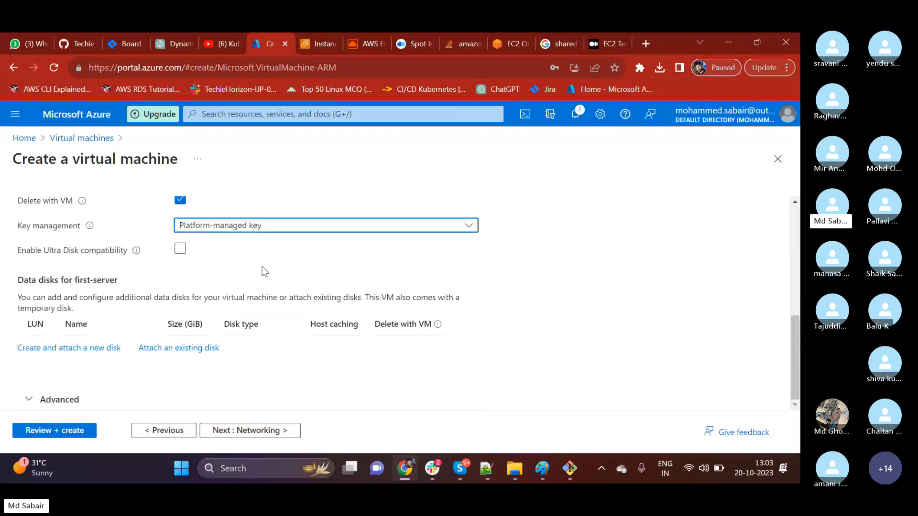
# Proceed to the networking settings and review the virtual network, public IP, security group, inbound port and load balancing options.
pyautogui.click(250, 434)
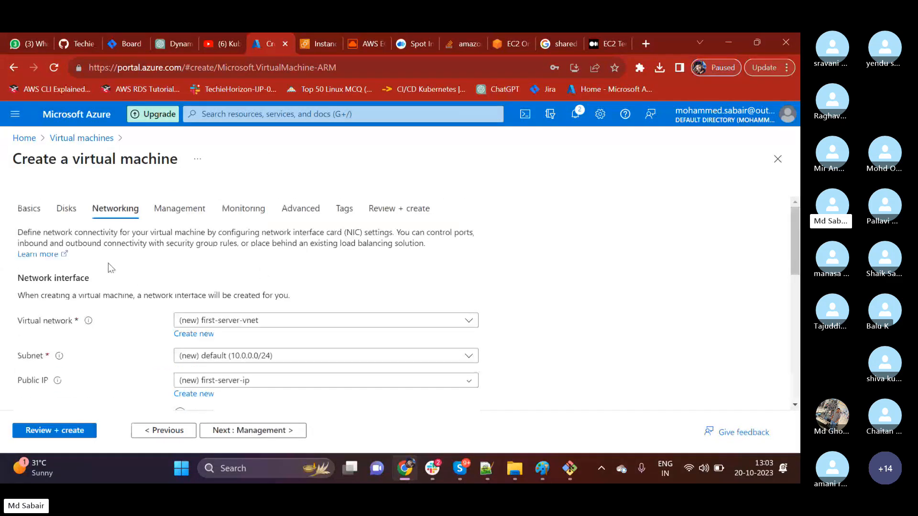
pyautogui.scroll(-2, 108, 263)
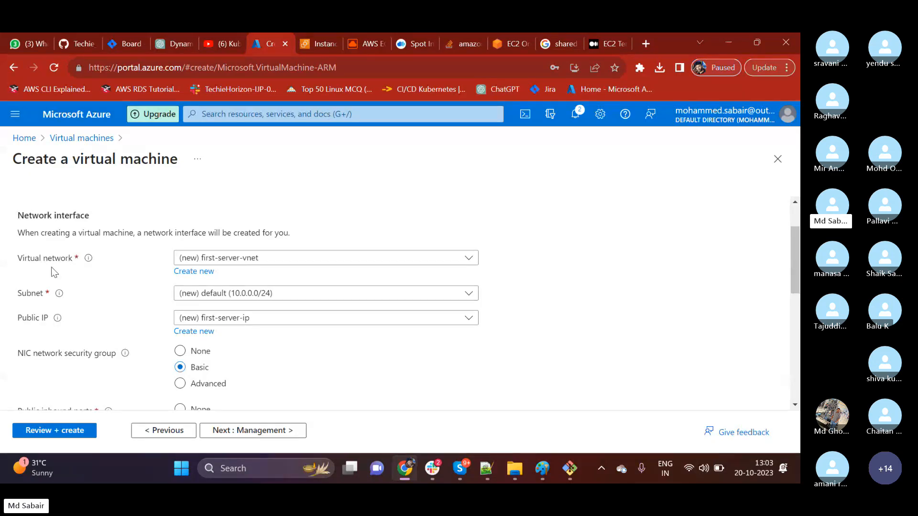
pyautogui.scroll(-3, 70, 294)
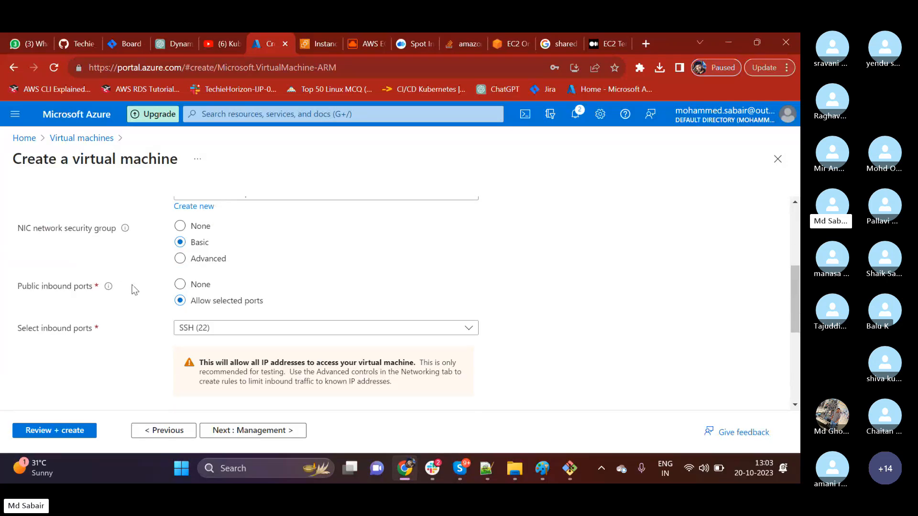
pyautogui.scroll(2, 132, 297)
pyautogui.scroll(-1, 123, 334)
pyautogui.scroll(-1, 201, 311)
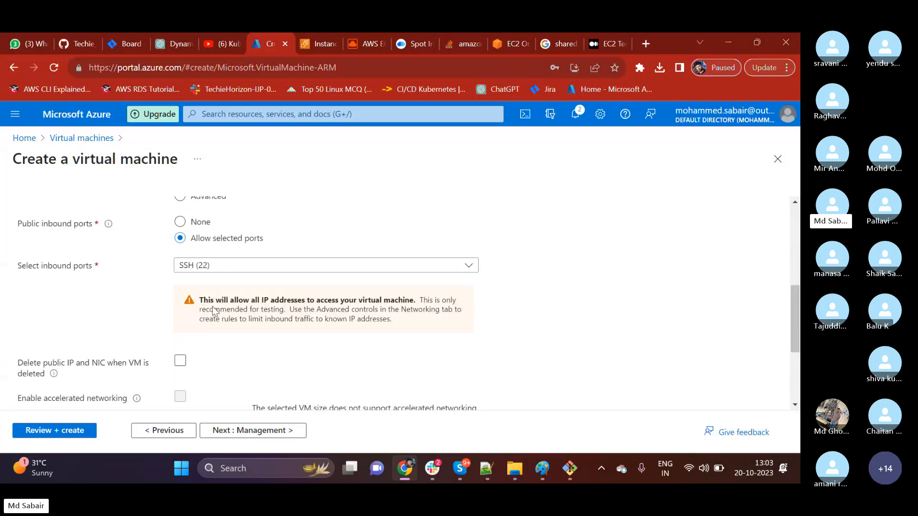
pyautogui.scroll(-1, 208, 341)
pyautogui.scroll(-2, 221, 333)
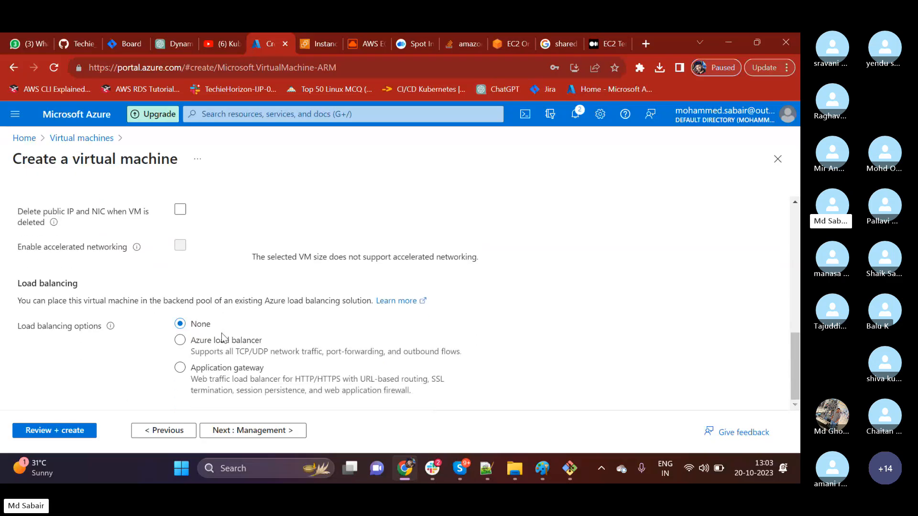
# Enable deleting the public IP and NIC when the VM is deleted, and proceed to review the management settings.
pyautogui.click(180, 210)
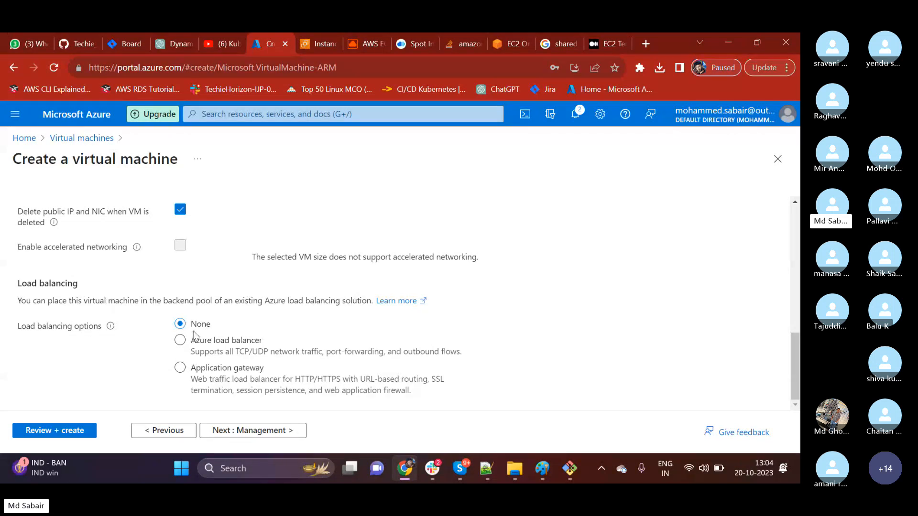
pyautogui.click(243, 431)
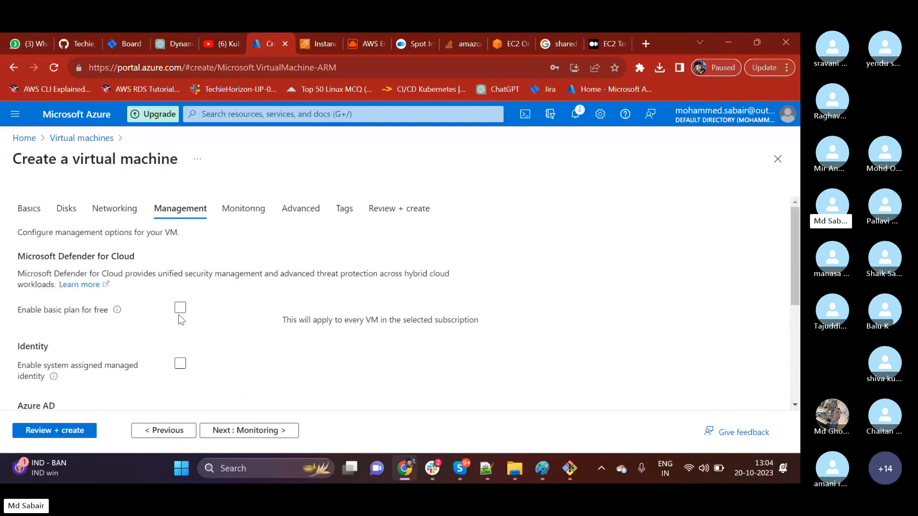
pyautogui.scroll(-3, 236, 319)
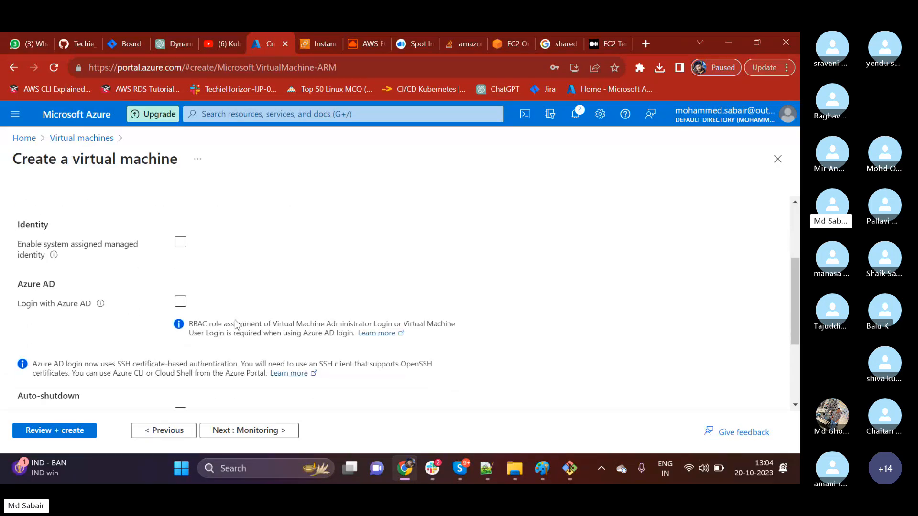
pyautogui.scroll(-3, 87, 278)
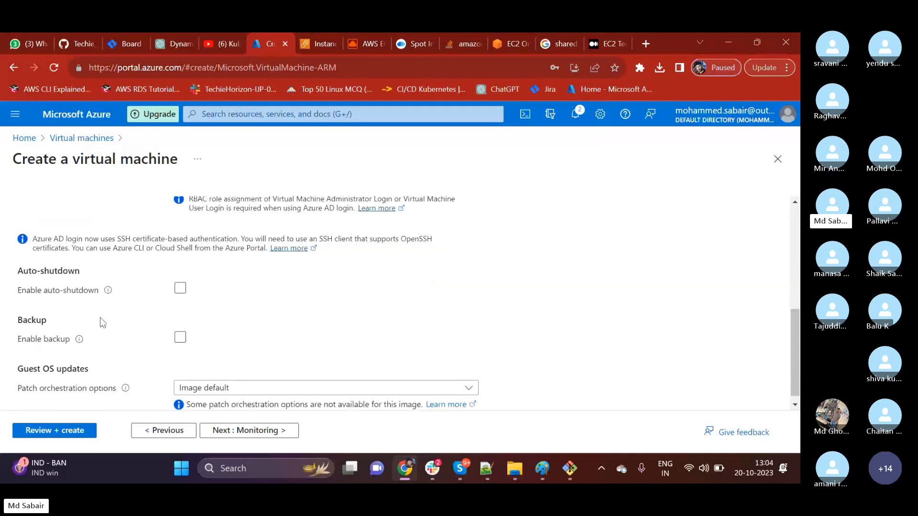
# Proceed to the monitoring settings and disable boot diagnostics for the virtual machine.
pyautogui.click(245, 433)
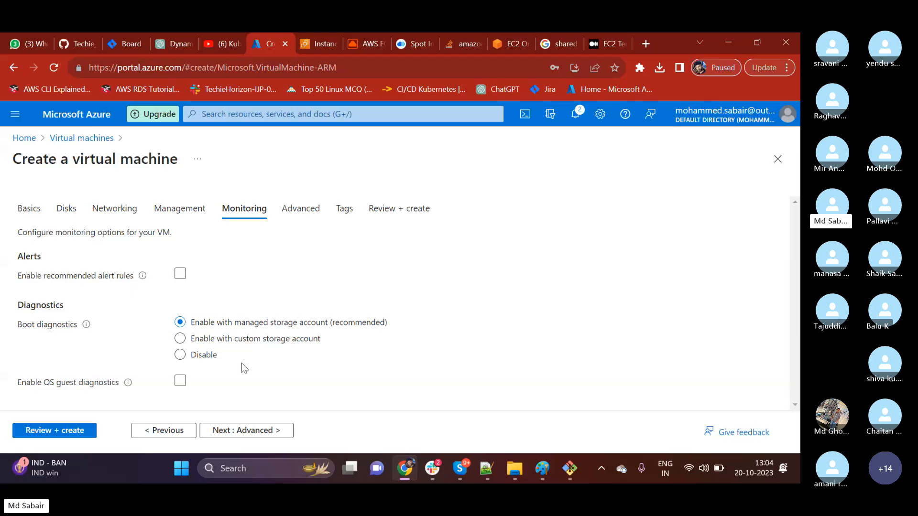
pyautogui.click(180, 354)
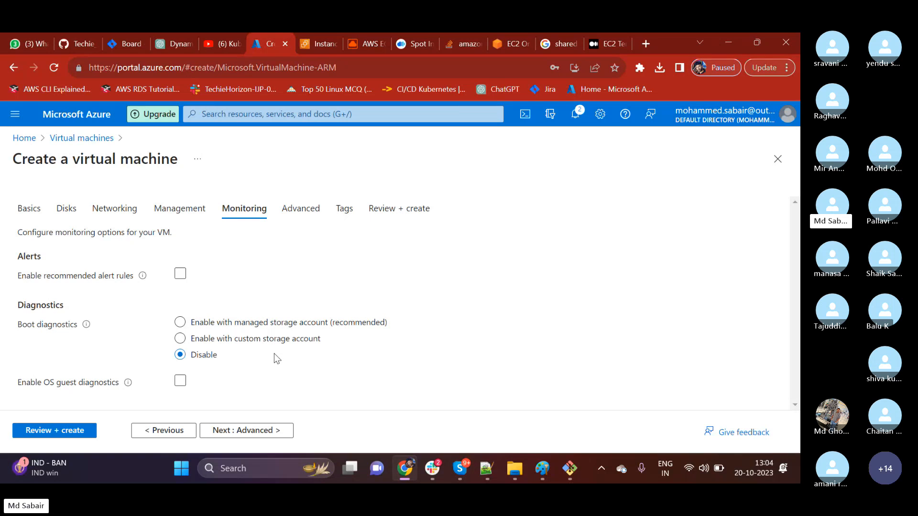
# Proceed to the advanced settings of the virtual machine and go through the extension, VM application and custom data sections.
pyautogui.click(273, 428)
pyautogui.scroll(-2, 261, 351)
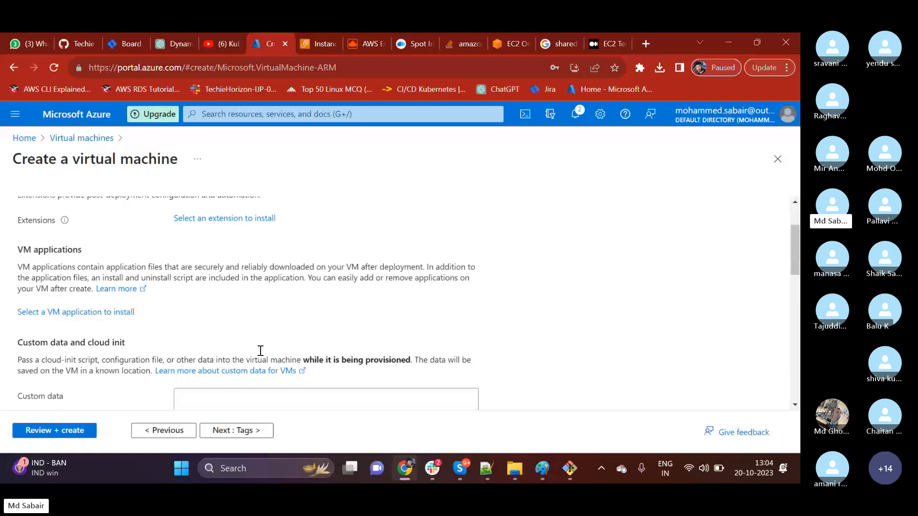
pyautogui.scroll(-3, 260, 351)
# Try out a shell script beginning with #!/bin/ba as the virtual machine's custom data, and clear it again.
pyautogui.click(217, 268)
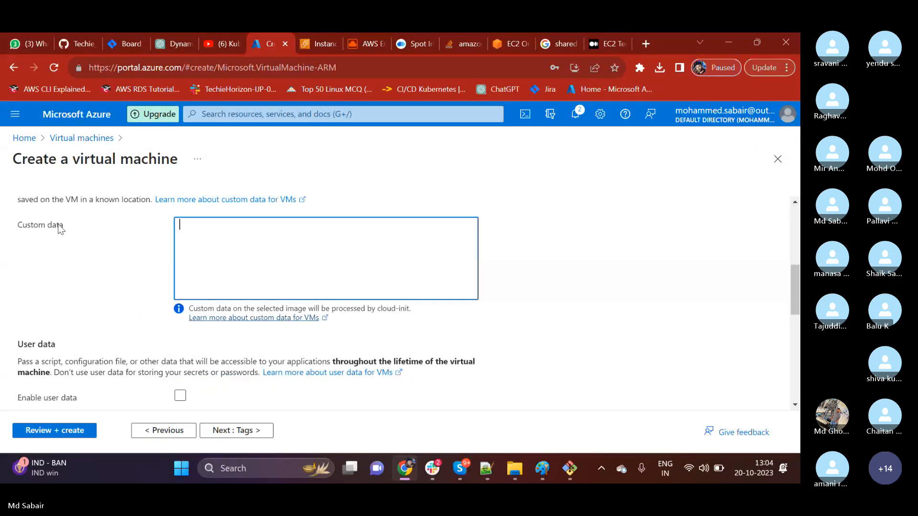
pyautogui.write('#@')
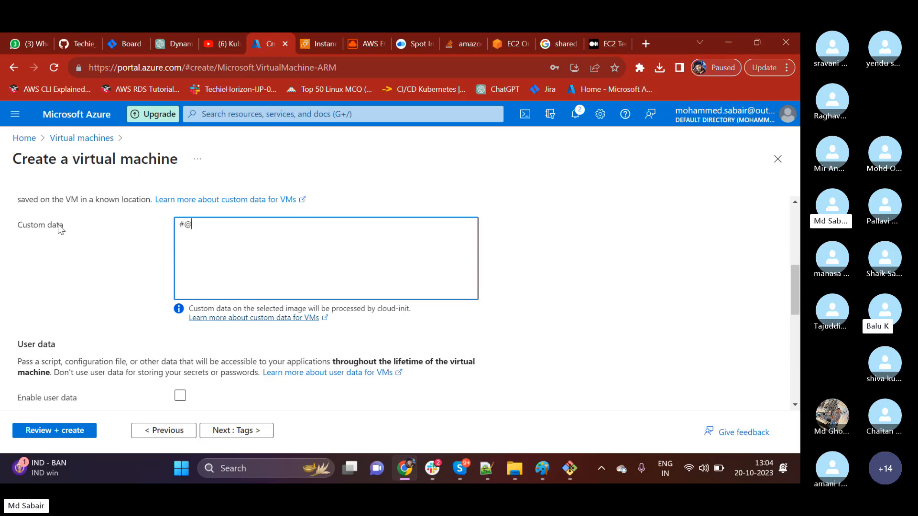
pyautogui.write('!/b')
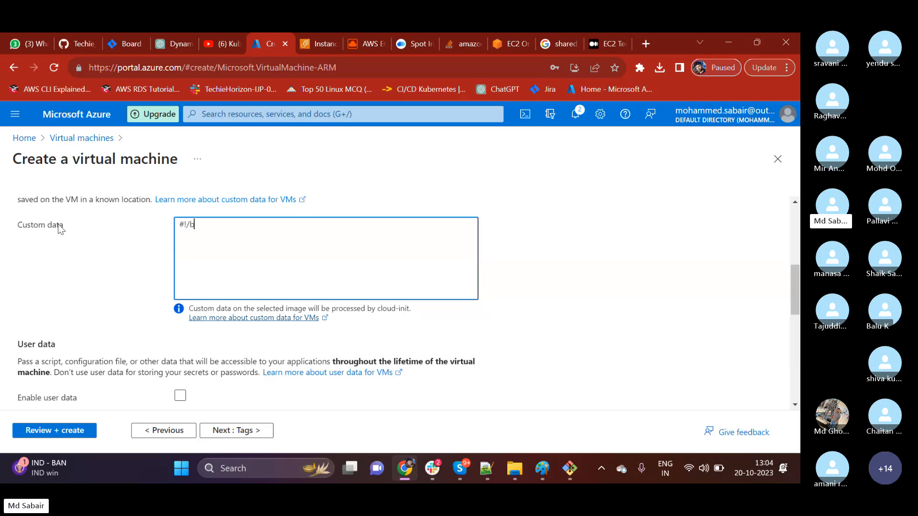
pyautogui.write('in/ba')
pyautogui.press('BackSpace')
pyautogui.press('BackSpace')
pyautogui.press('BackSpace')
pyautogui.press('BackSpace')
# Review the user data, dedicated host, capacity reservation and proximity placement group options for the virtual machine.
pyautogui.scroll(-4, 78, 268)
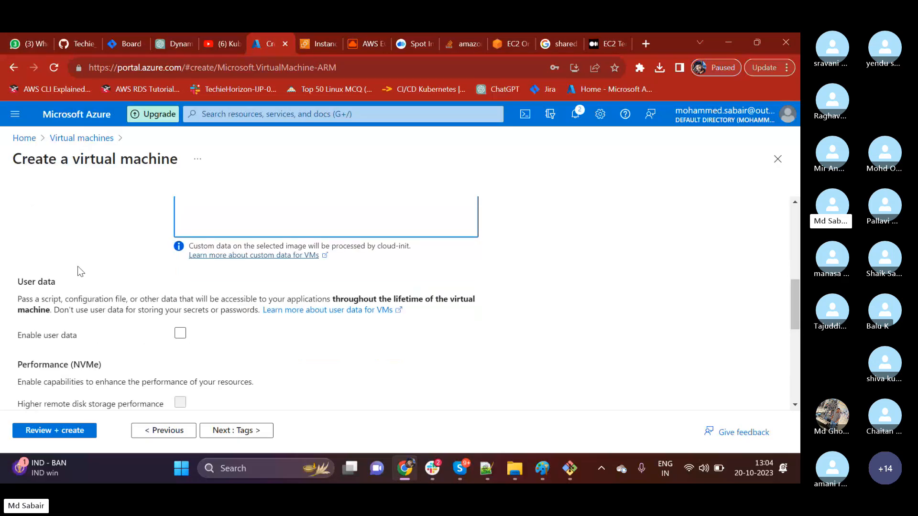
pyautogui.scroll(-3, 82, 269)
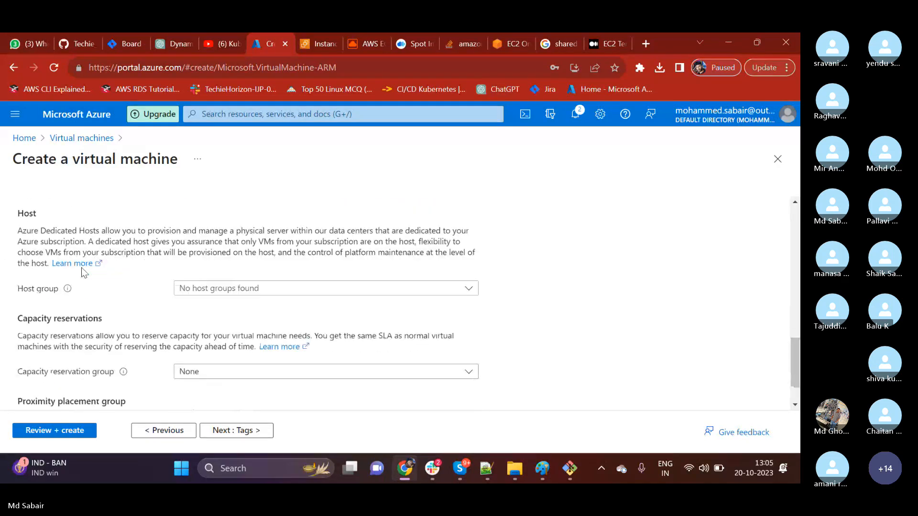
pyautogui.scroll(-1, 82, 273)
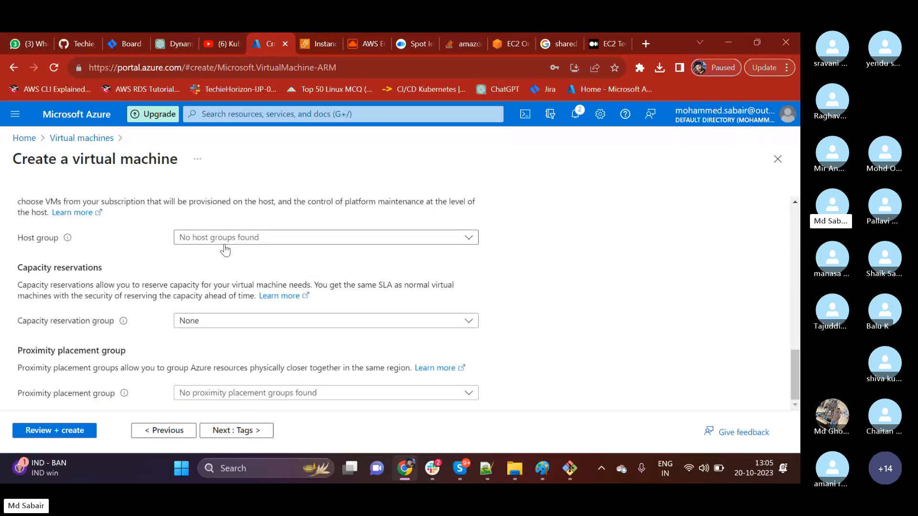
pyautogui.click(220, 324)
pyautogui.click(213, 337)
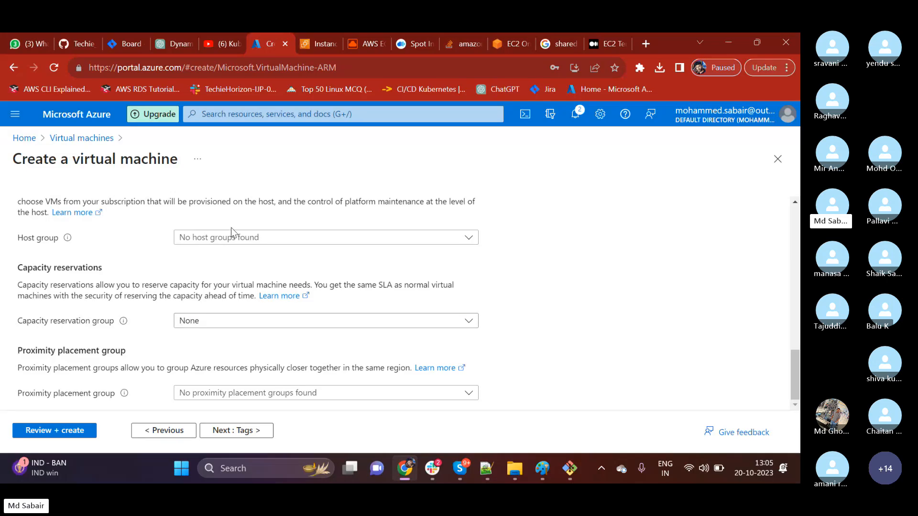
pyautogui.scroll(2, 152, 267)
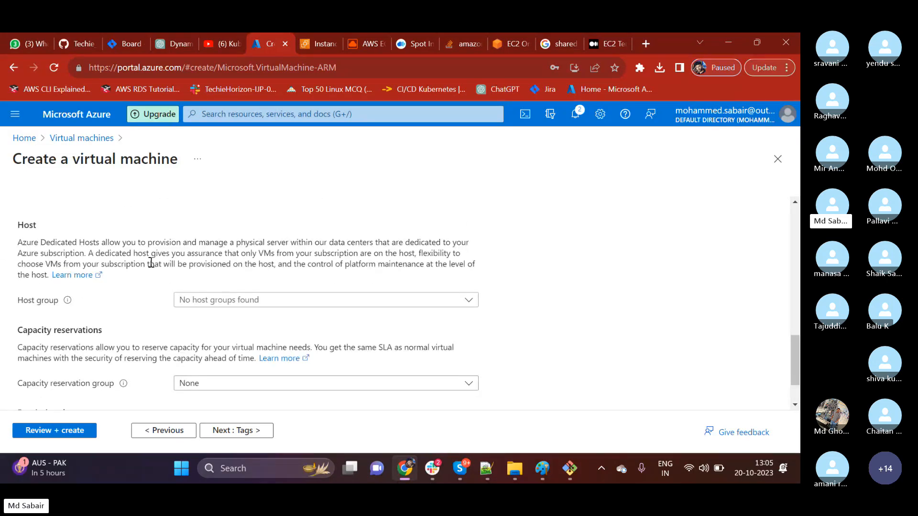
pyautogui.scroll(-2, 152, 265)
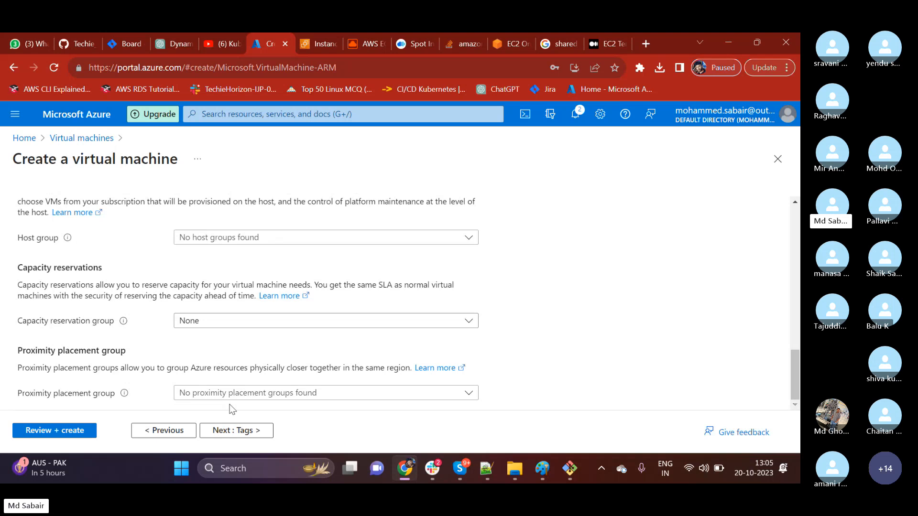
# Proceed to the tags settings, leave the tag name and value empty, and continue to the final review.
pyautogui.click(245, 431)
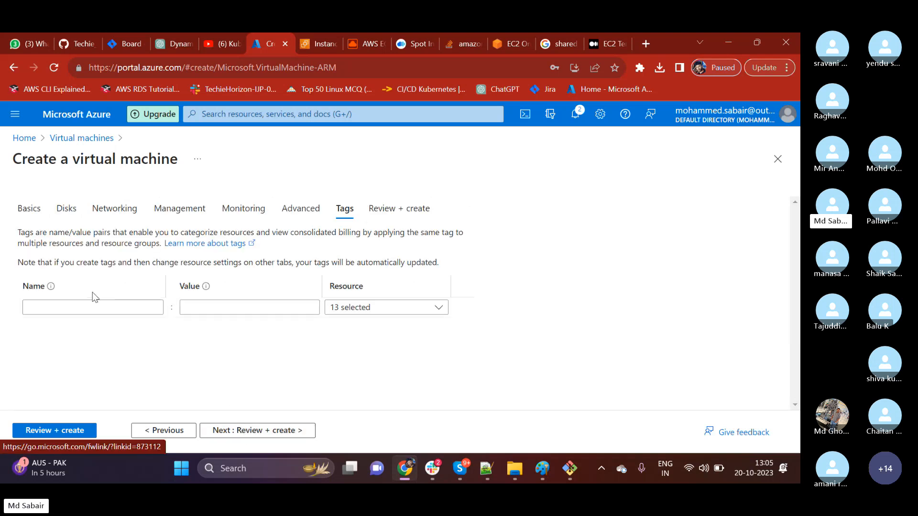
pyautogui.click(88, 306)
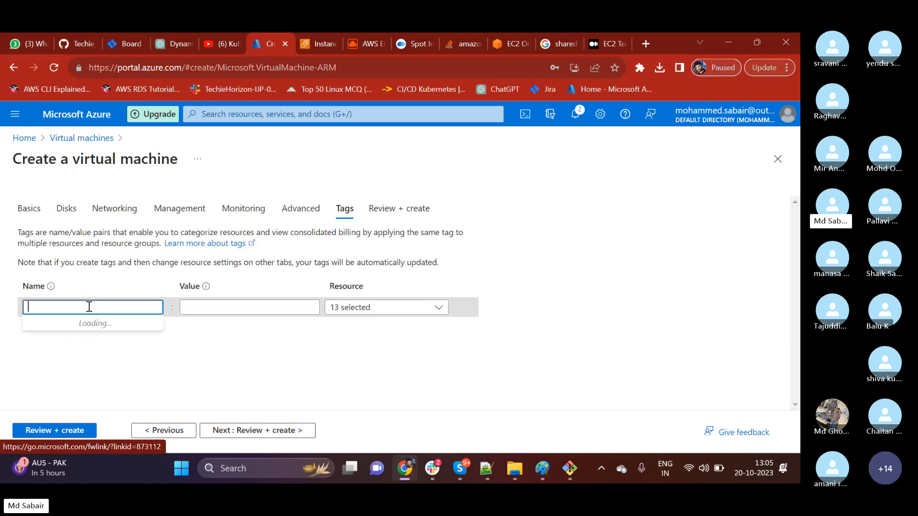
pyautogui.click(144, 367)
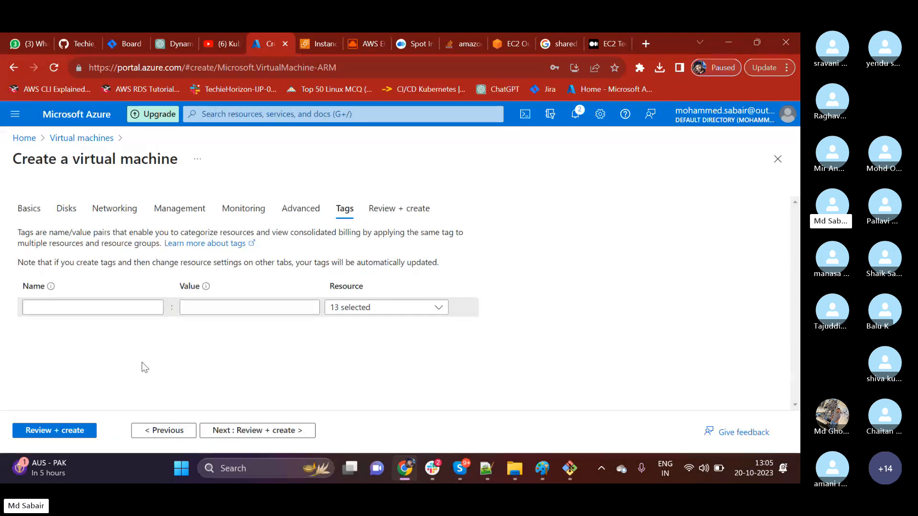
pyautogui.click(262, 435)
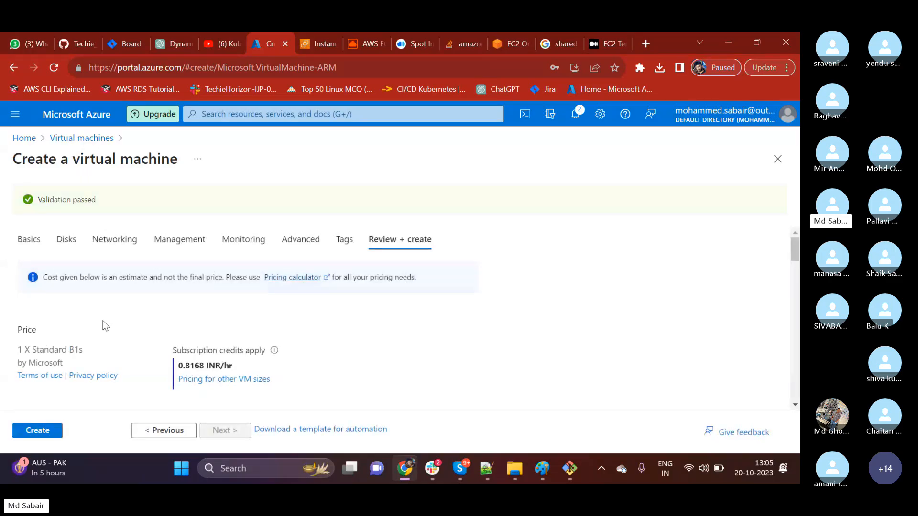
# Check the price, terms and configuration summary of the virtual machine, and create it.
pyautogui.scroll(-1, 108, 298)
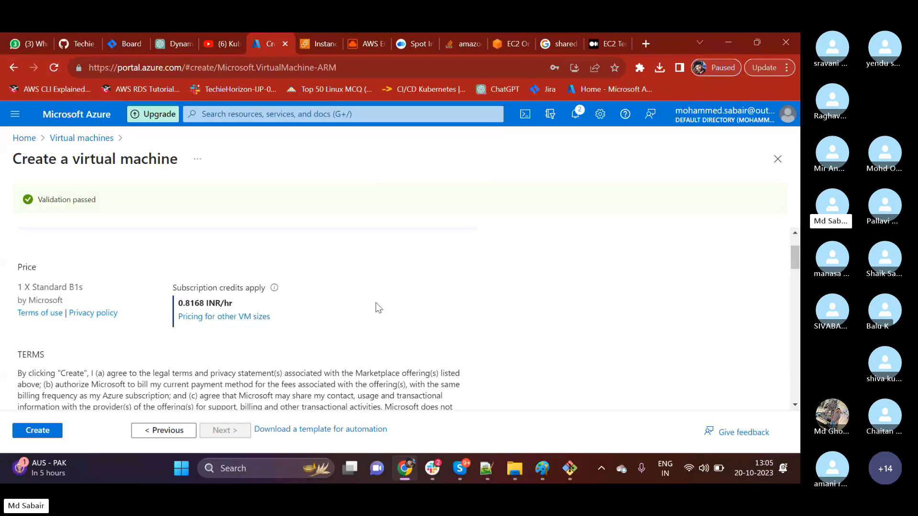
pyautogui.scroll(-3, 371, 303)
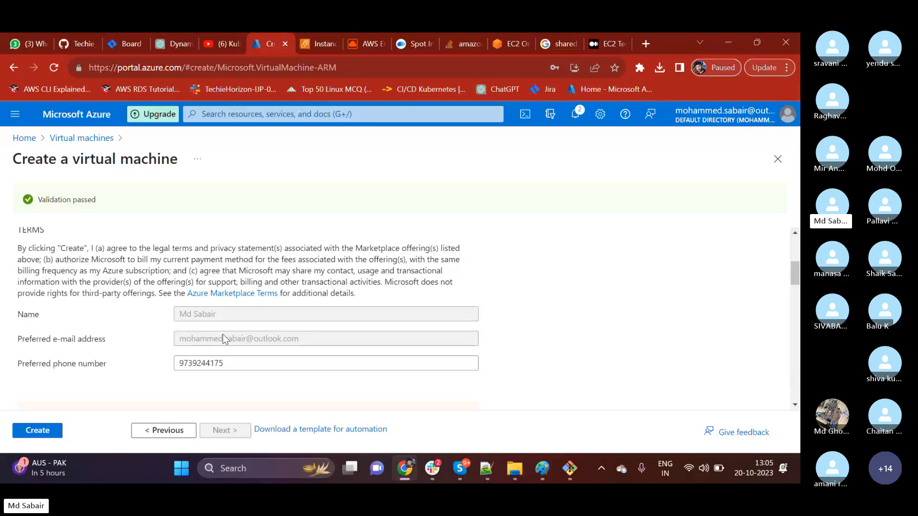
pyautogui.scroll(1, 222, 334)
pyautogui.scroll(-1, 169, 327)
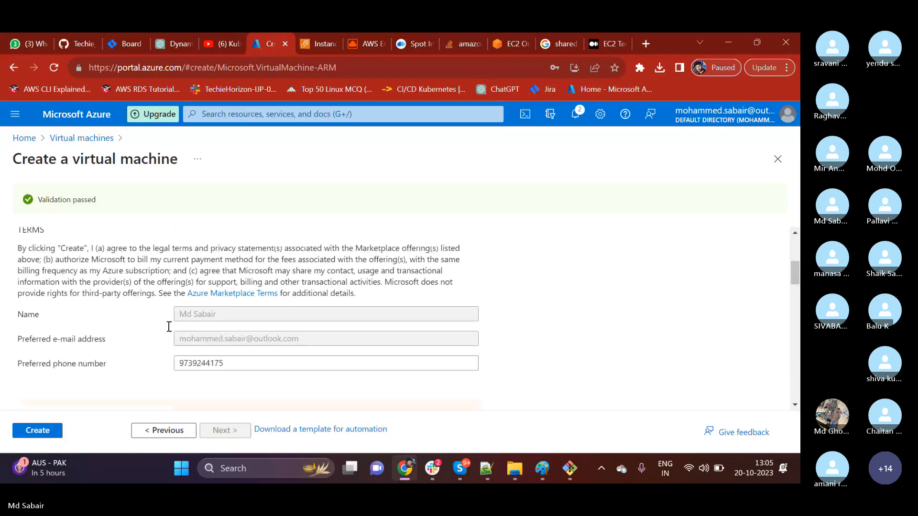
pyautogui.scroll(-3, 169, 326)
pyautogui.scroll(-1, 185, 296)
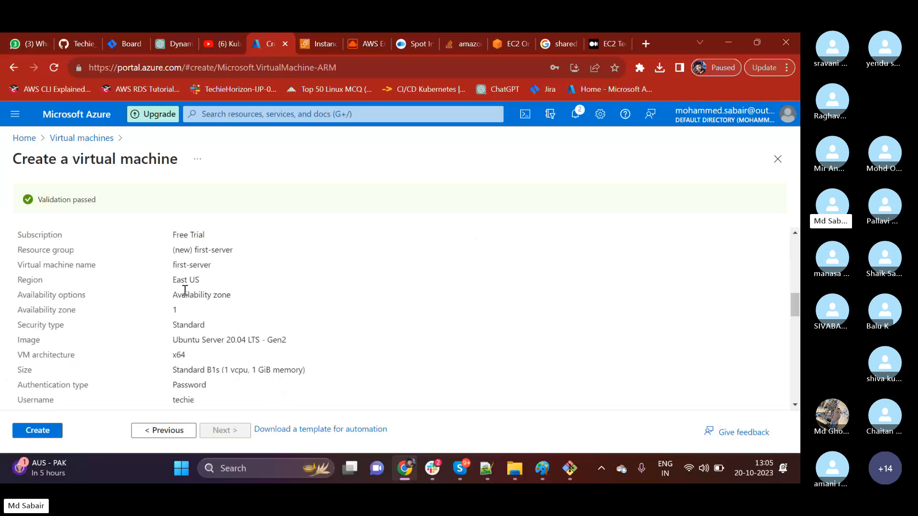
pyautogui.scroll(2, 186, 295)
pyautogui.scroll(-15, 150, 343)
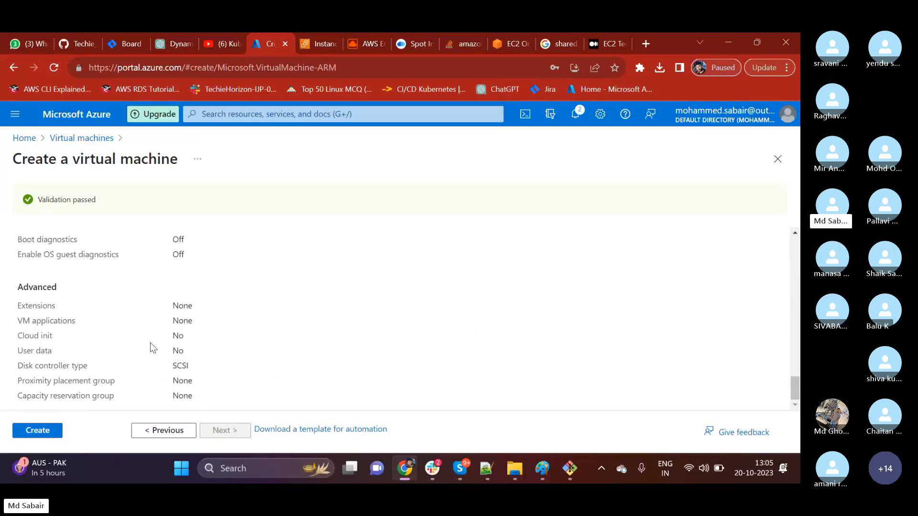
pyautogui.scroll(6, 172, 383)
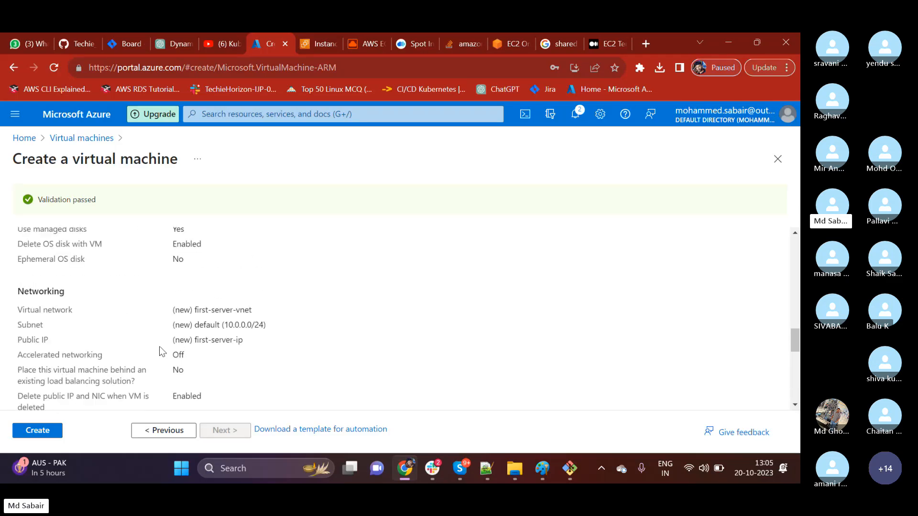
pyautogui.scroll(-6, 159, 352)
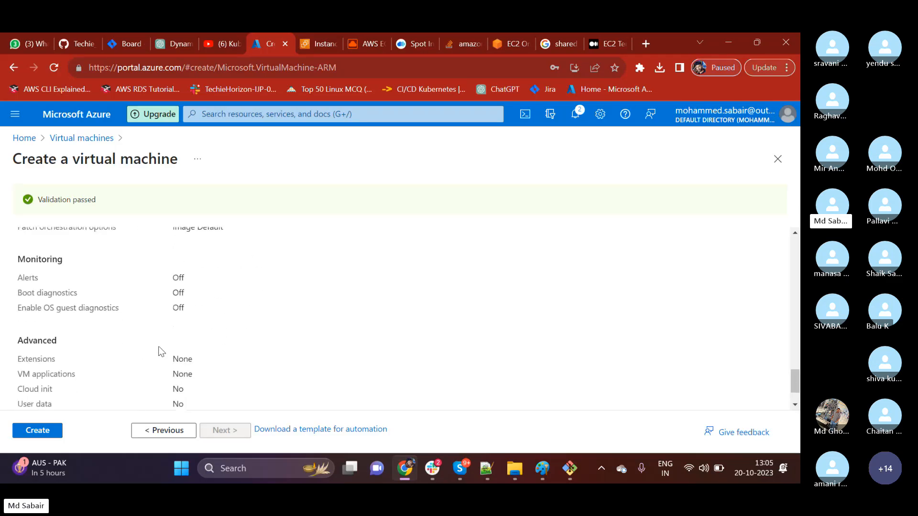
pyautogui.click(38, 431)
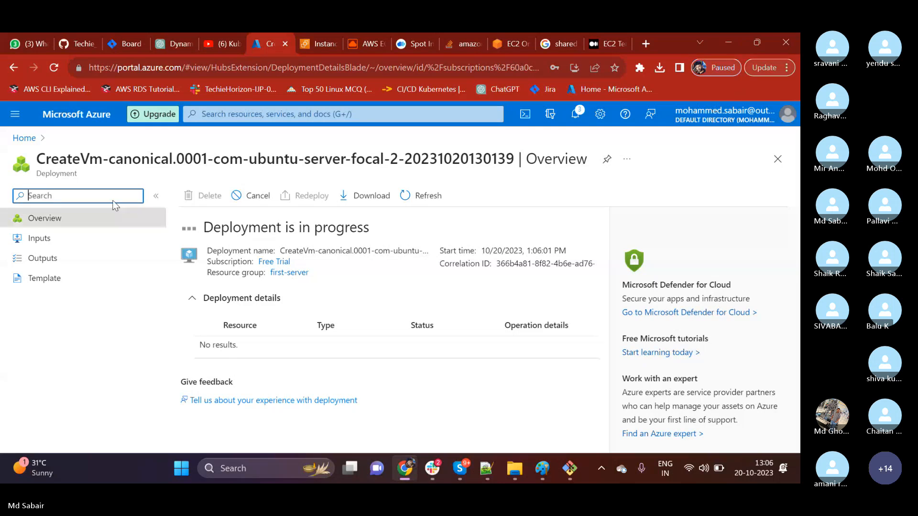
# Return to the Azure home page and open the first-server resource group from the recent resources.
pyautogui.click(22, 139)
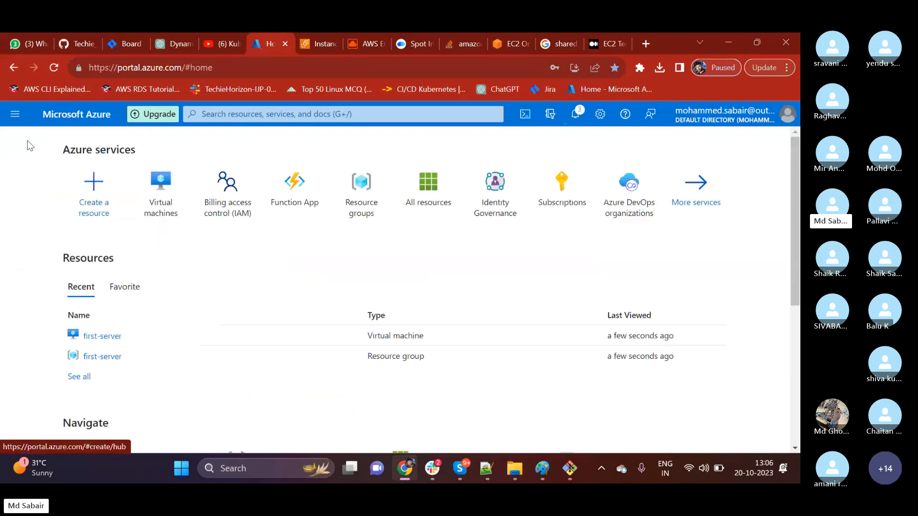
pyautogui.scroll(-1, 143, 339)
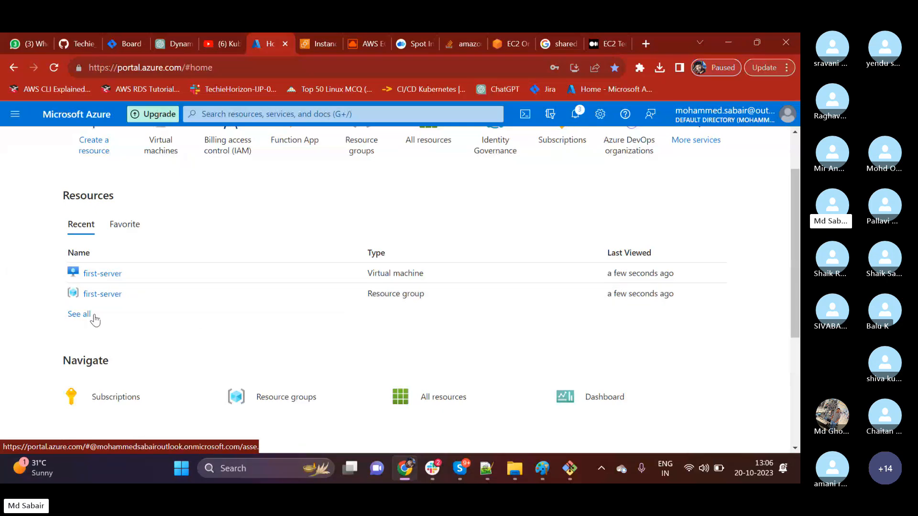
pyautogui.click(95, 294)
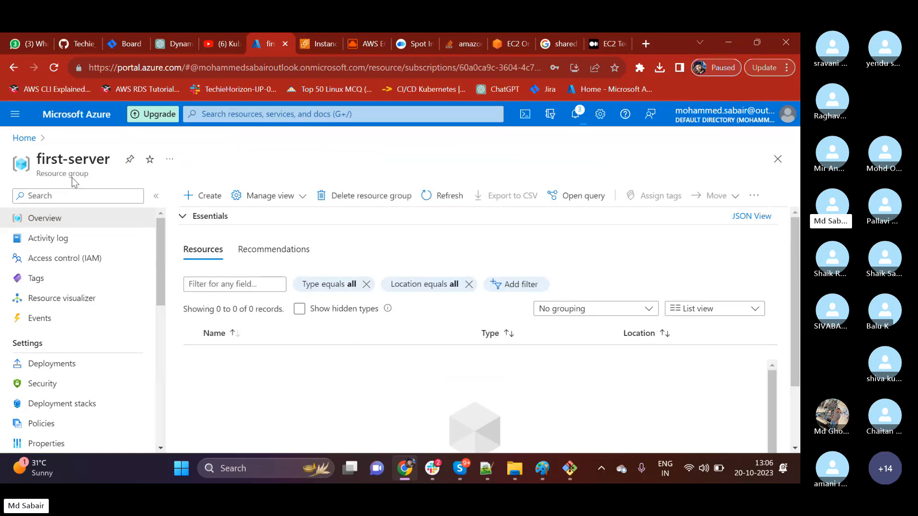
pyautogui.moveTo(46, 158); pyautogui.dragTo(89, 159)
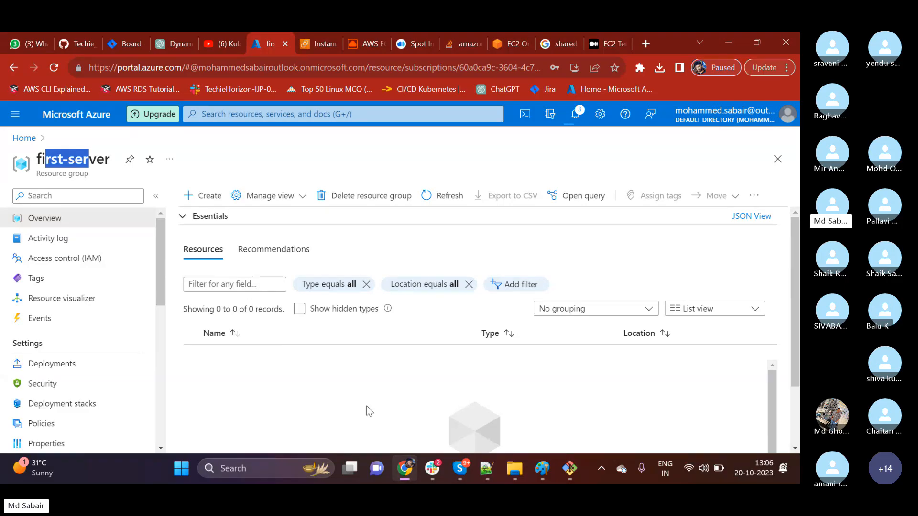
# Switch to the AWS EC2 console and look through the separate AMIs, Volumes and Security Groups pages for comparison.
pyautogui.click(315, 48)
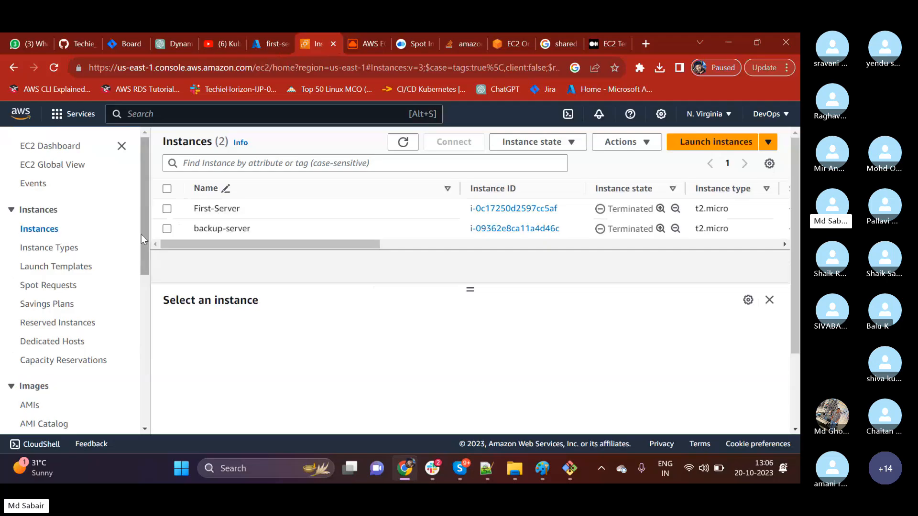
pyautogui.scroll(-2, 65, 345)
pyautogui.click(31, 343)
pyautogui.scroll(-4, 51, 358)
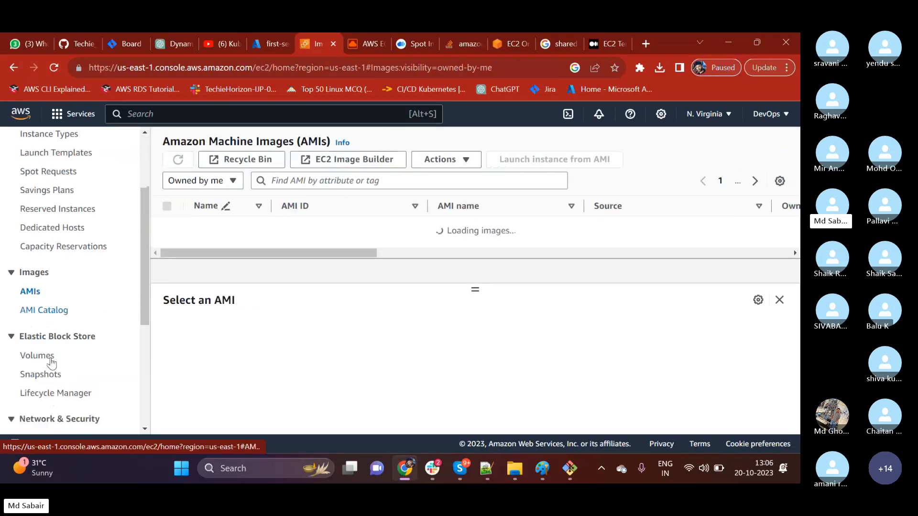
pyautogui.click(35, 283)
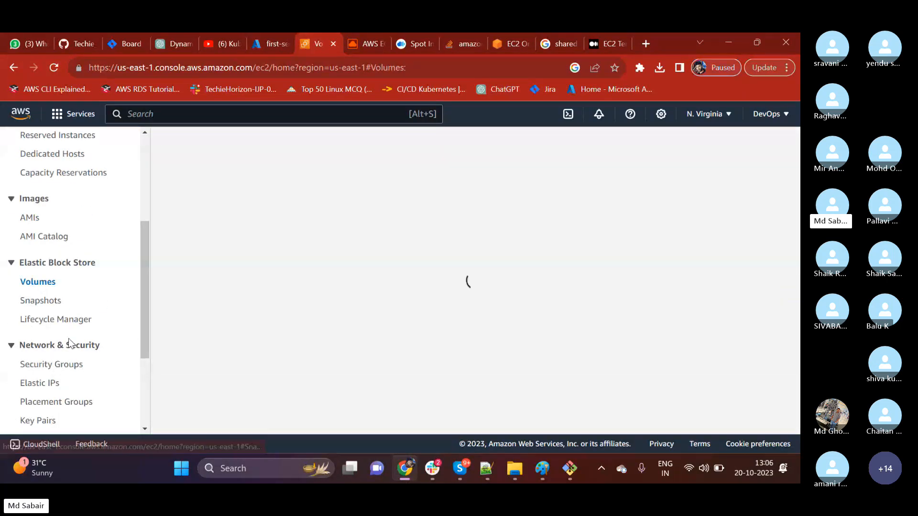
pyautogui.scroll(-4, 45, 352)
pyautogui.click(47, 241)
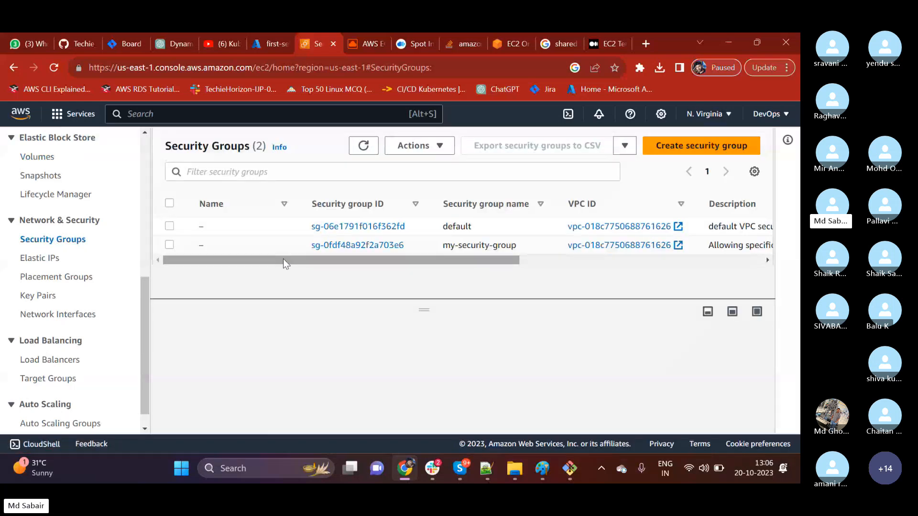
# Switch back to the first-server resource group in Azure, refresh its resource list and examine the resources.
pyautogui.click(267, 44)
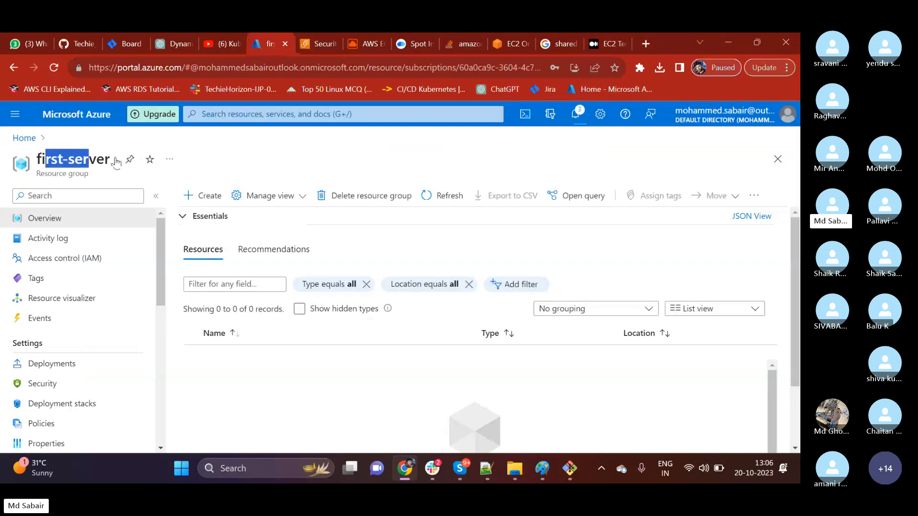
pyautogui.click(75, 161)
pyautogui.moveTo(46, 158); pyautogui.dragTo(96, 156)
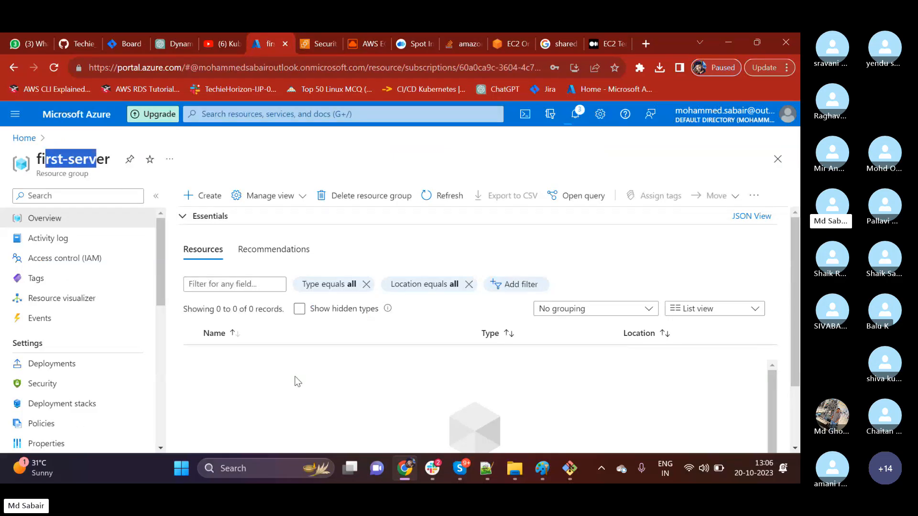
pyautogui.click(429, 197)
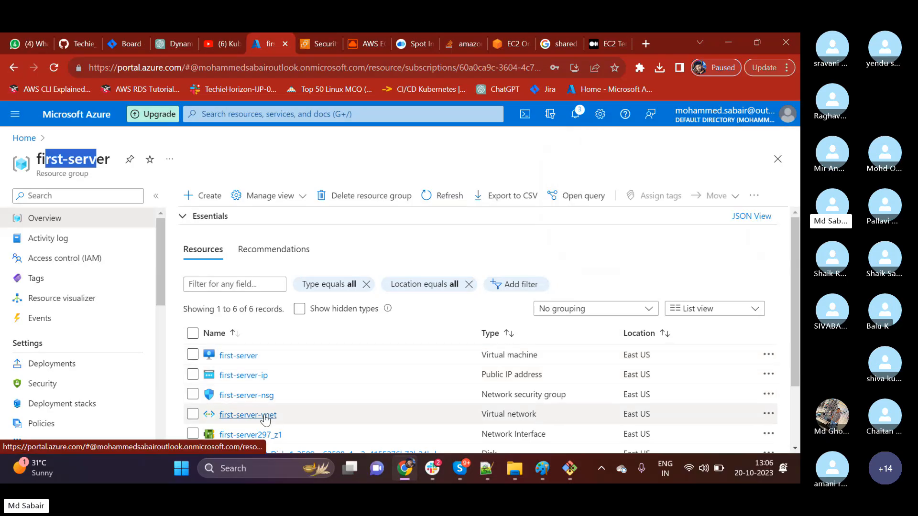
pyautogui.scroll(-2, 336, 387)
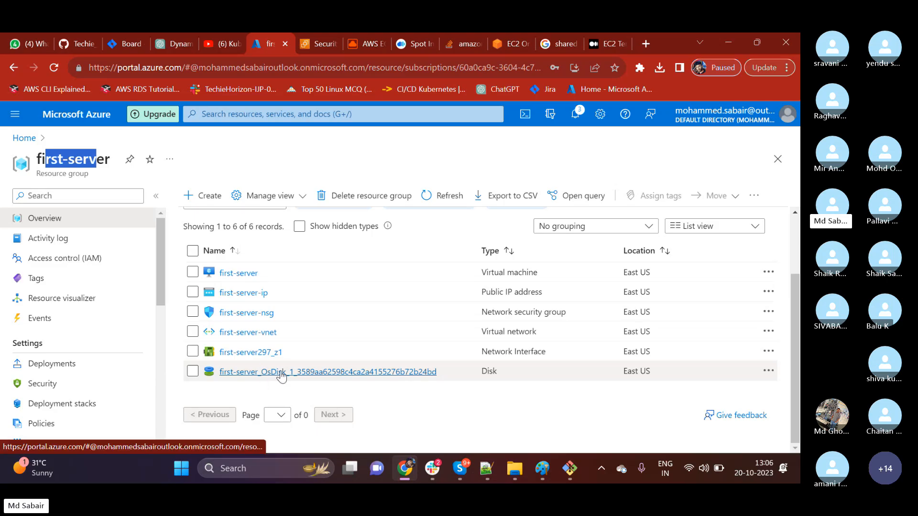
pyautogui.scroll(2, 282, 377)
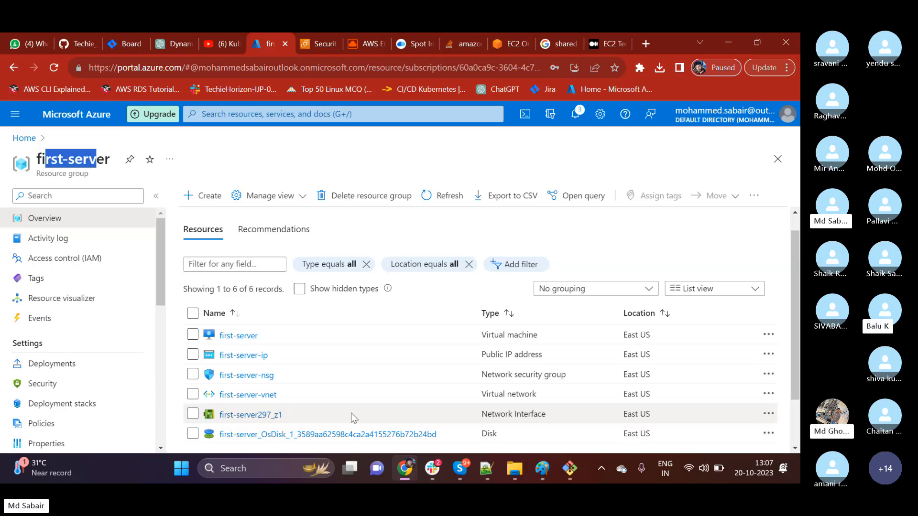
# Open the first-server virtual machine from the resource group and copy its public IP address from the networking properties.
pyautogui.click(238, 336)
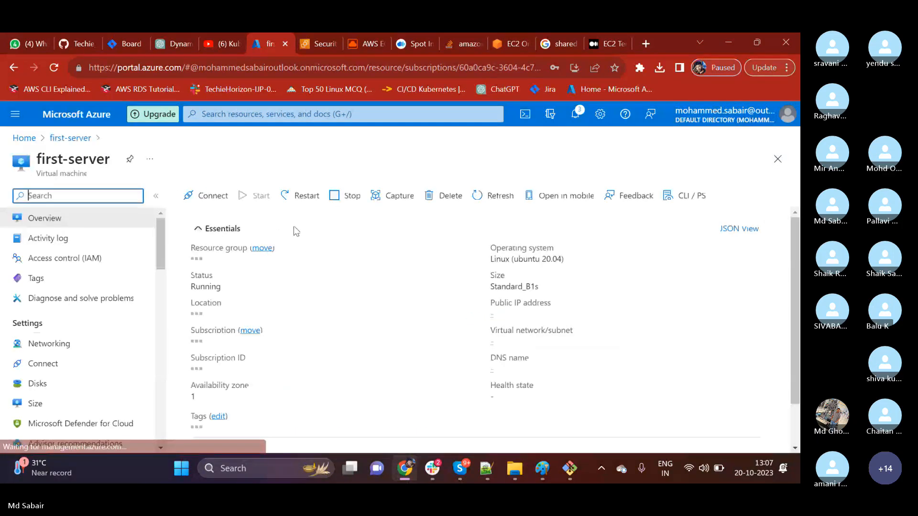
pyautogui.scroll(-3, 326, 330)
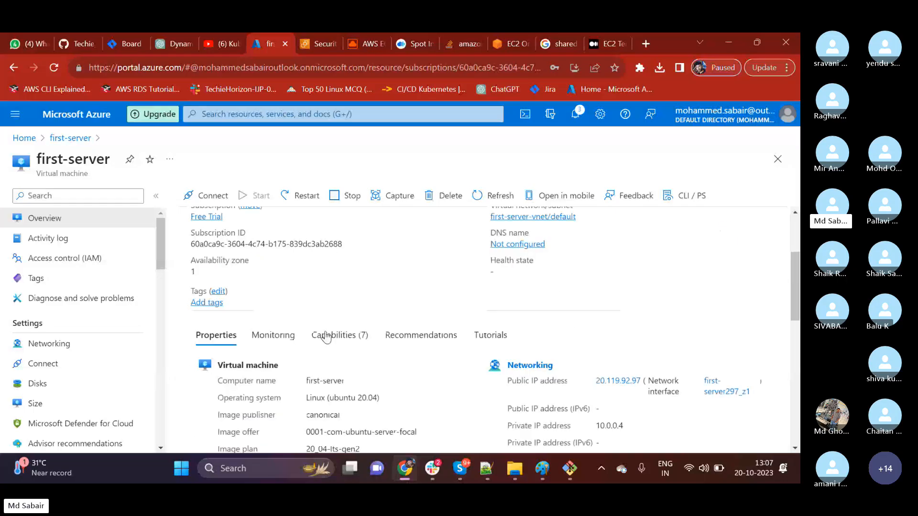
pyautogui.scroll(-1, 327, 336)
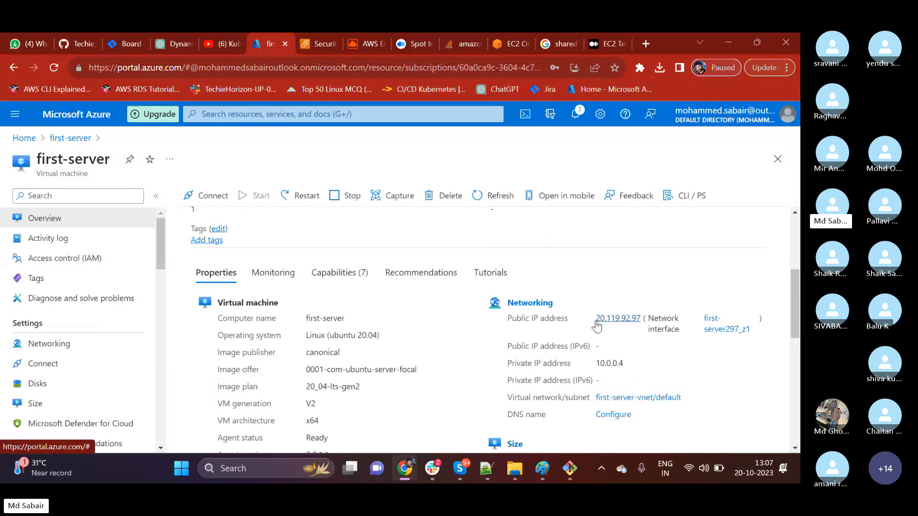
pyautogui.moveTo(594, 319); pyautogui.dragTo(641, 319)
pyautogui.rightClick(625, 320)
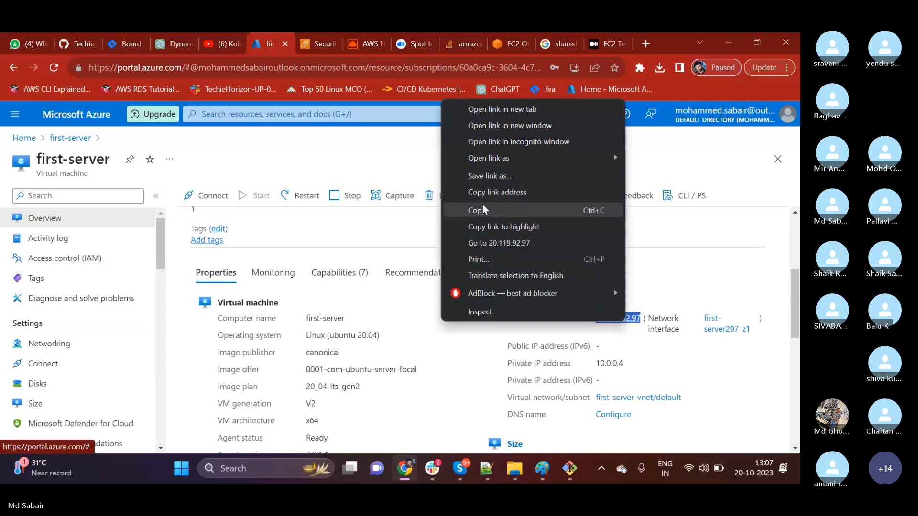
pyautogui.click(481, 214)
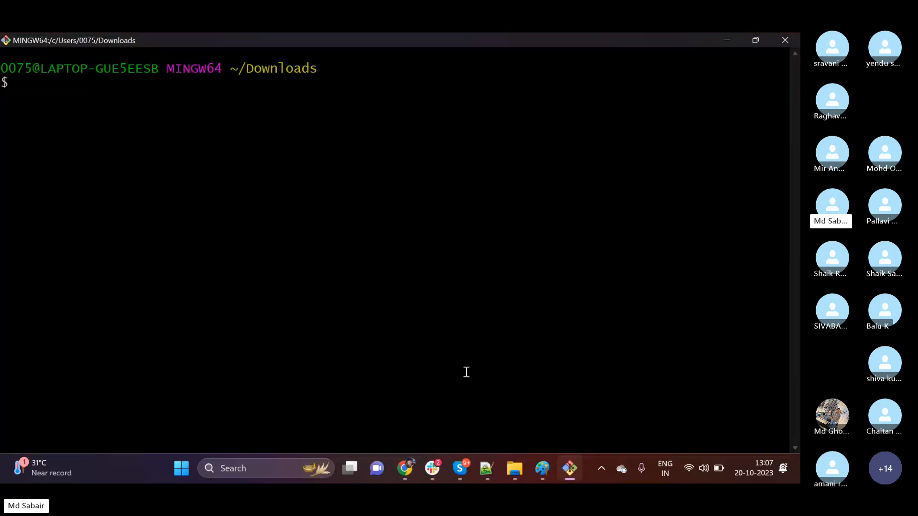
# Switch to the Git Bash terminal, start the command ssh techie@ and try to paste the copied IP address after it.
pyautogui.write('ssh techie')
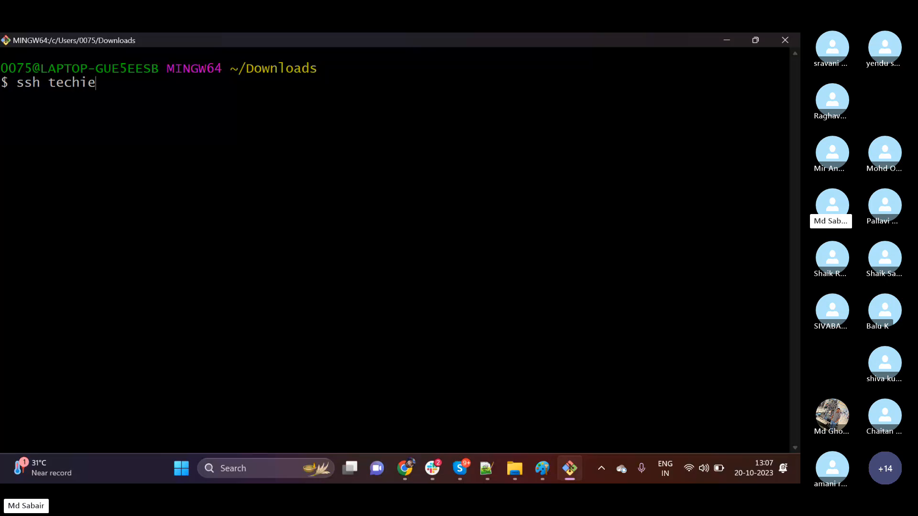
pyautogui.write('@')
pyautogui.rightClick(257, 156)
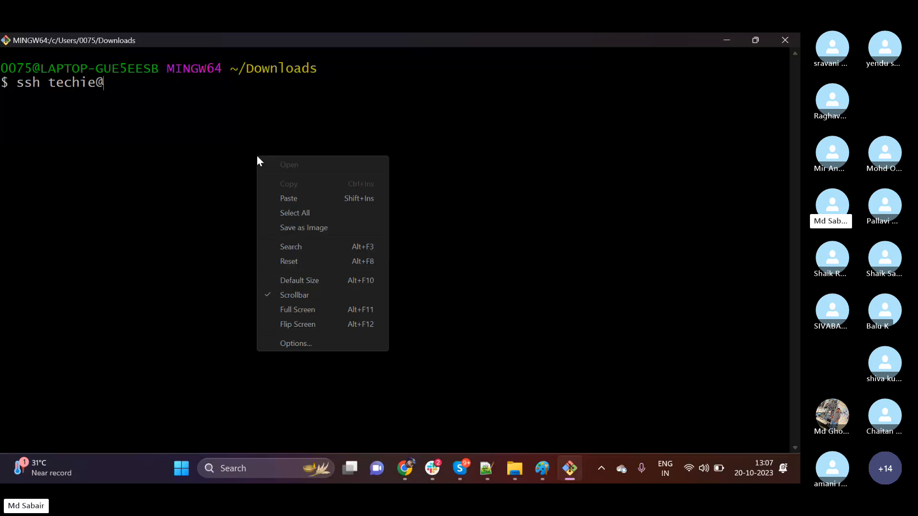
pyautogui.click(290, 193)
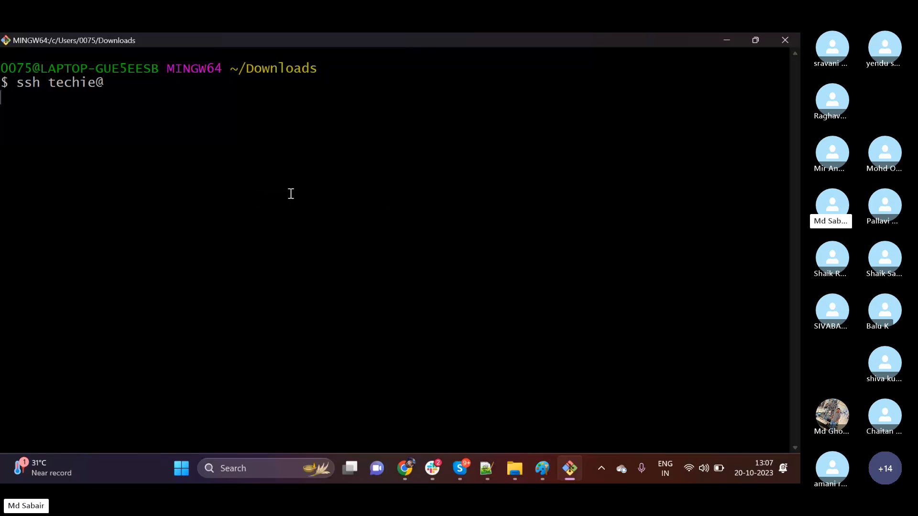
# Return to the Azure virtual machine's properties in Chrome and copy the public IP address again.
pyautogui.click(729, 39)
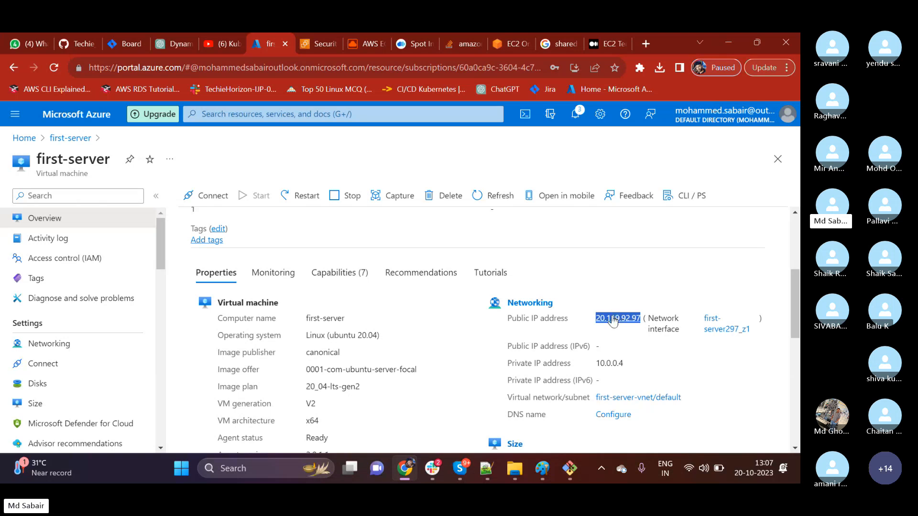
pyautogui.rightClick(613, 321)
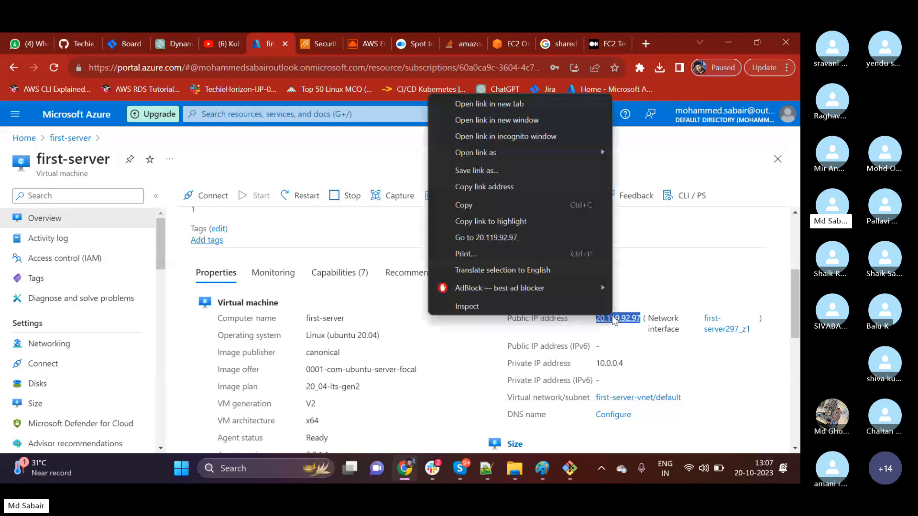
pyautogui.click(474, 206)
pyautogui.scroll(-2, 455, 368)
# Switch back to Git Bash, try to paste 20.119.92.97 onto the pending SSH command, and run the input.
pyautogui.click(569, 471)
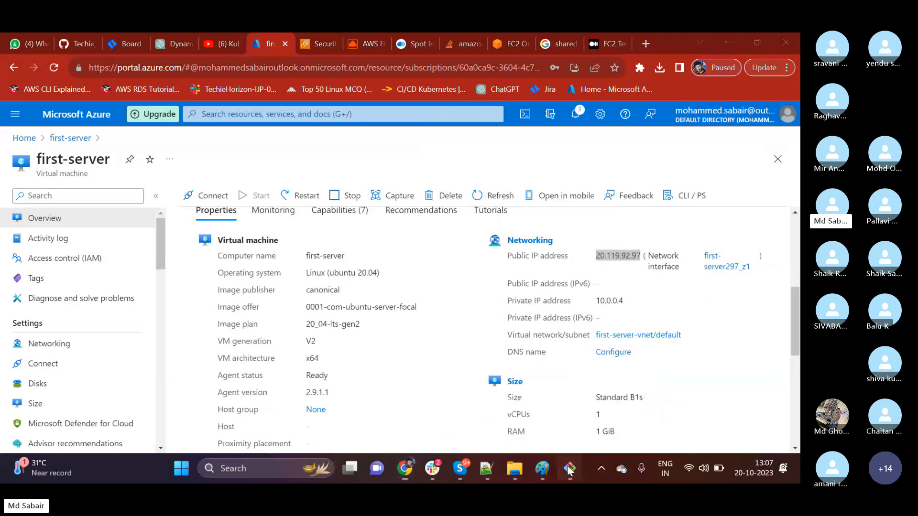
pyautogui.rightClick(268, 190)
pyautogui.click(293, 220)
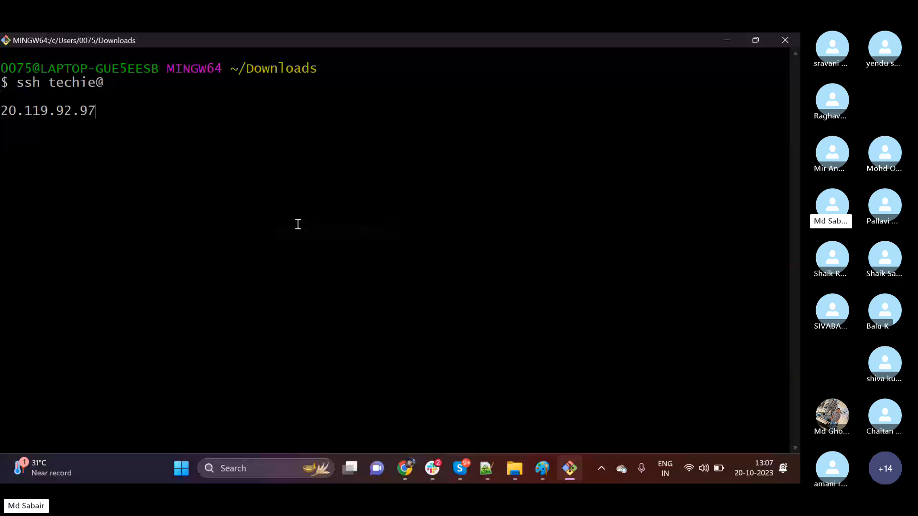
pyautogui.press('BackSpace')
pyautogui.press('BackSpace')
pyautogui.press('BackSpace')
pyautogui.press('BackSpace')
pyautogui.press('BackSpace')
pyautogui.press('BackSpace')
pyautogui.press('BackSpace')
pyautogui.press('BackSpace')
pyautogui.press('BackSpace')
pyautogui.press('BackSpace')
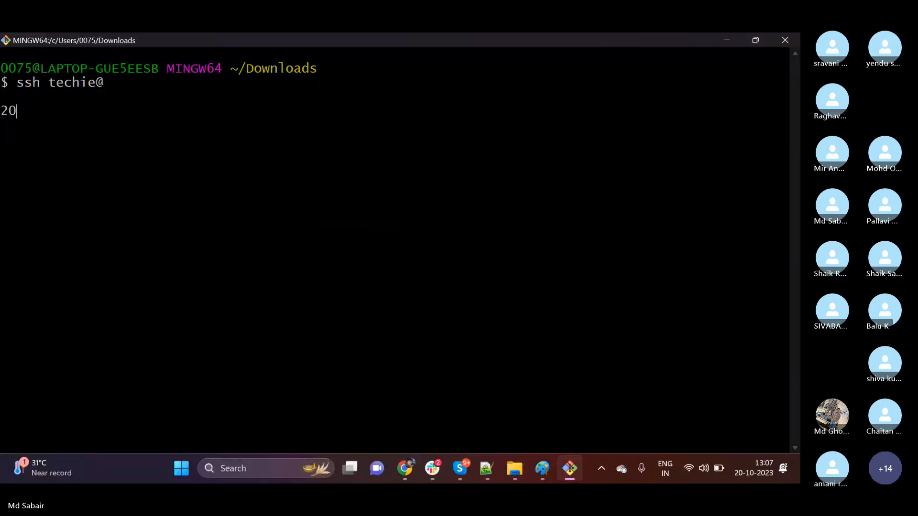
pyautogui.press('BackSpace')
pyautogui.press('BackSpace')
pyautogui.rightClick(241, 218)
pyautogui.click(273, 261)
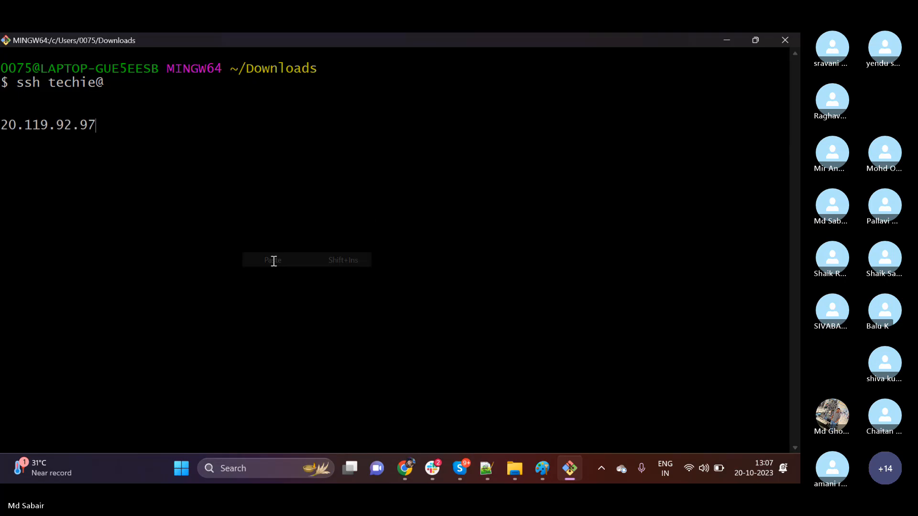
pyautogui.press('Return')
pyautogui.press('Return')
# Enter ssh techie@ at the new prompt, then paste 20.119.92.97 two lines below the last note in Notepad++ and select it.
pyautogui.write('ssh')
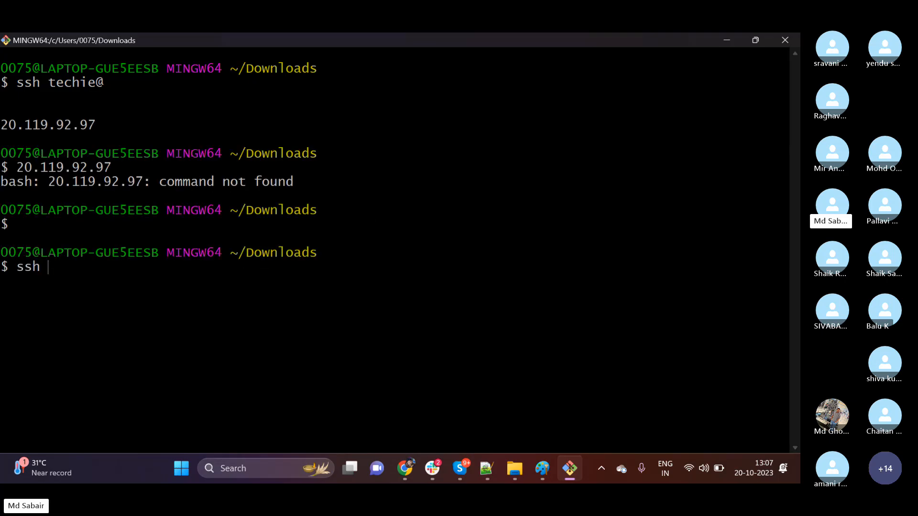
pyautogui.write(' techie@')
pyautogui.click(487, 469)
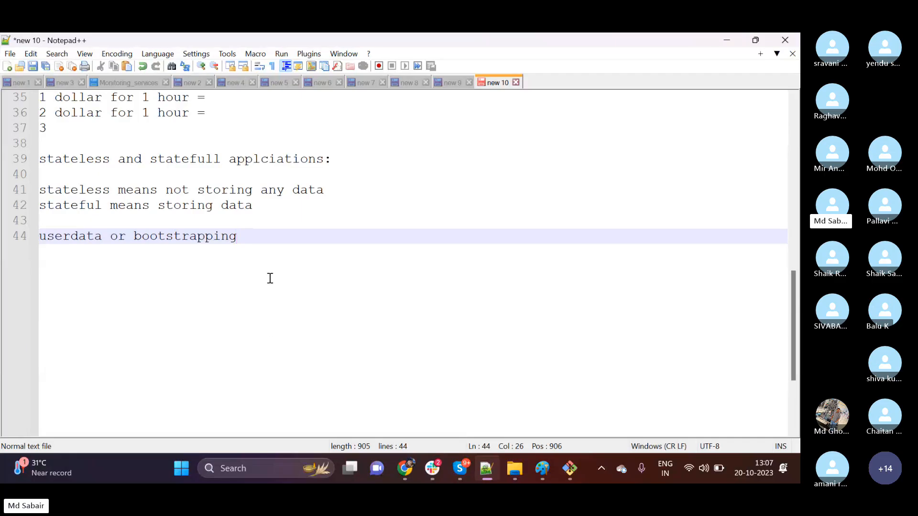
pyautogui.press('Return')
pyautogui.press('Return')
pyautogui.press('Return')
pyautogui.hotkey('ctrl', 'v')
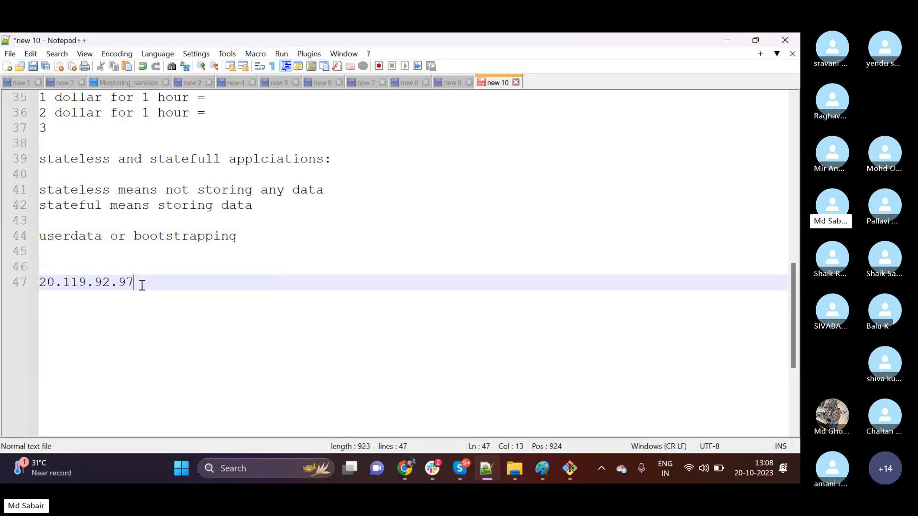
pyautogui.moveTo(140, 283); pyautogui.dragTo(39, 282)
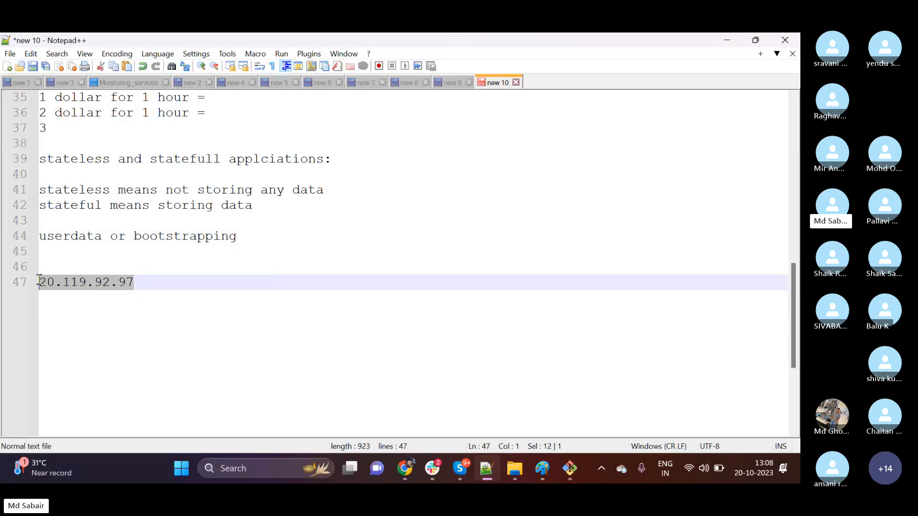
pyautogui.click(567, 471)
pyautogui.rightClick(295, 283)
pyautogui.click(329, 132)
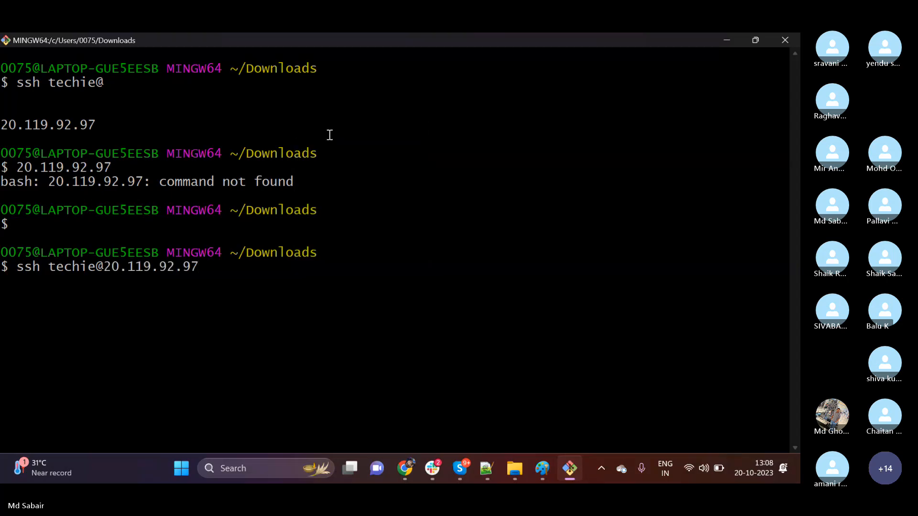
pyautogui.press('Return')
# Accept the host key with yes and log in to the virtual machine with the account password.
pyautogui.write('yes')
pyautogui.press('Return')
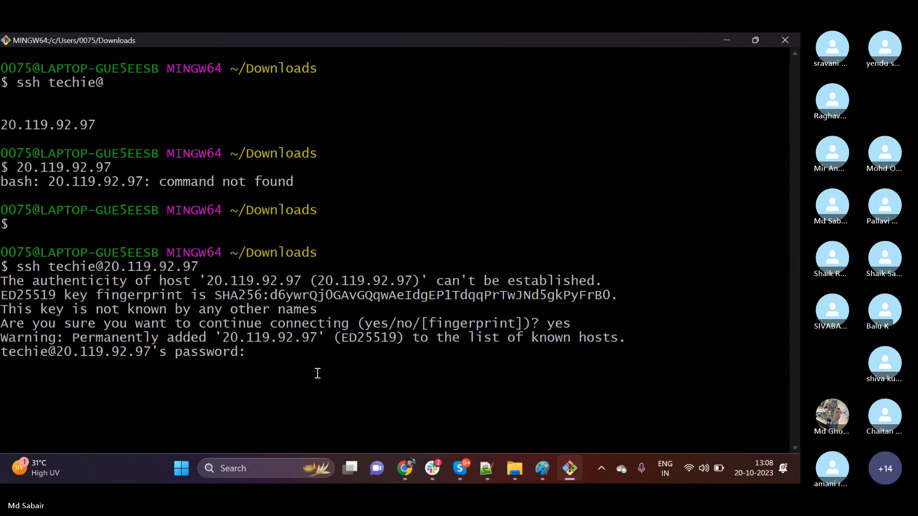
pyautogui.press('Return')
# Examine the SSH login output, including the Ubuntu welcome message, system information and the server prompt.
pyautogui.scroll(5, 143, 277)
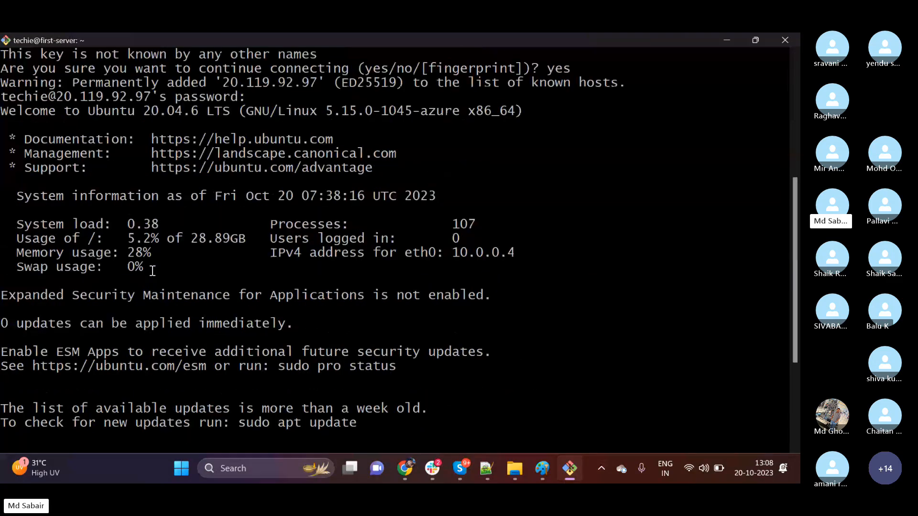
pyautogui.scroll(3, 152, 271)
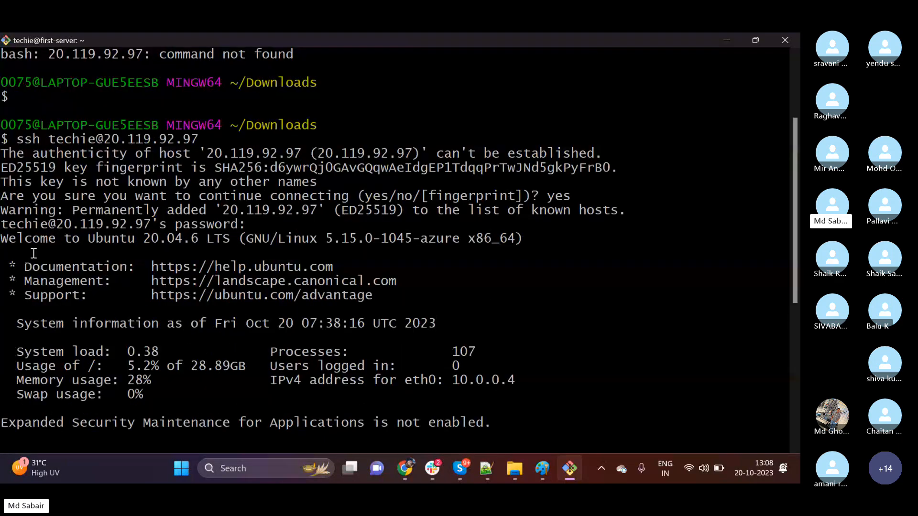
pyautogui.tripleClick(18, 246)
pyautogui.scroll(-7, 129, 261)
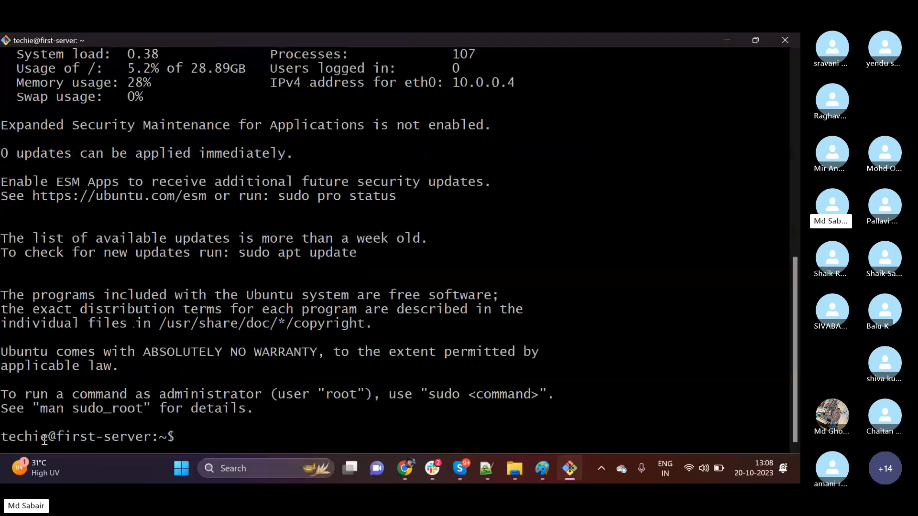
pyautogui.moveTo(10, 438); pyautogui.dragTo(79, 437)
pyautogui.click(274, 436)
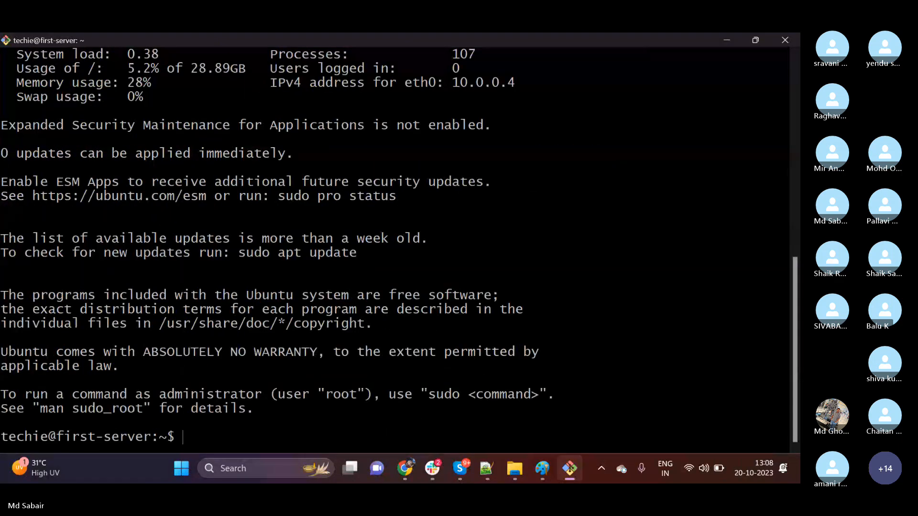
# Clear the terminal and switch to the root user with sudo su -.
pyautogui.write('clear')
pyautogui.press('Return')
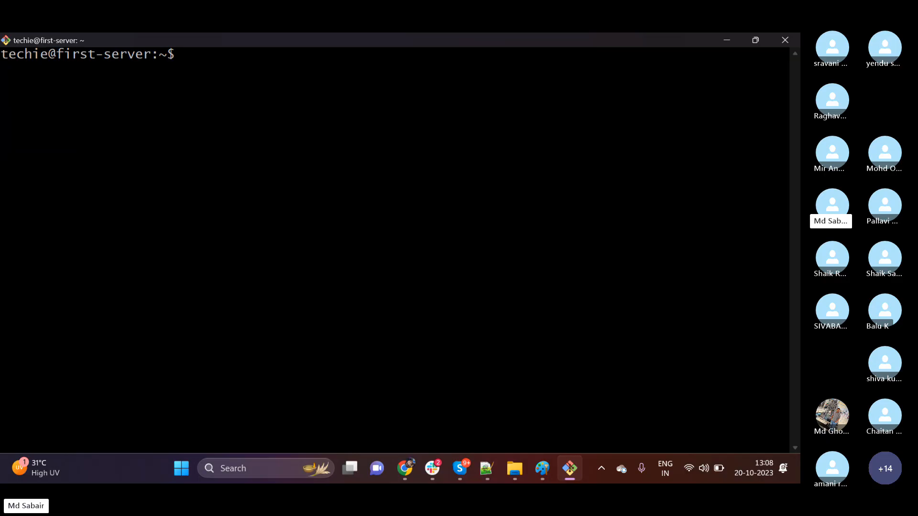
pyautogui.write('sudo su -')
pyautogui.press('Return')
# Go to root's home directory with cd and exit the root shell.
pyautogui.write('cd')
pyautogui.press('Return')
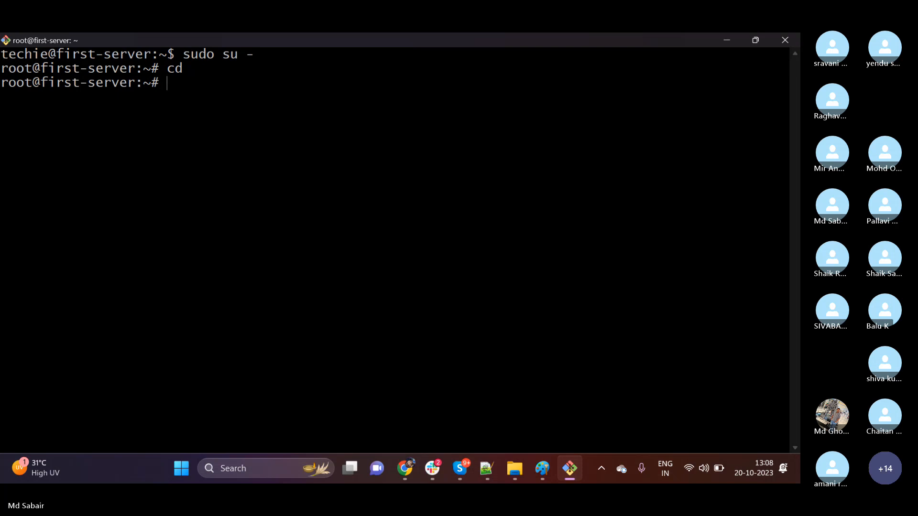
pyautogui.write('exit')
pyautogui.press('Return')
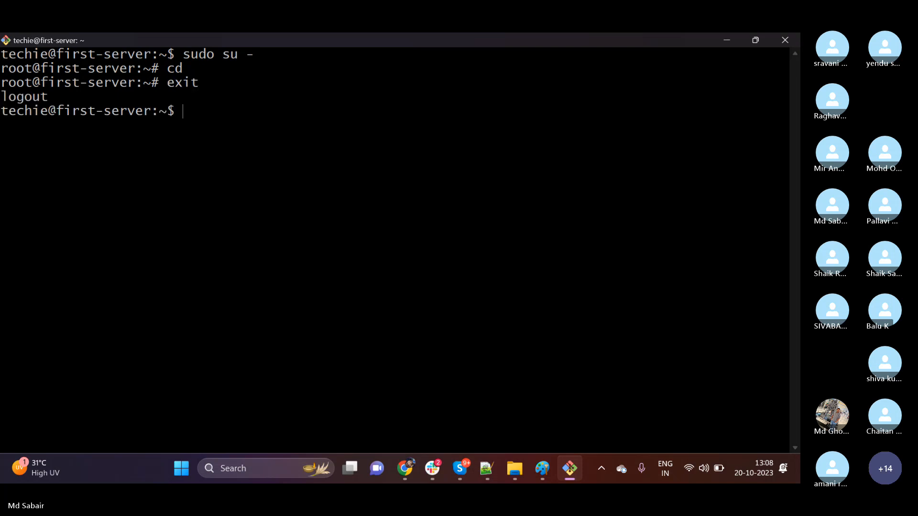
# Leave the terminal, switch back to Azure in Chrome and view the Essentials of the first-server virtual machine.
pyautogui.click(720, 41)
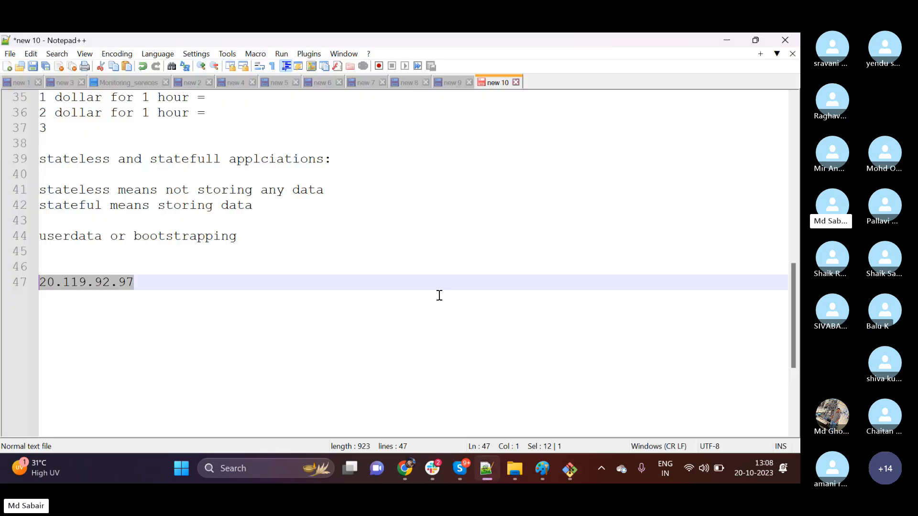
pyautogui.click(377, 297)
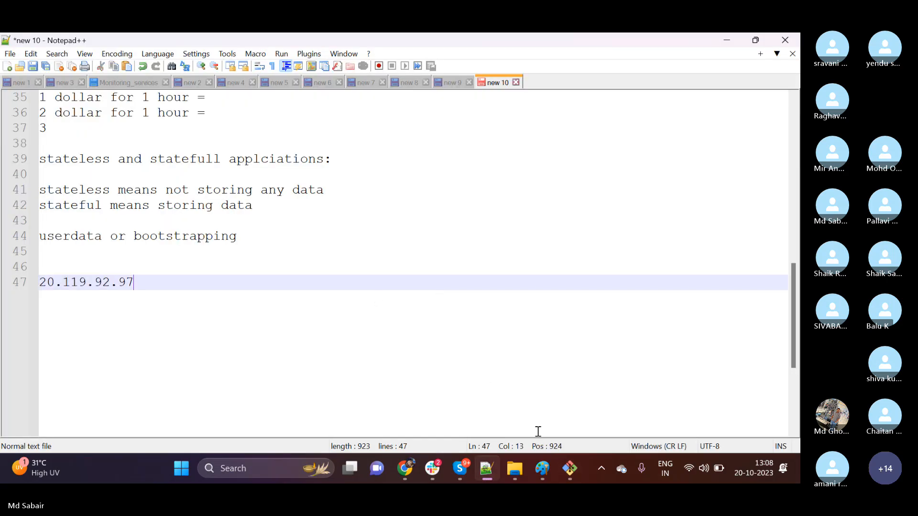
pyautogui.click(405, 468)
pyautogui.scroll(5, 388, 341)
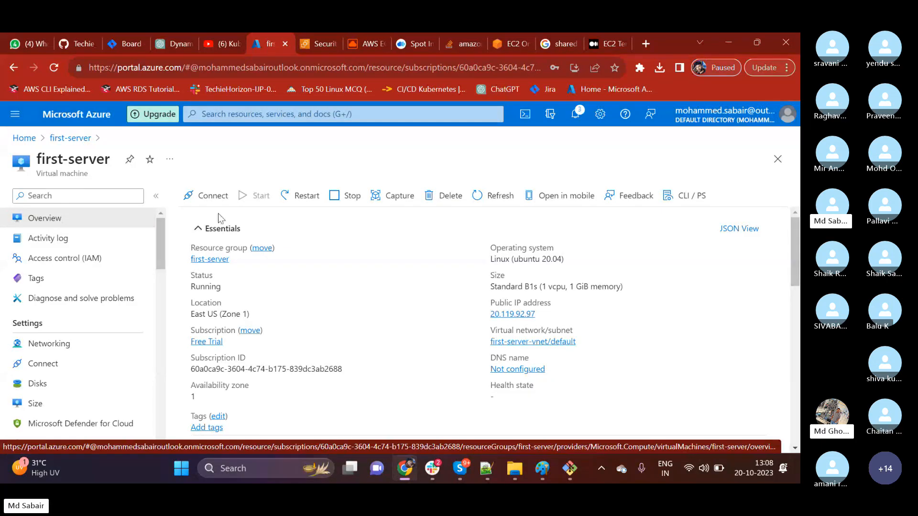
# Switch to the AWS EC2 console and open the Instances list for comparison.
pyautogui.click(314, 44)
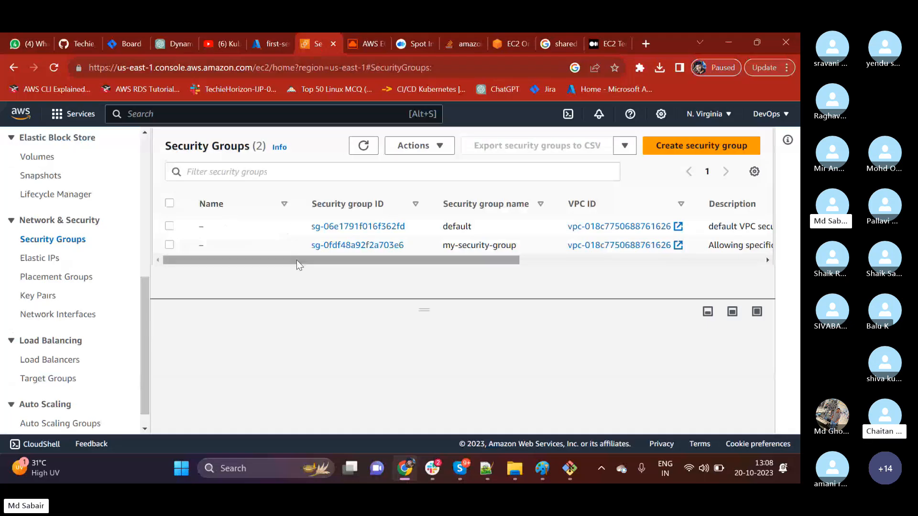
pyautogui.scroll(6, 86, 271)
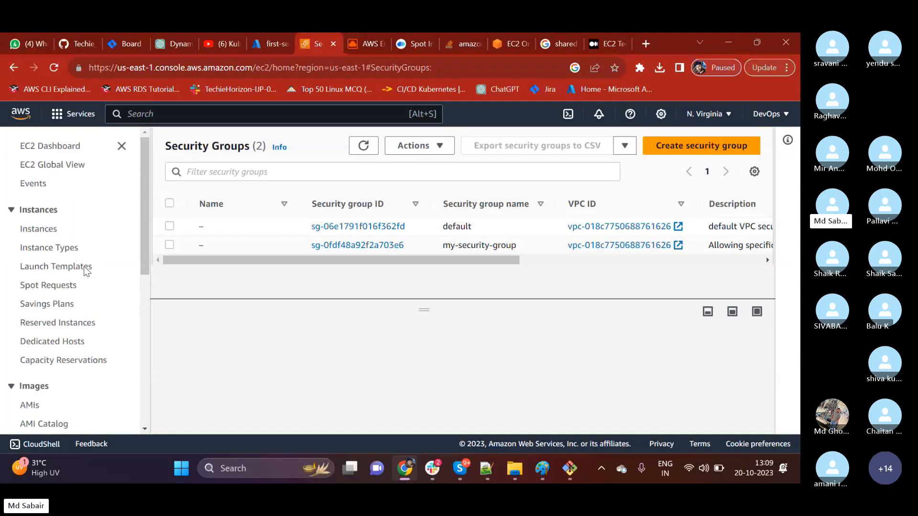
pyautogui.click(45, 229)
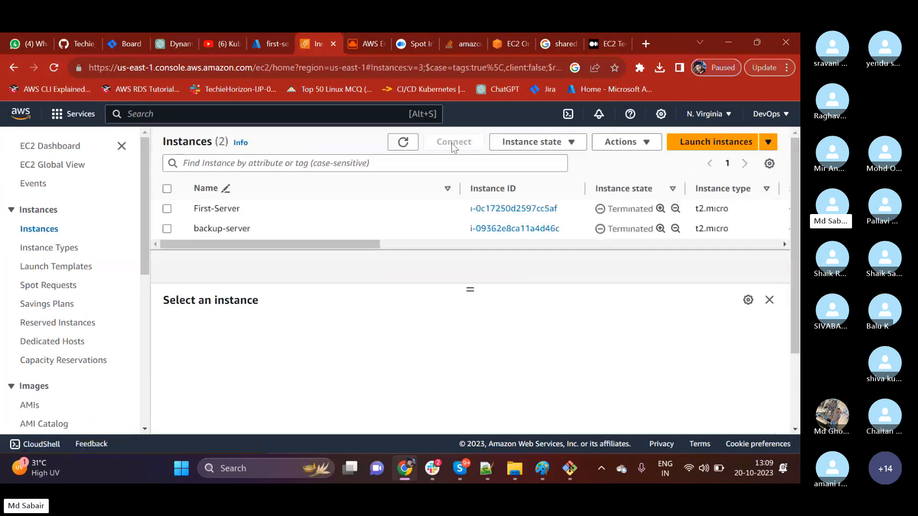
# Switch back to the first-server virtual machine in Azure and look over its overview and settings categories.
pyautogui.click(262, 45)
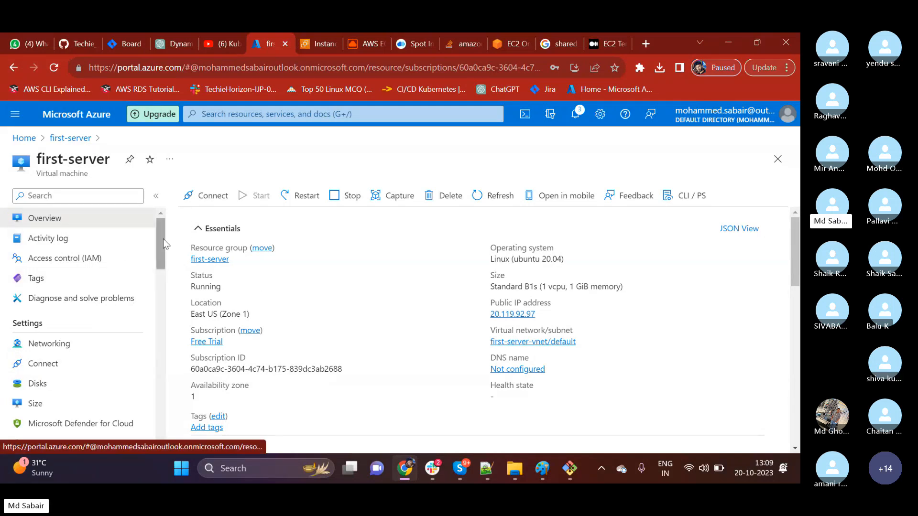
pyautogui.scroll(-1, 165, 252)
pyautogui.moveTo(165, 252); pyautogui.dragTo(145, 205)
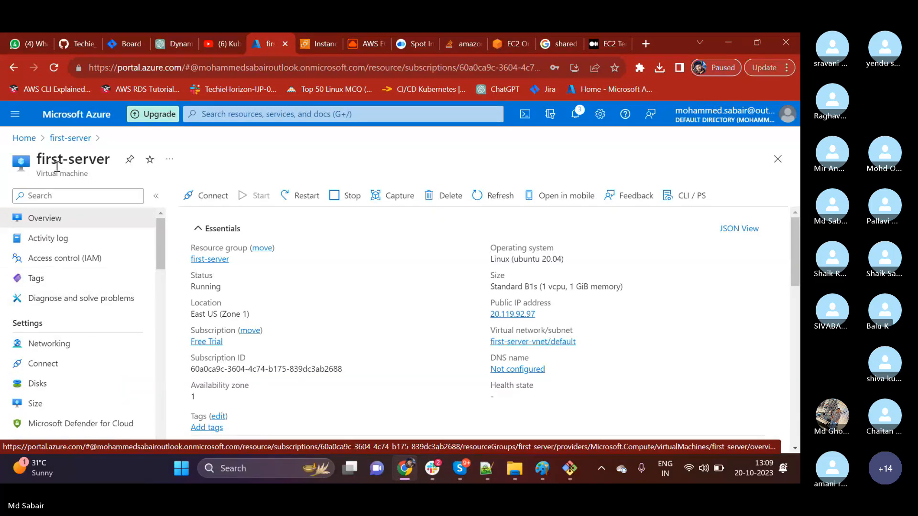
# Open the first-server resource group and review its list of resources.
pyautogui.click(62, 140)
pyautogui.scroll(-2, 436, 324)
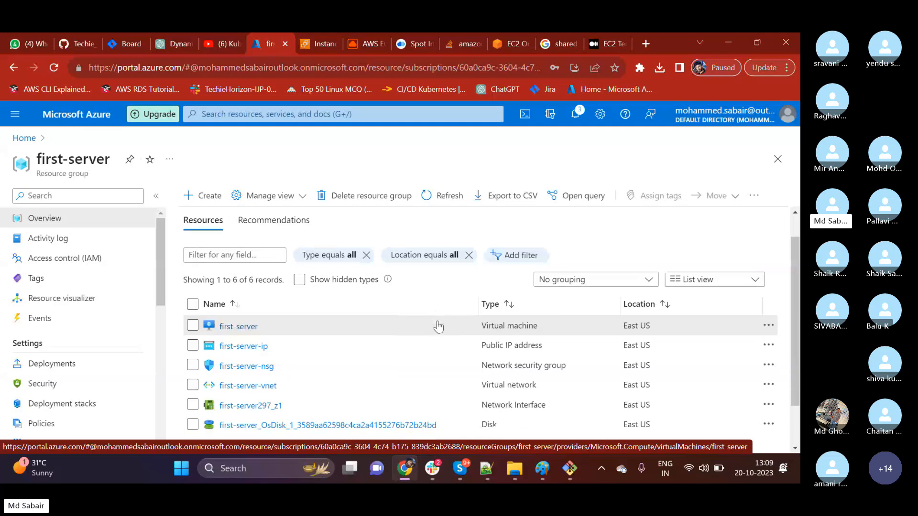
pyautogui.scroll(2, 249, 334)
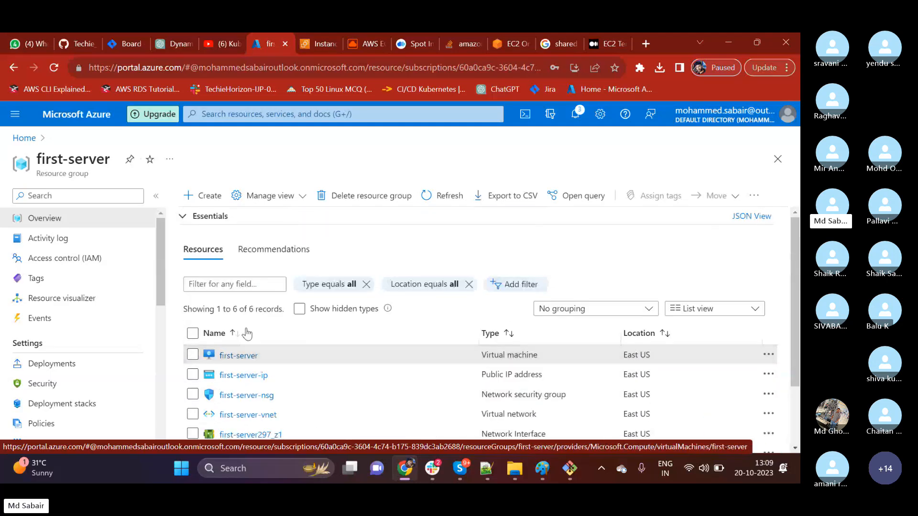
pyautogui.scroll(-2, 267, 366)
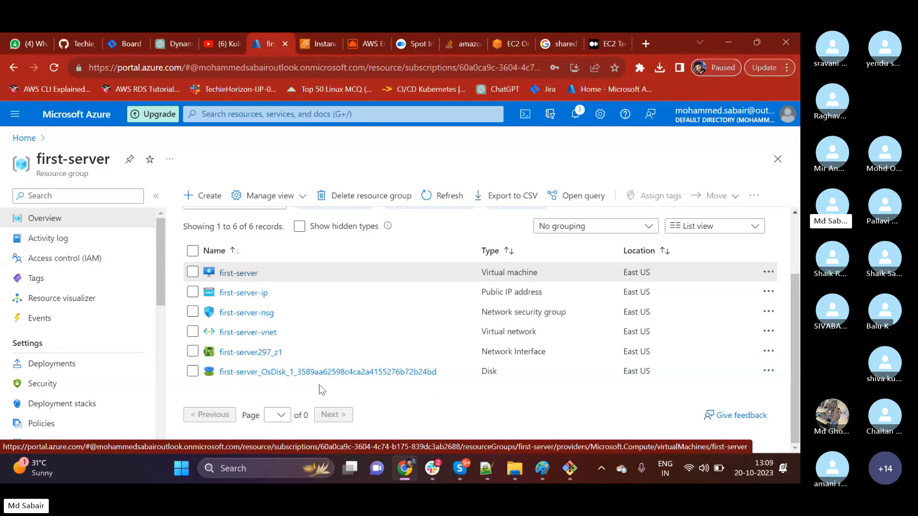
# Switch to the Git Bash terminal, exit the SSH session to first-server and clear the screen.
pyautogui.hotkey('alt', 'Tab')
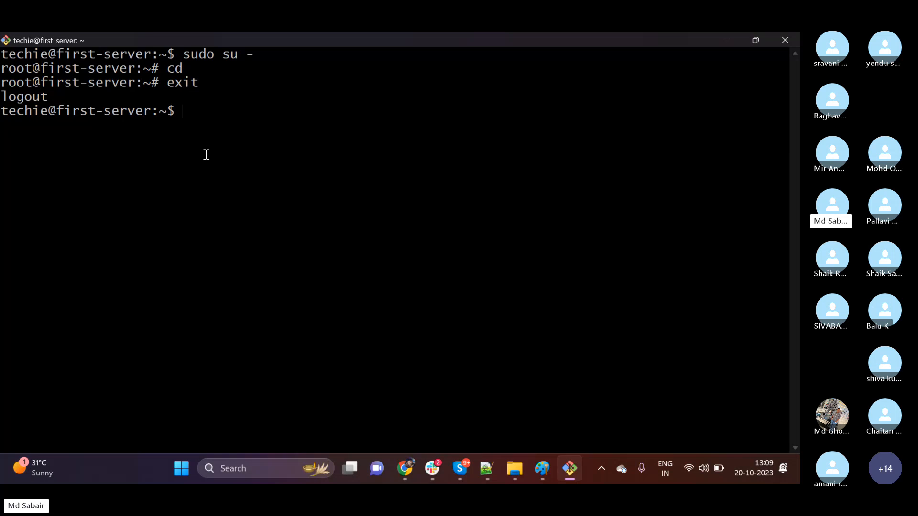
pyautogui.write('exit')
pyautogui.press('Return')
pyautogui.write('cle')
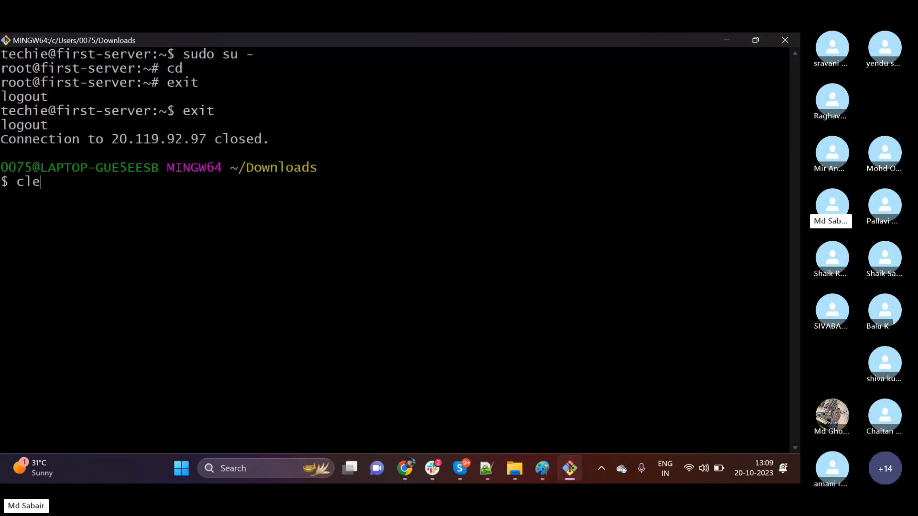
pyautogui.write('ar')
pyautogui.press('Return')
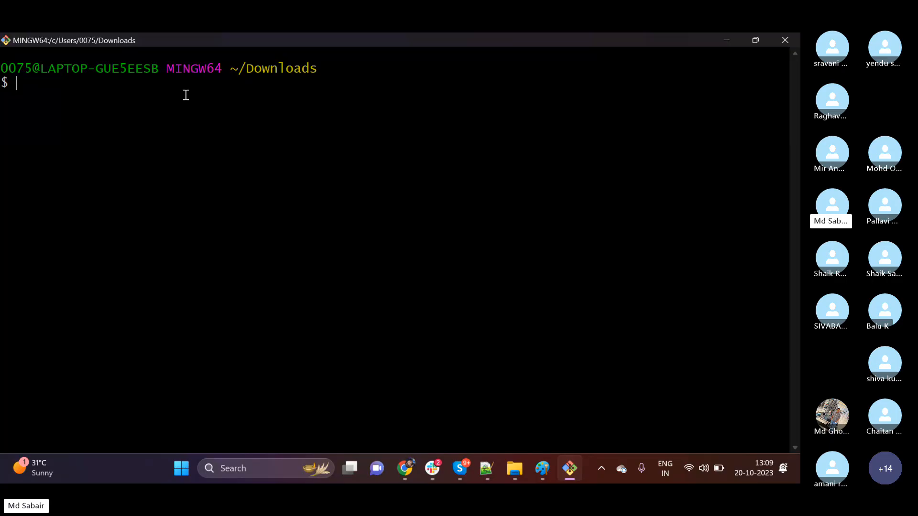
# Search Windows for moba, abandon the search and minimise the open windows to reveal the desktop.
pyautogui.press('super')
pyautogui.write('moba')
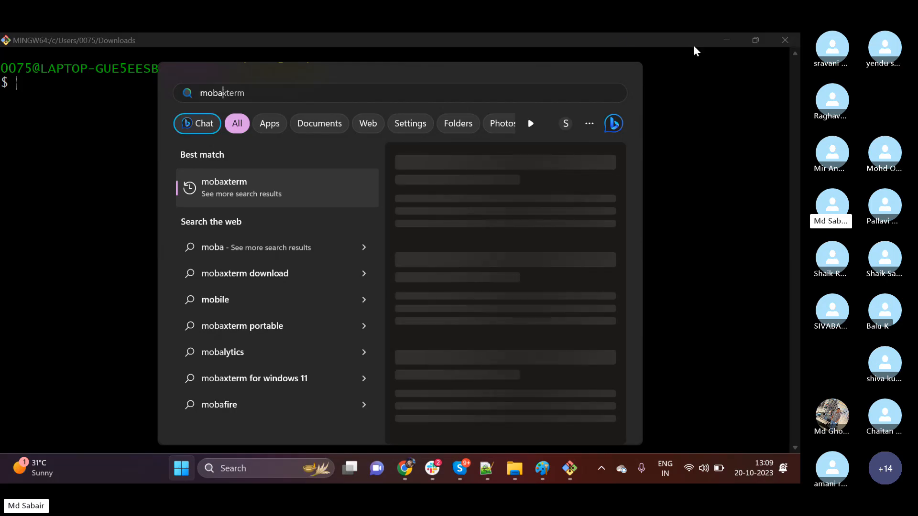
pyautogui.click(723, 37)
pyautogui.click(723, 38)
pyautogui.click(723, 37)
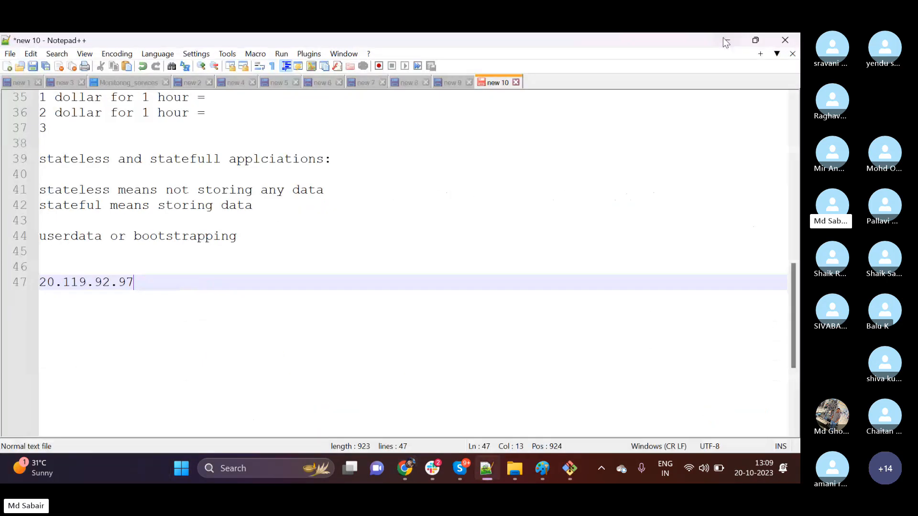
pyautogui.click(724, 41)
pyautogui.click(724, 38)
pyautogui.click(723, 39)
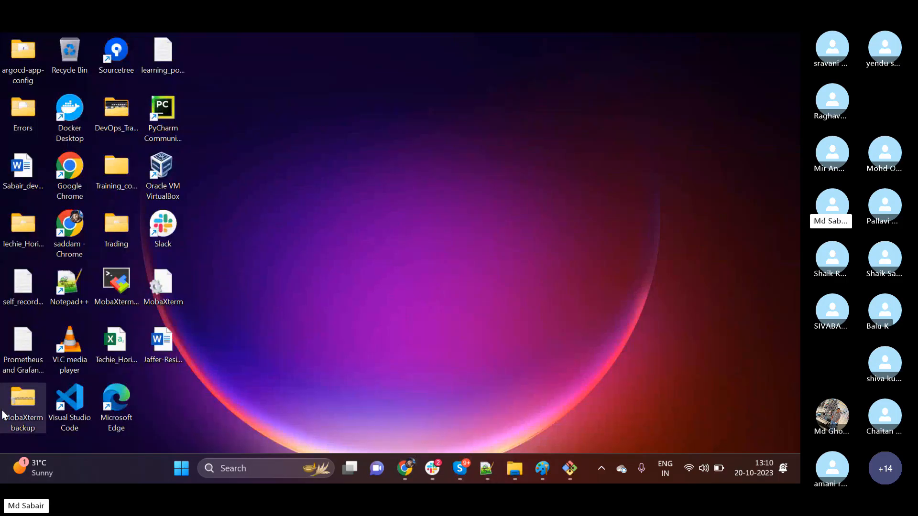
pyautogui.doubleClick(118, 289)
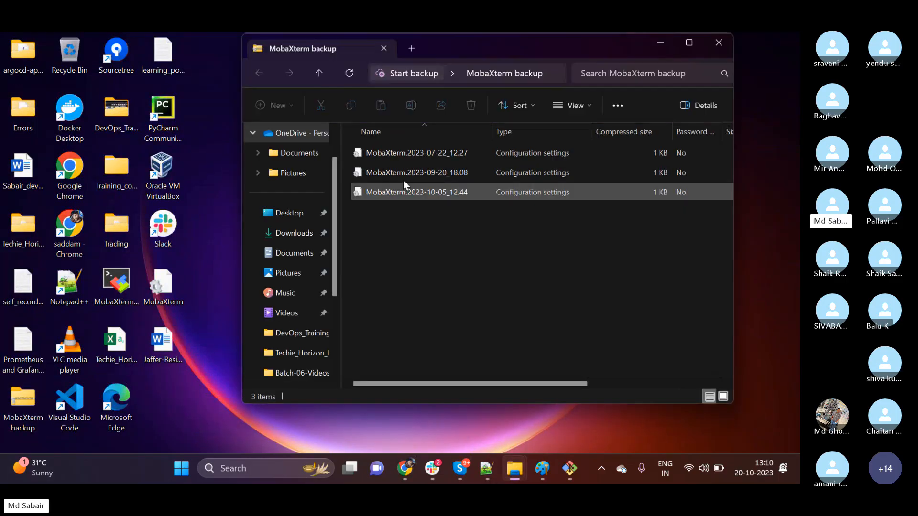
pyautogui.doubleClick(412, 156)
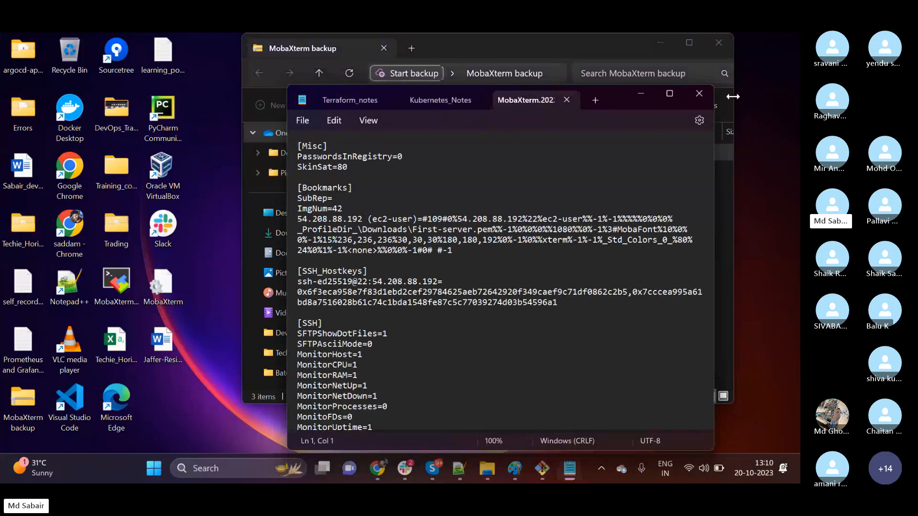
pyautogui.click(699, 94)
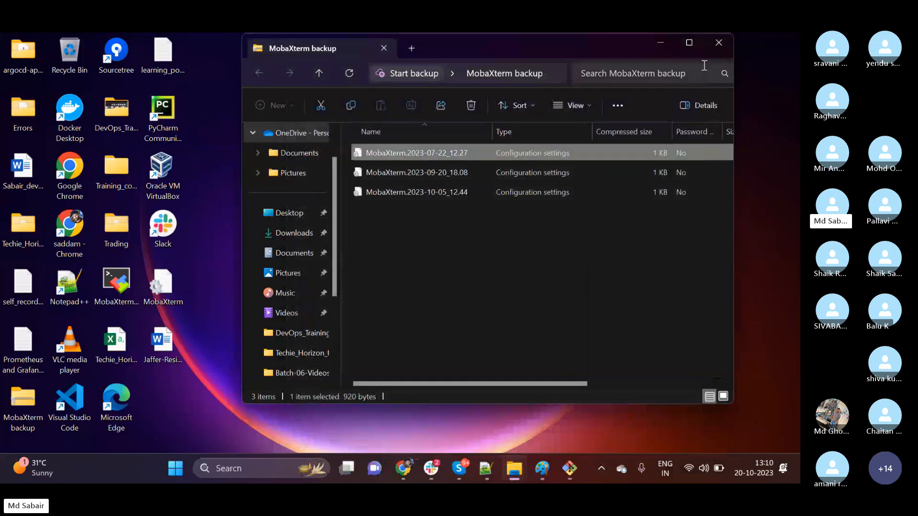
pyautogui.click(719, 42)
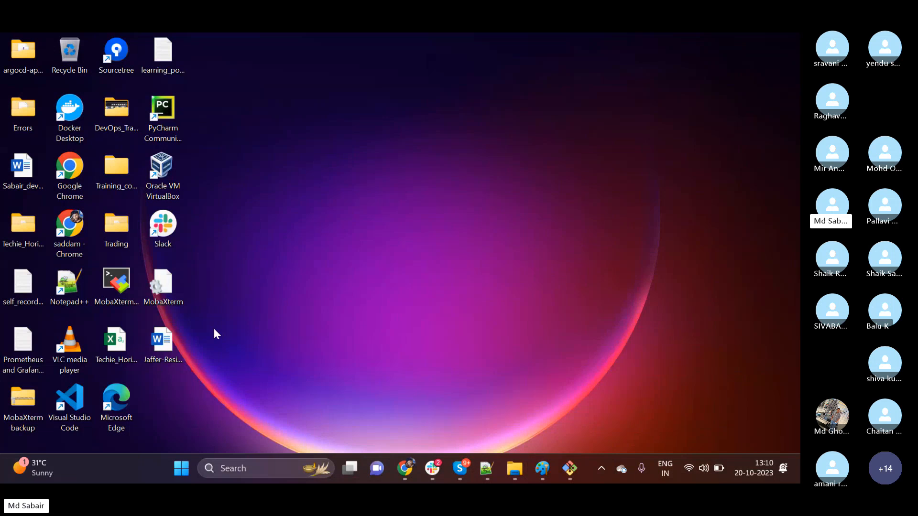
# Launch MobaXterm from the desktop and begin a new SSH session.
pyautogui.click(113, 265)
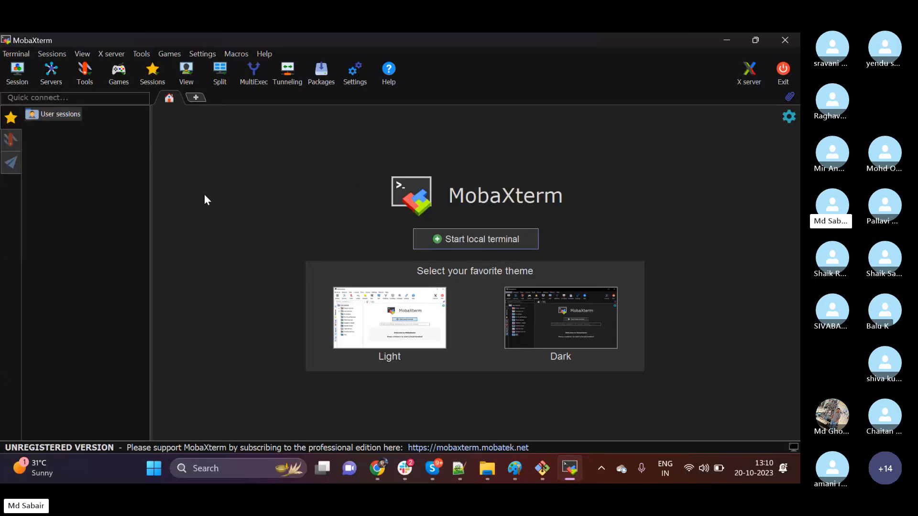
pyautogui.click(17, 73)
pyautogui.click(159, 120)
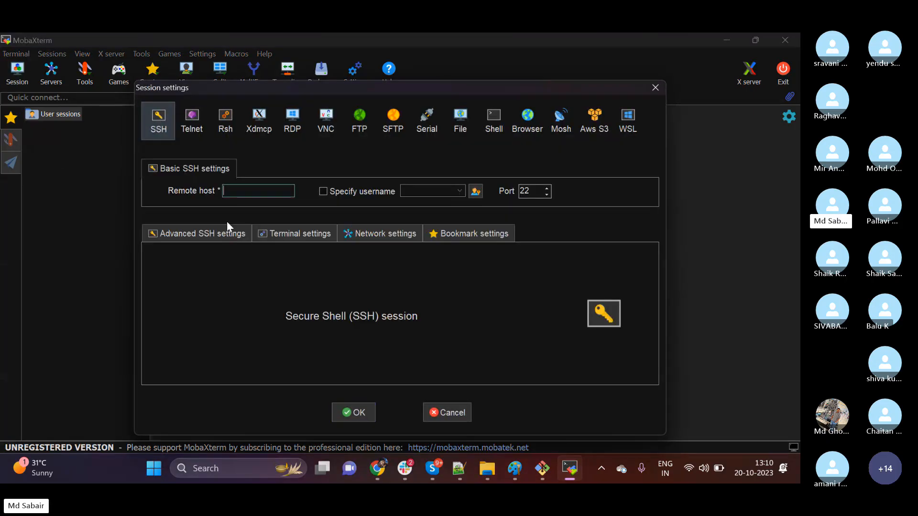
# Copy the server IP address 20.119.92.97 from the Notepad++ notes into the SSH session's remote host.
pyautogui.write('echie@fir')
pyautogui.moveTo(269, 197); pyautogui.dragTo(210, 187)
pyautogui.press('BackSpace')
pyautogui.click(461, 473)
pyautogui.rightClick(76, 282)
pyautogui.click(236, 291)
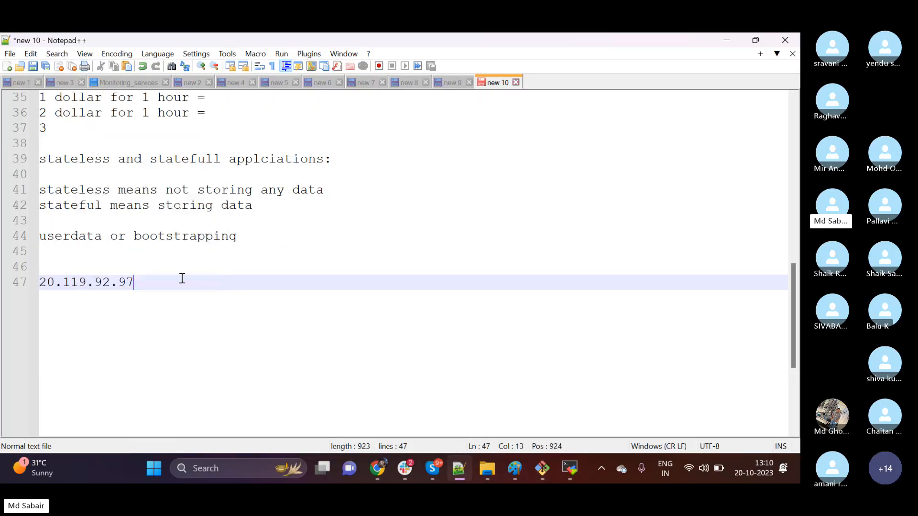
pyautogui.moveTo(180, 282); pyautogui.dragTo(2, 283)
pyautogui.hotkey('ctrl', 'c')
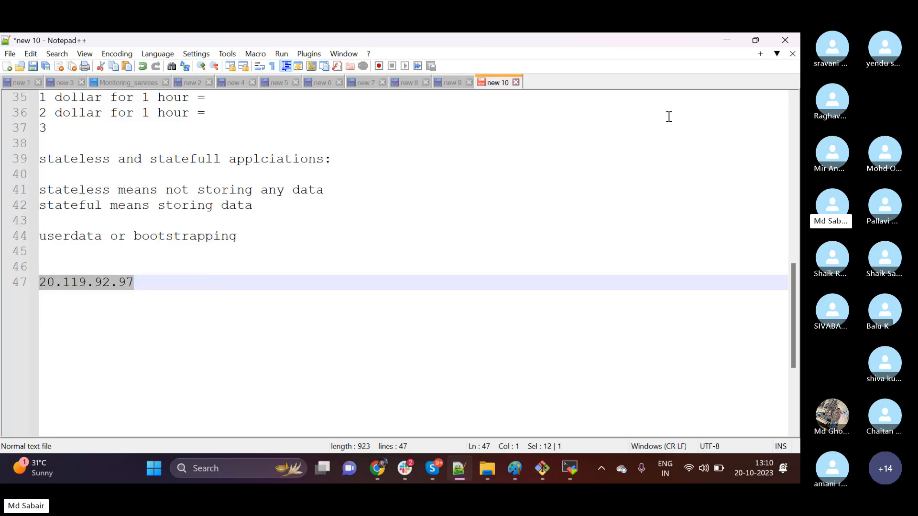
pyautogui.click(727, 38)
pyautogui.click(241, 193)
pyautogui.hotkey('ctrl', 'v')
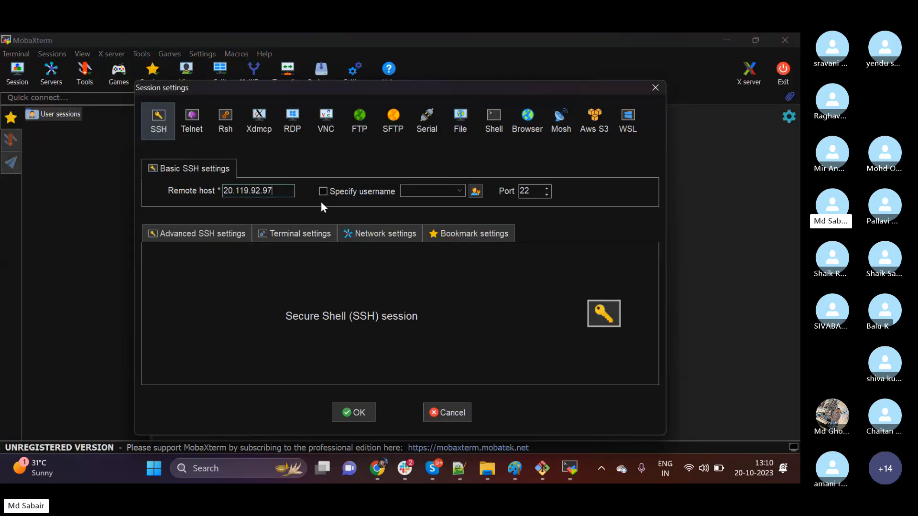
# Specify techie as the session's username, start the connection and submit the account password.
pyautogui.click(323, 191)
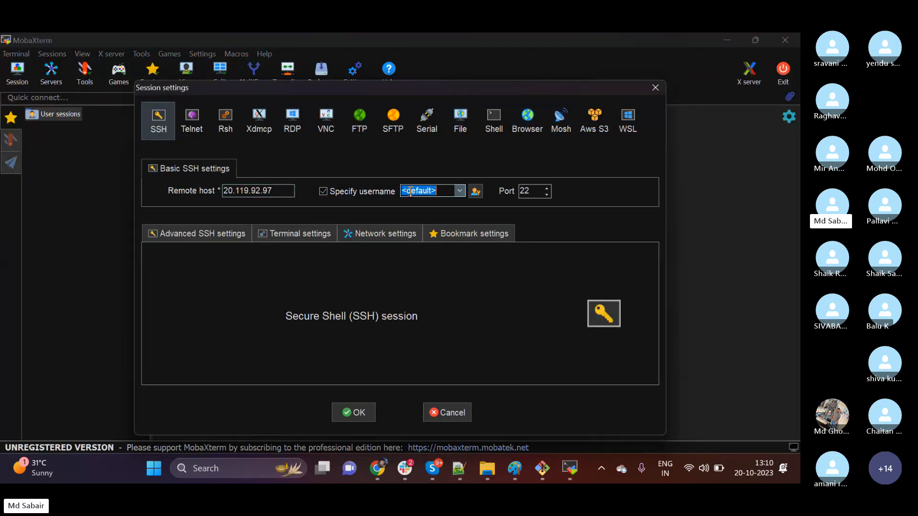
pyautogui.press('BackSpace')
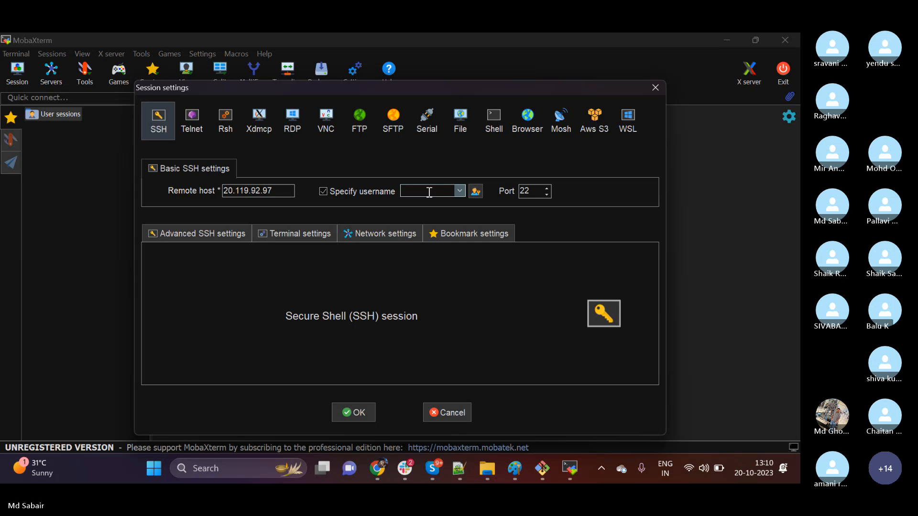
pyautogui.write('techie')
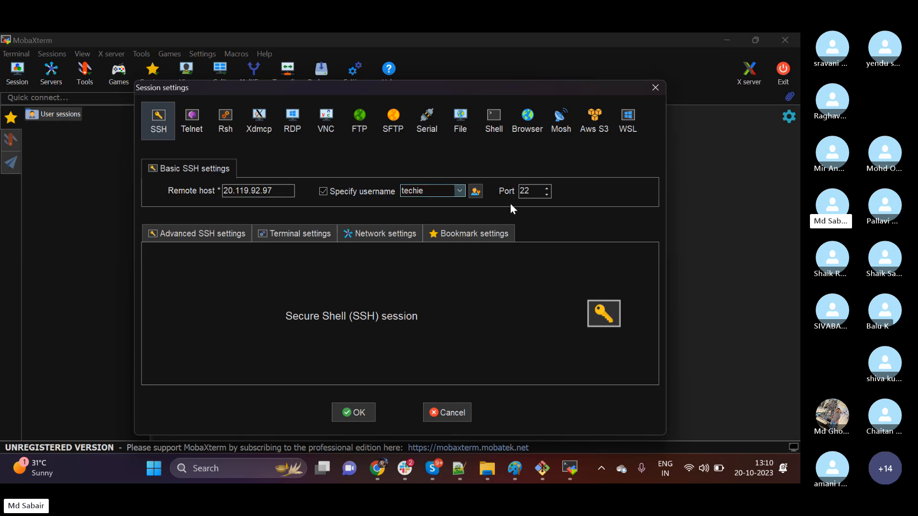
pyautogui.click(355, 410)
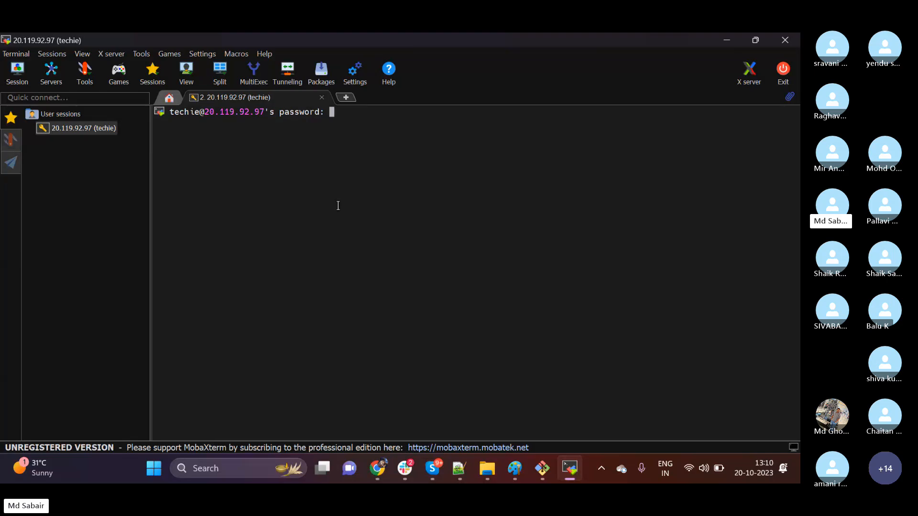
pyautogui.press('Return')
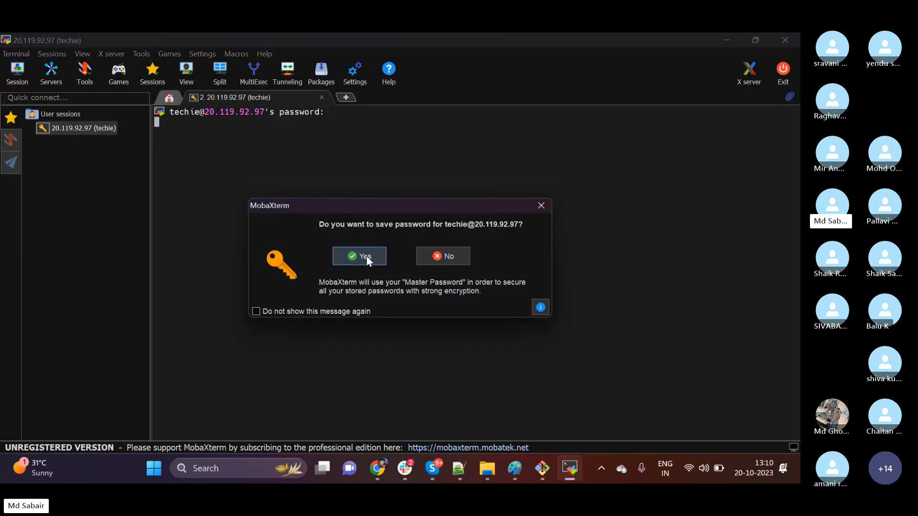
# Accept saving the password but cancel the master password setup, and clear the session's terminal.
pyautogui.click(366, 256)
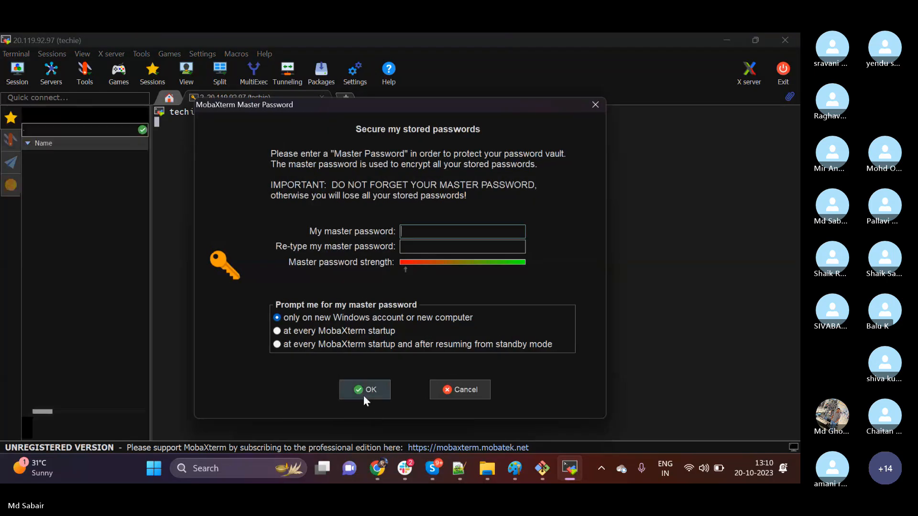
pyautogui.click(364, 391)
pyautogui.click(462, 293)
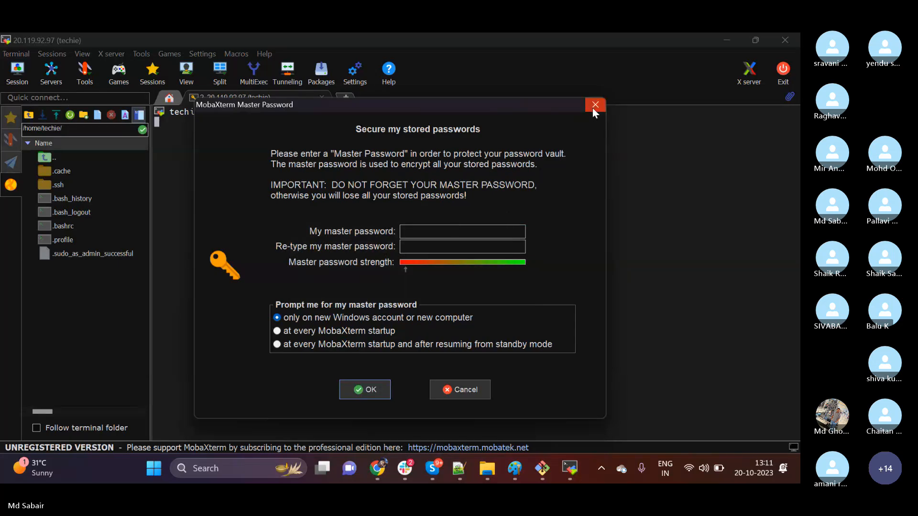
pyautogui.click(477, 389)
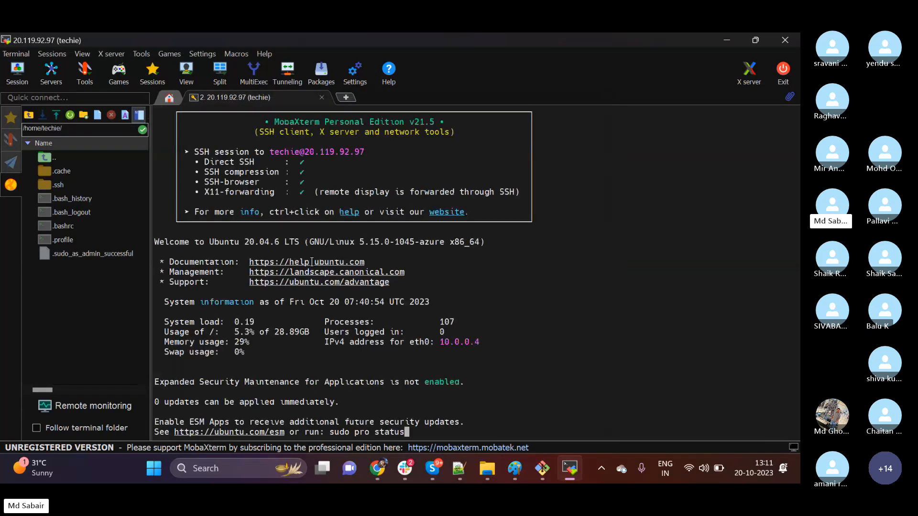
pyautogui.write('clear')
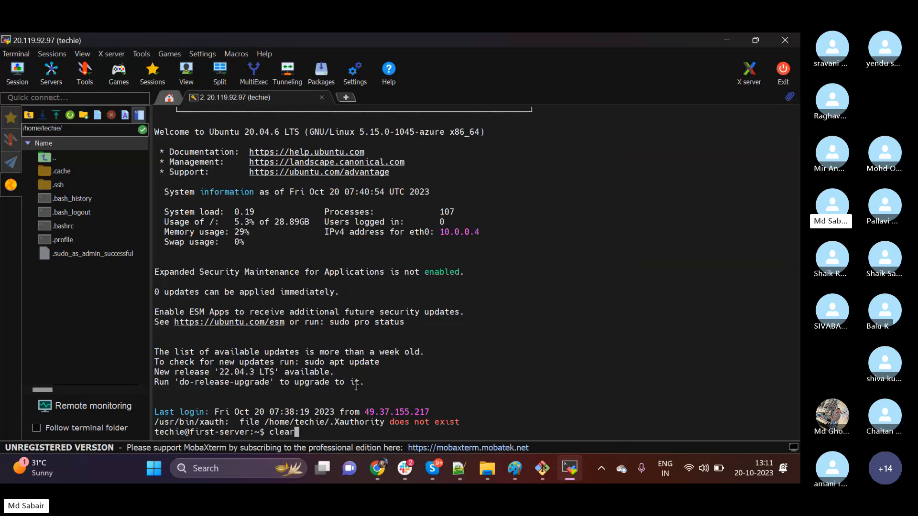
pyautogui.press('Return')
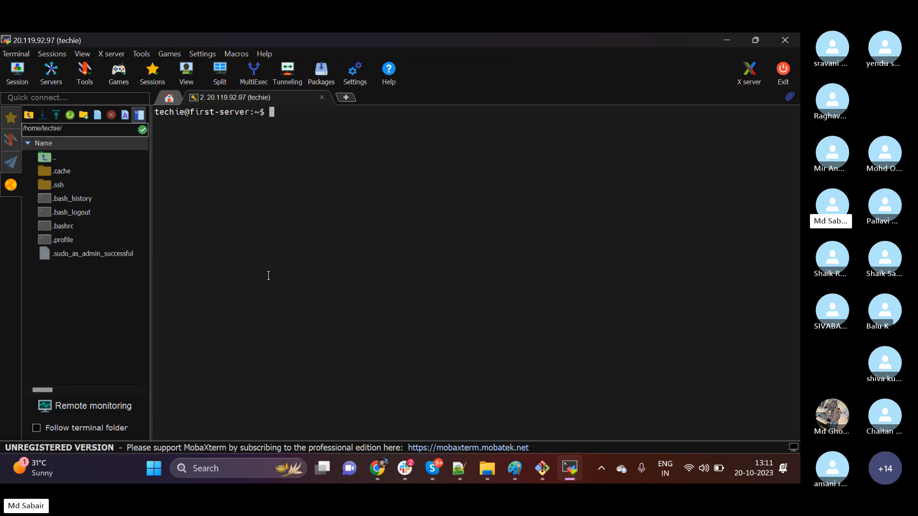
pyautogui.click(344, 99)
pyautogui.press('super')
pyautogui.write('puttygen')
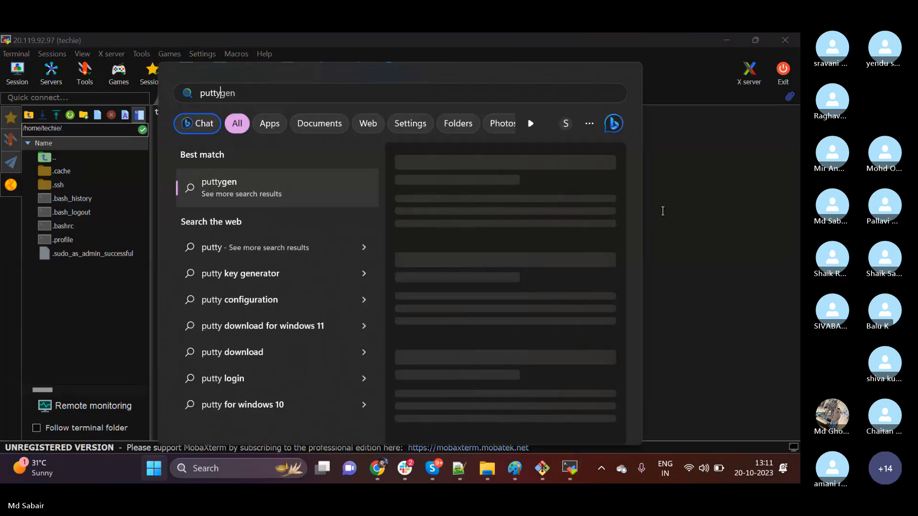
pyautogui.click(663, 211)
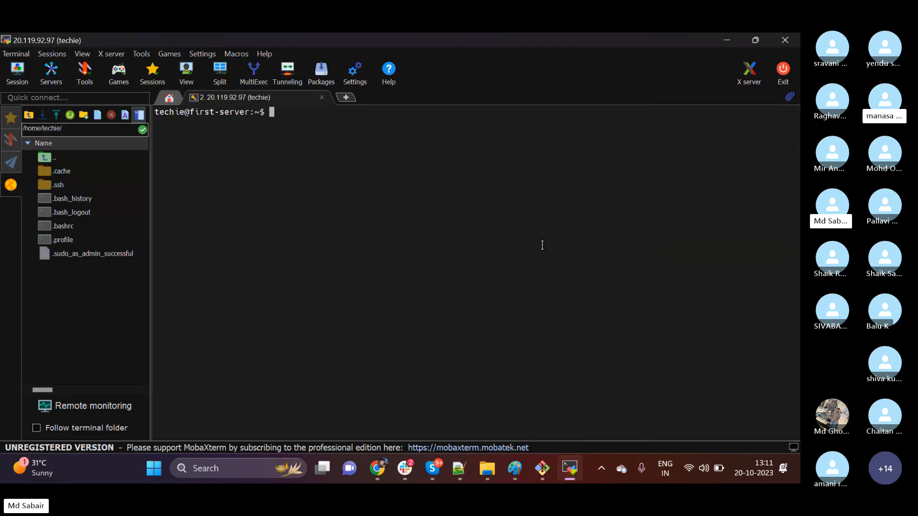
# Switch to the Skype call, look through the participants list and return to MobaXterm.
pyautogui.click(433, 468)
pyautogui.click(374, 386)
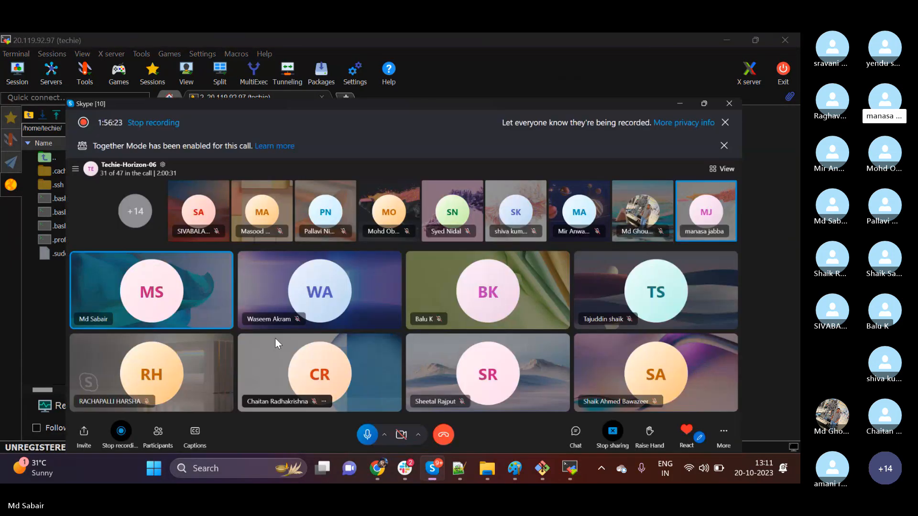
pyautogui.click(109, 428)
pyautogui.scroll(-2, 355, 288)
pyautogui.scroll(-2, 354, 286)
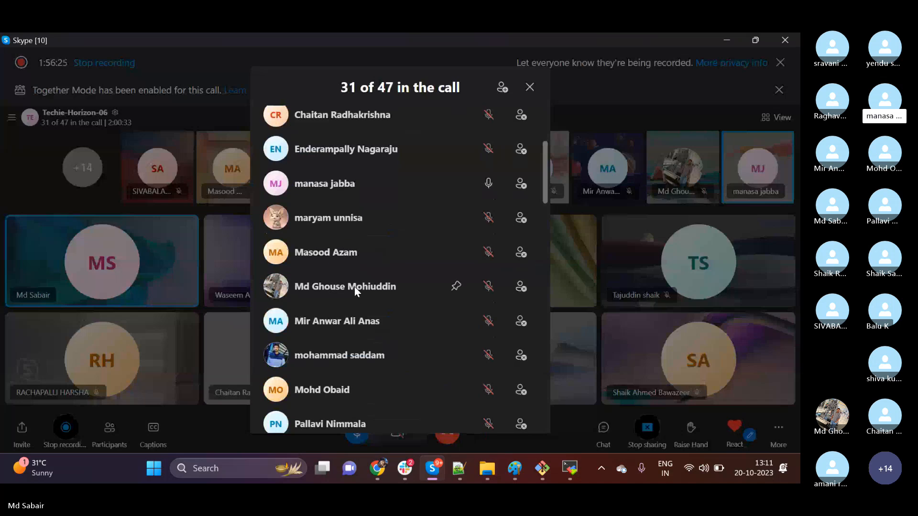
pyautogui.scroll(4, 354, 289)
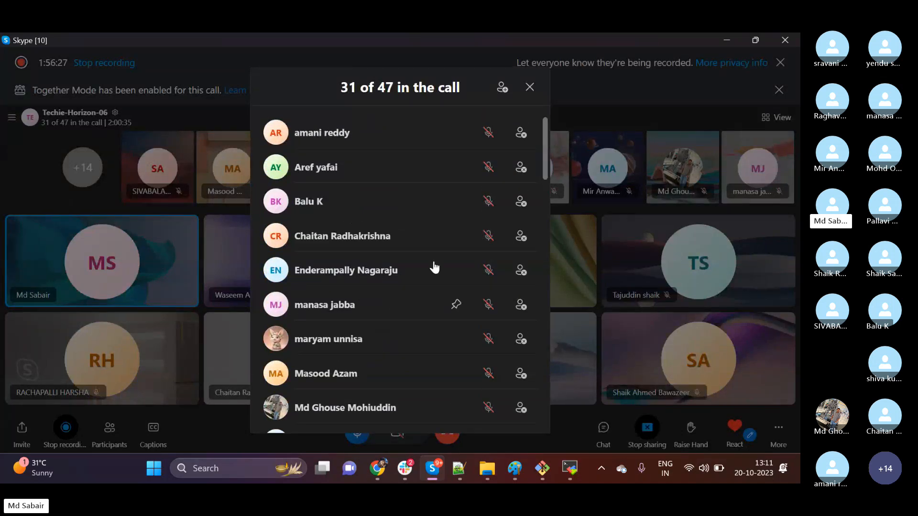
pyautogui.click(528, 90)
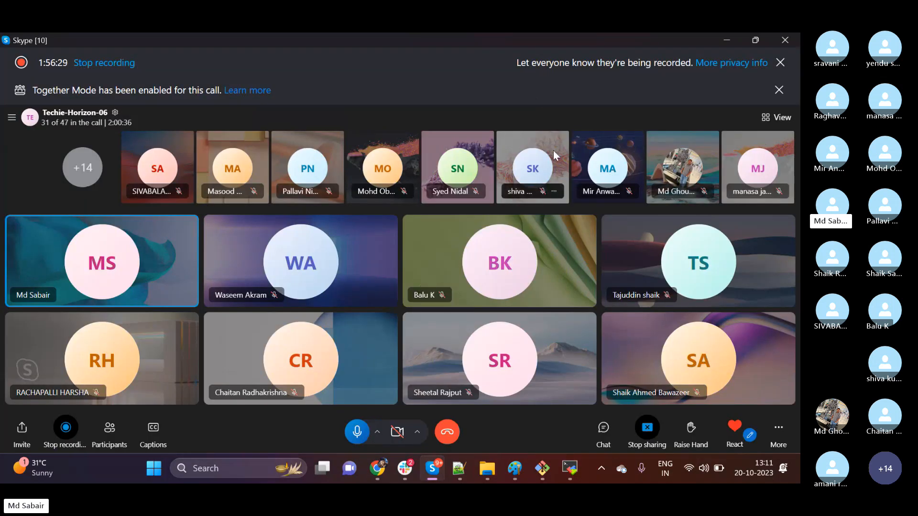
pyautogui.click(727, 40)
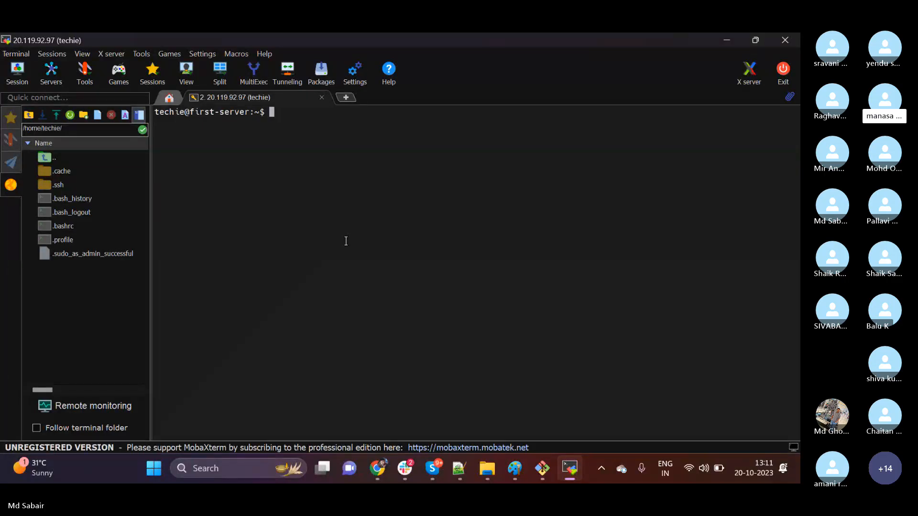
# Search Windows for PuTTY, dismiss the search and glance at the Git Bash window.
pyautogui.press('super')
pyautogui.write('putty')
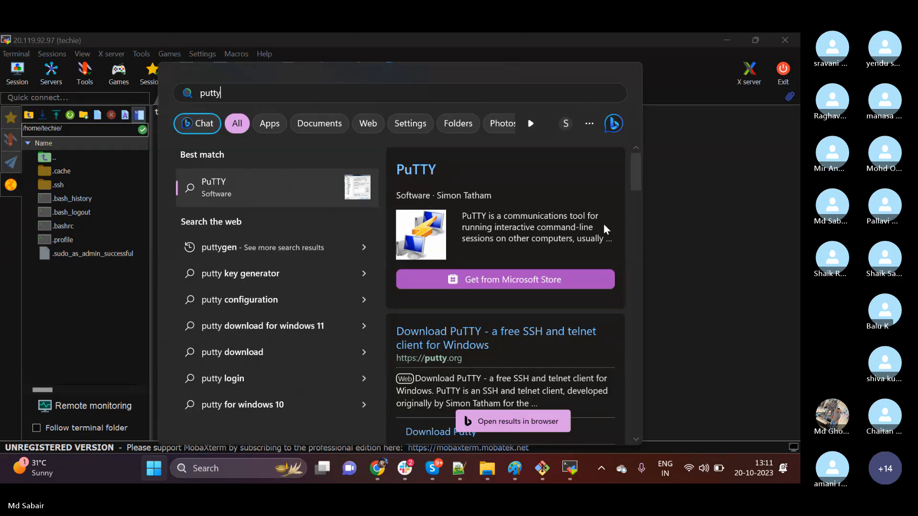
pyautogui.press('Escape')
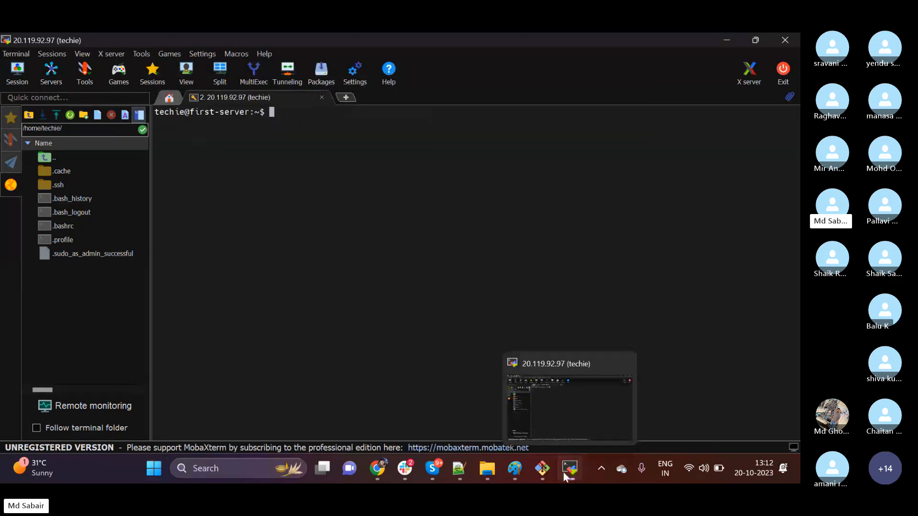
pyautogui.click(540, 470)
pyautogui.click(541, 470)
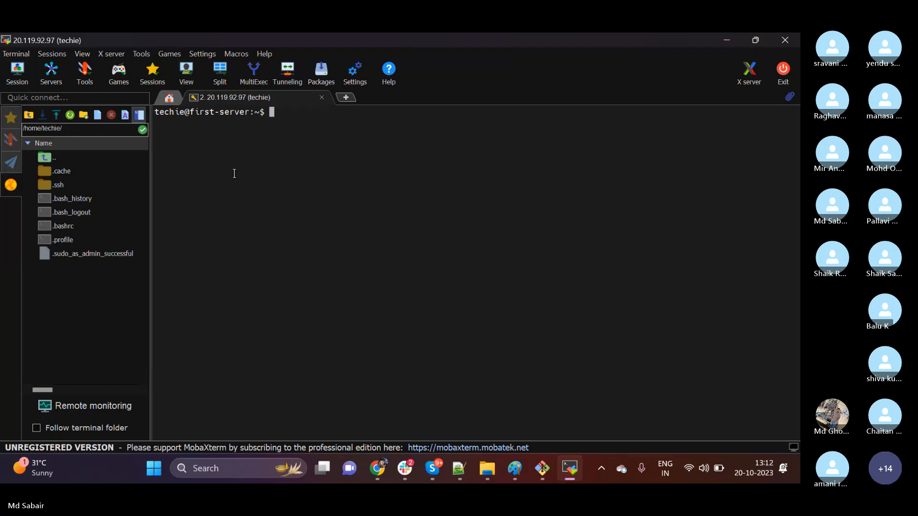
# Try MobaXterm's multi-execution mode, dismiss its notice and enter hello at the server prompt without running it.
pyautogui.click(254, 77)
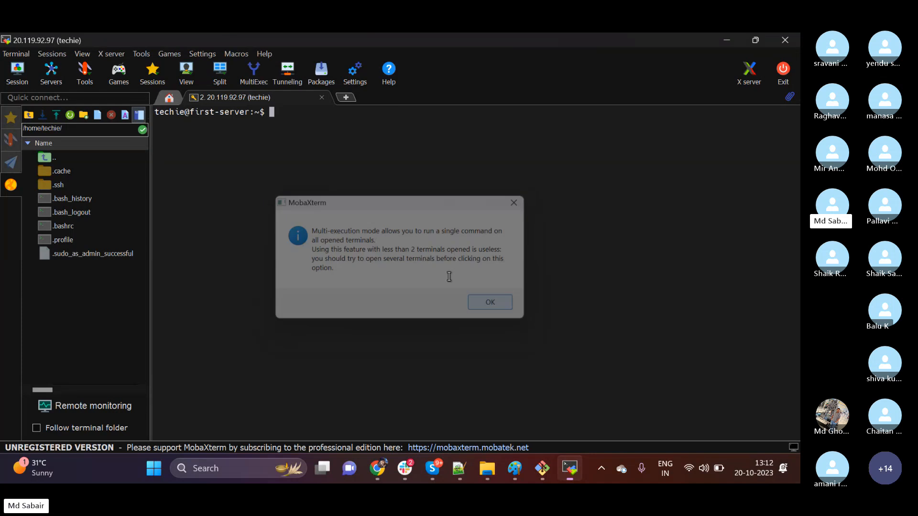
pyautogui.press('Return')
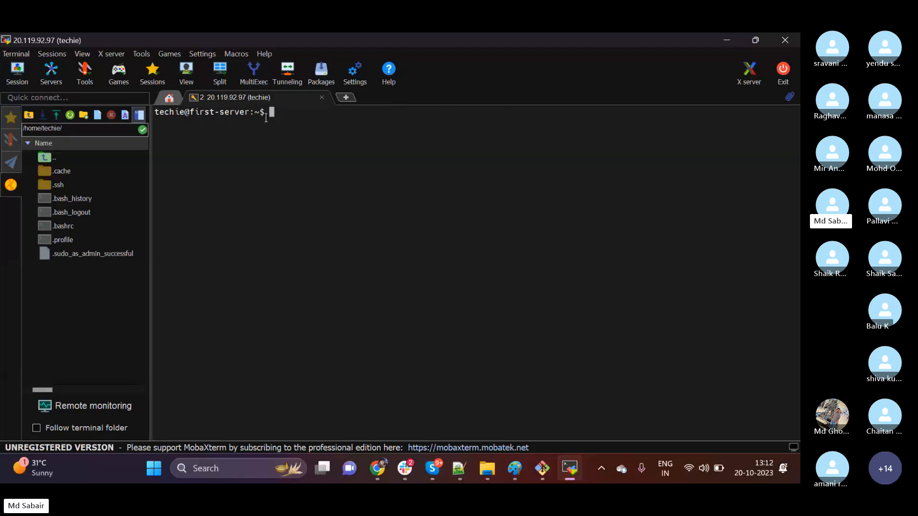
pyautogui.write('hello')
# Switch to the first-server resource group in Chrome, and from there to the Skype call.
pyautogui.click(382, 470)
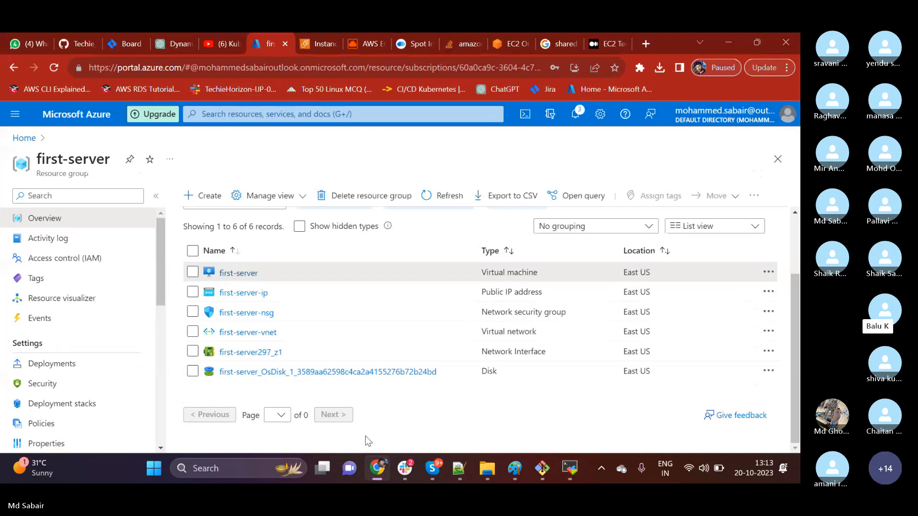
pyautogui.moveTo(443, 472)
pyautogui.click(394, 408)
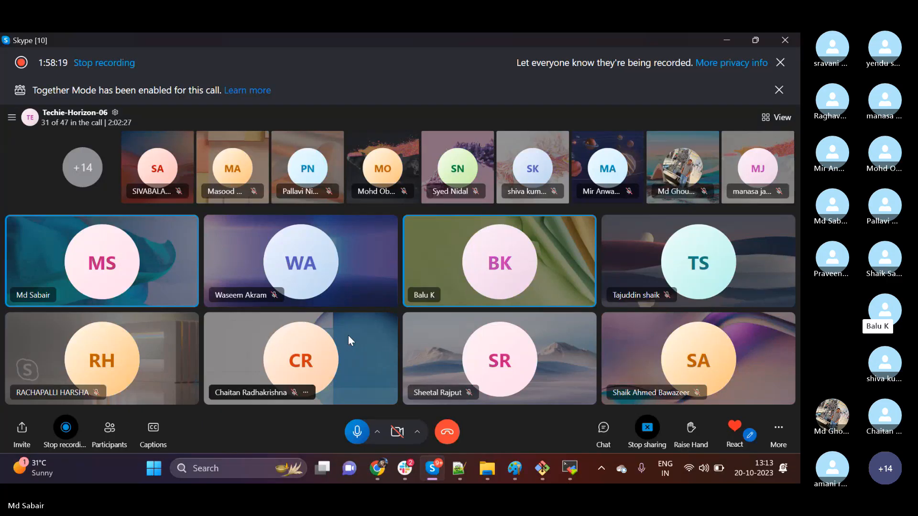
# Launch Visual Studio Code and open a new terminal in it.
pyautogui.press('super')
pyautogui.write('v')
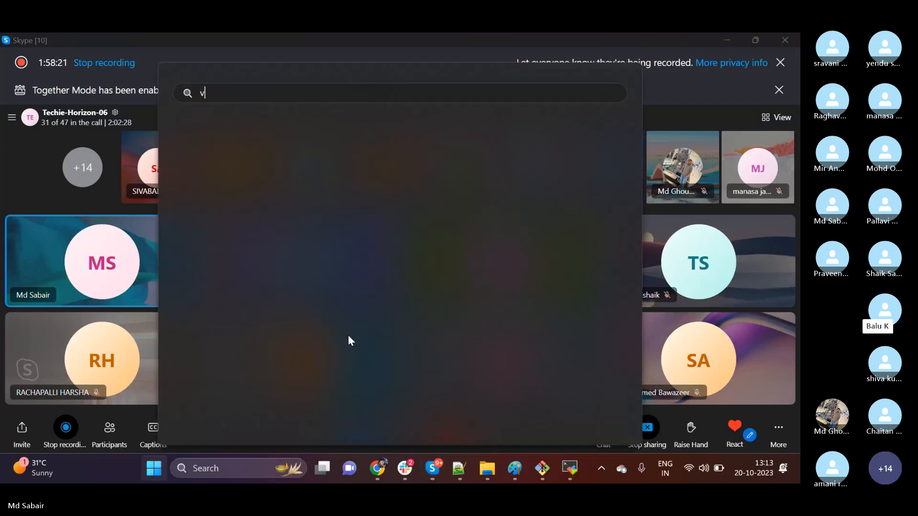
pyautogui.write('isual')
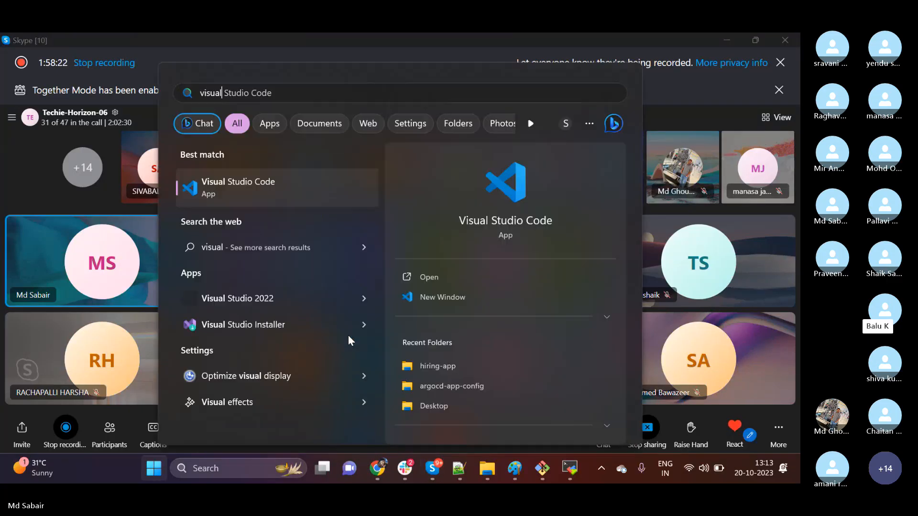
pyautogui.click(297, 205)
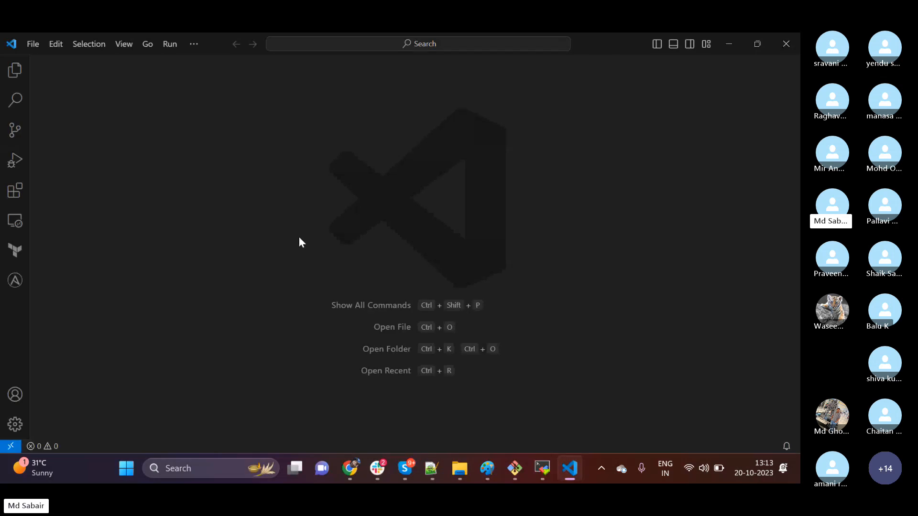
pyautogui.click(193, 43)
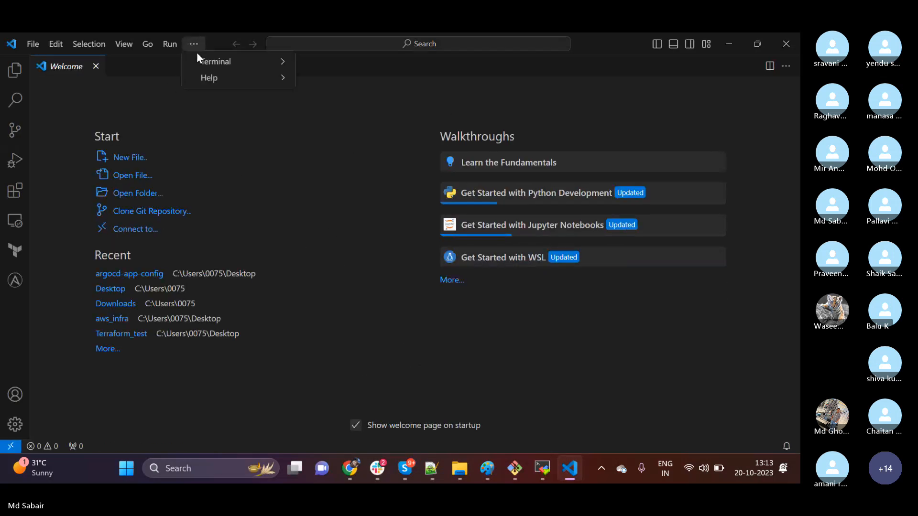
pyautogui.moveTo(230, 61)
pyautogui.click(363, 61)
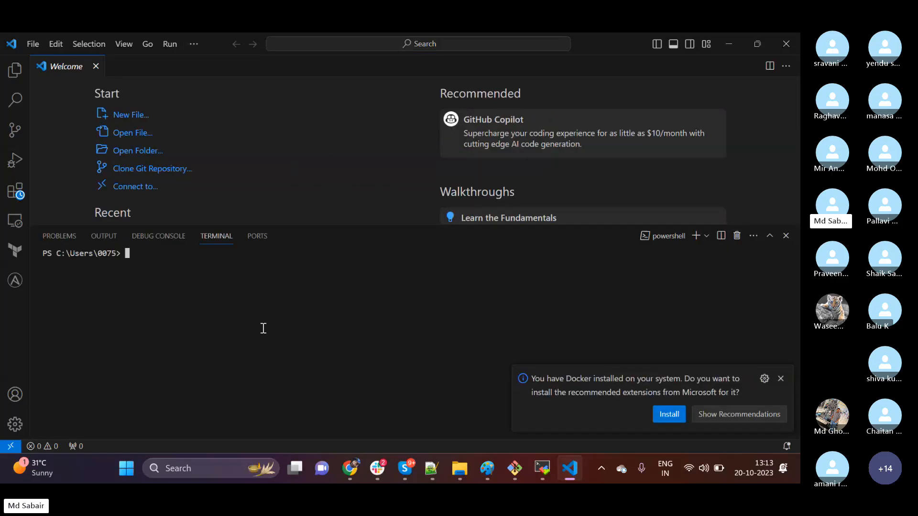
# Try to connect over SSH as techie, pasting the clipboard content as the host.
pyautogui.write('ssh techie@')
pyautogui.rightClick(263, 328)
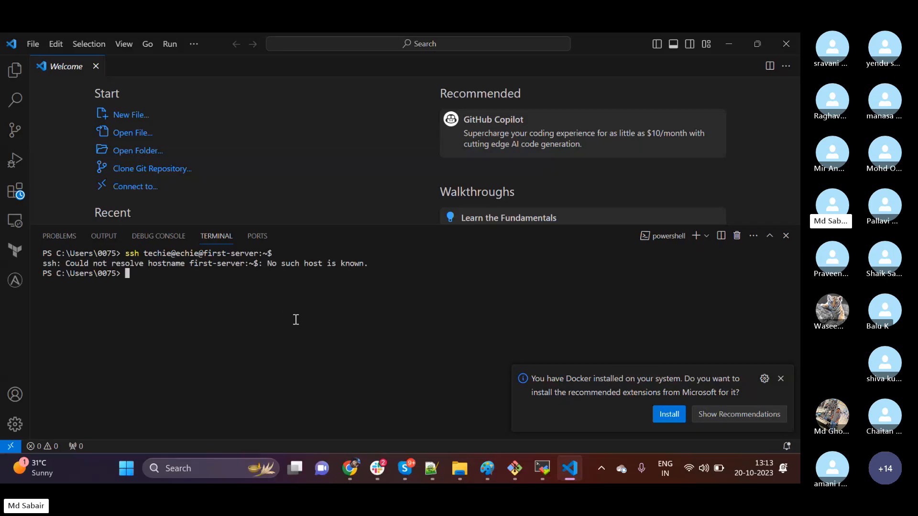
pyautogui.press('Up')
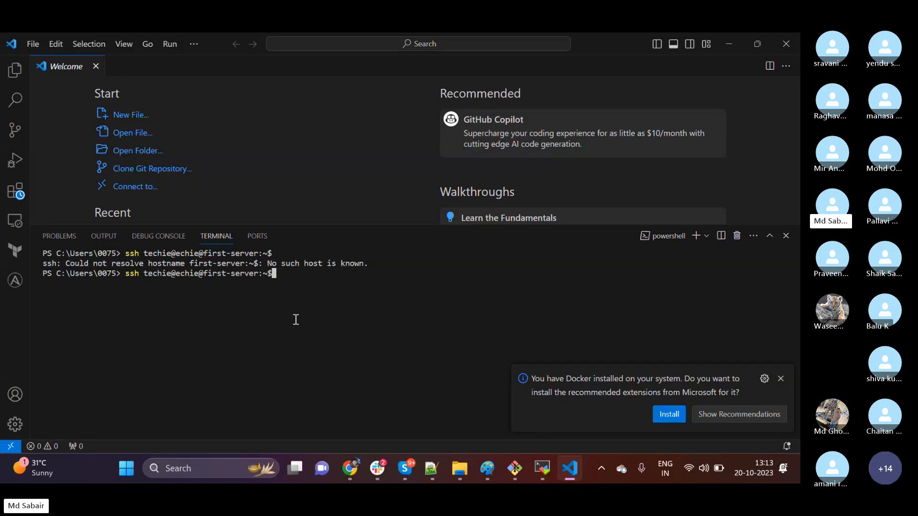
pyautogui.press('BackSpace')
pyautogui.press('BackSpace')
pyautogui.press('BackSpace')
pyautogui.press('BackSpace')
pyautogui.press('BackSpace')
pyautogui.press('BackSpace')
pyautogui.press('BackSpace')
pyautogui.press('BackSpace')
pyautogui.press('BackSpace')
pyautogui.press('BackSpace')
pyautogui.press('BackSpace')
pyautogui.press('BackSpace')
pyautogui.press('BackSpace')
pyautogui.press('BackSpace')
pyautogui.press('BackSpace')
pyautogui.press('BackSpace')
pyautogui.press('BackSpace')
pyautogui.press('BackSpace')
pyautogui.press('BackSpace')
pyautogui.press('BackSpace')
pyautogui.press('BackSpace')
pyautogui.click(432, 469)
pyautogui.rightClick(109, 287)
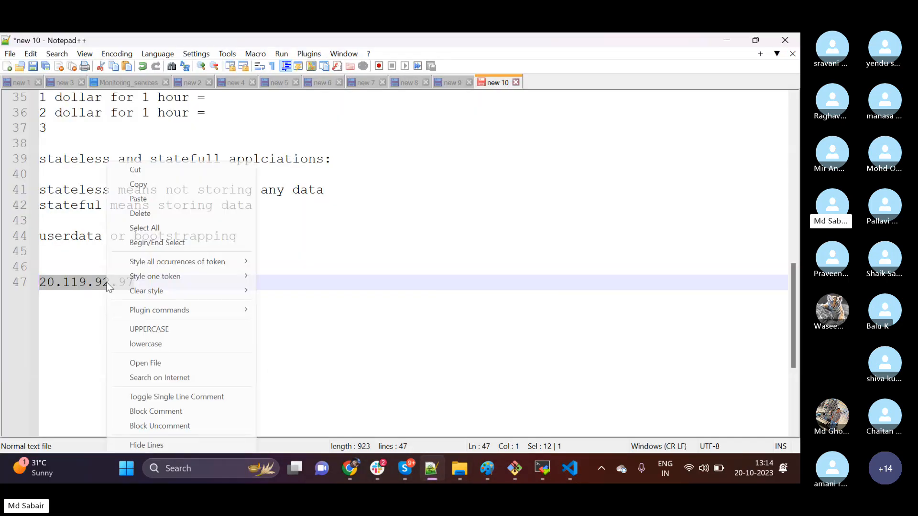
pyautogui.click(138, 185)
pyautogui.click(570, 469)
pyautogui.hotkey('ctrl', 'v')
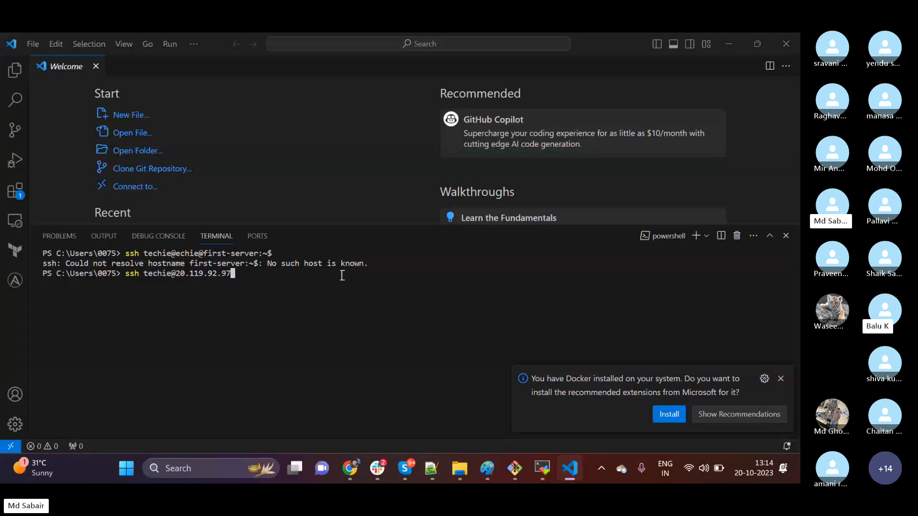
# Run the SSH command, dismiss the Docker extension suggestion, log in with the account password and clear the terminal.
pyautogui.press('Return')
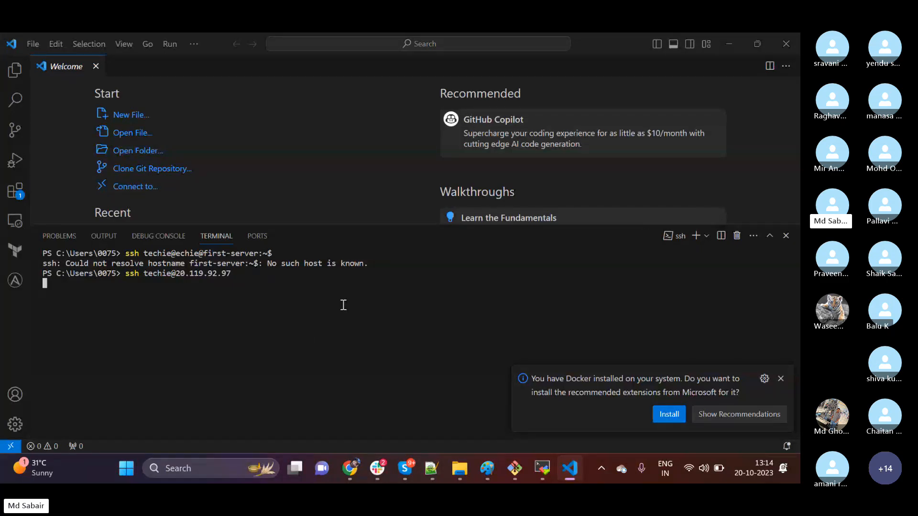
pyautogui.click(781, 379)
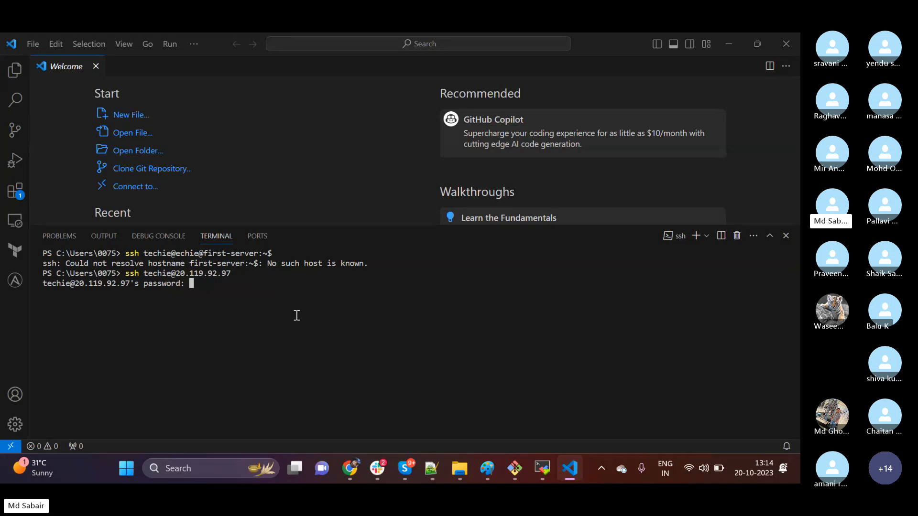
pyautogui.press('Return')
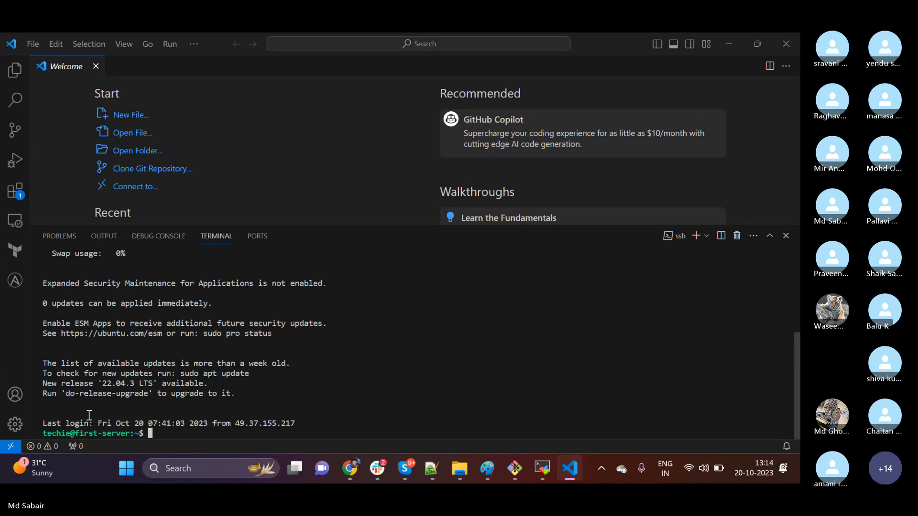
pyautogui.write('clear')
pyautogui.press('Return')
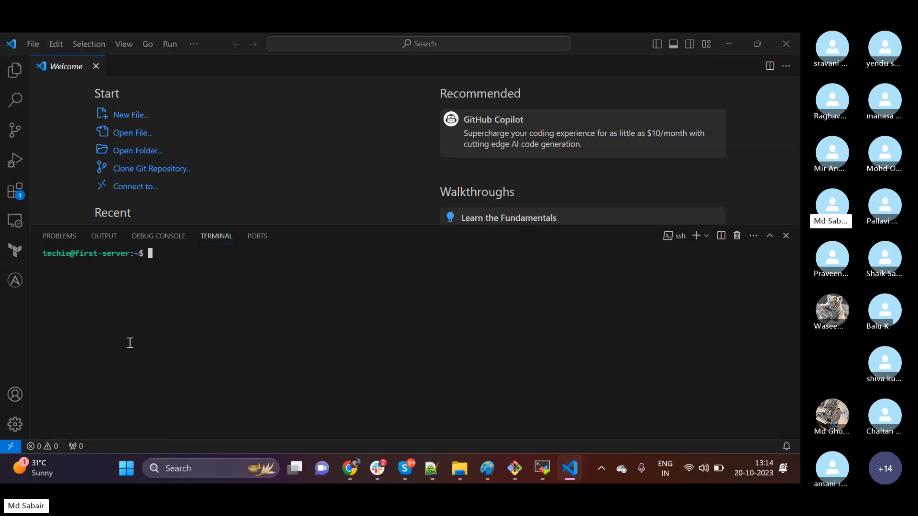
pyautogui.moveTo(41, 255); pyautogui.dragTo(134, 255)
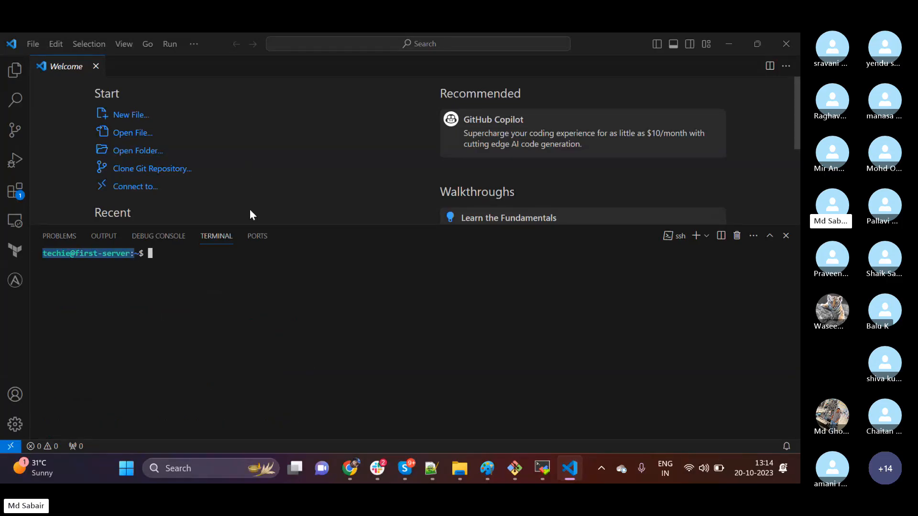
pyautogui.click(397, 256)
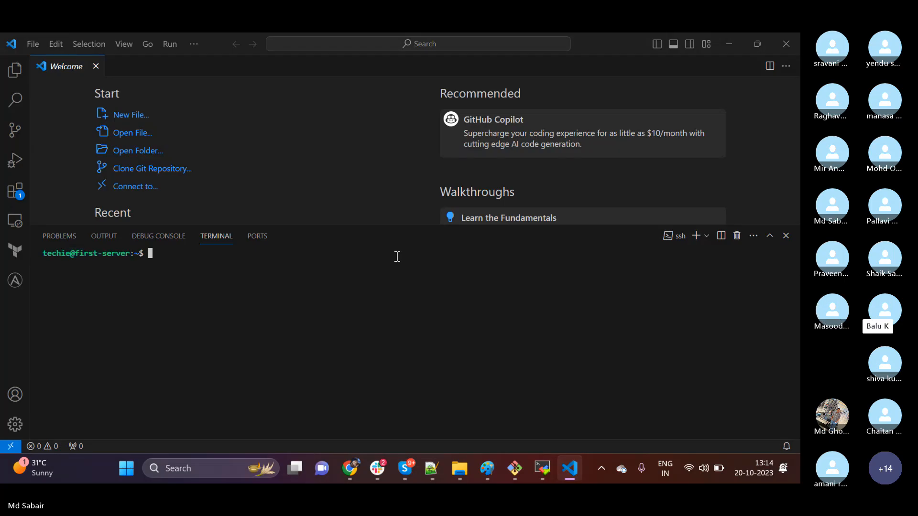
# Exit the SSH session, clear the local terminal and close Visual Studio Code.
pyautogui.write('exit')
pyautogui.press('Return')
pyautogui.write('clear')
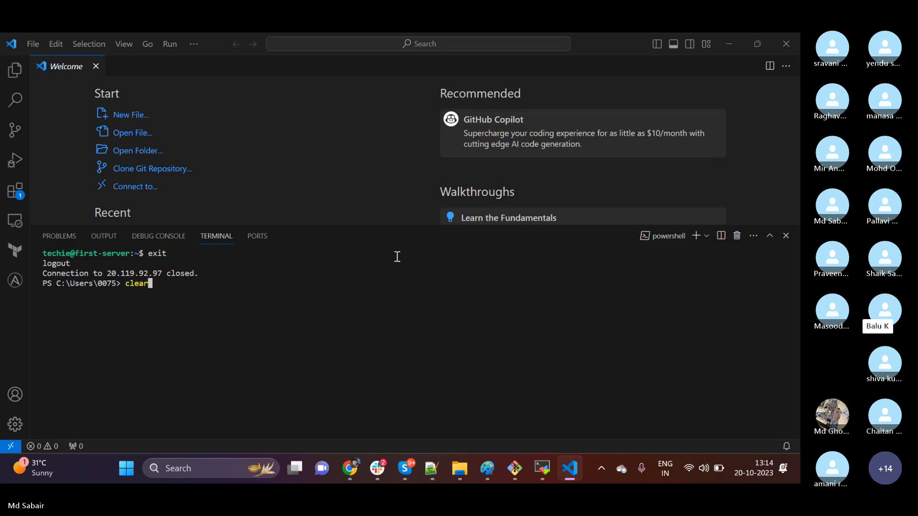
pyautogui.press('Return')
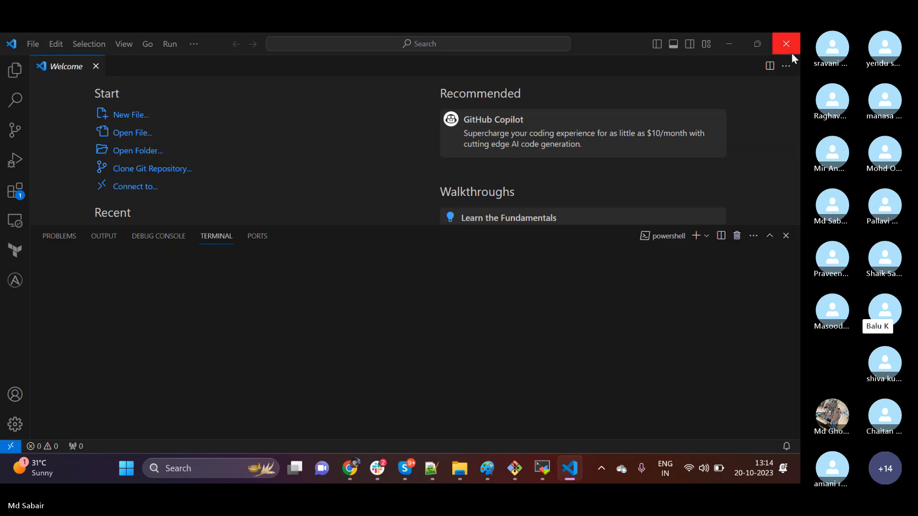
pyautogui.click(786, 44)
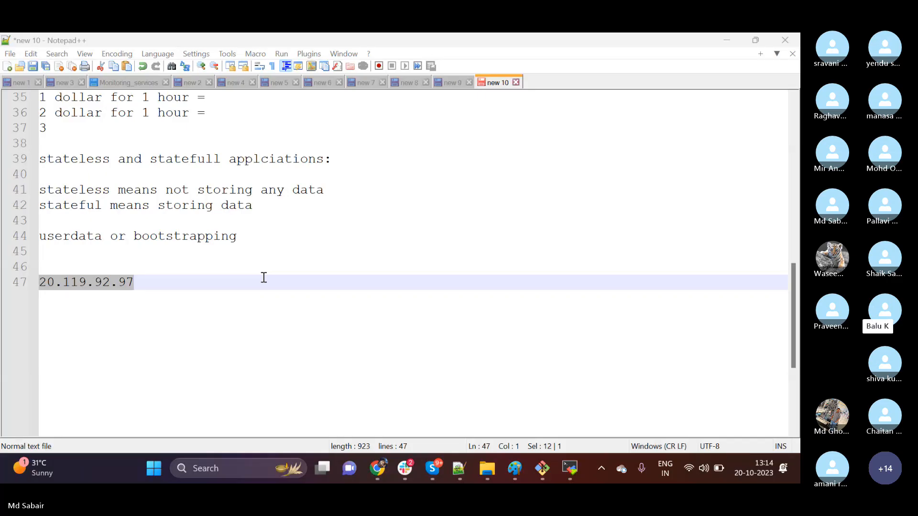
# Return to the beginning of the Notepad++ notes, and close MobaXterm together with its running session.
pyautogui.scroll(11, 264, 278)
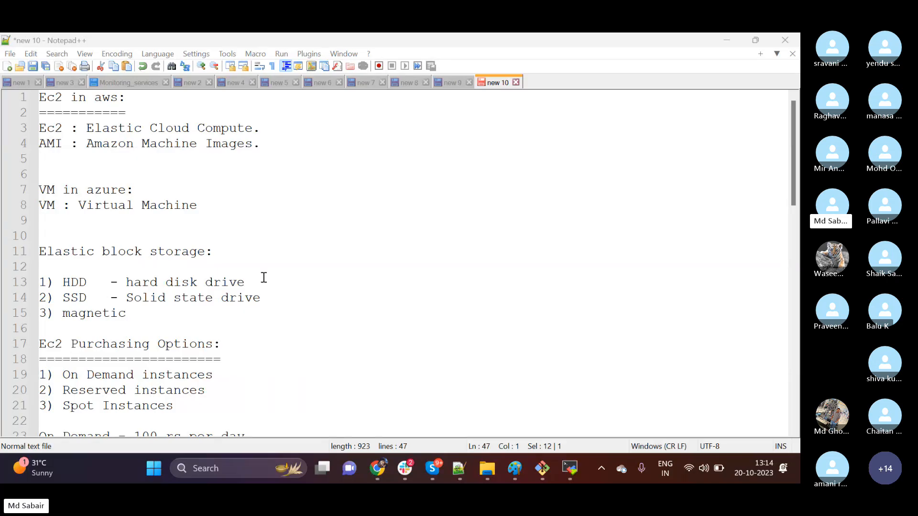
pyautogui.click(569, 469)
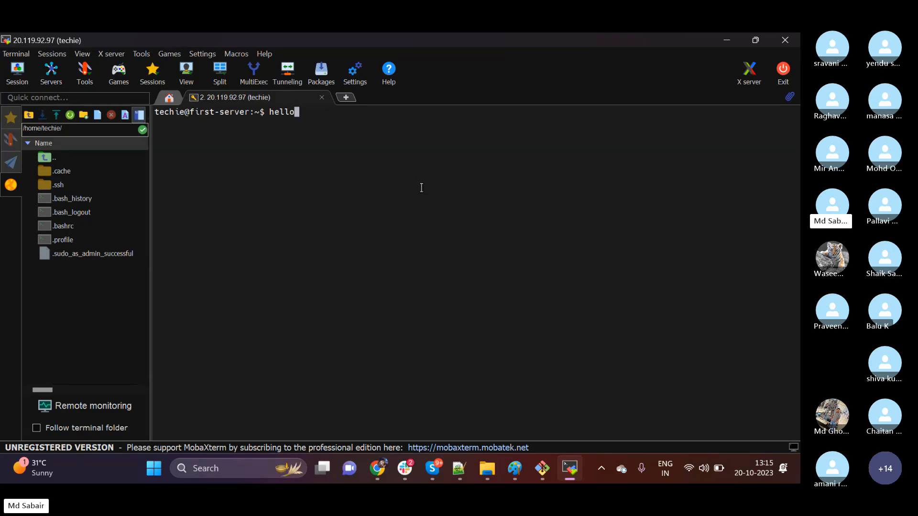
pyautogui.click(785, 40)
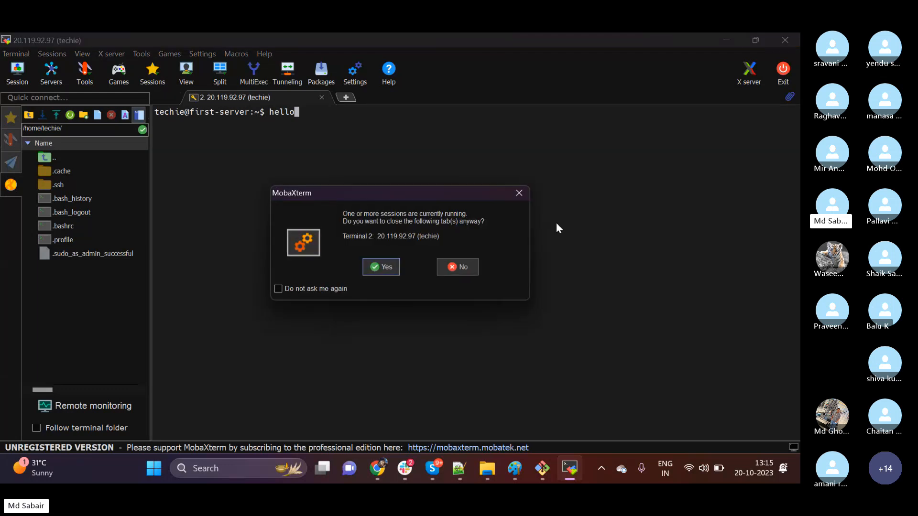
pyautogui.click(376, 269)
# Switch to the Skype call, view the first-server resource group in Azure and return to the call.
pyautogui.moveTo(449, 455)
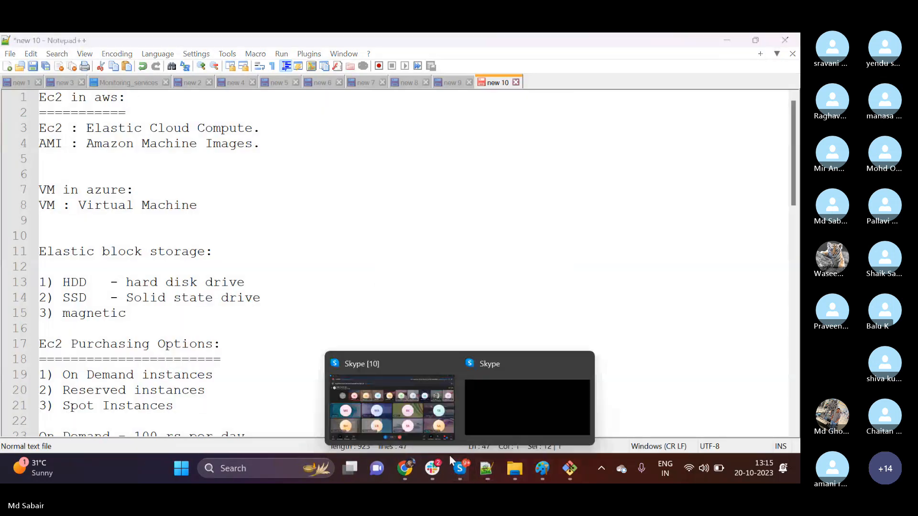
pyautogui.click(416, 362)
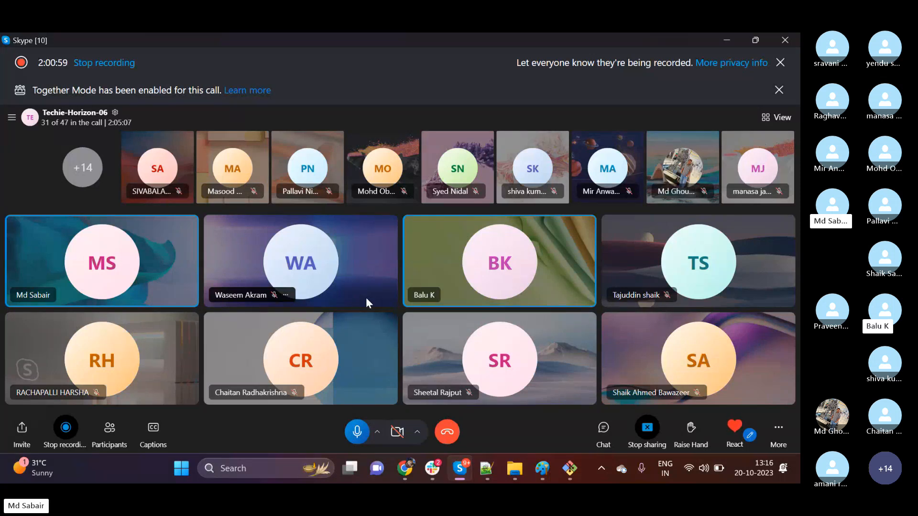
pyautogui.moveTo(486, 471)
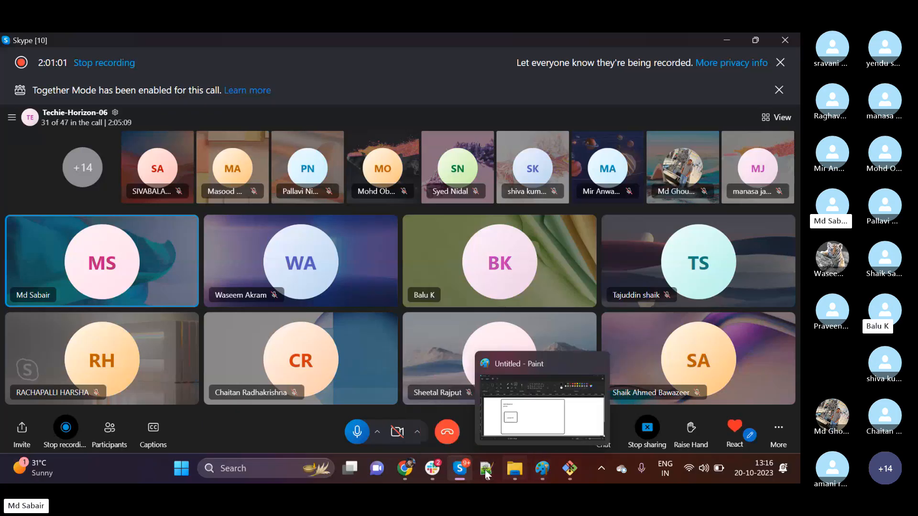
pyautogui.moveTo(411, 466)
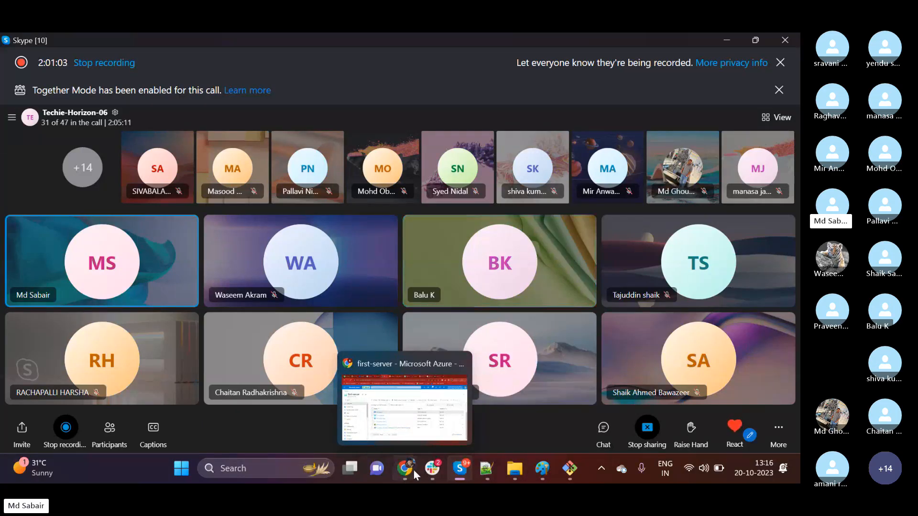
pyautogui.click(351, 373)
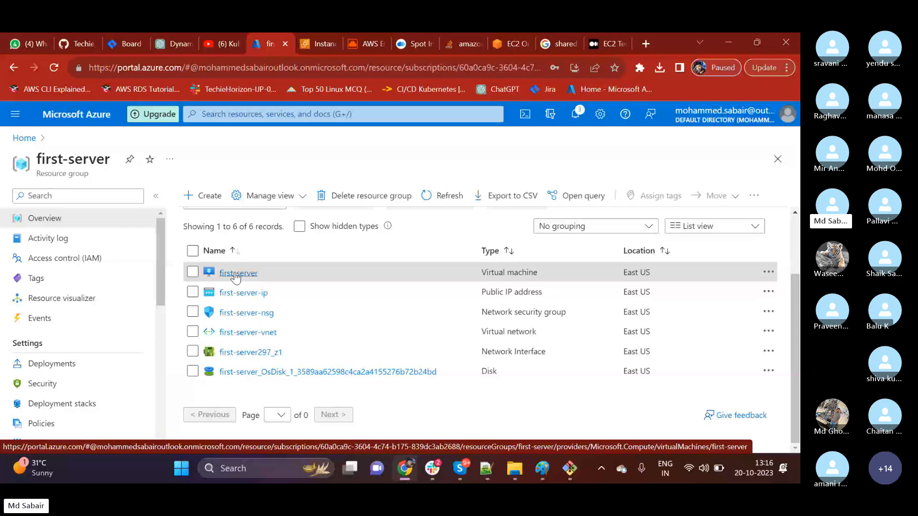
pyautogui.click(571, 469)
pyautogui.click(461, 468)
pyautogui.click(438, 414)
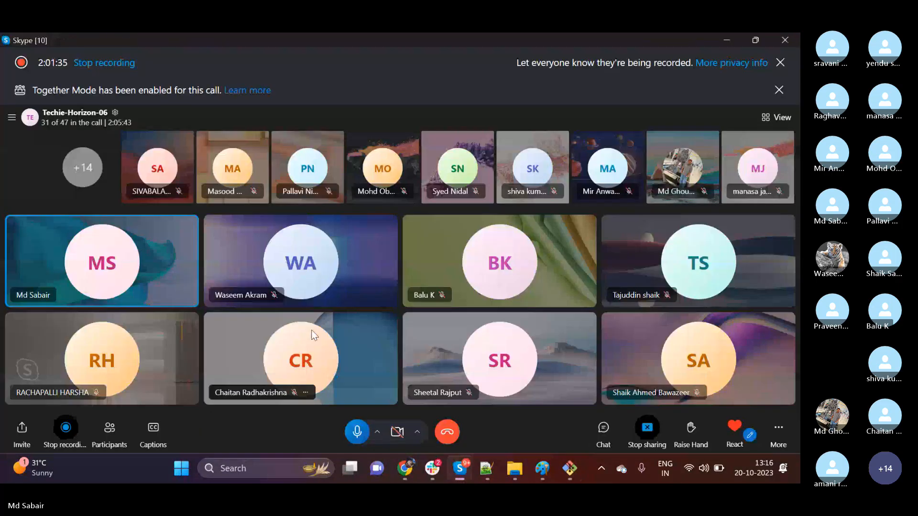